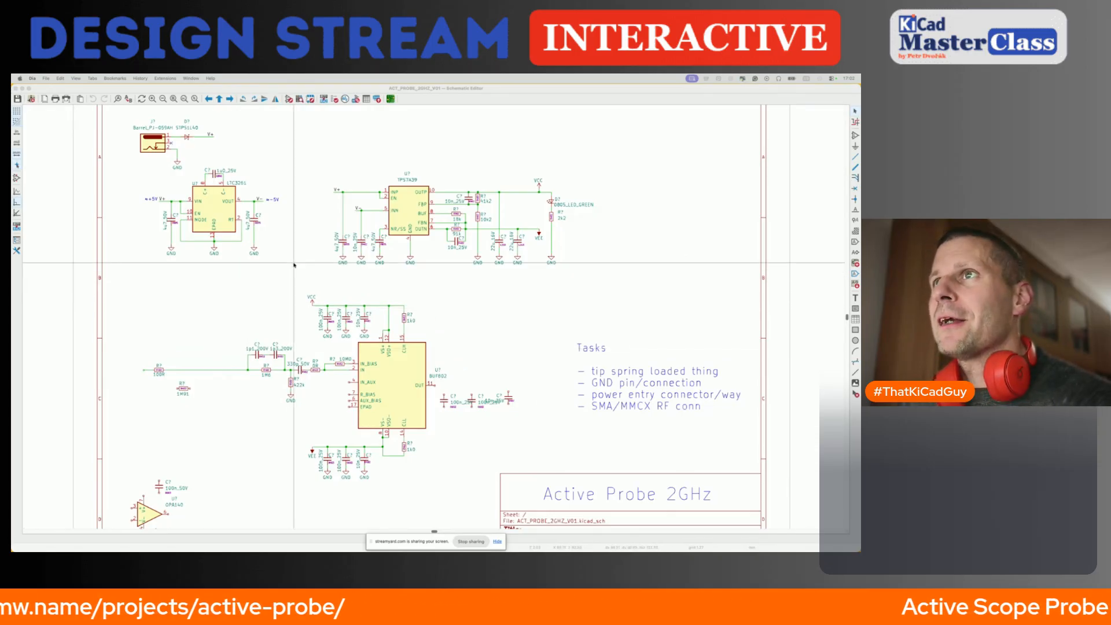
Switch to Finder and open the oshw-active-probe-master folder inside the project's original_project folder.
click(303, 194)
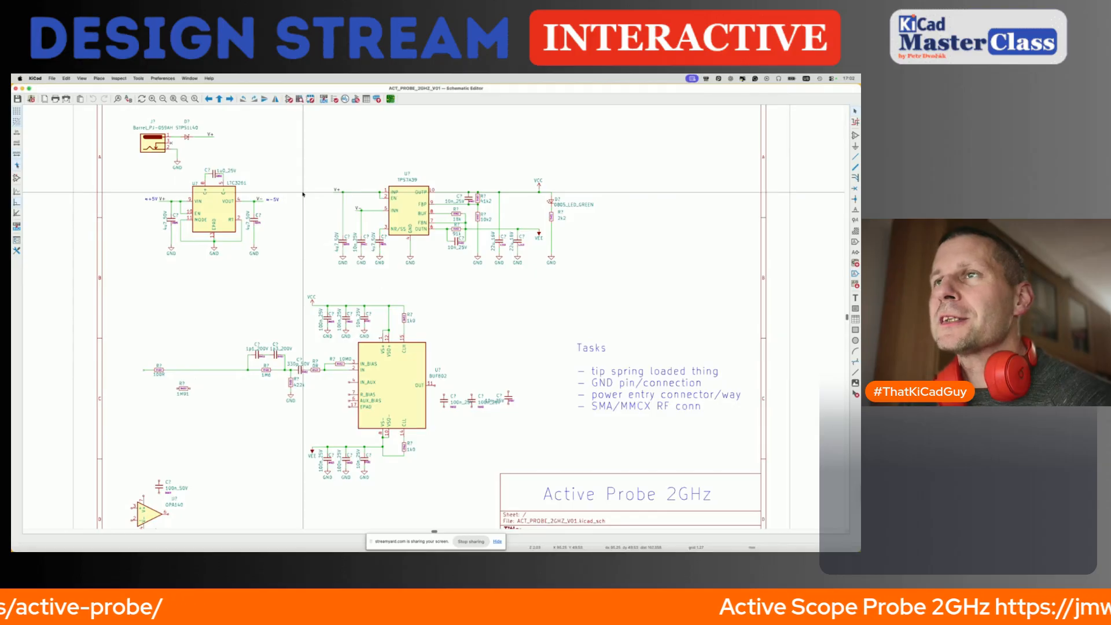
key(super+Tab)
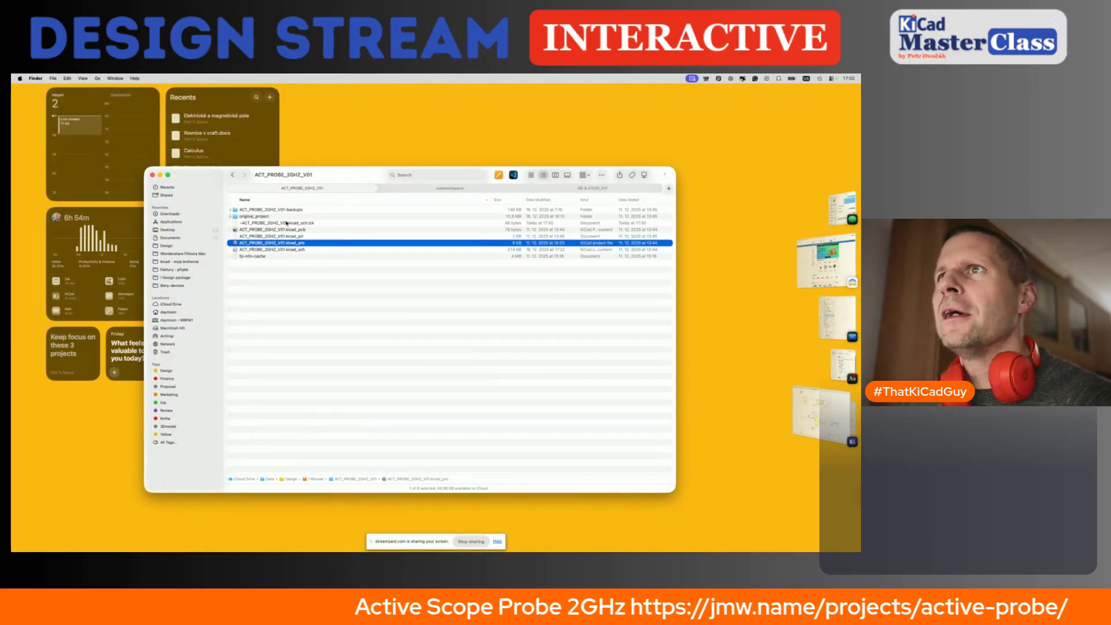
double_click(267, 217)
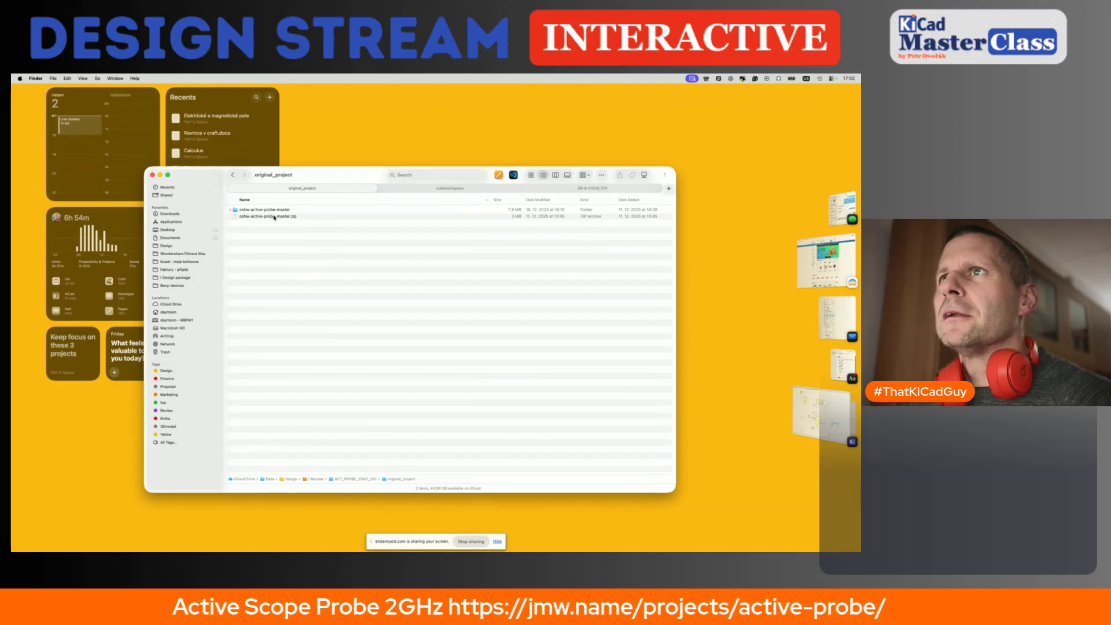
double_click(274, 210)
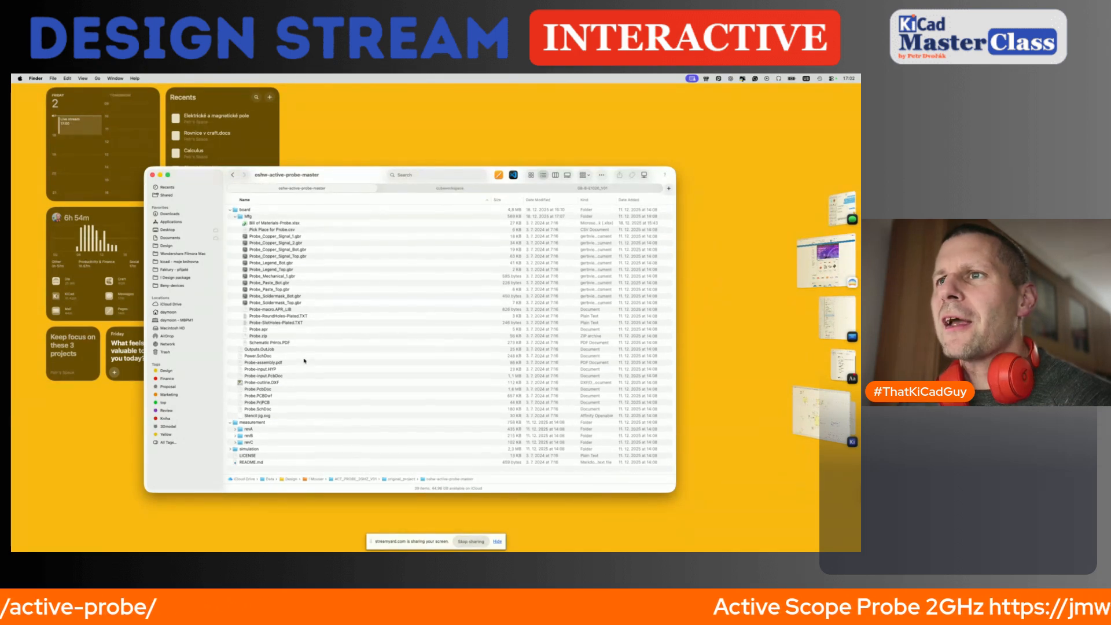
Preview README.md to read the original project's repository structure, and close the preview.
click(252, 463)
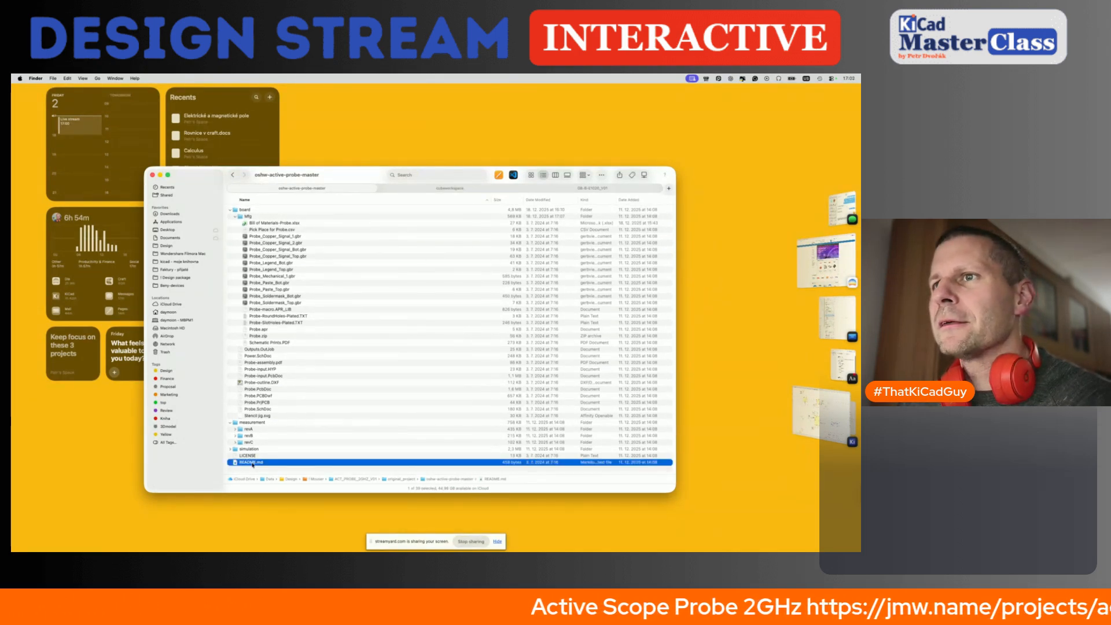
key(space)
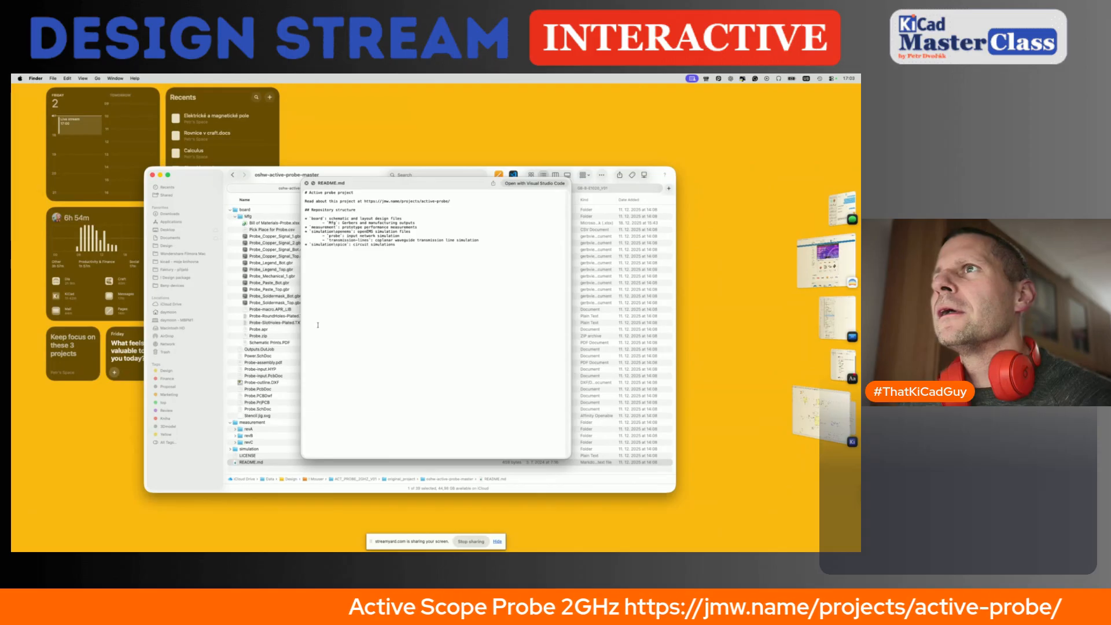
drag(364, 200, 448, 201)
key(space)
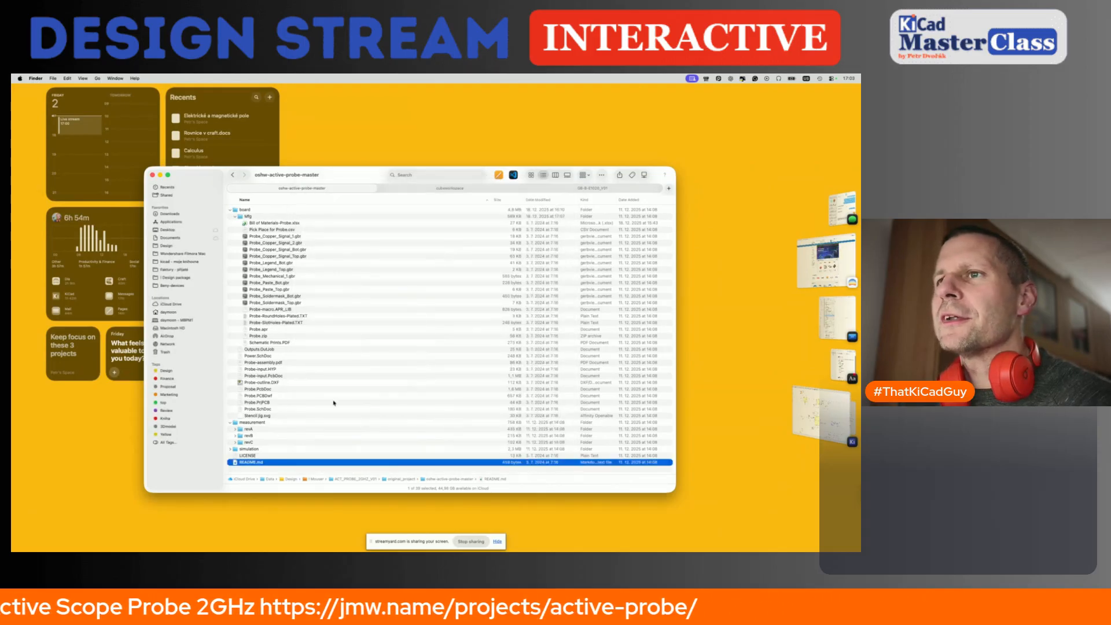
Preview the LICENSE file, skim through its text, and close the preview.
click(249, 456)
key(space)
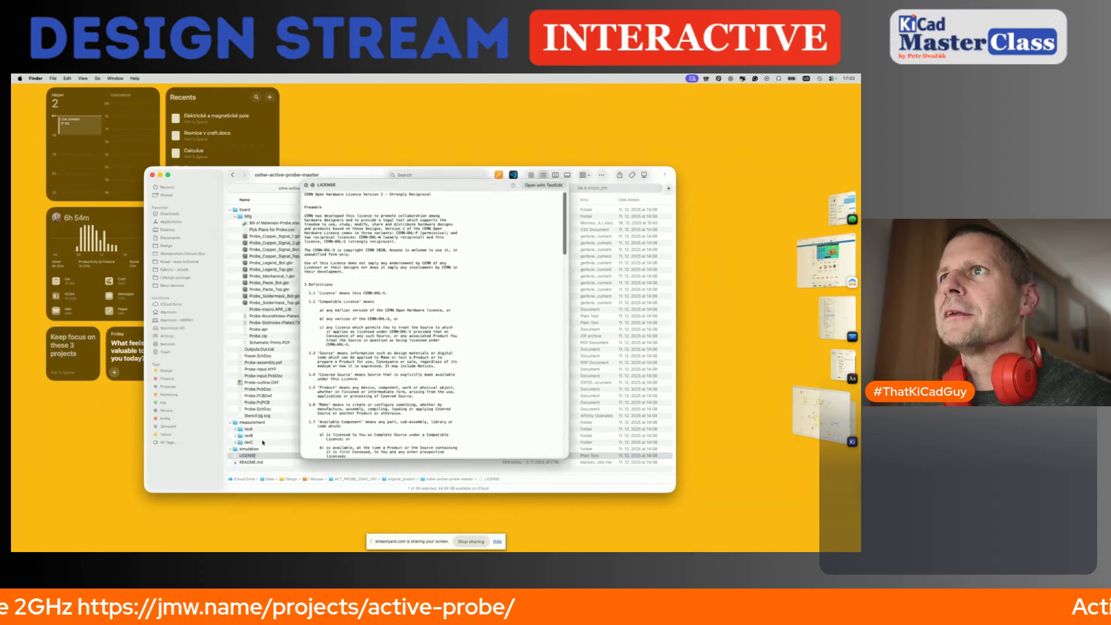
scroll(393, 369, down, 20)
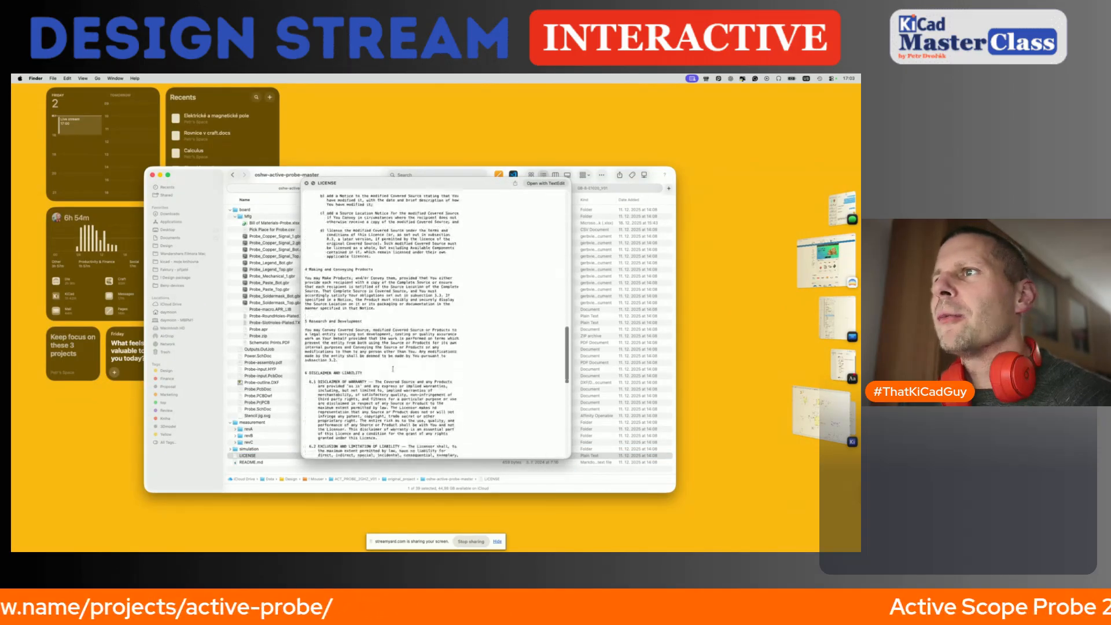
scroll(392, 369, up, 20)
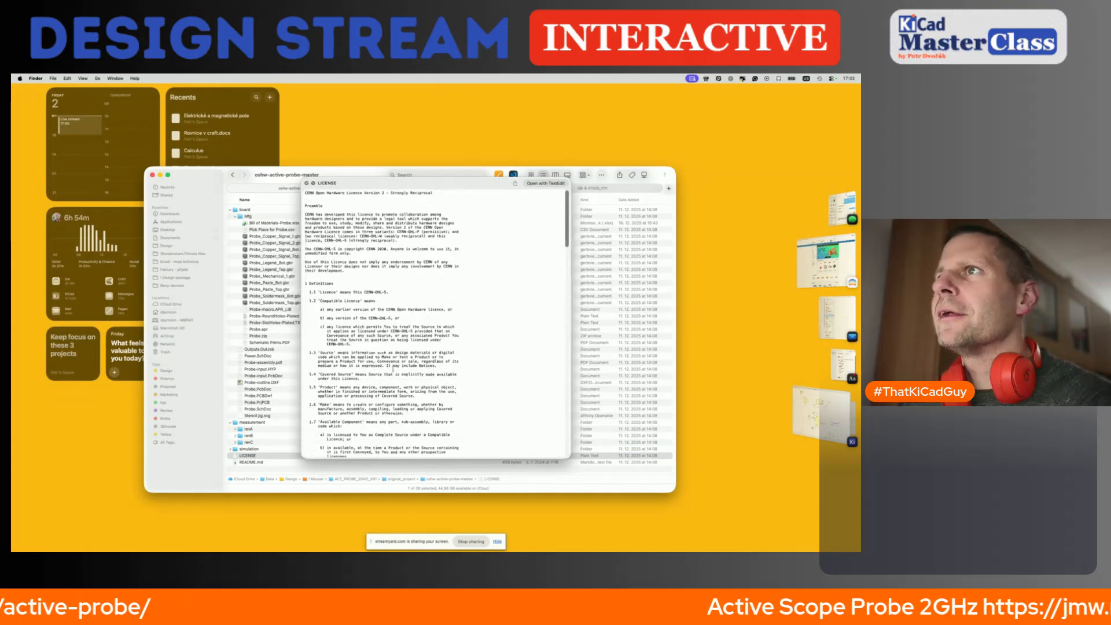
key(space)
click(252, 462)
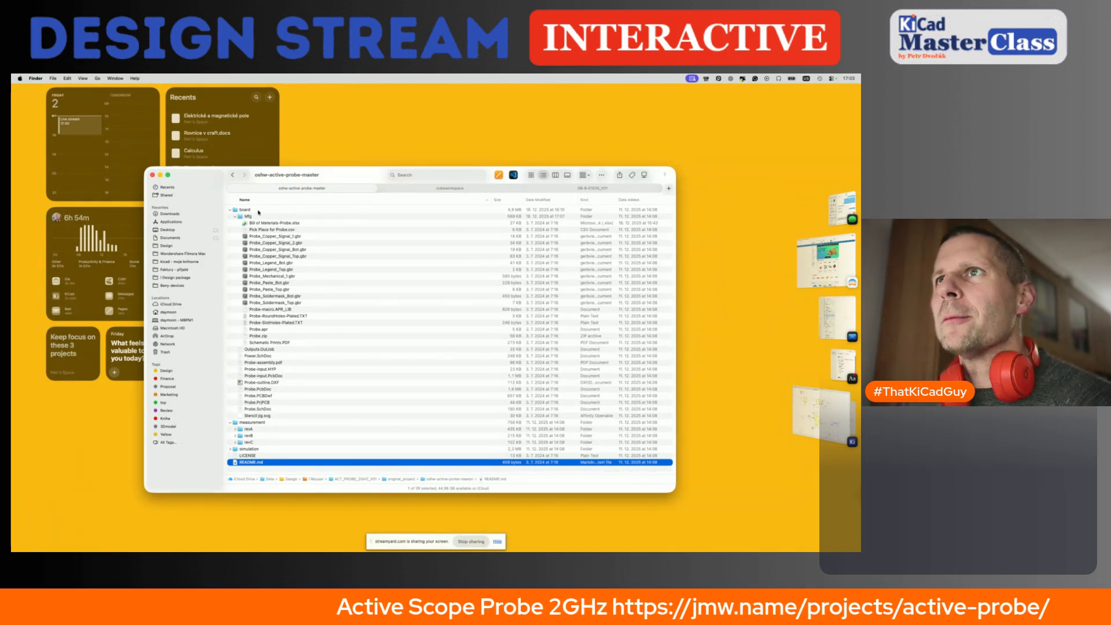
Open Schematic Prints.PDF and examine the buffer and op-amp circuit on its second page.
click(272, 348)
click(272, 343)
double_click(271, 343)
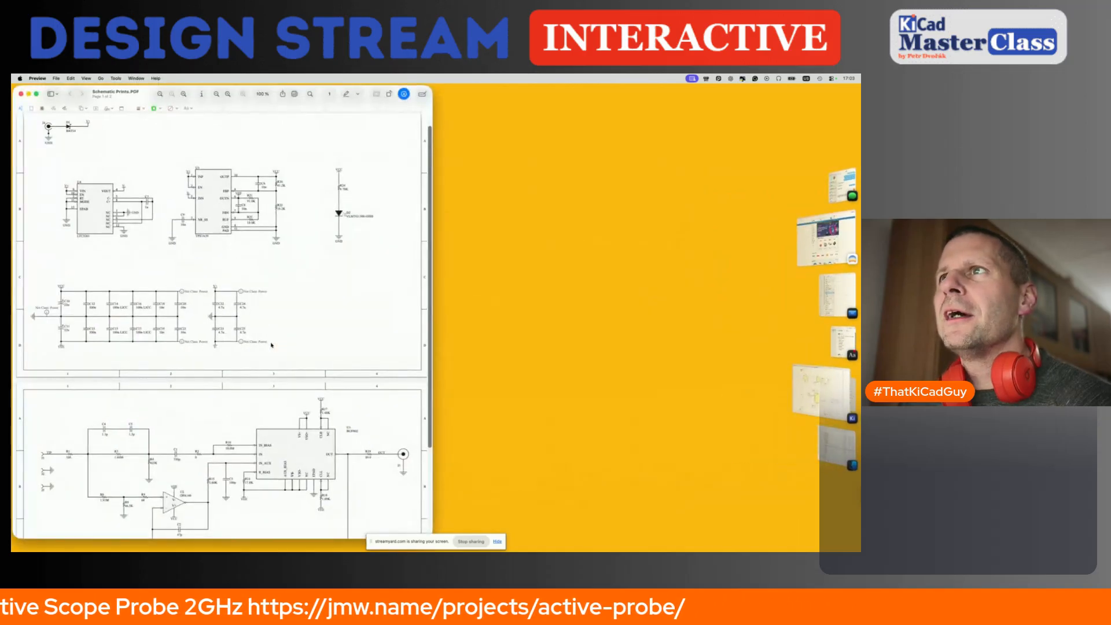
scroll(181, 345, down, 5)
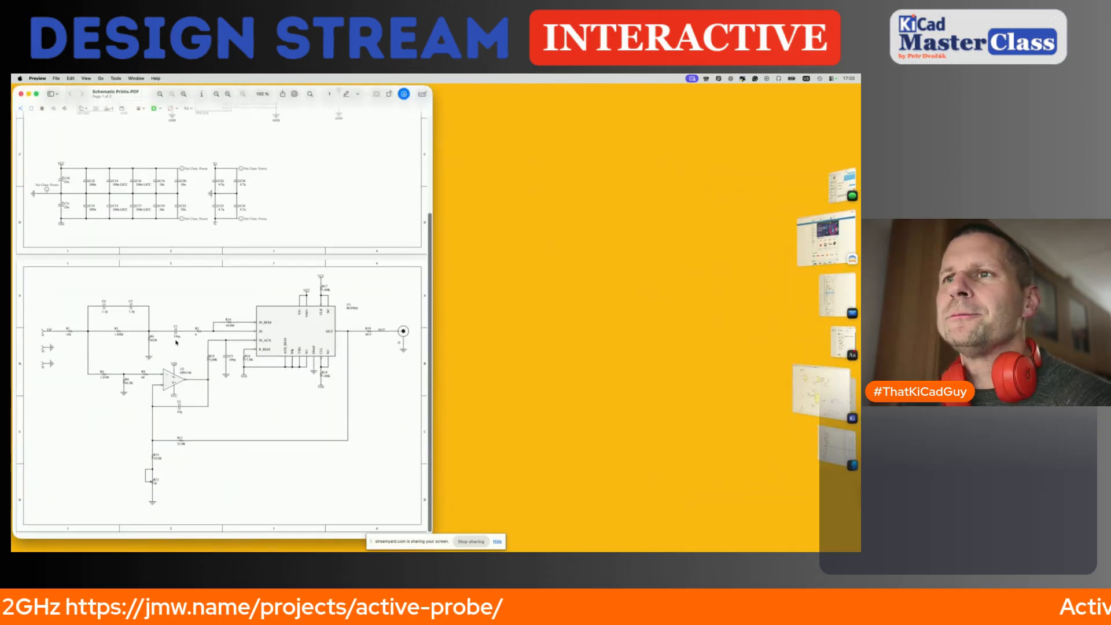
ctrl+scroll(105, 365, up, 2)
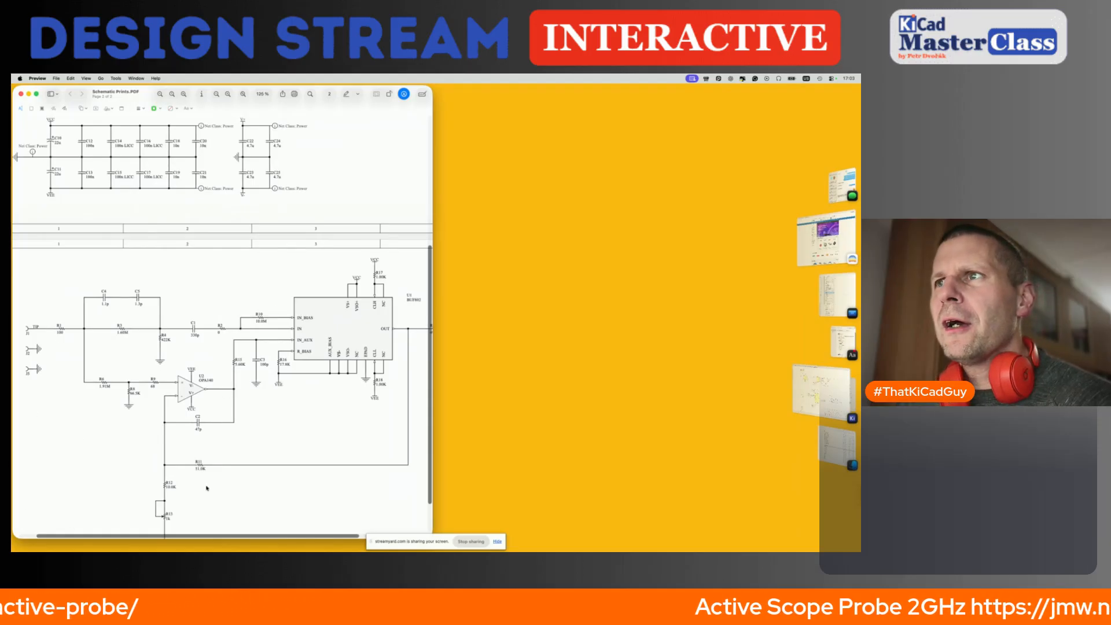
scroll(206, 488, right, 3)
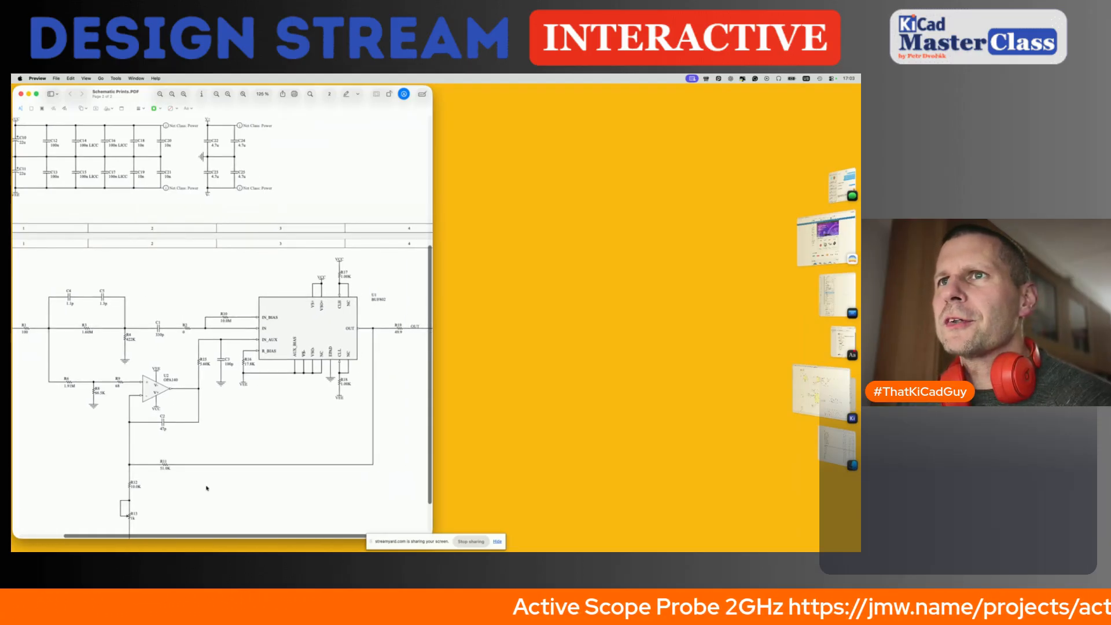
scroll(207, 488, left, 3)
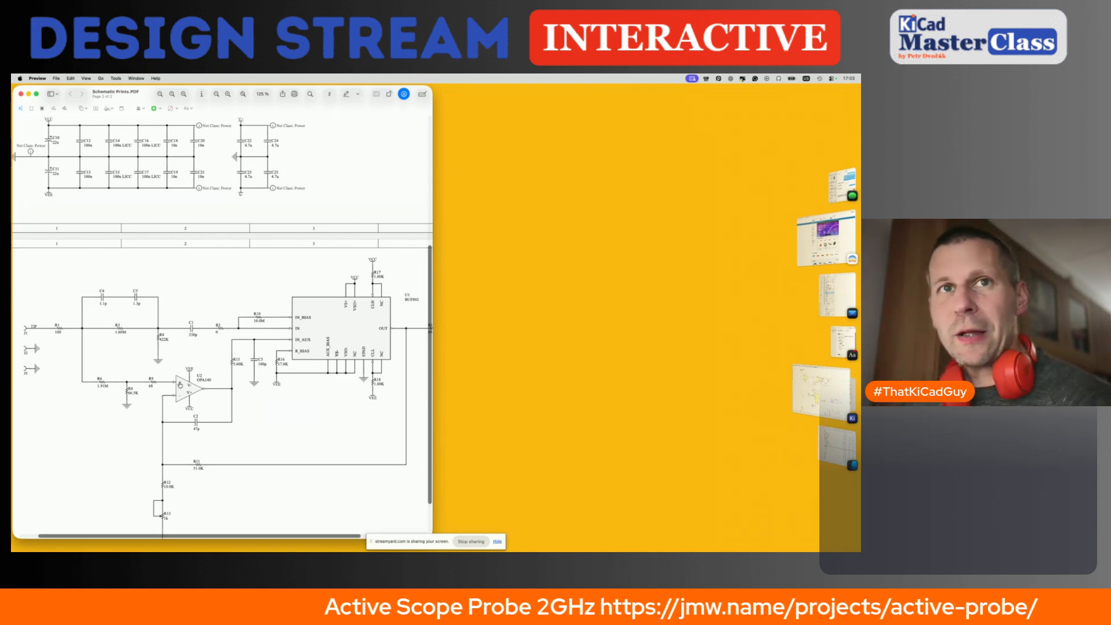
Tile the KiCad Schematic Editor and the Schematic Prints PDF side by side, each filling half the screen.
key(super+Tab)
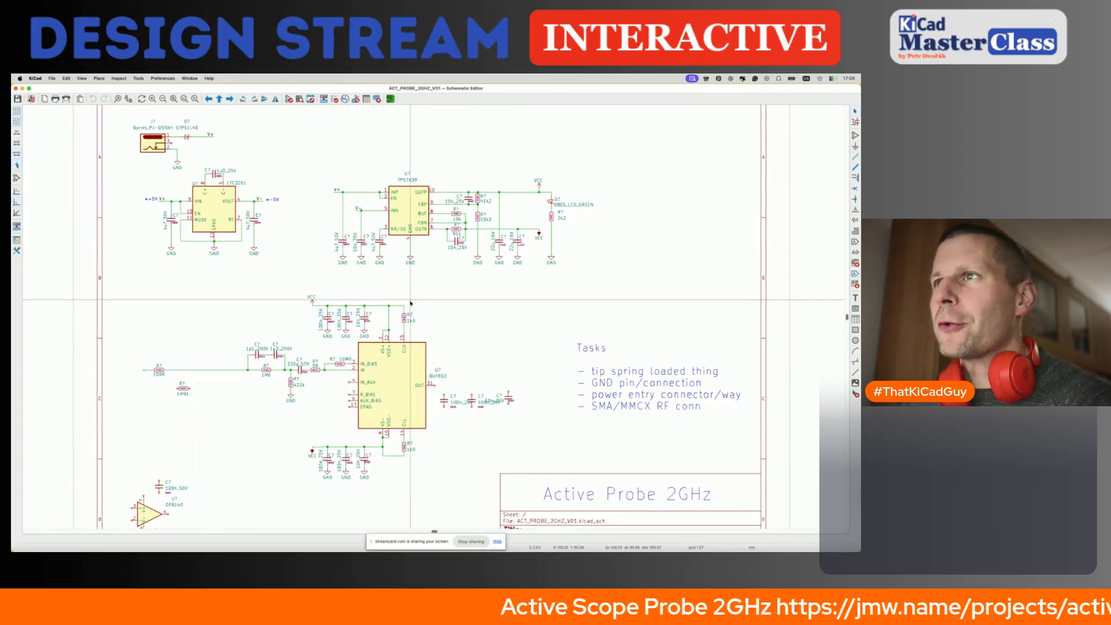
key(ctrl+Right)
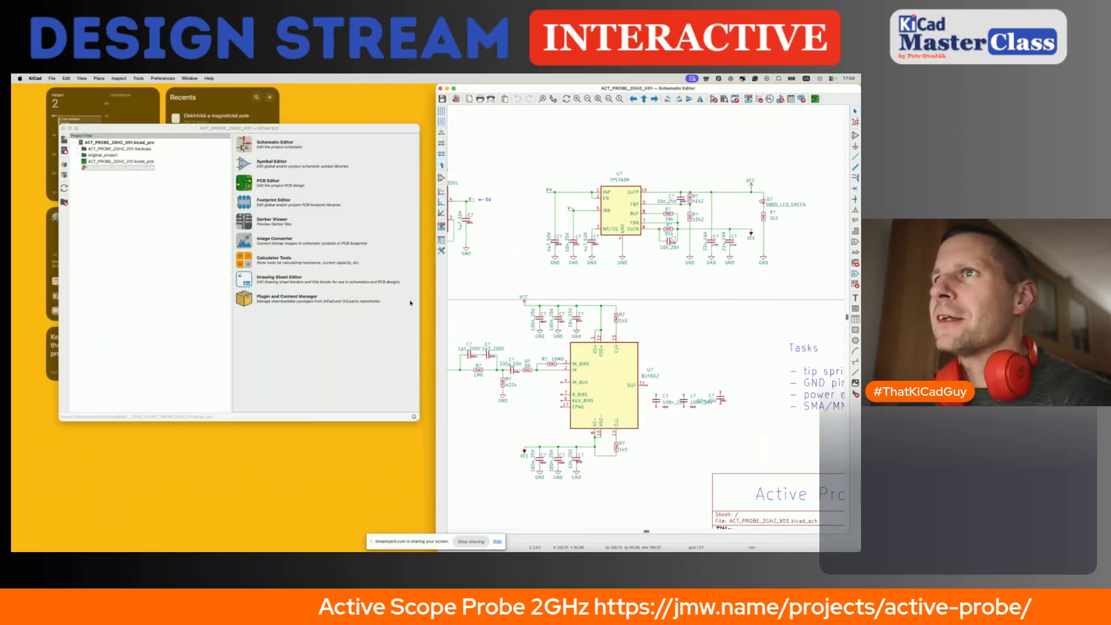
mouse_move(858, 315)
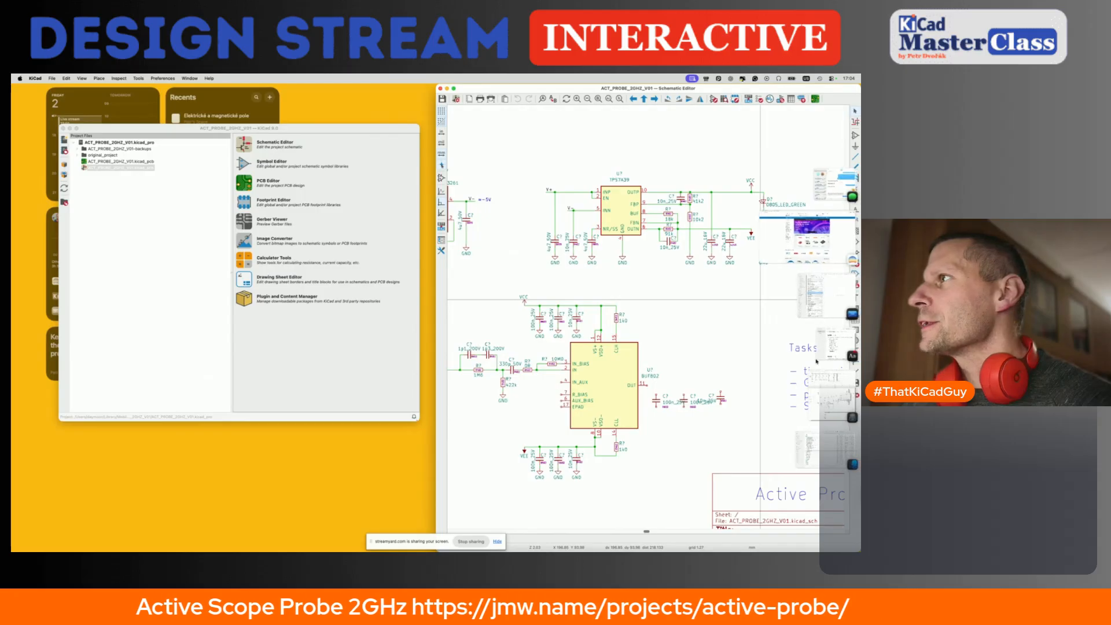
click(833, 394)
key(ctrl+Left)
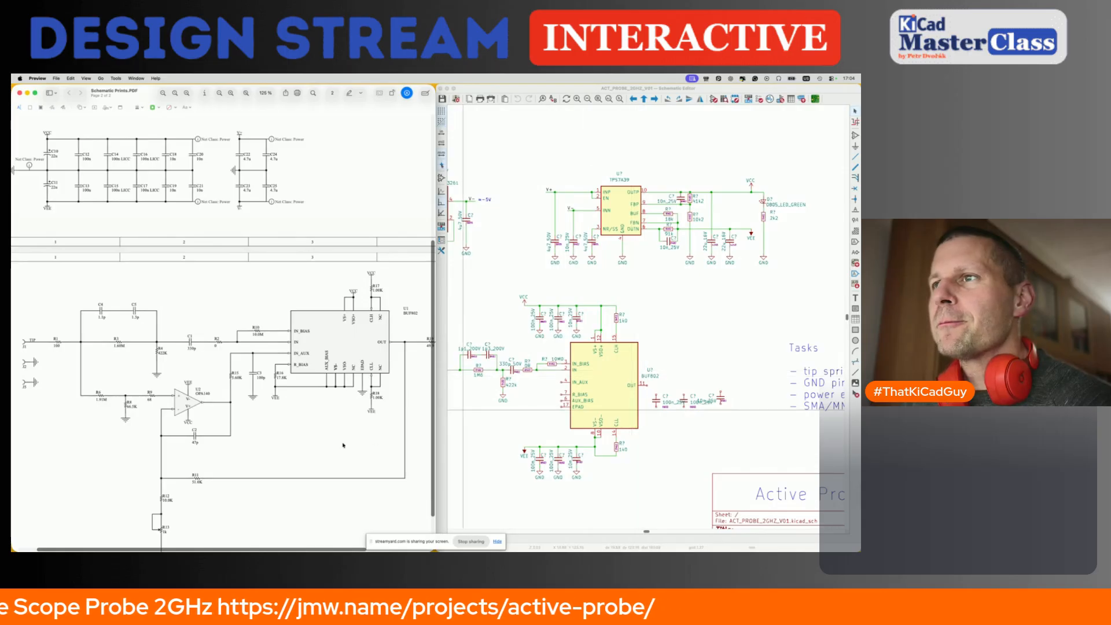
Move the three unconnected capacitors beside the BUF802 output further down, clear of the output pin.
scroll(505, 424, left, 1)
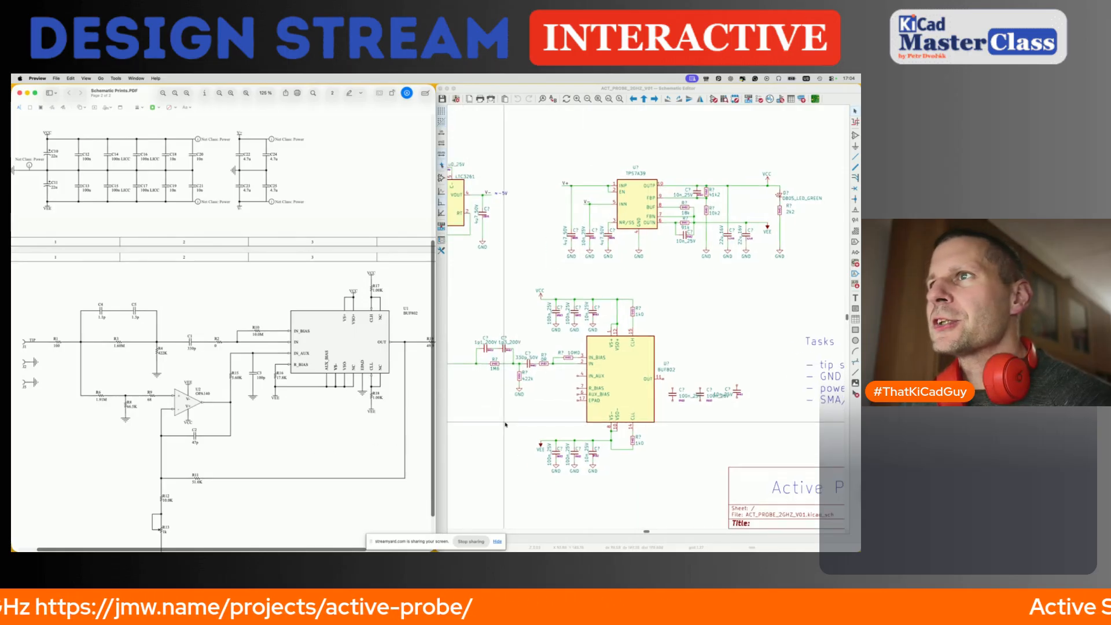
drag(508, 268, 601, 328)
key(Escape)
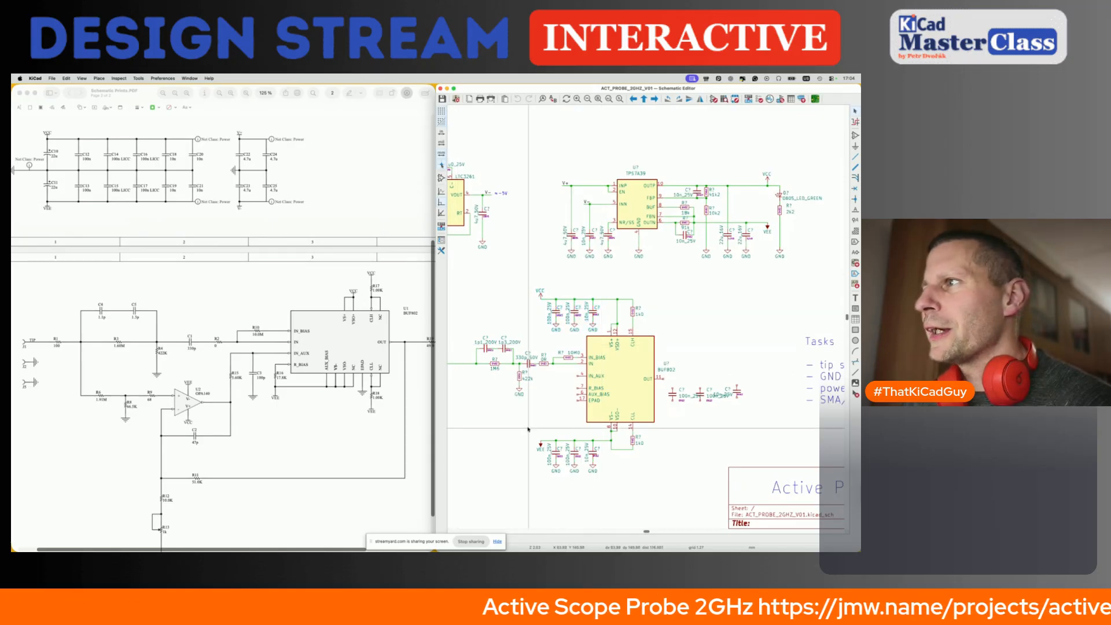
scroll(347, 427, right, 3)
scroll(347, 427, down, 2)
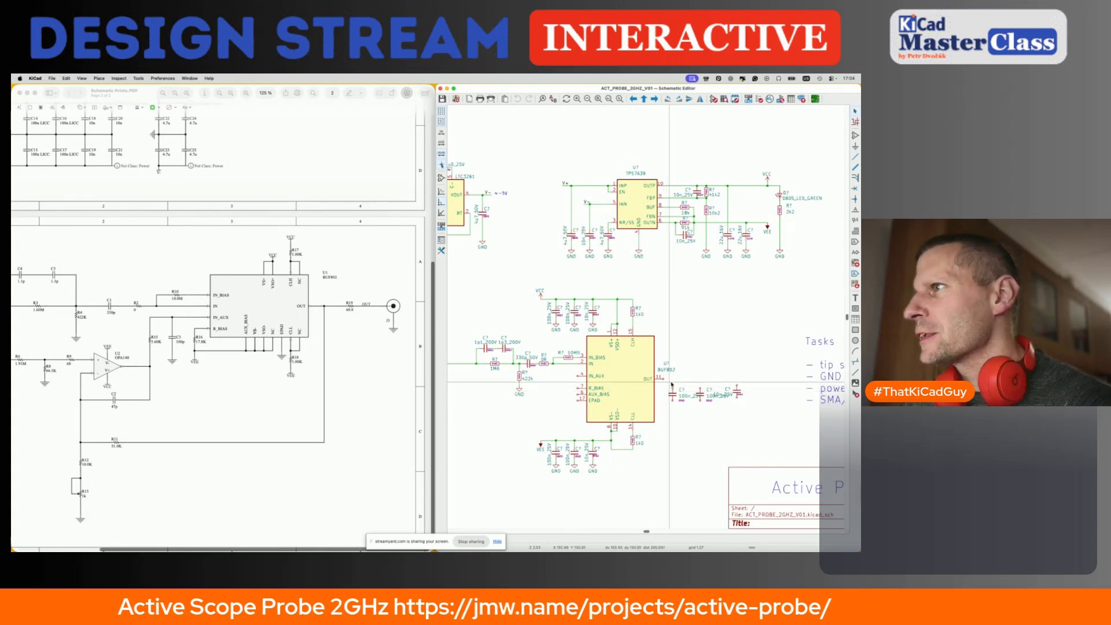
drag(663, 379, 758, 415)
drag(700, 394, 700, 416)
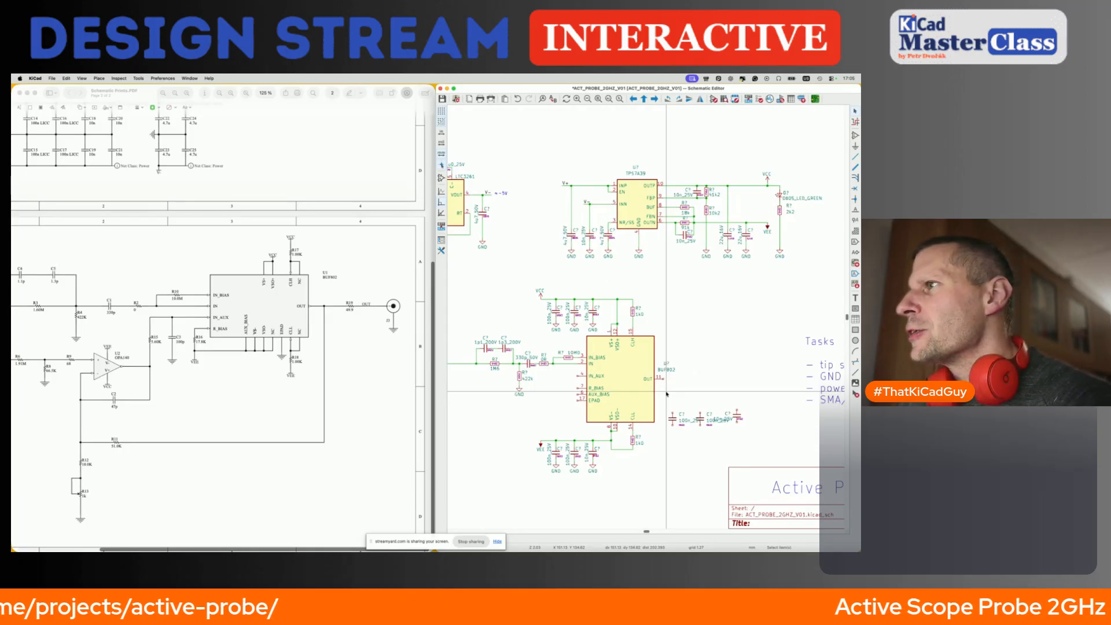
Compare the three unconnected capacitors with the VEE decoupling capacitors and delete the unconnected ones.
drag(666, 394, 745, 442)
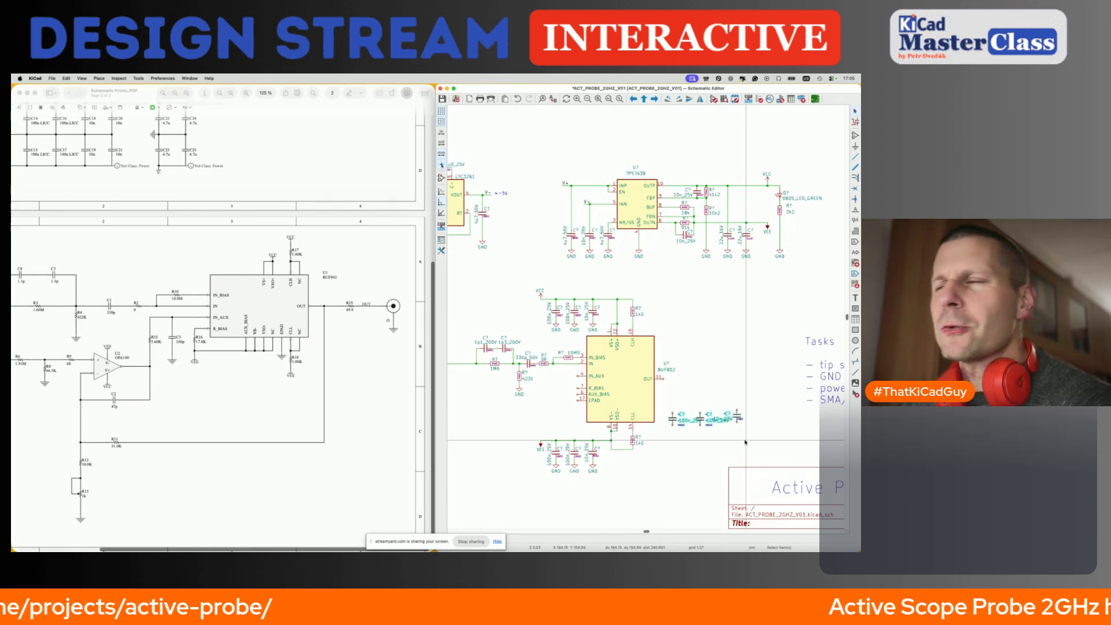
drag(654, 396, 751, 431)
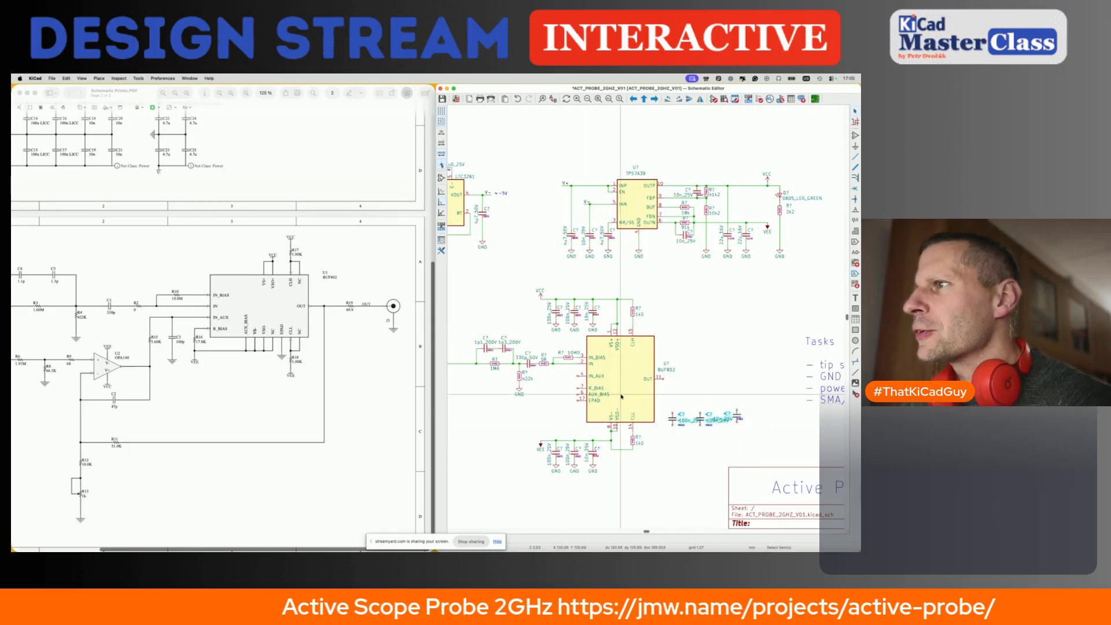
drag(540, 428, 600, 479)
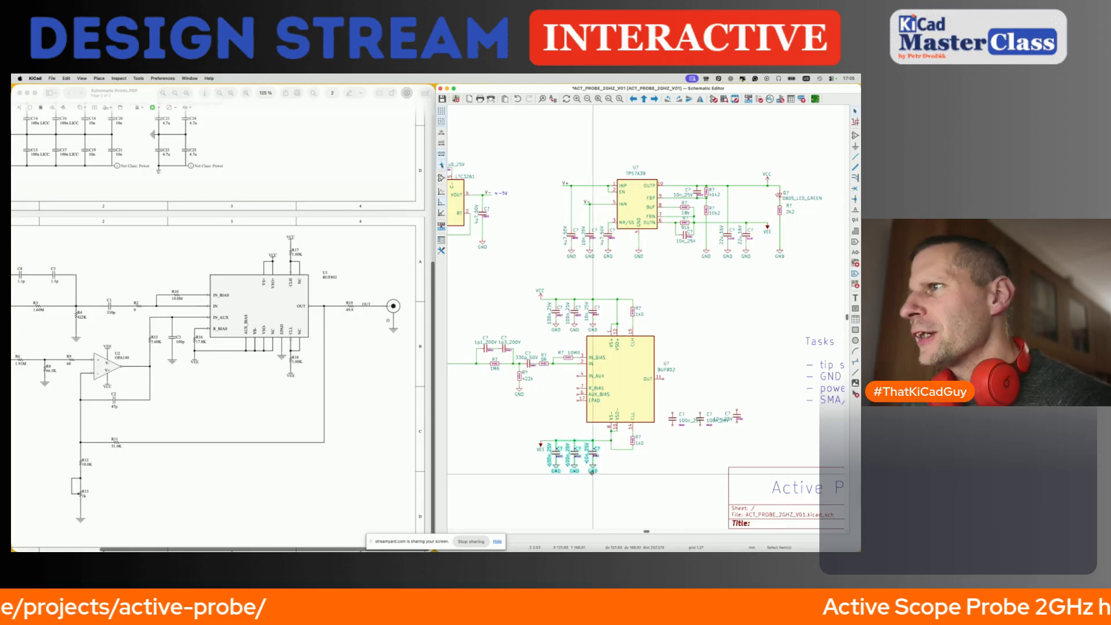
click(627, 480)
drag(664, 400, 758, 443)
key(Delete)
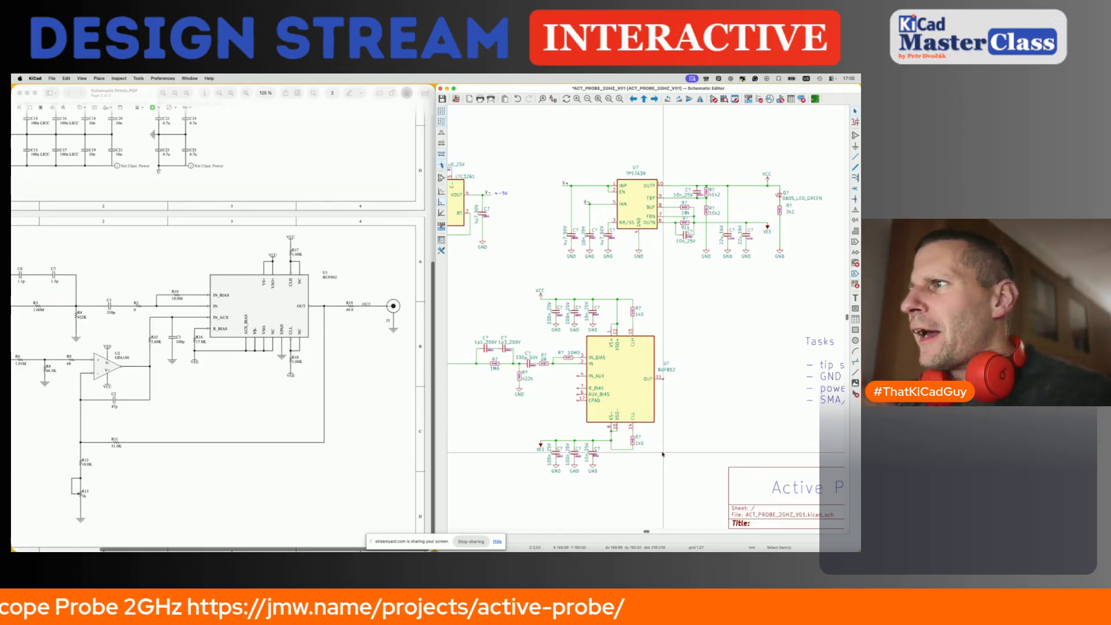
Shift the VEE rail with its three decoupling capacitors down, in line with the lower end of the CLL resistor, keeping the wires attached.
scroll(663, 454, up, 2)
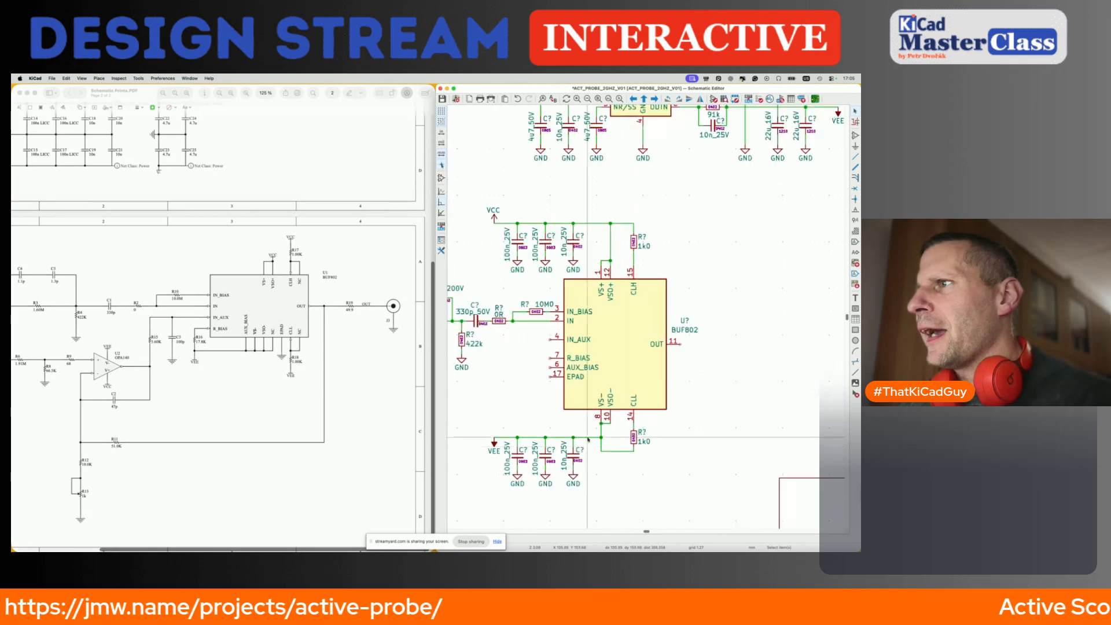
drag(463, 422, 595, 498)
key(g)
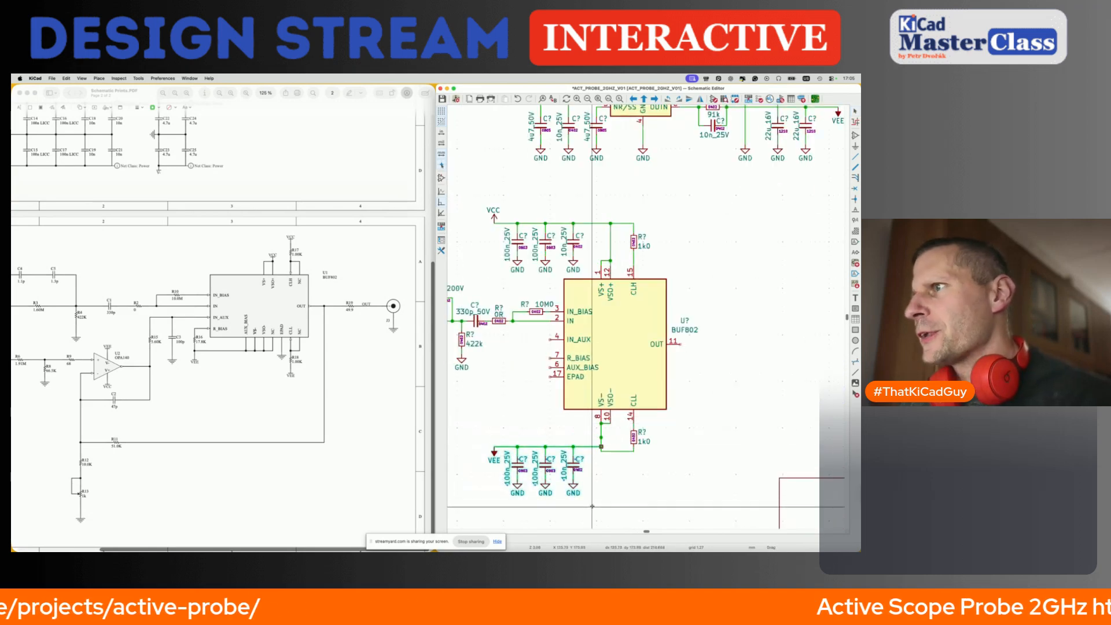
click(596, 512)
key(Escape)
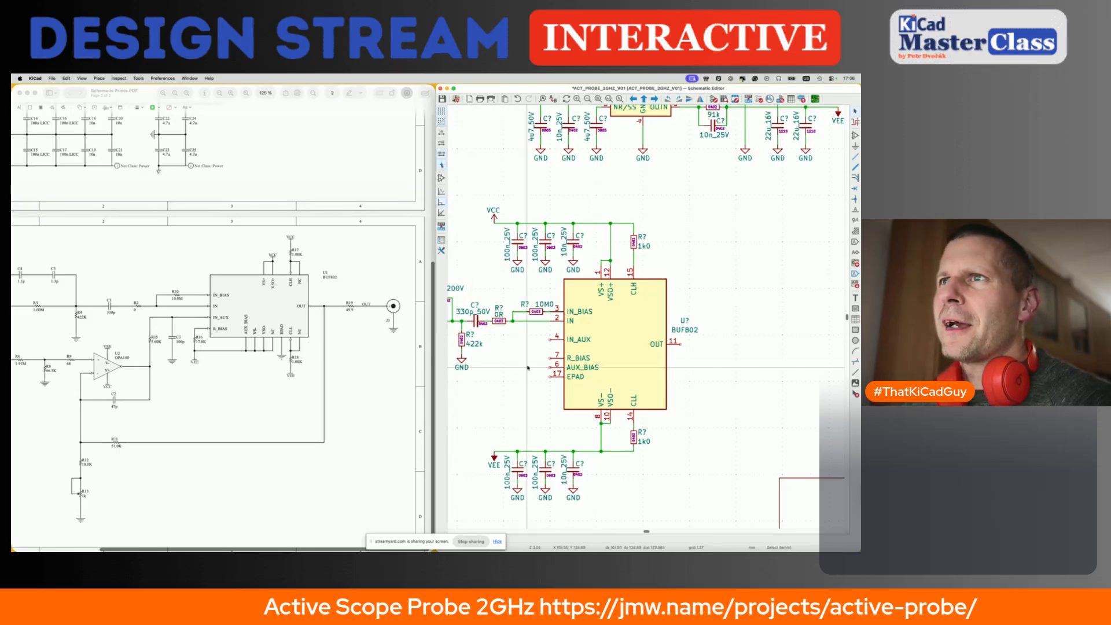
Select the BUF802 symbol, switch to the browser, and open the BUF802 datasheet in a new tab.
click(620, 361)
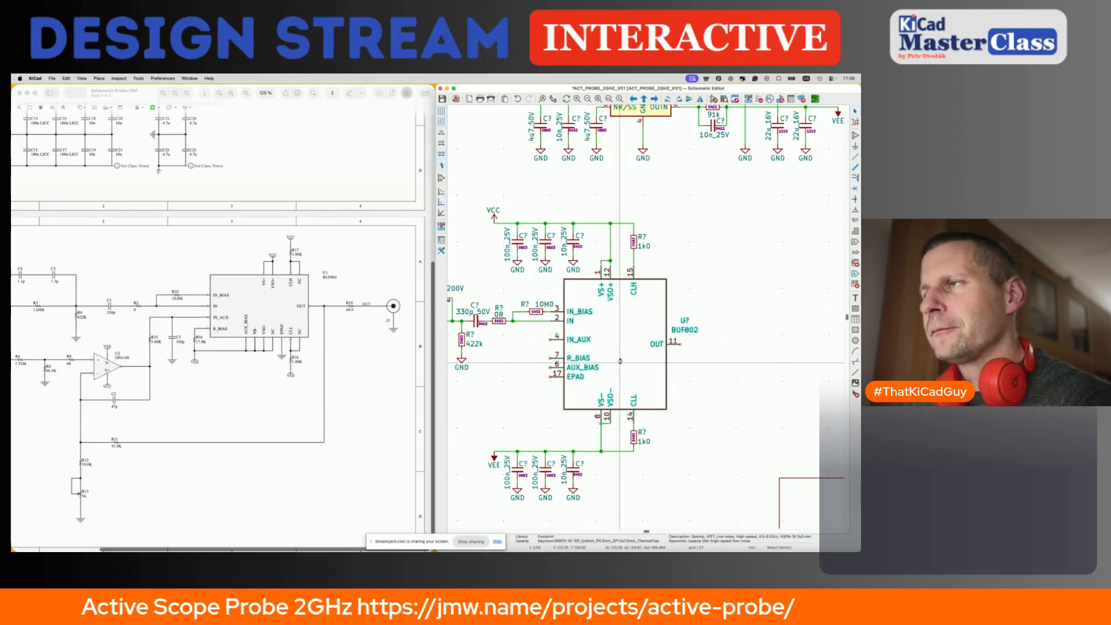
key(super+Tab)
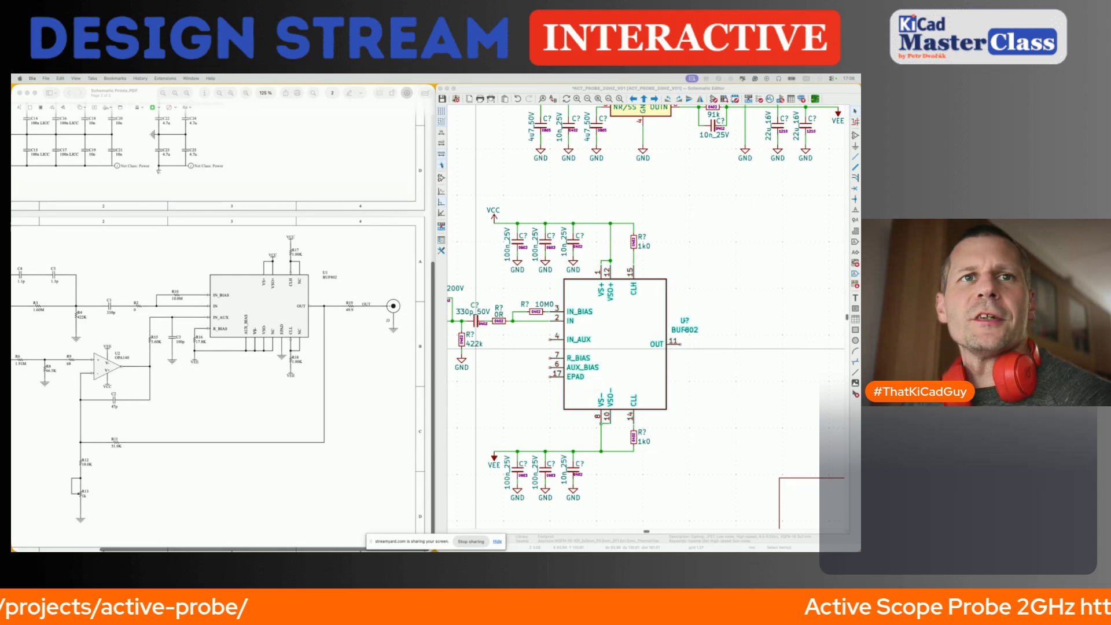
key(super+Tab)
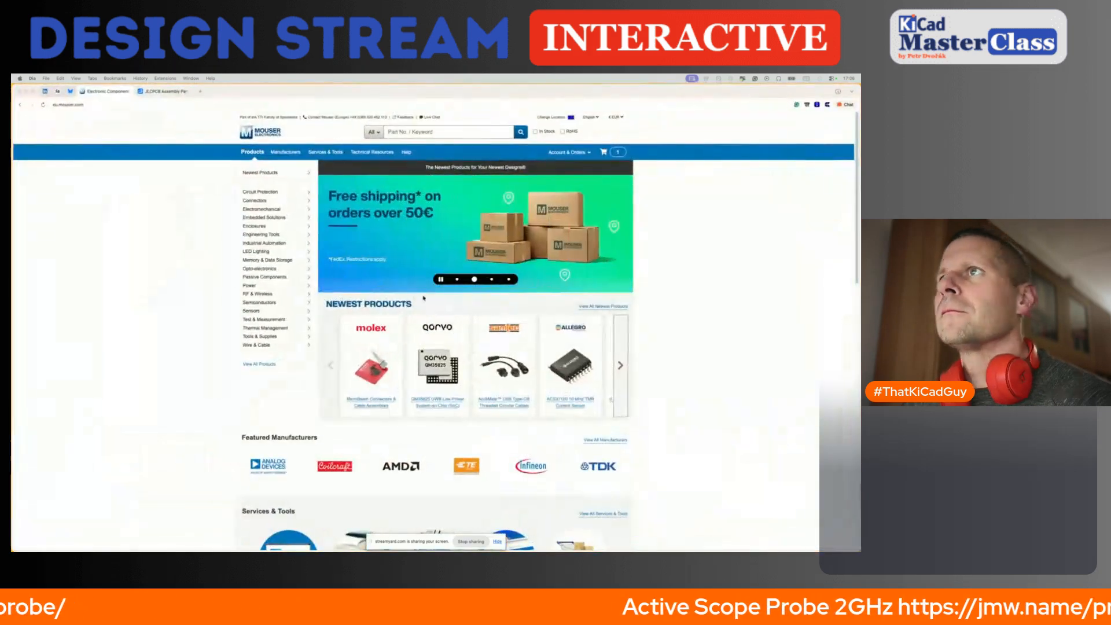
click(200, 91)
key(super+v)
key(Return)
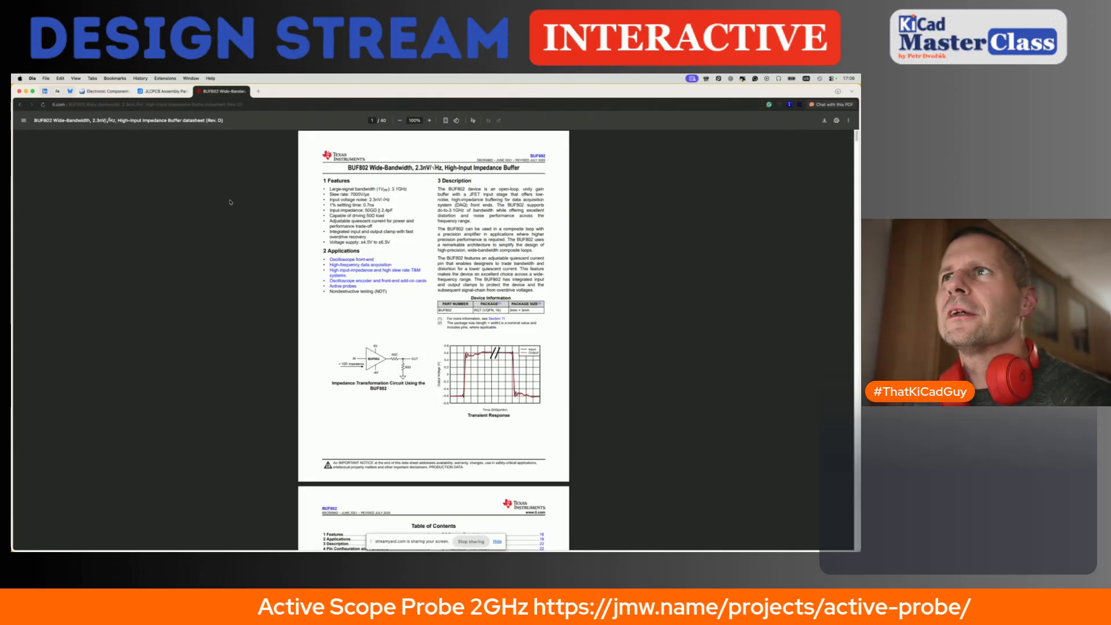
Examine the pin configuration diagram and the pin functions table in the BUF802 datasheet, including the NC pins.
ctrl+scroll(231, 202, up, 2)
scroll(360, 287, down, 5)
scroll(360, 287, down, 5)
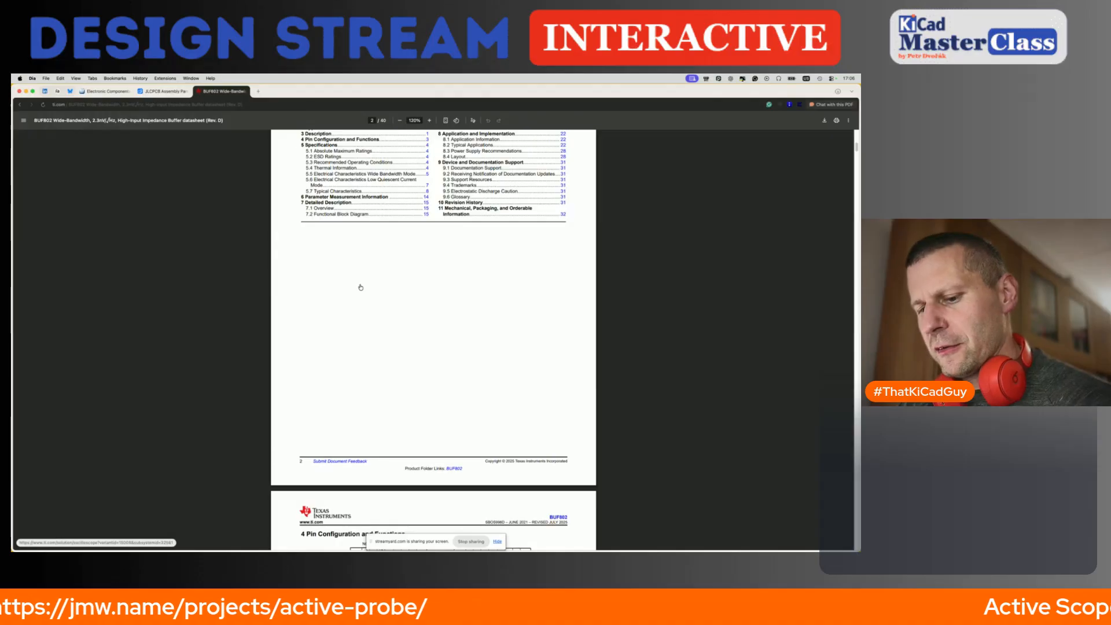
scroll(360, 287, down, 3)
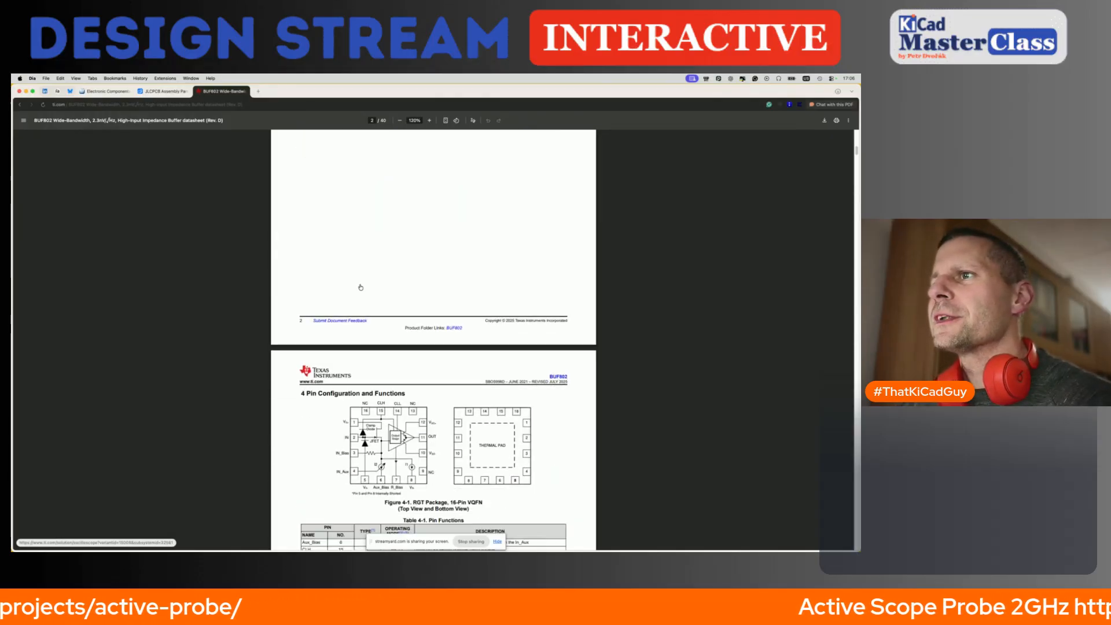
scroll(360, 287, down, 3)
ctrl+scroll(396, 387, up, 2)
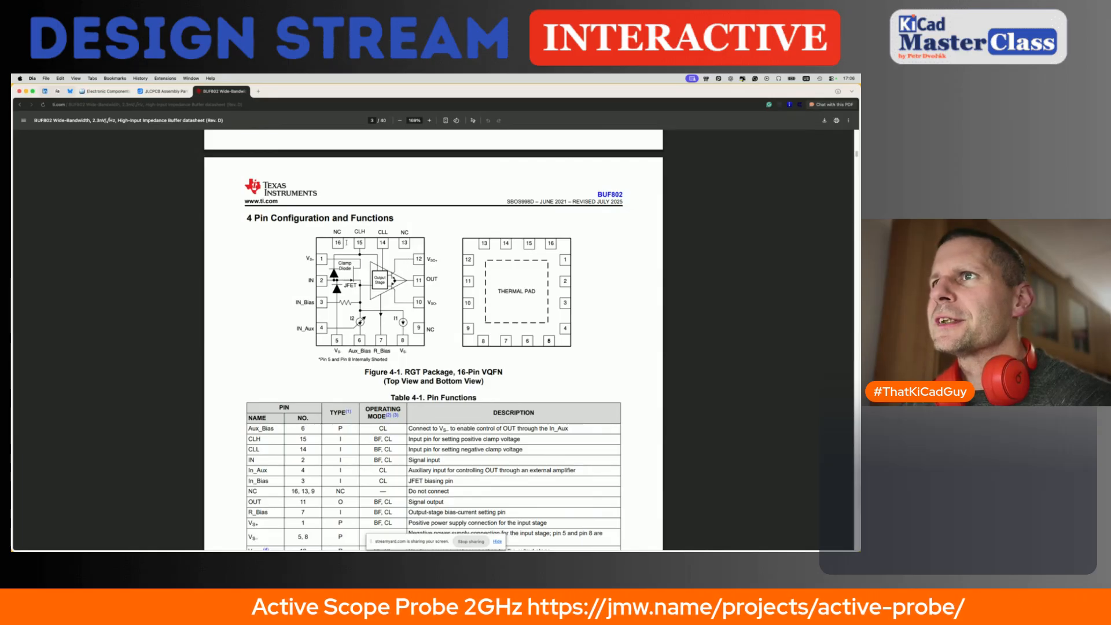
scroll(342, 382, down, 2)
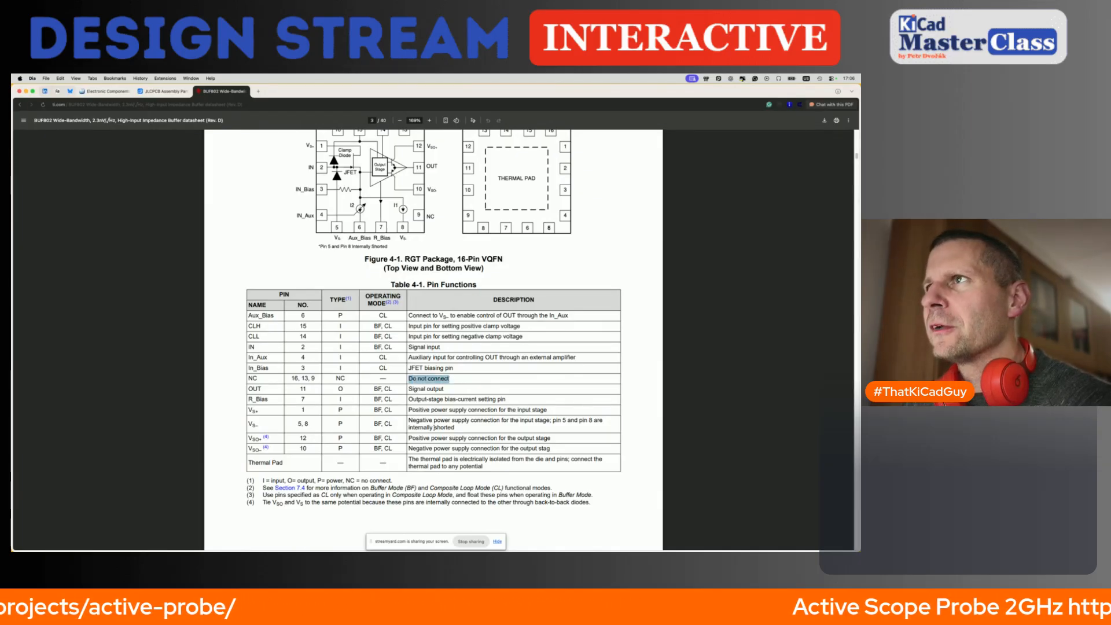
scroll(434, 427, up, 2)
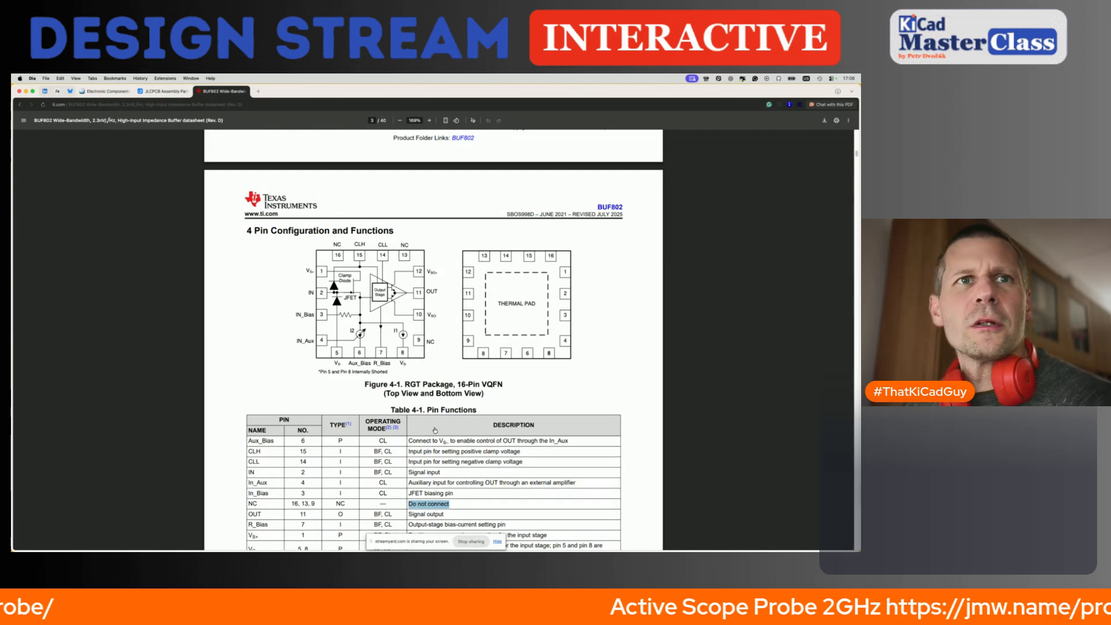
Switch back to the KiCad schematic and move the 0603 labels of the two OPA140 capacitors closer to their symbols.
key(super+Tab)
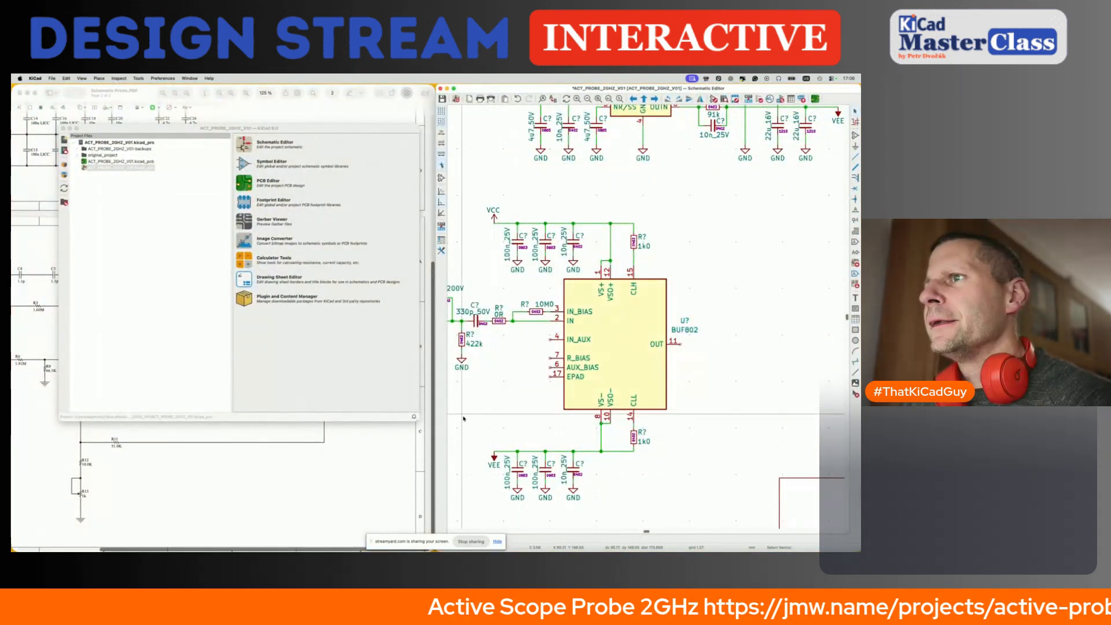
key(super+Tab)
scroll(526, 417, left, 3)
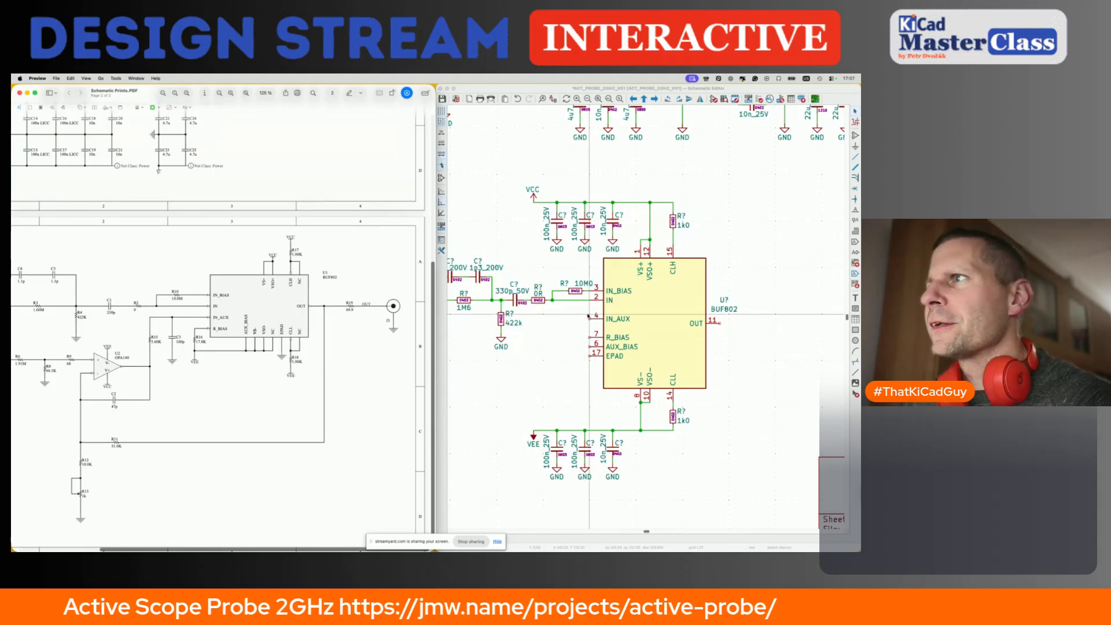
scroll(588, 315, left, 5)
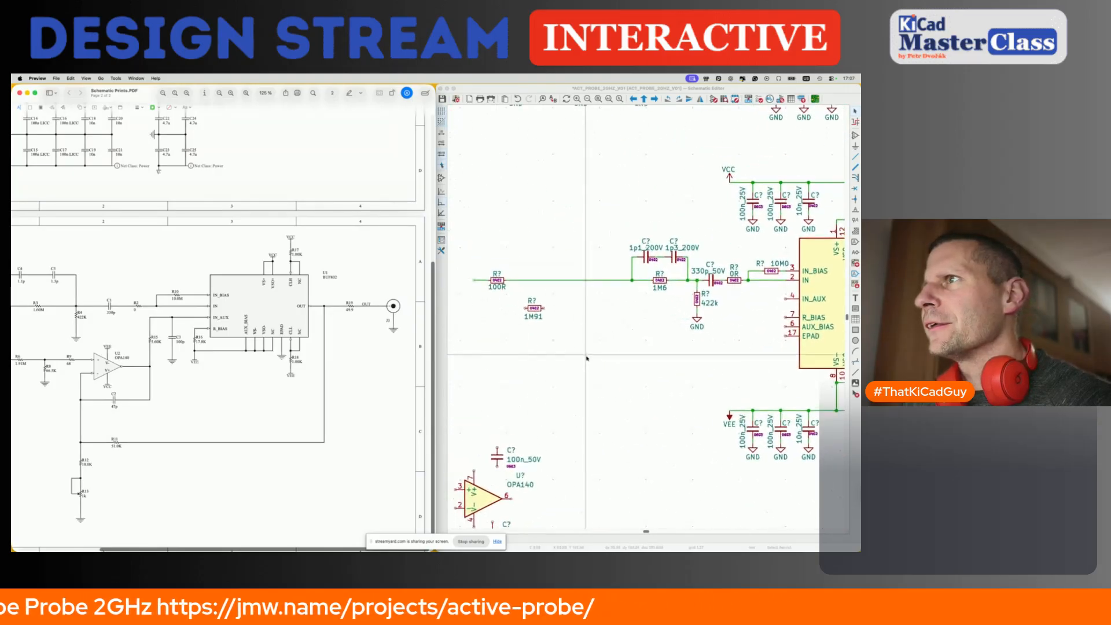
scroll(501, 489, down, 2)
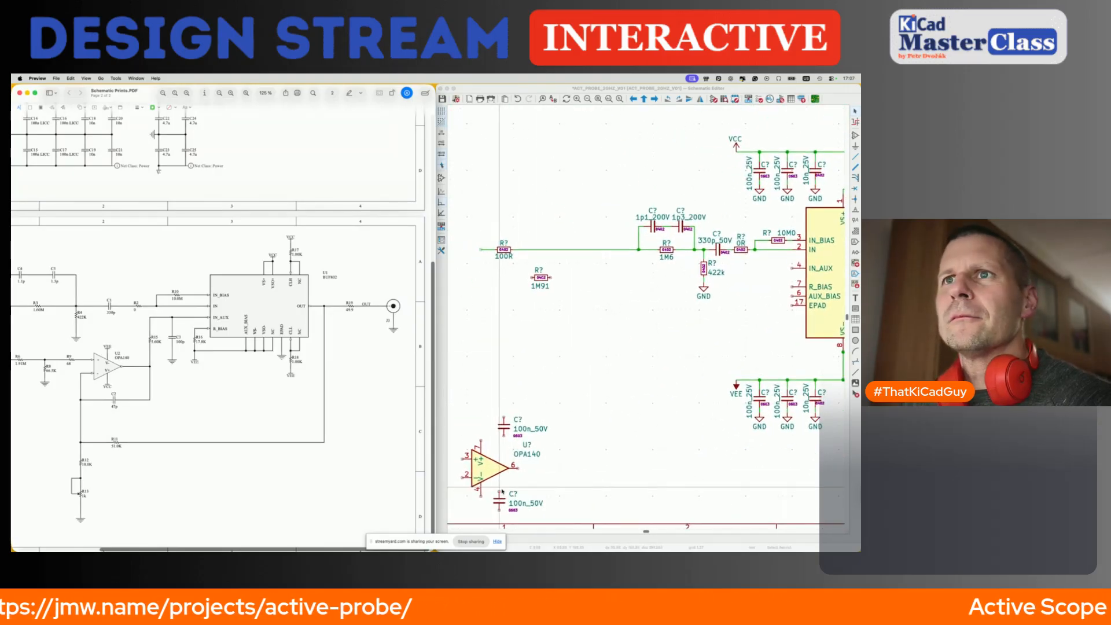
click(484, 473)
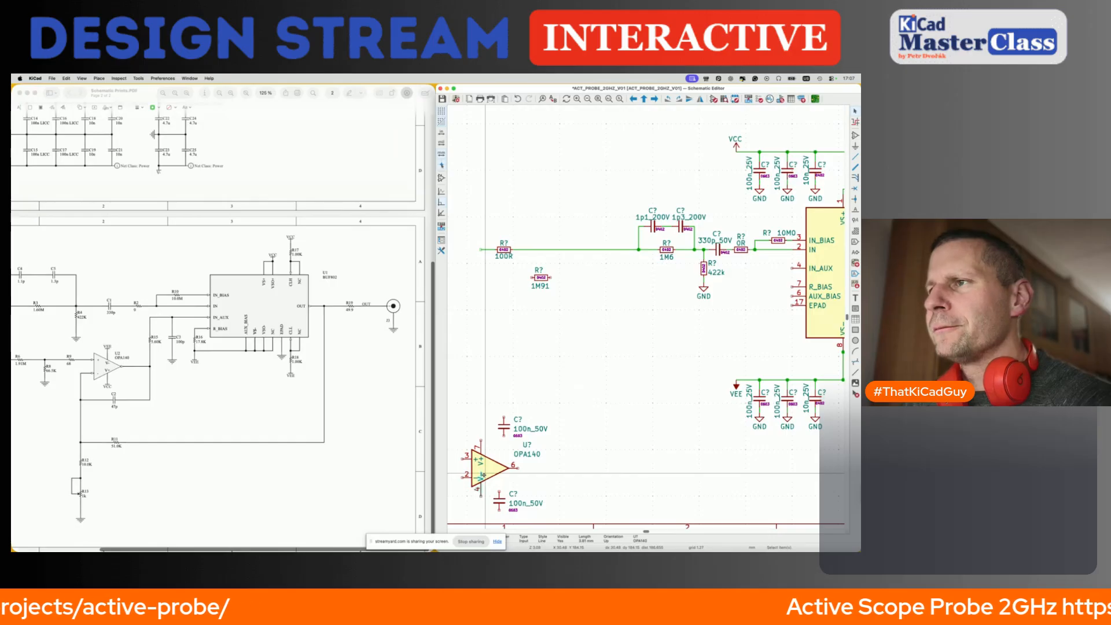
scroll(484, 474, down, 3)
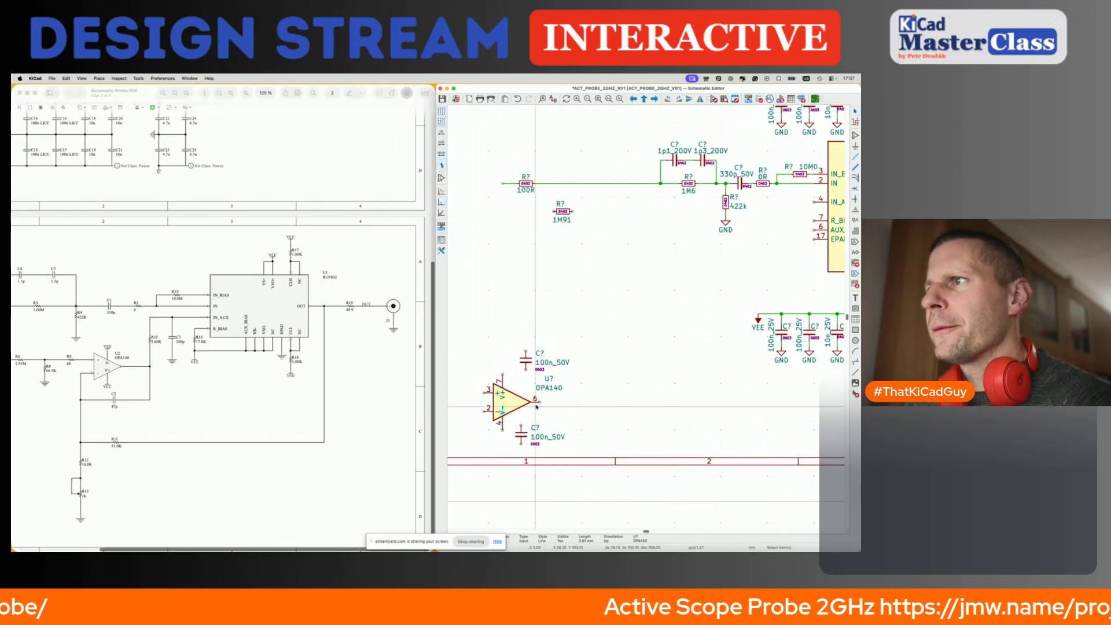
scroll(549, 436, up, 3)
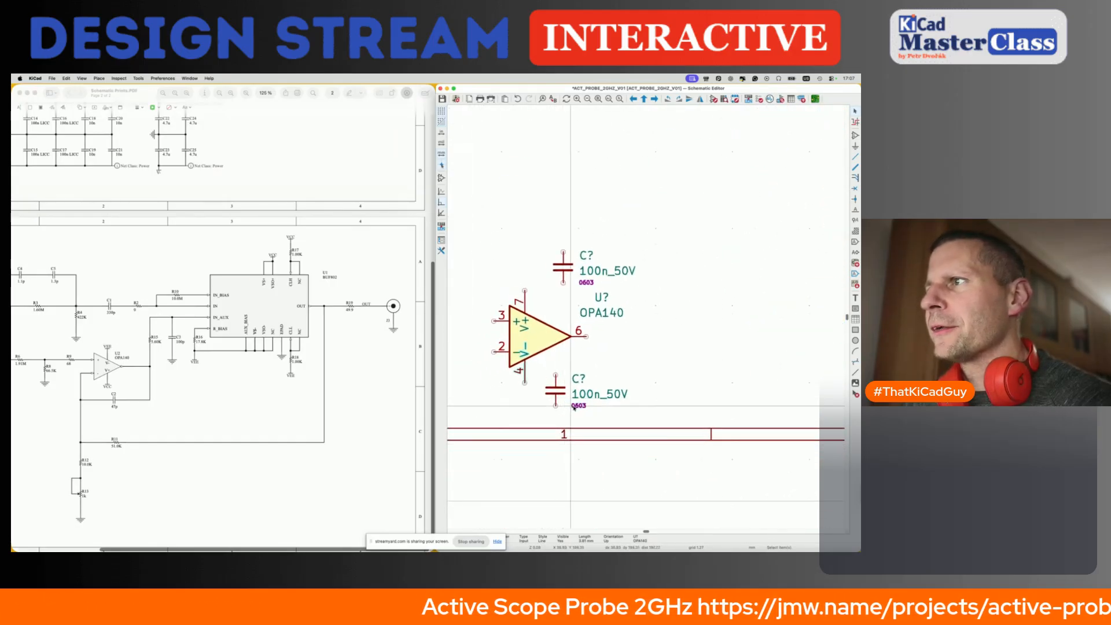
drag(571, 405, 555, 398)
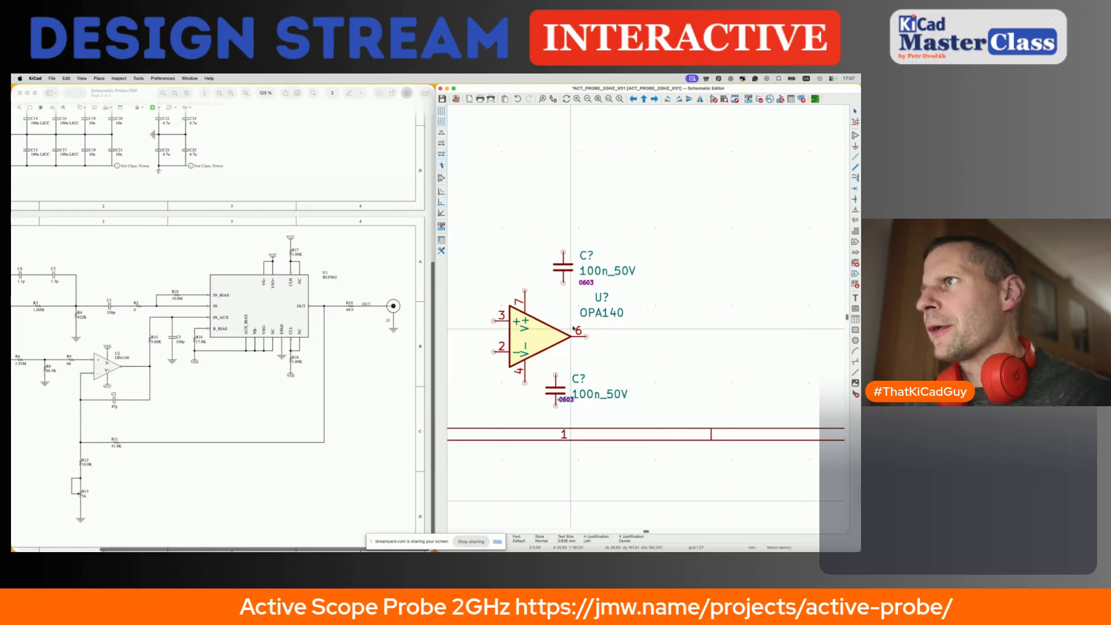
drag(585, 282, 568, 274)
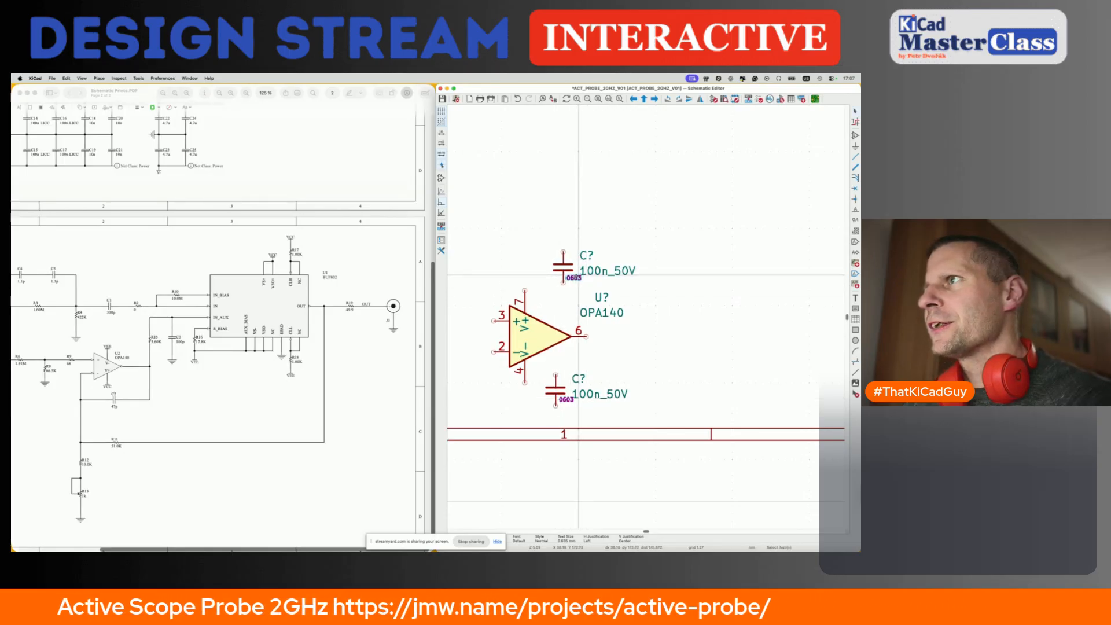
Rotate the 100n_50V labels of both OPA140 capacitors to vertical, place them left of the symbols, and save the schematic.
click(596, 270)
key(m)
key(r)
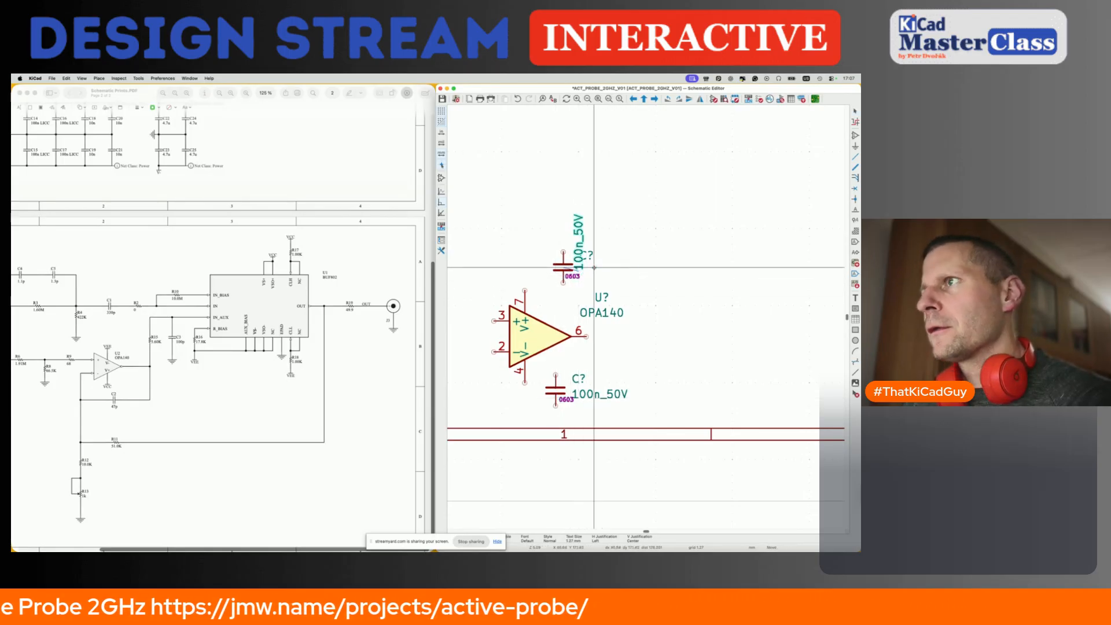
click(563, 294)
click(596, 394)
key(m)
key(r)
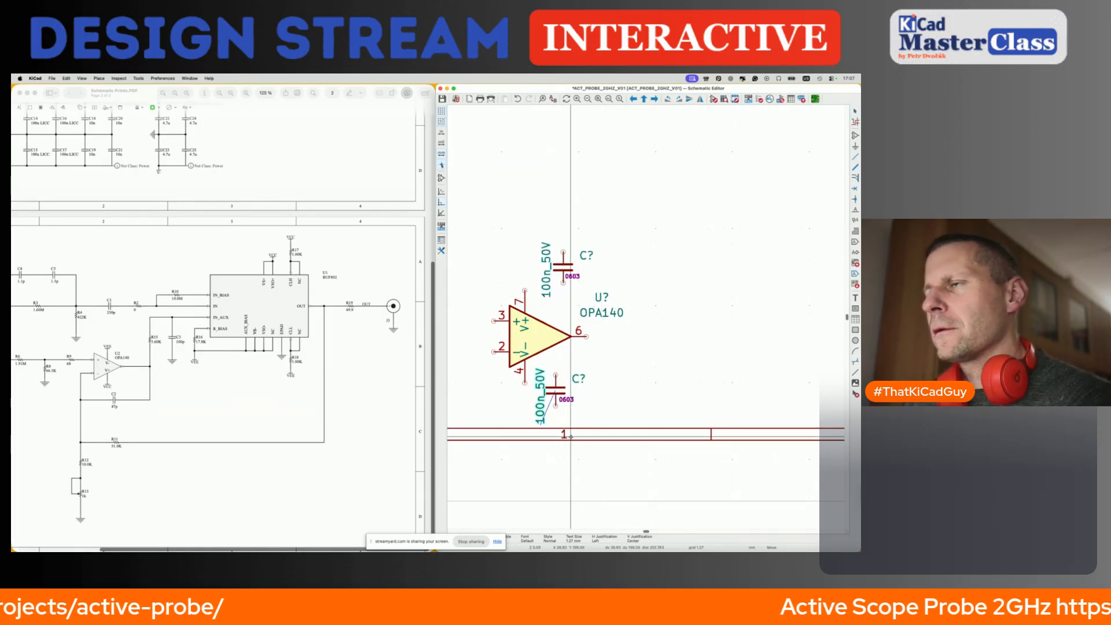
click(570, 435)
key(super+s)
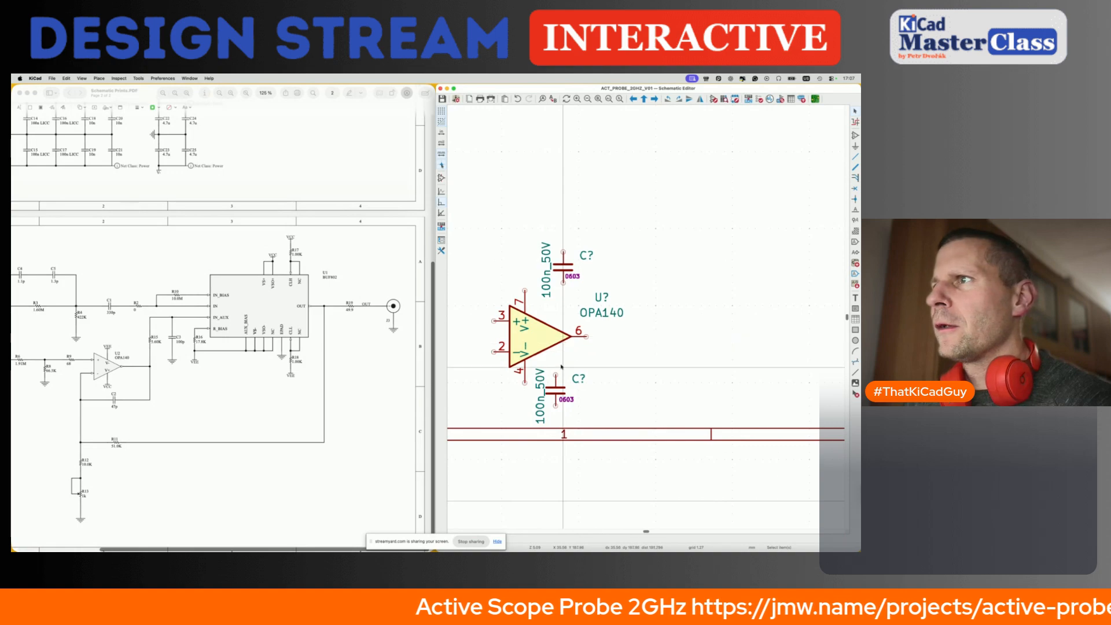
Move the lower 100n_50V capacitor slightly down and wire its upper pin to the OPA140's V- pin 4.
key(m)
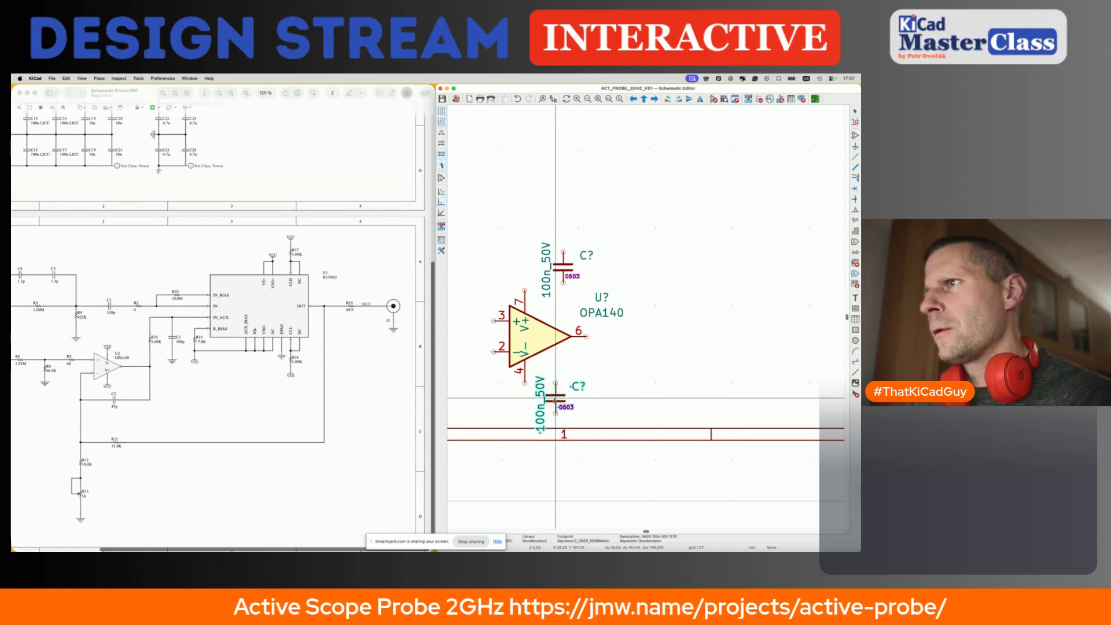
click(555, 405)
key(w)
click(556, 399)
key(Escape)
Duplicate a GND symbol and place it at the lower end of the capacitor on the OPA140's V- pin.
scroll(555, 431, down, 3)
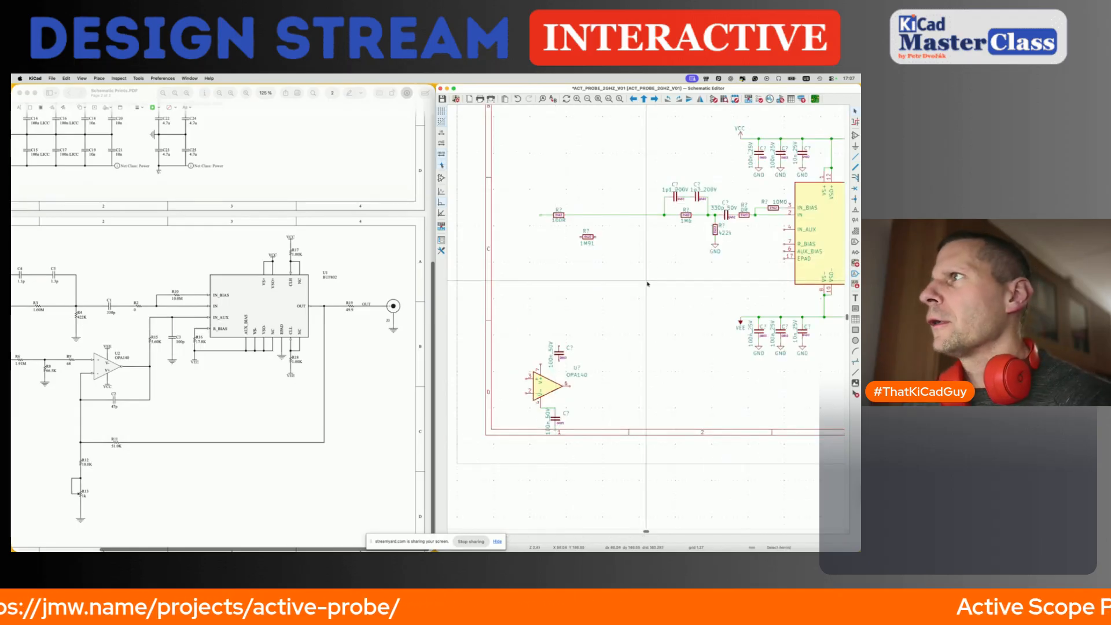
key(super+d)
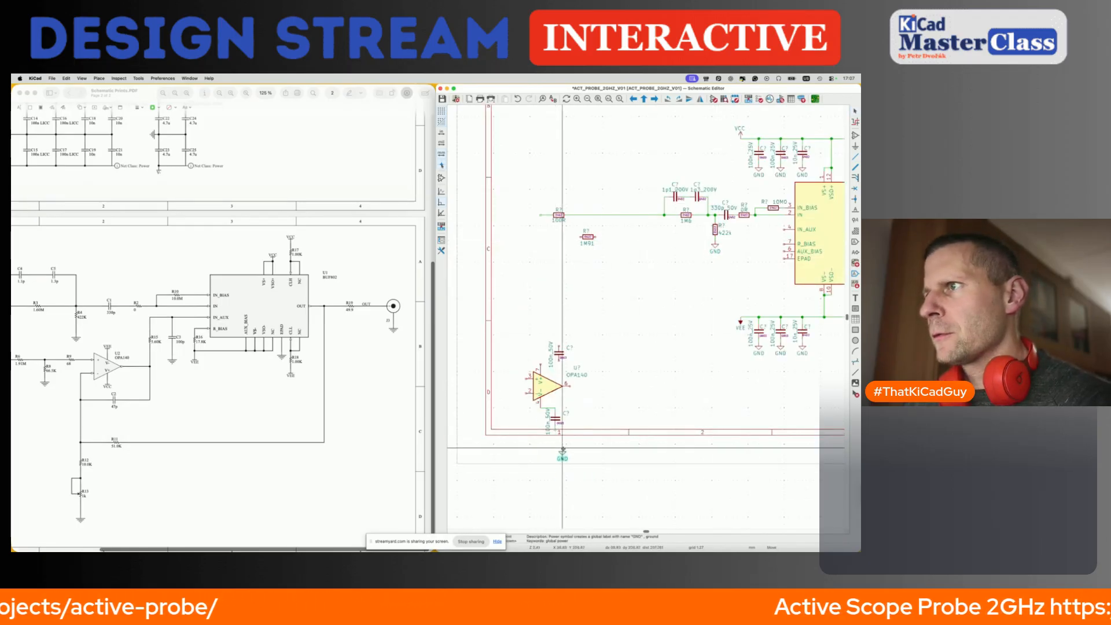
click(555, 432)
key(Escape)
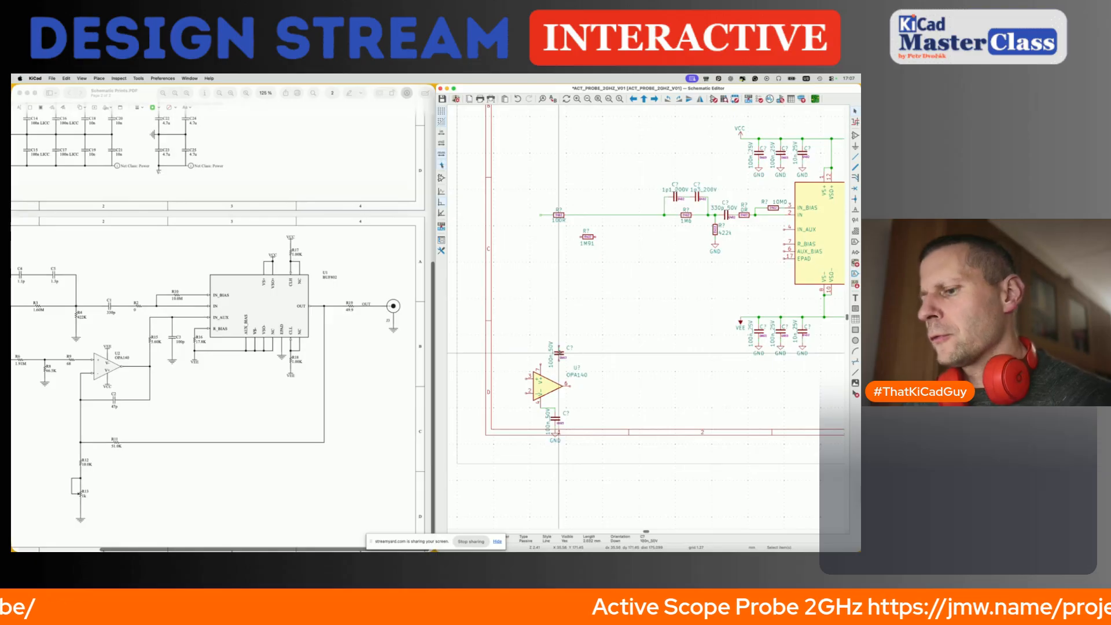
Align the upper 100n_50V capacitor with the lower one and wire its upper pin to the OPA140's V+ pin 7.
key(m)
click(555, 355)
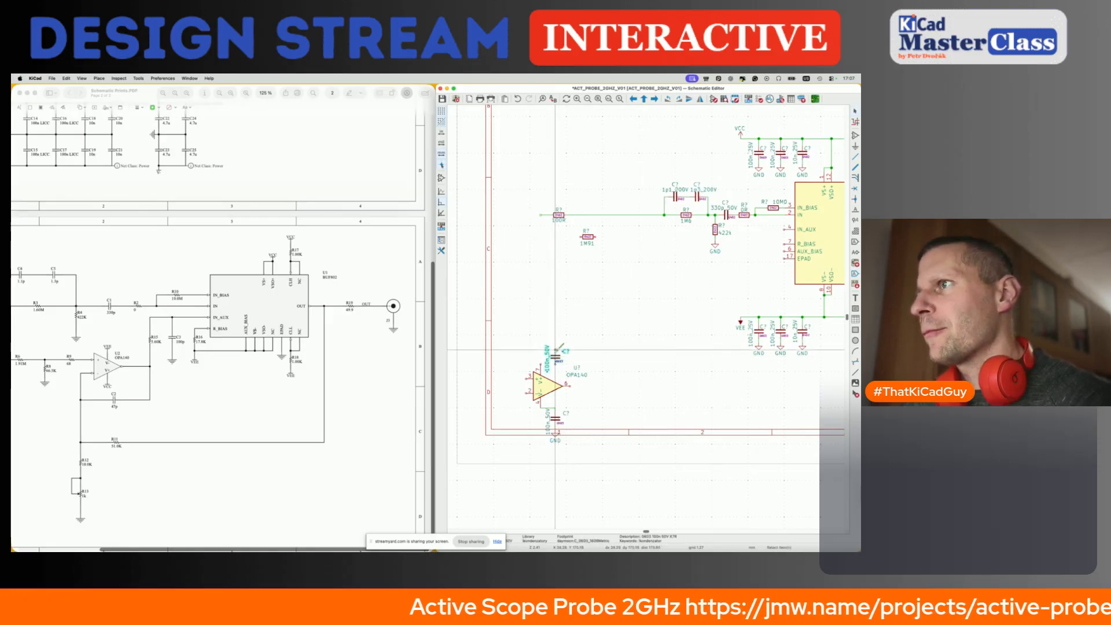
key(w)
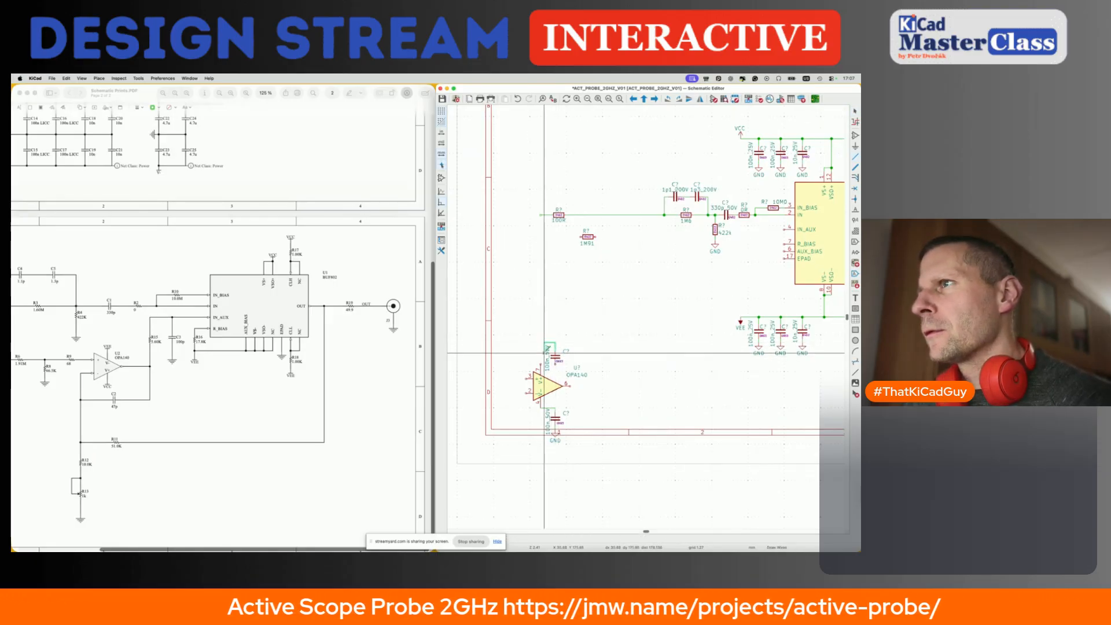
scroll(541, 360, up, 2)
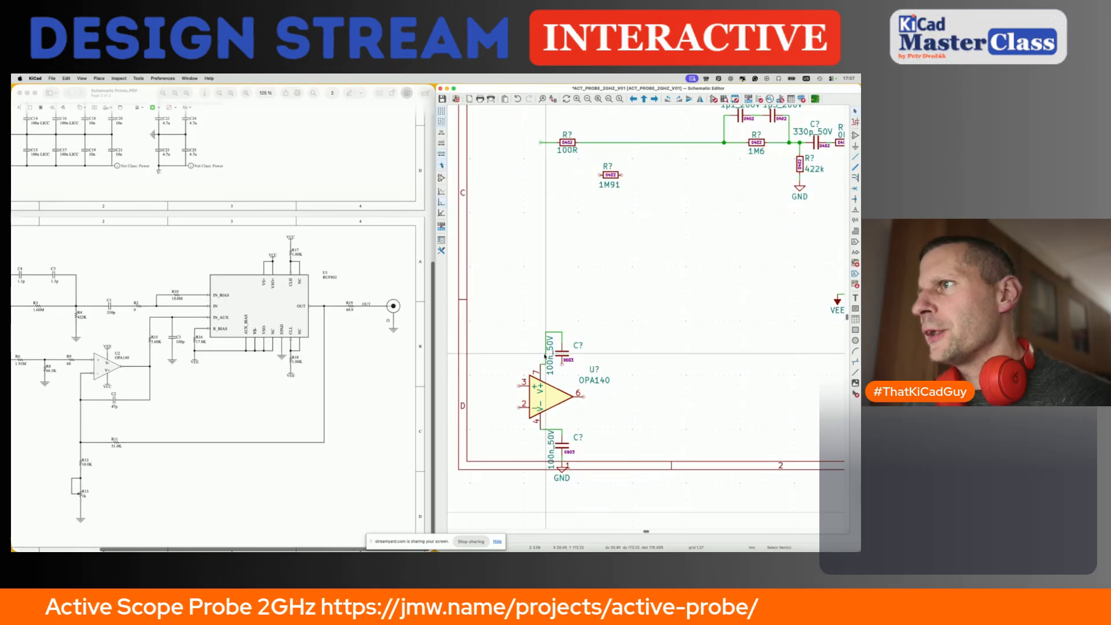
click(540, 364)
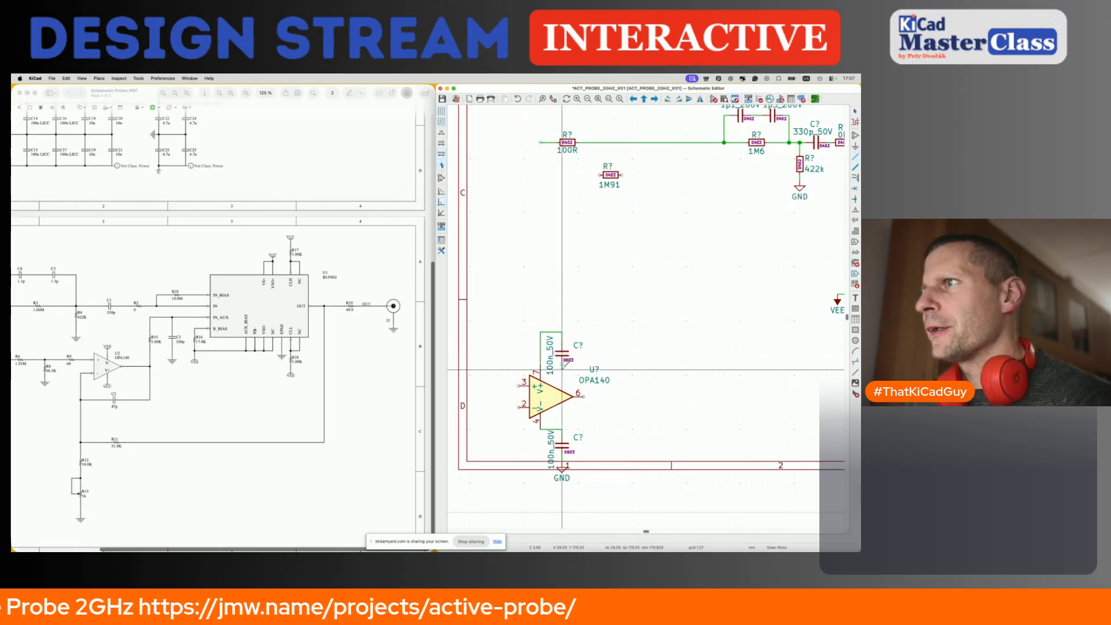
Add a copied GND symbol under the upper capacitor and shift the capacitor with its ground slightly up, keeping the wires attached.
click(798, 188)
key(super+d)
click(561, 371)
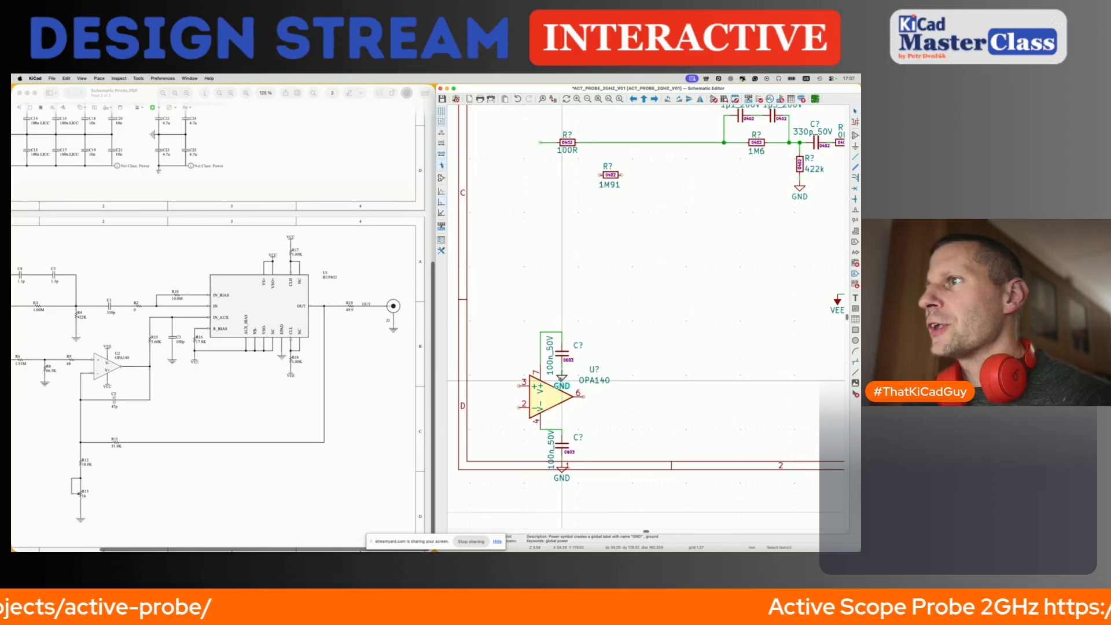
drag(528, 312, 610, 385)
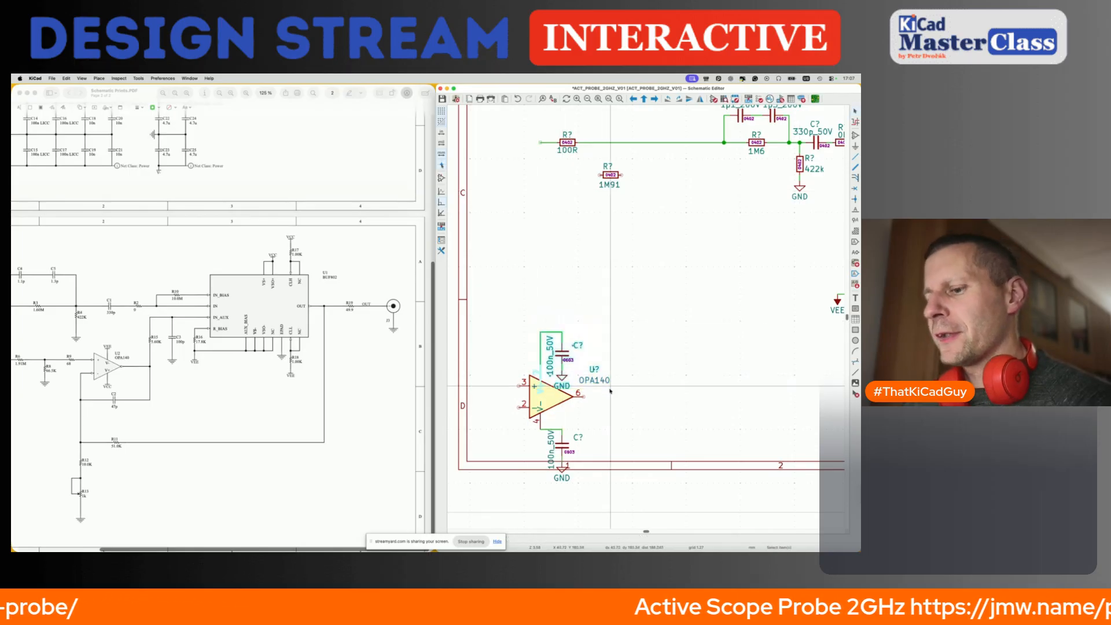
key(g)
click(583, 376)
Move the OPA140's reference label just above its output pin and its value label just below the pin.
click(596, 365)
key(m)
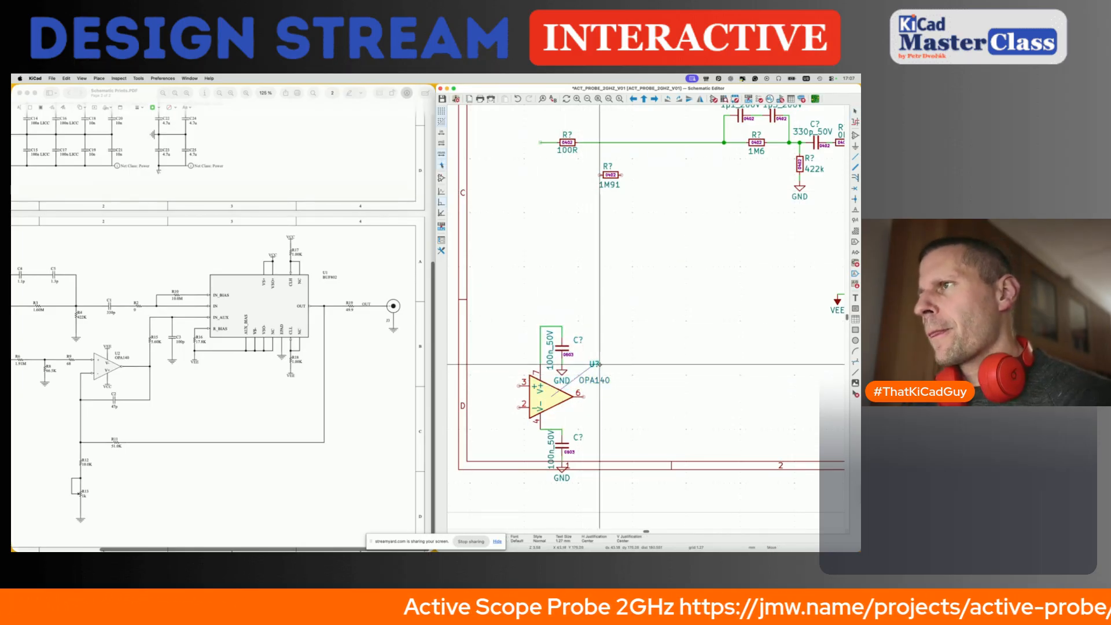
click(572, 391)
click(593, 380)
key(m)
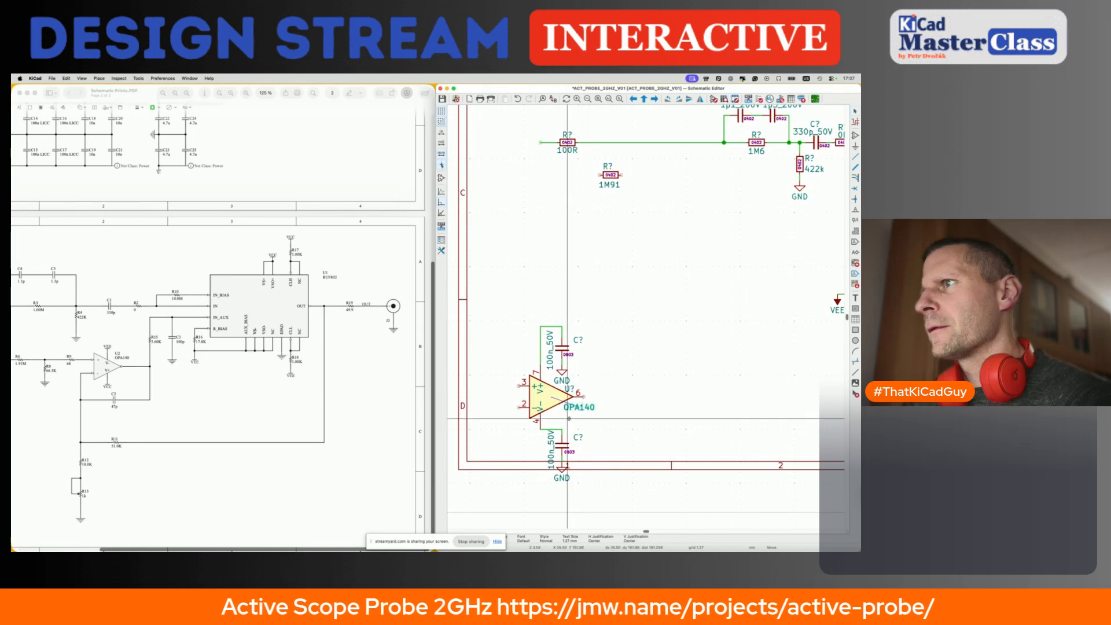
click(569, 418)
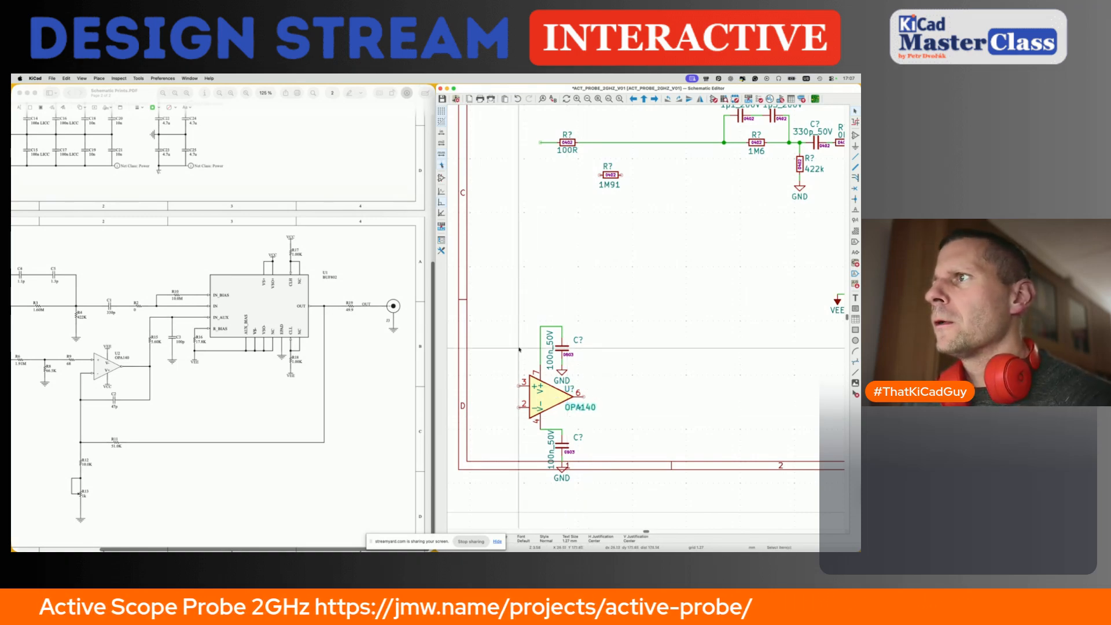
Add wire stubs at the OPA140's V+ and V- capacitor nodes and move both capacitors' reference labels closer to their symbols.
key(w)
click(539, 326)
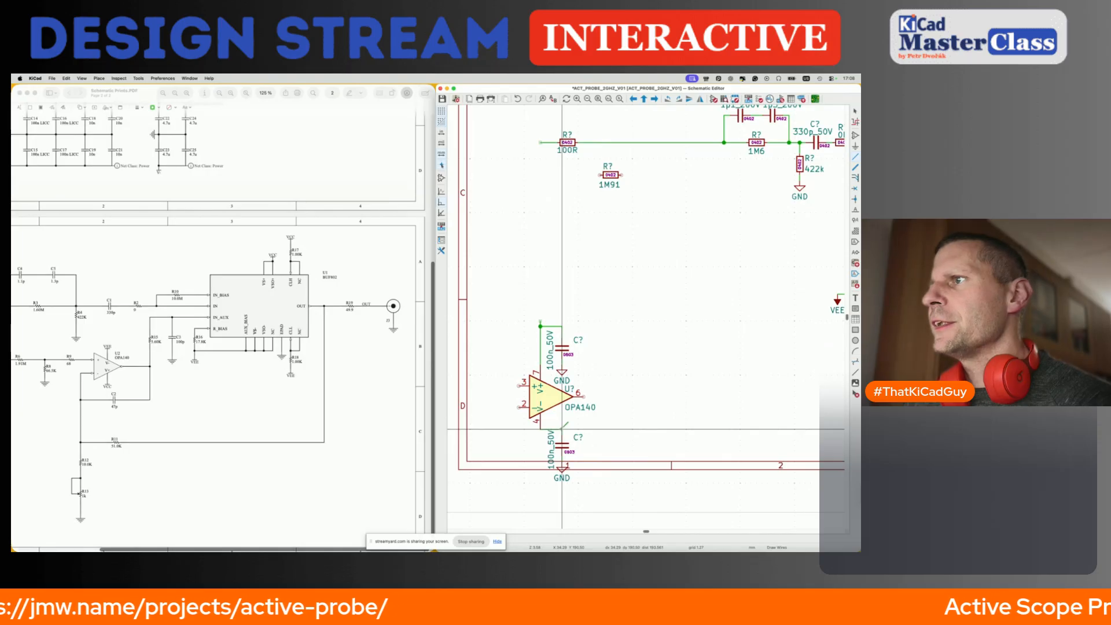
click(561, 430)
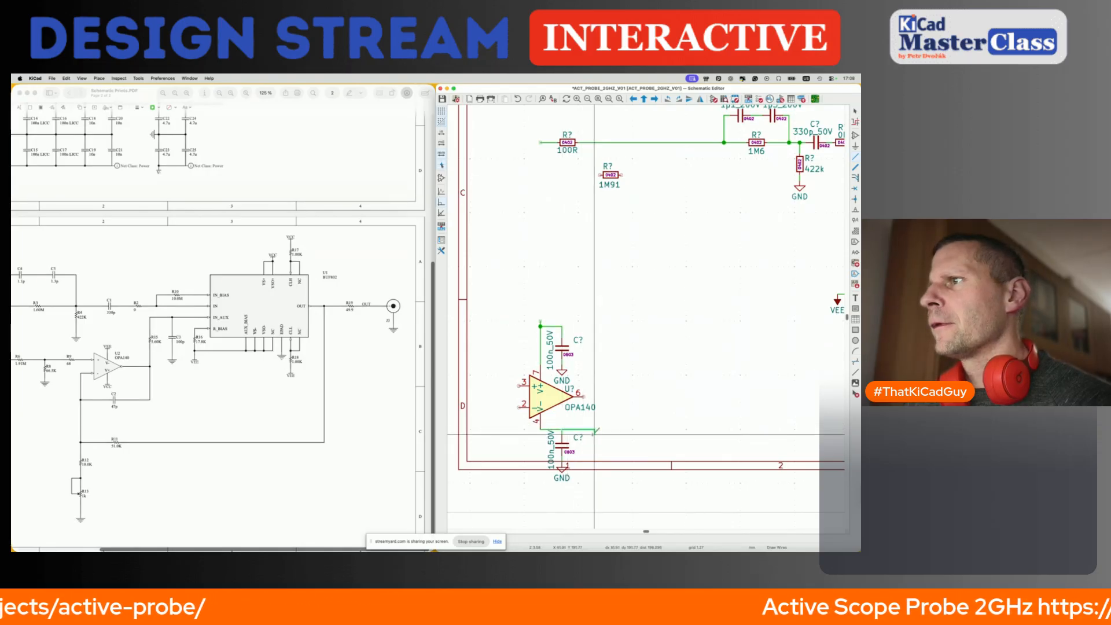
key(Escape)
key(m)
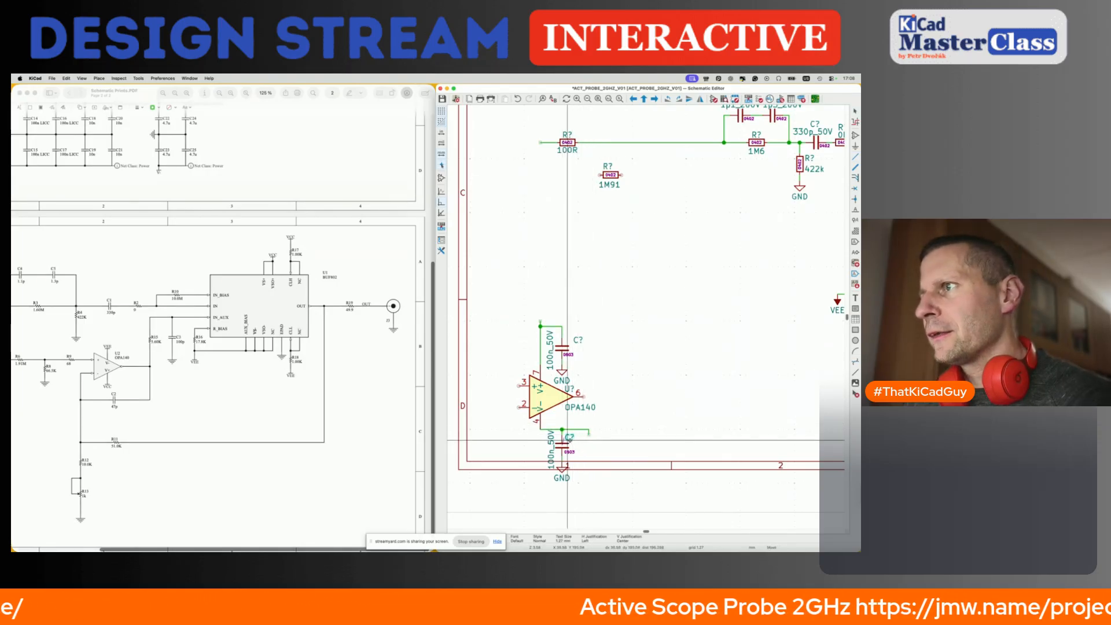
click(567, 440)
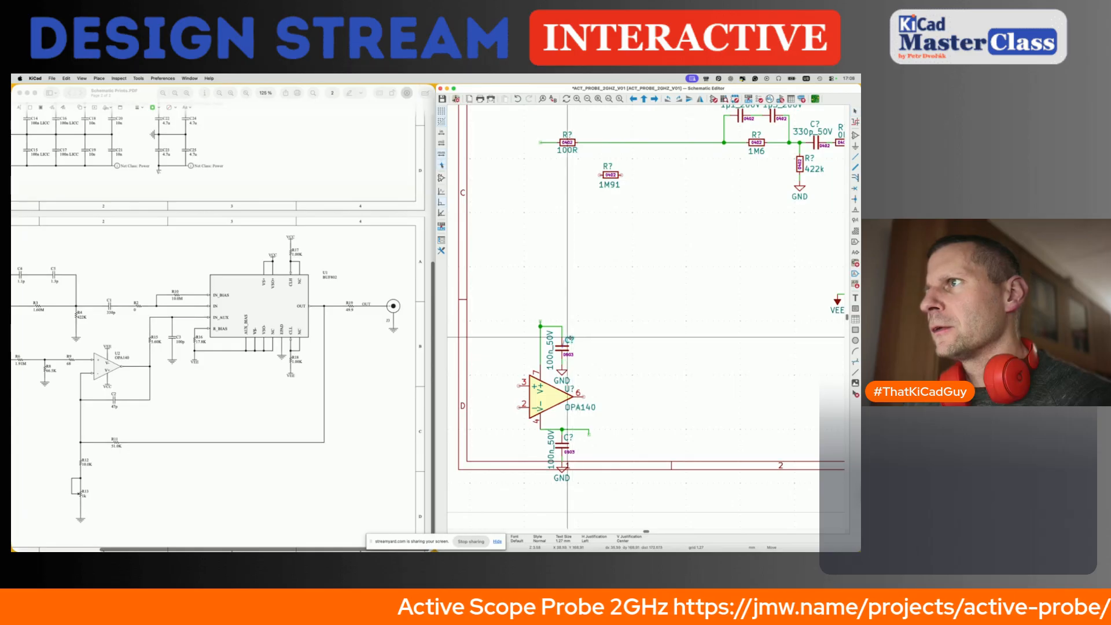
Place a copy of the VCC power symbol on the wire stub above the OPA140's V+ pin and save the schematic.
scroll(733, 195, up, 5)
scroll(733, 195, right, 3)
key(m)
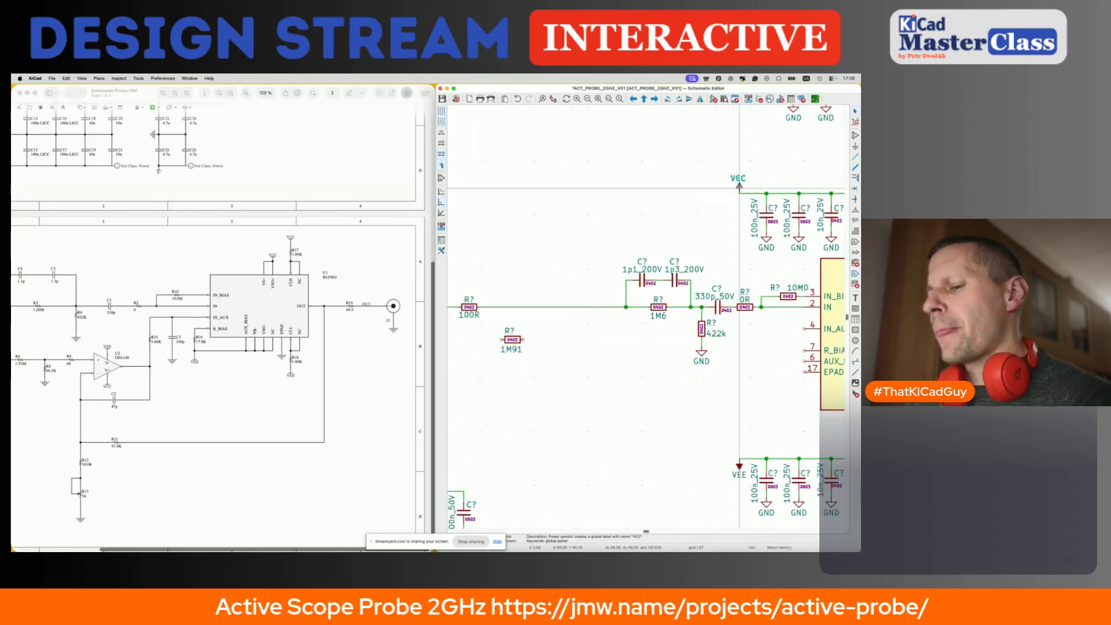
scroll(517, 323, down, 5)
scroll(517, 322, left, 3)
click(522, 322)
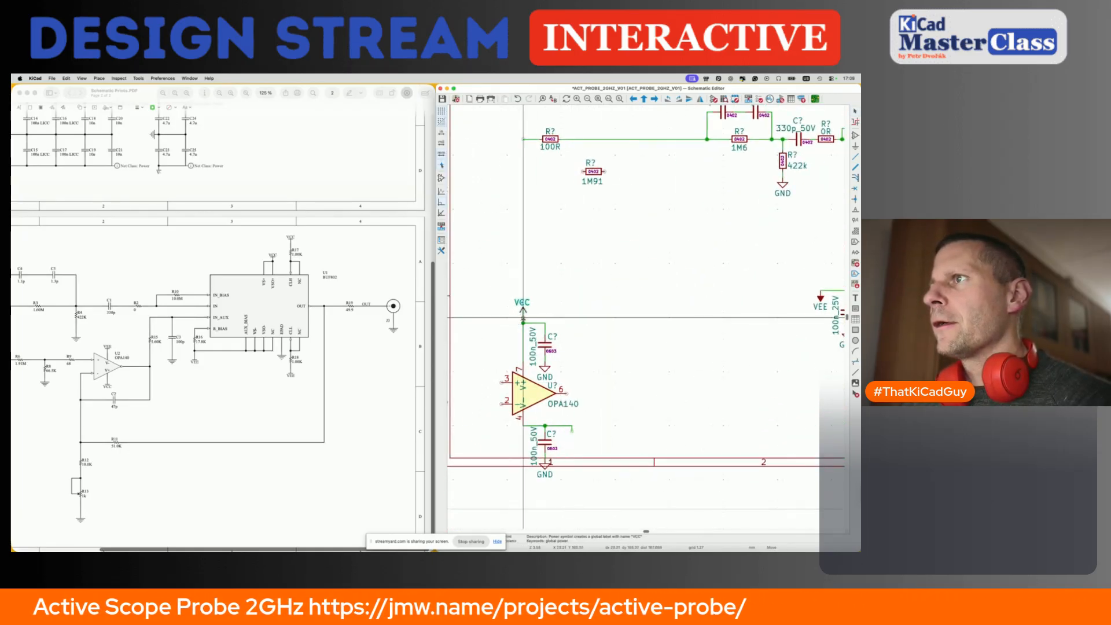
key(super+s)
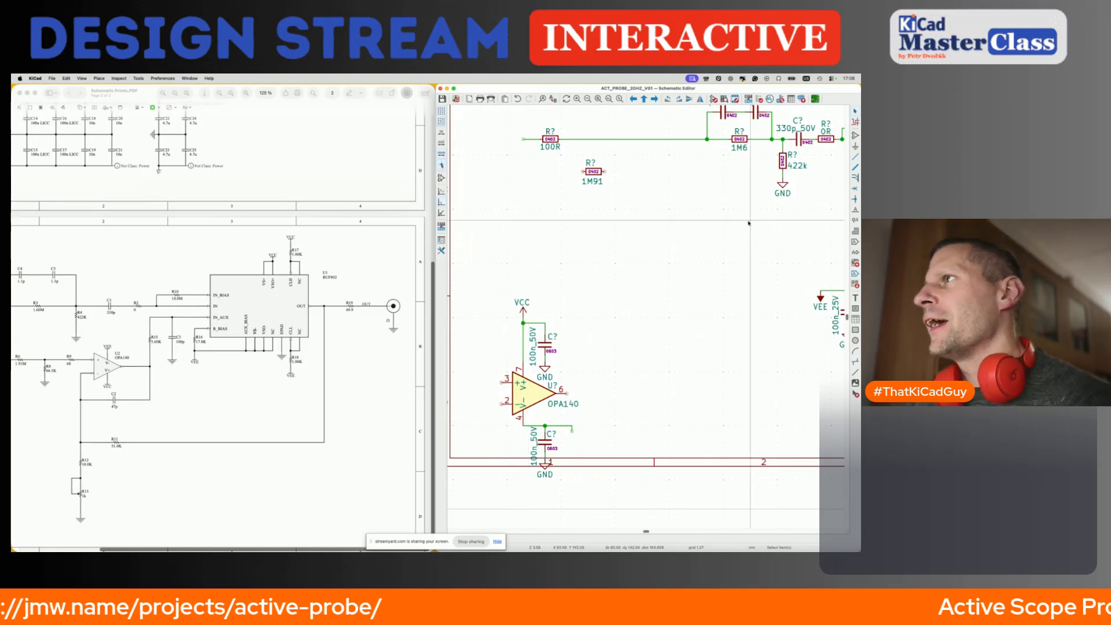
Place a copy of the VEE power symbol on the end of the wire stub at the OPA140's V- node and save.
scroll(778, 338, up, 3)
scroll(778, 338, right, 3)
click(780, 334)
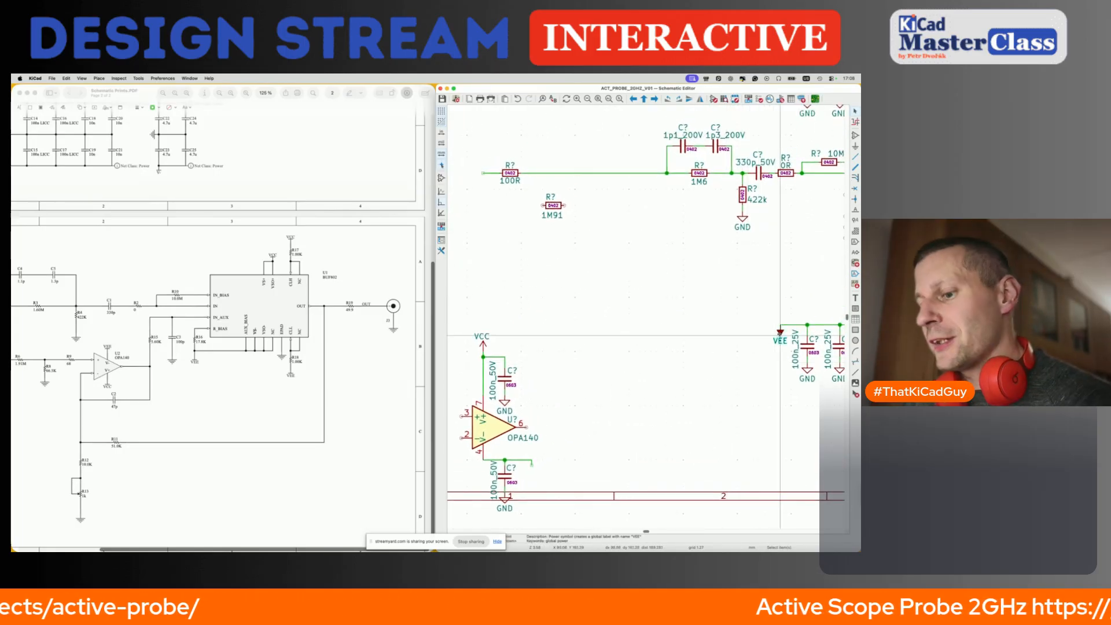
scroll(665, 359, down, 3)
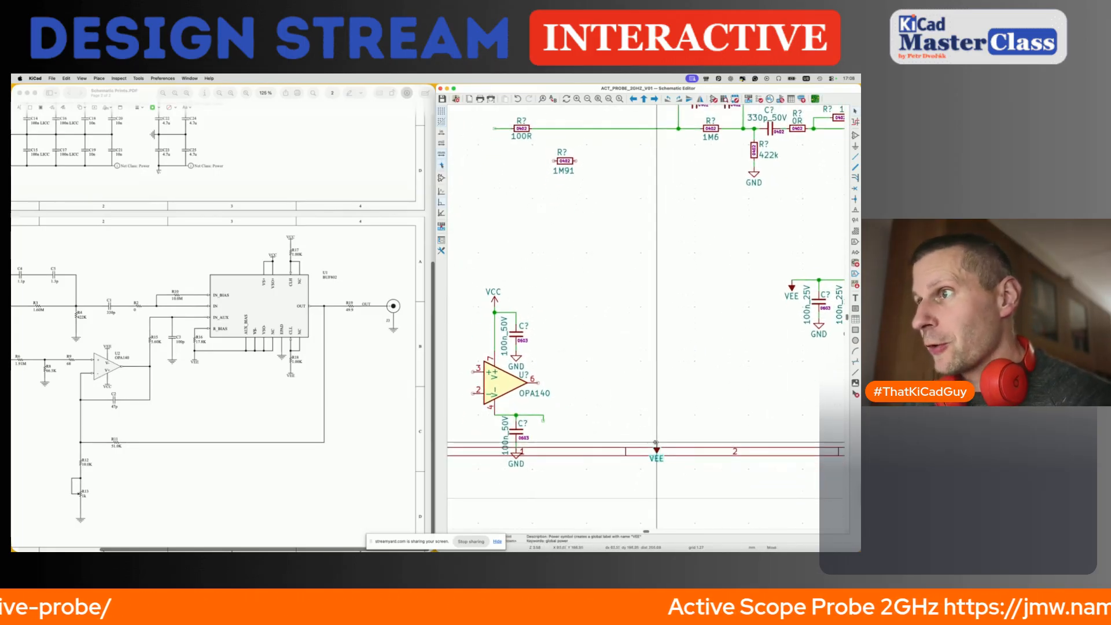
click(545, 411)
key(super+s)
scroll(545, 413, left, 2)
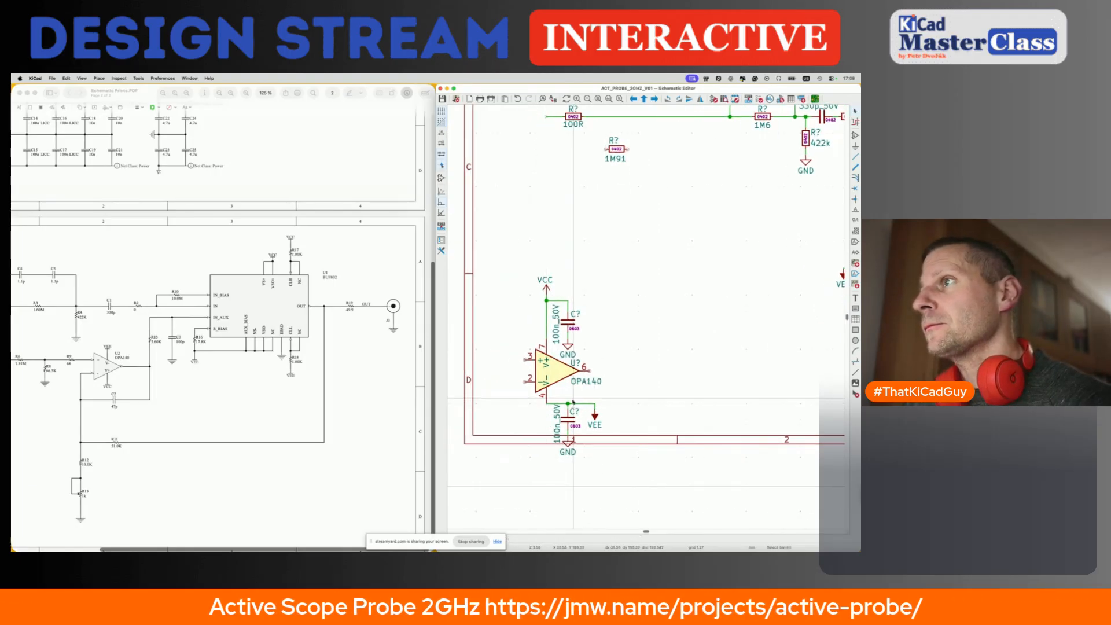
Move the VCC symbol past the upper capacitor, in line with VEE, and tuck the OPA140 value label closer to its symbol.
drag(545, 286, 594, 293)
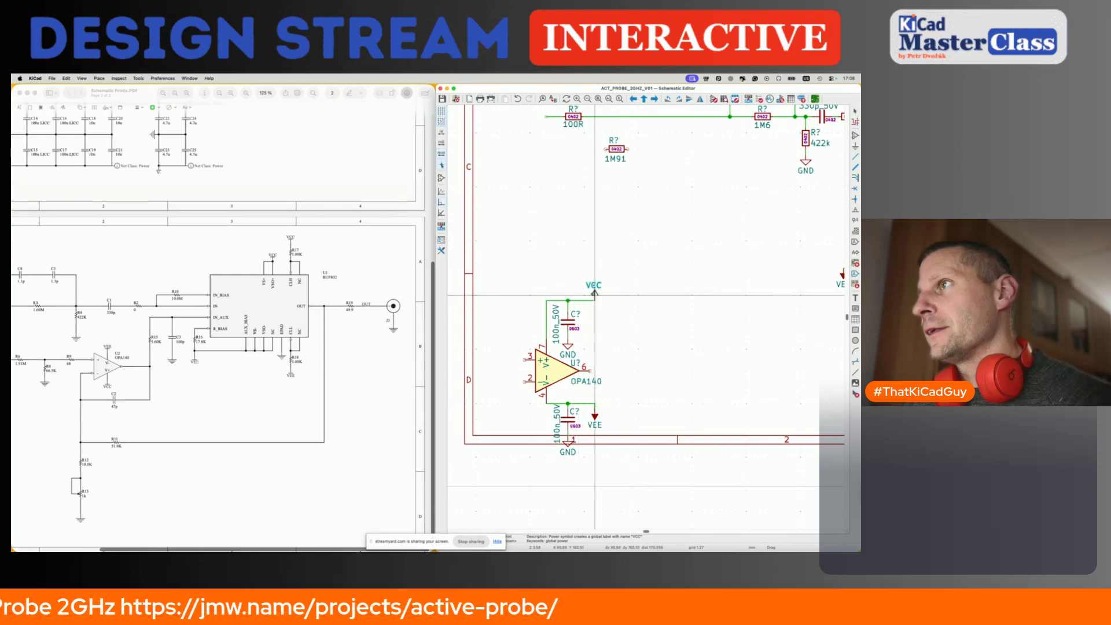
drag(594, 420, 594, 413)
scroll(581, 464, left, 1)
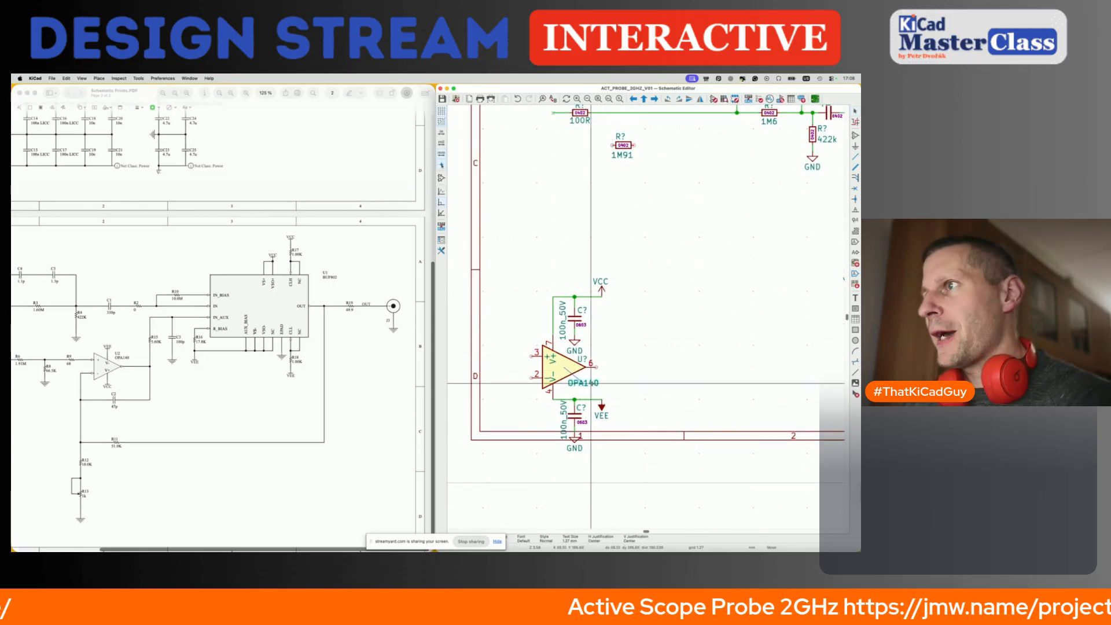
drag(593, 377, 579, 384)
Move the whole OPA140 block with its decoupling capacitors and power symbols inward and up, beneath the 1M6 resistor.
scroll(600, 374, down, 4)
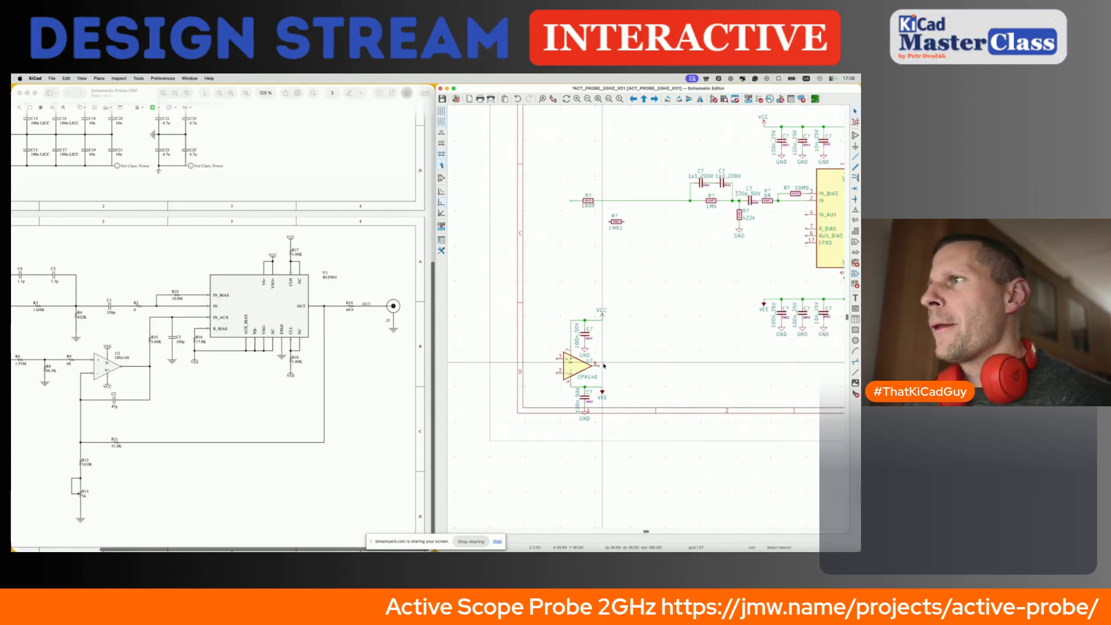
drag(552, 302, 631, 427)
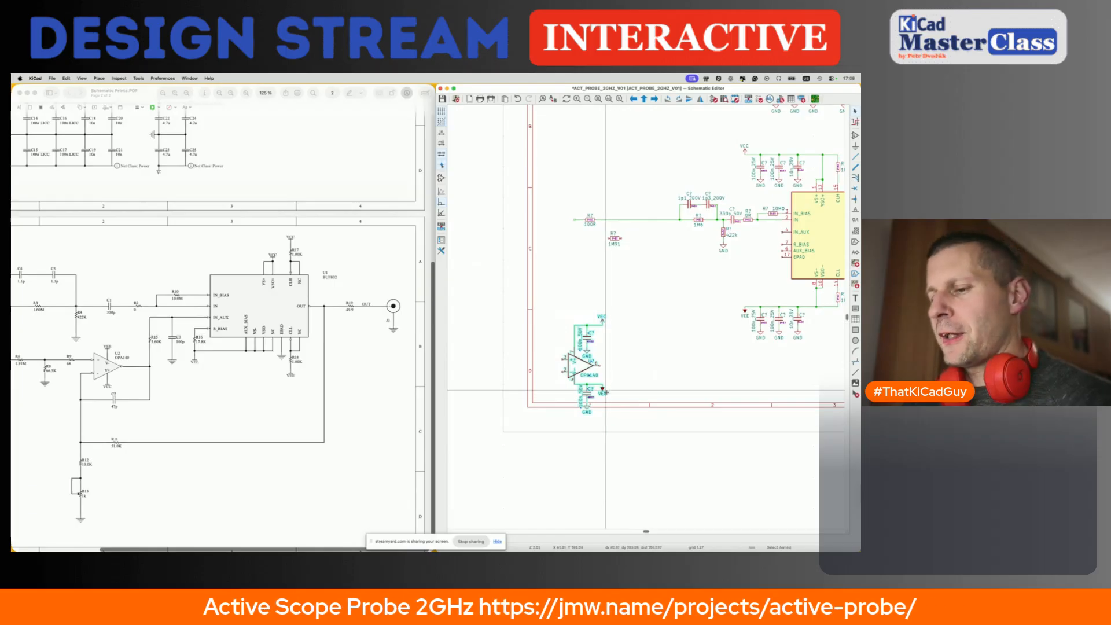
key(m)
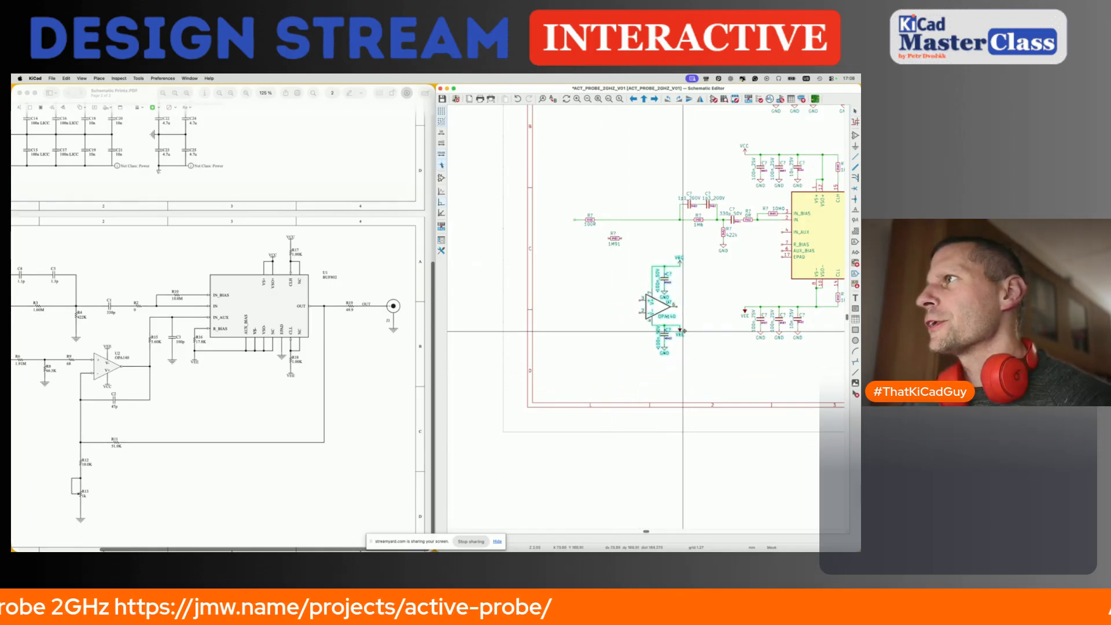
click(685, 330)
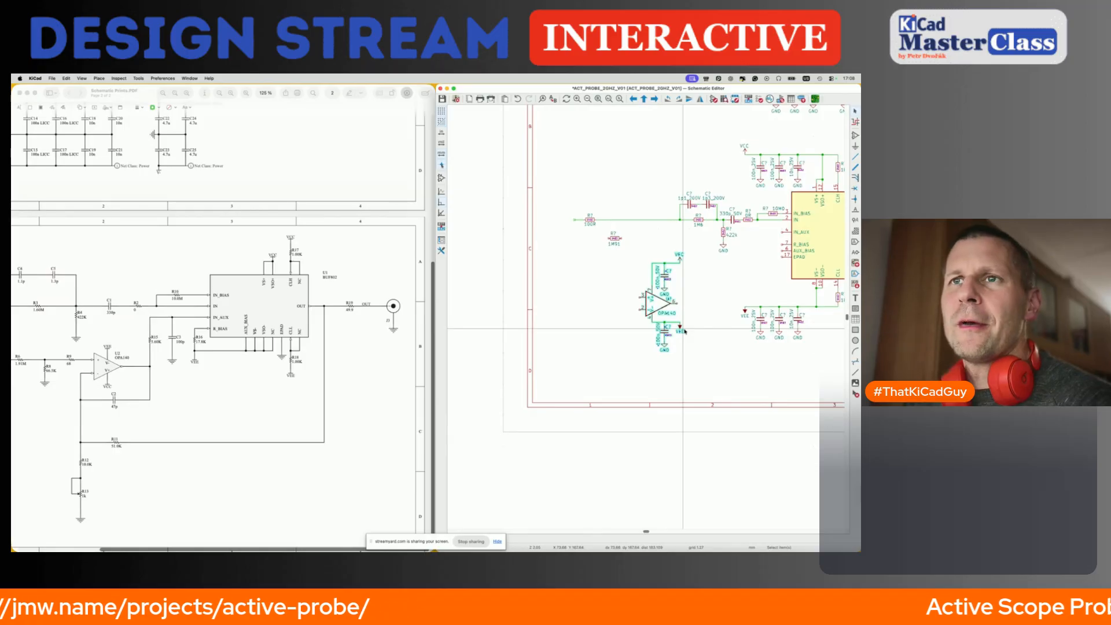
Check the OPA140 feedback network in the reference schematic, then search the symbol libraries for 47p and select 47p_500V.
click(137, 417)
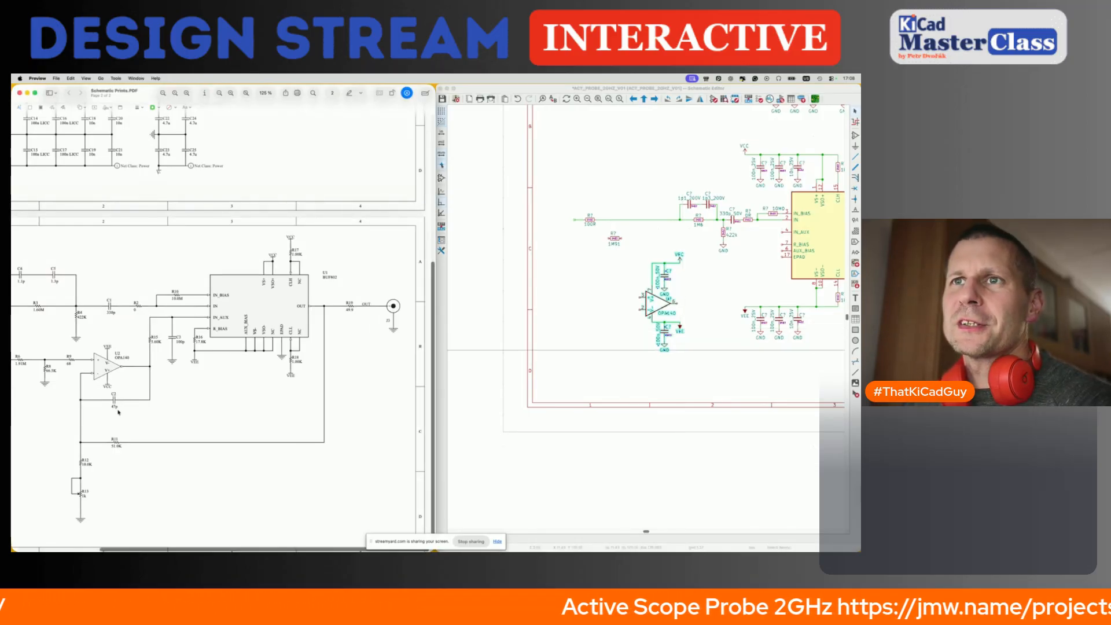
ctrl+scroll(118, 411, down, 3)
ctrl+scroll(149, 426, up, 3)
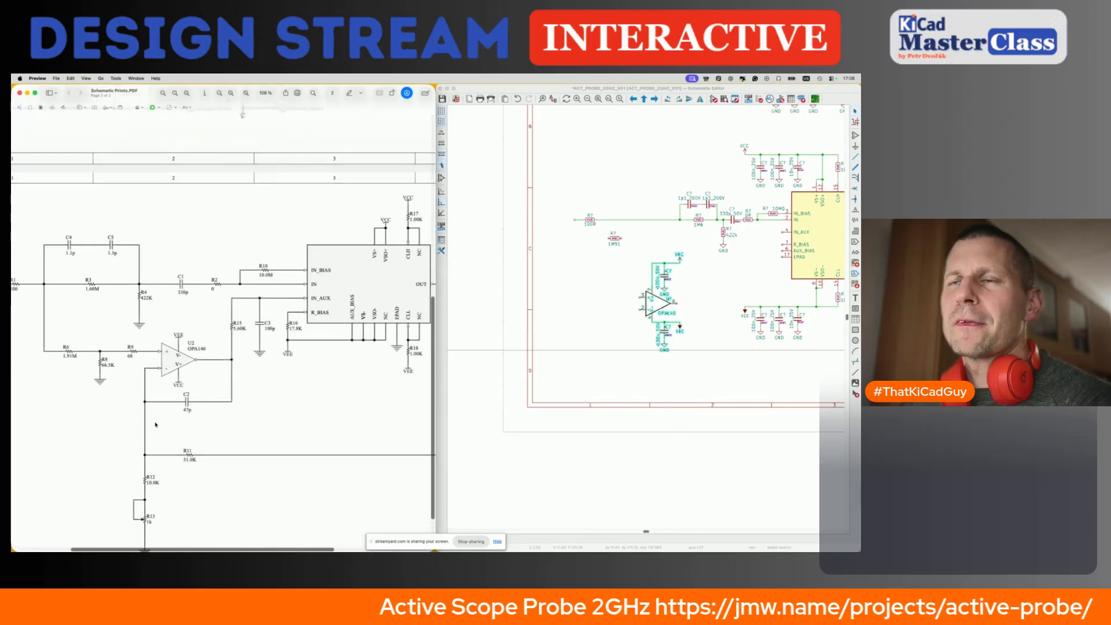
scroll(154, 425, down, 1)
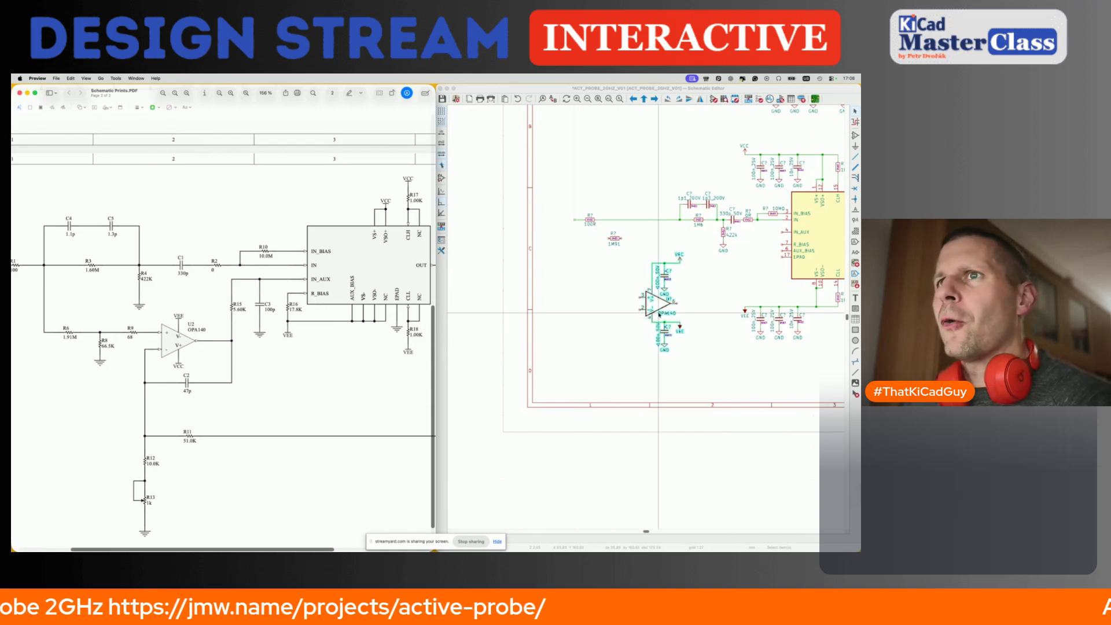
click(684, 305)
scroll(685, 305, up, 3)
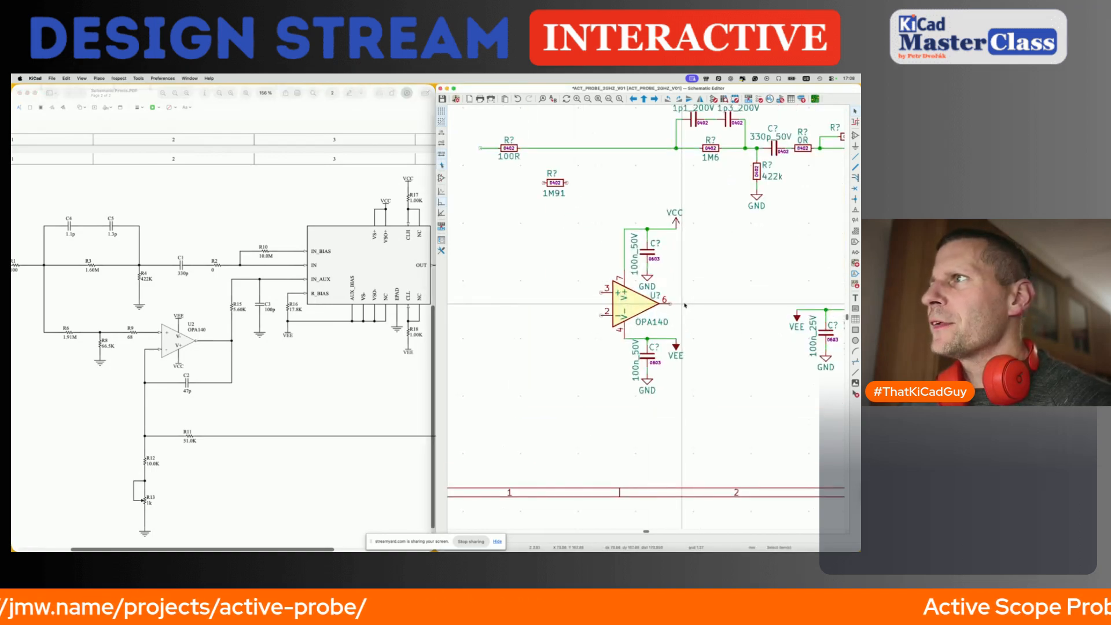
click(713, 100)
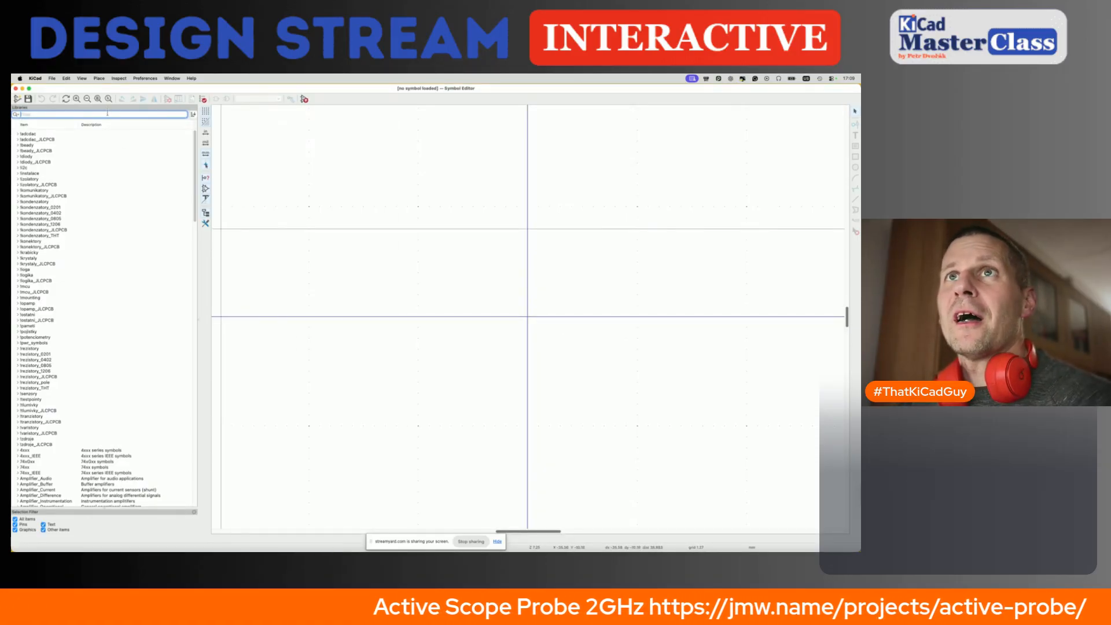
text(47p)
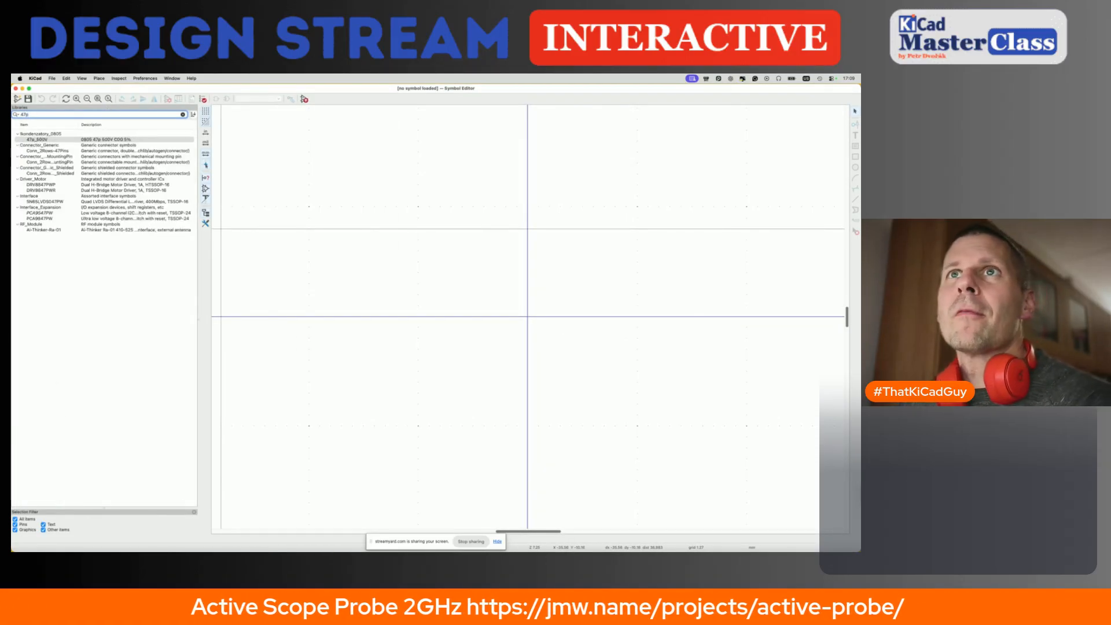
click(85, 141)
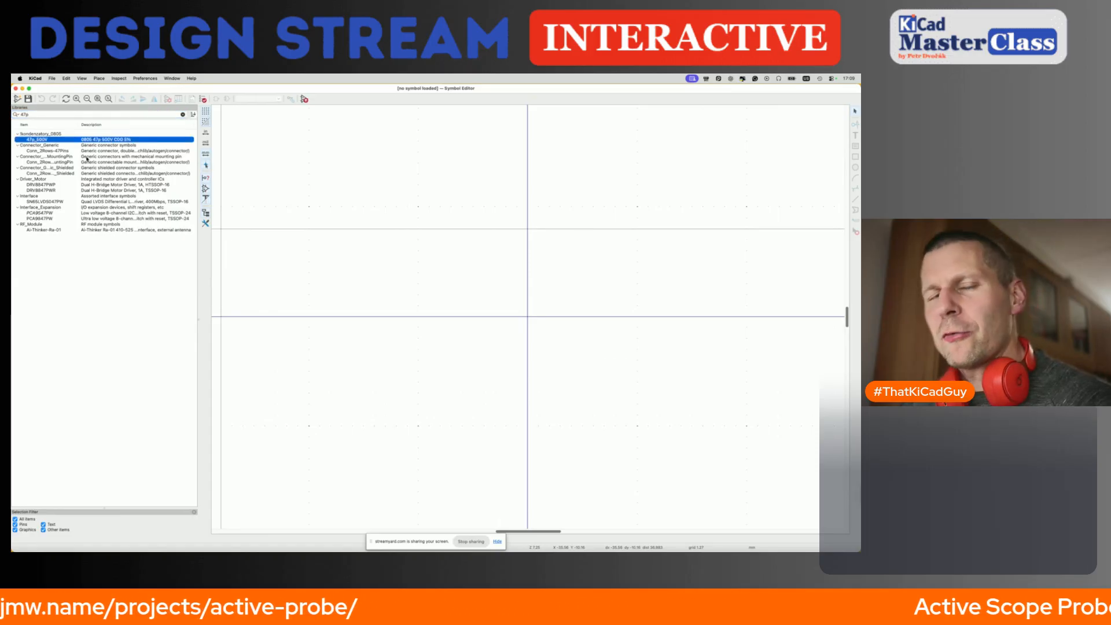
Switch to Finder, open Bill of Materials-Probe.xlsx in Numbers and dismiss the compatibility notice.
key(super+Tab)
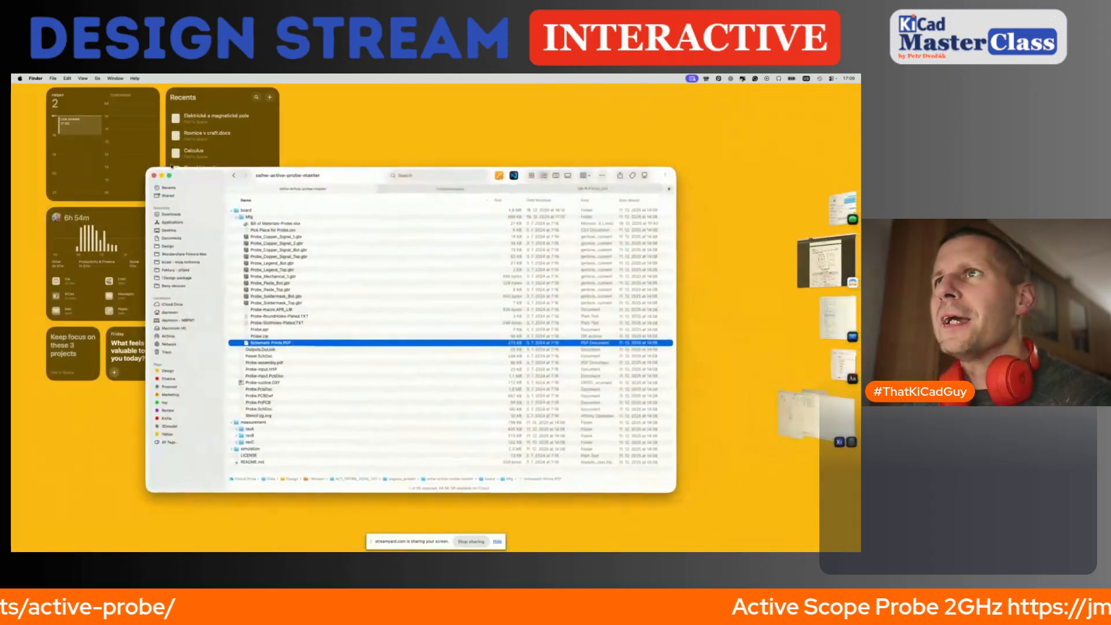
click(291, 224)
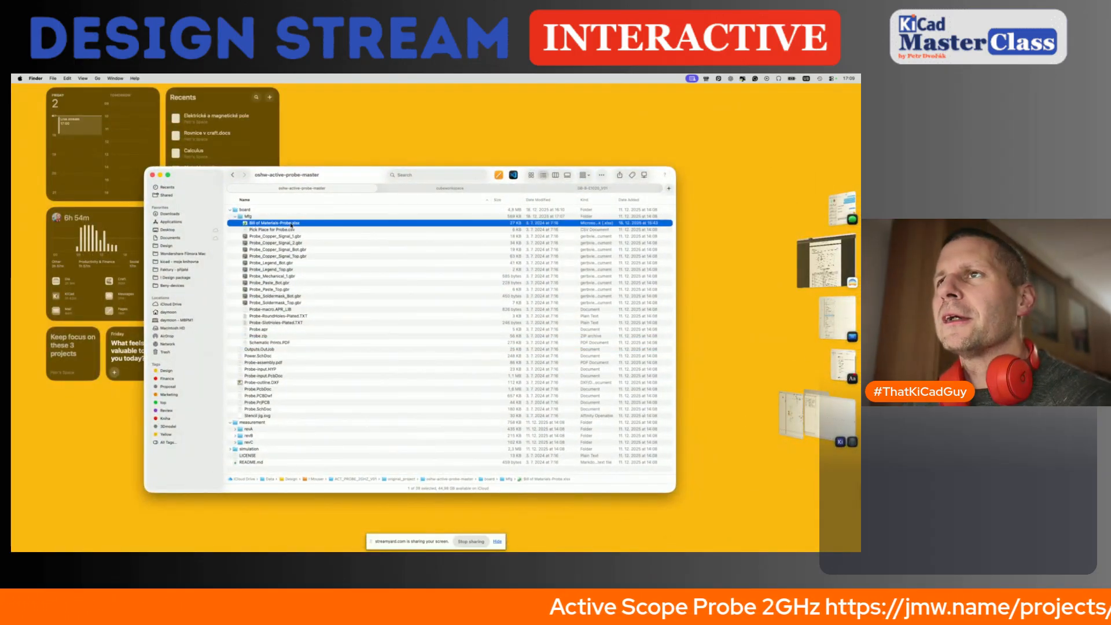
right_click(292, 223)
mouse_move(307, 236)
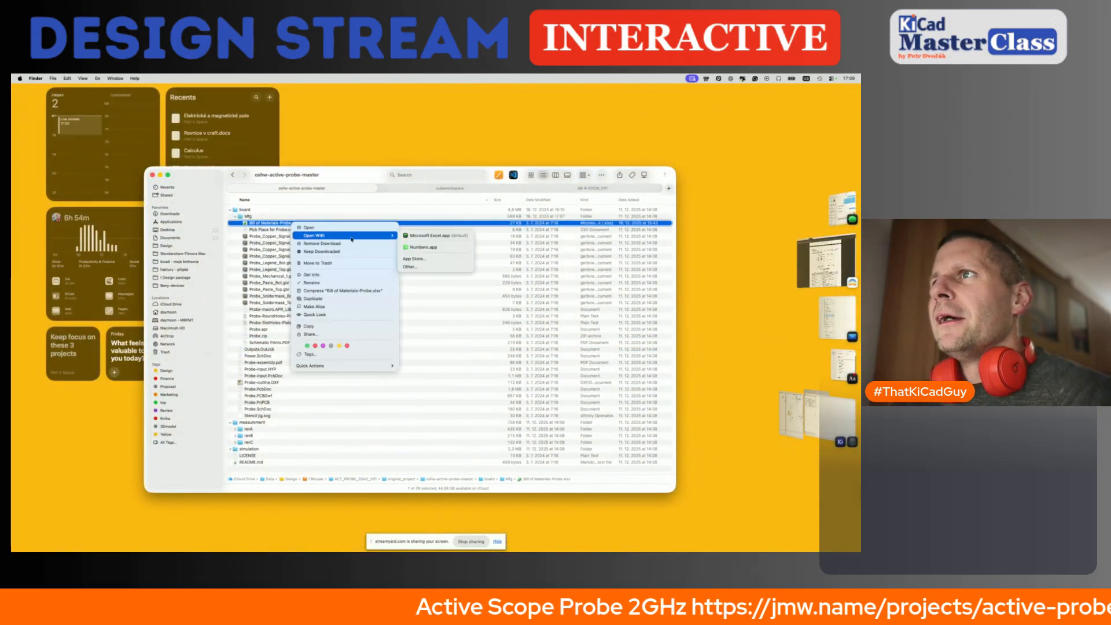
click(436, 248)
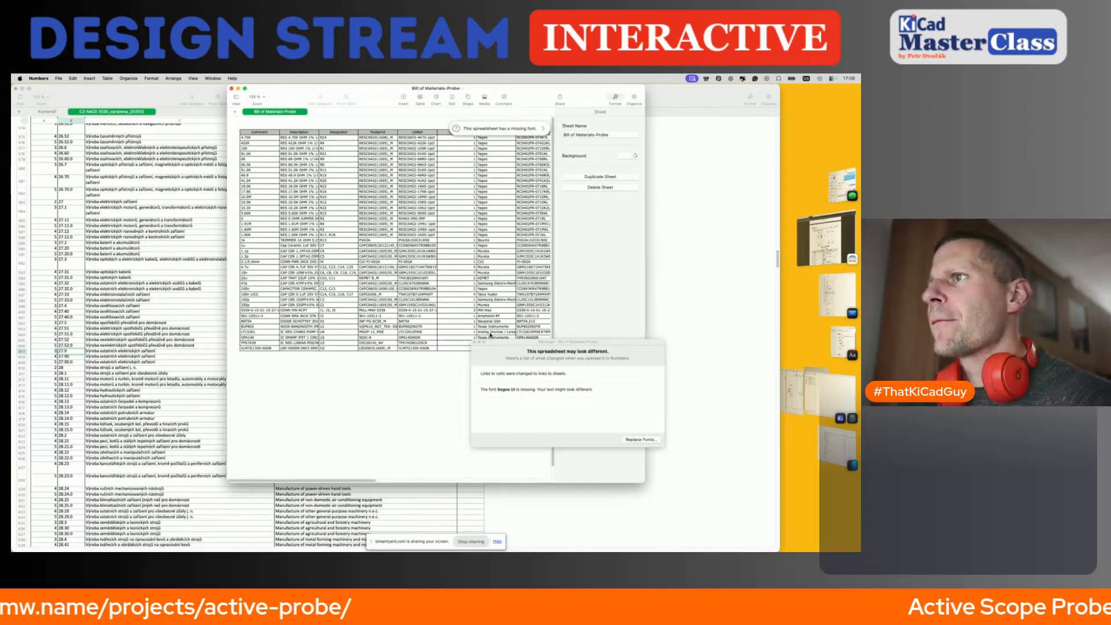
click(474, 343)
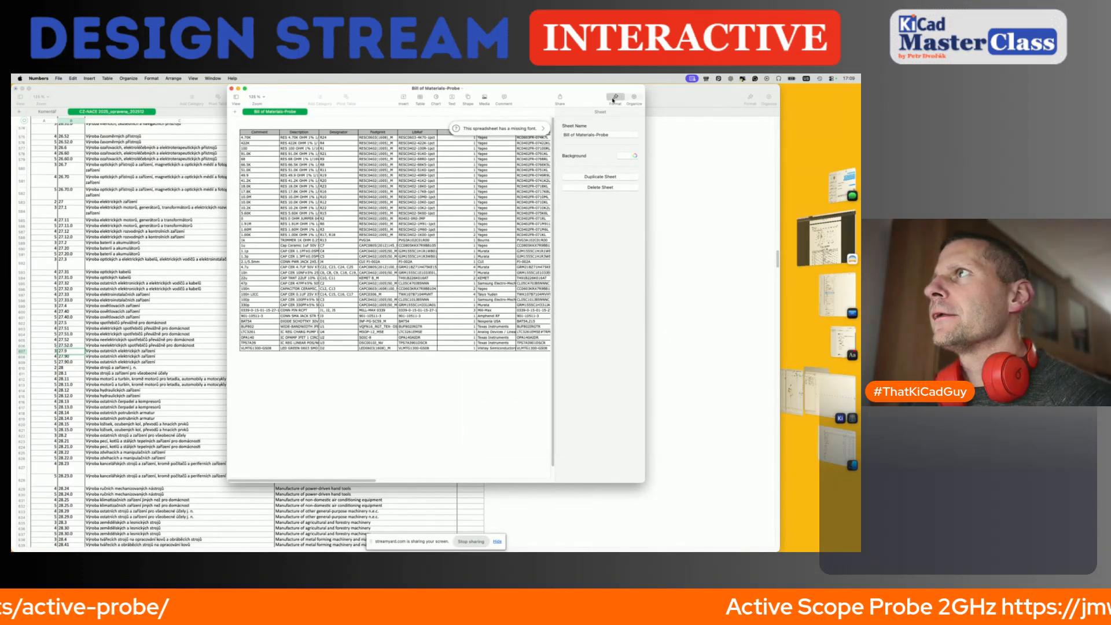
Hide the spreadsheet's format sidebar, discard the stray comment, and enlarge the view to a maximized window at 150 % zoom.
click(614, 97)
click(504, 98)
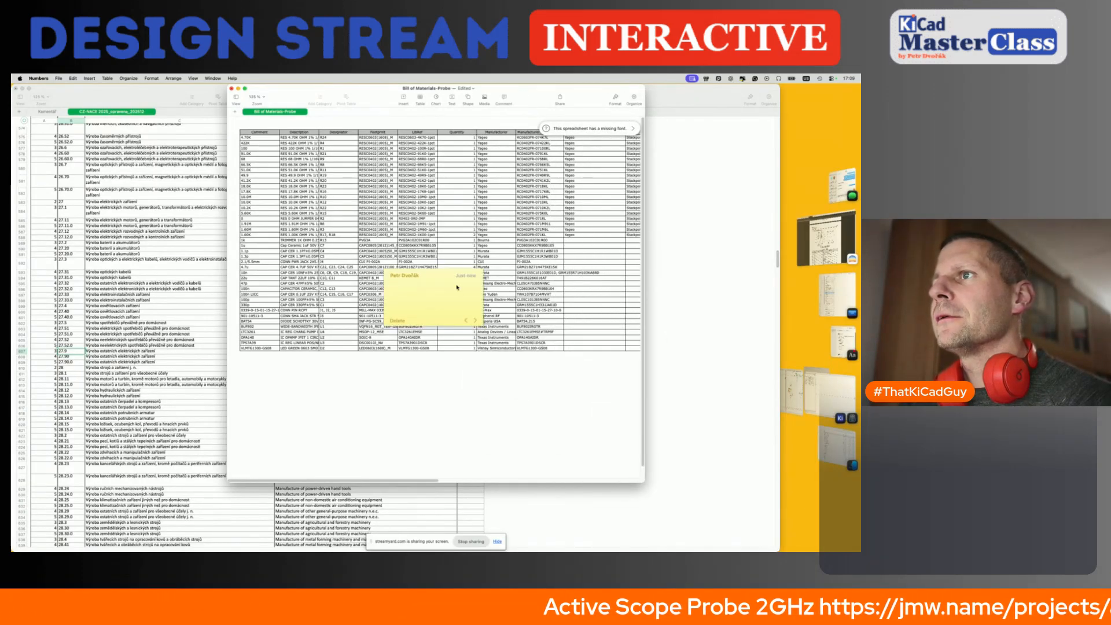
click(399, 321)
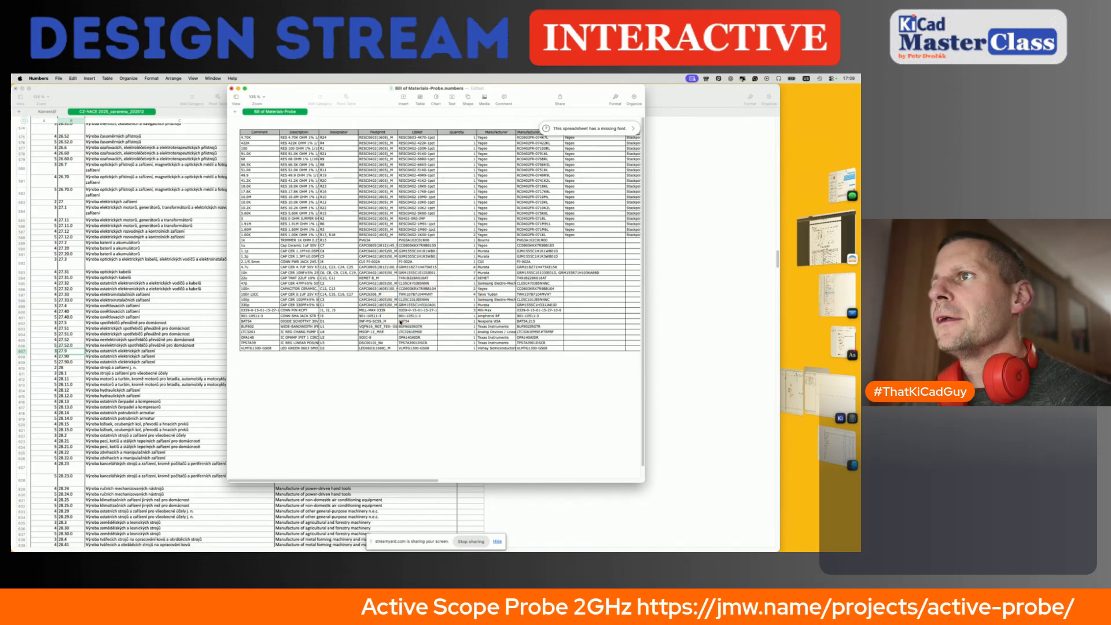
double_click(530, 96)
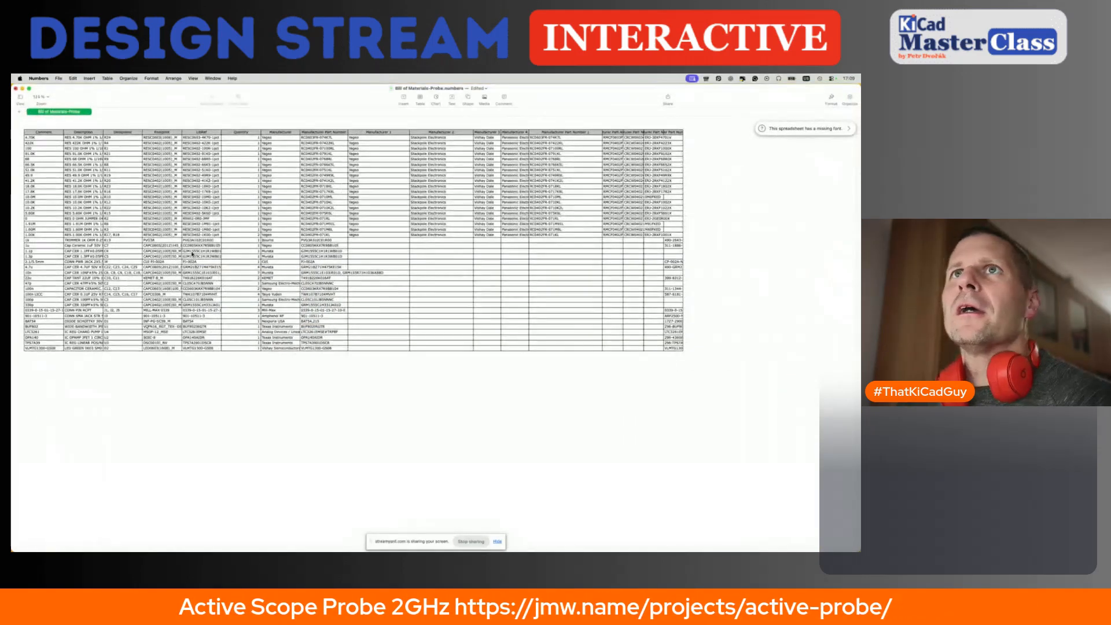
click(45, 97)
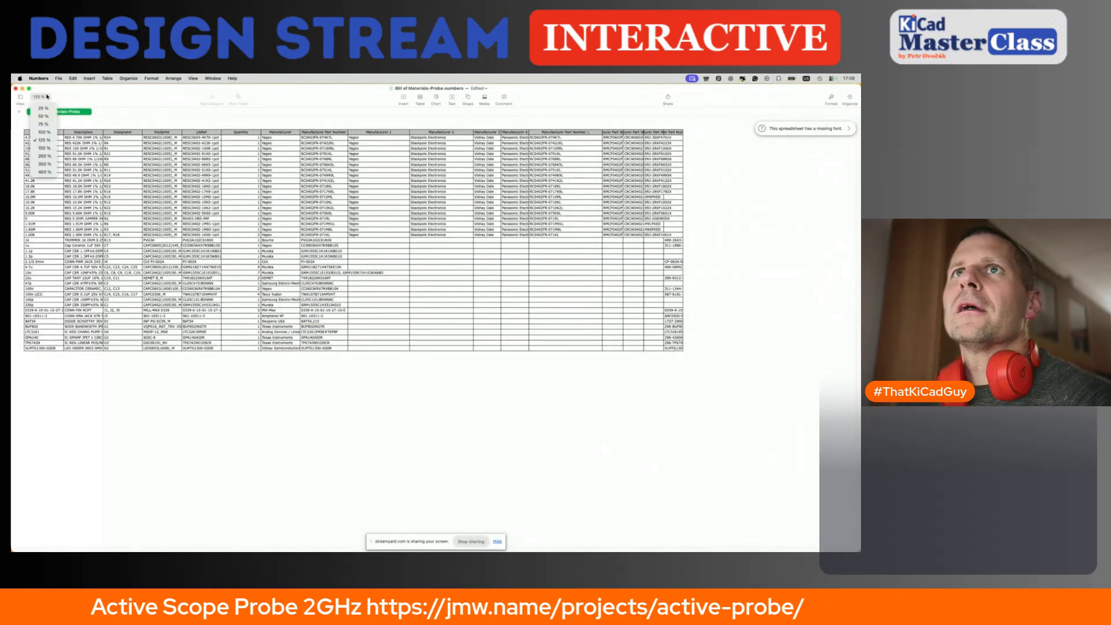
click(44, 148)
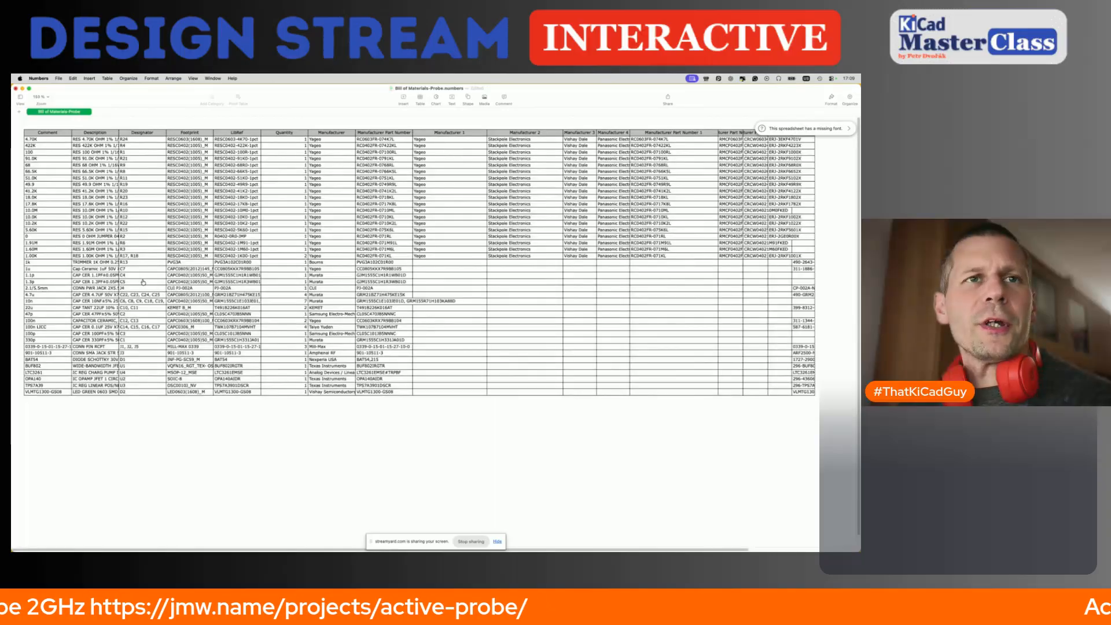
Close KiCad's Symbol Editor and check the 47p feedback capacitor's designator in the reference schematic before returning to the bill of materials.
key(super+Tab)
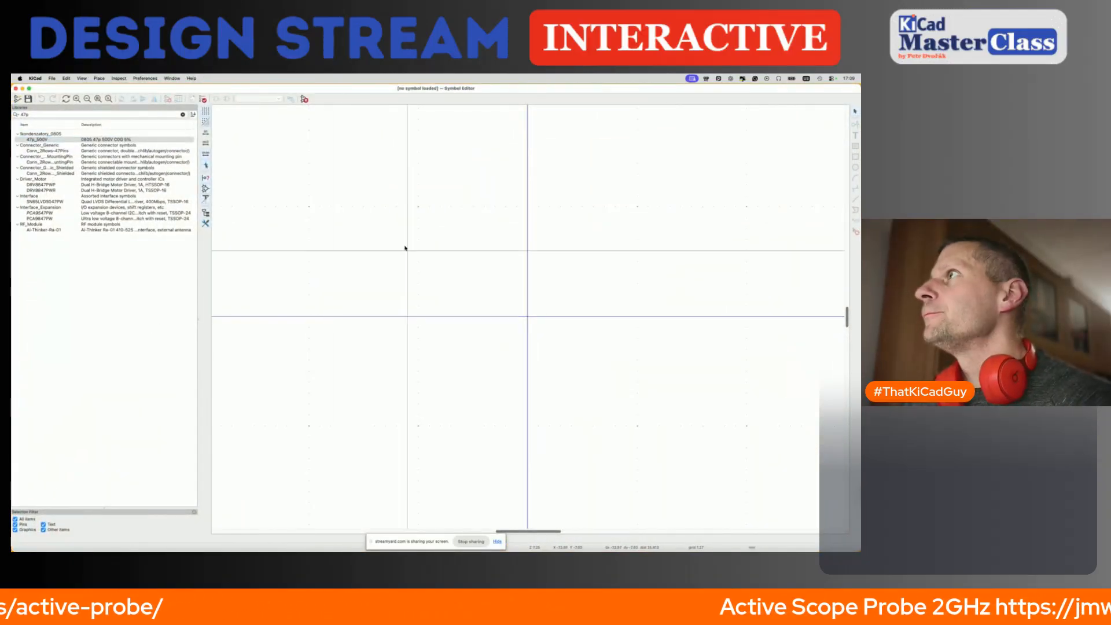
click(15, 89)
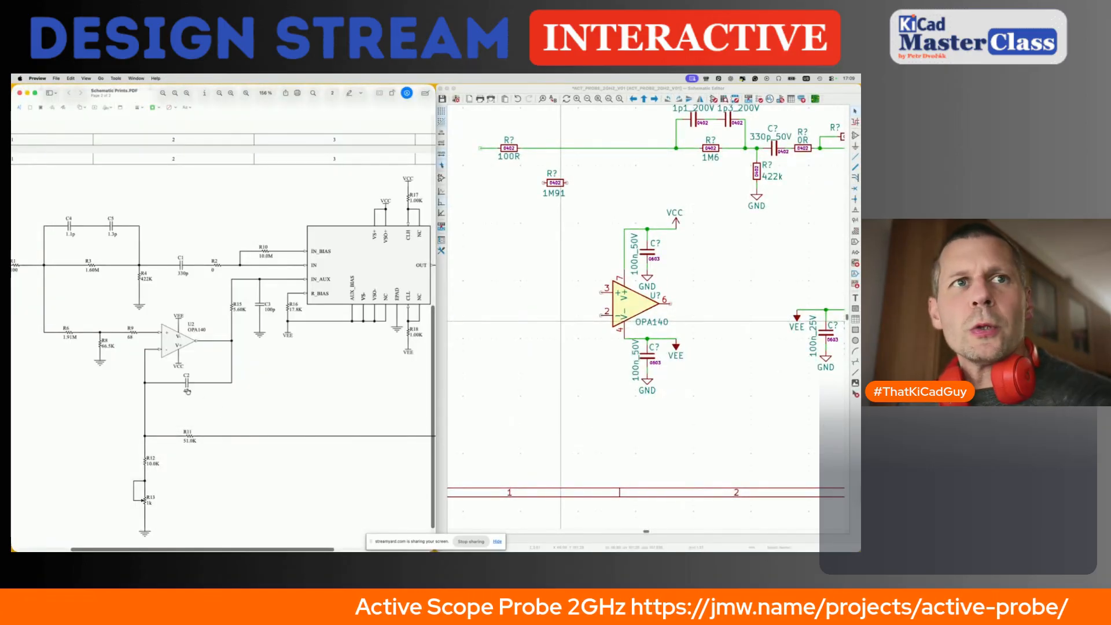
key(super+Tab)
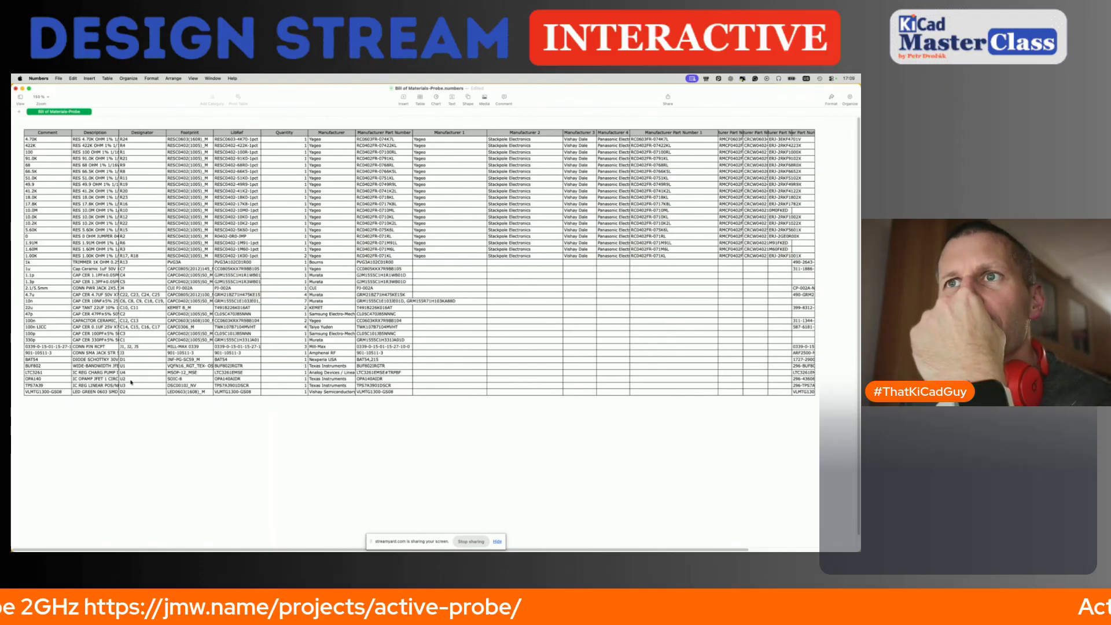
Search the bill of materials for C2, widen the Designator column and inspect the description of the C2 capacitor.
click(151, 288)
key(super+f)
text(C2)
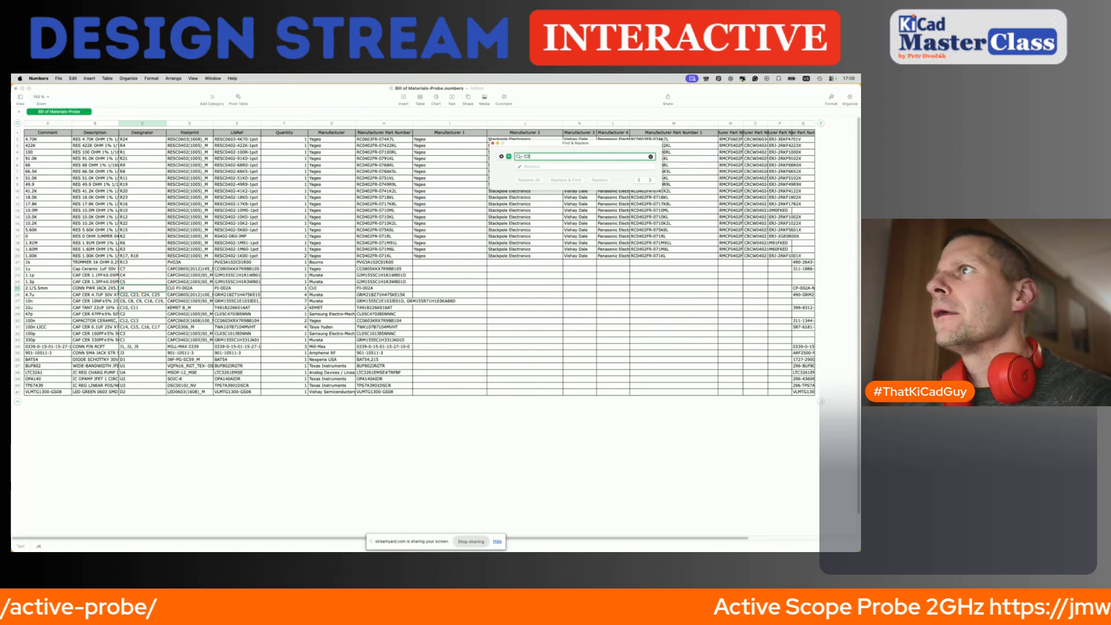
click(144, 408)
drag(165, 125, 217, 124)
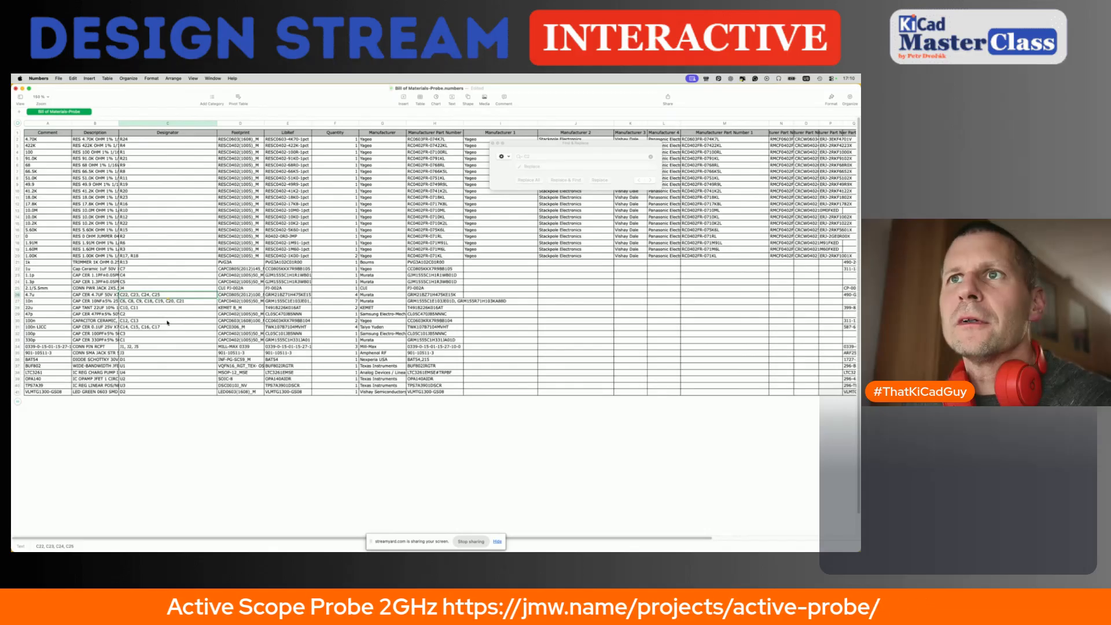
click(132, 314)
click(88, 314)
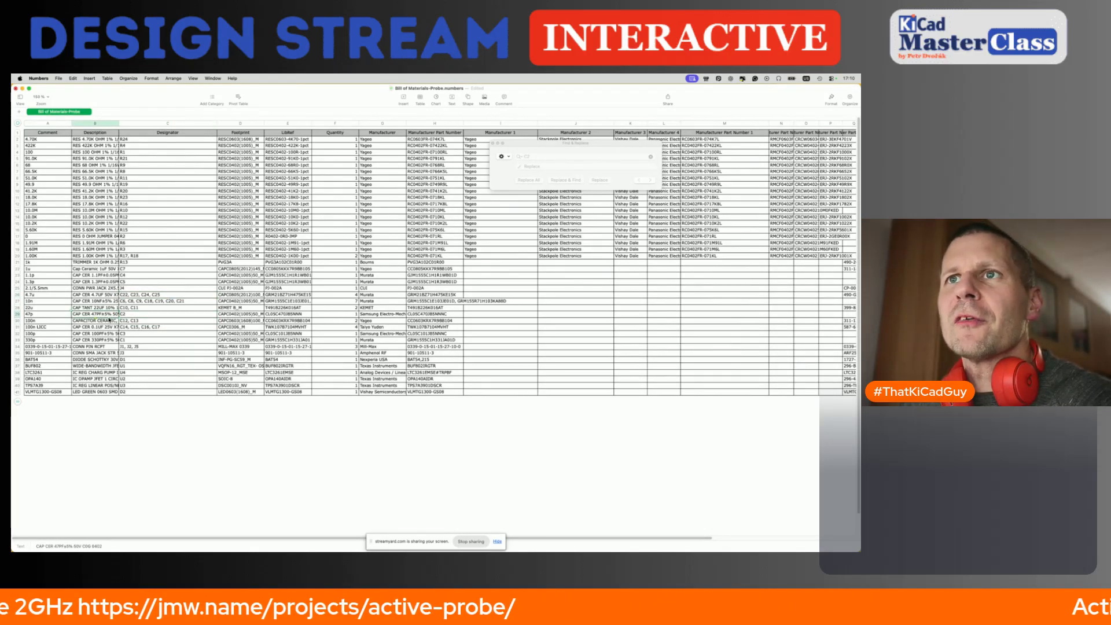
Widen the bill of materials' Description column and check the footprint entry of the C2 capacitor.
drag(121, 123, 141, 123)
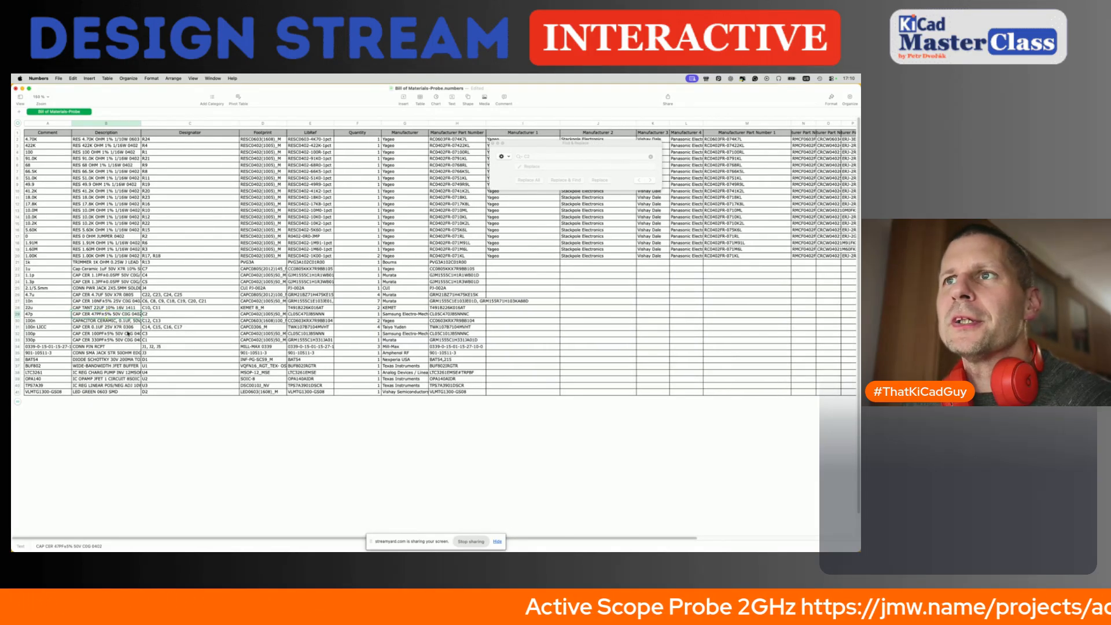
click(279, 314)
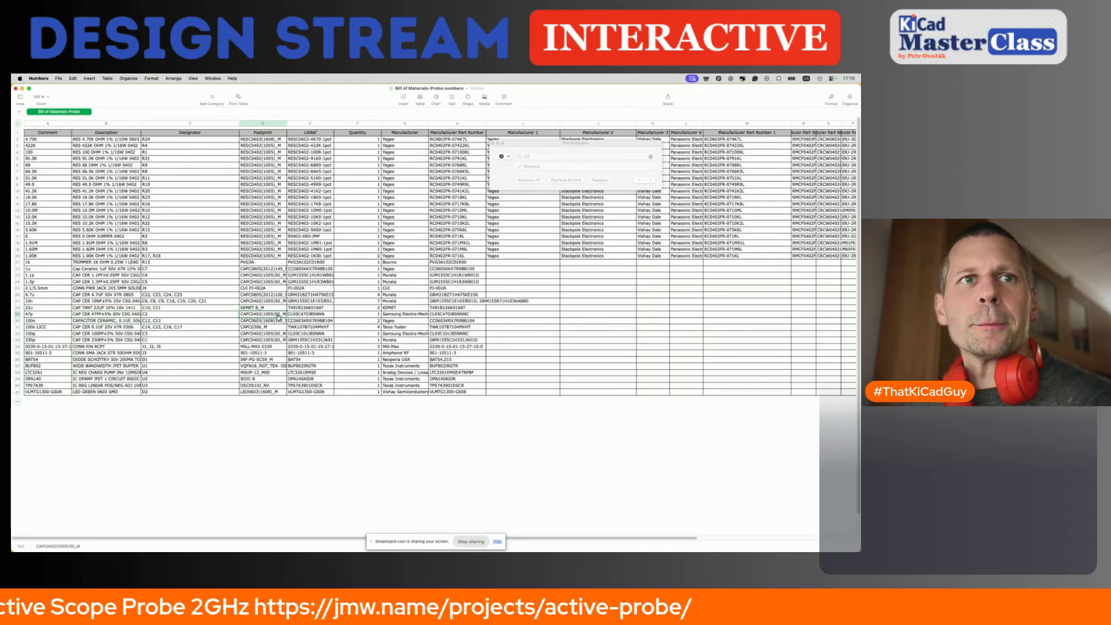
Switch to KiCad, open the Symbol Editor and expand the kondenzatory_0402 capacitor library.
key(super+Tab)
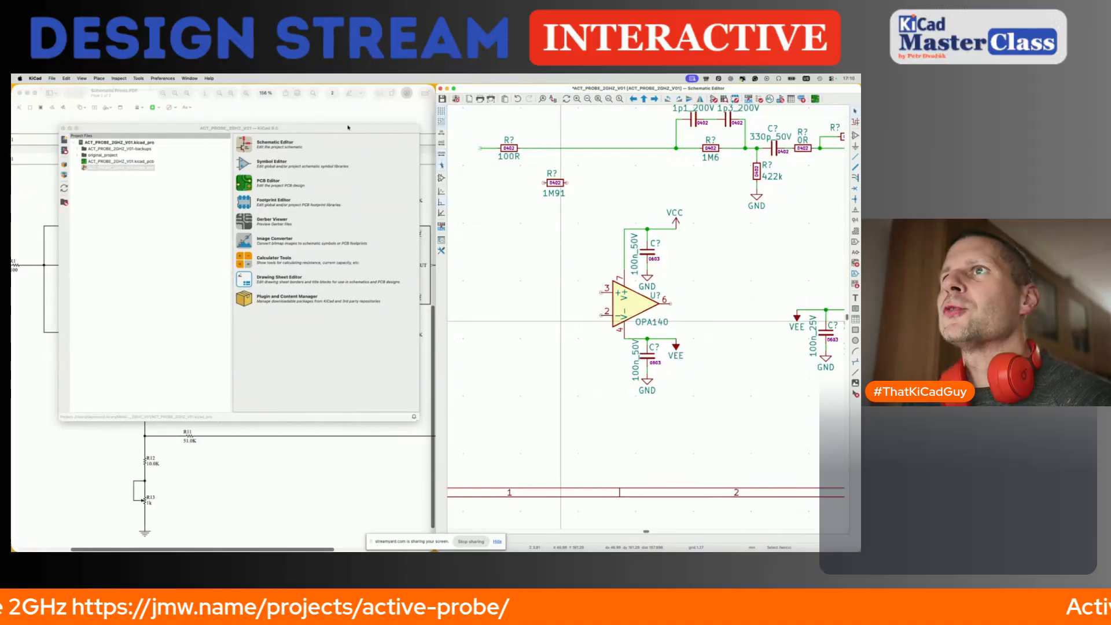
click(251, 162)
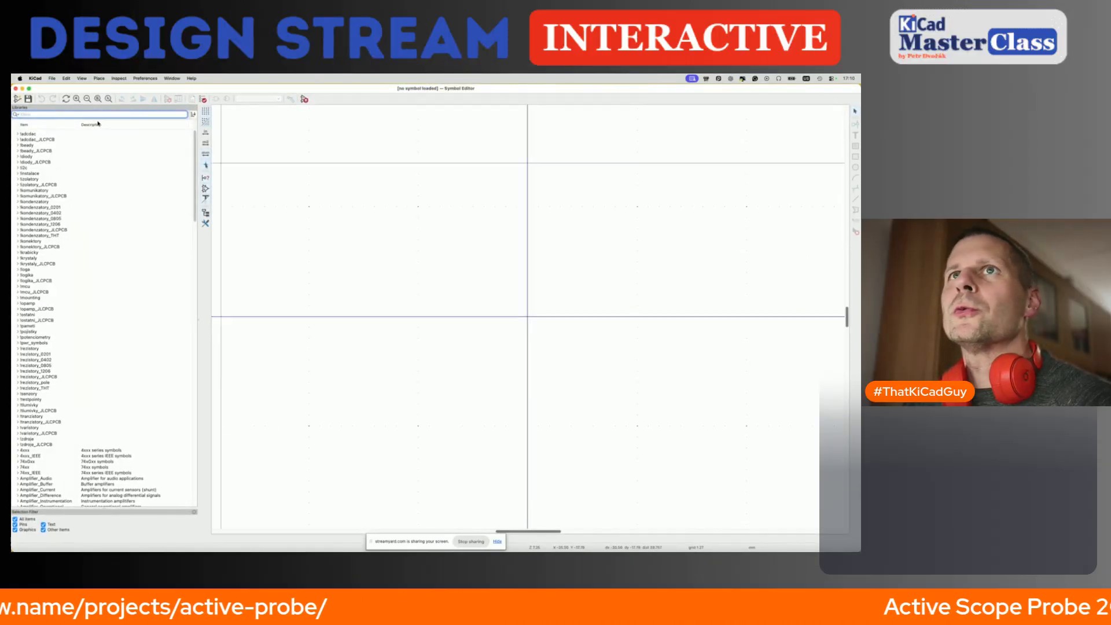
click(18, 214)
scroll(83, 258, down, 3)
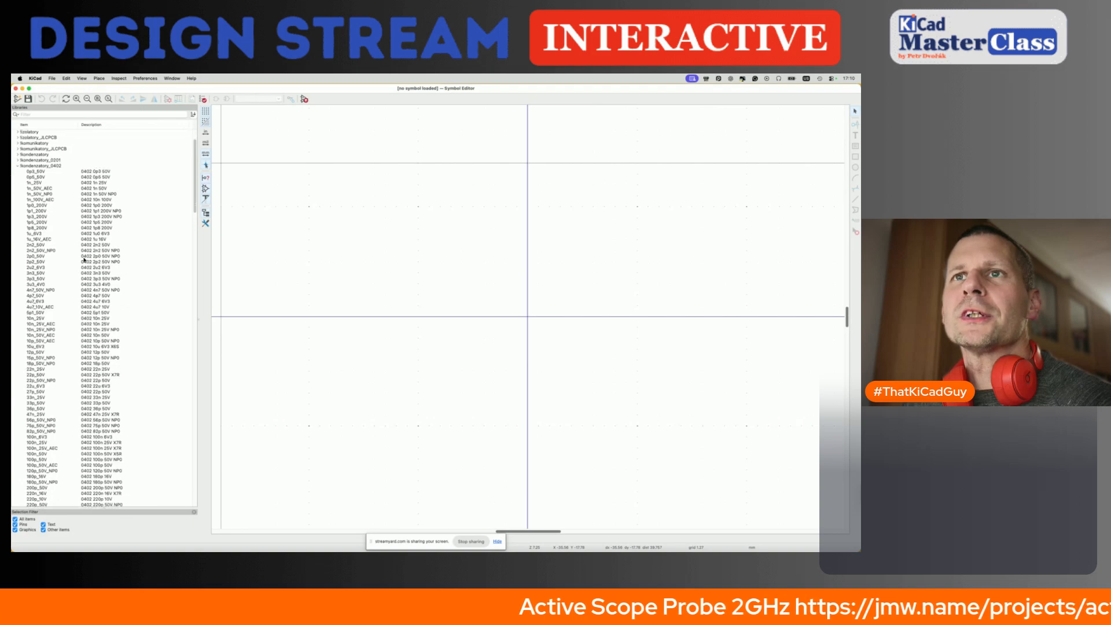
scroll(63, 350, down, 1)
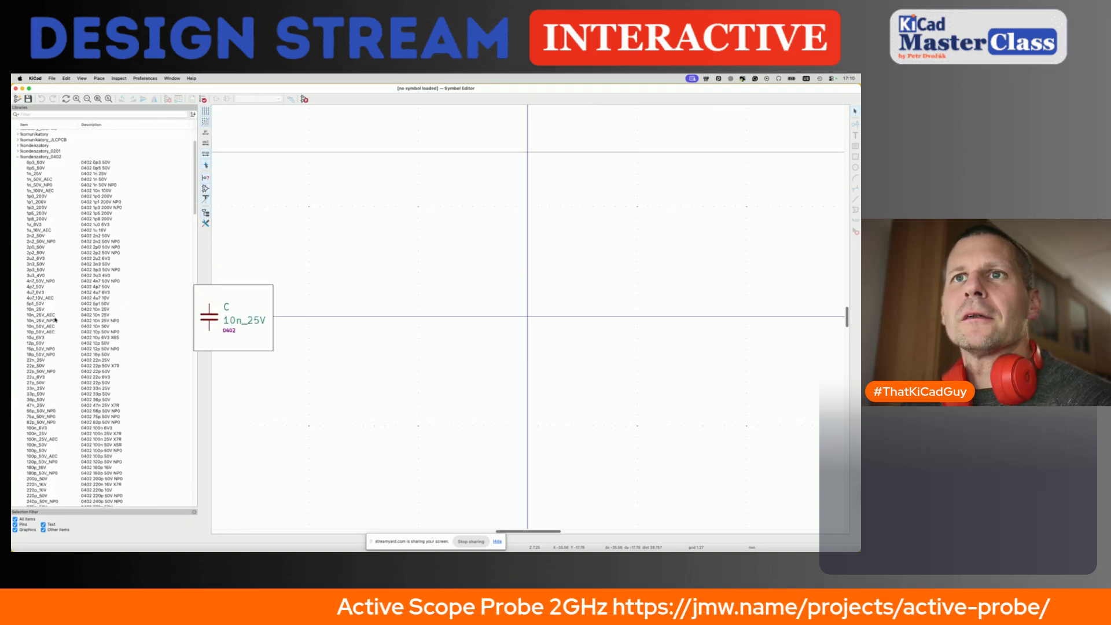
Save the 33p_50V symbol under the new name 47p_50V in the kondenzatory_0402 library.
click(37, 394)
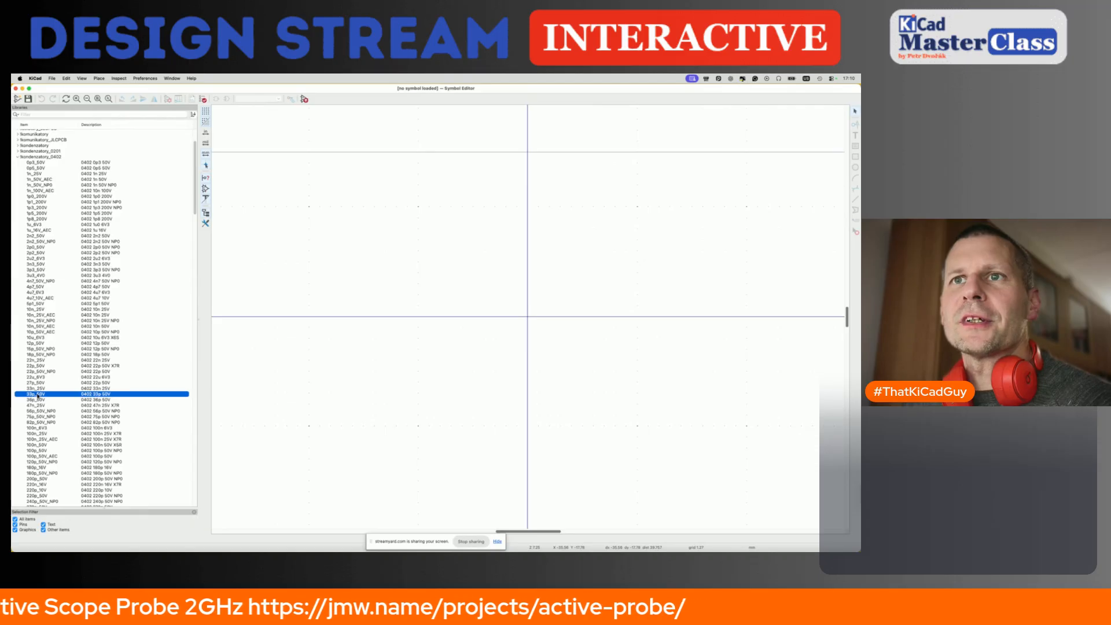
right_click(37, 395)
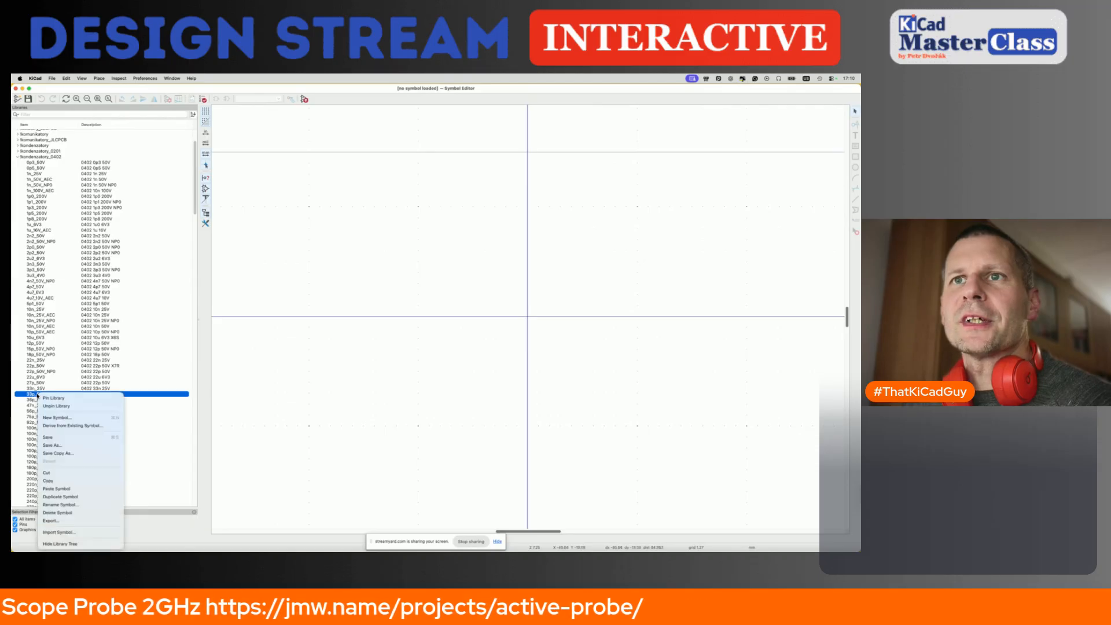
click(52, 445)
key(Delete)
key(Delete)
text(48)
key(BackSpace)
text(7p_50V)
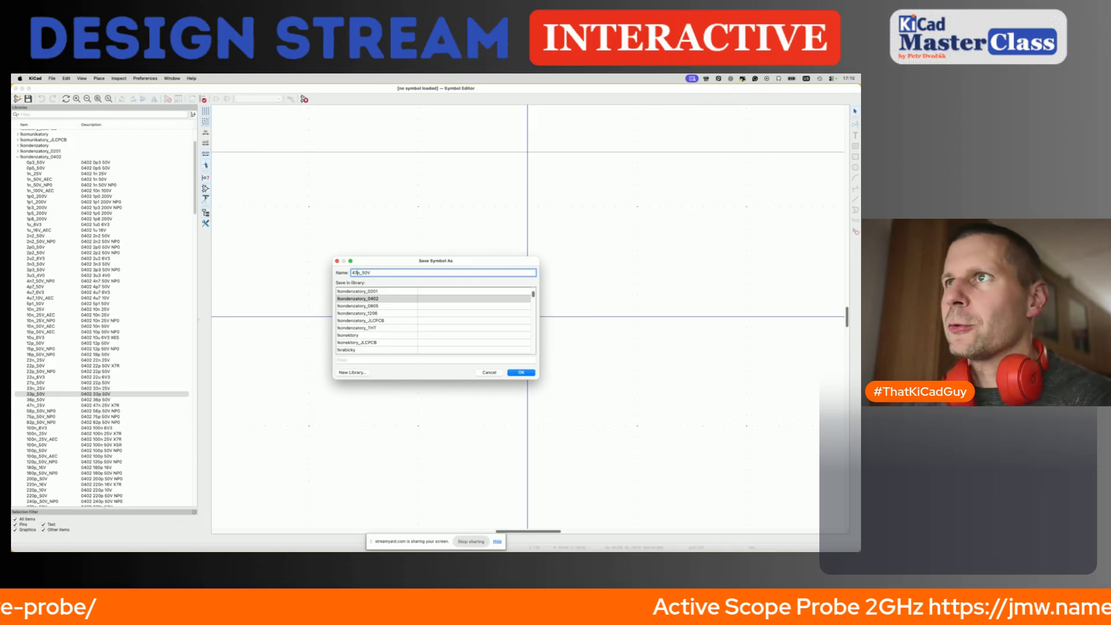
click(516, 372)
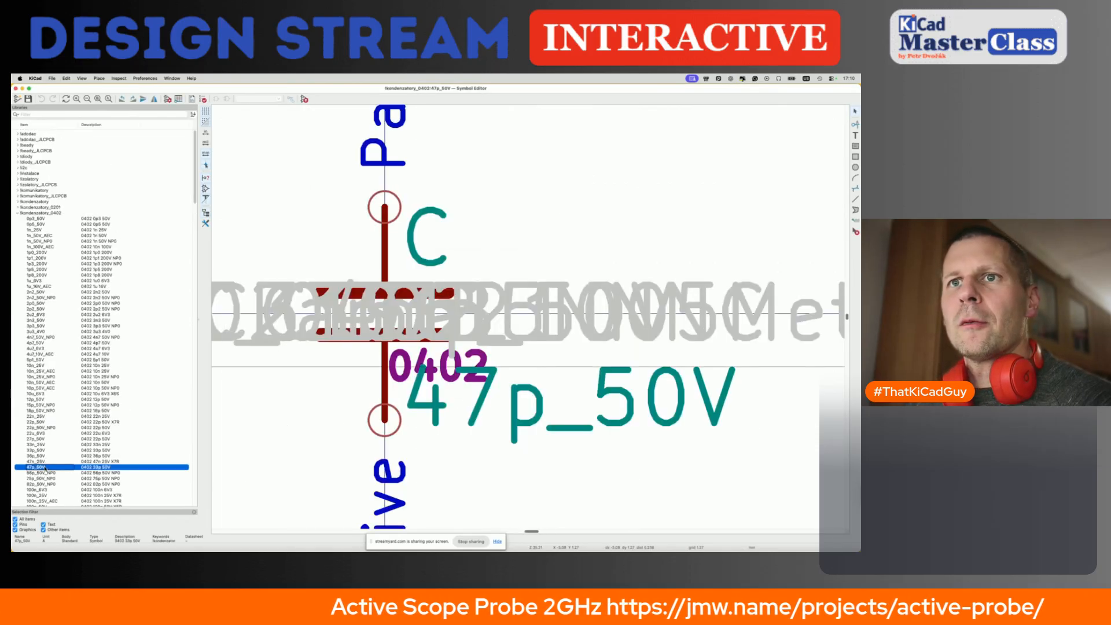
Open the 47p_50V symbol's properties and set its description to "0402 47p 50V NP0".
click(168, 100)
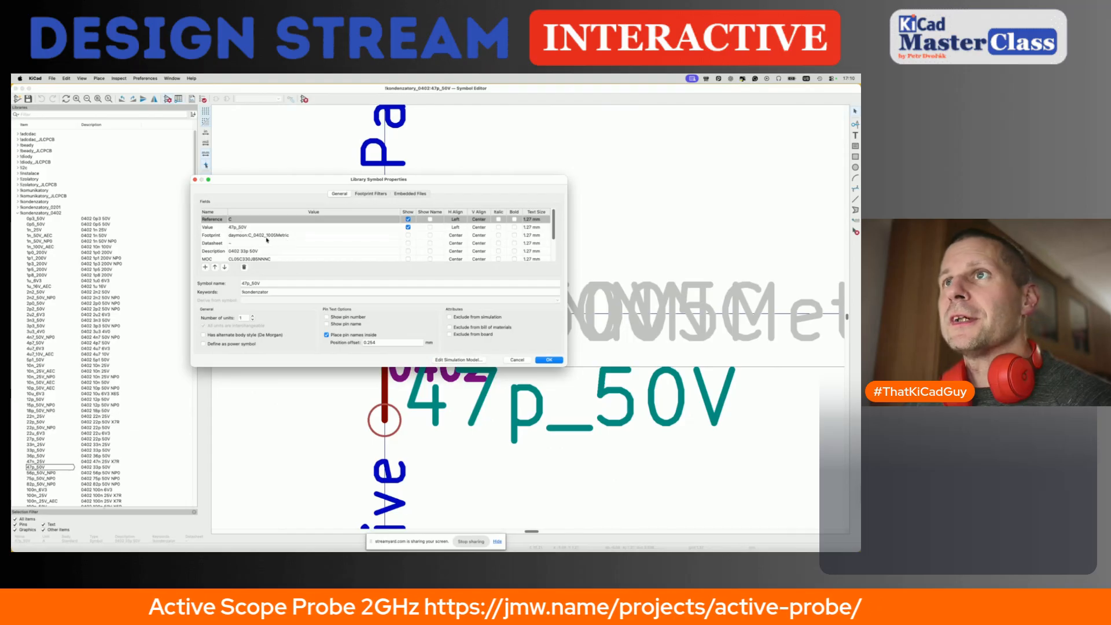
click(258, 244)
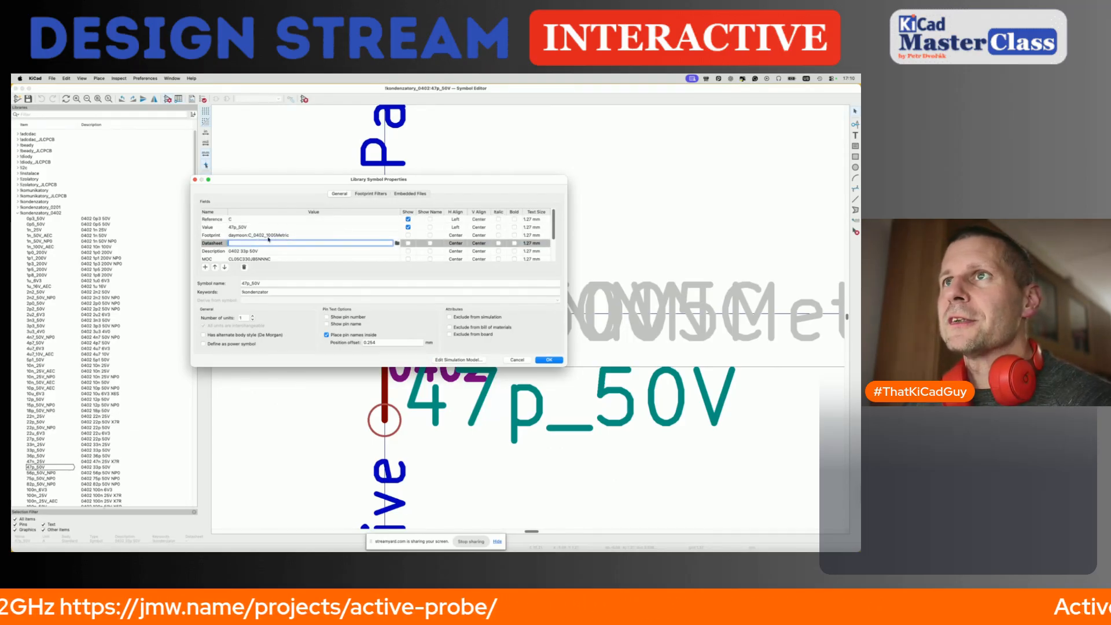
click(267, 253)
key(BackSpace)
key(BackSpace)
text(47)
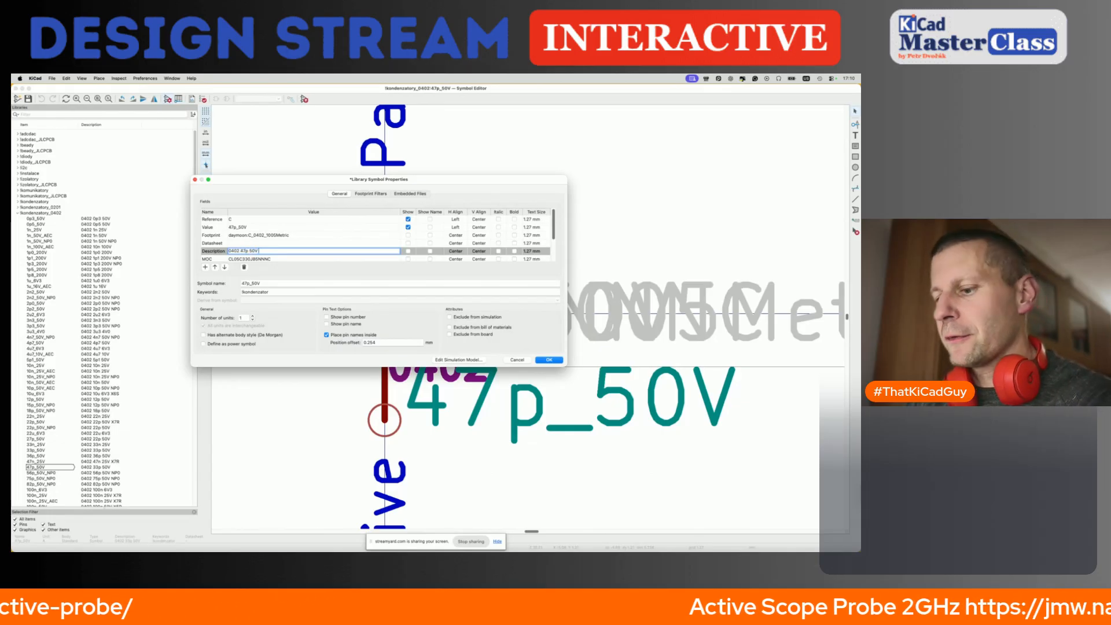
key(Return)
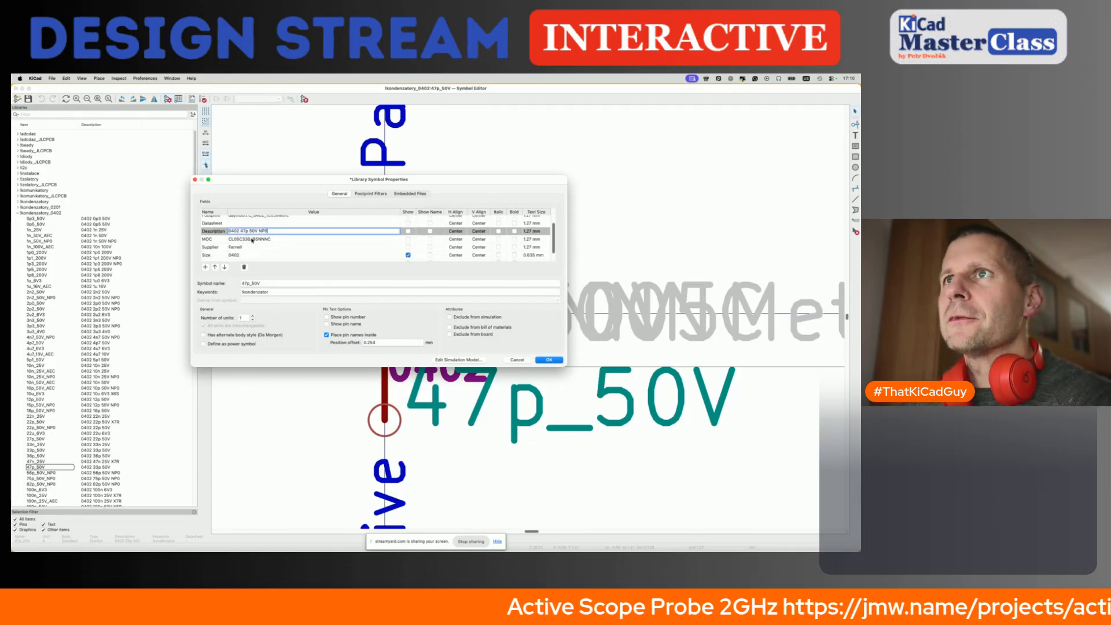
Set the symbol's supplier to Mouser, empty its JLCPCB field and remove the extra blank field.
key(Return)
text(Mouser)
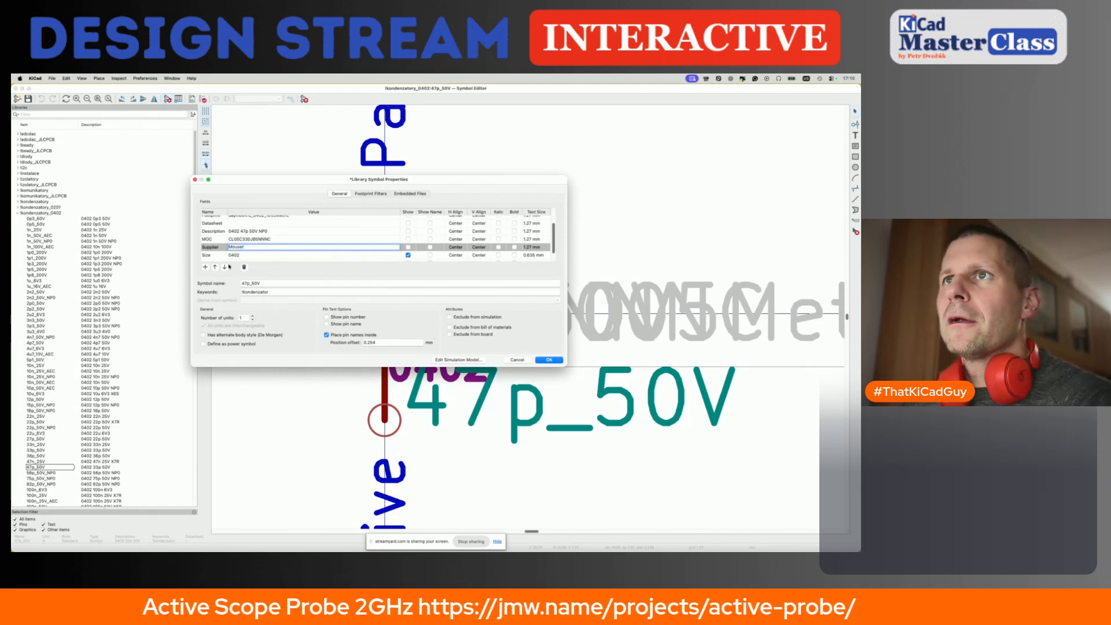
click(205, 267)
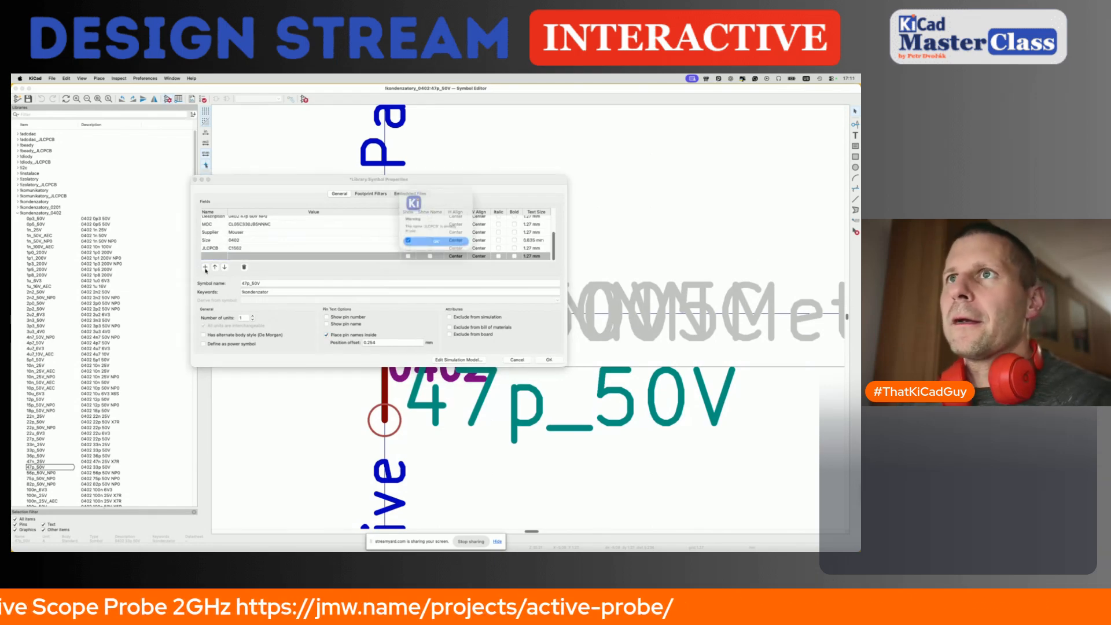
click(435, 246)
key(BackSpace)
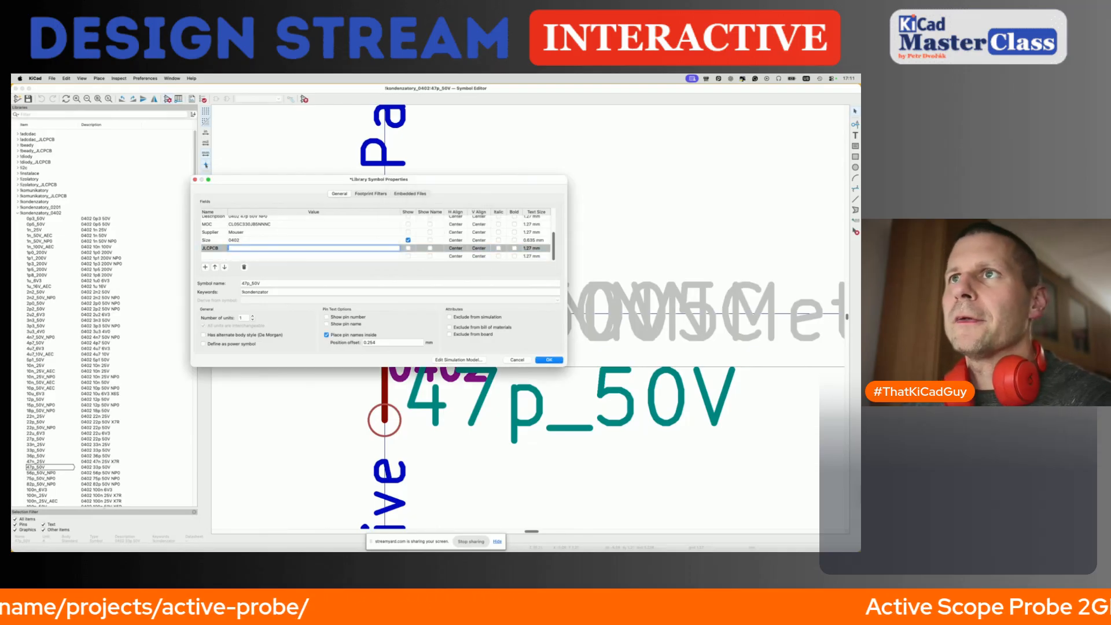
click(244, 267)
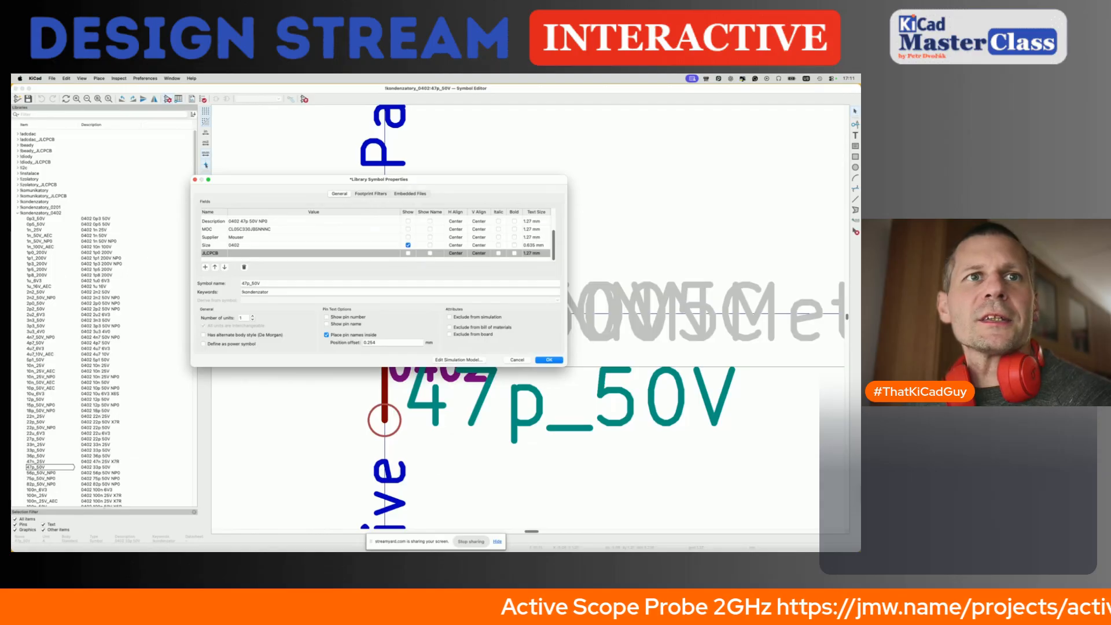
Copy the symbol's MOC part number CL05C330JB5NNNC and look it up on the Mouser site in the browser.
click(265, 229)
key(super+c)
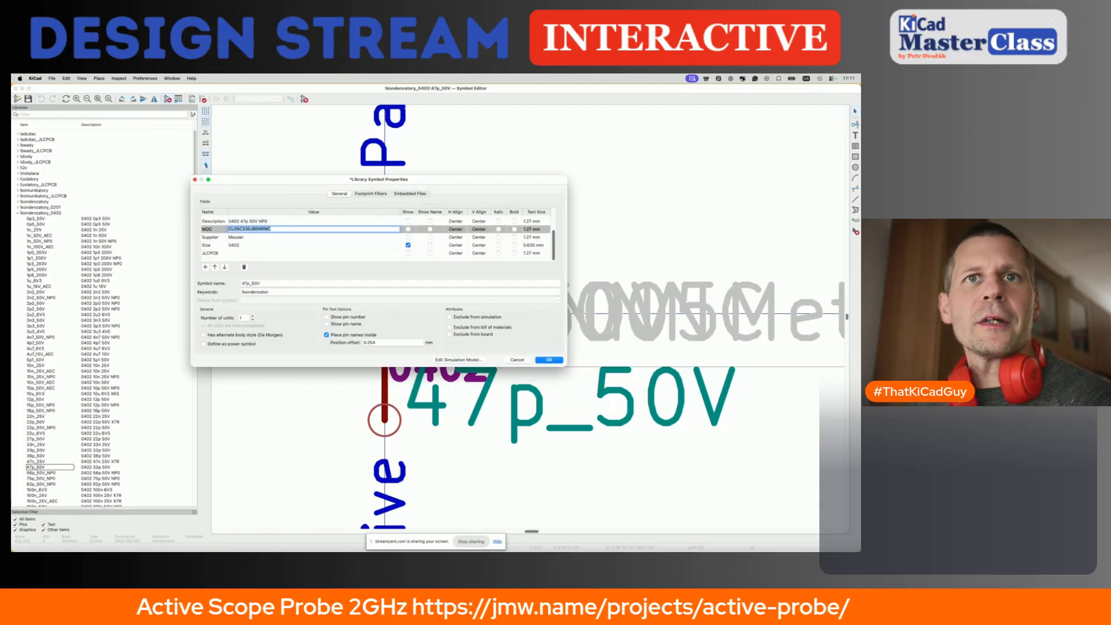
key(super+Tab)
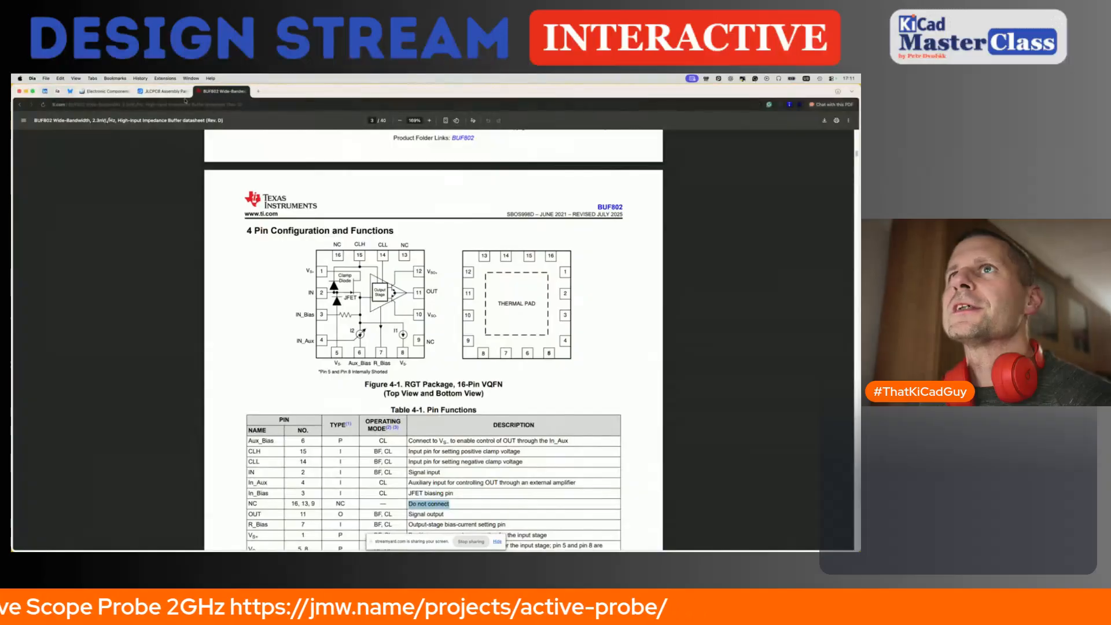
click(110, 91)
click(440, 131)
key(super+v)
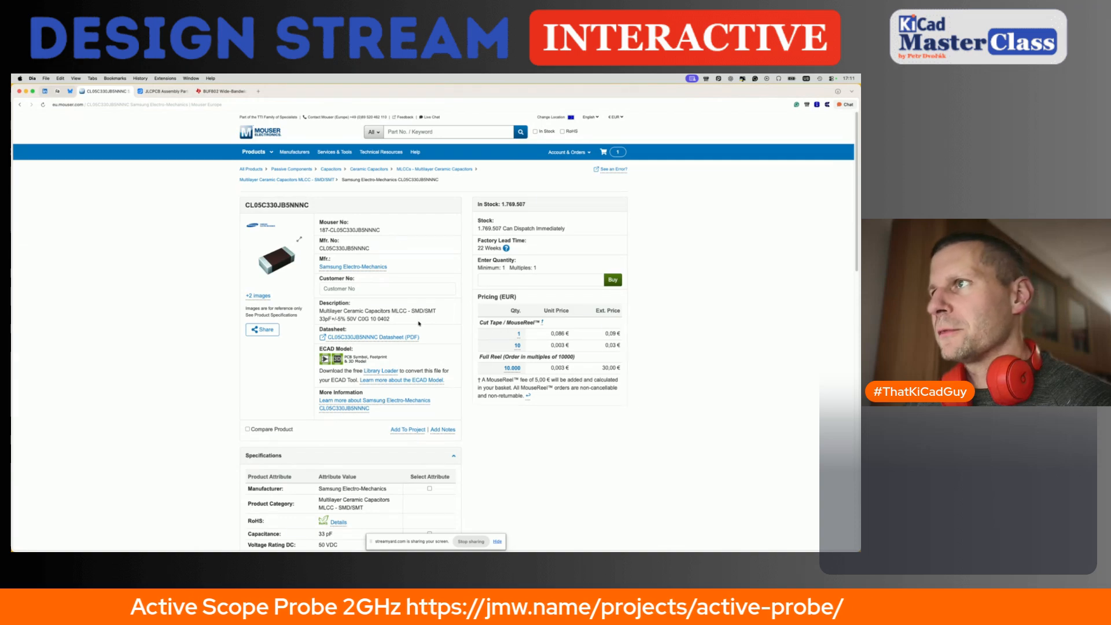
Search Mouser for the 47 pF variant CL05C470JB5NNNC and open its product page.
click(412, 133)
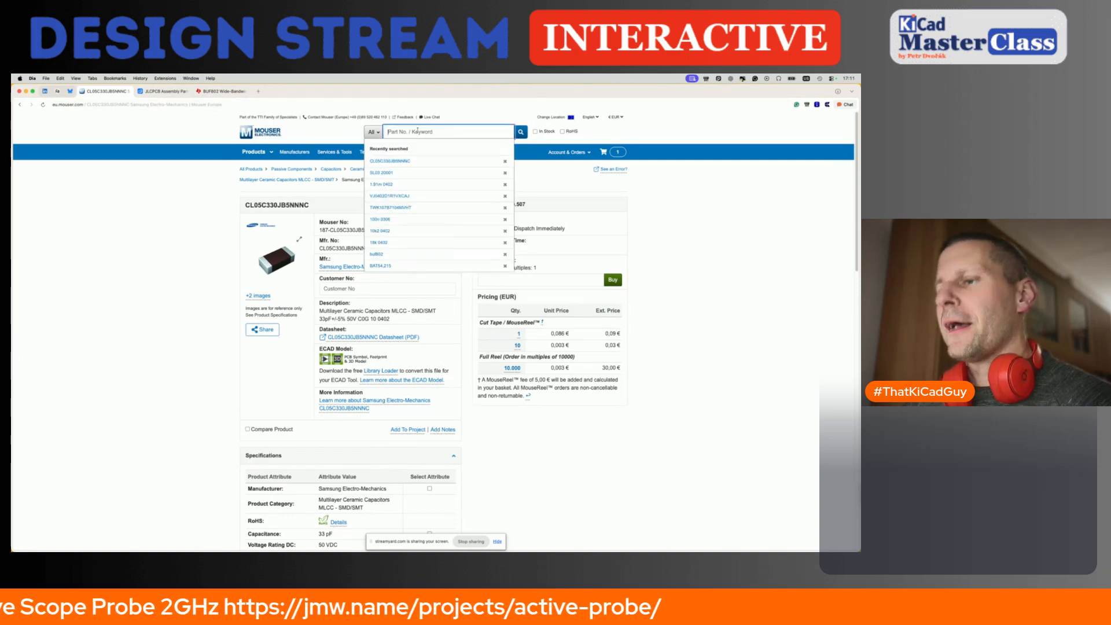
key(super+v)
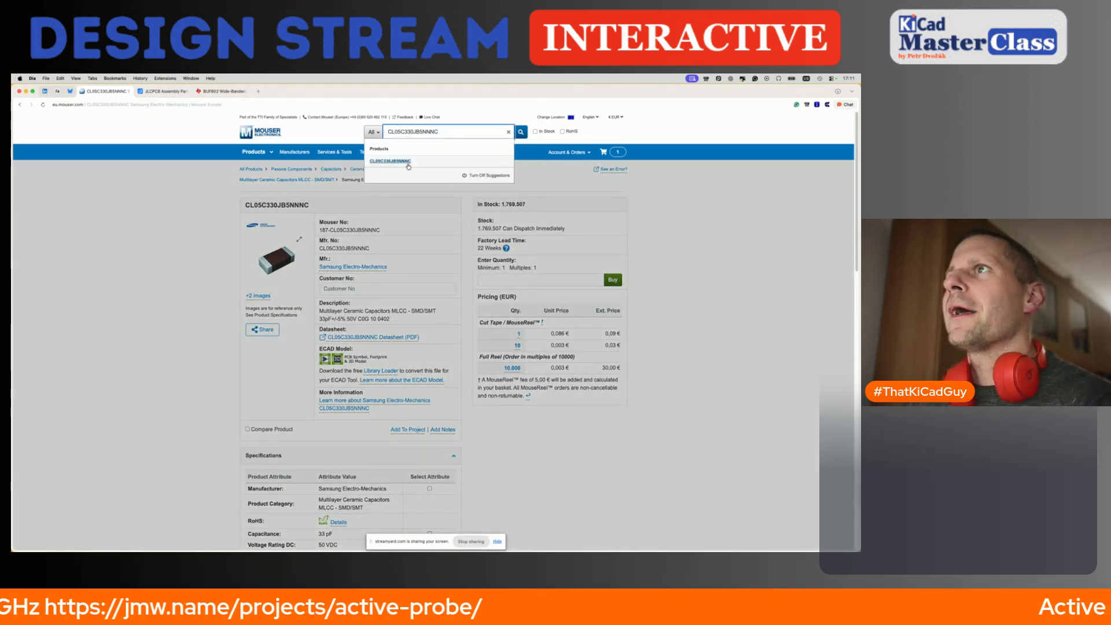
click(408, 132)
key(BackSpace)
key(BackSpace)
text(47)
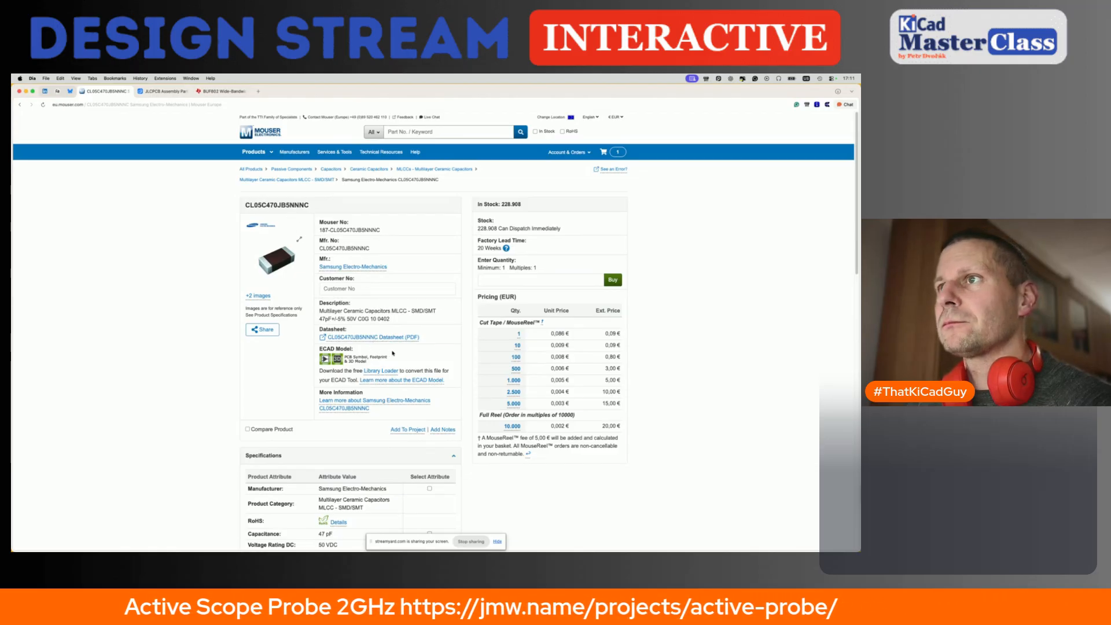
Copy the CL05C470JB5NNNC datasheet's link address and the manufacturer part number from the product page.
right_click(392, 338)
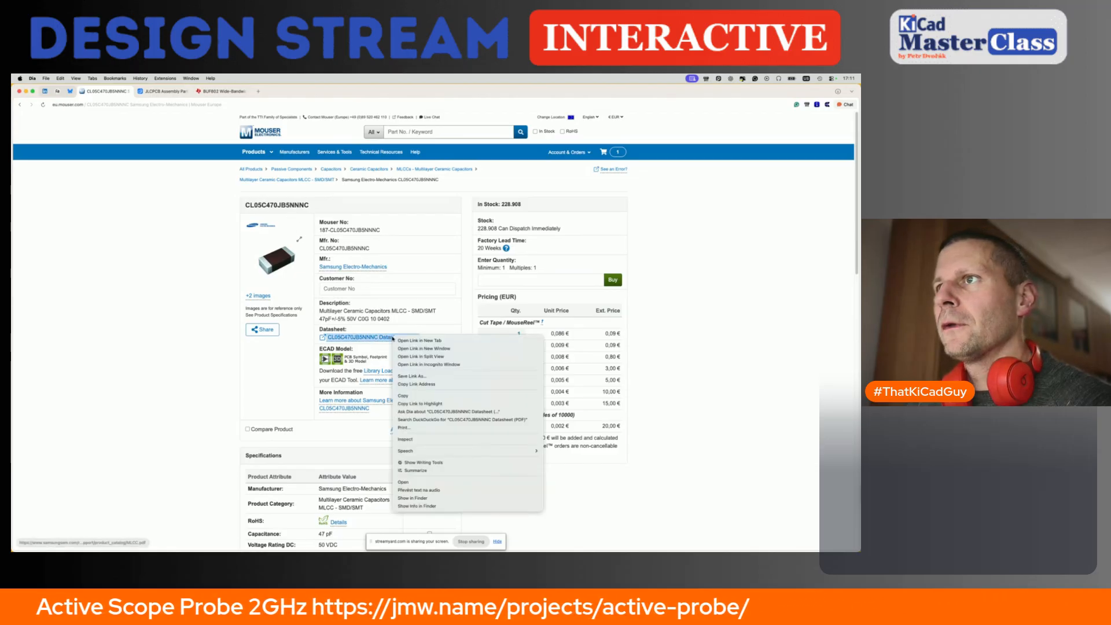
click(416, 384)
drag(370, 249, 320, 249)
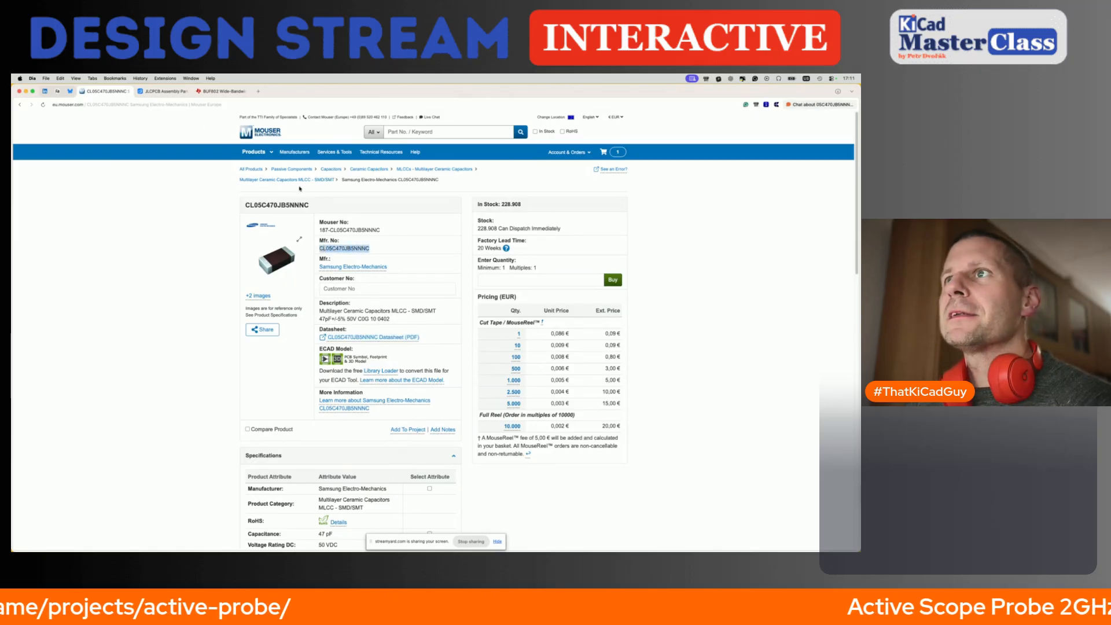
Search the JLCPCB parts library for "47p 50V 0402" and select the part number of the YAGEO capacitor.
click(163, 91)
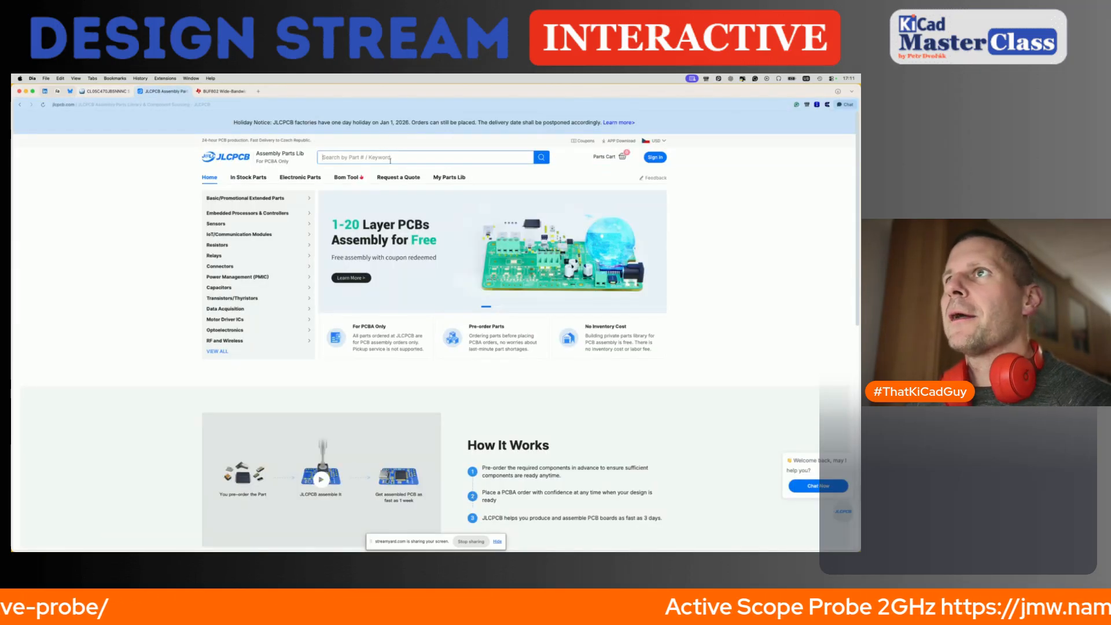
click(391, 156)
text(47)
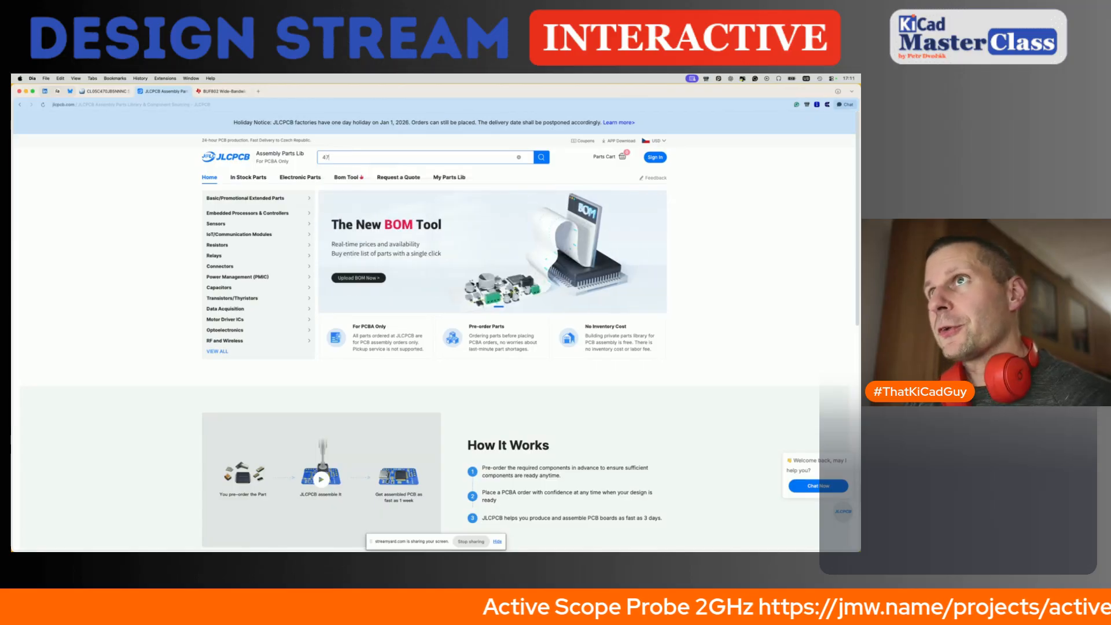
text(p 50V 0402)
key(Return)
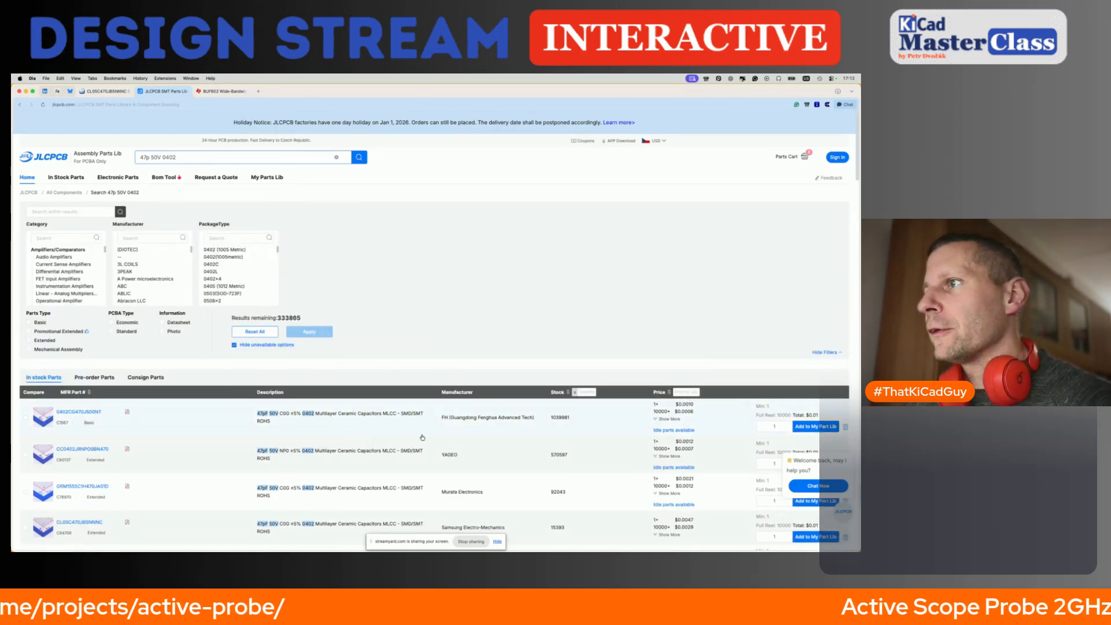
scroll(428, 438, down, 1)
scroll(429, 437, down, 1)
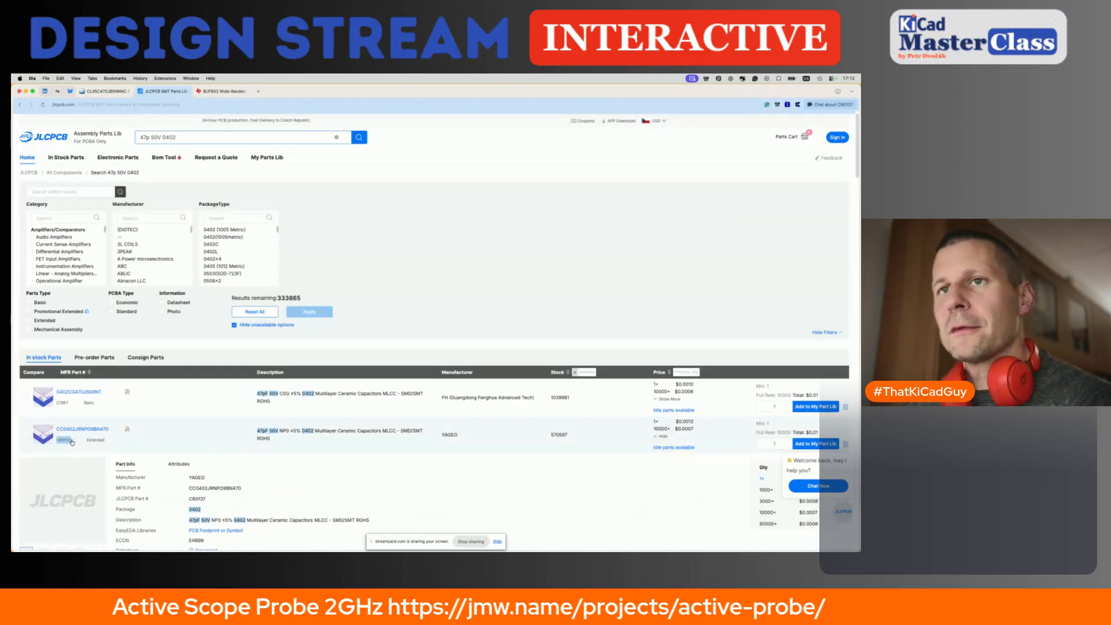
Copy the YAGEO capacitor's JLCPCB part number C60137 into the 47p_50V symbol's JLCPCB field in KiCad.
key(super+c)
key(super+Tab)
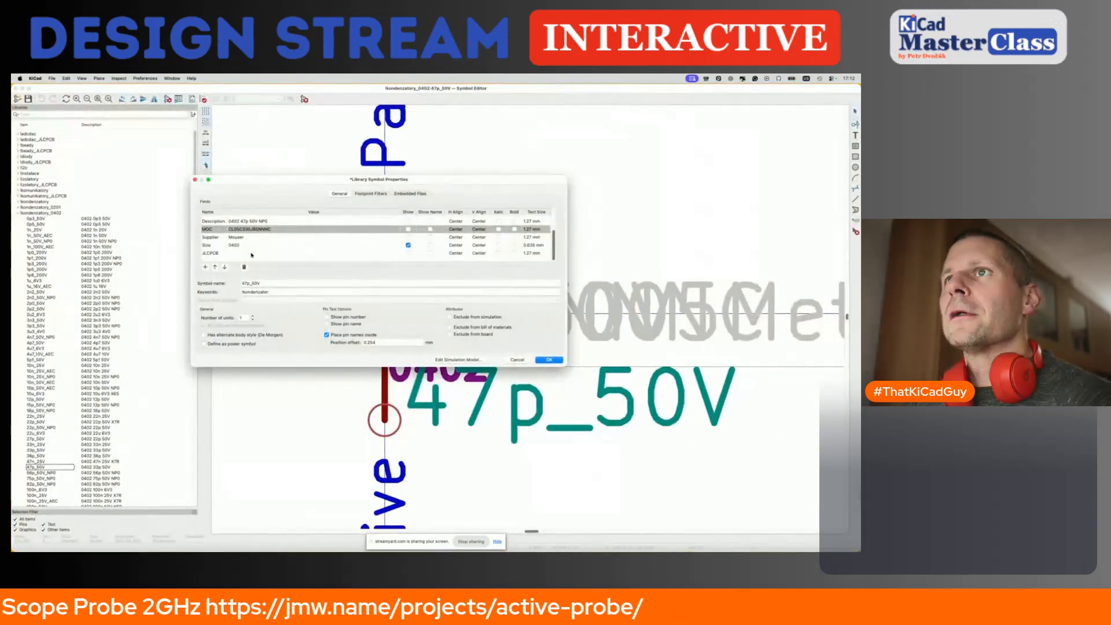
double_click(286, 253)
key(super+v)
Replace the symbol's MOC value with CL05C470JB5NNNC.
scroll(286, 252, up, 1)
double_click(272, 244)
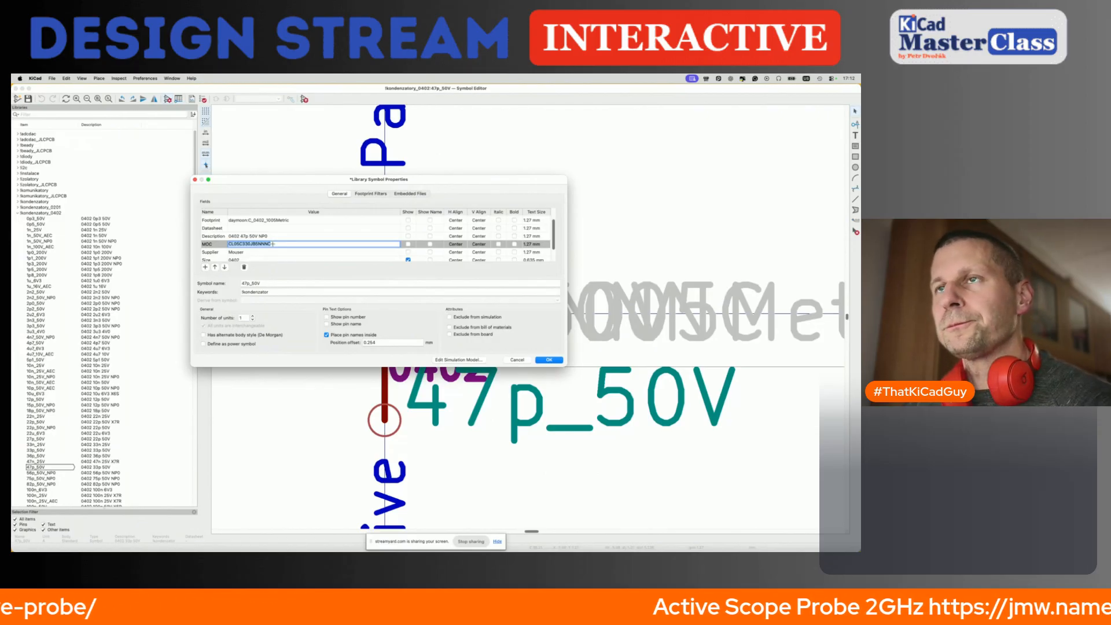
key(Escape)
key(super+v)
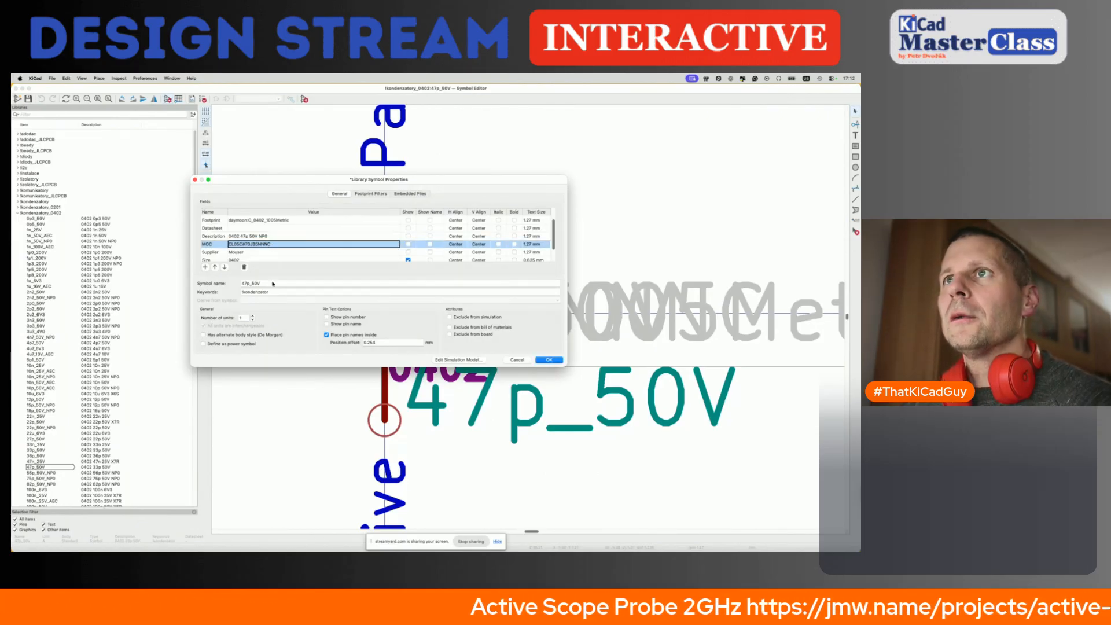
Paste the copied Samsung datasheet link into the 47p_50V symbol's Datasheet field.
click(269, 229)
key(super+Tab)
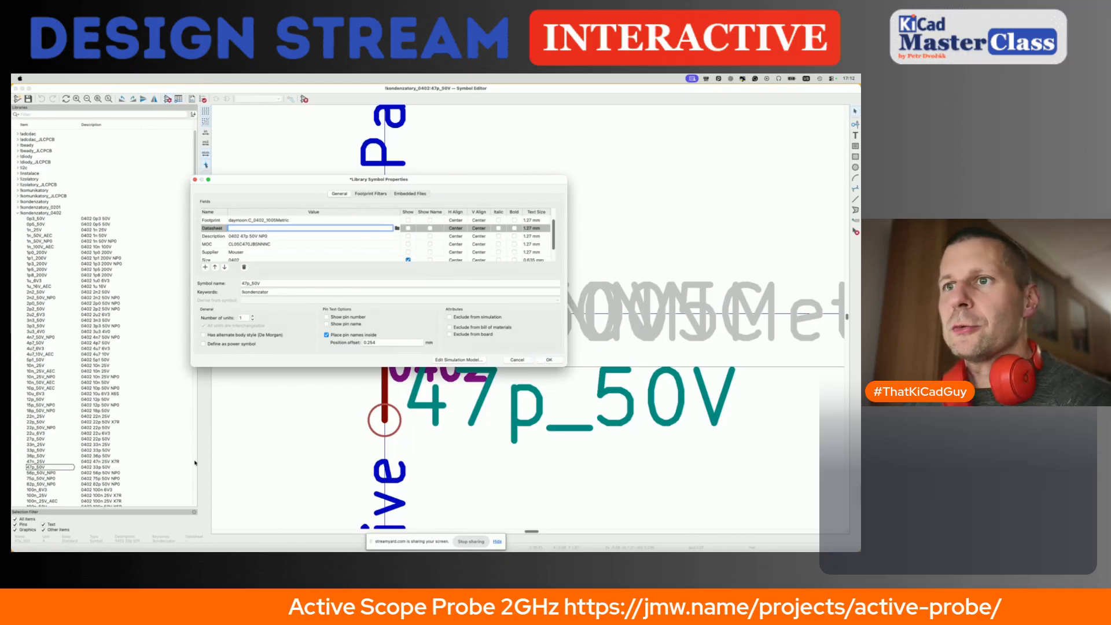
key(super+Tab)
key(super+v)
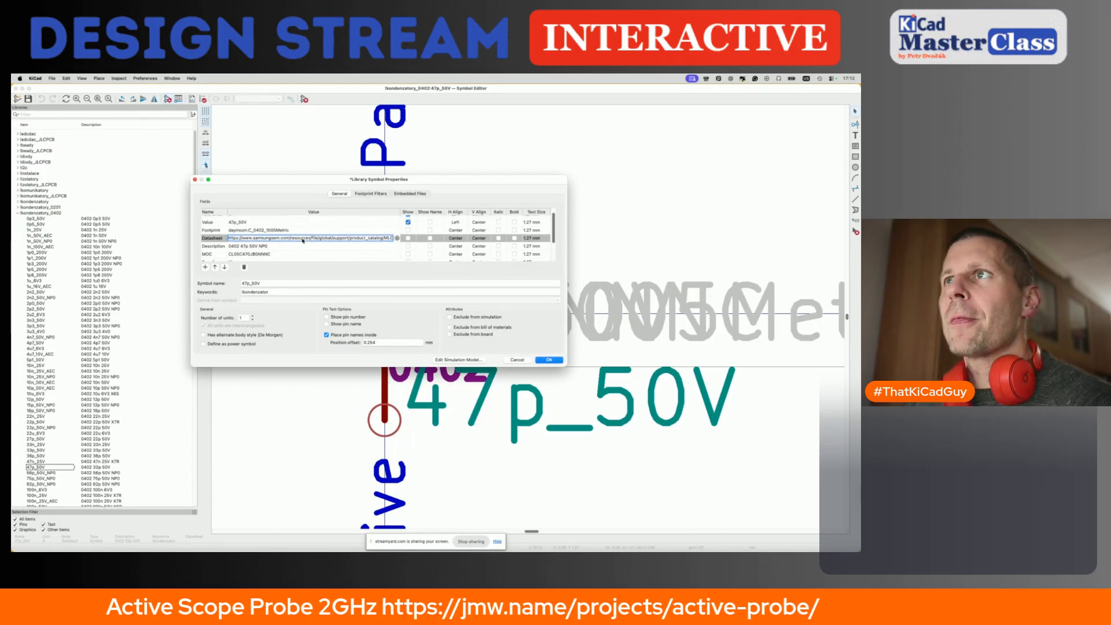
Confirm the 47p_50V symbol's properties and place the capacitor horizontally below the OPA140 in the schematic.
scroll(303, 241, down, 3)
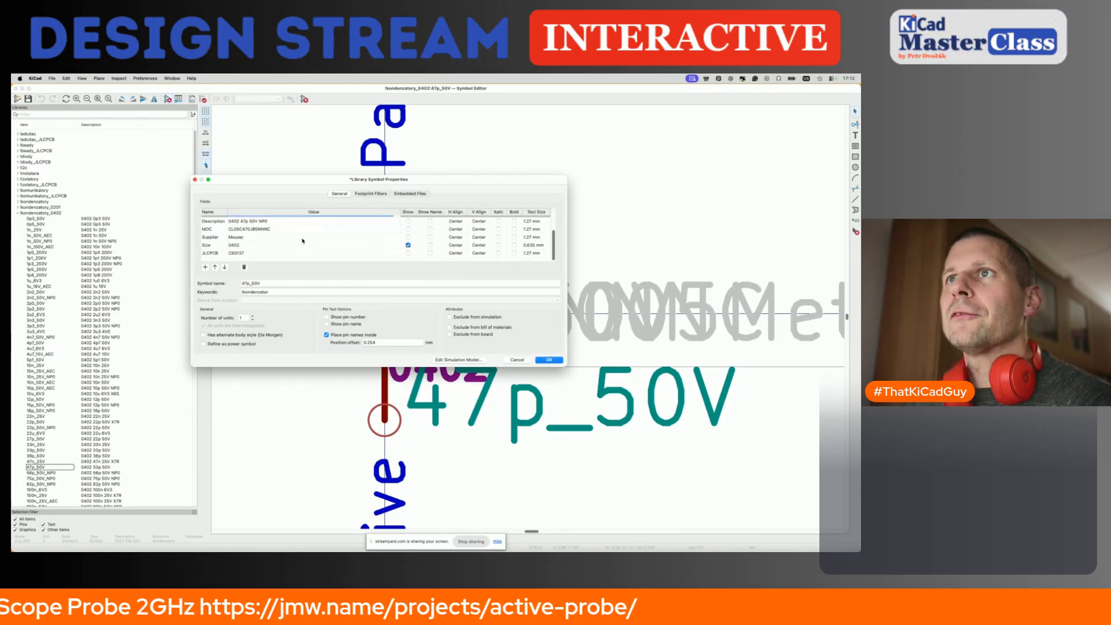
scroll(302, 240, up, 2)
key(Return)
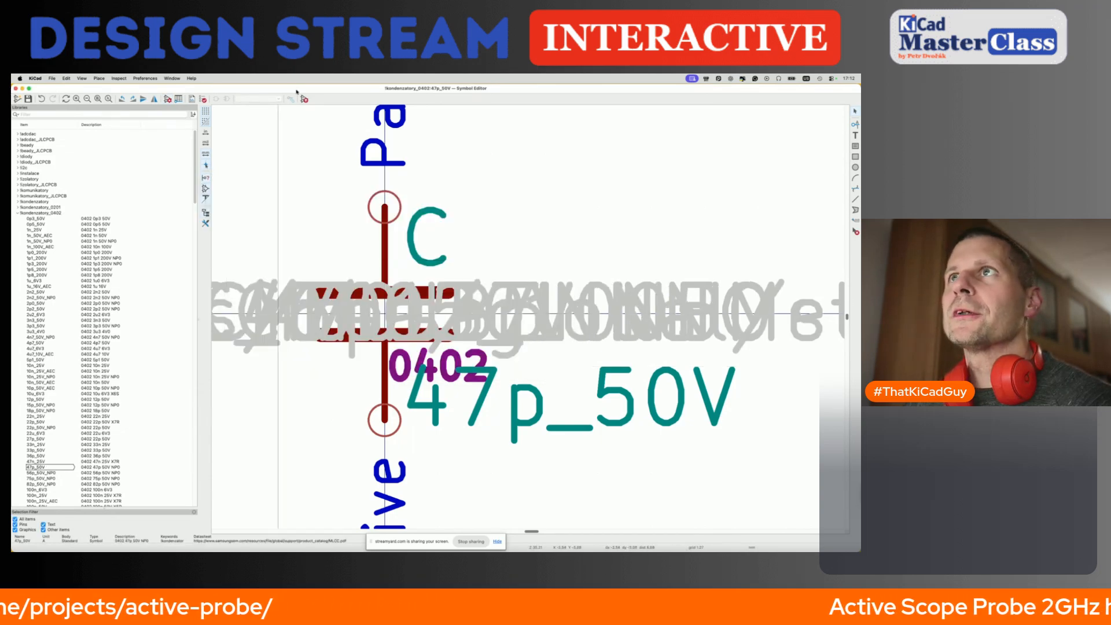
click(305, 99)
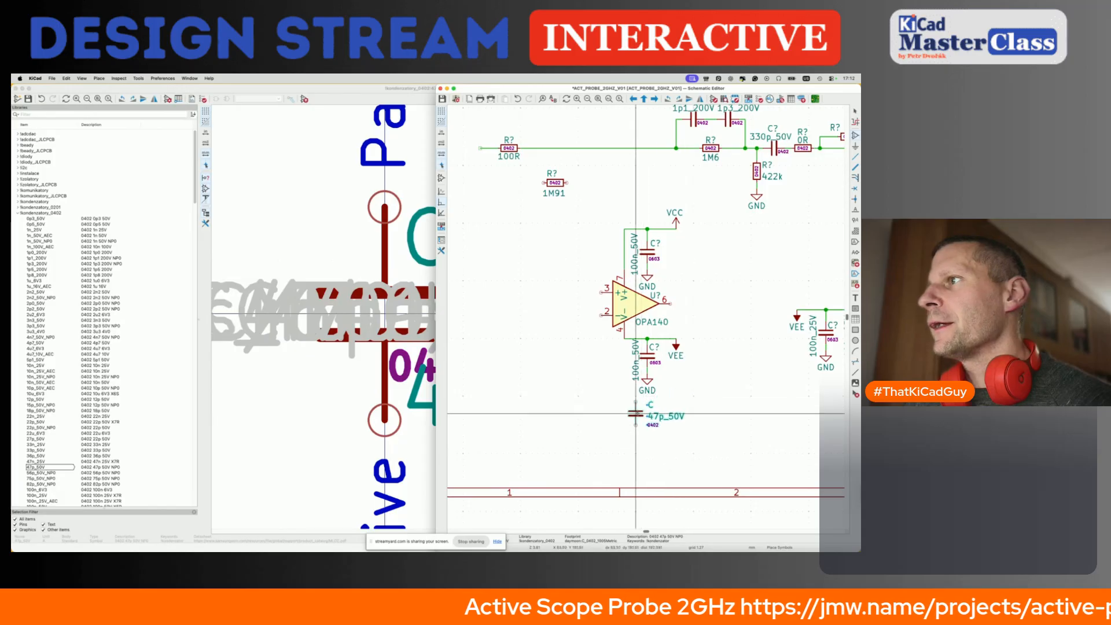
key(r)
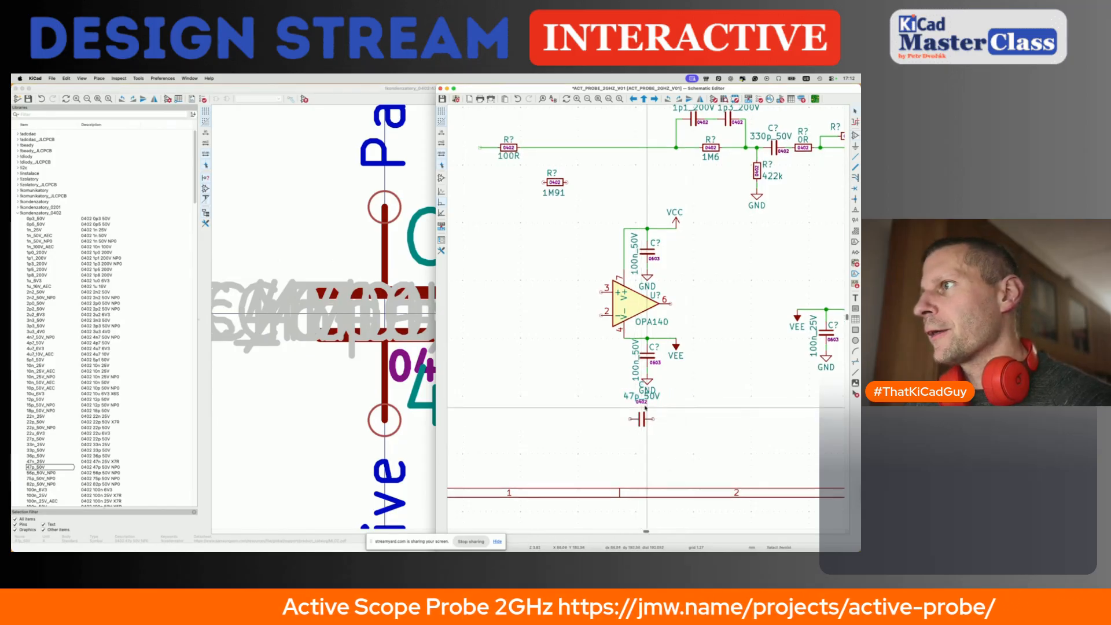
Reposition the 47p_50V capacitor's size, value and reference texts so they sit clear of the capacitor and the GND symbol above.
scroll(641, 419, up, 2)
drag(650, 433, 656, 434)
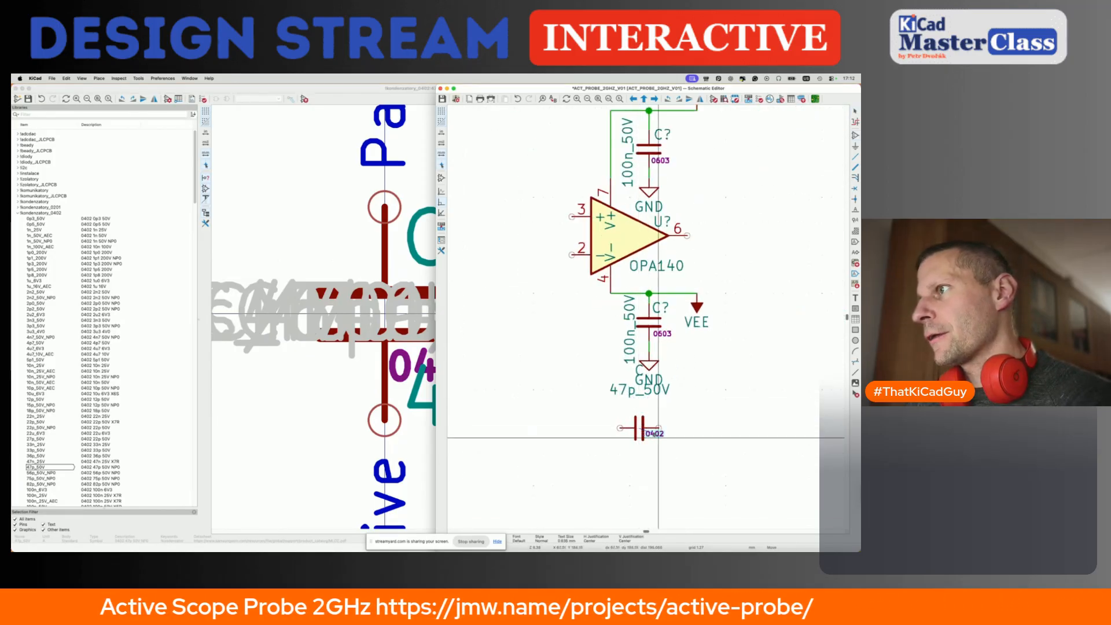
drag(658, 390, 659, 412)
drag(639, 370, 633, 397)
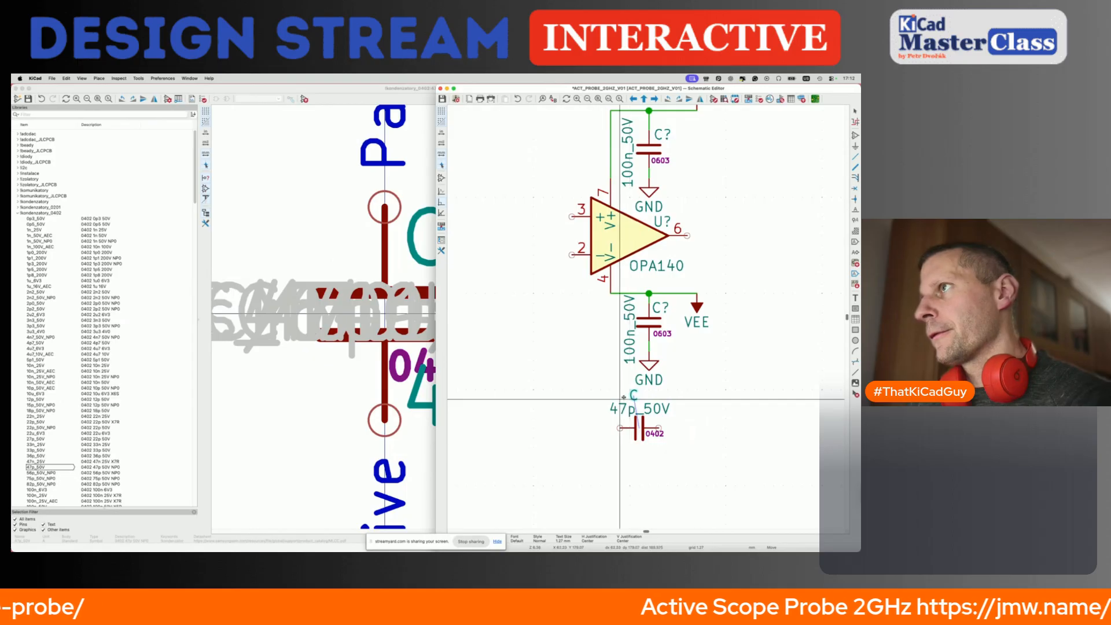
click(620, 399)
Wire the 47p_50V capacitor between the OPA140's output pin 6 and its inverting input pin 2.
click(686, 235)
click(726, 438)
click(660, 429)
click(619, 428)
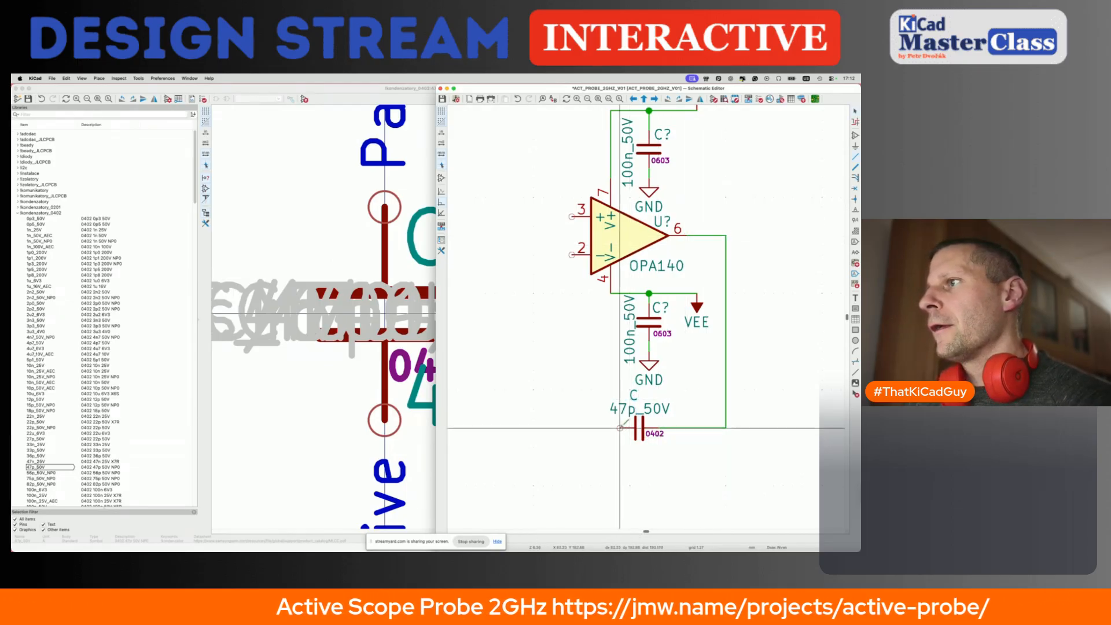
click(562, 254)
click(572, 254)
Close the Symbol Editor and examine the circuit around the OPA140 in the reference schematic PDF.
click(285, 140)
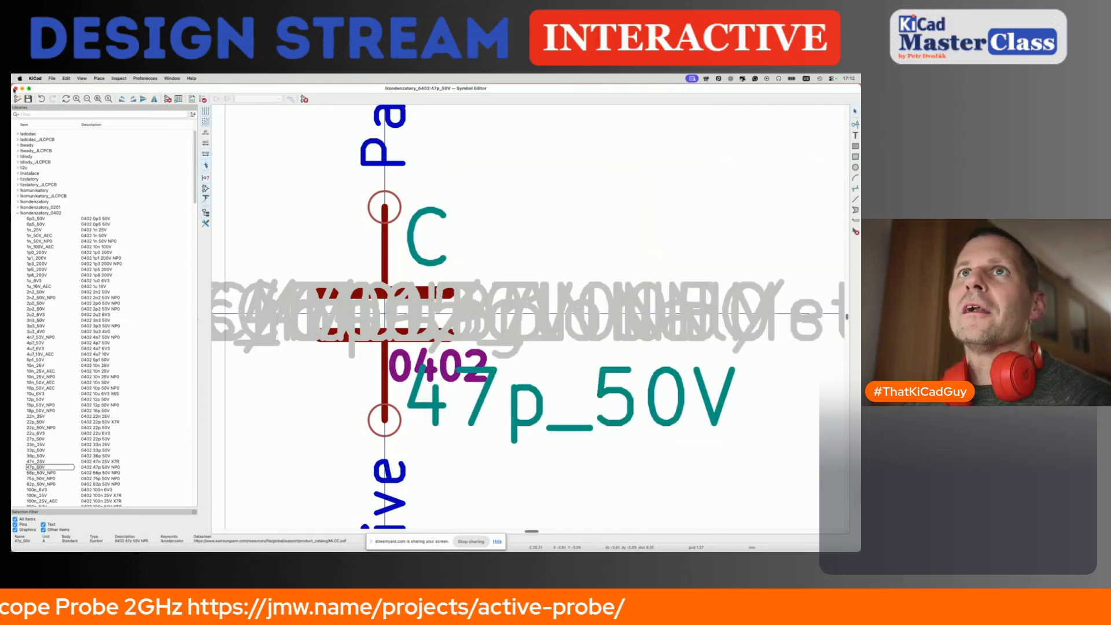
click(15, 88)
click(255, 104)
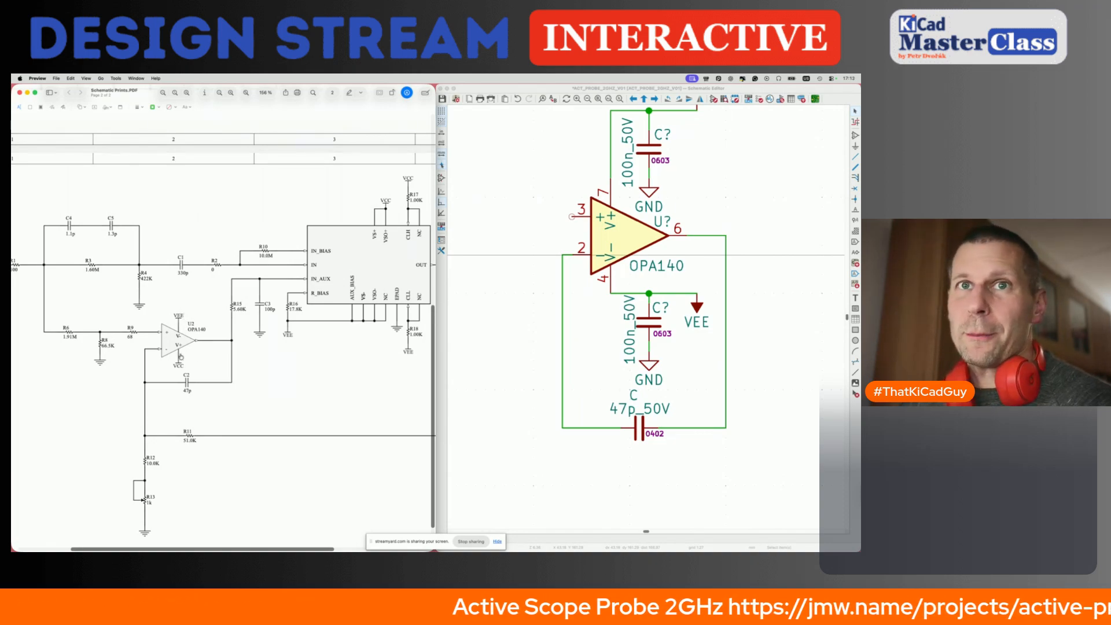
scroll(180, 355, down, 2)
scroll(180, 355, left, 3)
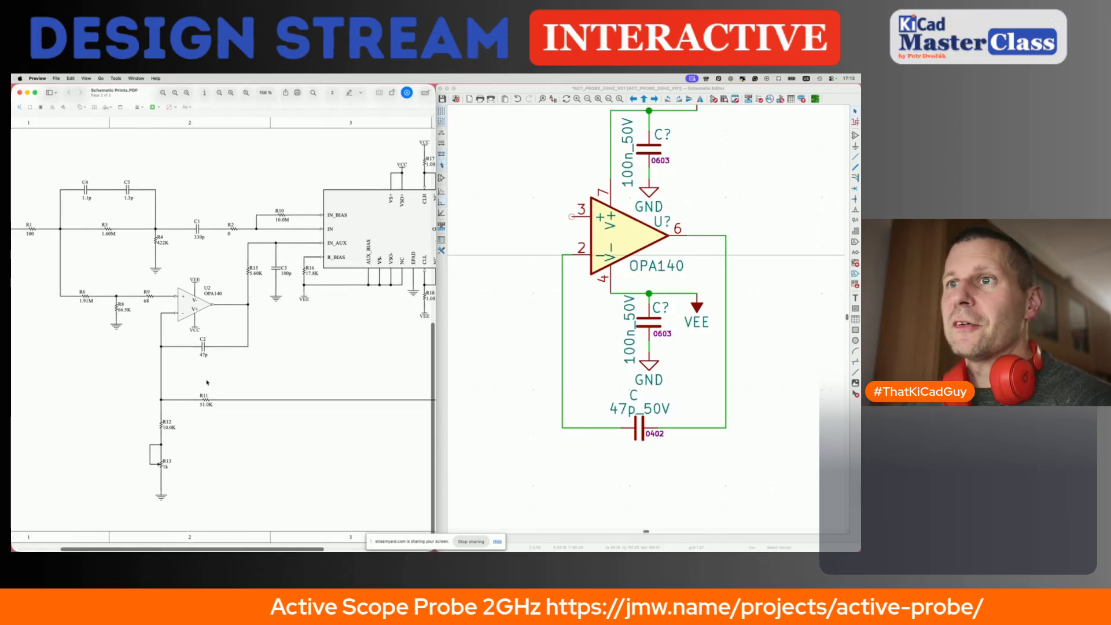
scroll(207, 382, up, 5)
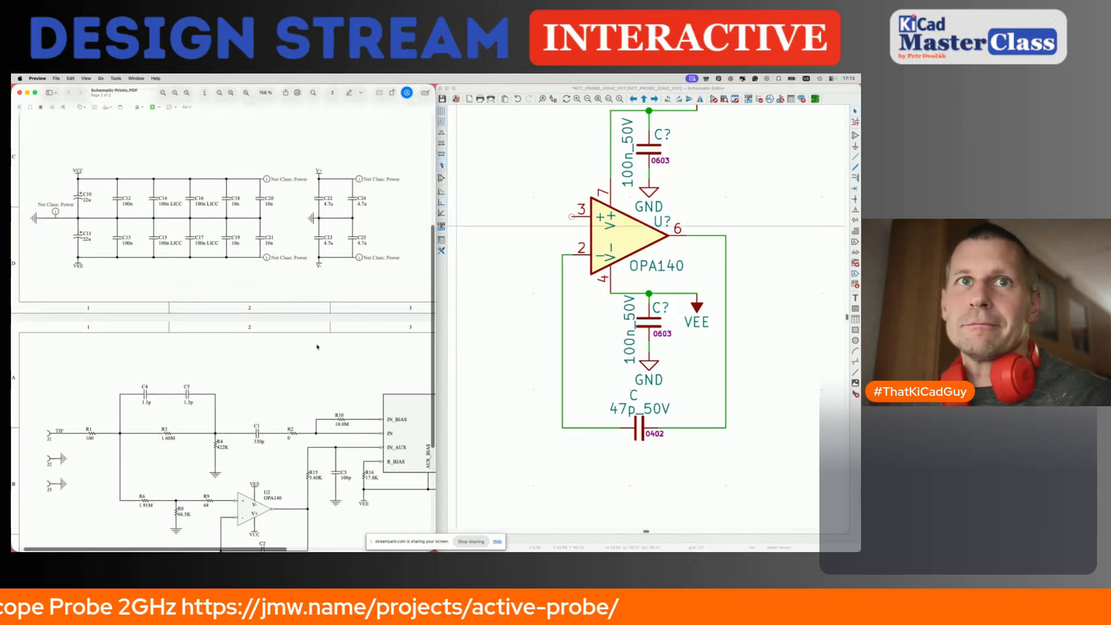
scroll(317, 347, down, 2)
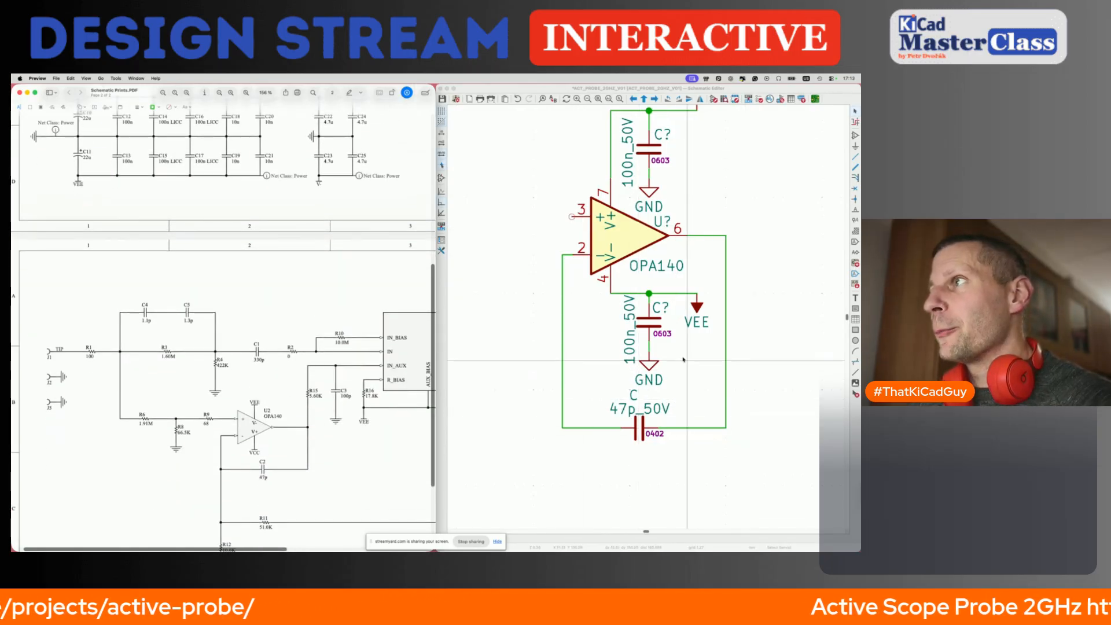
Search the schematic's symbol chooser for a "5k6" resistor.
click(698, 290)
scroll(682, 292, down, 3)
scroll(676, 293, up, 1)
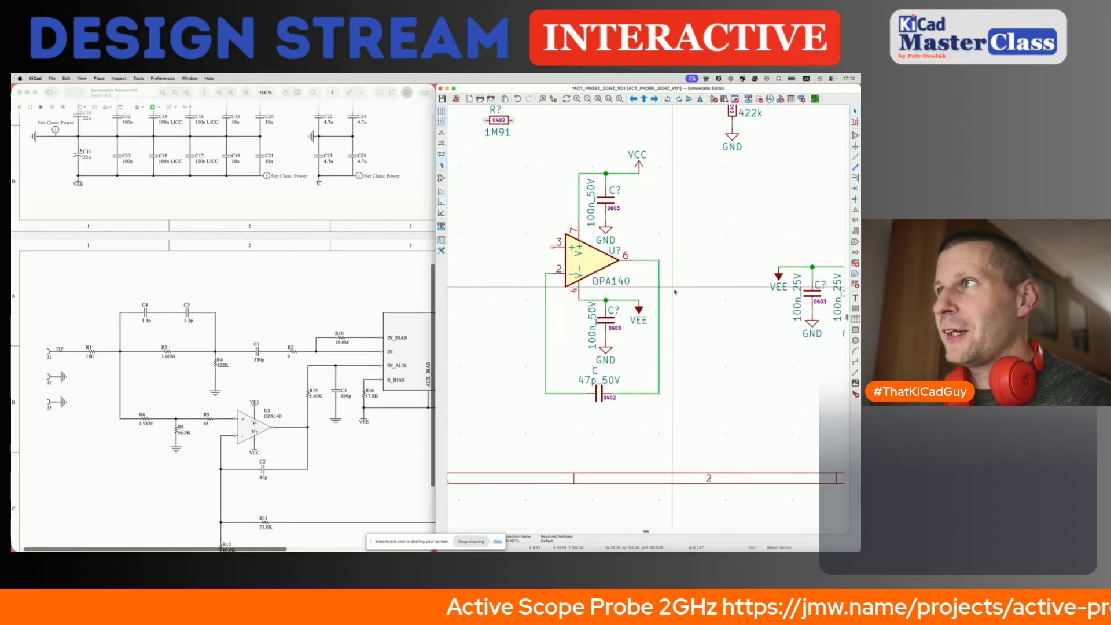
scroll(677, 292, up, 3)
scroll(676, 292, right, 3)
key(a)
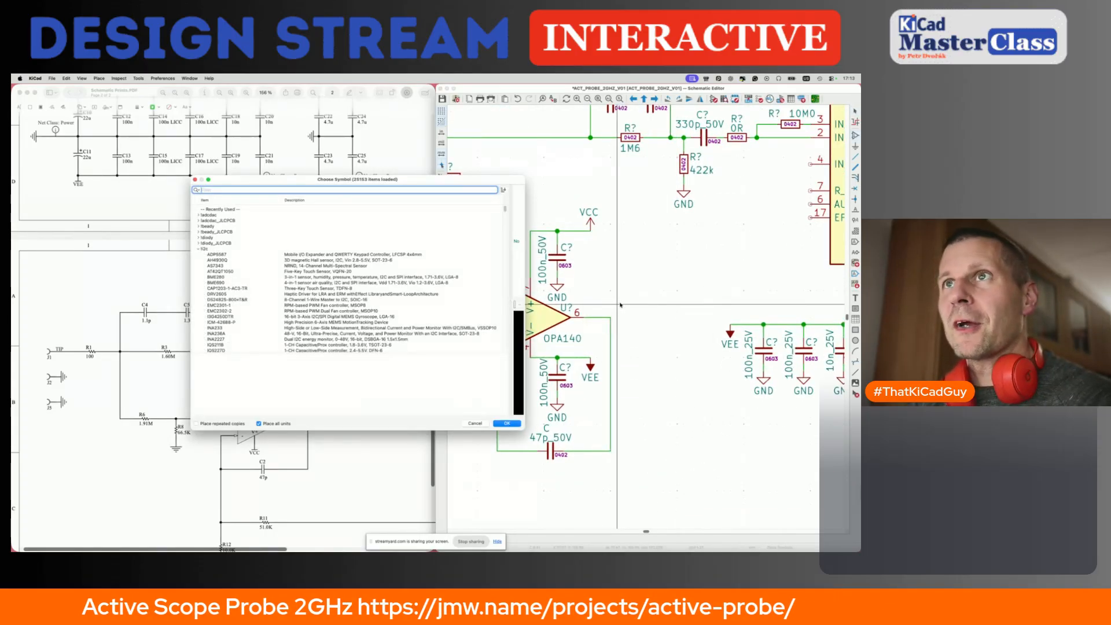
text(5k6)
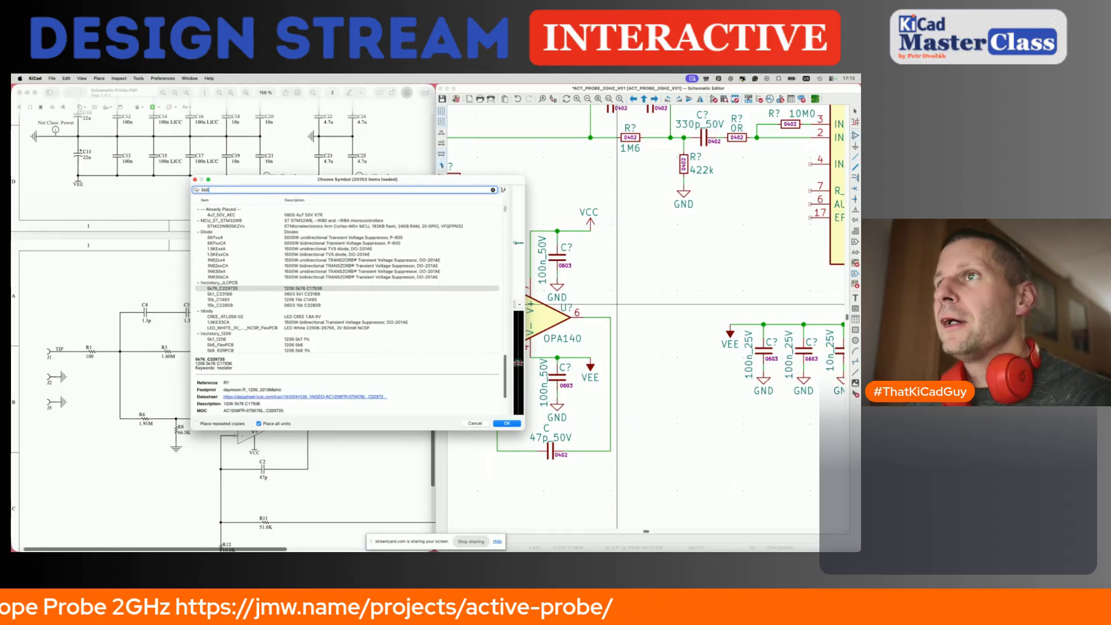
drag(395, 182, 573, 137)
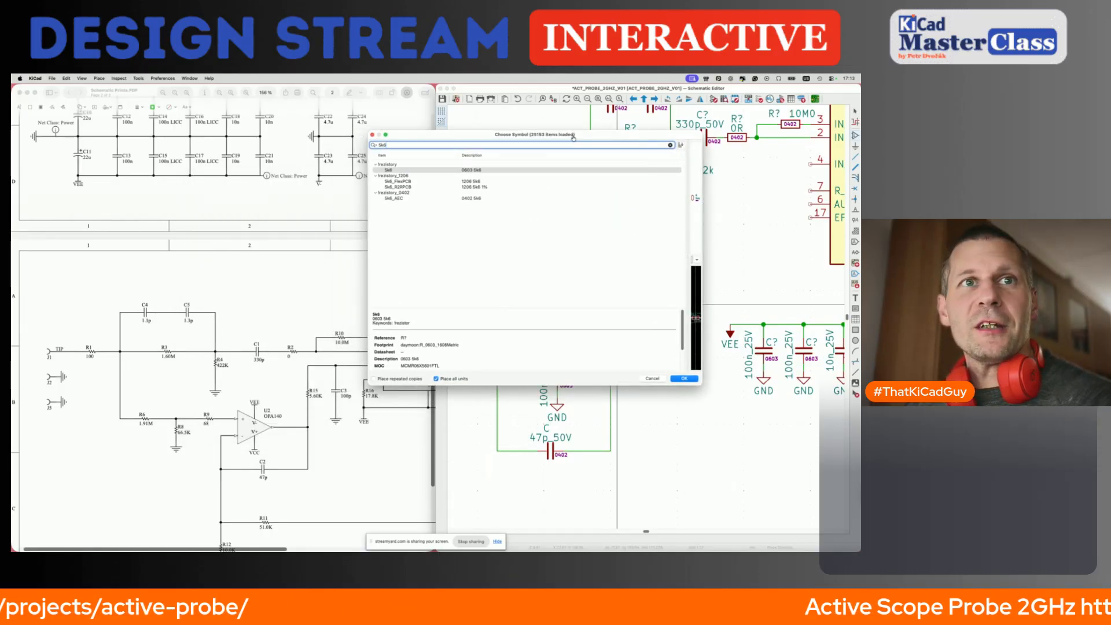
Check the package size of the 5.60K resistor R15 in the bill of materials spreadsheet.
key(super+Tab)
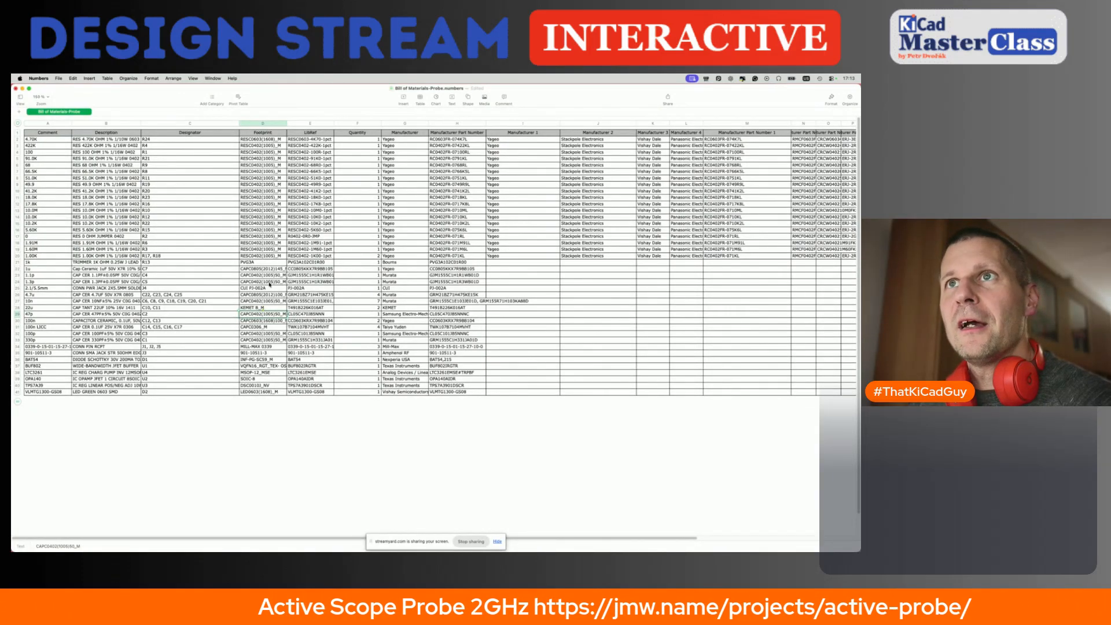
click(153, 232)
click(311, 236)
click(312, 231)
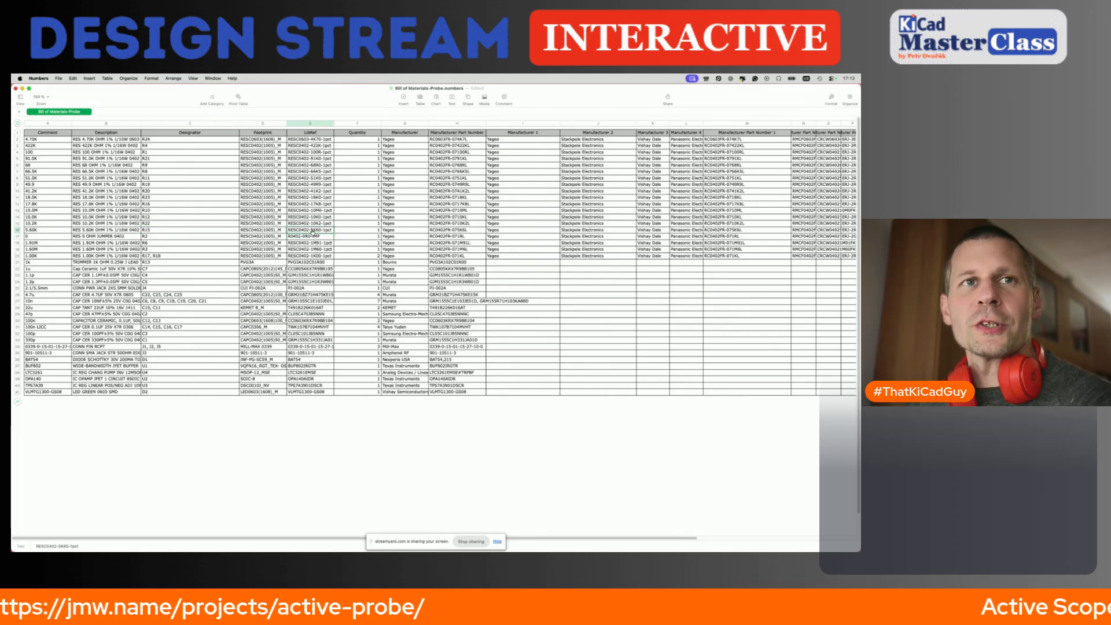
key(super+Tab)
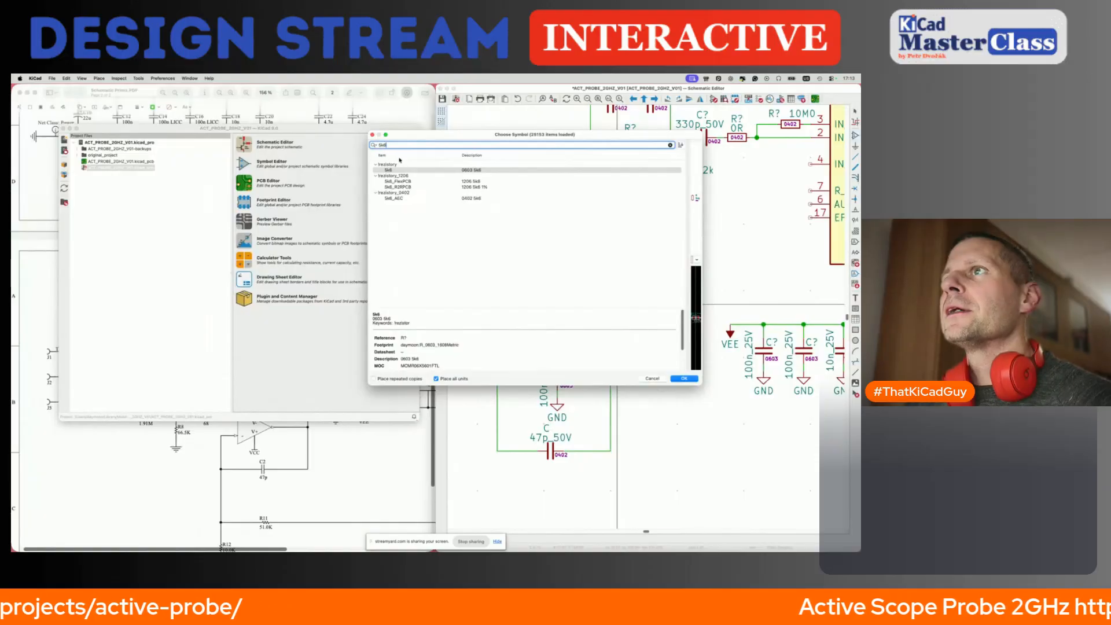
Add the 0402 5k6_AEC resistor to the schematic between the OPA140's output and the large IC.
click(405, 198)
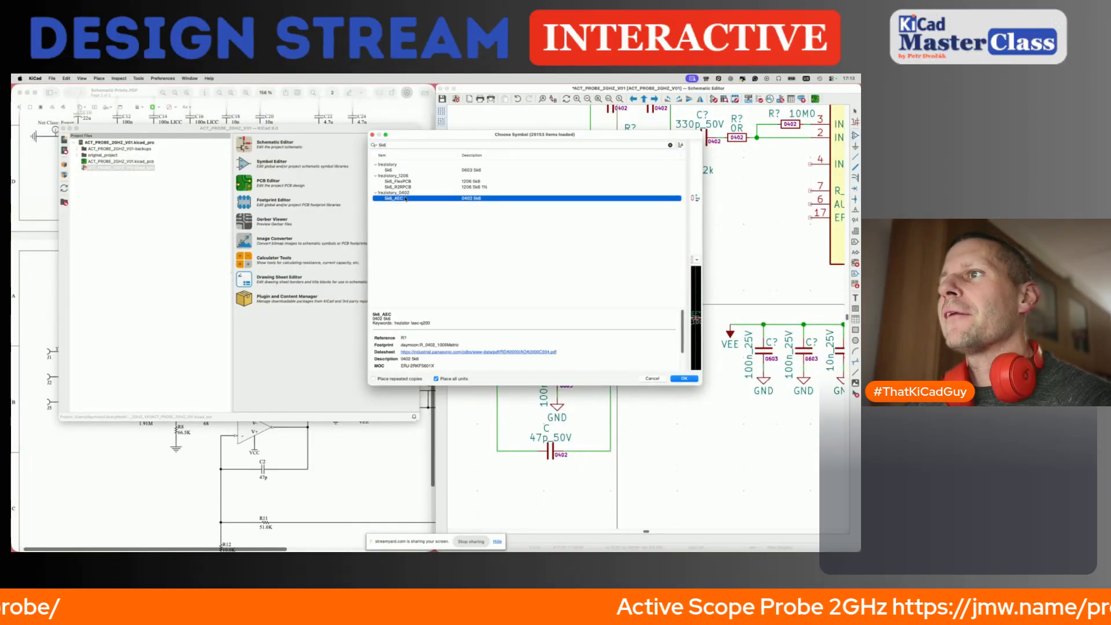
scroll(417, 338, down, 2)
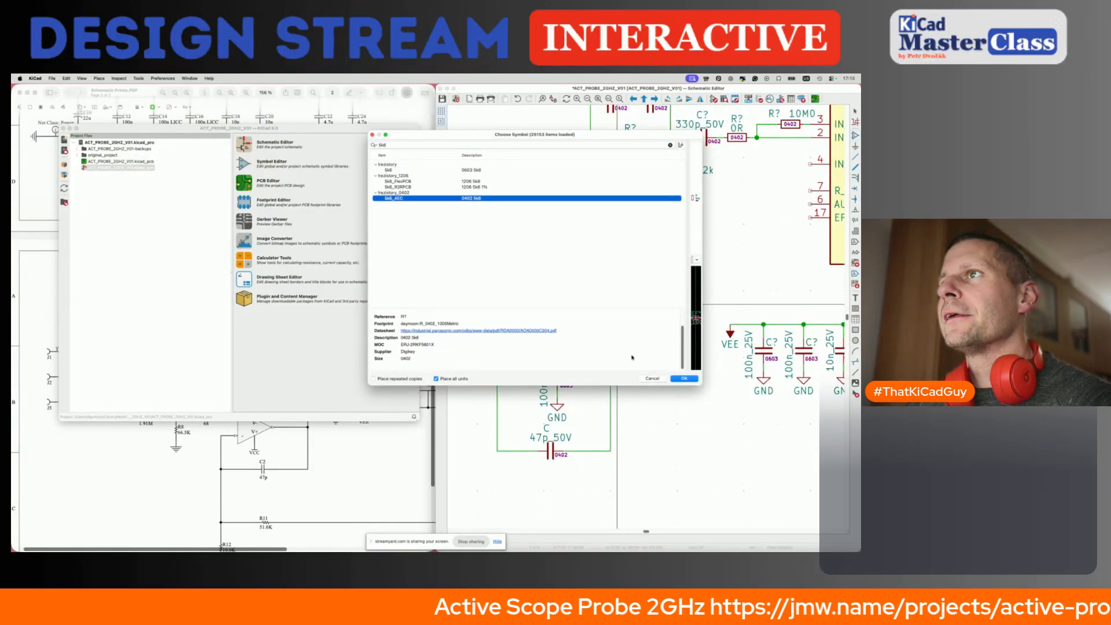
click(685, 376)
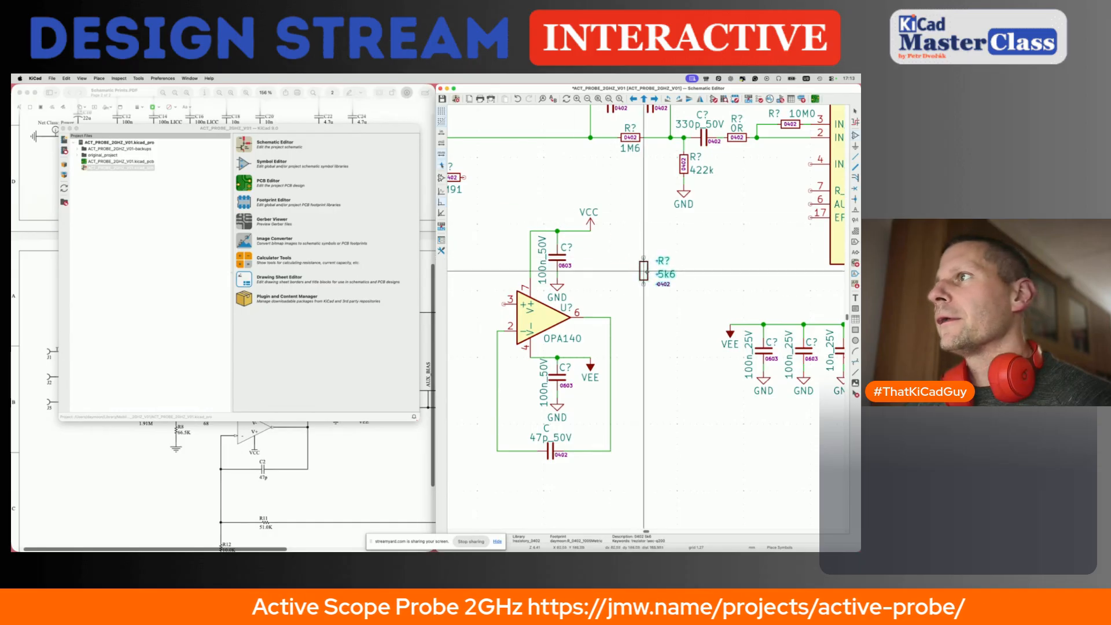
Open the 5k6_AEC resistor's library symbol properties and add a field named JLCPCB.
key(e)
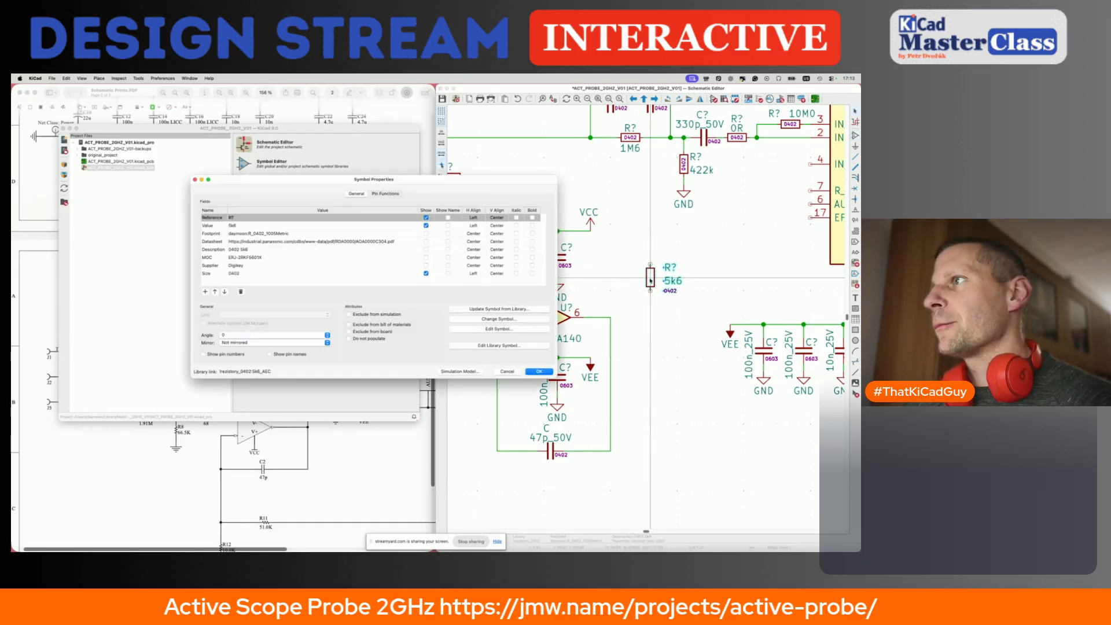
click(499, 346)
click(176, 100)
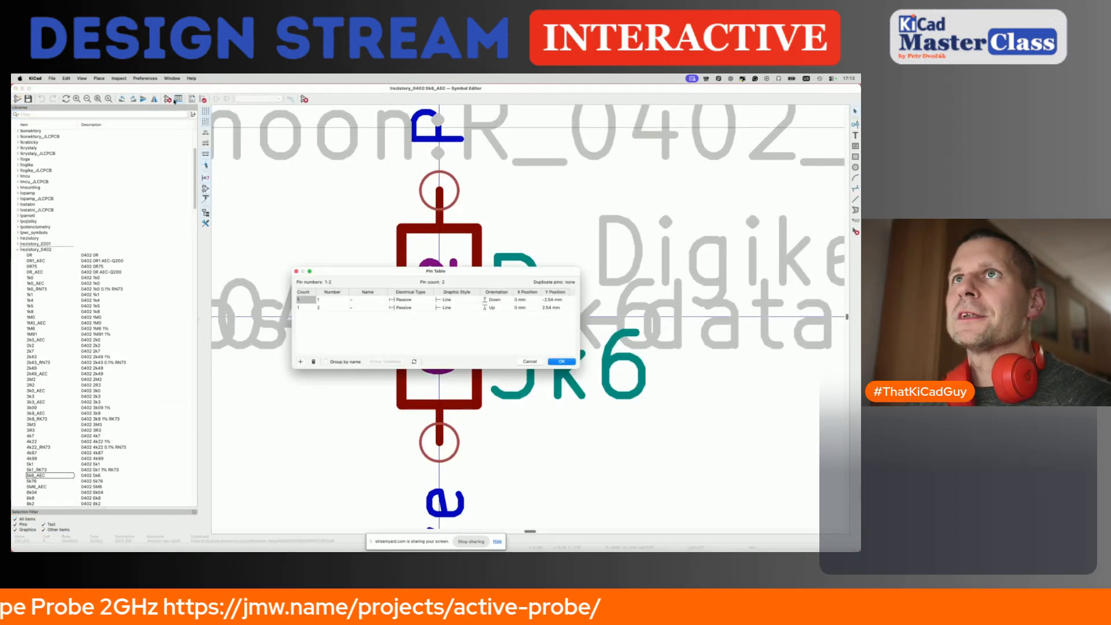
click(296, 271)
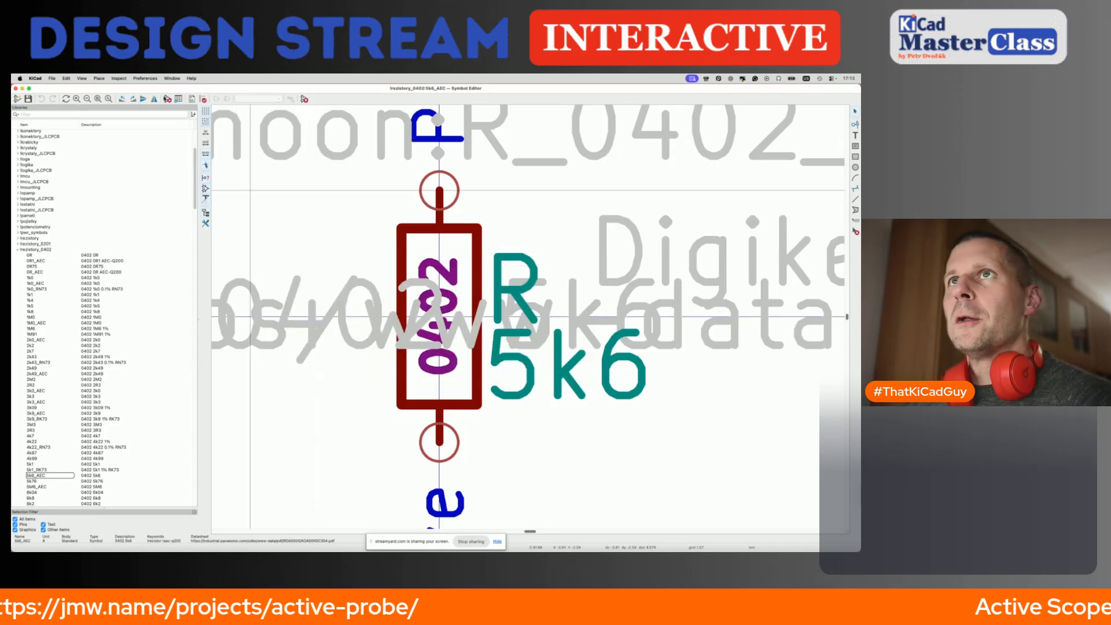
click(168, 100)
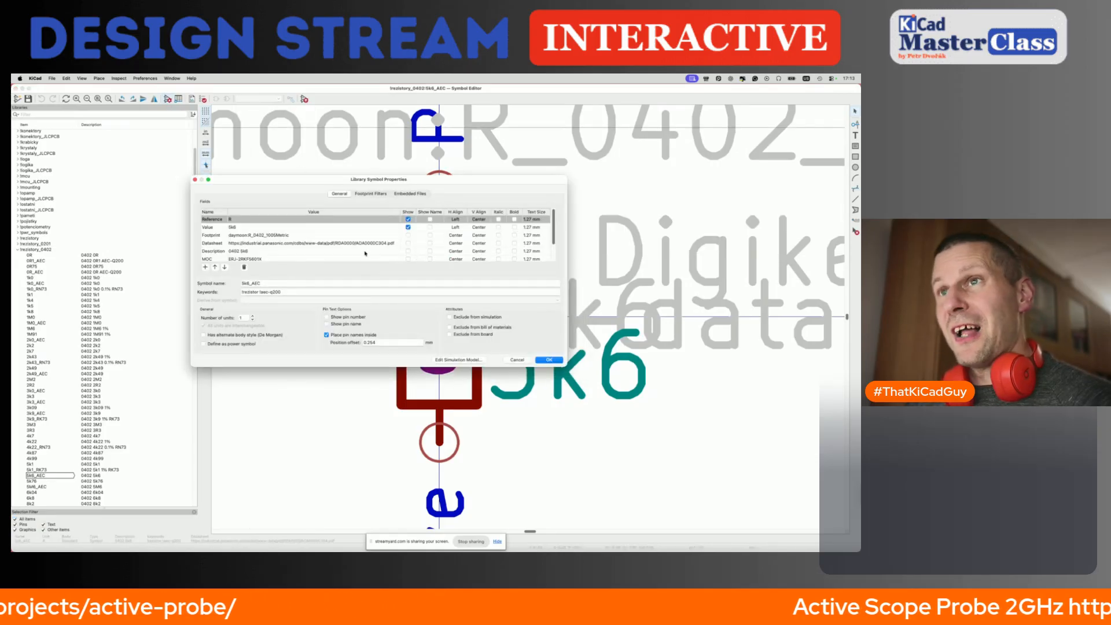
scroll(341, 253, down, 3)
click(206, 267)
text(JLCPCB)
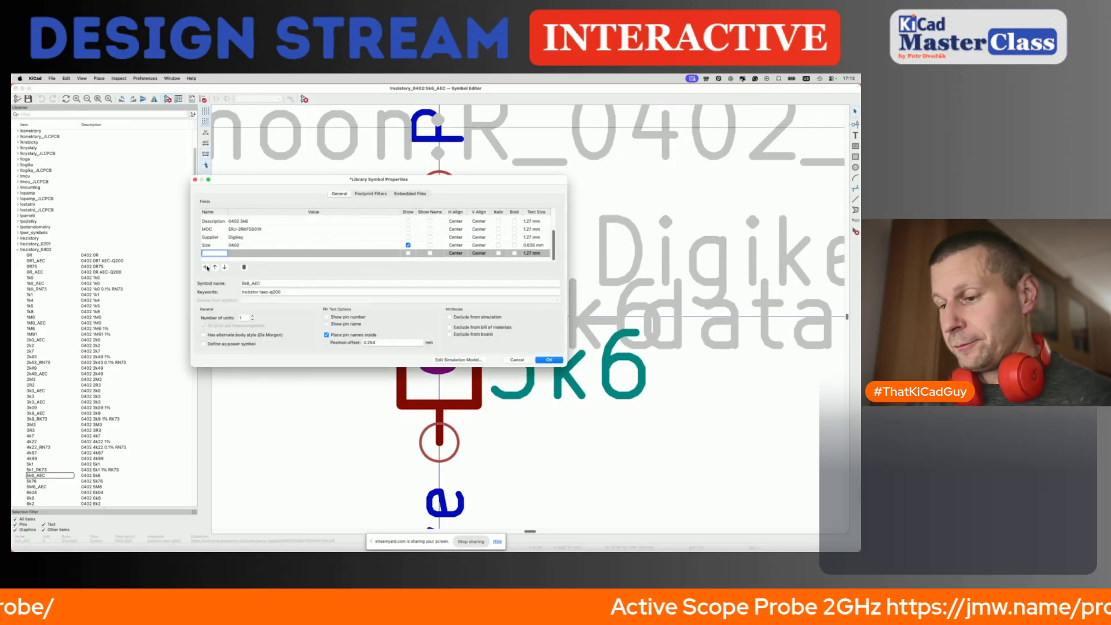
key(Tab)
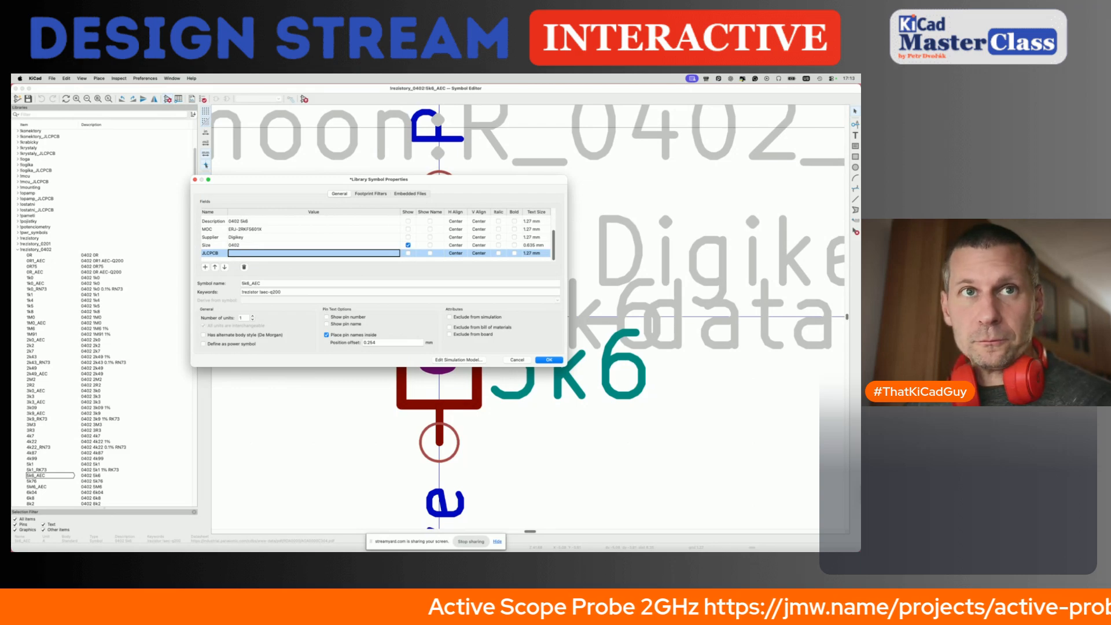
Switch to the JLCPCB parts library in the browser and search for "5.6kΩ 1% 0402".
key(super+Tab)
triple_click(182, 137)
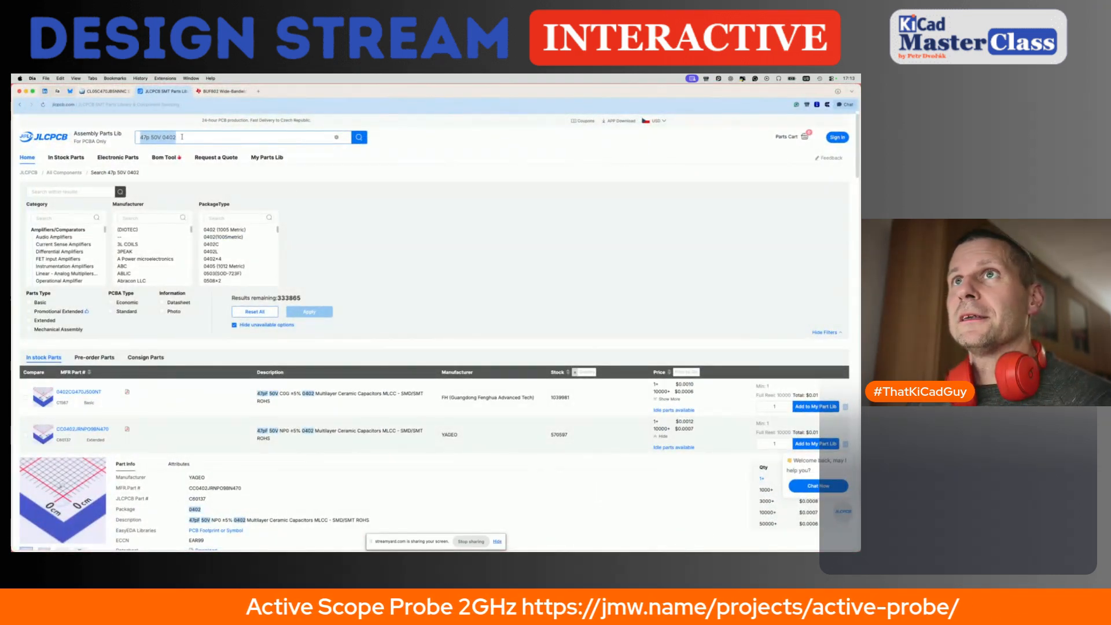
text(5k6 0402)
key(Return)
key(BackSpace)
key(BackSpace)
text(.6Ω)
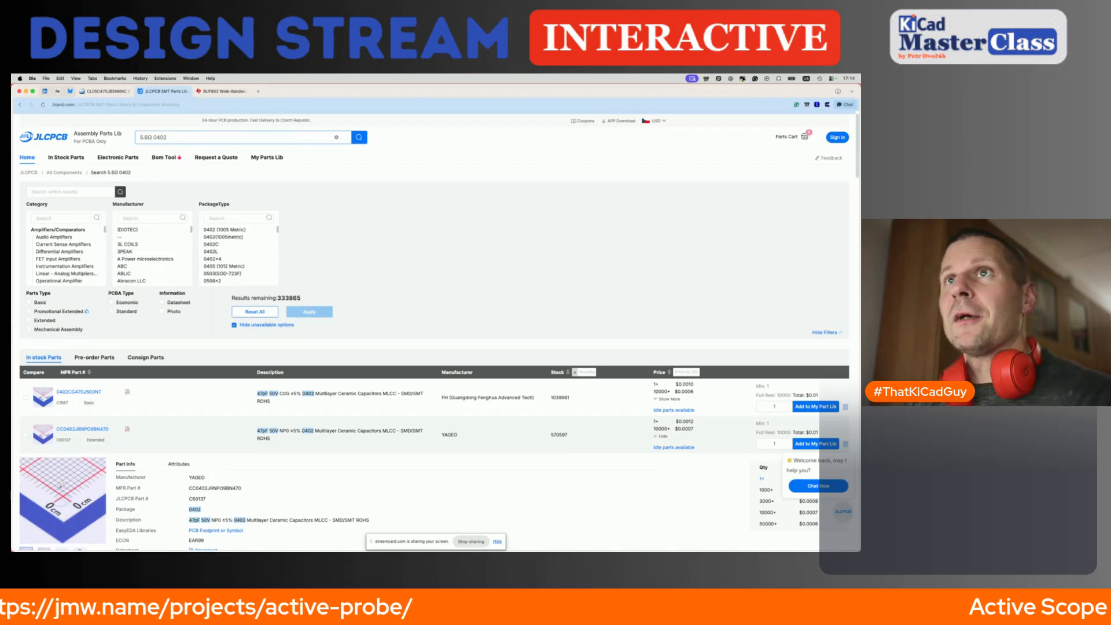
text(k)
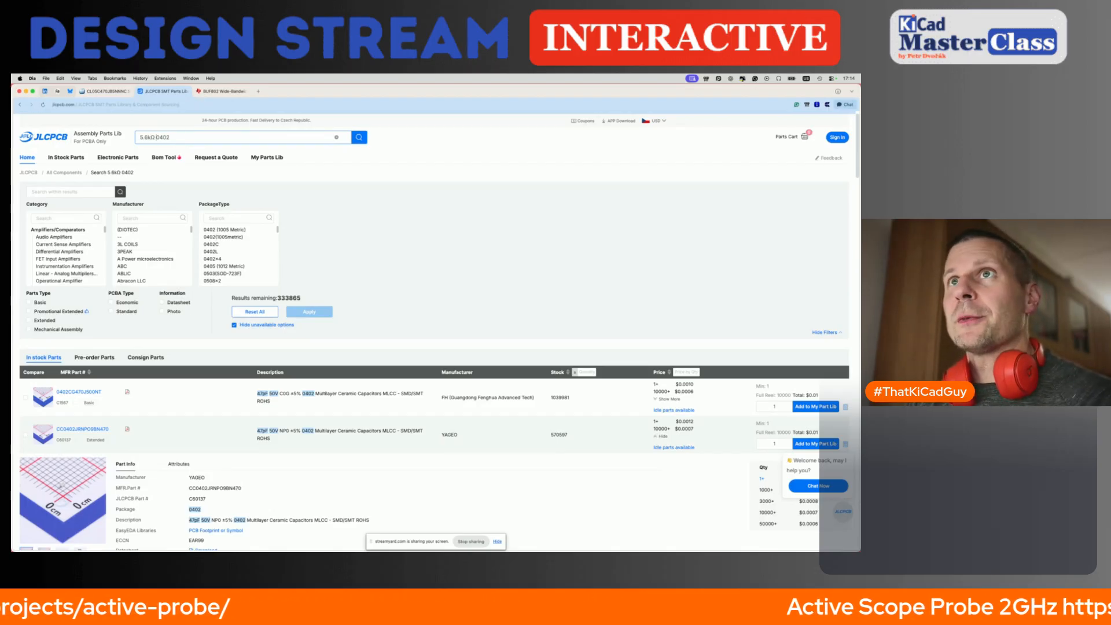
text(1%)
key(Return)
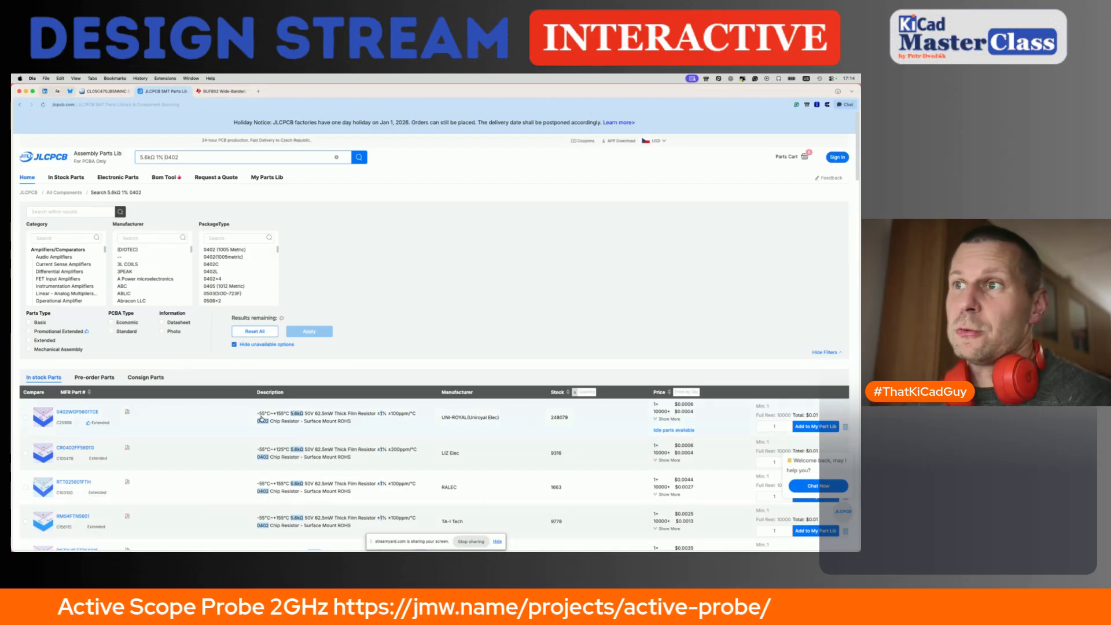
Copy the UNI-ROYAL resistor's JLCPCB part number C25908 into the 5k6_AEC symbol's JLCPCB field in KiCad.
drag(56, 423, 69, 425)
key(super+c)
key(super+Tab)
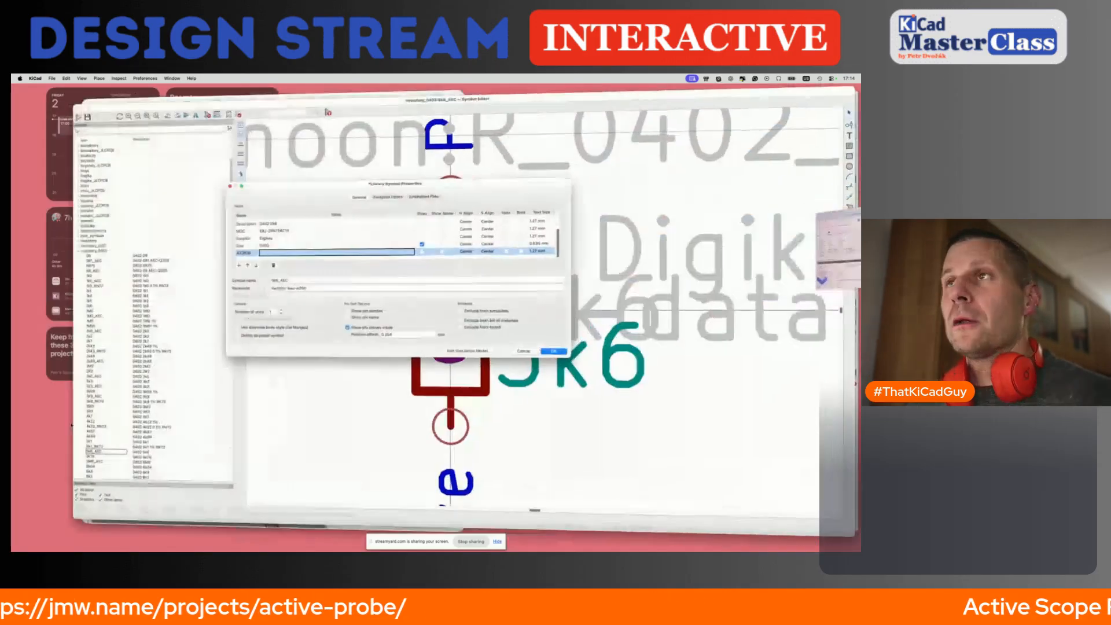
key(super+v)
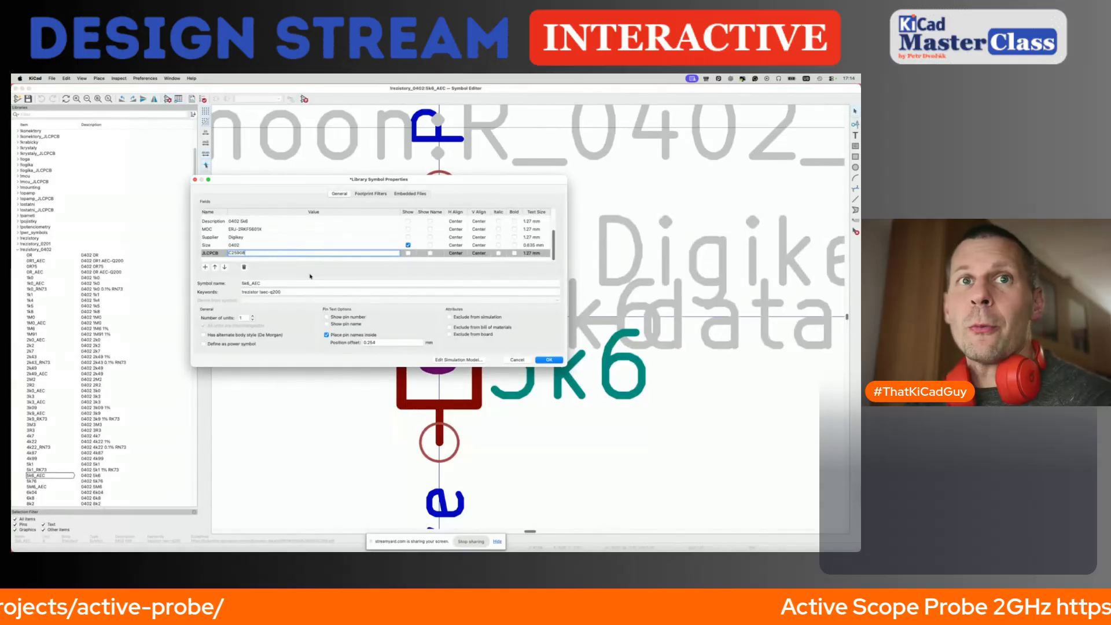
scroll(311, 246, up, 3)
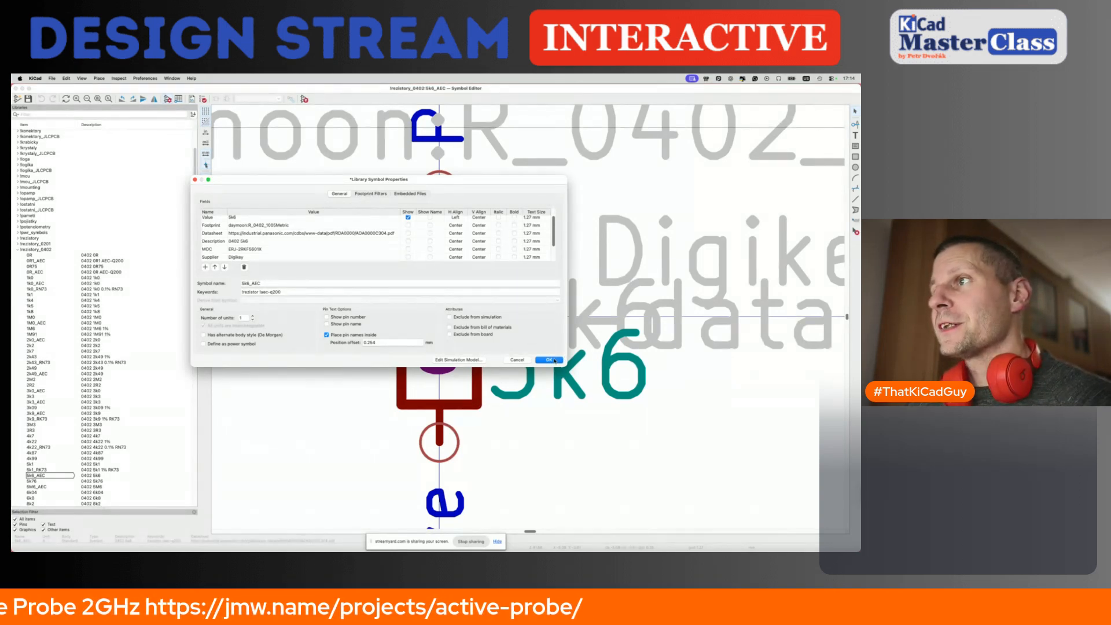
Apply the 5k6_AEC symbol's property changes, place the updated resistor beside the OPA140's output and check its JLCPCB field.
click(549, 360)
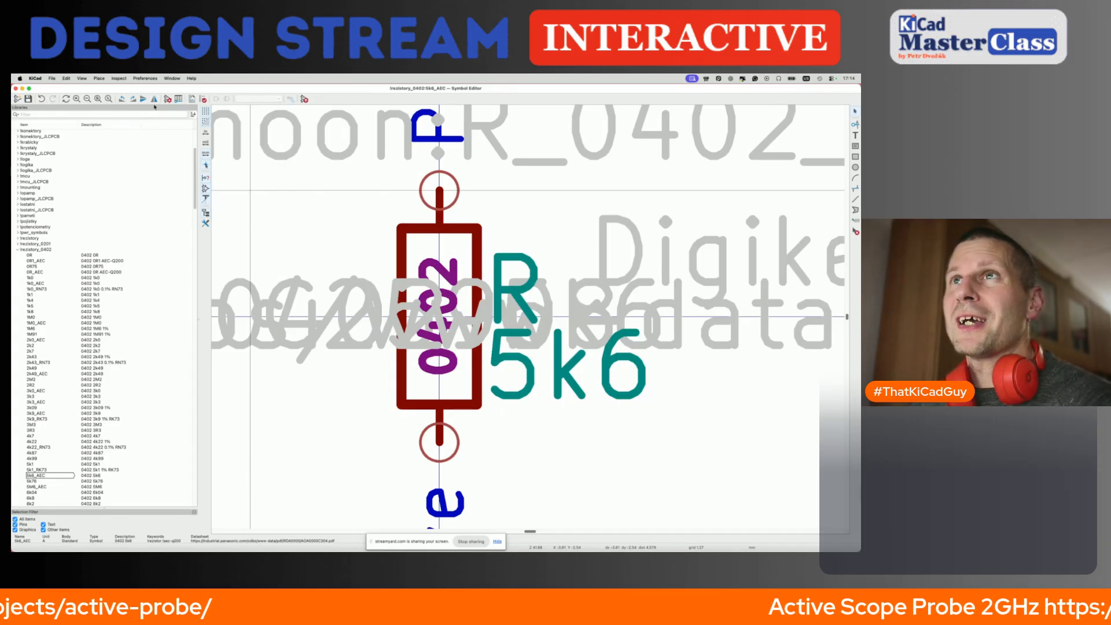
click(302, 100)
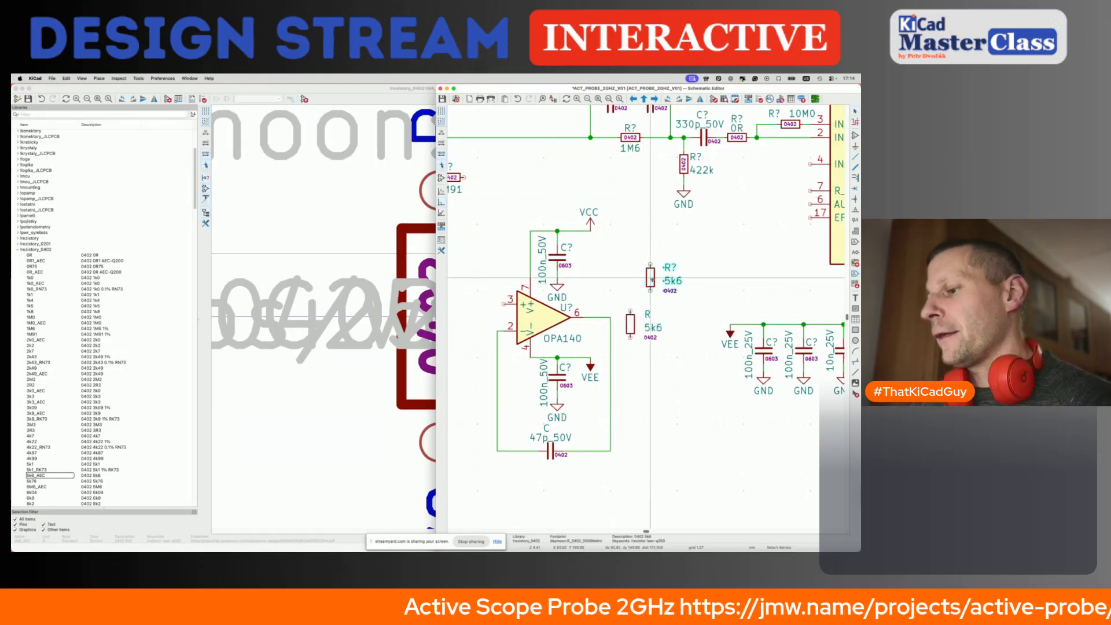
double_click(631, 318)
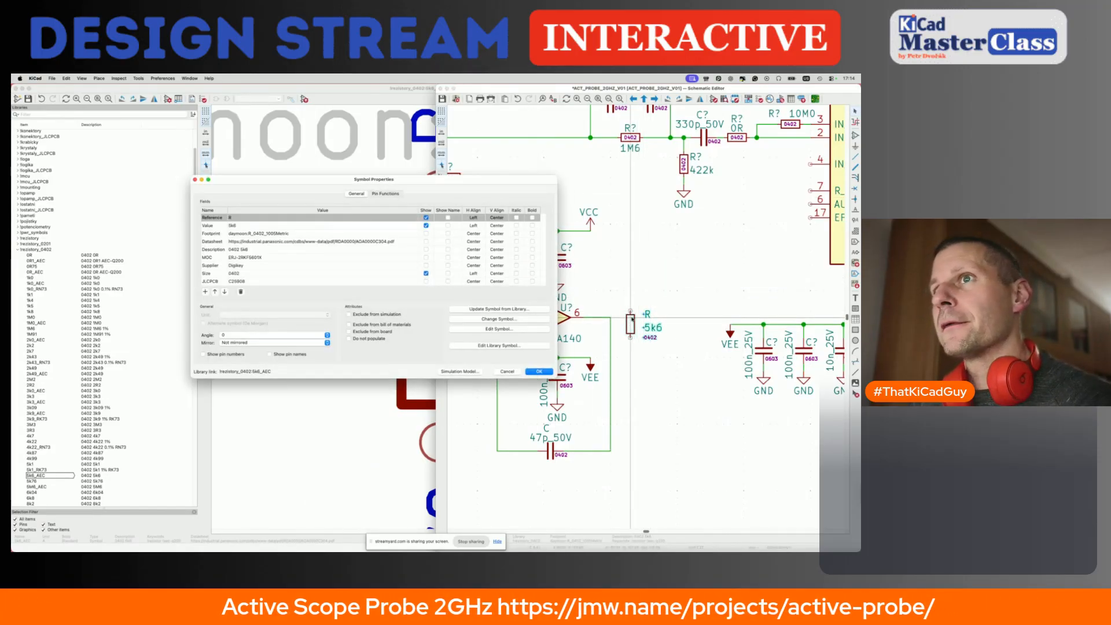
key(Return)
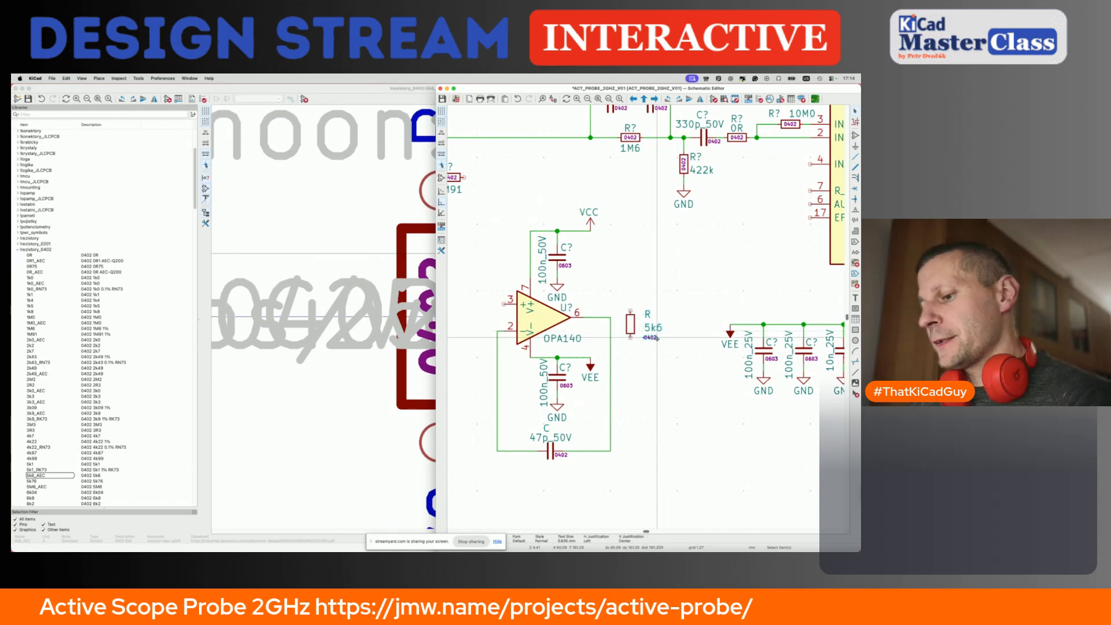
Rotate the 5k6 resistor's 0402 size text and move it onto the resistor's body.
key(m)
key(r)
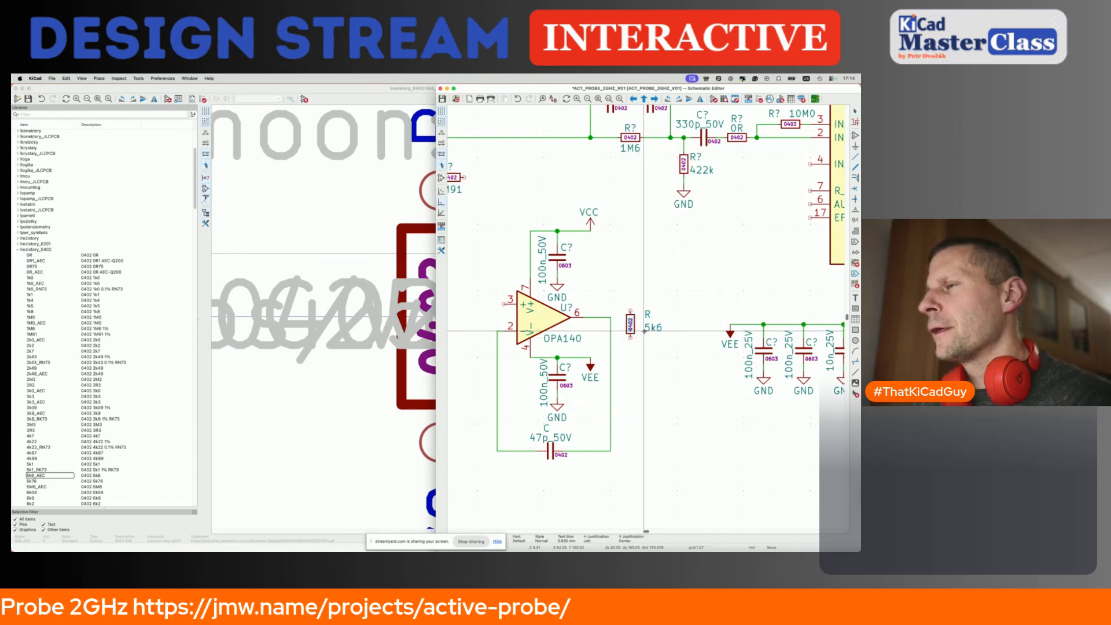
click(637, 331)
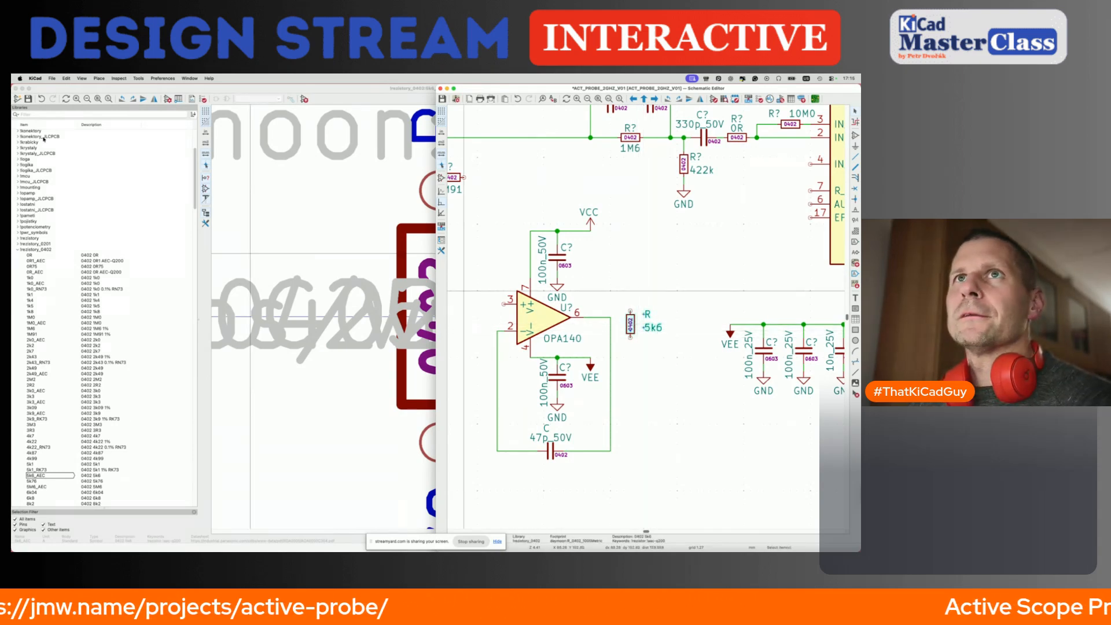
Consult the op-amp output section of the reference schematic PDF and move the 5k6 resistor directly above the OPA140's output node.
click(14, 88)
click(271, 461)
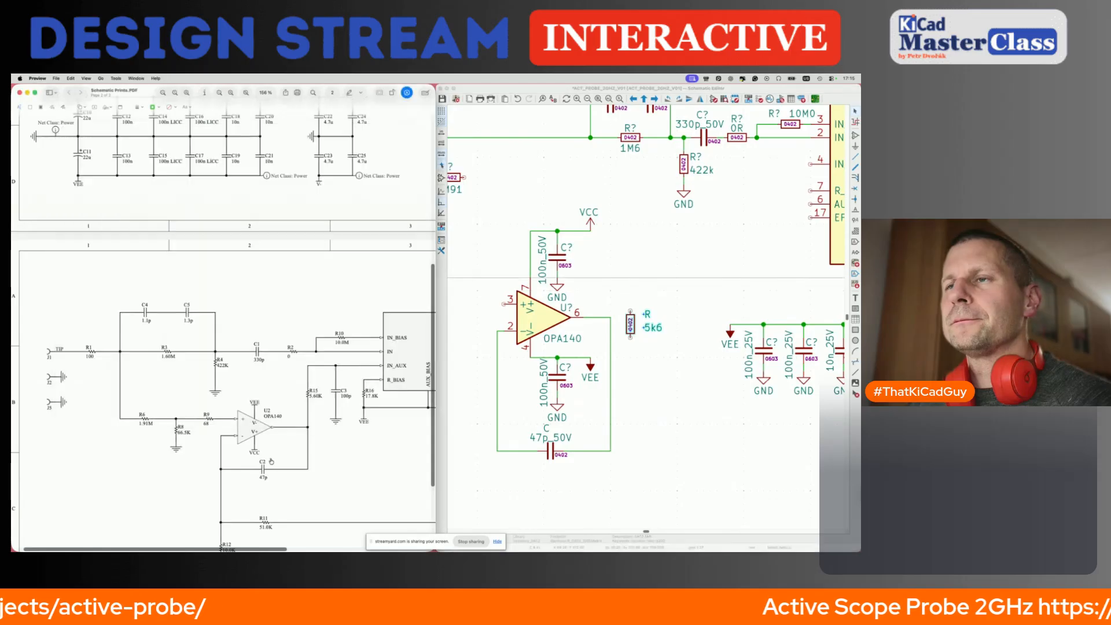
scroll(325, 387, right, 3)
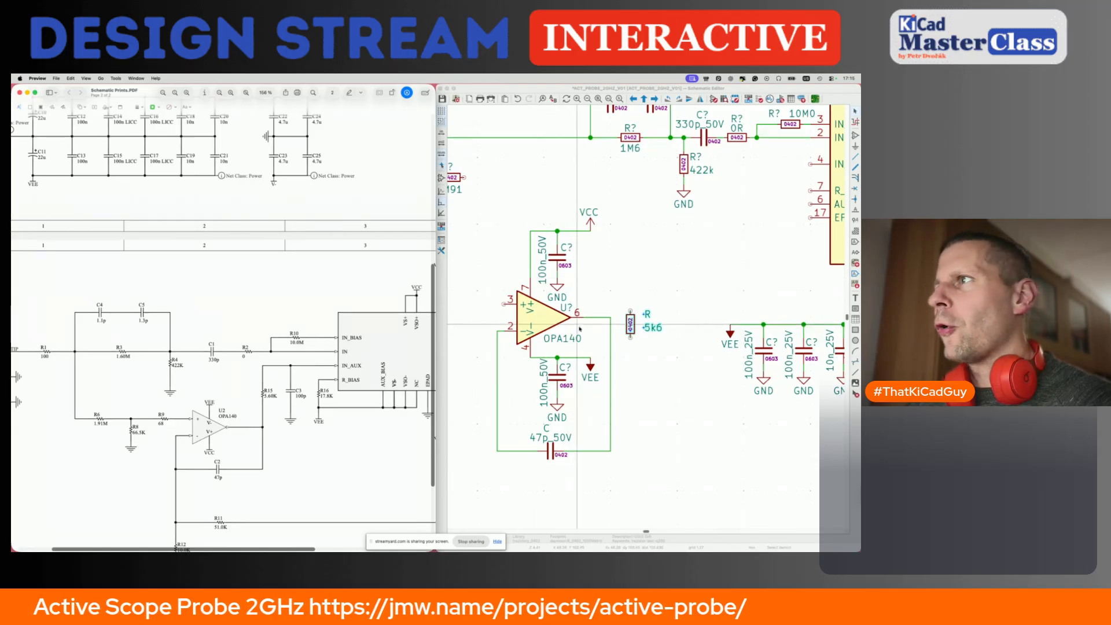
click(630, 324)
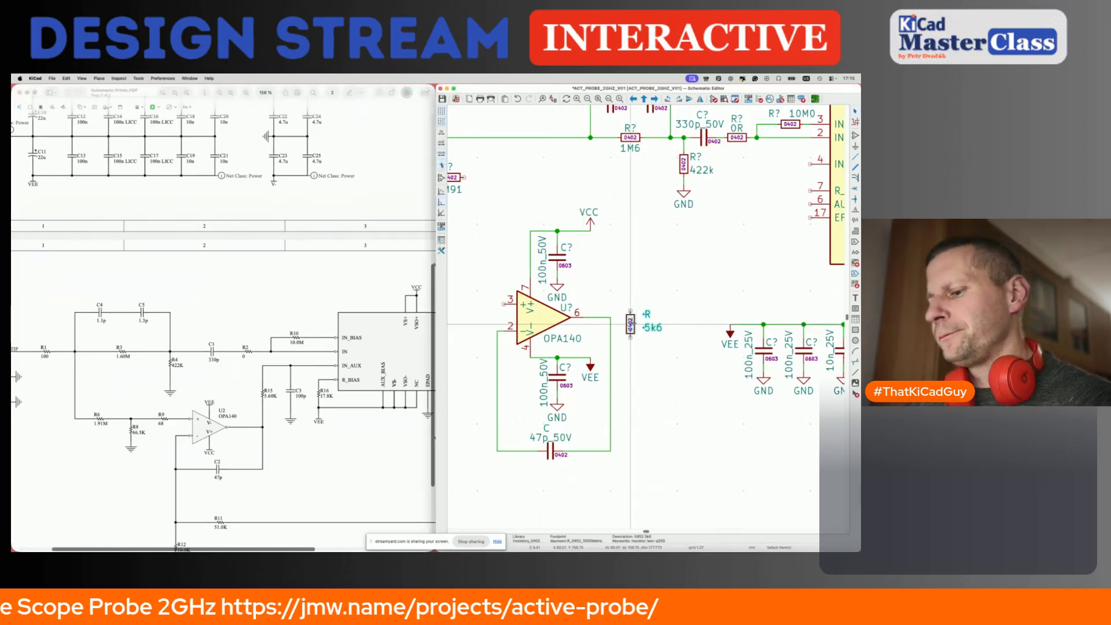
click(610, 284)
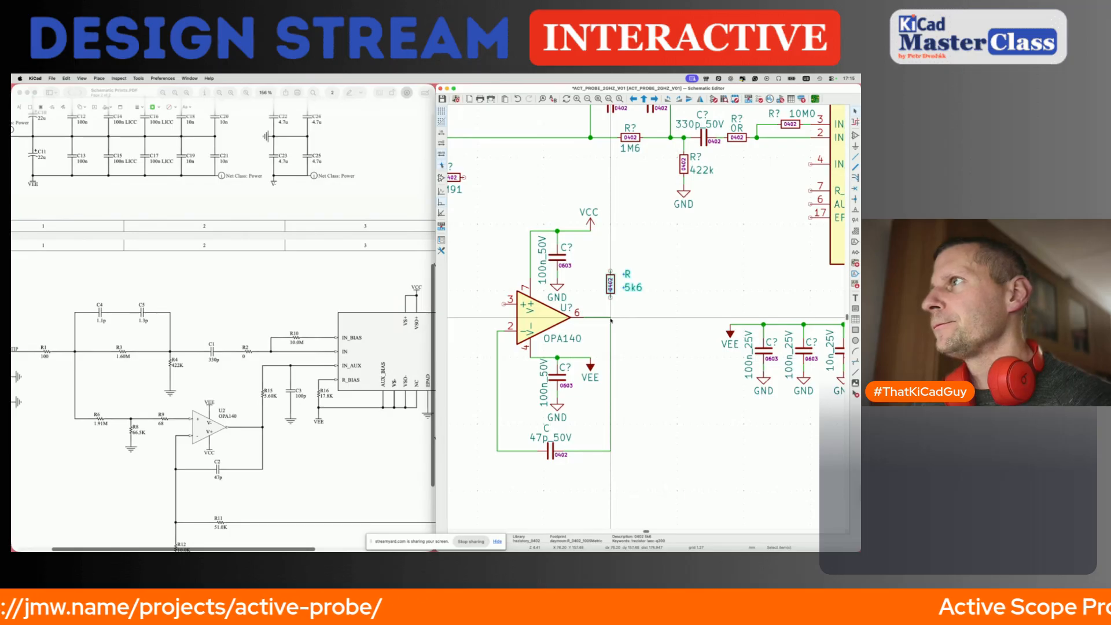
Wire the 5k6 resistor's upper end to the IN_AUX pin 4 of the large IC.
click(610, 270)
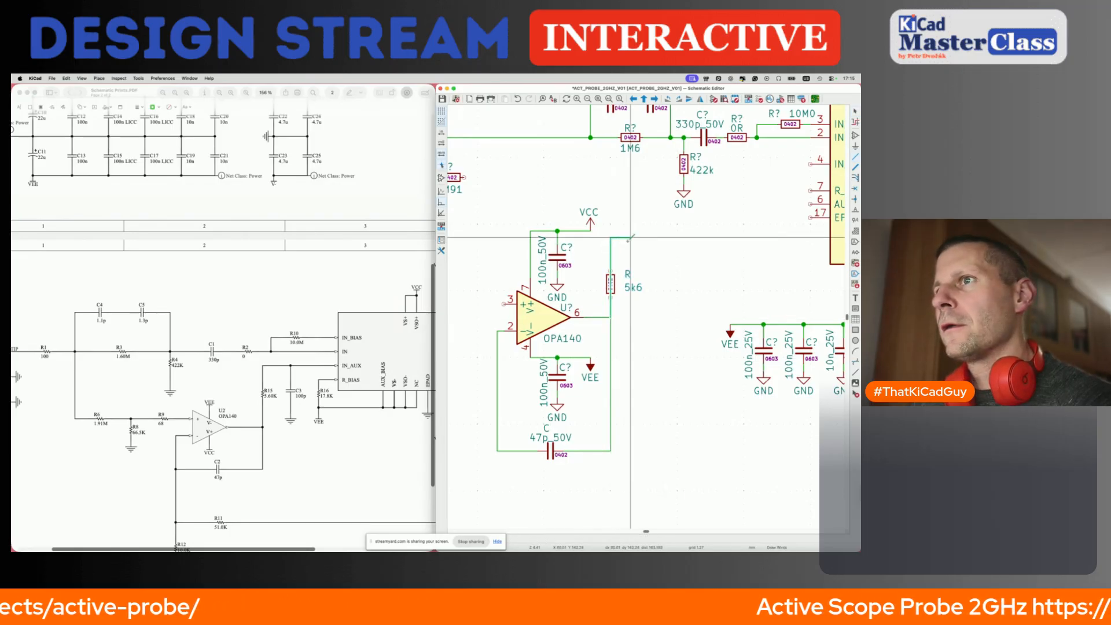
click(714, 237)
scroll(716, 233, up, 2)
scroll(716, 233, right, 2)
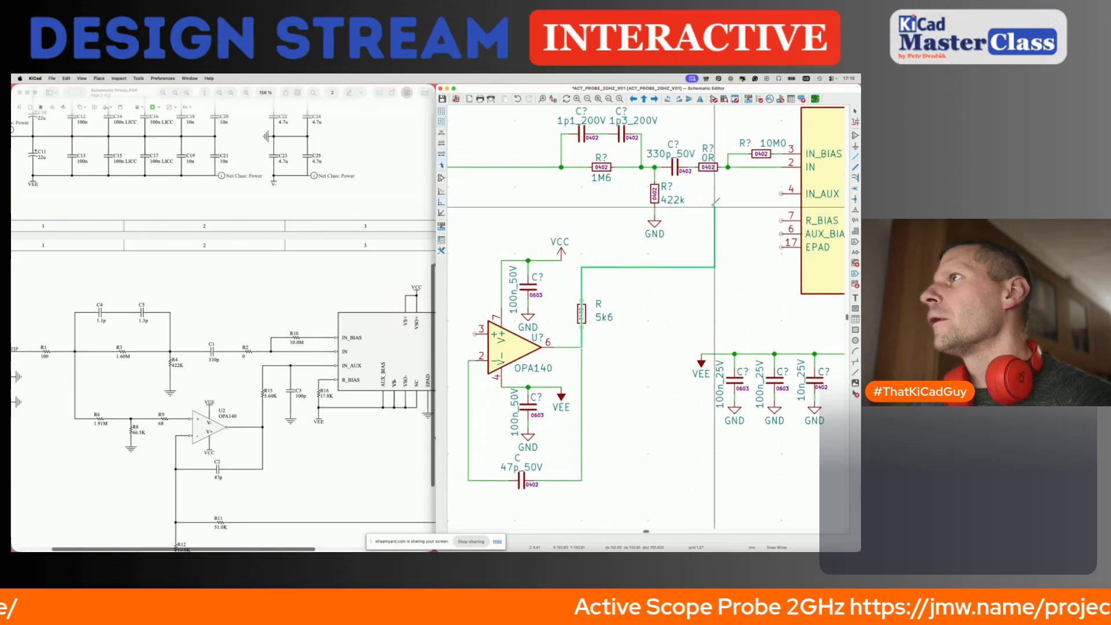
click(781, 194)
key(Escape)
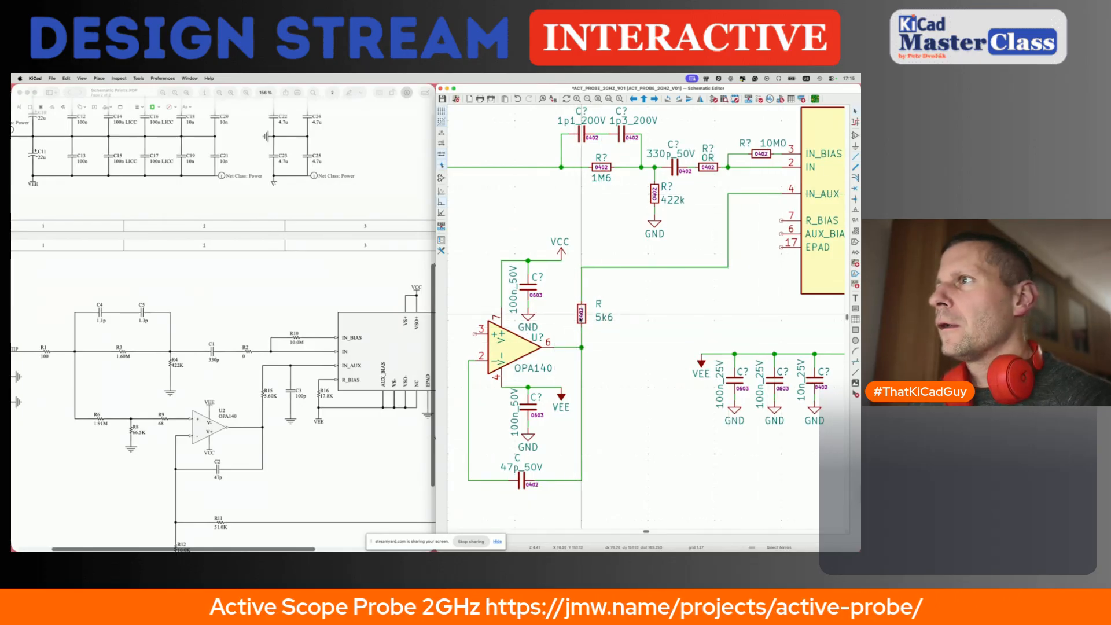
Shift the wired 5k6 resistor slightly upward and move its reference and value texts closer to the body.
key(g)
click(588, 307)
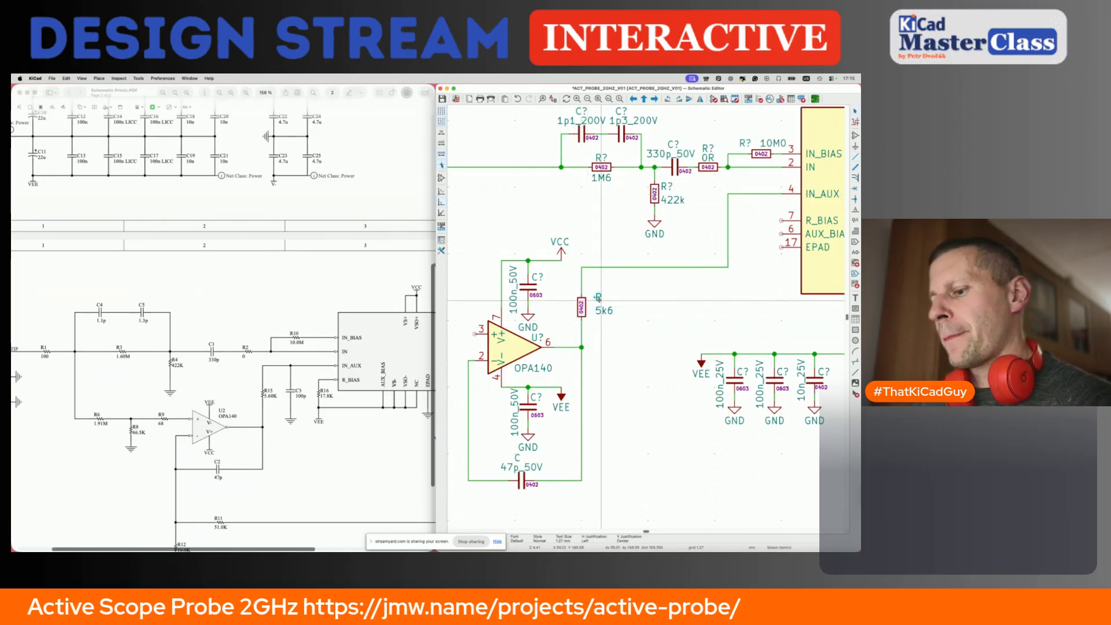
key(m)
click(594, 307)
key(m)
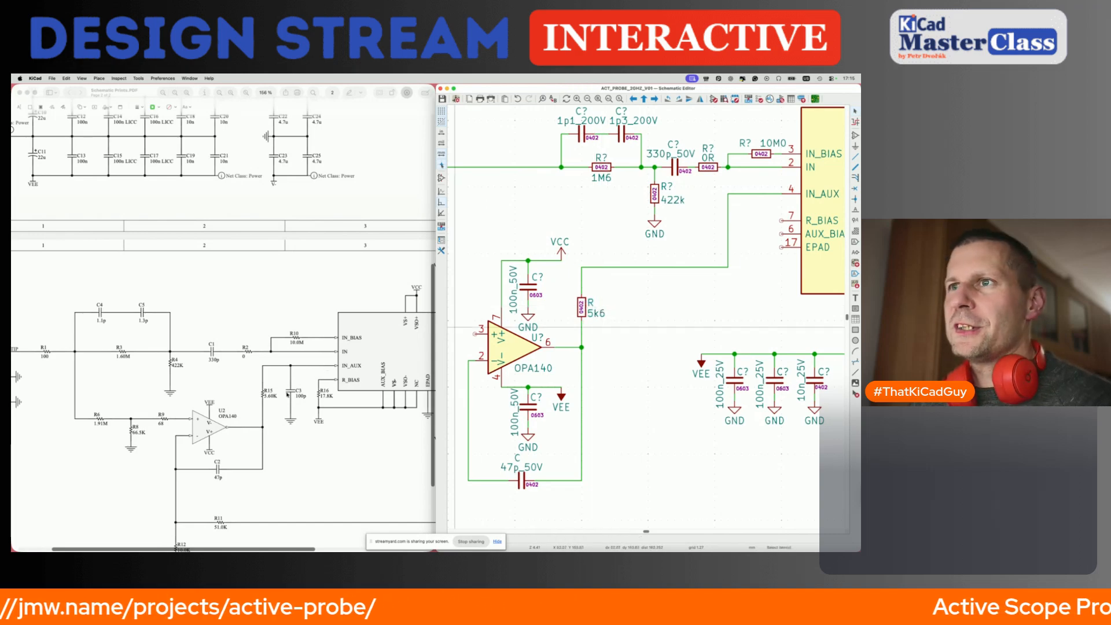
Check capacitor C3 in the reference schematic PDF and look up its 100p entry in the bill of materials spreadsheet.
click(301, 393)
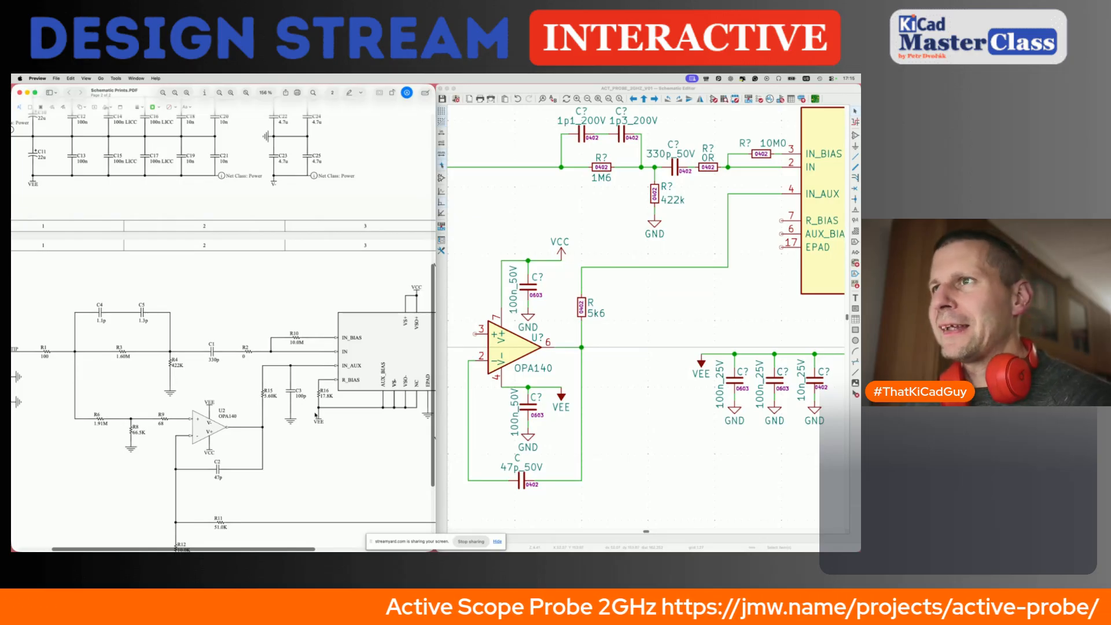
key(super+Tab)
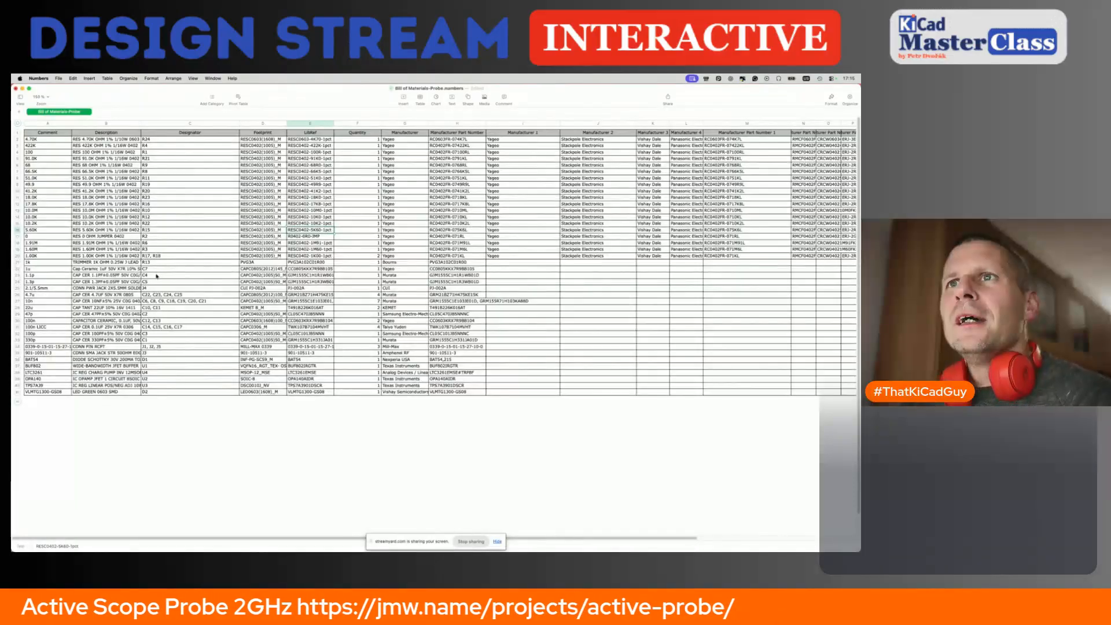
click(163, 334)
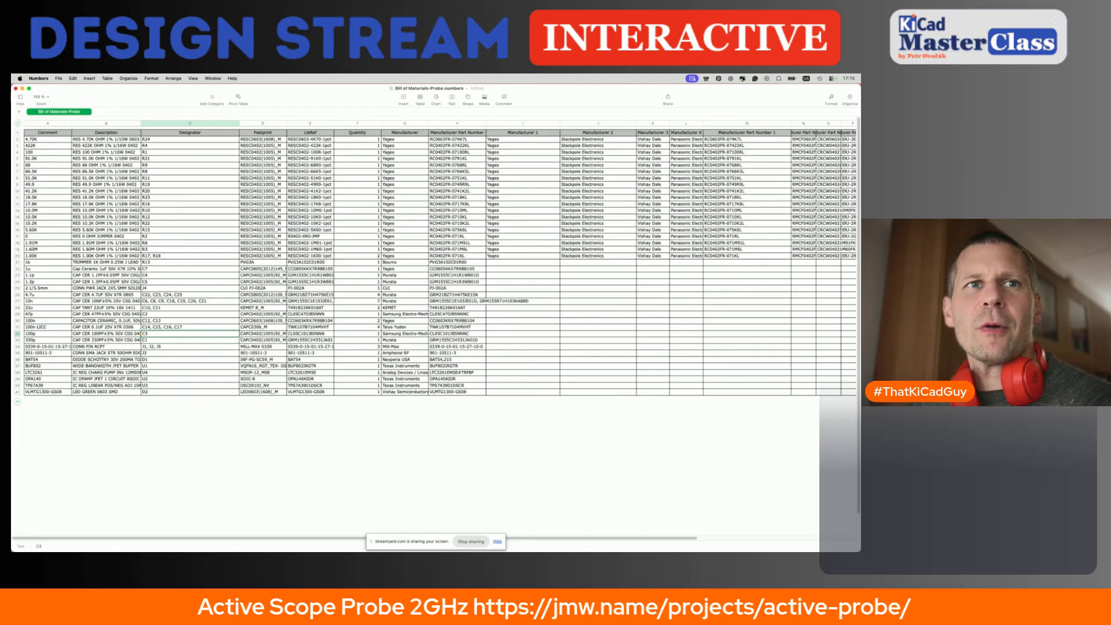
Return to KiCad and open the 0402 100p_50V NP0 capacitor in the Symbol Editor by searching for "100p".
key(super+Tab)
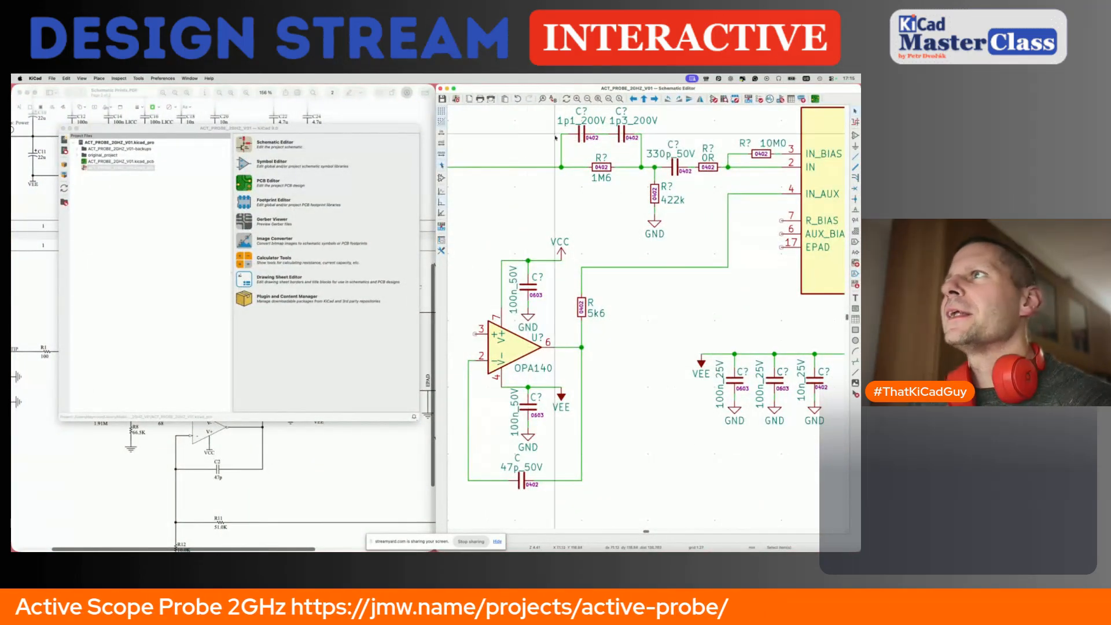
click(713, 99)
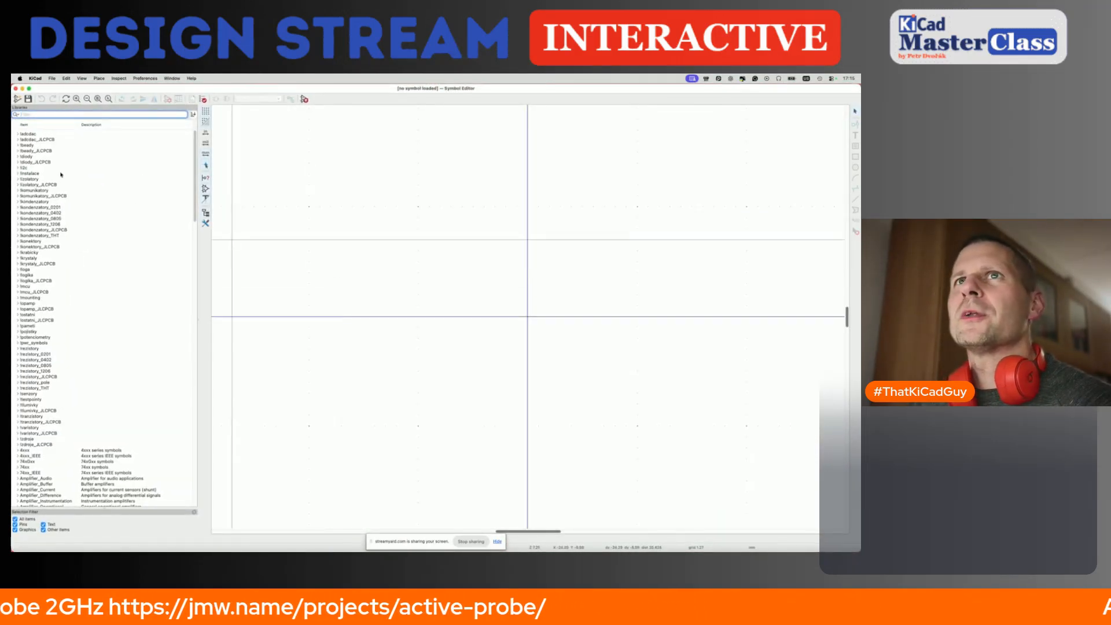
text(100p)
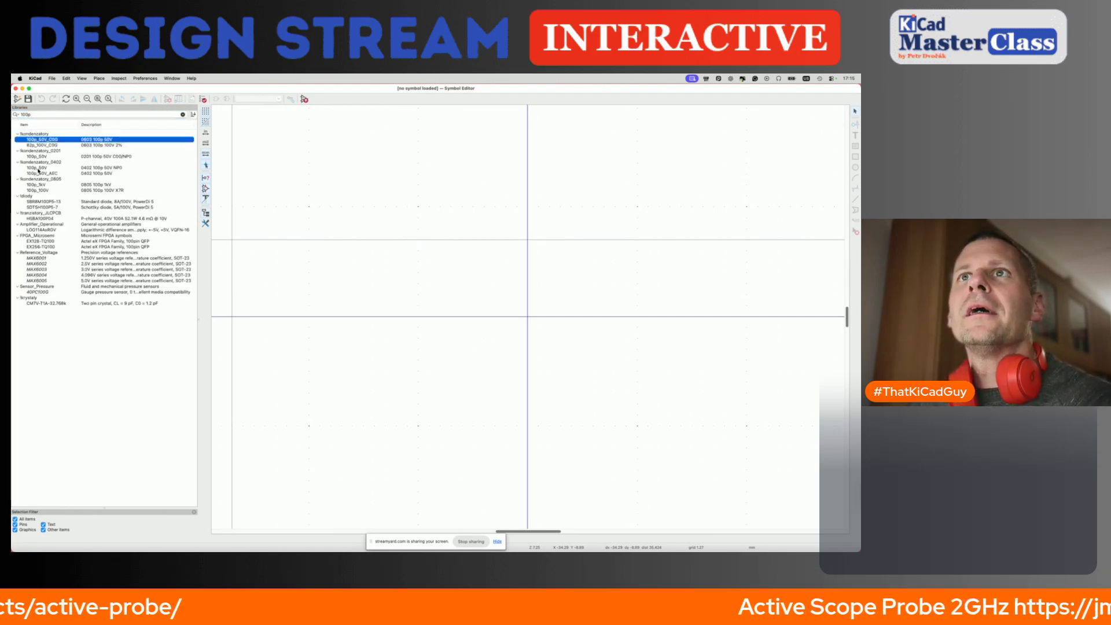
click(38, 167)
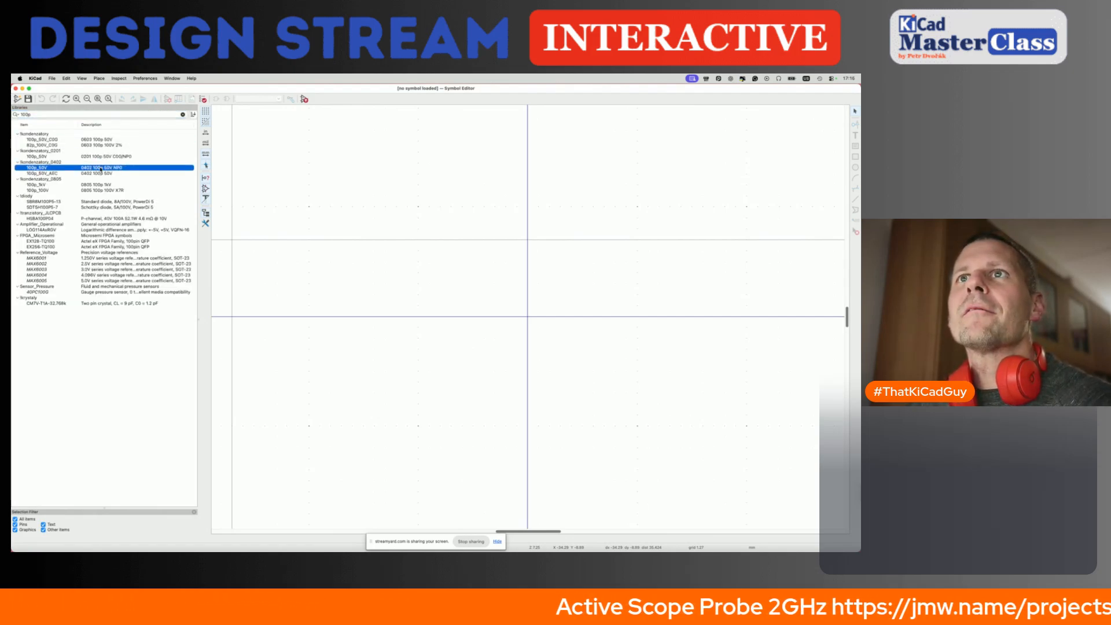
double_click(101, 168)
Open the 100p_50V capacitor's library symbol properties and add a field named JLCPCB.
click(168, 100)
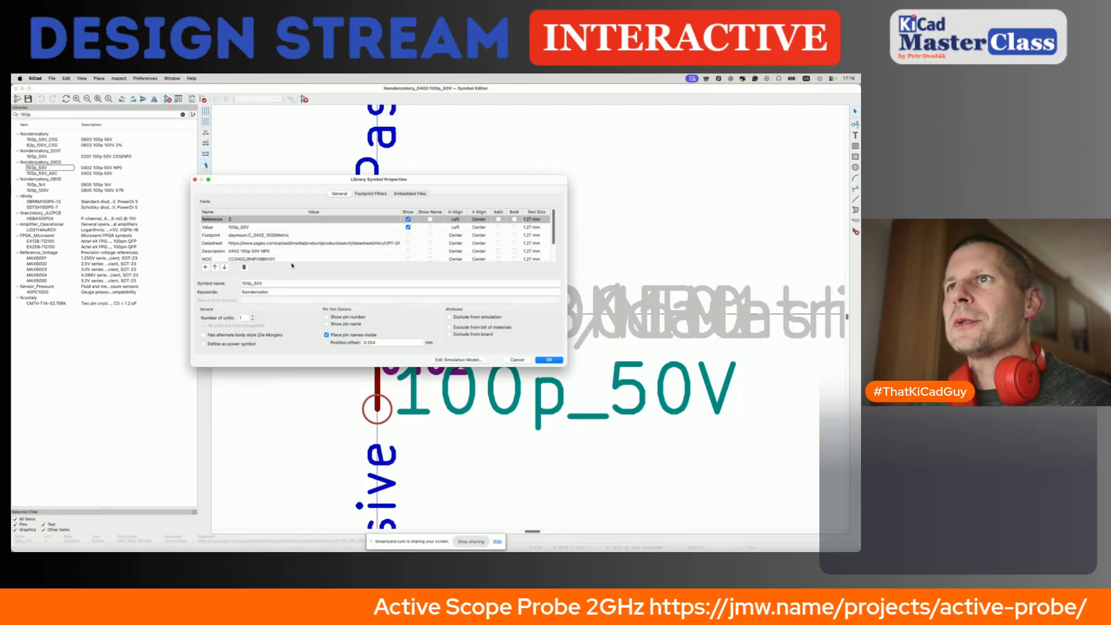
scroll(294, 253, down, 2)
click(206, 267)
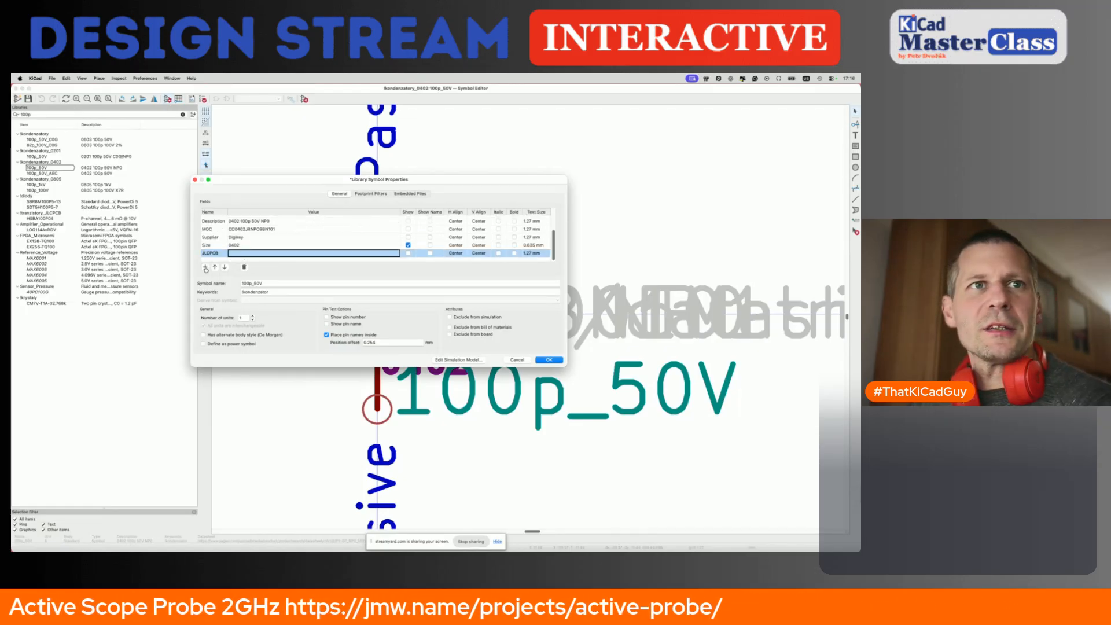
Switch to the JLCPCB parts library in the browser and search for "100pF 0402".
key(super+Tab)
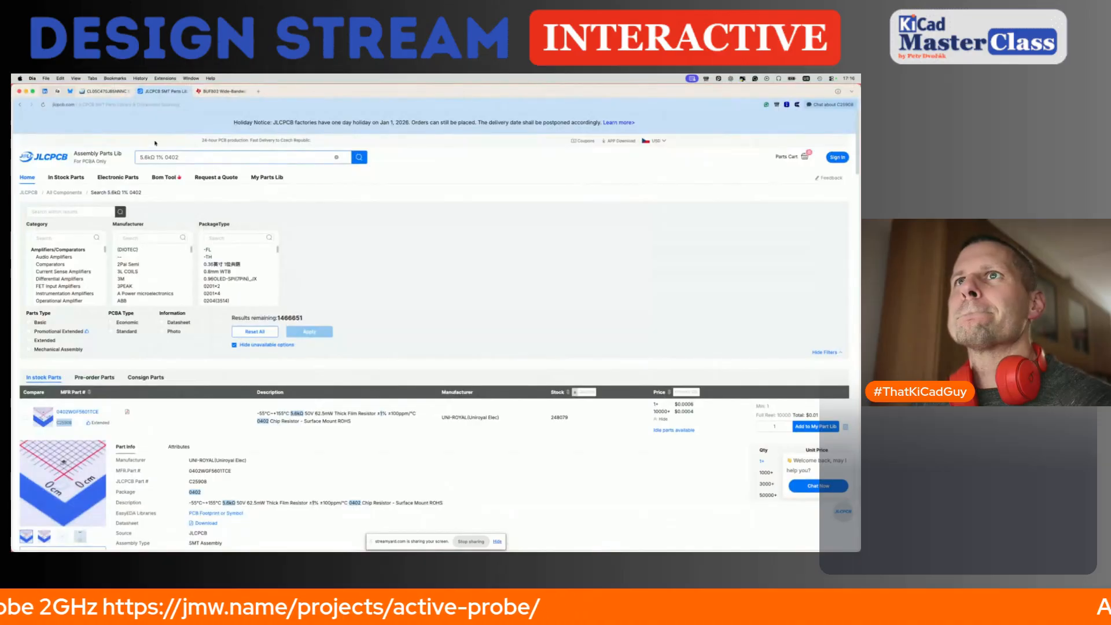
click(154, 155)
key(BackSpace)
key(BackSpace)
key(BackSpace)
key(BackSpace)
key(BackSpace)
key(BackSpace)
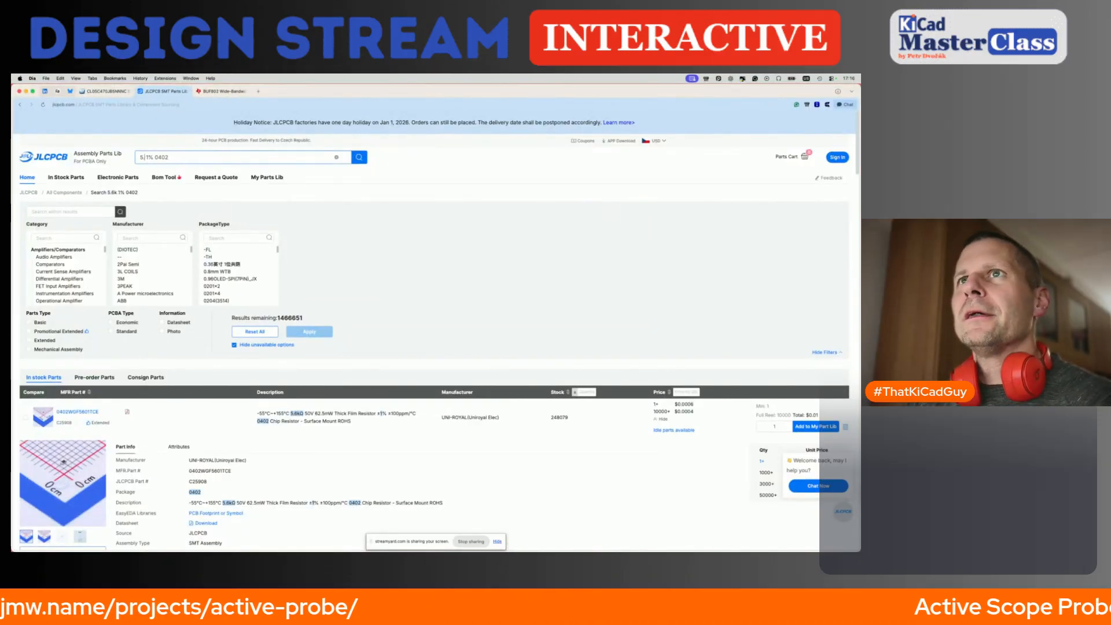
text(100pF)
key(Return)
key(BackSpace)
key(BackSpace)
key(BackSpace)
key(Return)
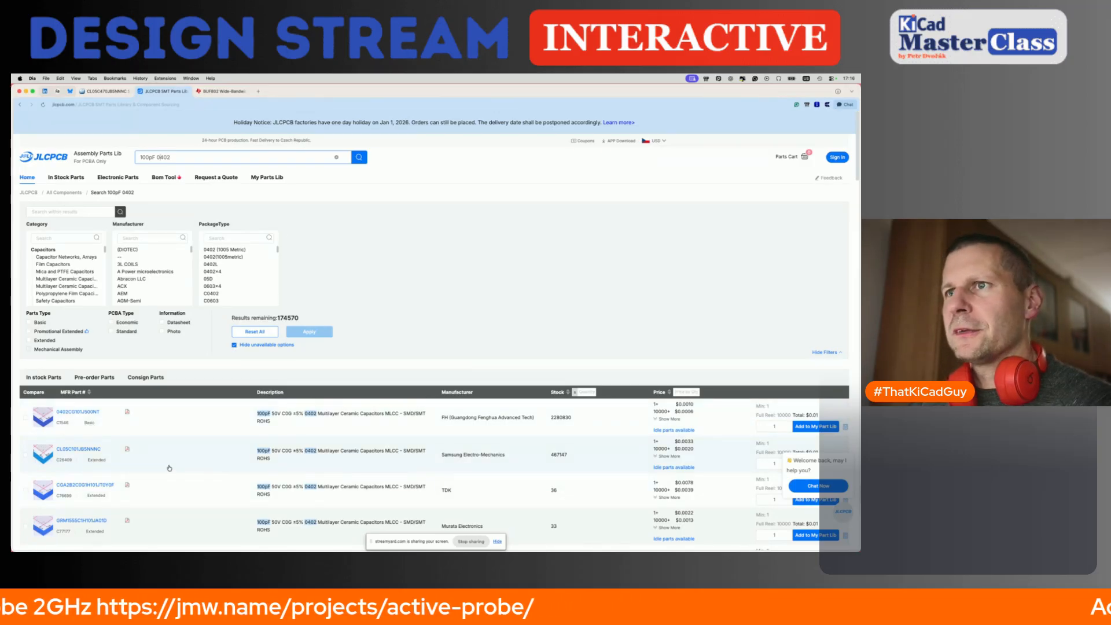
Copy the JLCPCB part number of Samsung's CL05C101JB5NNNC into the 100p_50V symbol's JLCPCB field in KiCad.
drag(56, 461, 70, 463)
key(super+c)
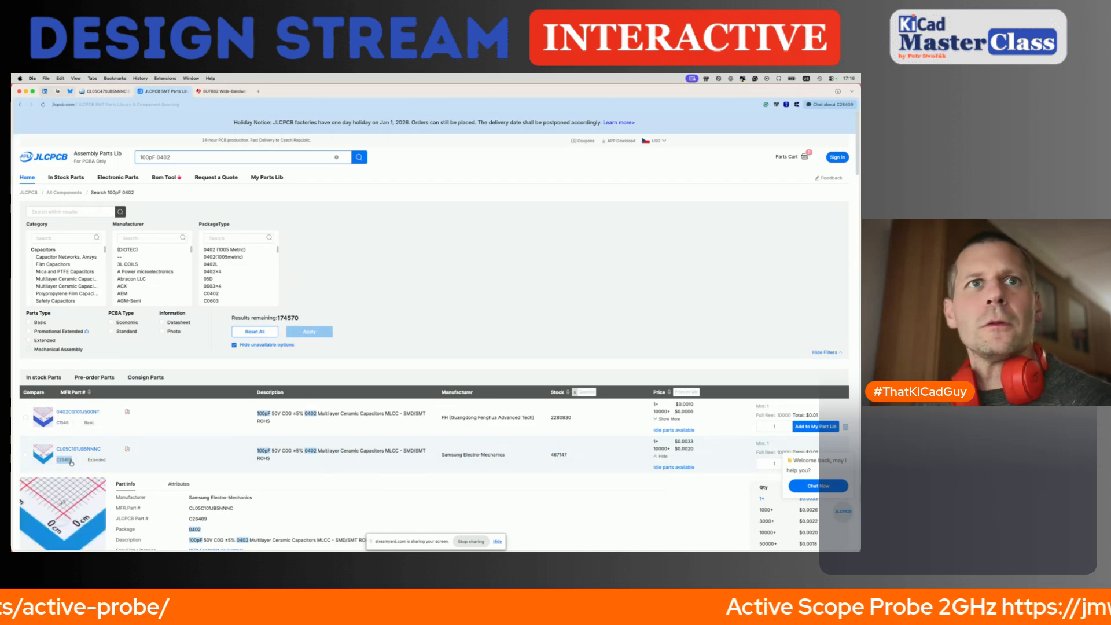
key(super+Tab)
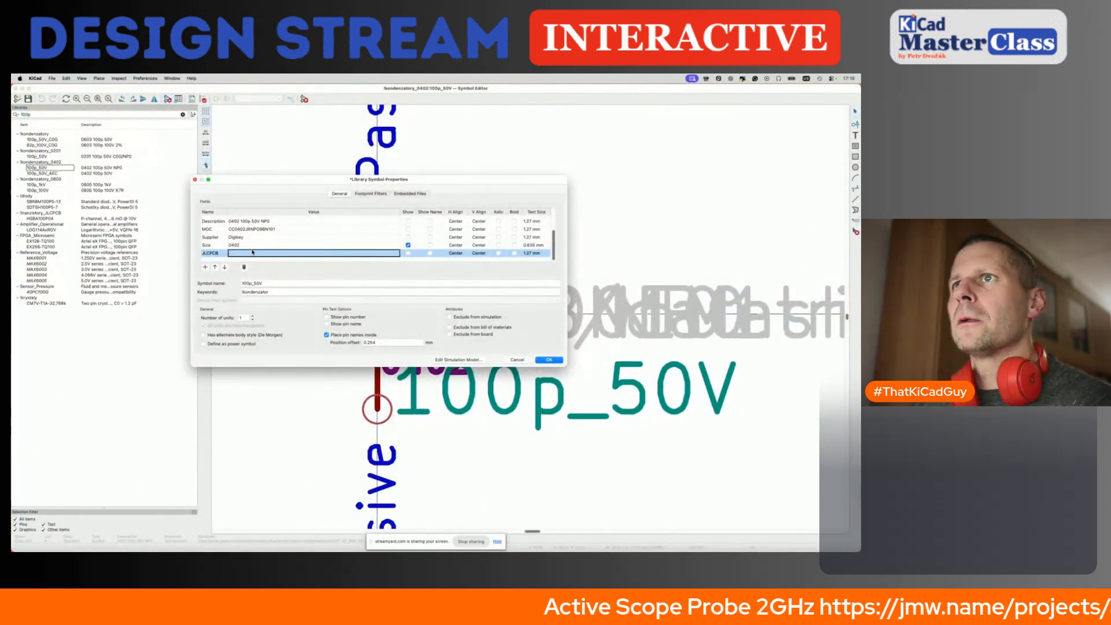
key(super+v)
click(542, 360)
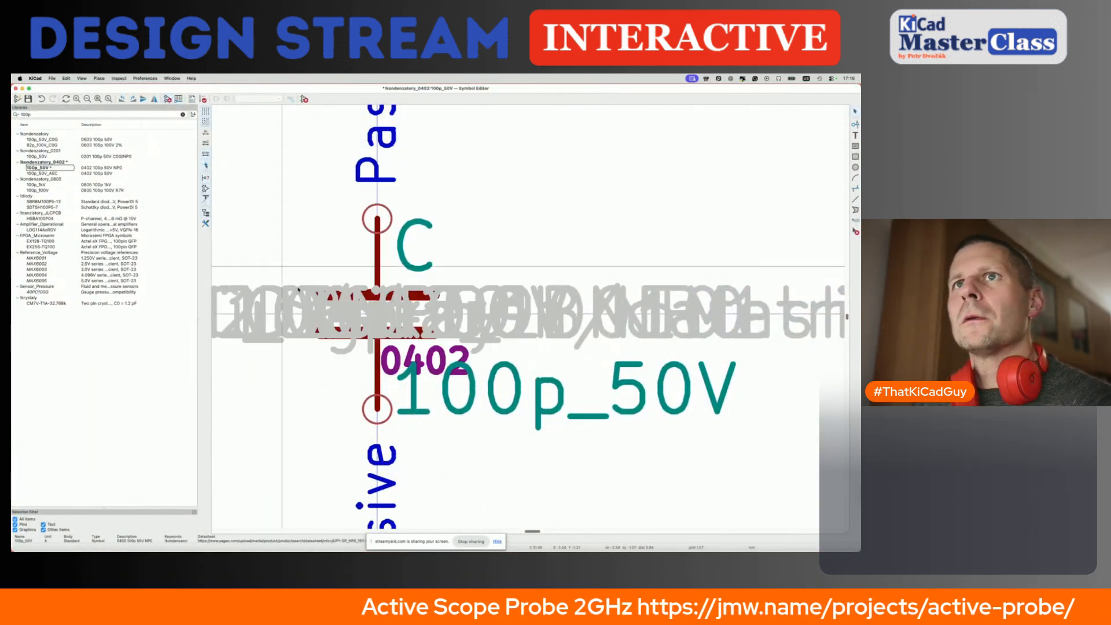
Add the 100p_50V capacitor to the schematic beside the 5k6 resistor and move its 0402 size text next to its lower lead.
click(303, 100)
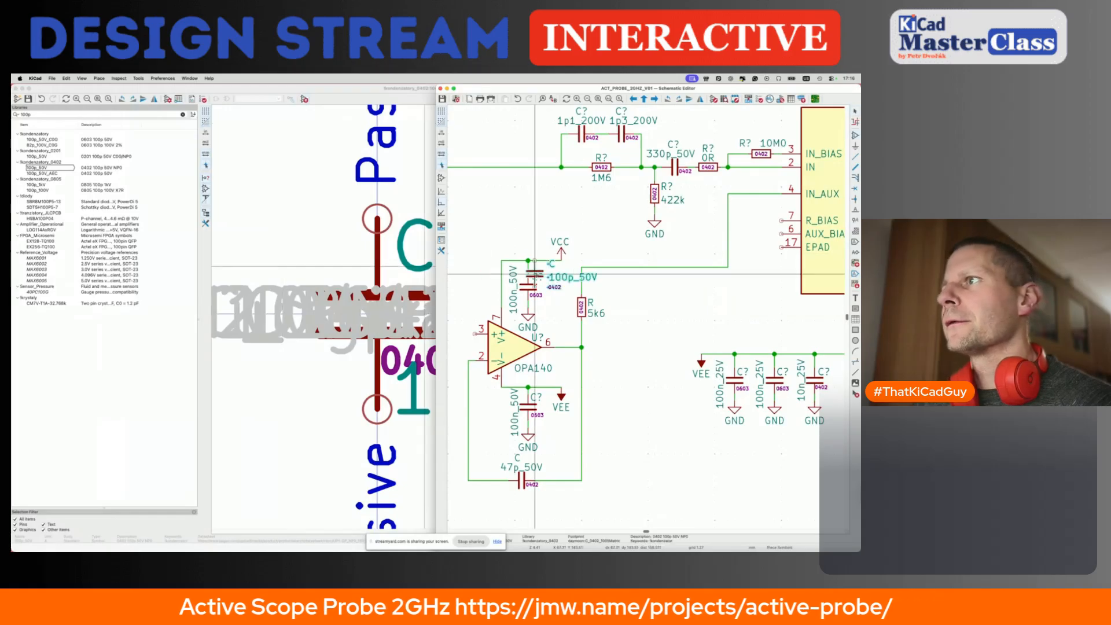
click(614, 308)
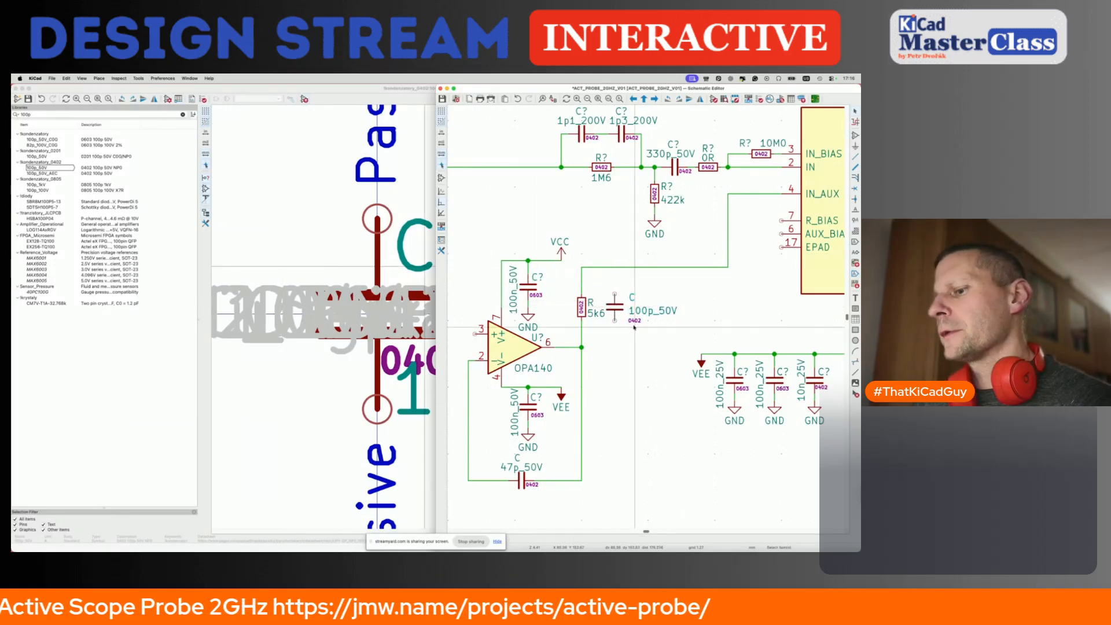
key(m)
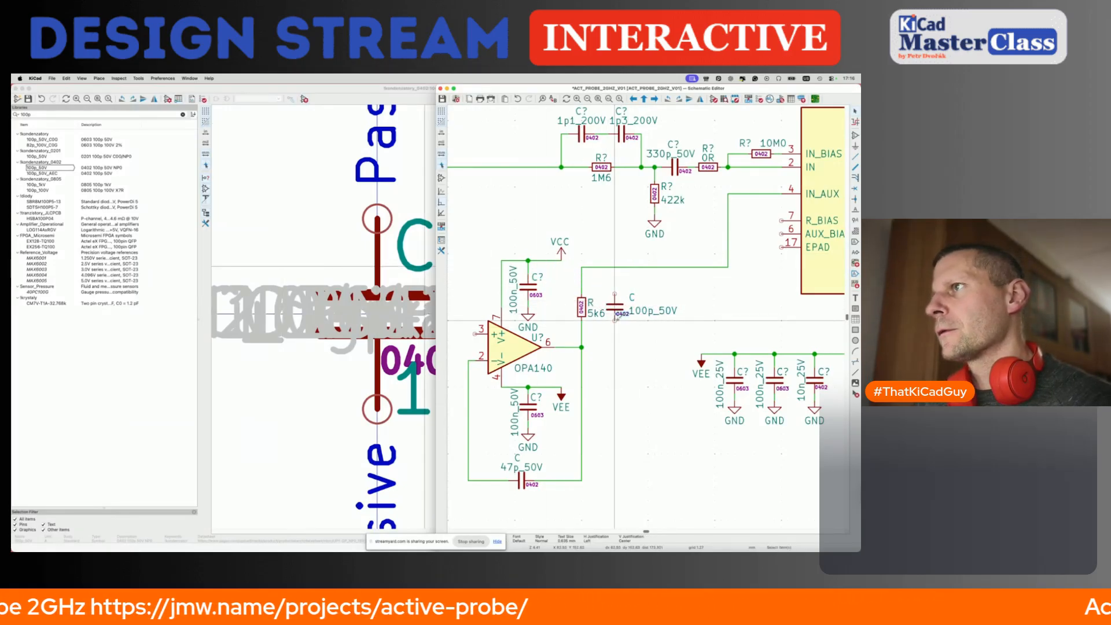
click(622, 314)
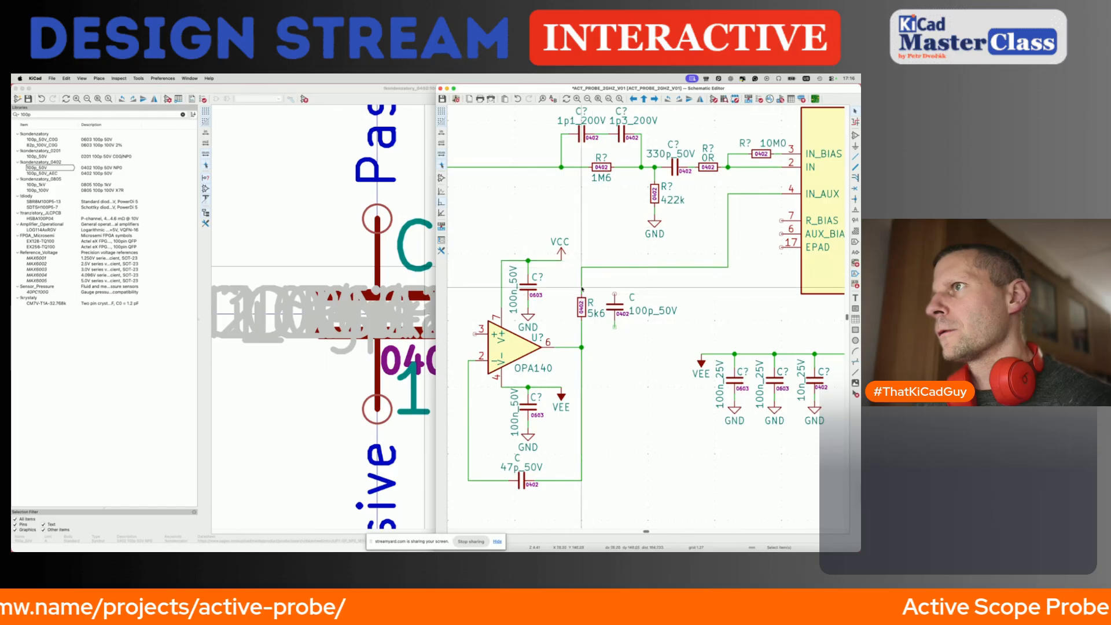
Place a copy of the GND symbol under the 100p_50V capacitor, wire its upper lead to the IN_AUX line and save the schematic.
key(ctrl+d)
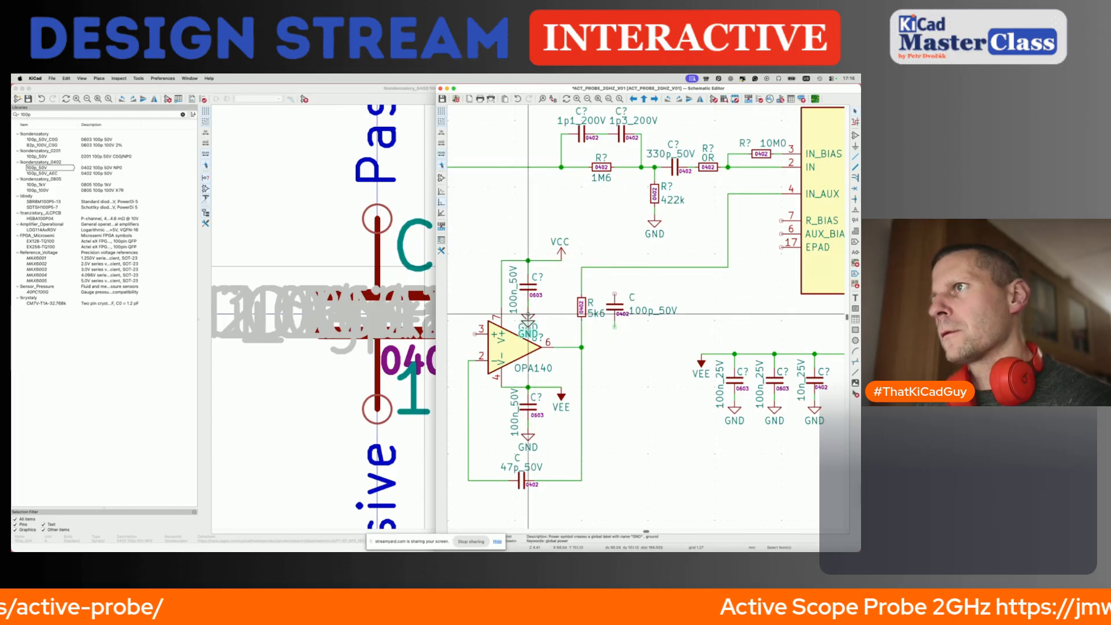
click(616, 330)
click(615, 293)
click(615, 267)
key(ctrl+s)
Close the Symbol Editor and examine the R_BIAS pin wiring of the BUF802 in the reference schematic PDF.
scroll(602, 294, right, 2)
scroll(602, 294, right, 2)
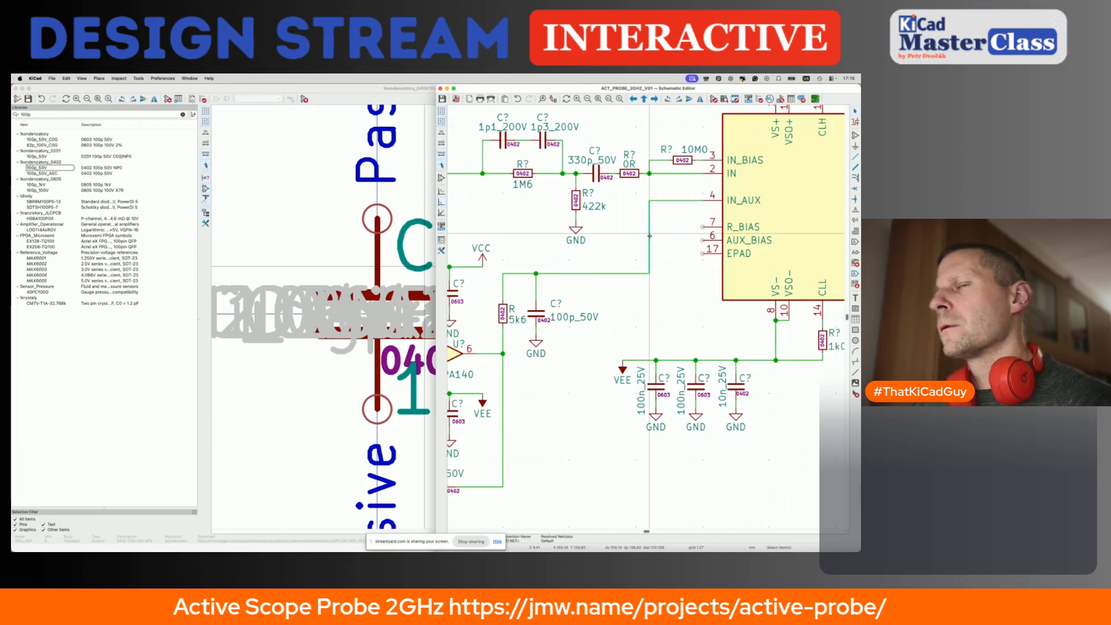
click(17, 89)
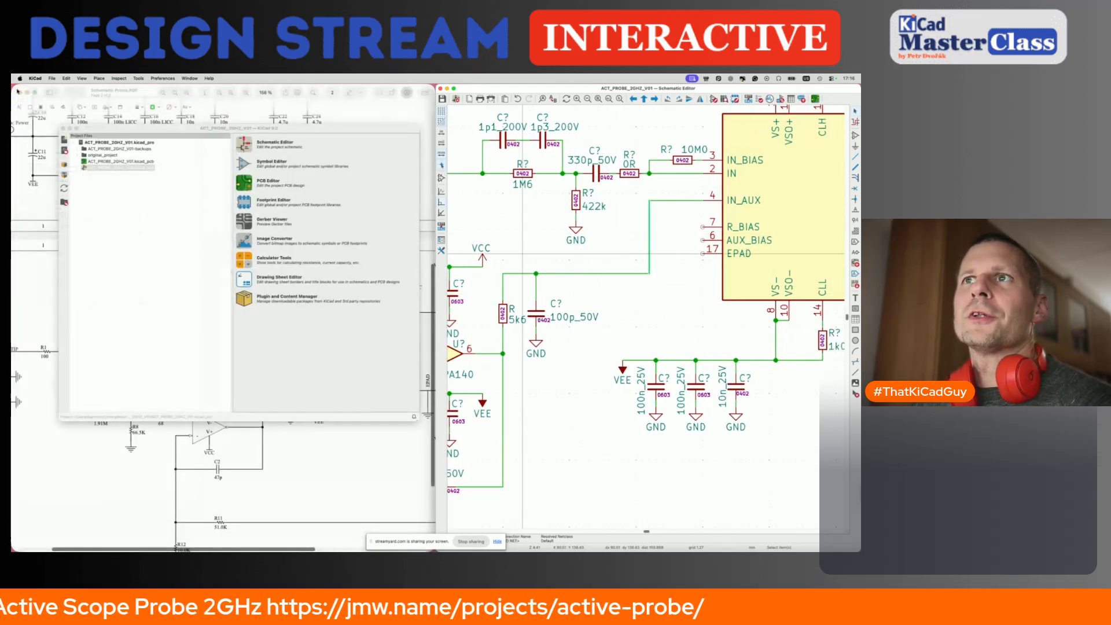
click(312, 494)
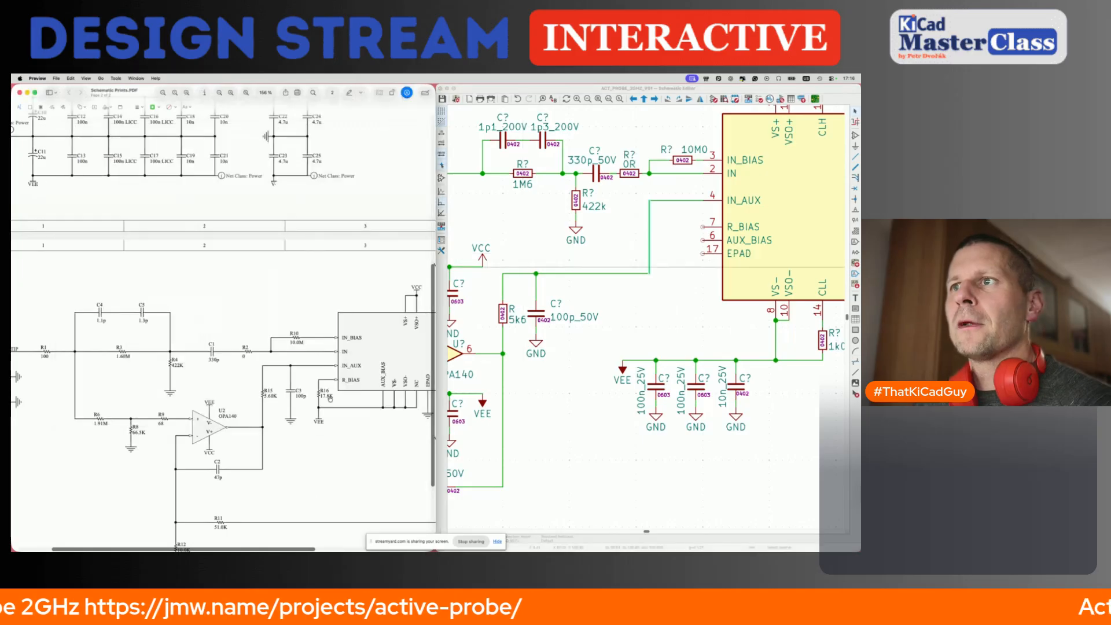
scroll(342, 399, right, 1)
scroll(342, 399, right, 2)
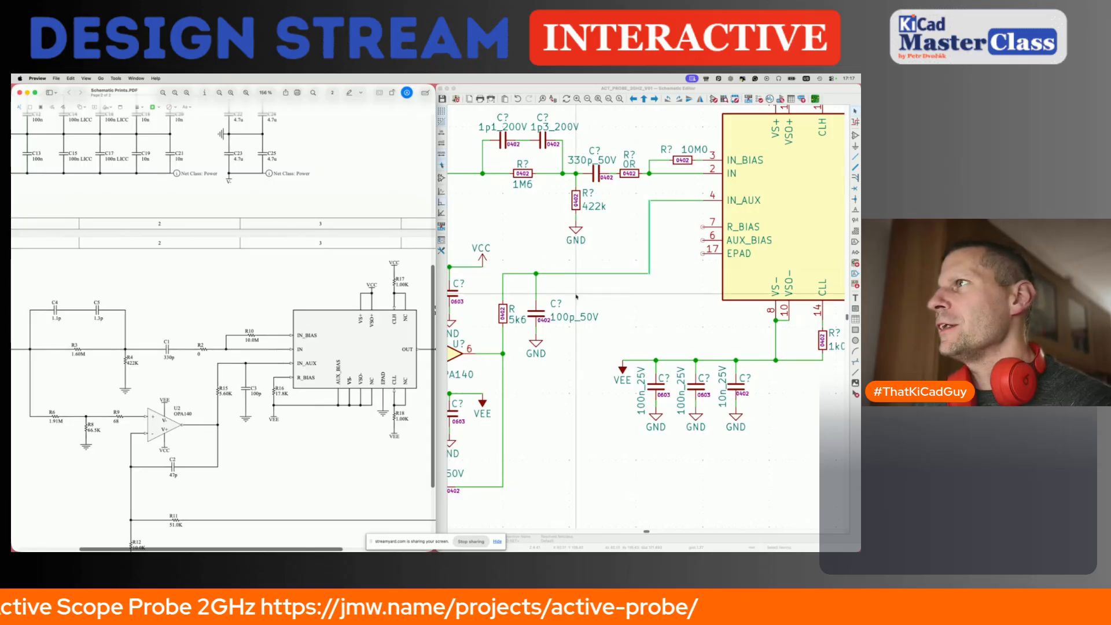
scroll(677, 293, right, 5)
scroll(677, 293, right, 2)
scroll(677, 294, down, 1)
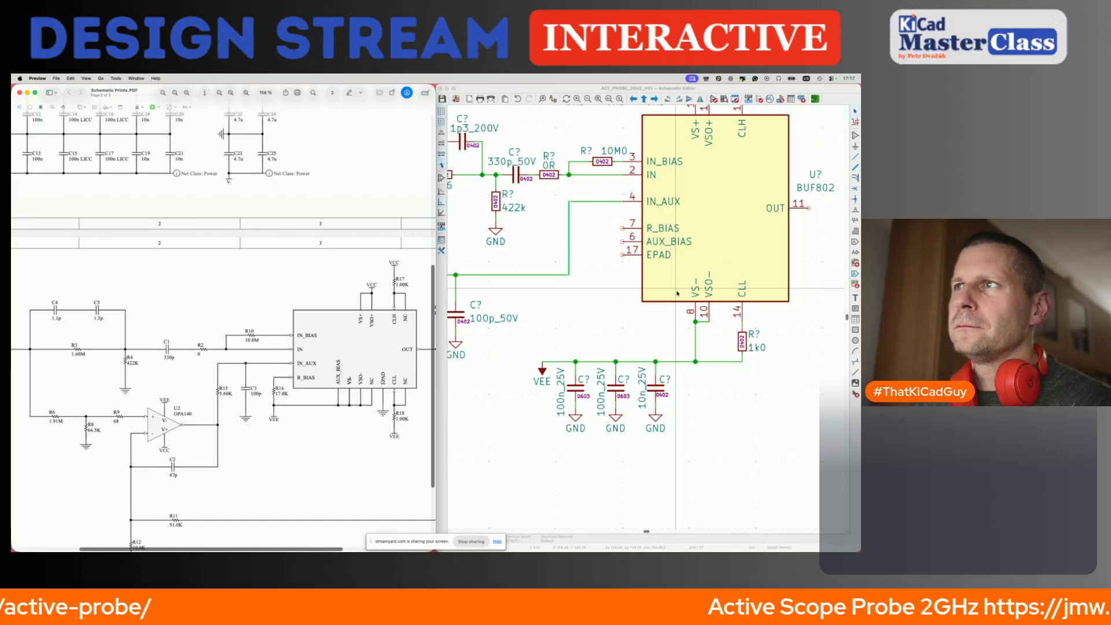
scroll(324, 357, right, 3)
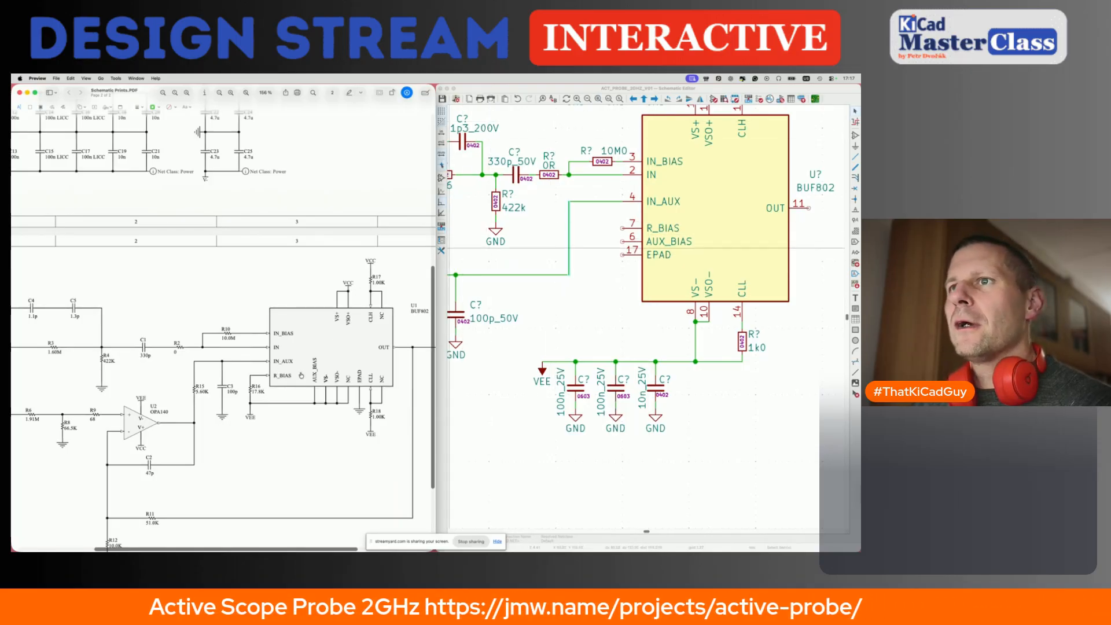
Switch to the bill of materials in Numbers and copy the manufacturer part number of the 17.8K resistor R16.
key(super+Tab)
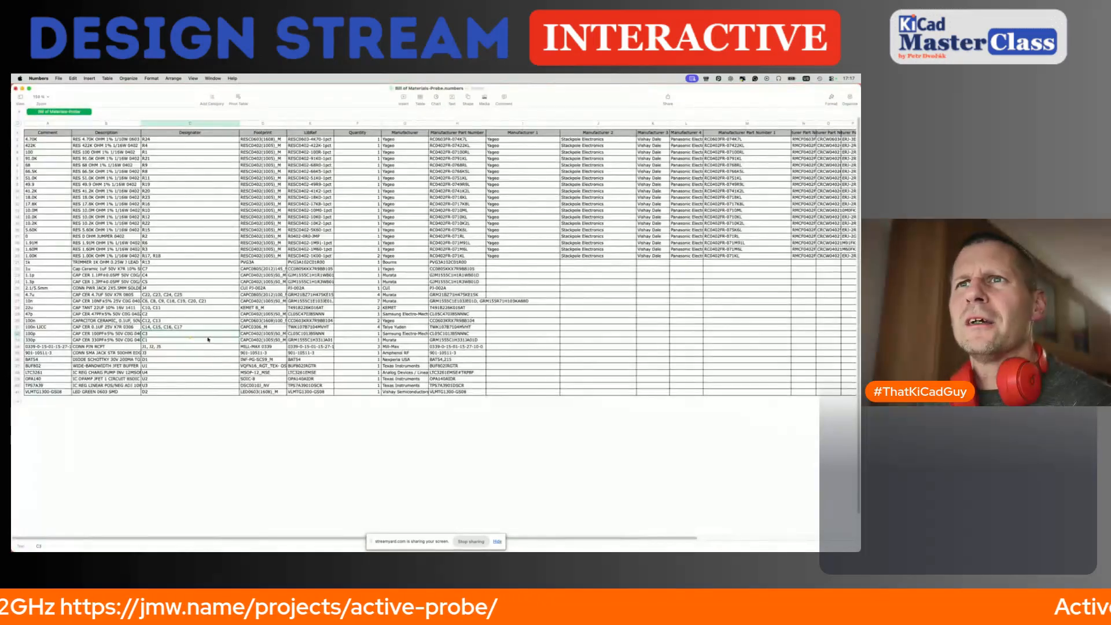
click(155, 205)
click(119, 205)
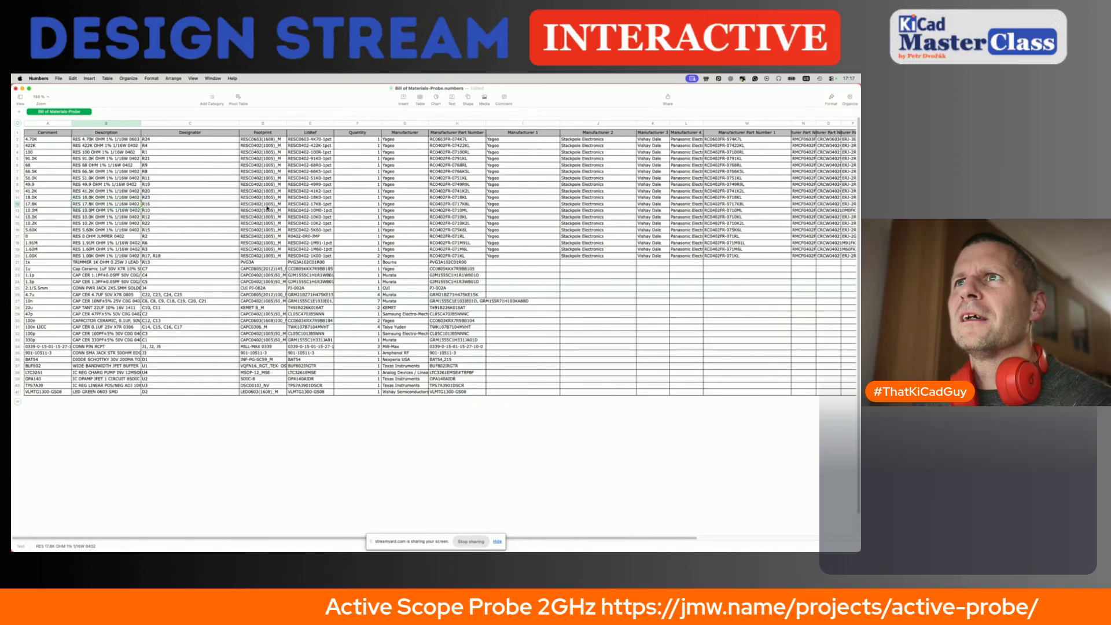
click(446, 205)
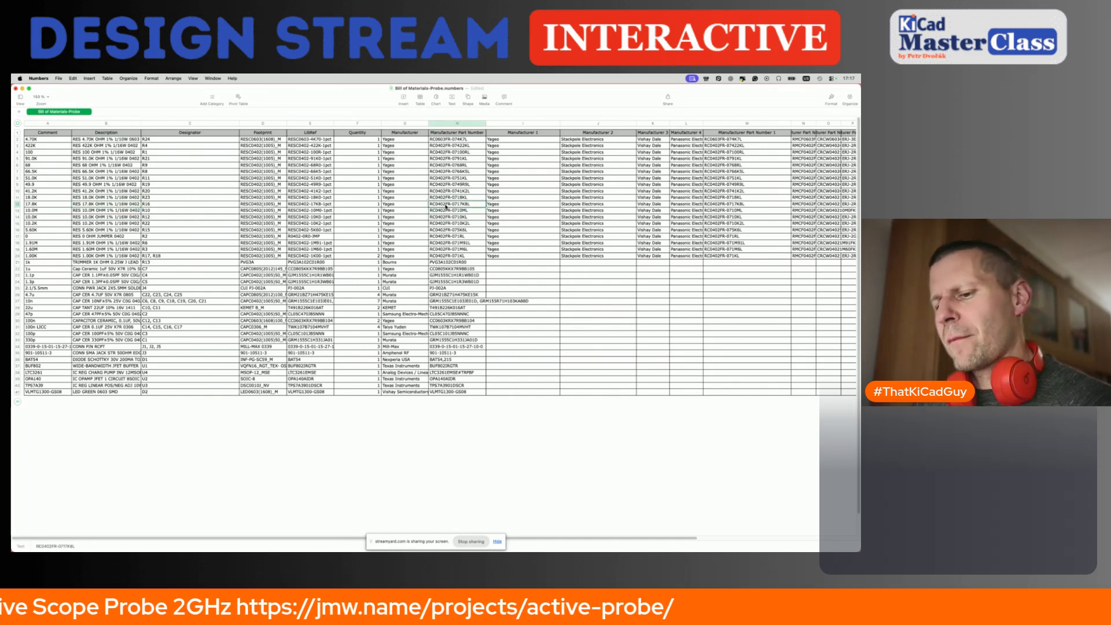
Switch to Mouser in the browser and search for RC0402FR-0717K8L.
key(super+Tab)
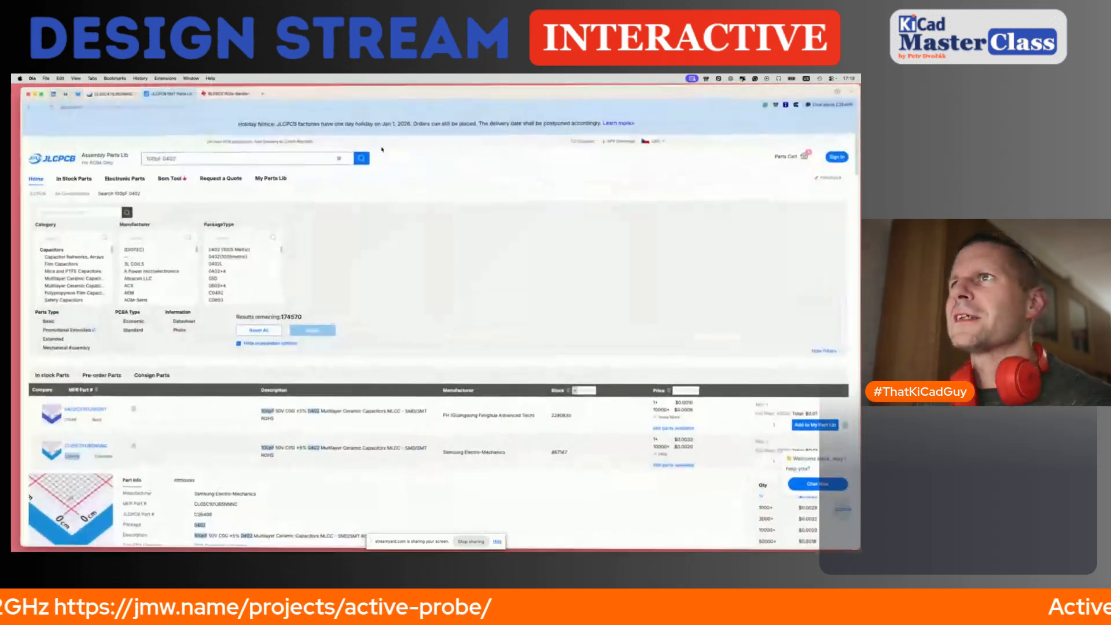
click(107, 91)
click(445, 131)
text(RC0402FR-0717K8L)
key(Return)
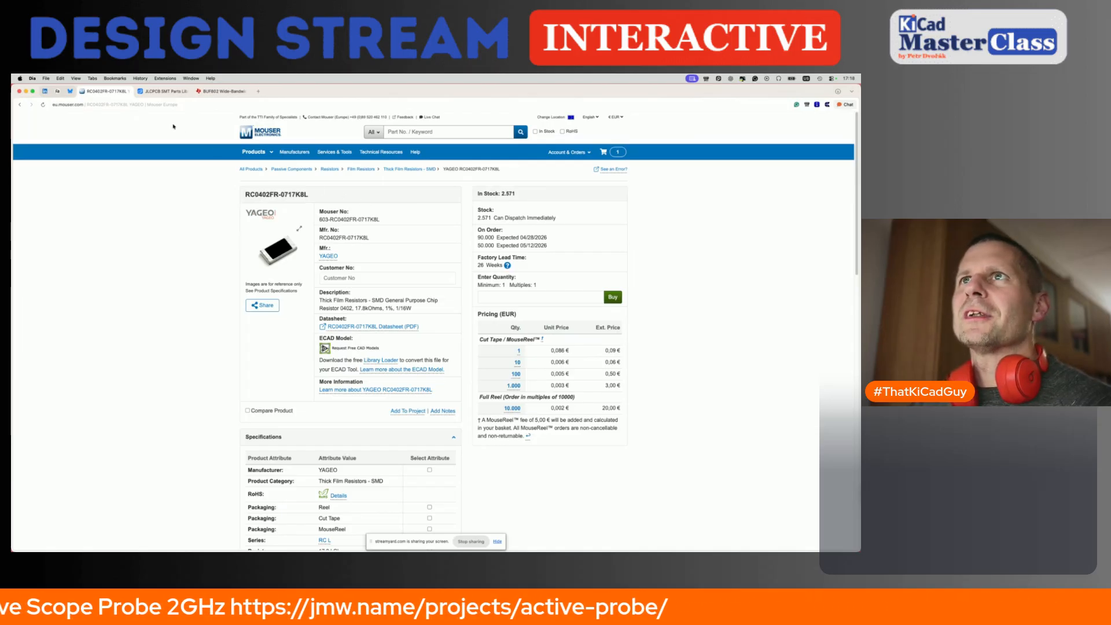
Switch to KiCad's Symbol Editor, find the 10k symbol in the 0402 resistor library and save it as 17k8 in the same library.
key(super+Tab)
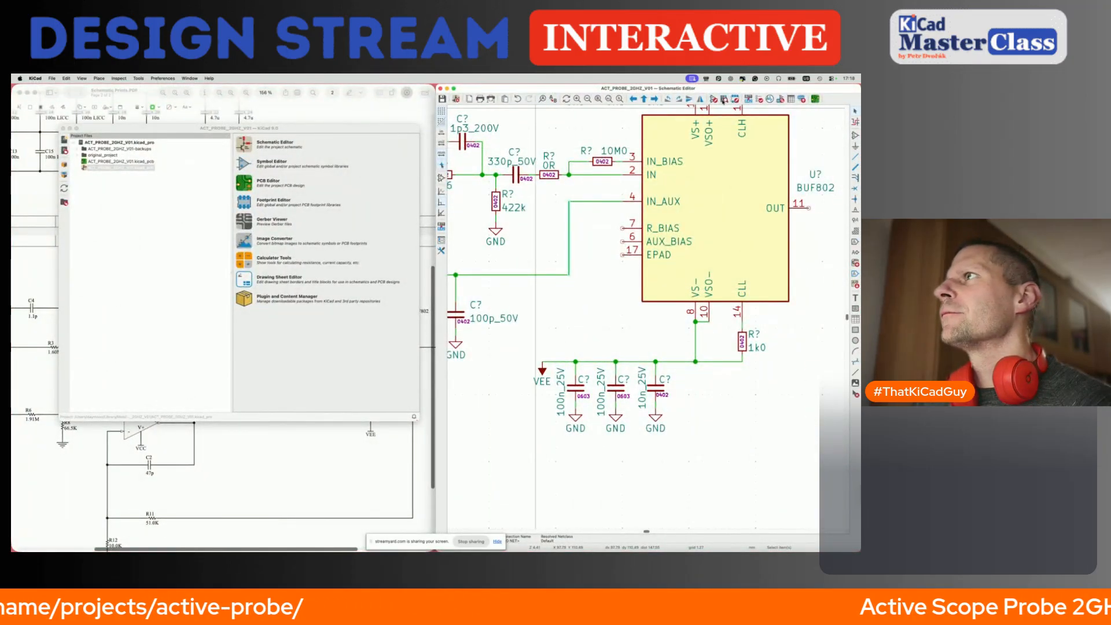
click(713, 100)
text(10k)
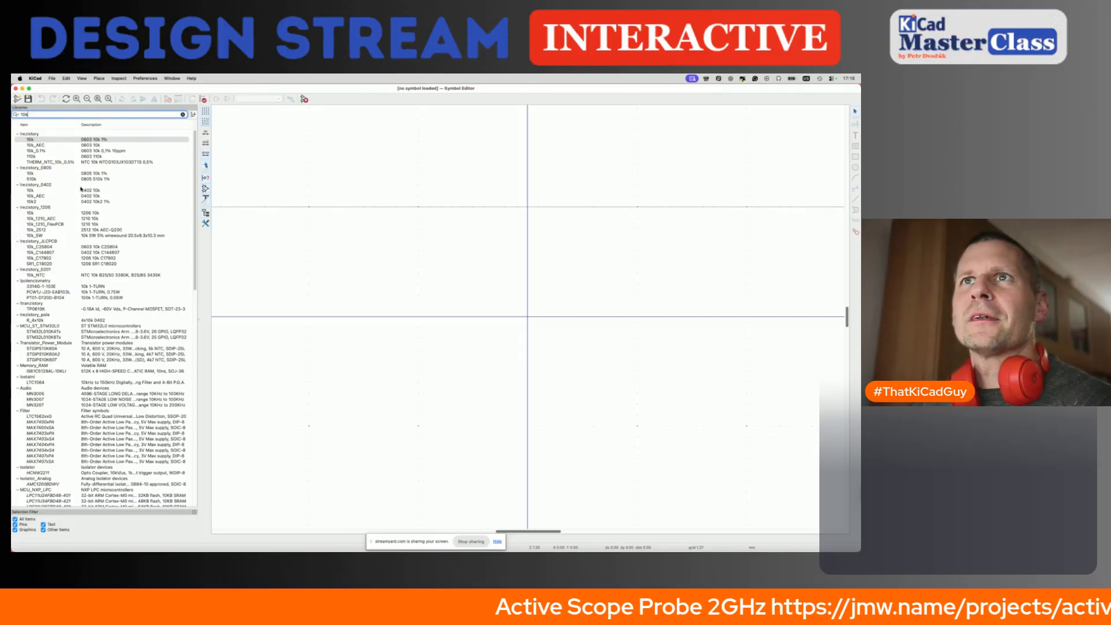
click(63, 190)
right_click(55, 191)
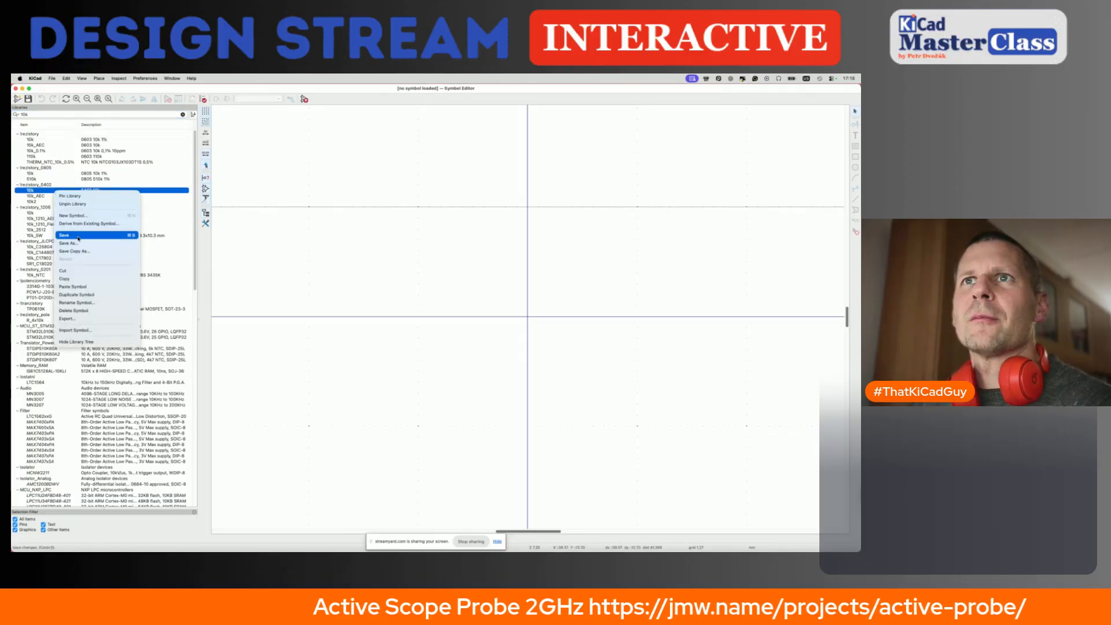
click(79, 244)
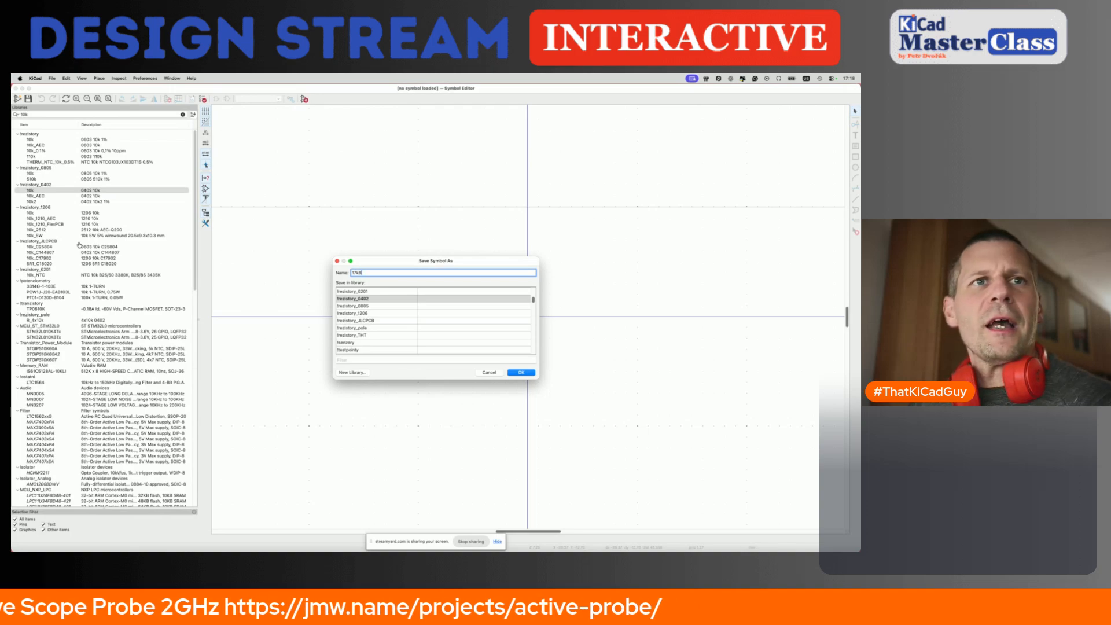
key(super+Tab)
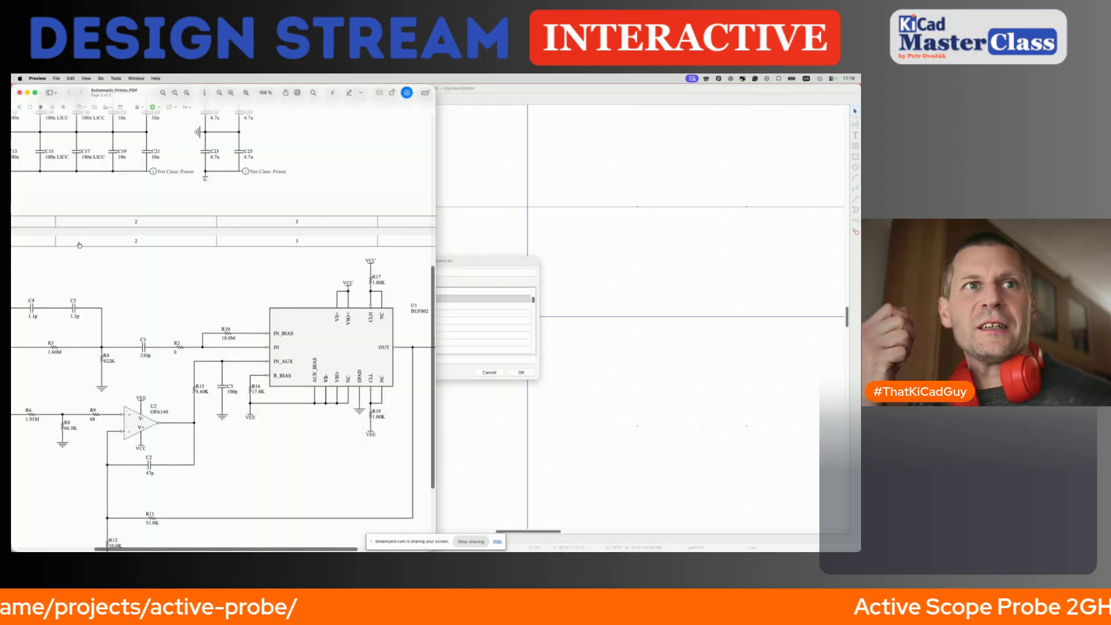
key(super+Tab)
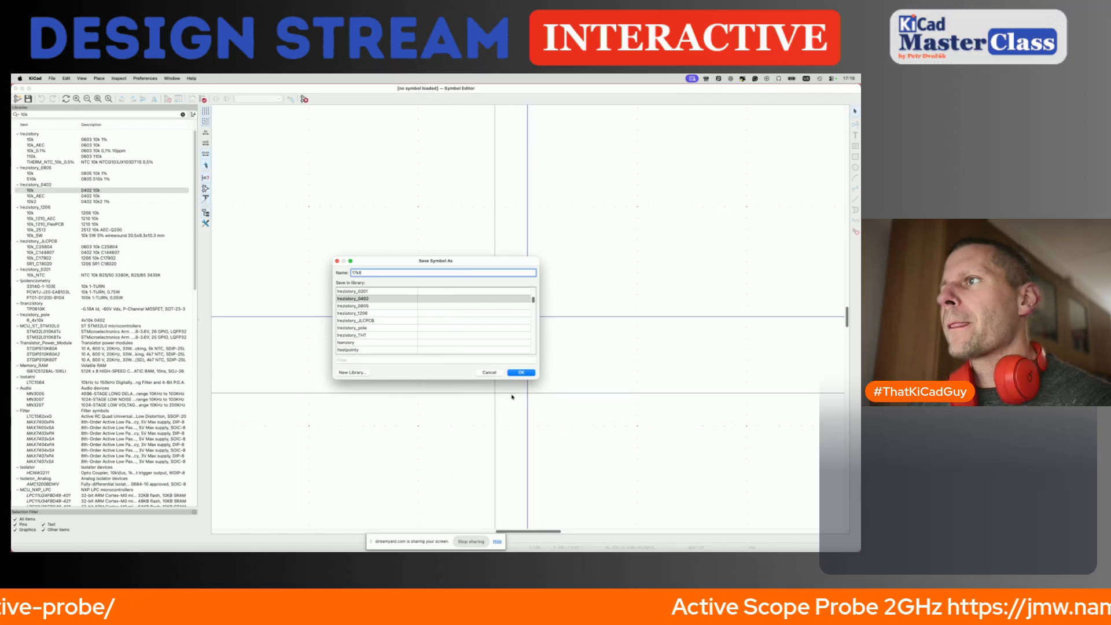
click(520, 372)
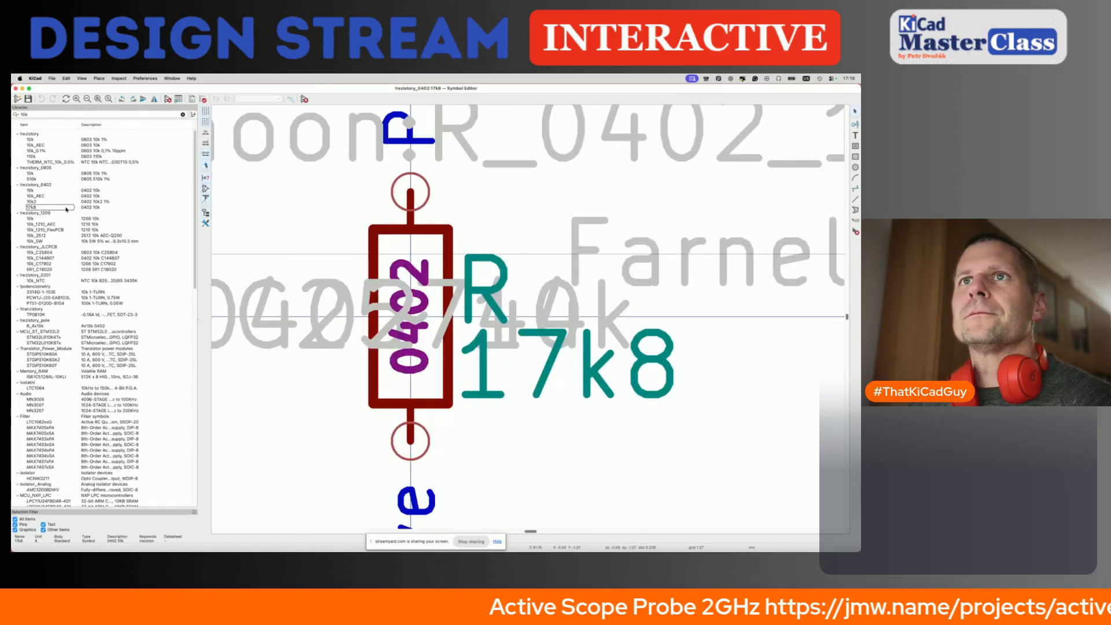
In the 17k8 symbol's properties, set the description to "0402 17k8 1%" and the MOC field to RC0402FR-0717K8L.
click(167, 100)
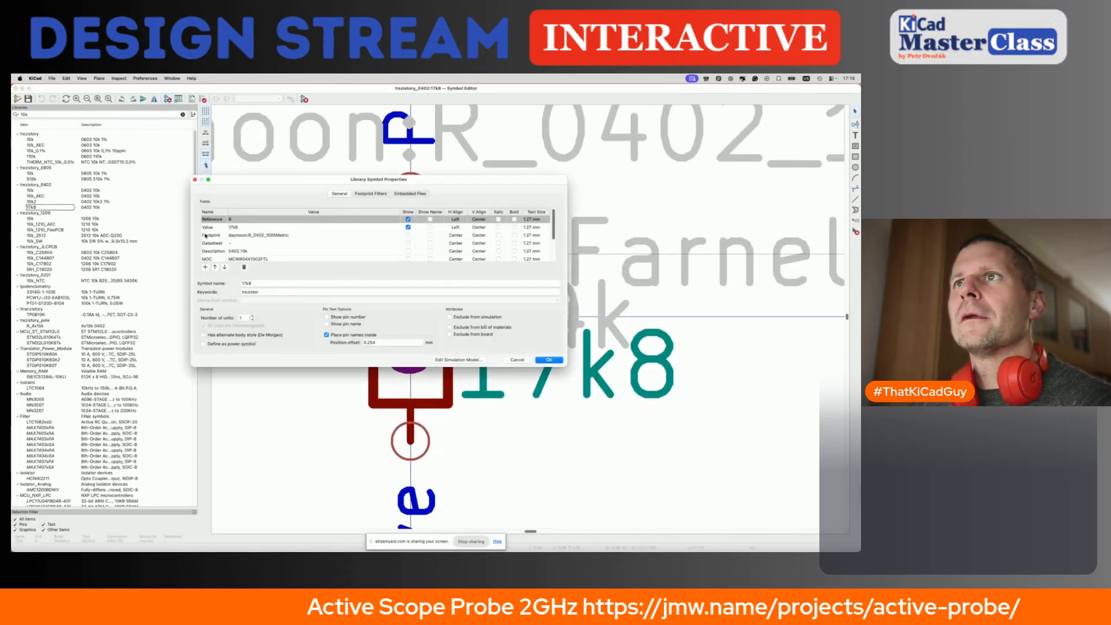
double_click(244, 252)
key(BackSpace)
key(BackSpace)
key(BackSpace)
text(17k8 1%)
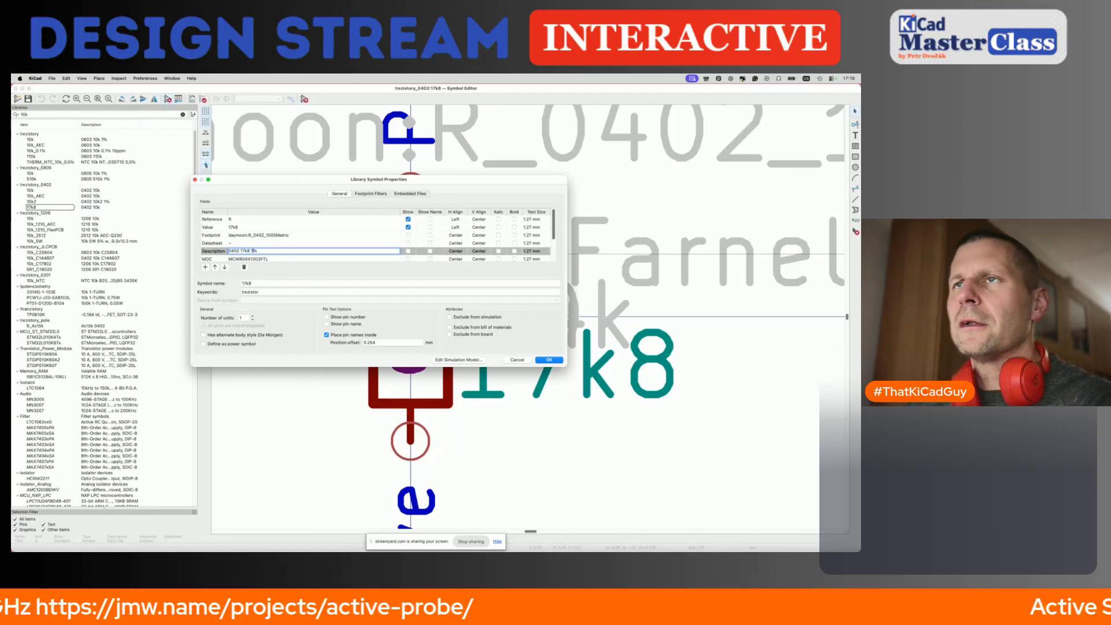
double_click(257, 258)
text(RC0402FR-0717K8L)
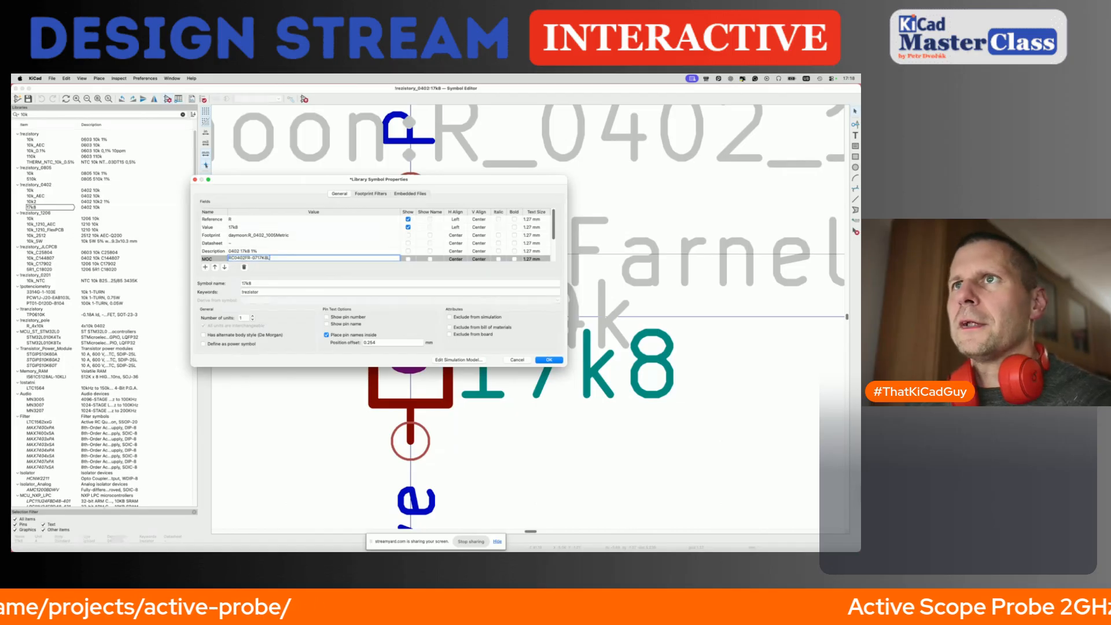
Set the 17k8 symbol's Supplier field to Mouser and clear its inherited JLCPCB number.
scroll(246, 242, down, 2)
double_click(247, 239)
text(Mouser)
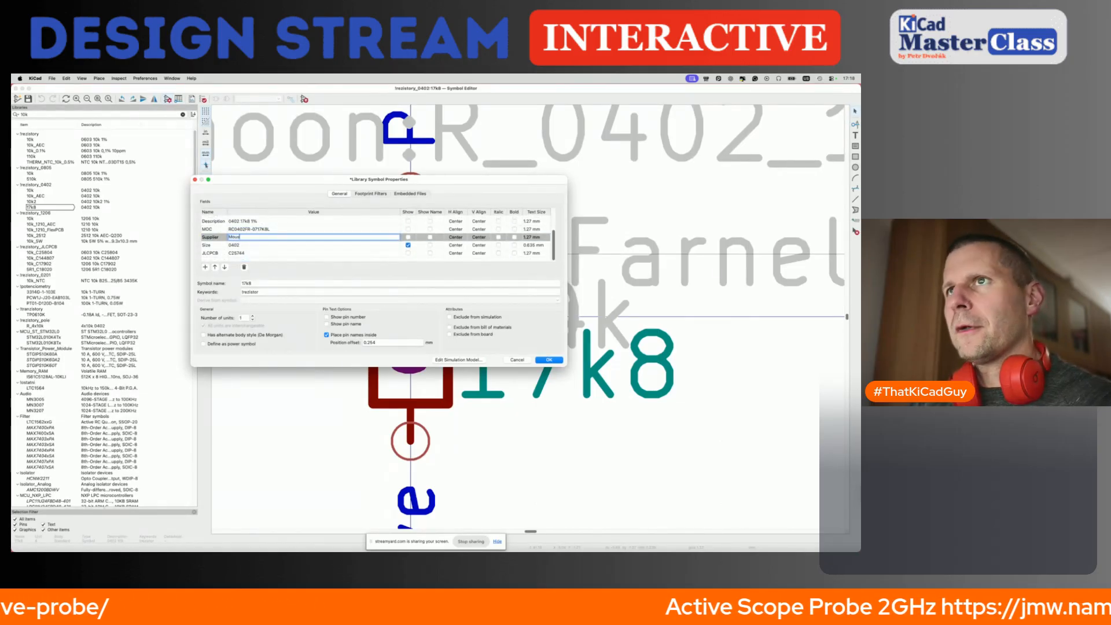
click(241, 255)
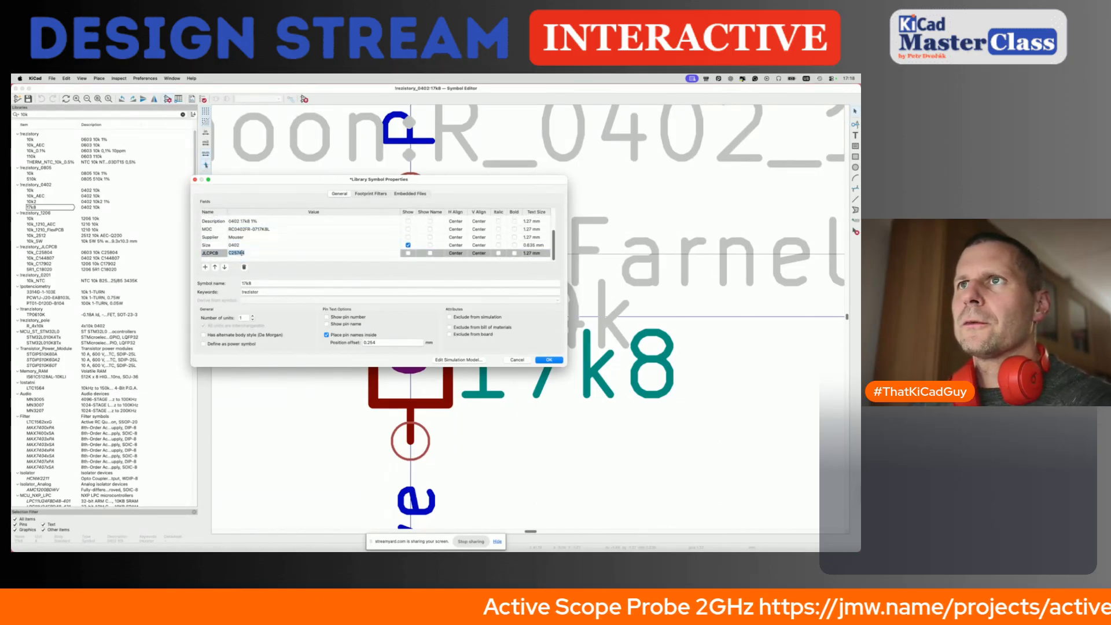
text(-)
scroll(314, 237, up, 2)
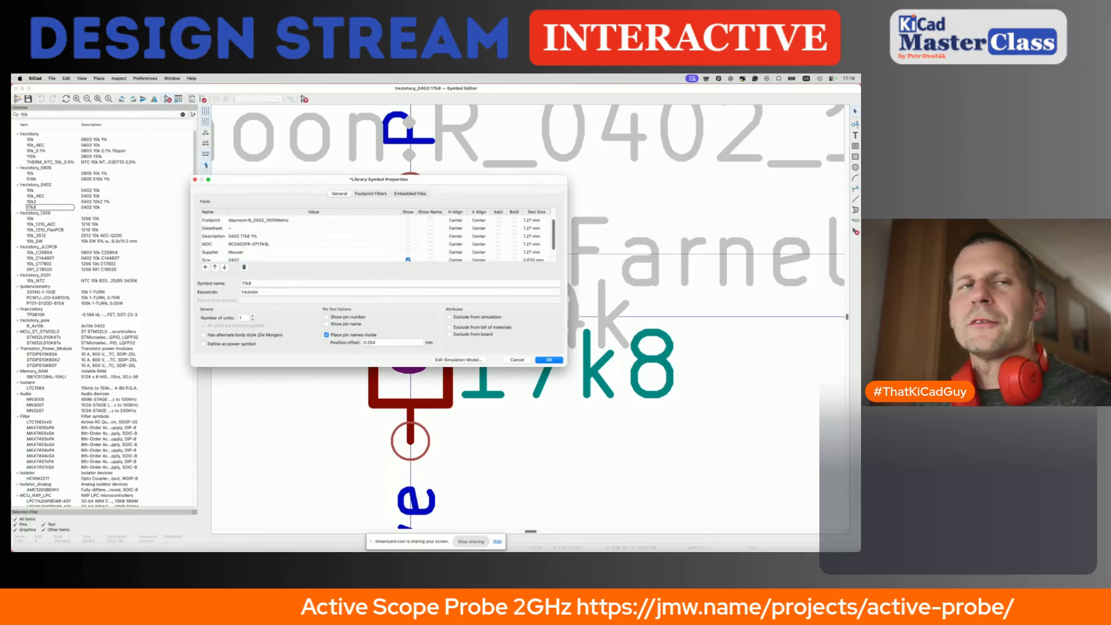
Copy the datasheet link of RC0402FR-0717K8L from Mouser into the 17k8 symbol's Datasheet field in KiCad.
key(super+Tab)
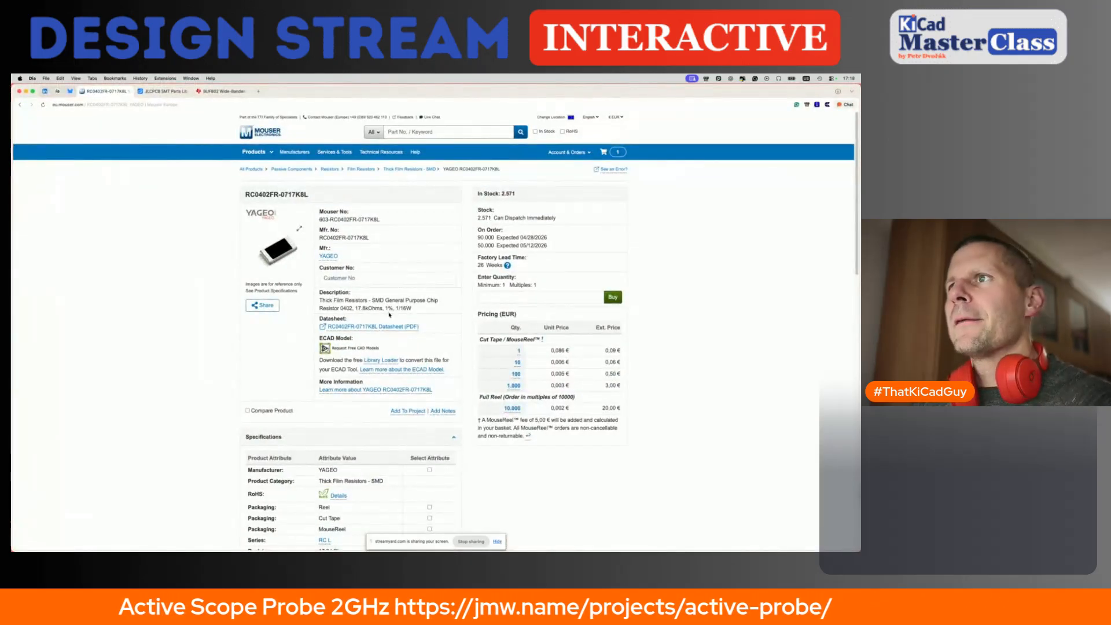
right_click(389, 327)
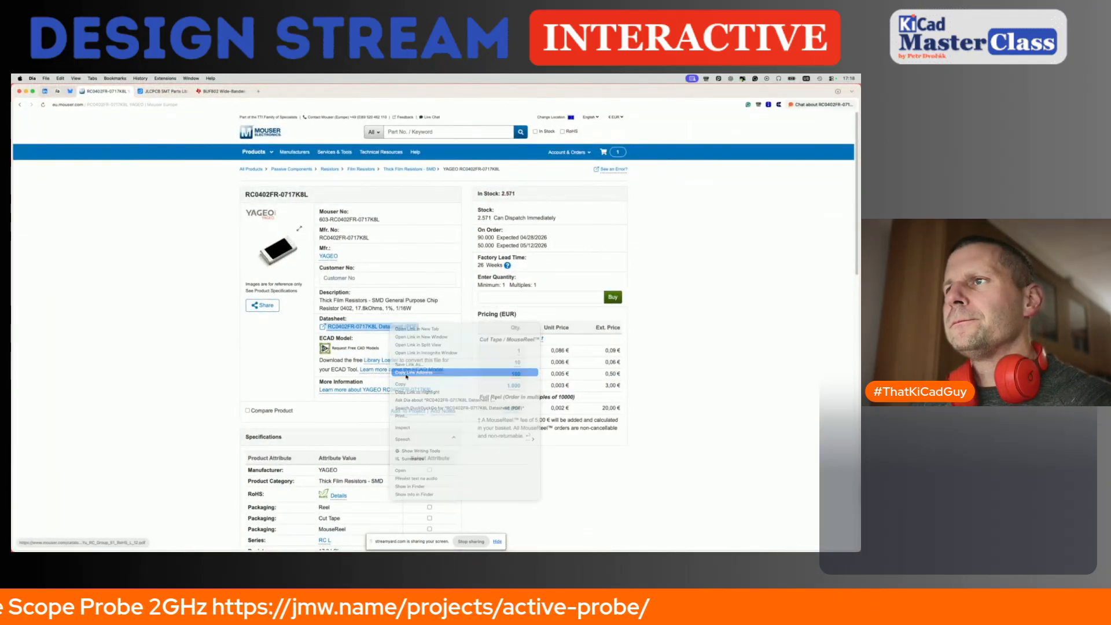
click(416, 372)
key(super+Tab)
scroll(266, 248, down, 2)
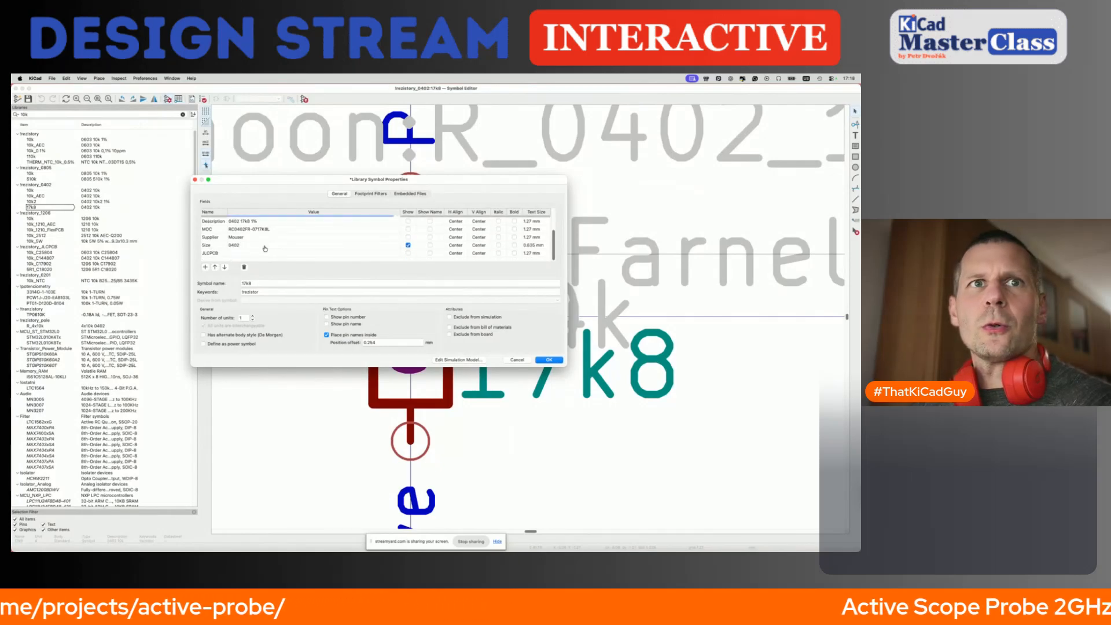
Switch to the JLCPCB parts library in the browser and search for "17.8kΩ 0402".
key(super+Tab)
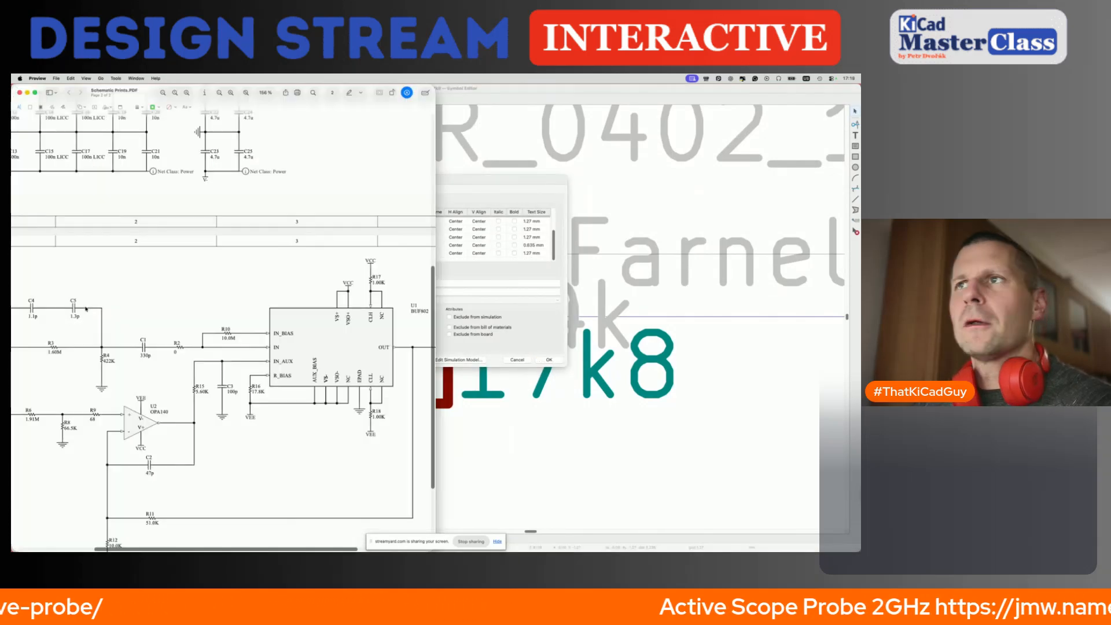
key(super+Tab)
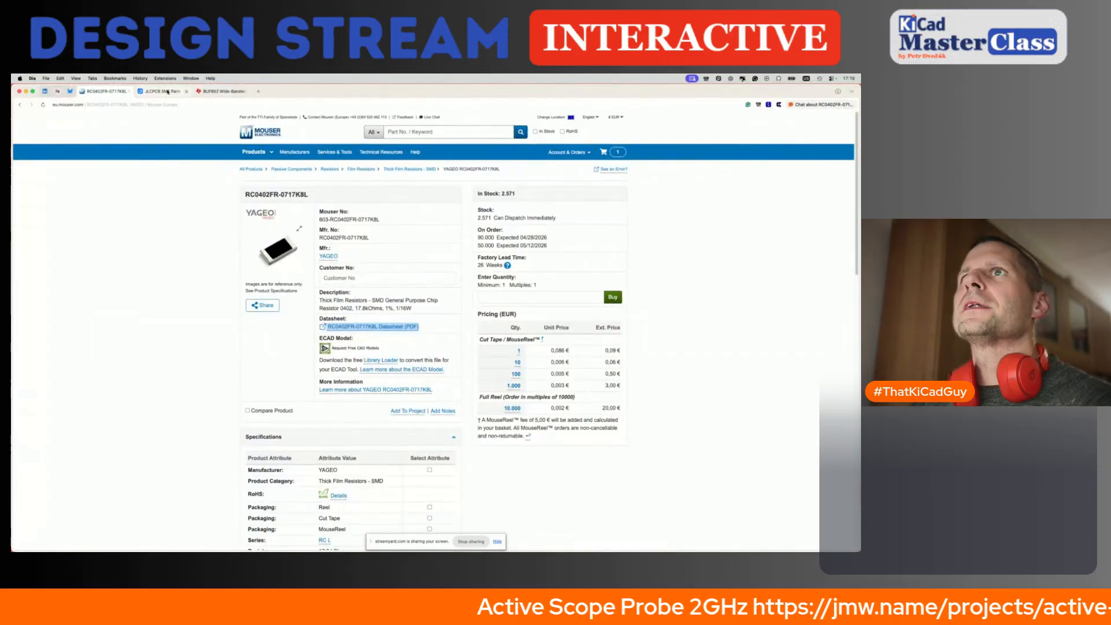
click(165, 91)
double_click(147, 157)
text(17)
text(.8)
key(Return)
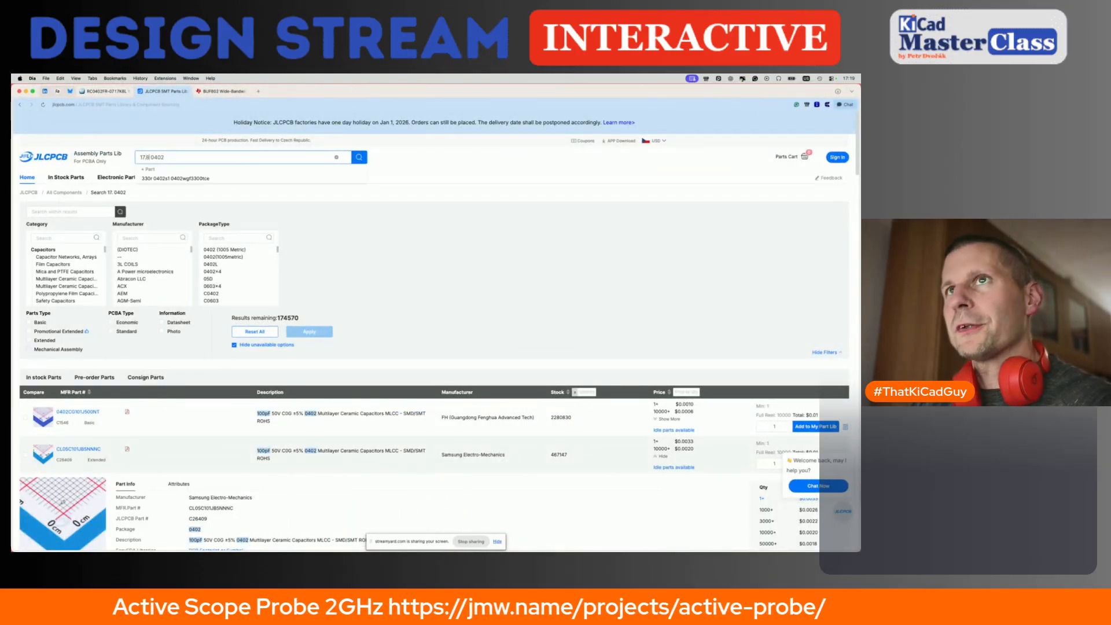
text(kΩ)
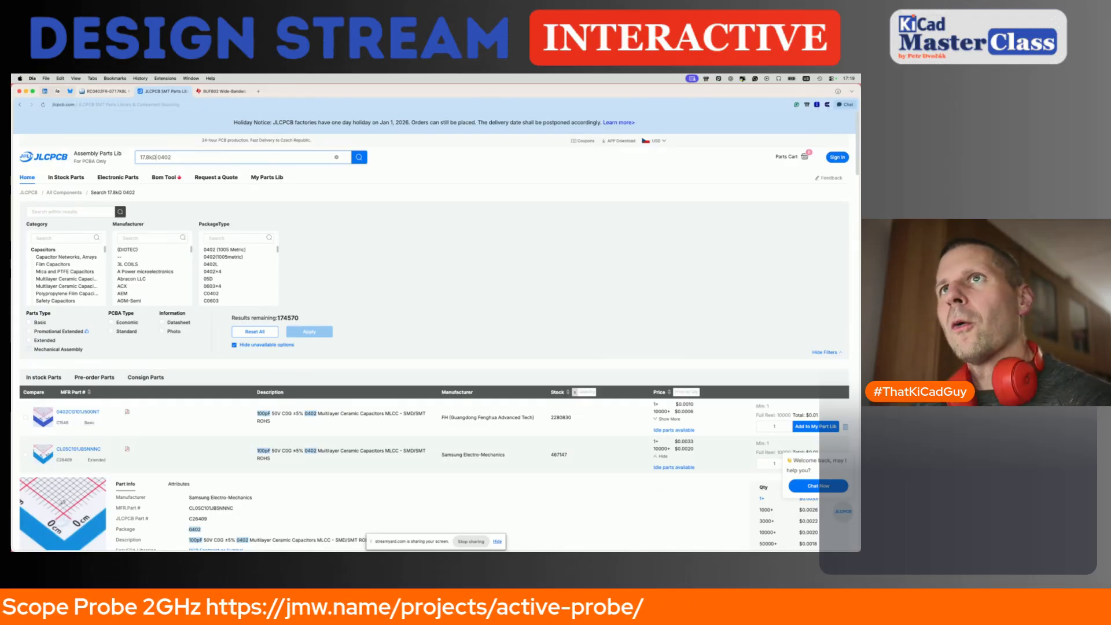
key(Return)
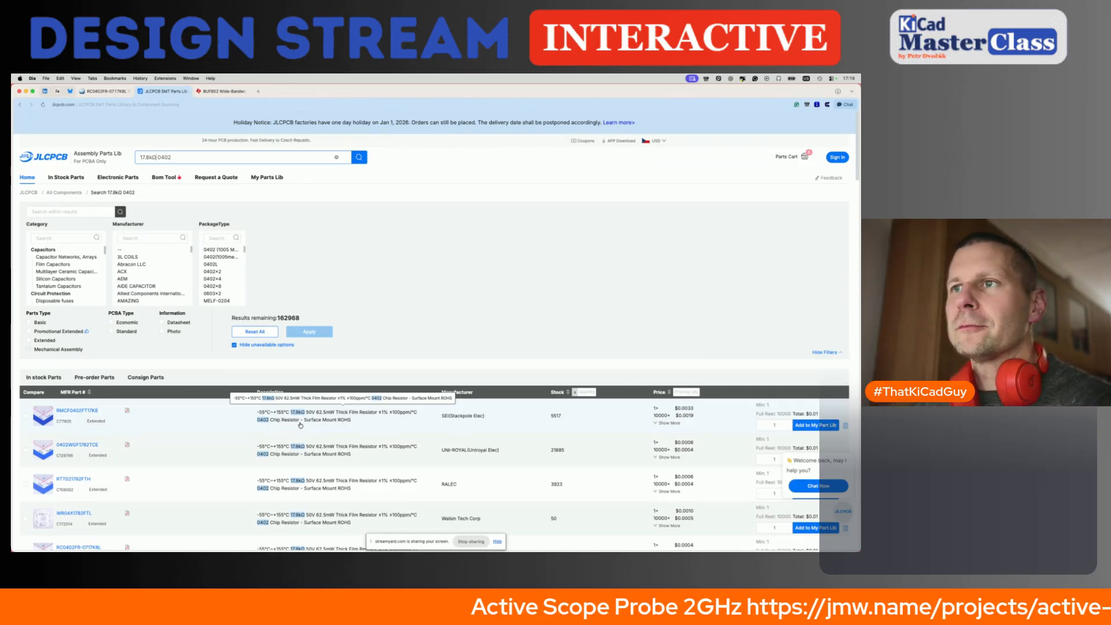
Set the 17k8 symbol's JLCPCB field to C129766, the number of the UNI-ROYAL 0402WGF1782TCE listing, and apply the properties in KiCad.
scroll(355, 455, down, 1)
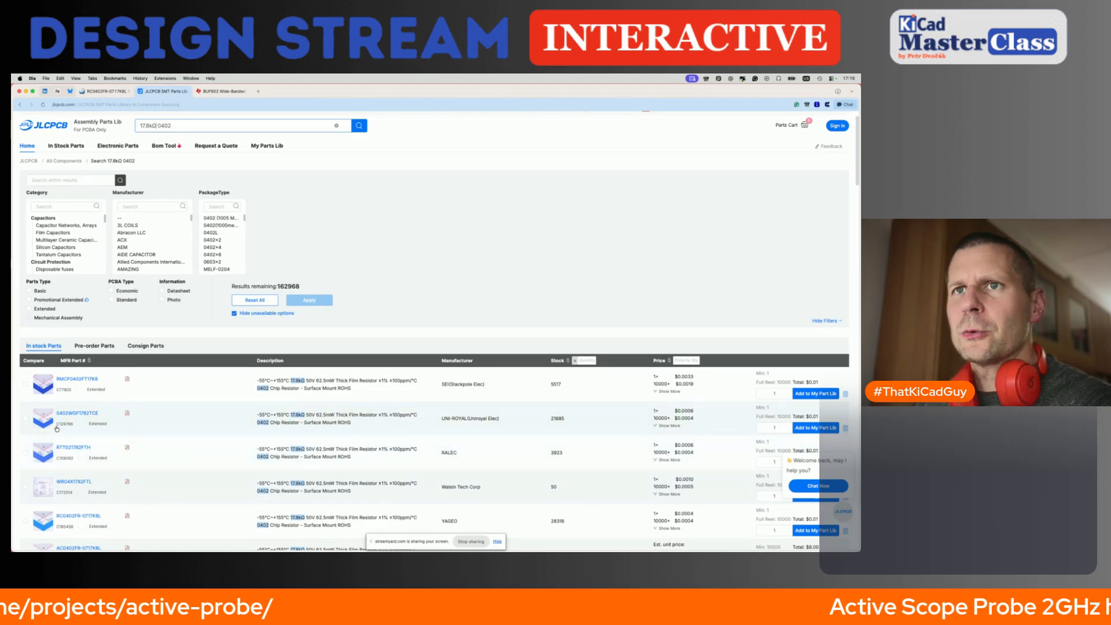
key(super+Tab)
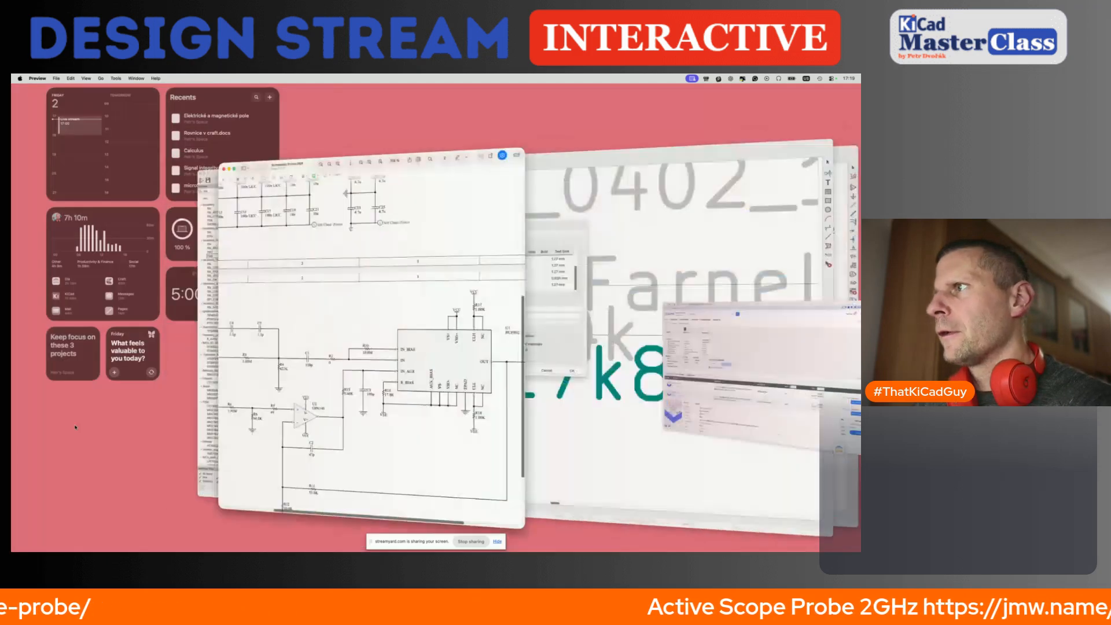
click(567, 335)
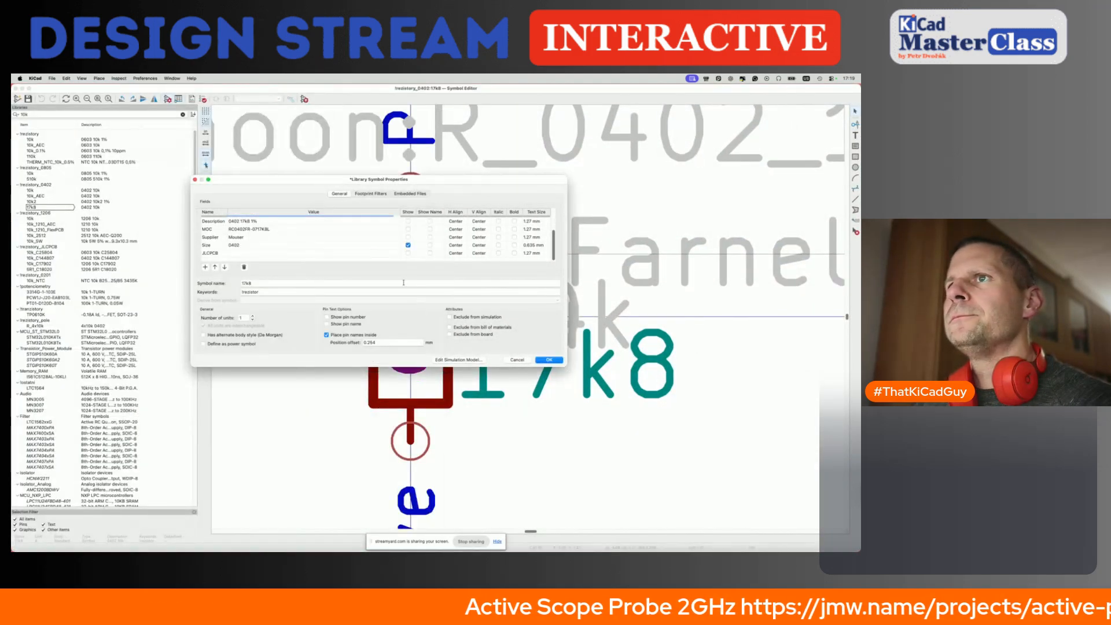
double_click(280, 253)
text(C129766)
scroll(300, 241, up, 3)
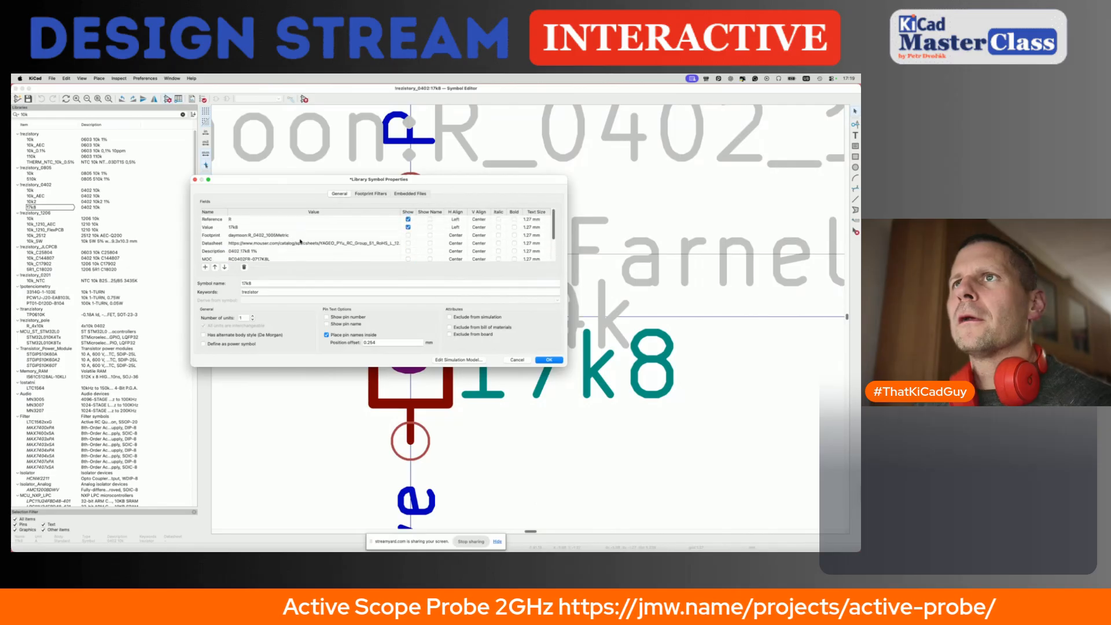
click(553, 360)
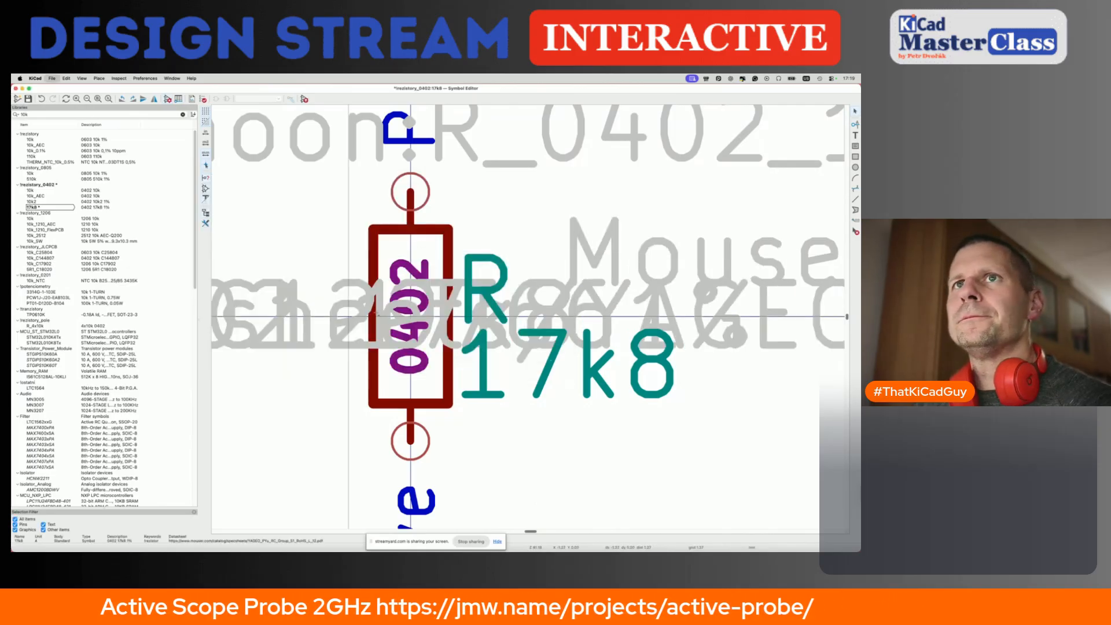
Add the 17k8 resistor to the schematic below the BUF802's EPAD pin and close the Symbol Editor.
click(303, 99)
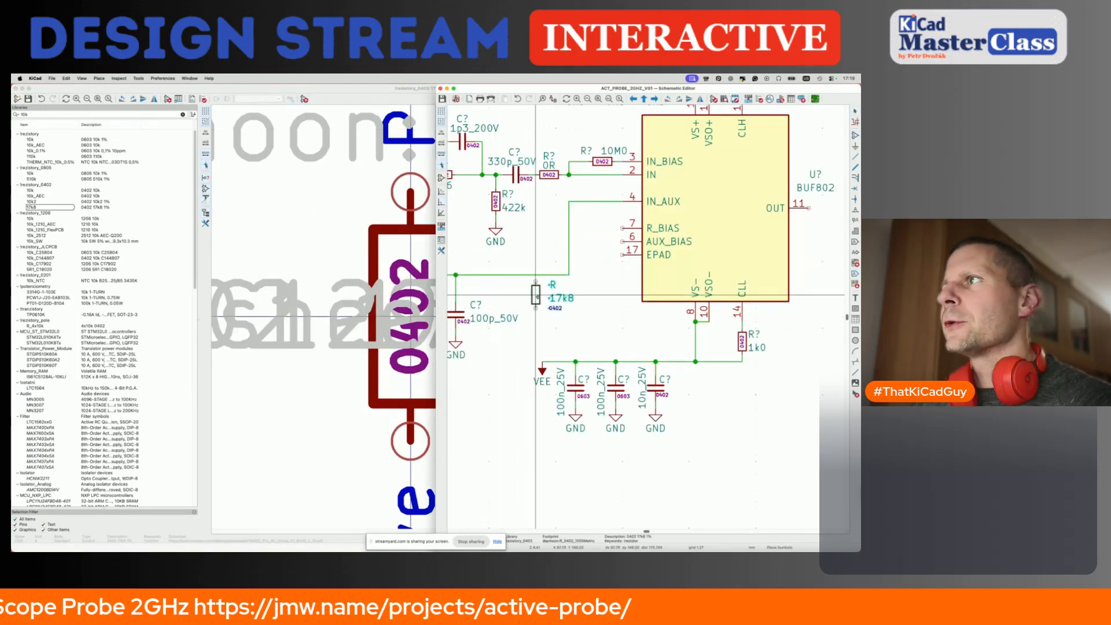
click(582, 301)
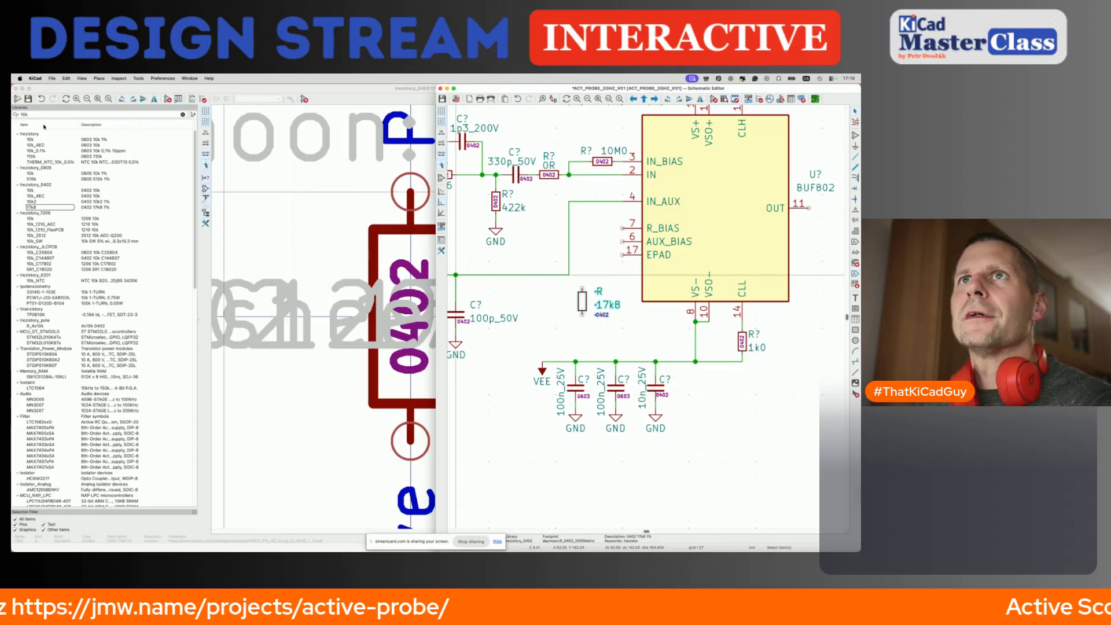
click(16, 88)
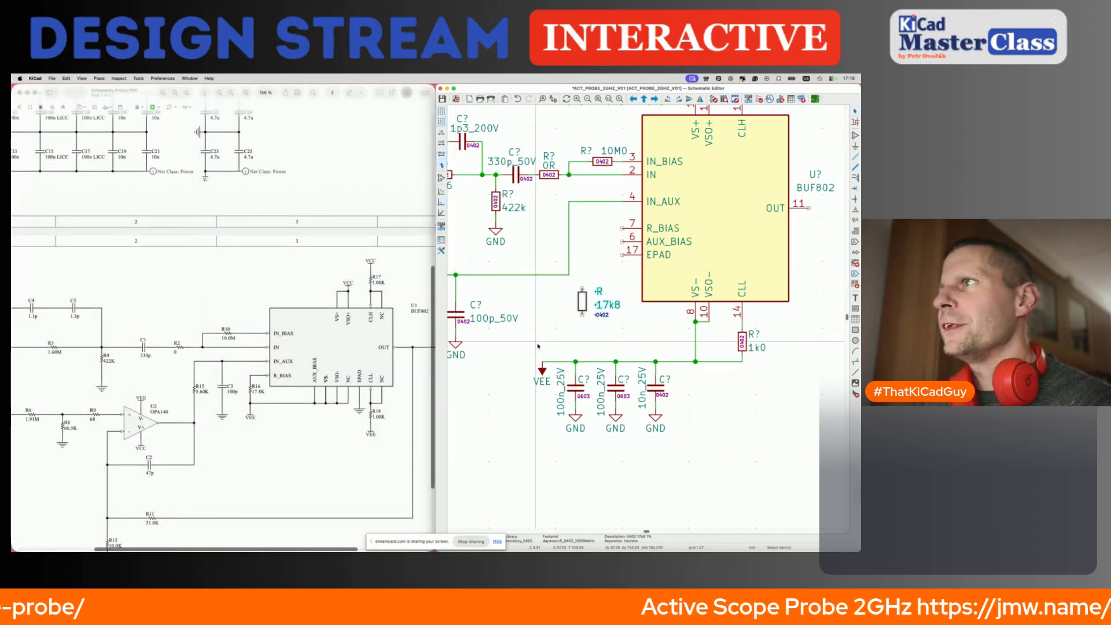
Move the 17k8 resistor's reference and value texts close beside its body.
click(596, 314)
key(m)
key(r)
click(598, 292)
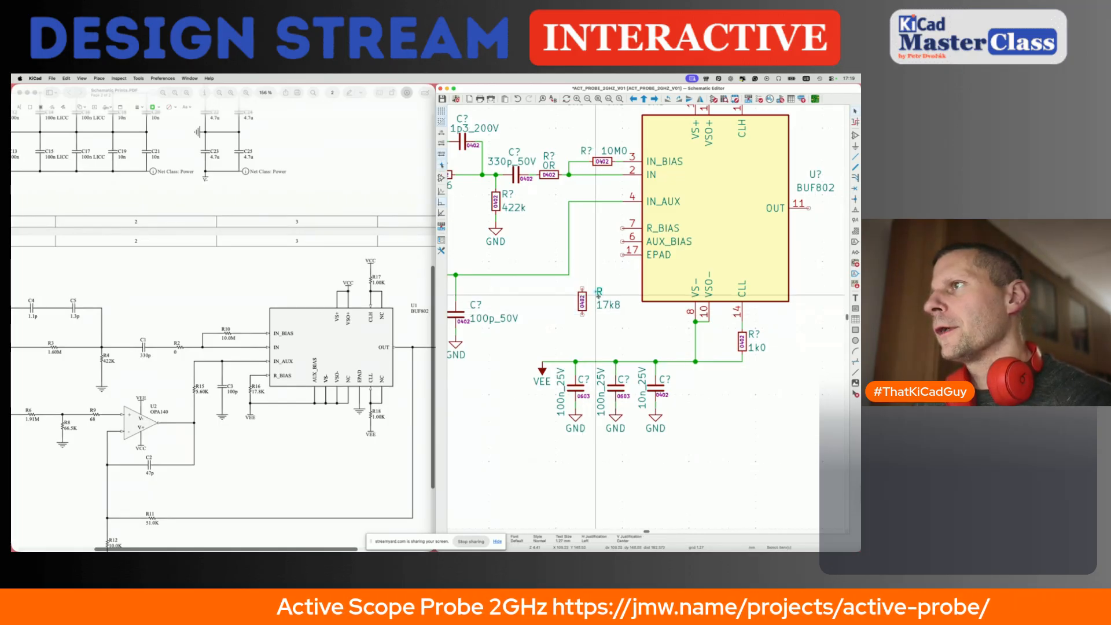
click(604, 305)
key(m)
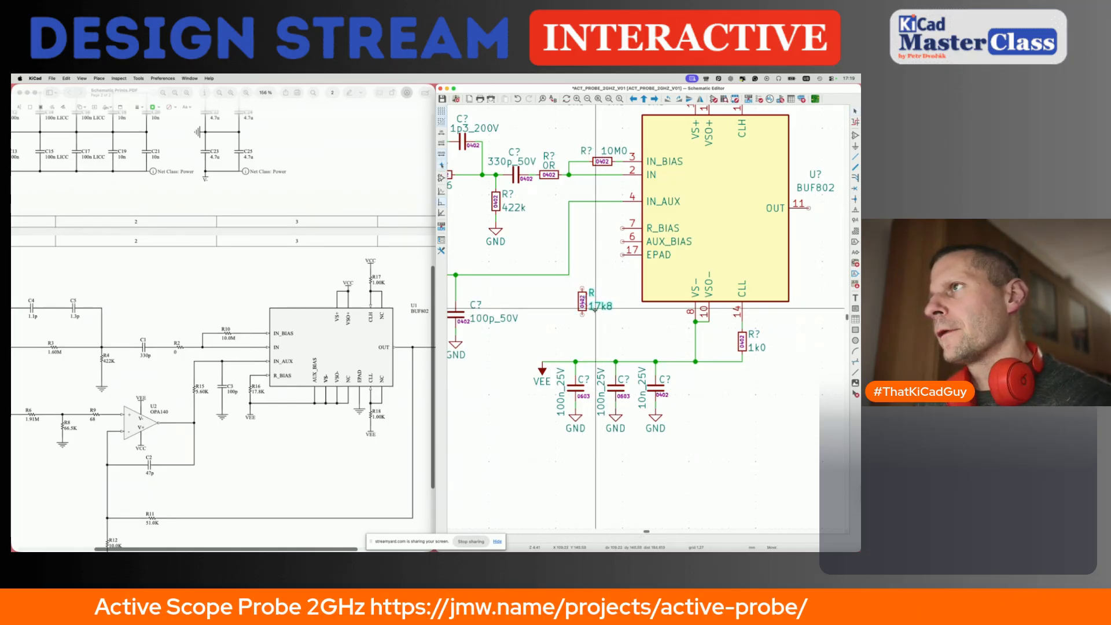
click(595, 308)
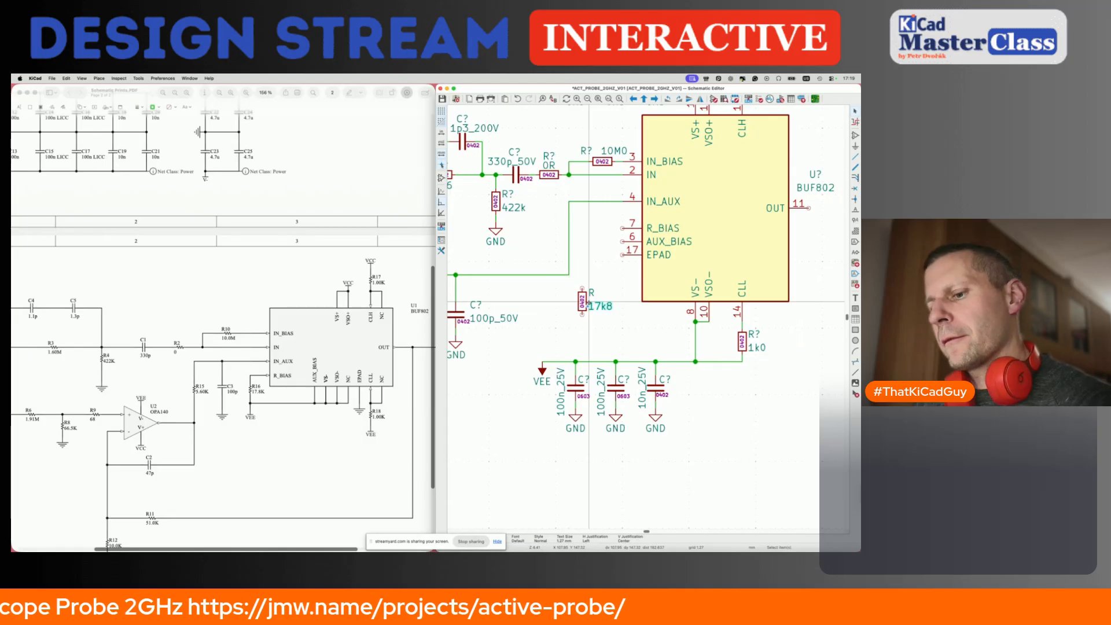
Mirror the 17k8 resistor so its texts sit on its left side and place it beside the R_BIAS and AUX_BIAS pins.
key(x)
key(m)
click(561, 294)
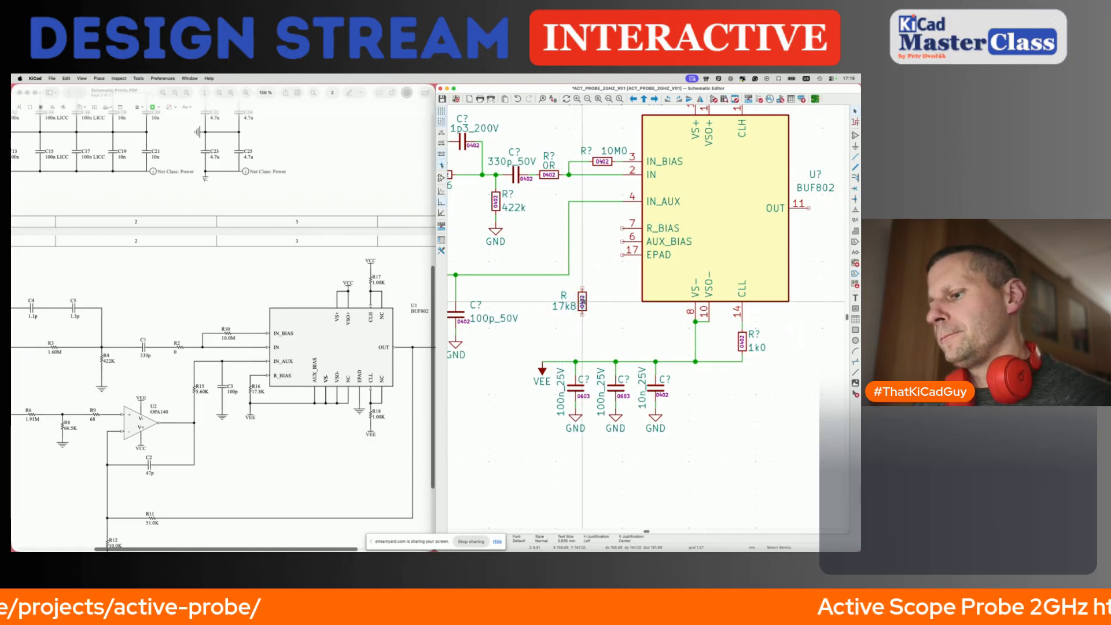
drag(582, 301, 603, 244)
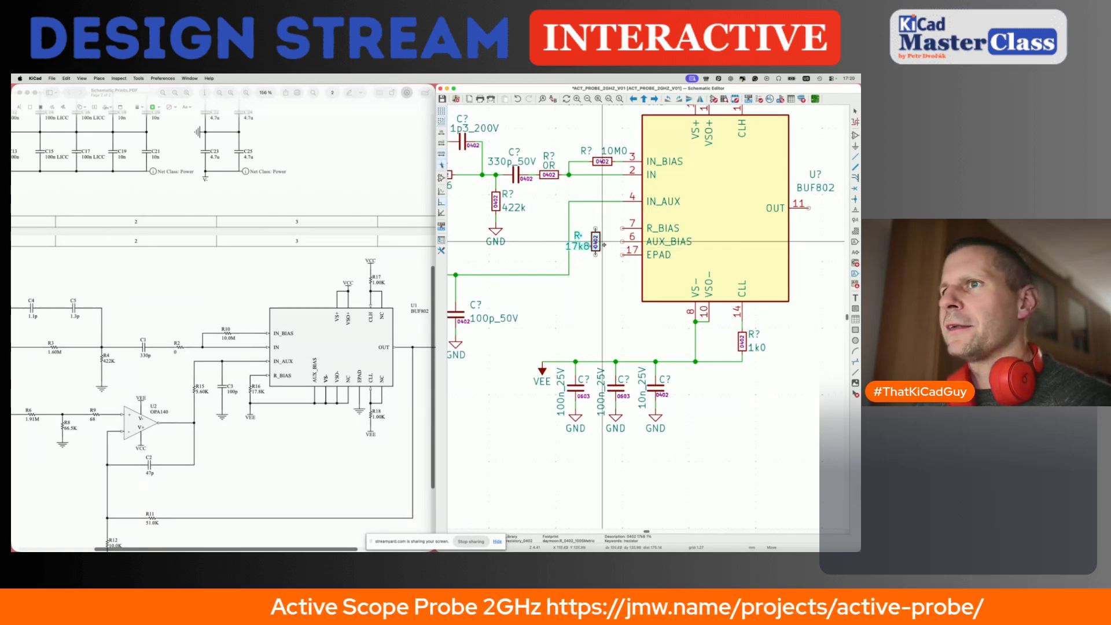
drag(603, 244, 603, 245)
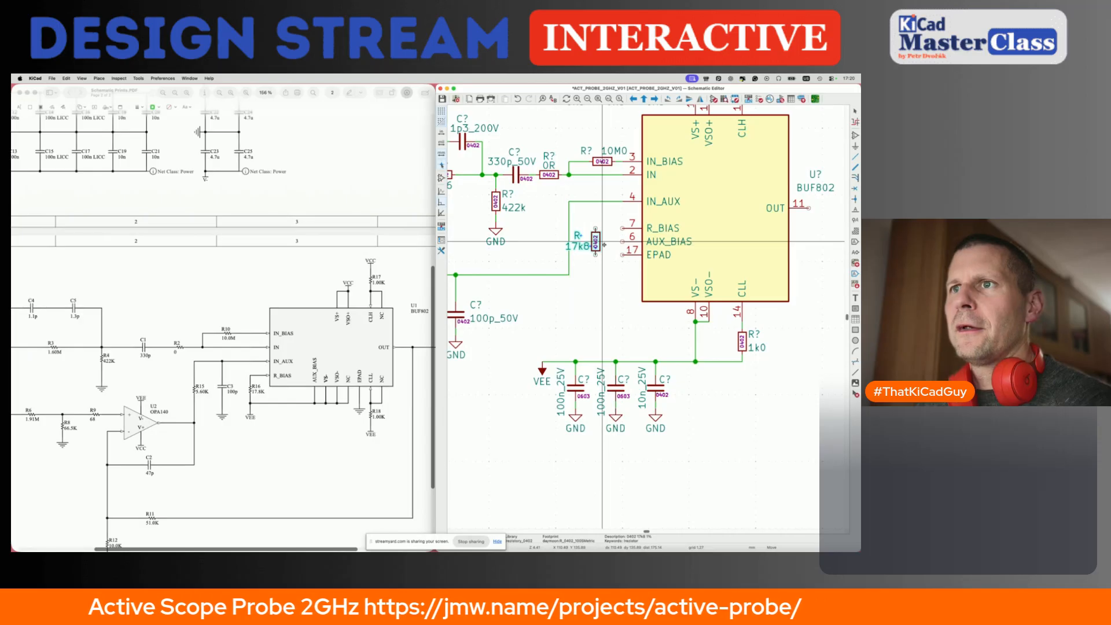
Wire the BUF802's EPAD pin downward and end the wire with a duplicated GND symbol.
click(622, 256)
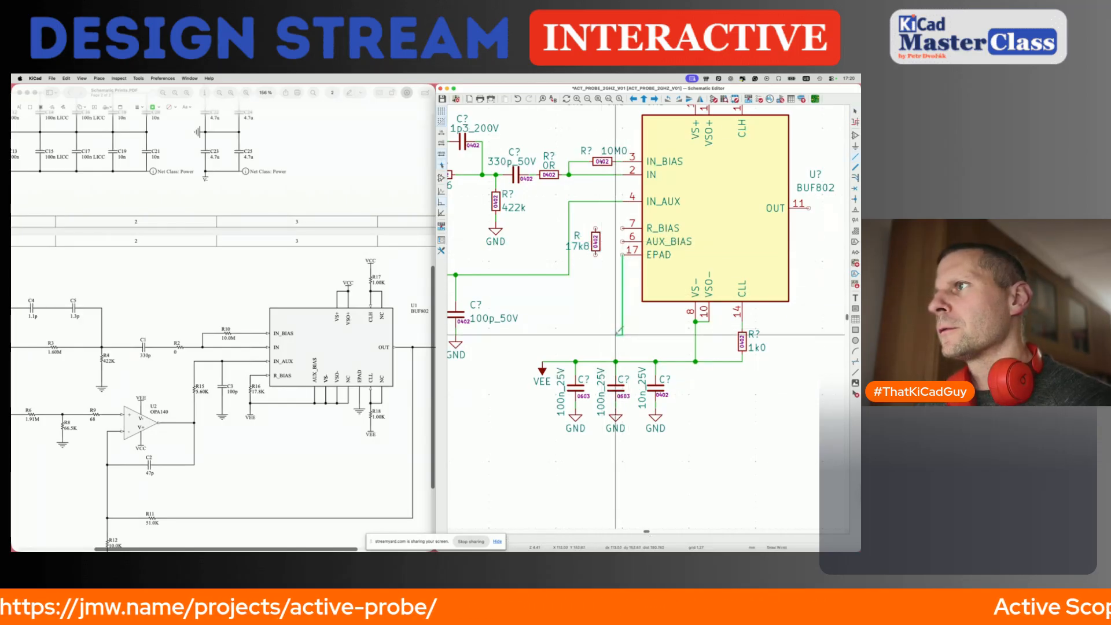
double_click(622, 282)
key(Escape)
click(461, 346)
key(ctrl+d)
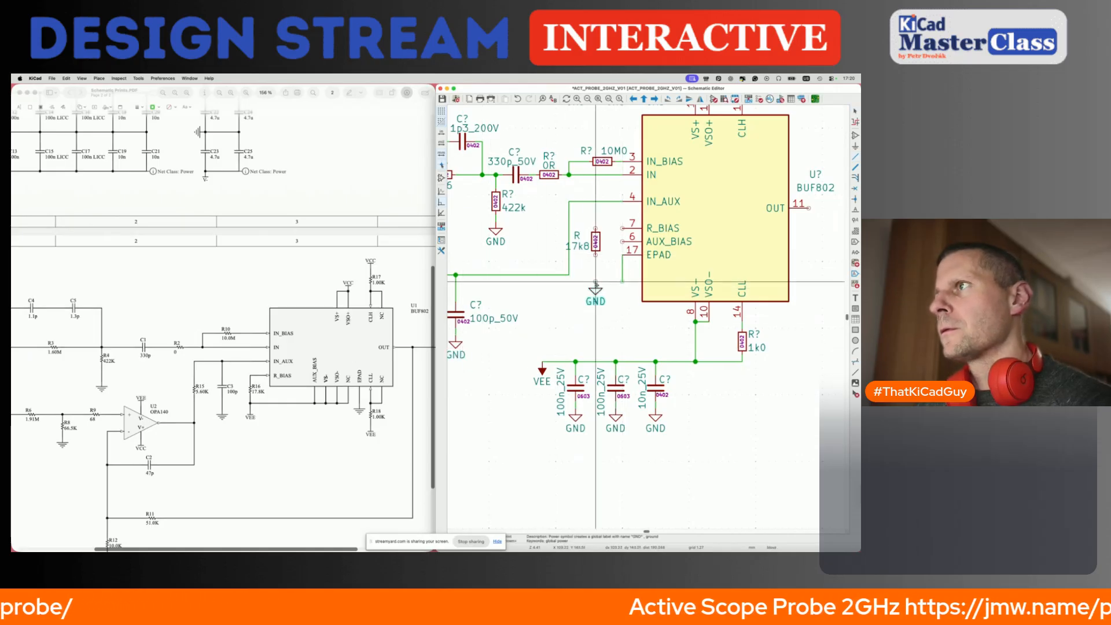
click(623, 283)
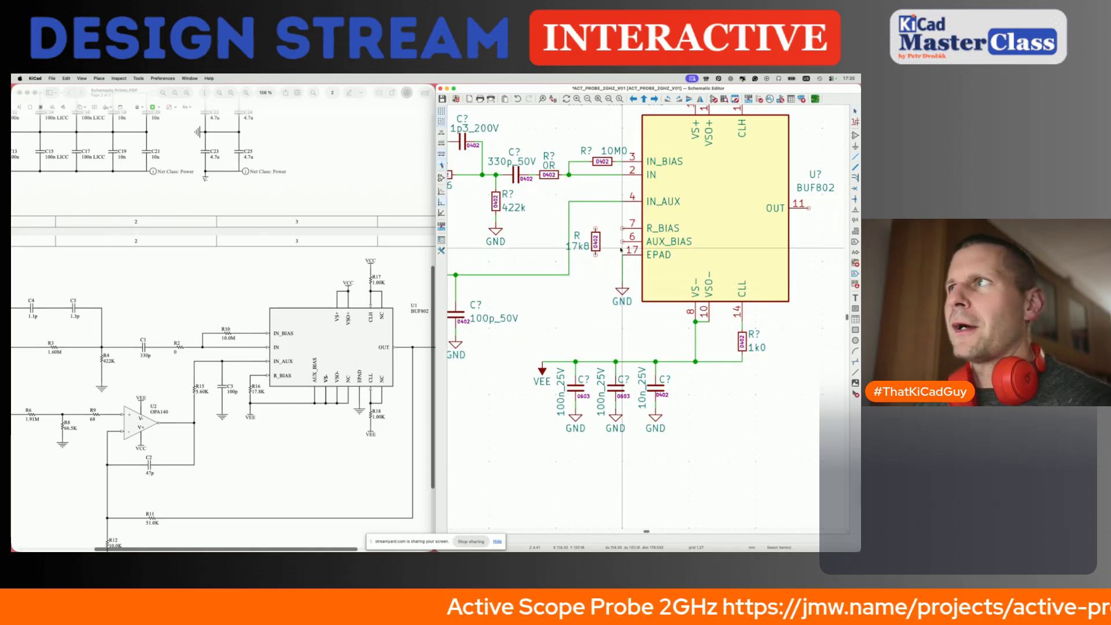
Wire the R_BIAS pin to the upper end of the 17k8 resistor and its lower end to a duplicated VEE symbol.
key(w)
click(623, 228)
key(Escape)
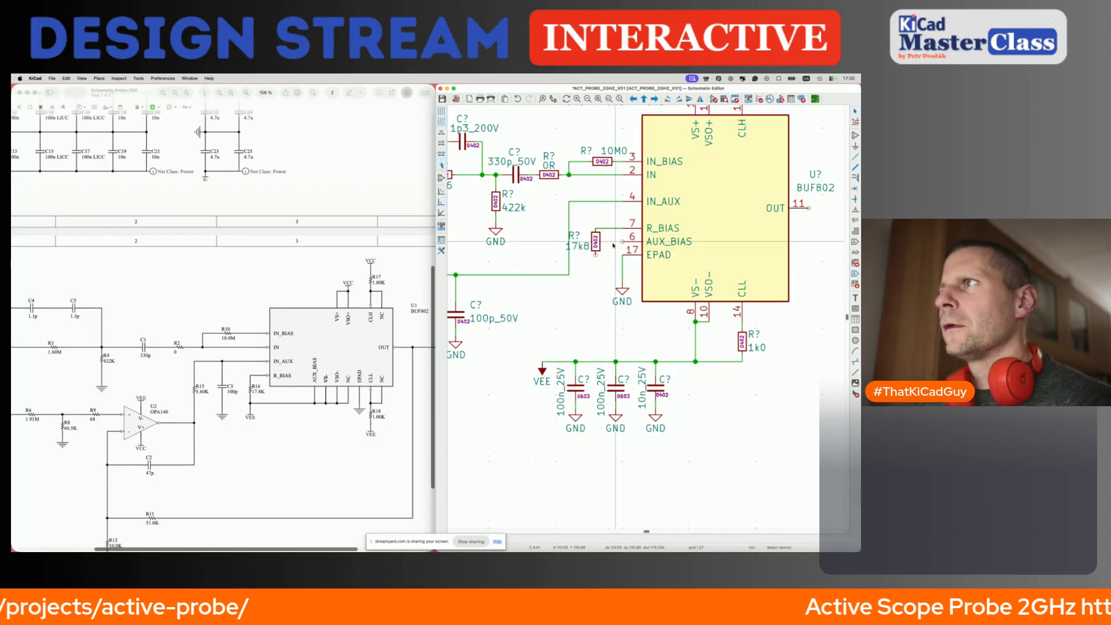
key(w)
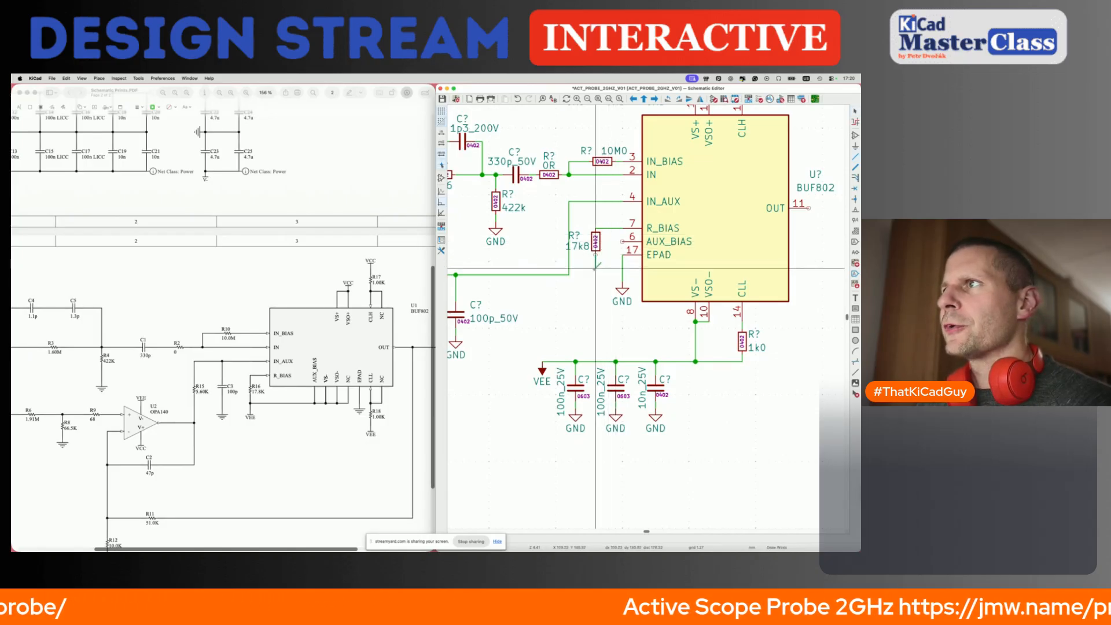
double_click(596, 282)
key(Escape)
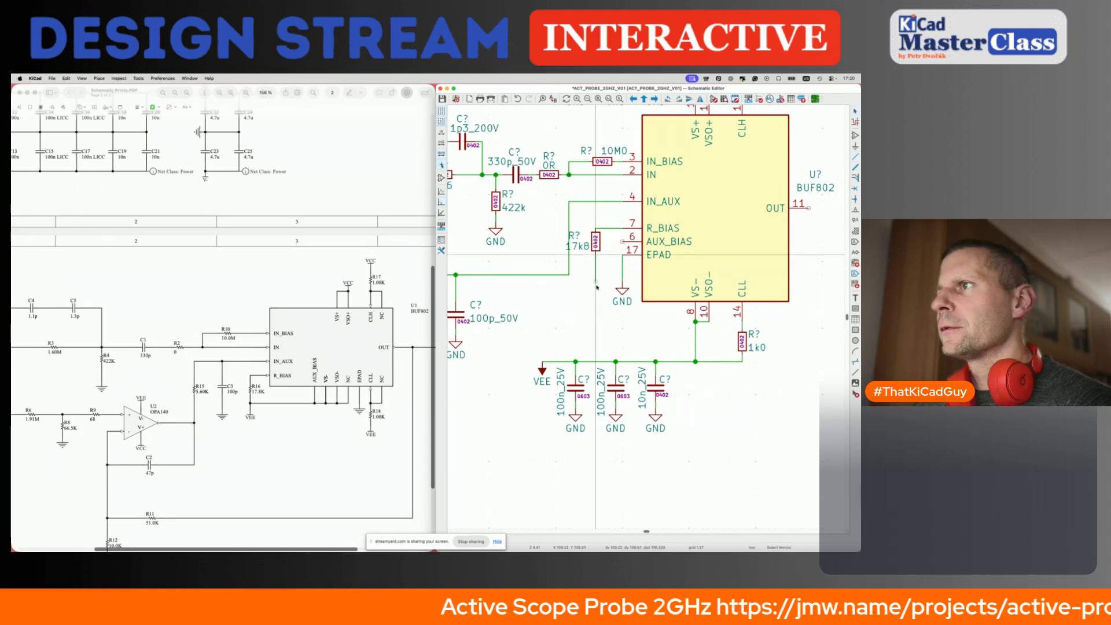
key(super+d)
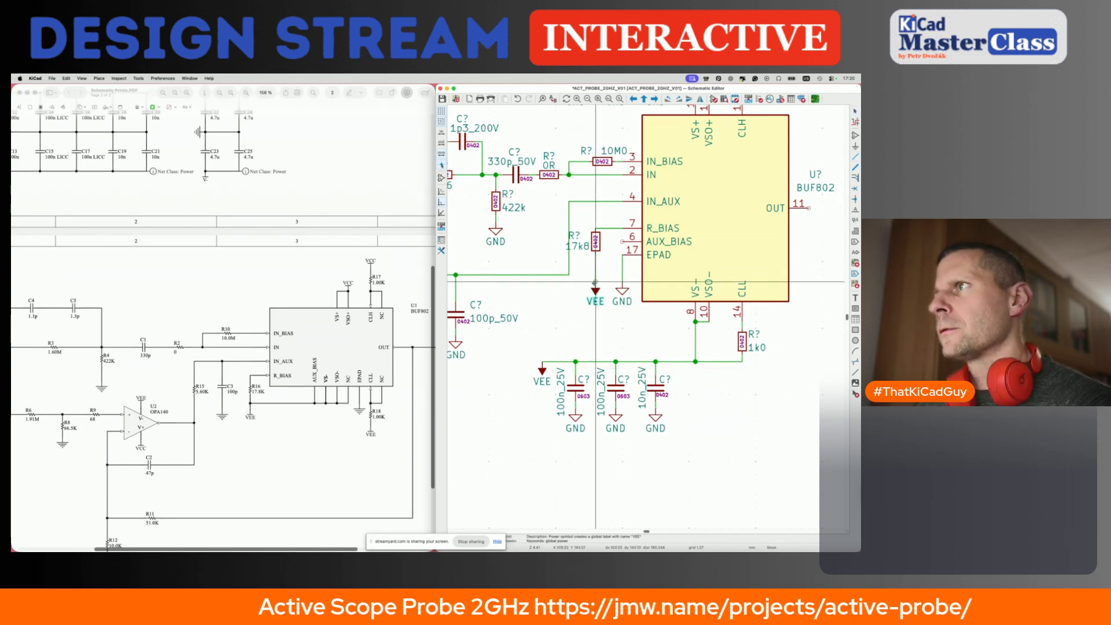
click(595, 283)
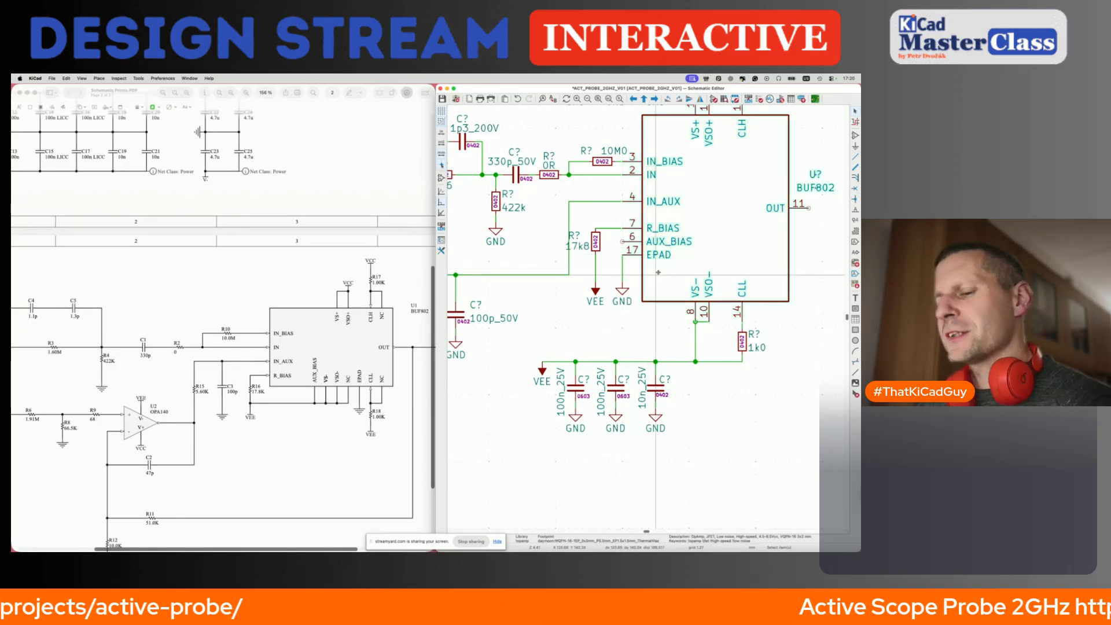
Open the BUF802 library symbol for editing and move its NC pin 9 to the right side of the body.
double_click(658, 274)
click(501, 346)
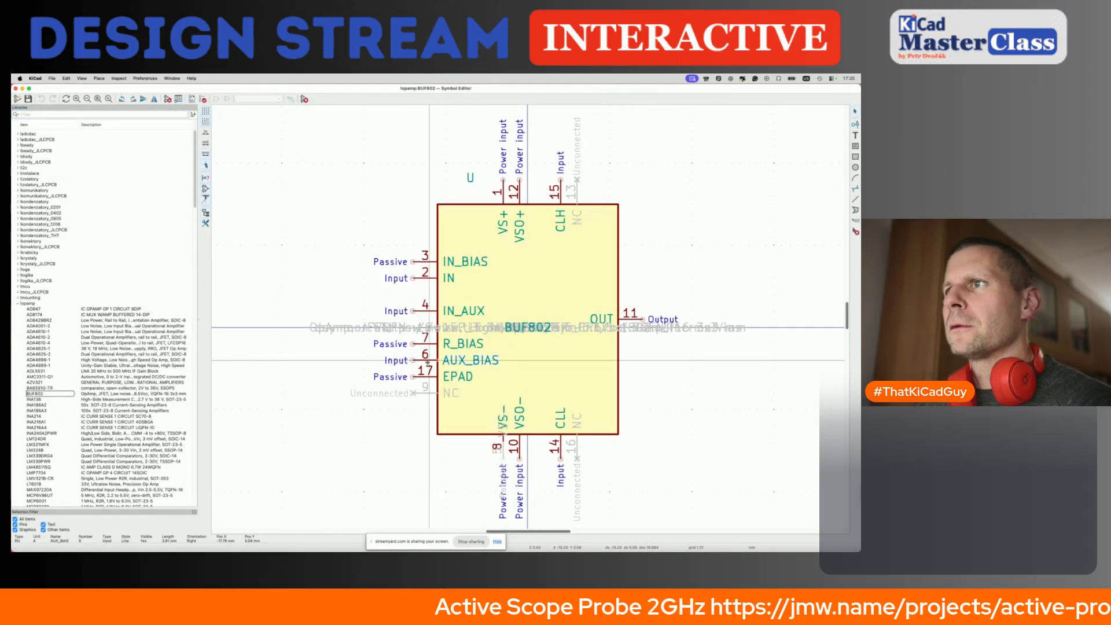
click(429, 394)
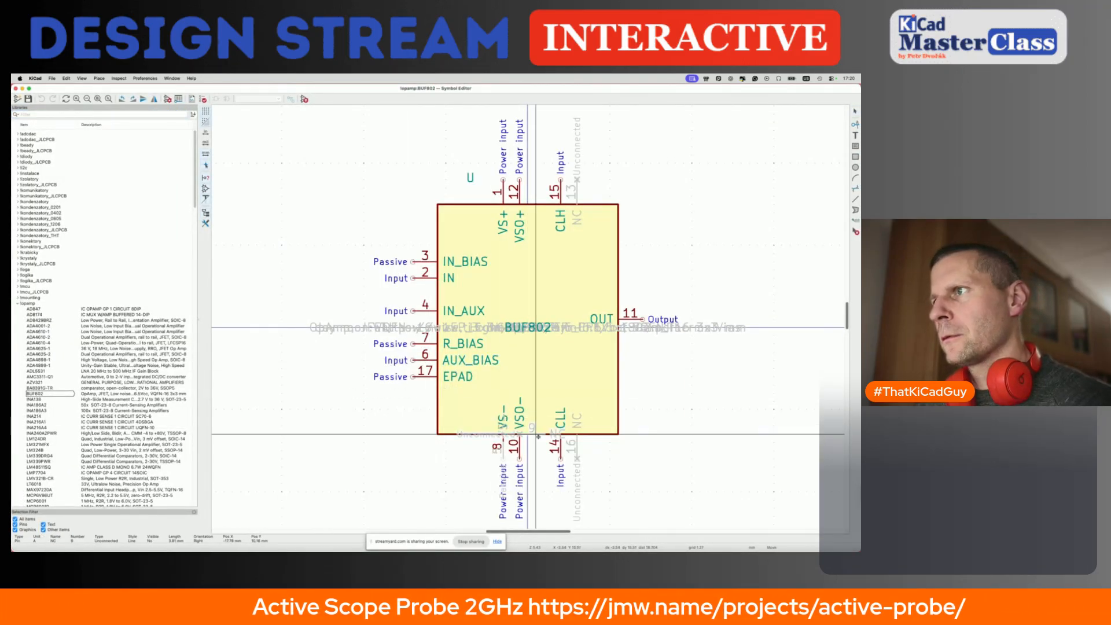
key(r)
key(r)
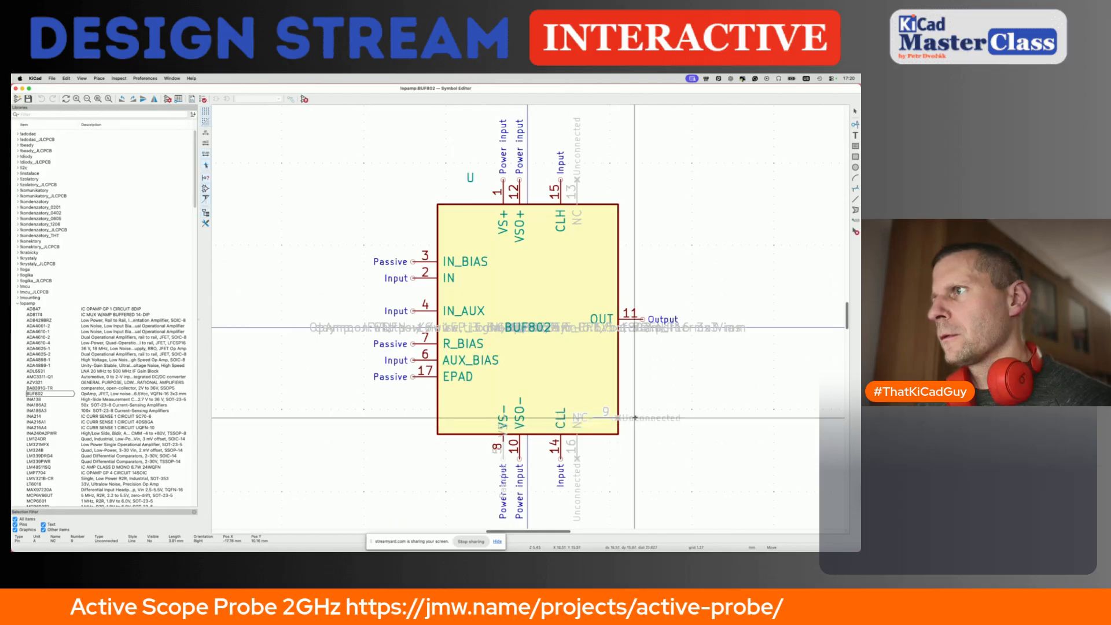
click(657, 418)
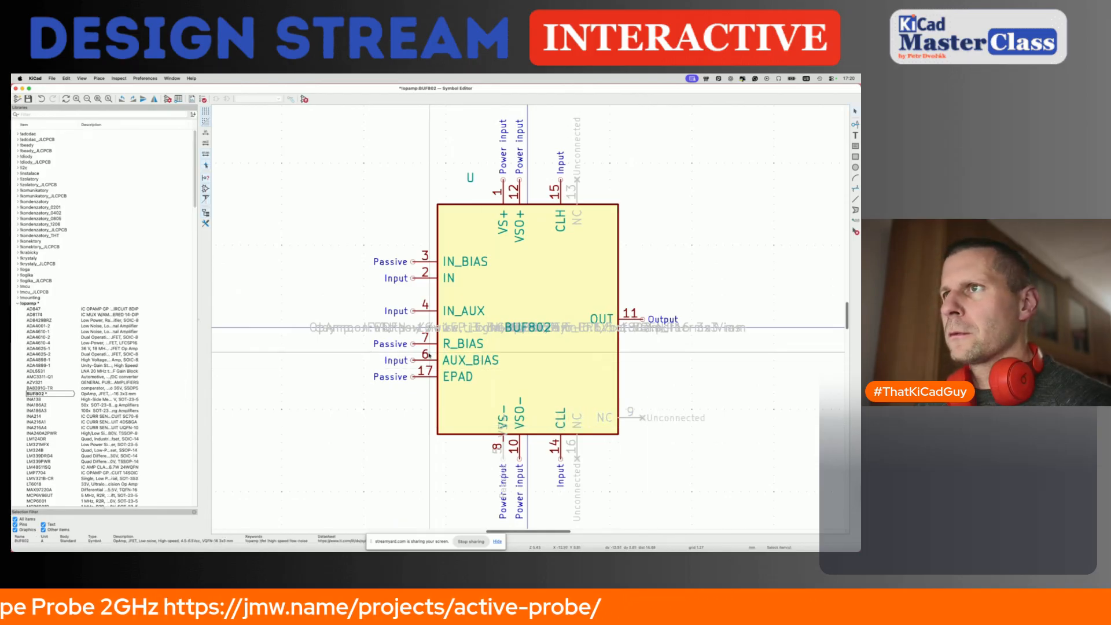
Move the AUX_BIAS and EPAD pins two grid steps down on the BUF802 symbol, save it and close the Symbol Editor.
drag(387, 351, 479, 392)
key(m)
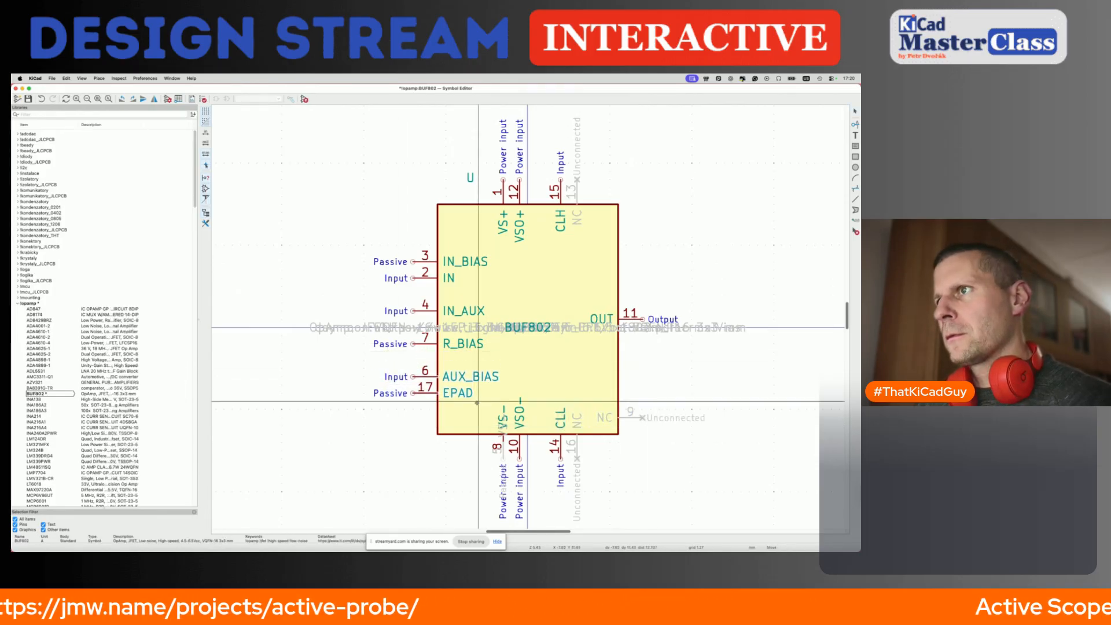
click(476, 420)
key(super+s)
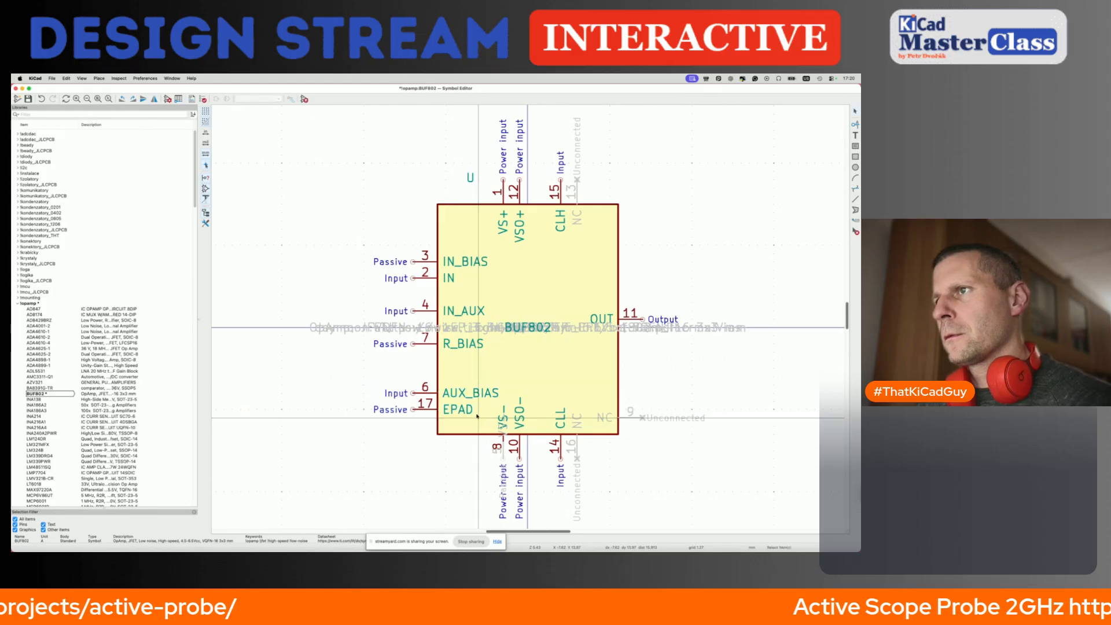
click(16, 89)
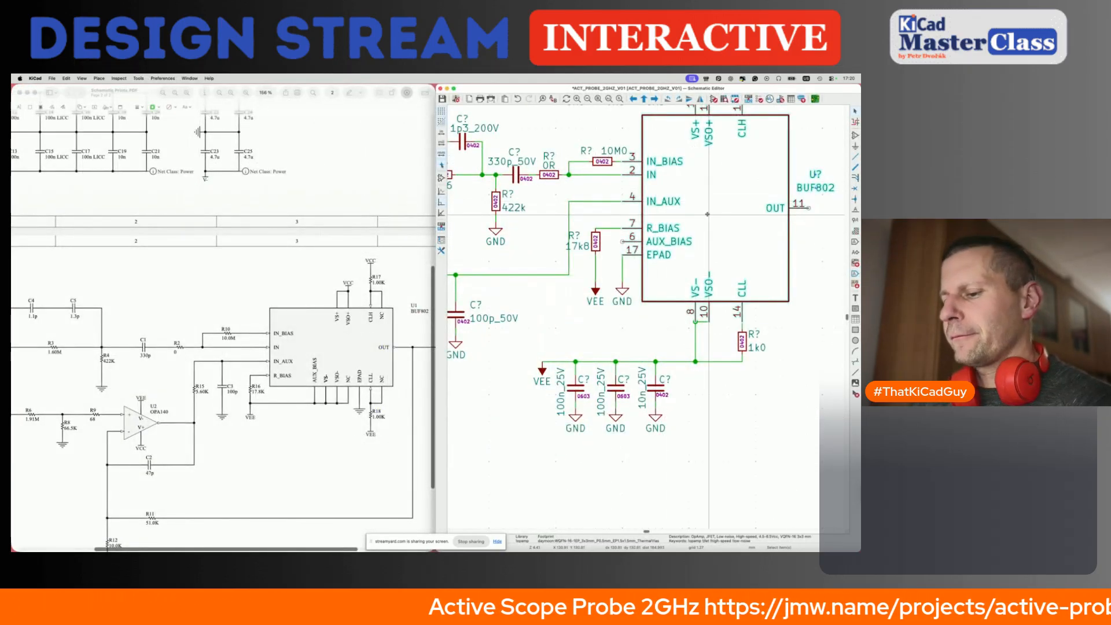
Update the selected BUF802 in the schematic from its library symbol.
key(super+u)
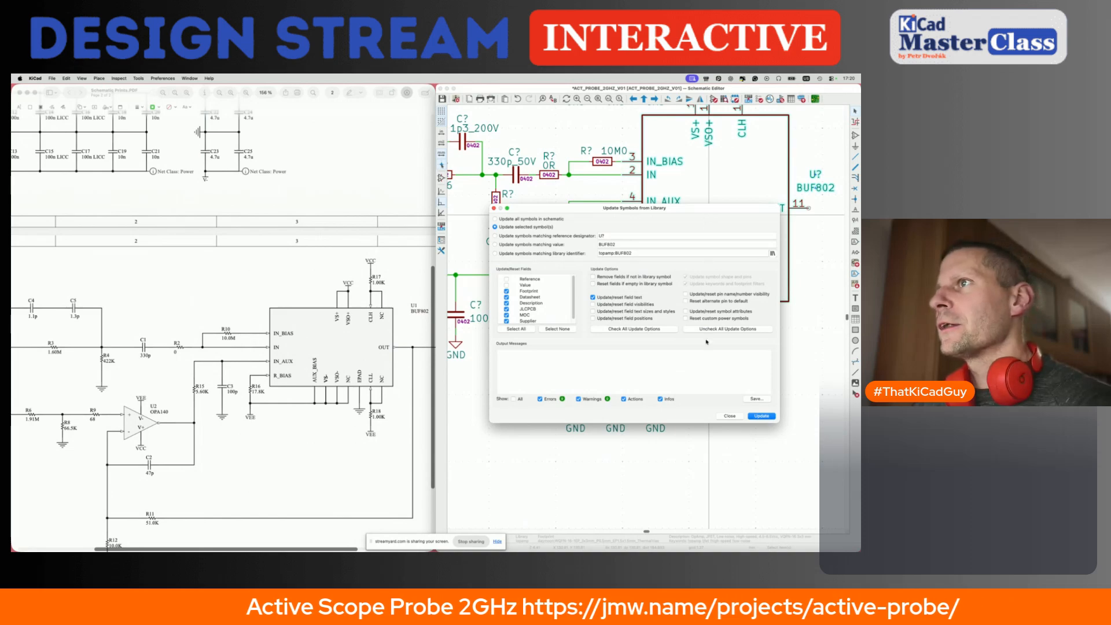
click(760, 416)
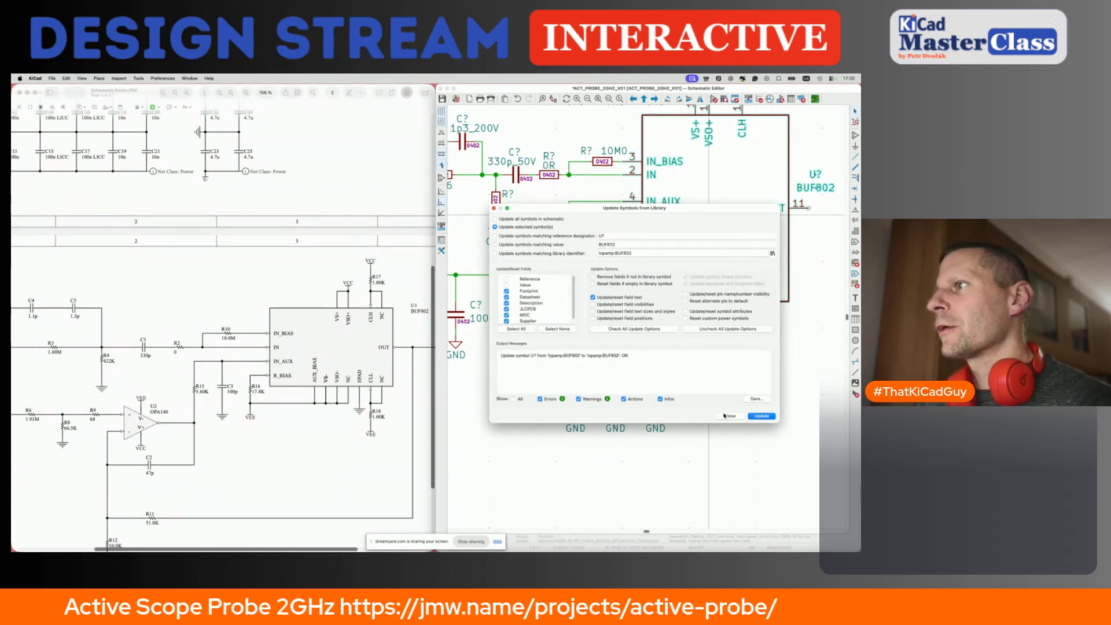
click(728, 416)
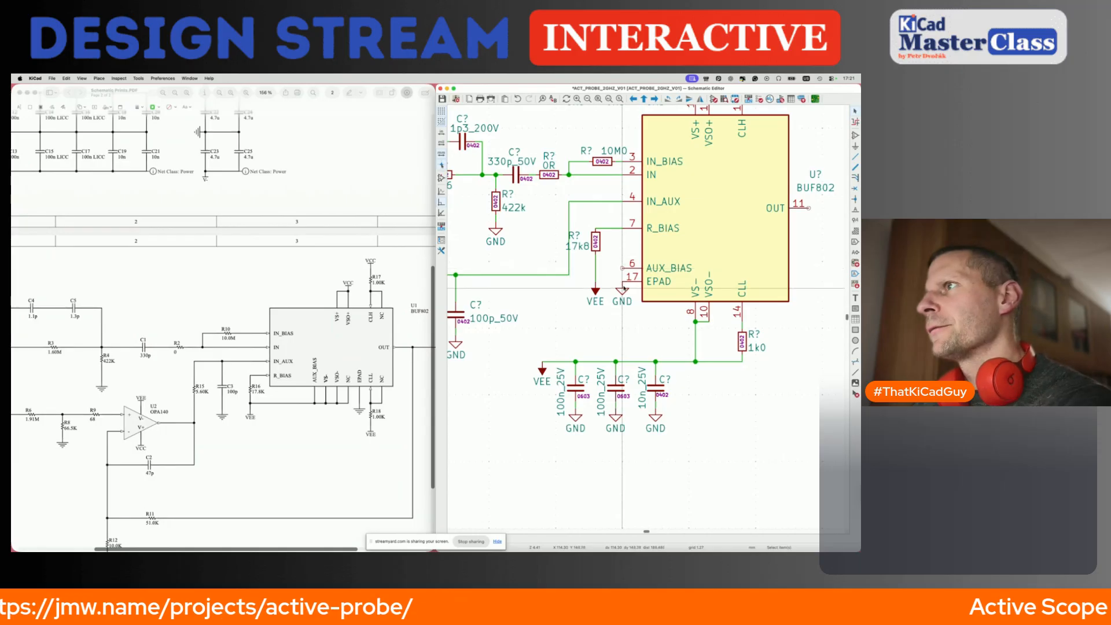
Lower the GND symbol at EPAD and the neighbouring VEE symbol, and wire the AUX_BIAS pin to the VEE line.
drag(623, 291, 595, 296)
click(596, 291)
key(w)
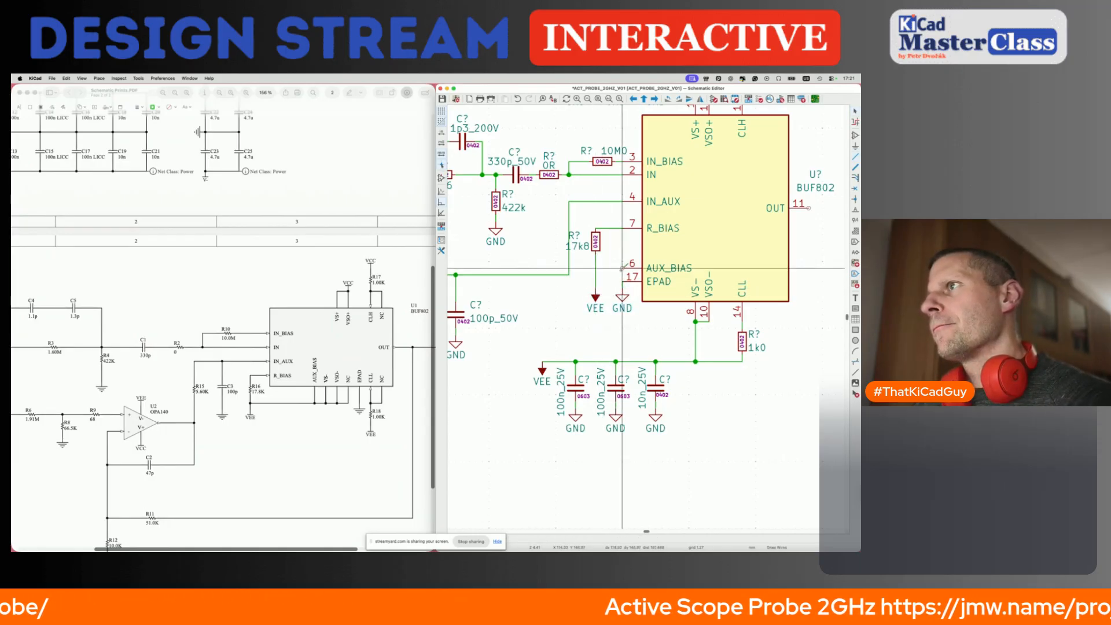
click(596, 268)
click(595, 296)
key(Escape)
Shift the 17k8 resistor and its VEE symbol closer to the BUF802, save the schematic and nudge the resistor down.
drag(579, 218, 614, 313)
key(super+s)
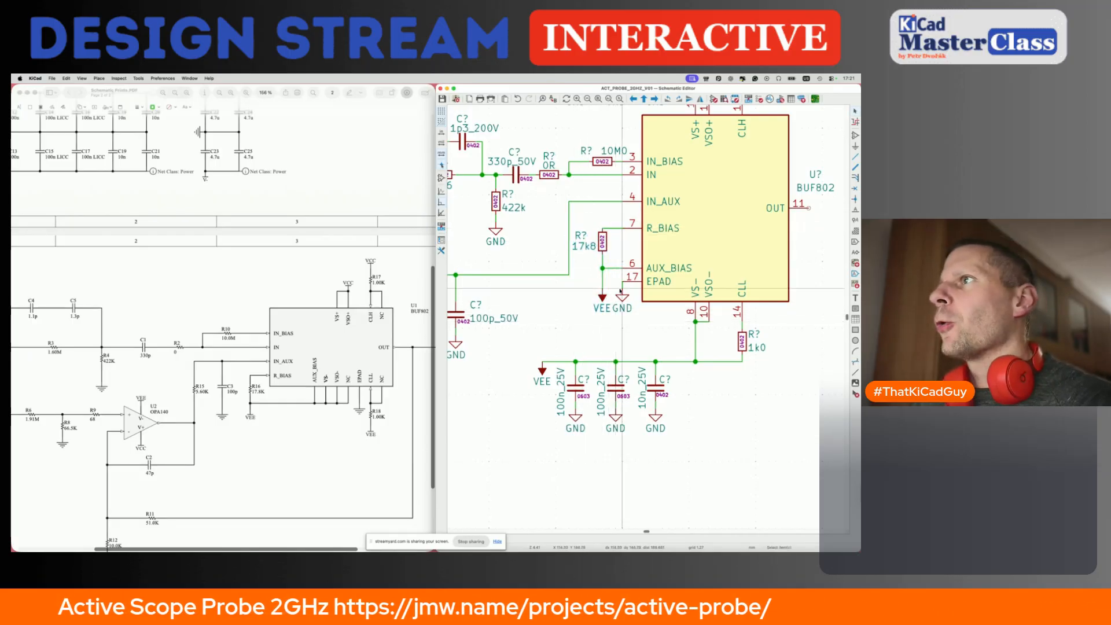
drag(603, 245, 603, 253)
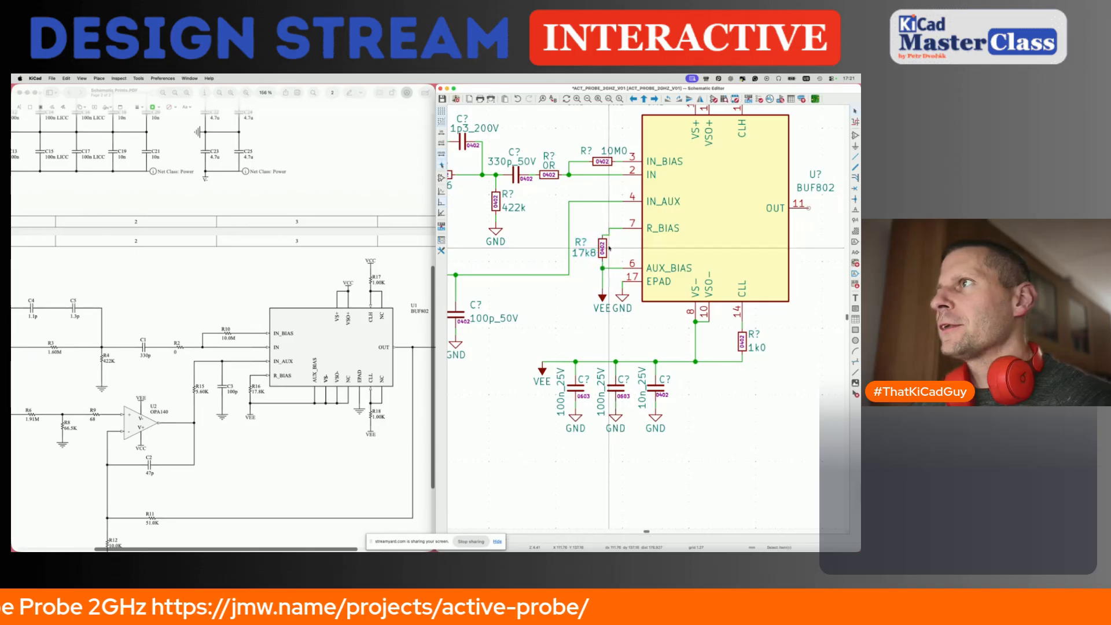
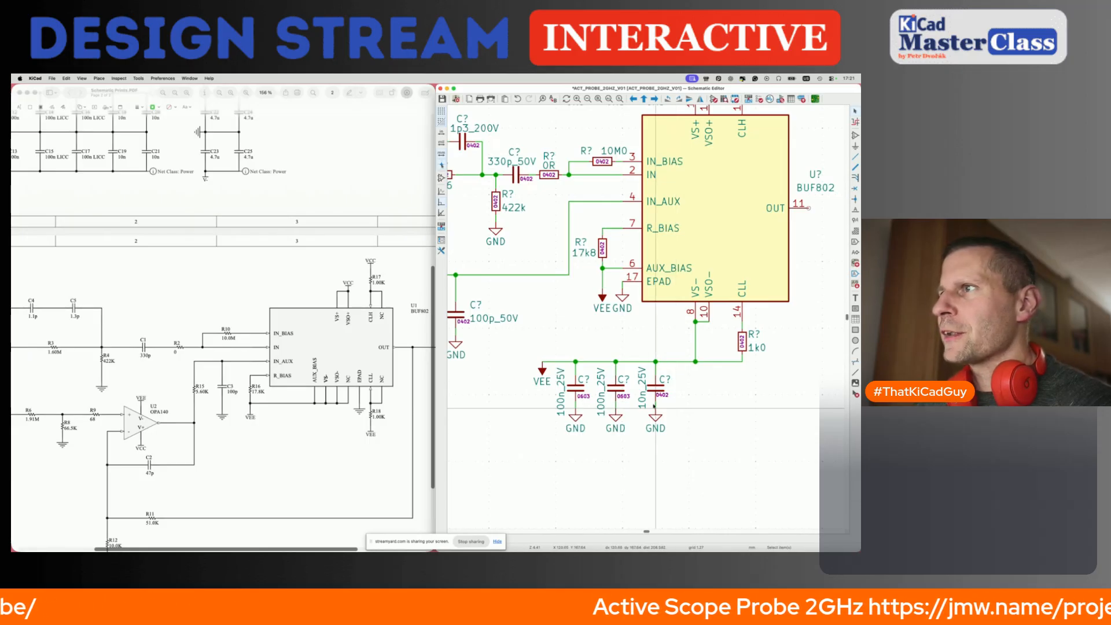
drag(557, 371, 588, 446)
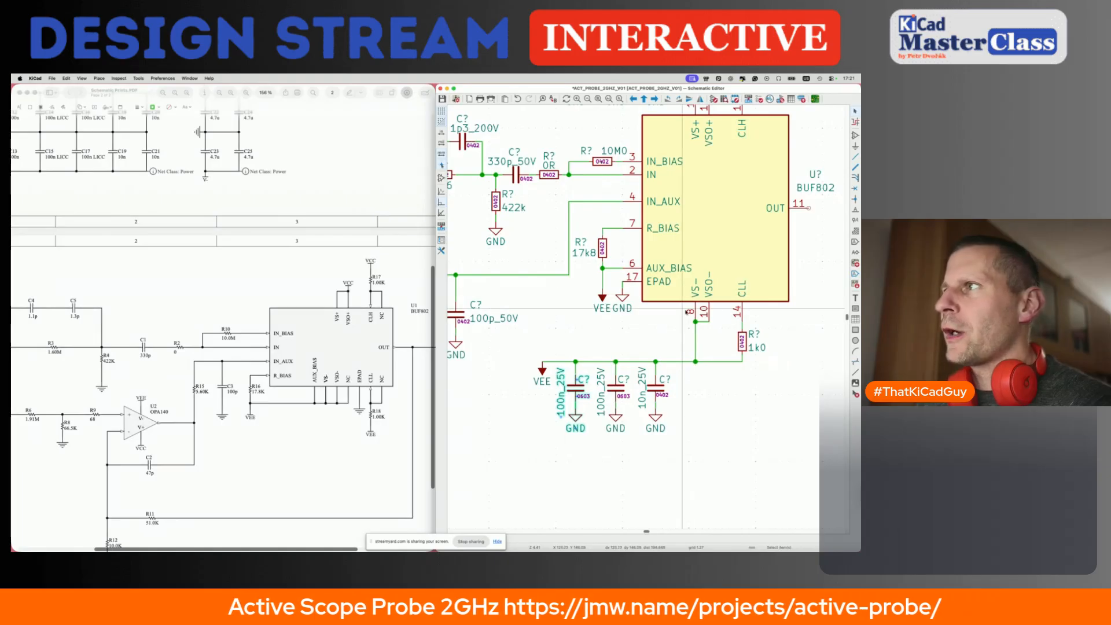
key(m)
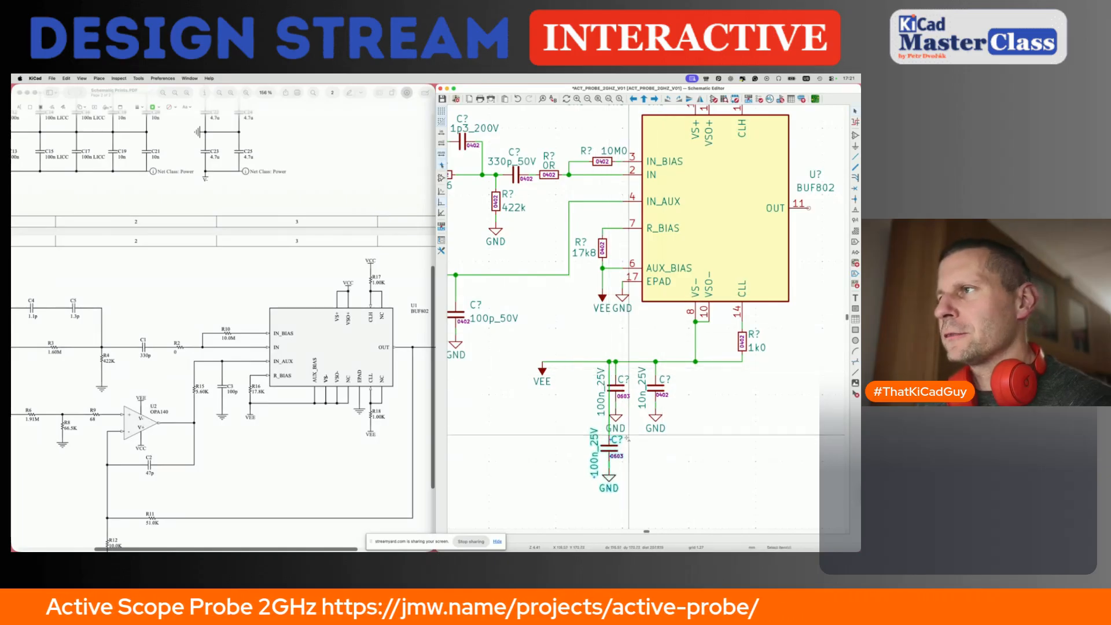
click(590, 435)
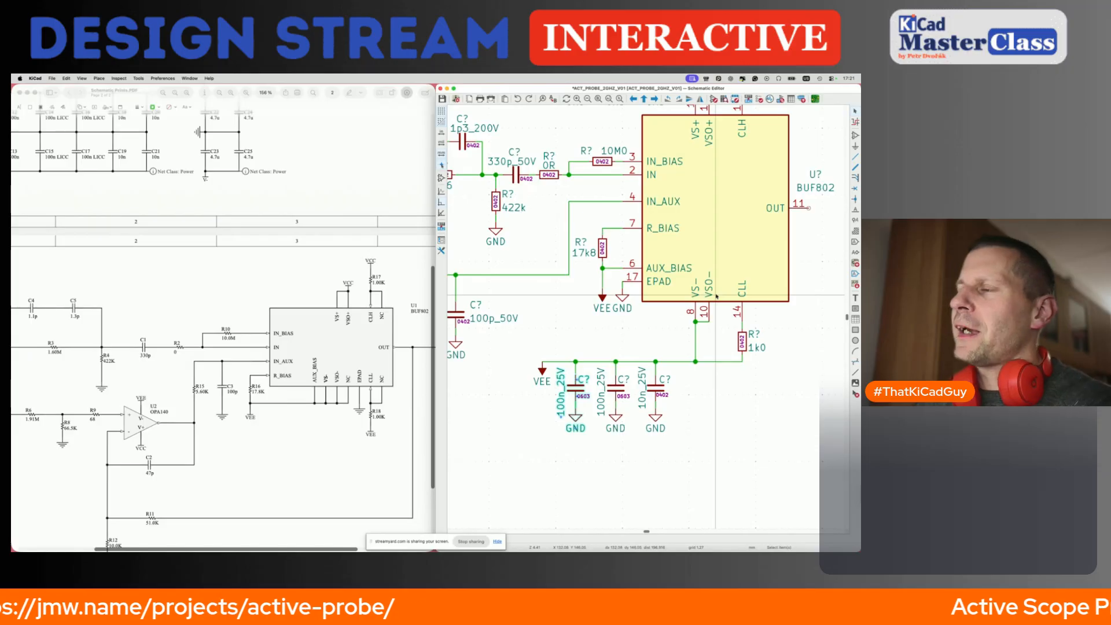
key(Escape)
Save the schematic and compare the wiring around the OPA140 with the feedback network in the reference schematic.
key(super+s)
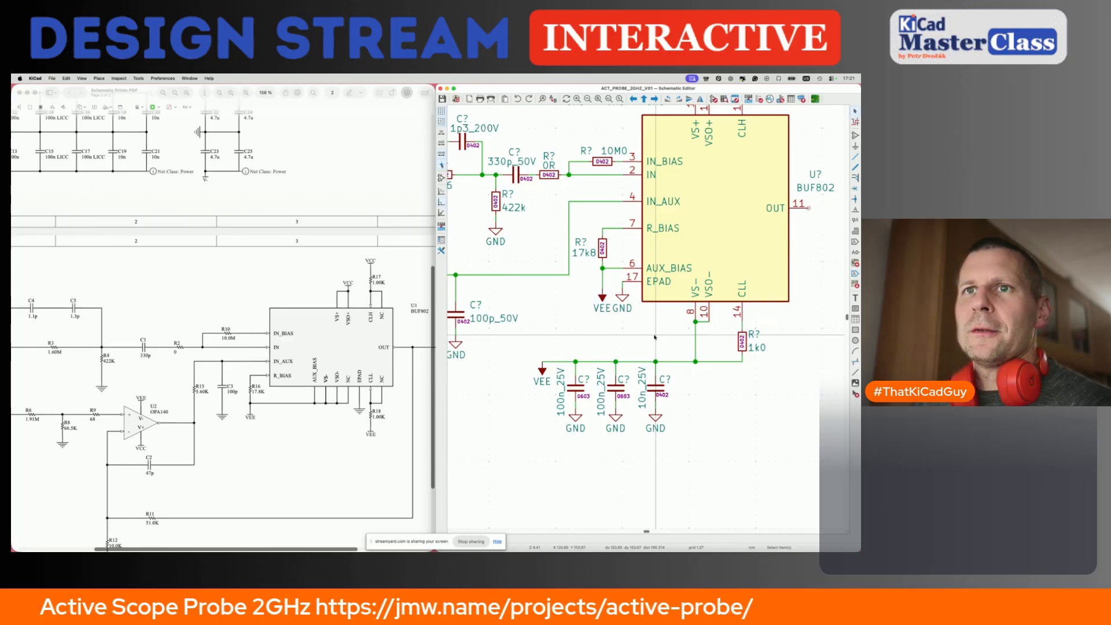
scroll(612, 322, left, 10)
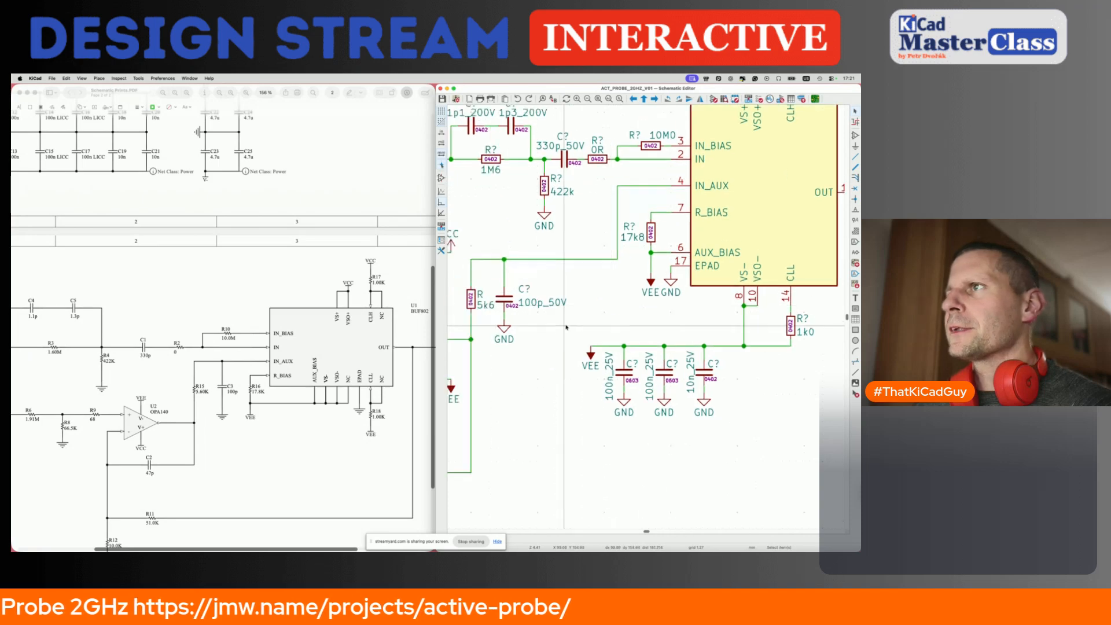
scroll(611, 322, left, 3)
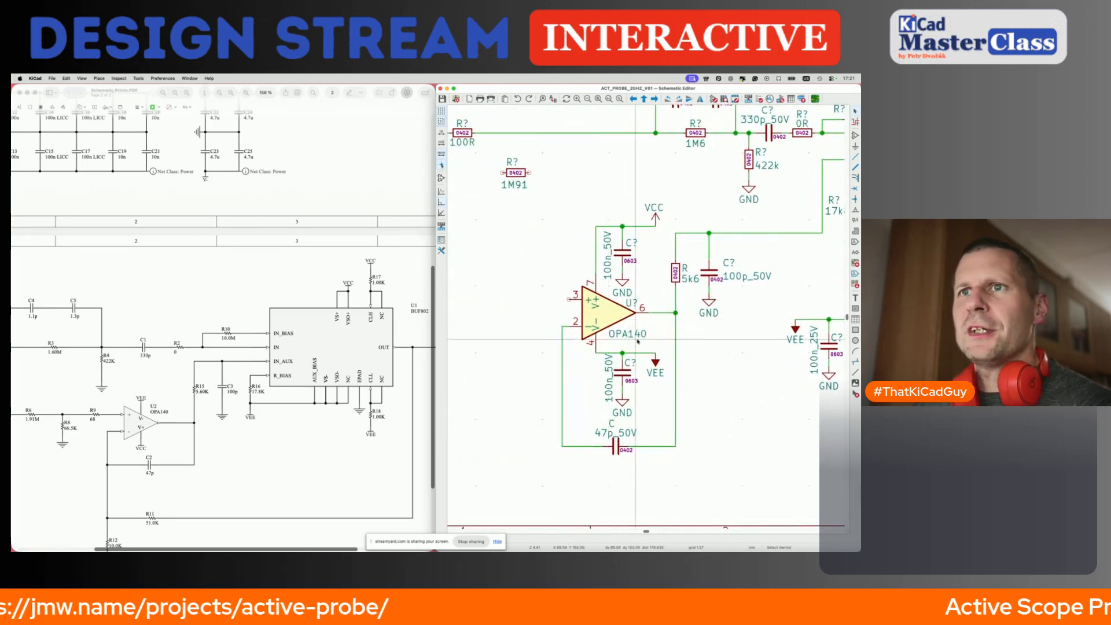
scroll(240, 423, down, 3)
scroll(241, 422, right, 3)
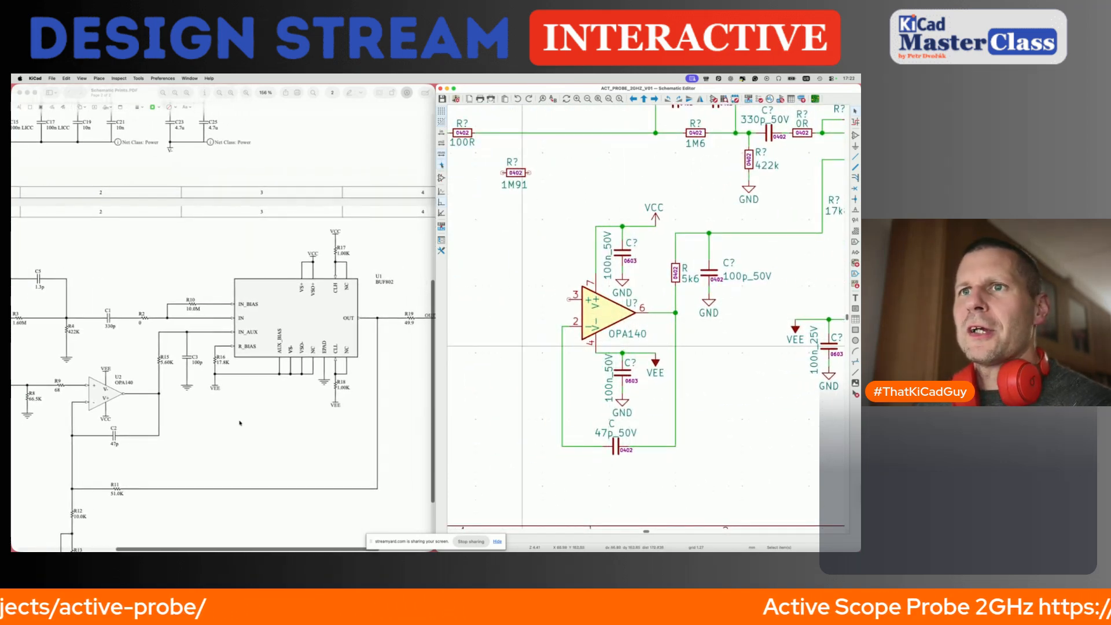
scroll(151, 453, down, 3)
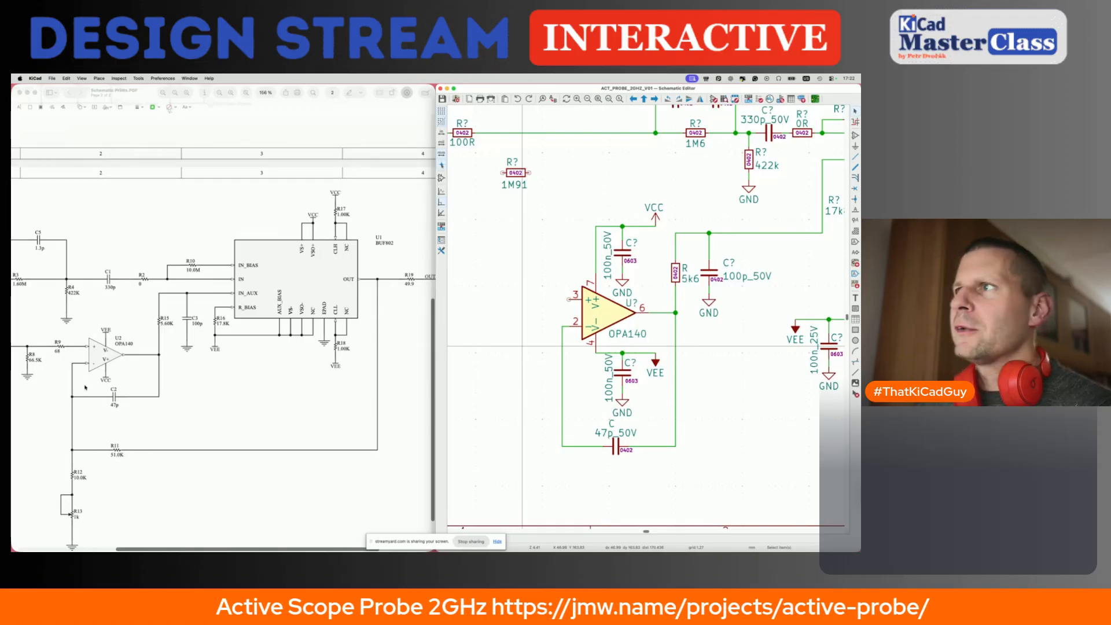
scroll(610, 482, down, 5)
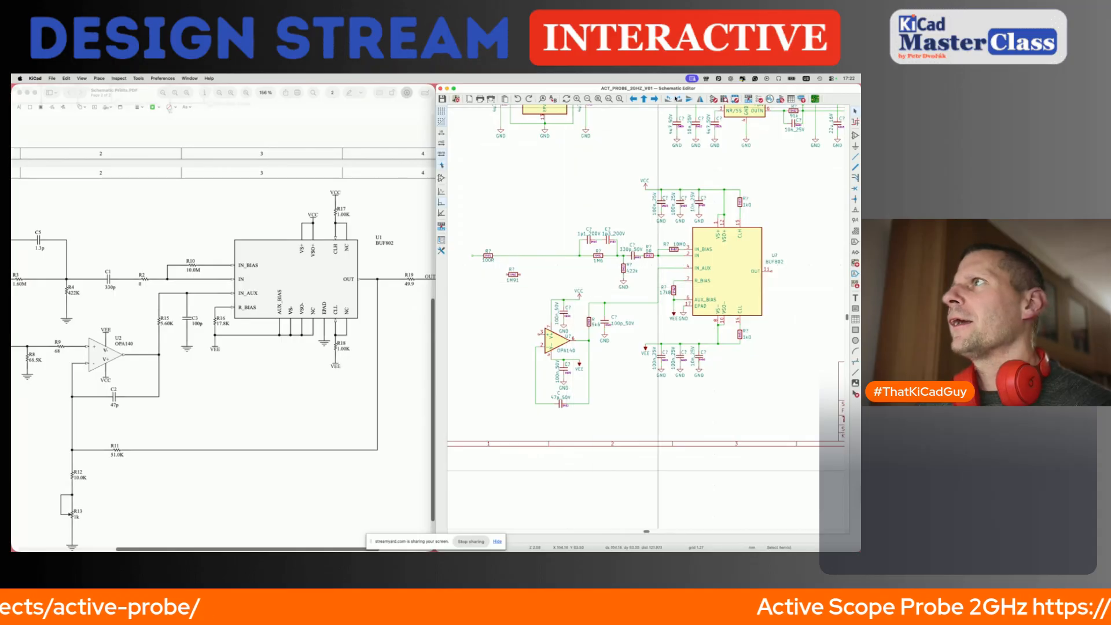
Switch to the Numbers bill of materials and look up the manufacturer part number of the 51.0K resistor R11.
key(super+Tab)
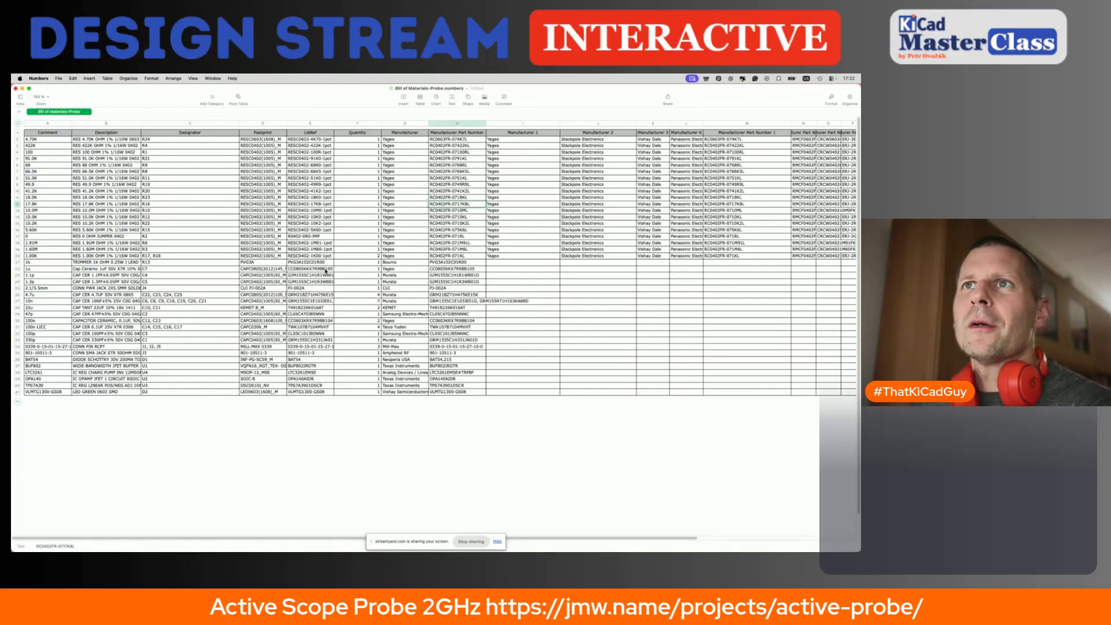
click(138, 178)
click(450, 179)
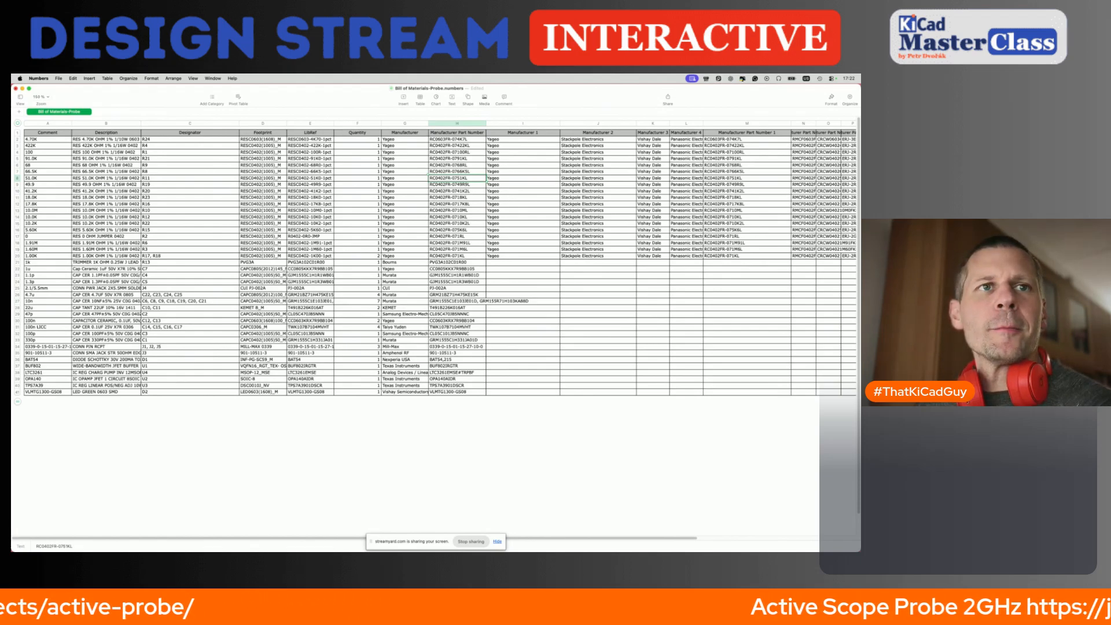
Switch back to KiCad, open the 0402 51k resistor in the Symbol Editor and review its symbol properties.
key(super+Tab)
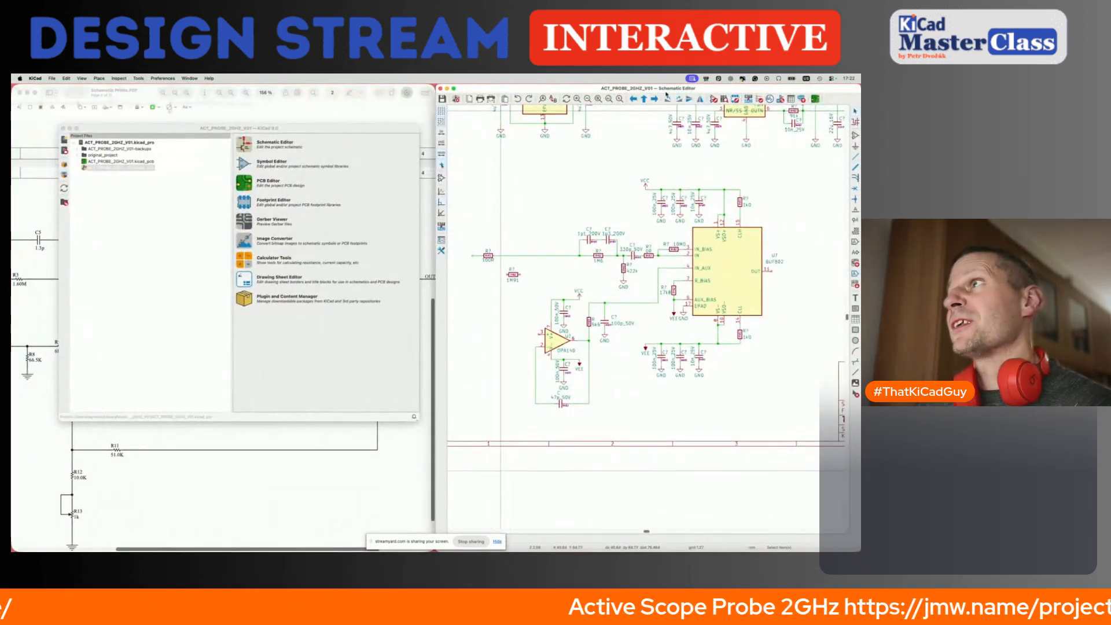
click(714, 99)
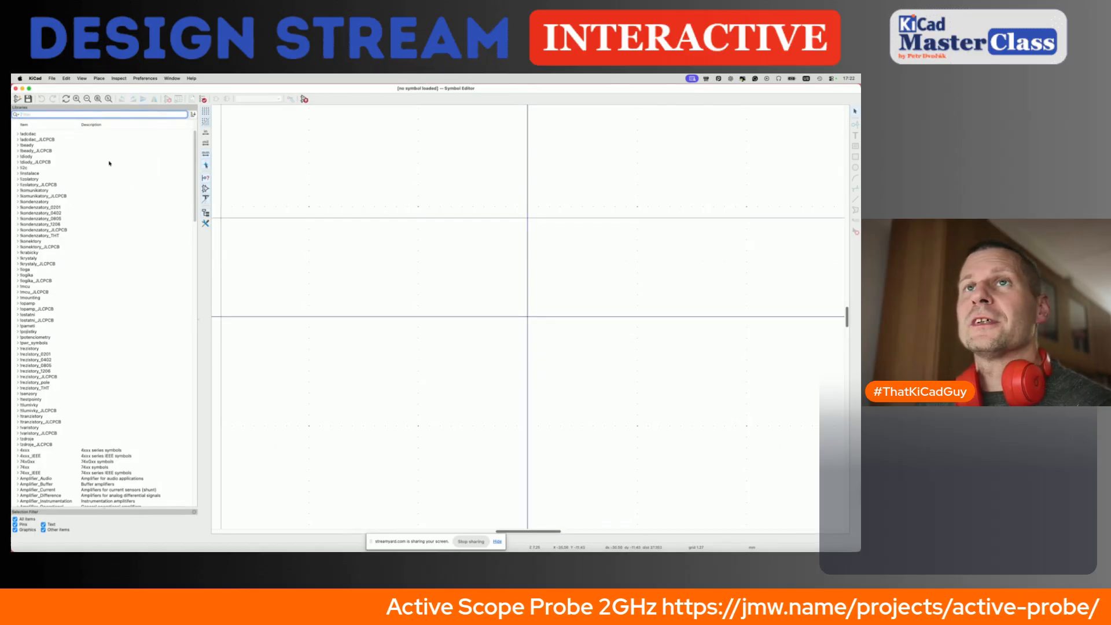
text(51k)
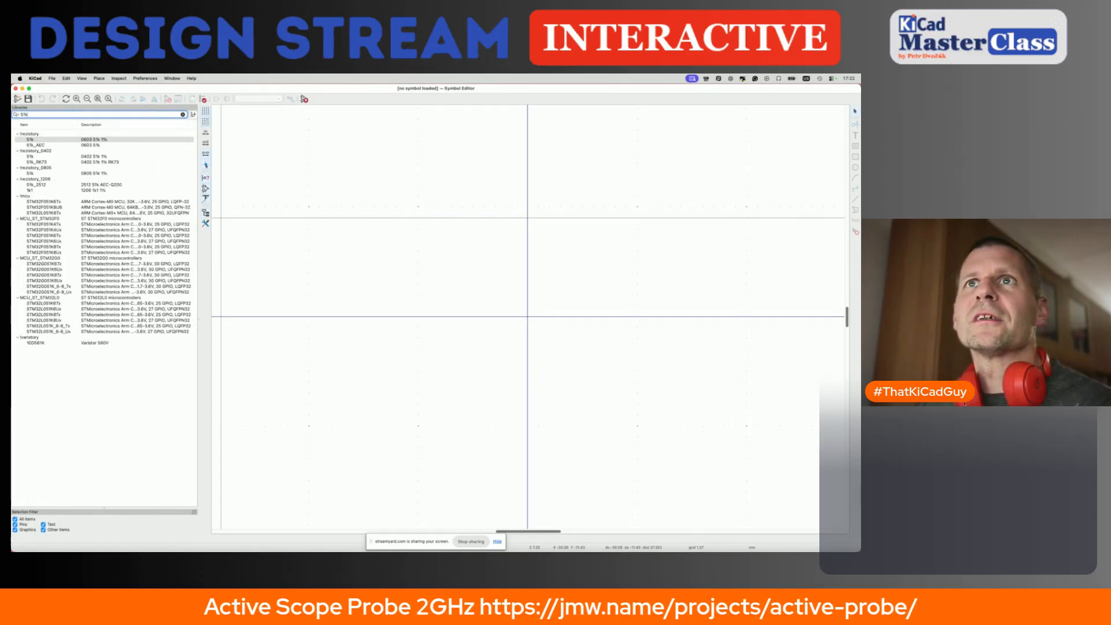
double_click(68, 158)
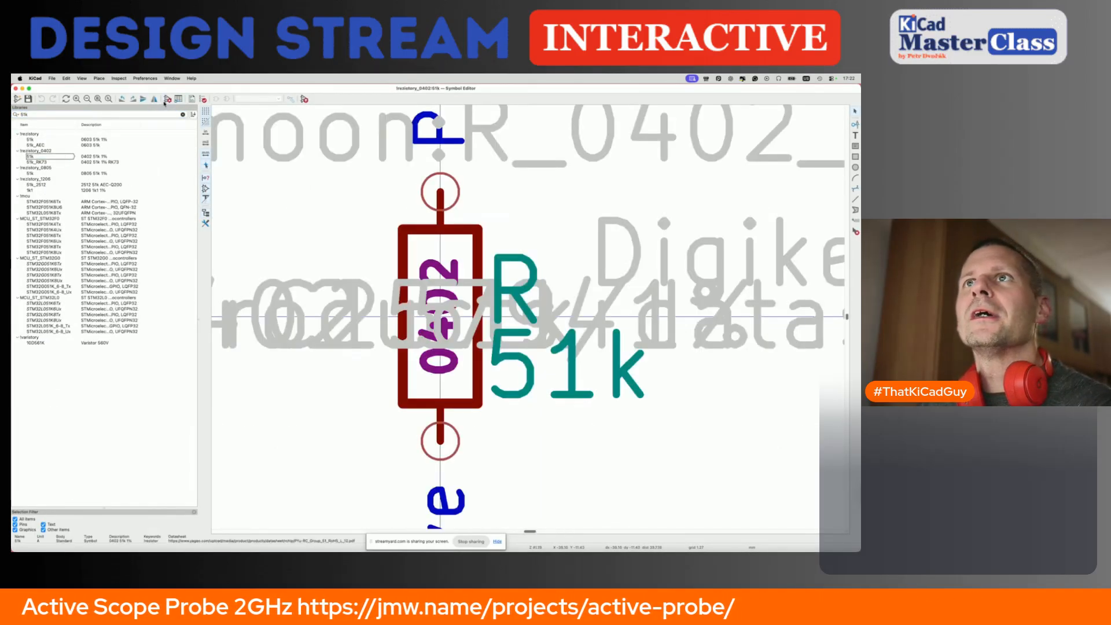
double_click(300, 203)
scroll(294, 234, down, 3)
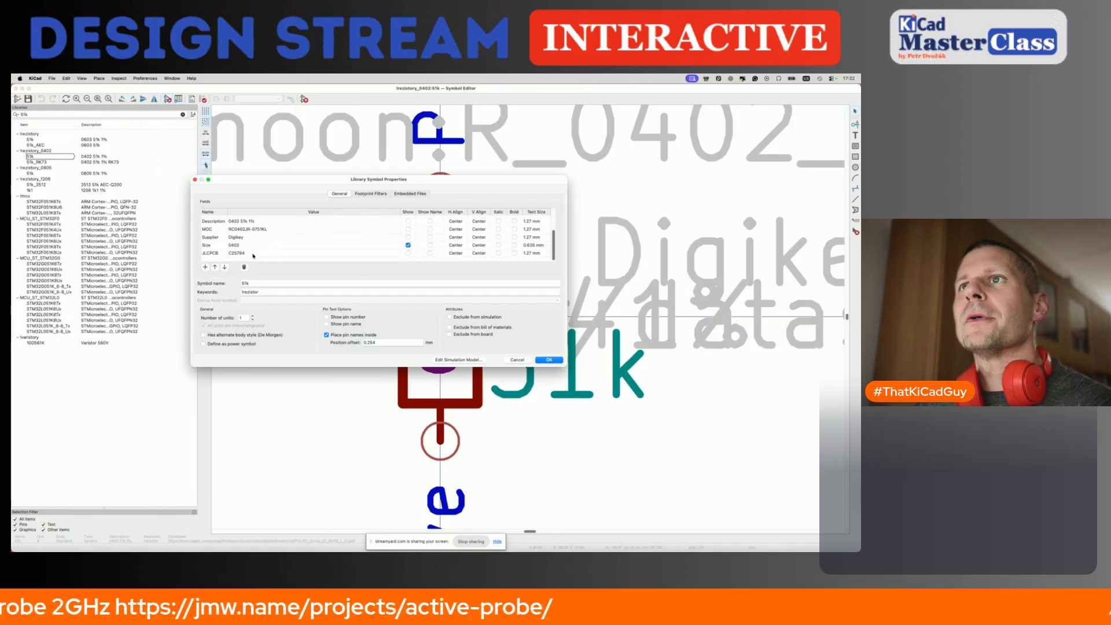
scroll(278, 255, up, 3)
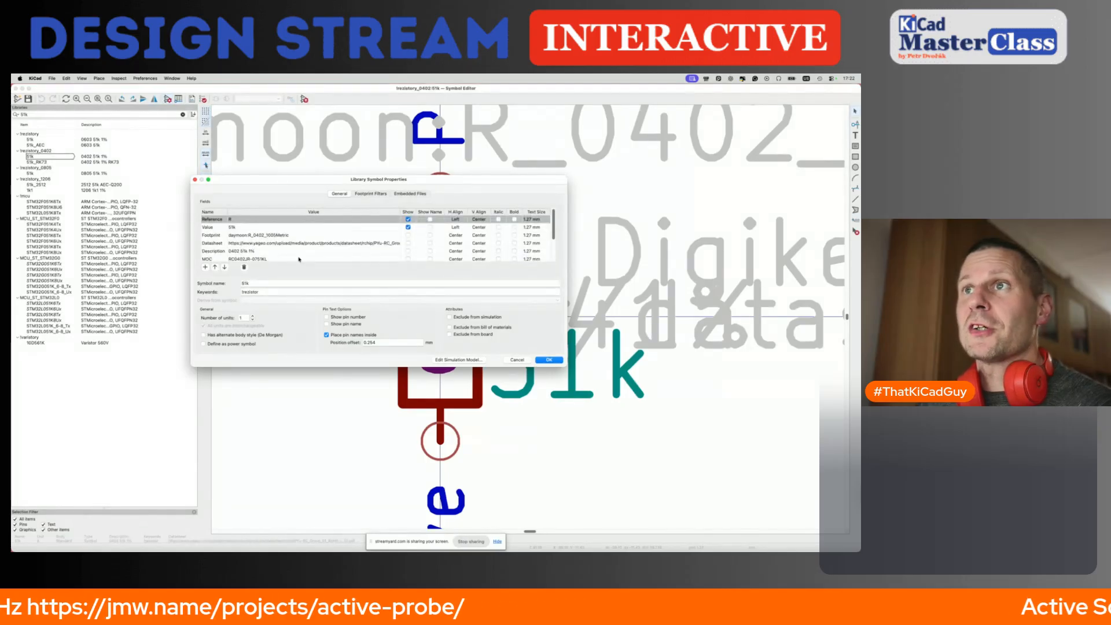
click(549, 359)
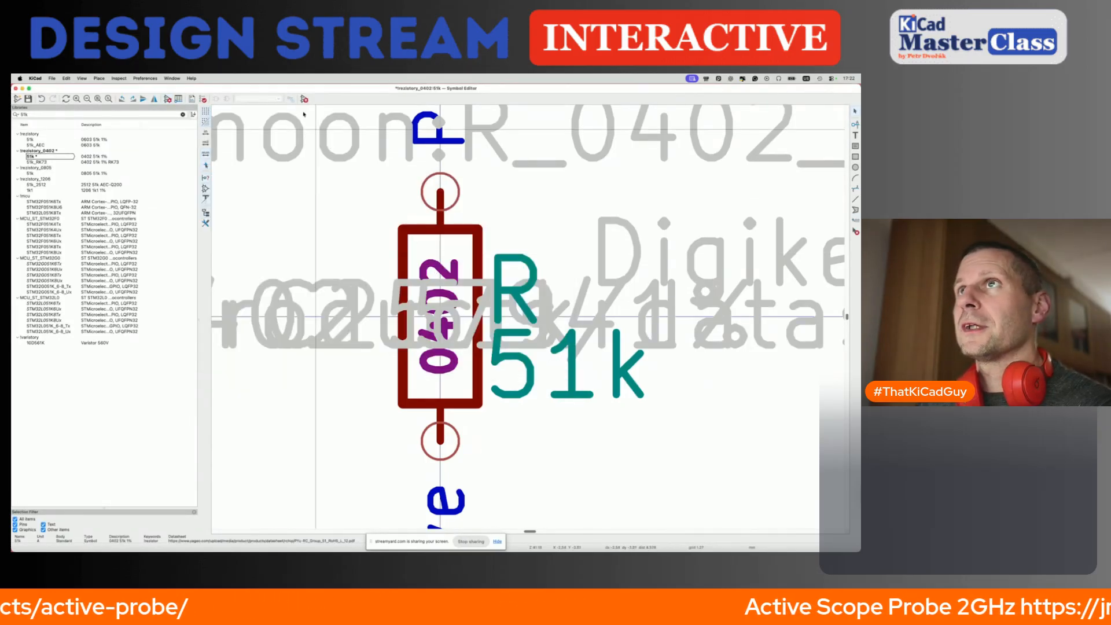
Add the 51k resistor to the schematic, placed horizontally just below the 47p_50V feedback capacitor.
click(303, 100)
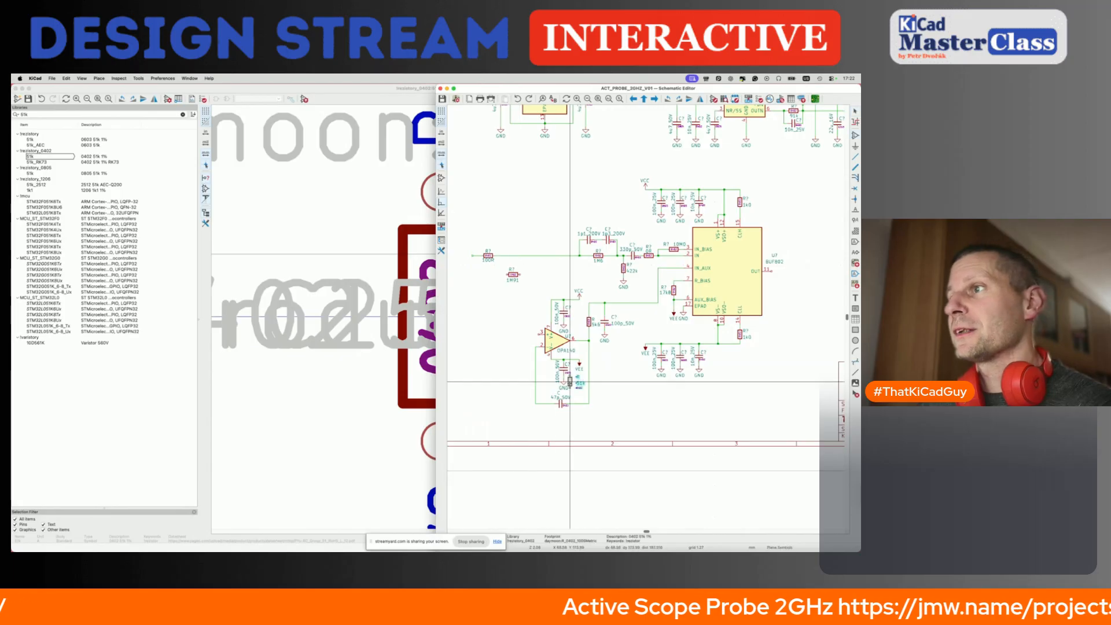
click(560, 419)
scroll(560, 418, up, 3)
scroll(512, 463, down, 3)
scroll(541, 395, up, 4)
drag(564, 384, 565, 431)
drag(565, 356, 564, 393)
Wire the 51k resistor from the OPA140's inverting-input line to the BUF802's OUT pin.
key(w)
click(479, 357)
scroll(480, 359, down, 4)
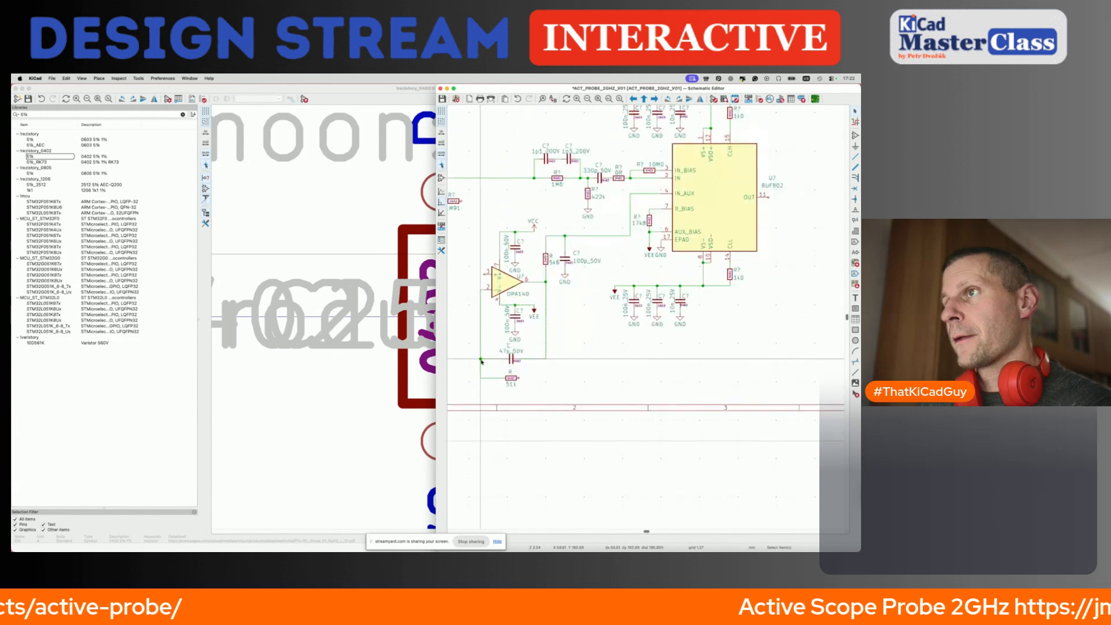
key(w)
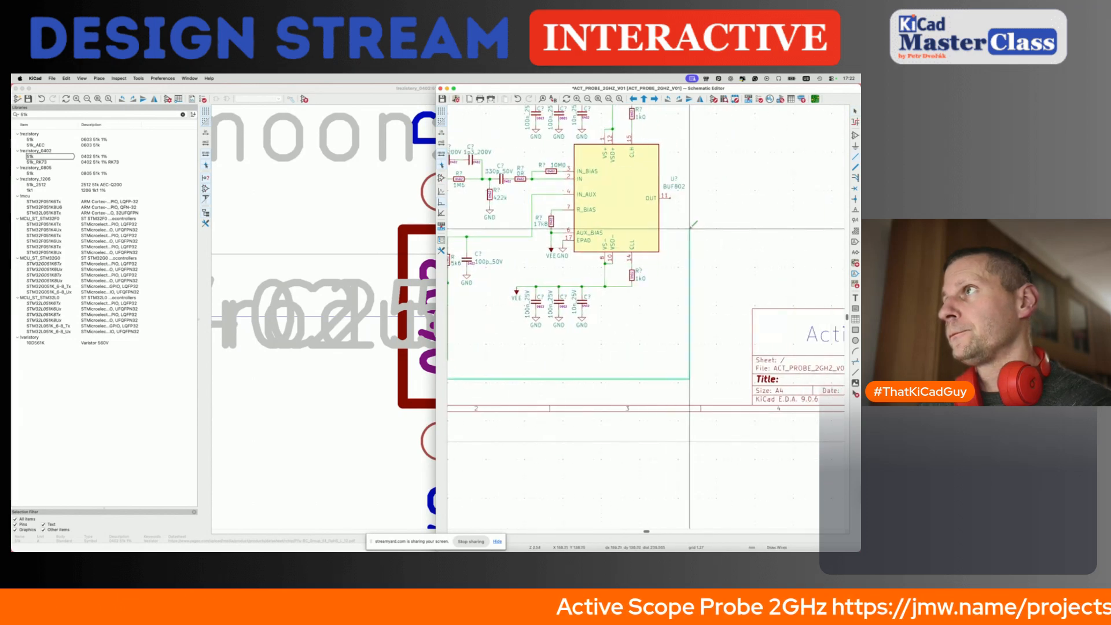
click(670, 198)
key(Escape)
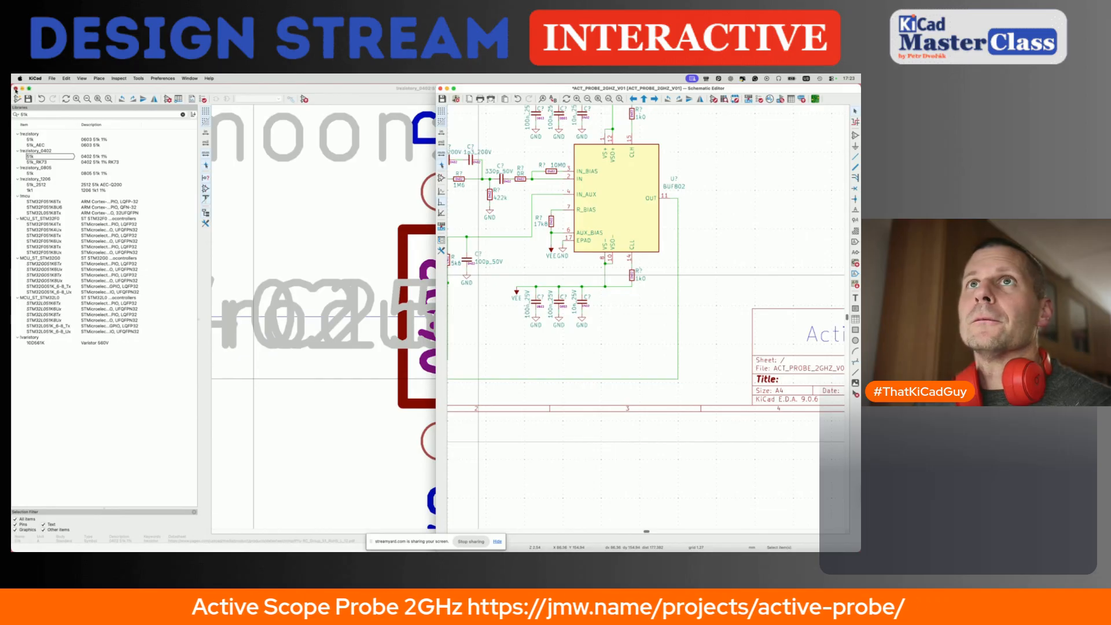
Close the Symbol Editor and examine the BUF802 output stage up to connector J3 in the reference schematic.
click(15, 89)
click(269, 123)
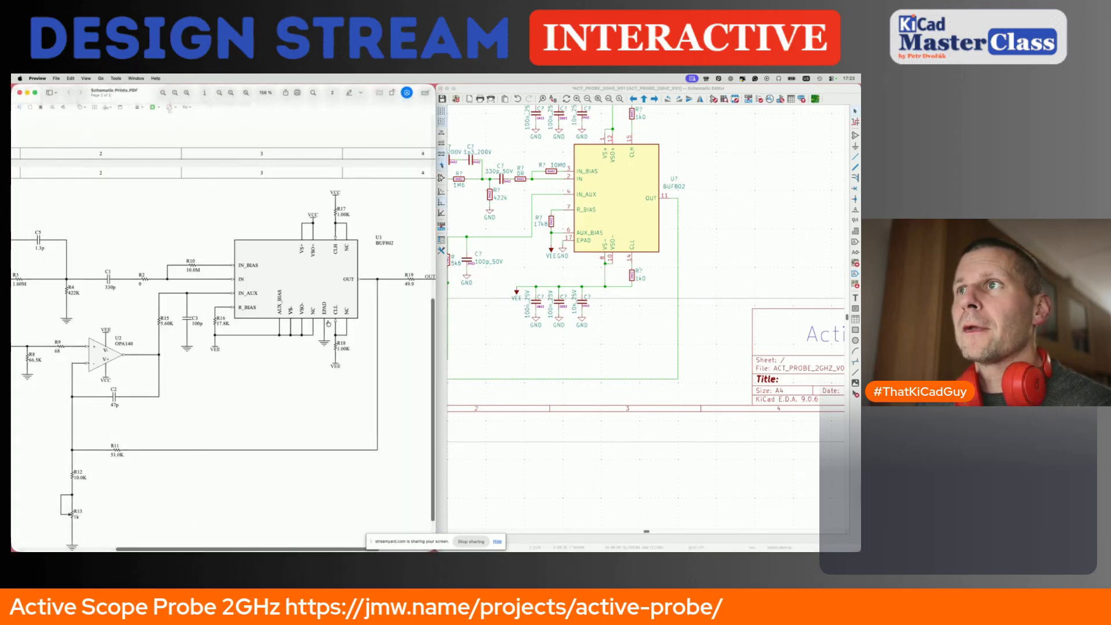
scroll(328, 323, right, 5)
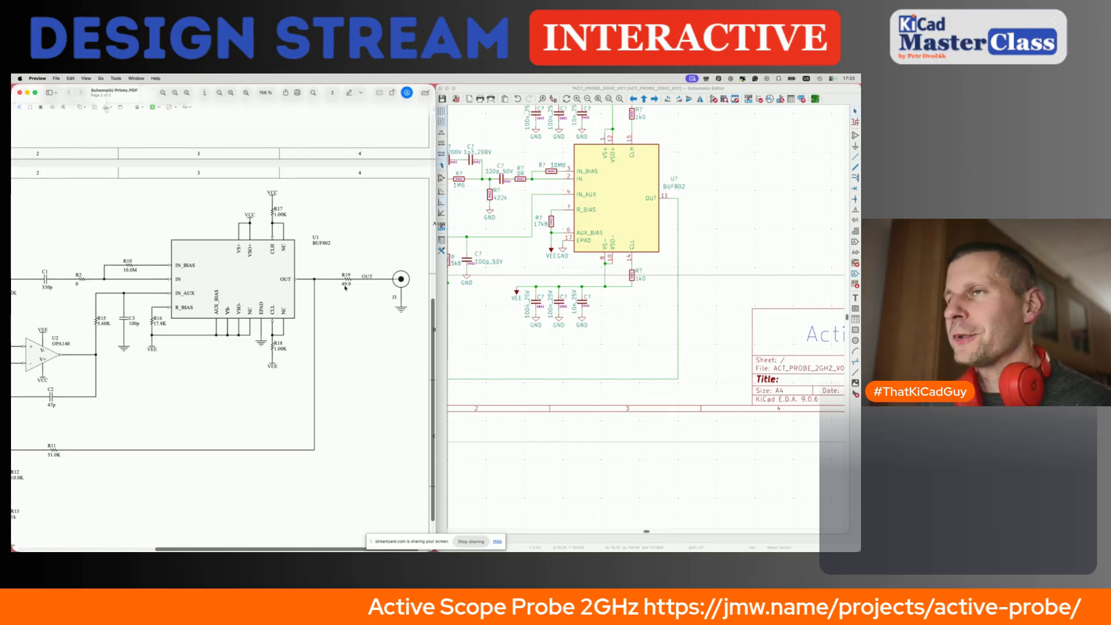
Switch to the bill of materials in Numbers and look up the output series resistor R19.
click(703, 100)
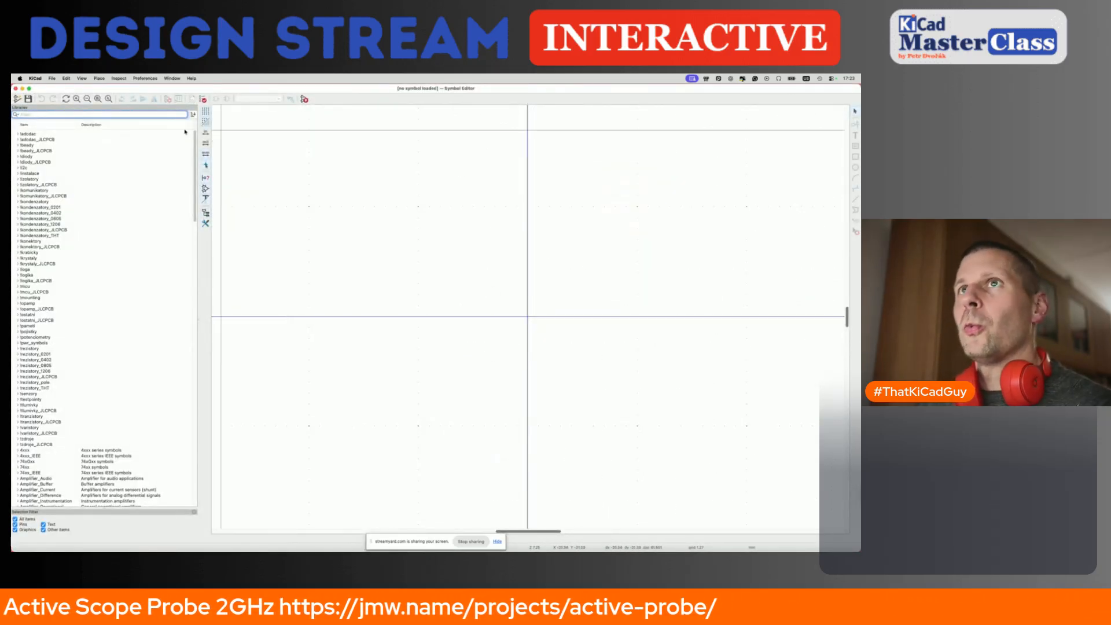
click(16, 89)
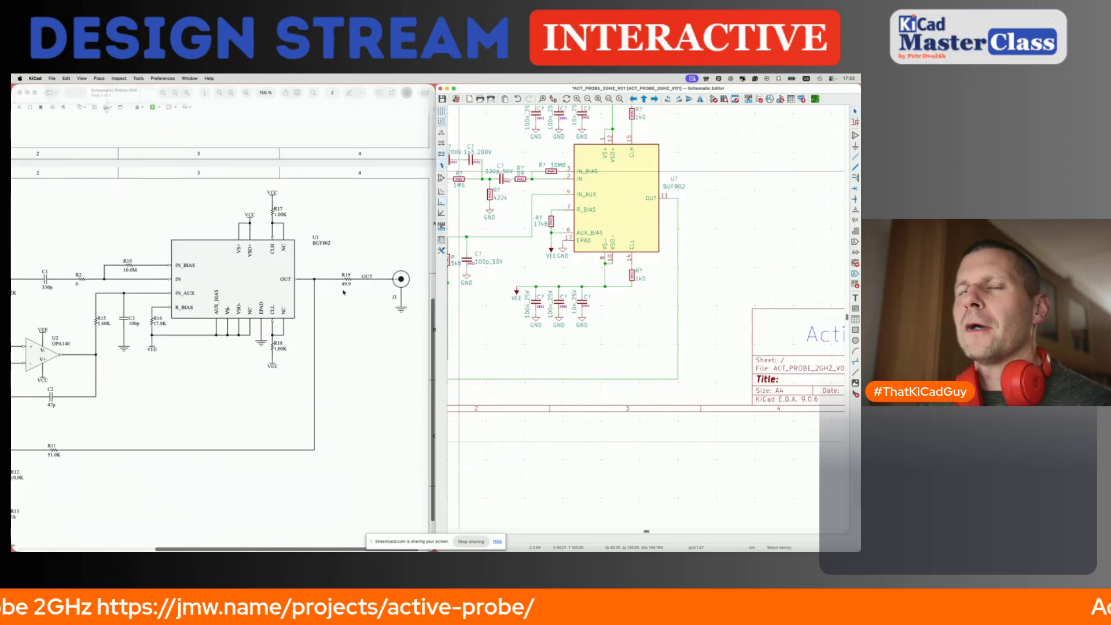
key(super+Tab)
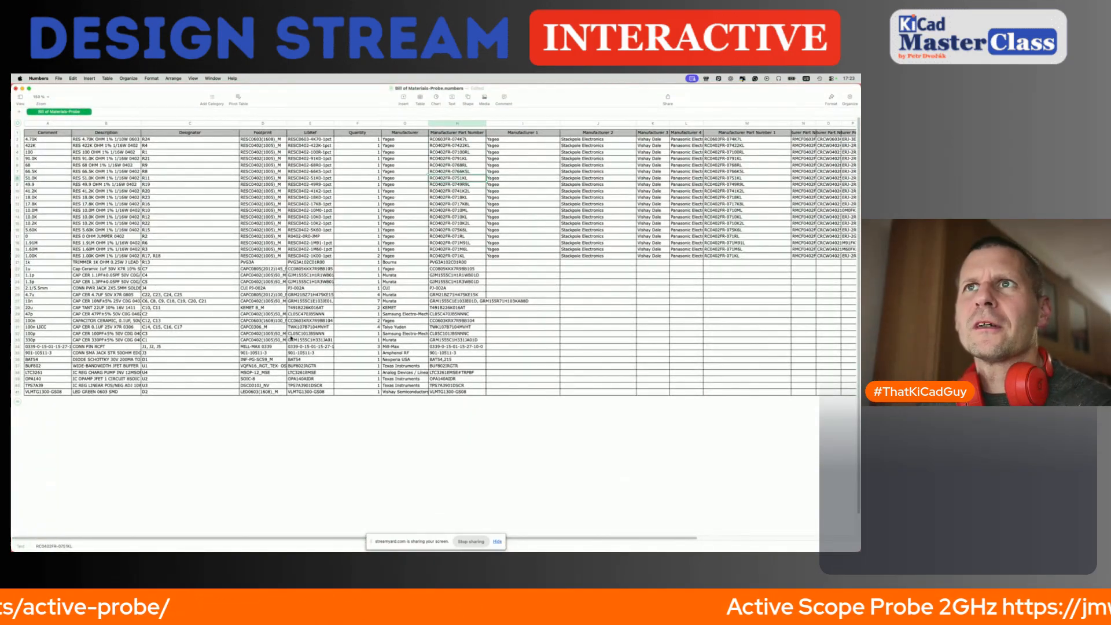
click(139, 184)
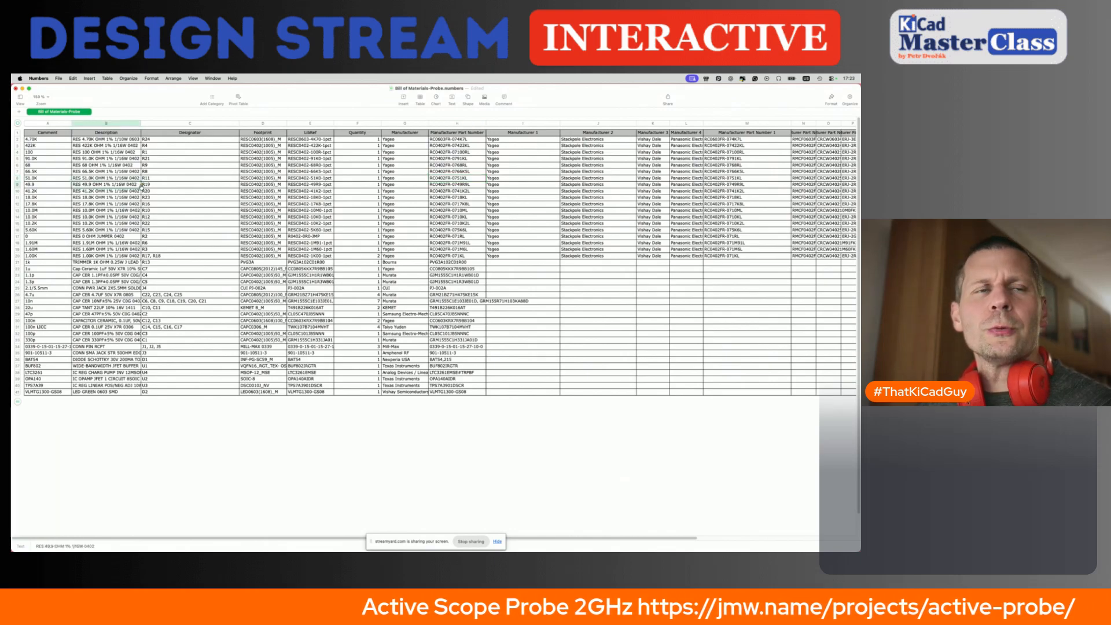
Switch back to KiCad and open the 0402 49R9 resistor in the Symbol Editor.
key(super+Tab)
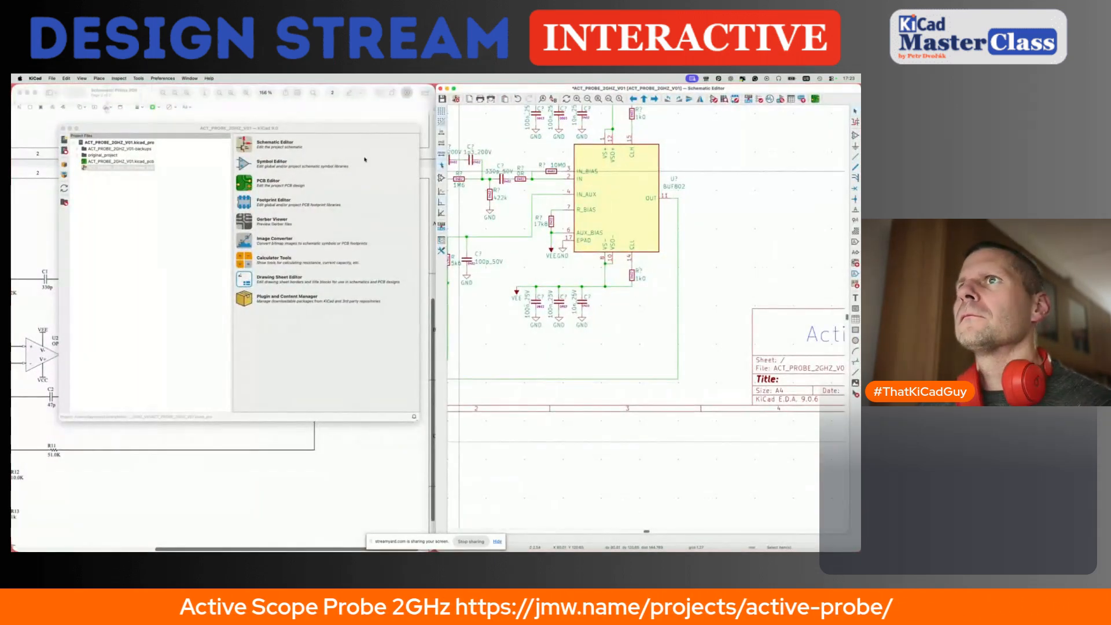
click(244, 165)
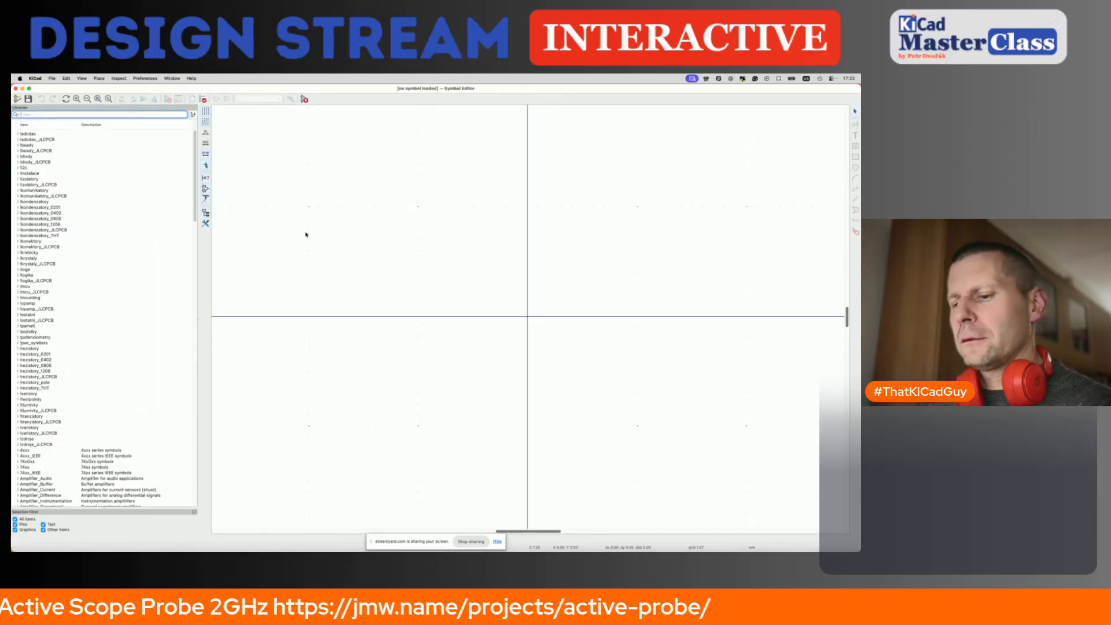
text(49R)
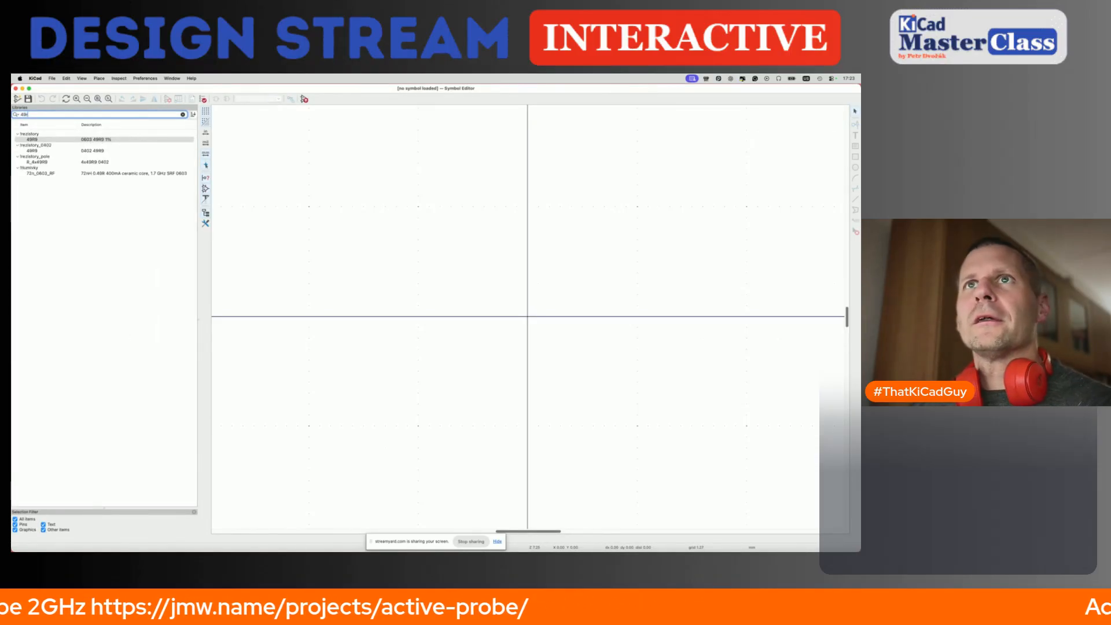
double_click(55, 152)
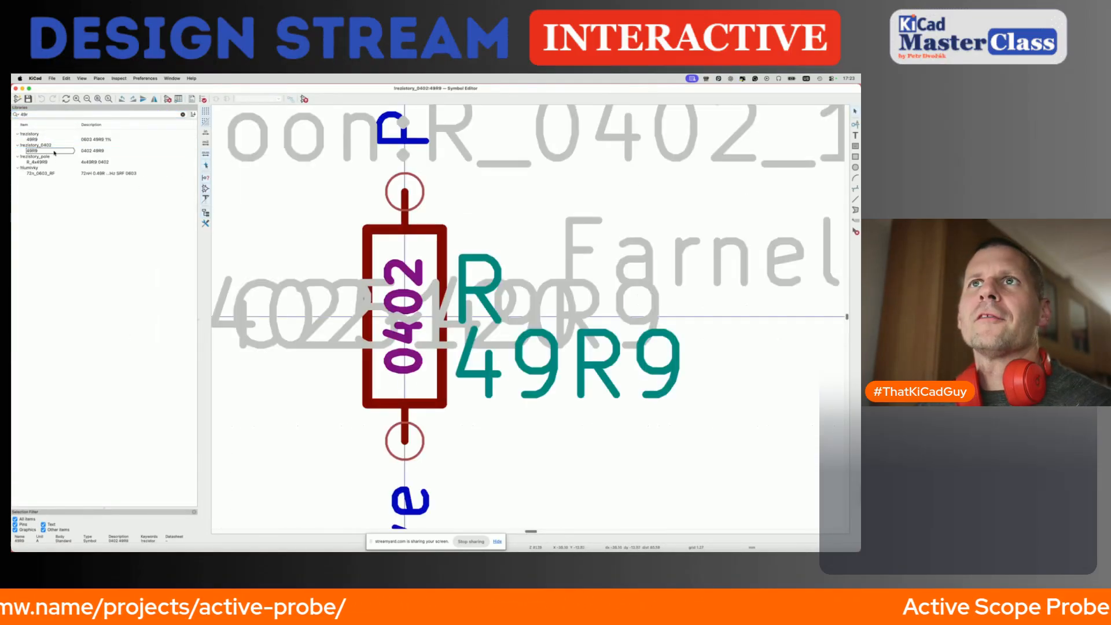
Open the 49R9 symbol's properties, set its Supplier to Mouser and clear the MOC value.
click(167, 99)
scroll(253, 241, down, 2)
scroll(241, 255, up, 2)
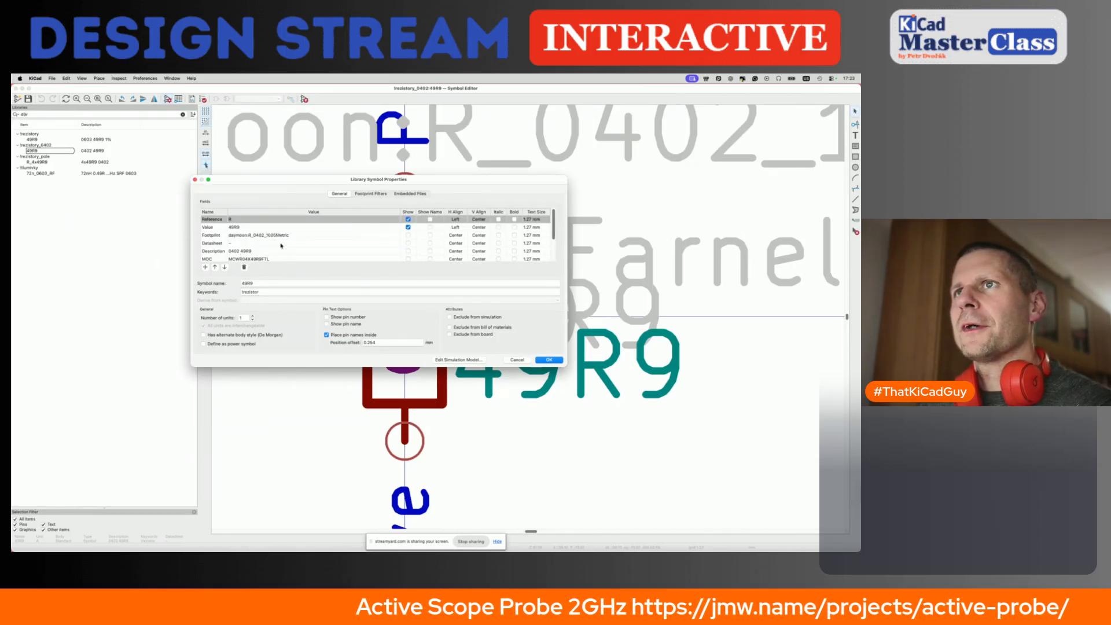
scroll(281, 246, down, 1)
click(255, 256)
text(Mouser)
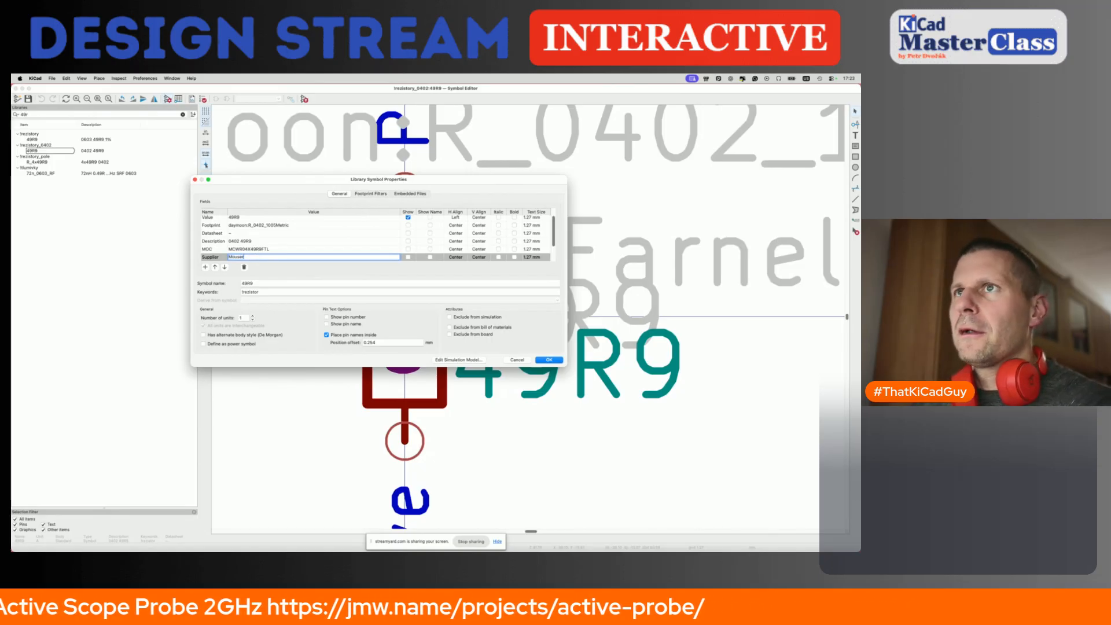
click(248, 249)
key(BackSpace)
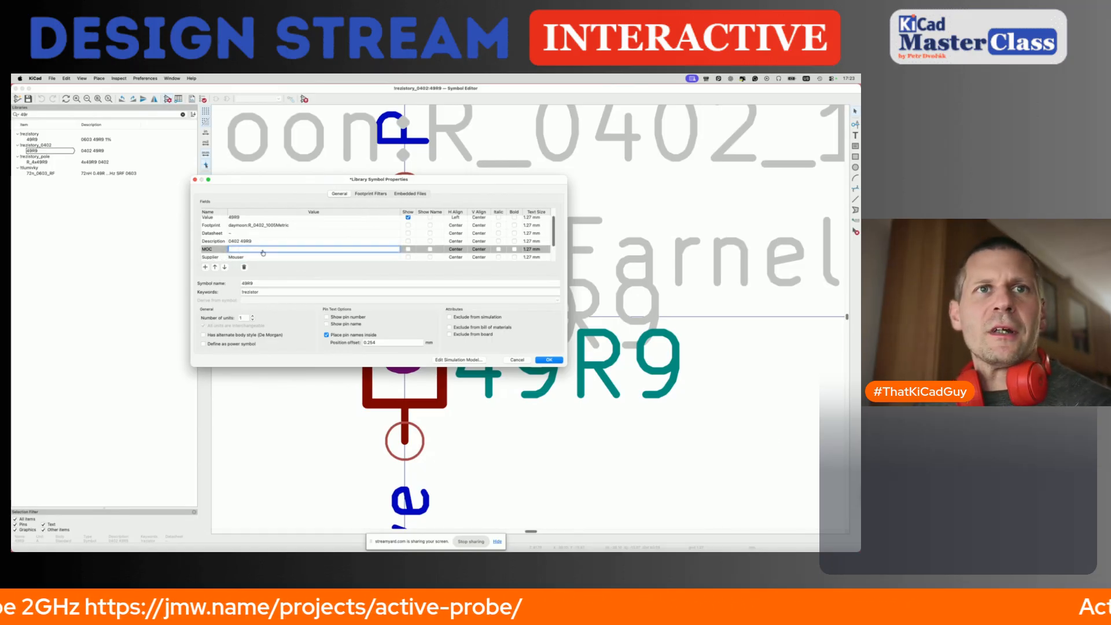
Copy R19's manufacturer part number from the bill of materials in Numbers and search for RC0402FR-0749R9L on Mouser in the browser.
key(super+Tab)
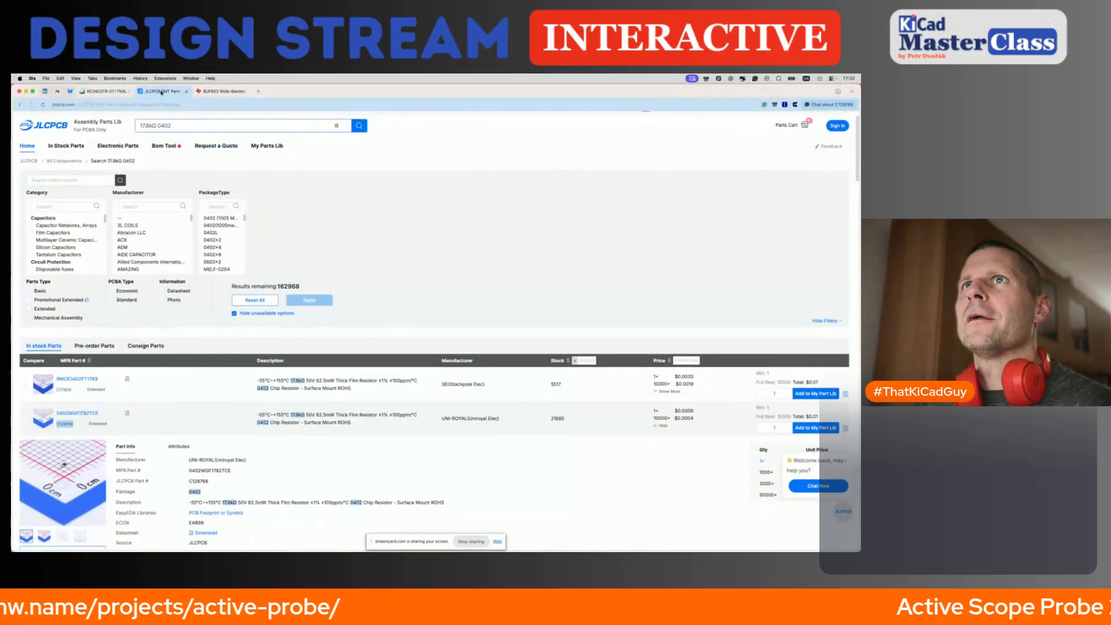
click(107, 91)
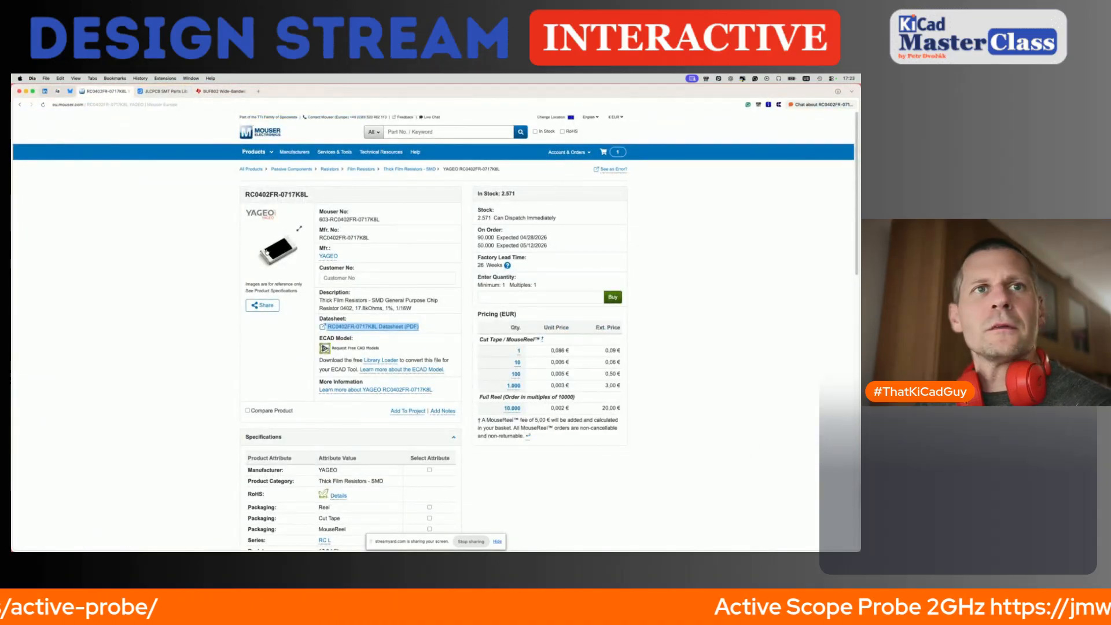
key(super+Tab)
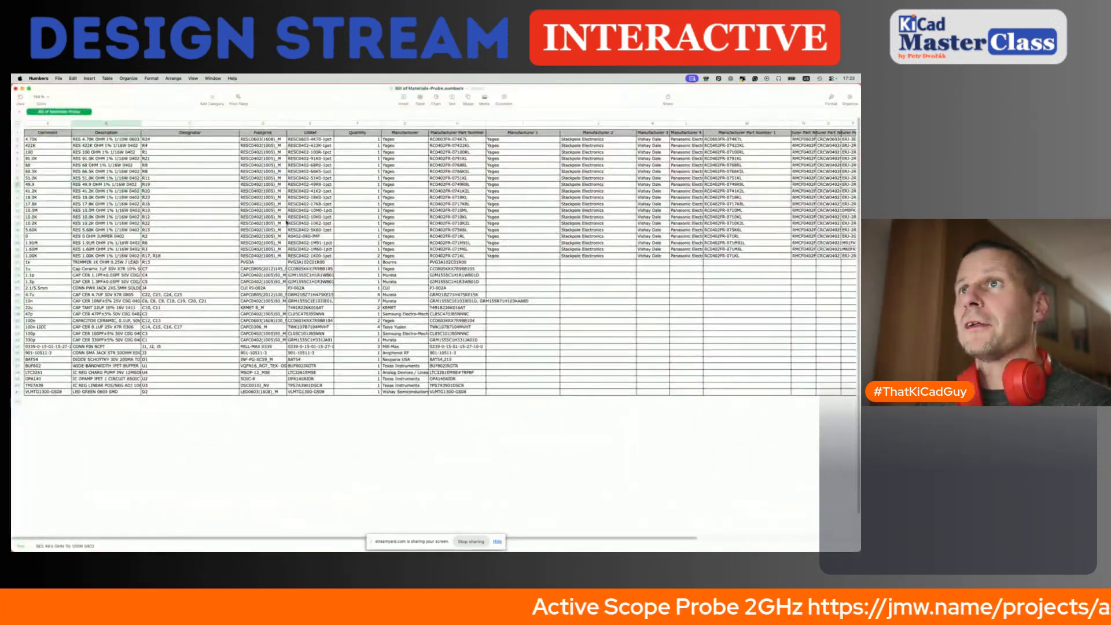
click(442, 185)
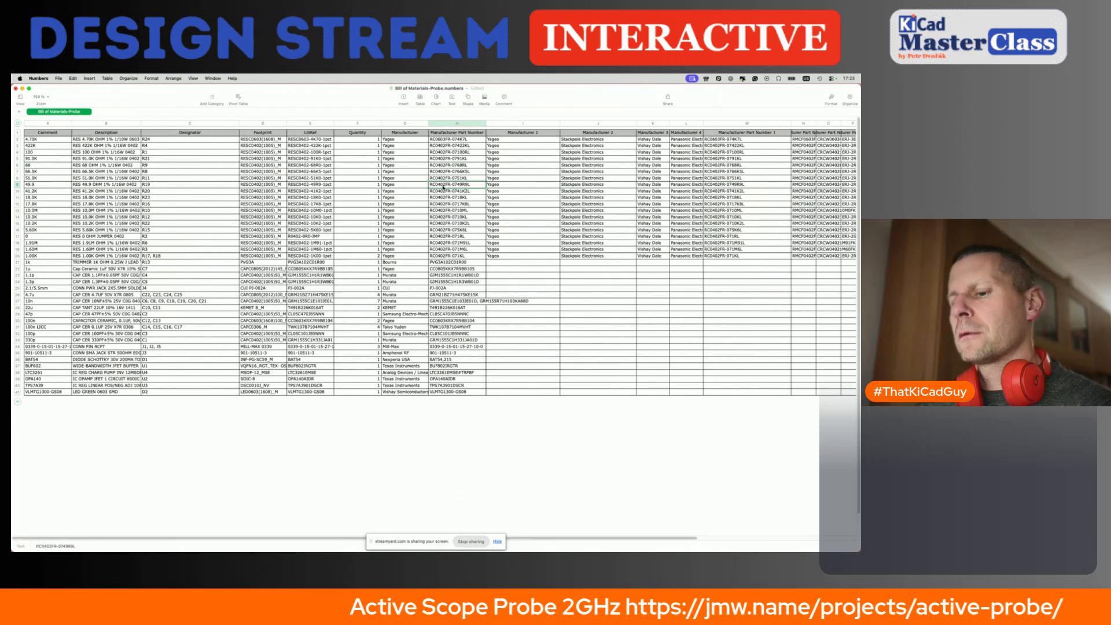
key(super+Tab)
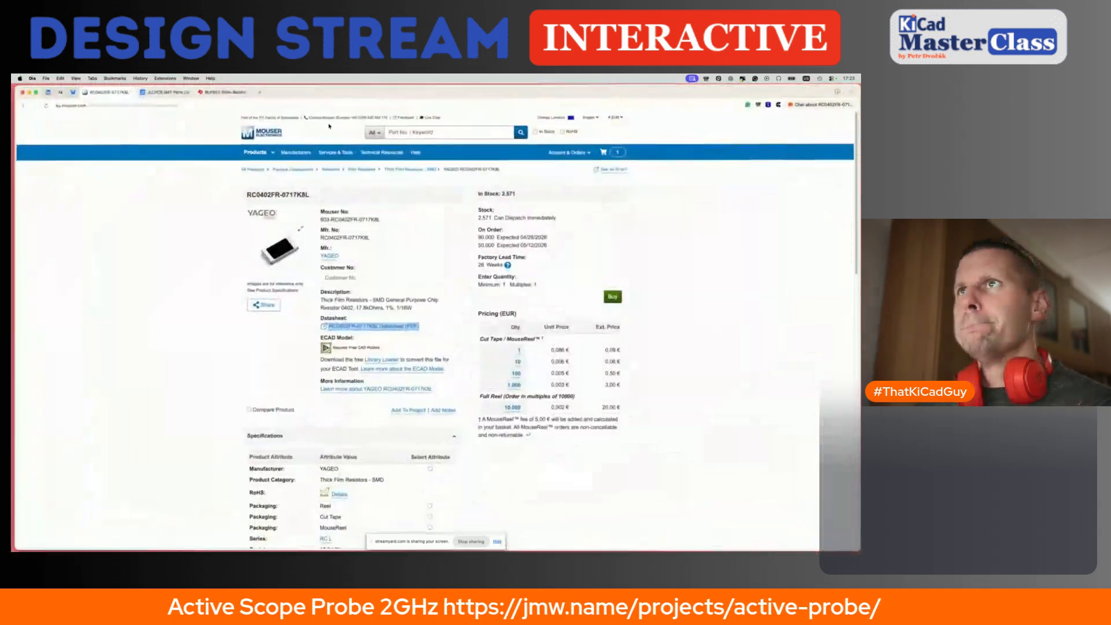
click(441, 131)
text(RC0402FR-0749R9L)
key(Return)
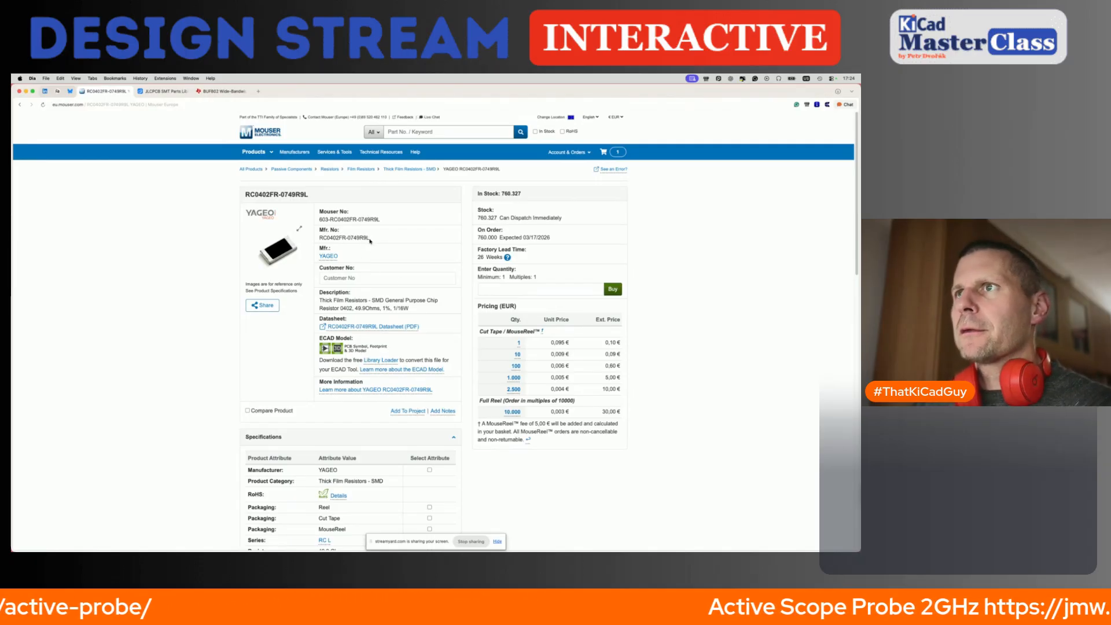
Copy the RC0402FR-0749R9L datasheet link from Mouser, switch back to KiCad and paste it as the 49R9 symbol's Datasheet.
right_click(379, 326)
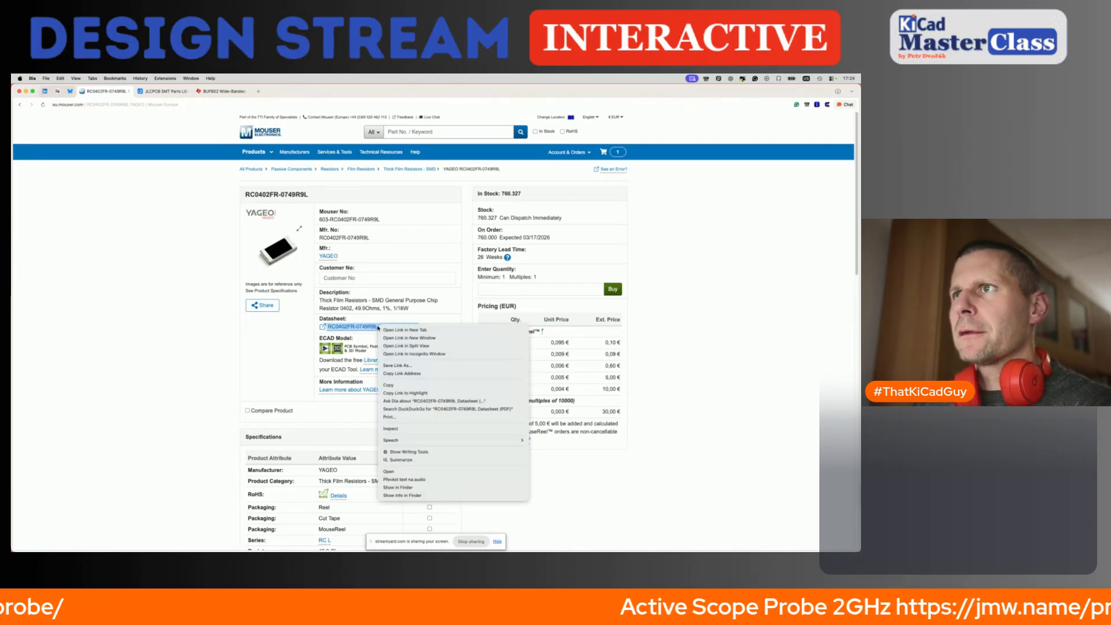
click(403, 374)
key(super+Tab)
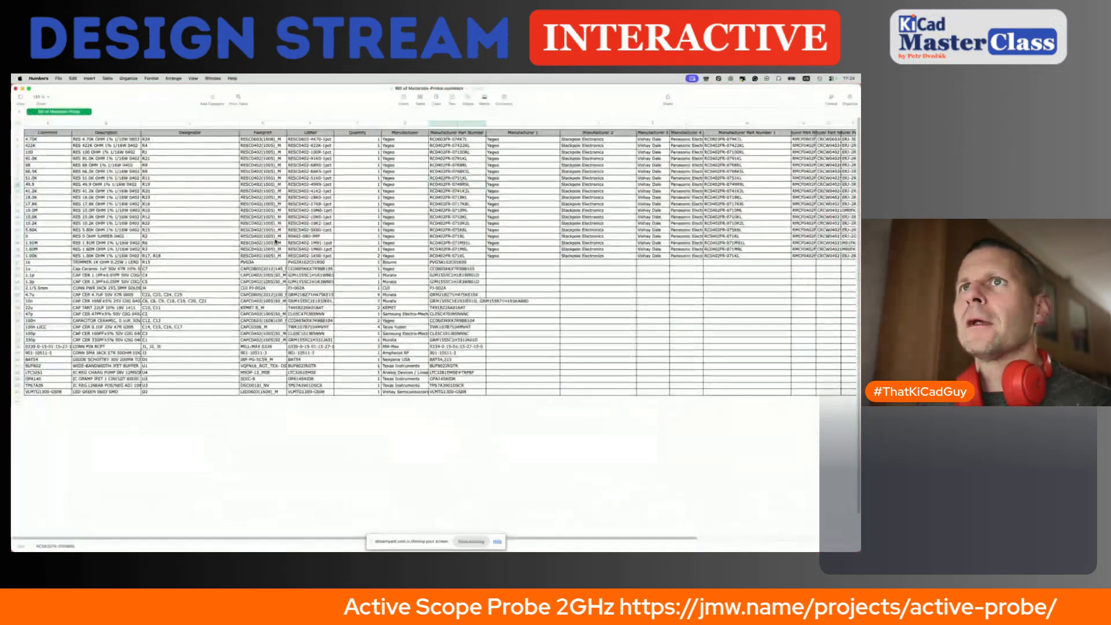
key(super+Tab)
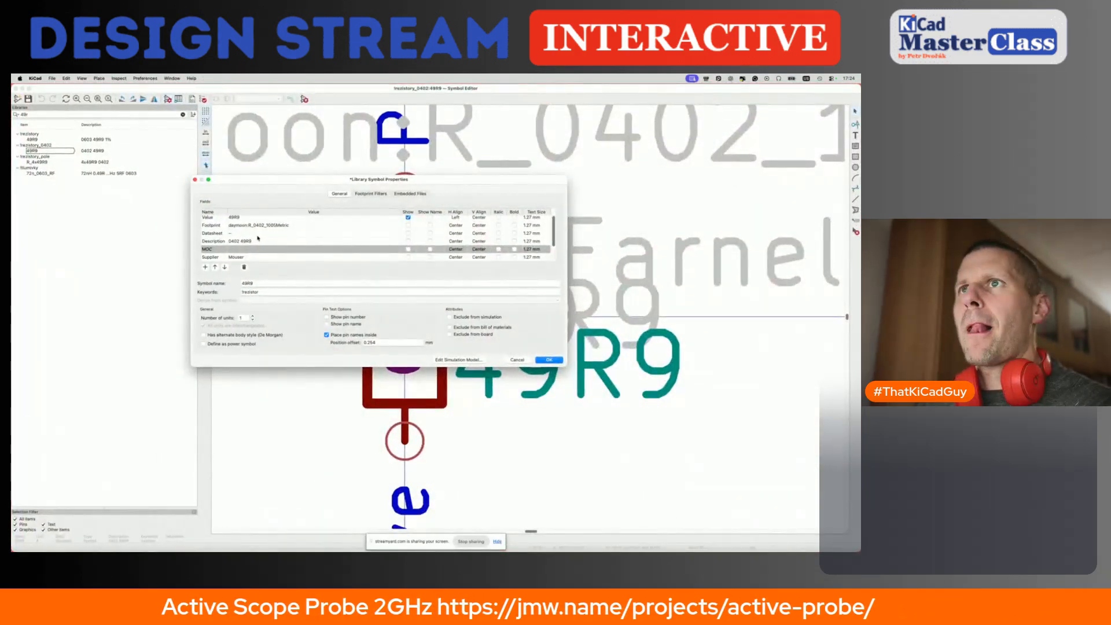
double_click(257, 234)
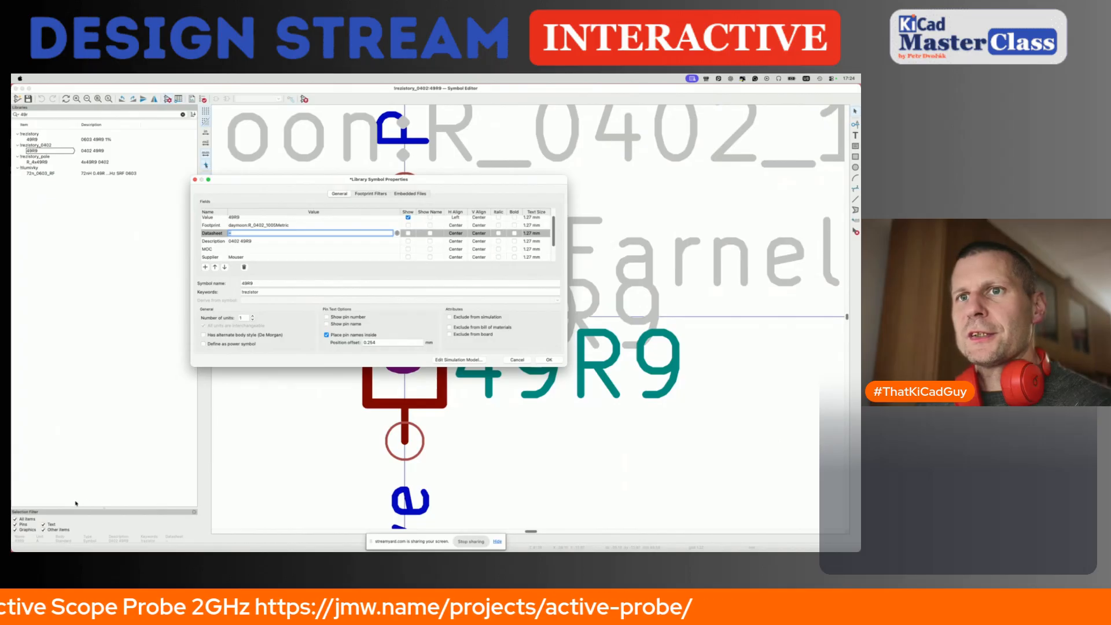
key(super+v)
Set the symbol's MOC to RC0402FR-0749R9L and its Description to "0402 49R9 1%".
double_click(240, 248)
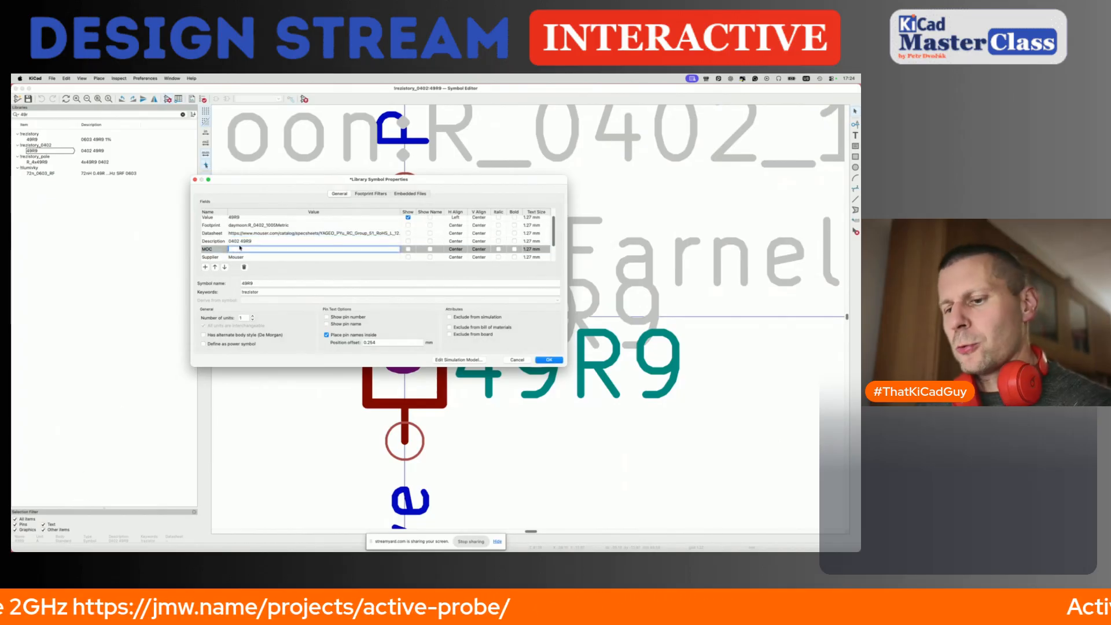
key(super+Tab)
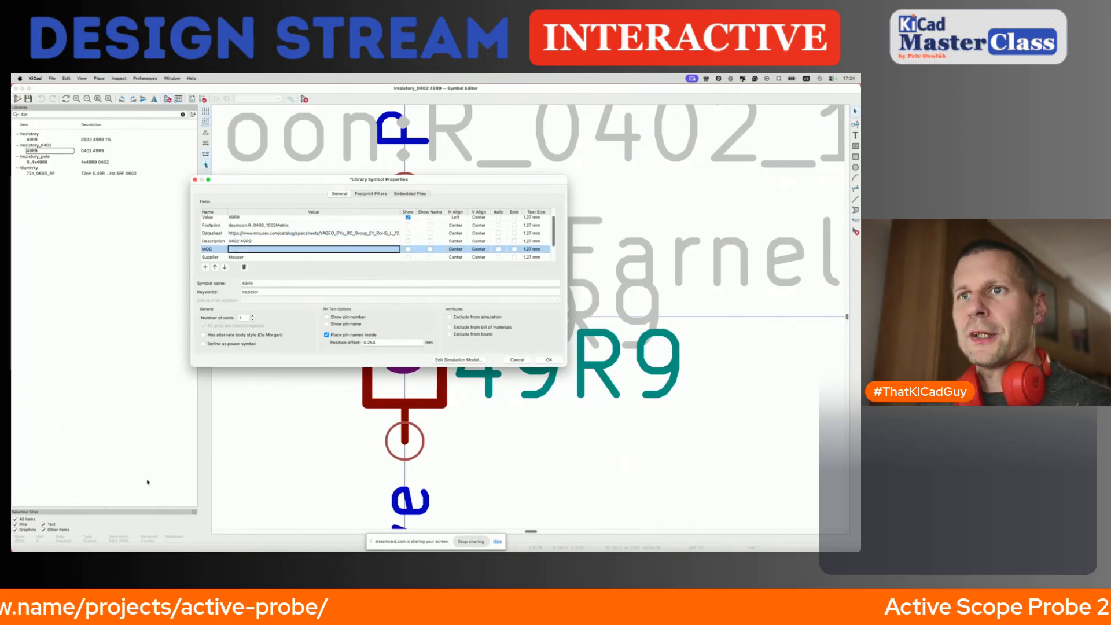
key(super+v)
scroll(275, 255, down, 3)
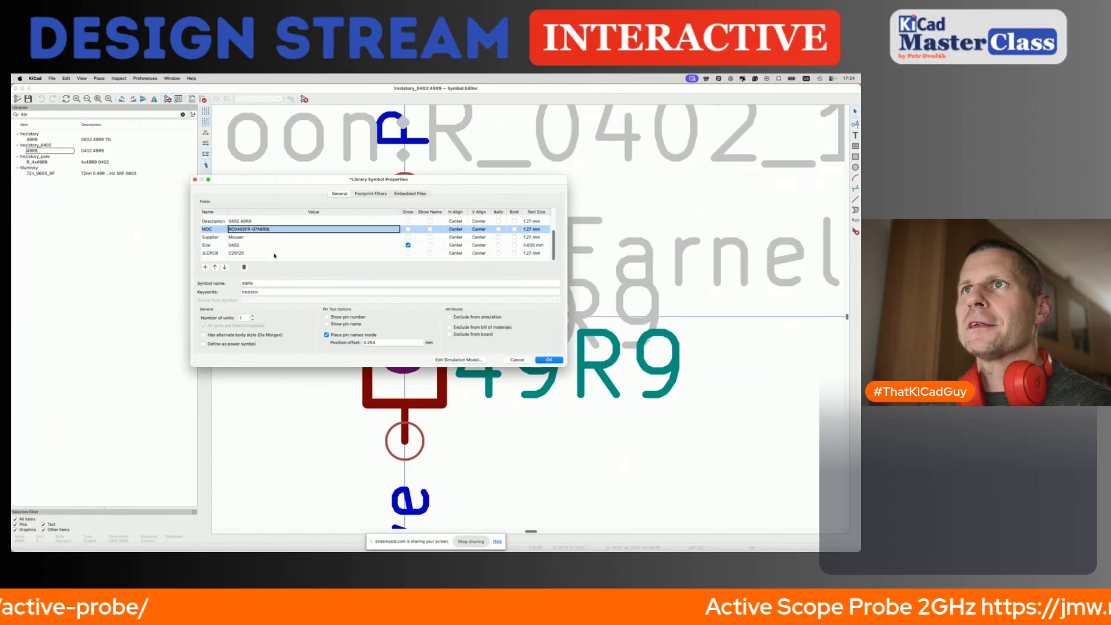
click(277, 221)
text(1%)
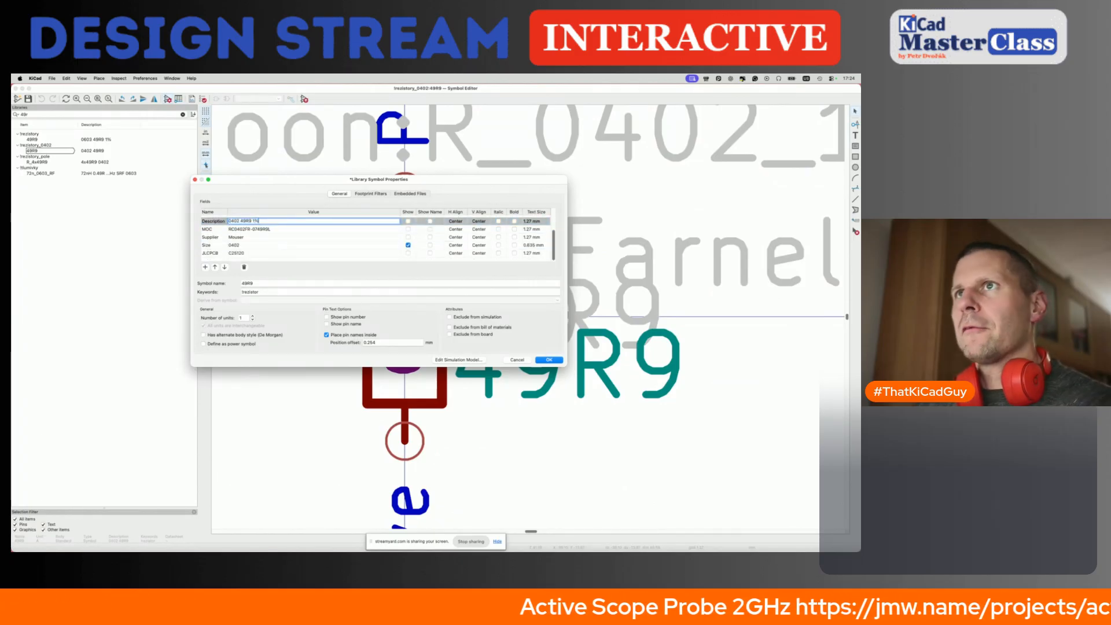
Copy the symbol's JLCPCB part number and search for C25120 in the JLCPCB parts library in the browser.
click(256, 253)
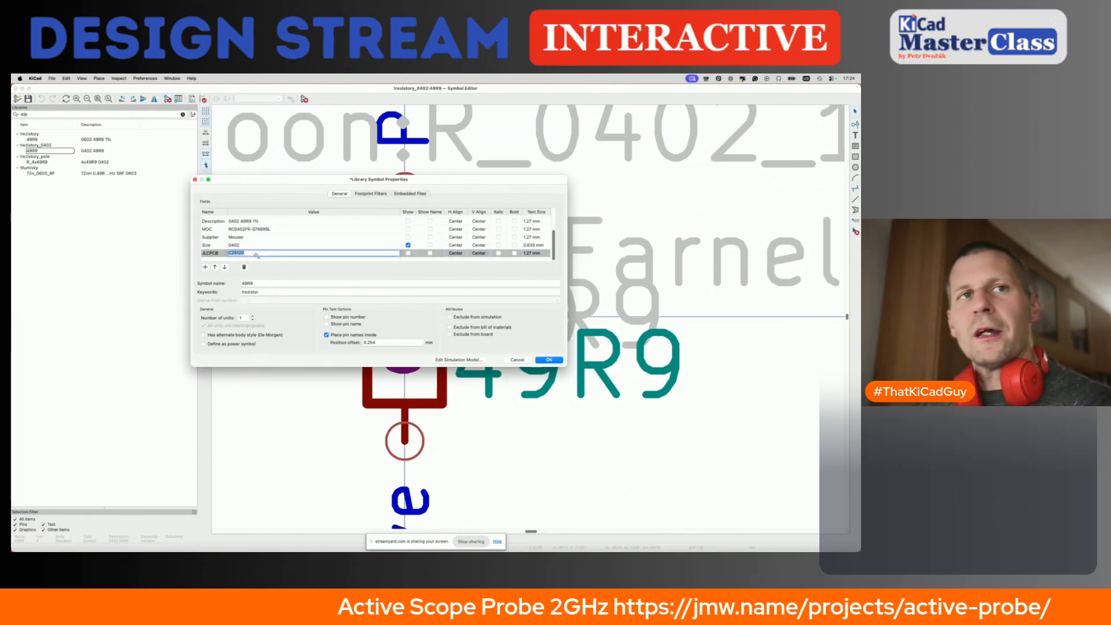
key(super+Tab)
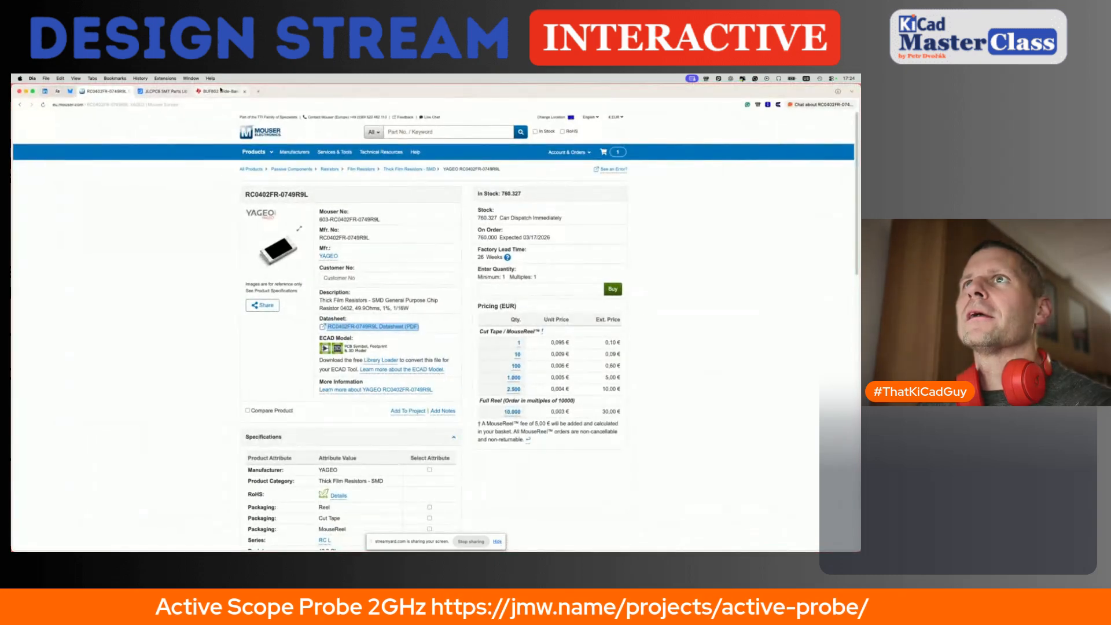
click(165, 91)
click(300, 126)
key(alt+shift+Left)
key(super+v)
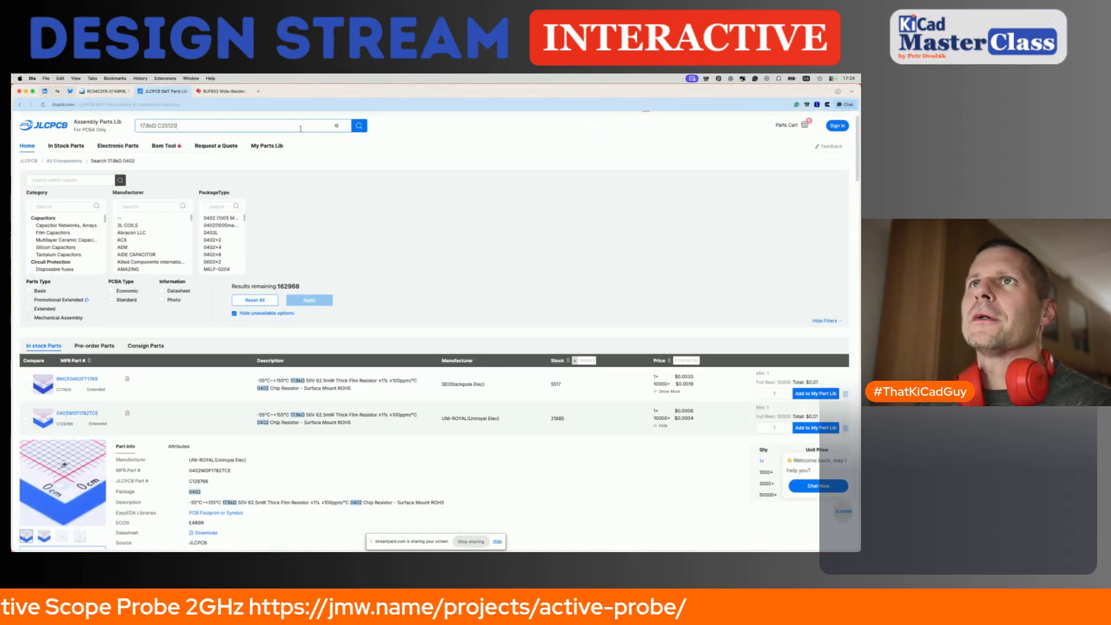
key(super+a)
key(super+v)
key(Return)
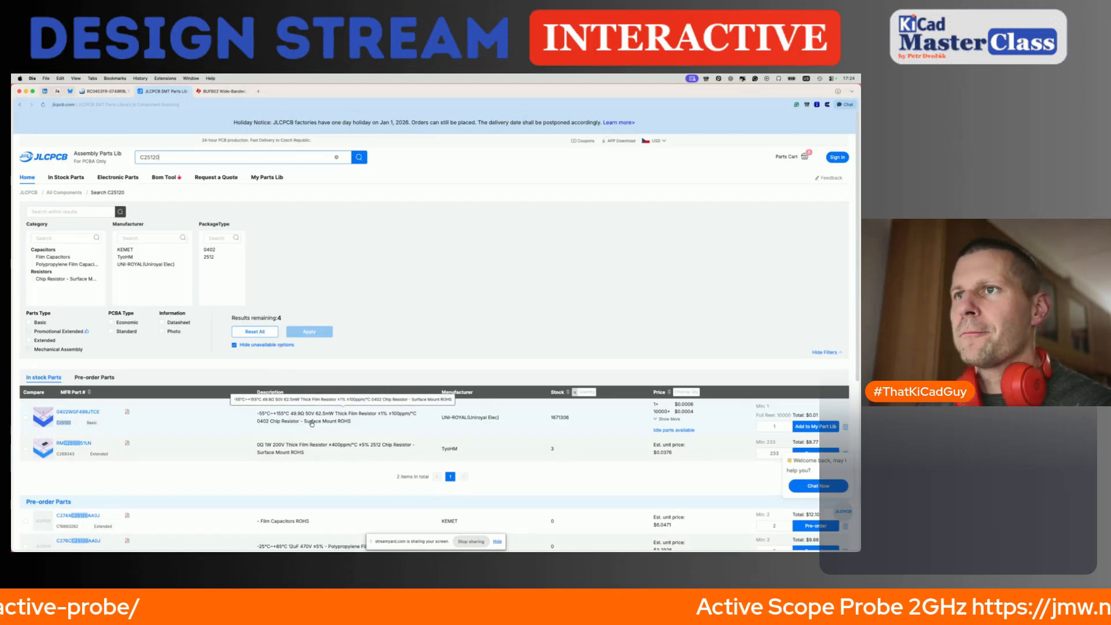
Return to KiCad, apply the 49R9 symbol properties and place the resistor horizontally beside the BUF802's OUT pin.
key(ctrl+Right)
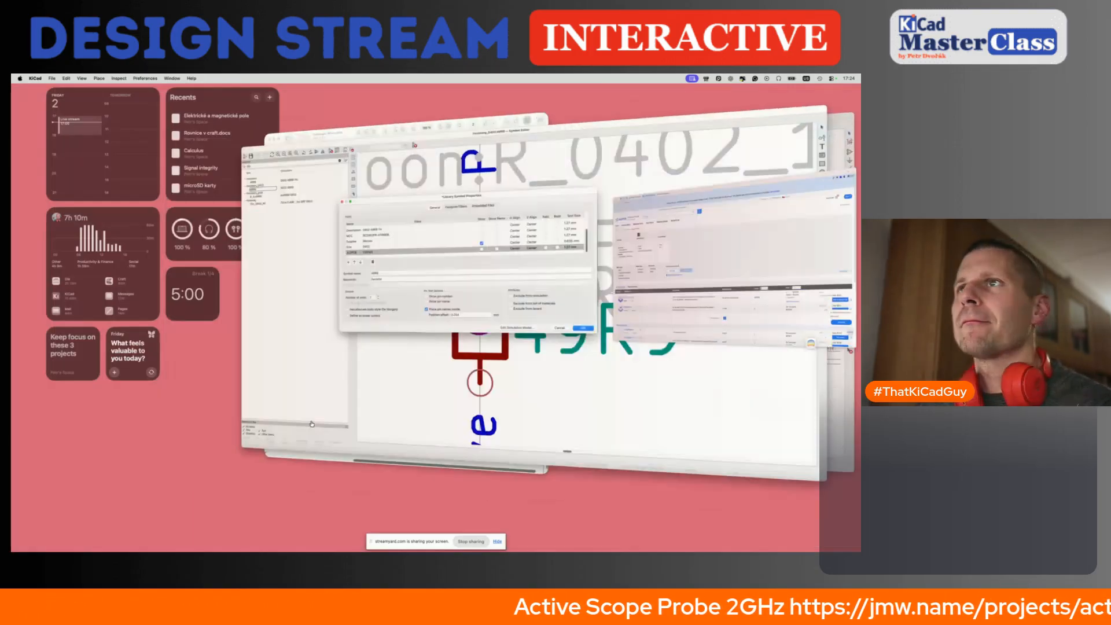
click(548, 359)
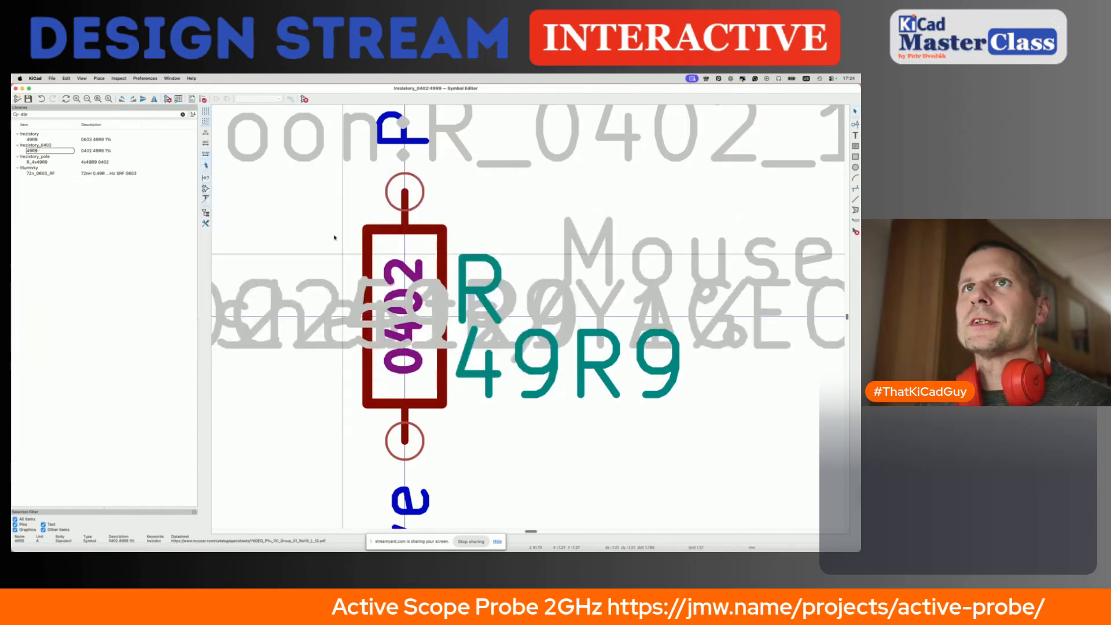
click(305, 99)
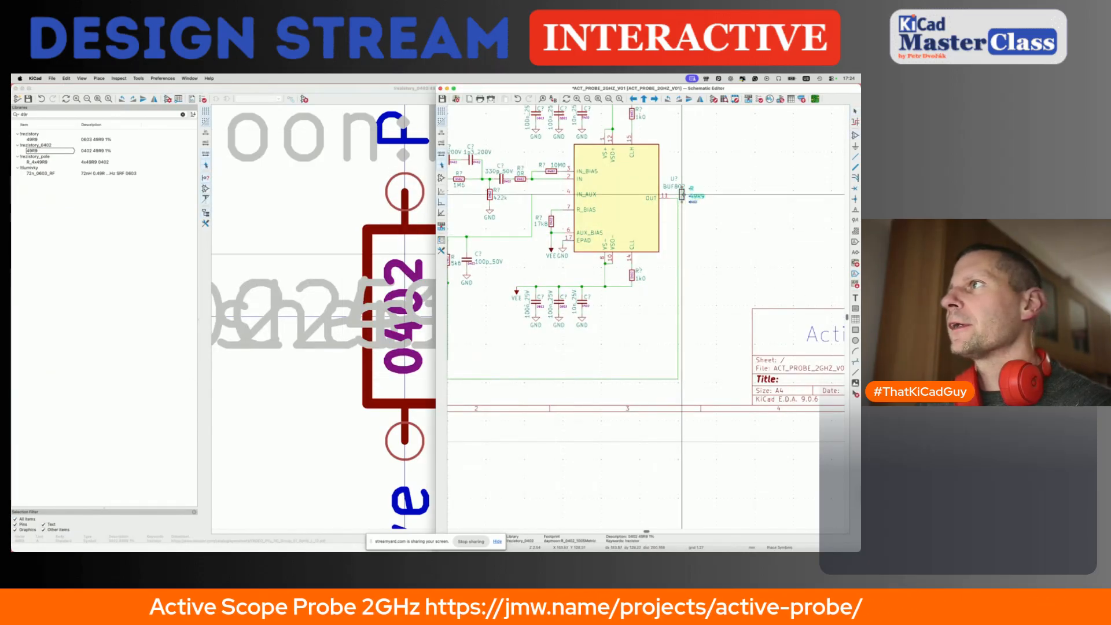
scroll(698, 198, up, 5)
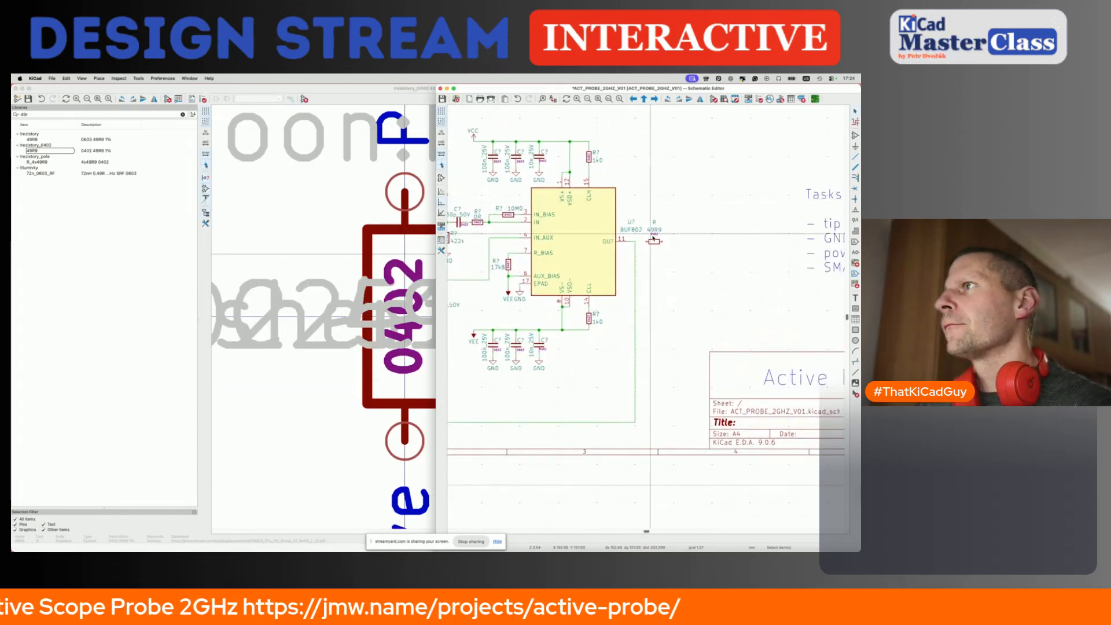
Move the 49R9 value below its resistor, the BUF802 value below the chip's right corner and its reference above the chip.
click(658, 231)
drag(657, 230, 660, 271)
drag(659, 194, 603, 321)
scroll(670, 241, down, 4)
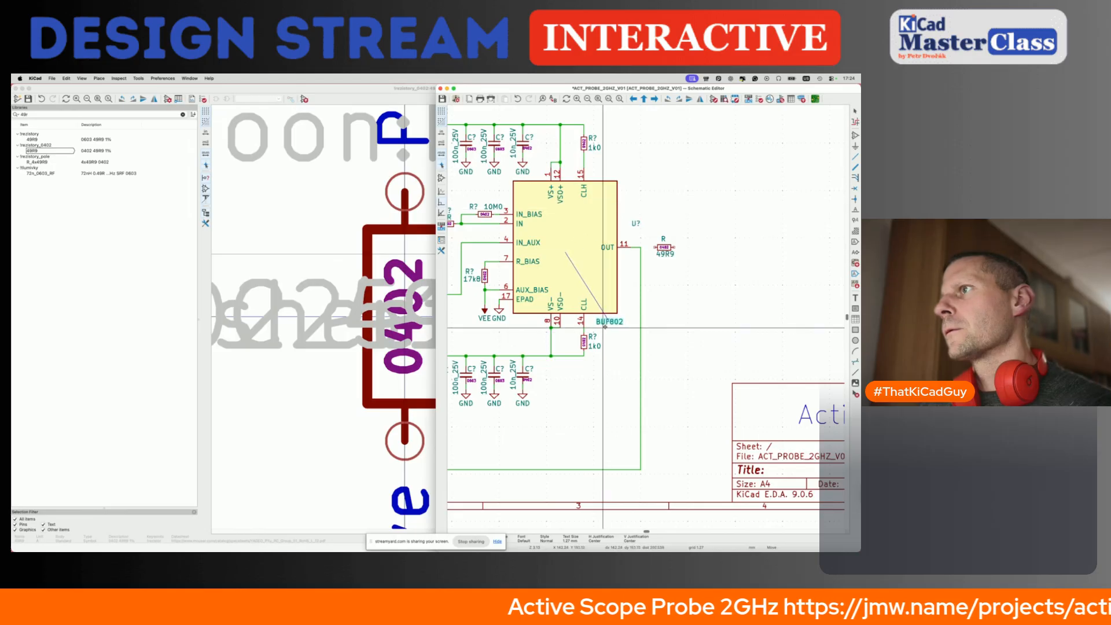
drag(636, 225, 611, 176)
Wire the BUF802's OUT line through the 49R9 resistor to a short stub on its far side and save the schematic.
click(636, 246)
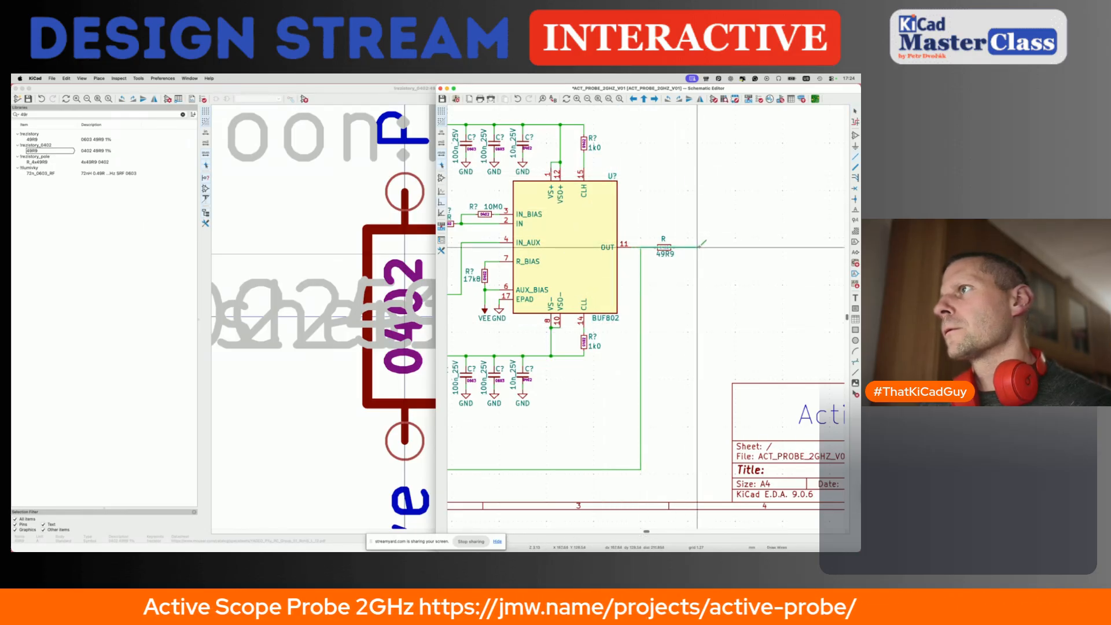
double_click(701, 247)
key(Escape)
key(super+s)
scroll(656, 290, down, 4)
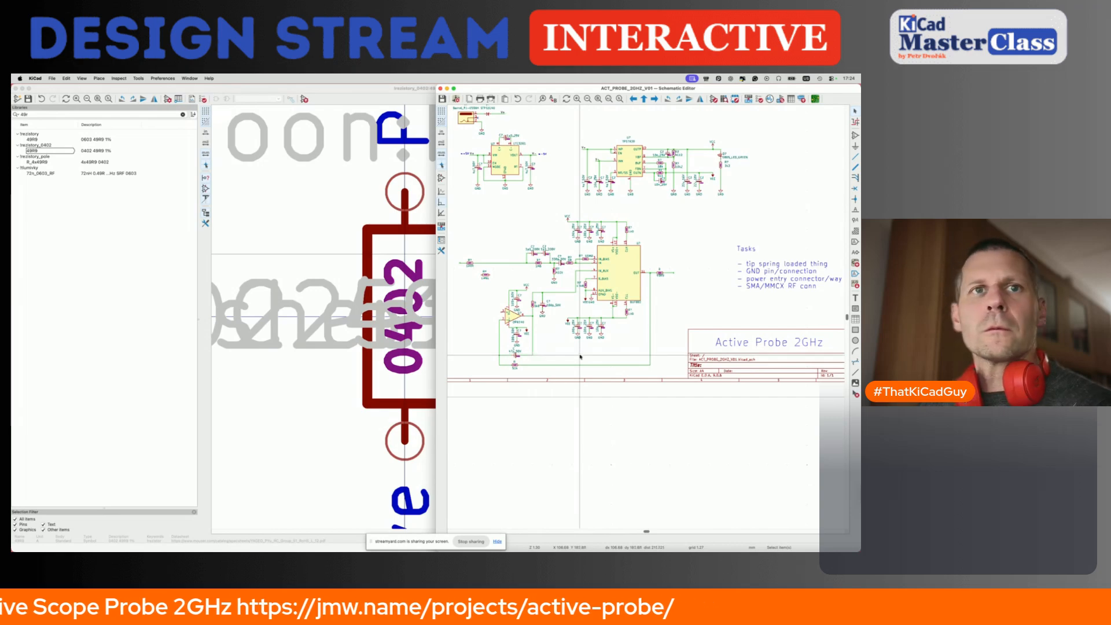
Close the Symbol Editor and compare the new BUF802 output stage with R19 and connector J3 in the reference schematic.
click(44, 94)
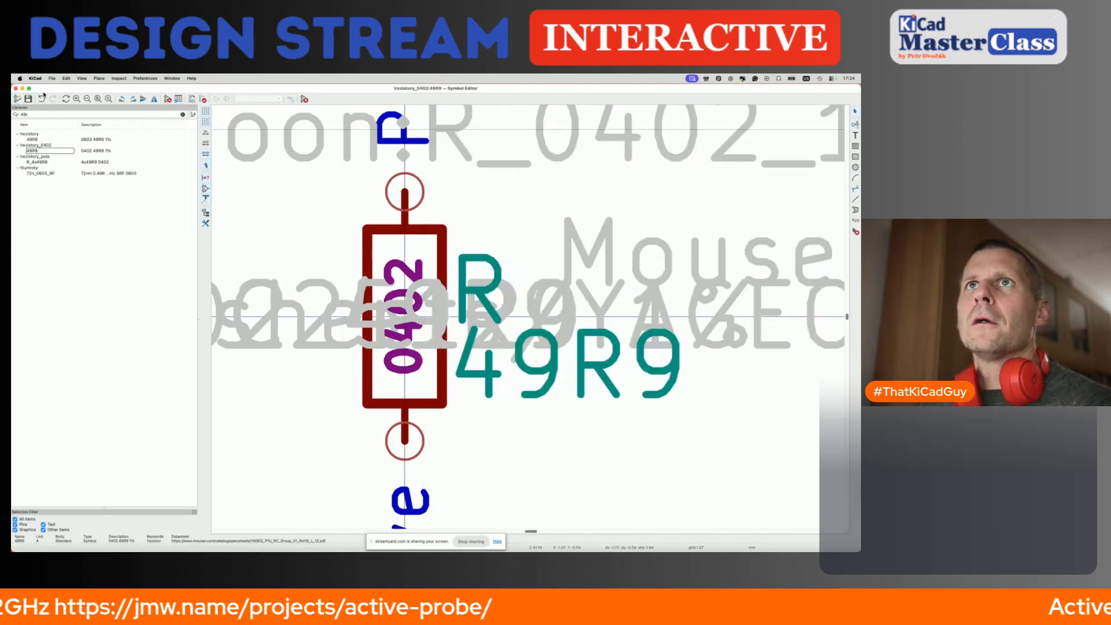
click(22, 89)
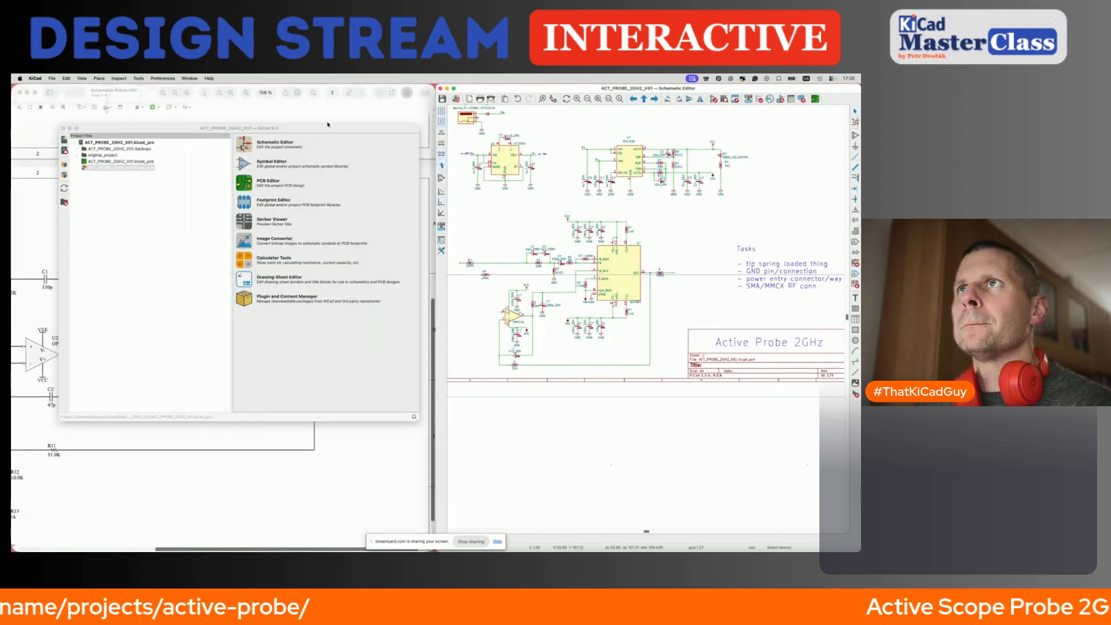
click(328, 122)
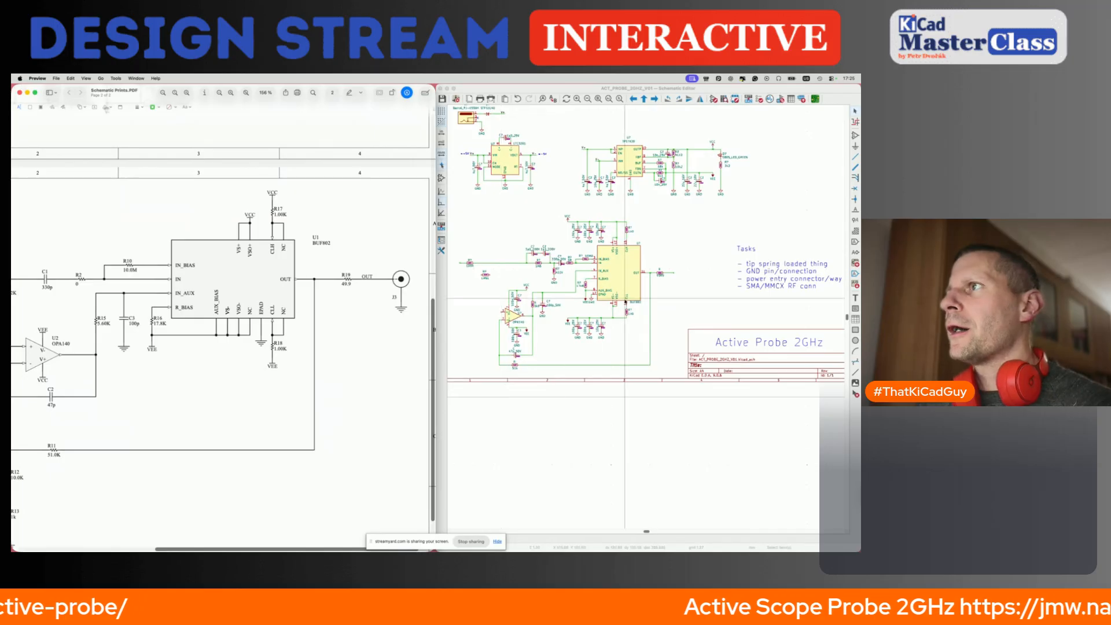
scroll(678, 283, right, 2)
scroll(679, 283, up, 2)
click(679, 284)
scroll(678, 283, up, 5)
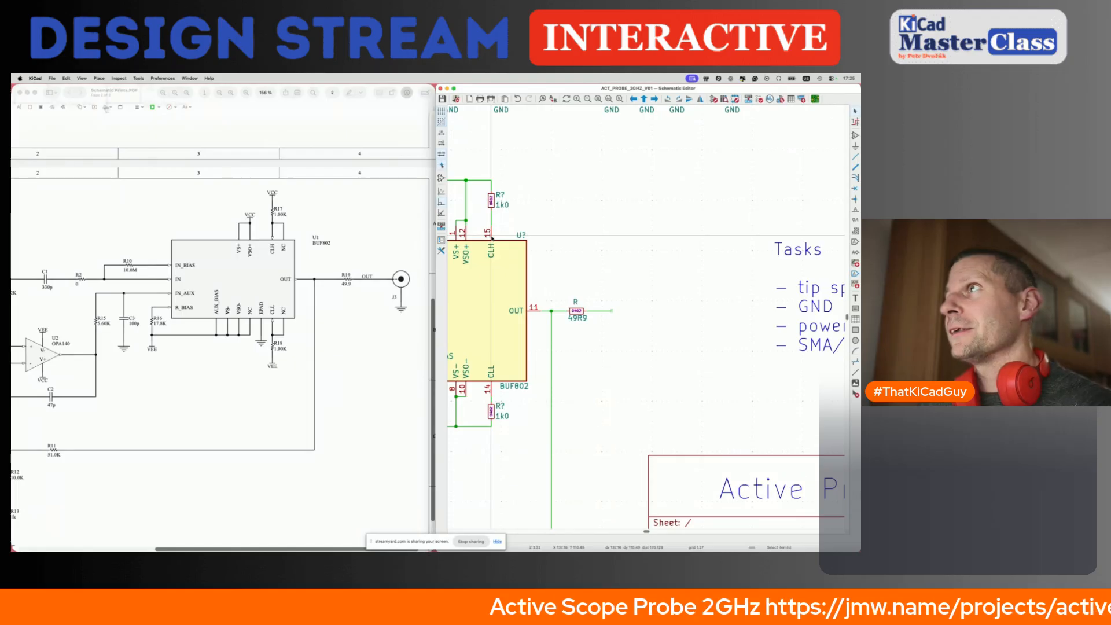
scroll(491, 237, left, 5)
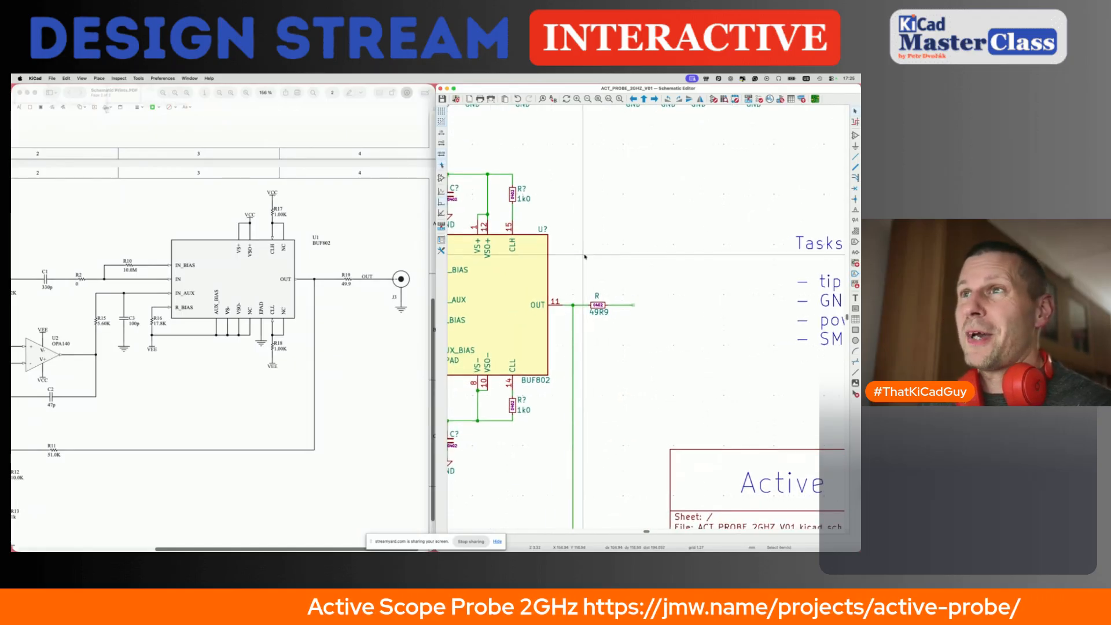
Compare the OPA140 feedback network in the schematic with the reference drawing to find the parts still missing.
scroll(584, 256, left, 5)
scroll(608, 261, down, 2)
scroll(627, 265, left, 4)
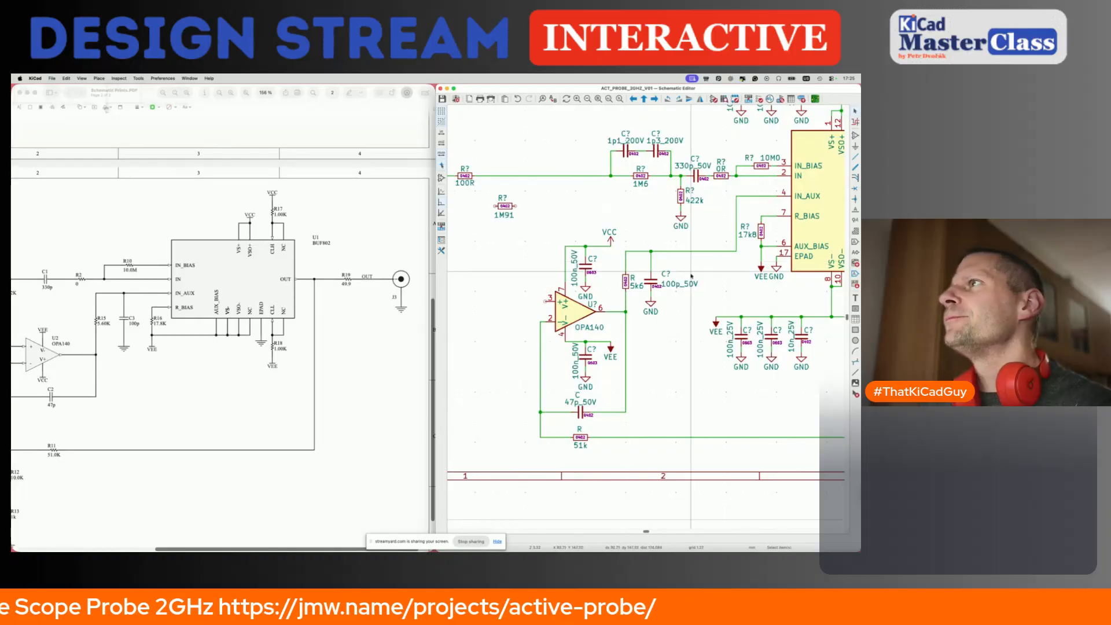
scroll(665, 272, down, 1)
scroll(284, 385, down, 2)
scroll(284, 384, left, 3)
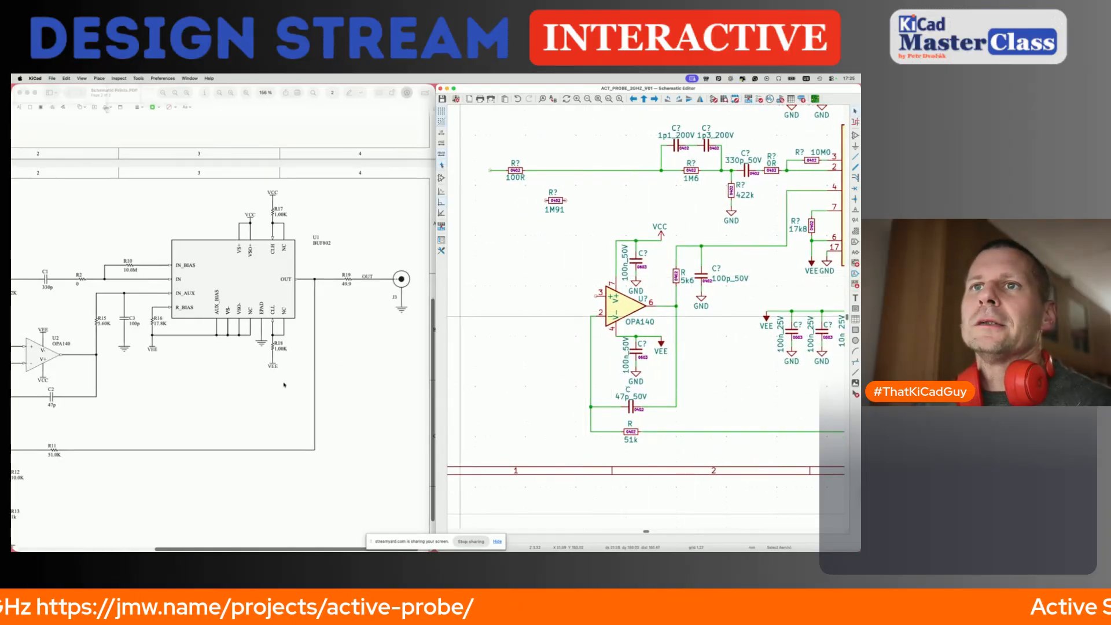
scroll(284, 384, up, 1)
scroll(284, 384, left, 1)
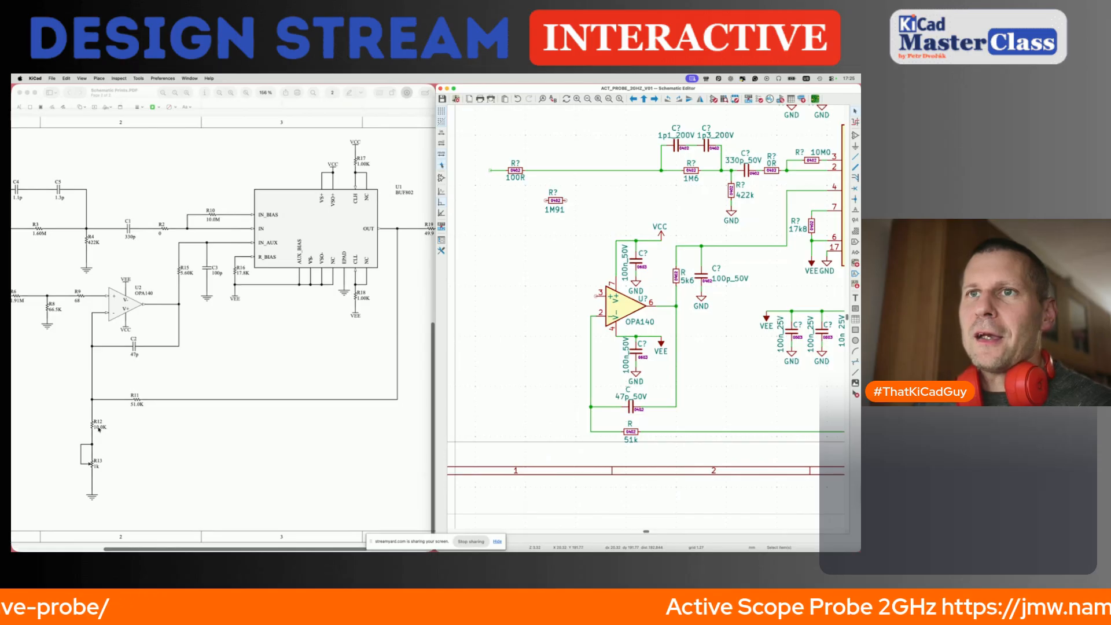
Look up resistor R12 in the bill of materials spreadsheet and return to the KiCad schematic.
key(super+Tab)
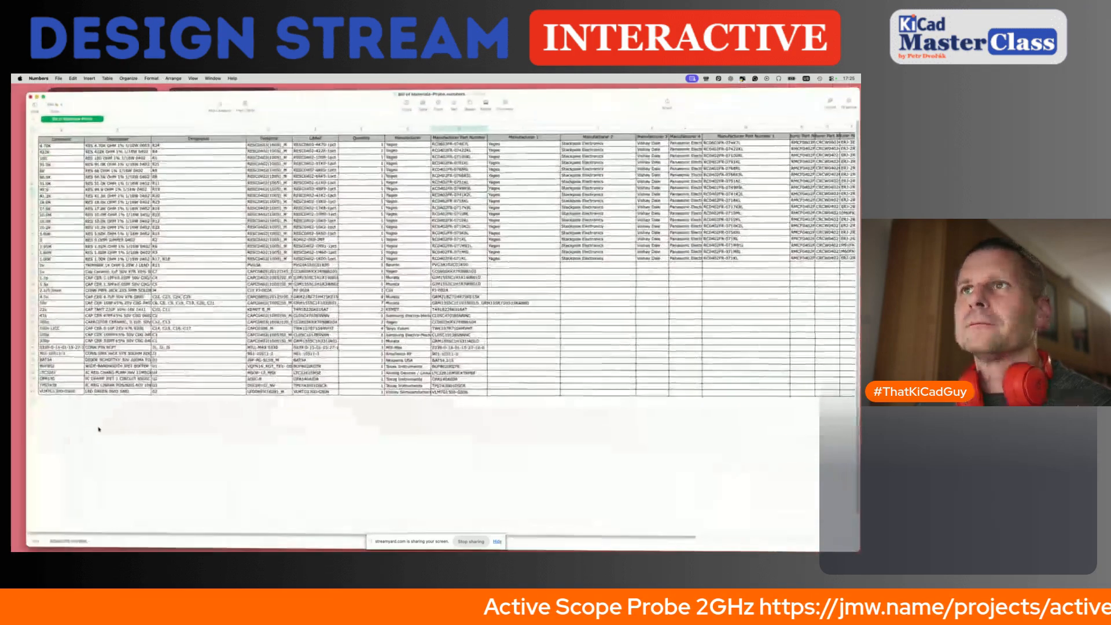
click(155, 217)
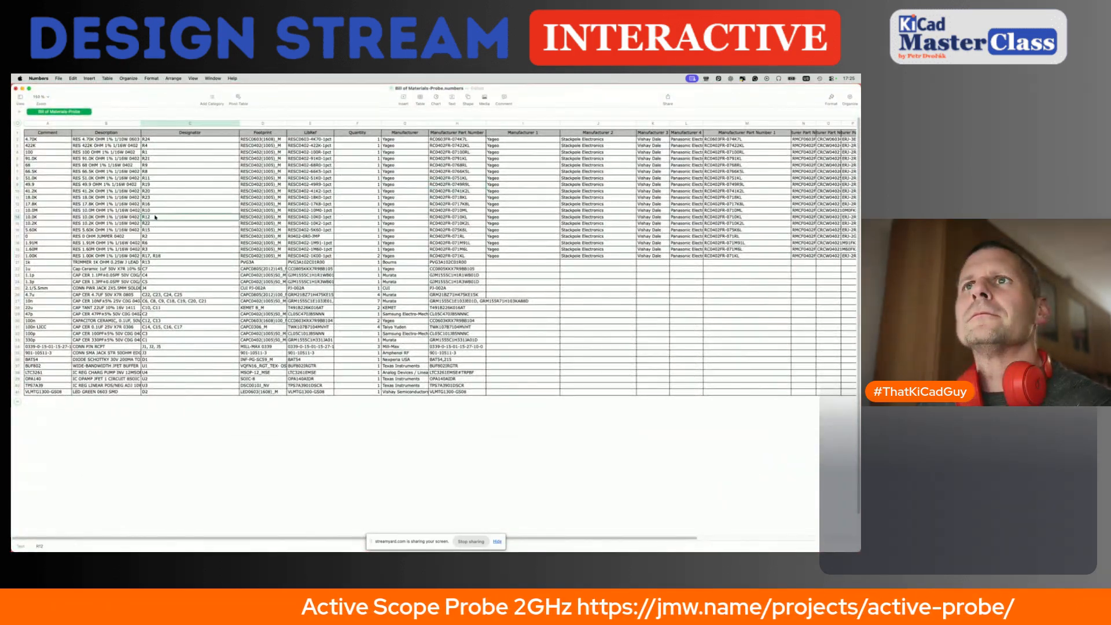
key(super+Tab)
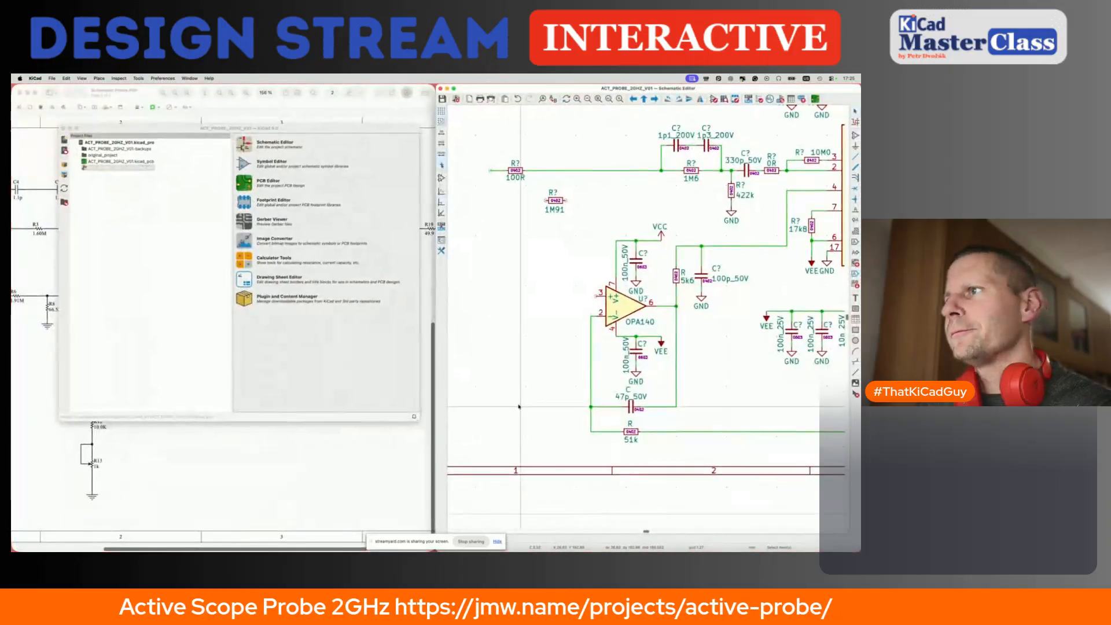
Search the symbol chooser for 10k, check the fields of the 0402 10k resistor, and leave without placing it.
text(a)
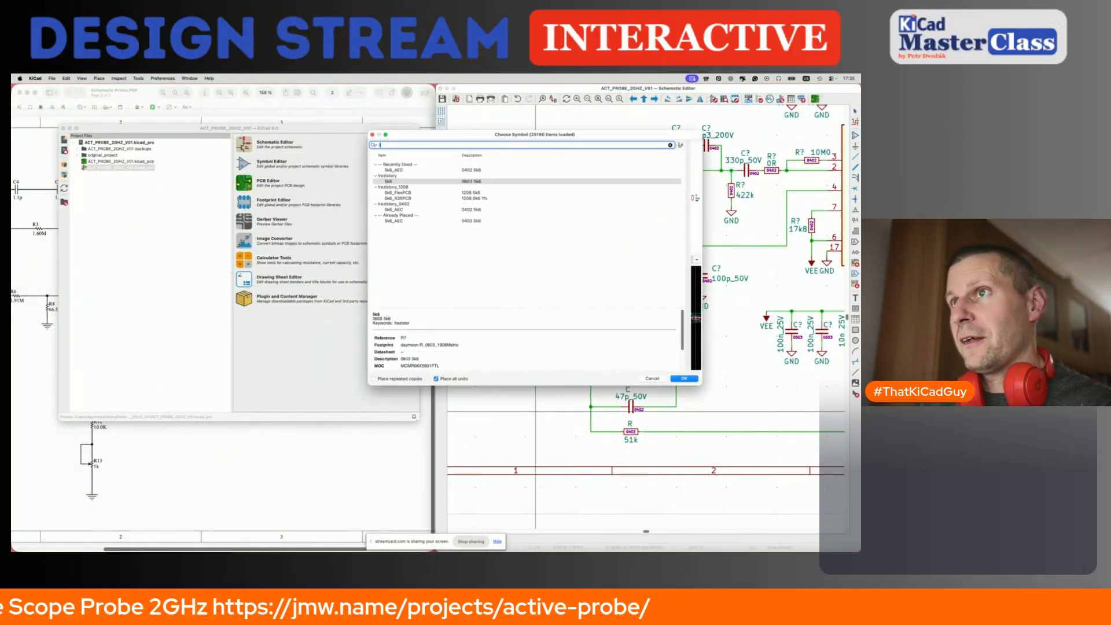
text(10k)
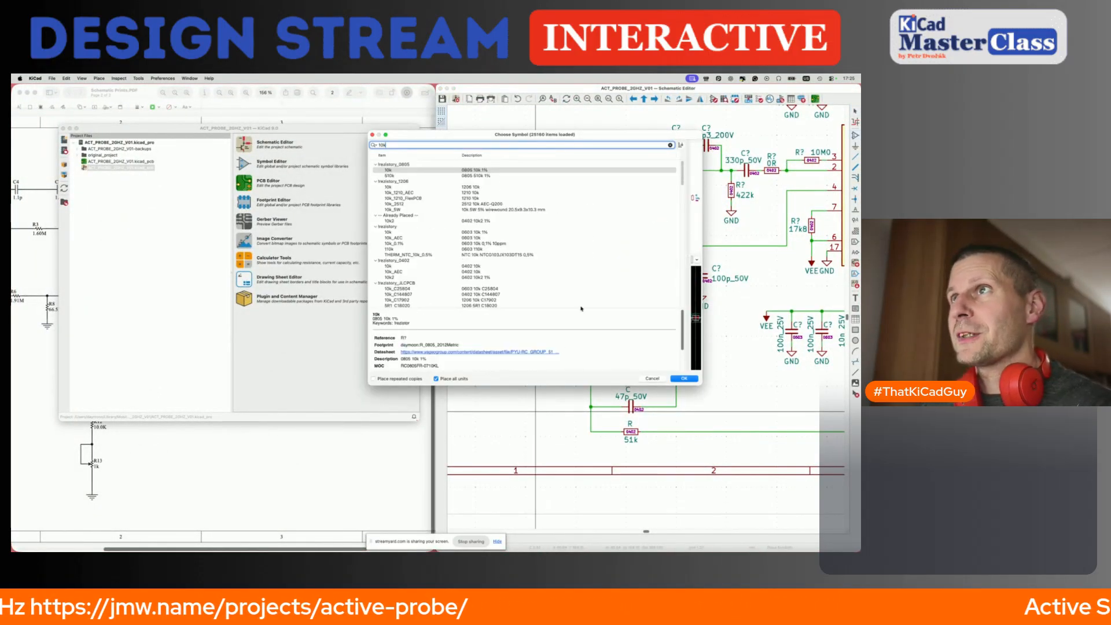
click(414, 267)
scroll(423, 358, down, 3)
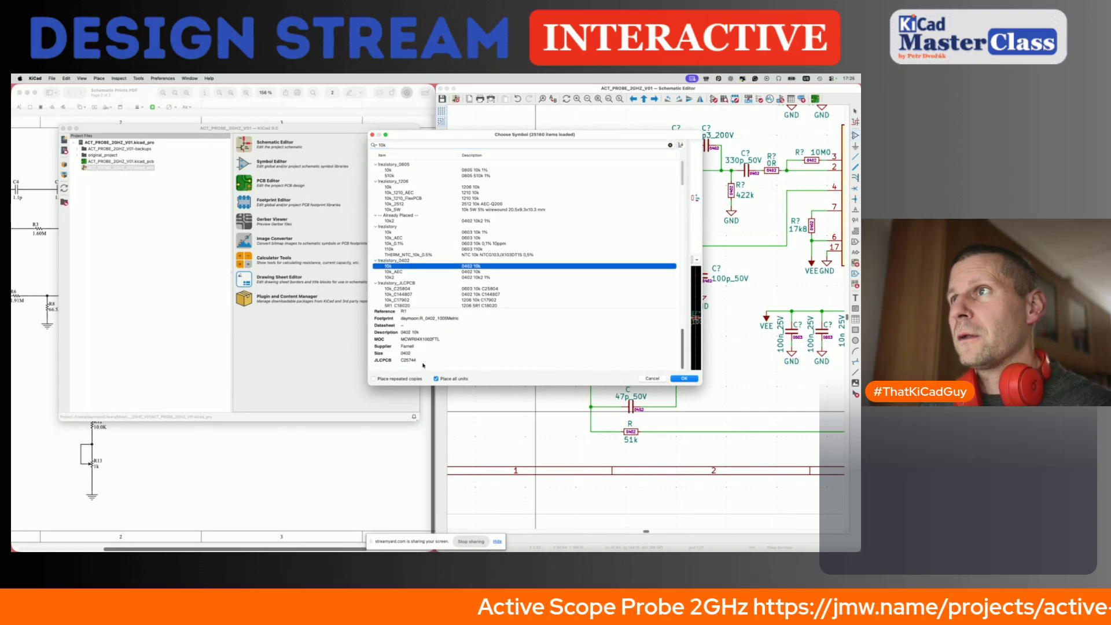
click(646, 379)
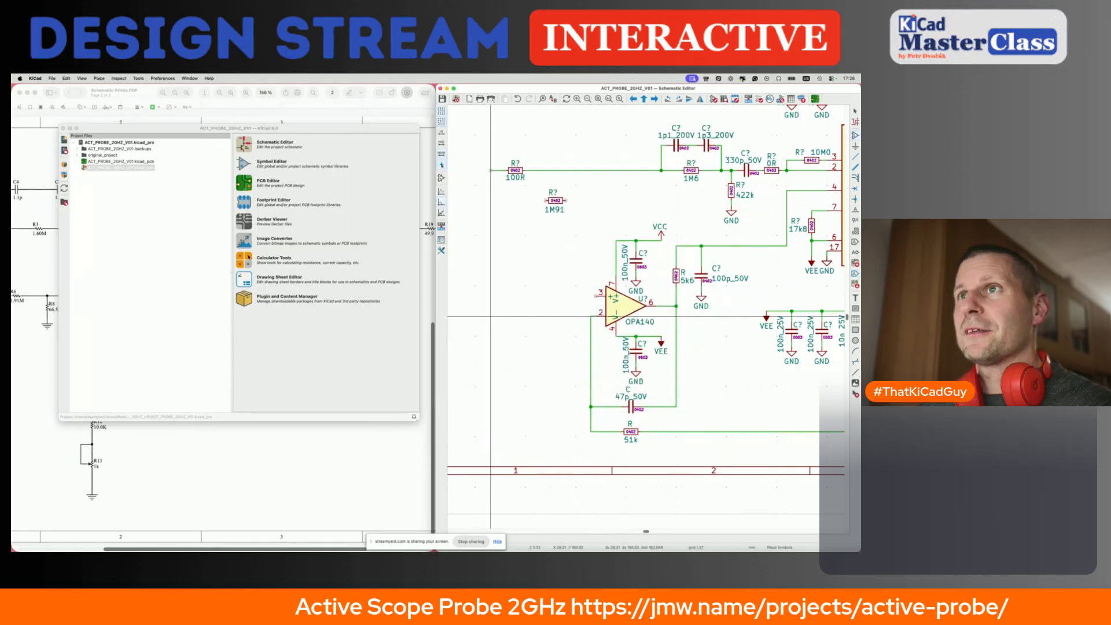
Open the 10k resistor of the 0402 library in the Symbol Editor and show its symbol properties.
click(244, 169)
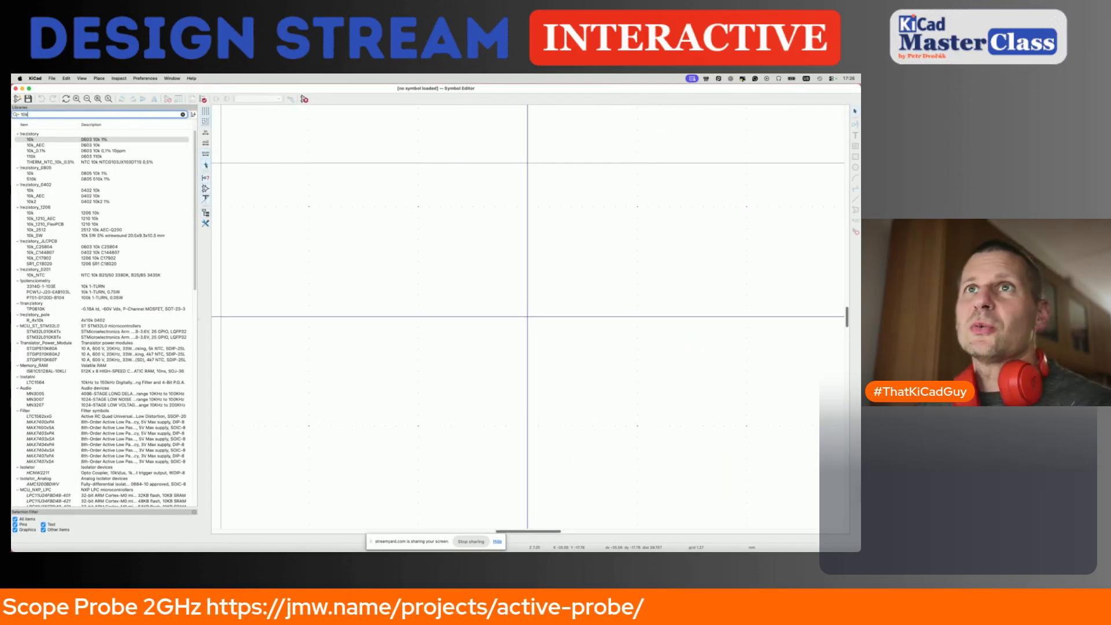
double_click(53, 191)
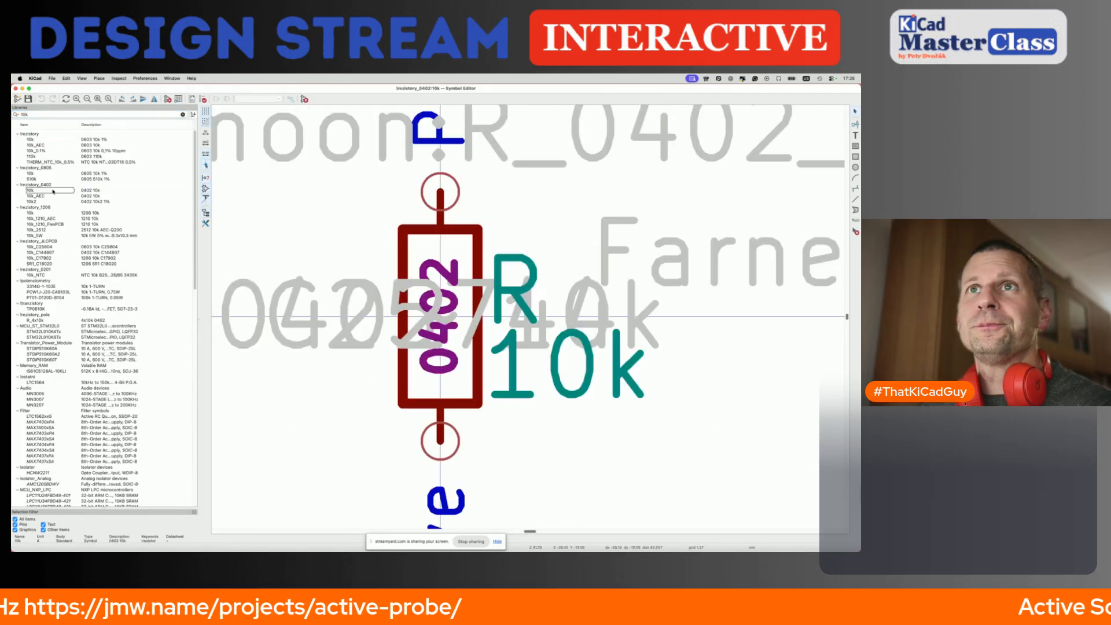
click(167, 100)
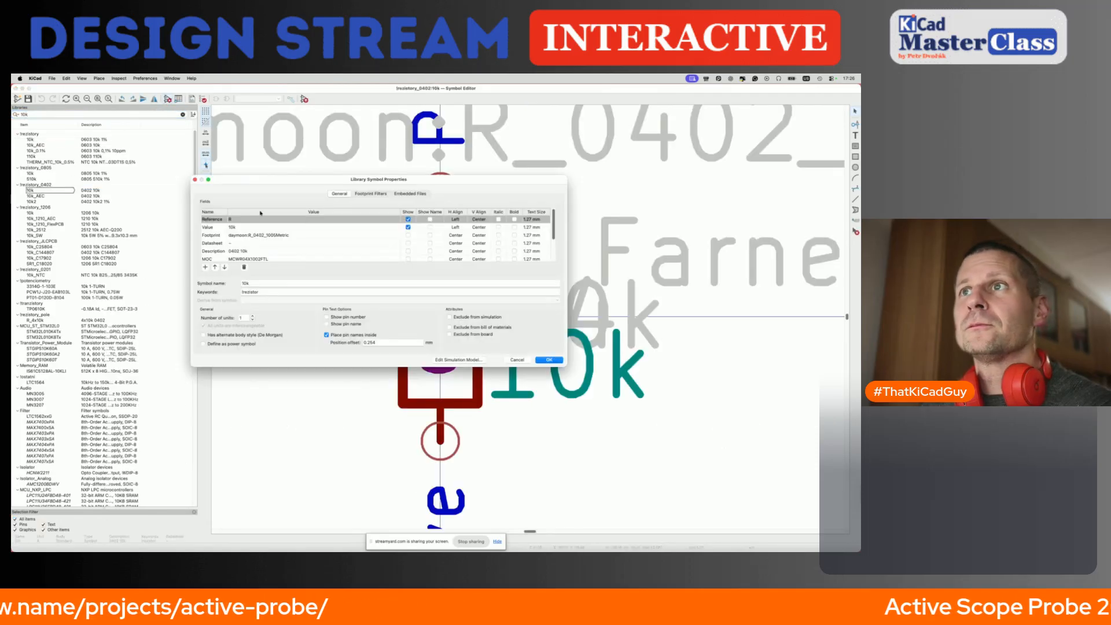
Clear the 10k symbol's MOC field and set its supplier to Mouser.
double_click(280, 258)
key(BackSpace)
scroll(280, 258, down, 2)
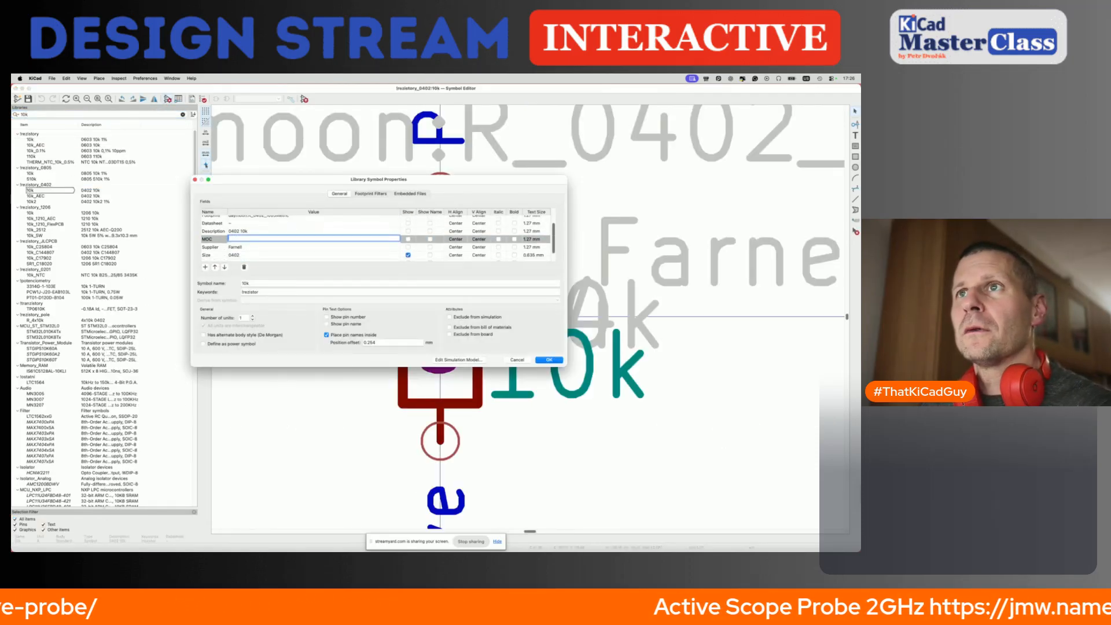
key(Return)
text(Mouser)
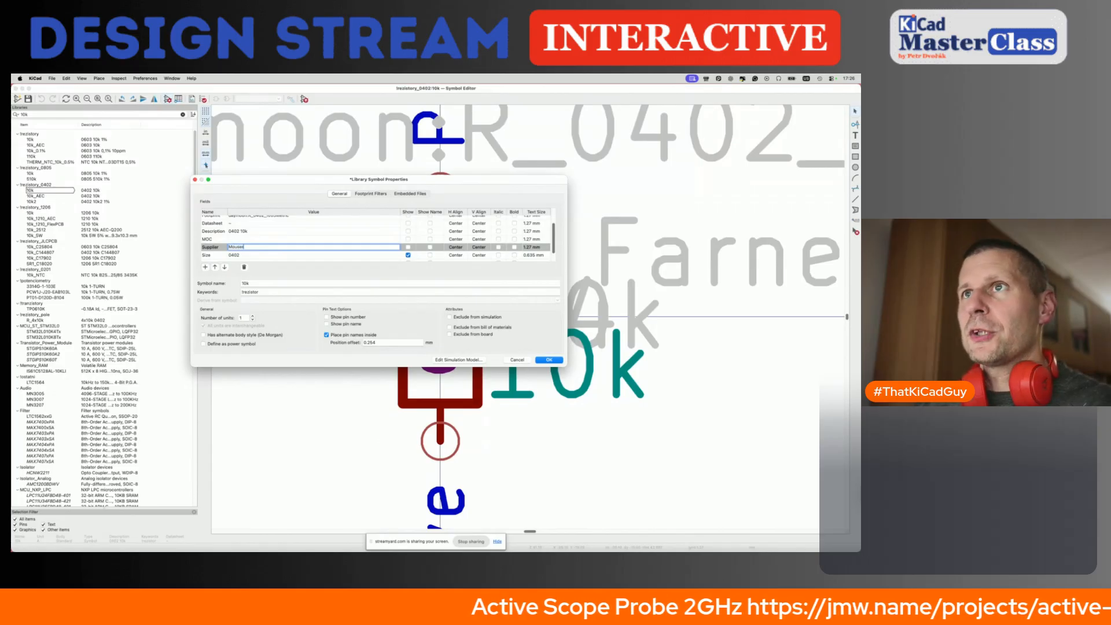
scroll(280, 231, up, 4)
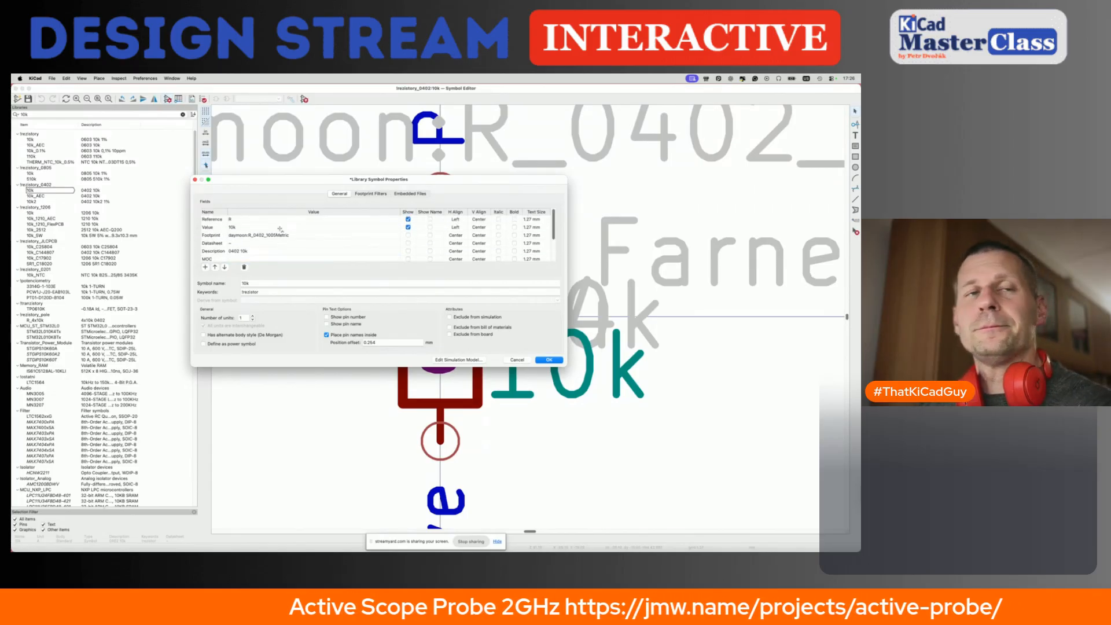
Switch to the Mouser site in the browser, open the RC0402FR-0717K8L product page and copy its manufacturer part number.
key(super+Tab)
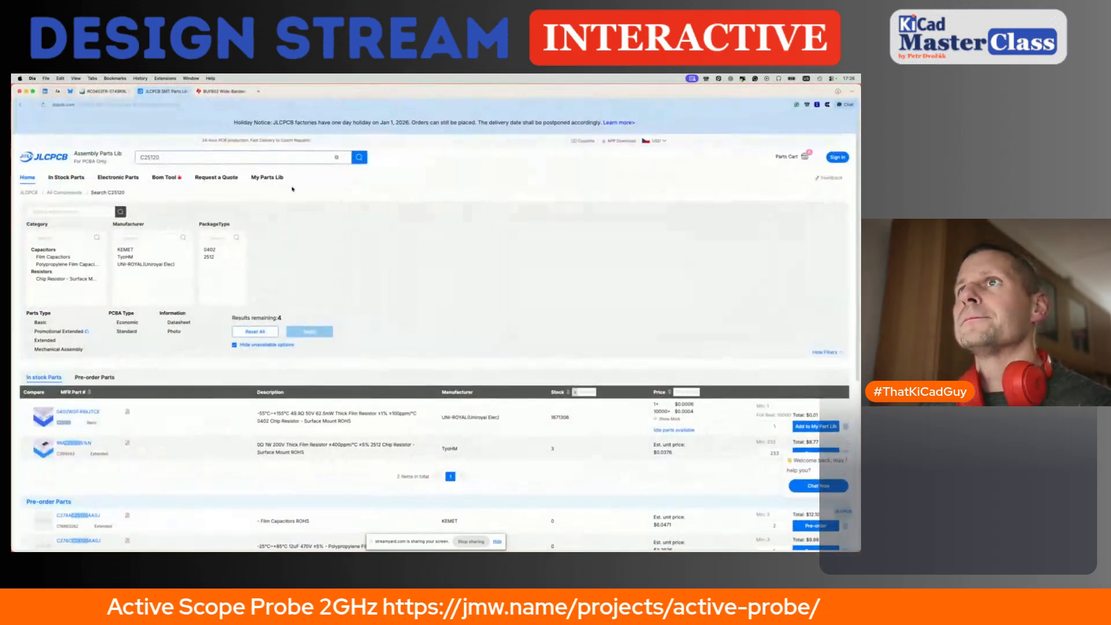
click(92, 91)
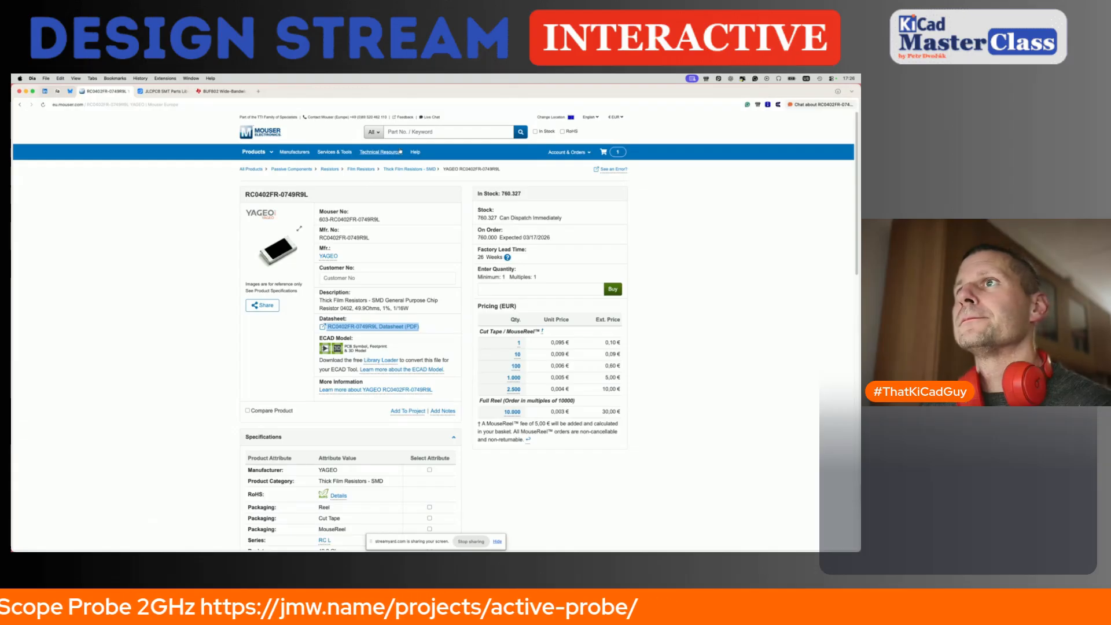
click(406, 132)
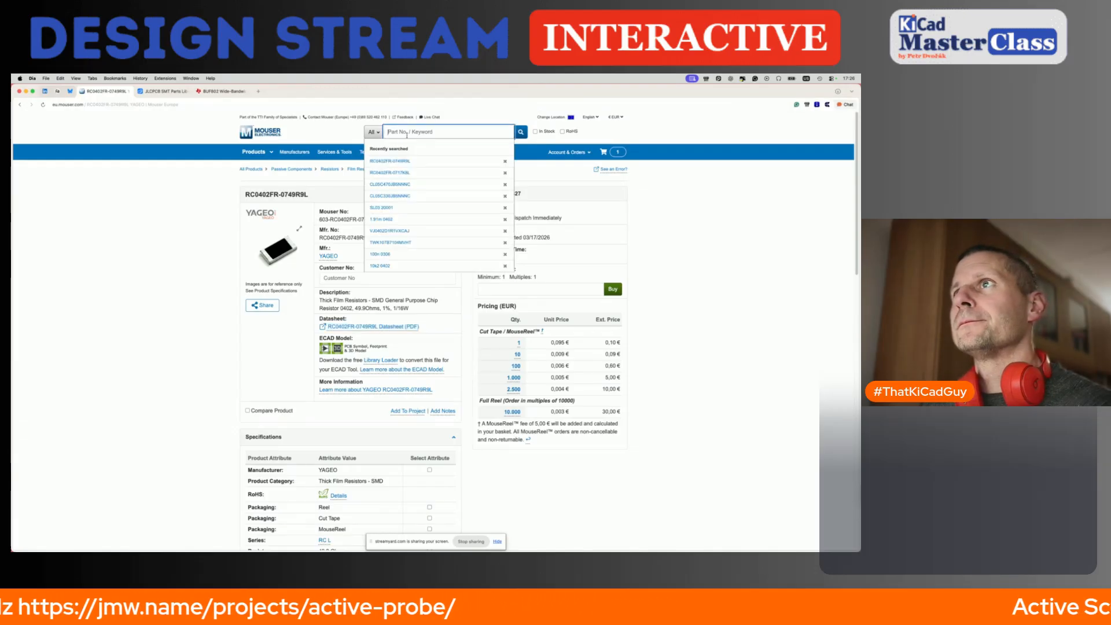
click(404, 173)
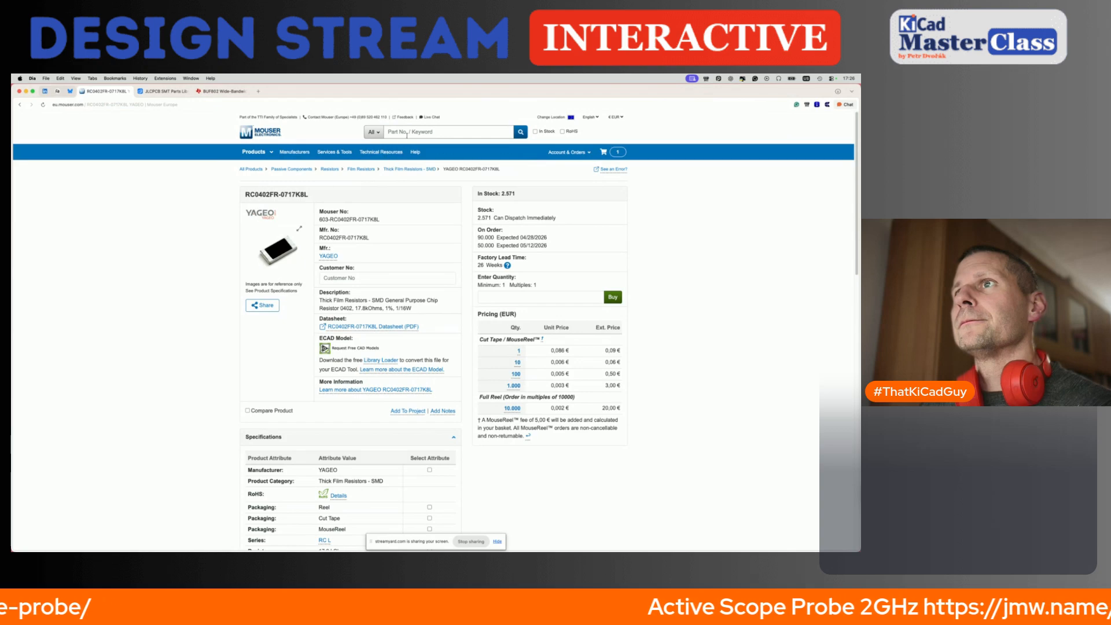
drag(320, 237, 373, 238)
key(ctrl+c)
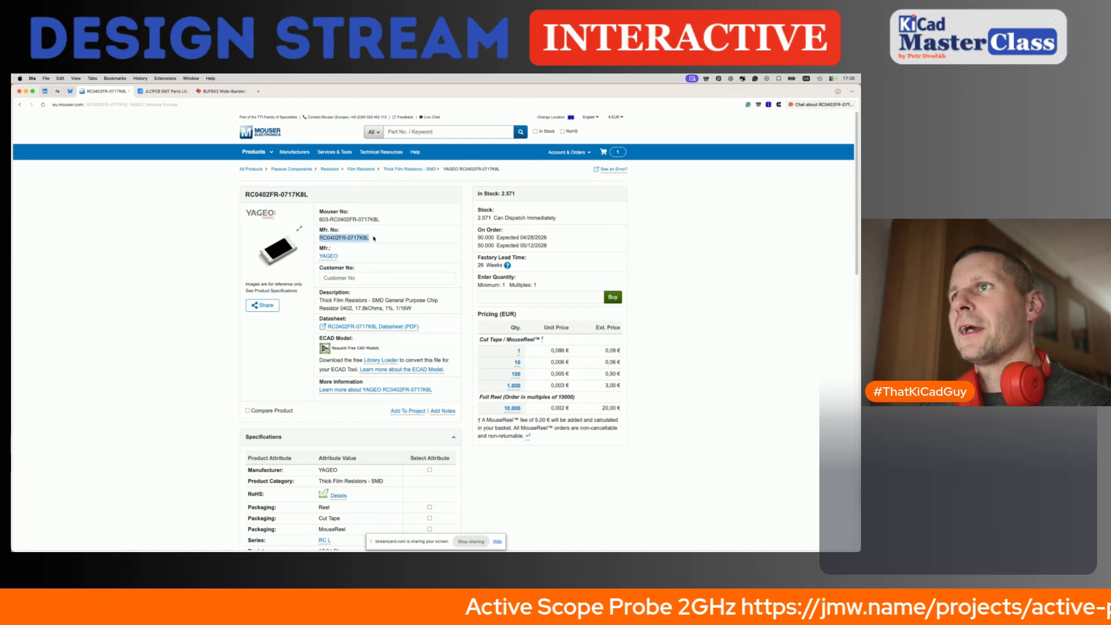
Search Mouser for RC0402FR-0710k and open the product page of the Yageo RC0402FR-0710KL resistor.
click(405, 132)
key(ctrl+v)
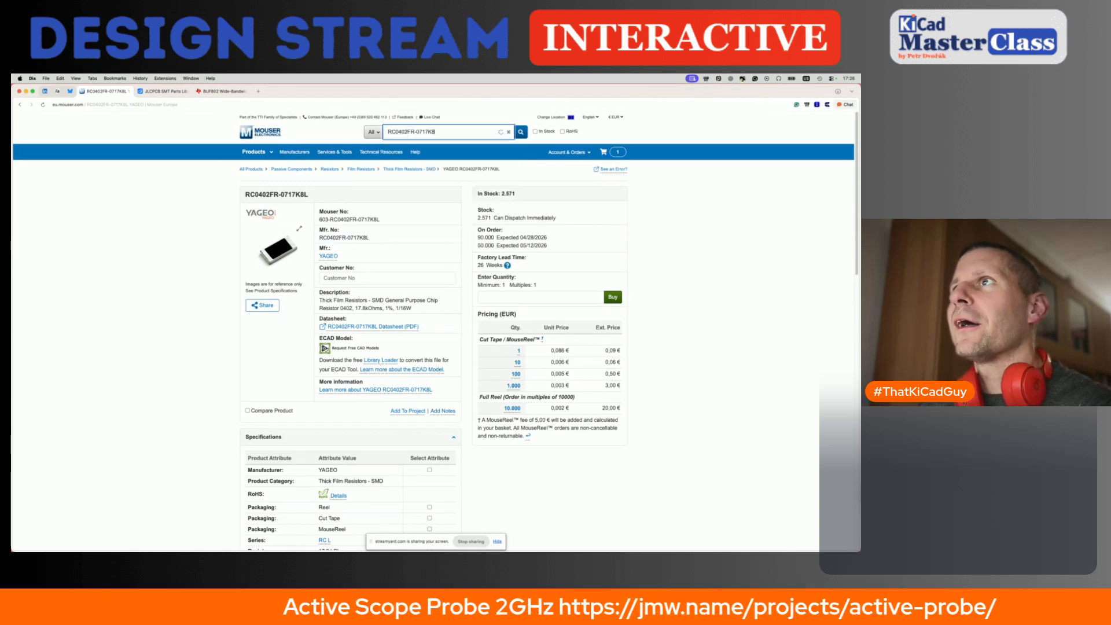
key(BackSpace)
key(BackSpace)
key(BackSpace)
key(BackSpace)
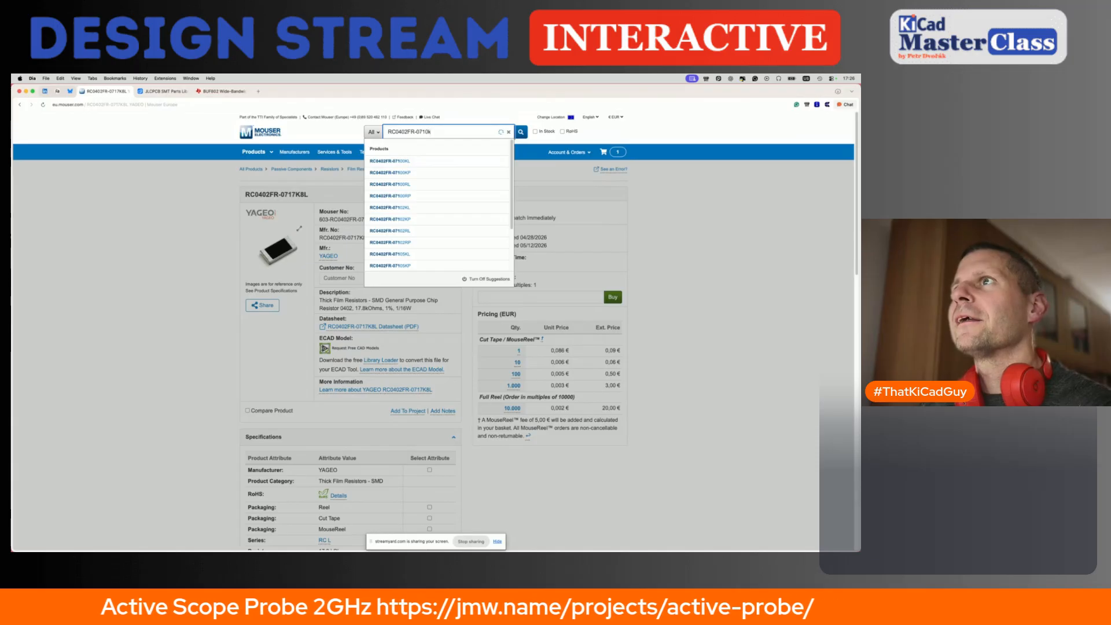
key(Return)
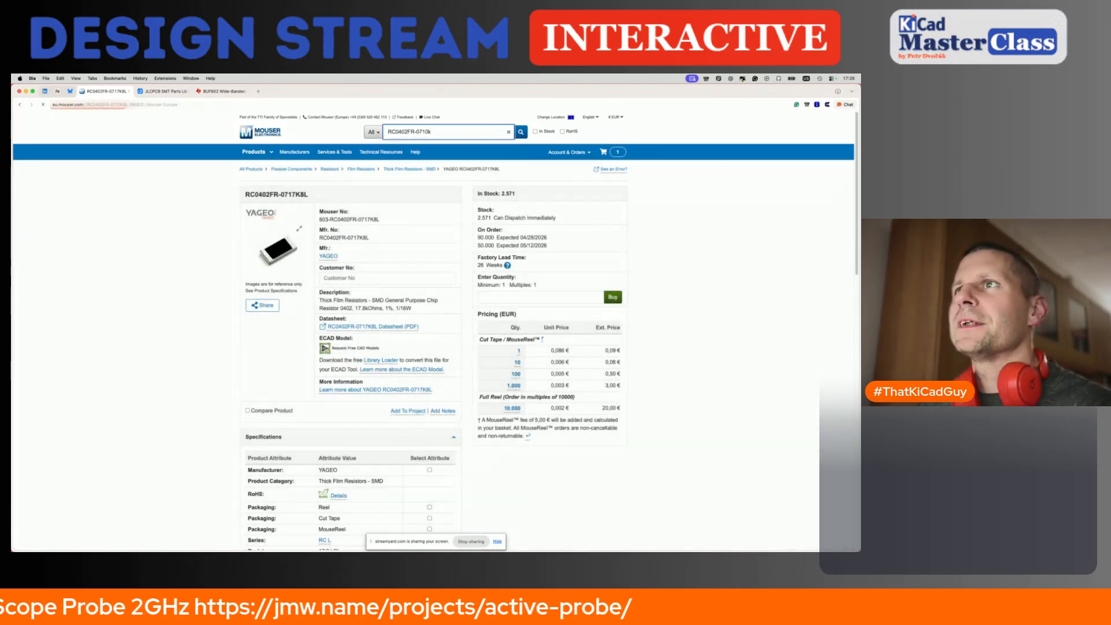
scroll(289, 324, down, 2)
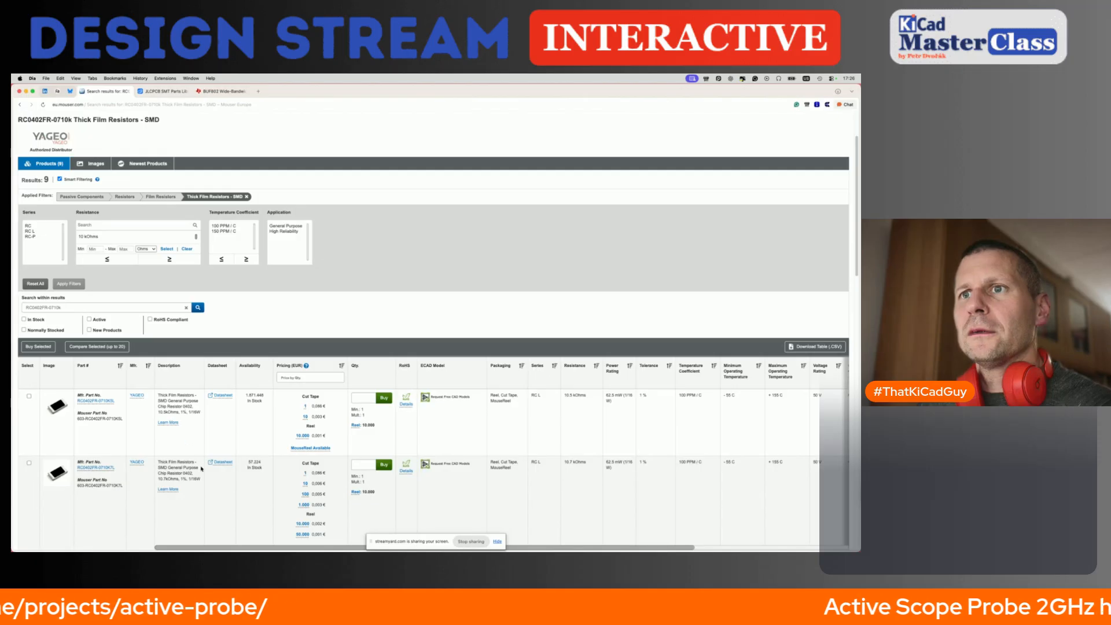
scroll(184, 408, down, 4)
click(106, 414)
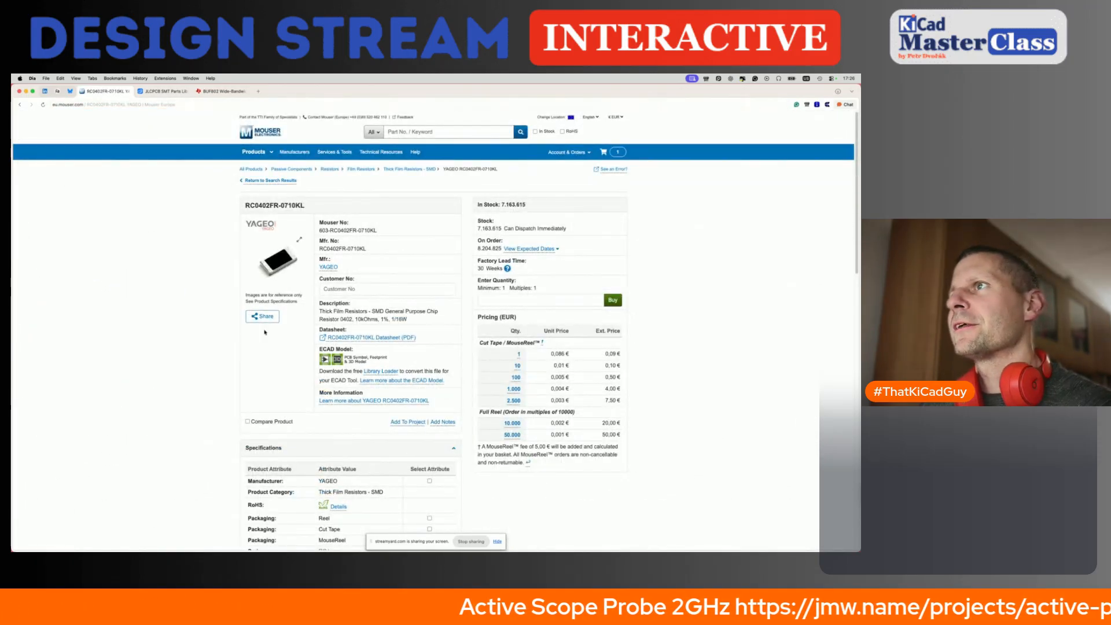
Copy the RC0402FR-0710KL part number and the URL of its Yageo datasheet, close the datasheet and return to the Symbol Editor.
double_click(479, 229)
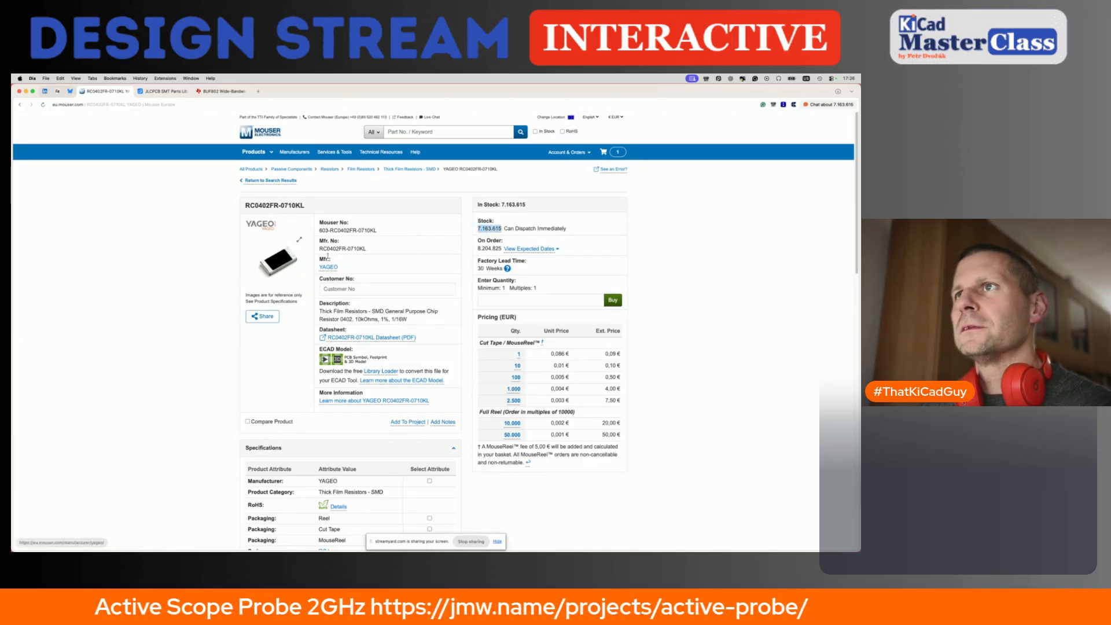
drag(318, 248, 367, 249)
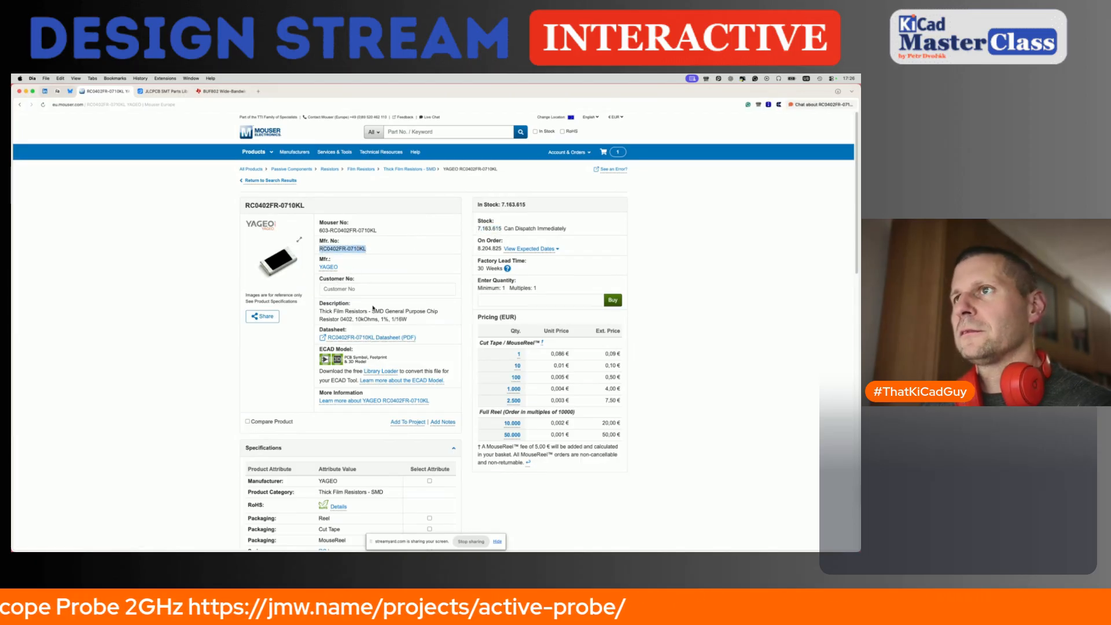
click(378, 338)
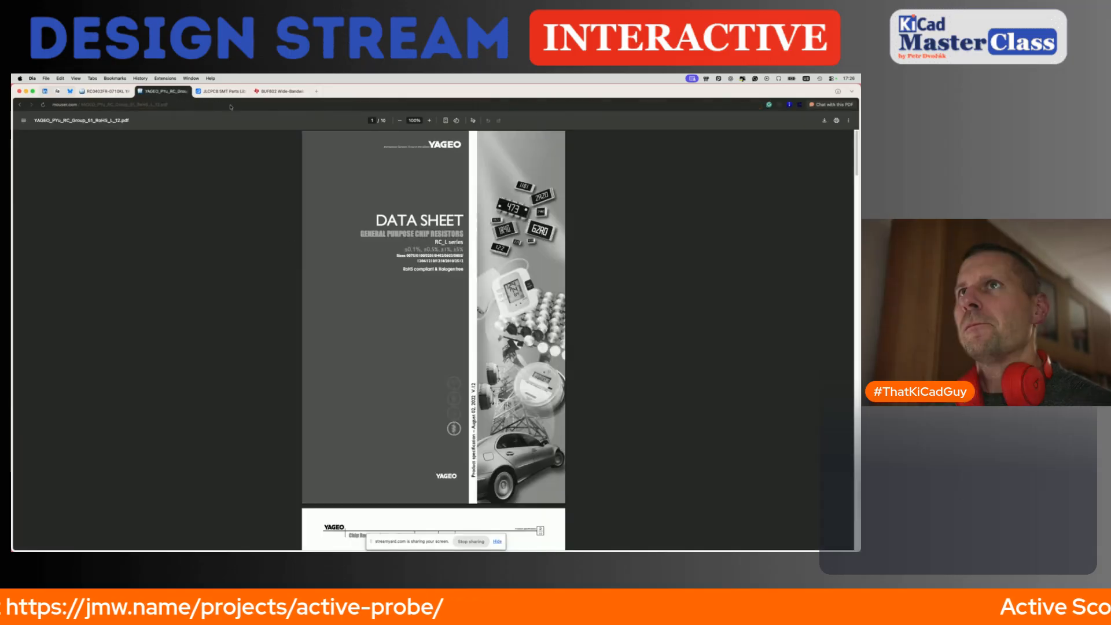
click(187, 103)
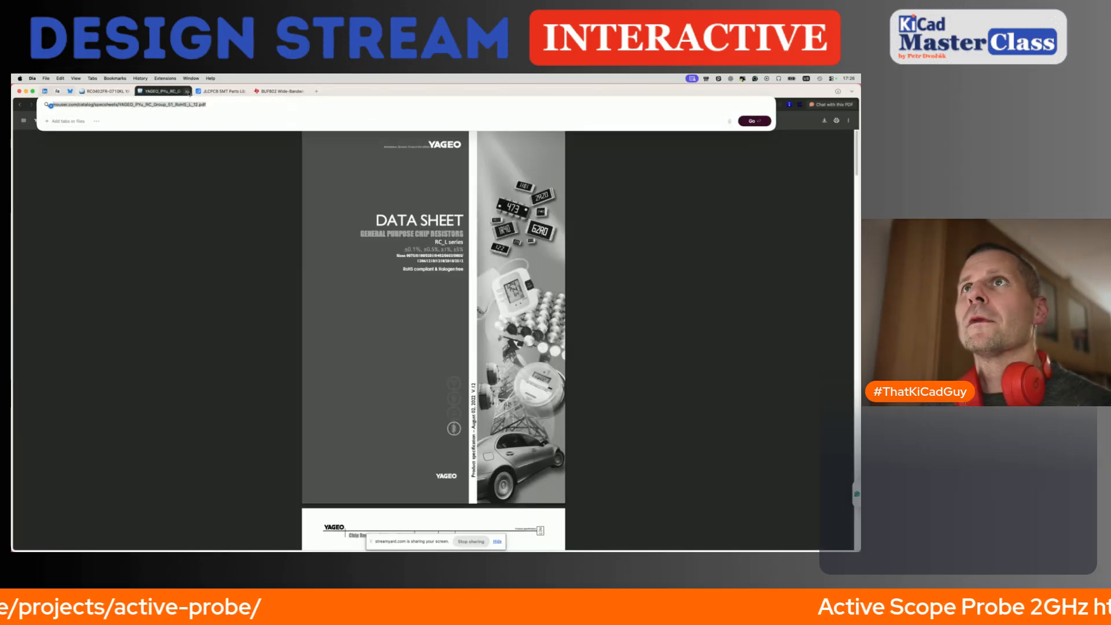
key(super+w)
key(super+Tab)
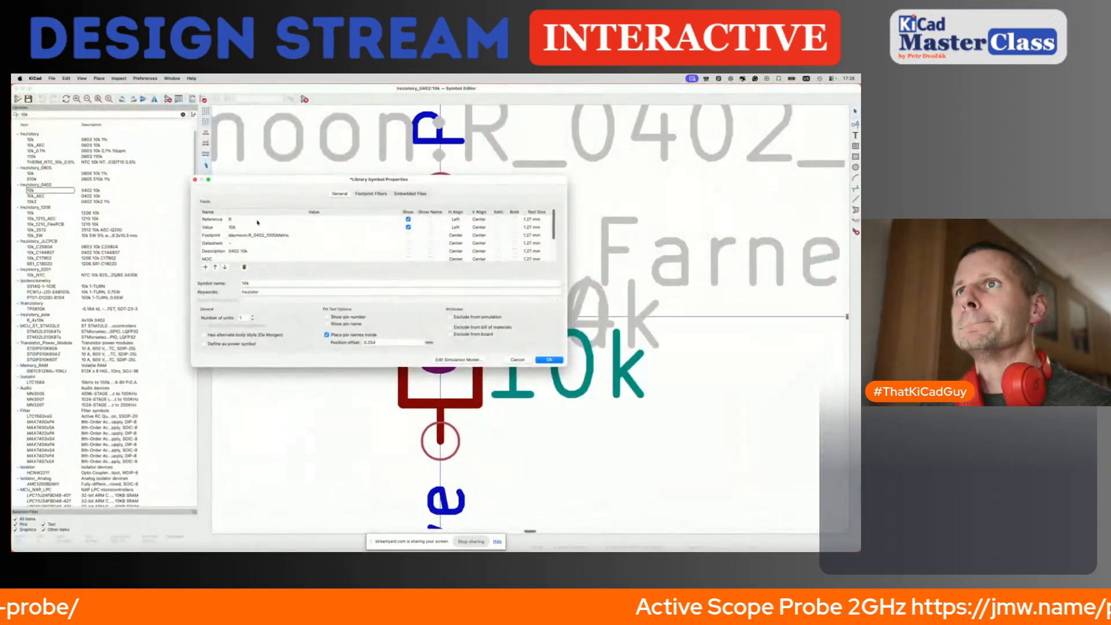
Add the copied Yageo datasheet URL to the 10k symbol, set its MOC to RC0402FR-0710KL and its description to 0402 10k 1%.
click(241, 244)
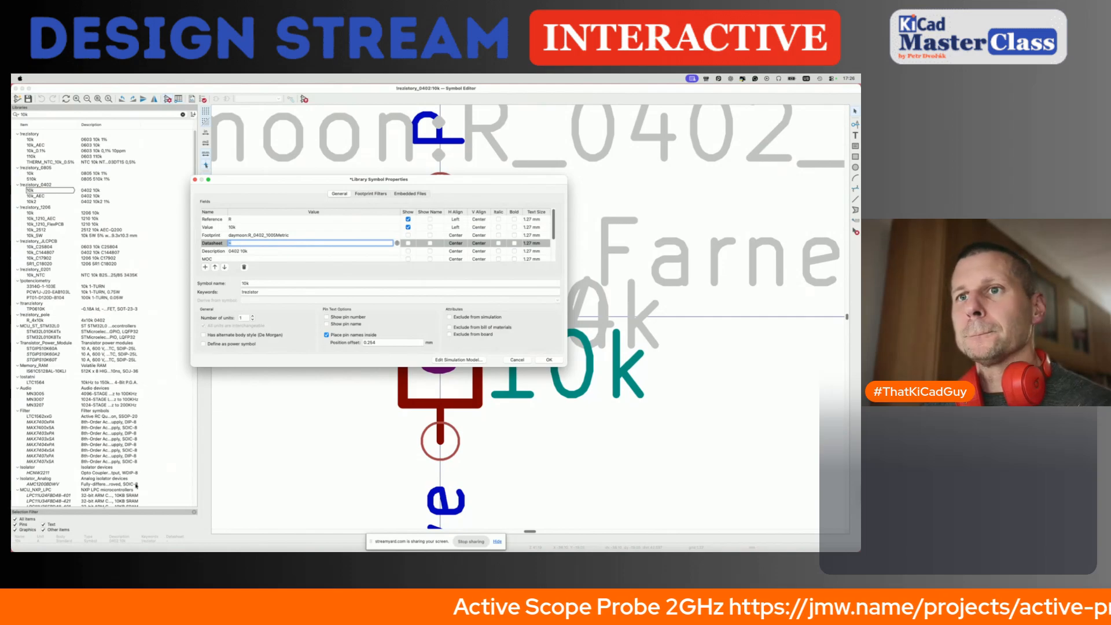
key(super+v)
click(246, 258)
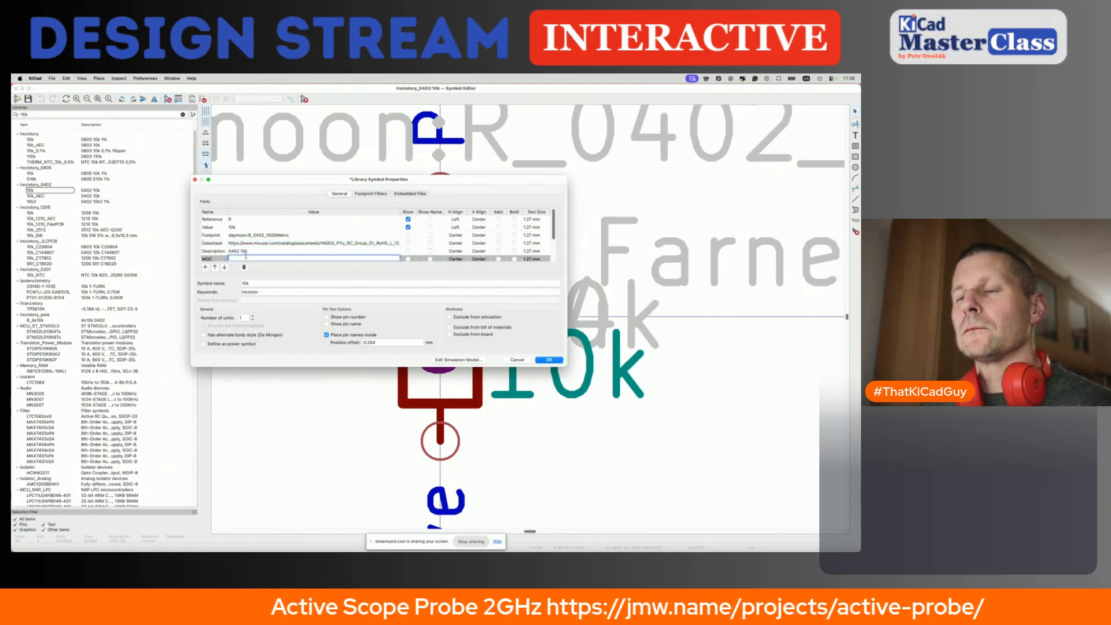
text(RC0402FR-0710KL)
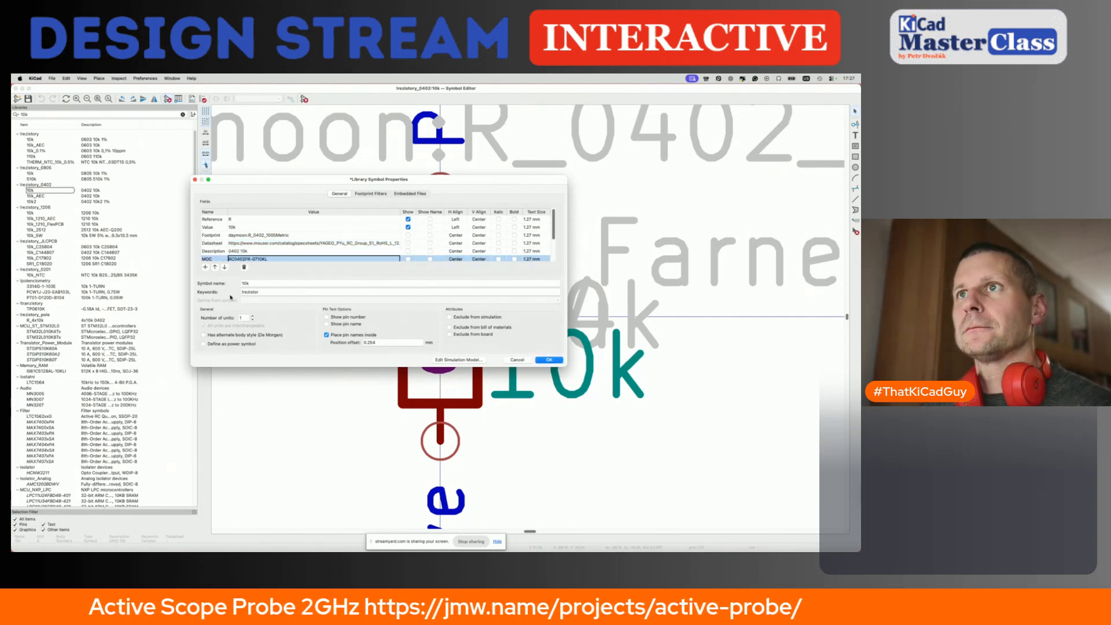
click(253, 252)
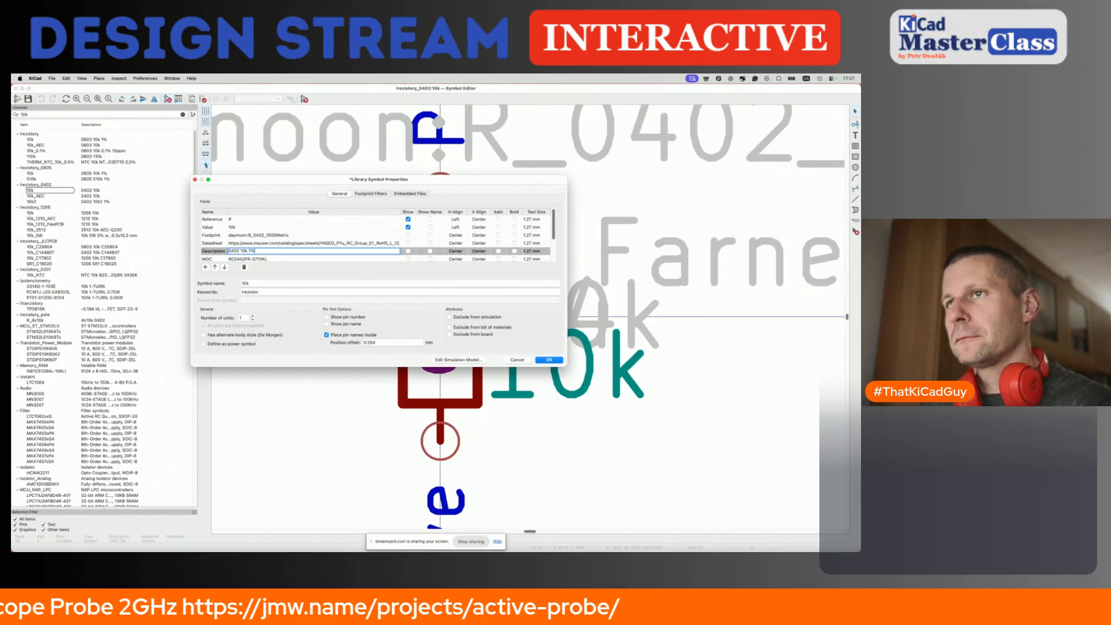
Look up the symbol's JLCPCB part number C25744 in the JLCPCB parts library in the browser and return to the Symbol Editor.
scroll(287, 238, down, 3)
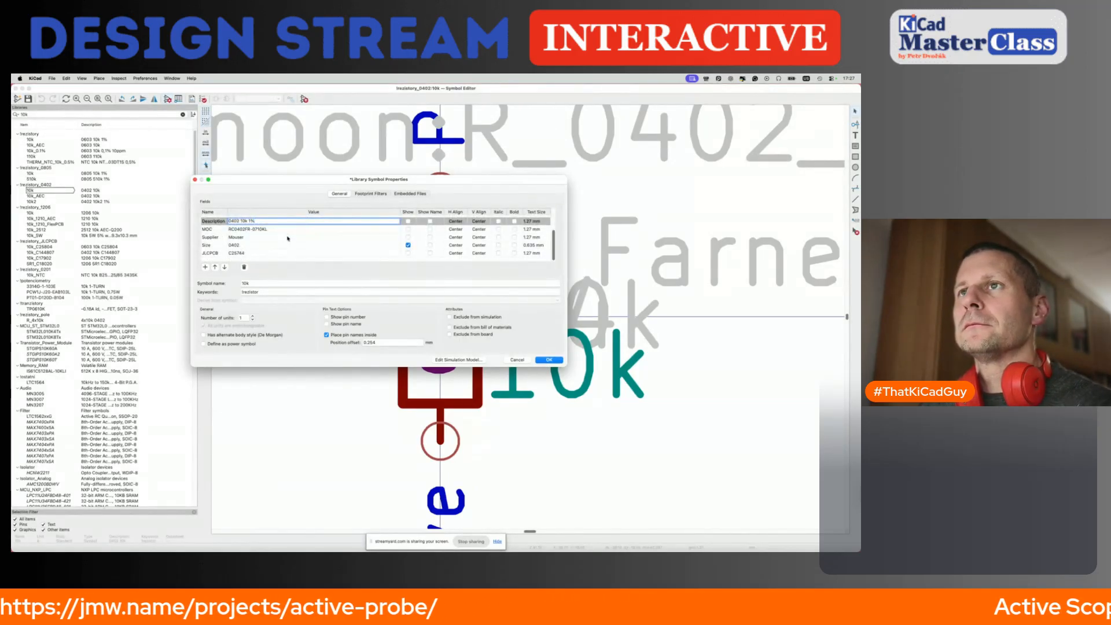
scroll(301, 240, down, 1)
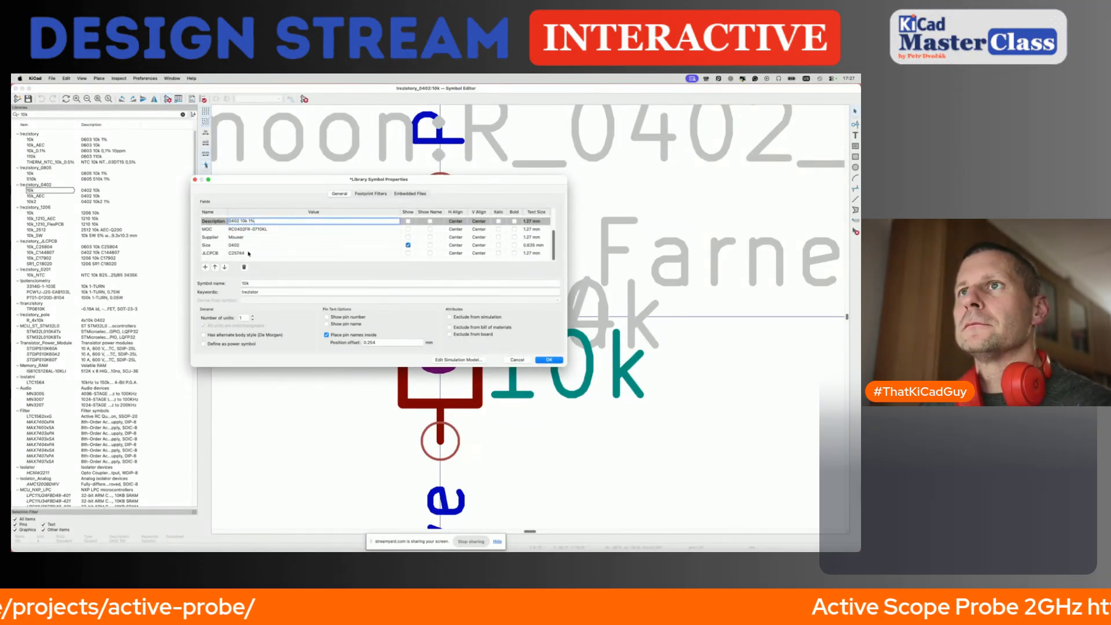
key(super+Tab)
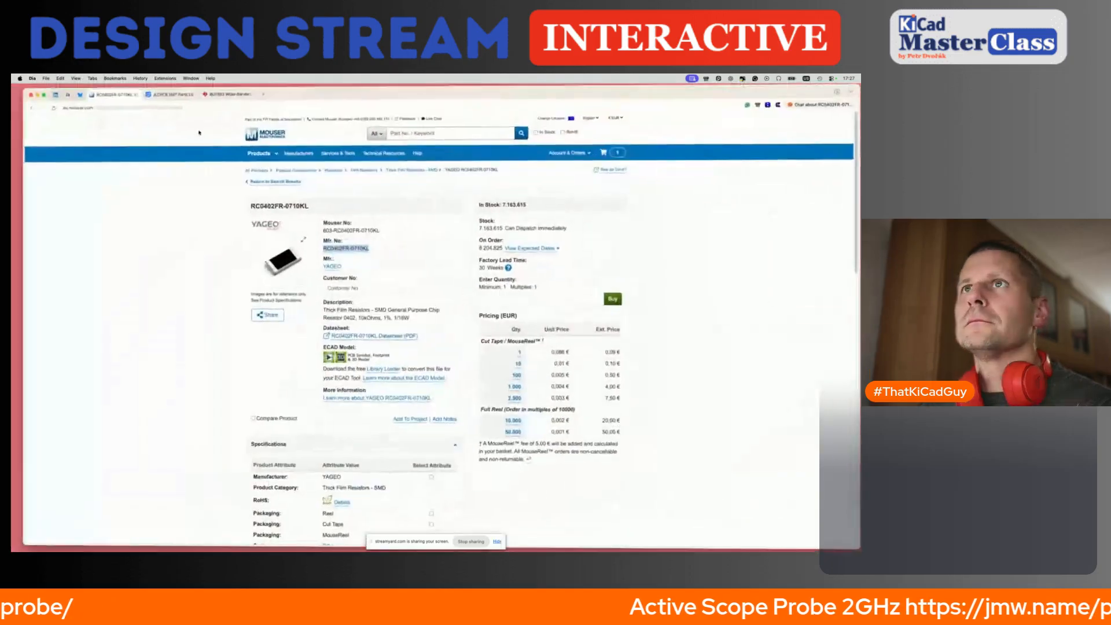
key(ctrl+Tab)
click(283, 156)
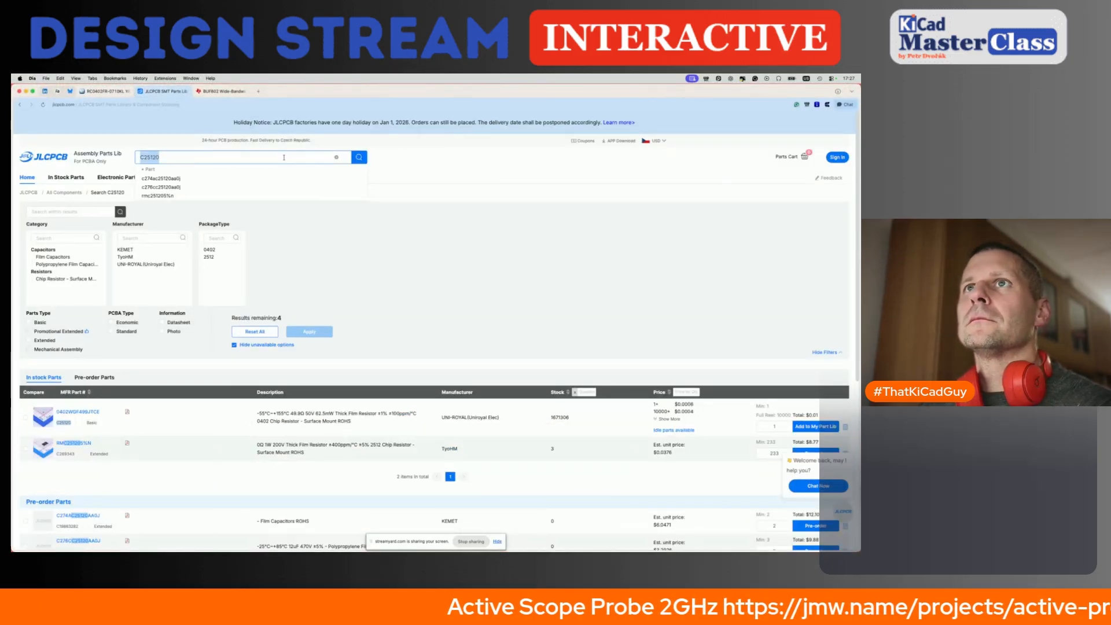
text(C25744)
key(Return)
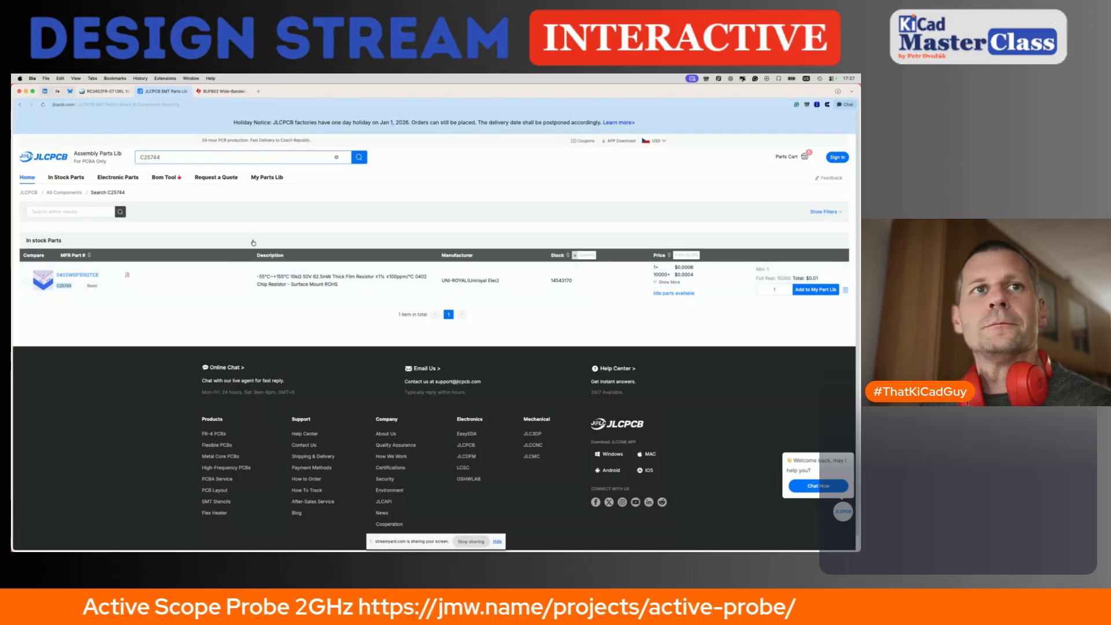
key(super+Tab)
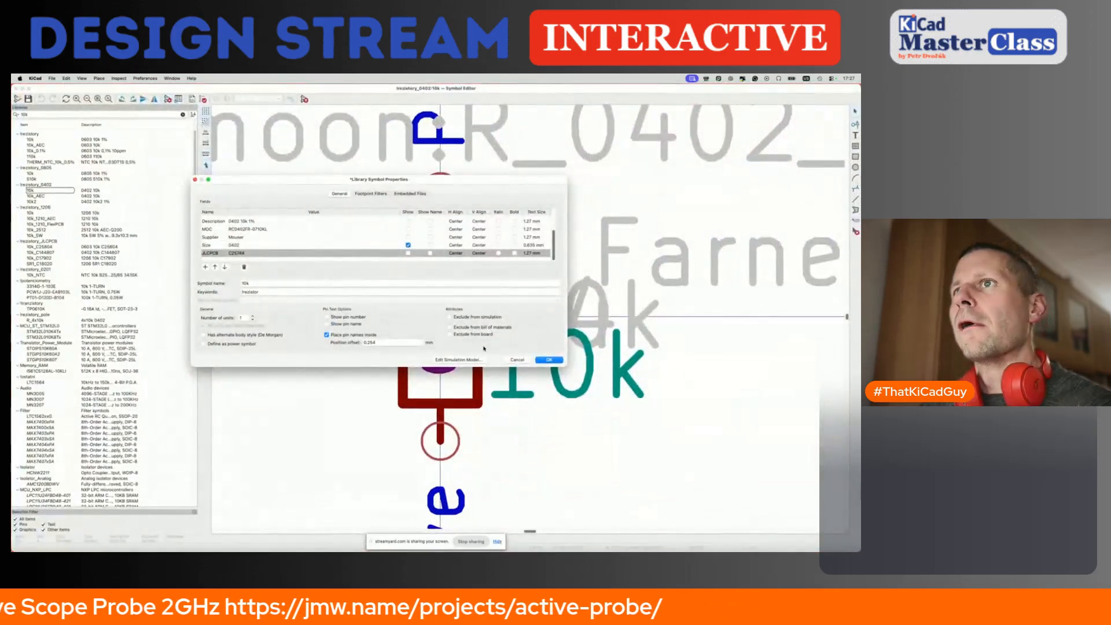
Apply the symbol properties and place the 10k resistor horizontally in the schematic, beside the junction left of the 47p_50V capacitor.
click(548, 359)
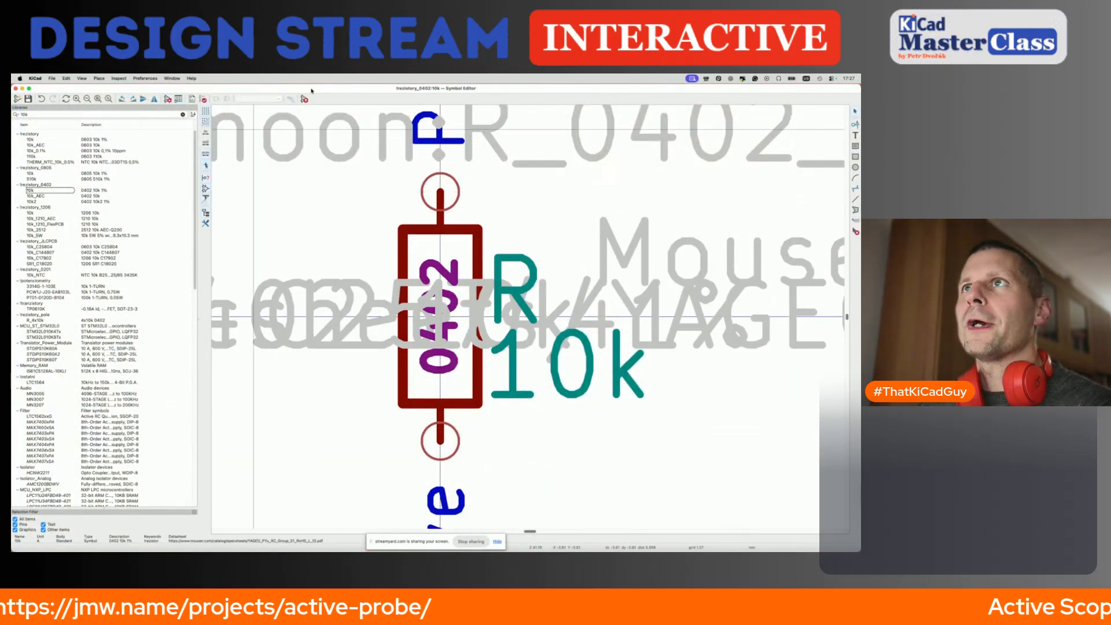
click(304, 99)
key(e)
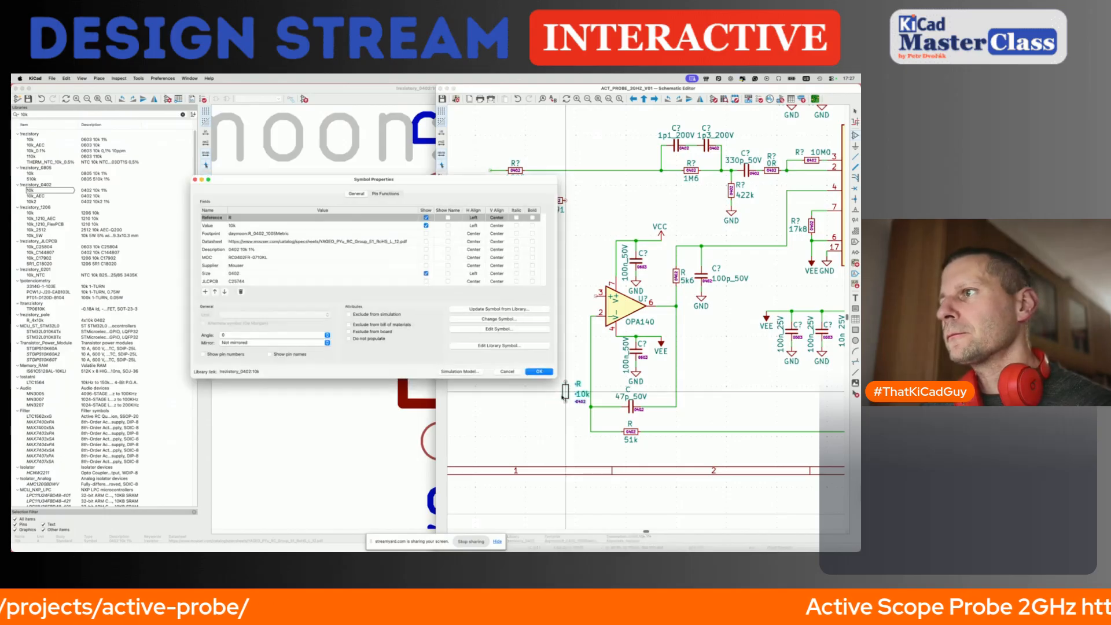
key(Return)
key(r)
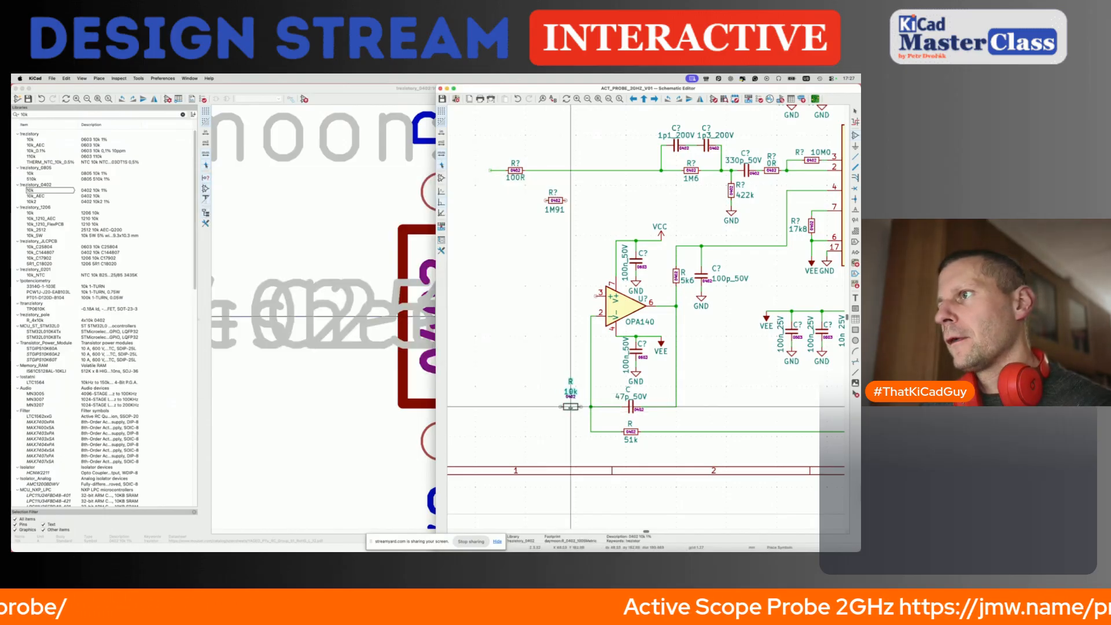
click(570, 407)
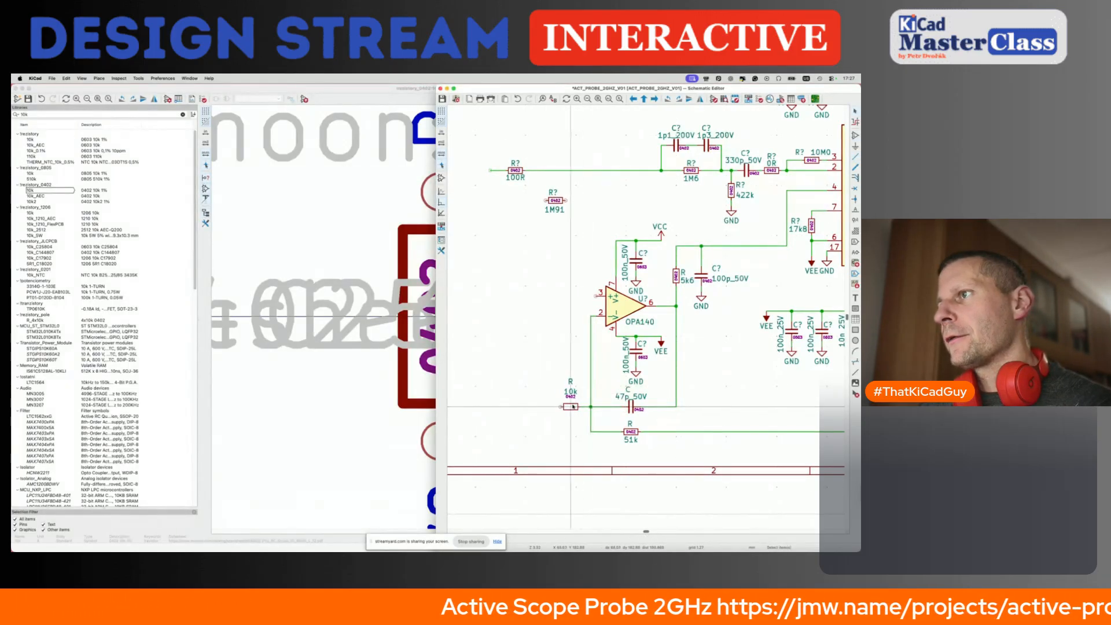
Move the resistor's 10k value below its body and its R reference directly above it.
scroll(573, 407, up, 3)
key(m)
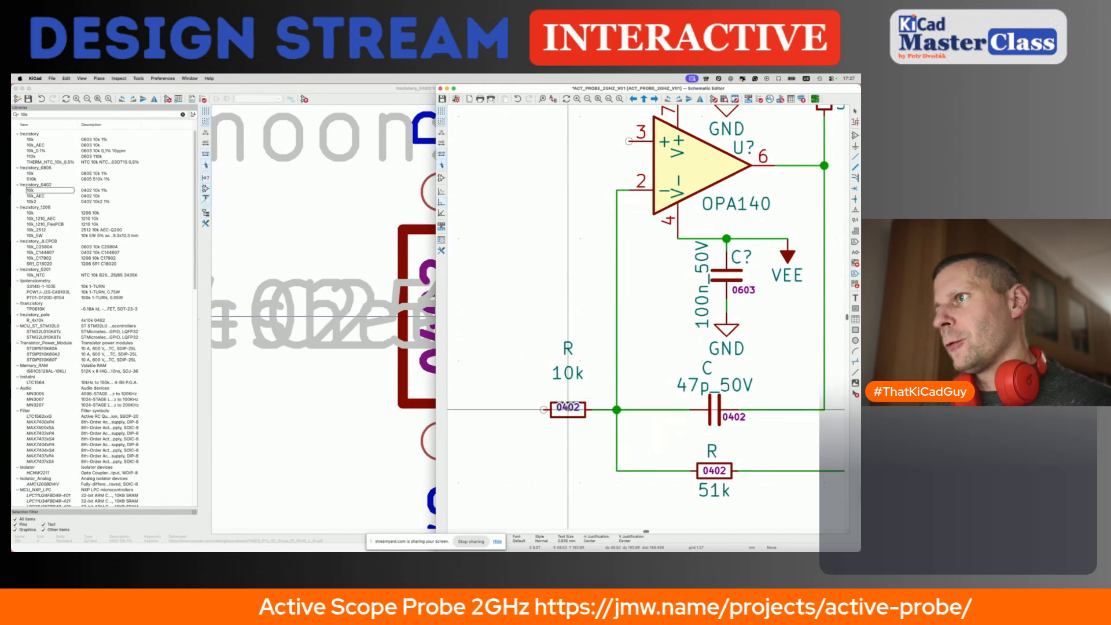
click(568, 409)
key(m)
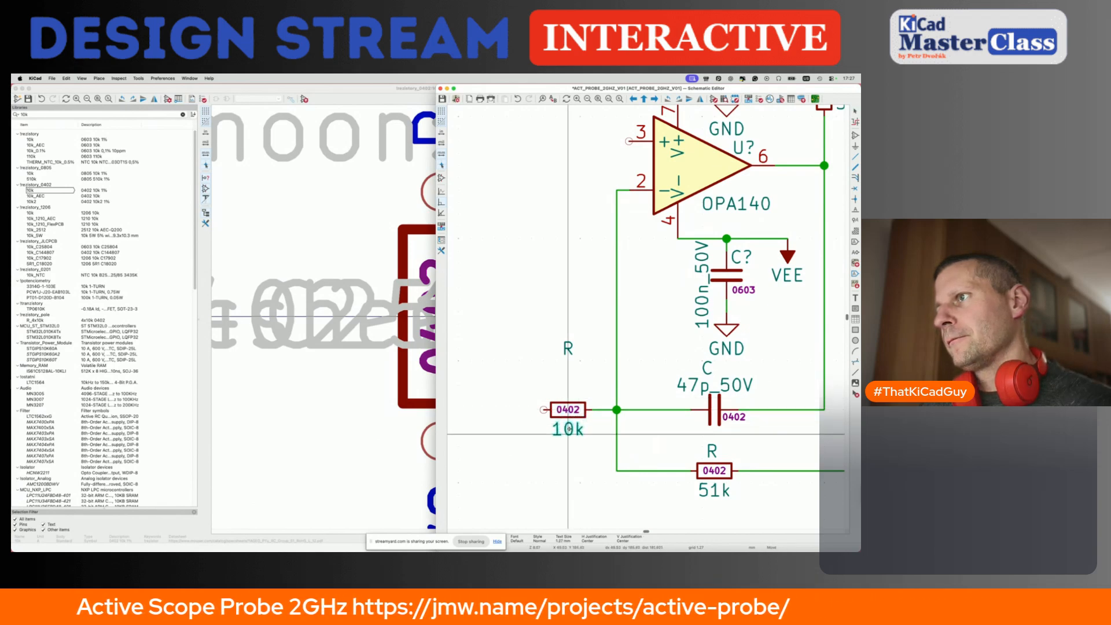
click(571, 435)
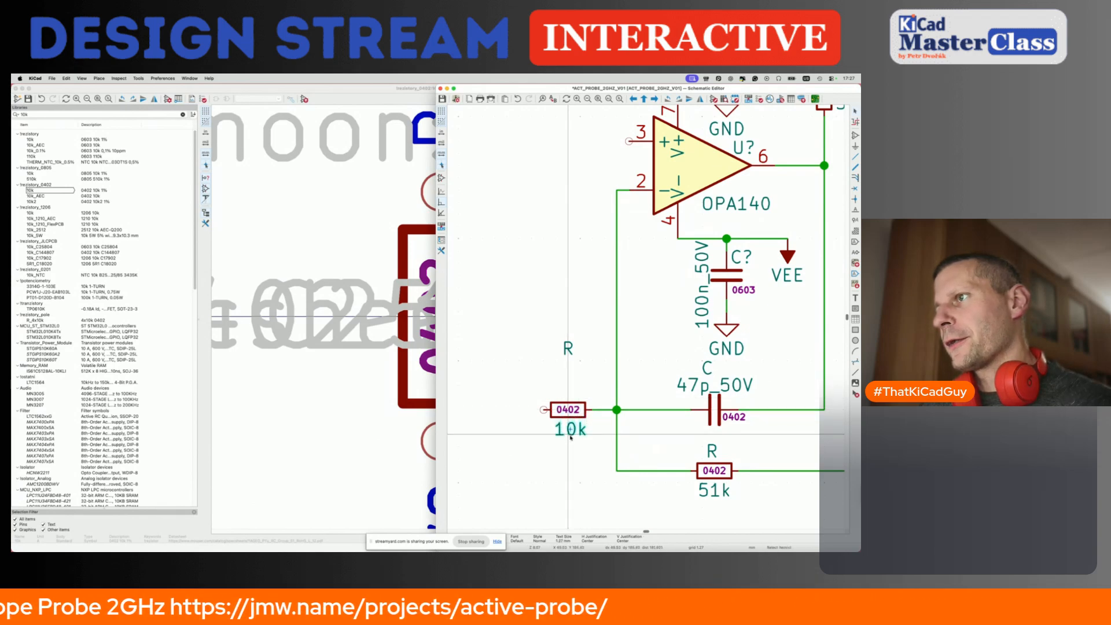
key(m)
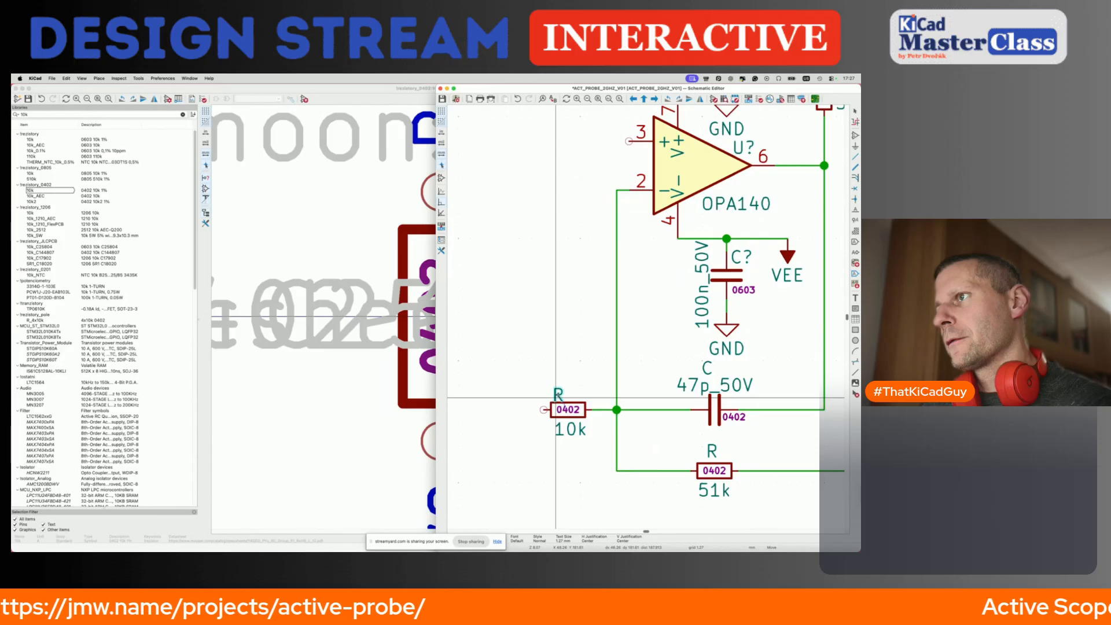
click(555, 398)
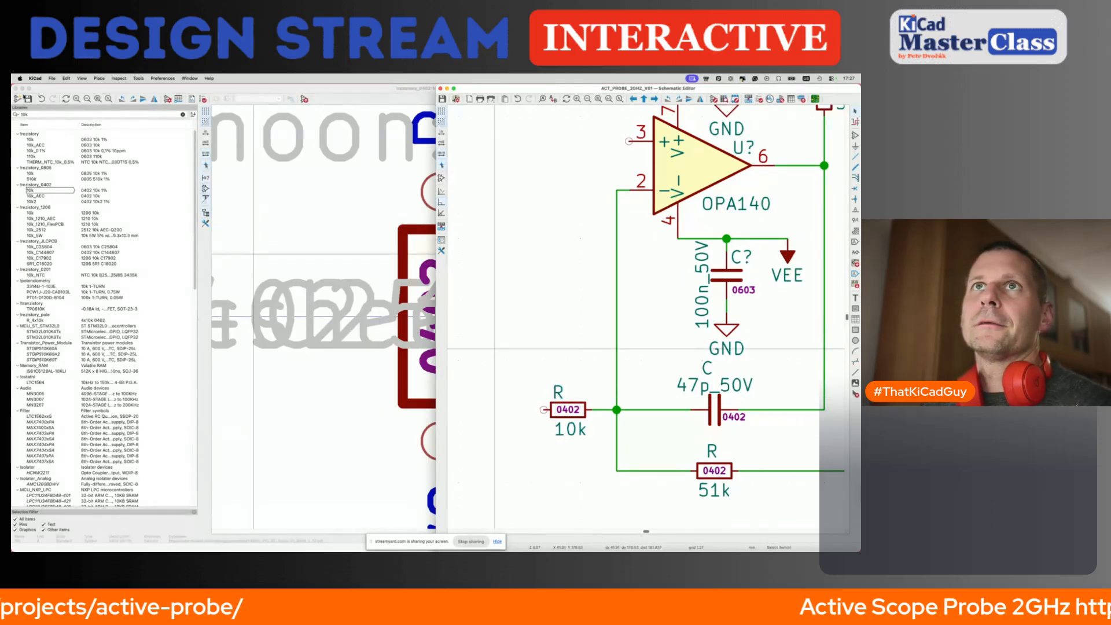
Close the Symbol Editor, bring up the original schematic PDF and look up trimmer R13's part number in the Numbers bill of materials.
click(15, 88)
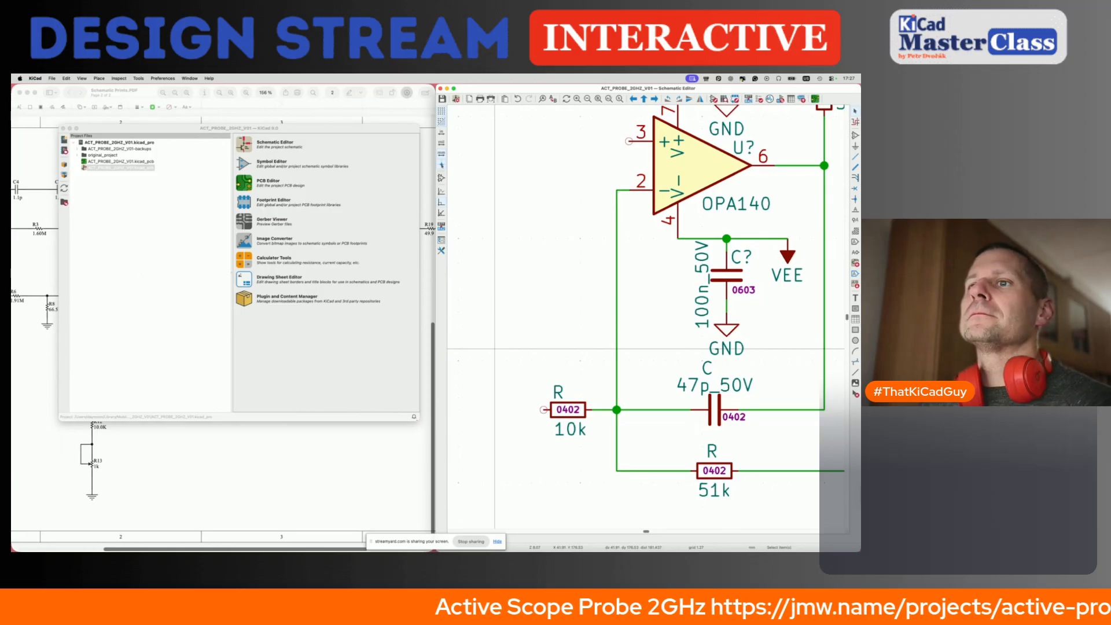
click(233, 481)
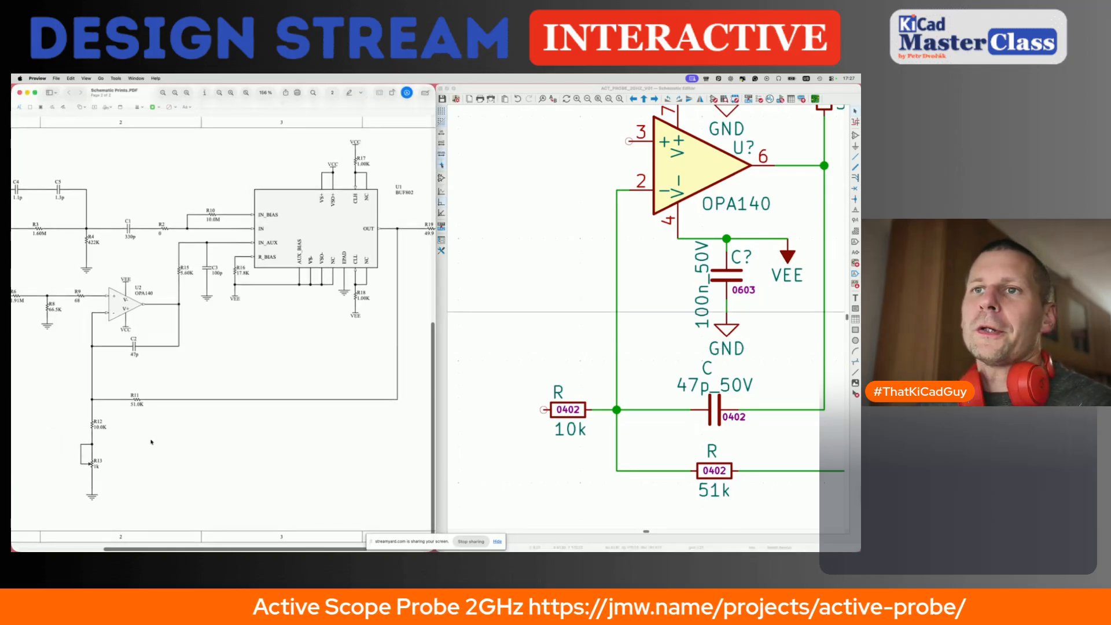
key(super+Tab)
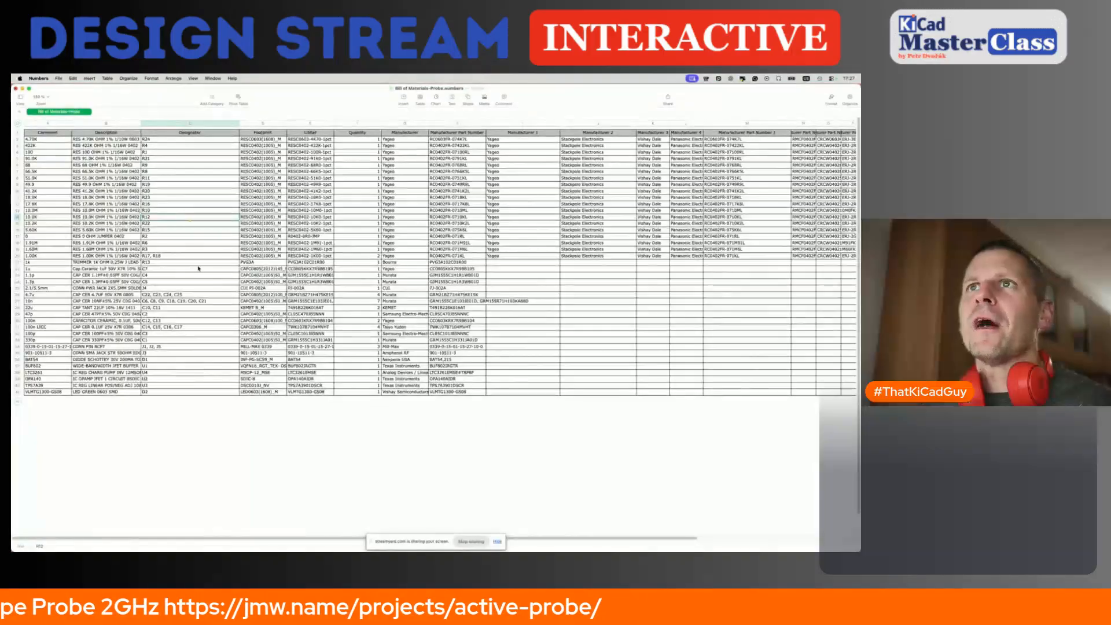
click(106, 263)
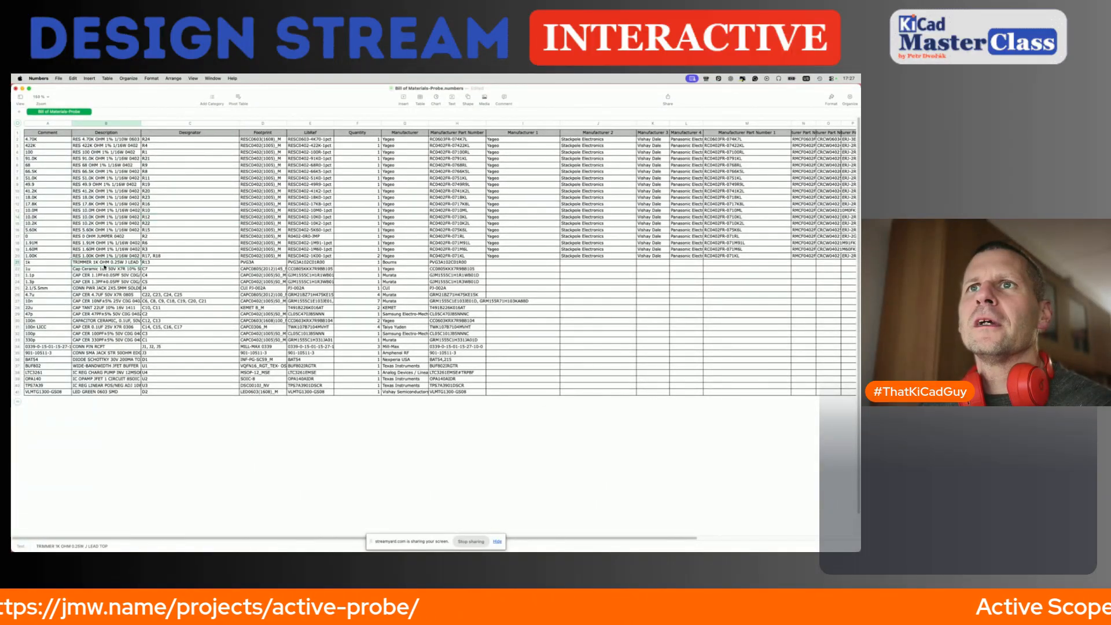
click(292, 262)
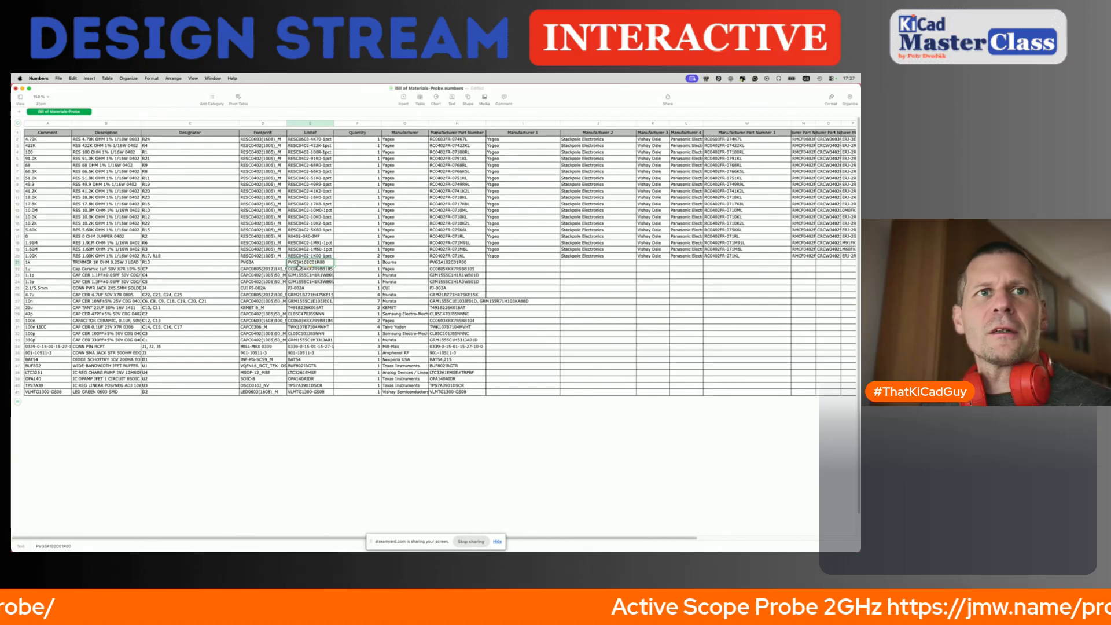
Switch to the Mouser site in the browser and search for PVG3A102C01R00 to open the Bourns trimmer's product page.
key(super+Tab)
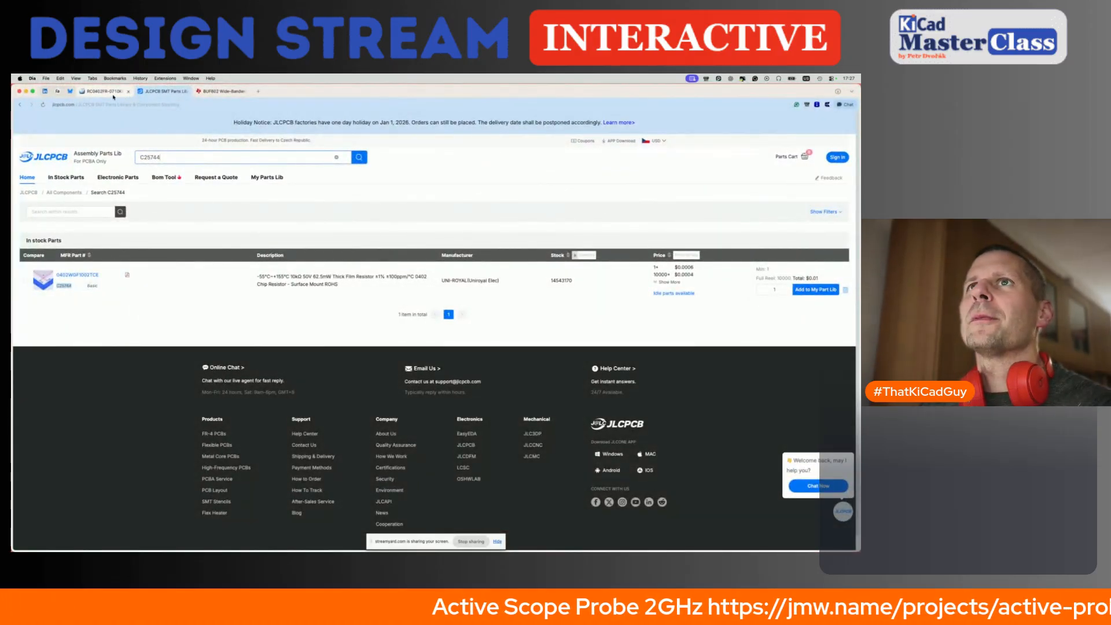
click(108, 93)
click(405, 132)
text(PVG3A102C01R00)
key(Return)
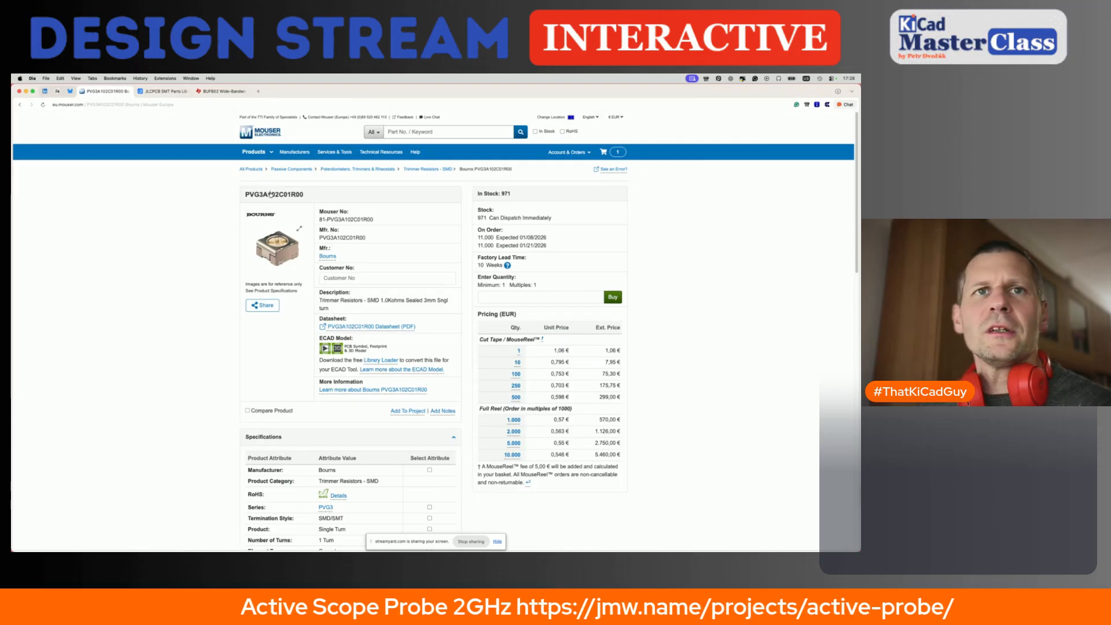
Switch to the Symbol Editor, filter the libraries for trimmers and open the 1k symbol TS53YL102.
key(super+Tab)
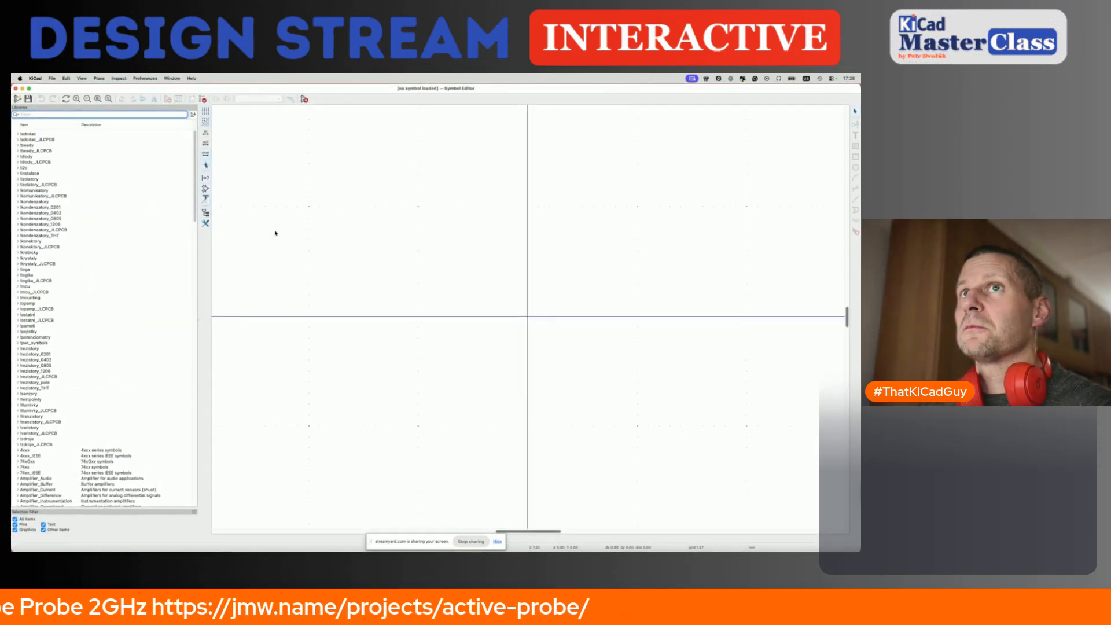
text(ttl)
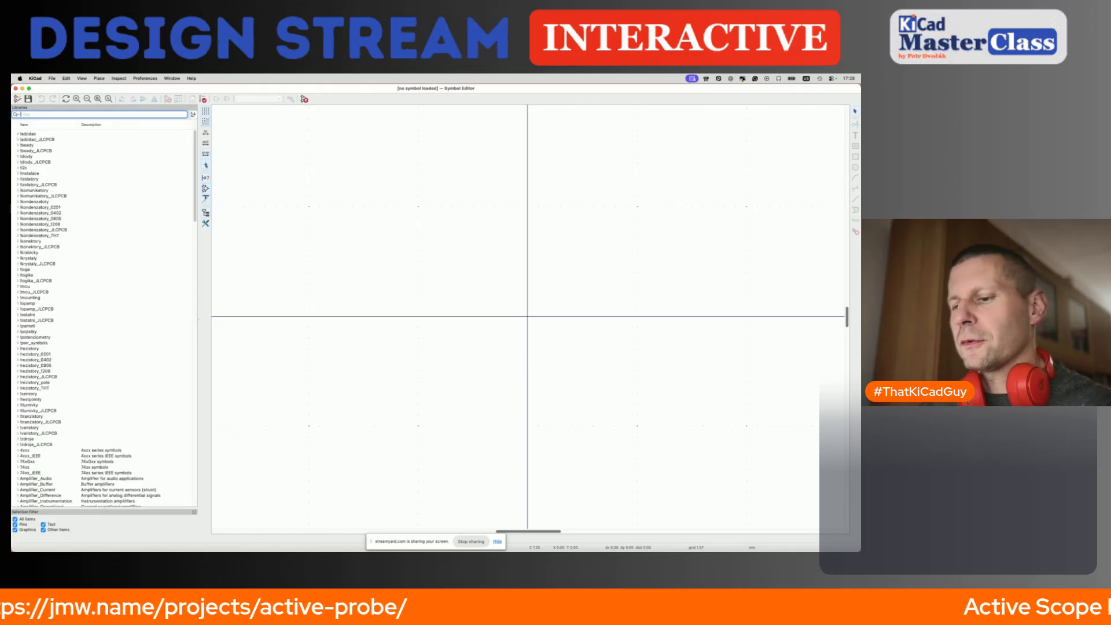
text(m)
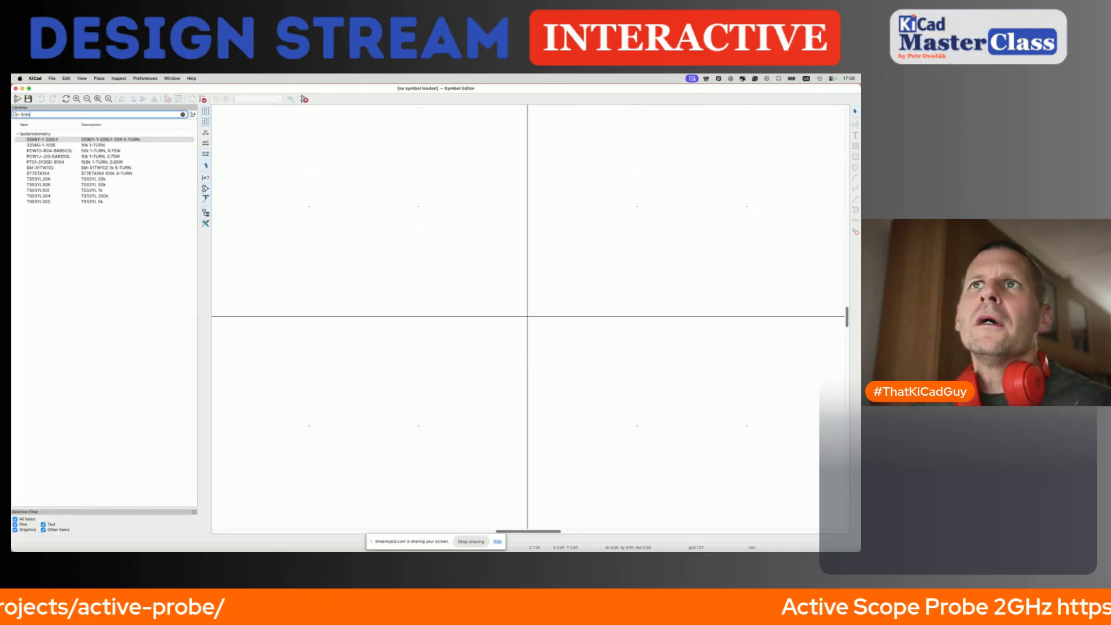
click(92, 145)
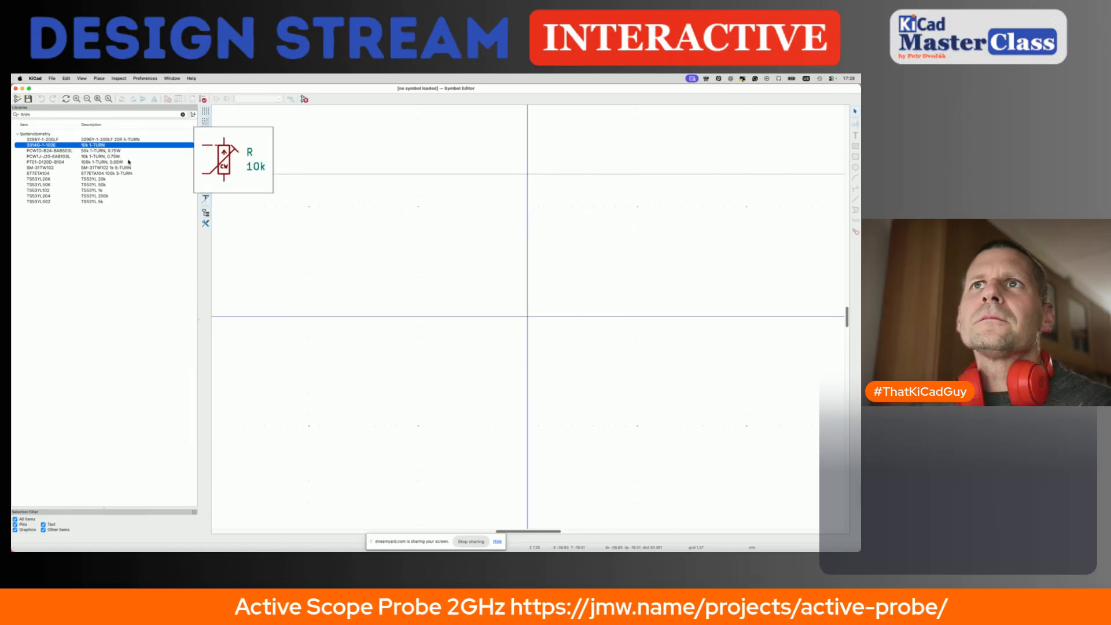
double_click(94, 190)
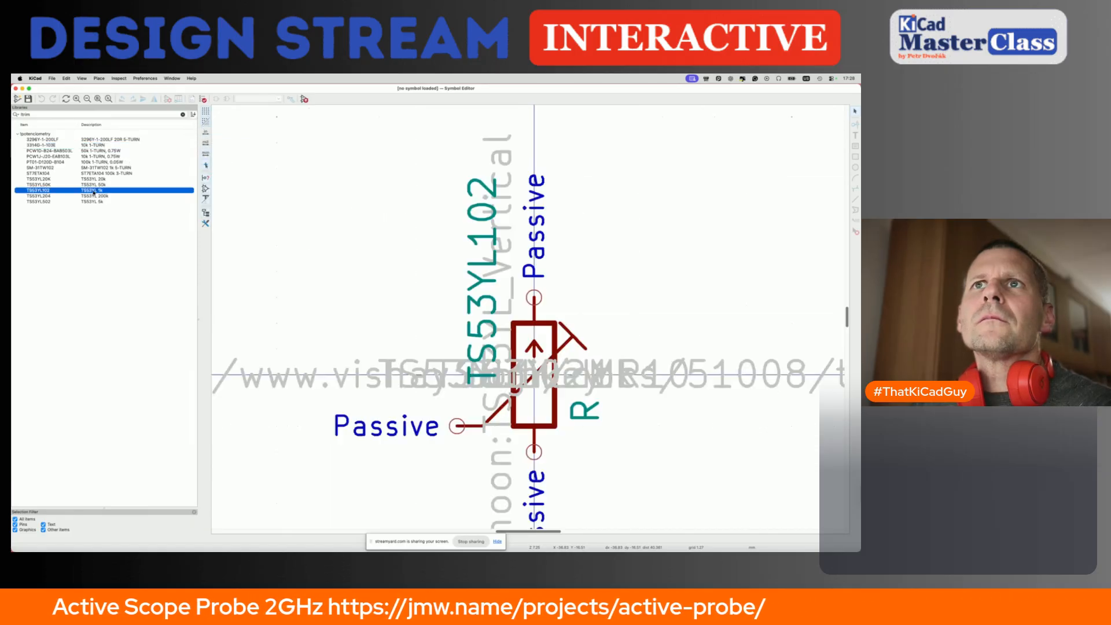
Open the TS53YL102 symbol's properties and preview its assigned TS53YL_Vertical footprint in the Footprint Chooser without changing it.
click(167, 100)
click(273, 237)
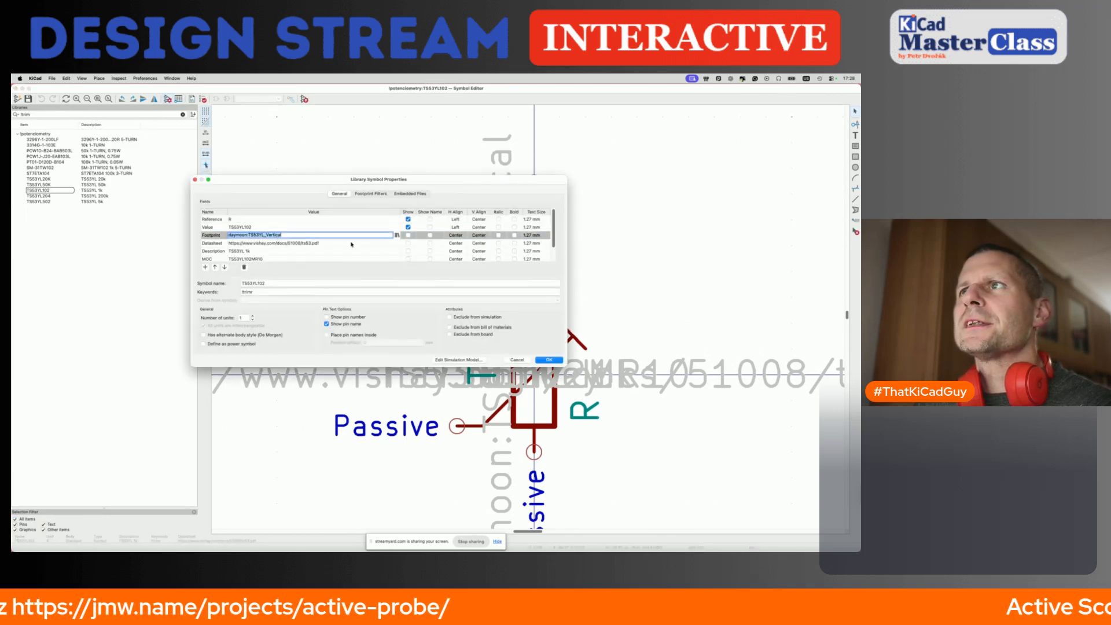
click(397, 235)
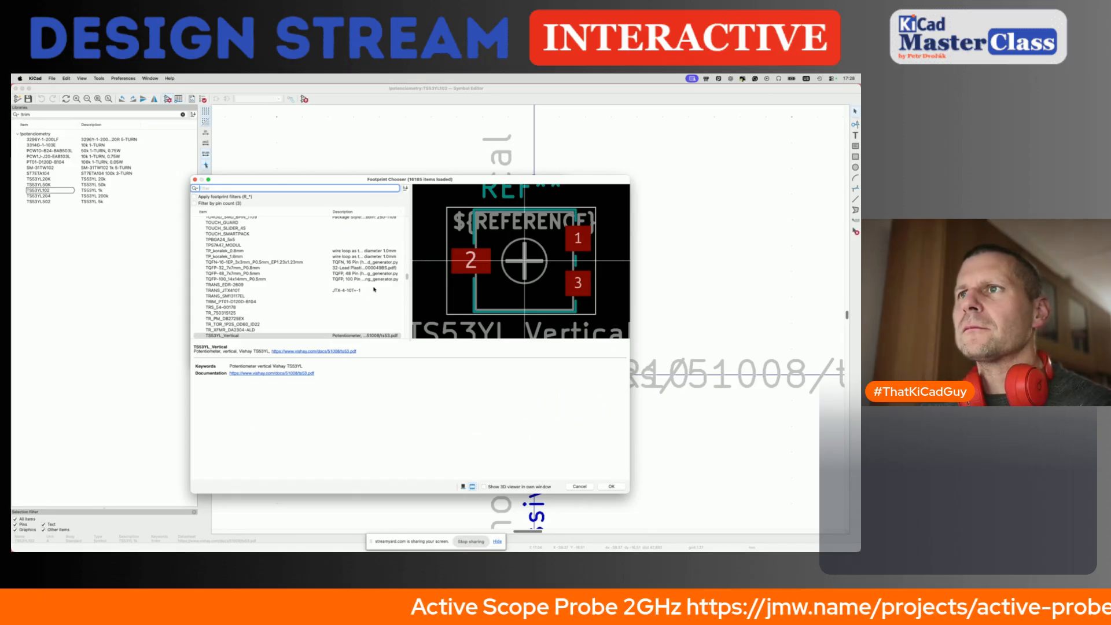
key(Escape)
Copy the manufacturer part number TS53YL102MR10 from the trimmer symbol's MOC field.
scroll(267, 255, down, 1)
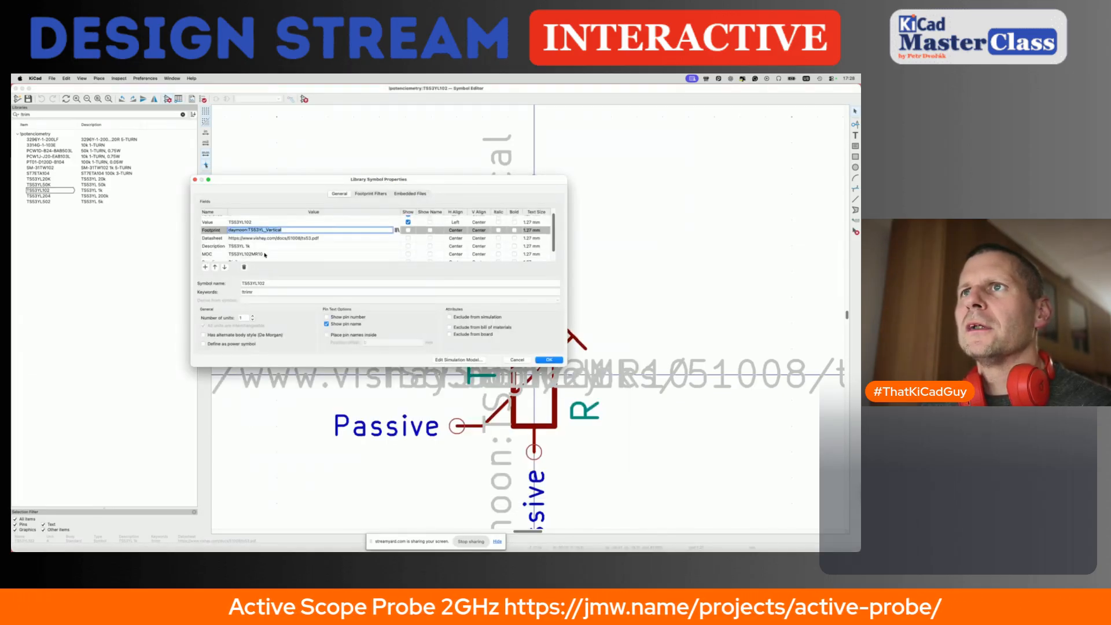
click(265, 255)
key(super+c)
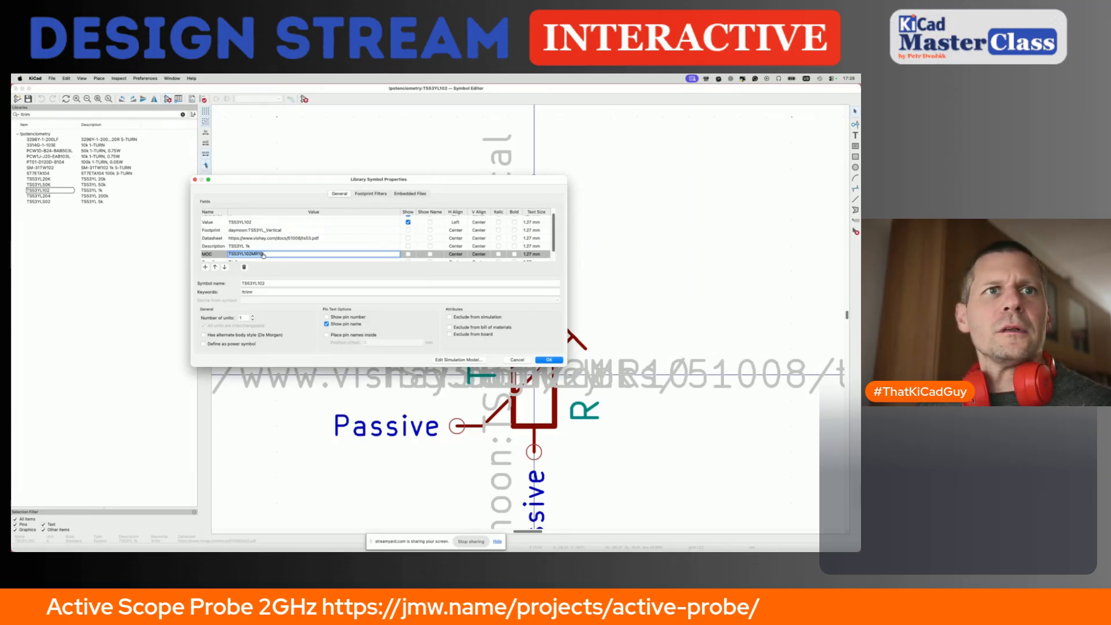
Switch to the browser, open a second Mouser page beside the Bourns trimmer, search it for TS53YL102MR10 and view the product photo.
key(super+Tab)
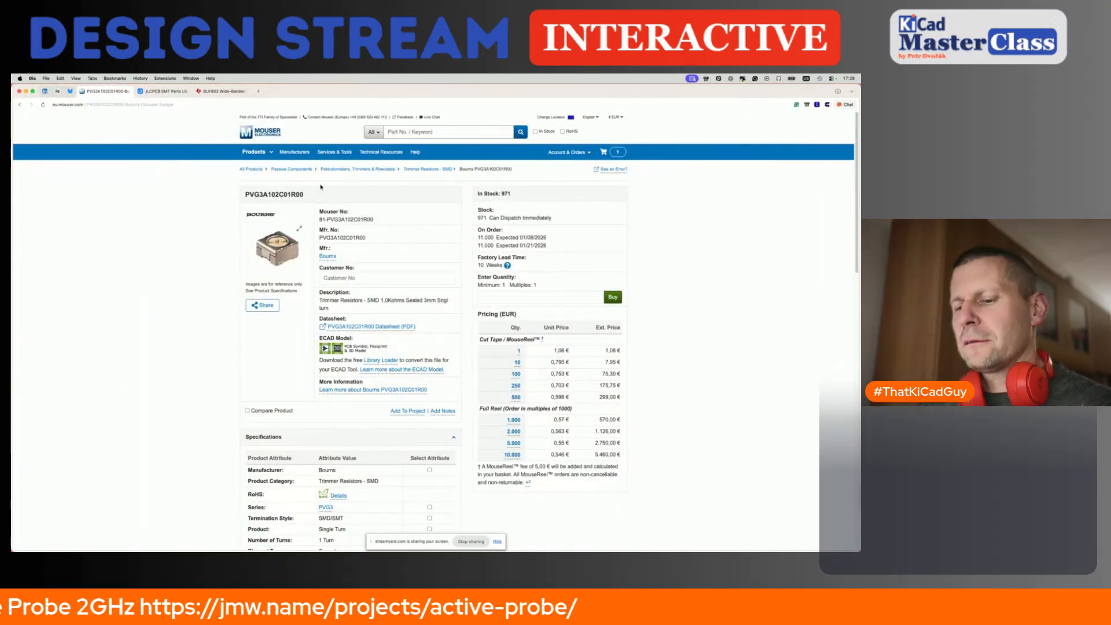
key(super+t)
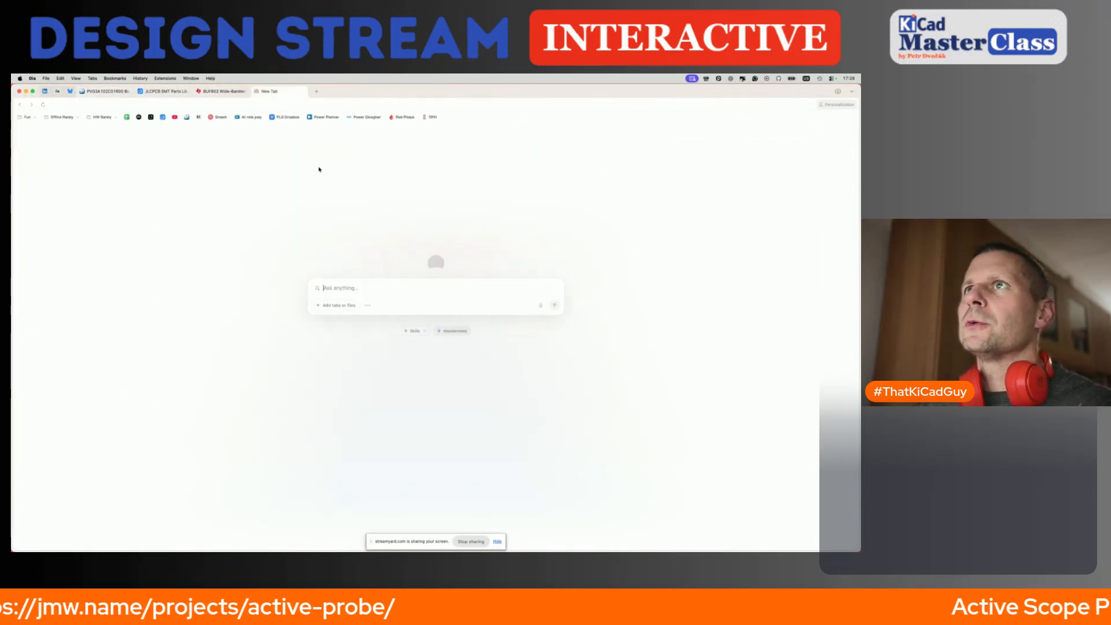
key(super+w)
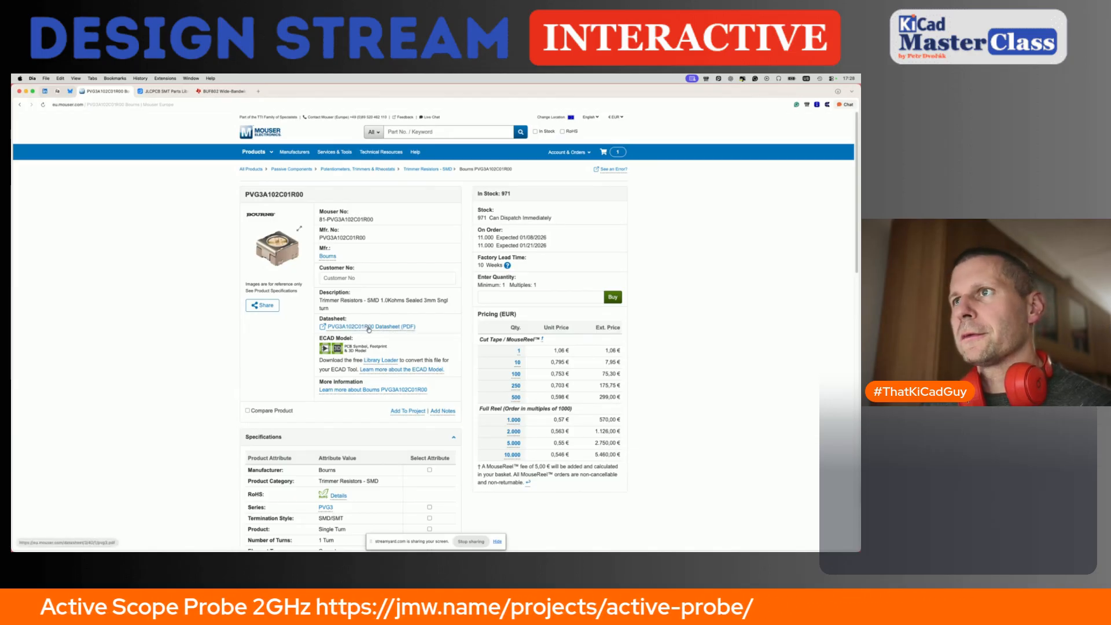
alt+click(327, 257)
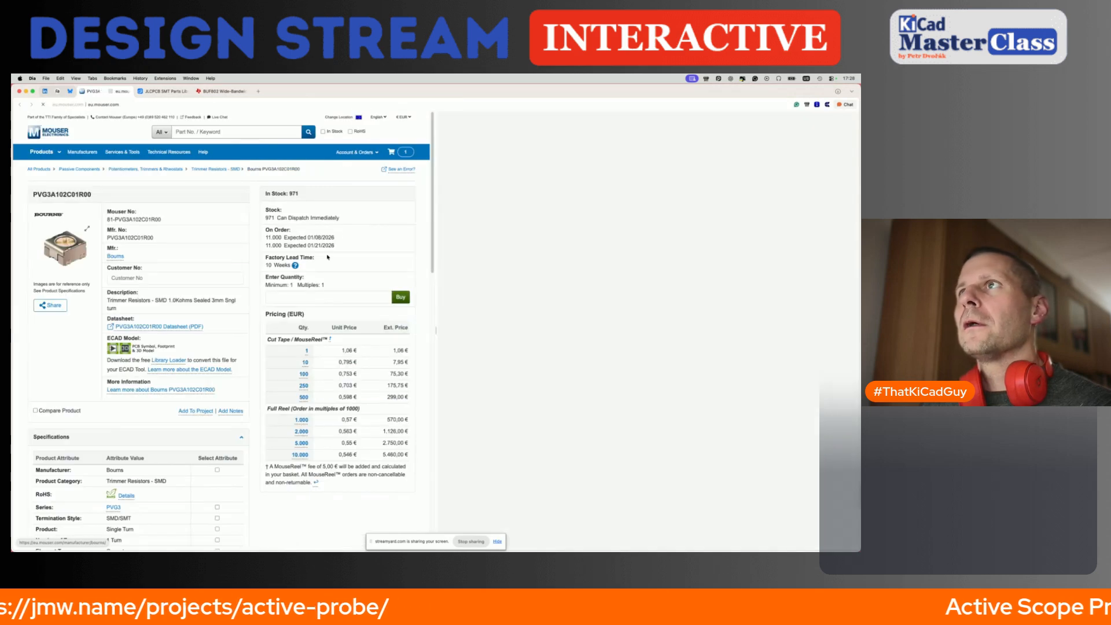
click(627, 133)
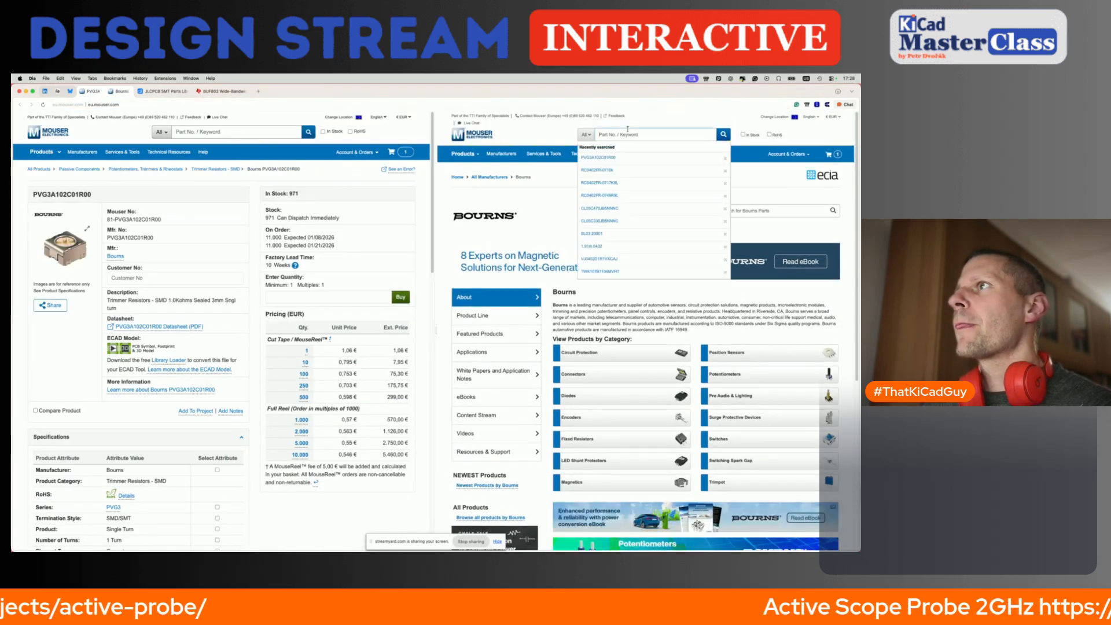
key(super+v)
key(Return)
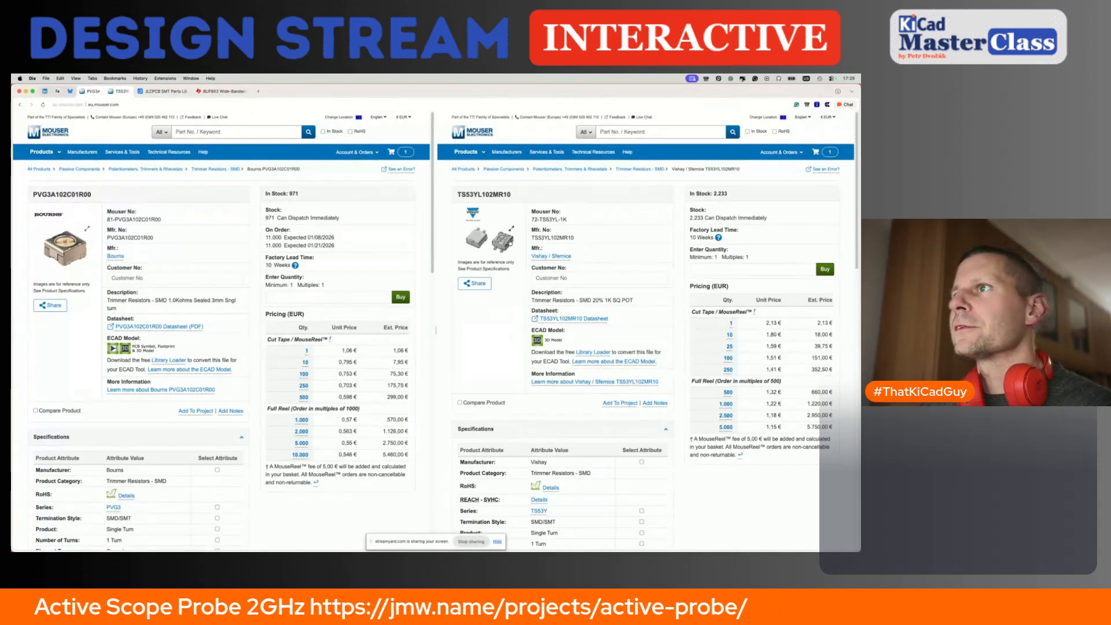
click(510, 241)
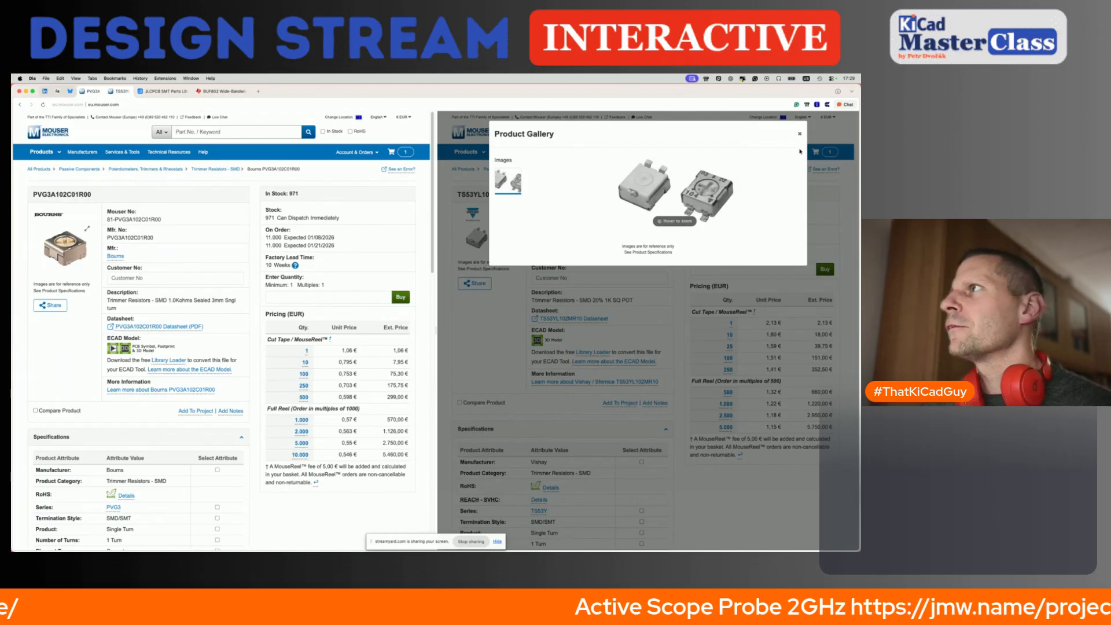
click(799, 133)
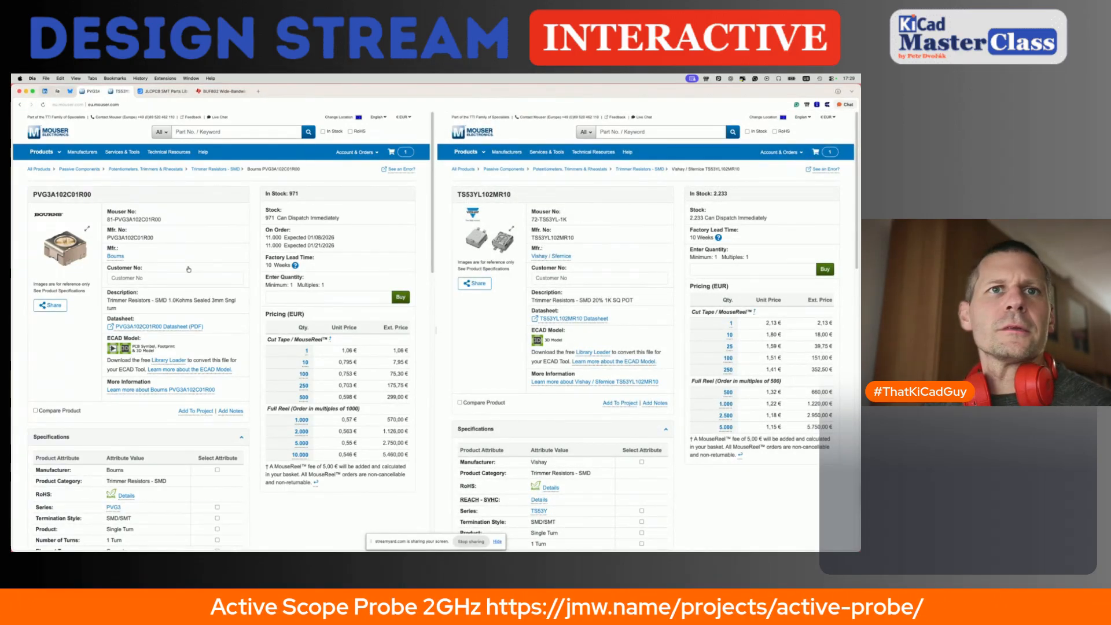
Return to the Symbol Editor, open the properties of the 3314G-1-103E trimmer symbol and copy the part number from its MOC field.
key(super+Tab)
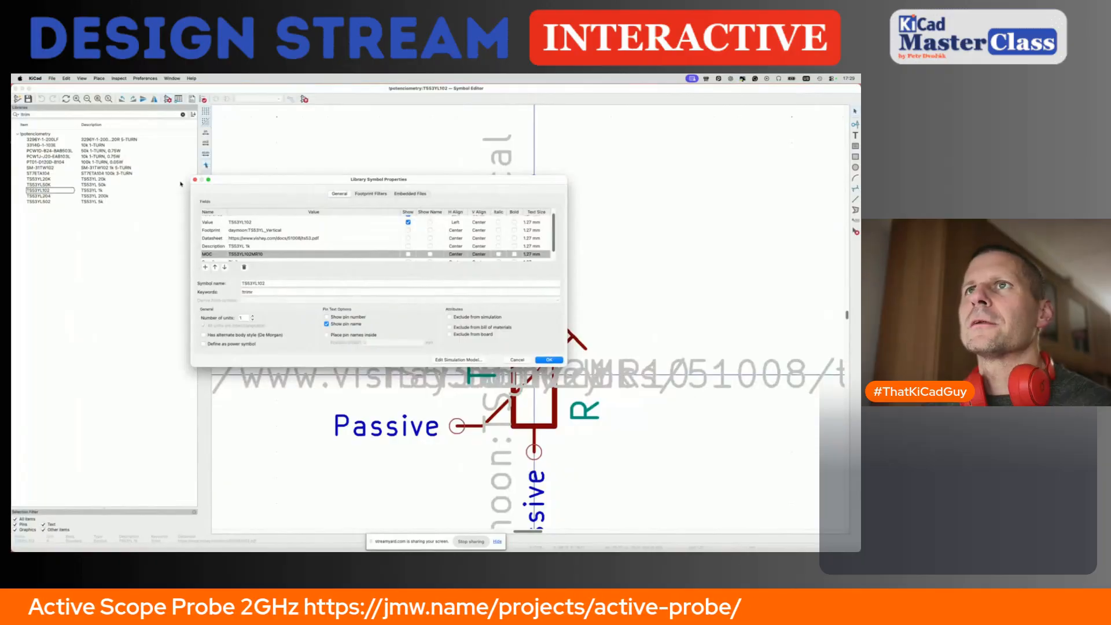
click(195, 179)
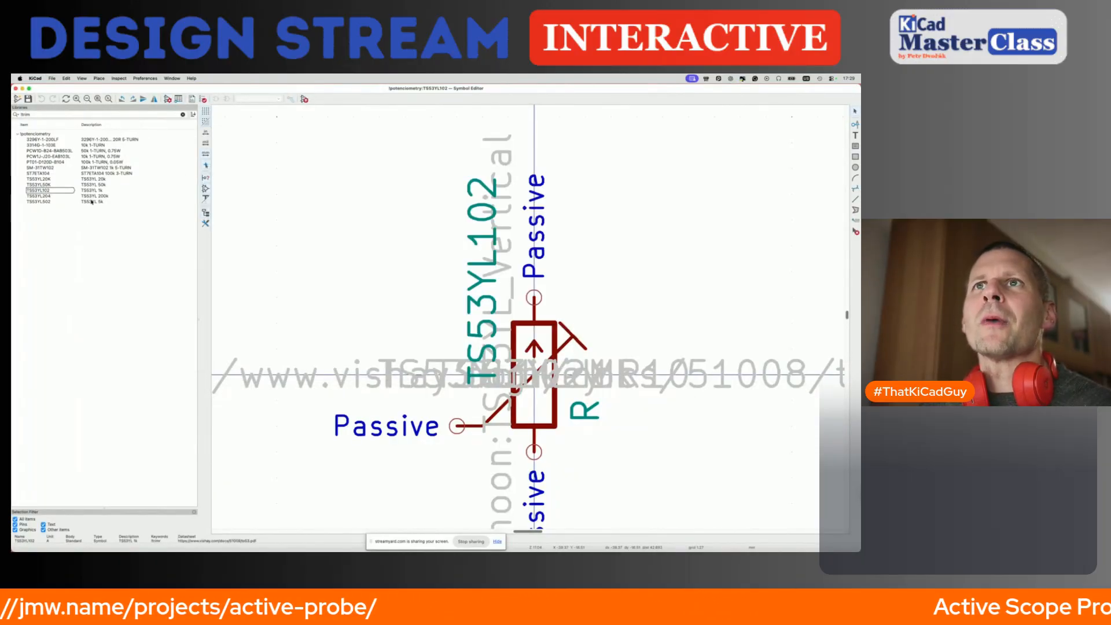
click(45, 145)
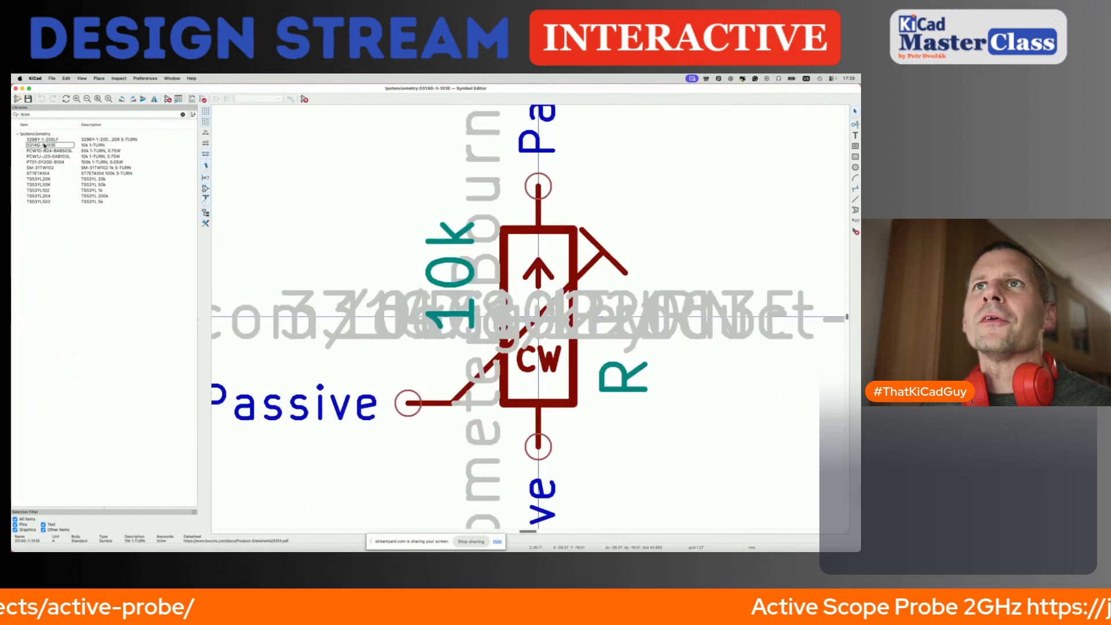
click(168, 98)
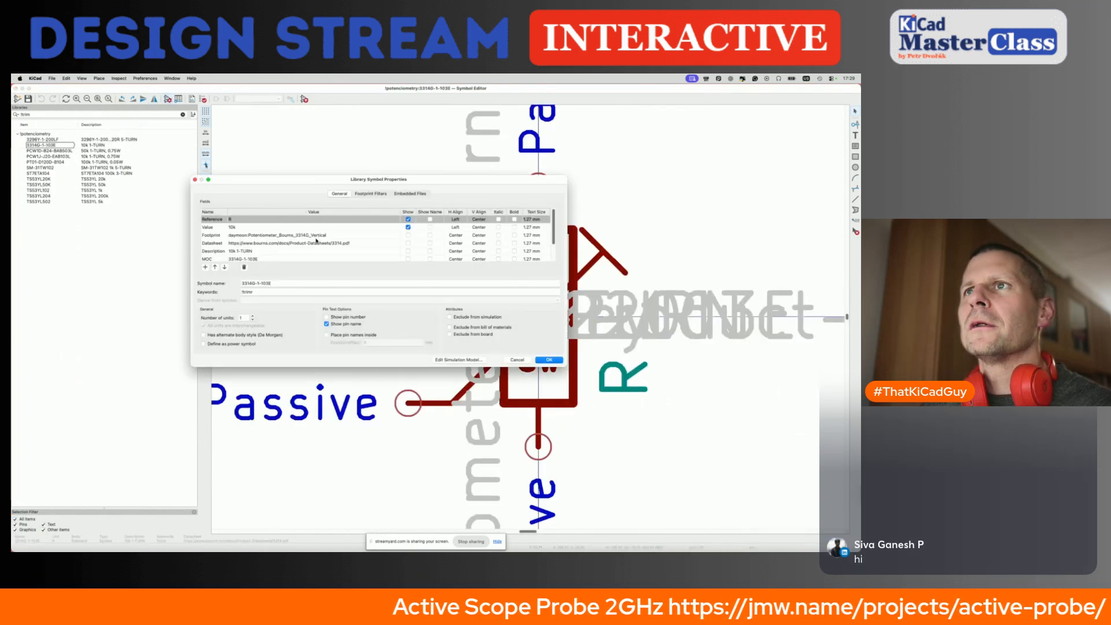
click(317, 242)
double_click(249, 259)
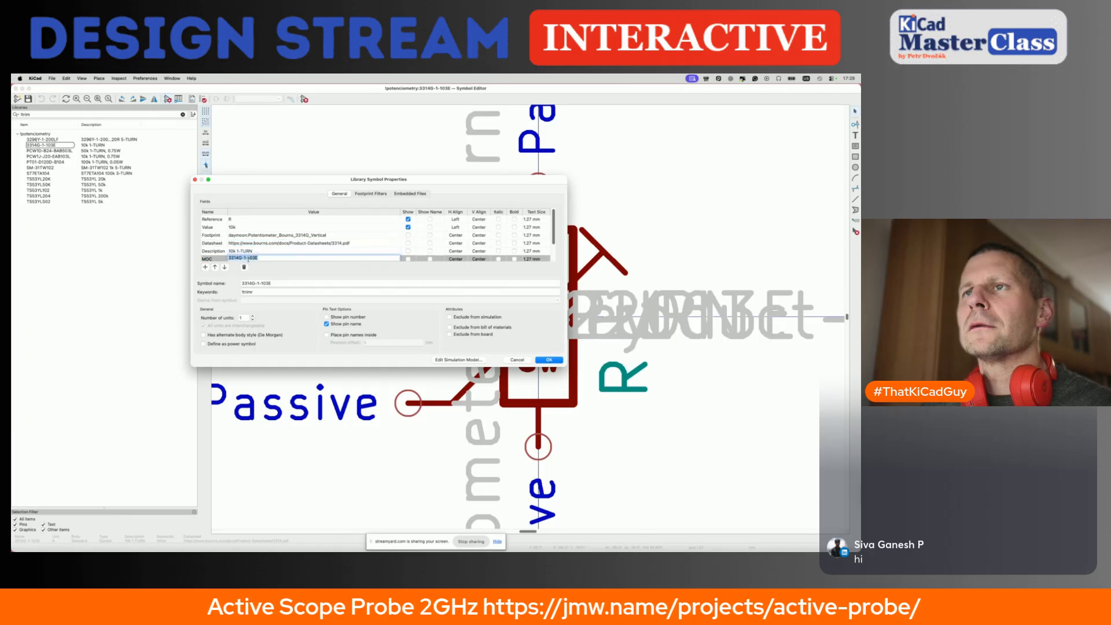
key(super+c)
Switch to the browser, search the second Mouser page for 3314G-1-103E and view the first result's enlarged product photo.
key(super+Tab)
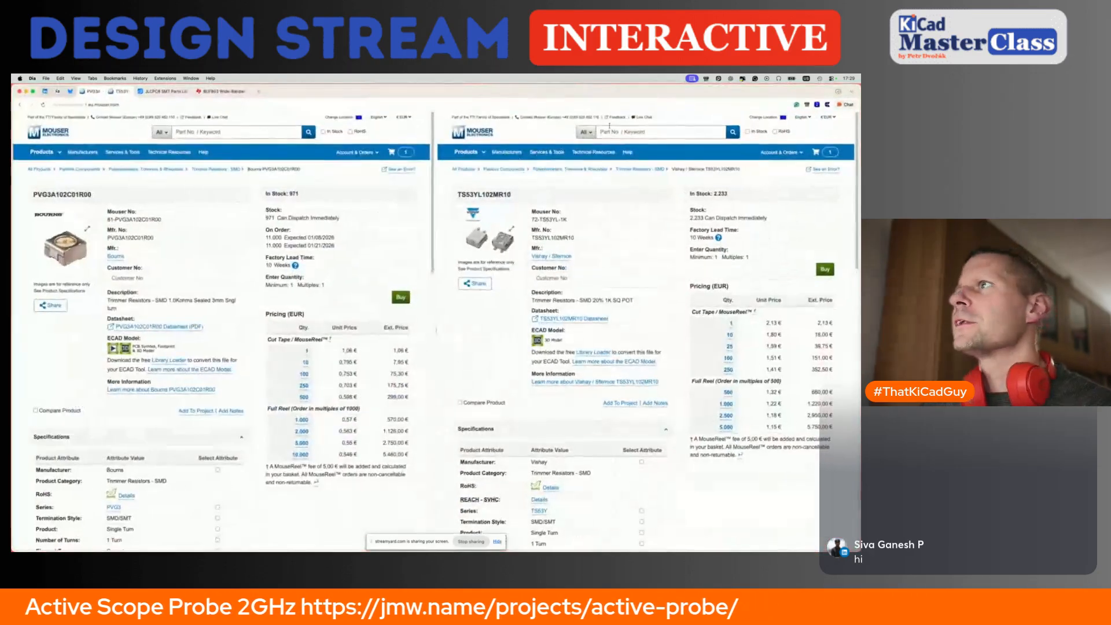
click(636, 132)
key(super+v)
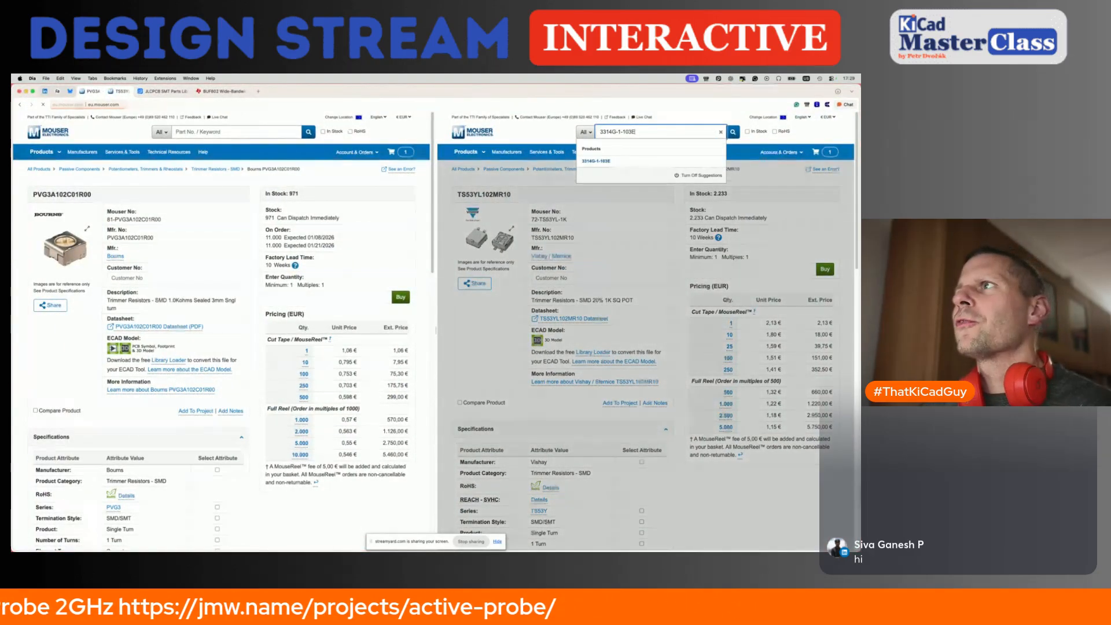
key(Return)
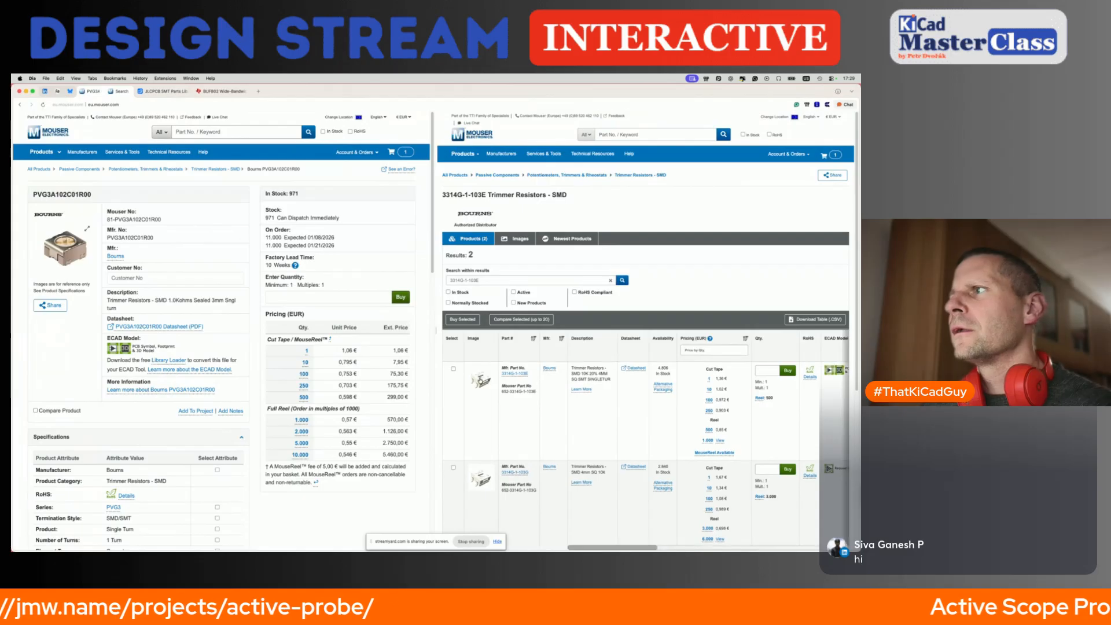
click(480, 379)
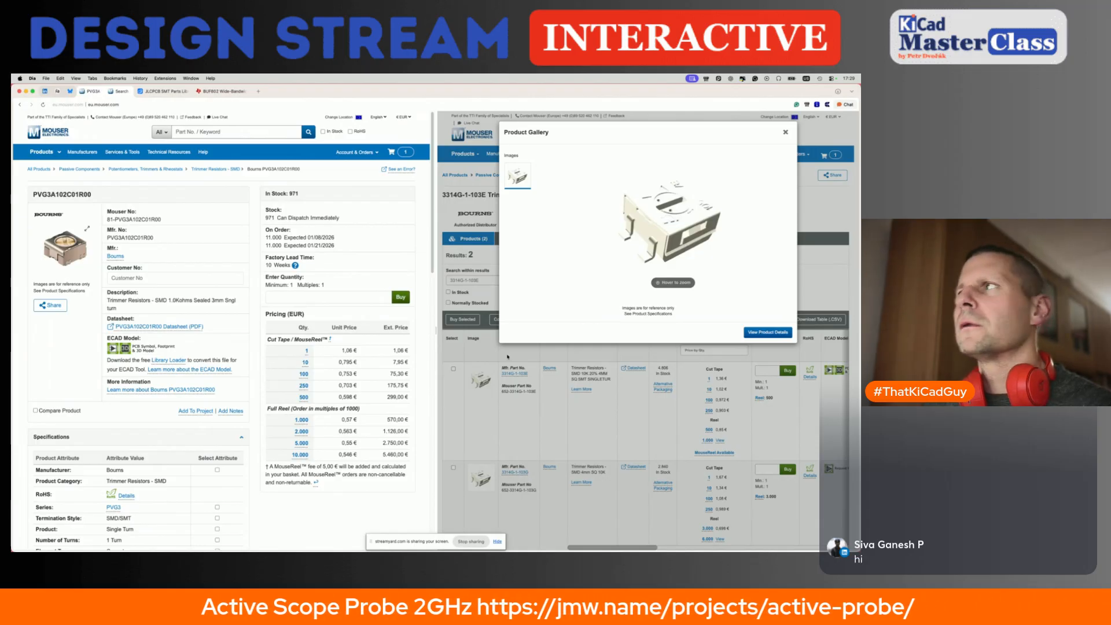
click(785, 132)
Compare the specifications of the 3314G-1-103E trimmer with those of the PVG3A102C01R00.
scroll(678, 382, right, 5)
scroll(678, 382, right, 4)
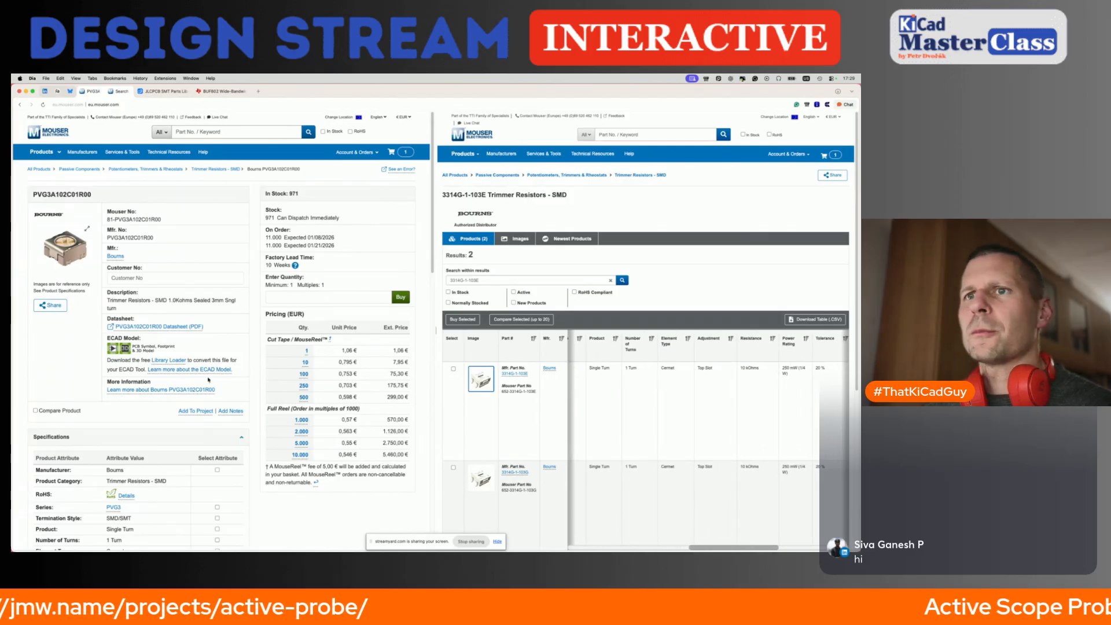
scroll(208, 379, down, 5)
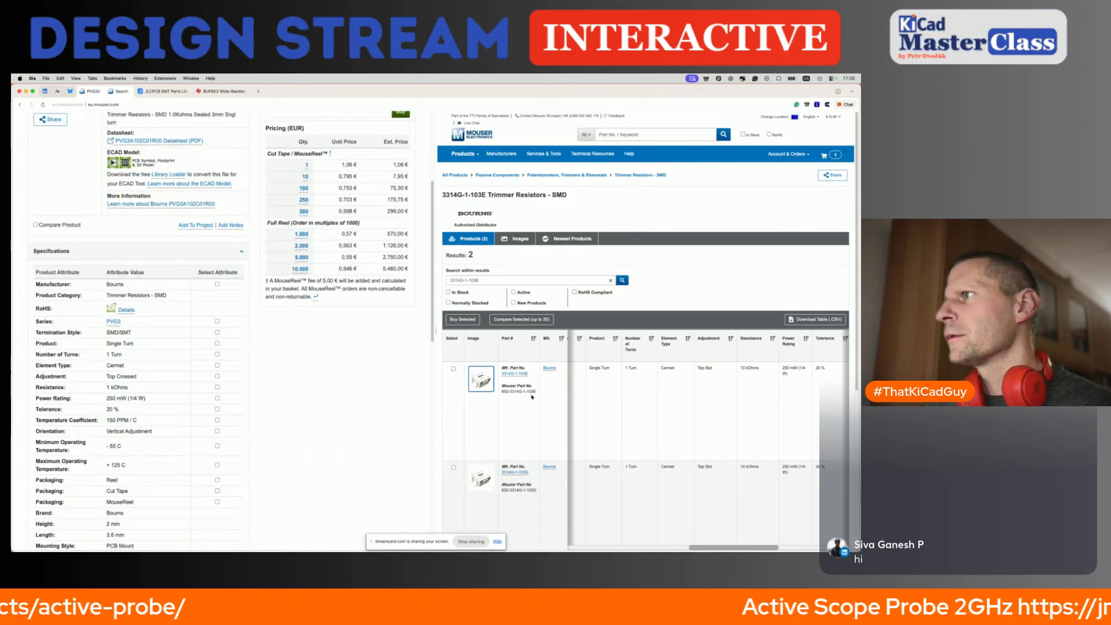
scroll(714, 412, right, 5)
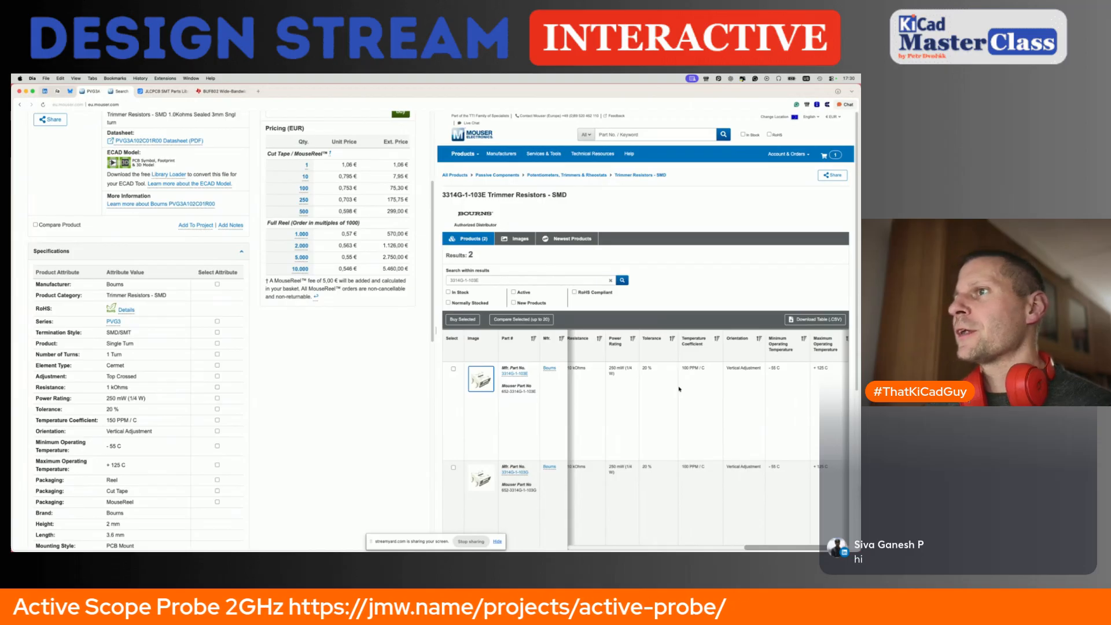
scroll(679, 389, left, 5)
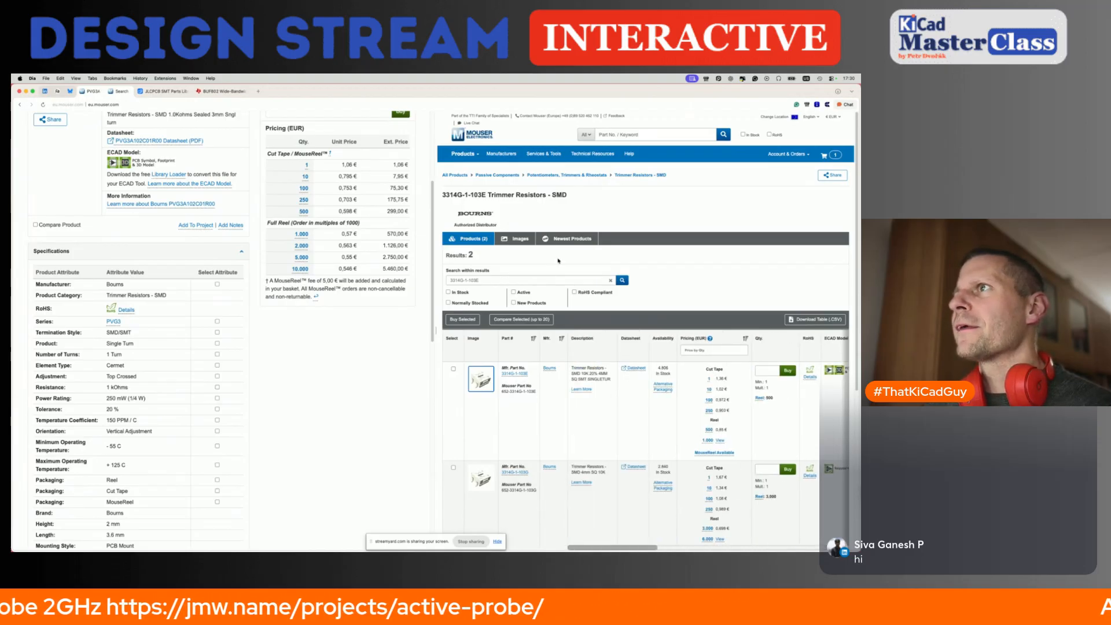
Search Mouser for the 1k variant 3314G-1-102E and check the trimmer against the probe's schematic PDF.
click(648, 135)
key(ctrl+v)
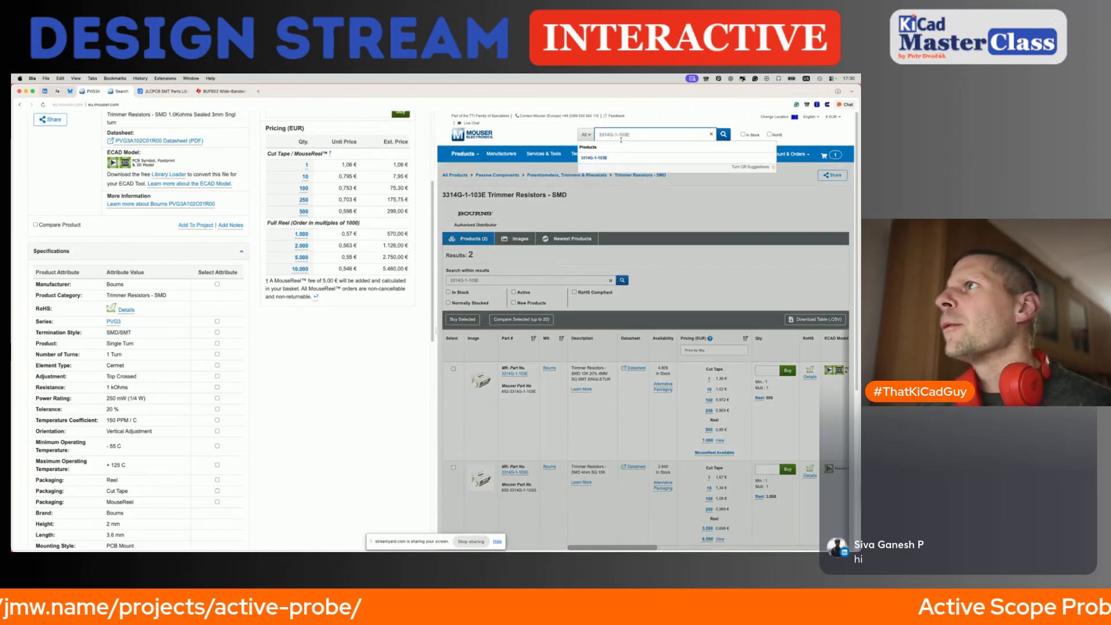
key(Return)
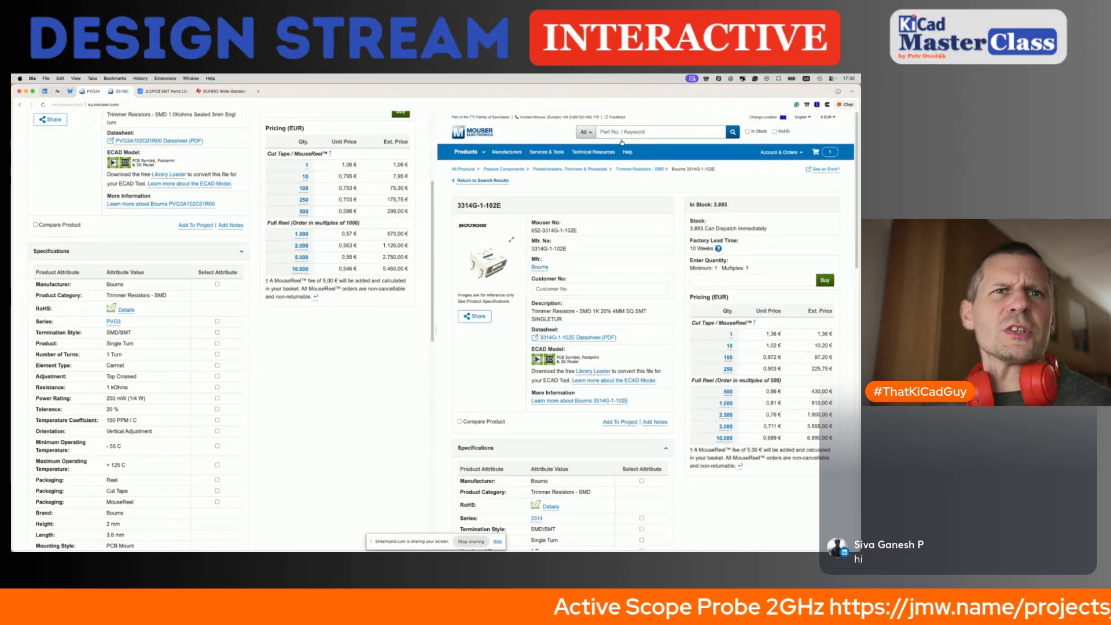
key(ctrl+Right)
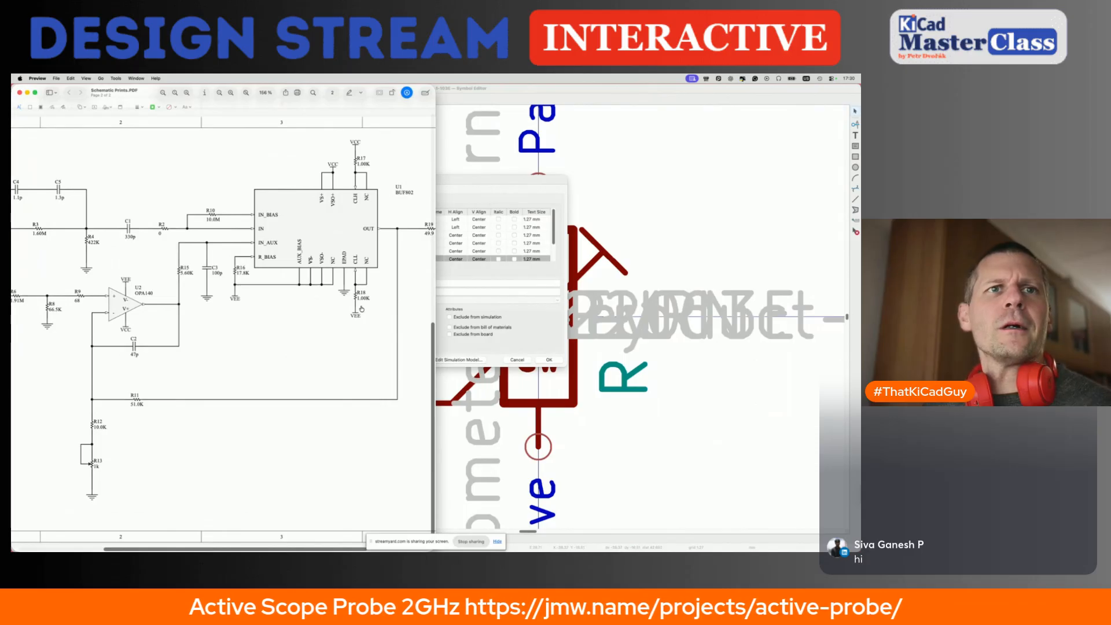
key(ctrl+Left)
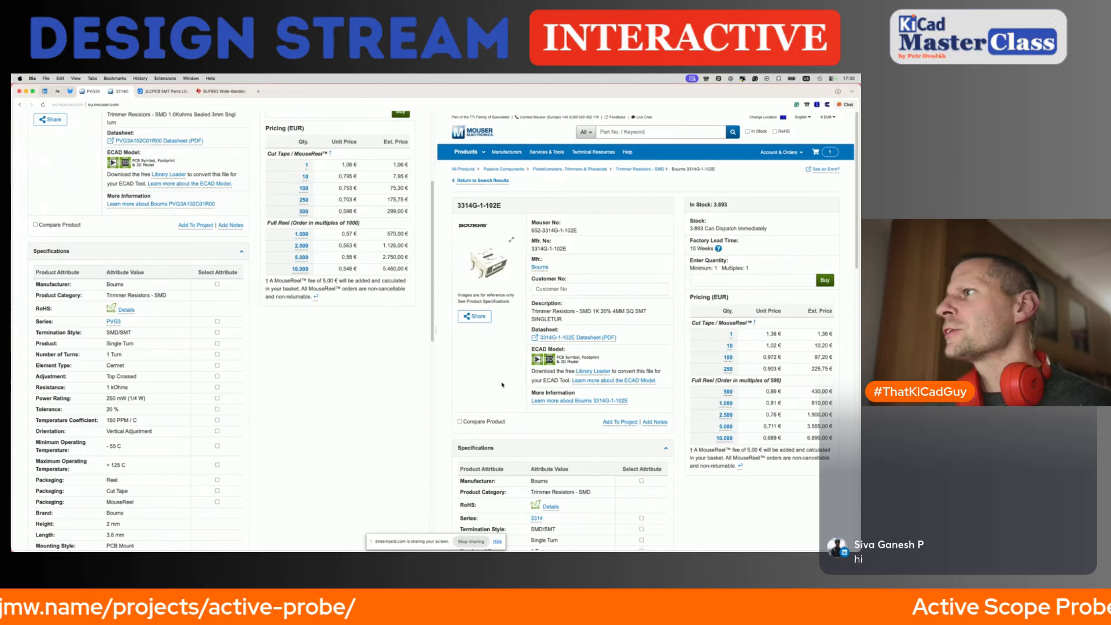
Examine the specifications of the 3314G-1-102E and select its manufacturer part number on the product page.
scroll(502, 384, down, 5)
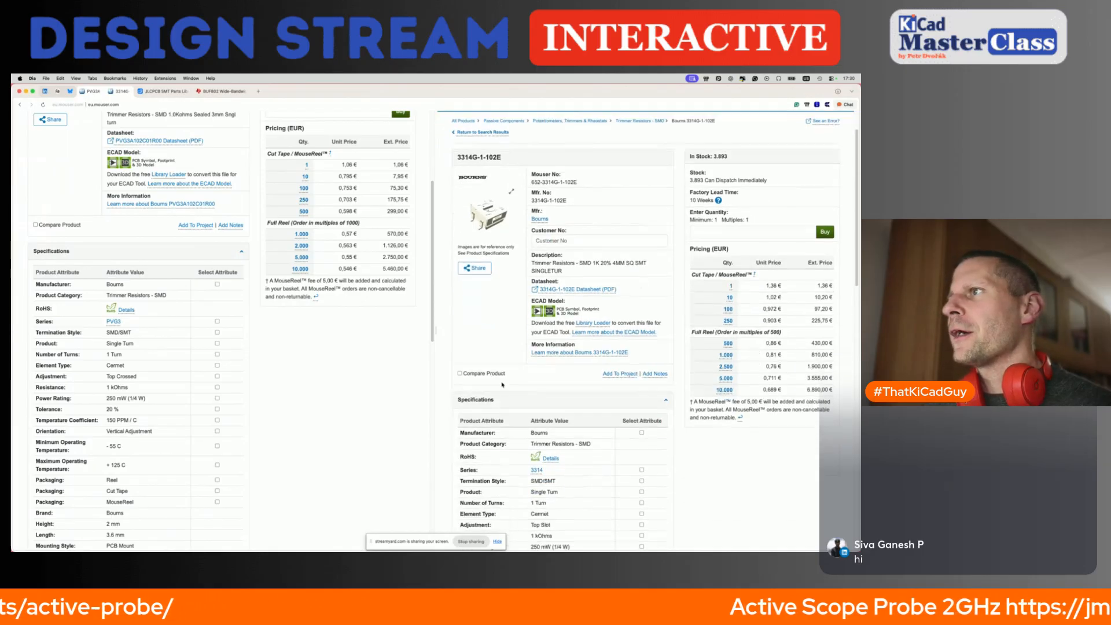
scroll(502, 384, down, 6)
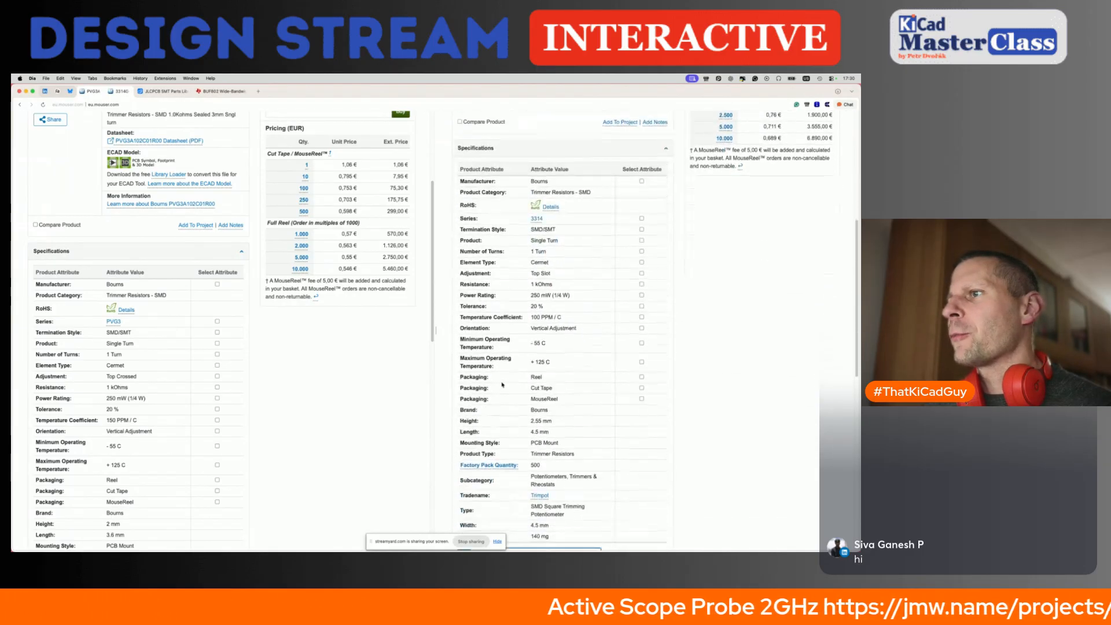
scroll(502, 385, up, 10)
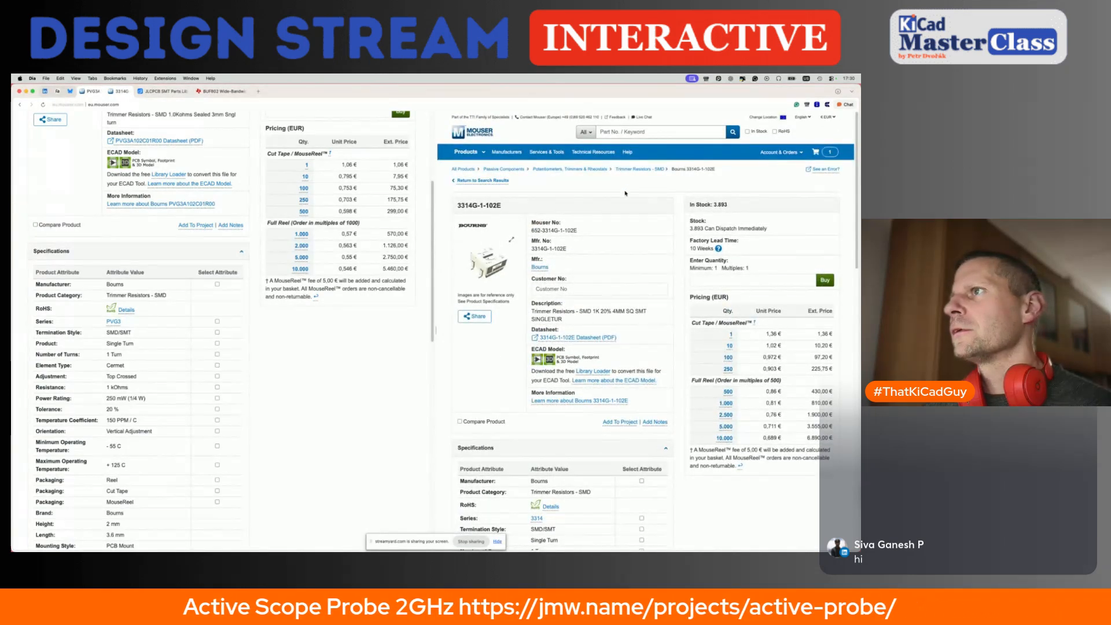
drag(530, 249, 569, 249)
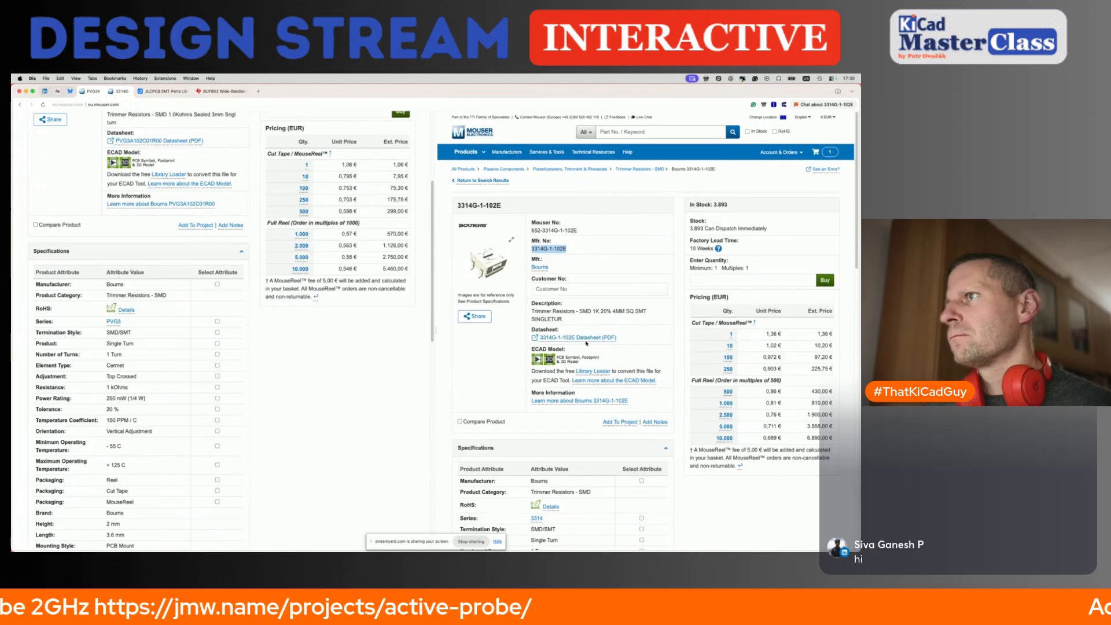
In the Symbol Editor, close the open properties and save the 3314G-1-103E symbol as 3314G-1-102E in the same potentiometer library.
key(super+Tab)
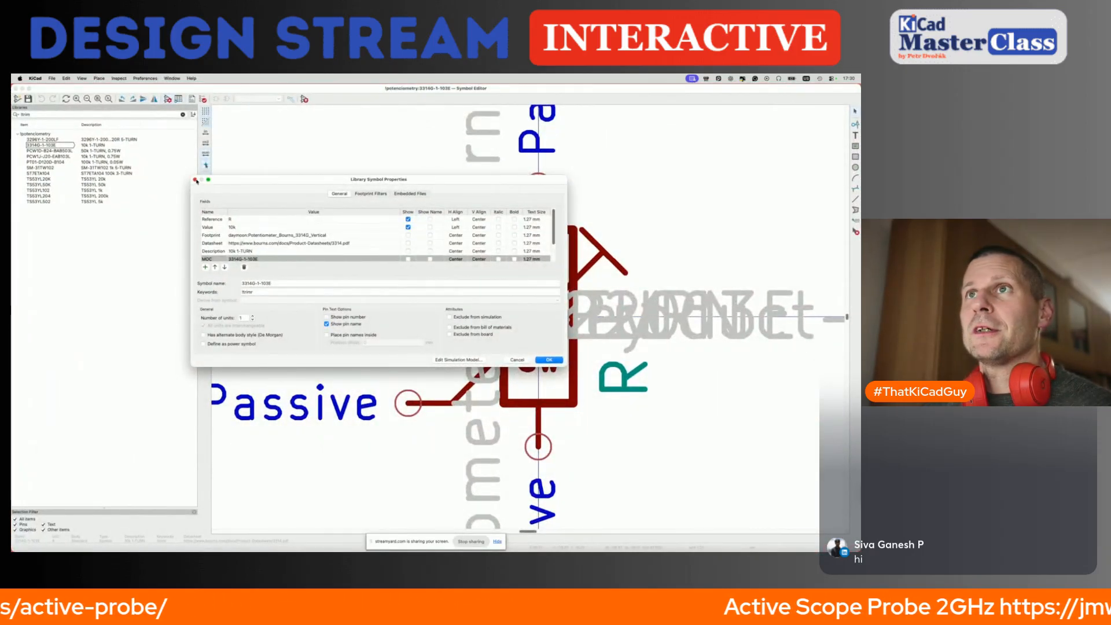
click(195, 179)
click(54, 145)
right_click(54, 145)
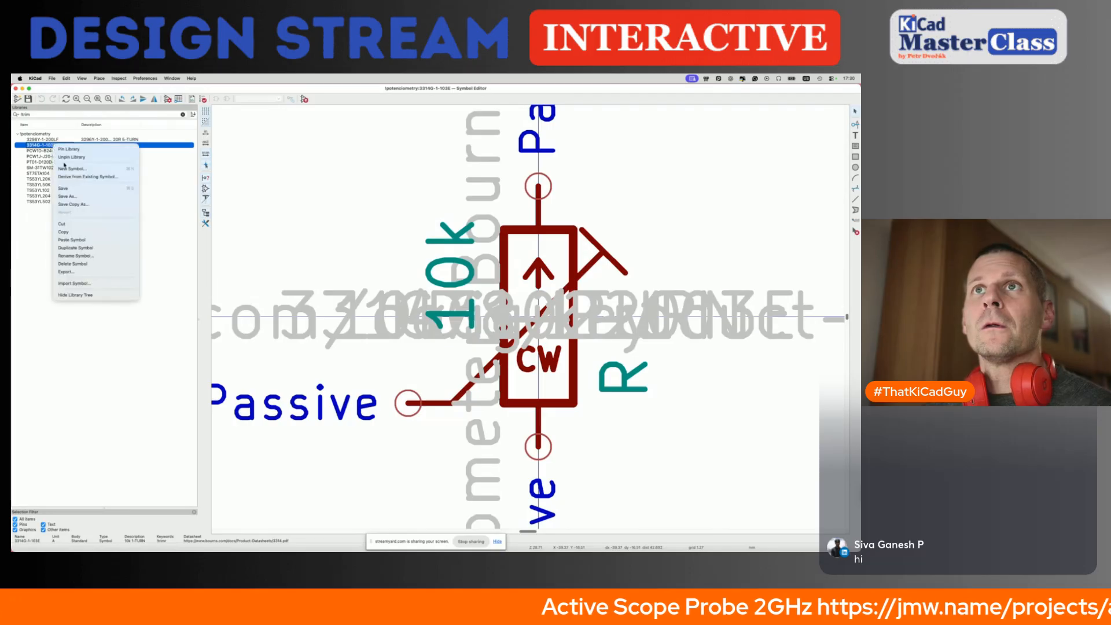
click(81, 196)
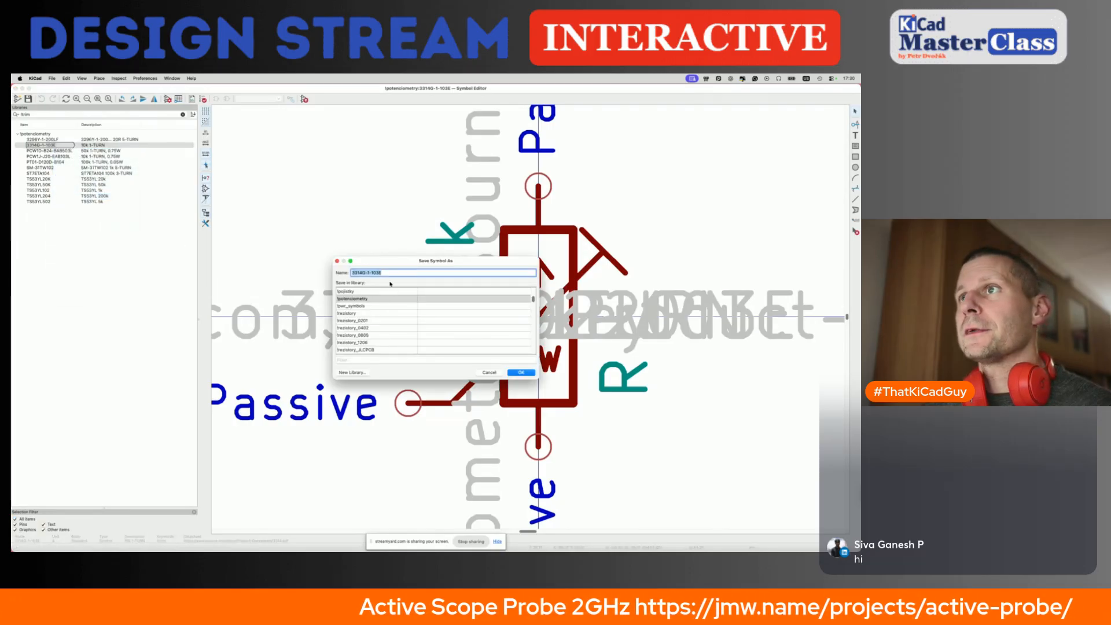
key(Right)
key(BackSpace)
key(BackSpace)
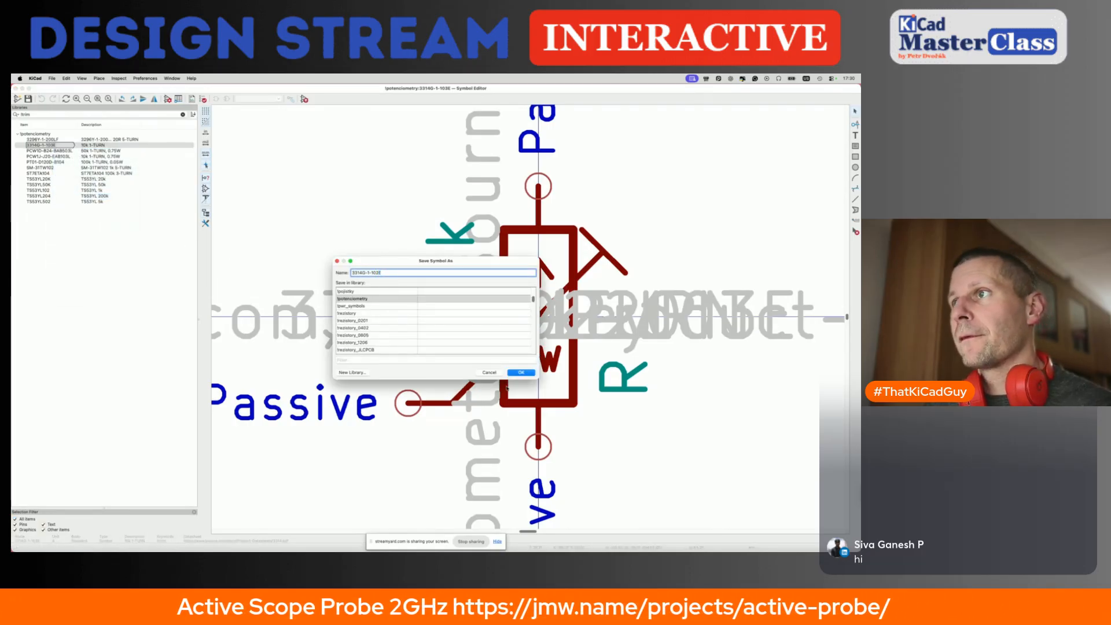
text(2E)
click(520, 372)
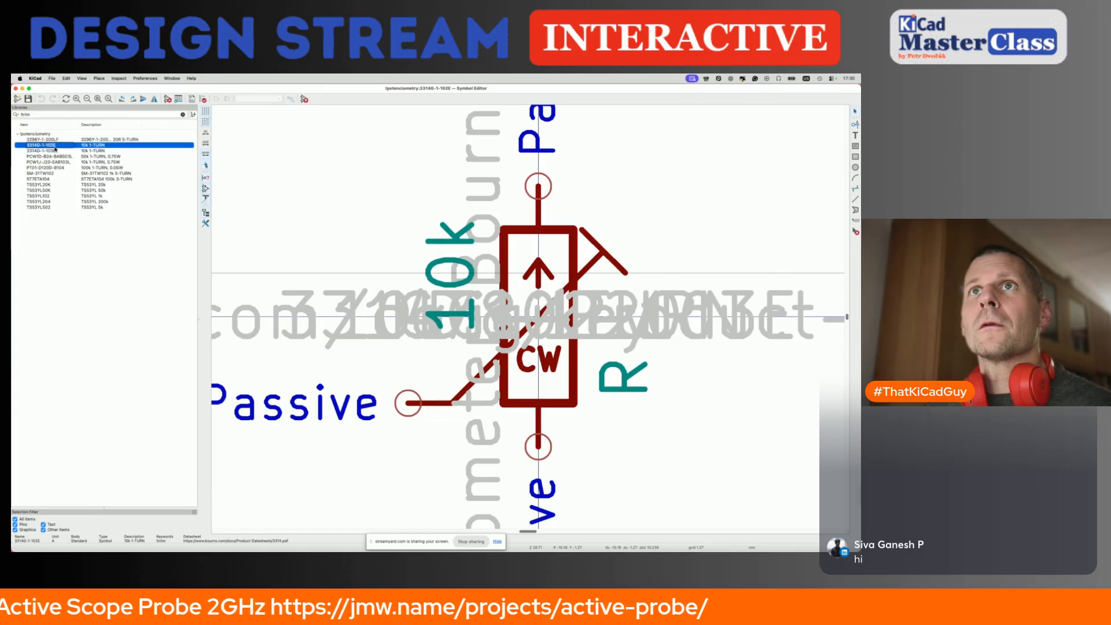
Open the 3314G-1-102E symbol's properties and set its MOC field to 3314G-1-102E.
click(169, 100)
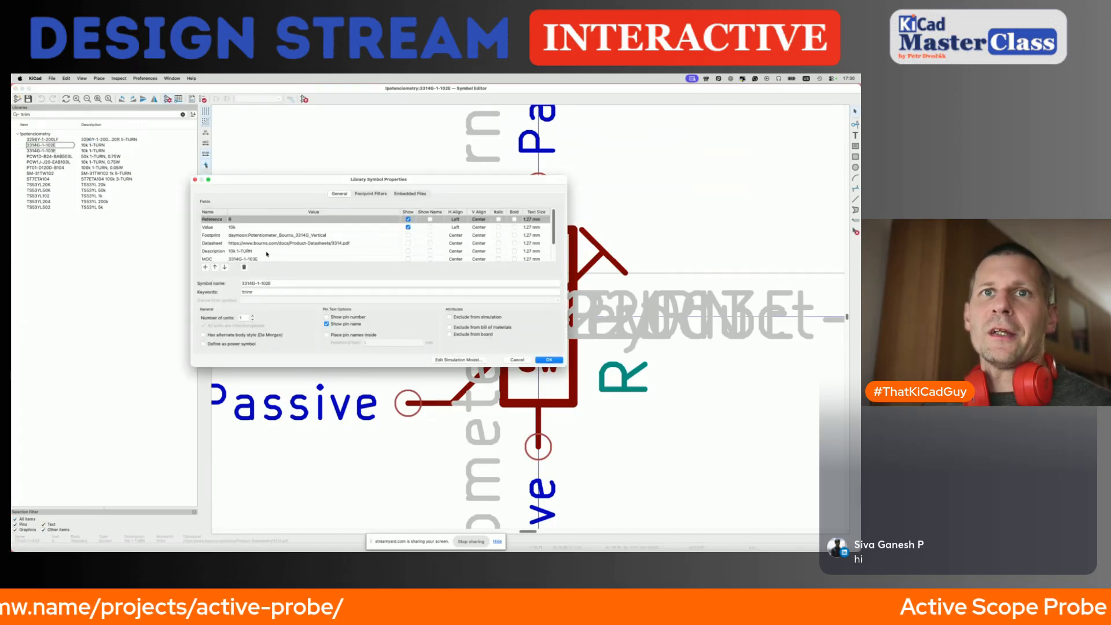
click(268, 259)
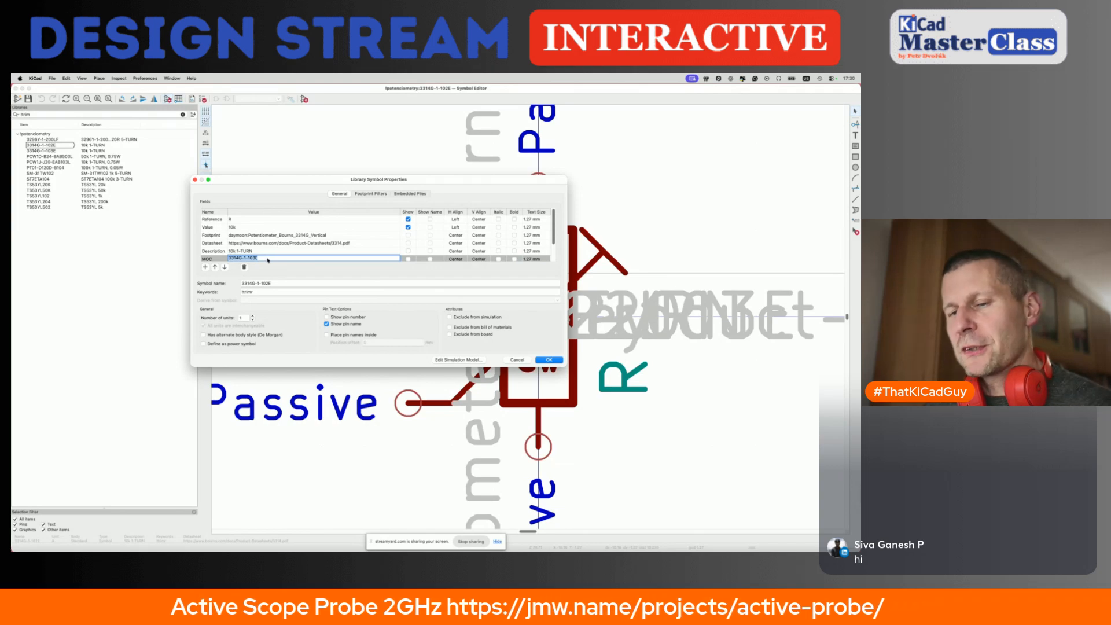
key(super+Tab)
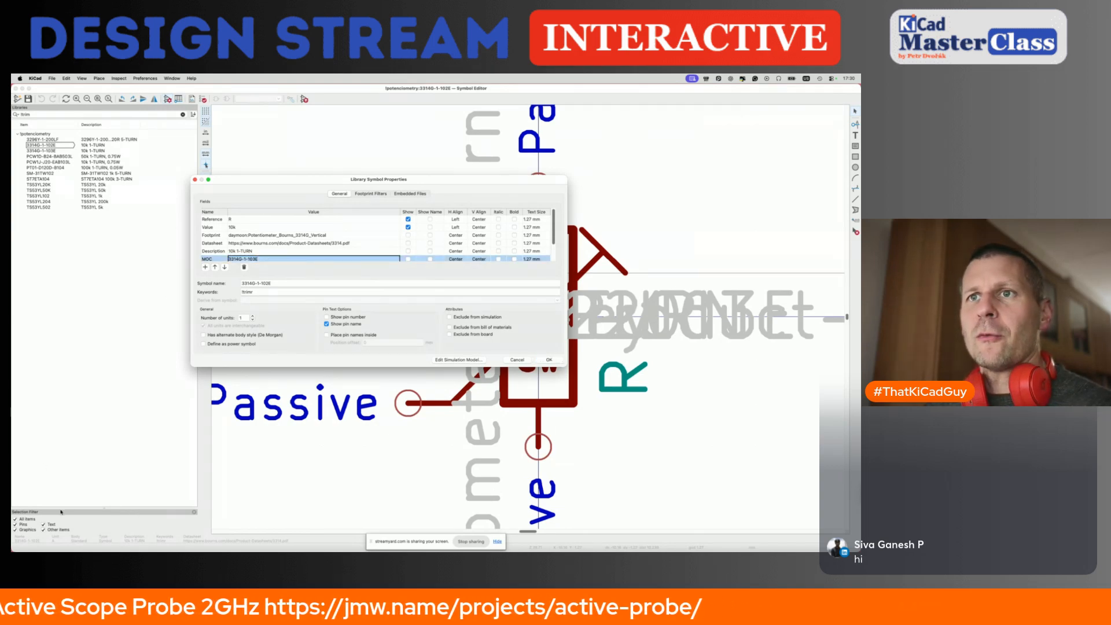
key(super+Tab)
text(3314G-1-102E)
scroll(295, 253, down, 2)
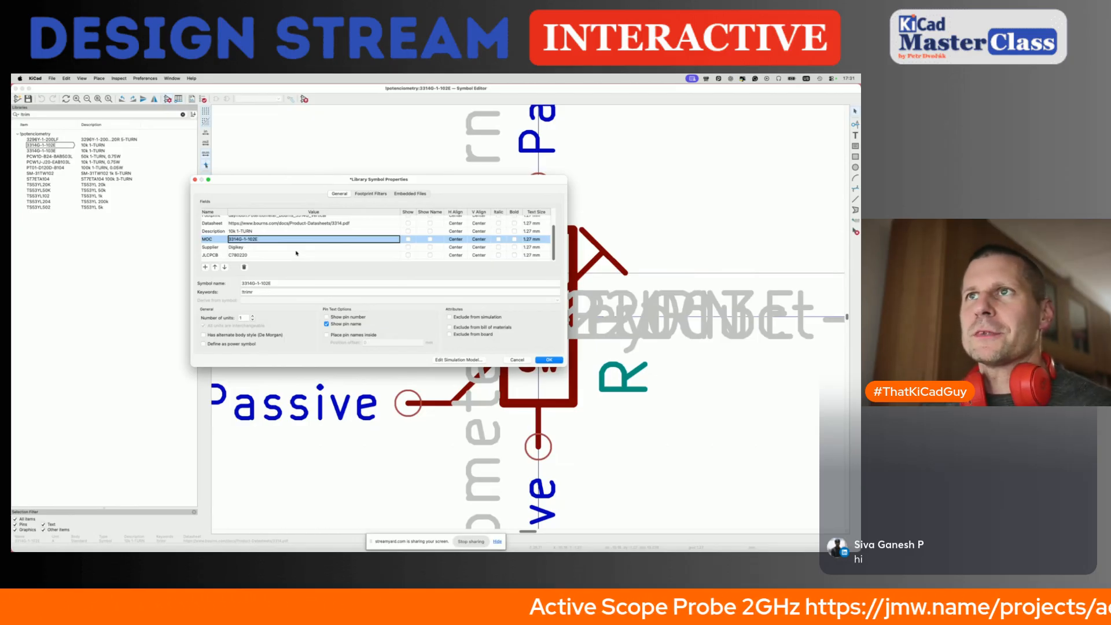
Change the resistance to 1k in both the description and the value of the symbol.
click(261, 255)
key(ctrl+c)
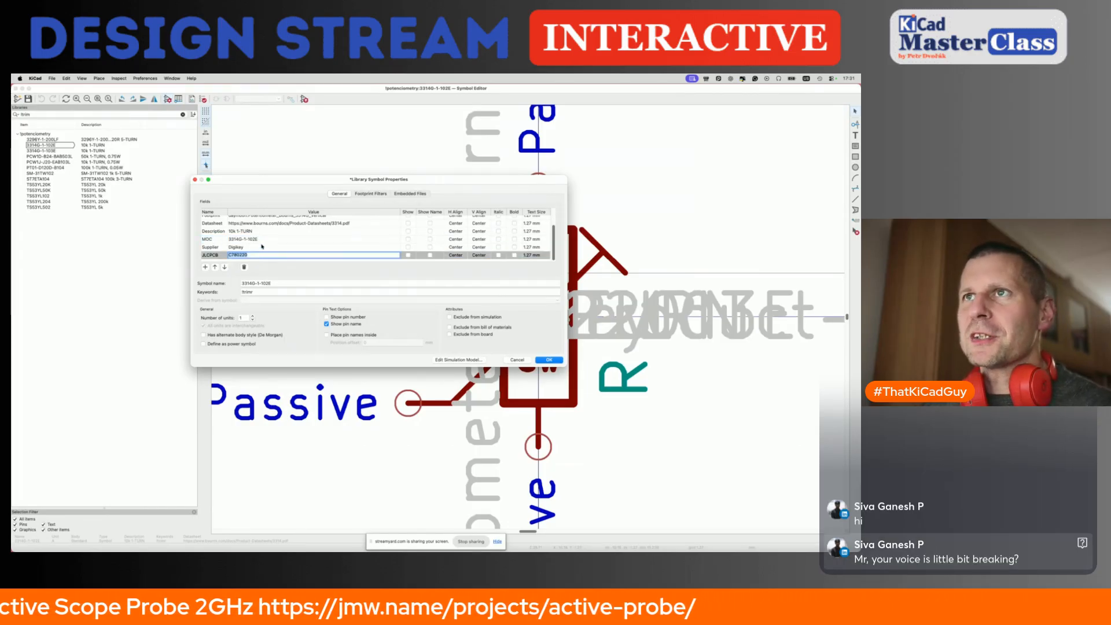
scroll(255, 240, up, 1)
click(241, 236)
click(240, 236)
key(BackSpace)
key(BackSpace)
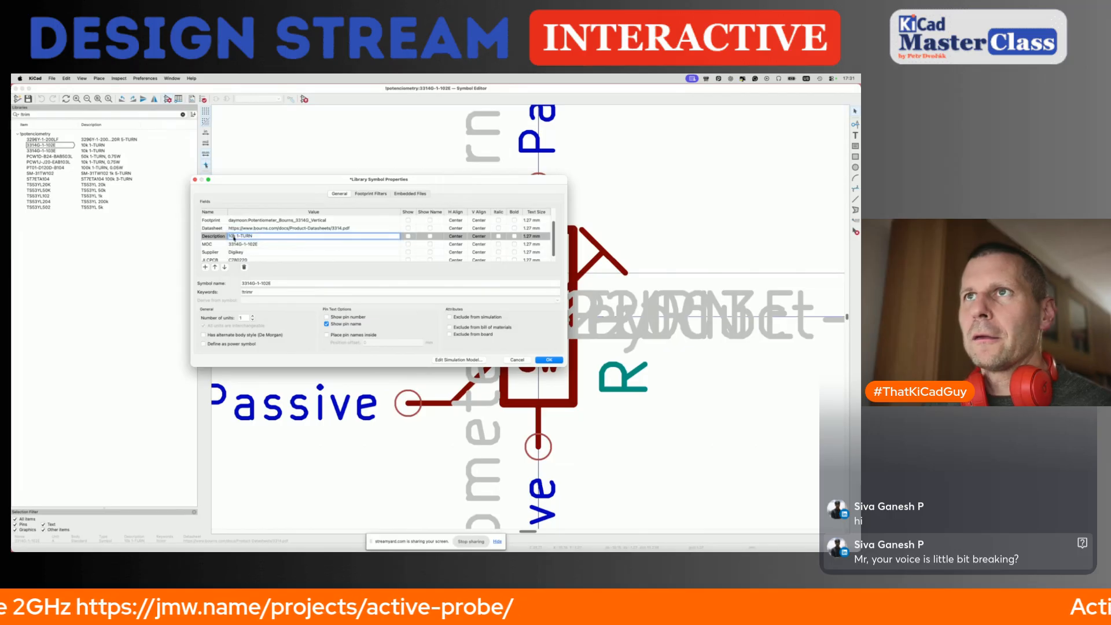
scroll(255, 236, up, 1)
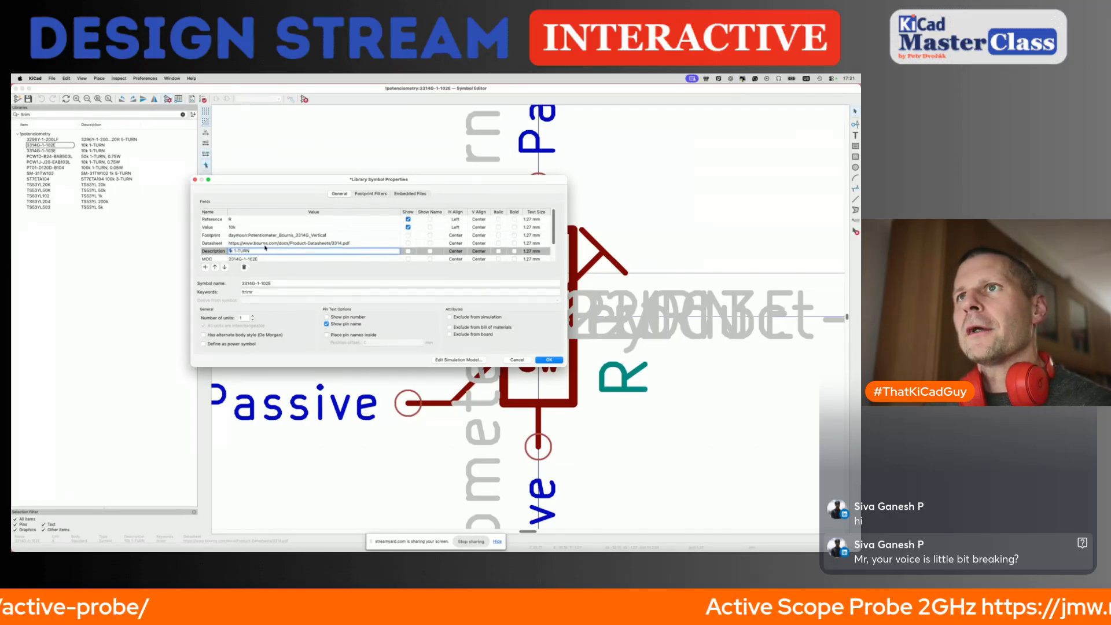
click(243, 227)
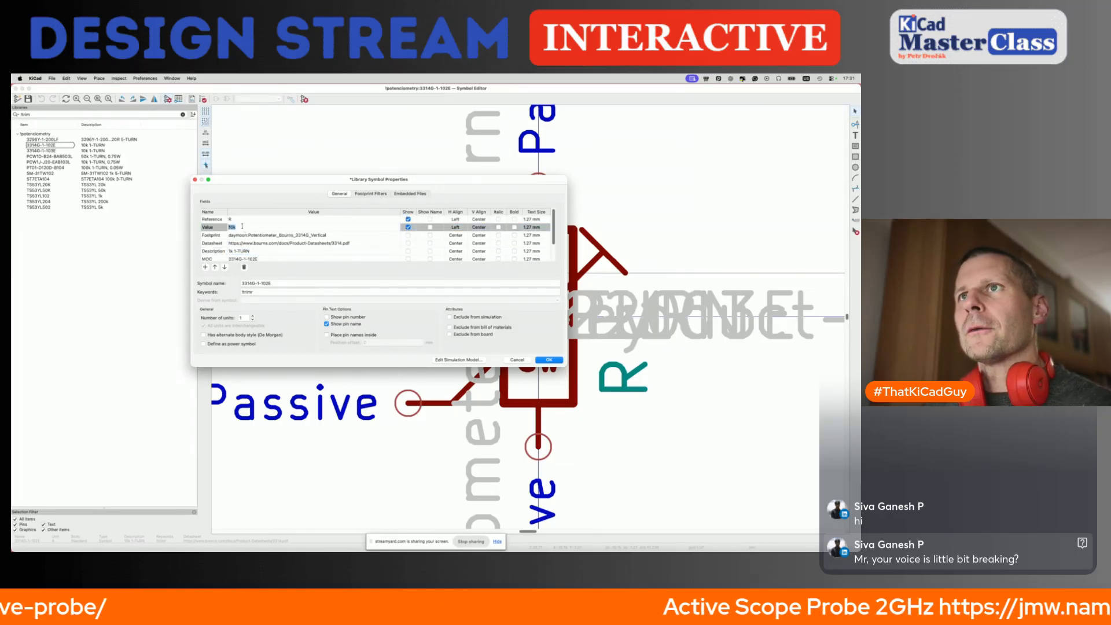
Extend the symbol's description to 1k 1-TURN 20% 4 mm, consulting the trimmer's Mouser product page.
click(269, 251)
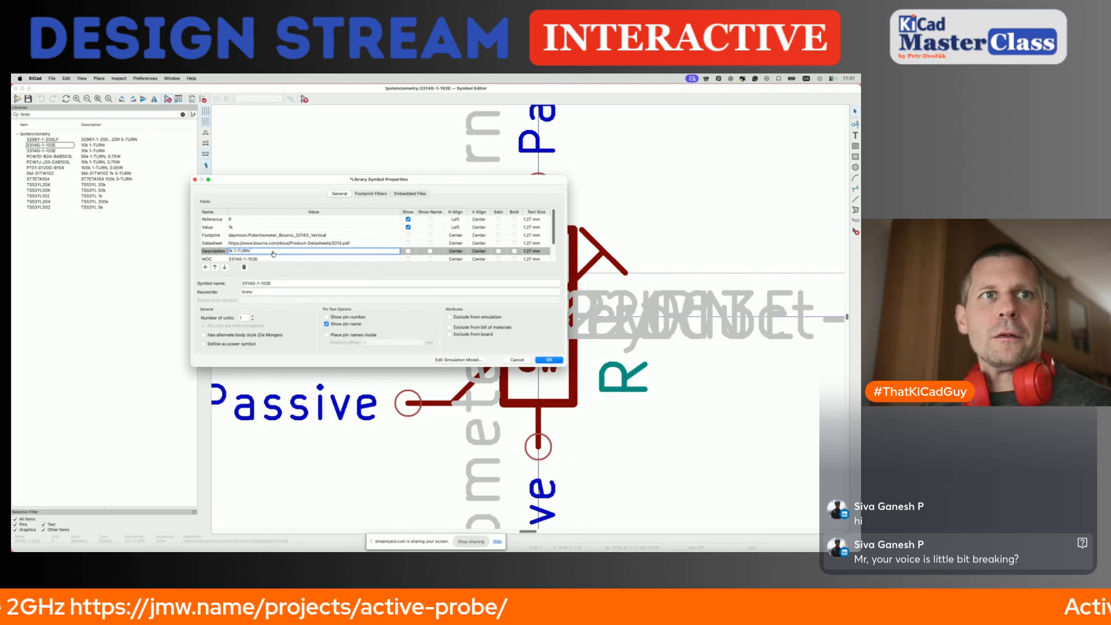
key(super+Tab)
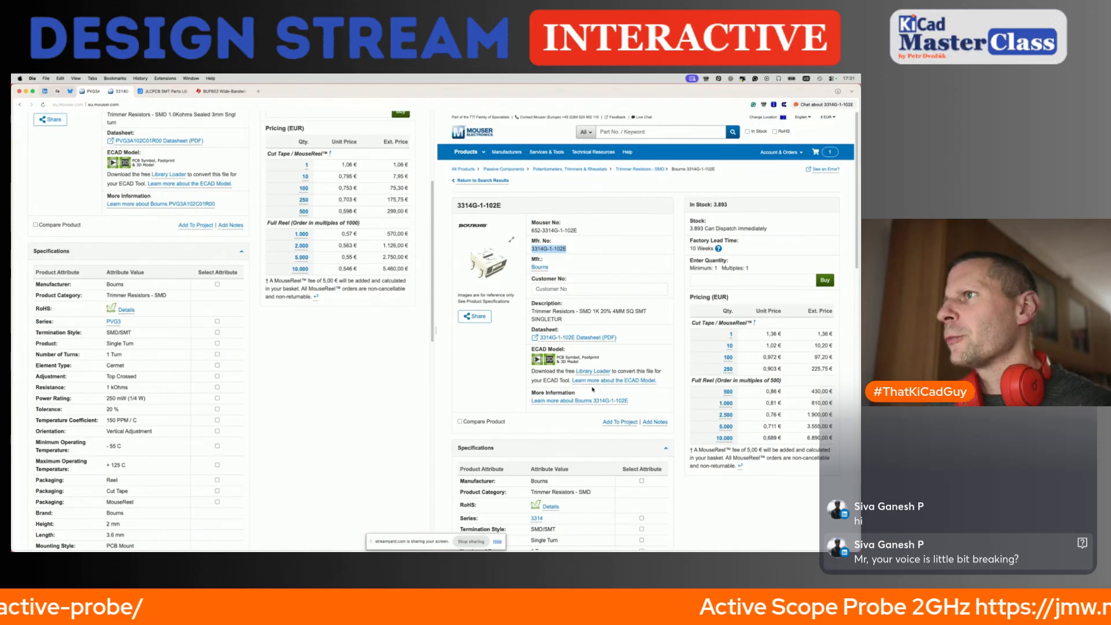
key(super+Tab)
click(283, 251)
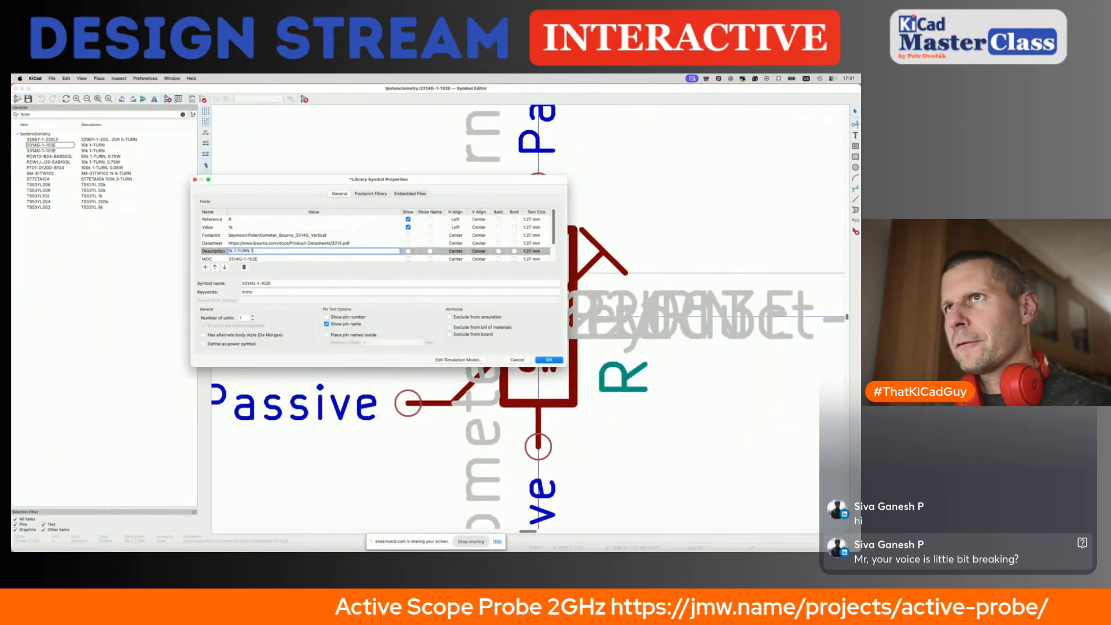
key(super+Tab)
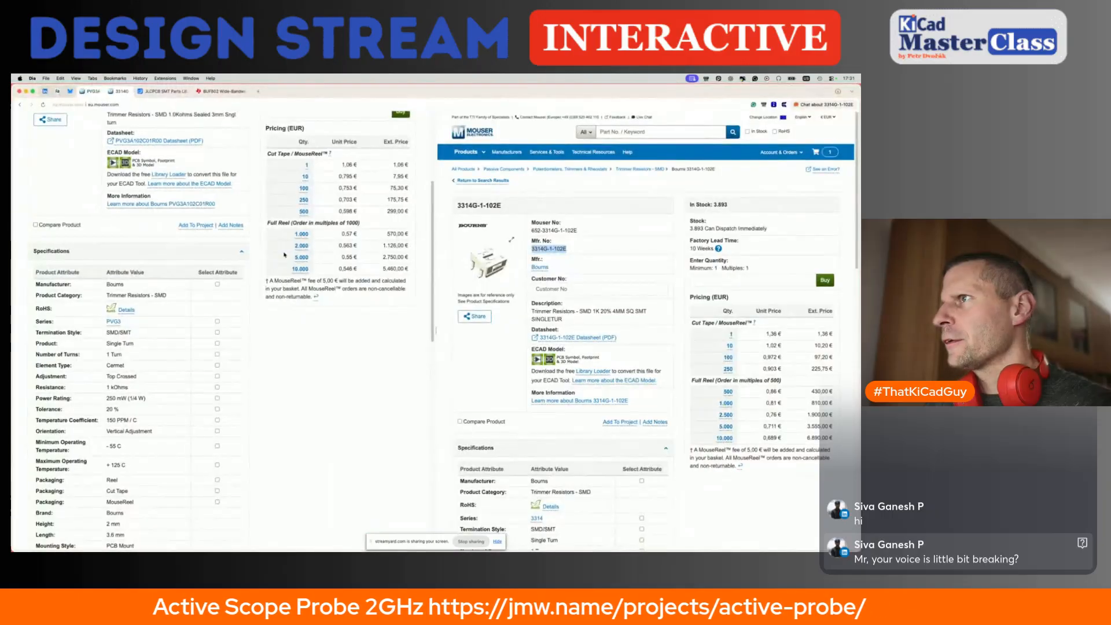
key(super+Tab)
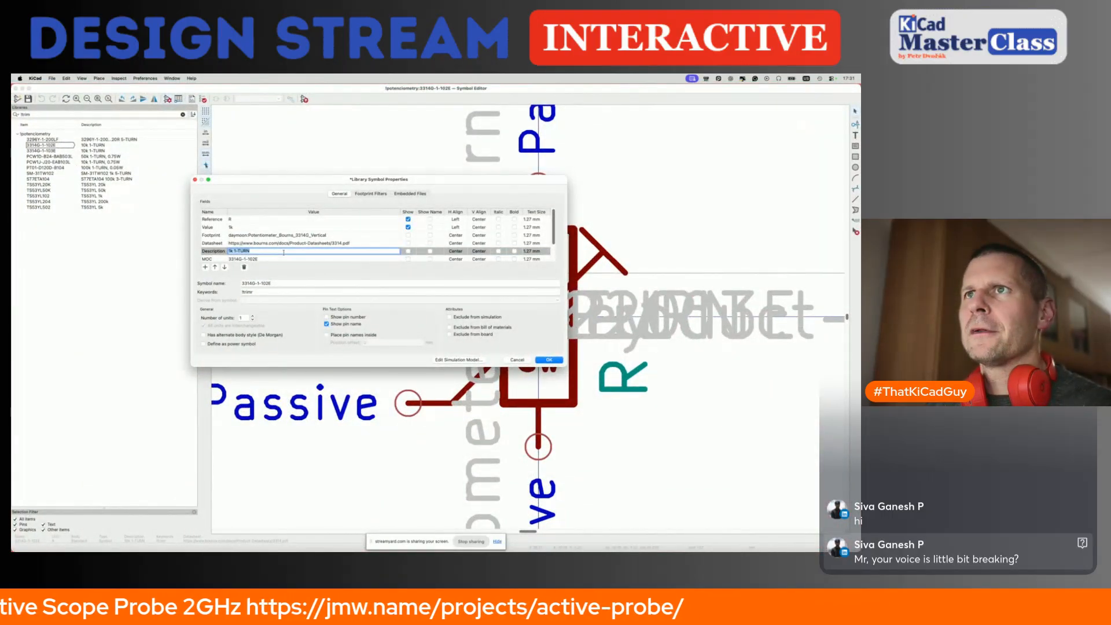
text(2-)
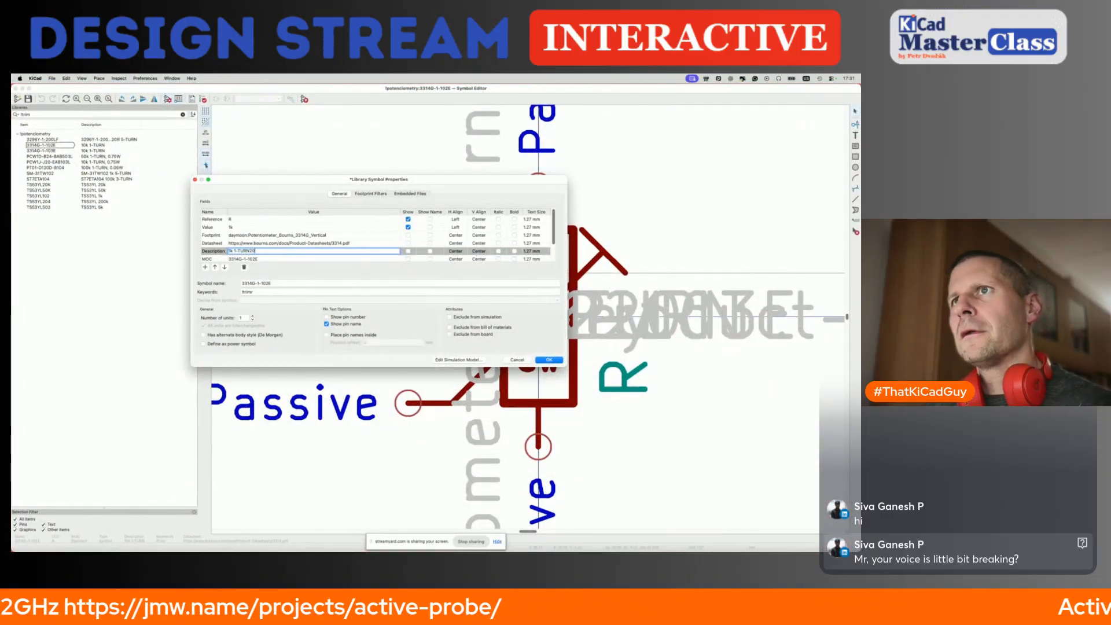
text(0%)
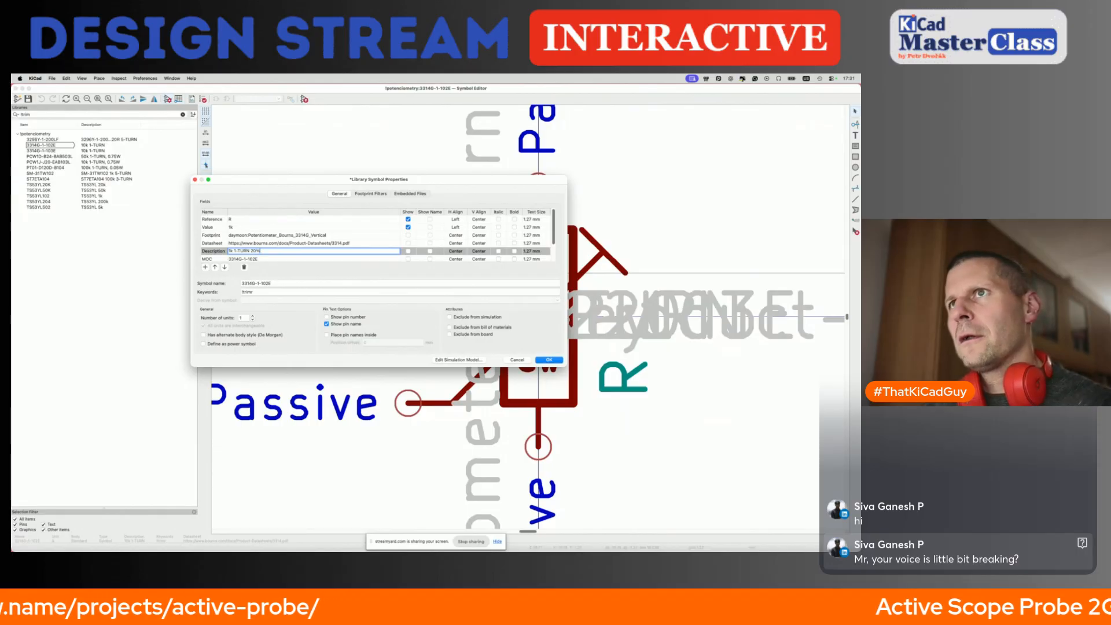
text( 4 mm)
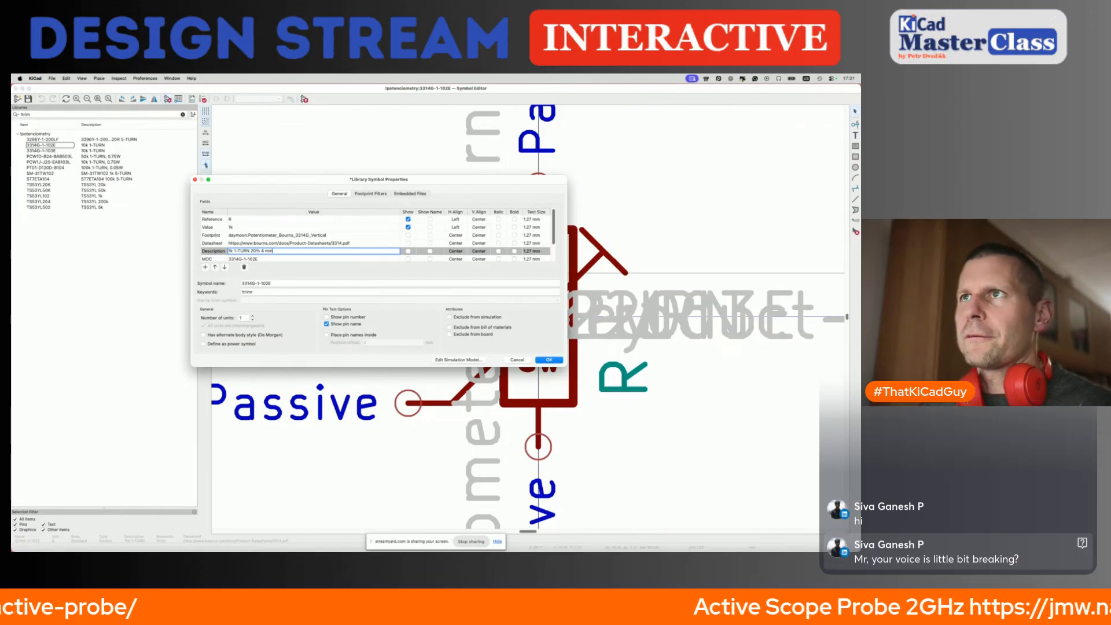
Copy the JLCPCB part number C780220 from the symbol and look it up in the JLCPCB parts library.
scroll(296, 244, down, 2)
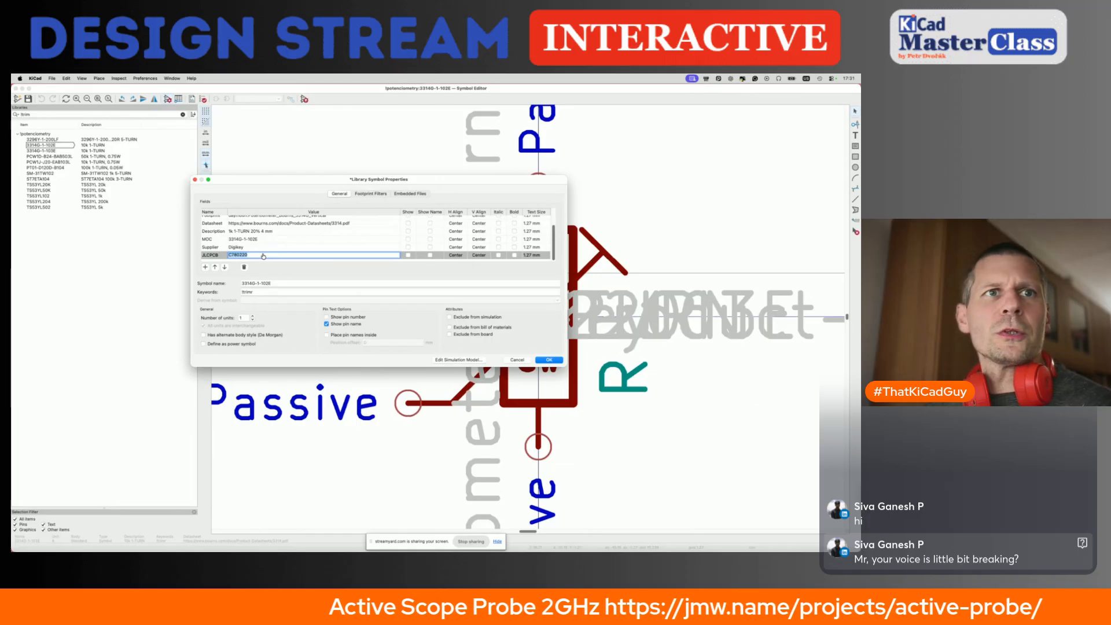
key(super+Tab)
click(165, 91)
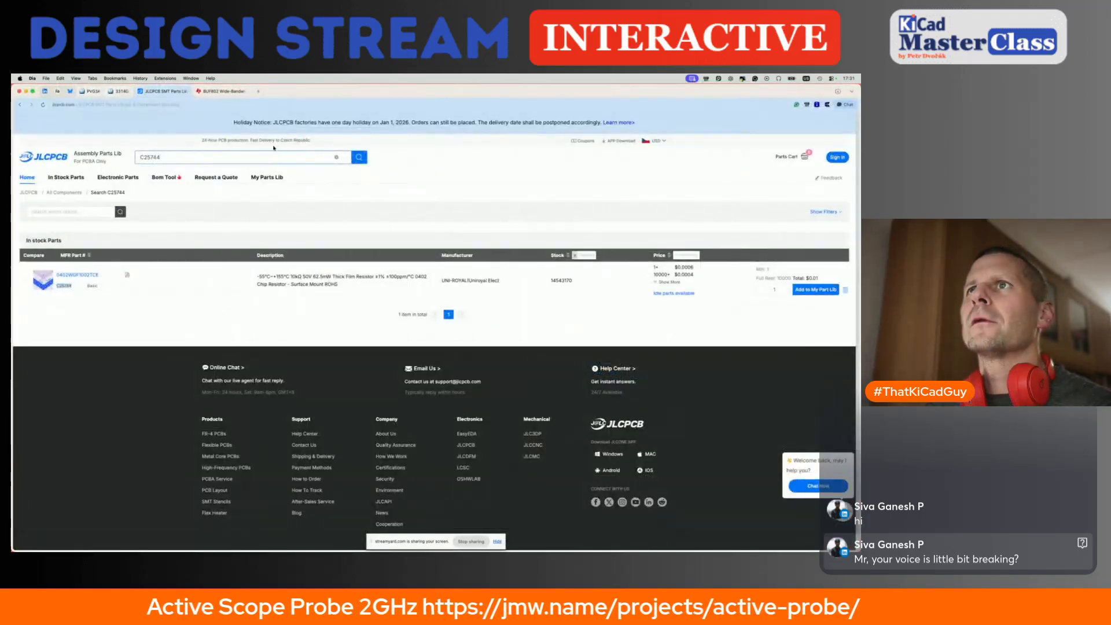
key(ctrl+a)
key(ctrl+v)
key(Return)
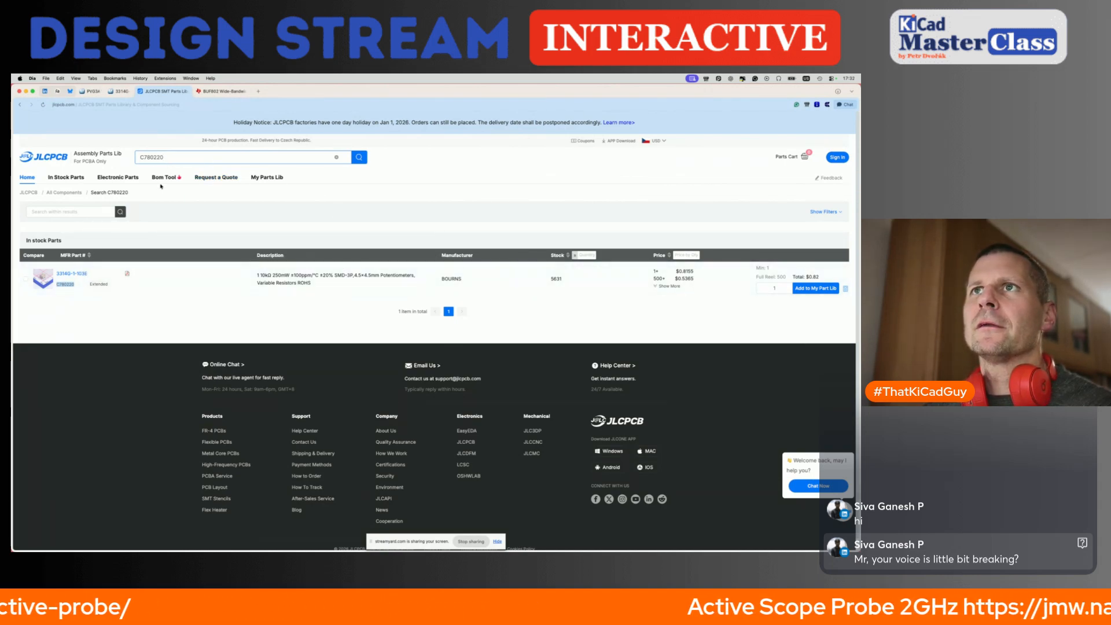
Find 3314G-1-102E in the JLCPCB parts library and set the symbol's JLCPCB field to C780221.
double_click(179, 157)
key(BackSpace)
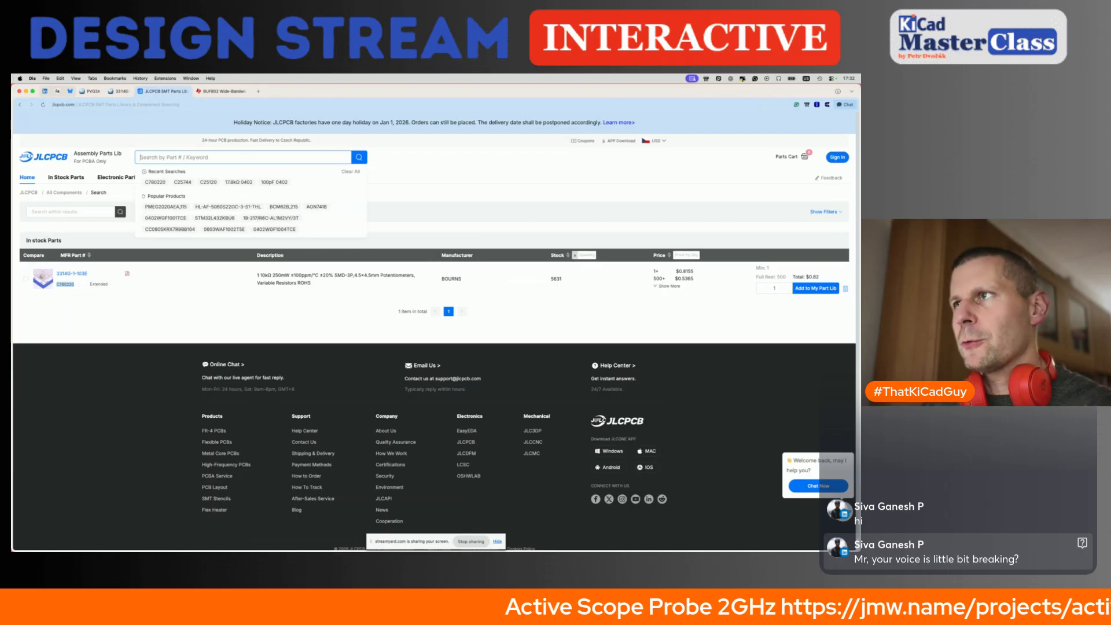
text(3314G-1-102E)
click(358, 157)
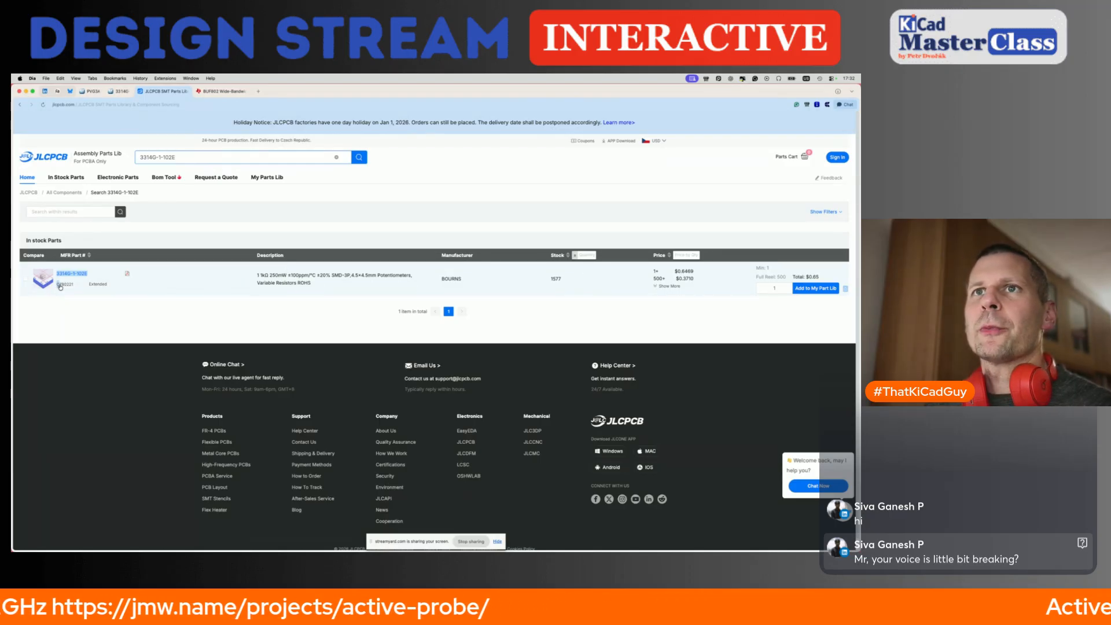
click(72, 287)
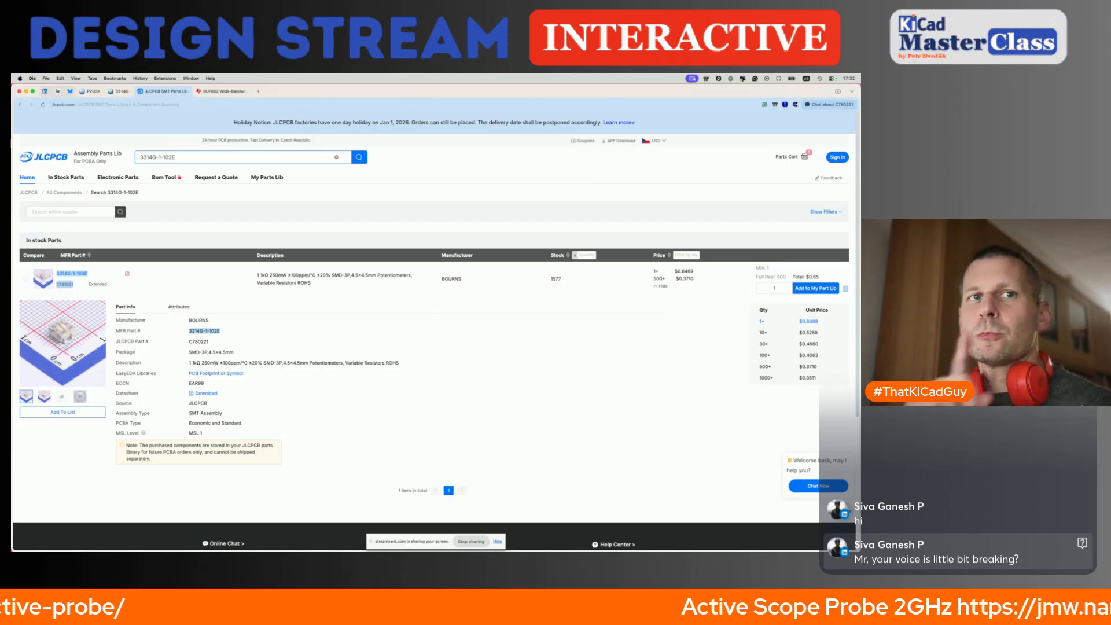
key(super+Tab)
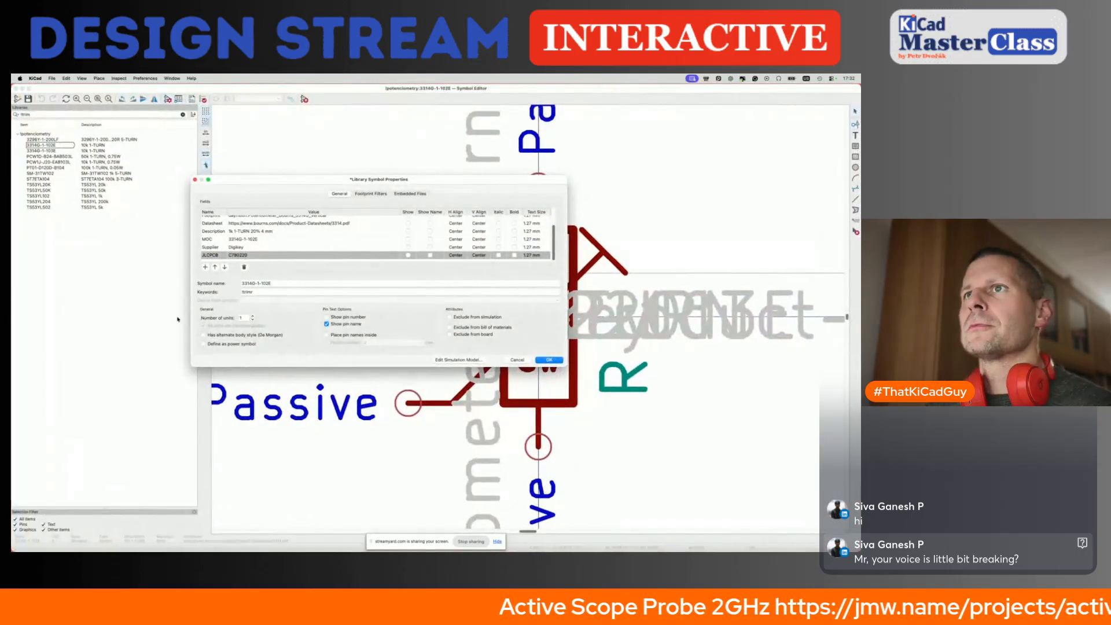
double_click(267, 255)
text(C780221)
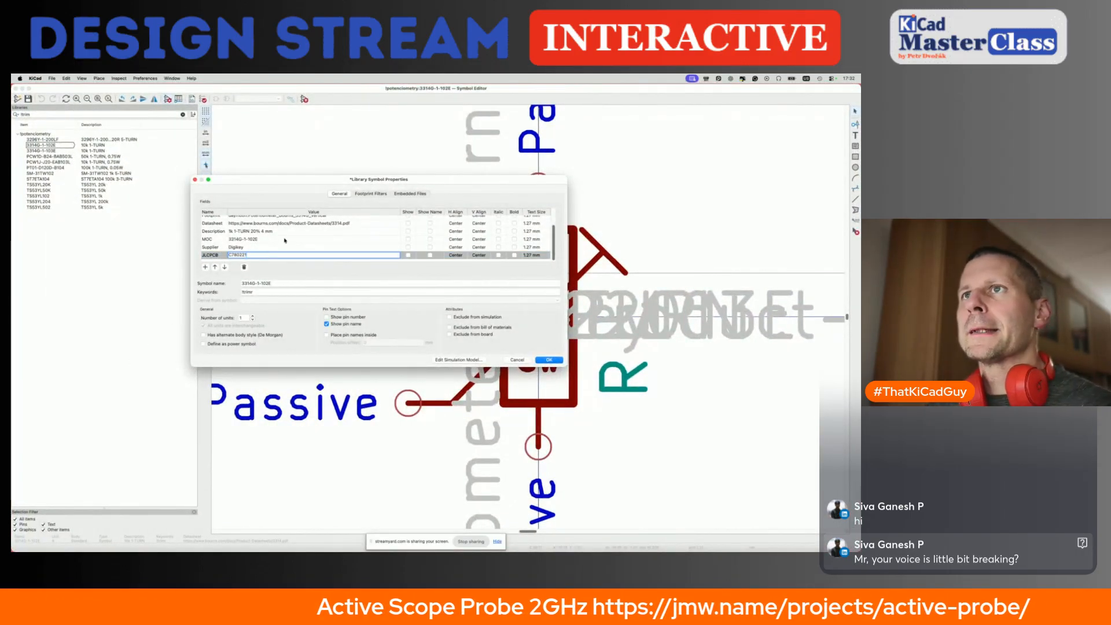
Add the power rating to the description so it reads 1k 1-TURN, 0.25W 20% 4 mm, and apply the symbol properties.
scroll(284, 240, up, 1)
scroll(284, 240, up, 2)
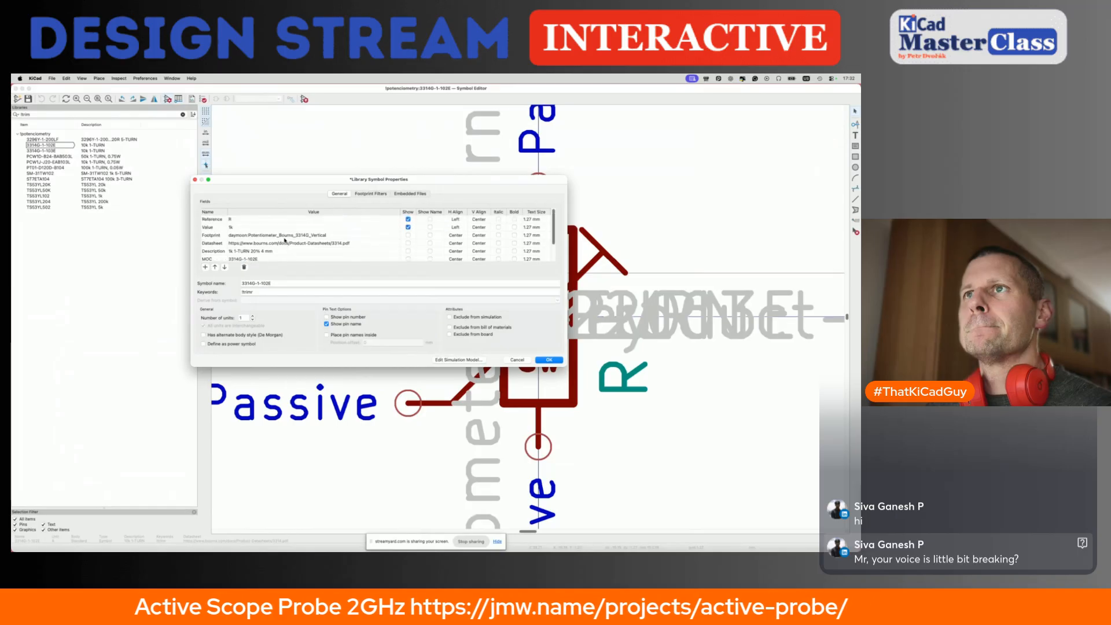
scroll(284, 239, down, 1)
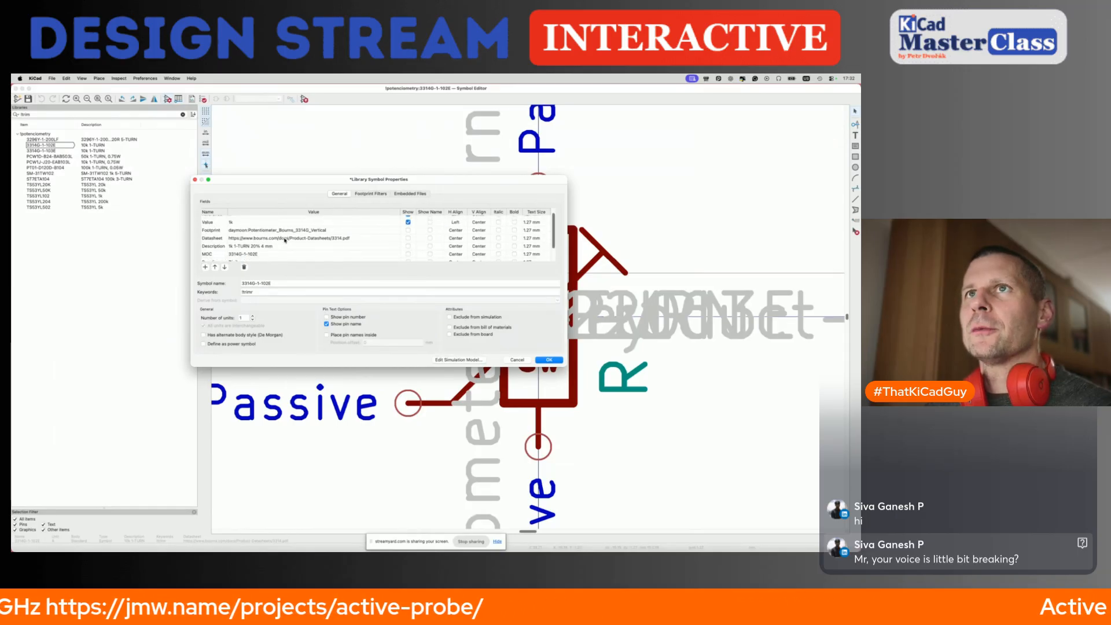
double_click(274, 247)
click(251, 246)
text(250)
key(BackSpace)
key(BackSpace)
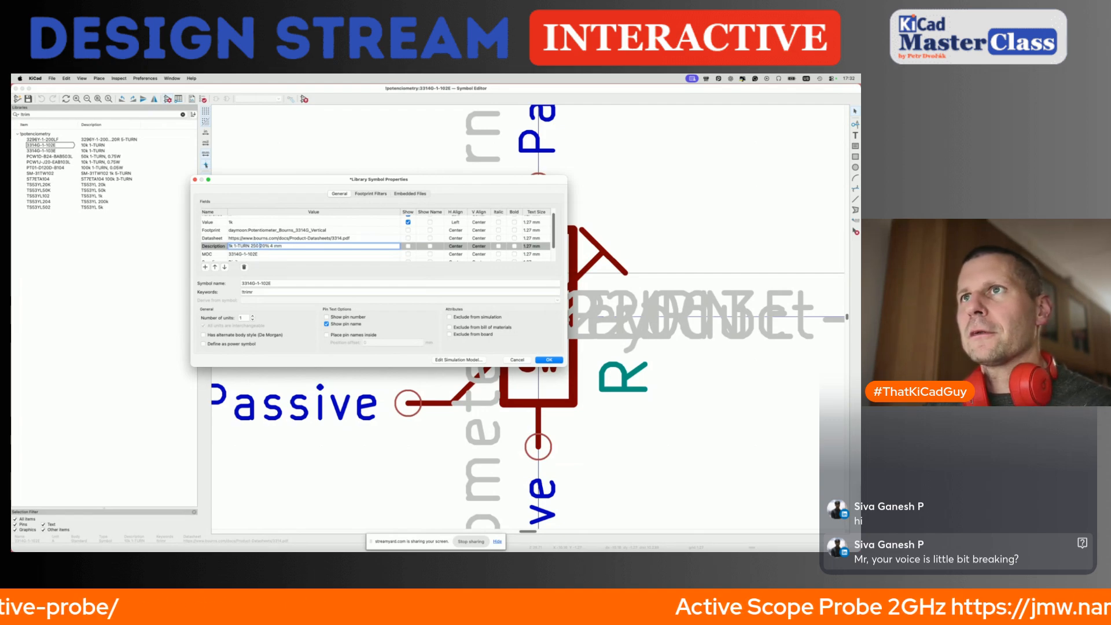
key(BackSpace)
text(0.25m)
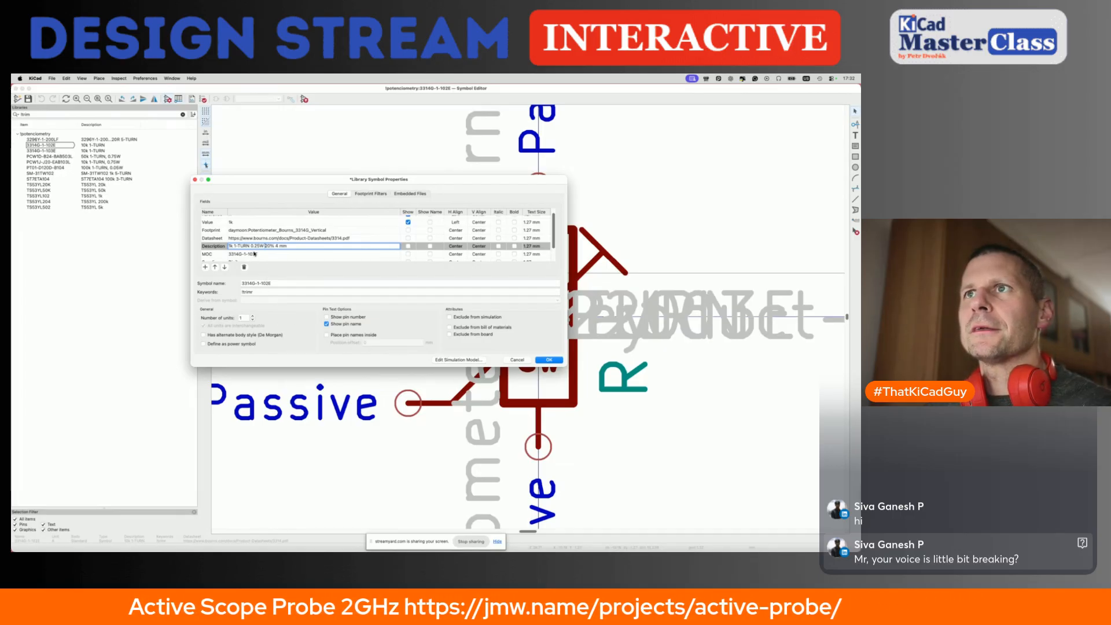
key(Left)
text(,)
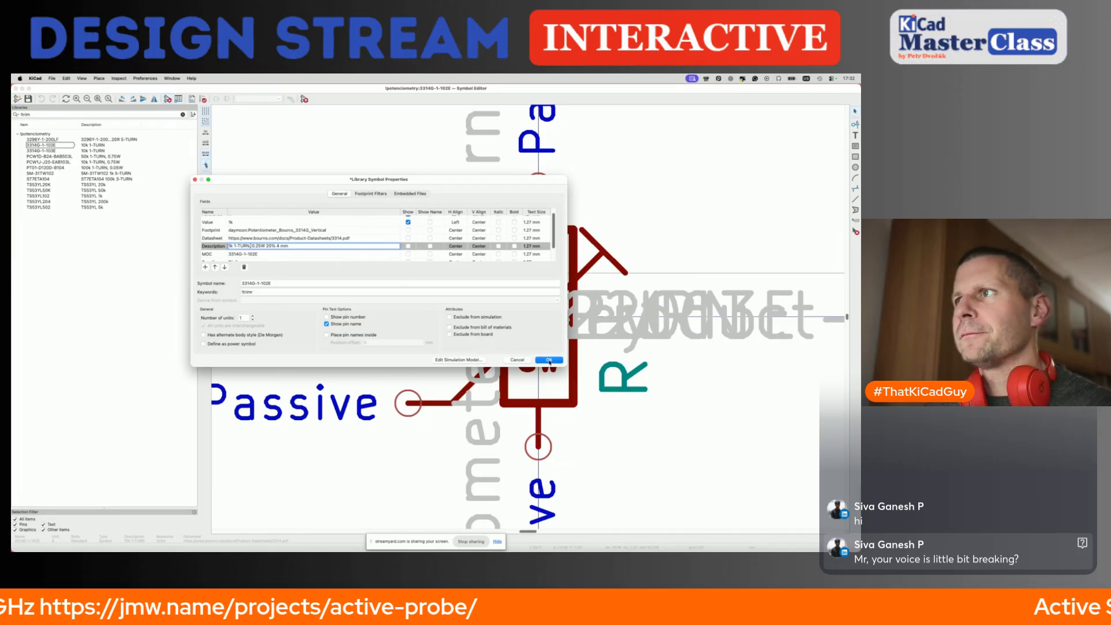
key(Return)
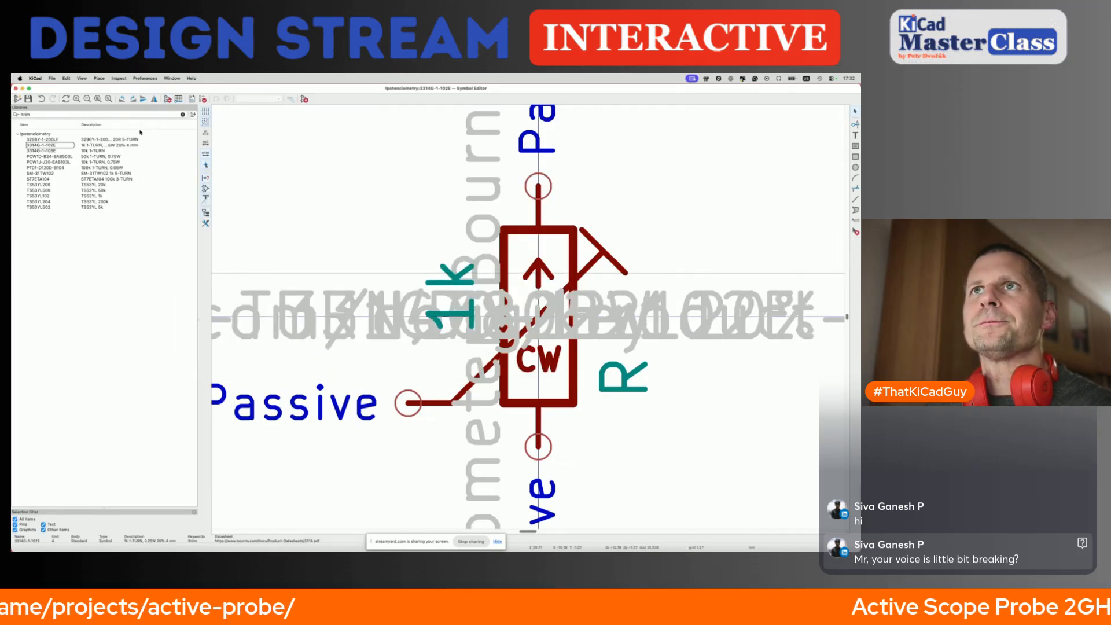
Save the 3314G-1-102E symbol, place it in the schematic below and left of the 10k resistor, and close the Symbol Editor.
drag(140, 126, 151, 126)
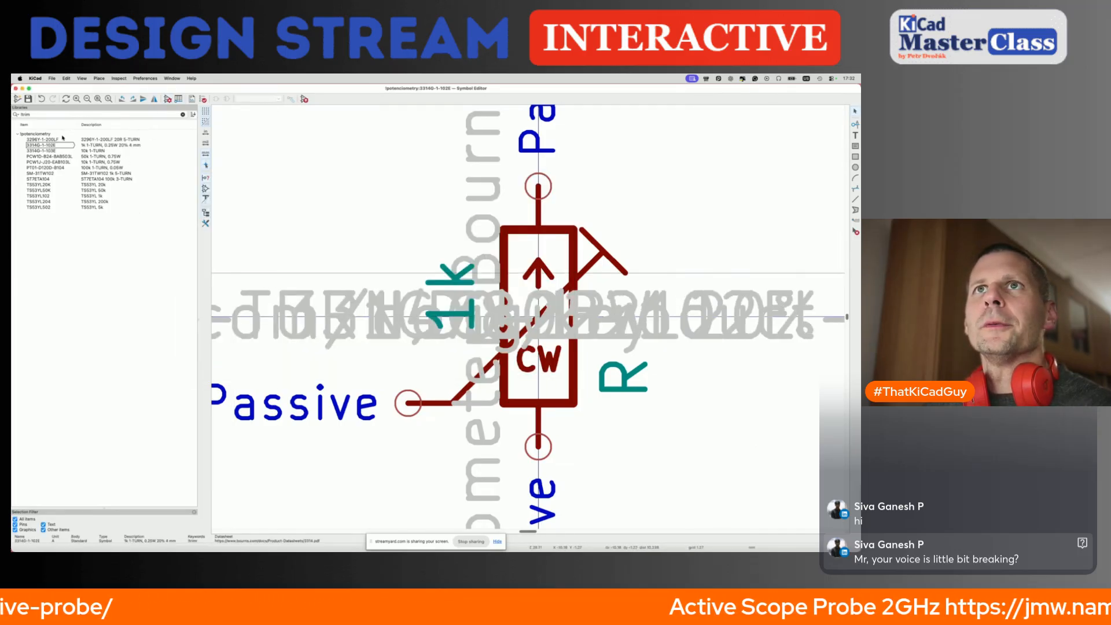
double_click(53, 147)
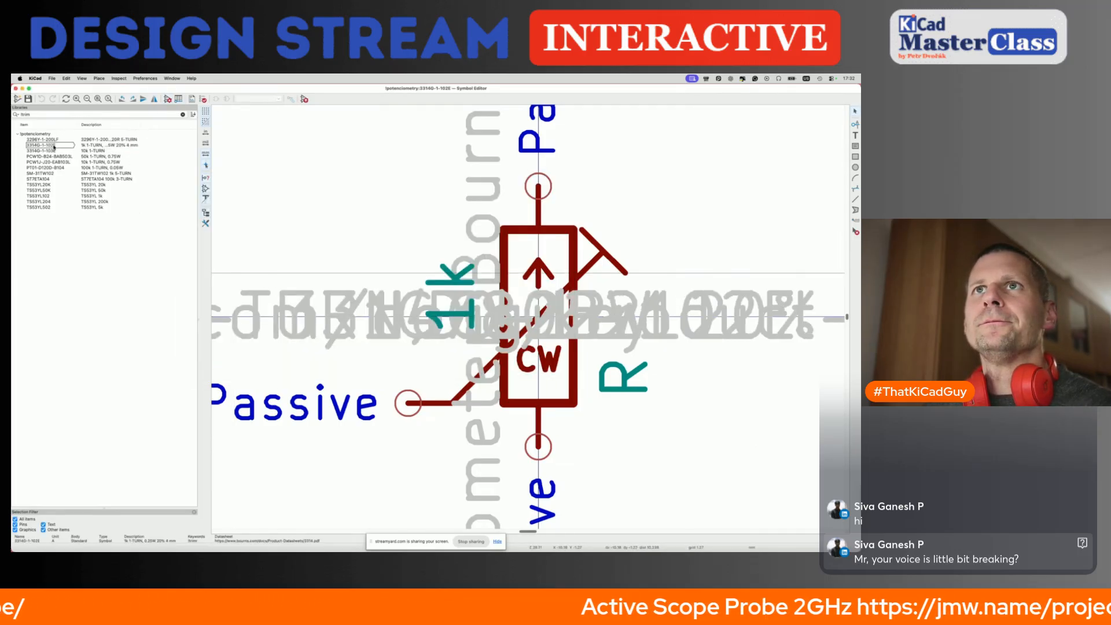
click(304, 99)
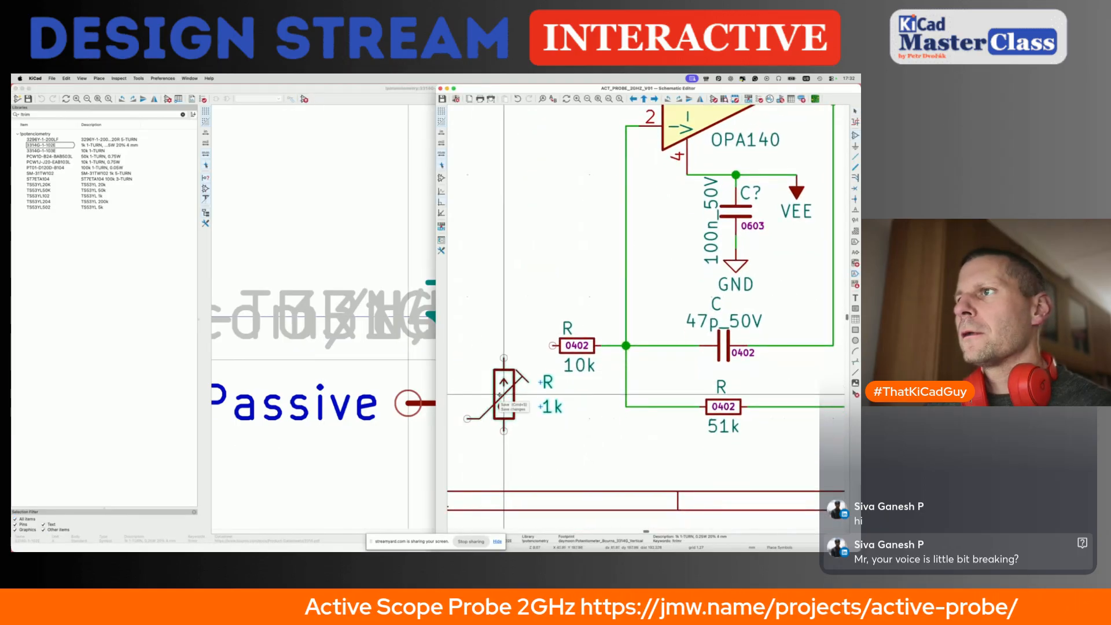
click(503, 395)
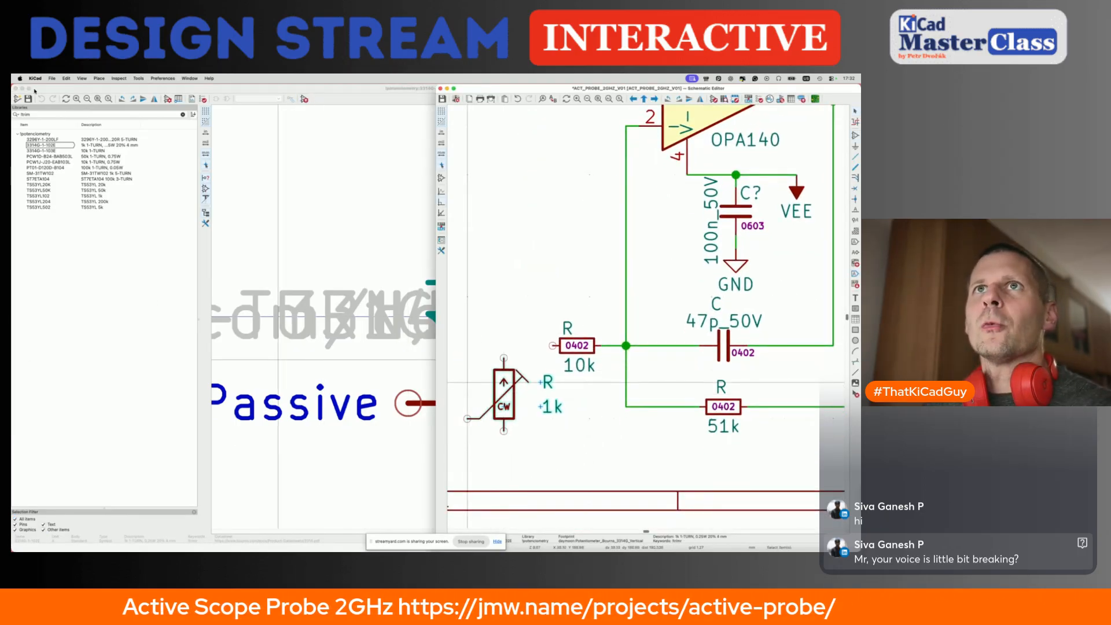
click(16, 88)
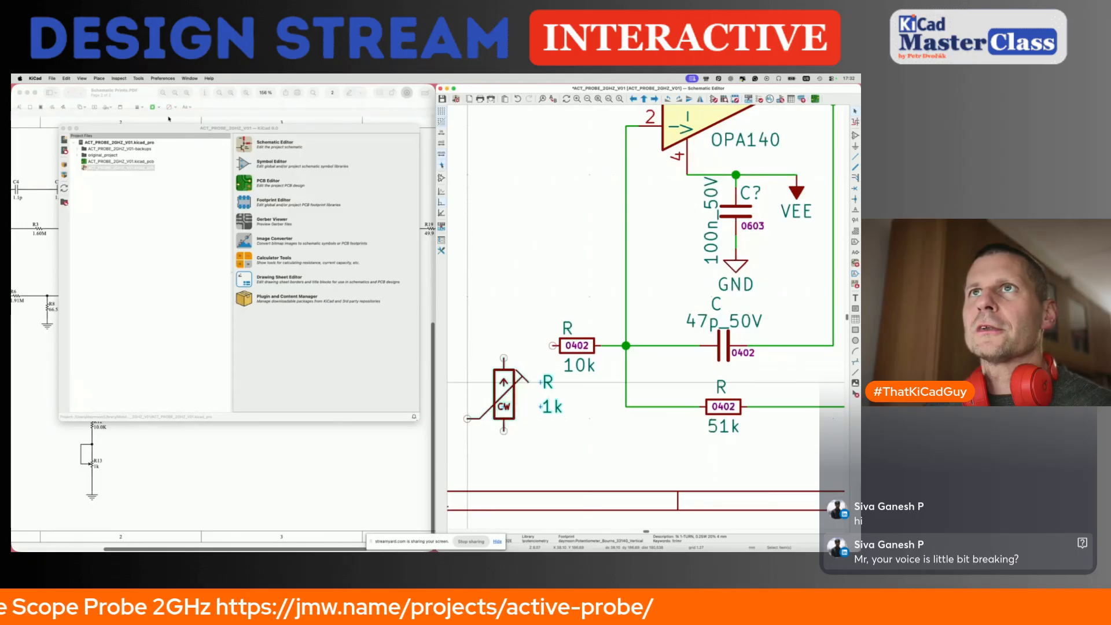
Move the trimmer's reference and 1k value labels closer to its symbol.
click(144, 93)
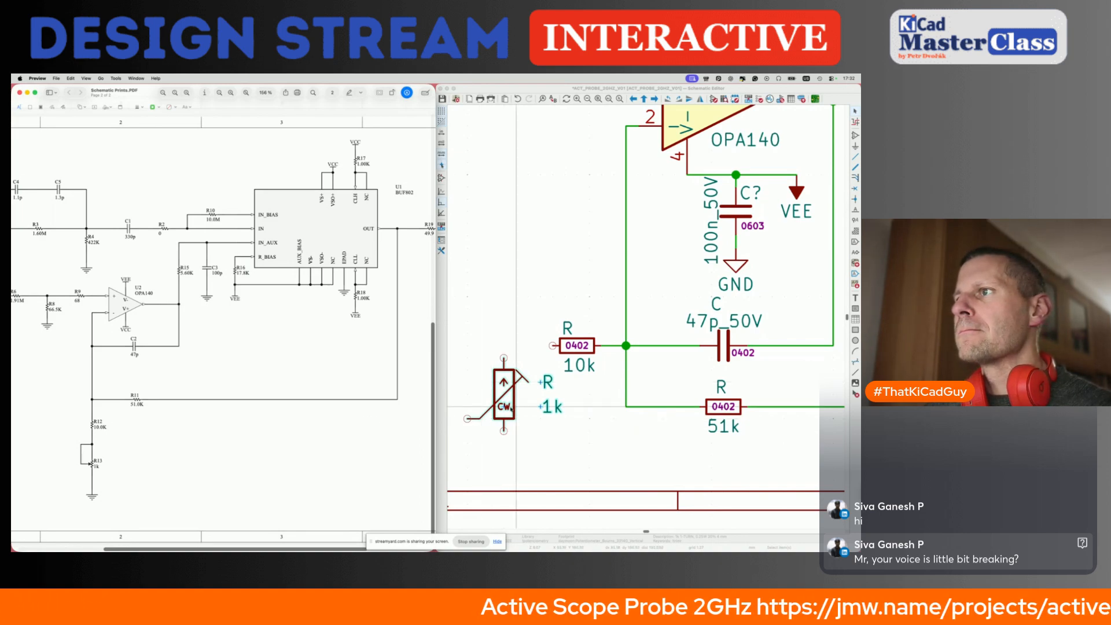
click(544, 381)
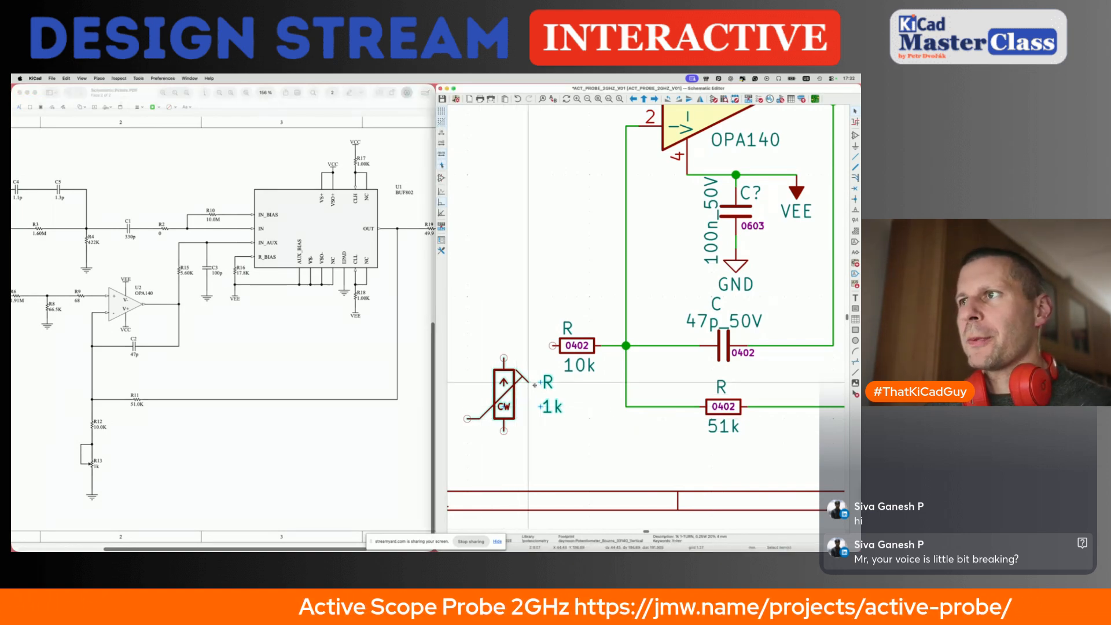
key(m)
click(539, 383)
key(m)
click(542, 407)
scroll(535, 400, left, 1)
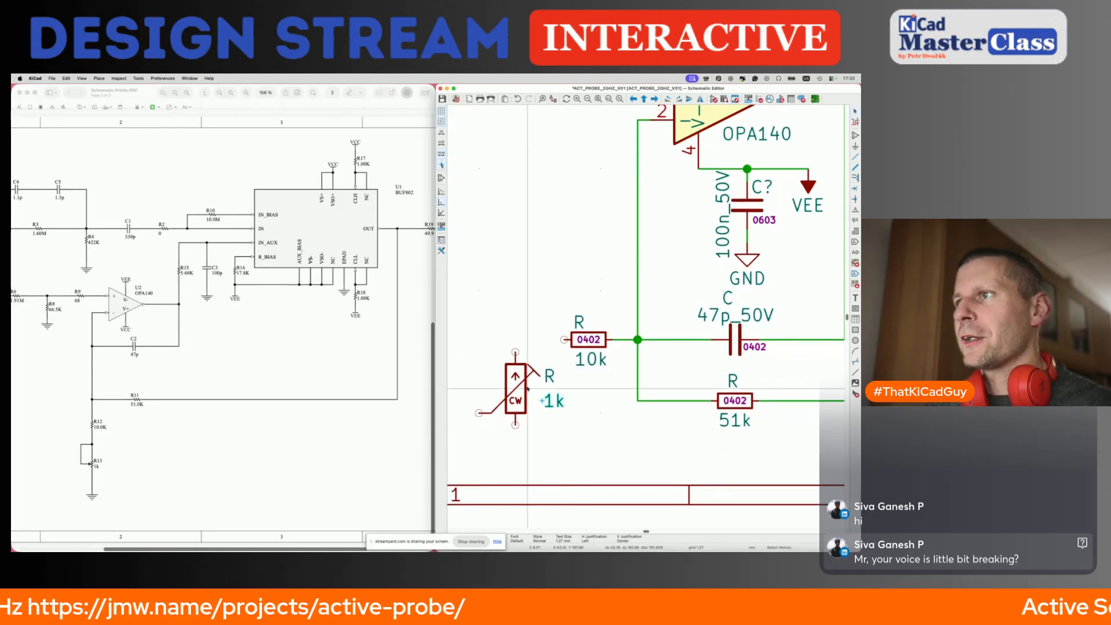
Rotate the trimmer horizontal in line with the 10k resistor, placing its reference above and its 1k value below the body.
key(m)
key(r)
click(515, 339)
click(515, 302)
key(m)
key(r)
click(491, 363)
key(m)
key(r)
click(511, 314)
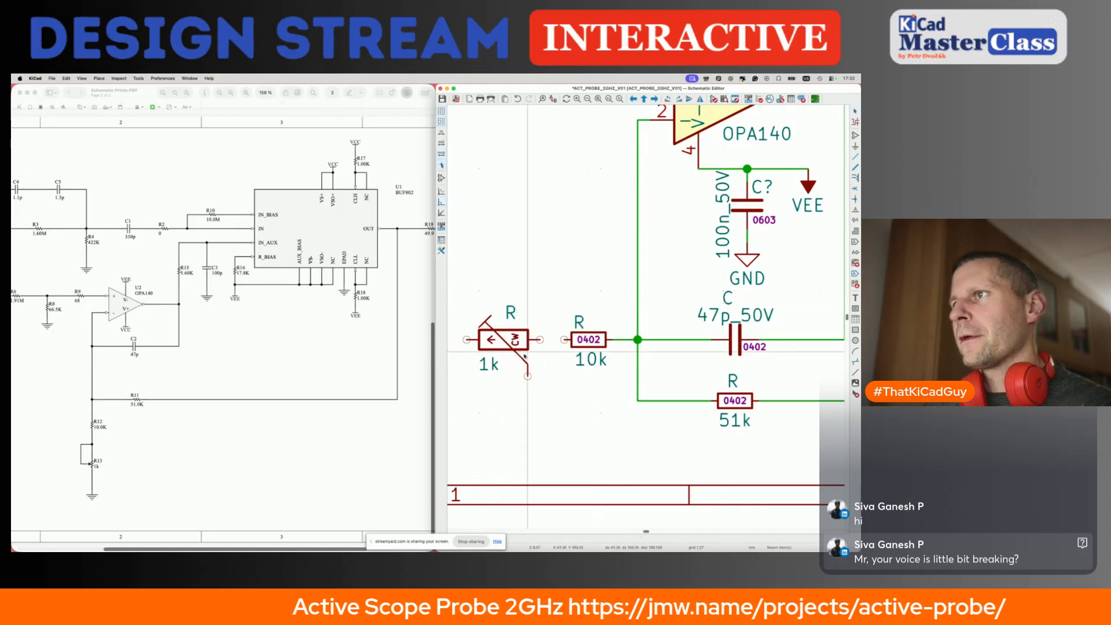
Mirror the trimmer so its wiper pin is at the end away from the 10k resistor, and move it one grid step closer.
click(522, 351)
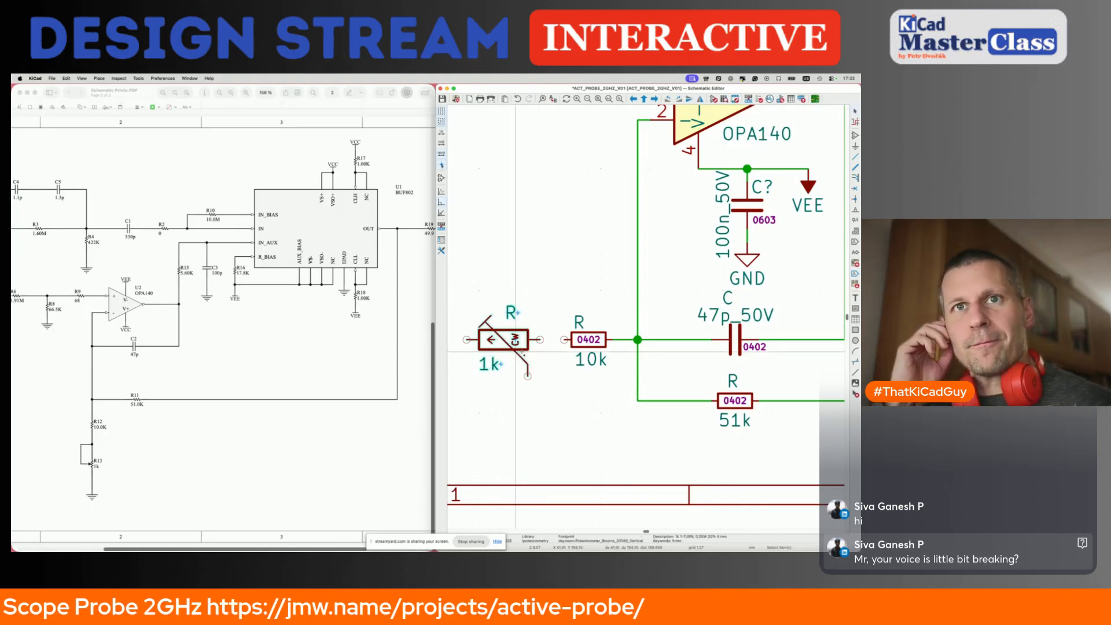
key(y)
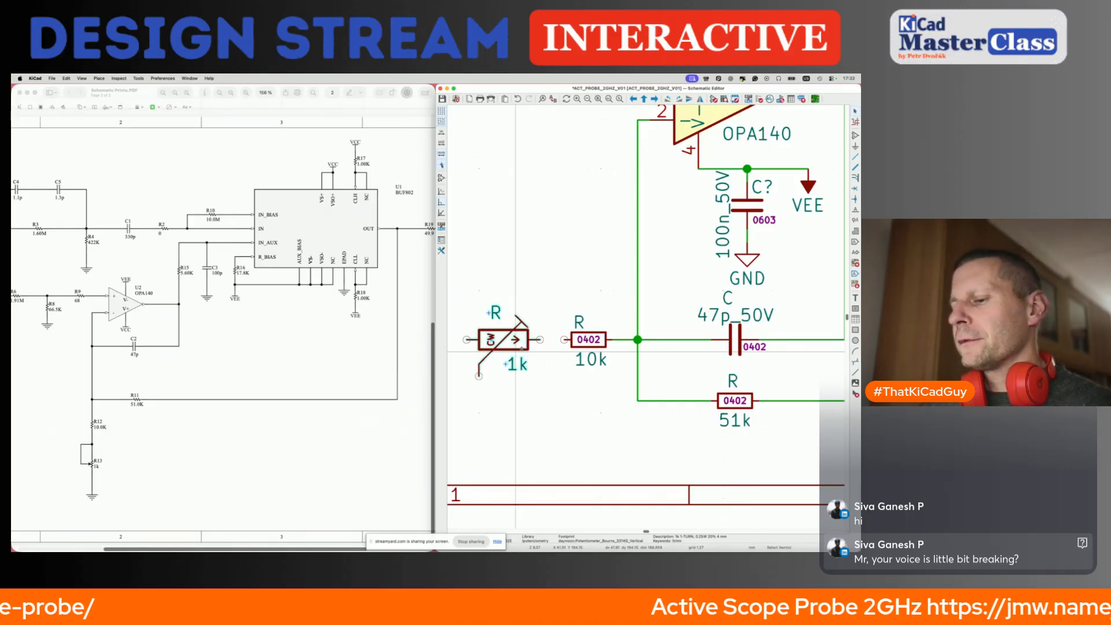
key(m)
click(527, 351)
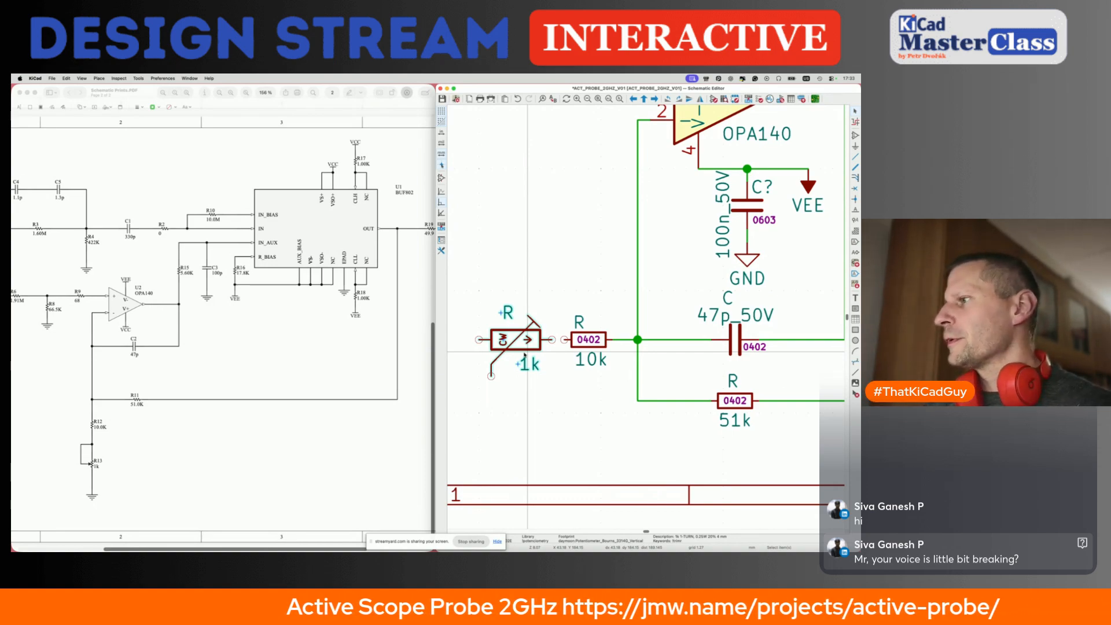
Wire the trimmer to the 10k resistor and tie its wiper pin to its free end pin.
scroll(527, 351, left, 3)
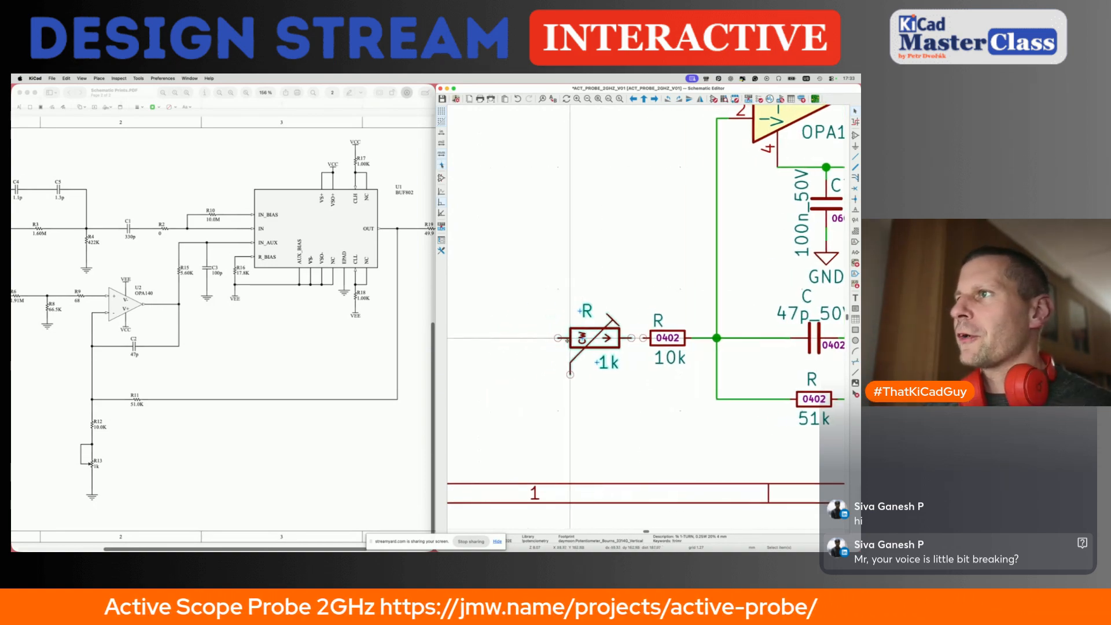
click(645, 338)
click(633, 338)
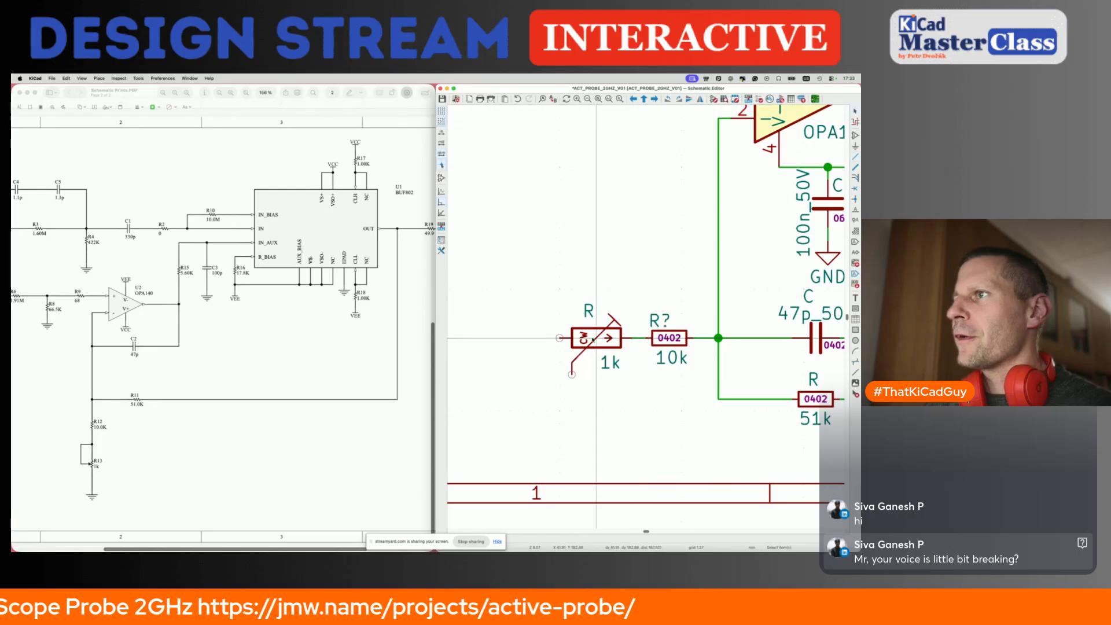
click(559, 338)
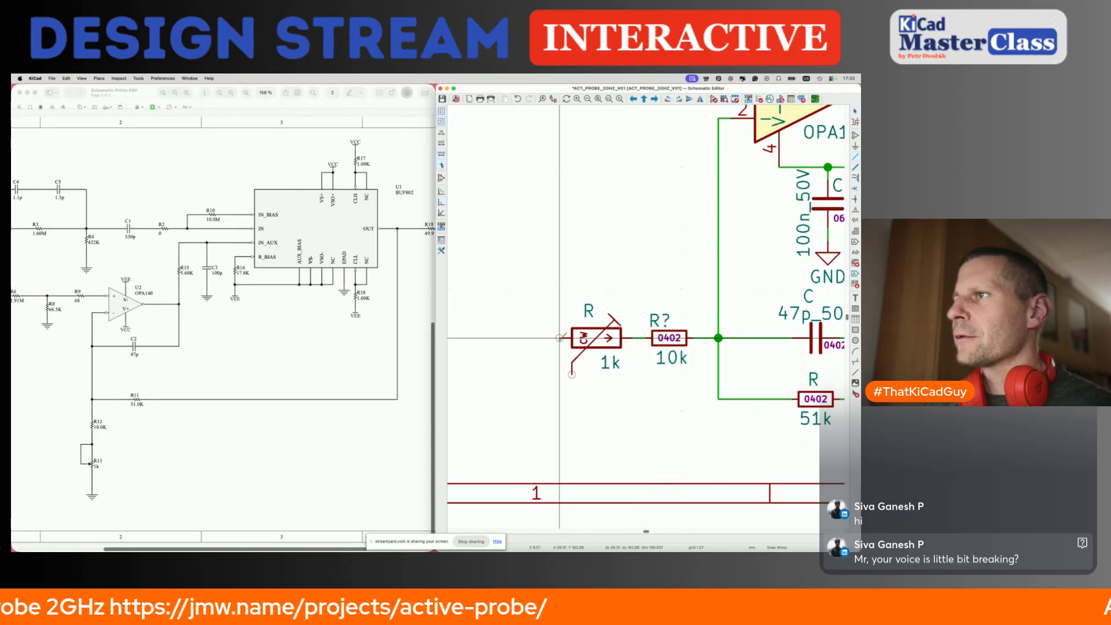
click(547, 375)
click(571, 375)
Run a wire from the trimmer's tied pins to a duplicated GND symbol and save the schematic.
key(Escape)
key(w)
double_click(508, 373)
key(Escape)
scroll(508, 373, down, 5)
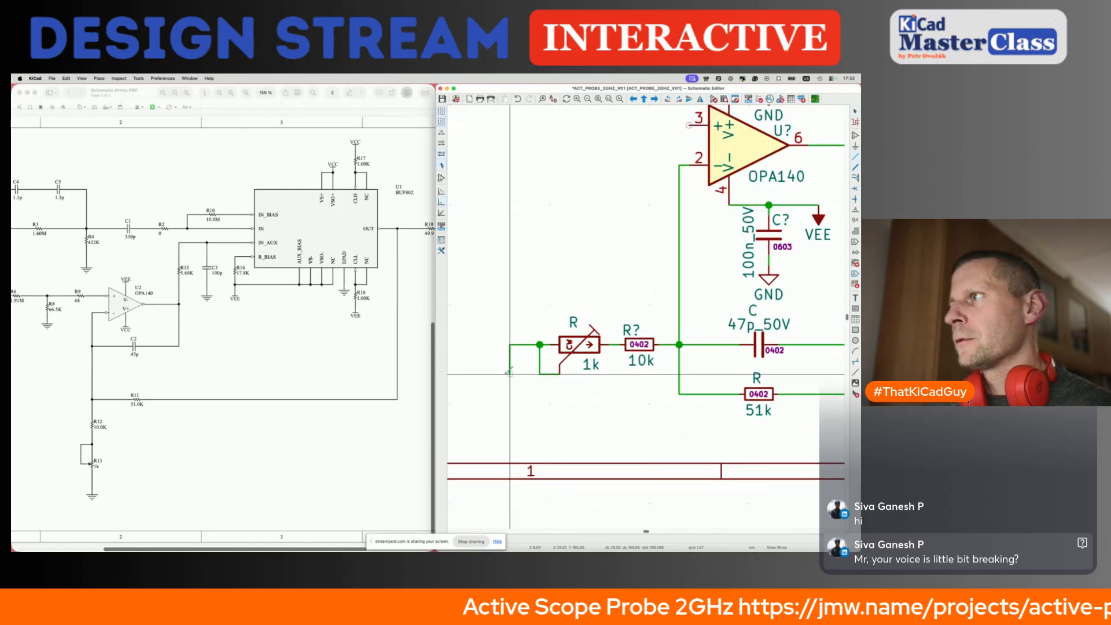
click(720, 310)
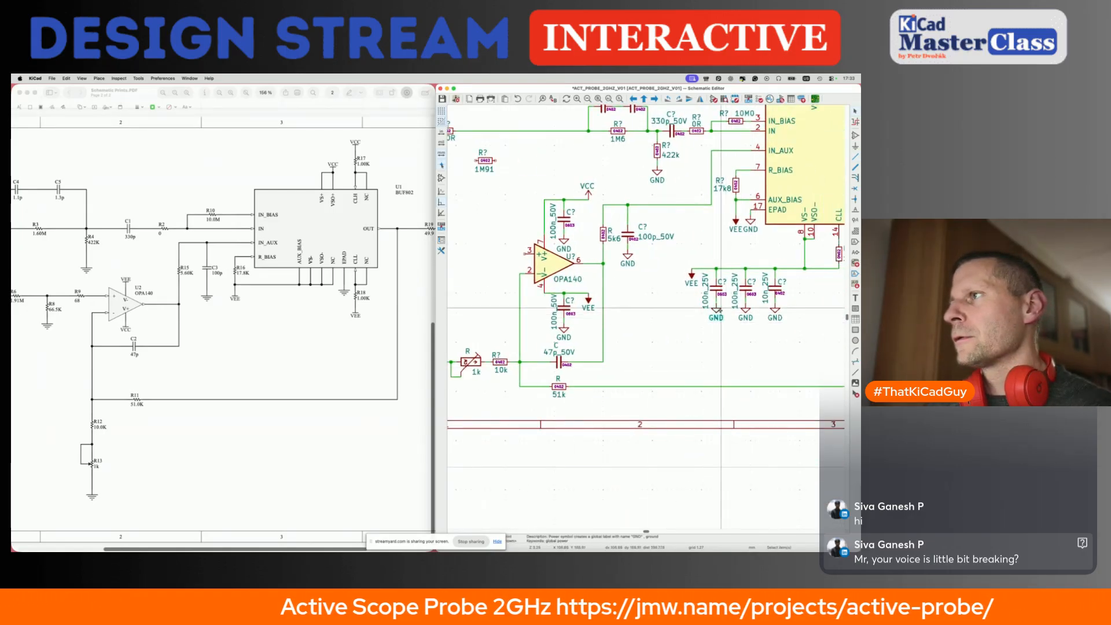
key(super+d)
click(442, 378)
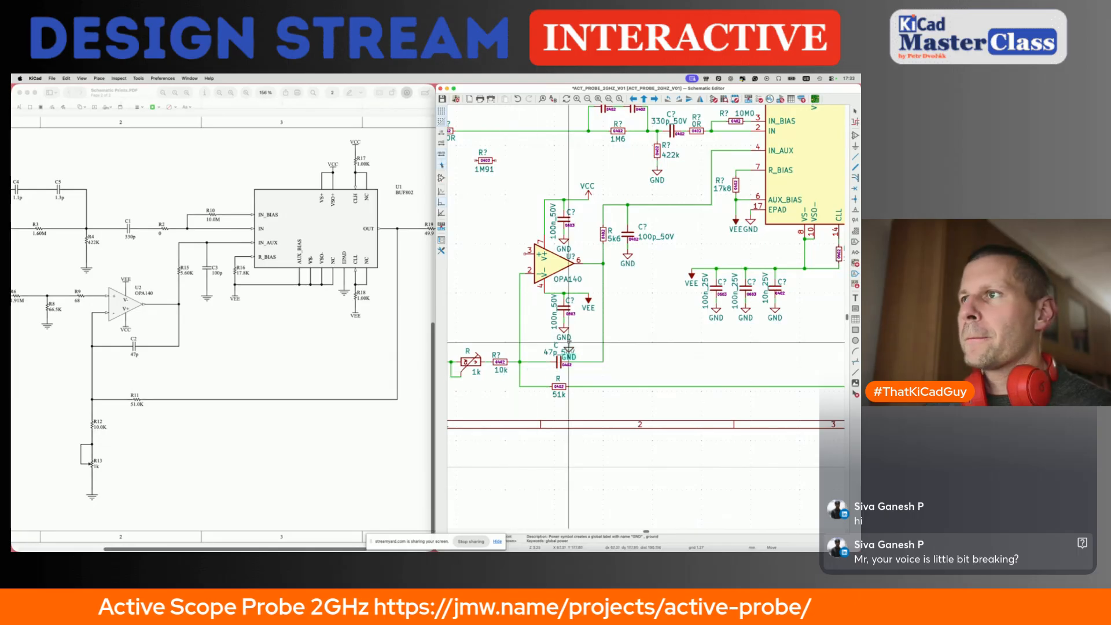
middle_drag(441, 377, 531, 307)
key(super+s)
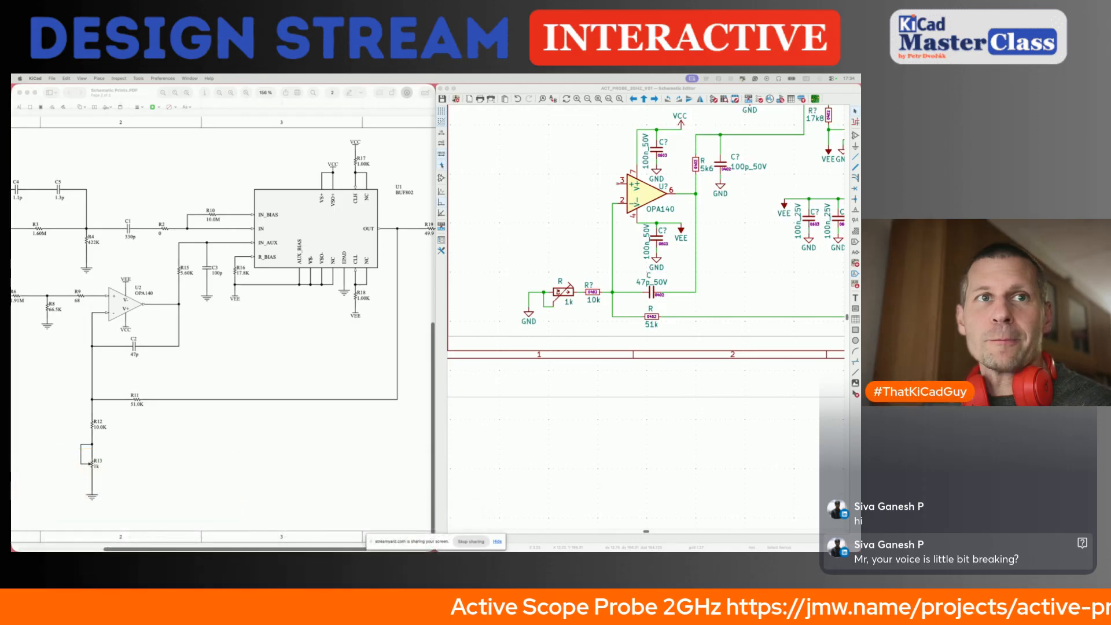
Compare the schematic with the reference drawing around U2 and locate the 68 ohm resistor R9 in the bill of materials.
scroll(558, 338, down, 5)
right_click(556, 336)
click(307, 391)
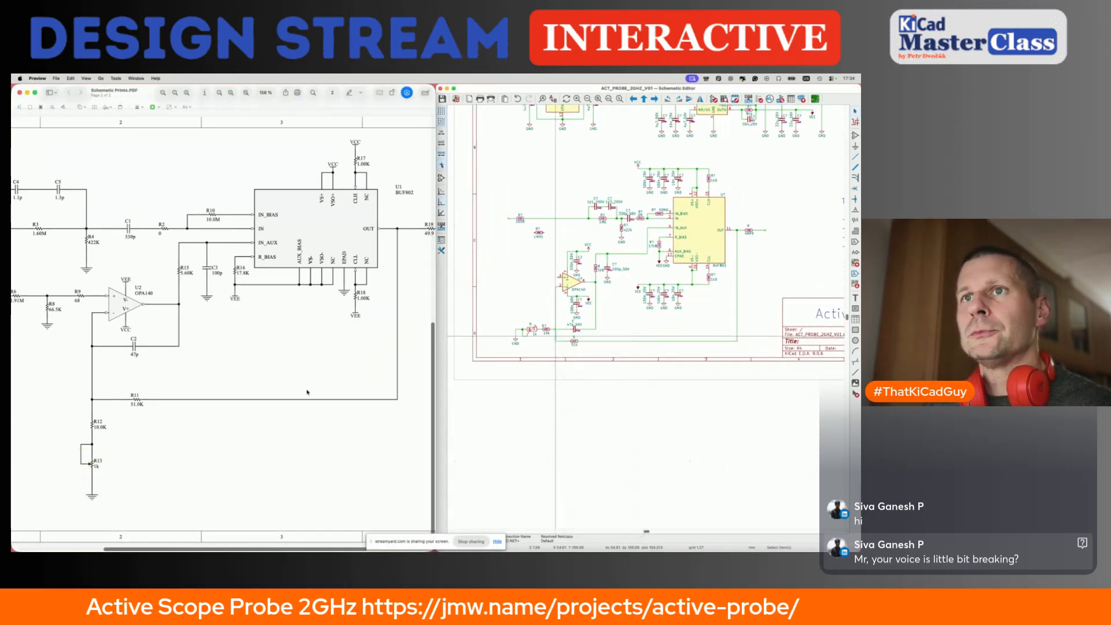
scroll(580, 333, right, 2)
scroll(609, 338, left, 4)
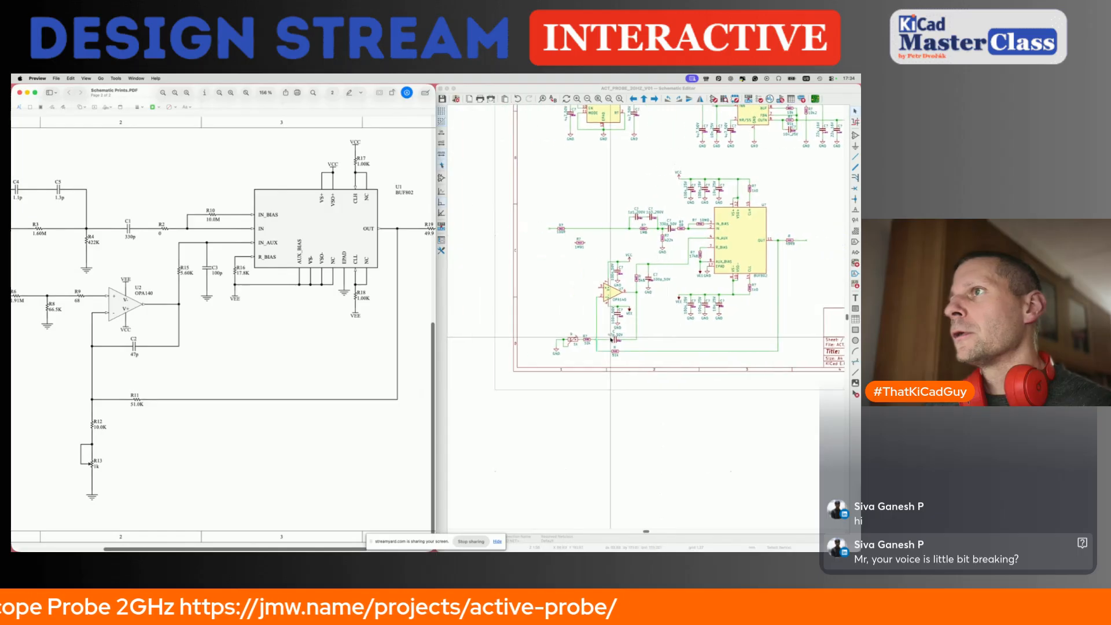
ctrl+scroll(239, 300, up, 5)
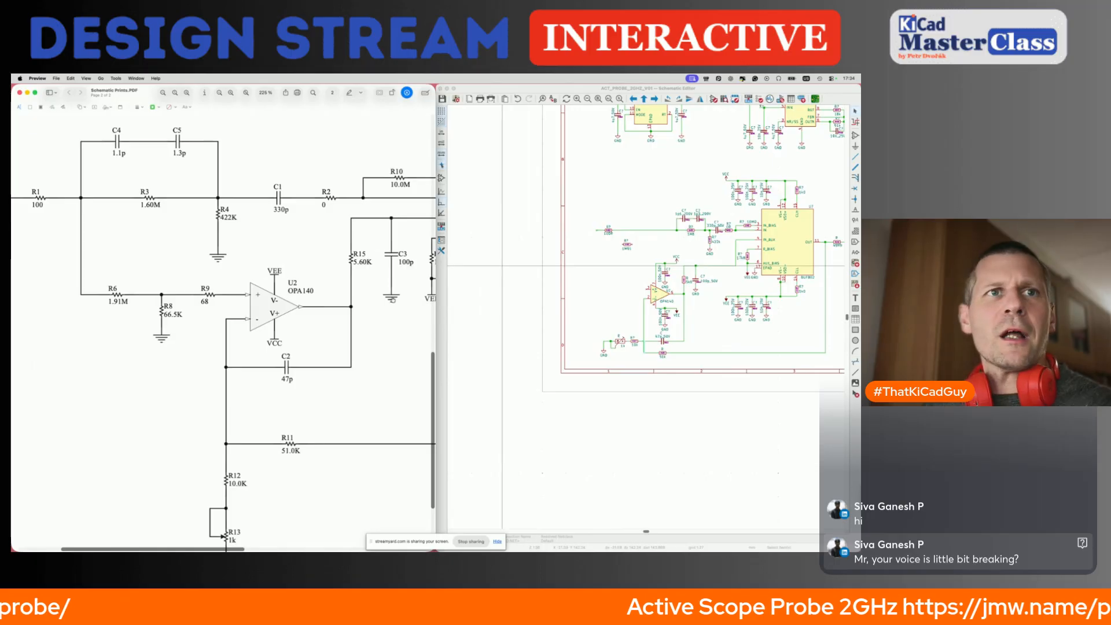
key(super+Tab)
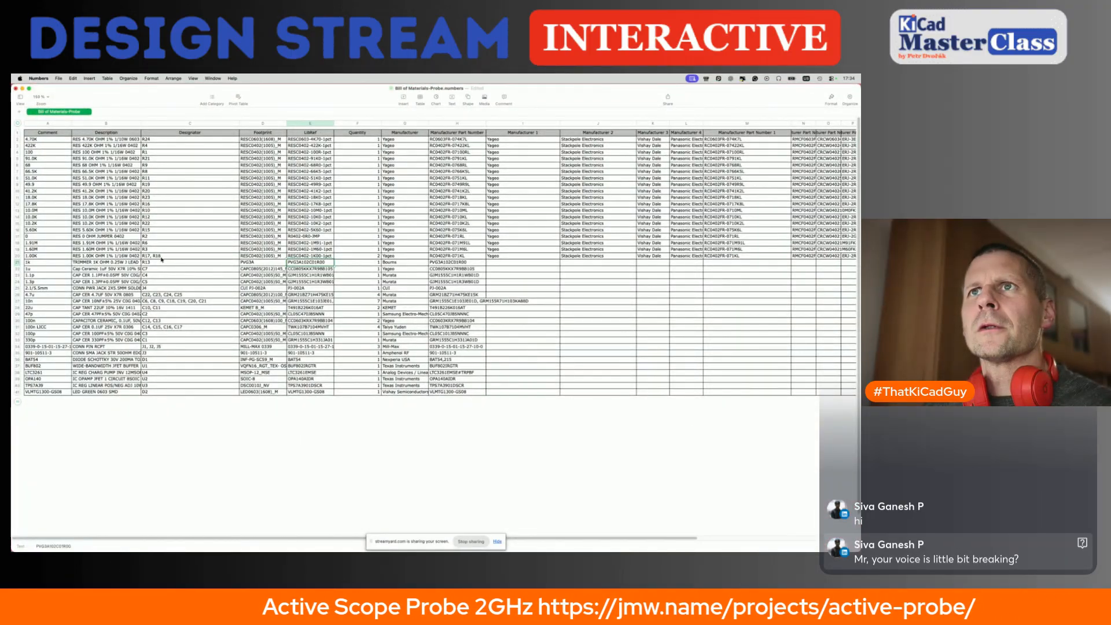
click(116, 165)
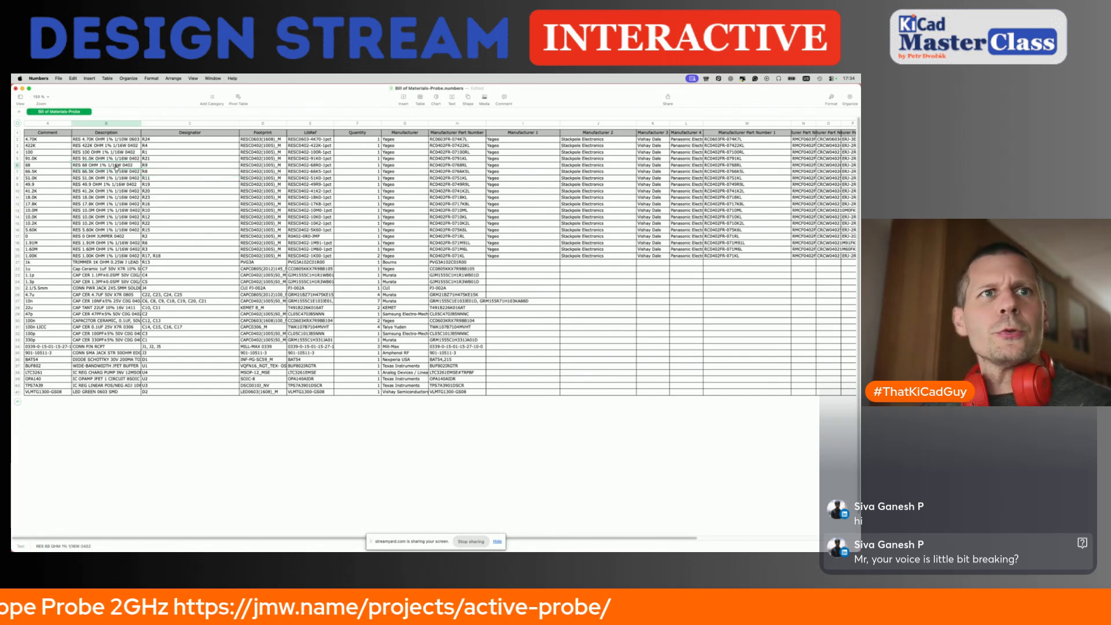
Open the 0402 68R symbol's properties in the Symbol Editor and set its description to 0402 68R 1%.
key(super+Tab)
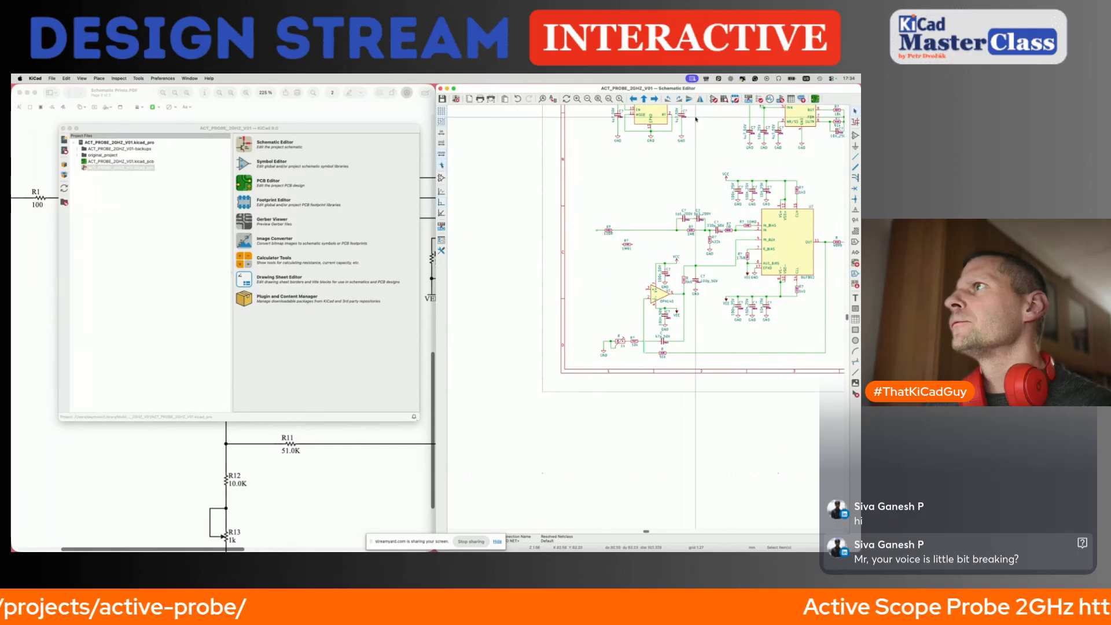
click(713, 99)
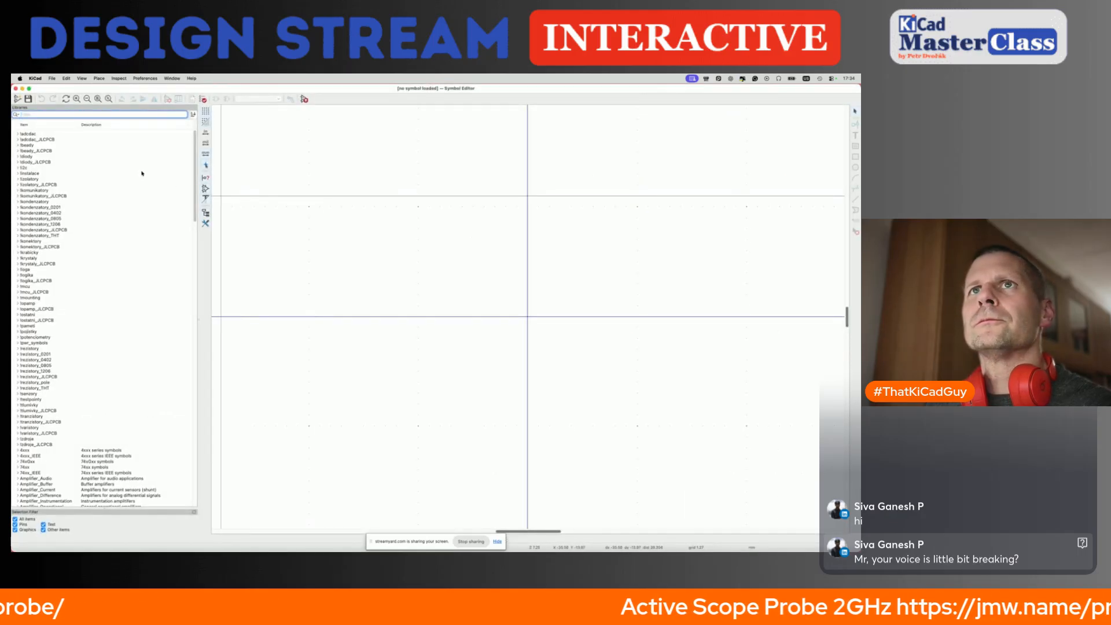
text(68R)
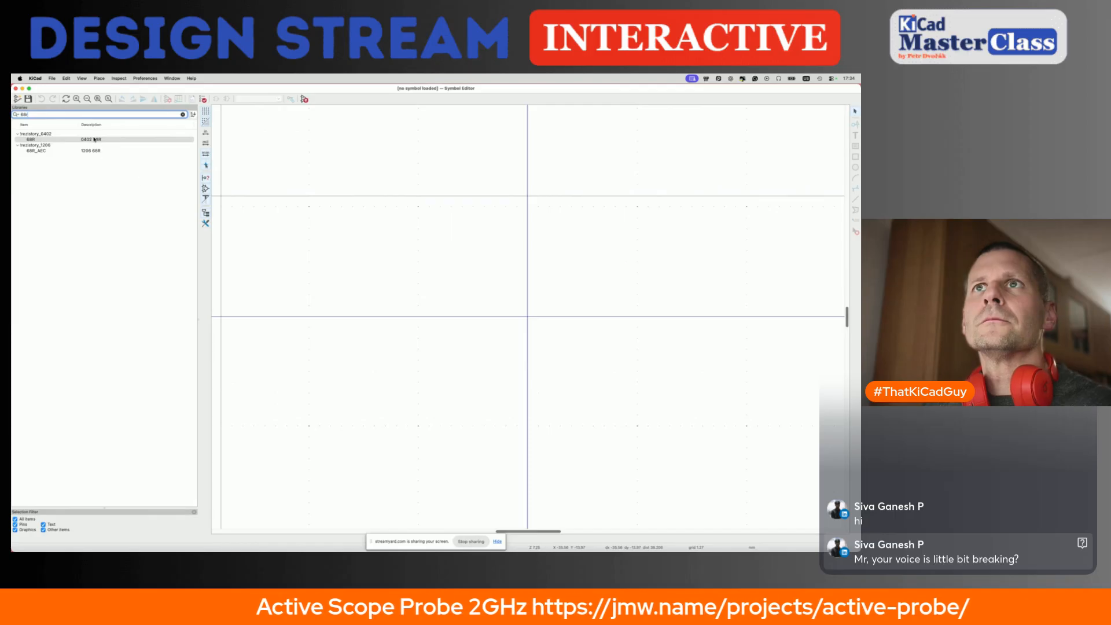
double_click(93, 140)
click(168, 100)
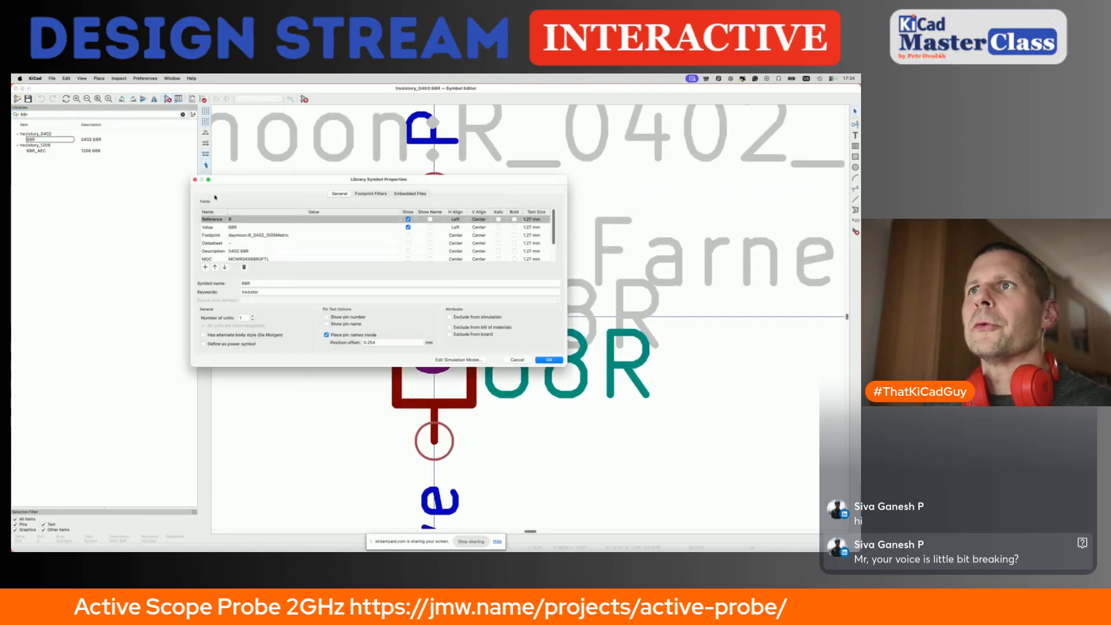
click(257, 251)
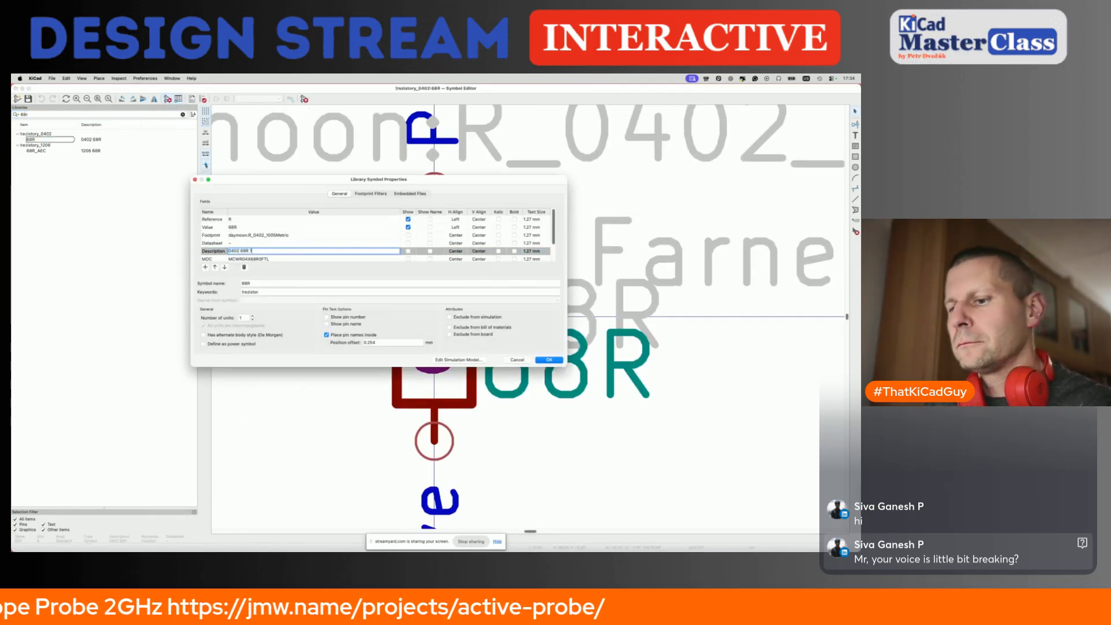
Clear the 68R symbol's MOC field, set Supplier to Mouser and add an empty JLCPCB field.
click(280, 258)
key(BackSpace)
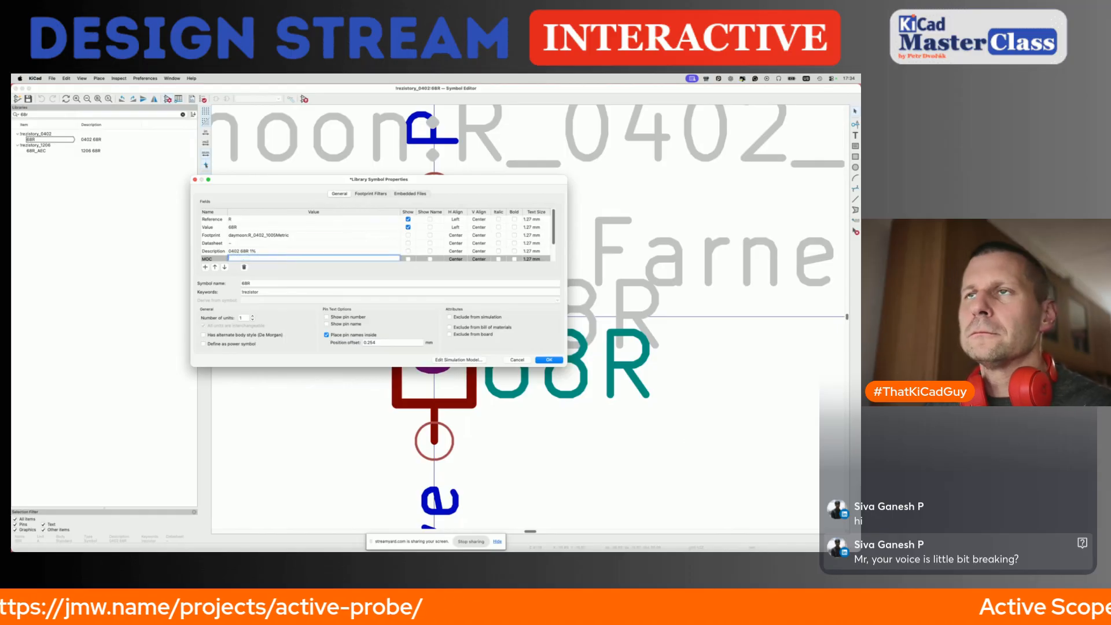
scroll(279, 258, down, 1)
click(257, 248)
text(Mous)
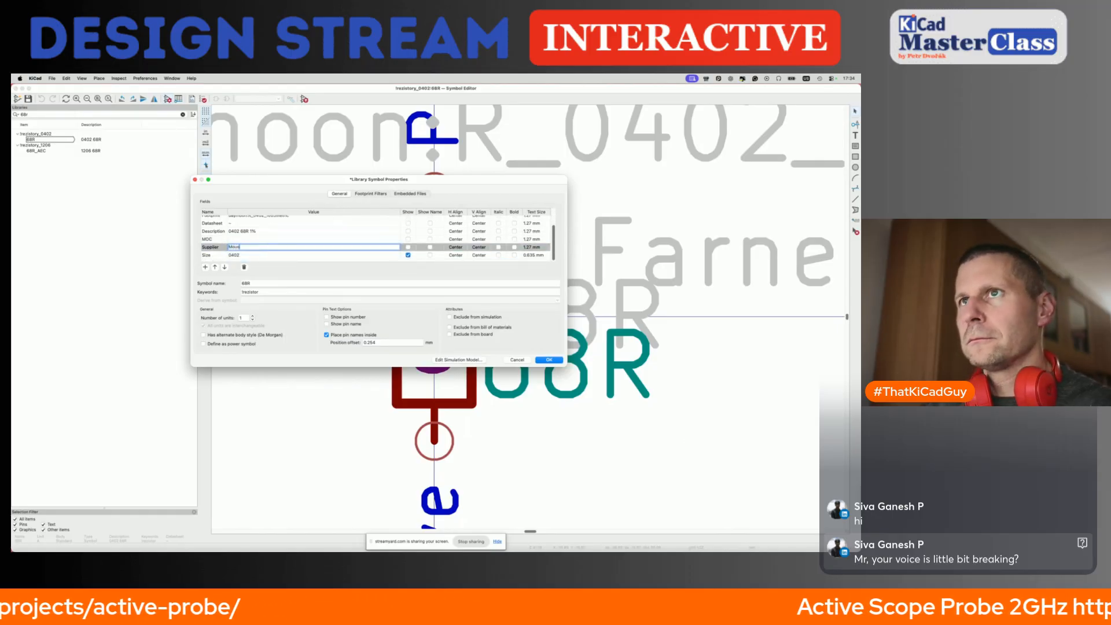
text(er)
click(206, 267)
text(JLCPCB)
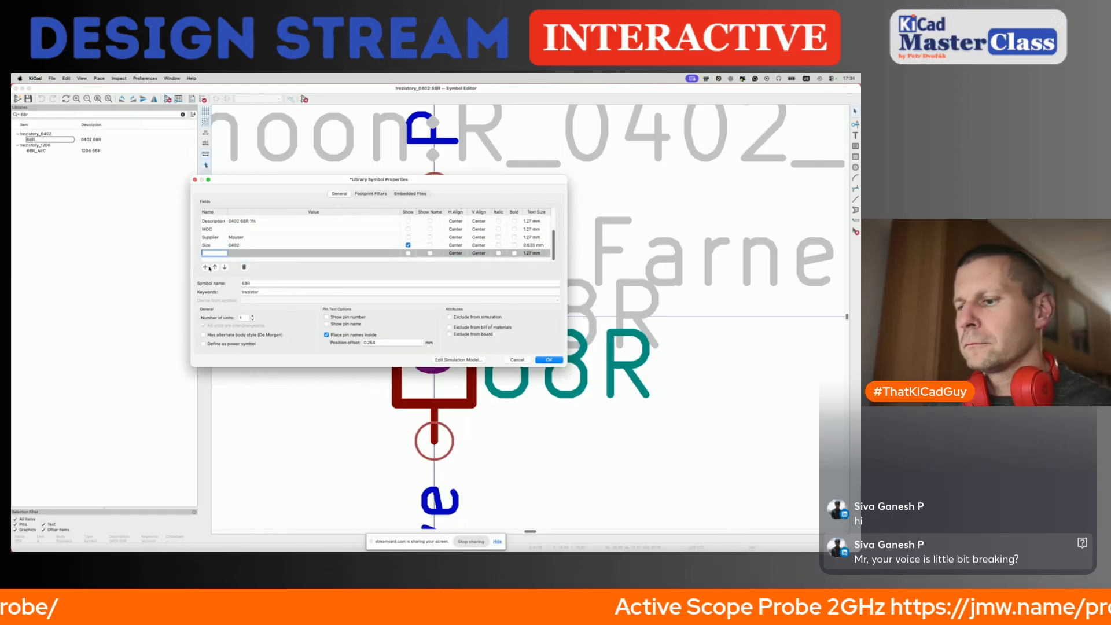
key(Tab)
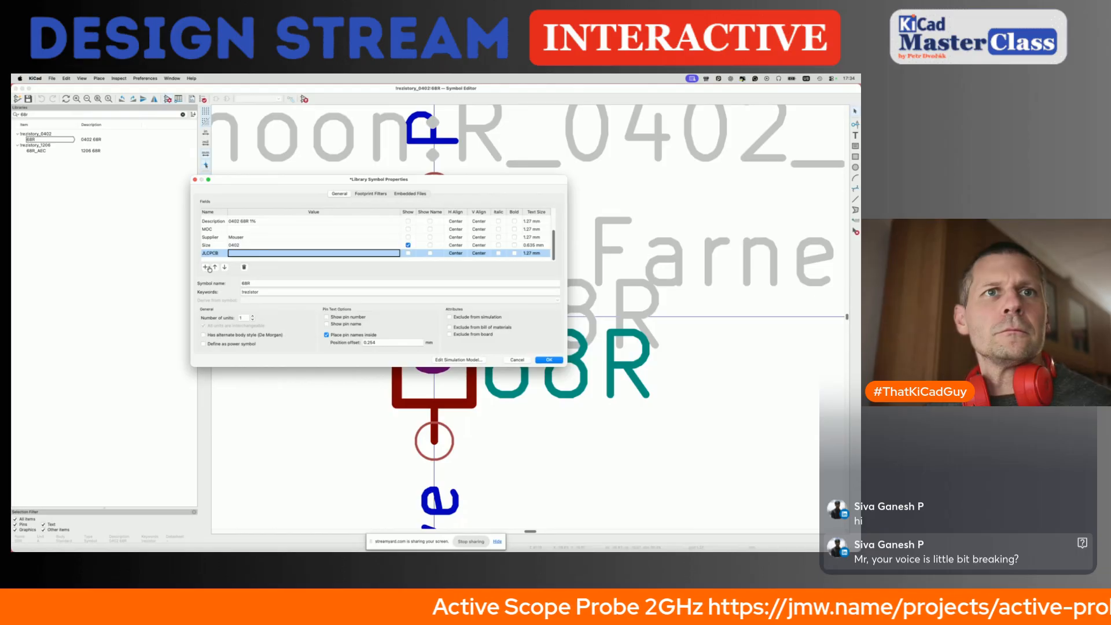
Select the 68 ohm resistor's manufacturer part number in the bill of materials and search the JLCPCB parts library for 68Ω 0402.
key(super+Tab)
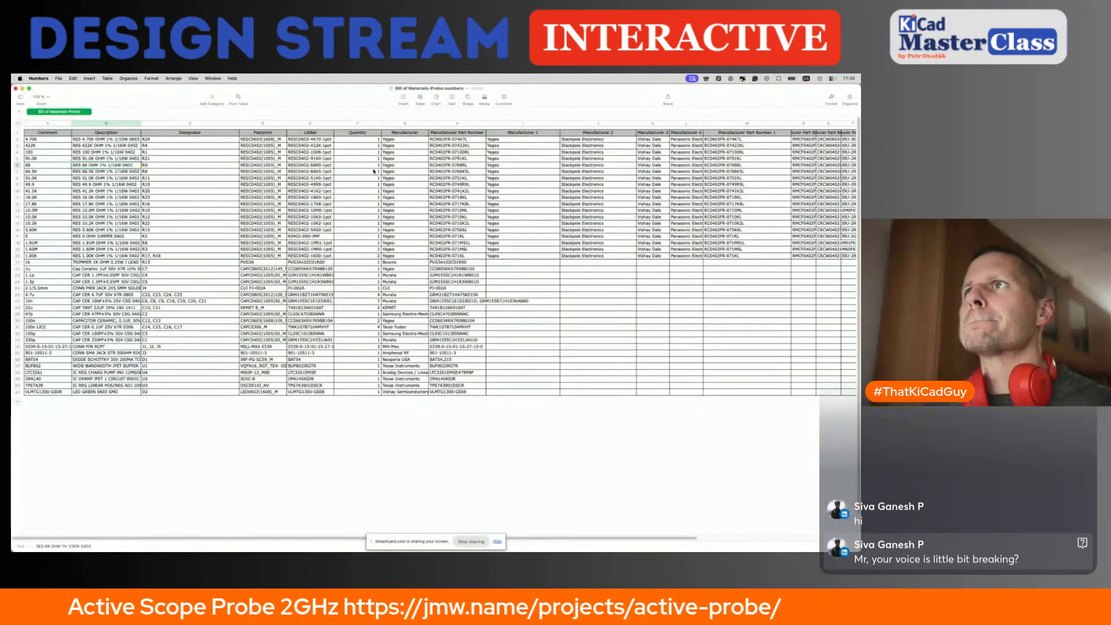
click(443, 166)
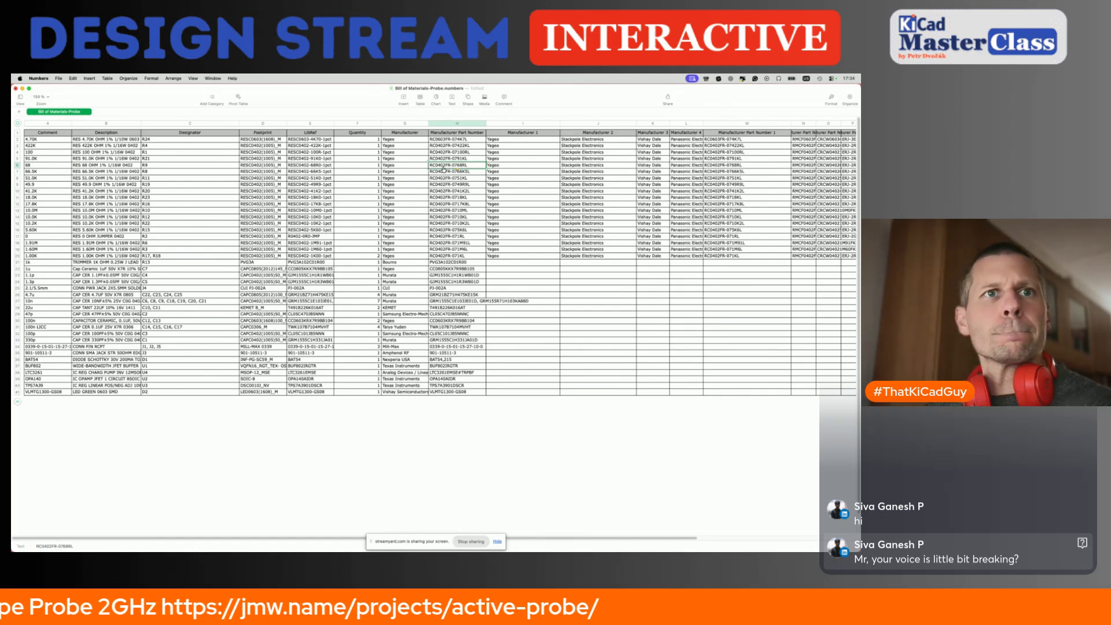
key(super+Tab)
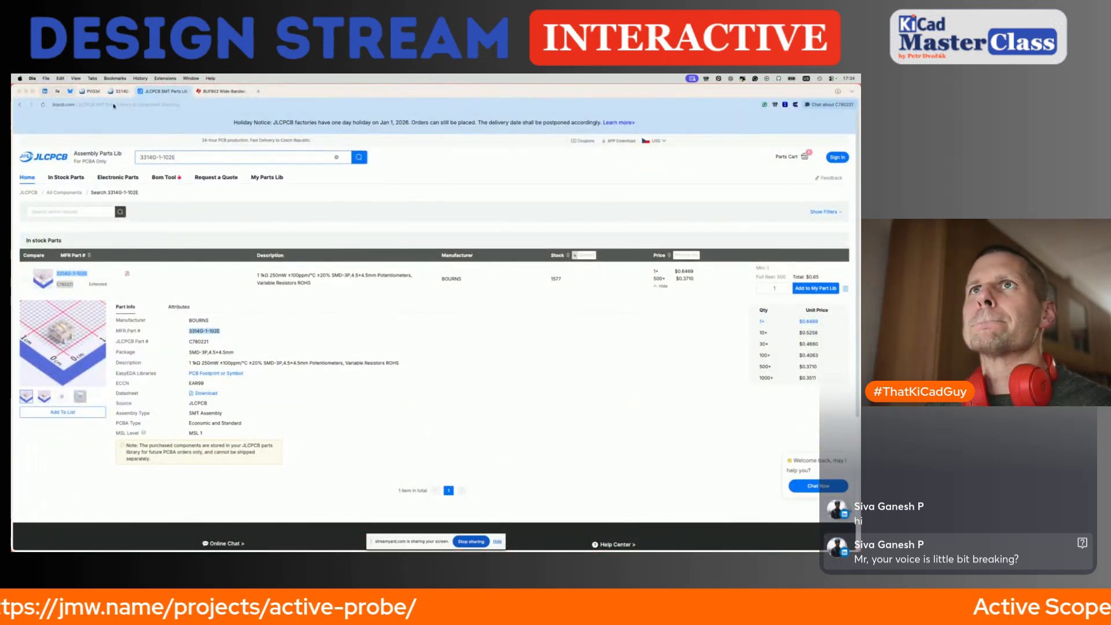
triple_click(196, 158)
text(68)
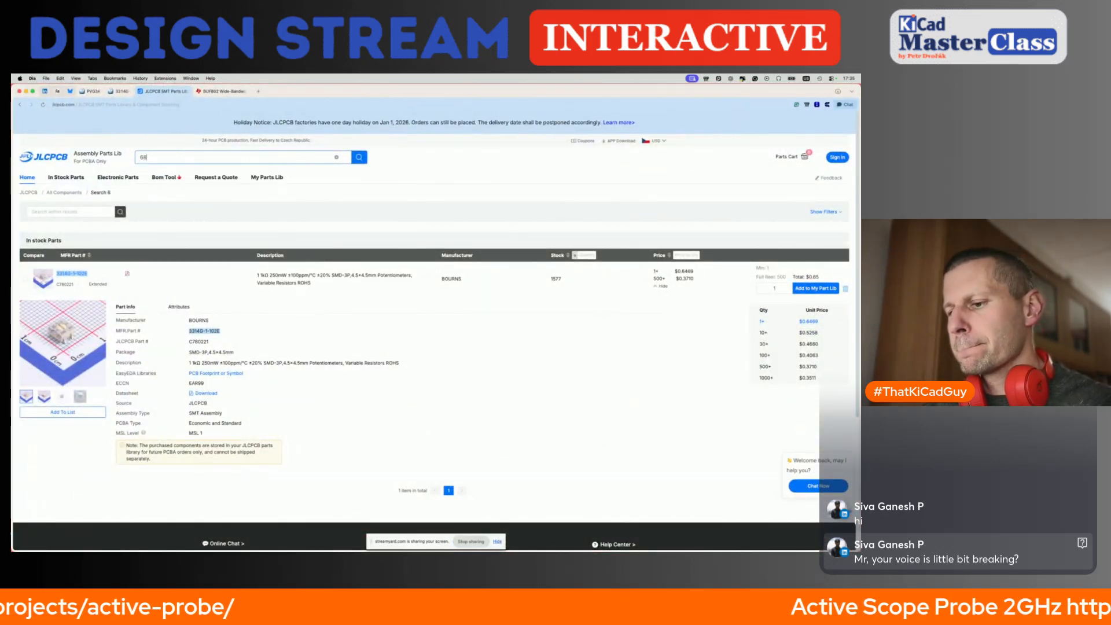
text(Ω 0)
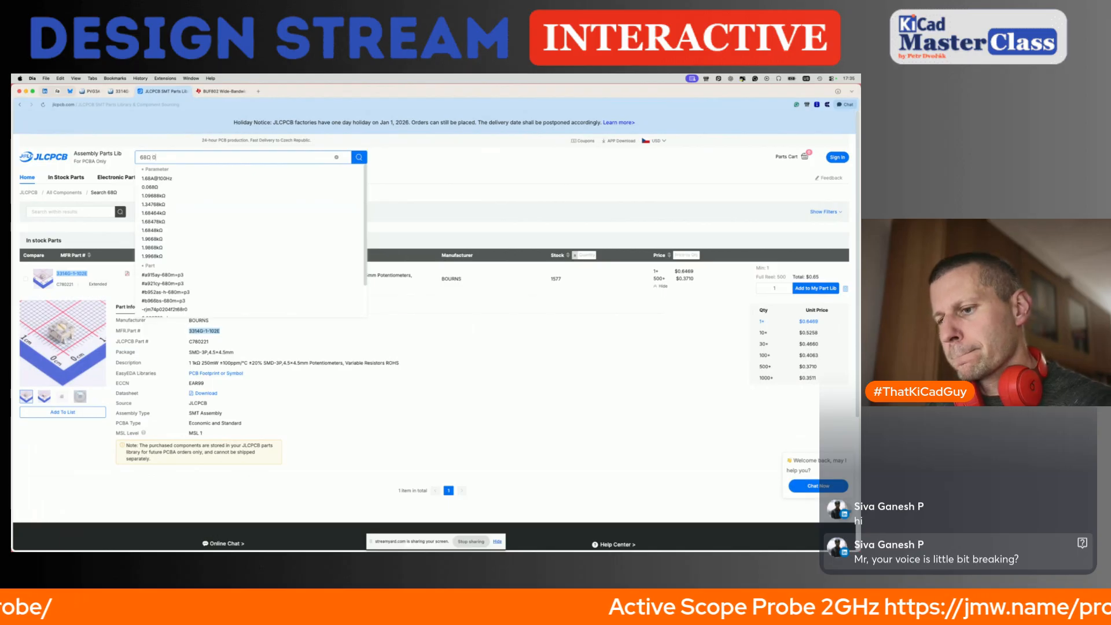
text(402)
key(Return)
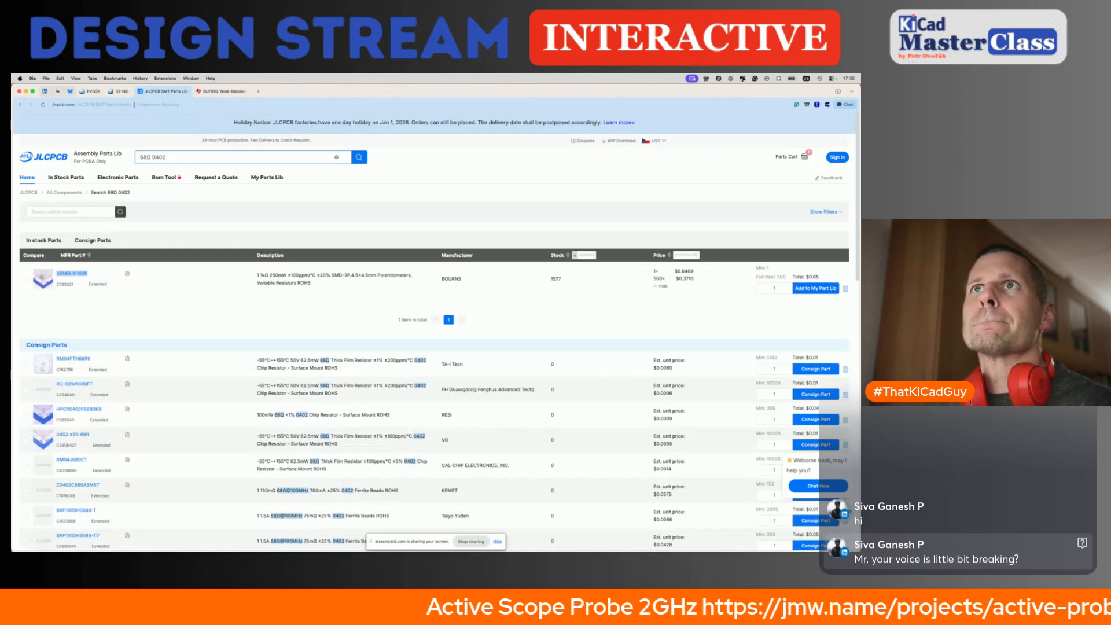
Search Mouser for RC0402FR-0768RL and copy the matching Yageo resistor's part number and datasheet link.
click(128, 91)
click(90, 92)
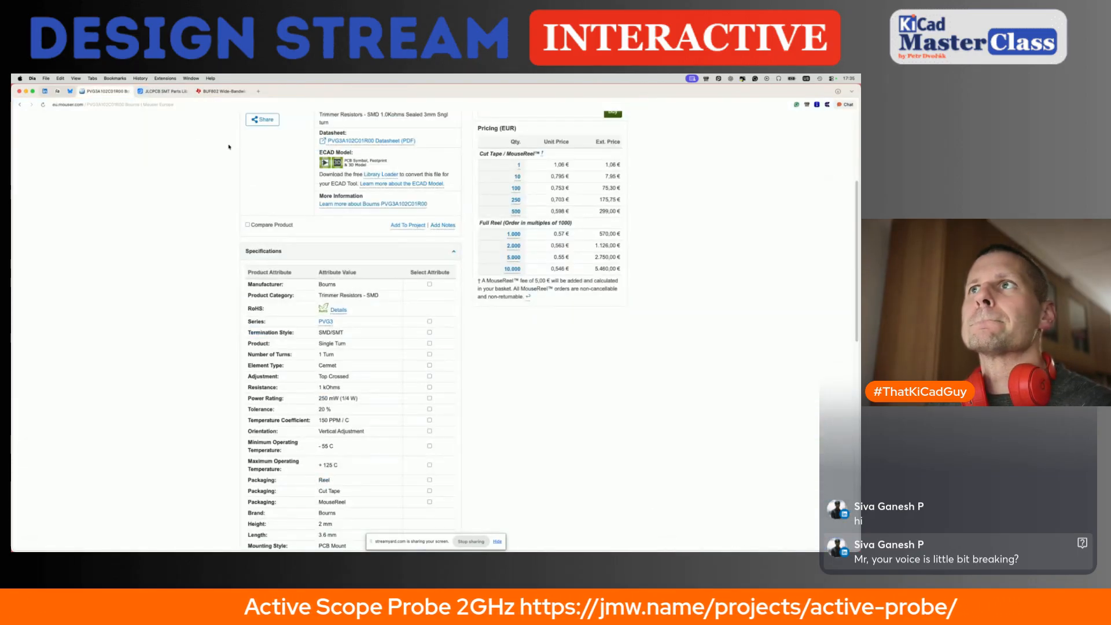
scroll(366, 152, up, 4)
click(440, 132)
text(RC0402FR-0768RL)
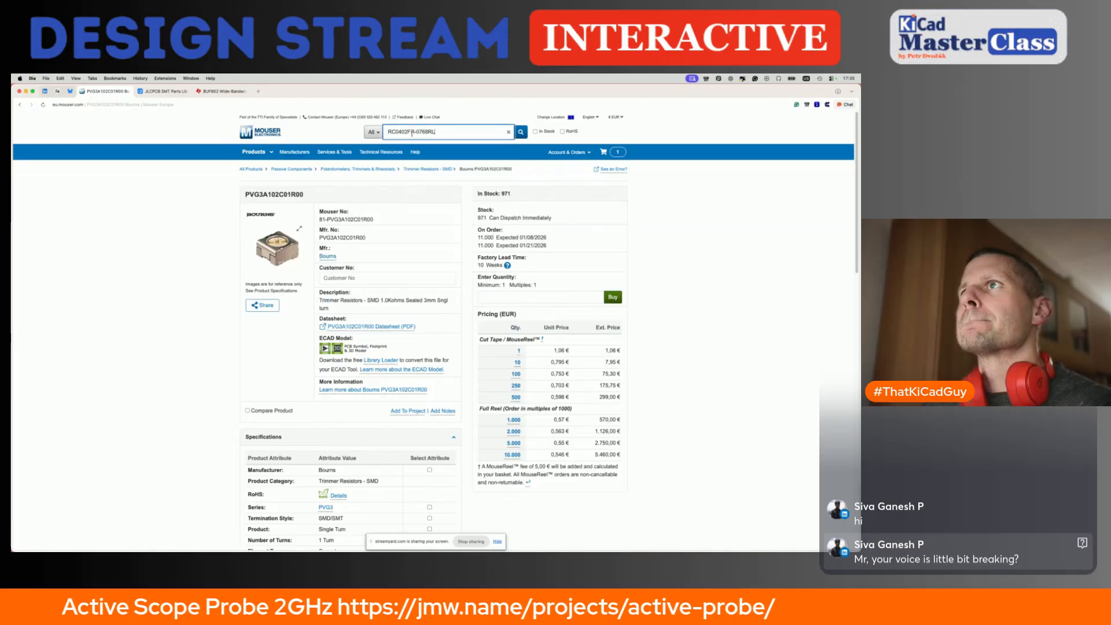
key(Return)
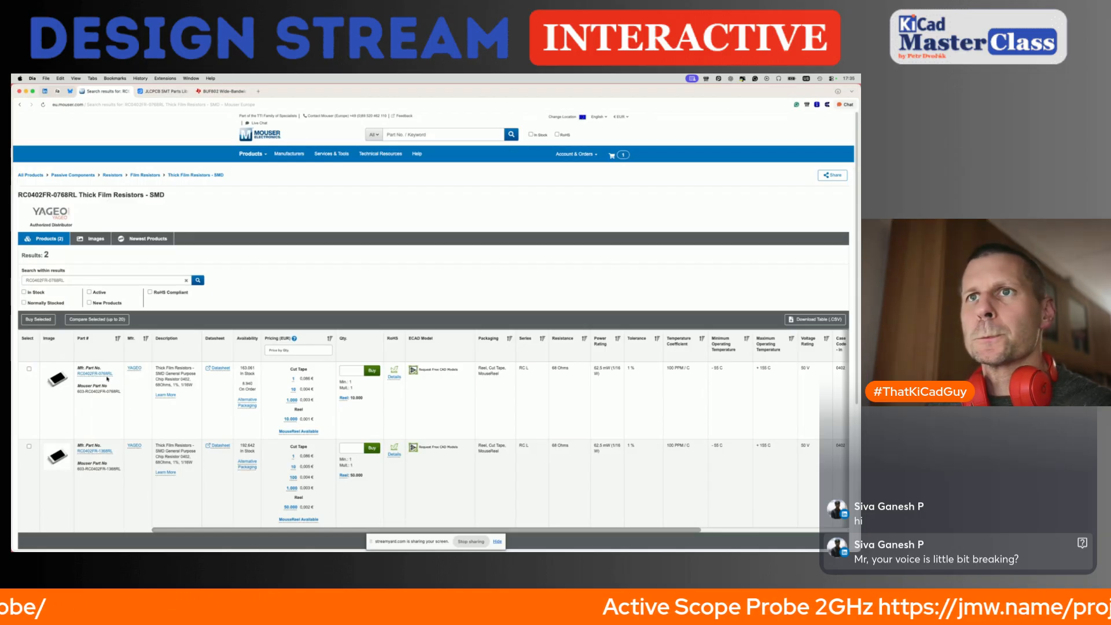
drag(114, 375, 79, 373)
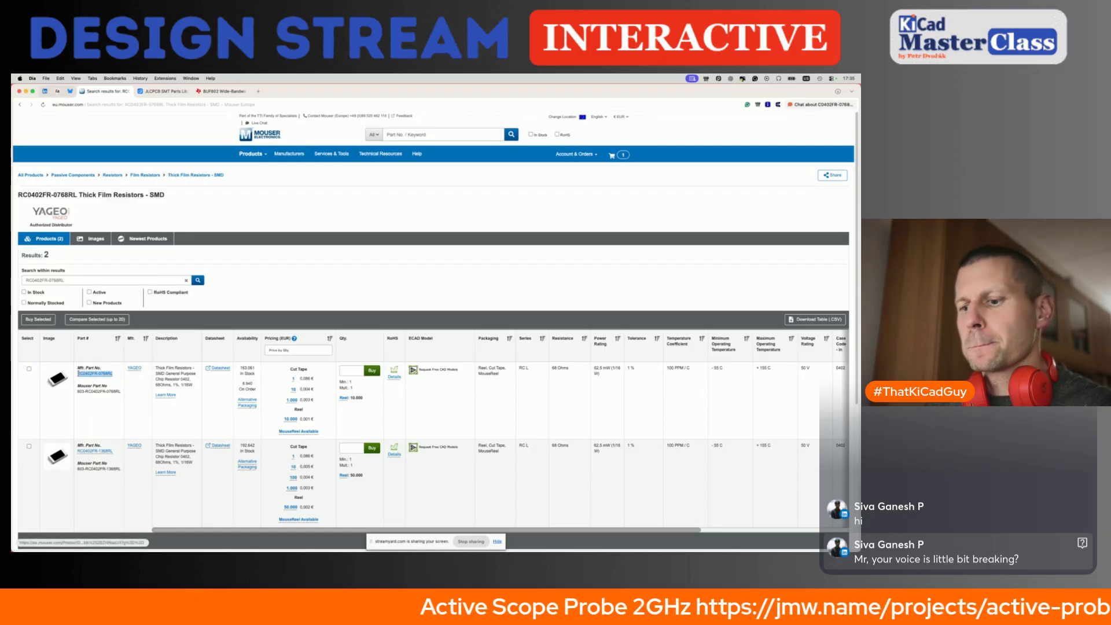
right_click(219, 368)
click(241, 418)
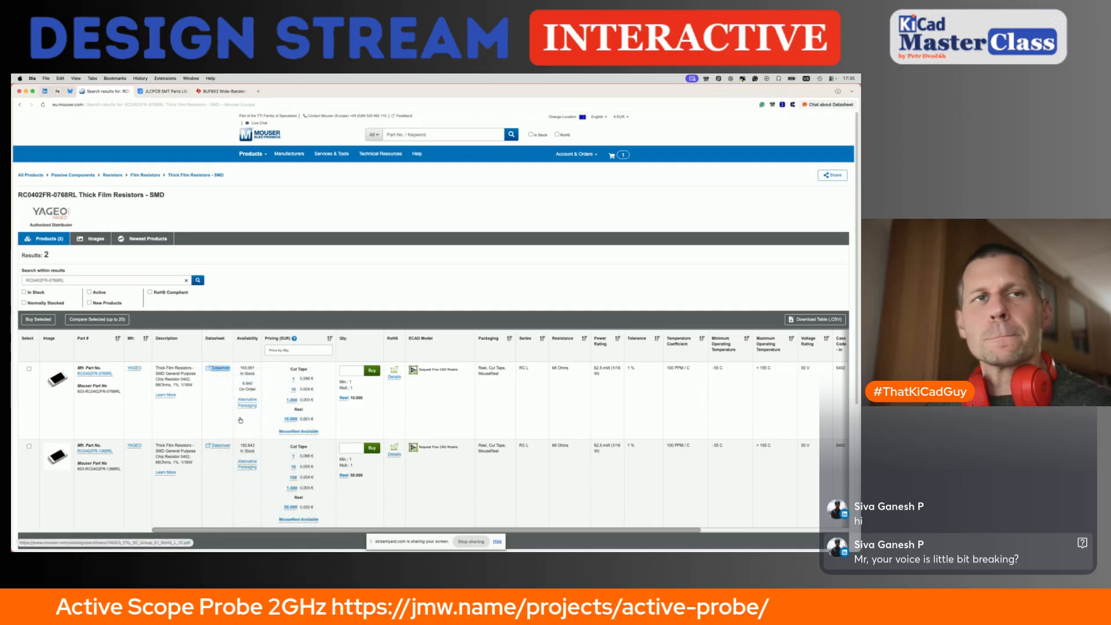
In the 68R symbol's properties, set the MOC field to RC0402FR-0768RL and the Datasheet field to the copied Mouser link.
key(super+Tab)
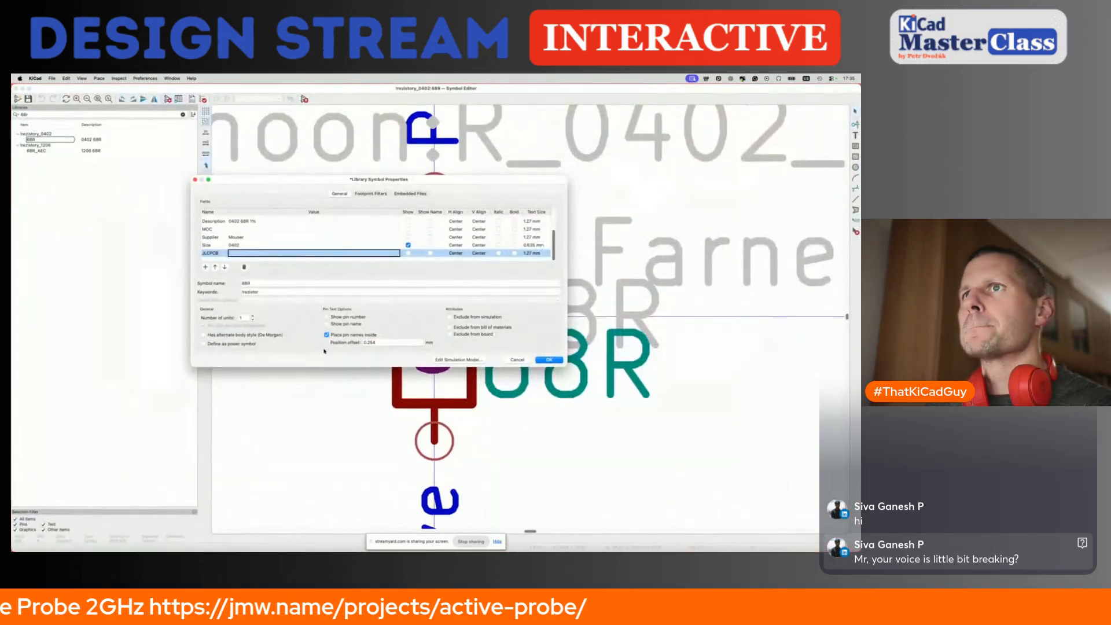
click(241, 228)
key(super+v)
scroll(260, 239, up, 3)
click(260, 239)
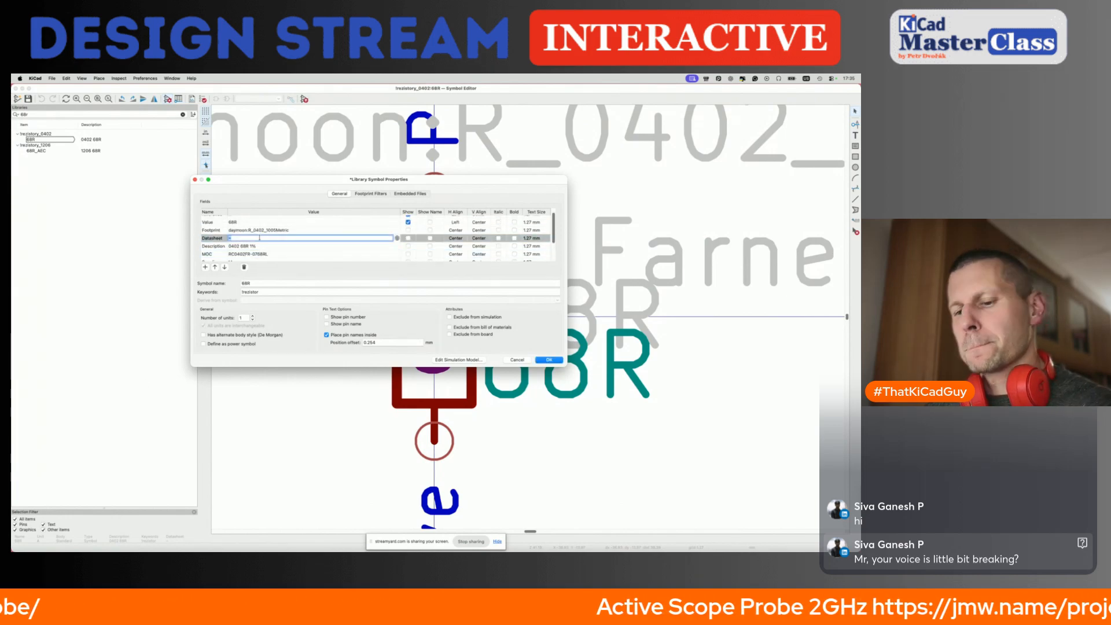
key(super+v)
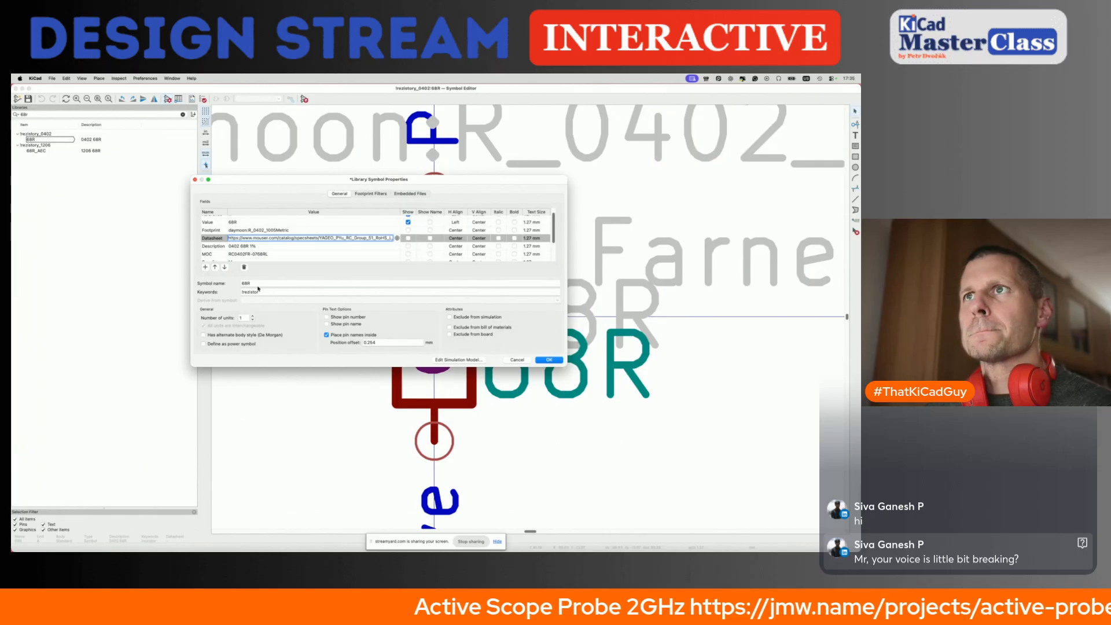
scroll(277, 253, up, 1)
scroll(269, 251, down, 4)
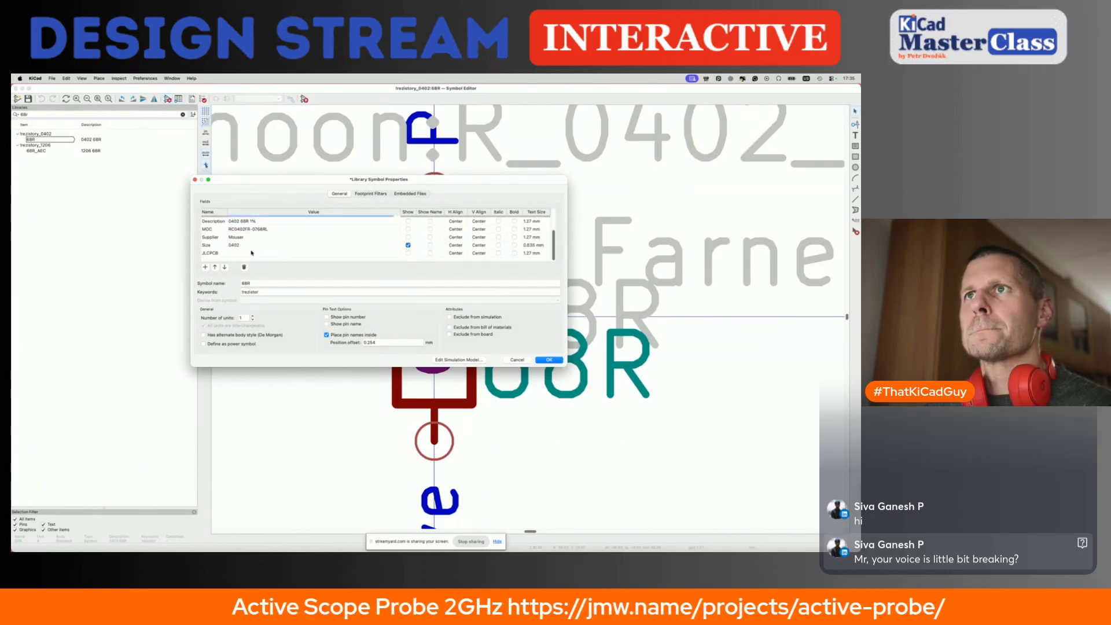
Copy the JLCPCB part number of the UNI-ROYAL 0402WGF680JTCE resistor into the 68R symbol's JLCPCB field and apply the properties.
click(270, 253)
key(super+Tab)
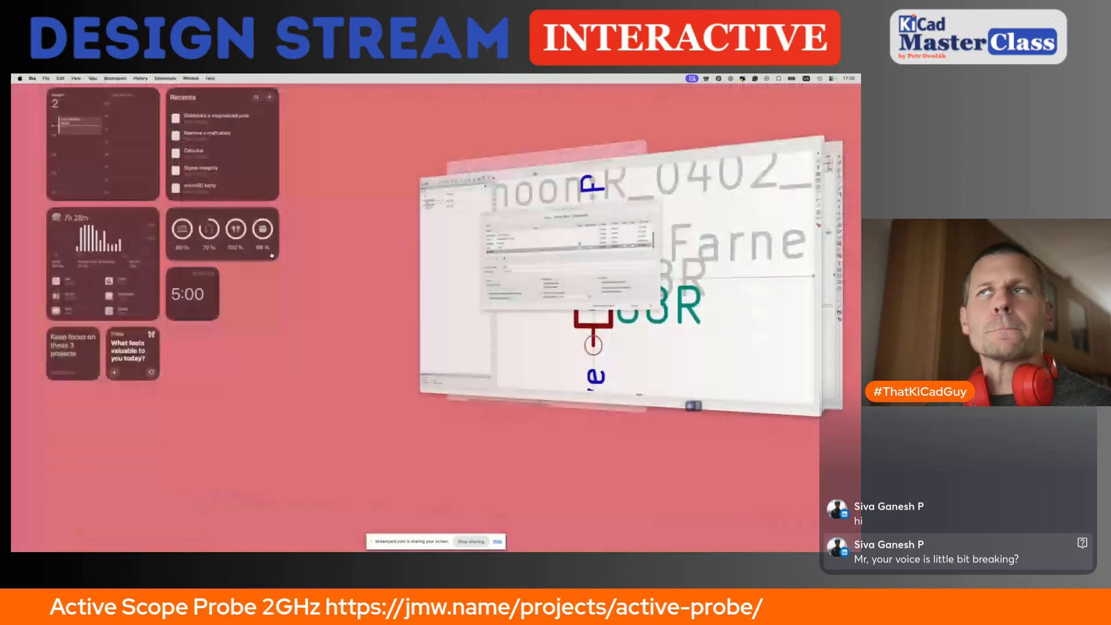
key(ctrl+Tab)
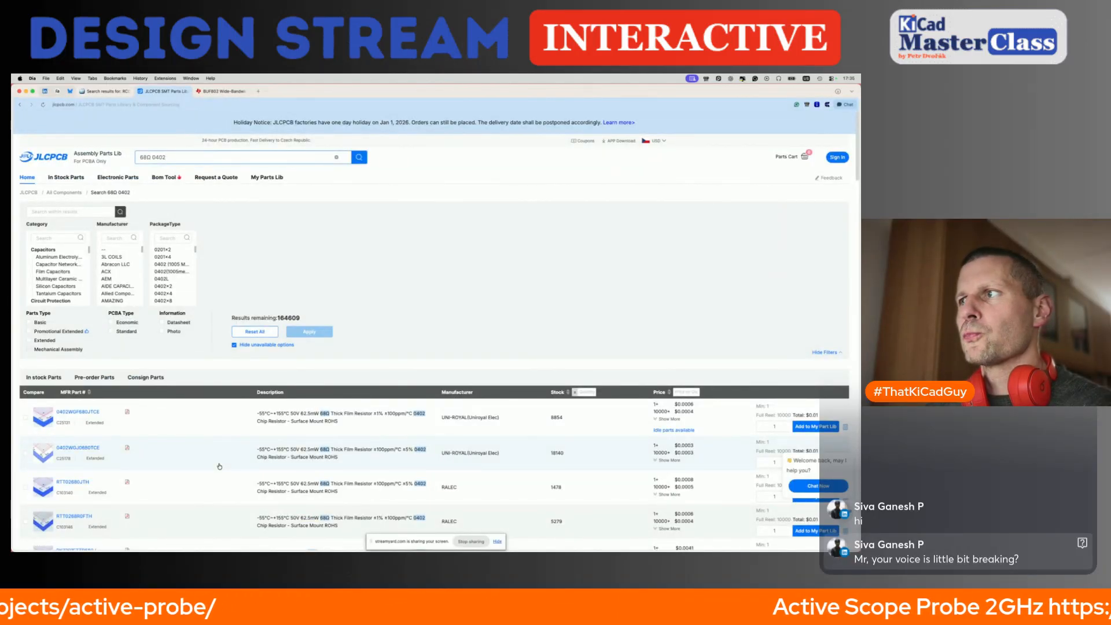
double_click(60, 422)
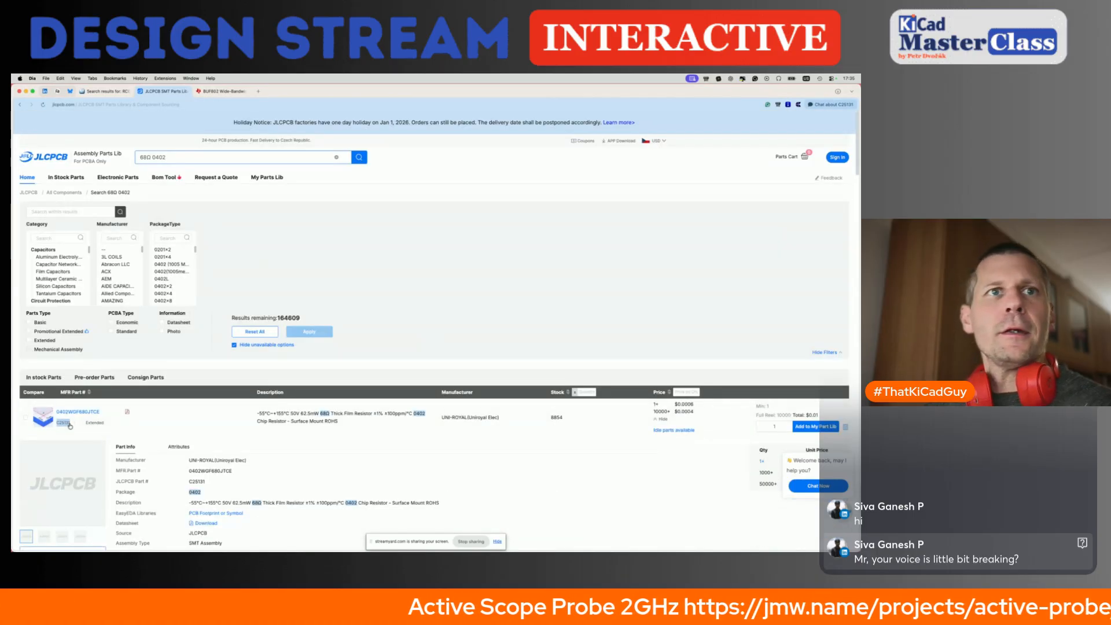
key(super+Tab)
click(230, 253)
key(super+v)
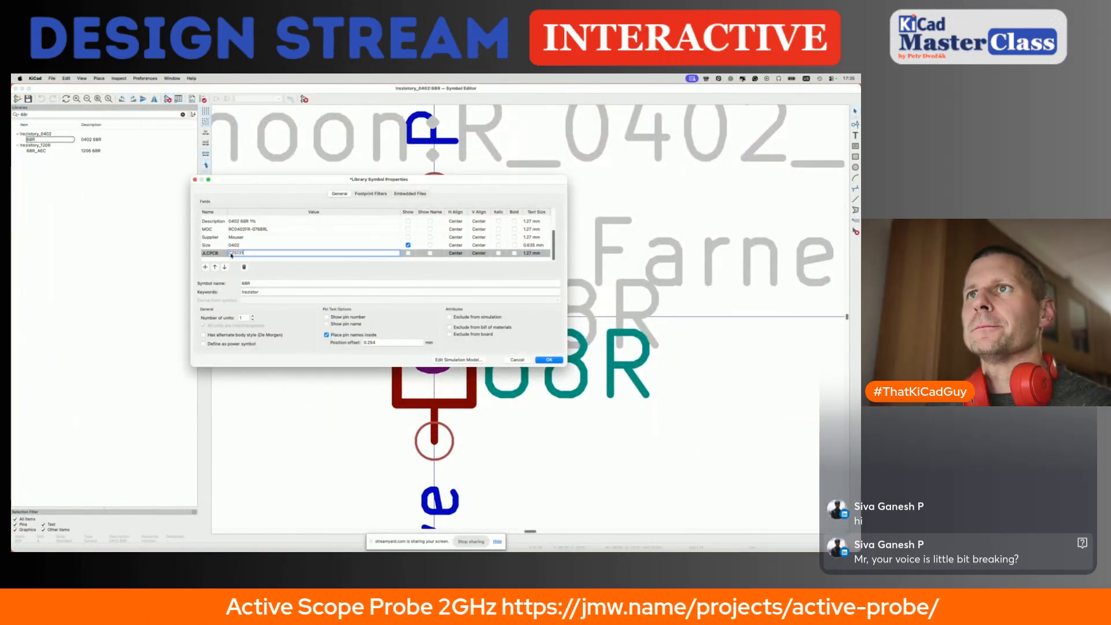
click(548, 359)
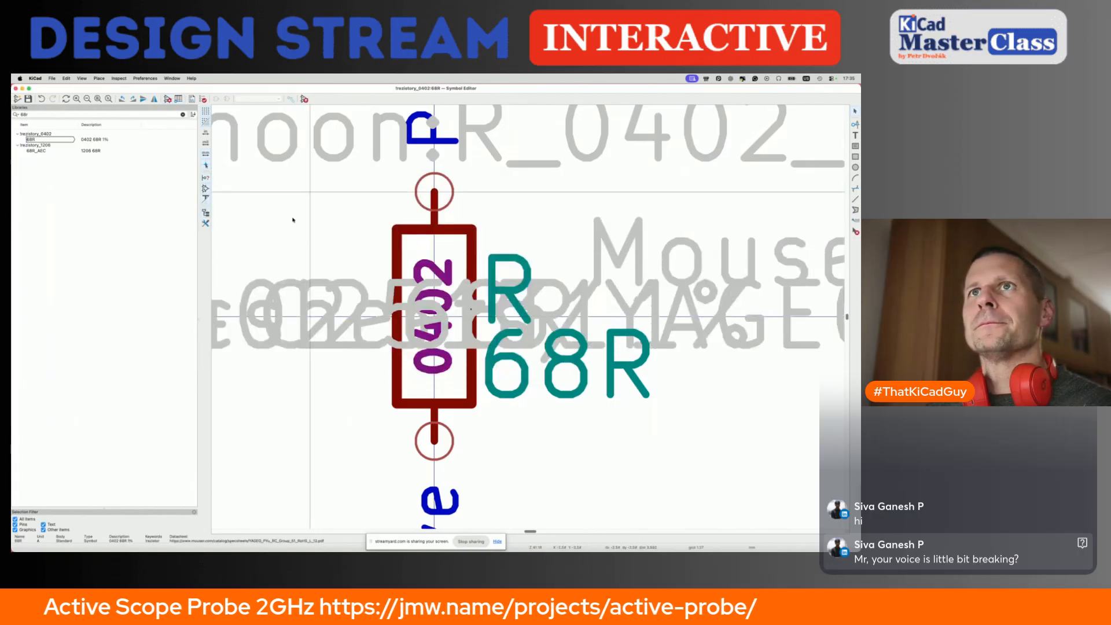
Add the updated 68R symbol to the schematic, up and to the left of the OPA140, and close the Symbol Editor.
click(305, 99)
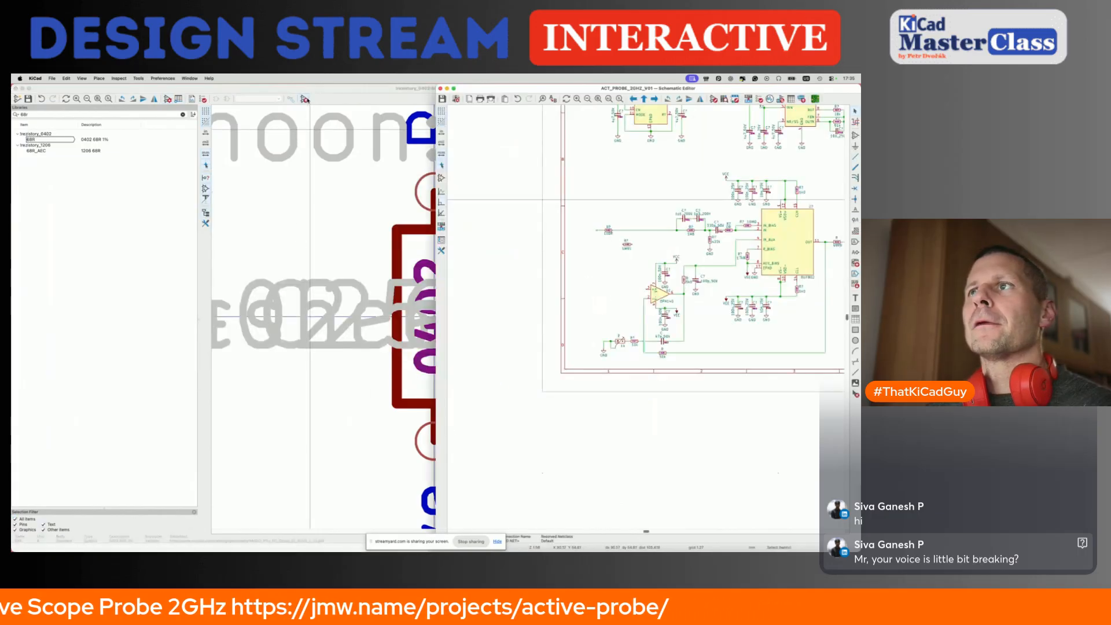
click(617, 272)
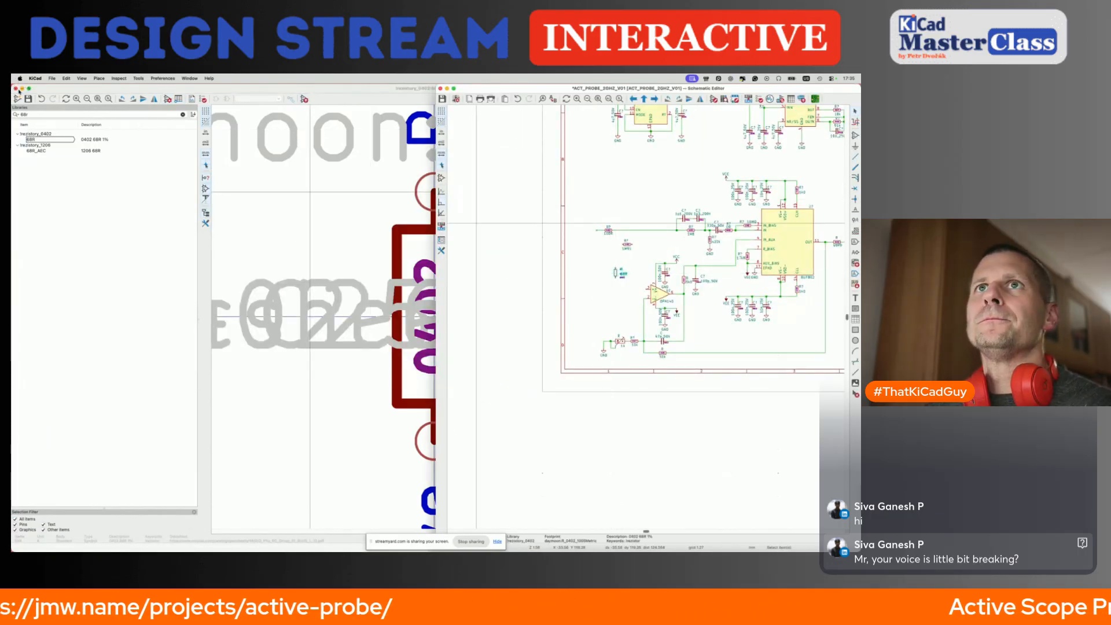
click(15, 88)
click(258, 123)
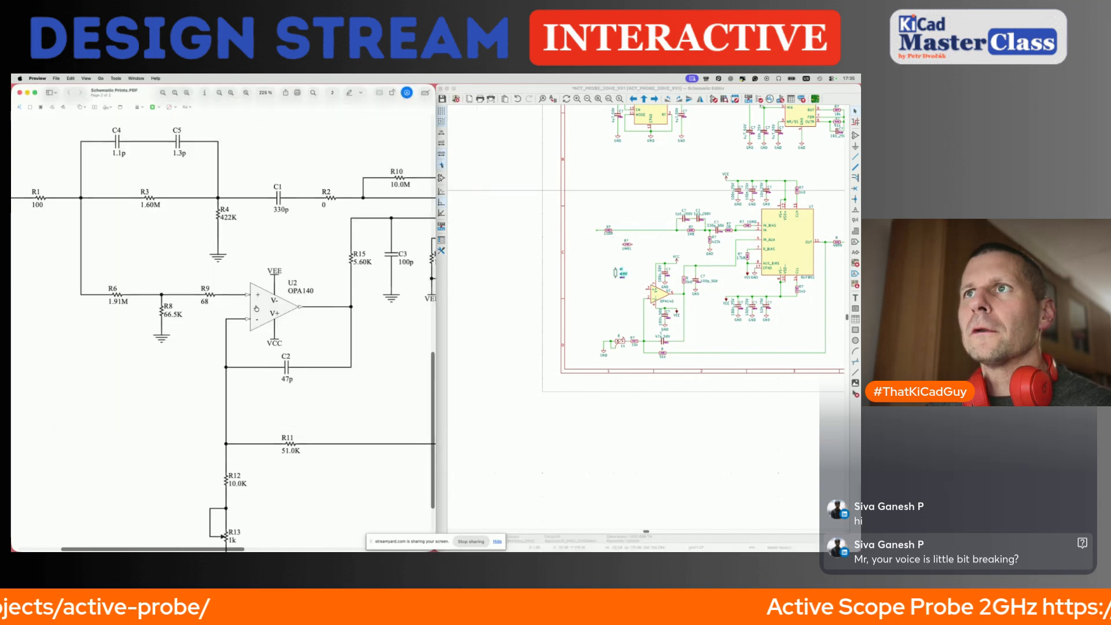
Turn the 68R resistor horizontal and wire it to pin 3 of the OPA140, with its reference above and value below.
click(644, 277)
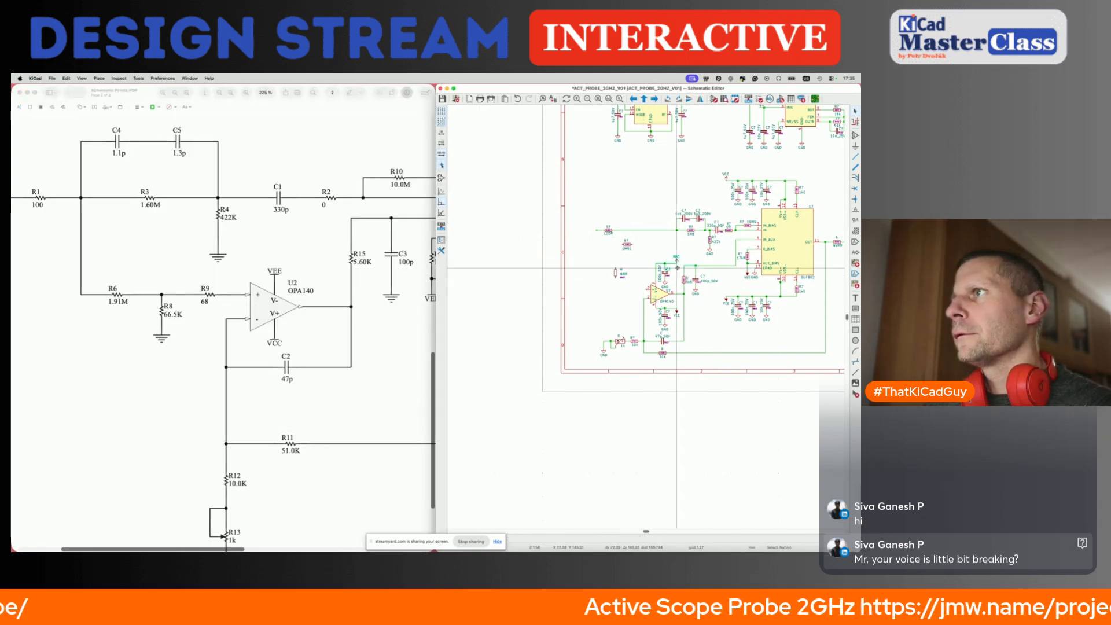
scroll(588, 252, up, 5)
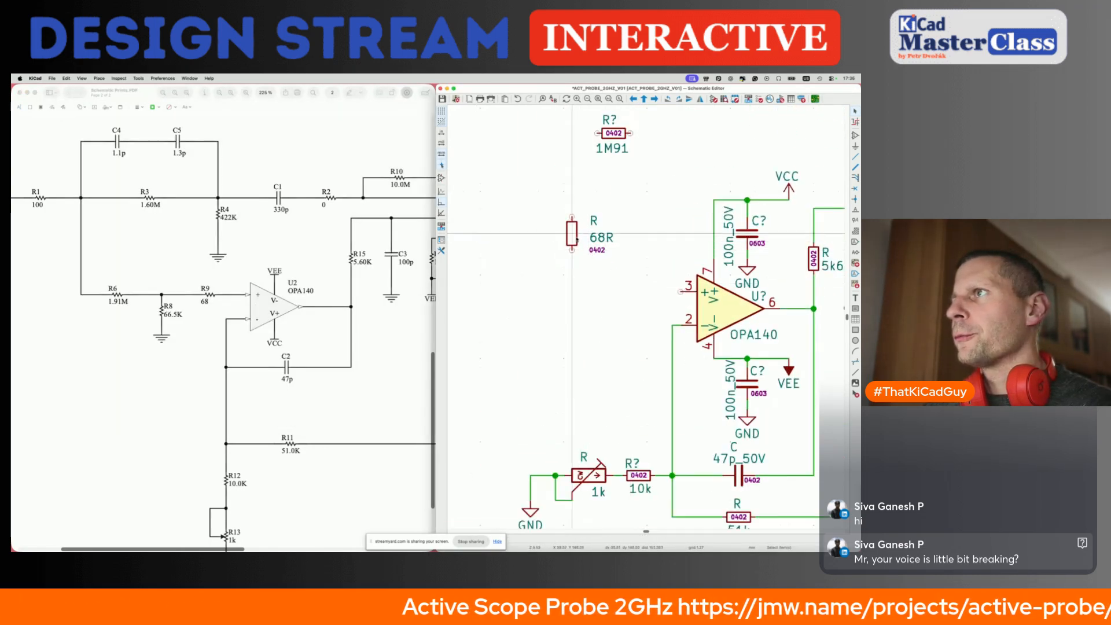
click(571, 233)
key(r)
key(m)
click(650, 293)
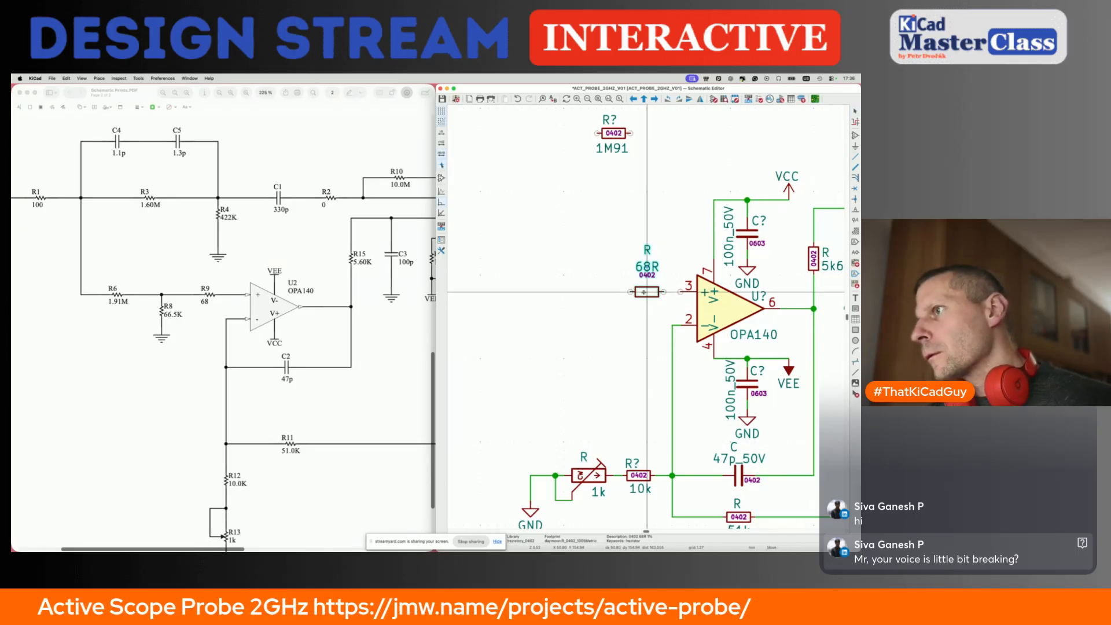
key(m)
click(639, 292)
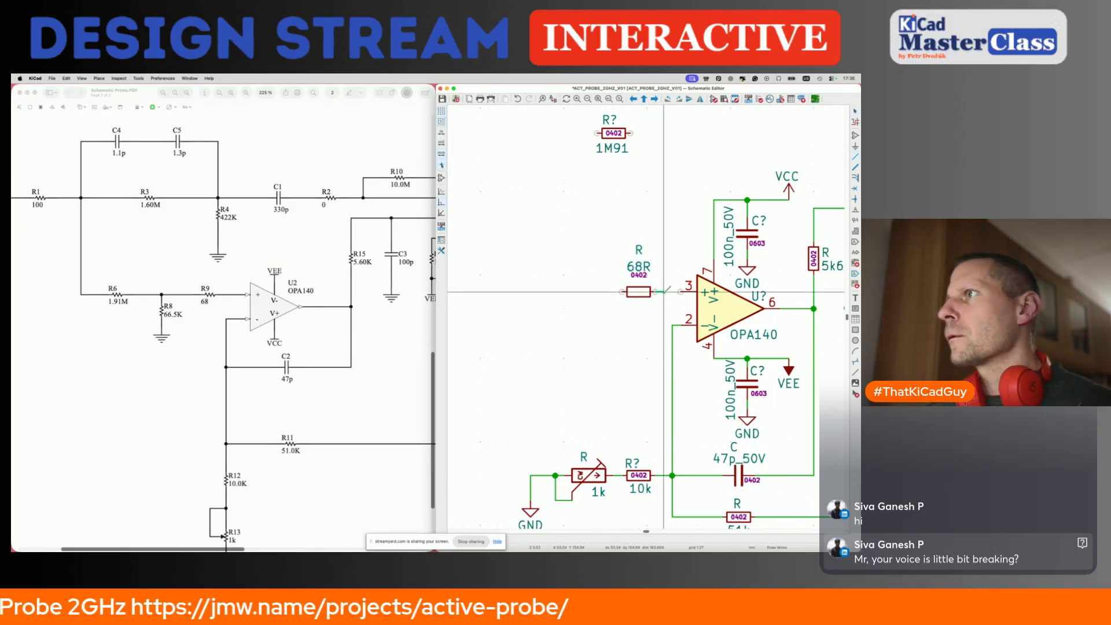
drag(645, 275, 638, 305)
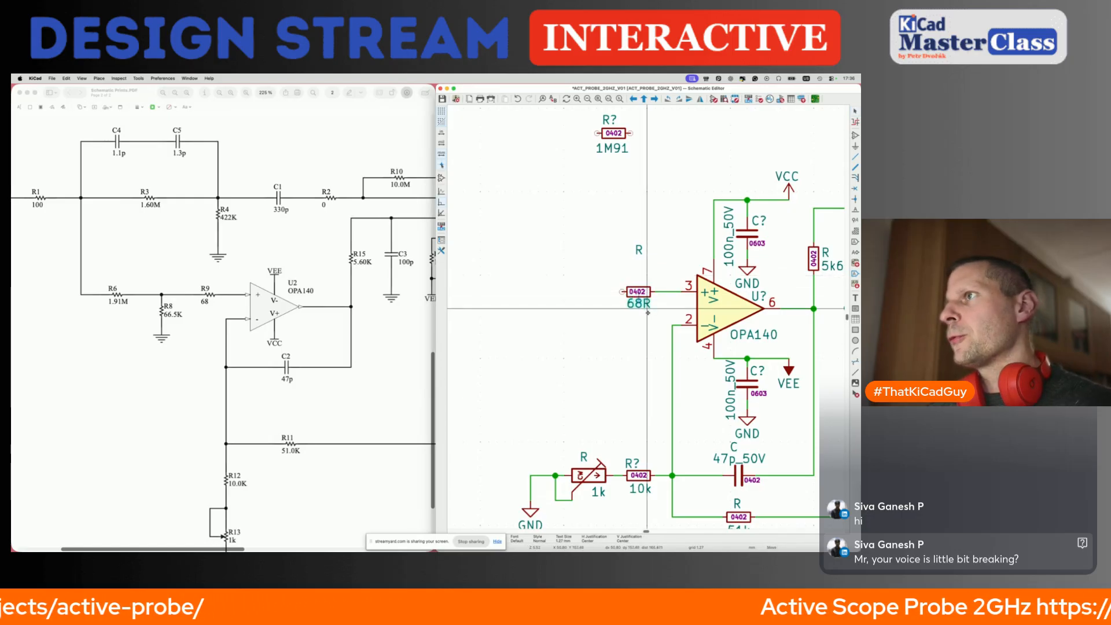
drag(639, 250, 639, 281)
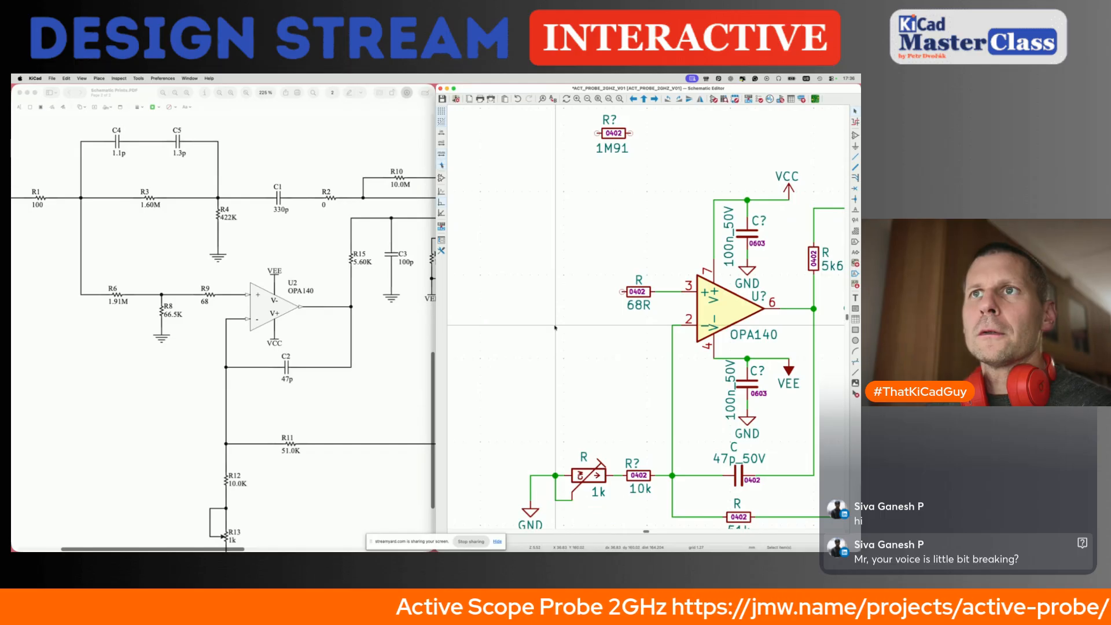
Find the 66.5K resistor R8 in the bill of materials and copy its manufacturer part number RC0402FR-0766K5L.
click(179, 321)
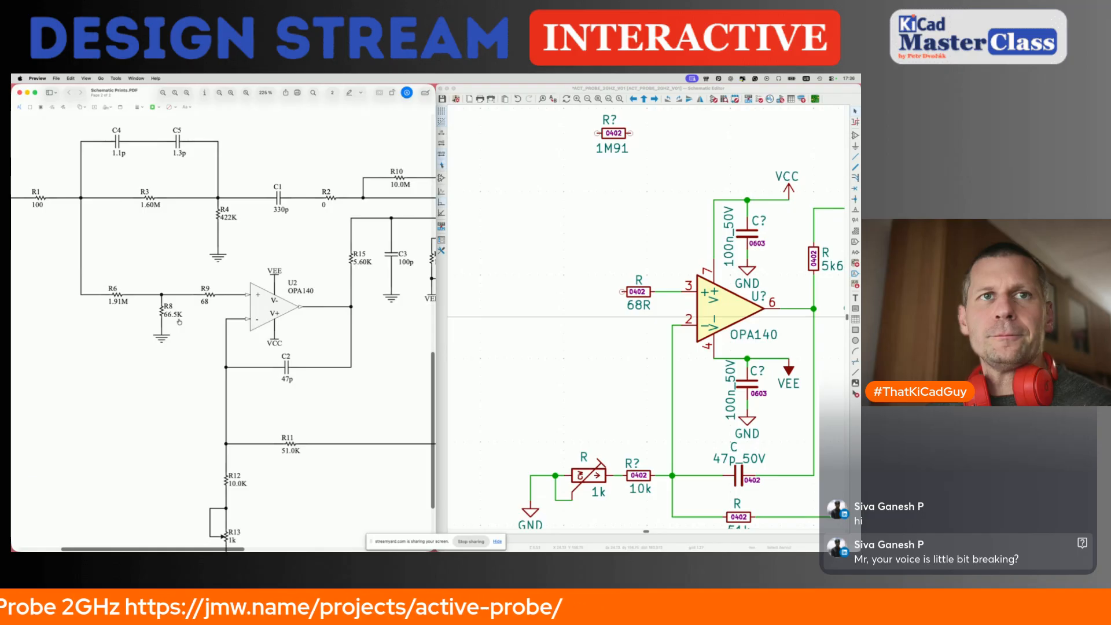
key(super+Tab)
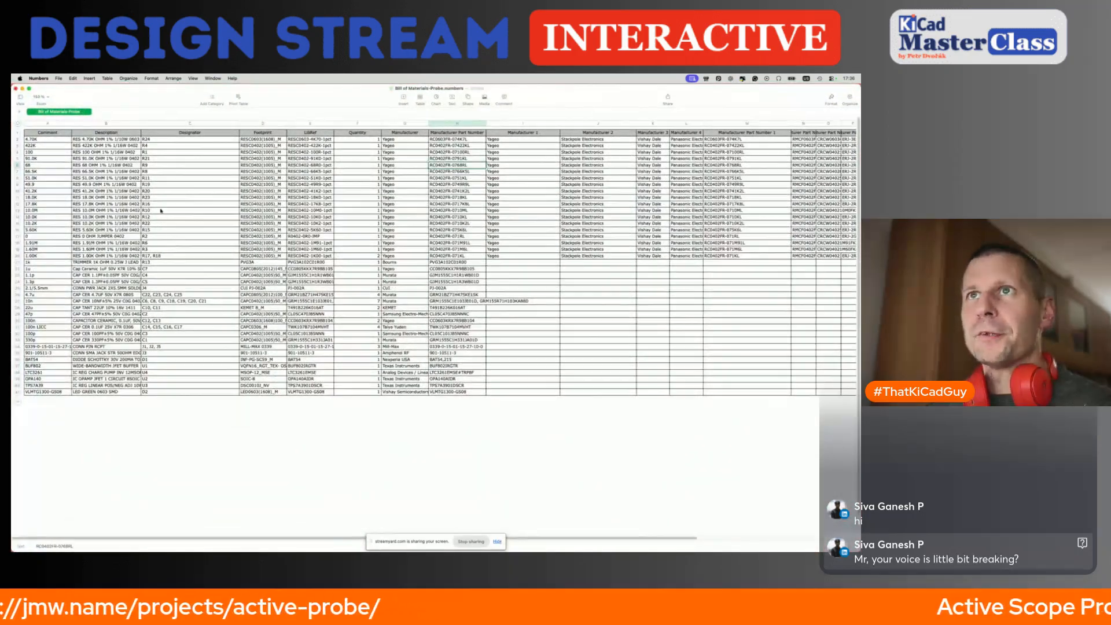
click(111, 172)
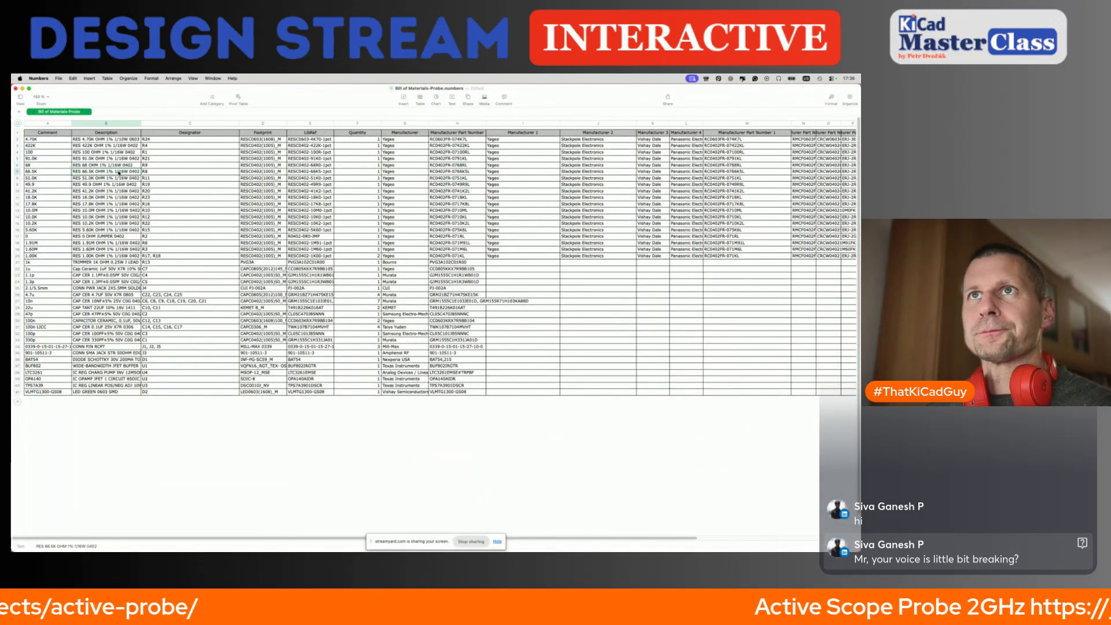
click(438, 173)
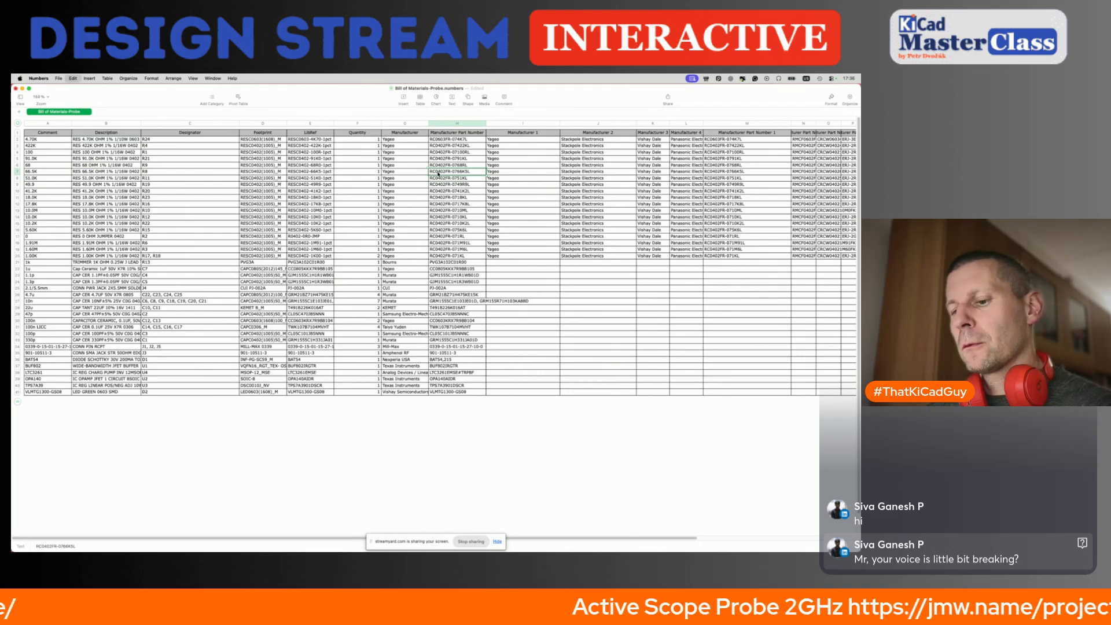
Search the JLCPCB parts library for 66.5kΩ 0402 and select the part number of the first UNI-ROYAL resistor.
key(super+Tab)
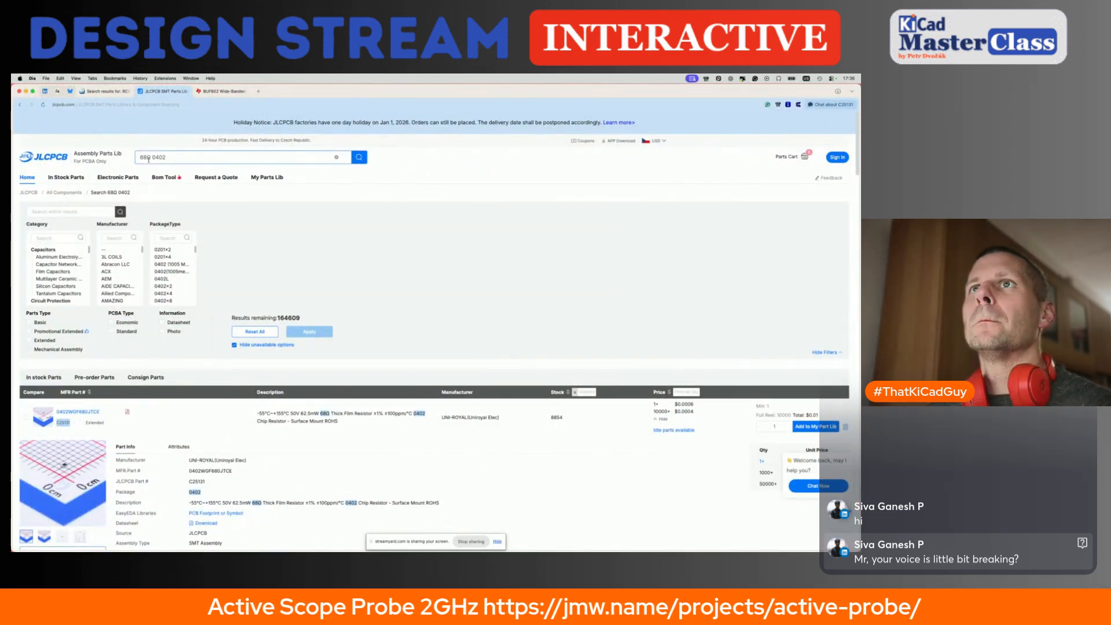
key(BackSpace)
key(BackSpace)
text(6.5)
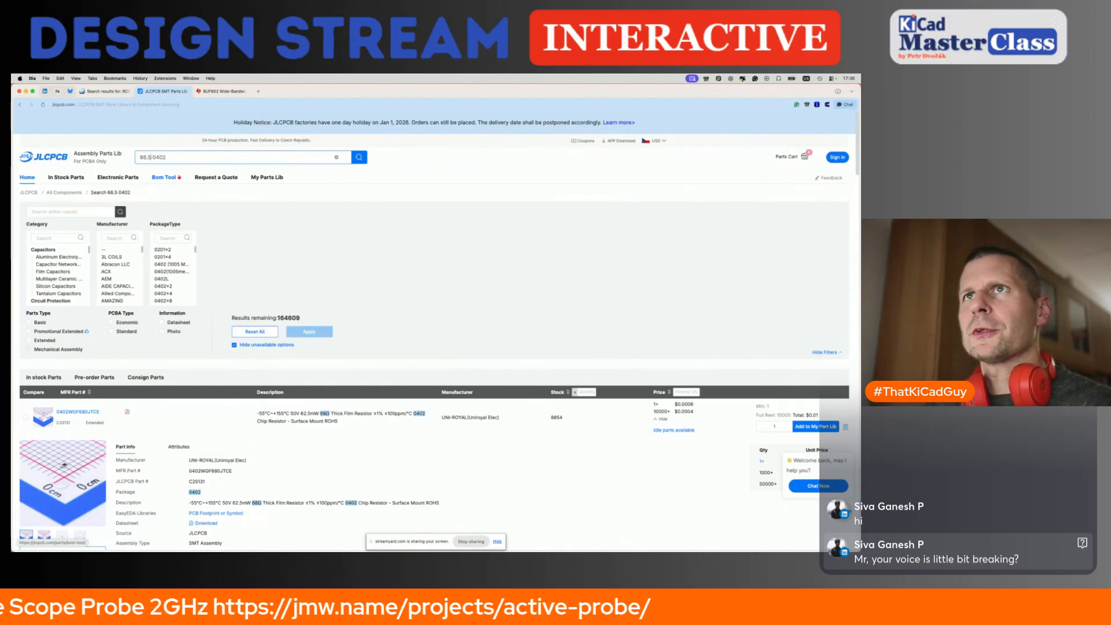
key(super+Tab)
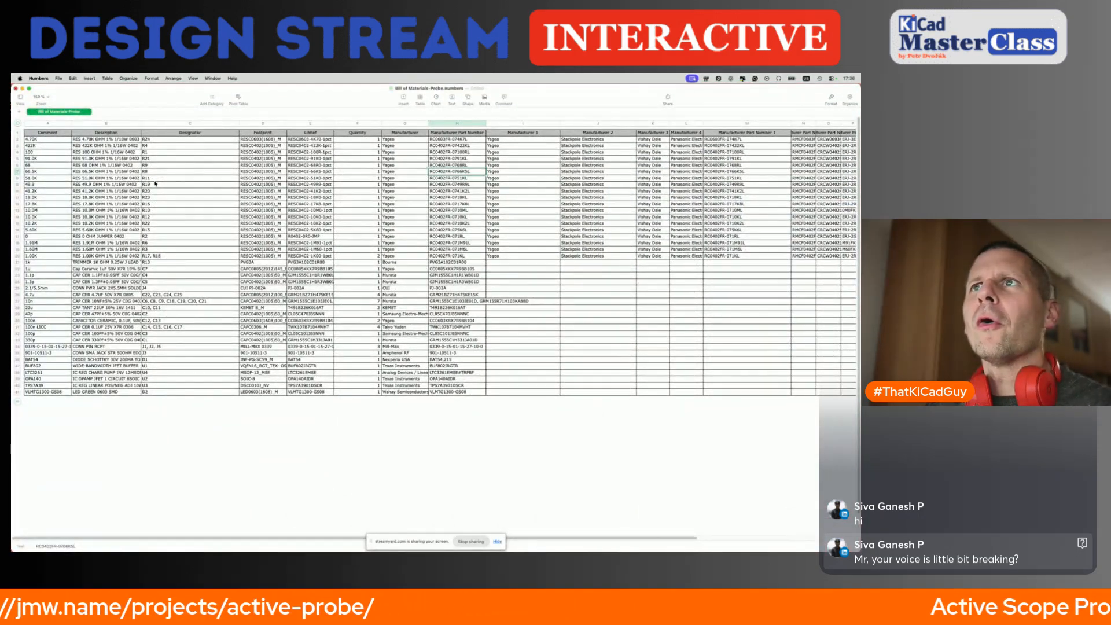
key(super+Tab)
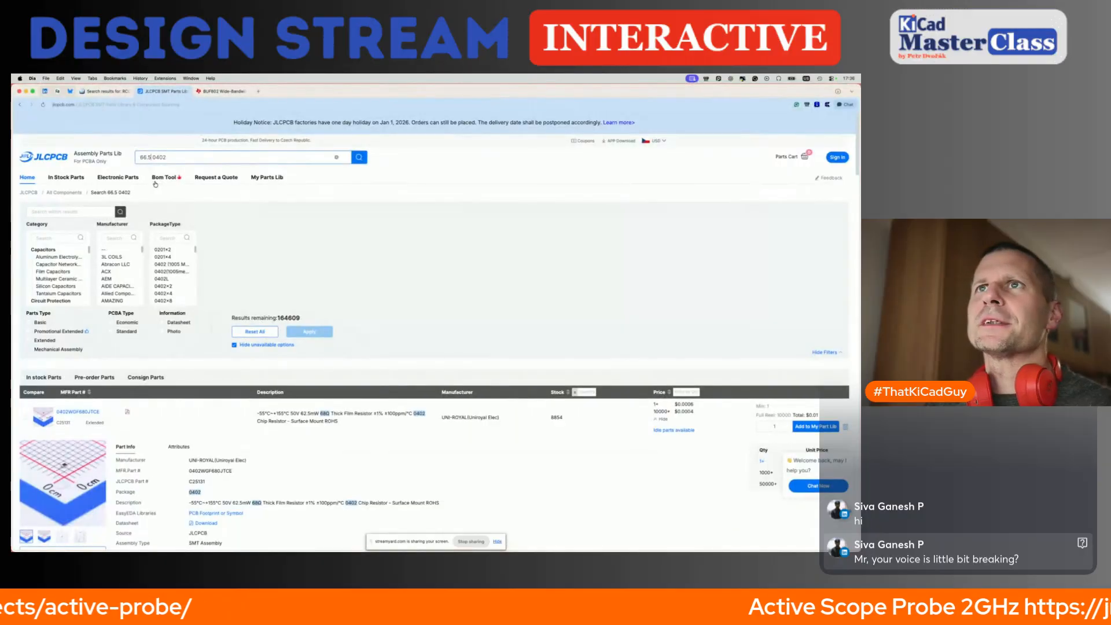
text(kΩ)
key(Return)
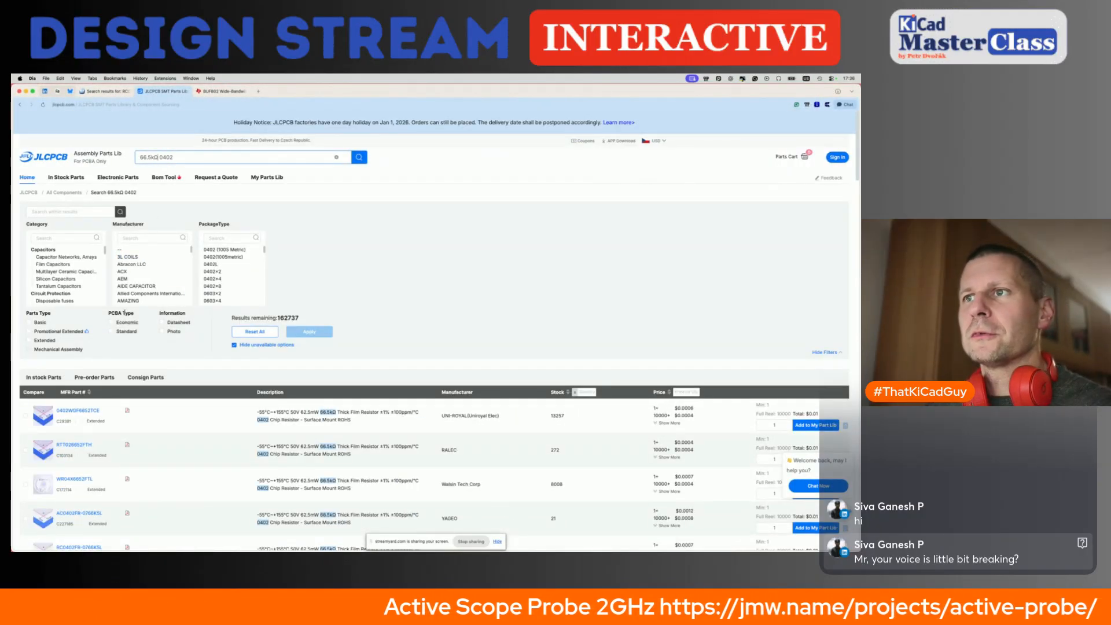
double_click(60, 422)
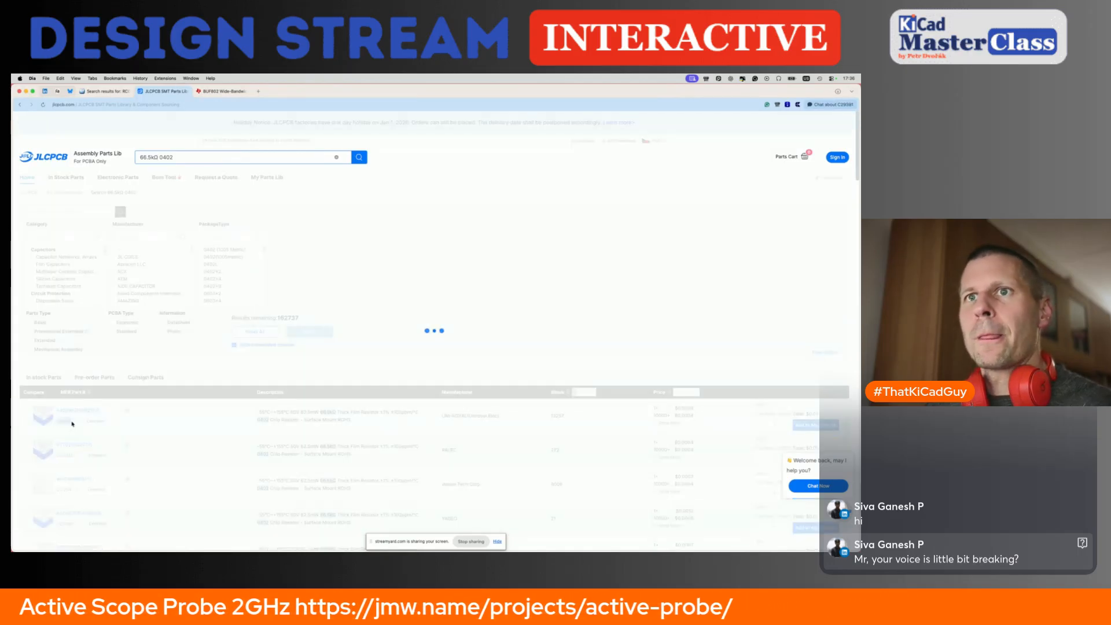
Search Mouser for RC0402FR-0766K5L and check how many pieces can be dispatched immediately.
click(104, 91)
click(404, 134)
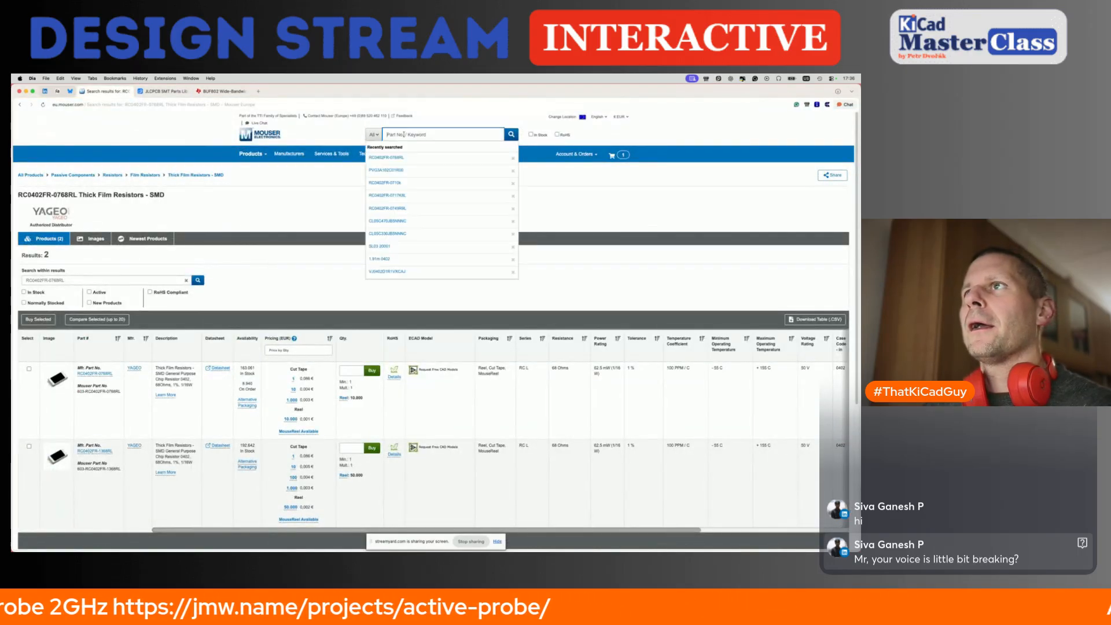
text(RC0402FR-0766K5L)
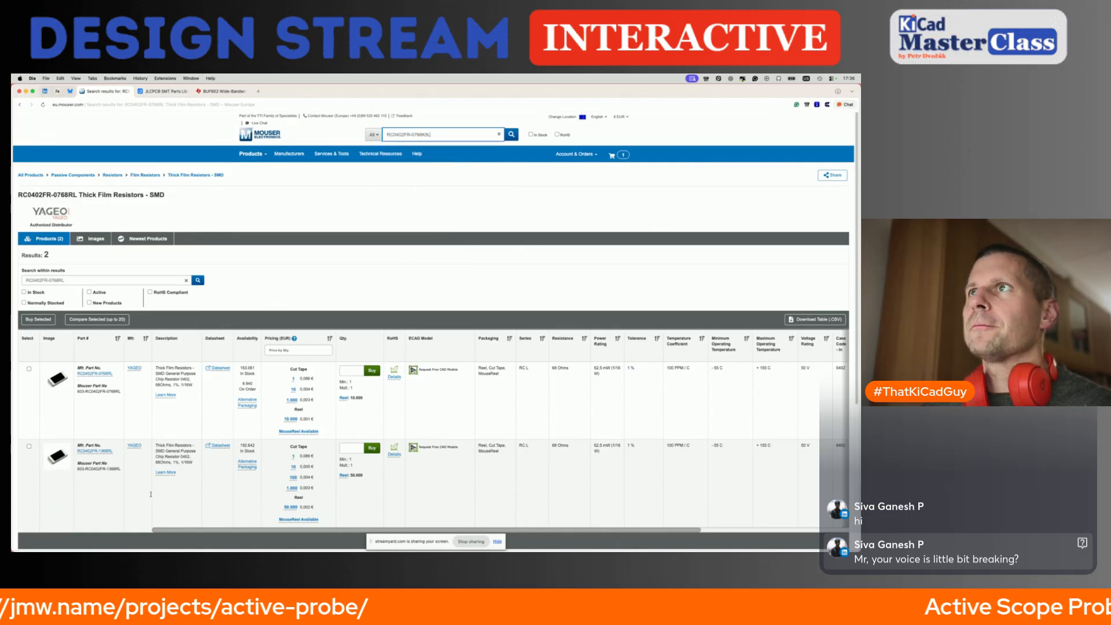
key(Return)
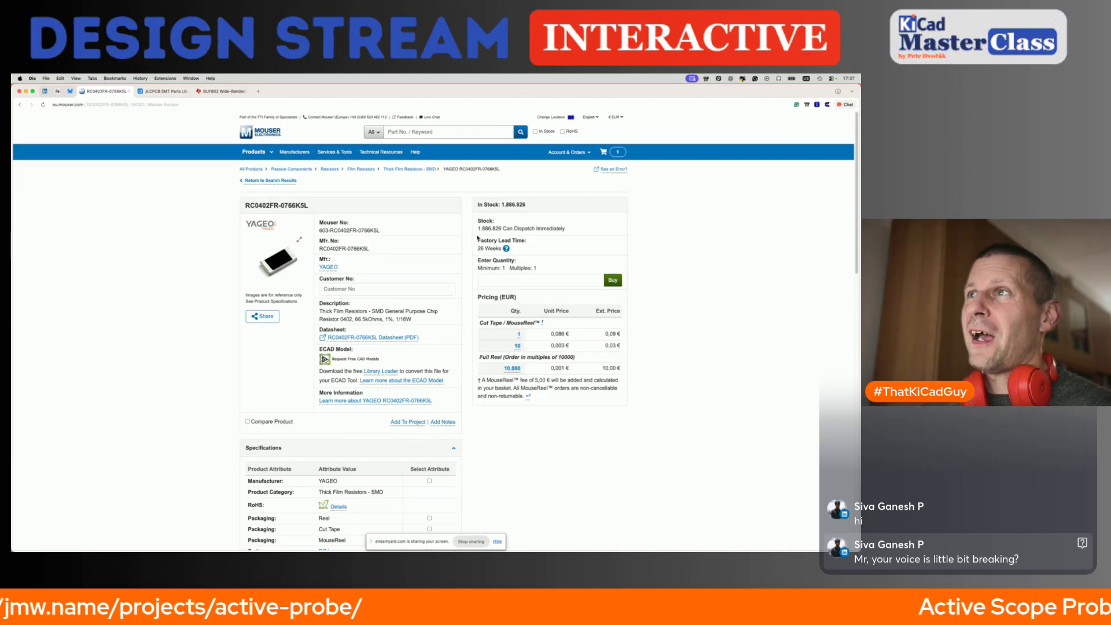
drag(478, 228, 500, 229)
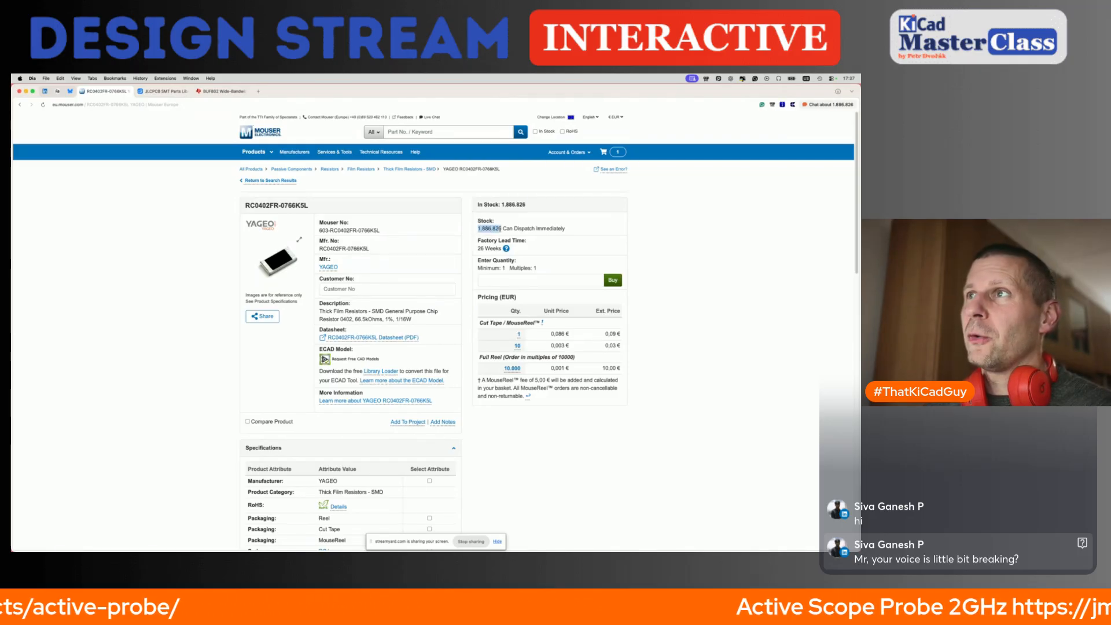
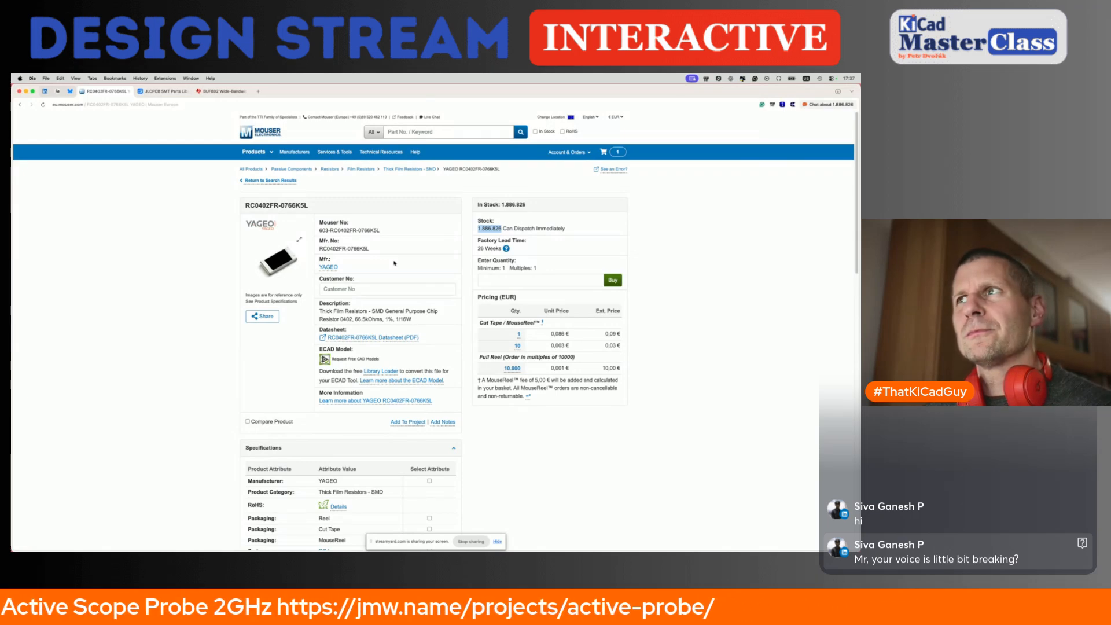
Copy the link address of the RC0402FR-0766K5L datasheet from the Mouser product page.
right_click(394, 263)
click(335, 259)
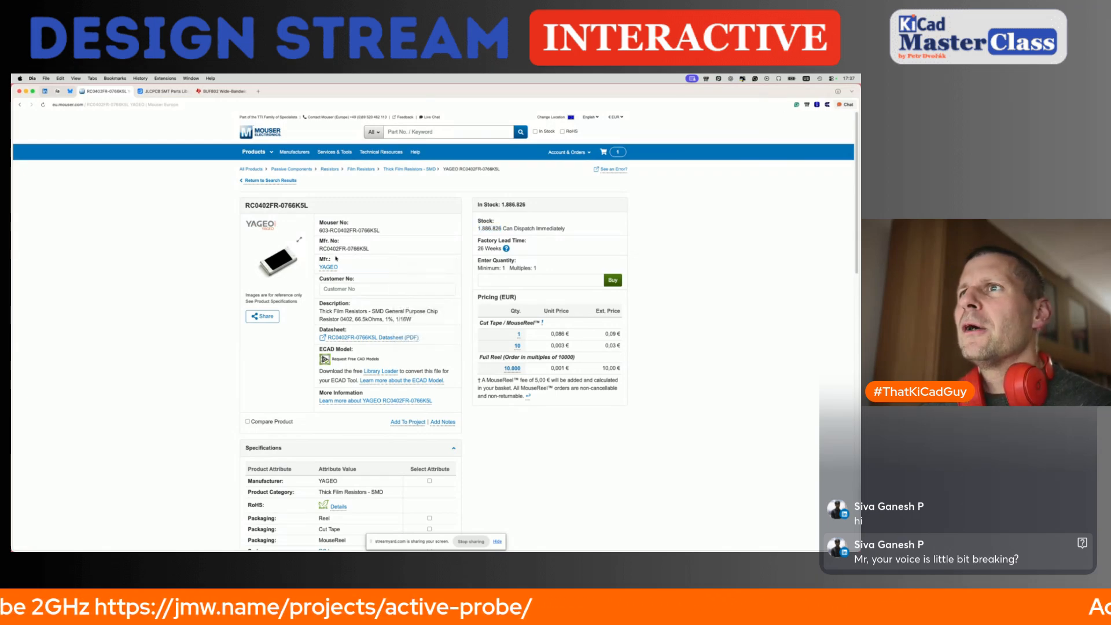
right_click(369, 339)
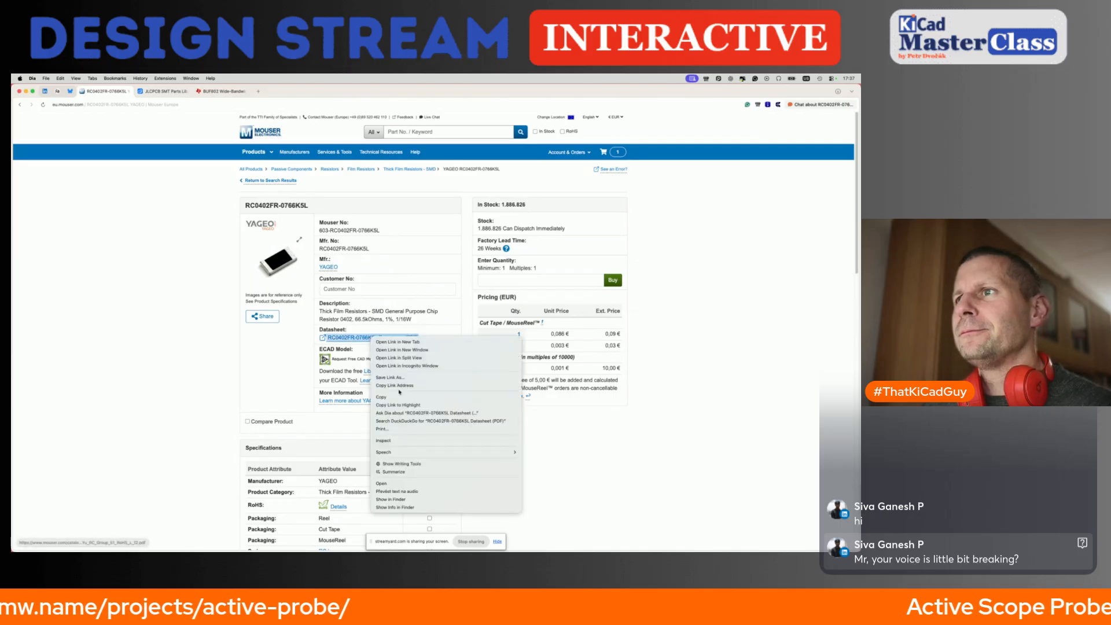
click(401, 386)
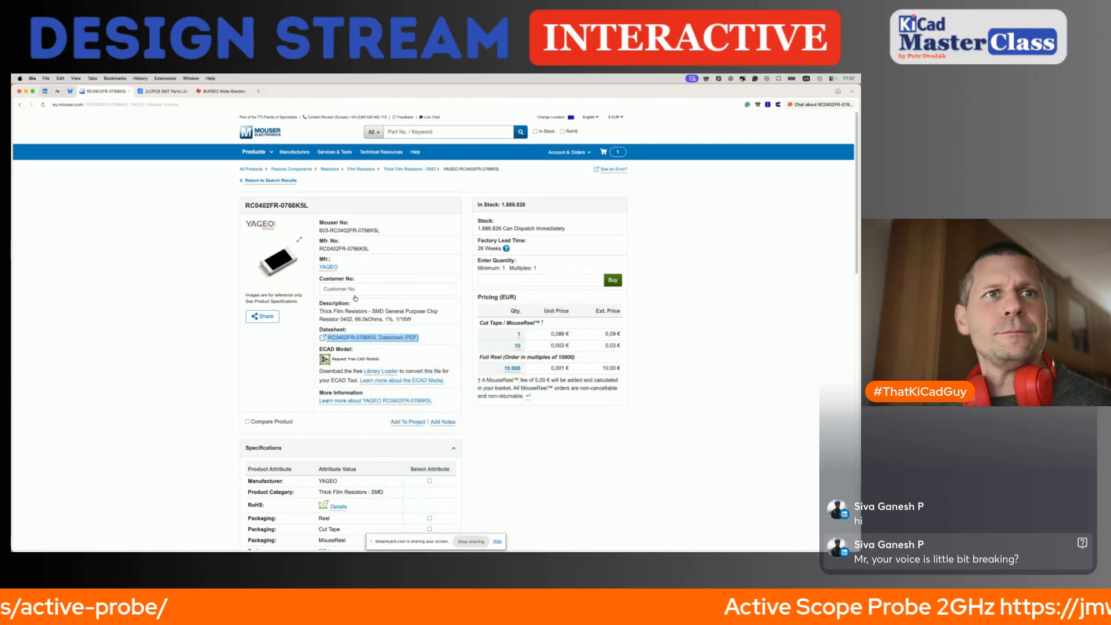
In KiCad's Symbol Editor, find the 0402 33k resistor and save a copy of it as 66k5 in the same 0402 library.
key(super+Tab)
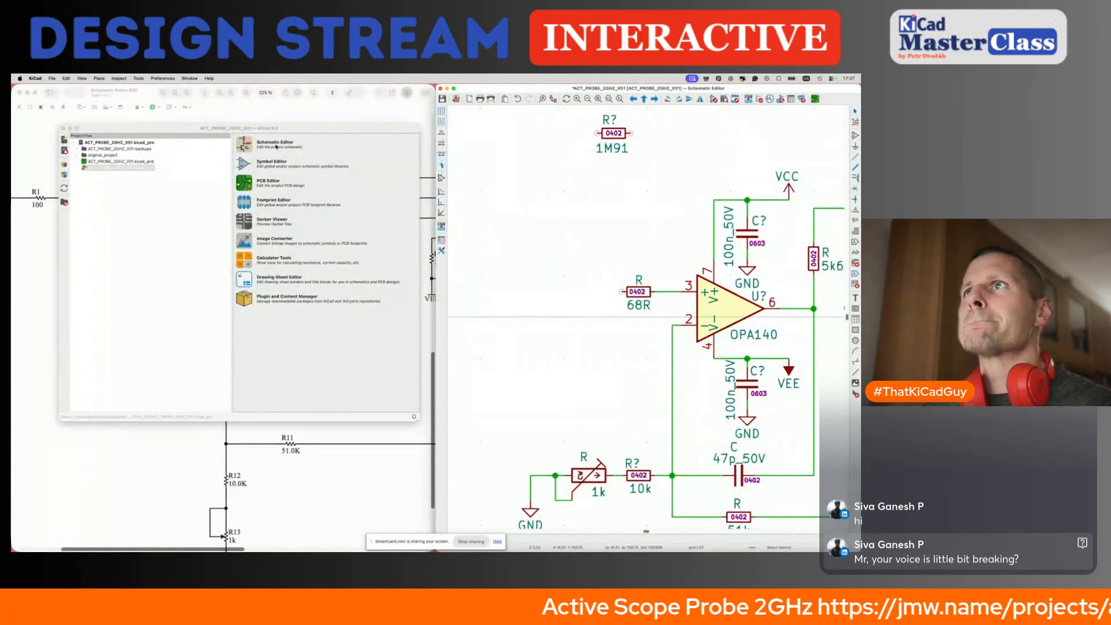
click(713, 99)
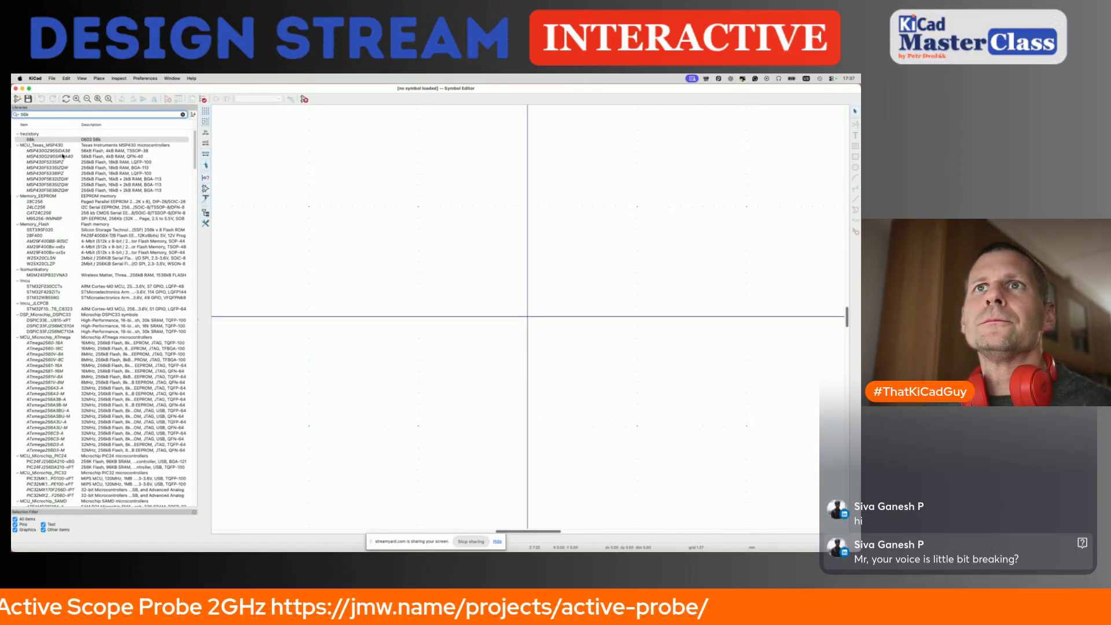
mouse_move(63, 155)
text(33k)
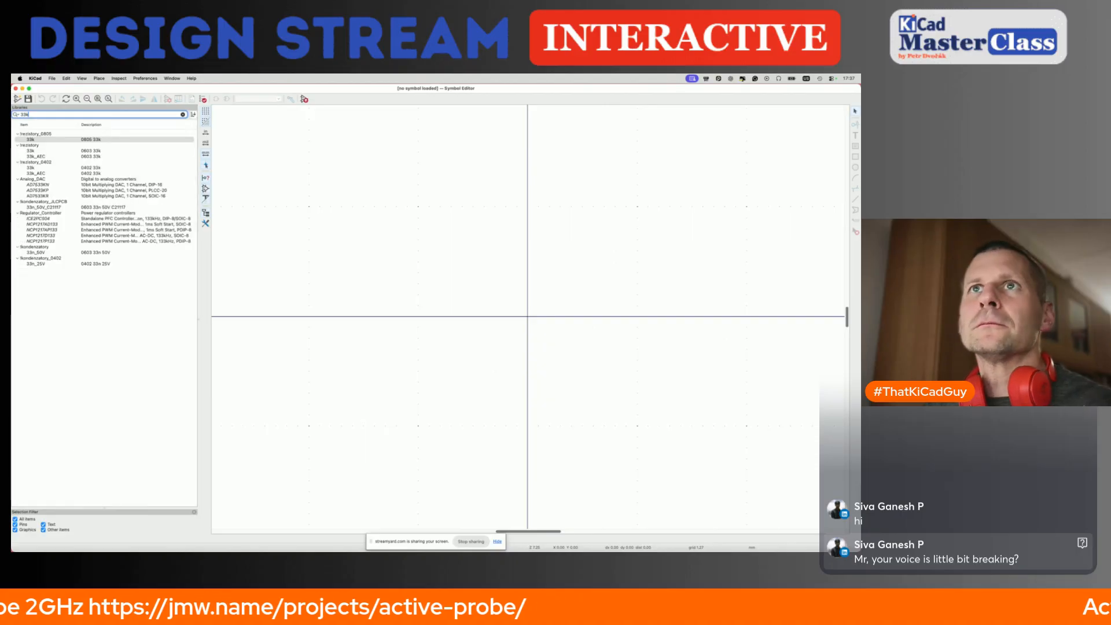
right_click(44, 167)
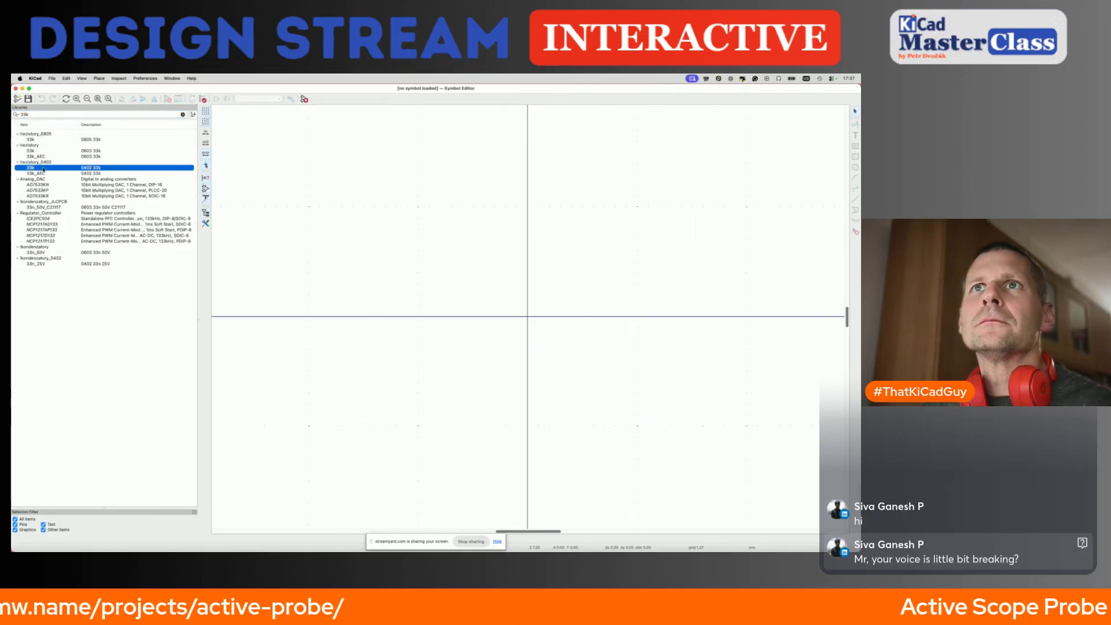
click(57, 219)
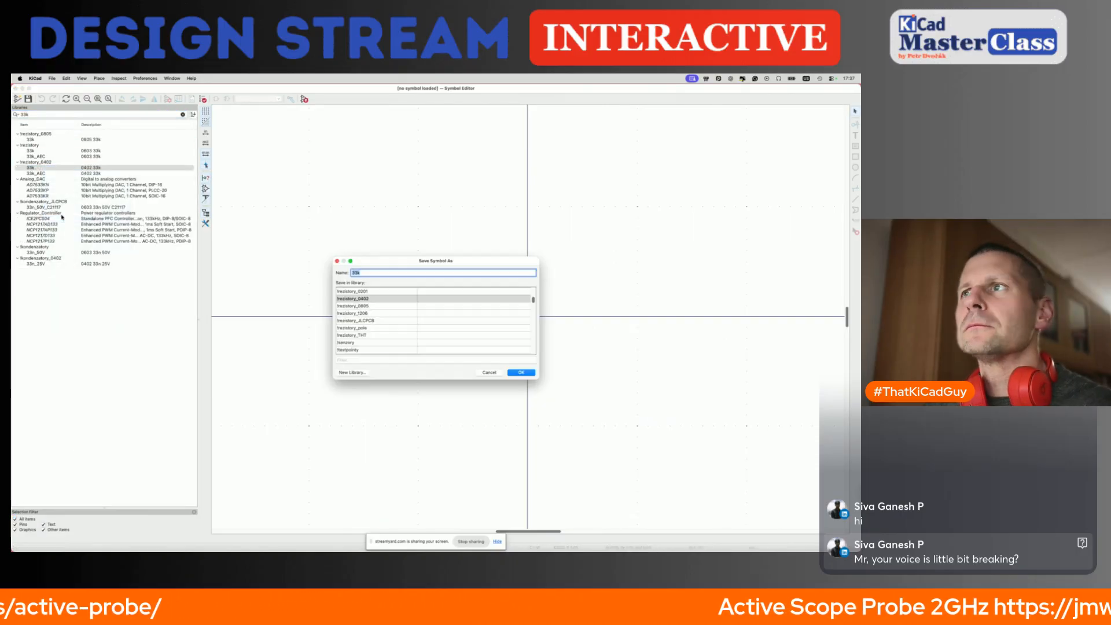
text(66k5)
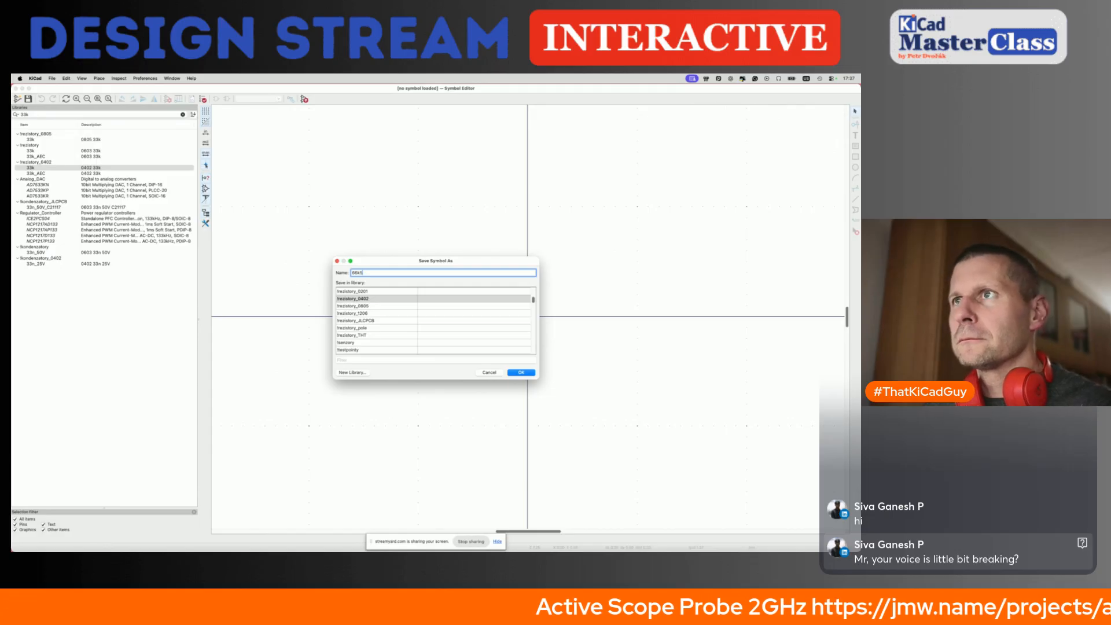
click(520, 372)
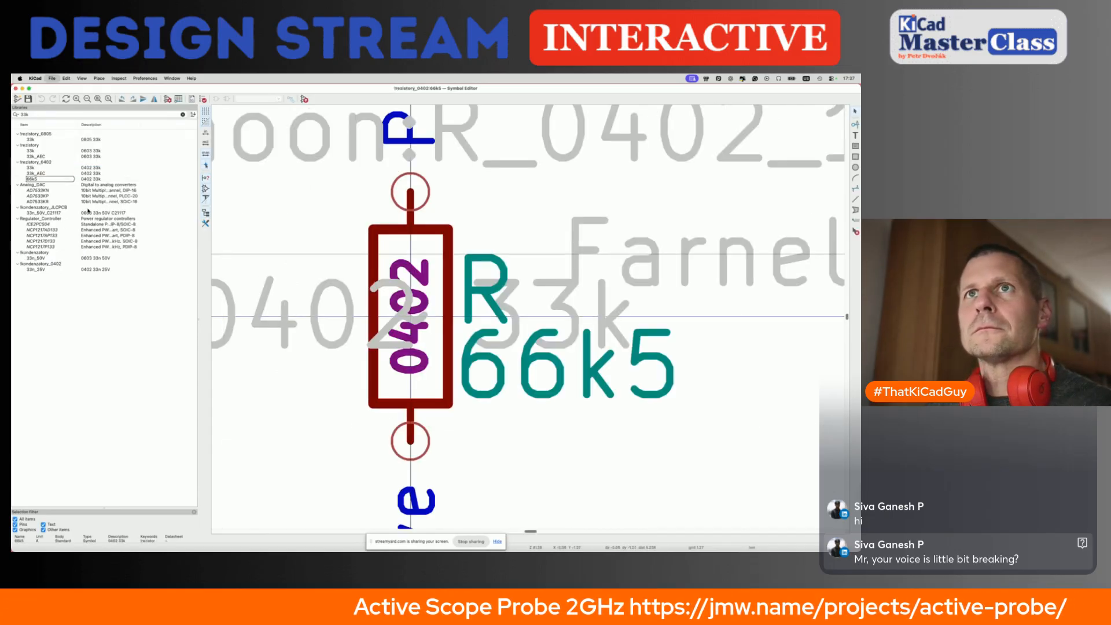
In the 66k5 symbol's properties, paste the Mouser link as datasheet and set the description to "0402 66k5 1%".
click(59, 180)
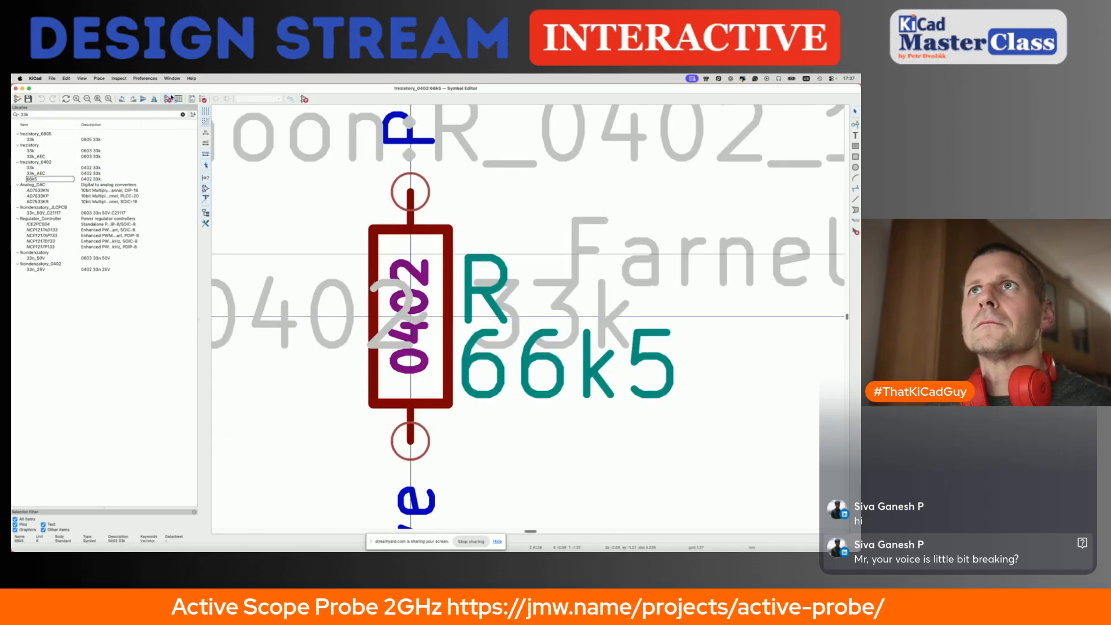
click(170, 99)
click(240, 243)
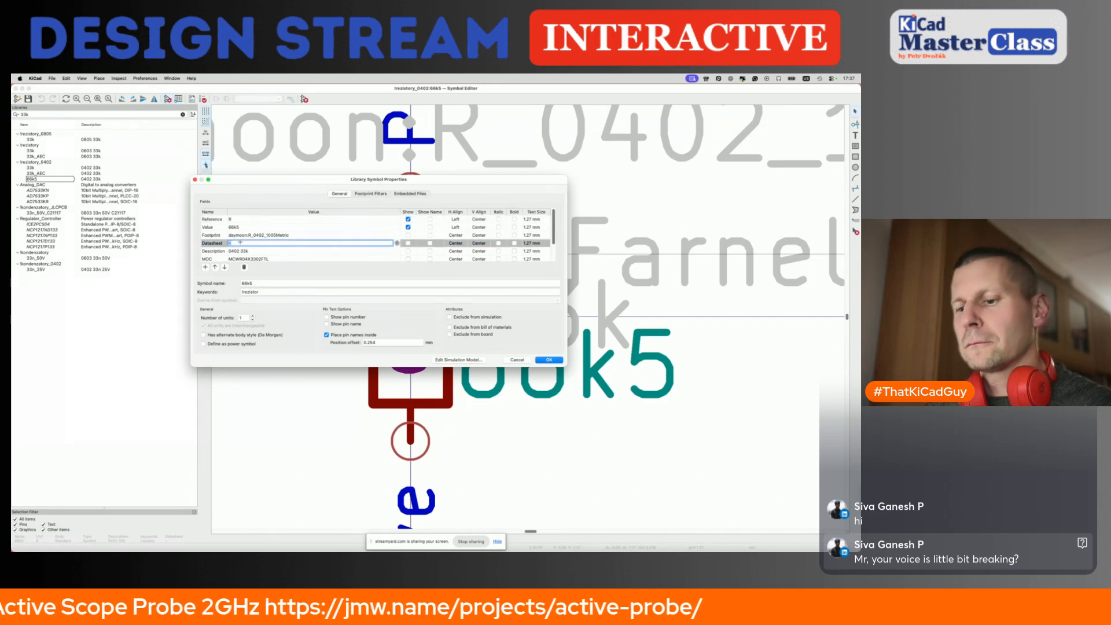
key(super+v)
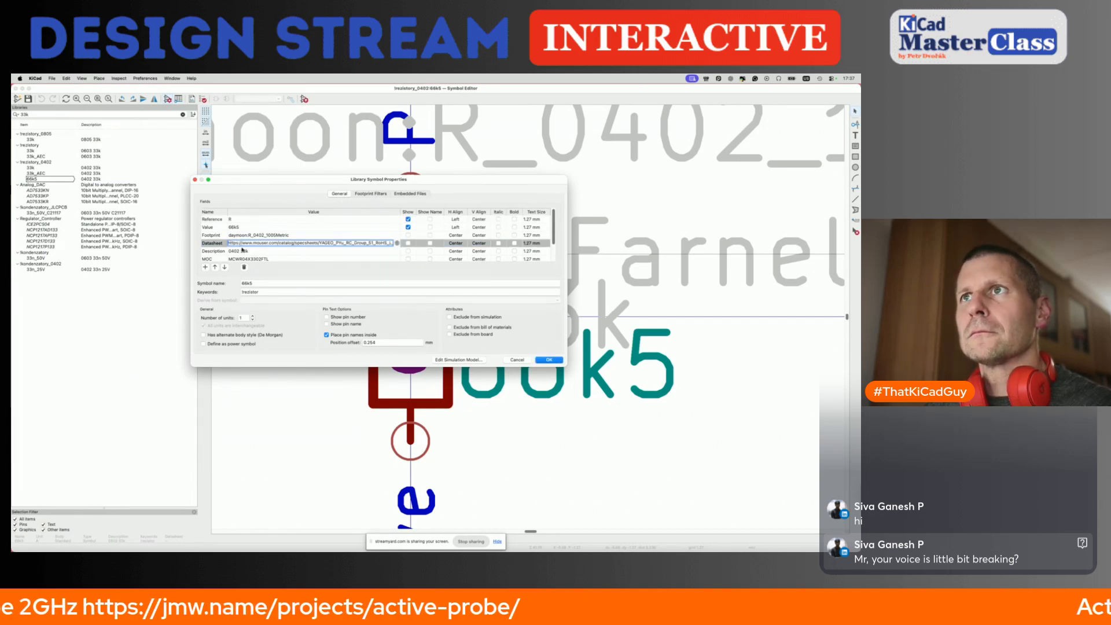
click(250, 252)
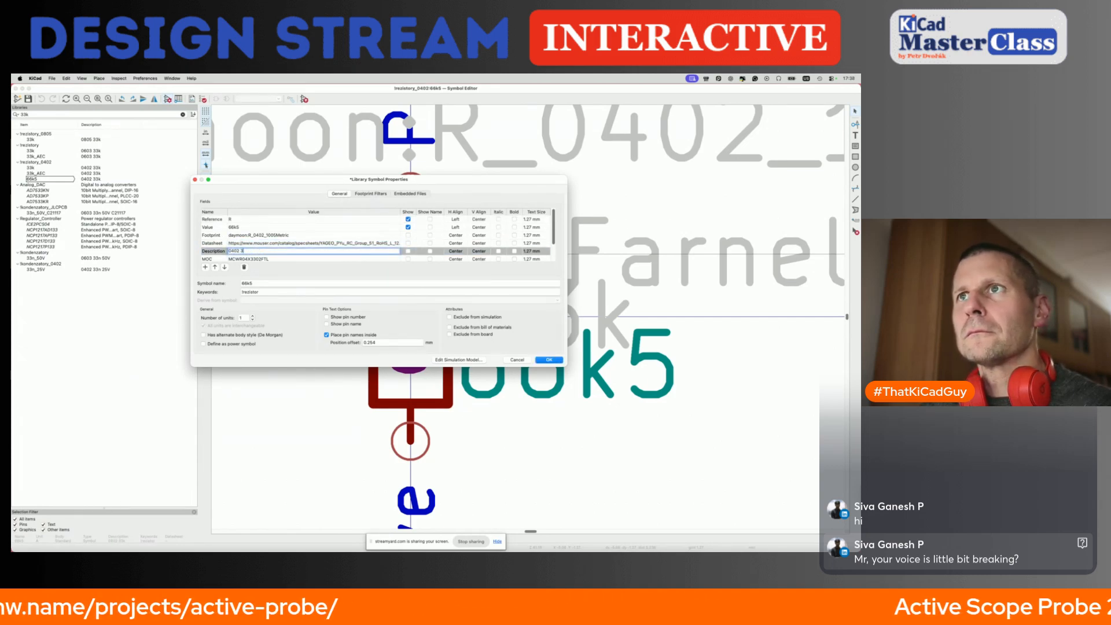
text(0402 66k5 1%)
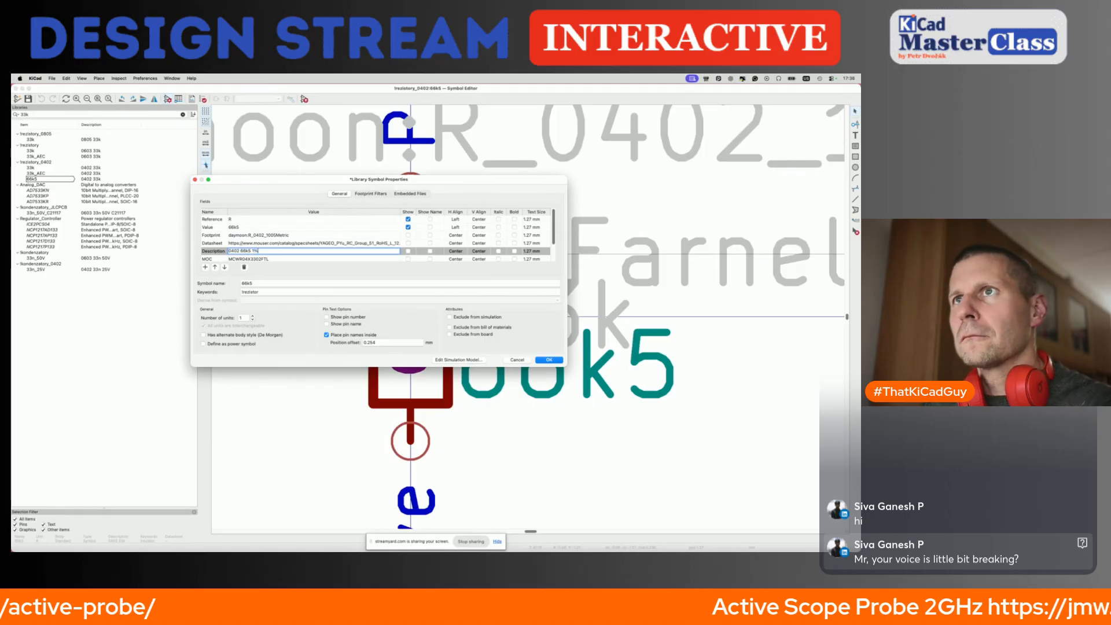
key(Return)
Set the 66k5 symbol's MOC field to RC0402FR-0766K5L and its supplier to Mouser.
click(273, 239)
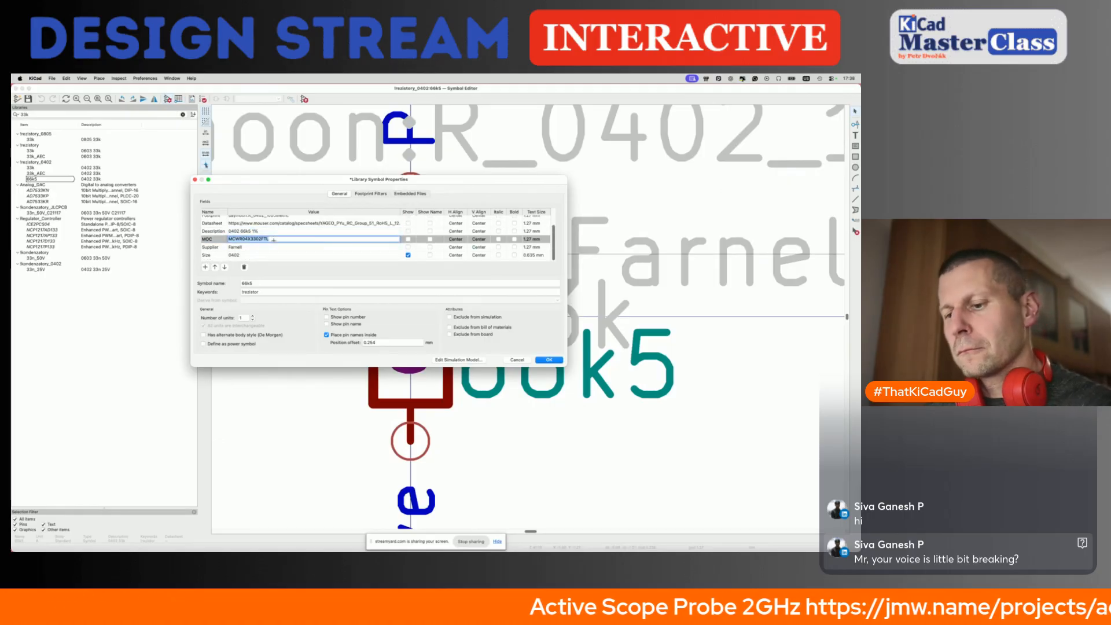
key(super+v)
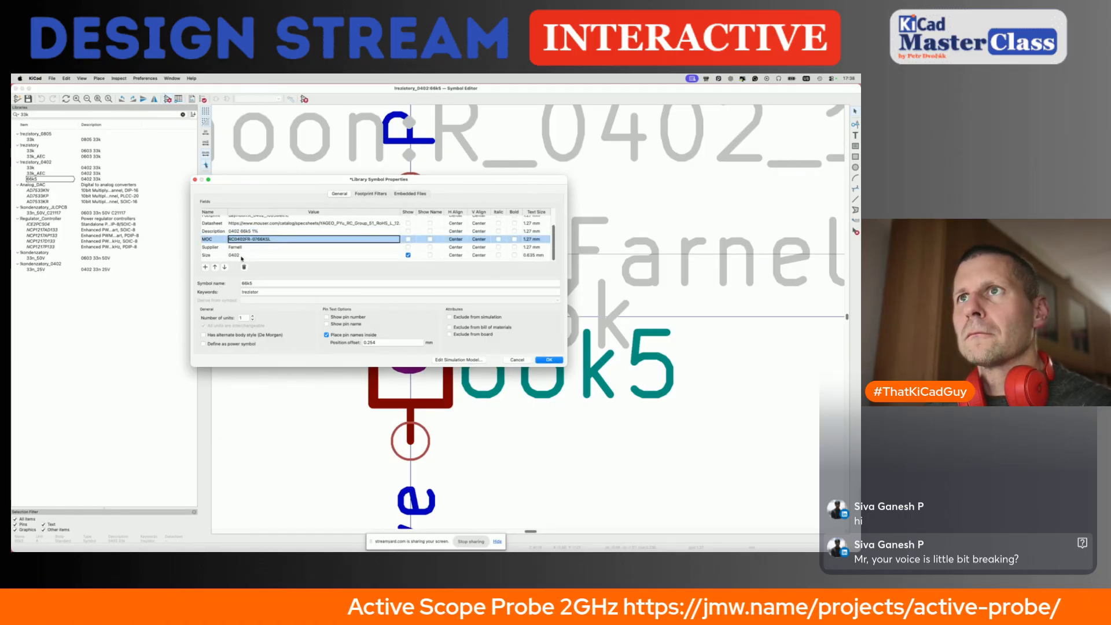
key(Return)
text(Mouser)
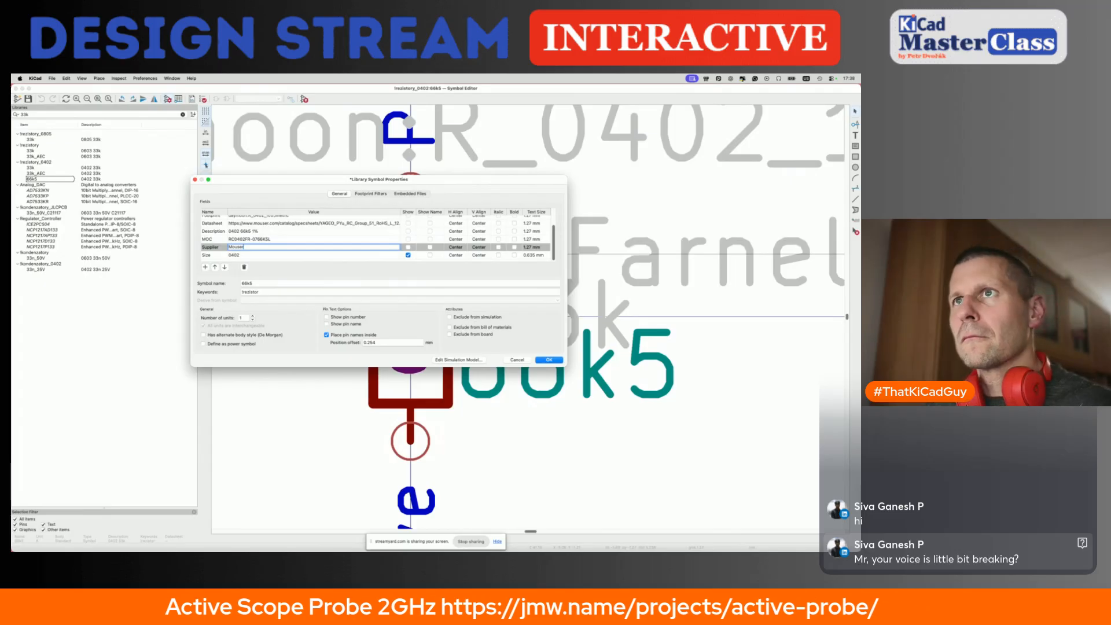
Add a JLCPCB field with the value C29381, check that number against the JLCPCB parts page, and accept the symbol properties.
click(205, 267)
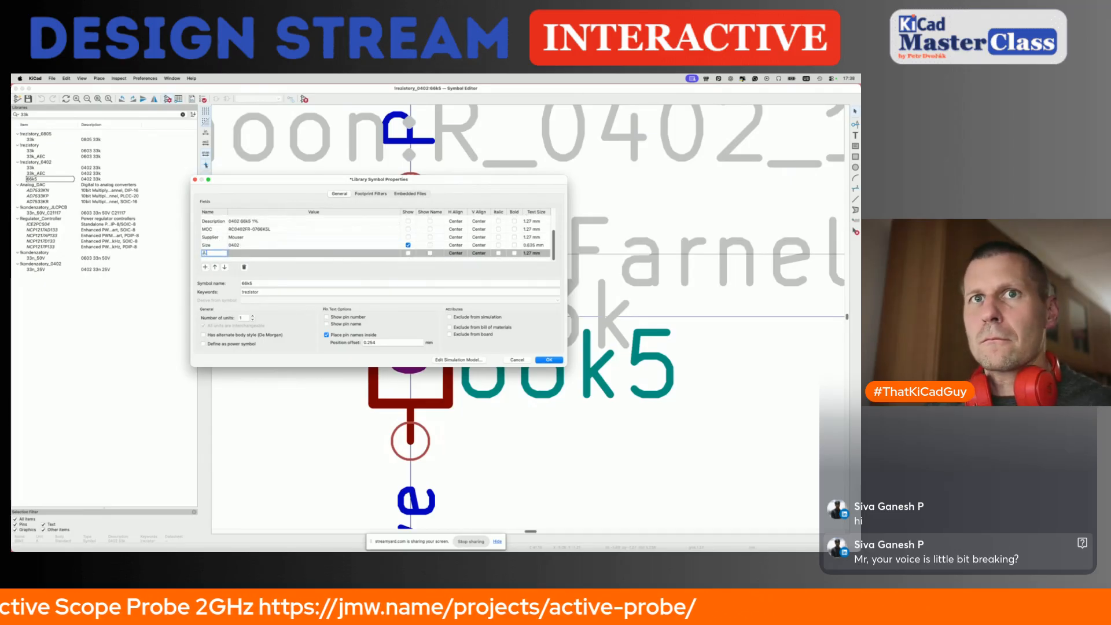
text(JLCPCB)
click(241, 252)
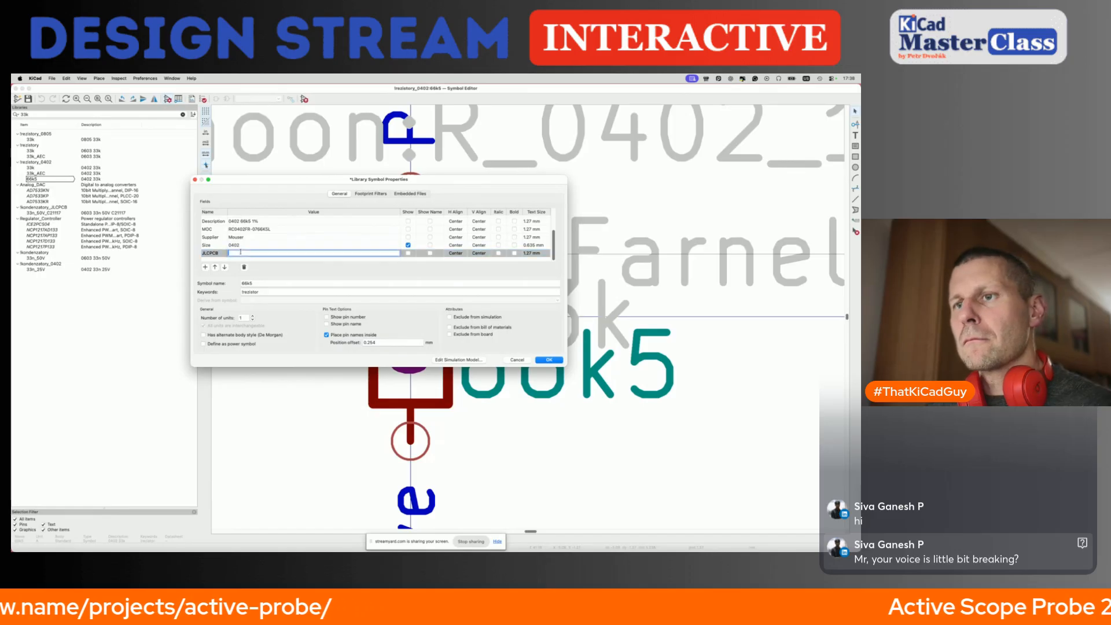
text(C29381)
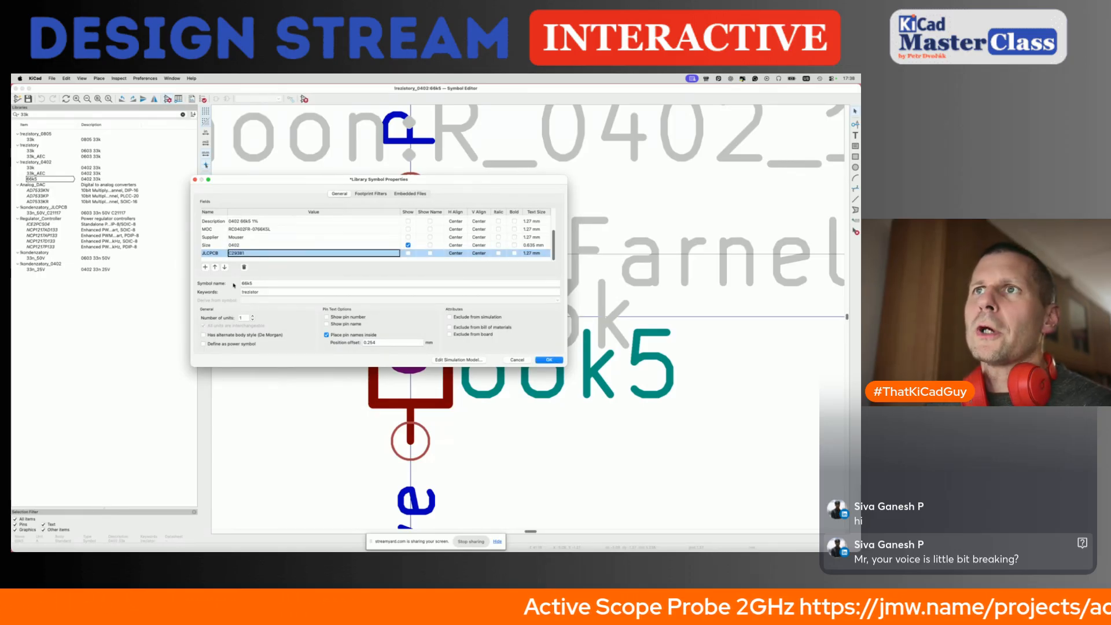
key(super+Tab)
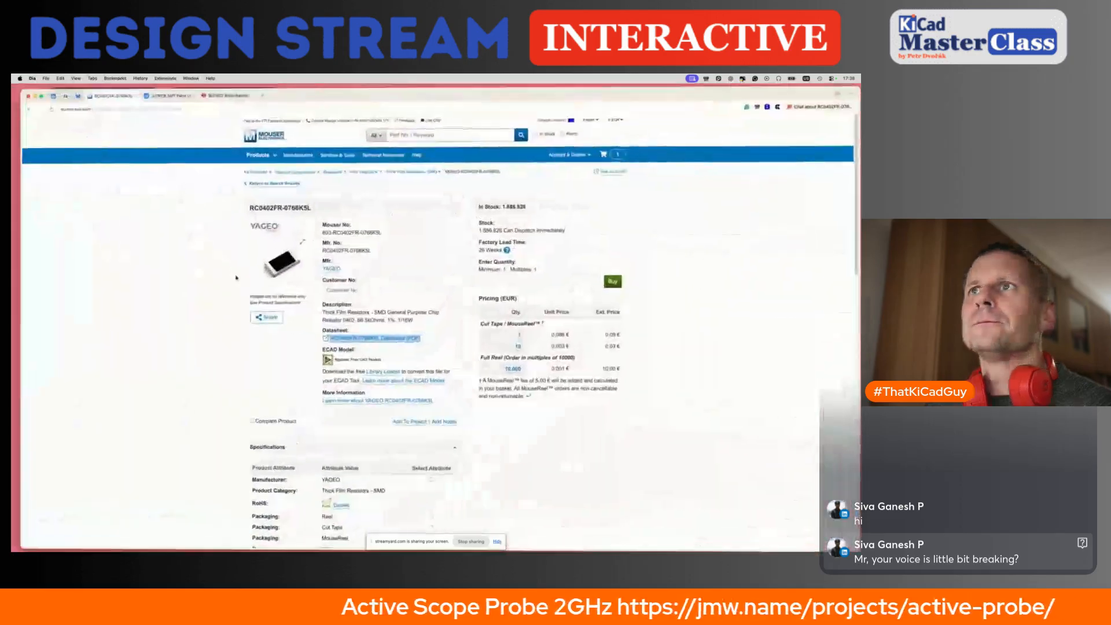
click(165, 91)
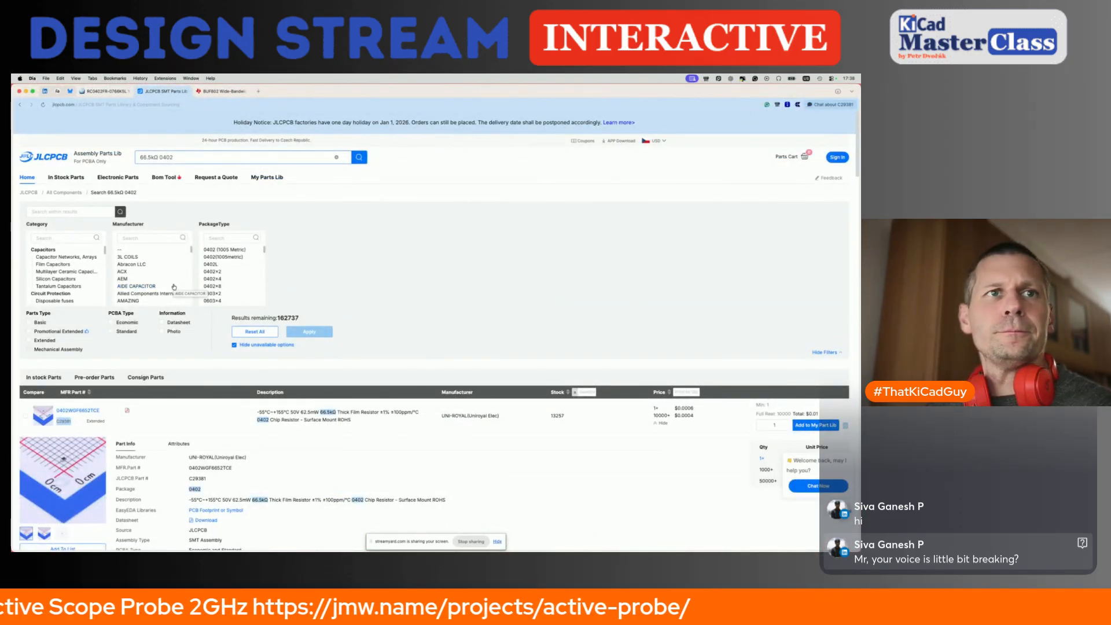
key(super+Tab)
key(Return)
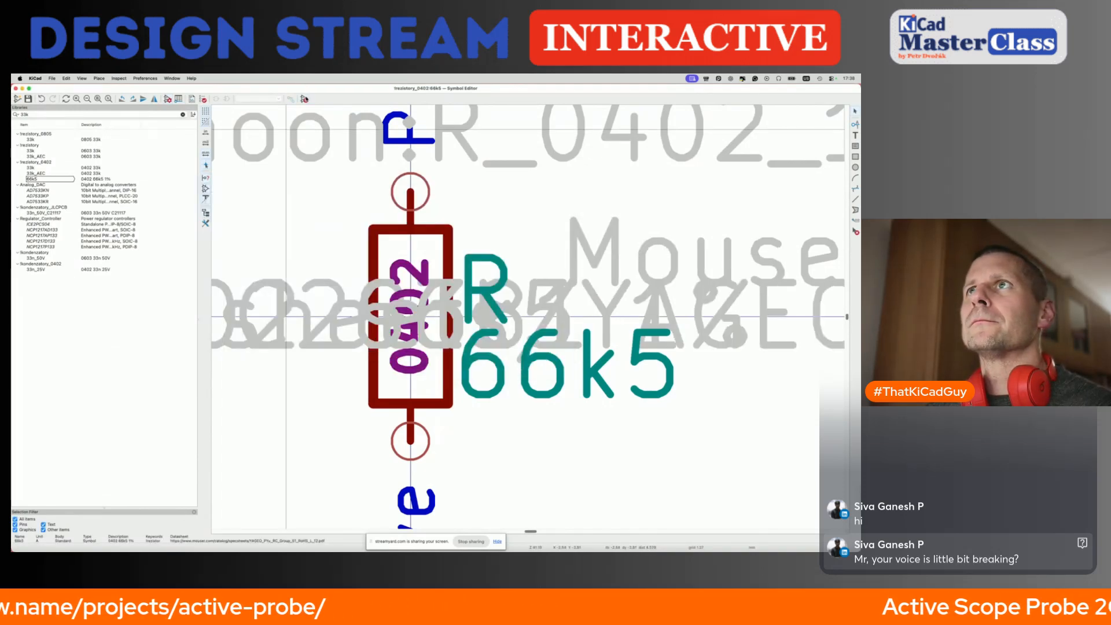
Place the 66k5 symbol vertically below and left of the 68R resistor, with 0402 rotated inside its body and reference and value beside it.
click(290, 99)
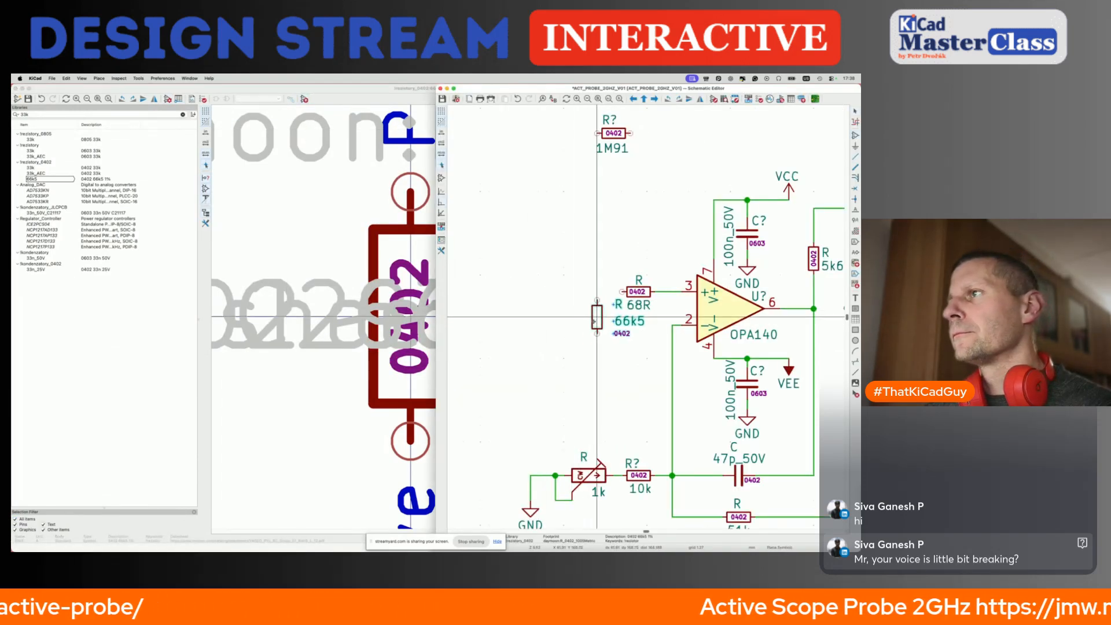
click(596, 317)
scroll(632, 330, up, 2)
key(m)
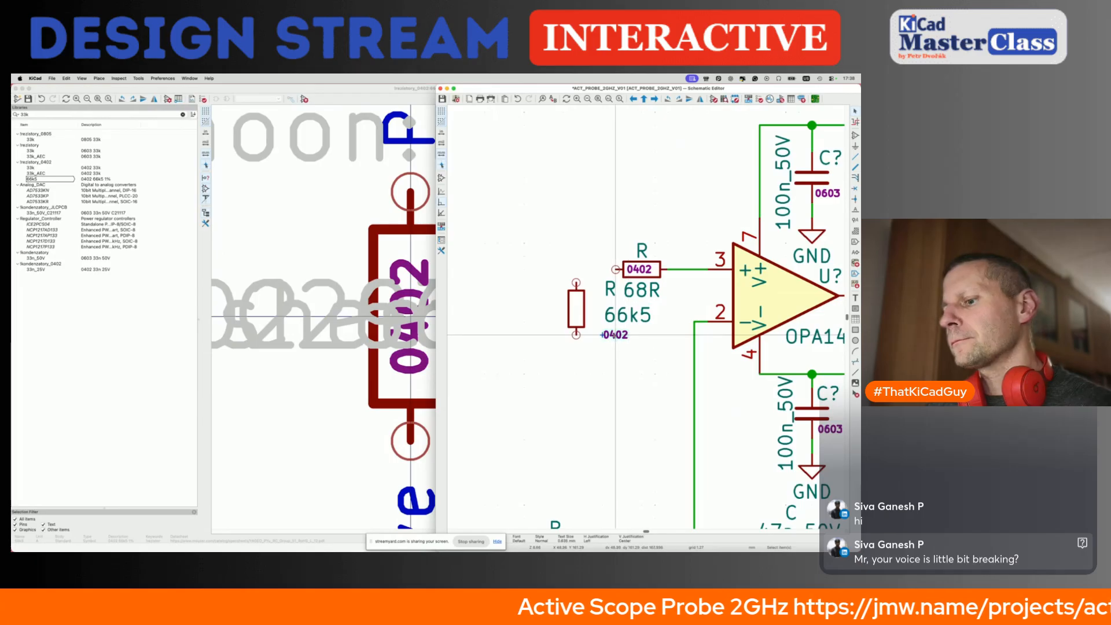
key(r)
click(590, 322)
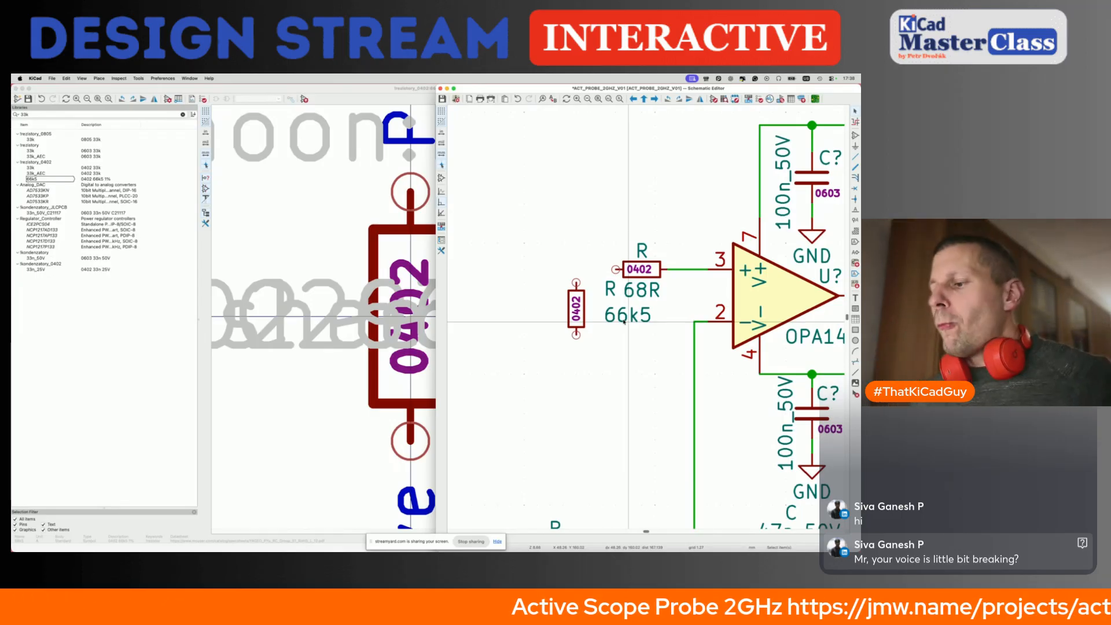
mouse_move(610, 291)
mouse_down()
mouse_move(595, 297)
mouse_move(623, 311)
mouse_move(610, 316)
mouse_up()
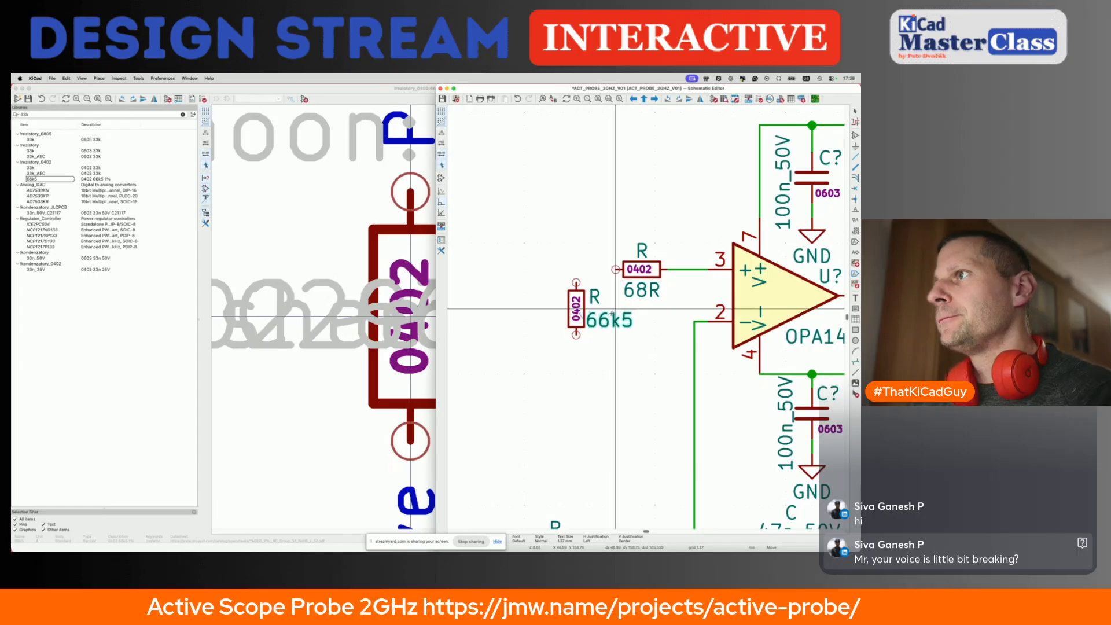
Wire the 68R resistor's free end out to the left, joining the upper end of the 66k5, and draw a short wire down from its lower end.
key(w)
double_click(524, 269)
click(576, 269)
click(577, 346)
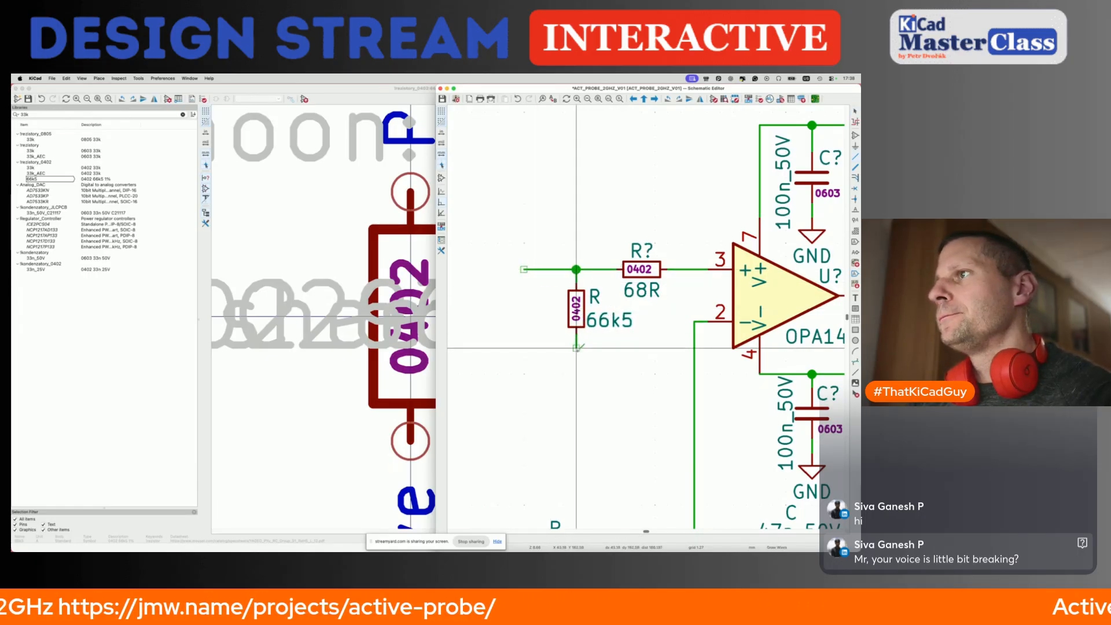
scroll(577, 346, down, 5)
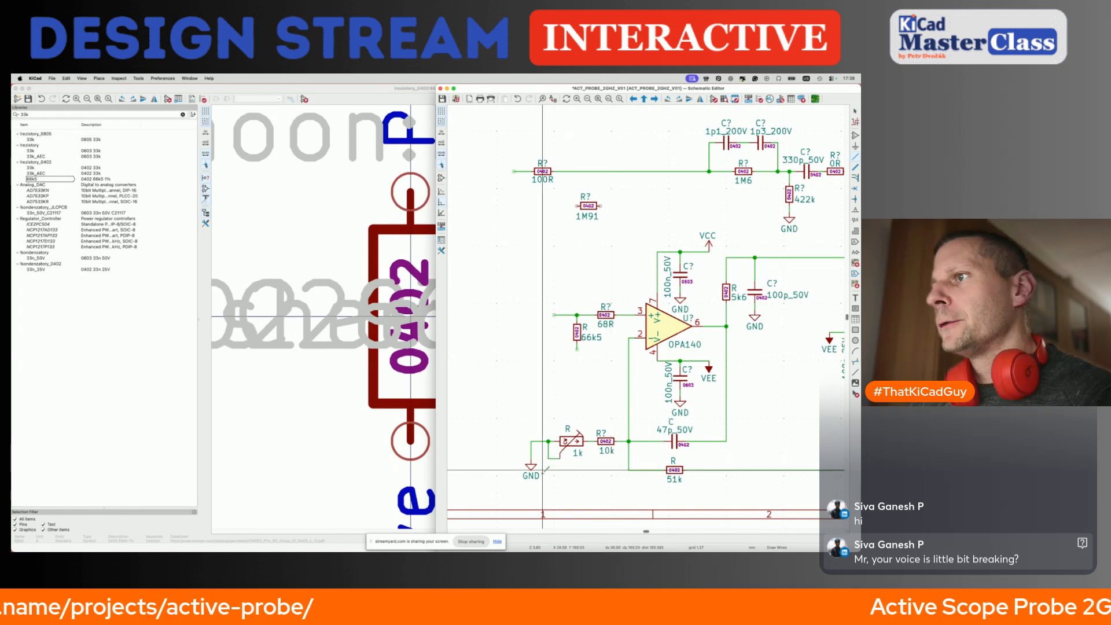
Leave the symbol editor, bring up the reference schematic, and place a copy of the GND symbol under the 66k5 resistor.
click(16, 88)
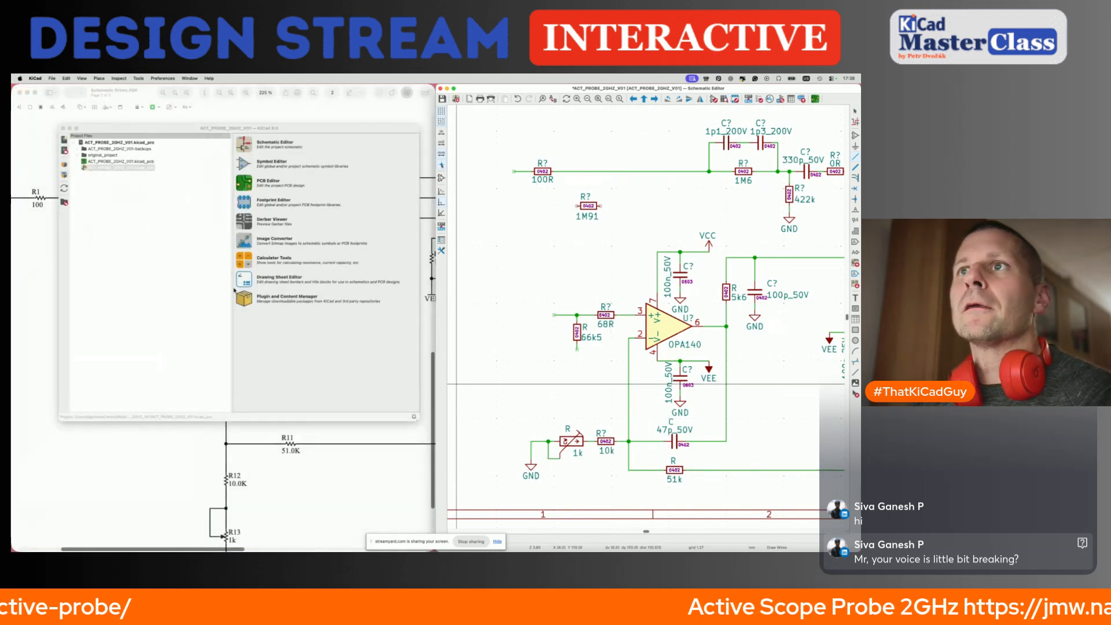
click(194, 423)
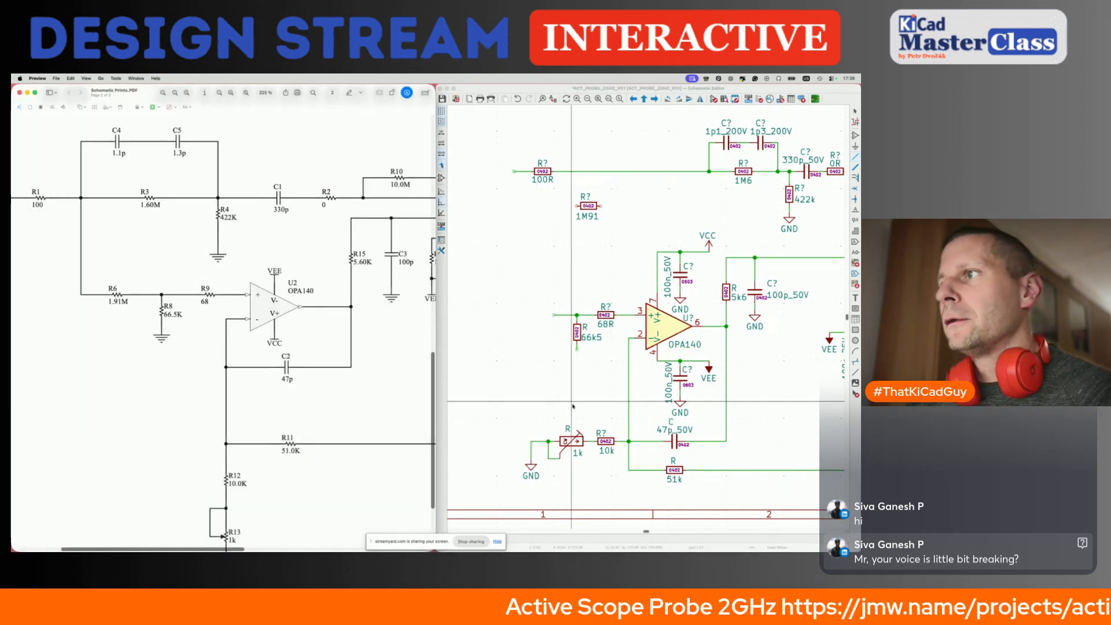
click(535, 466)
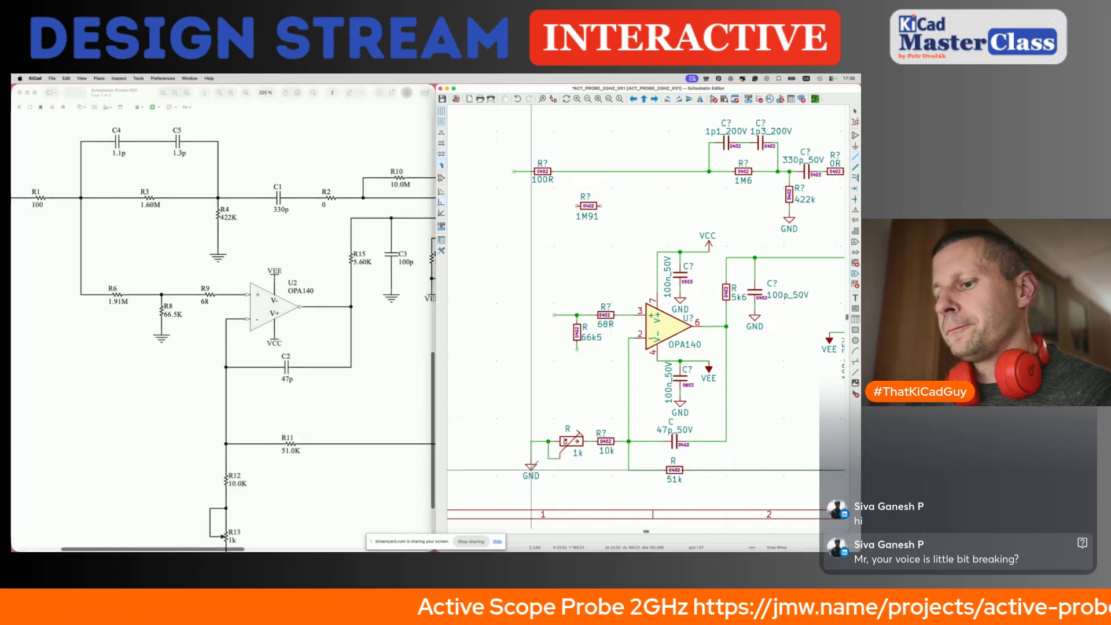
key(super+d)
click(577, 350)
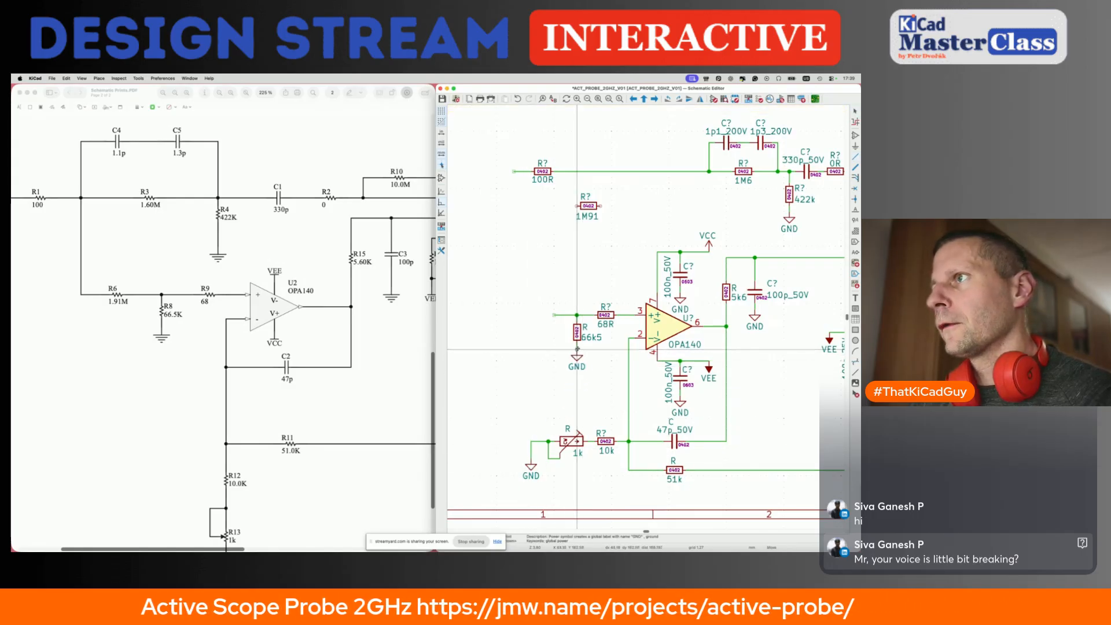
Open the 1M91 resistor's symbol properties and select its JLCPCB part number for copying.
double_click(595, 208)
key(Escape)
double_click(595, 211)
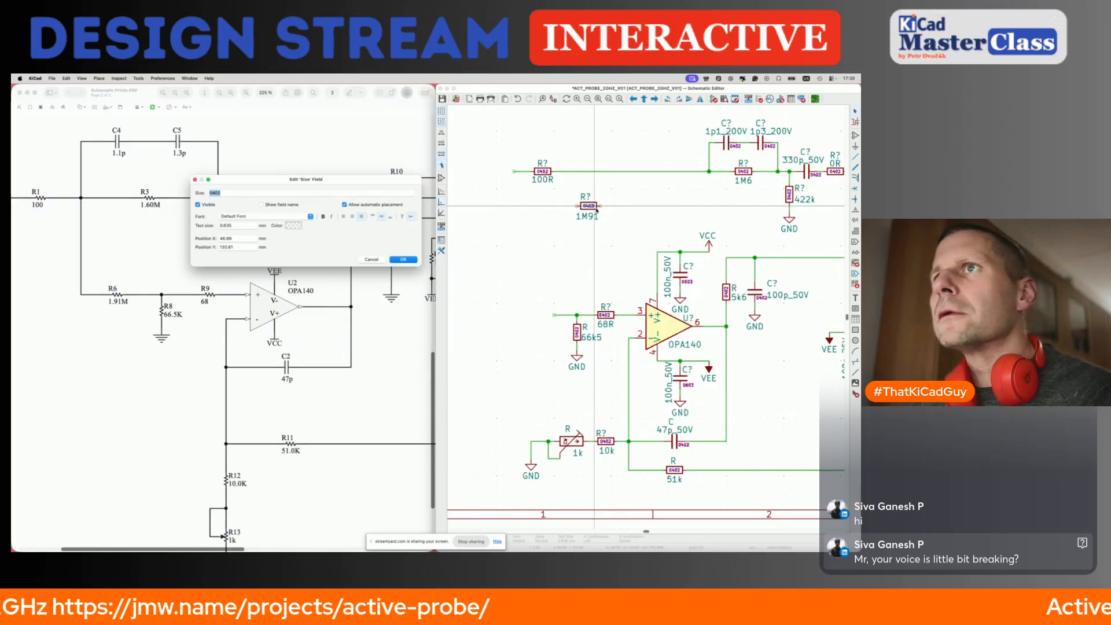
key(Escape)
double_click(596, 211)
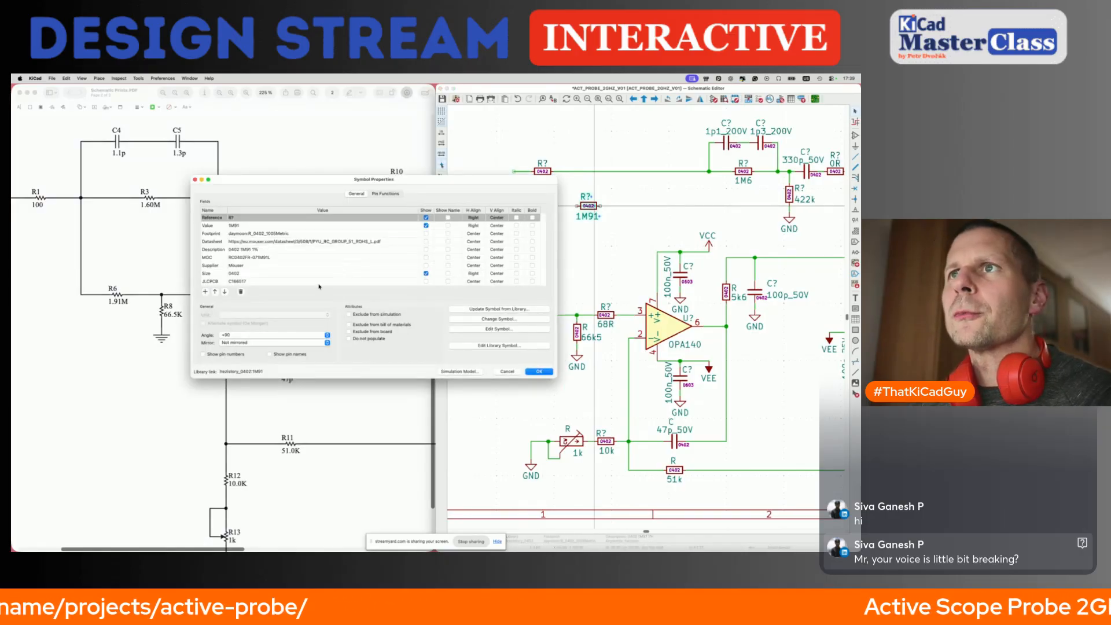
click(244, 282)
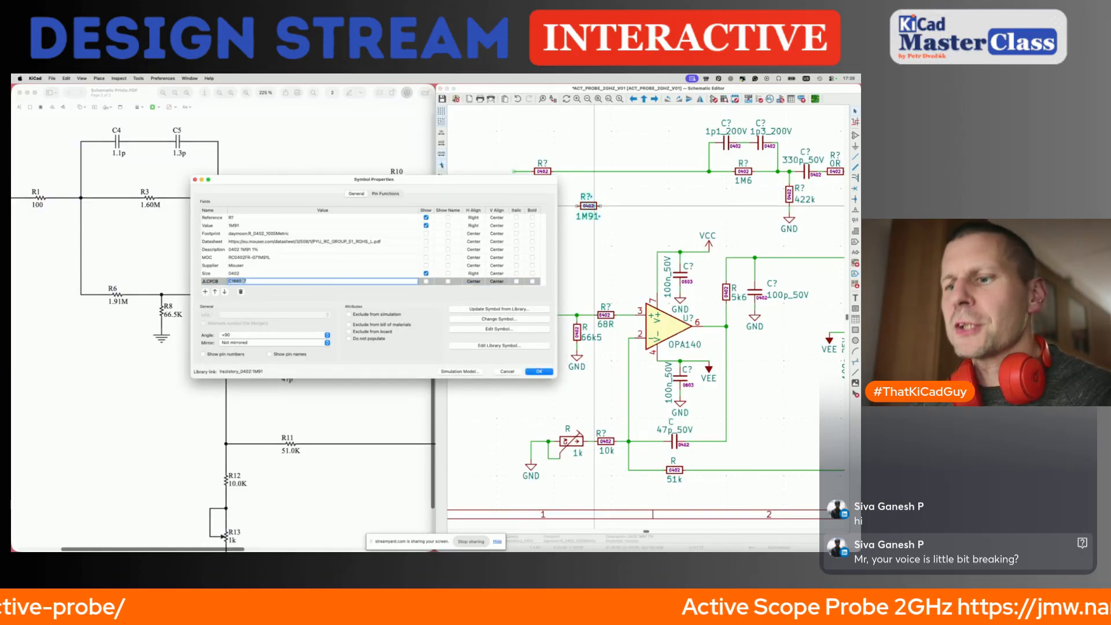
Search the JLCPCB parts library for C166517 to check the 1M91 part, and accept the resistor's symbol properties.
key(super+Tab)
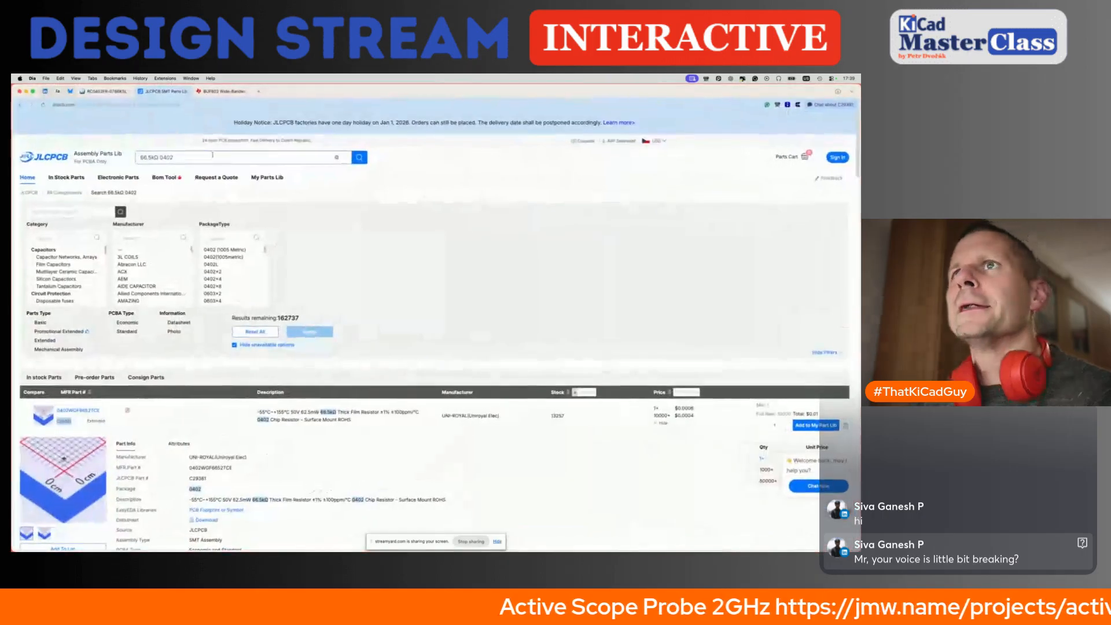
triple_click(192, 161)
text(C166517)
key(Return)
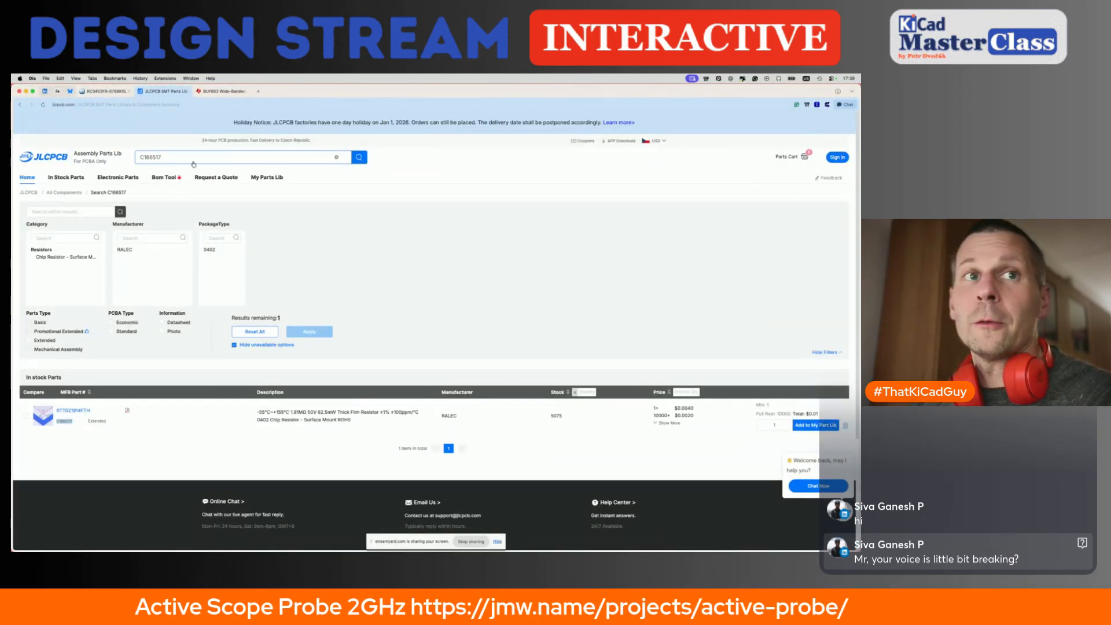
key(super+Tab)
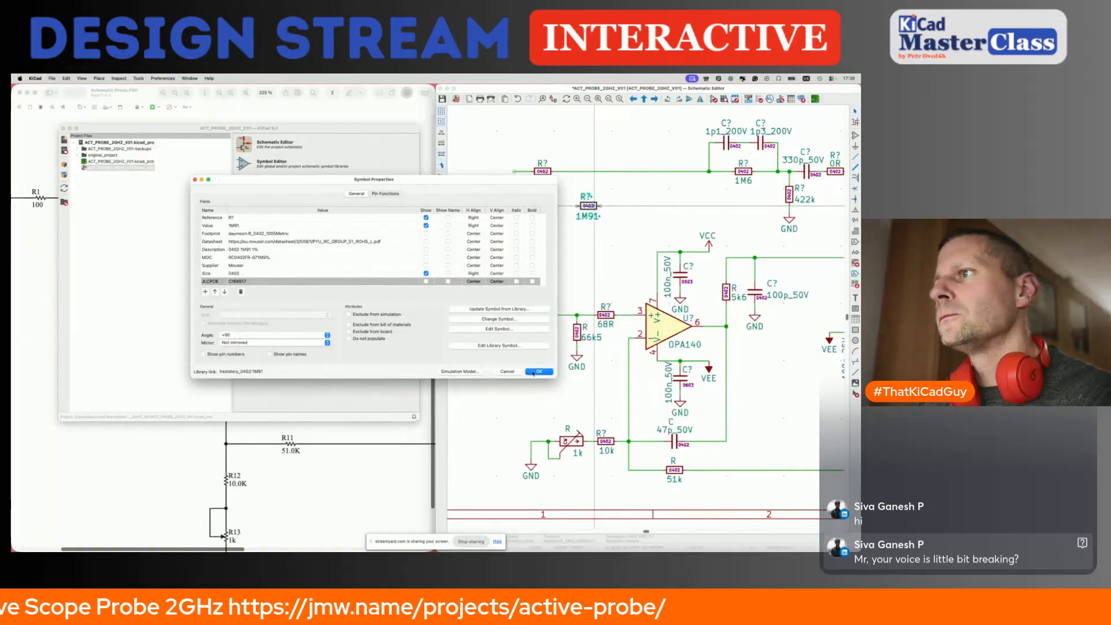
click(533, 372)
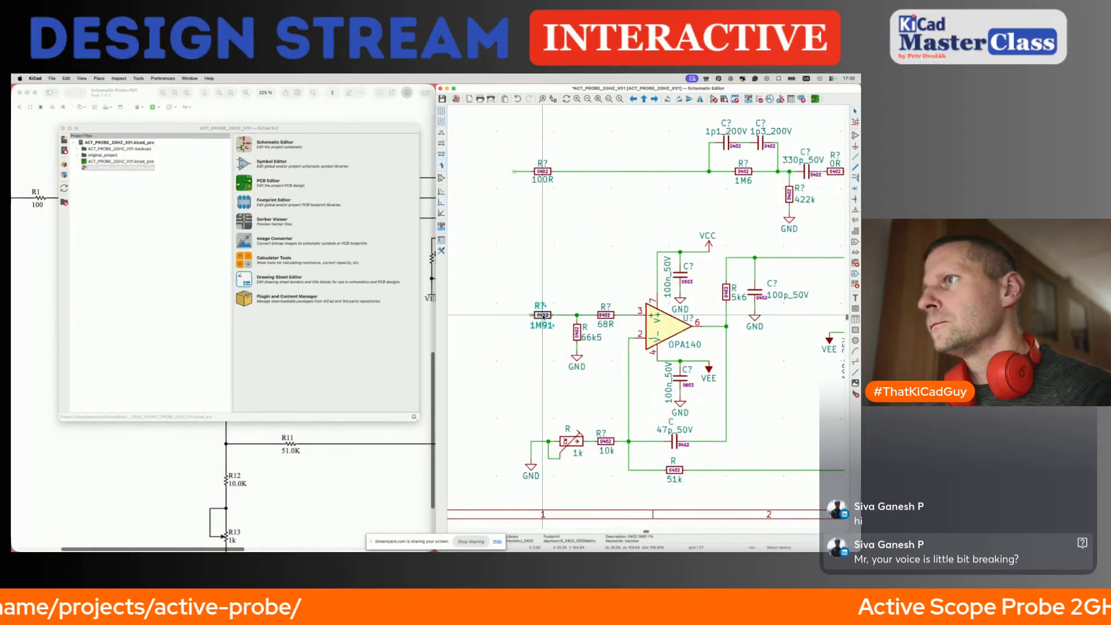
Place the 1M91 resistor in line with the 68R, left of the 66k5 junction, and consult the reference schematic's tip input.
click(547, 314)
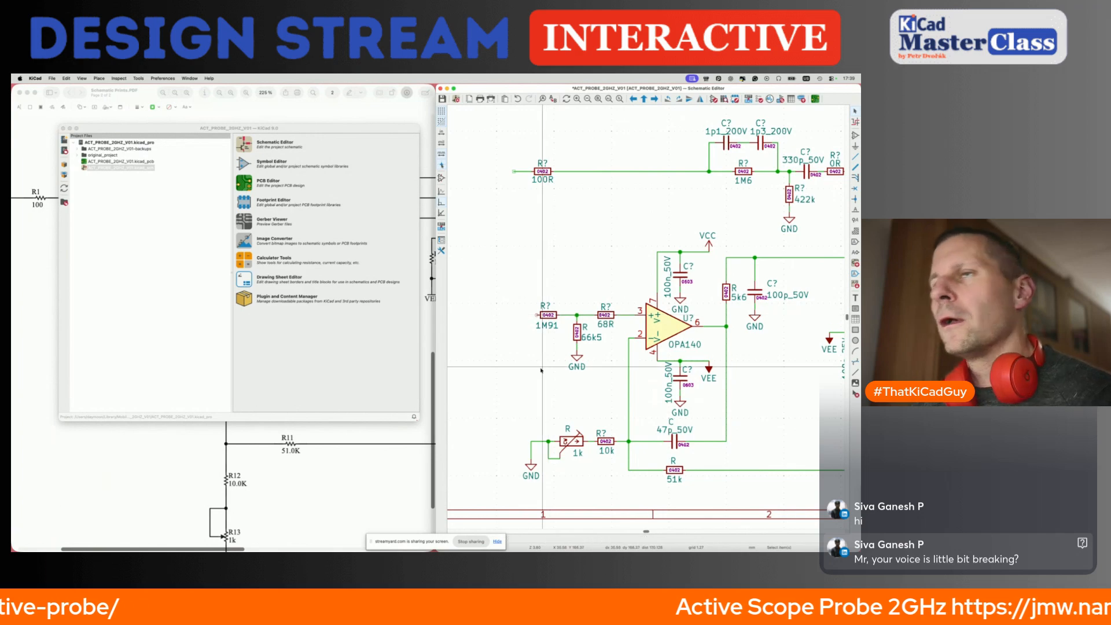
click(313, 439)
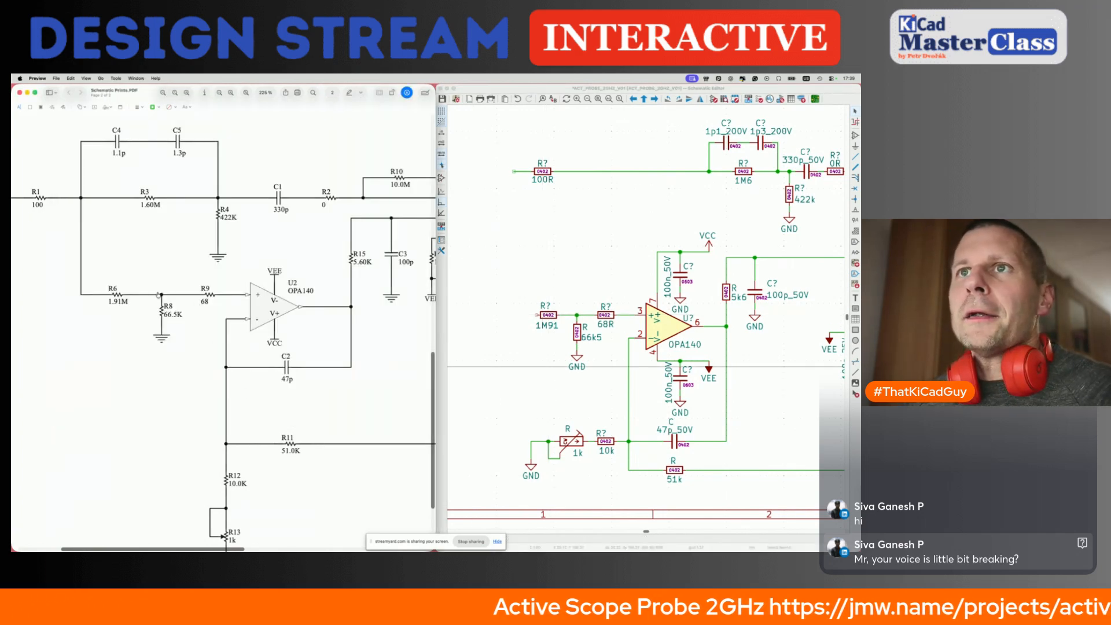
scroll(224, 339, left, 3)
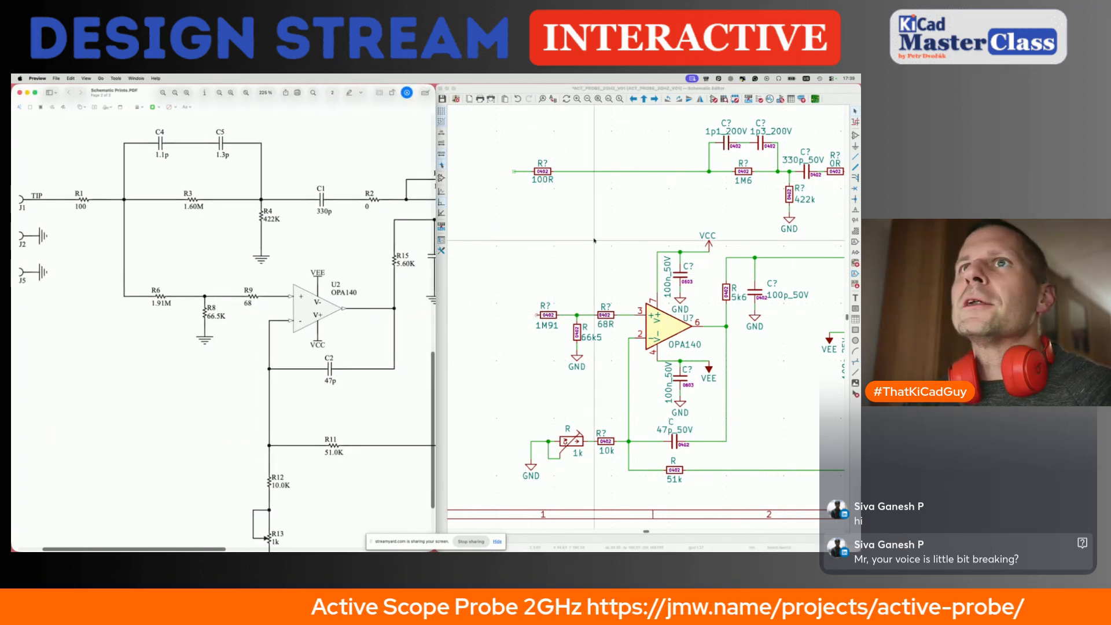
Shift the 100R resistor left with its wire, and wire the 1M91's free end up to the line right of the 100R.
drag(496, 154, 576, 195)
key(g)
click(548, 195)
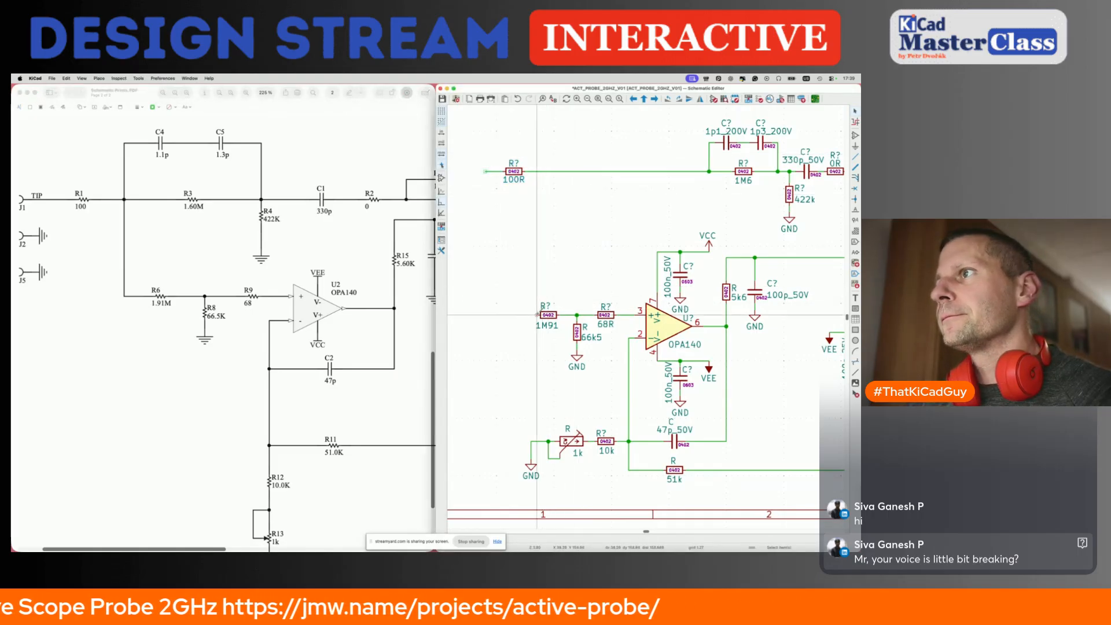
click(531, 172)
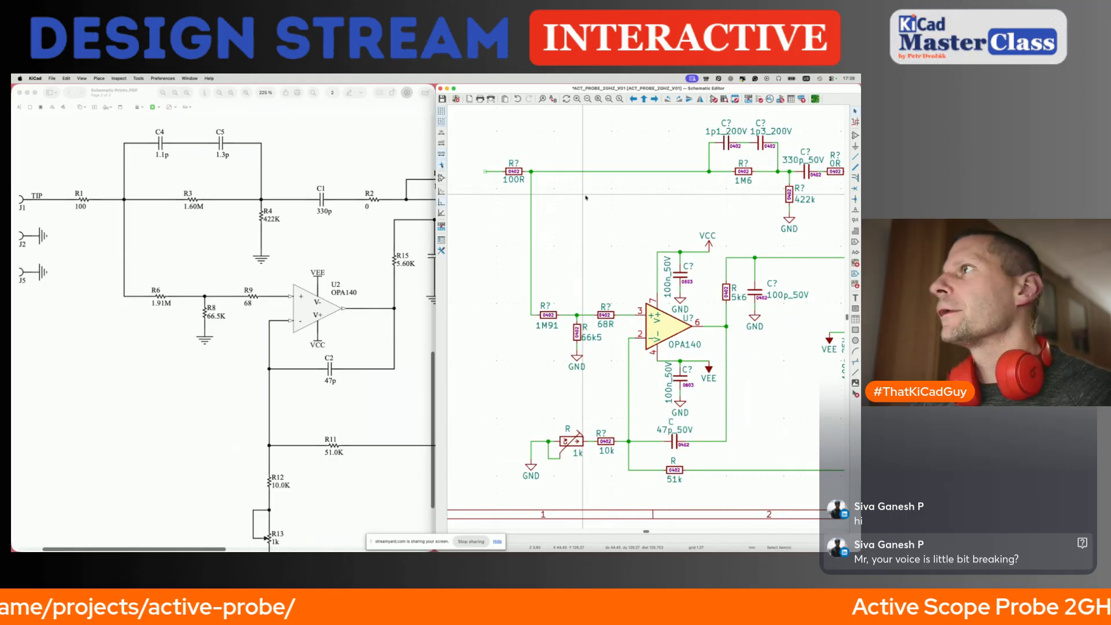
Move the 1p1, 1p3, 1M6, 422k, 330p and 0R network left toward the 100R, straighten it on the input line, and save.
scroll(586, 197, up, 2)
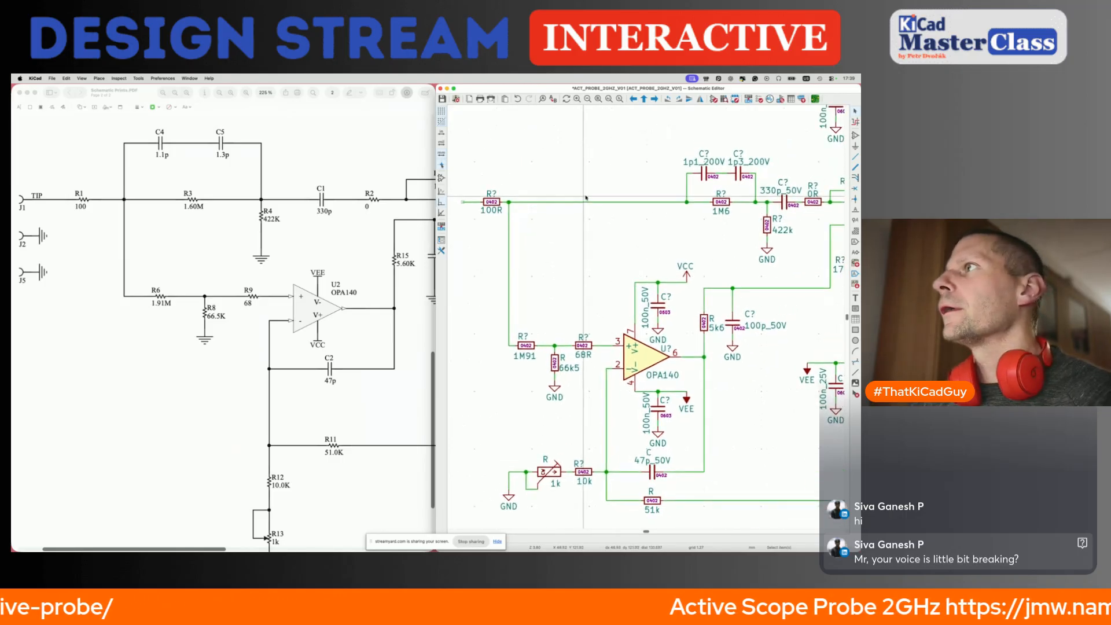
scroll(679, 162, down, 4)
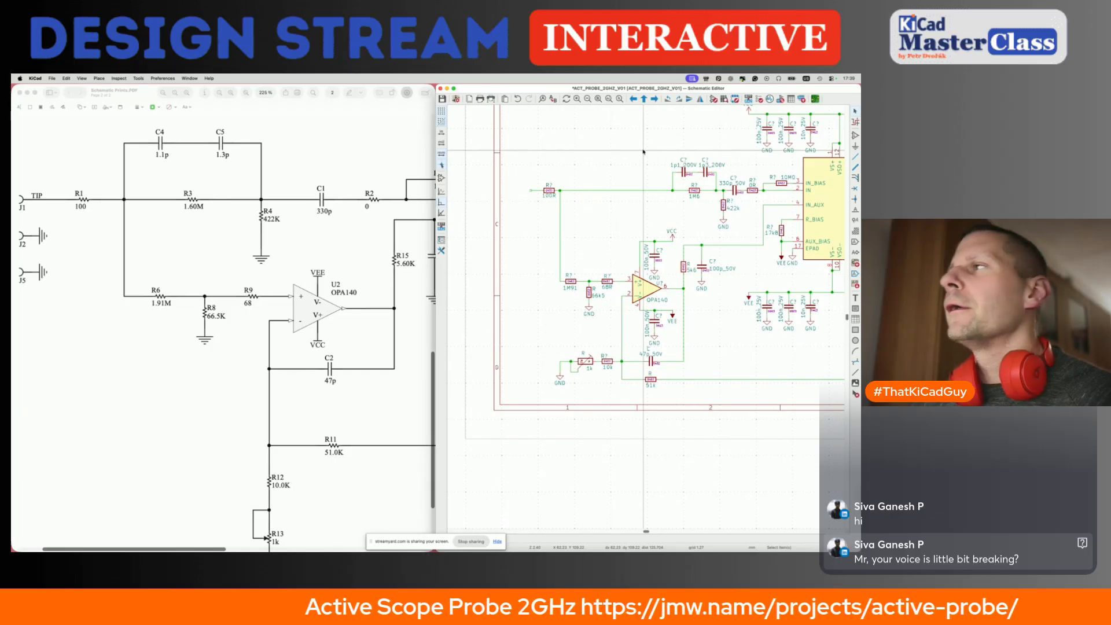
drag(650, 145, 760, 238)
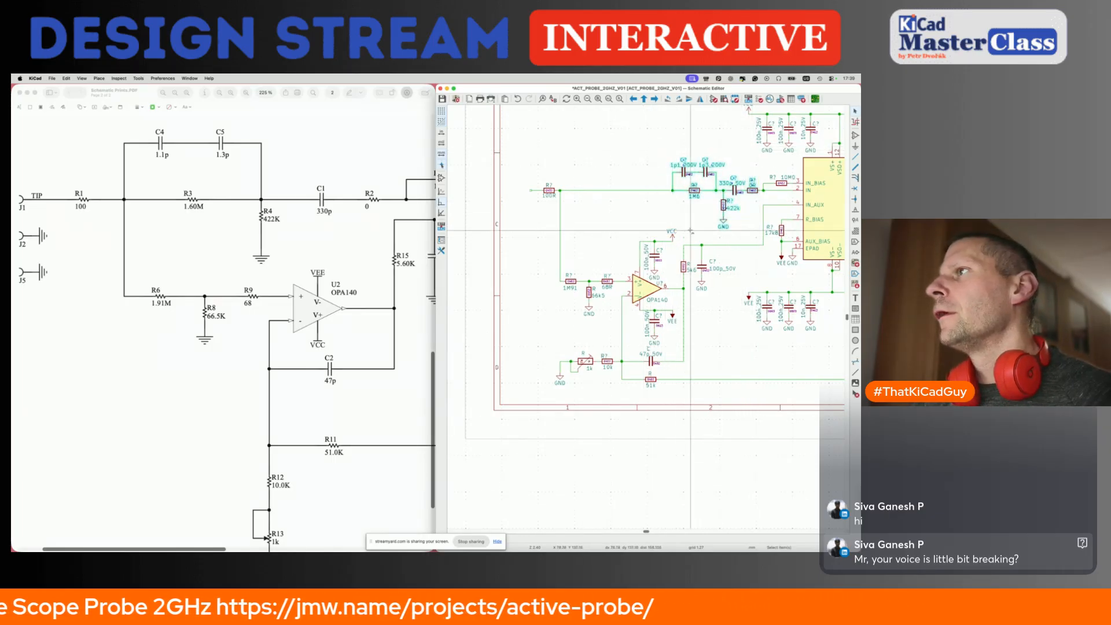
drag(722, 211, 639, 215)
key(super+s)
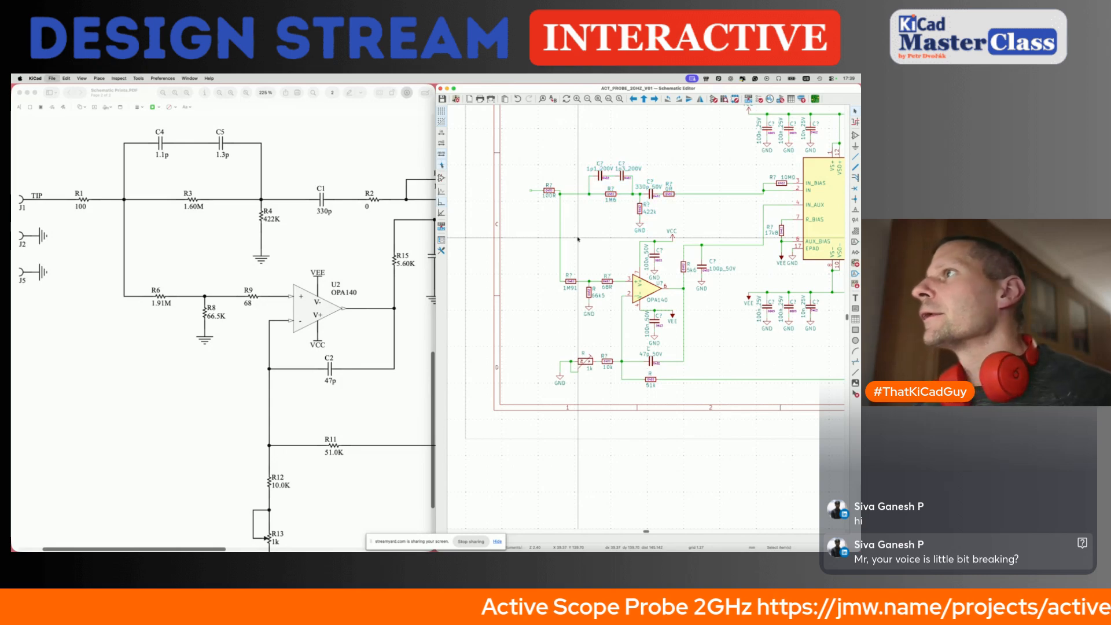
drag(564, 140, 643, 209)
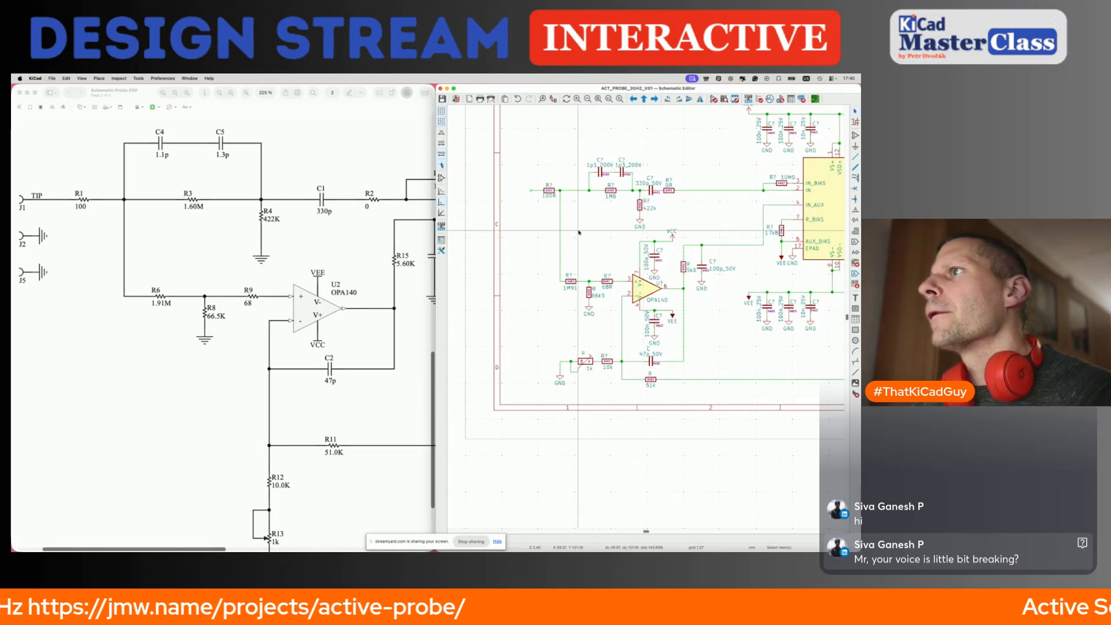
Shift the 66k5 and 1M91 resistors and the vertical input wire right, closer to the 68R, and save the schematic.
drag(564, 268, 610, 325)
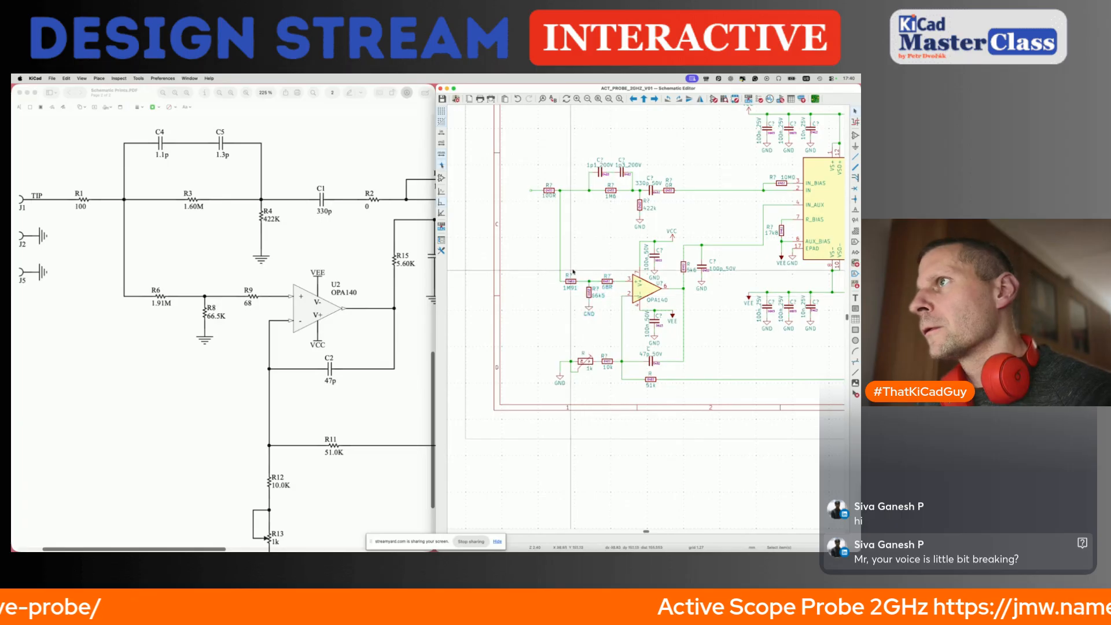
drag(561, 266, 601, 331)
key(m)
click(604, 331)
scroll(705, 243, up, 3)
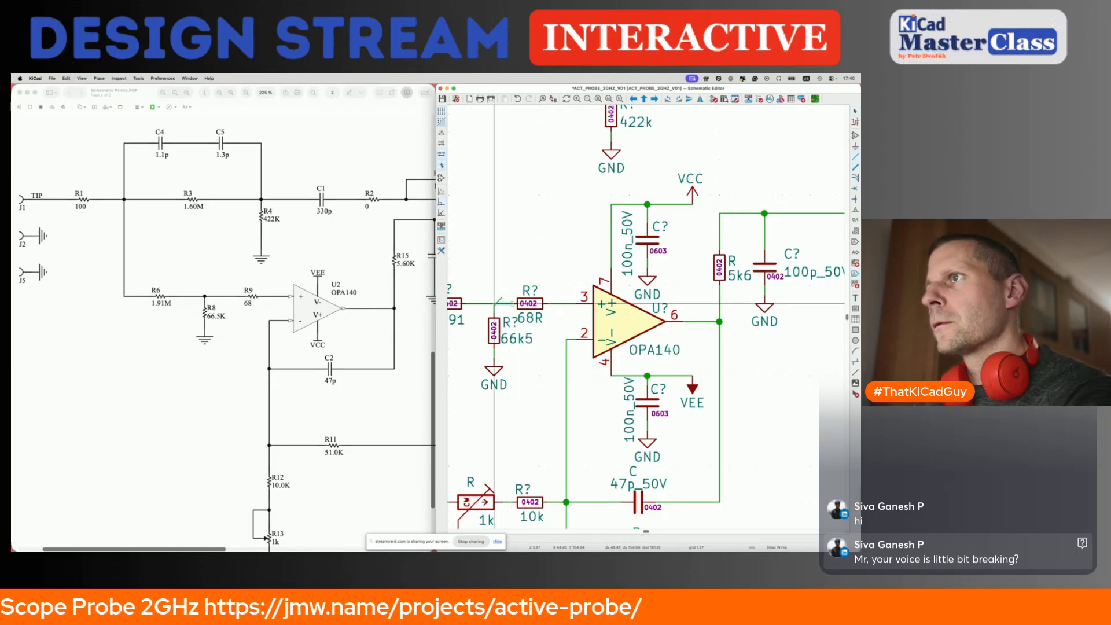
scroll(486, 307, left, 2)
drag(480, 305, 497, 299)
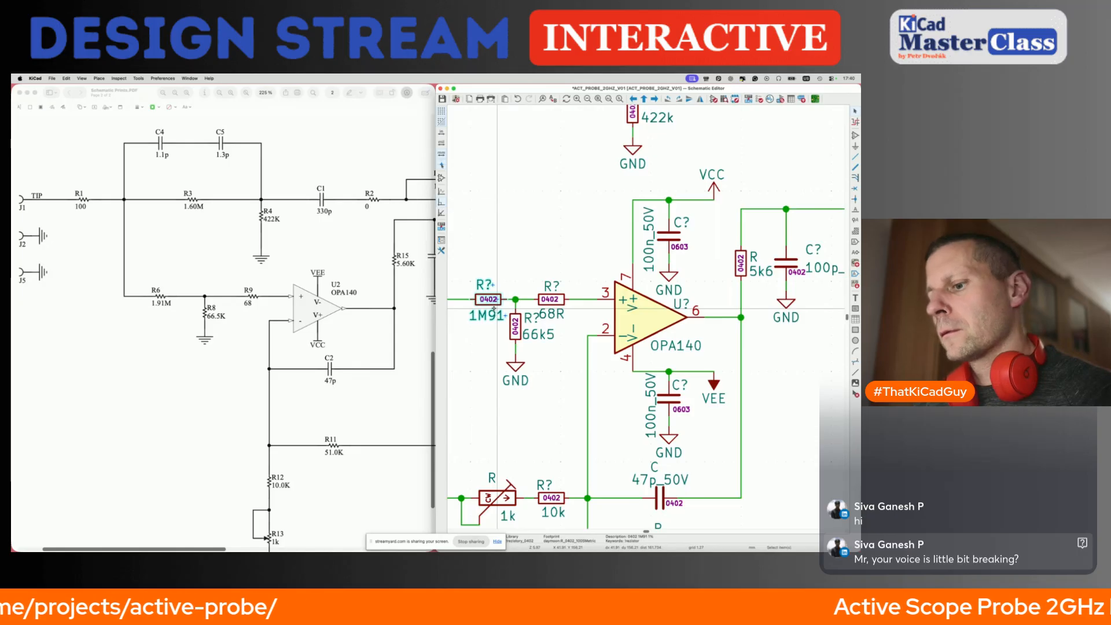
scroll(486, 295, down, 5)
drag(474, 279, 478, 280)
click(467, 330)
key(super+s)
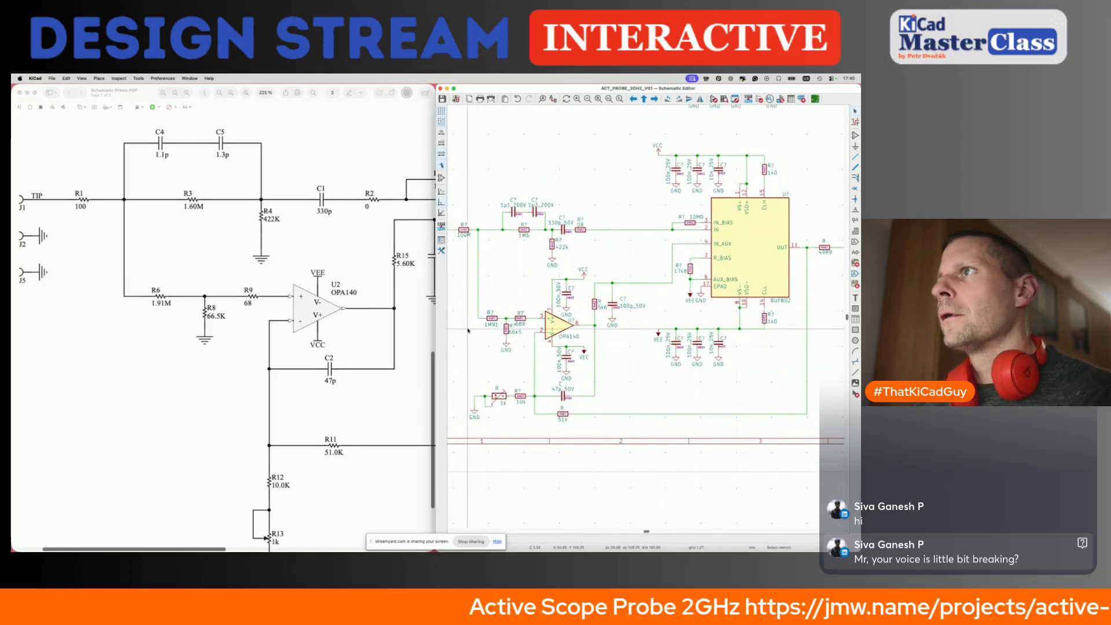
Compare the whole drawn schematic with the reference PDF, and review the Tasks note and the 49R9 output section for missing parts.
scroll(467, 330, left, 5)
click(180, 223)
scroll(181, 223, down, 2)
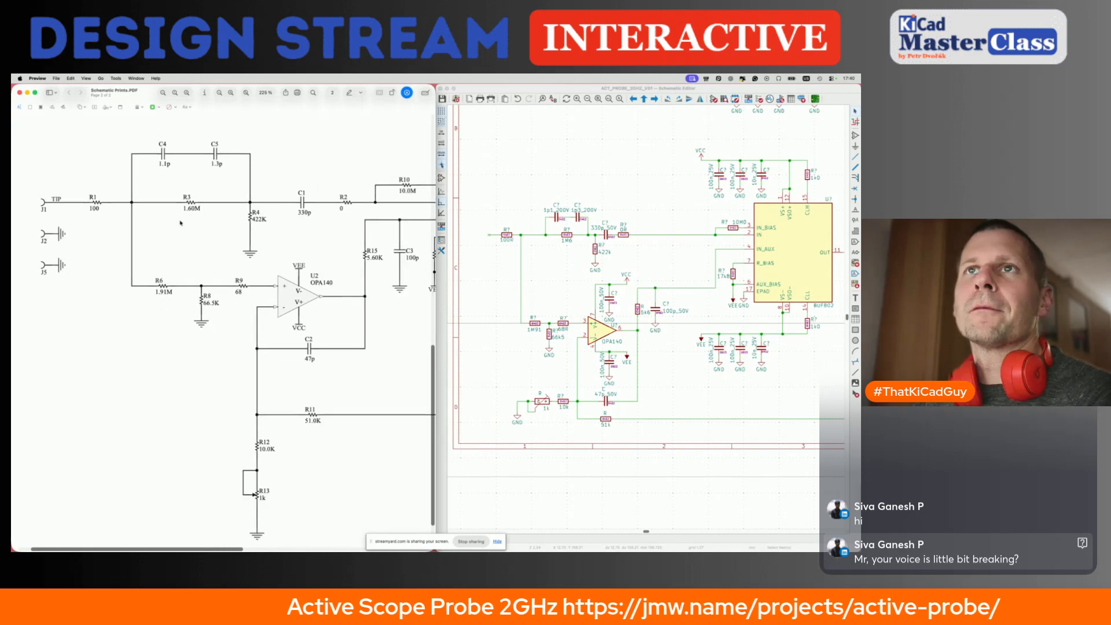
click(491, 238)
scroll(489, 249, down, 4)
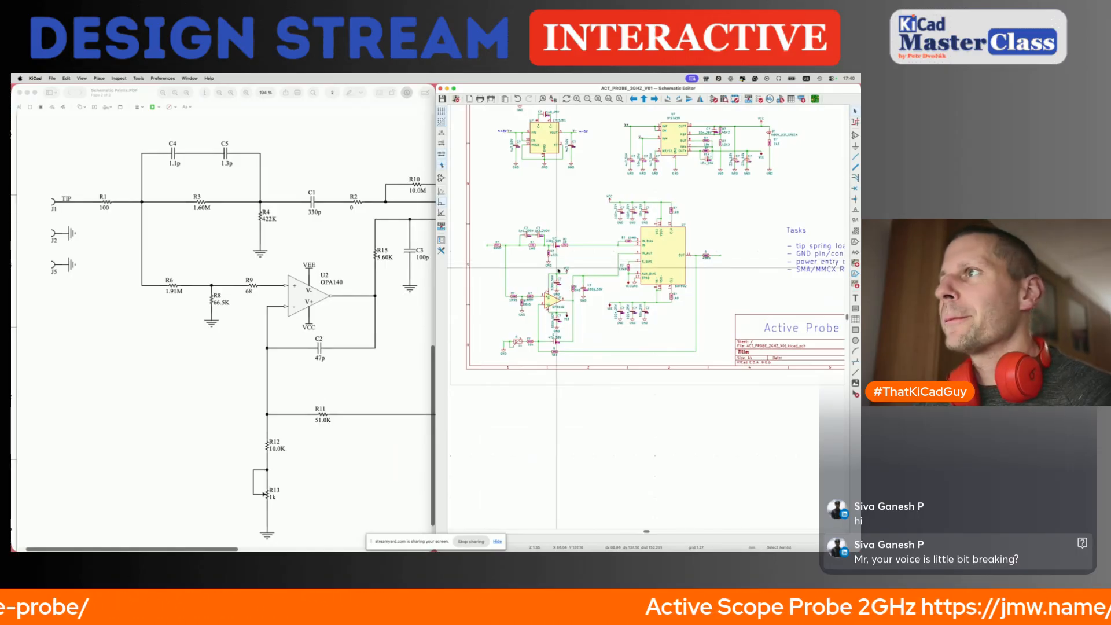
scroll(695, 252, right, 5)
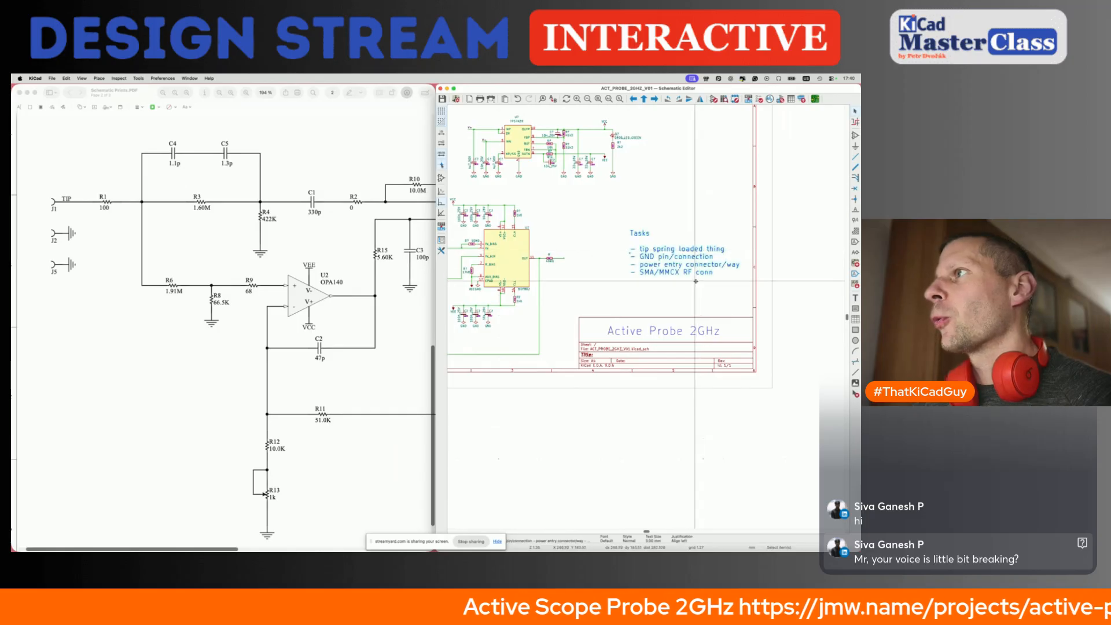
click(331, 266)
ctrl+scroll(331, 265, down, 5)
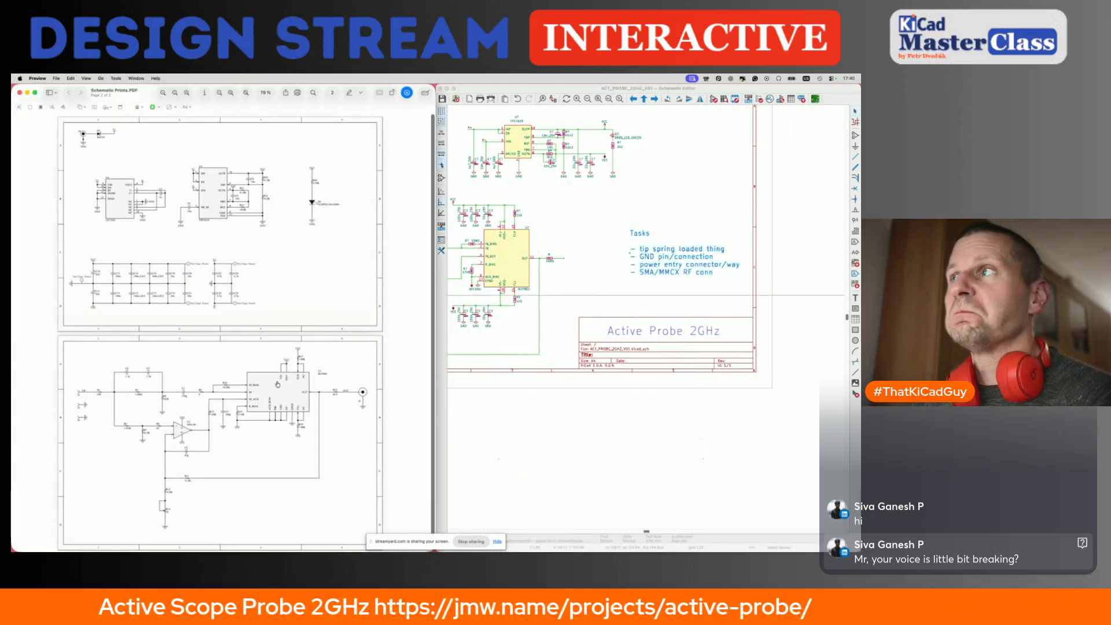
click(548, 268)
scroll(548, 268, up, 5)
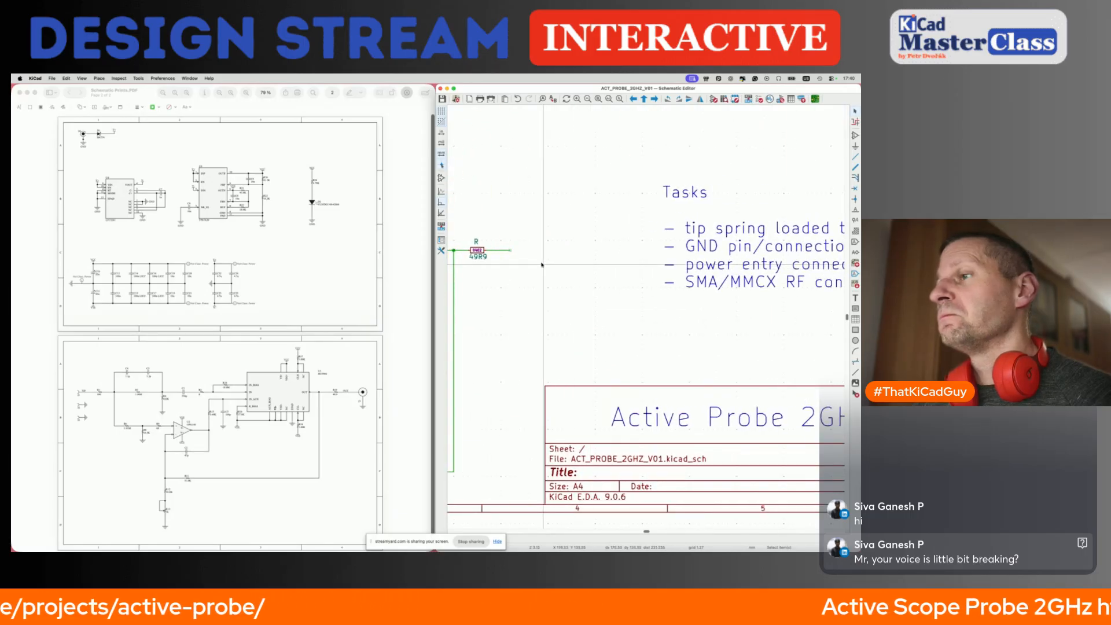
Open the Symbol Editor and filter the libraries for SMA connectors.
click(715, 99)
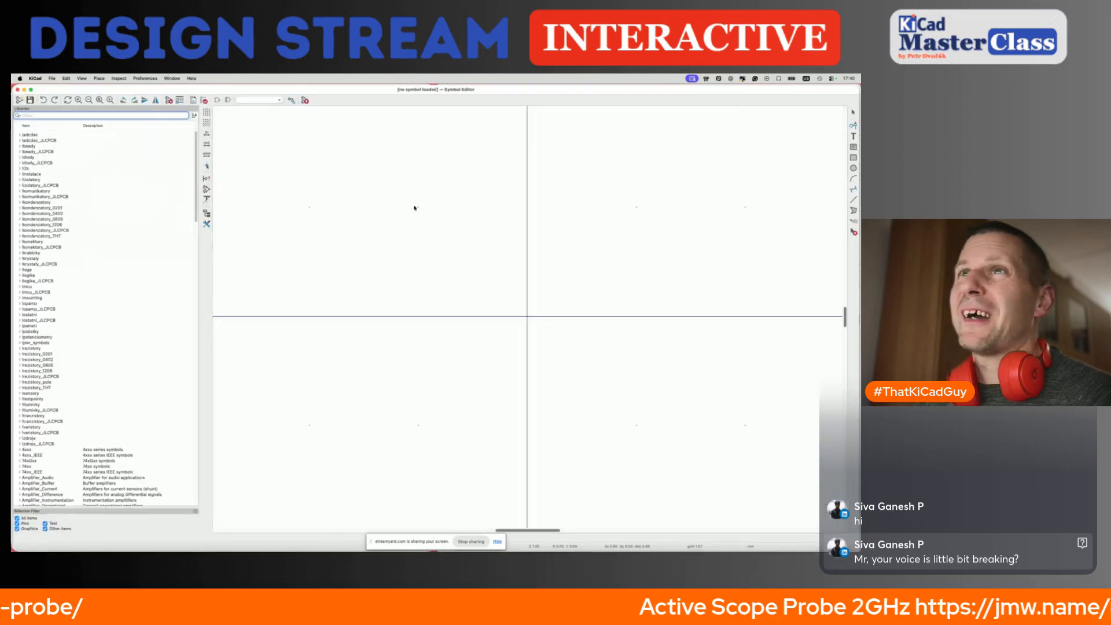
text(adga)
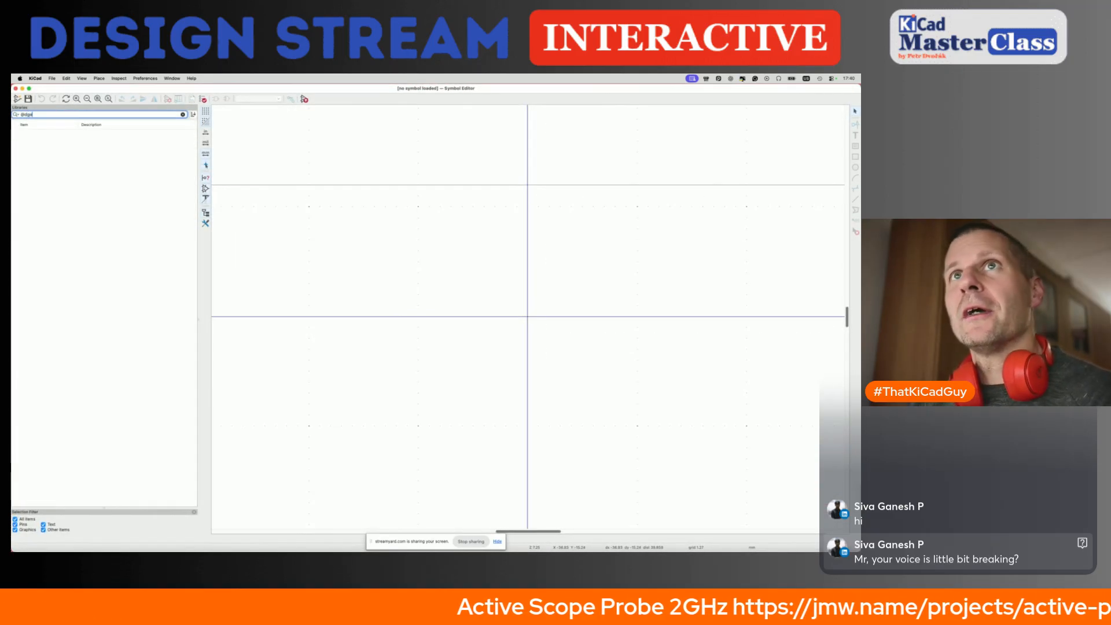
key(BackSpace)
key(BackSpace)
key(BackSpace)
key(BackSpace)
text(ledga)
key(BackSpace)
key(BackSpace)
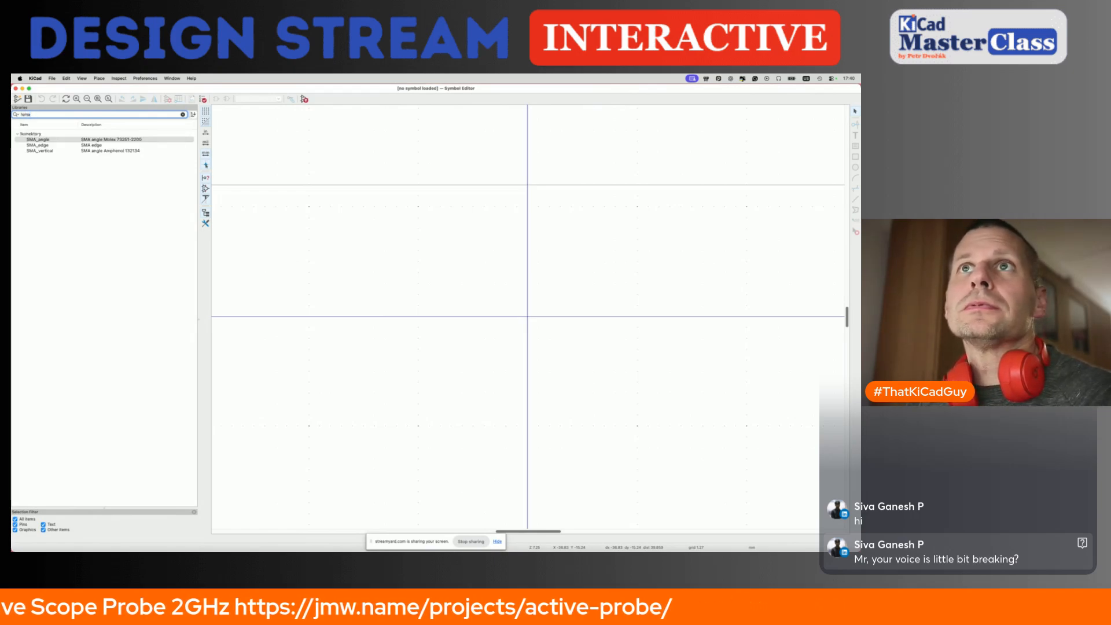
Open the SMA_edge connector symbol, show its properties, and copy the MOC field's value.
double_click(93, 145)
click(167, 100)
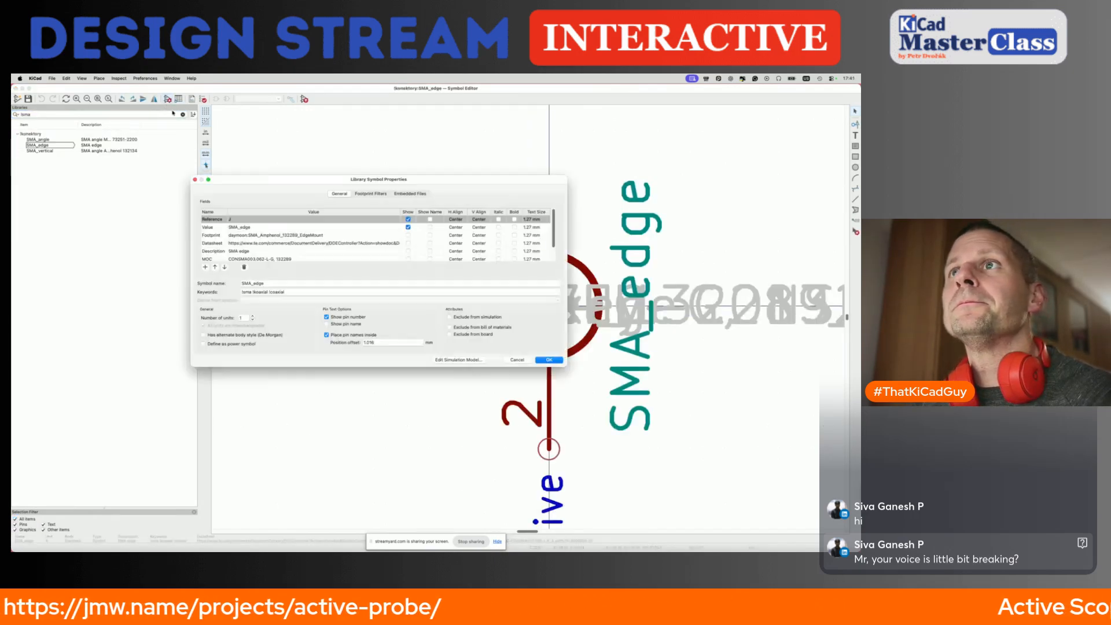
scroll(260, 257, down, 2)
double_click(262, 244)
key(super+c)
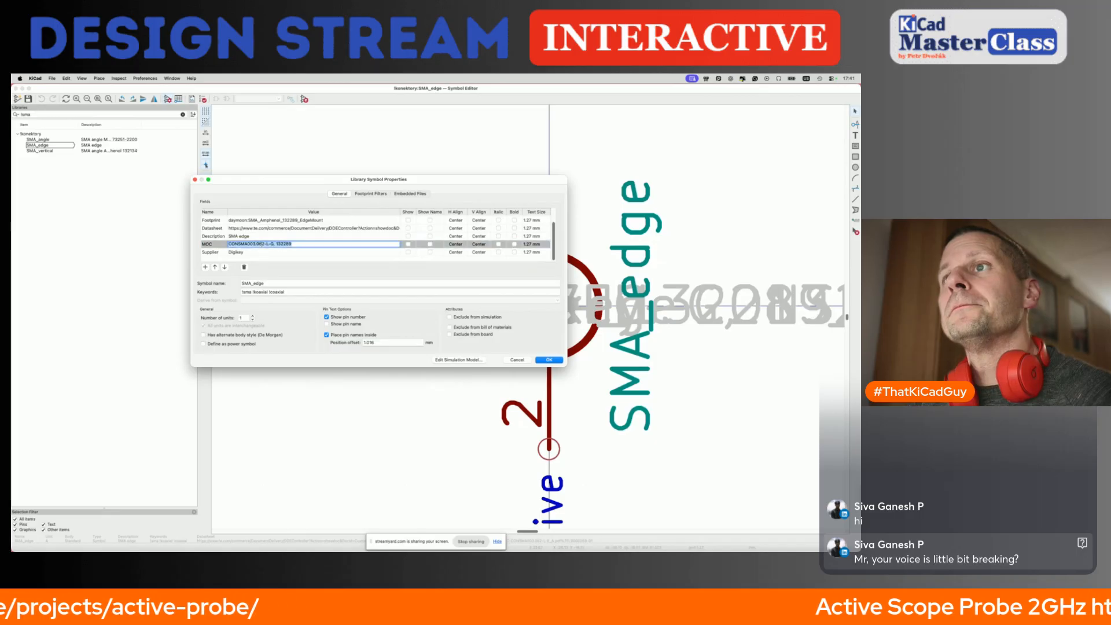
Switch to the browser and search Mouser for the copied part numbers "CONSMA003.062-L-G, 132289".
key(ctrl+Right)
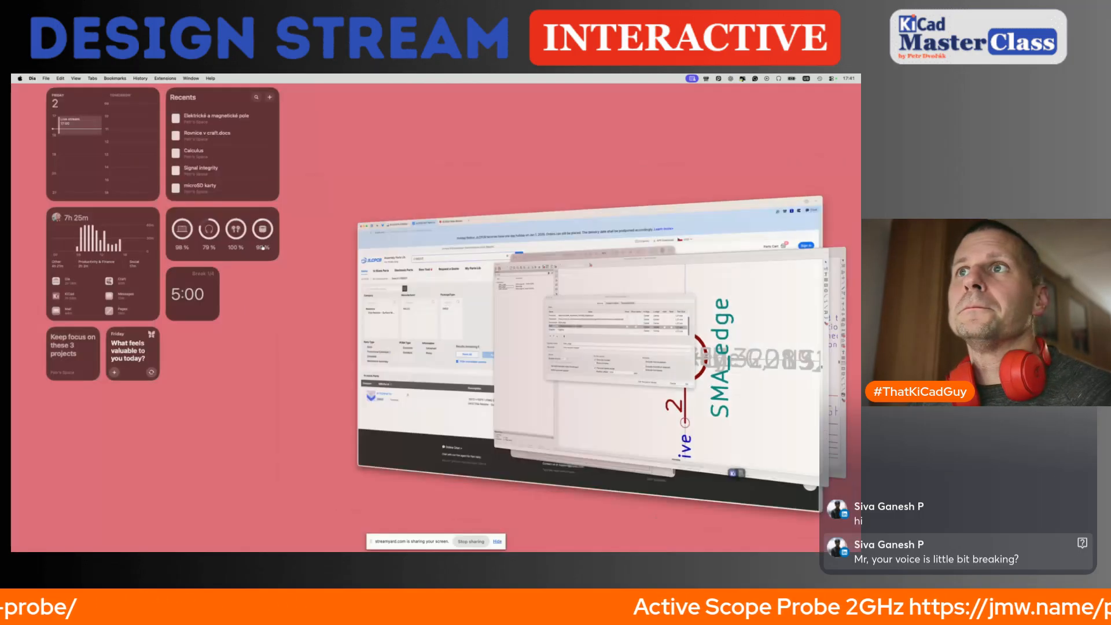
click(115, 91)
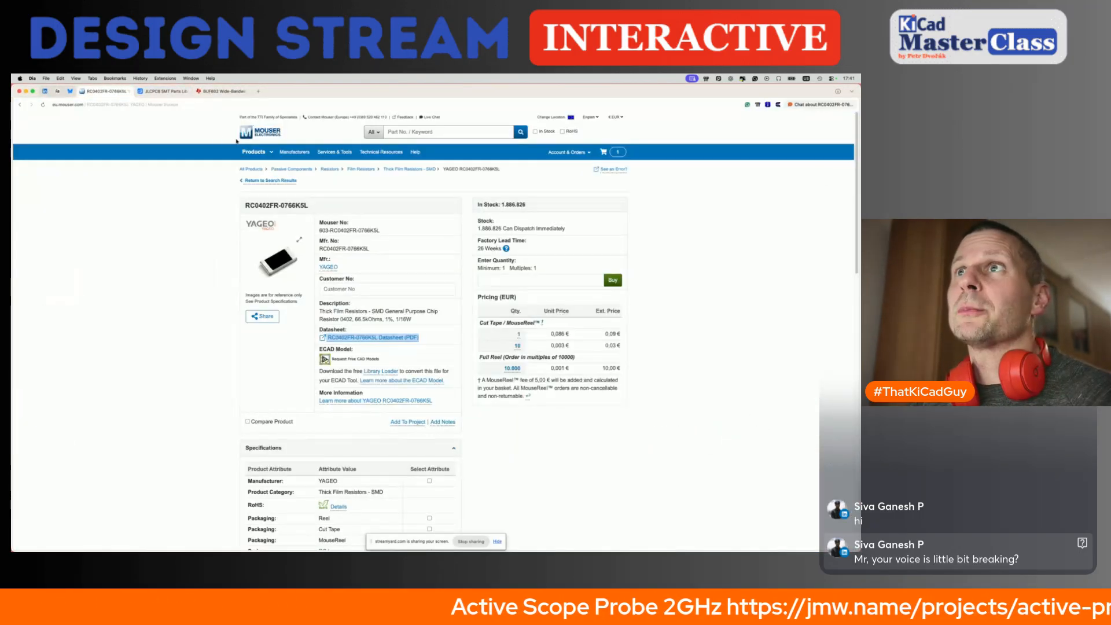
click(421, 131)
key(super+v)
key(Return)
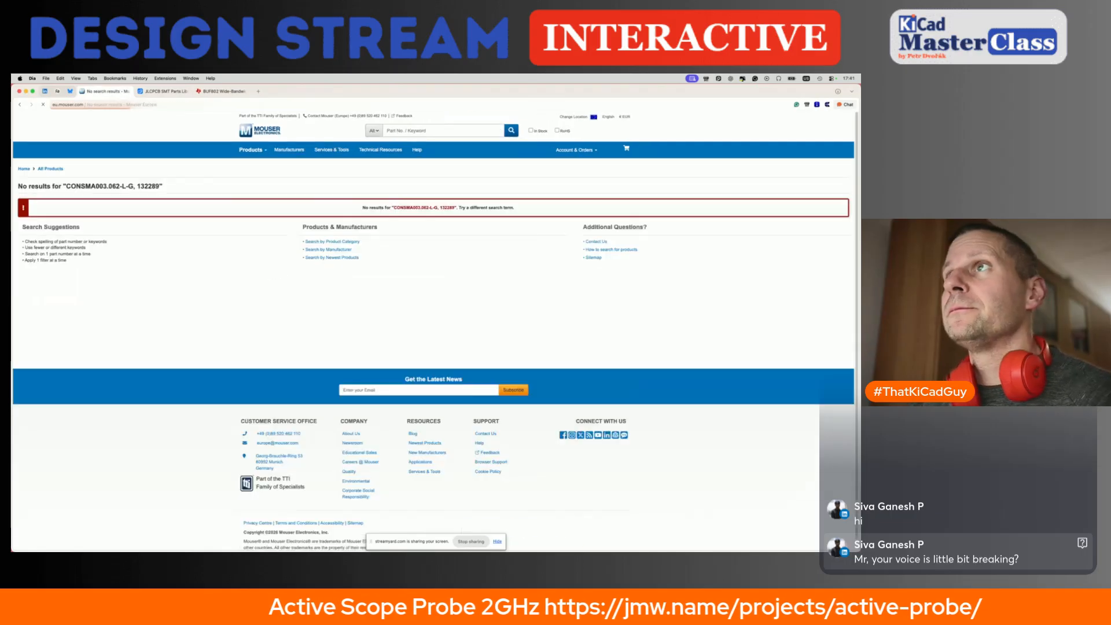
Open DigiKey in a new browser tab and search for "CONSMA003.062-L-G, 132289", reducing the search to CONSMA003.062-L-G.
key(super+t)
text(dig)
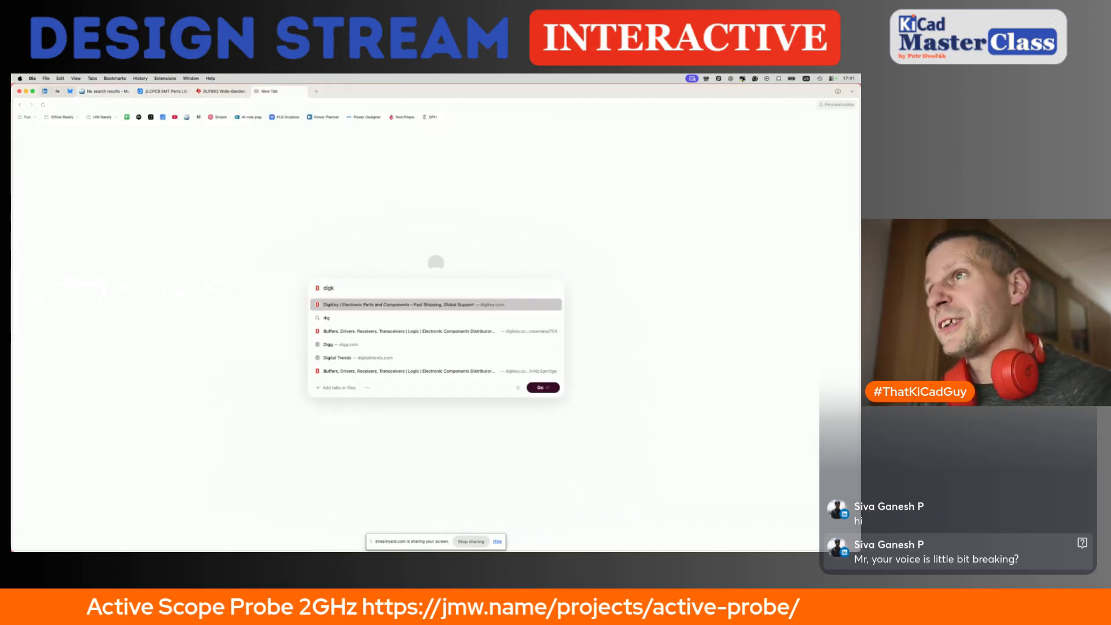
key(Return)
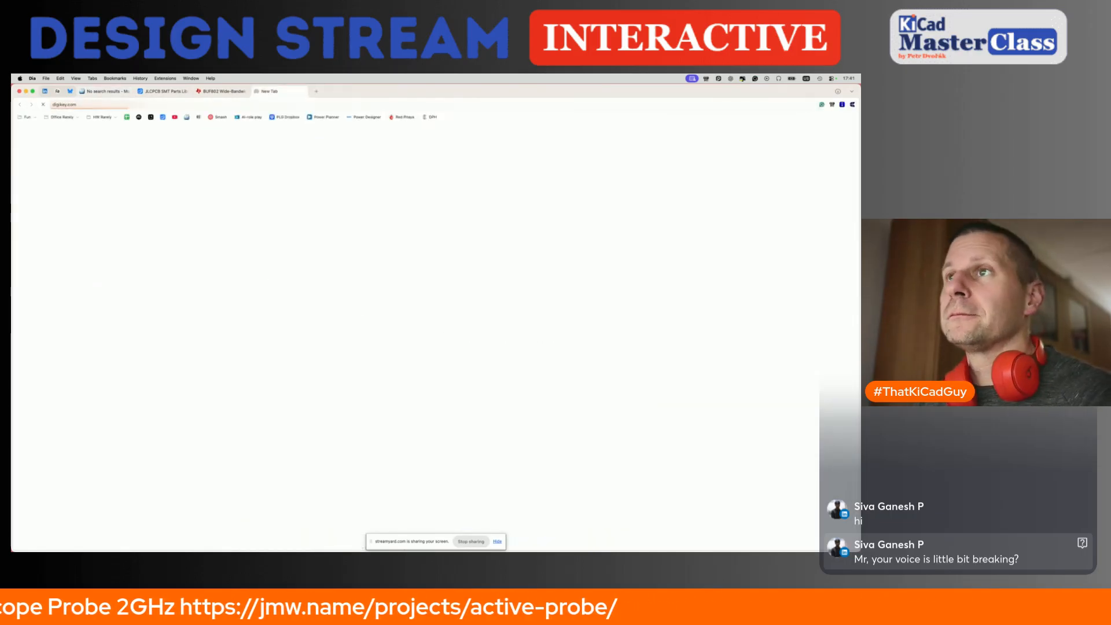
key(super+v)
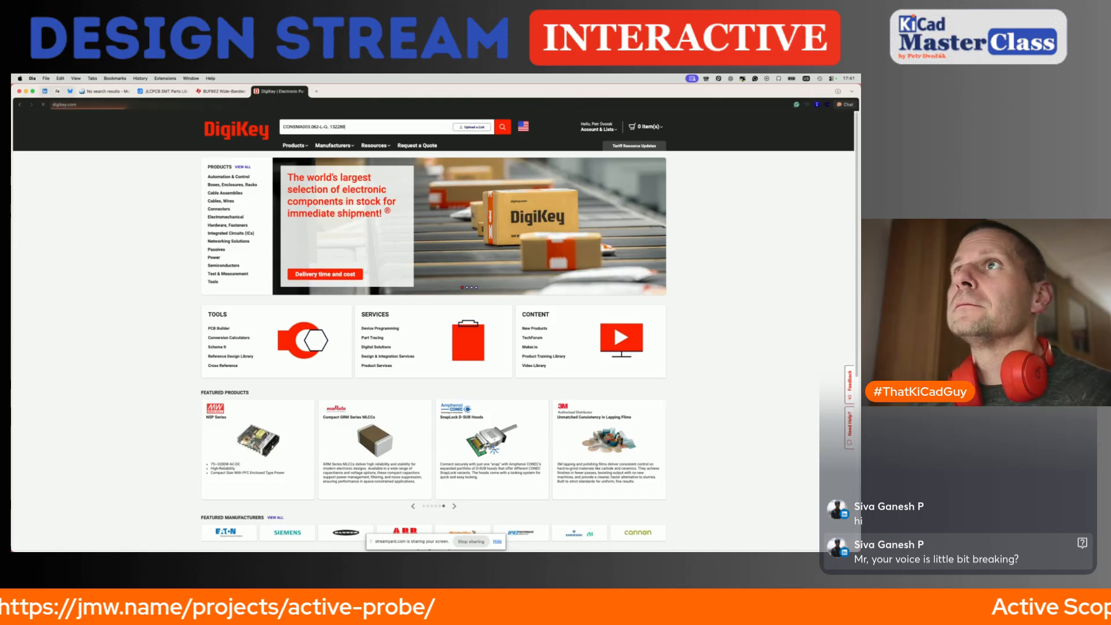
key(Return)
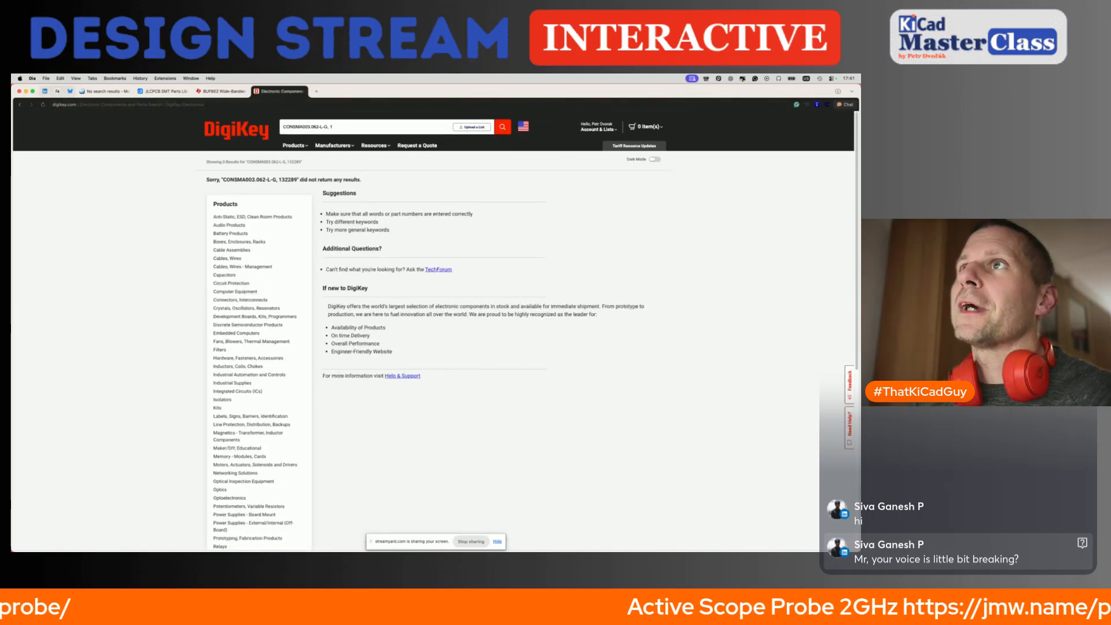
Search Mouser for CONSMA003.062-L-G alone.
click(106, 94)
click(401, 135)
key(super+v)
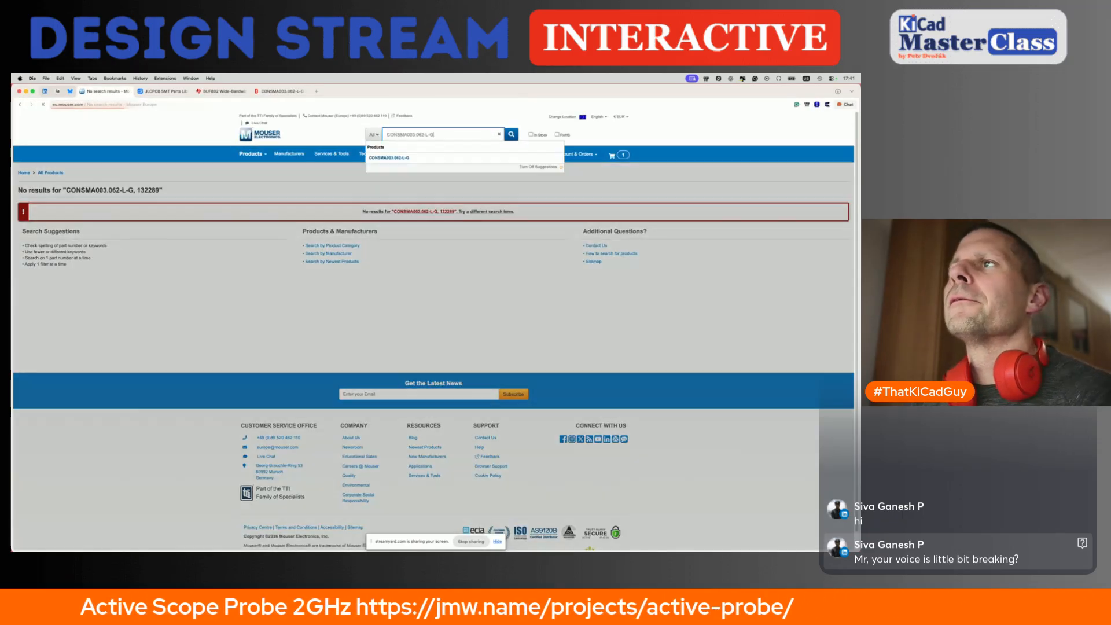
key(Return)
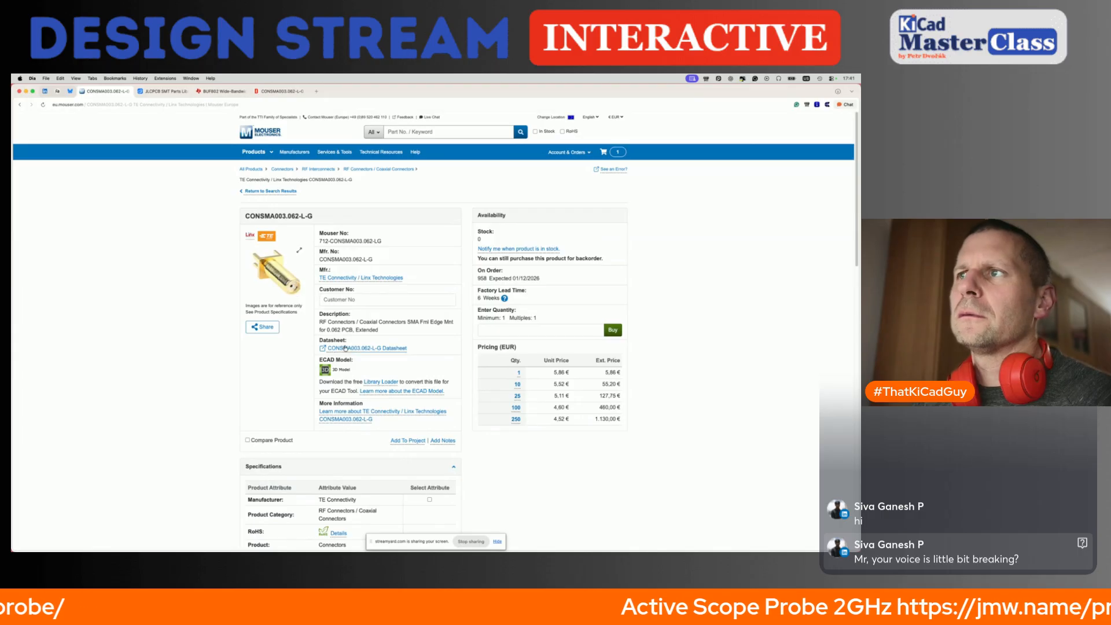
Review the CONSMA003.062-L-G specifications and its datasheet drawing, and return to the Mouser product page.
scroll(345, 348, down, 3)
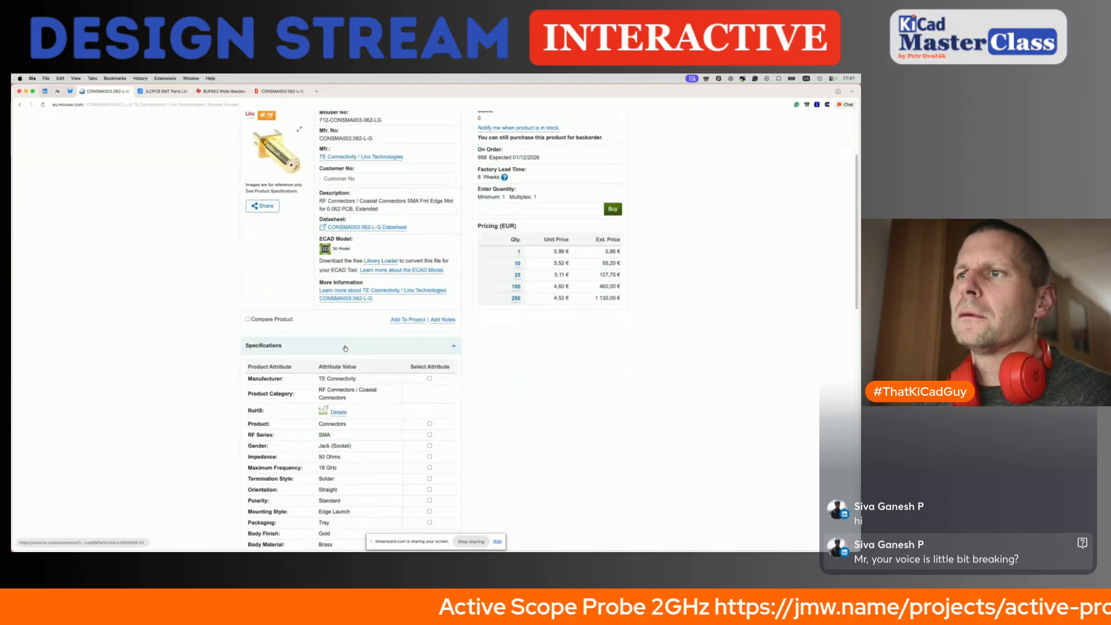
scroll(345, 347, up, 3)
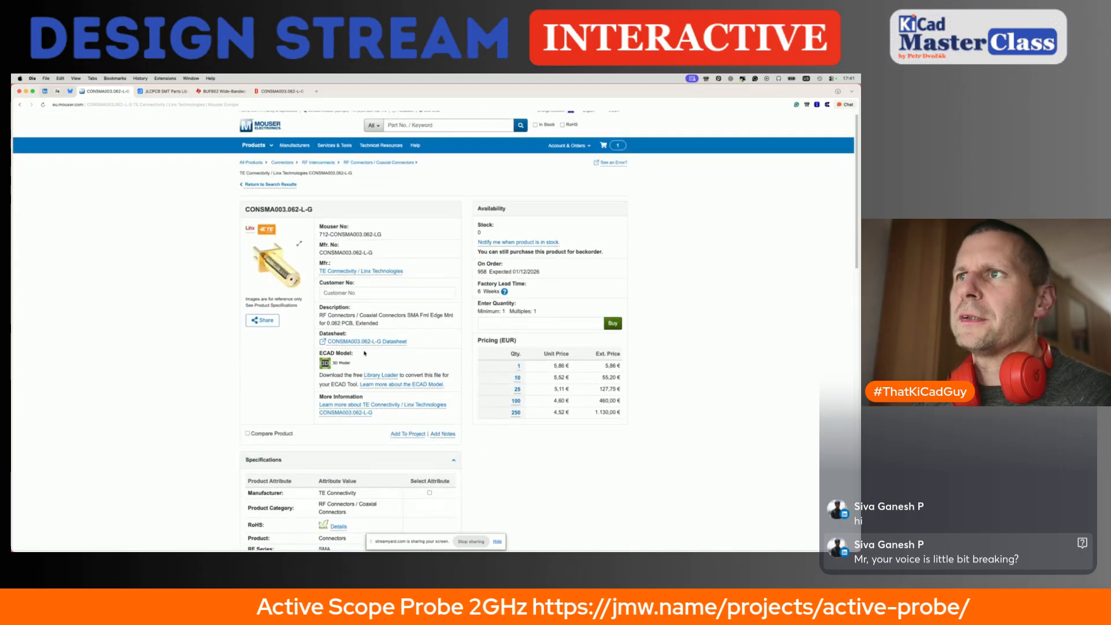
click(364, 342)
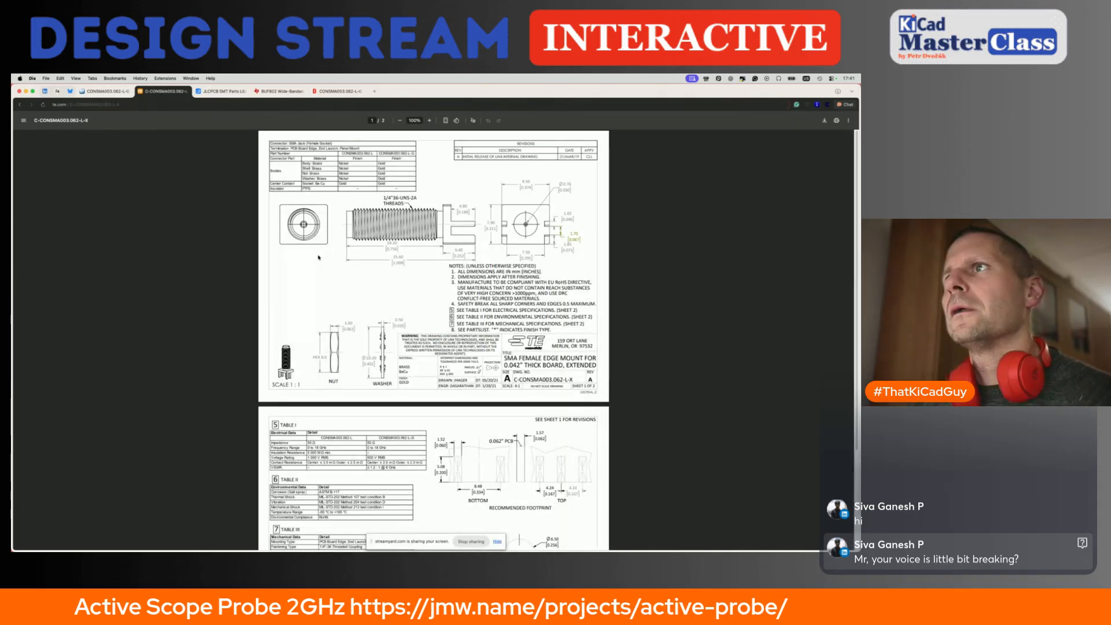
click(21, 105)
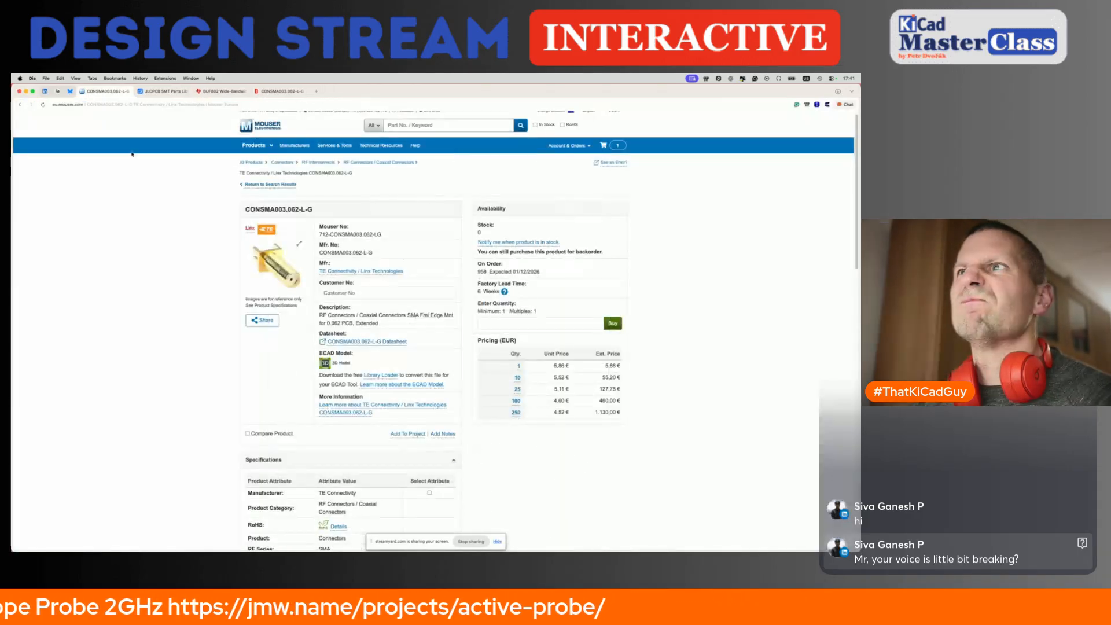
Search Mouser for the alternative SMA connector part number 132289.
click(420, 125)
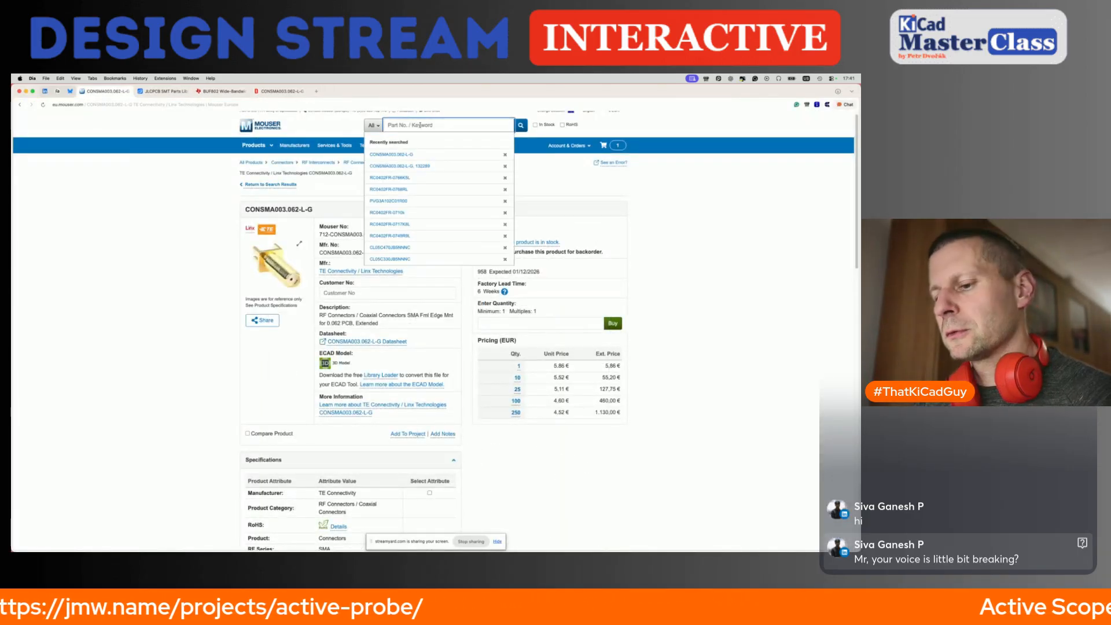
key(super+v)
key(shift+super+Left)
key(BackSpace)
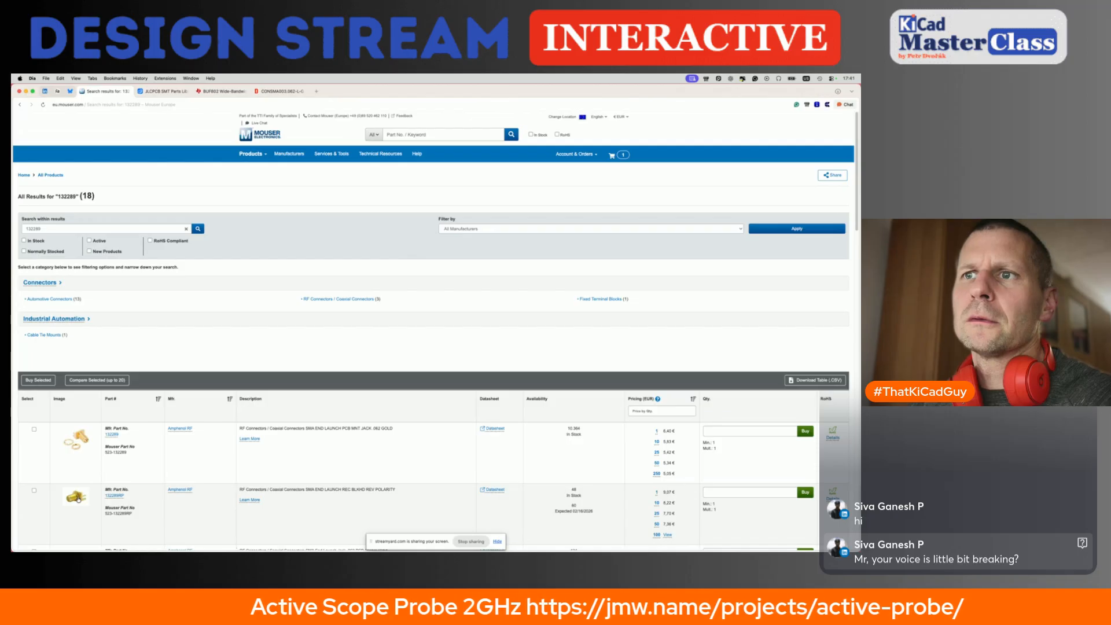
Compare the descriptions, polarity and availability of the Amphenol RF edge-launch SMA variants in the 132289 results.
scroll(78, 499, down, 3)
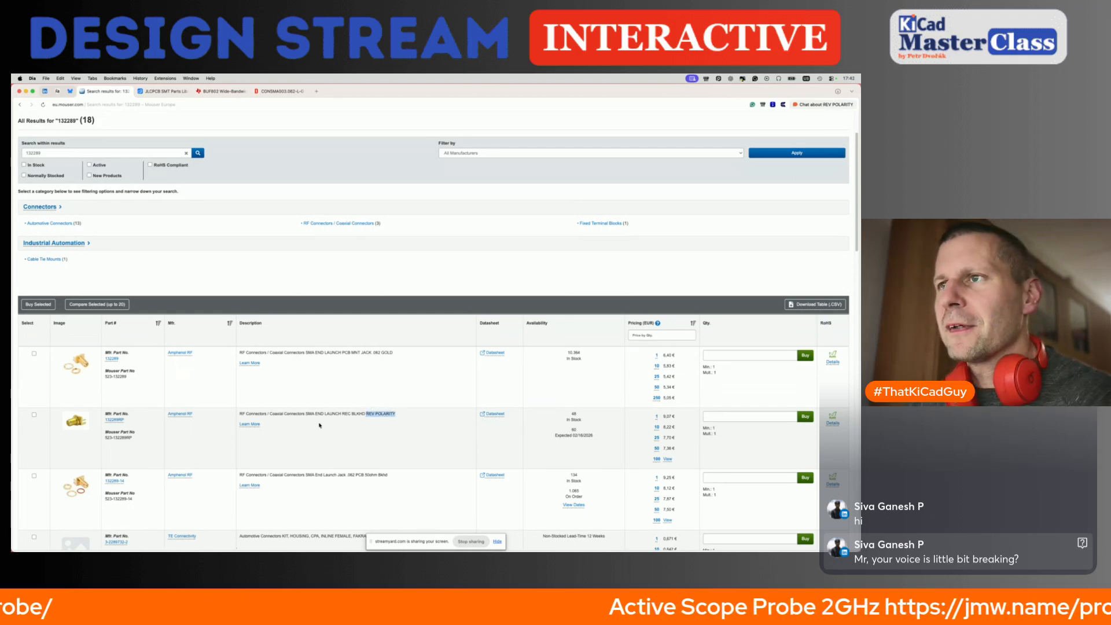
ctrl+scroll(319, 425, up, 3)
ctrl+scroll(319, 425, up, 3)
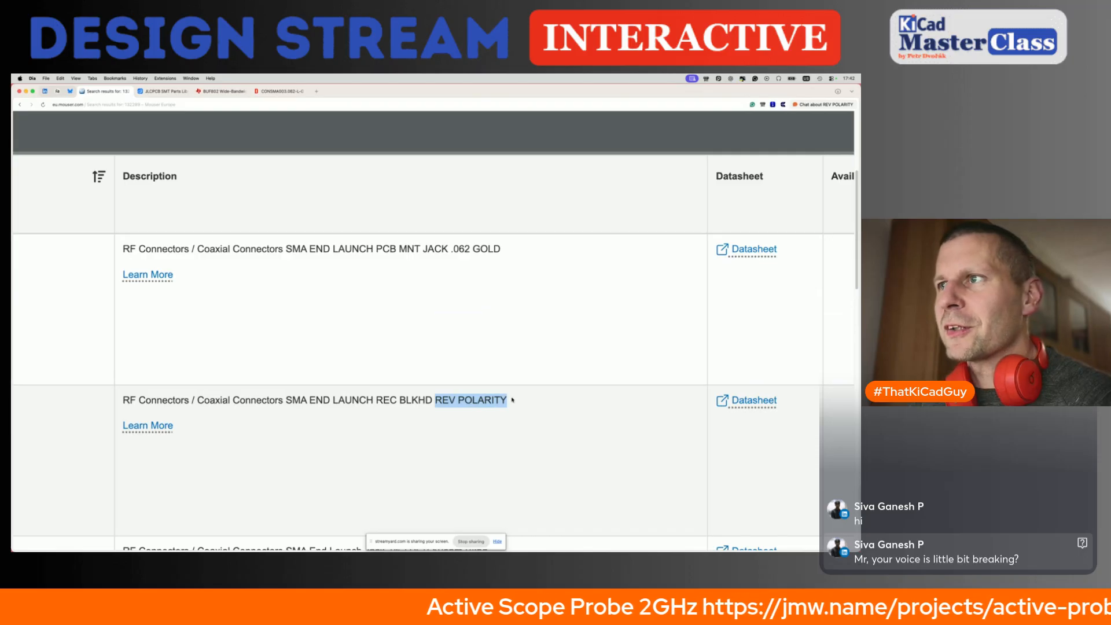
ctrl+scroll(498, 411, down, 5)
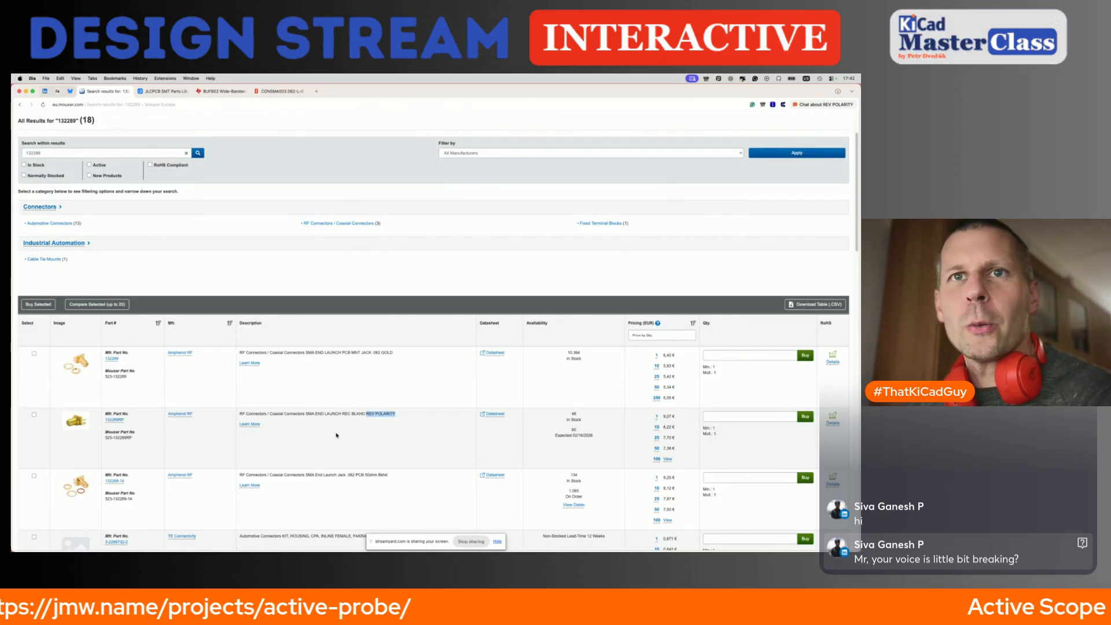
scroll(110, 392, down, 3)
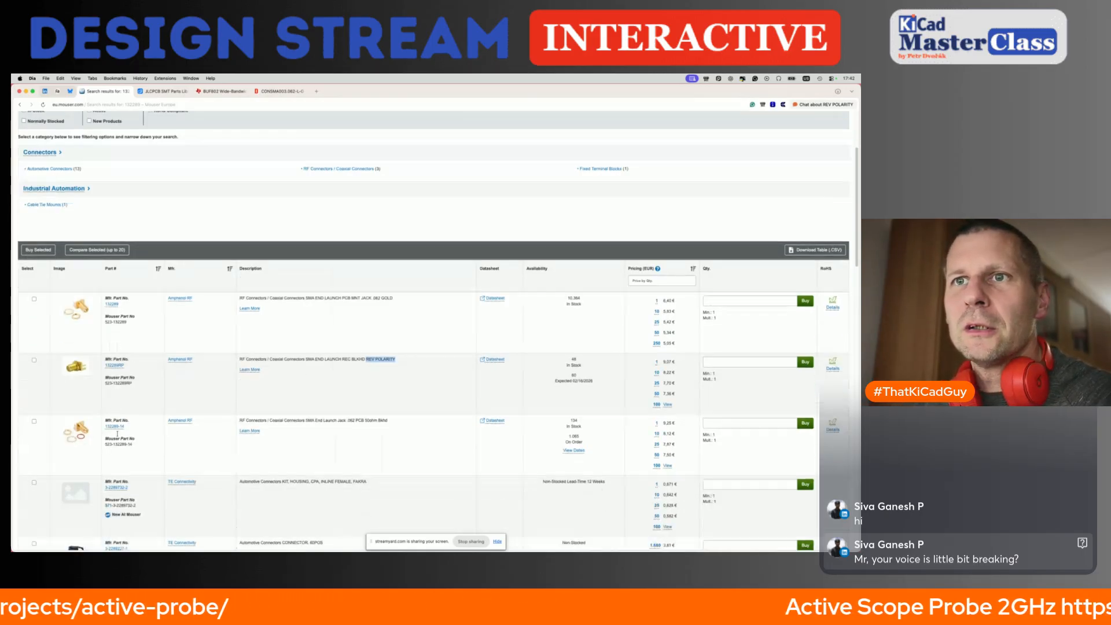
scroll(116, 416, up, 5)
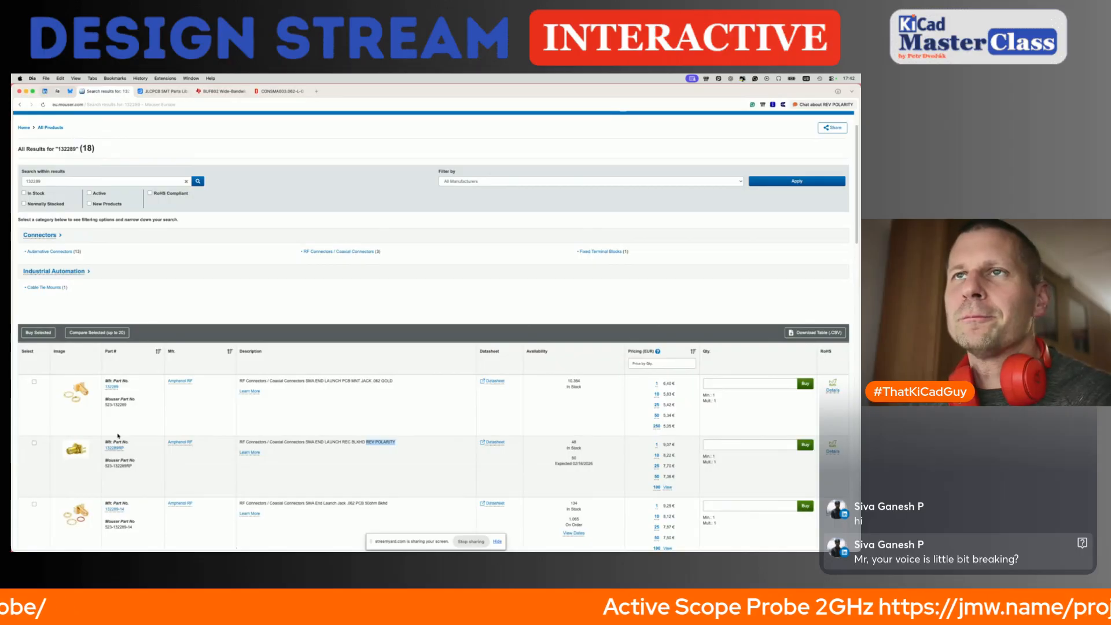
Return to KiCad's Symbol Editor, close the SMA_edge properties, and widen the Description column of the symbol list.
key(super+Tab)
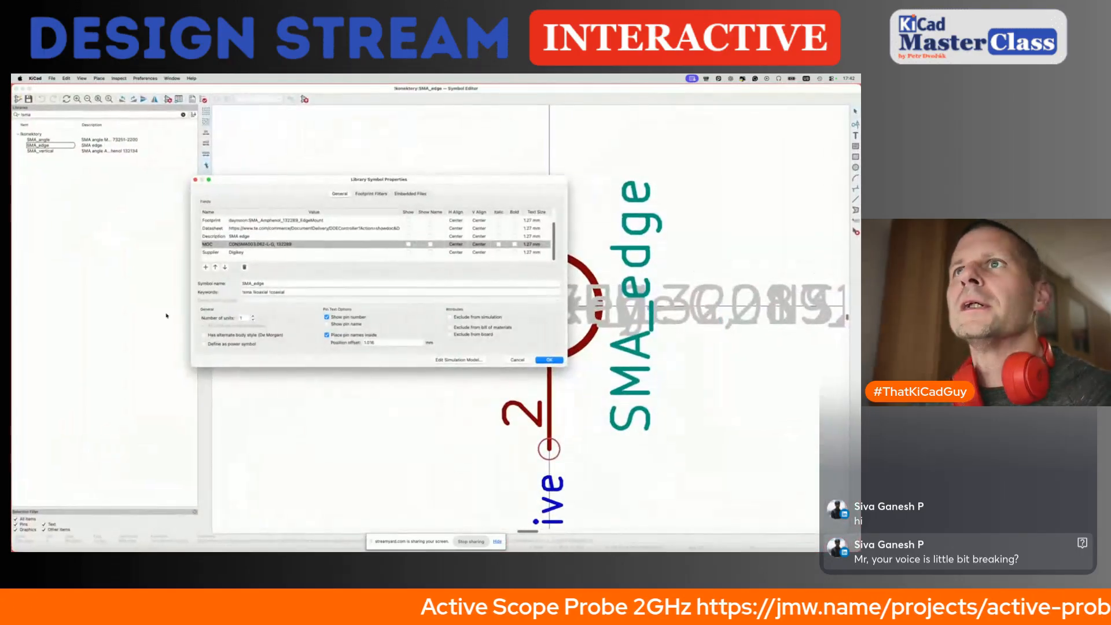
click(195, 180)
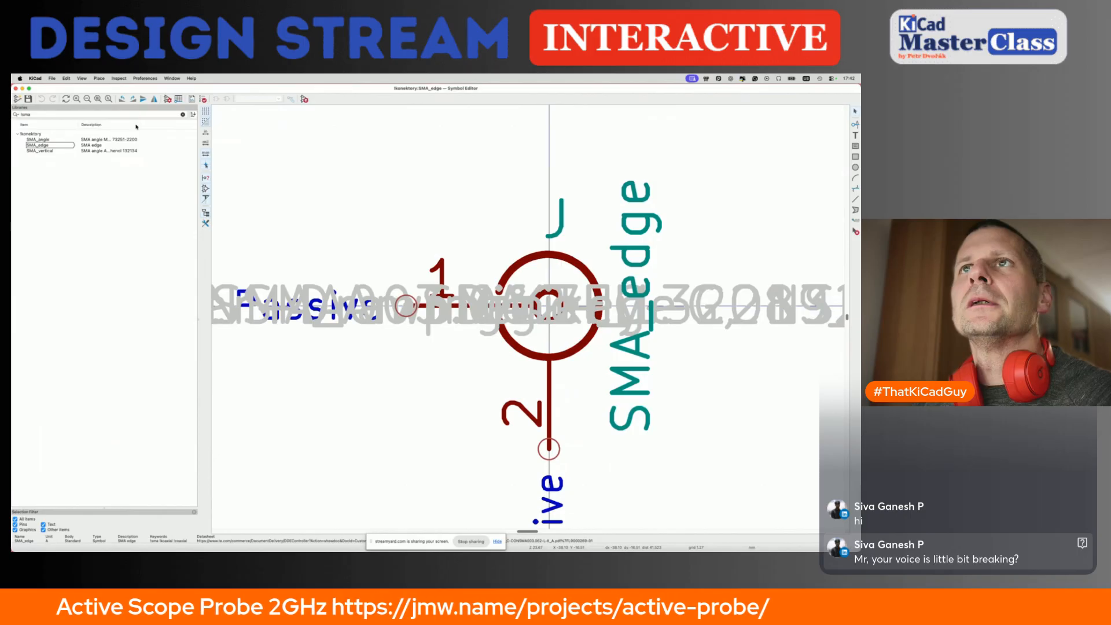
drag(142, 124, 176, 125)
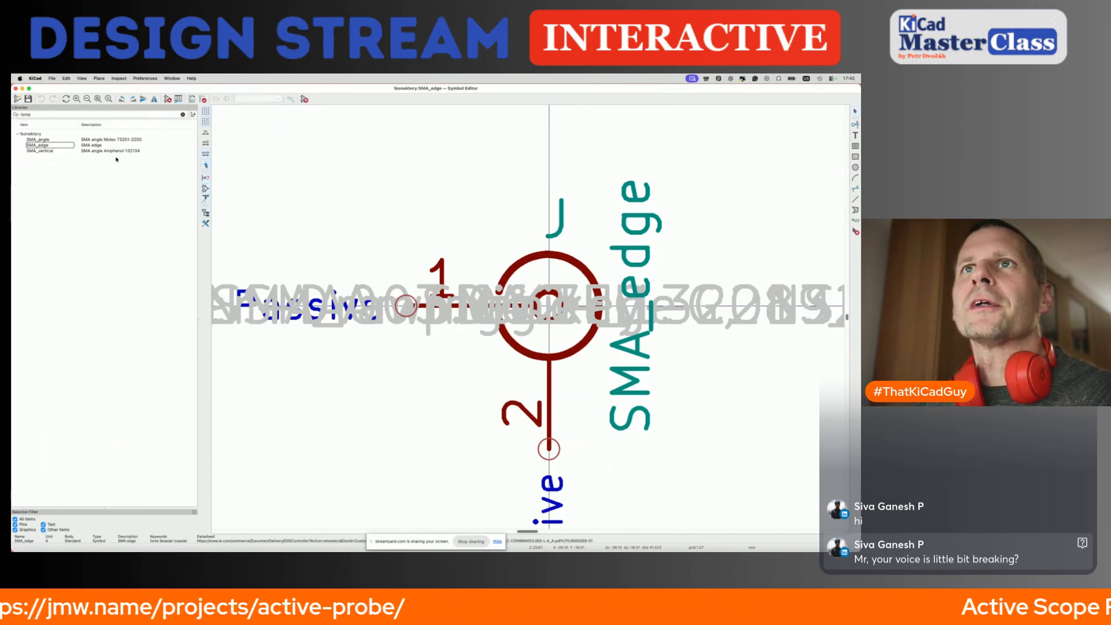
Show the SMA_angle symbol's properties and copy the MOC field's value, 73251-2200.
key(Up)
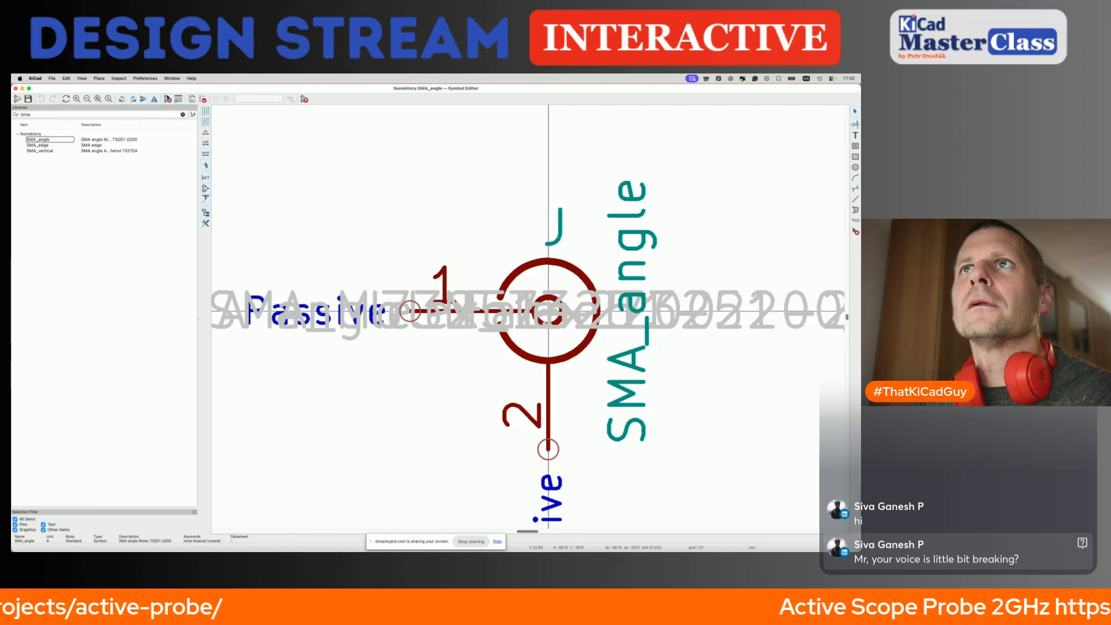
click(169, 100)
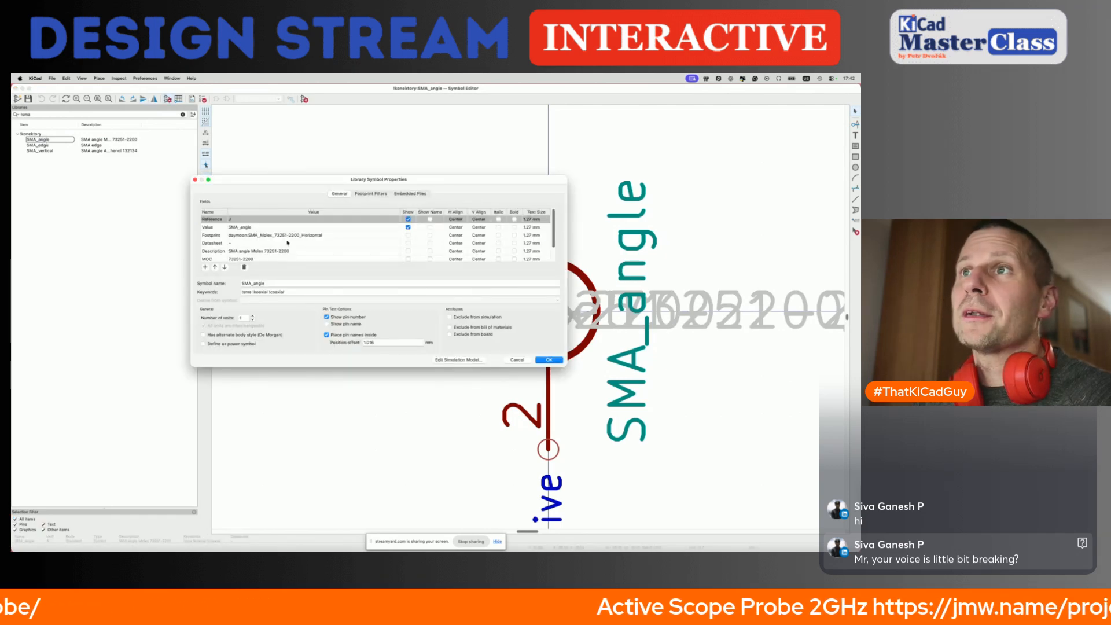
click(252, 259)
key(ctrl+c)
scroll(252, 262, down, 2)
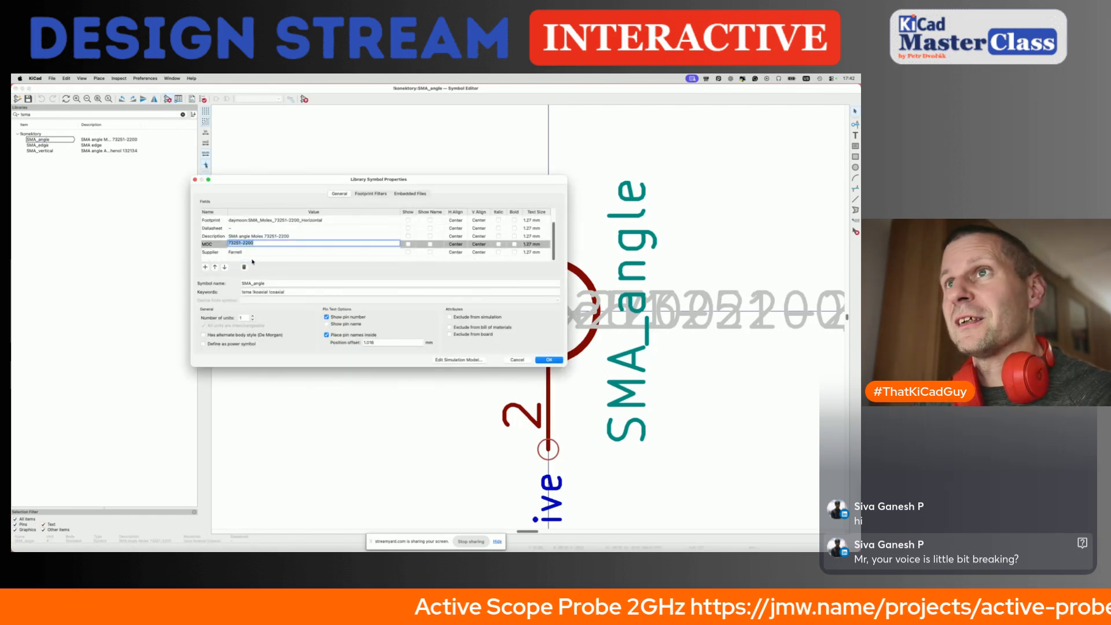
Switch back to the browser and search DigiKey for 73251-2200.
key(super+Tab)
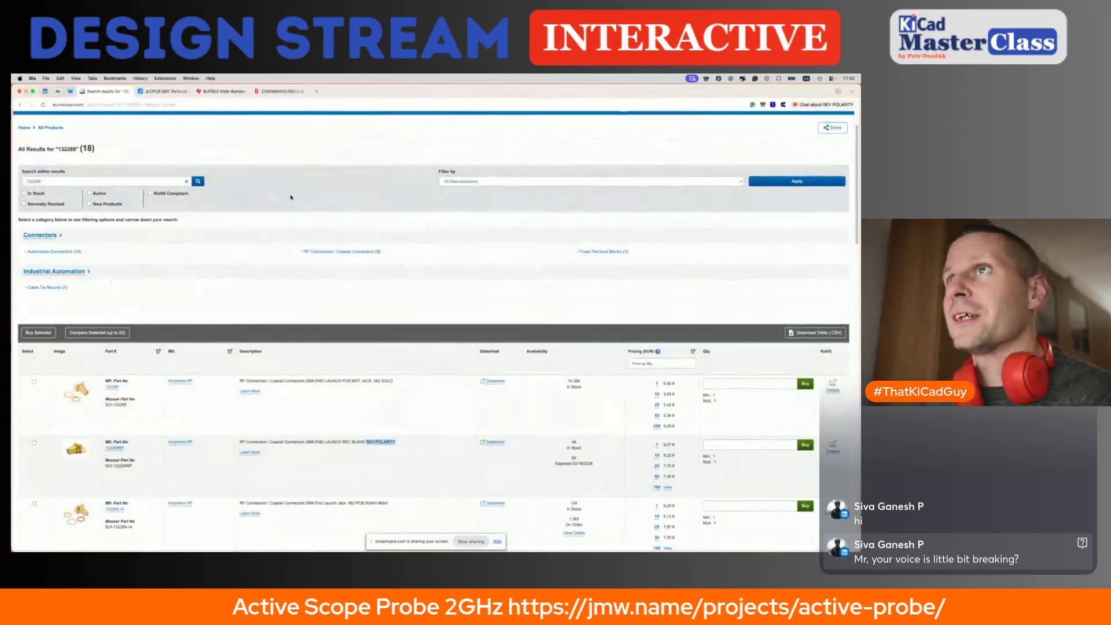
click(158, 91)
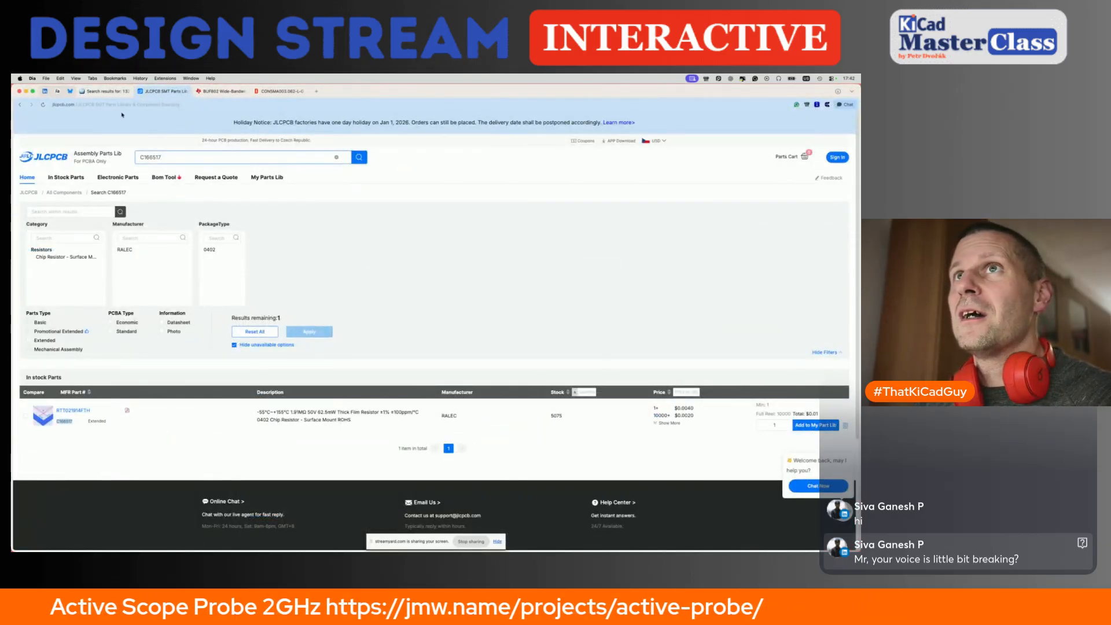
click(107, 90)
click(287, 90)
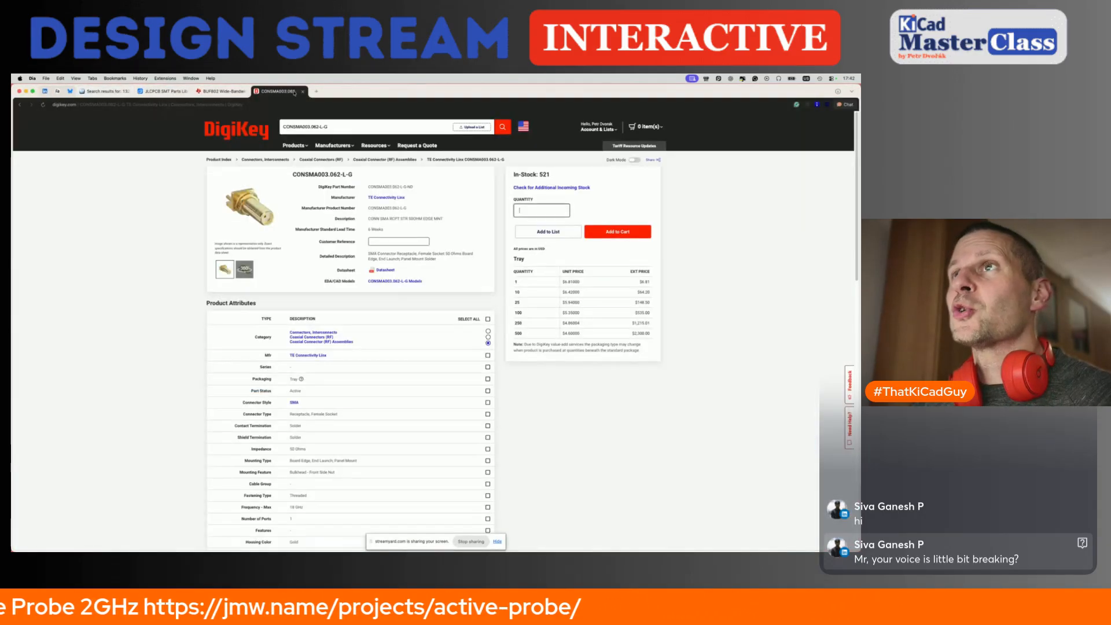
click(353, 126)
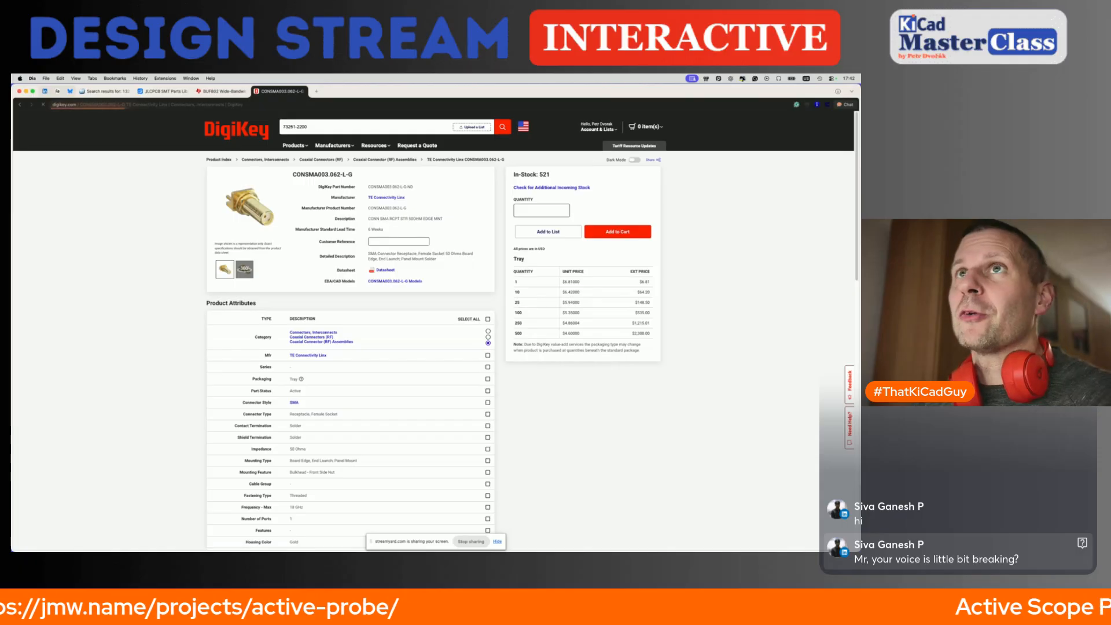
Search Mouser for the Molex 73251-2200 connector and examine its stock, pricing and specifications.
click(105, 92)
scroll(405, 231, up, 2)
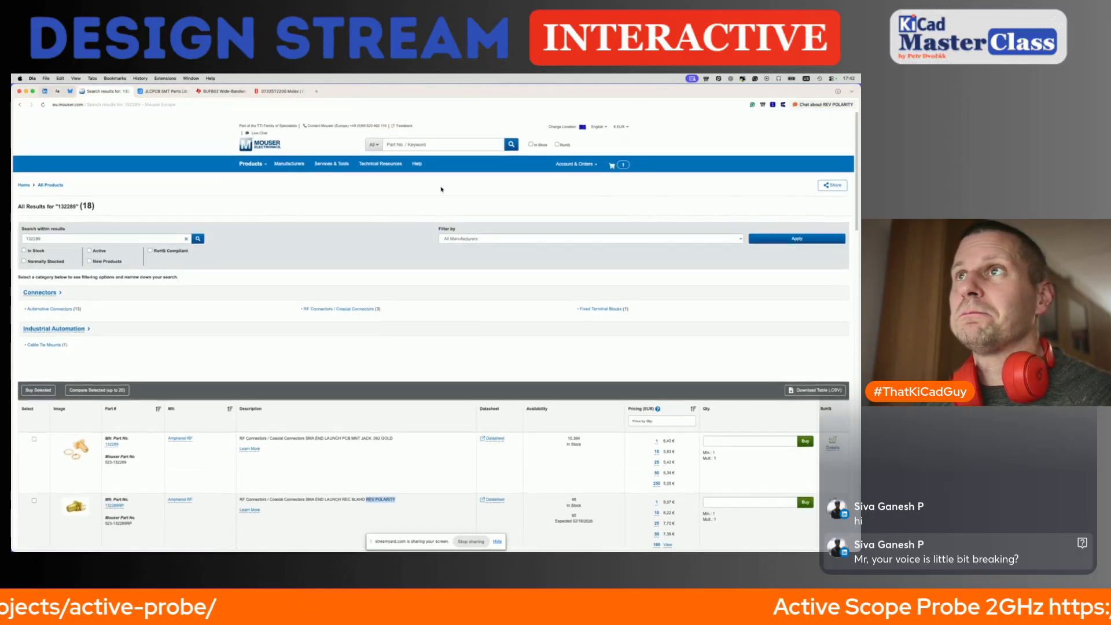
click(421, 135)
key(ctrl+v)
key(Return)
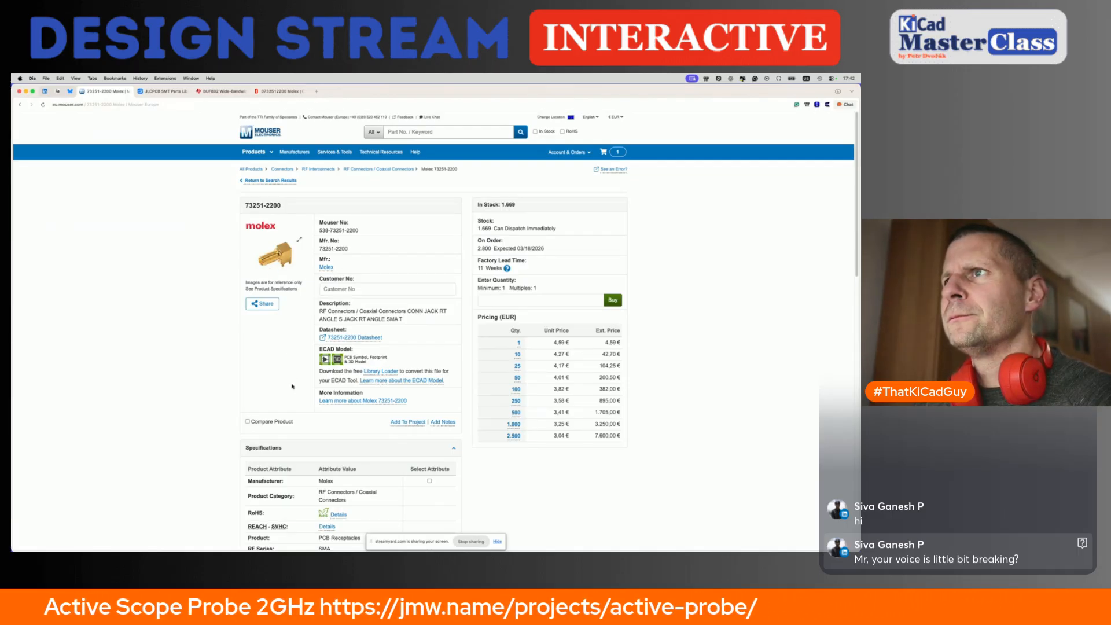
scroll(292, 386, down, 5)
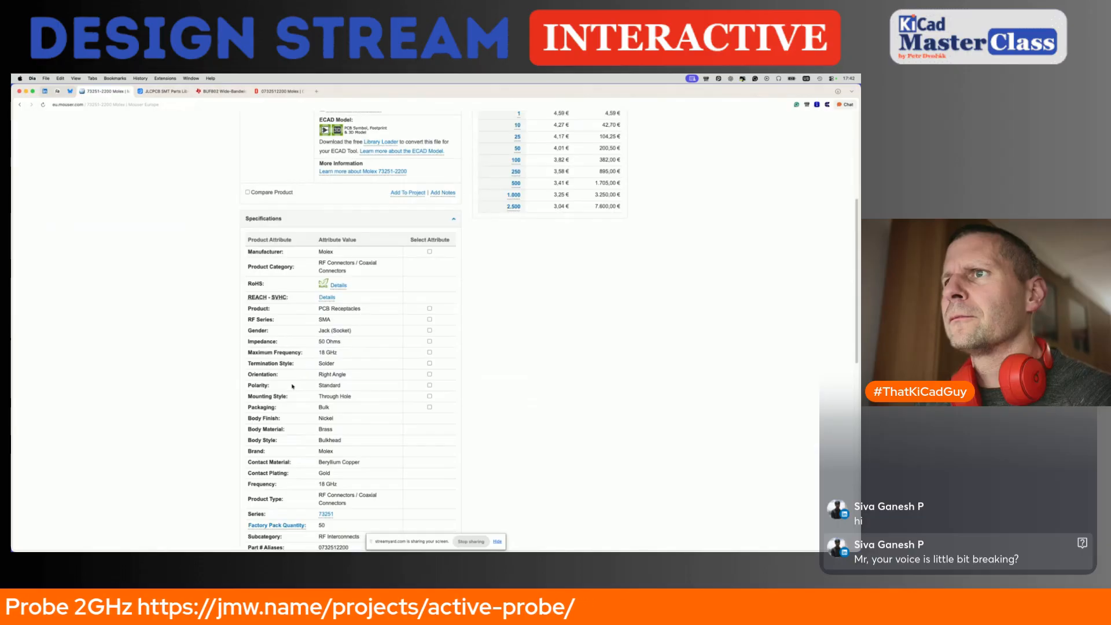
scroll(292, 386, down, 1)
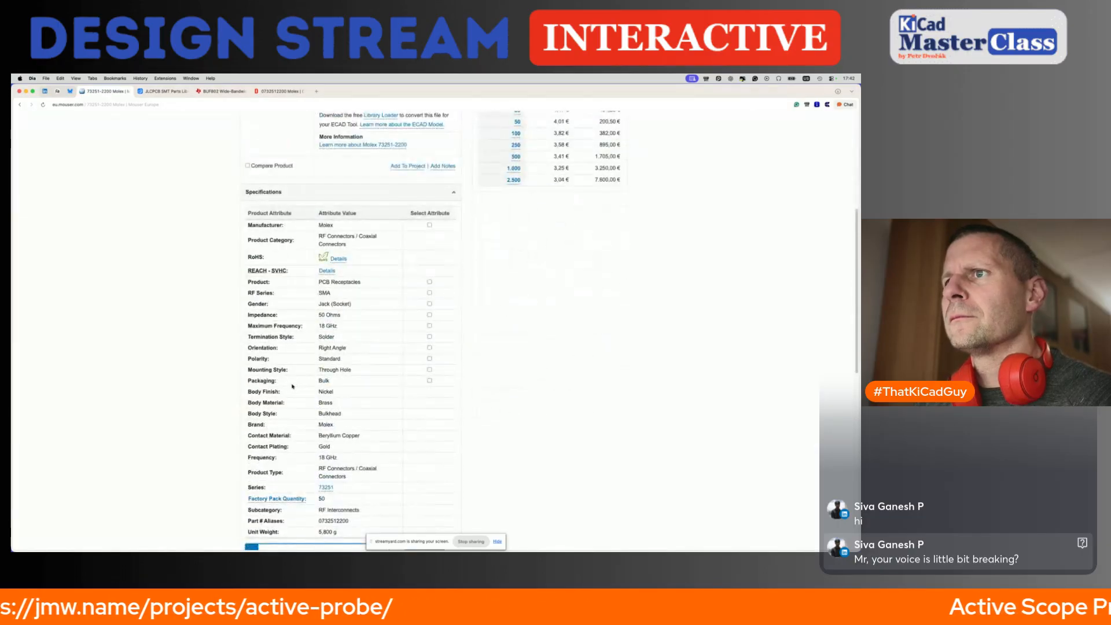
scroll(292, 386, up, 5)
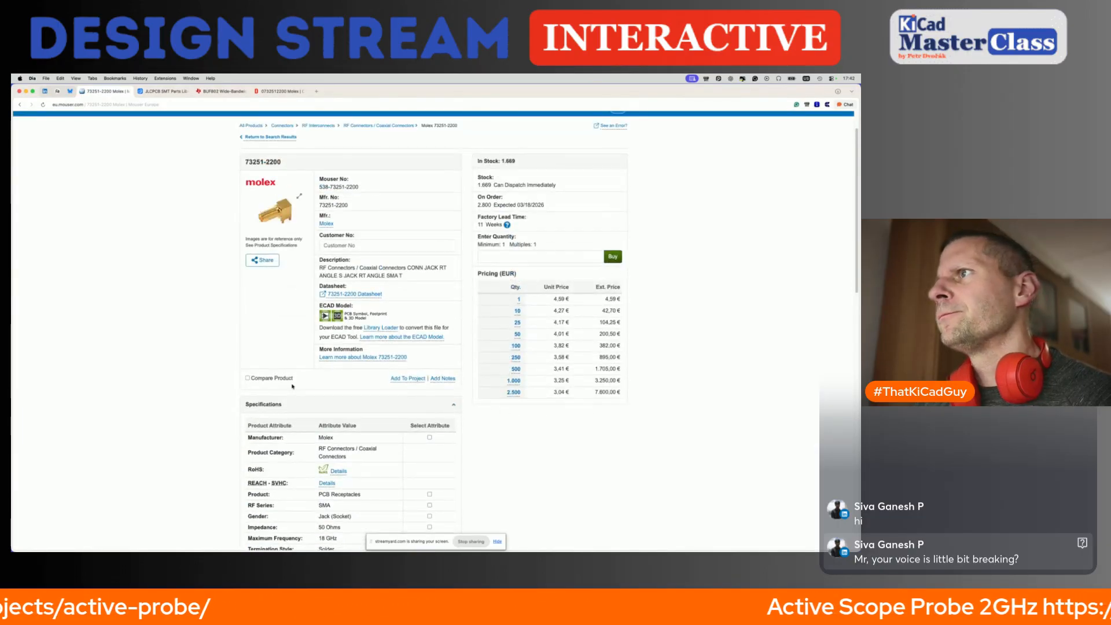
Return to KiCad and set the SMA_angle symbol's Supplier field to Mouser.
scroll(361, 345, up, 1)
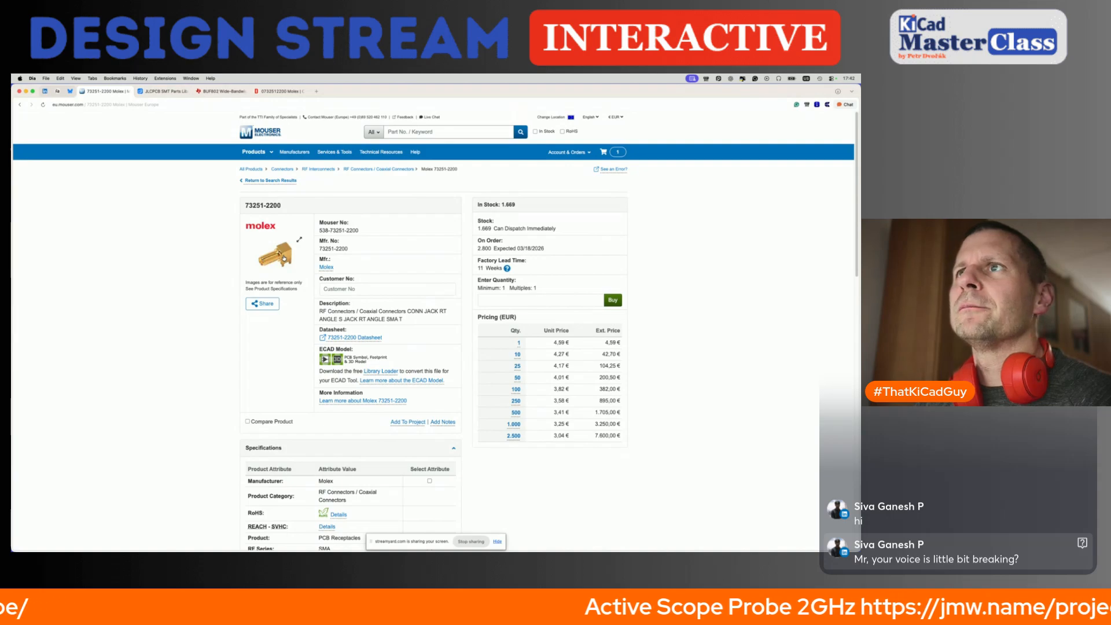
key(super+Tab)
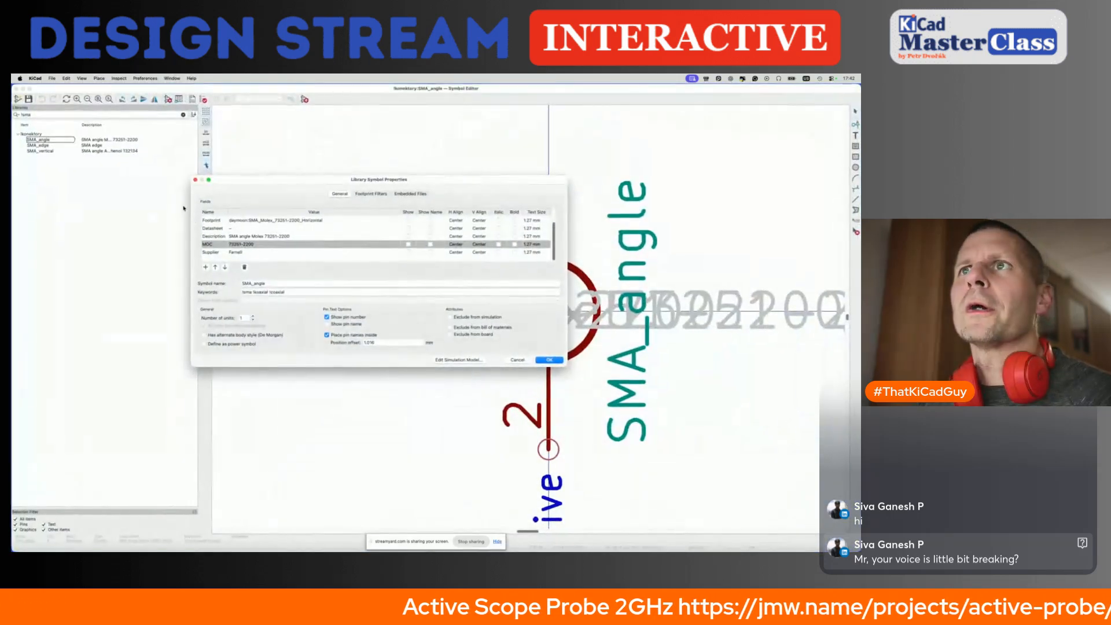
key(super+Tab)
key(super+Tab)
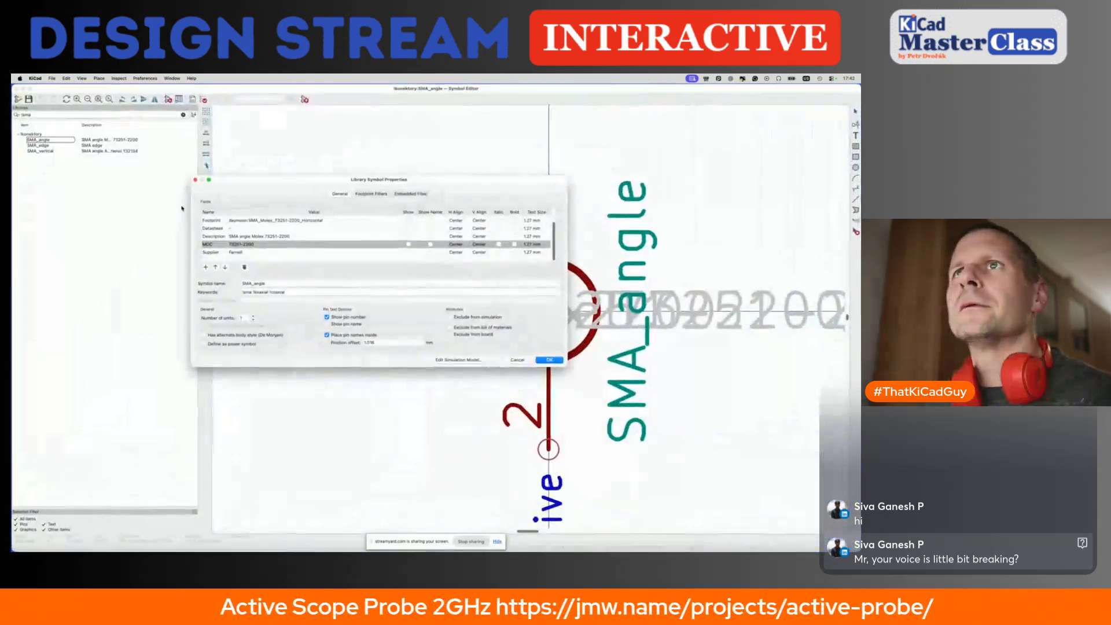
click(233, 252)
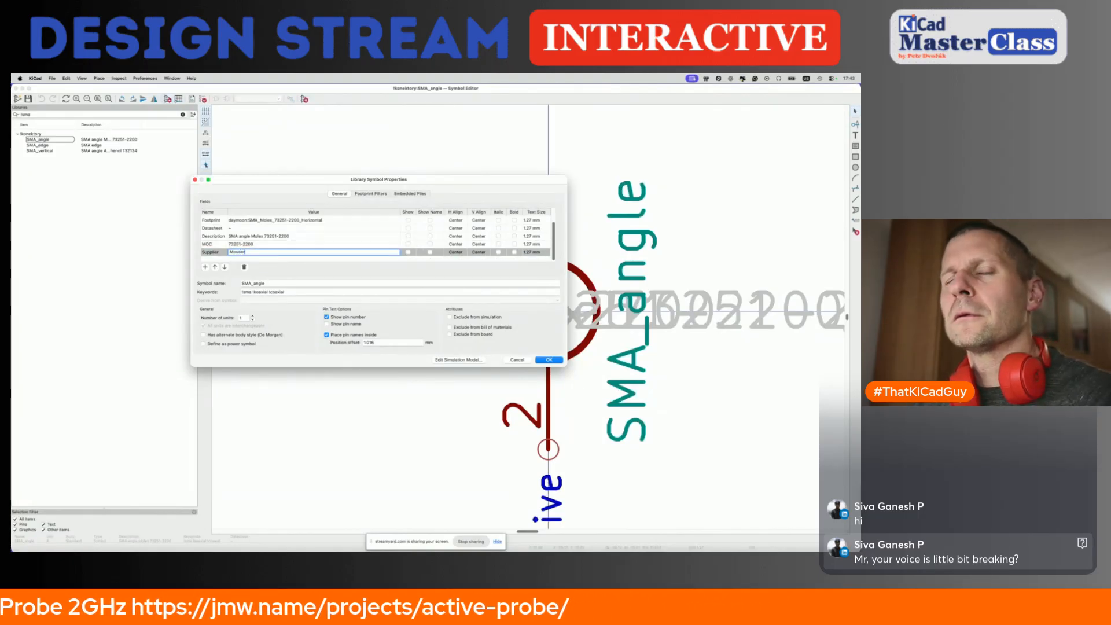
Switch to the browser and copy the link address of the 73251-2200 datasheet on the Mouser page.
key(super+Tab)
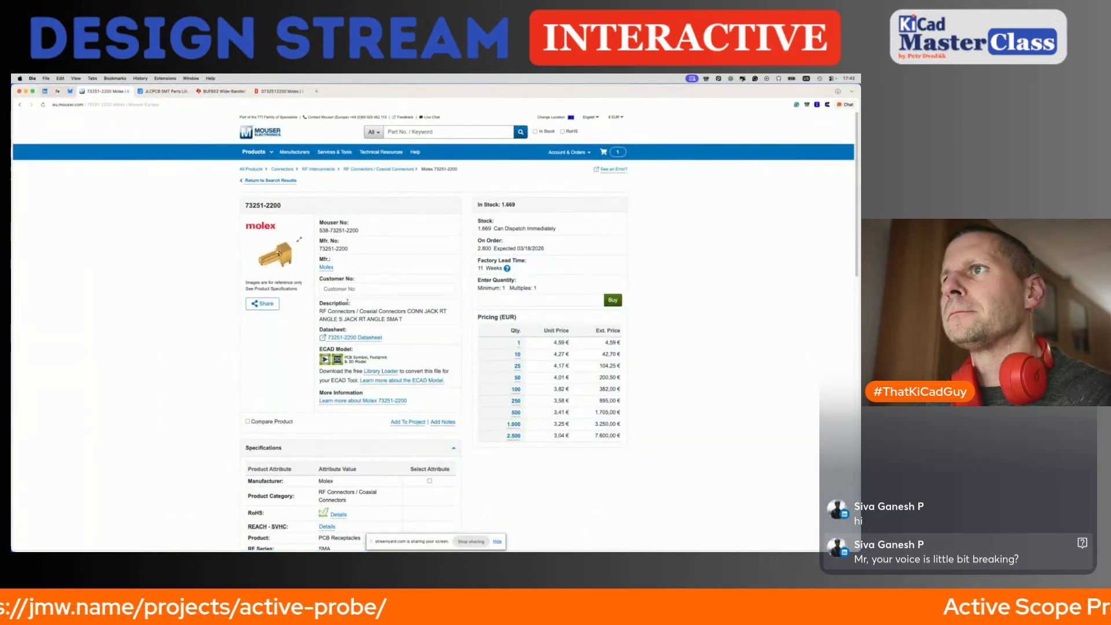
right_click(366, 339)
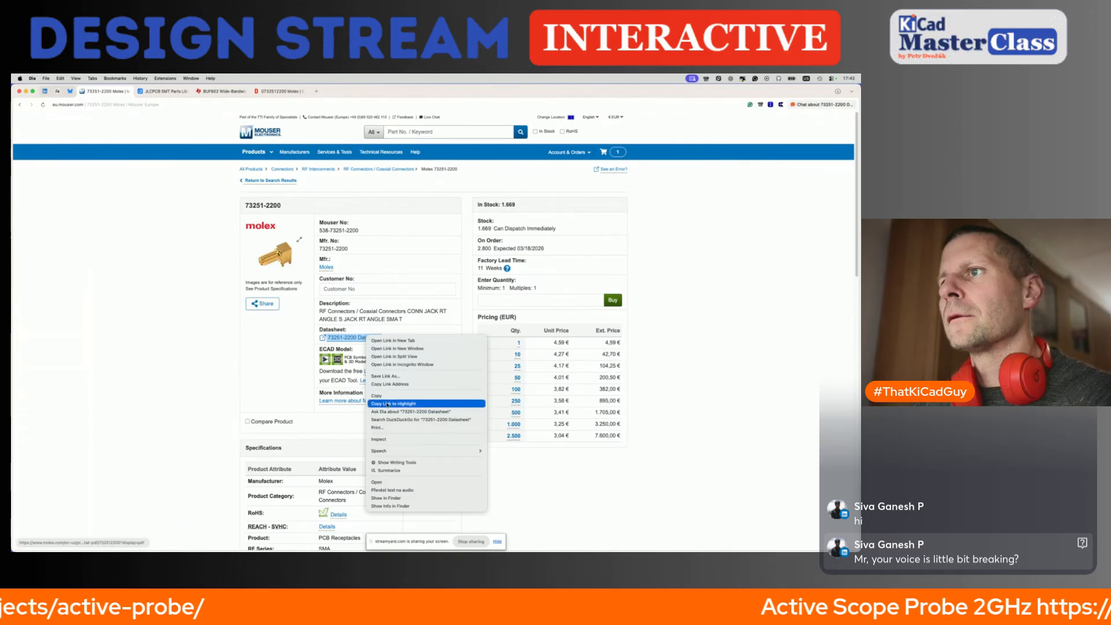
click(389, 384)
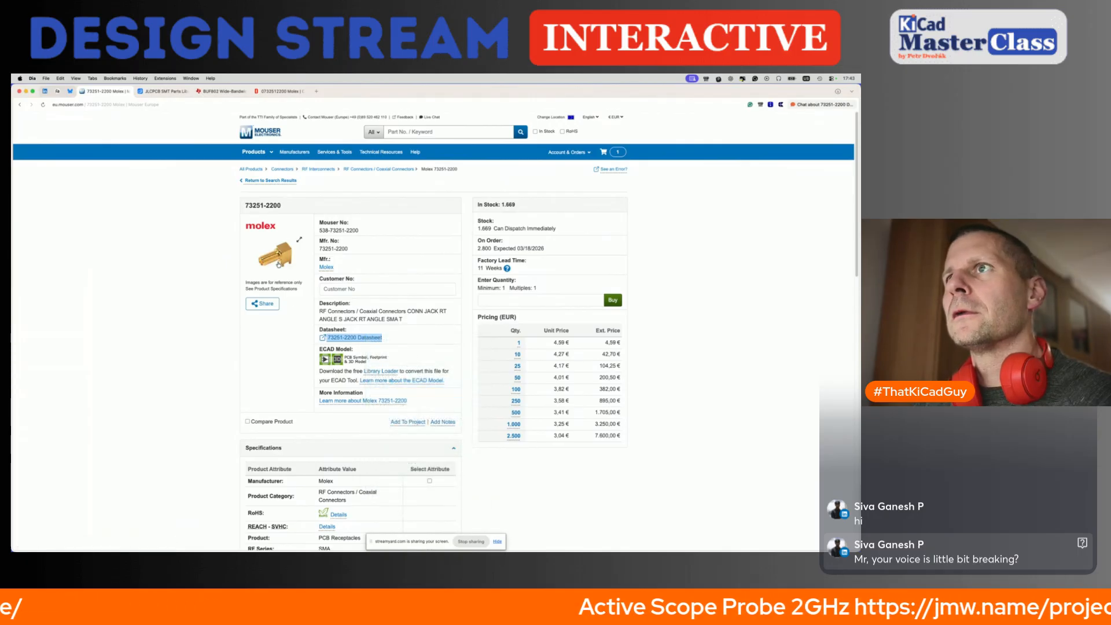
Close the DigiKey page and search the JLCPCB parts library for 73251-2200.
click(301, 92)
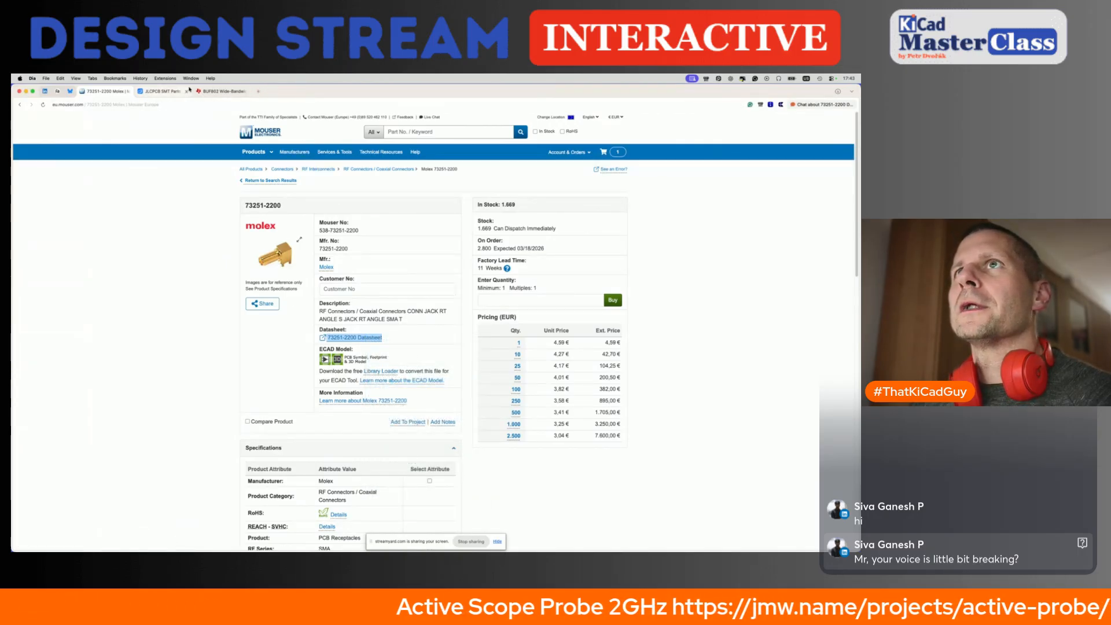
click(165, 91)
double_click(236, 157)
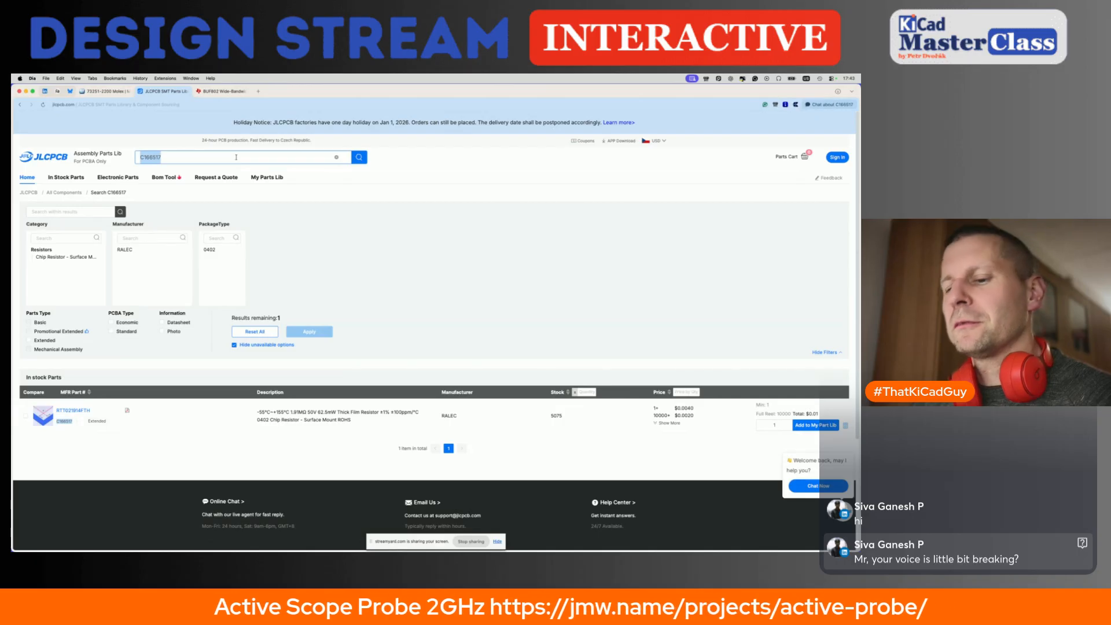
key(super+v)
key(Return)
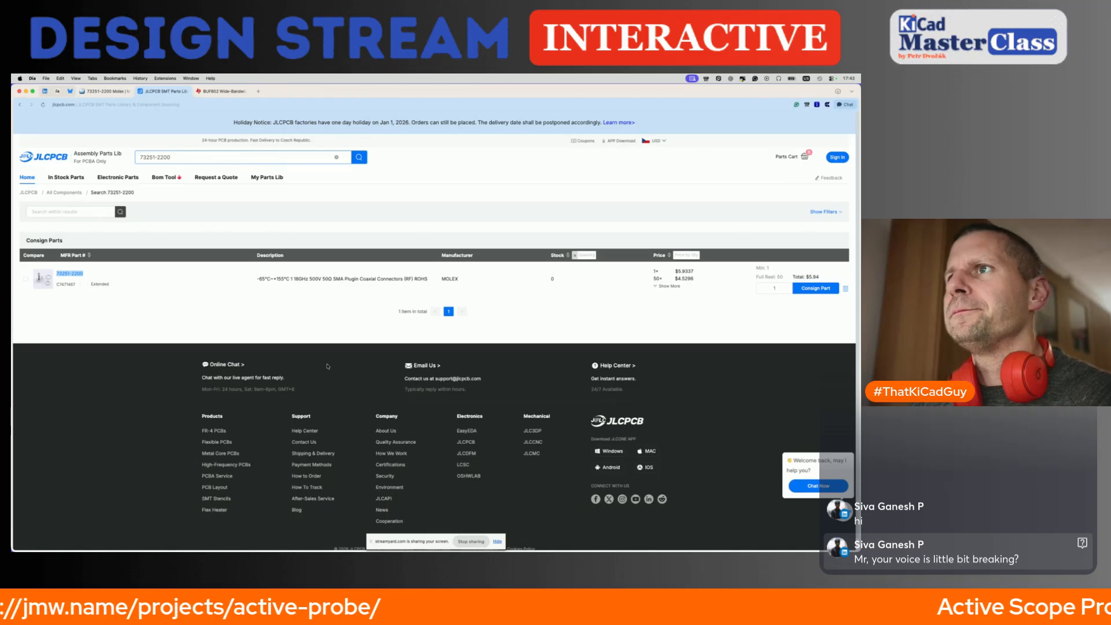
Copy "50Ω SMA Plugin Coaxial Connectors" from the Molex part's description and search the JLCPCB library for it.
drag(322, 282, 401, 283)
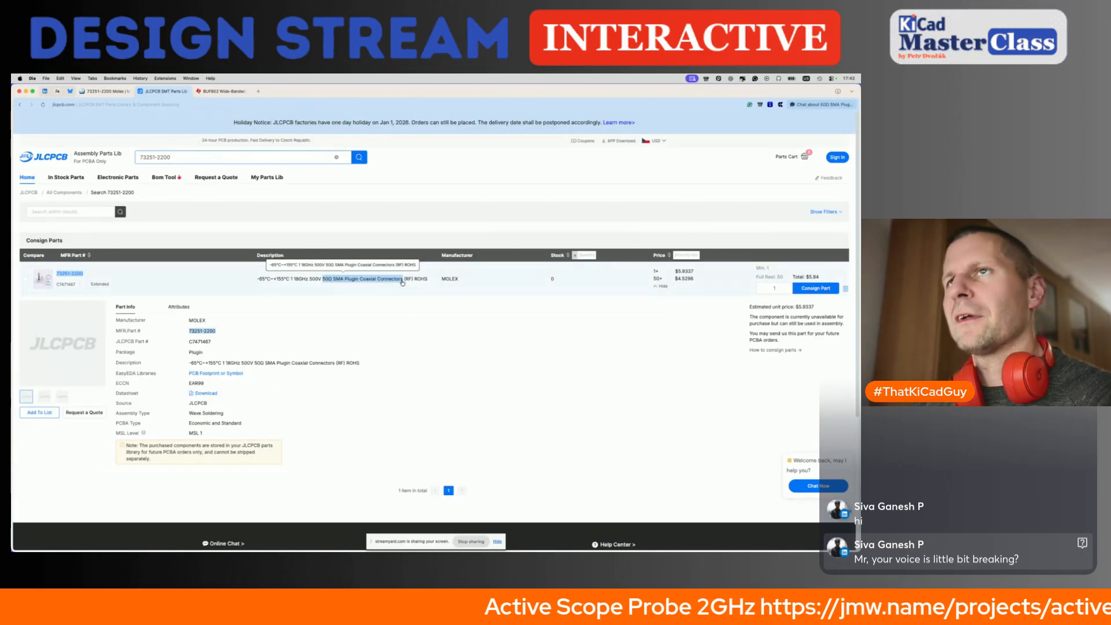
key(super+c)
triple_click(155, 157)
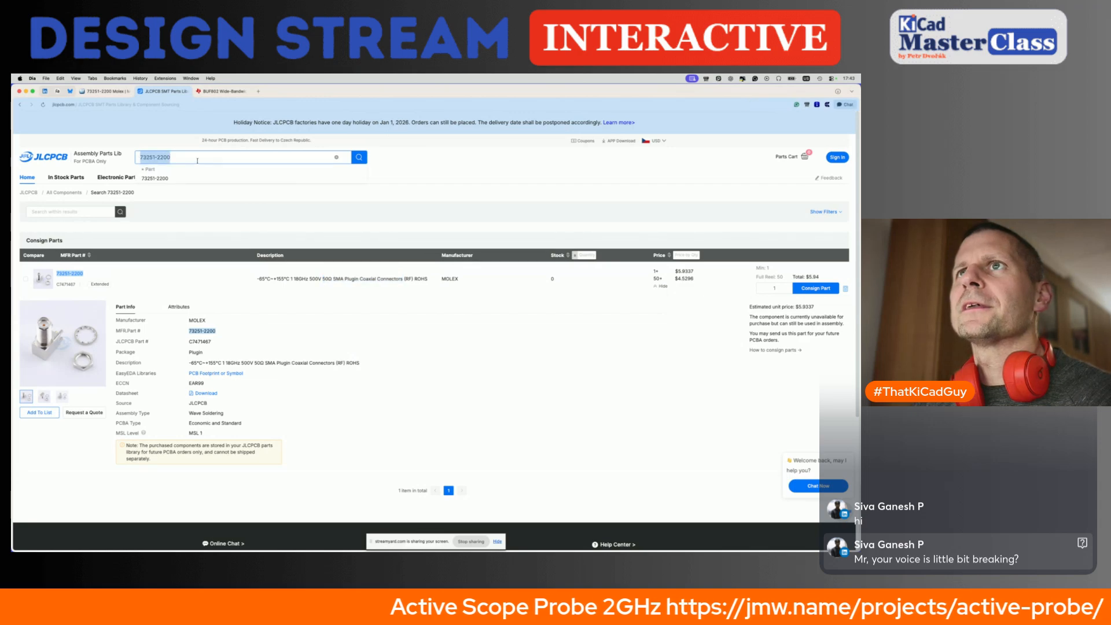
key(super+v)
key(Return)
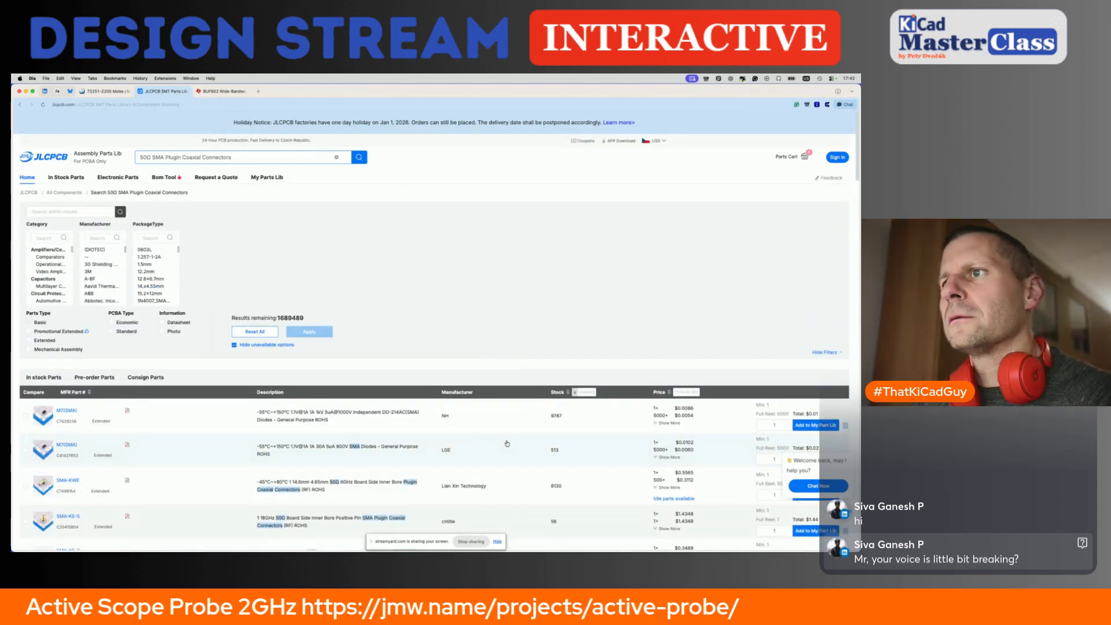
Examine the in-stock SMA connectors, including the picture and part details of the Lian Xin Technology SMA-KWE.
scroll(507, 444, down, 3)
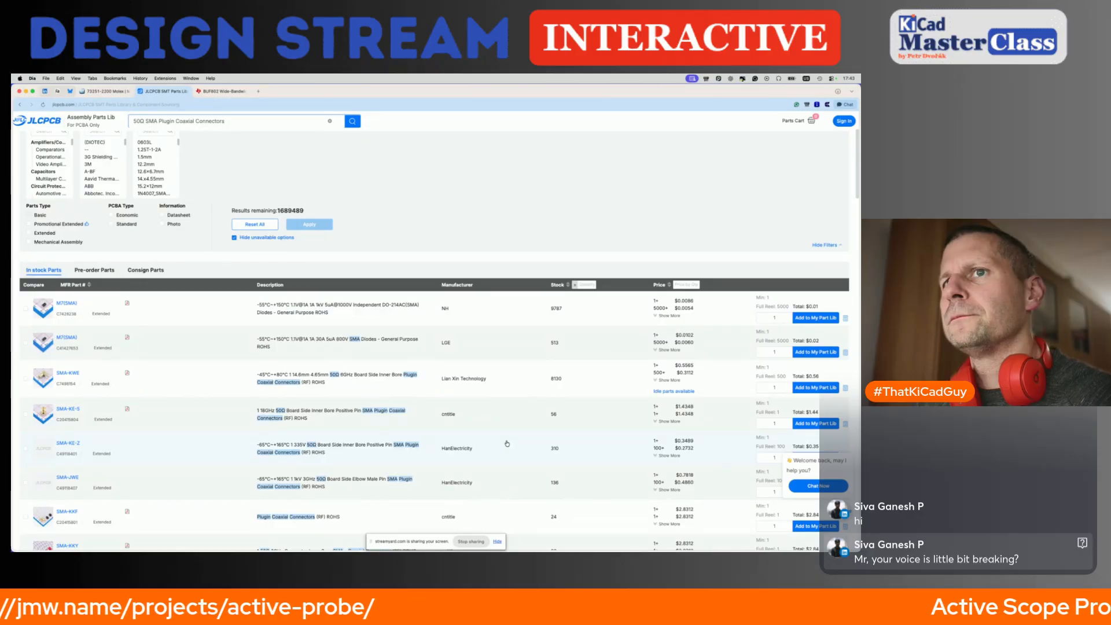
mouse_move(47, 384)
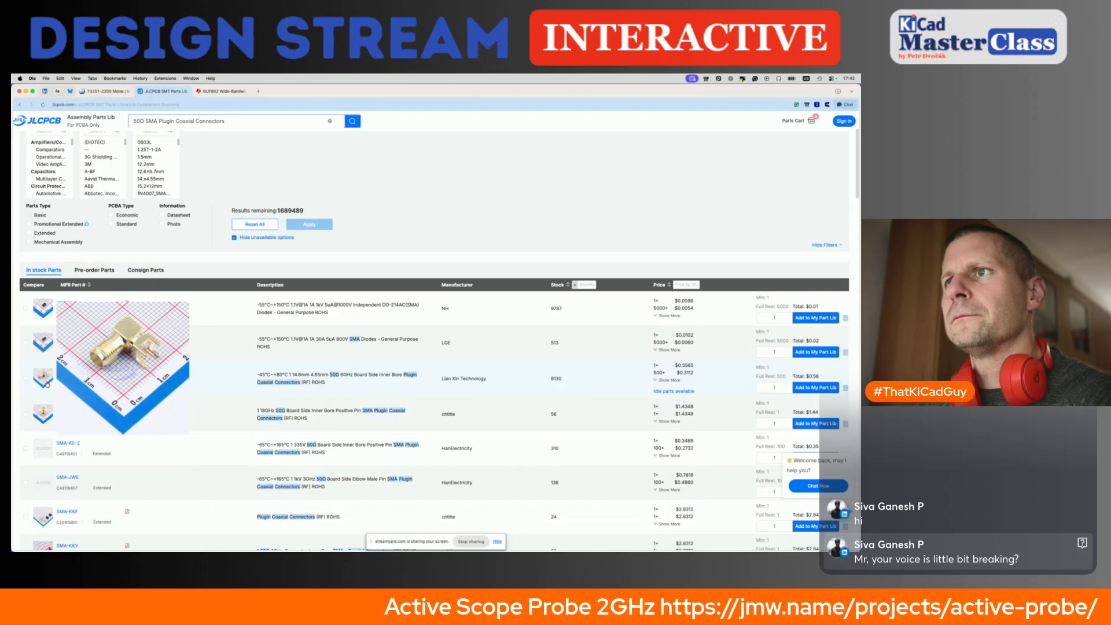
click(43, 383)
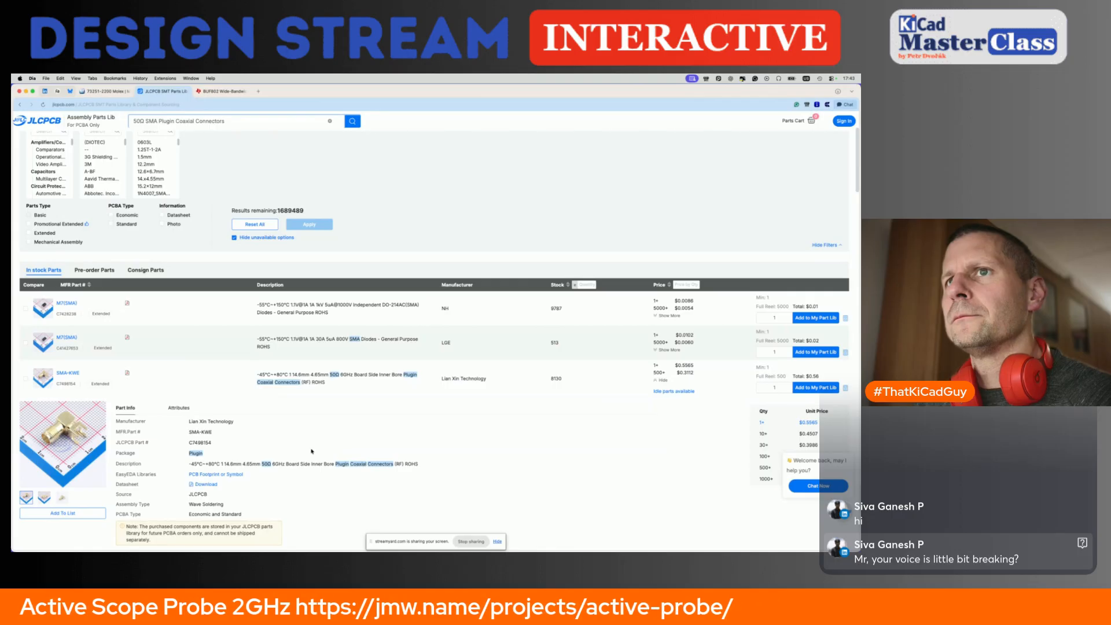
scroll(312, 451, down, 2)
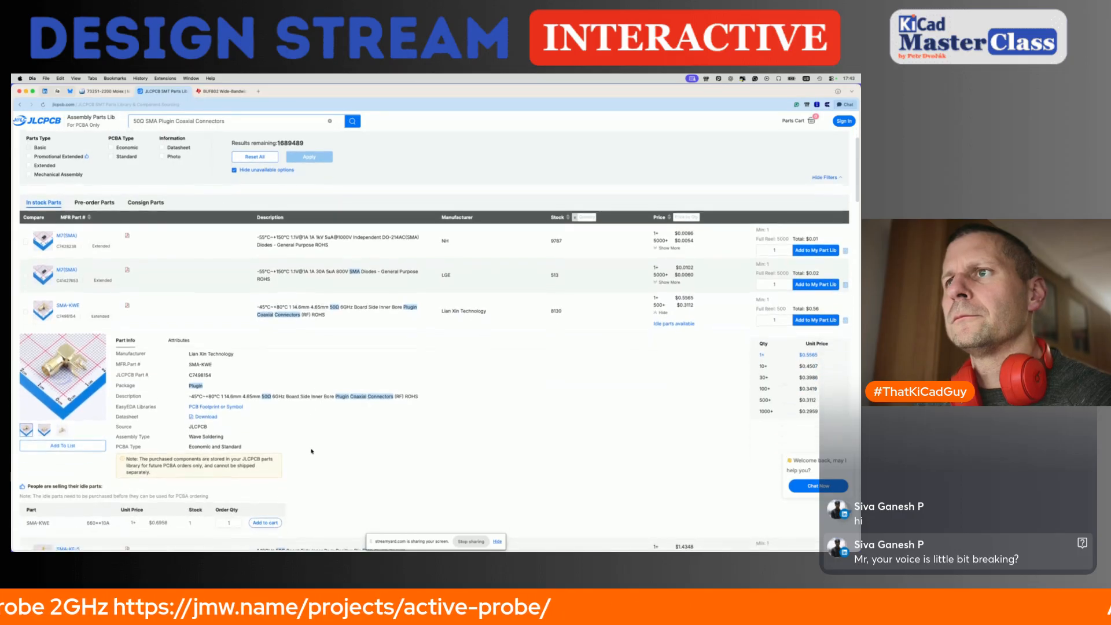
scroll(312, 437, down, 6)
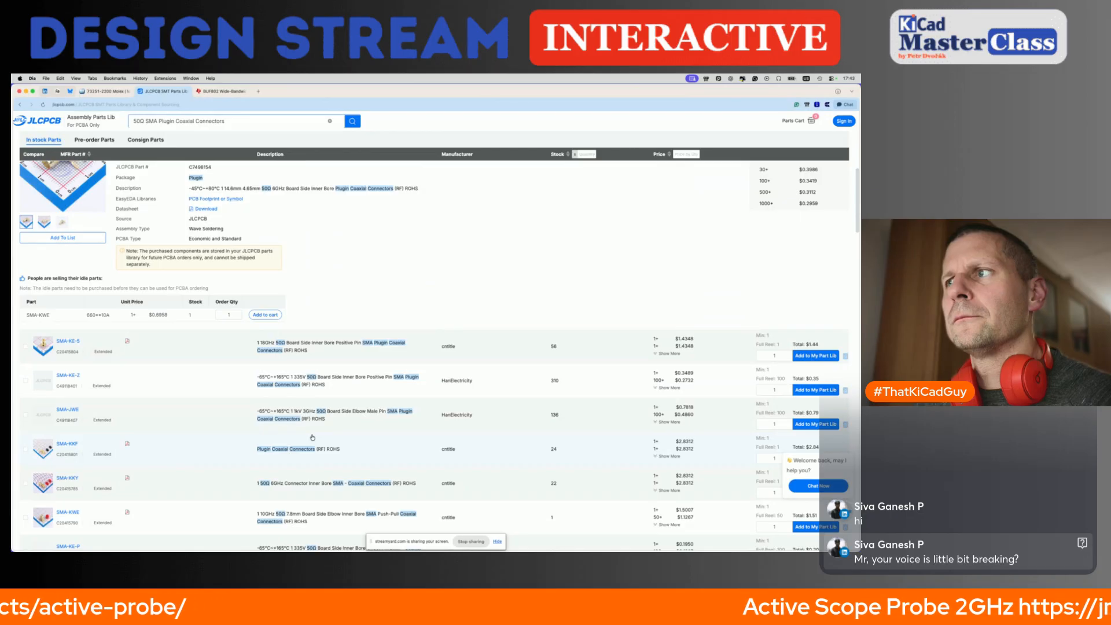
scroll(313, 437, down, 2)
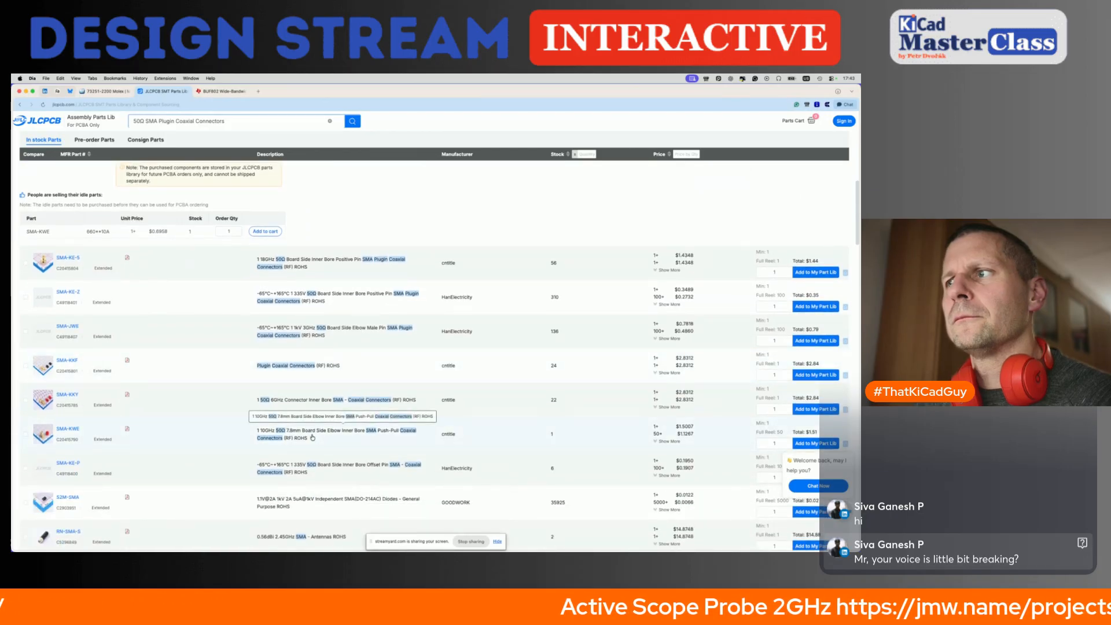
scroll(313, 438, down, 4)
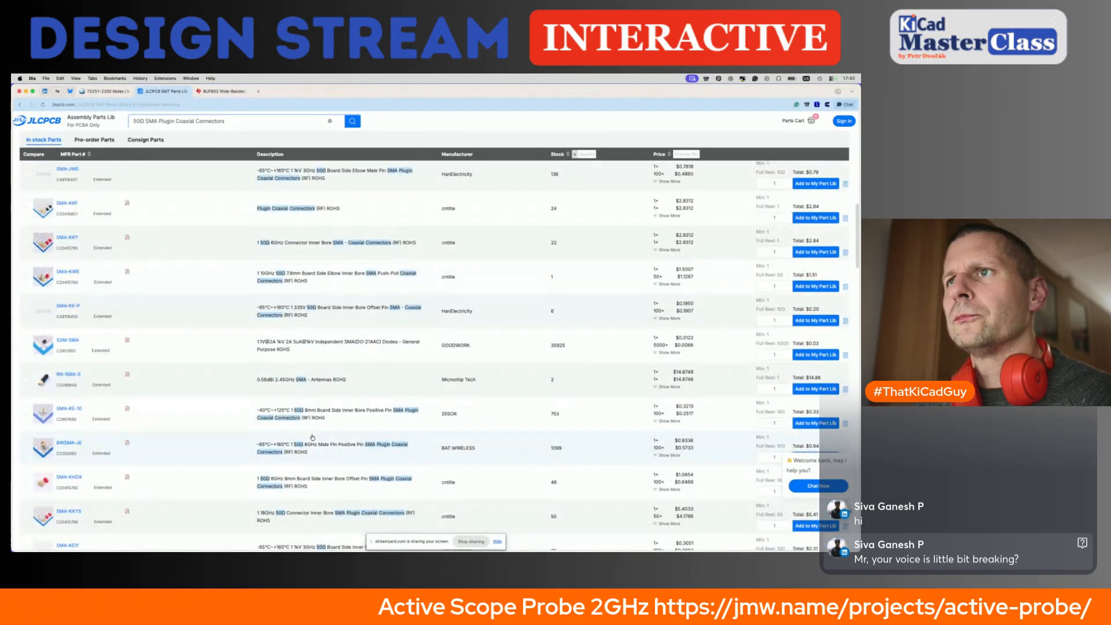
scroll(312, 437, up, 8)
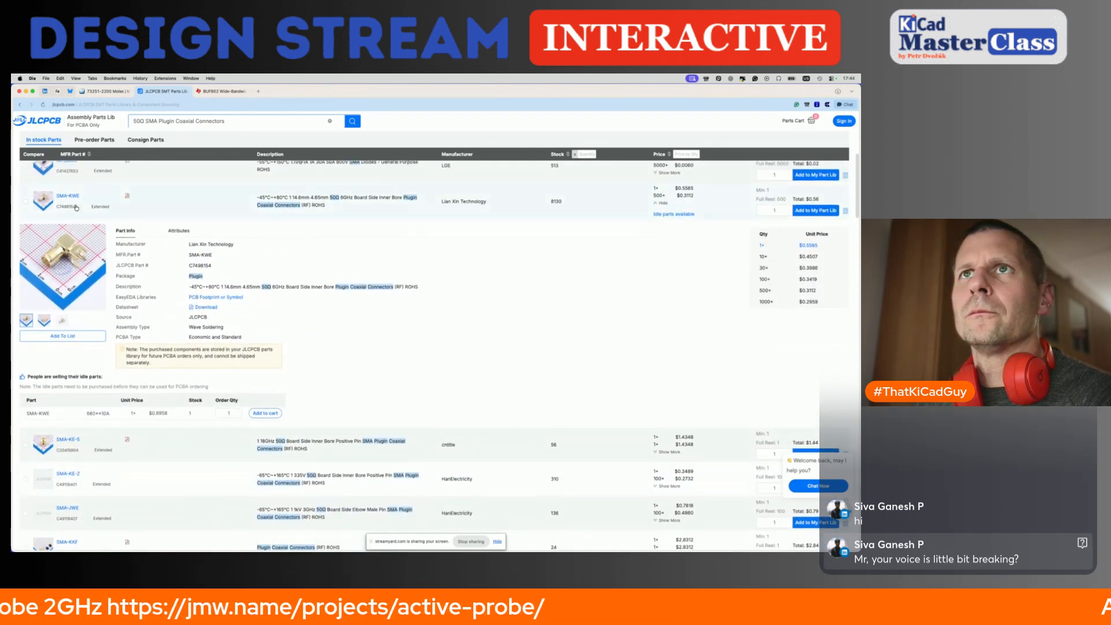
Open the SMA-KWE product page and go from it to the Coaxial Connectors (RF) category.
click(77, 196)
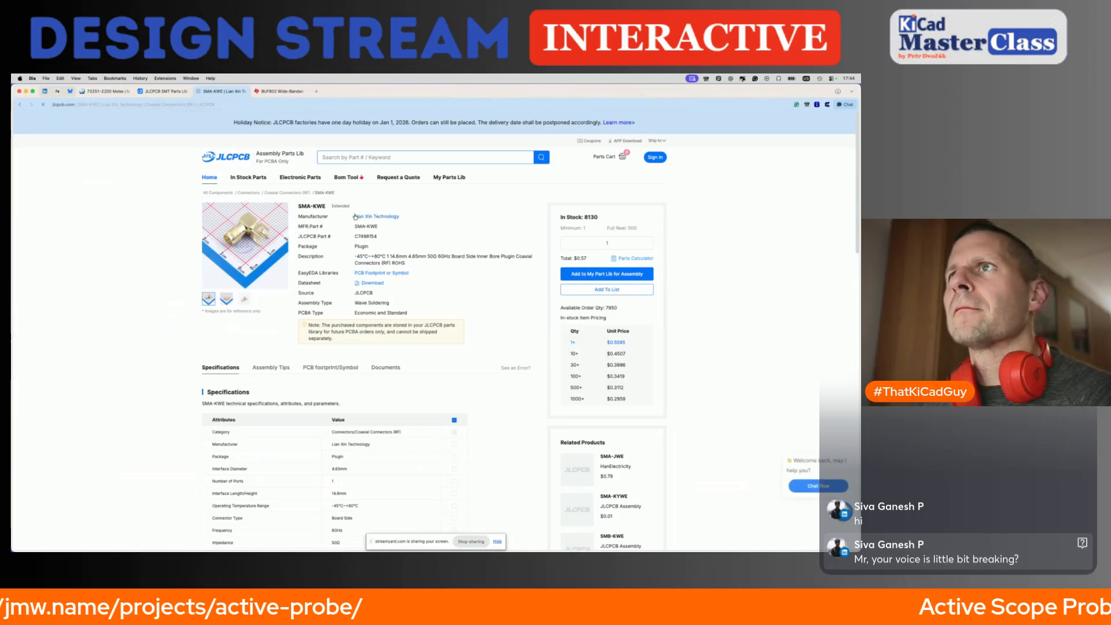
click(304, 193)
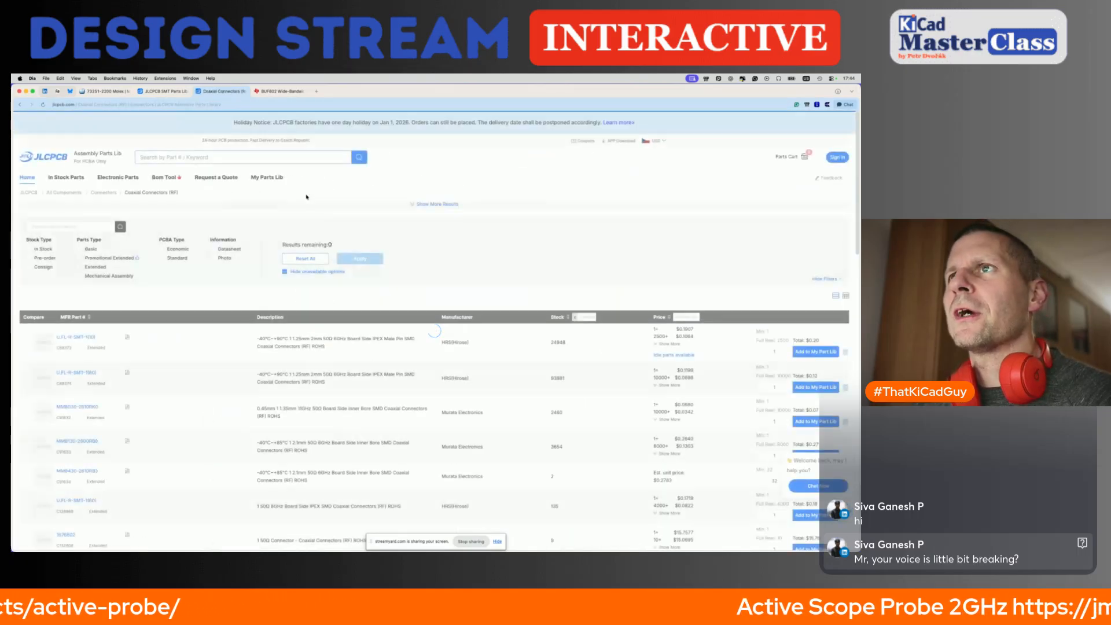
scroll(265, 292, down, 2)
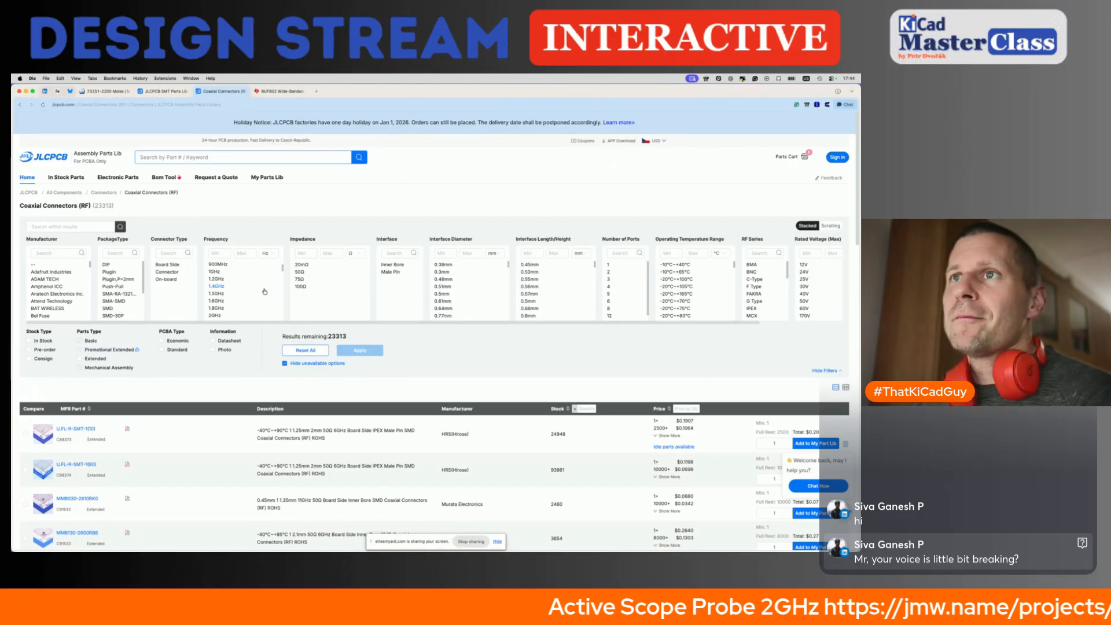
scroll(259, 307, down, 10)
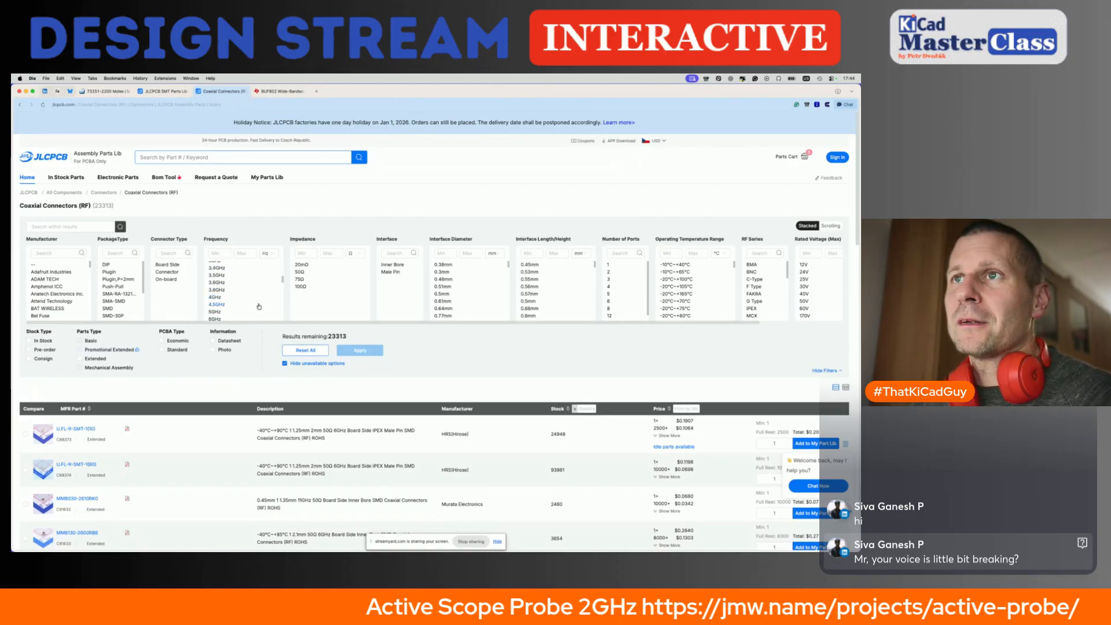
scroll(260, 306, down, 5)
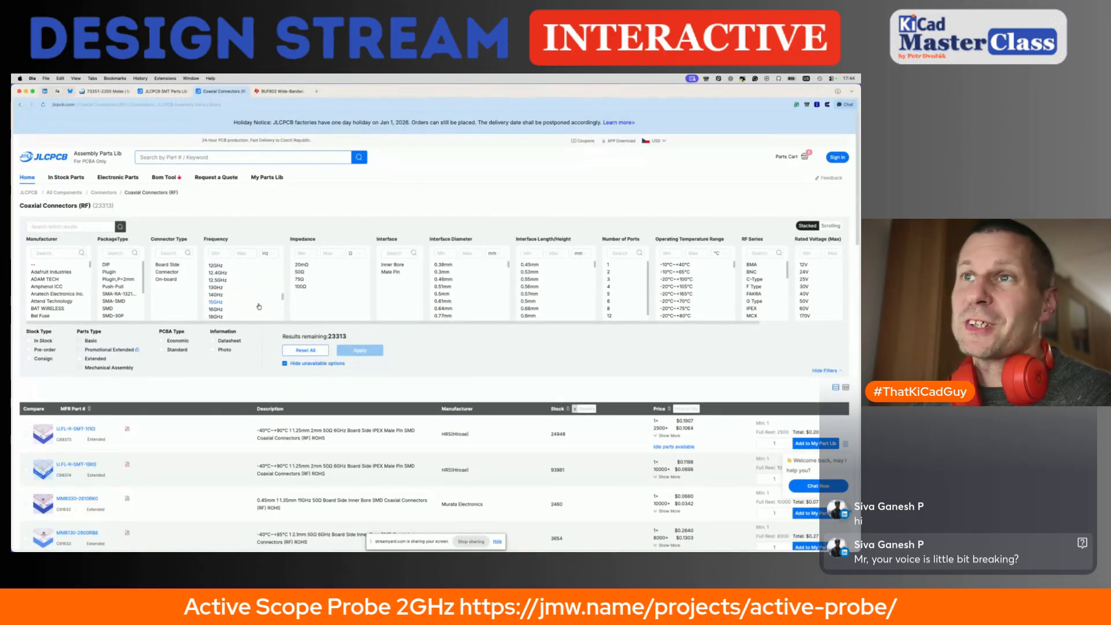
click(229, 294)
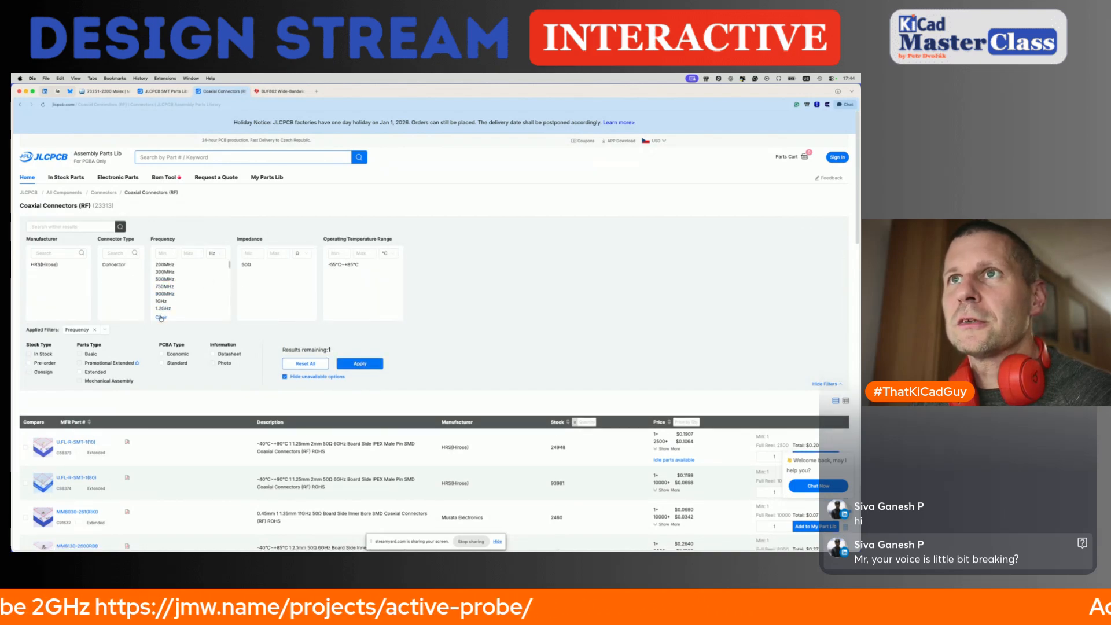
click(161, 317)
Filter the coaxial connectors by 18GHz frequency, Plugin and Push-Pull package types, and 50Ω impedance.
scroll(236, 297, down, 3)
scroll(236, 298, down, 5)
scroll(236, 297, down, 2)
click(225, 296)
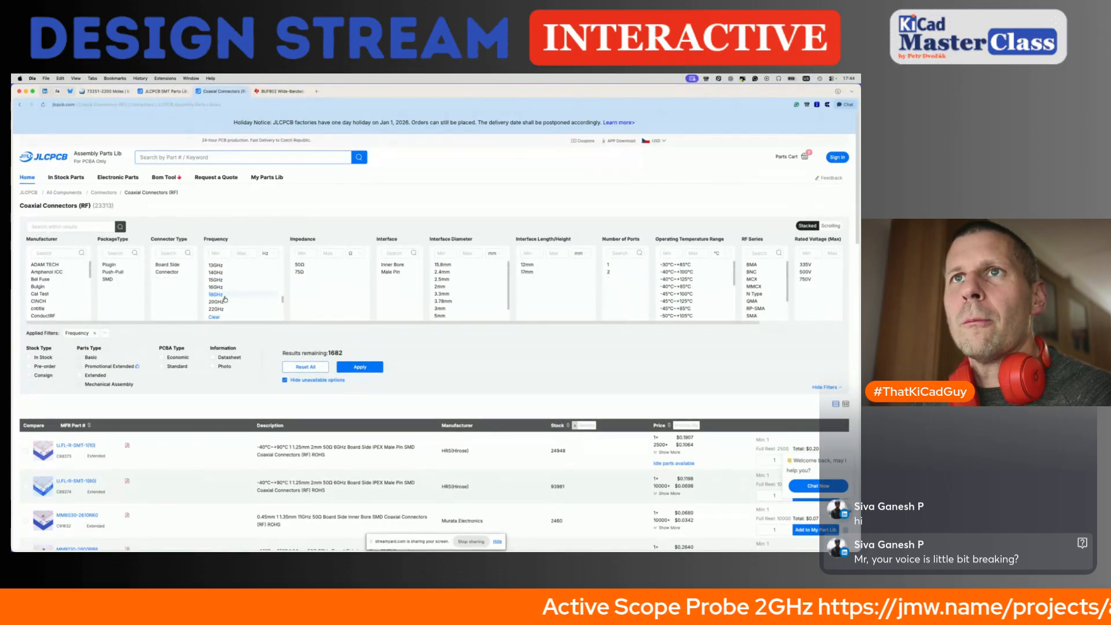
click(115, 266)
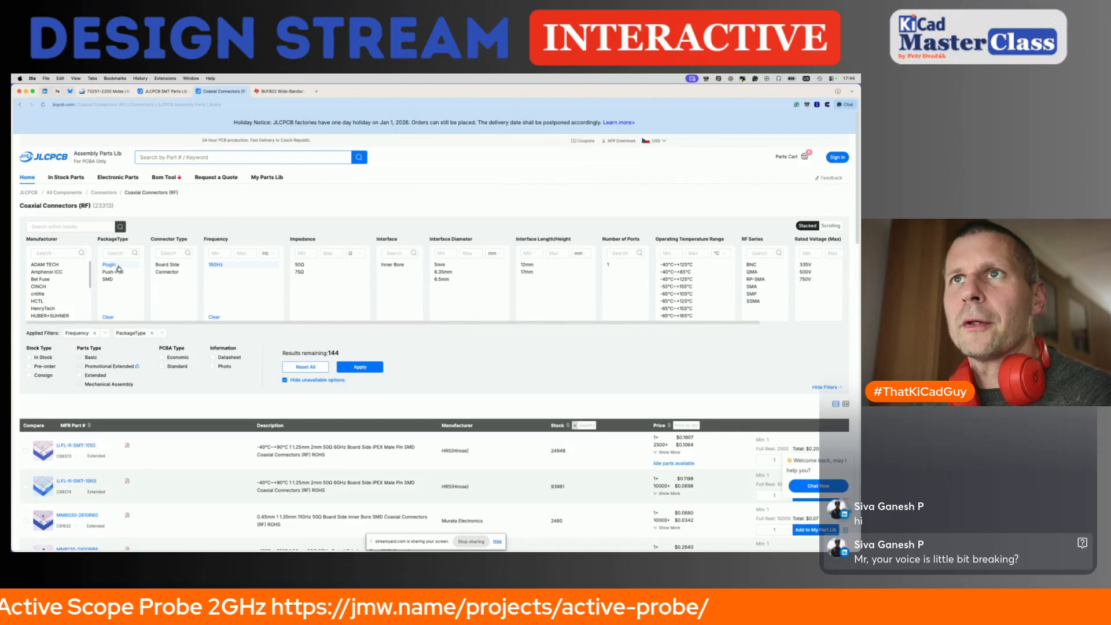
click(118, 272)
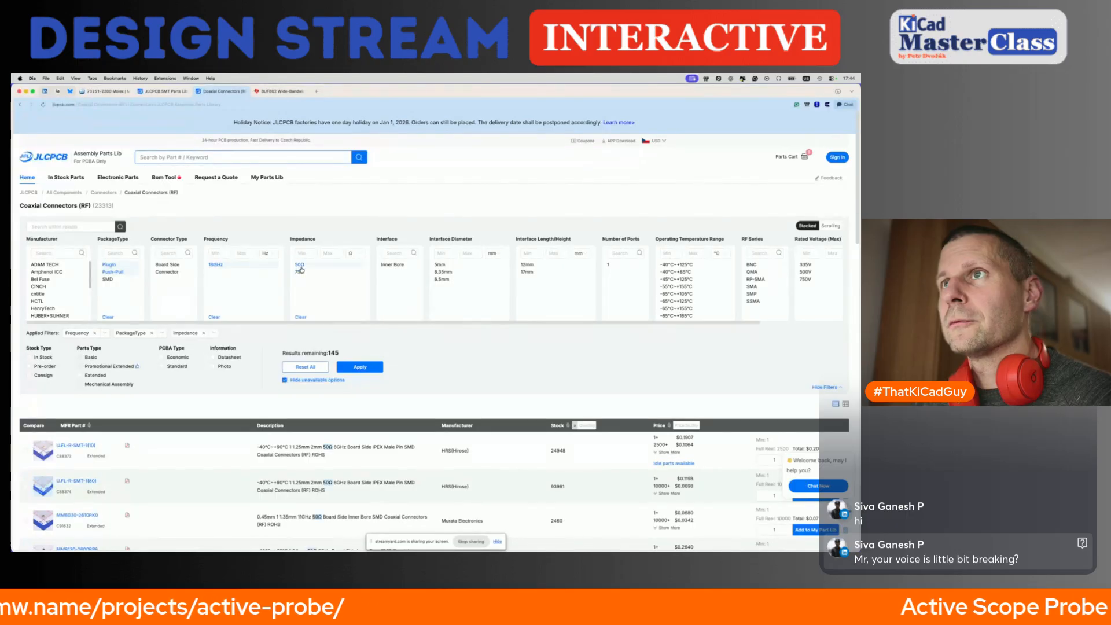
click(299, 265)
click(359, 367)
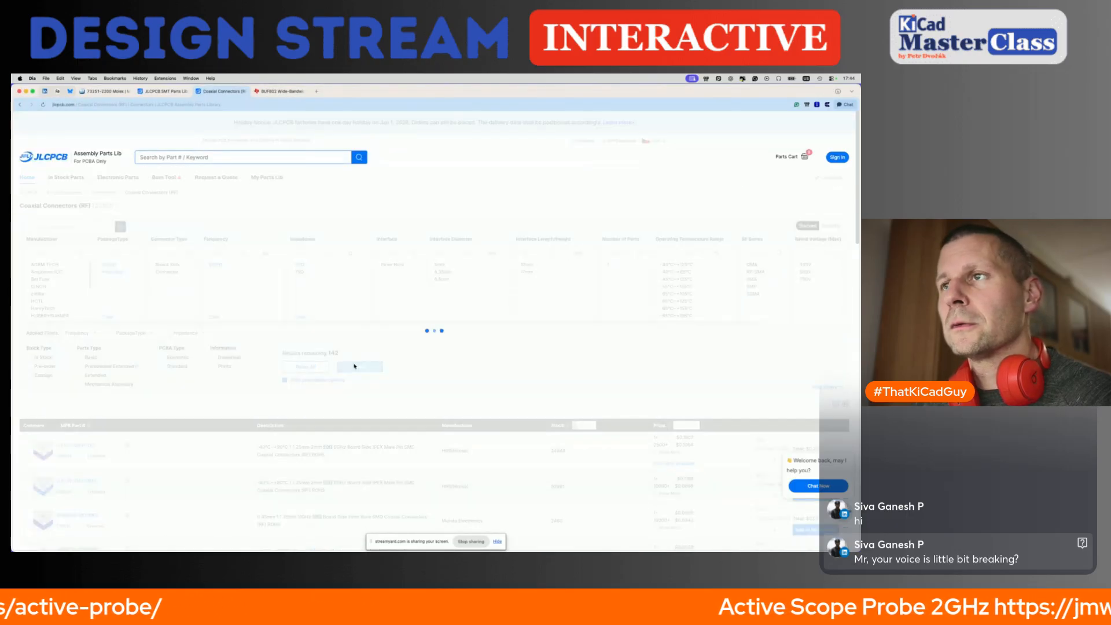
Sort the filtered connectors by stock, highest first, and examine the pictures of the best-stocked parts.
scroll(585, 399, down, 1)
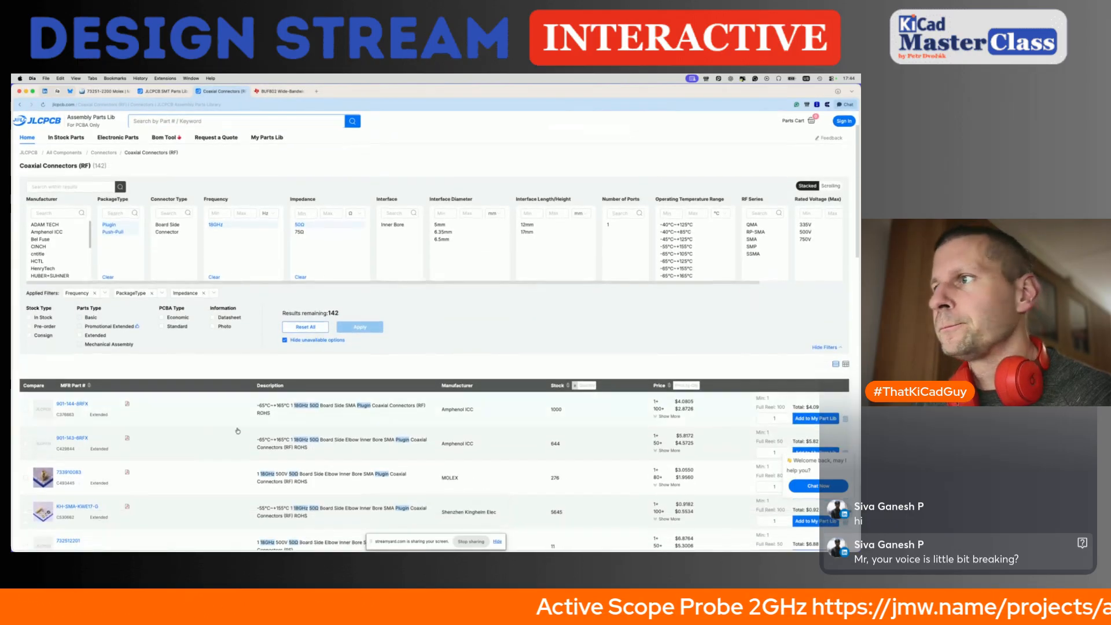
click(567, 387)
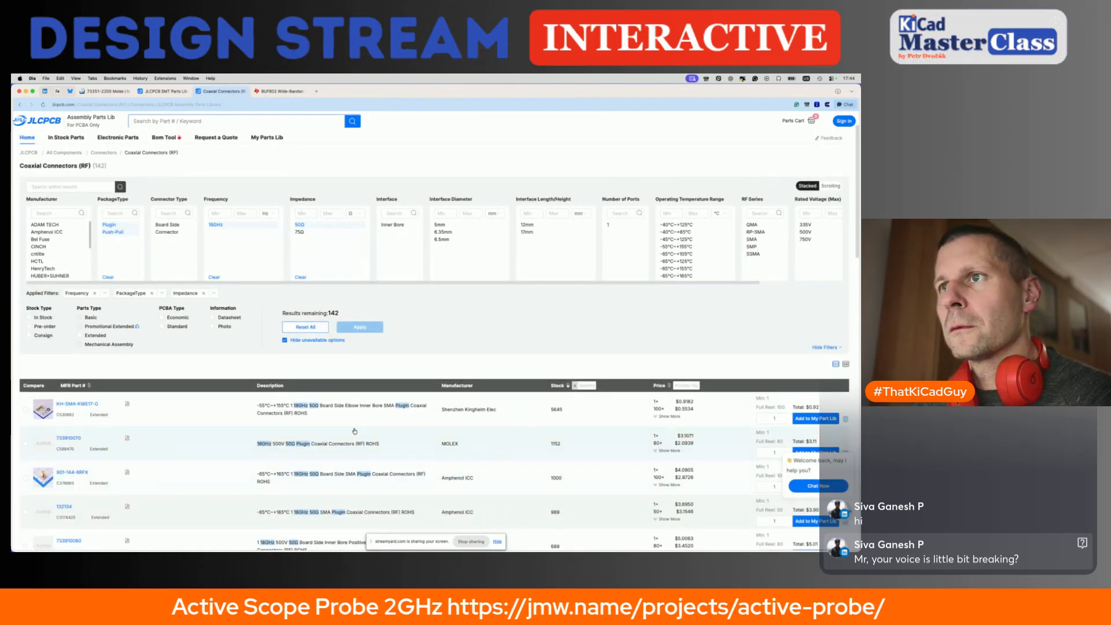
mouse_move(43, 408)
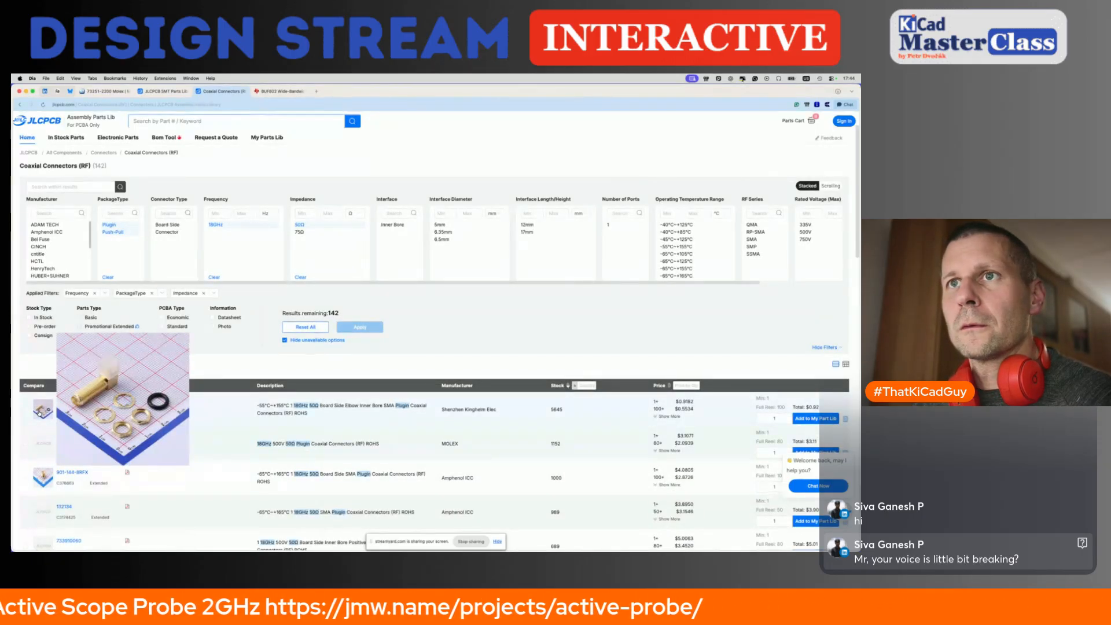
scroll(43, 419, down, 1)
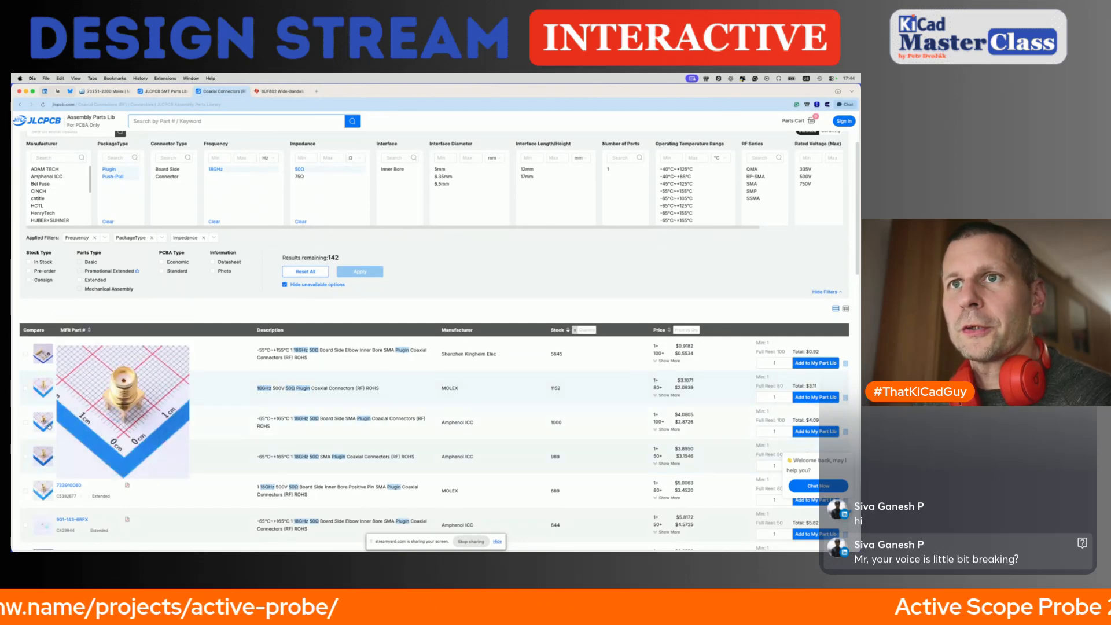
Filter the coaxial connector results to the SMA RF series.
scroll(42, 473, down, 2)
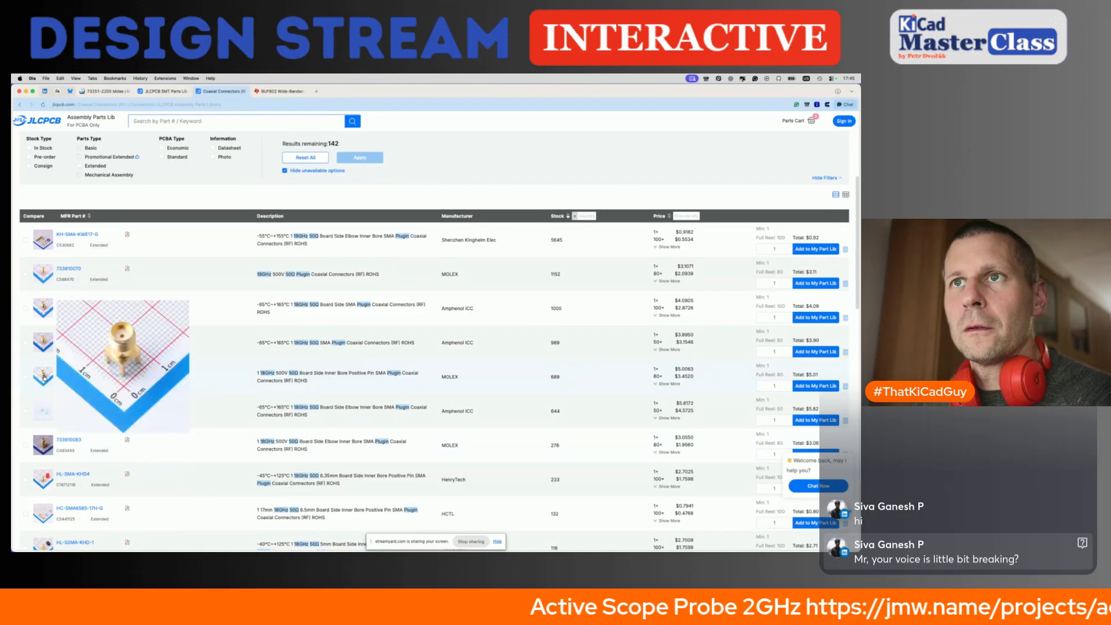
scroll(196, 249, up, 4)
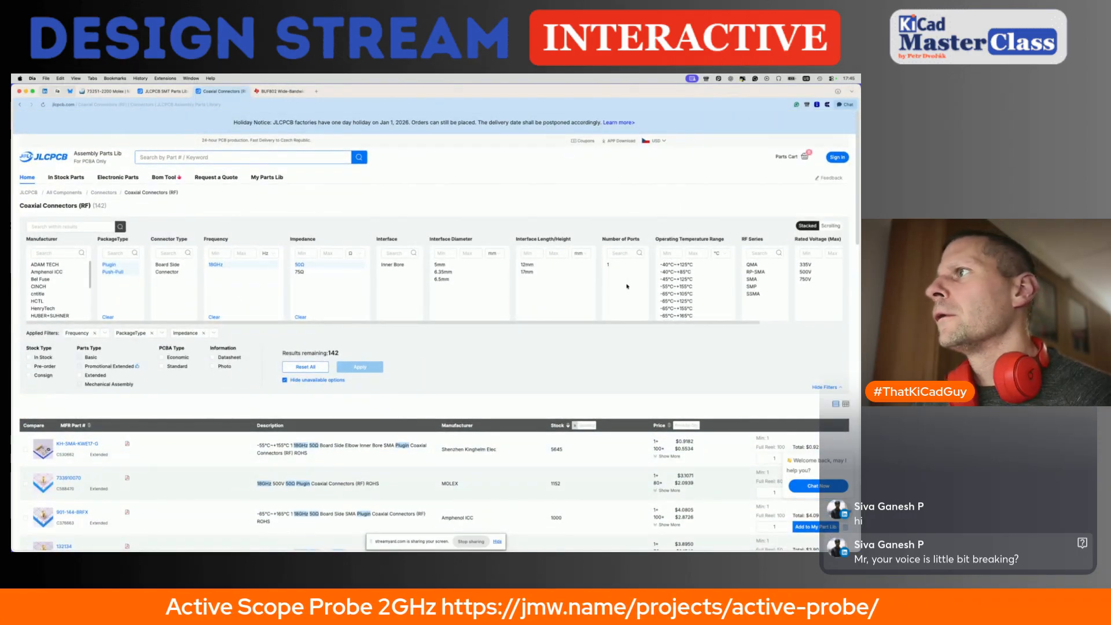
scroll(689, 282, right, 3)
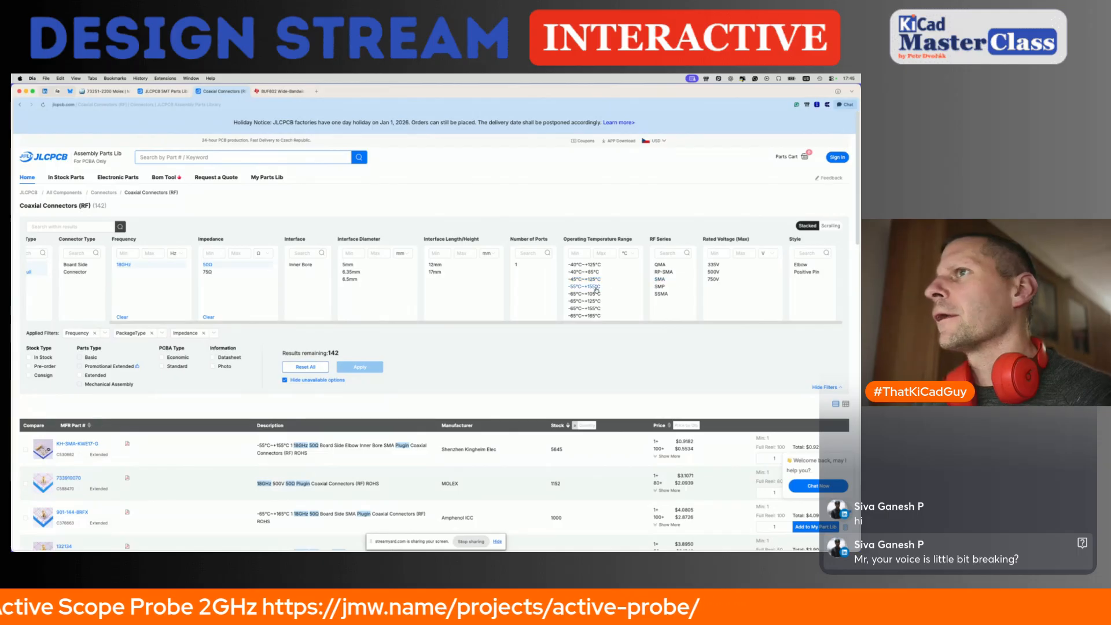
scroll(579, 291, left, 3)
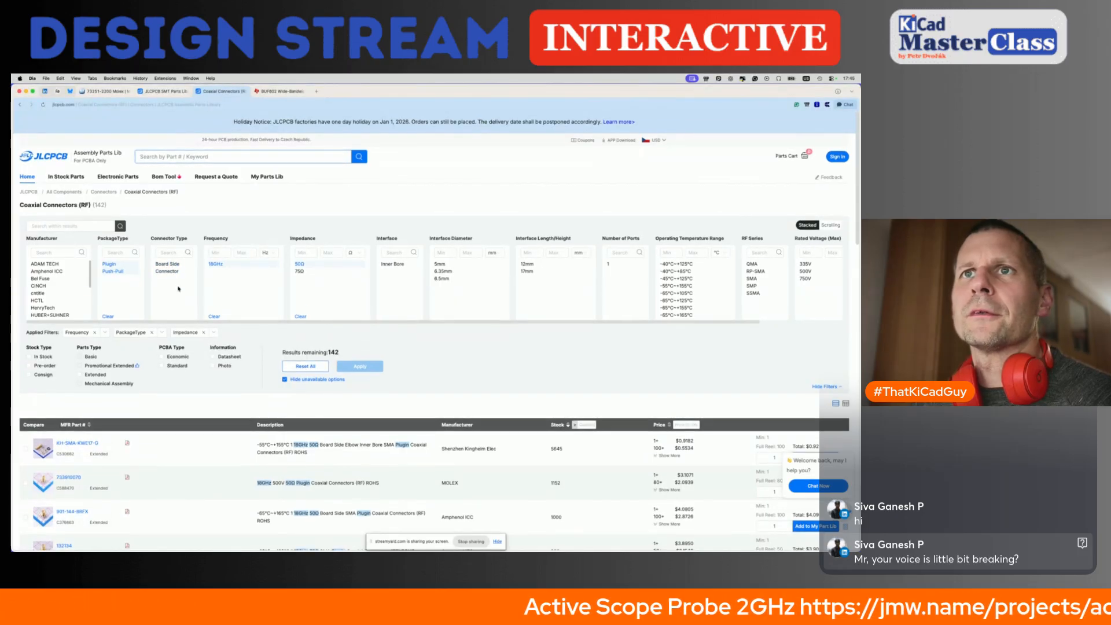
scroll(179, 289, down, 1)
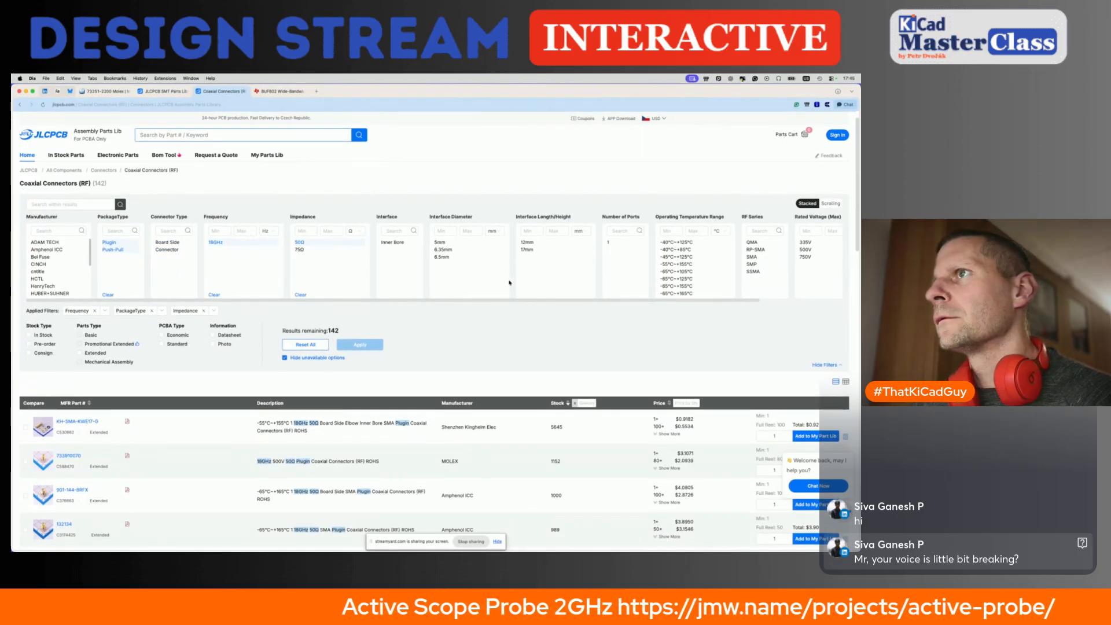
scroll(527, 269, right, 3)
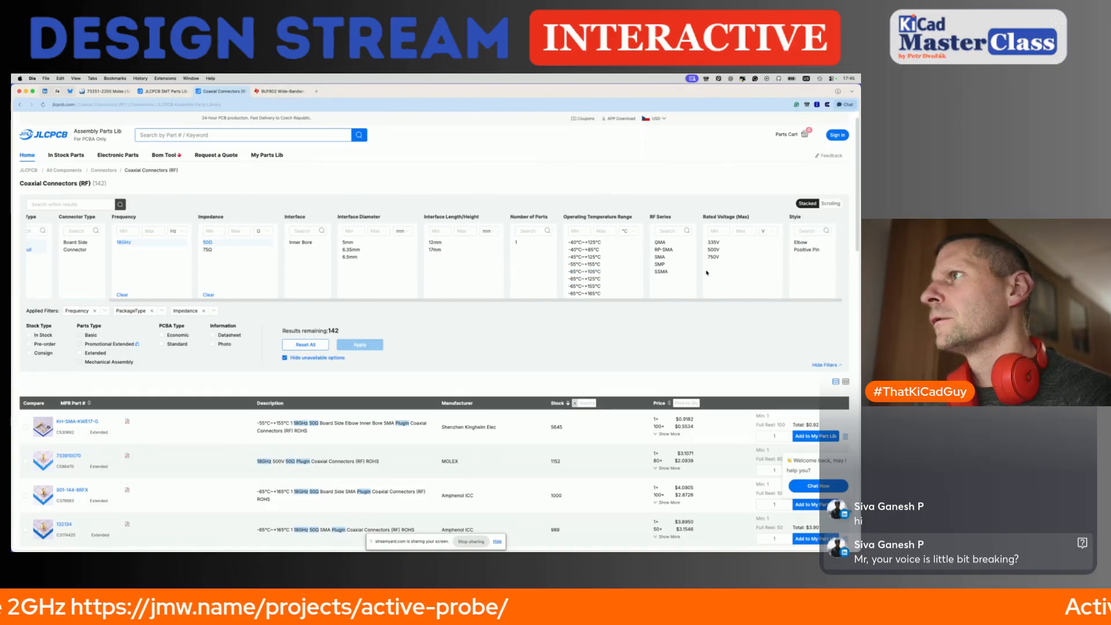
click(667, 260)
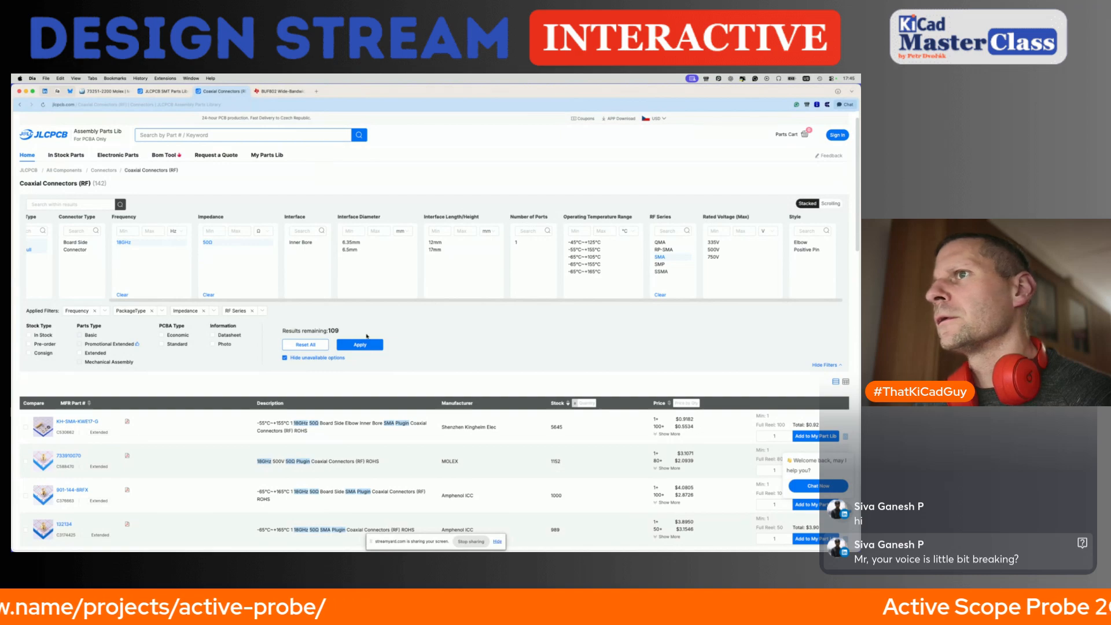
click(365, 345)
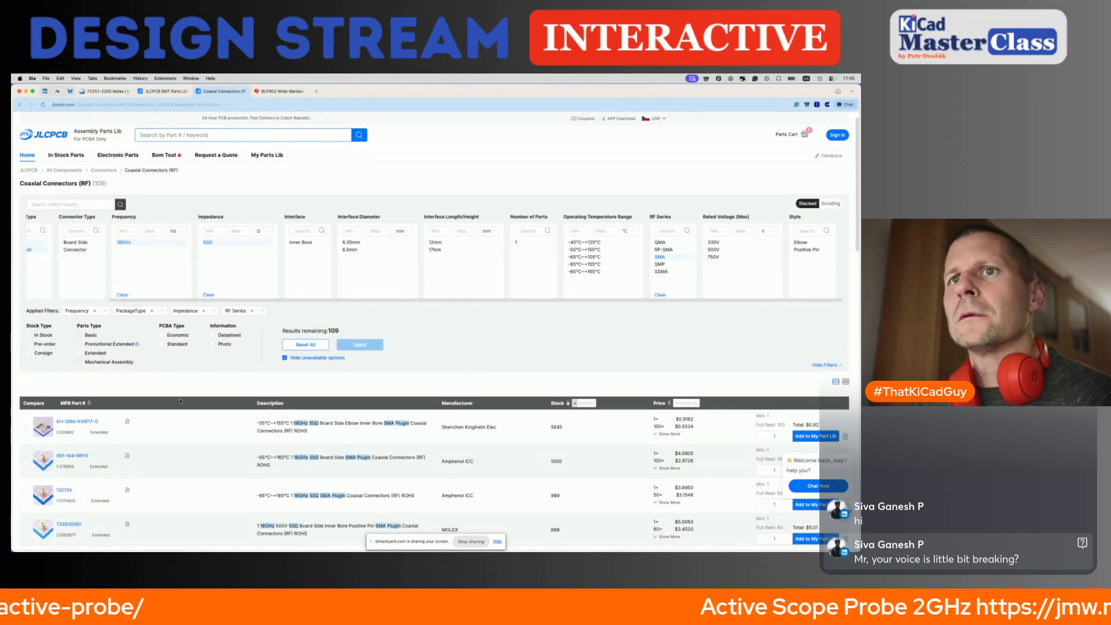
Examine the filtered SMA connectors and their preview photos for a suitable right-angle part.
scroll(146, 423, down, 5)
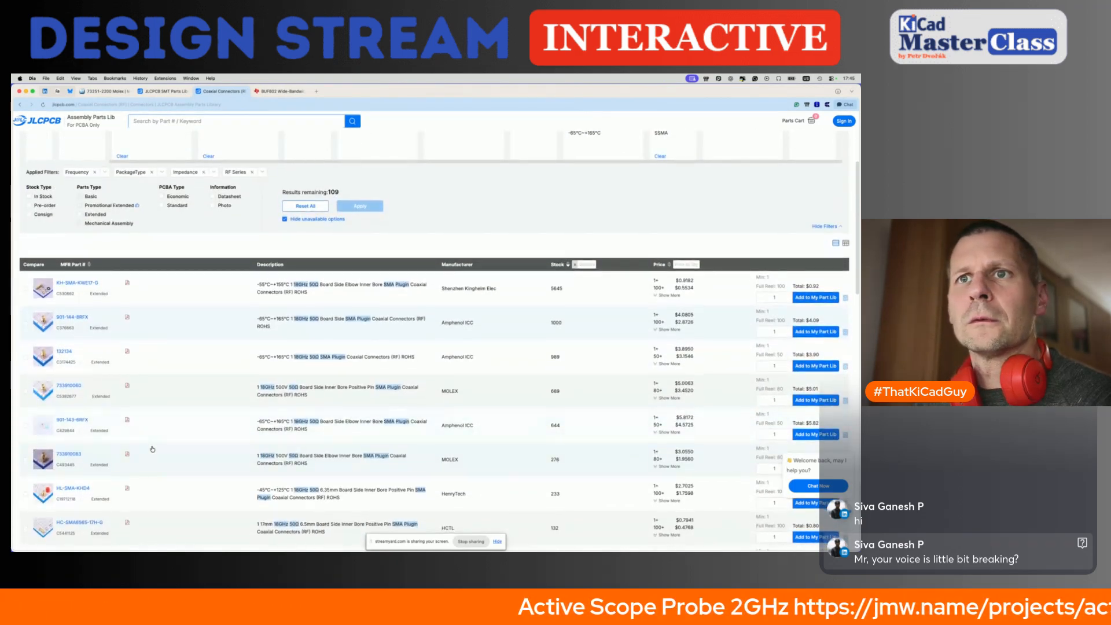
mouse_move(43, 455)
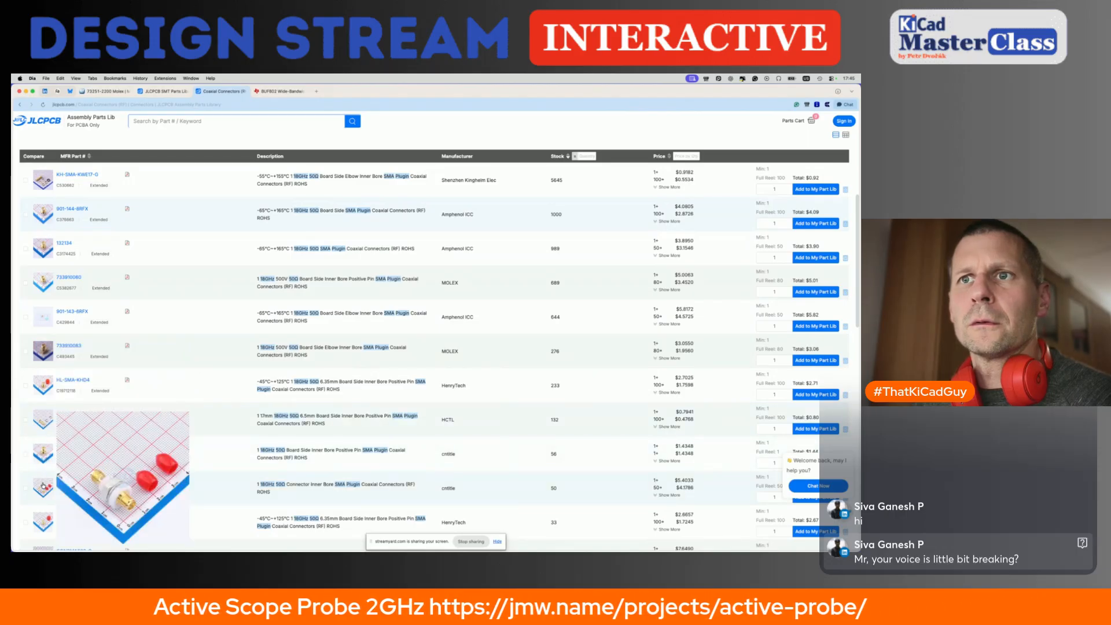
scroll(43, 485, down, 2)
scroll(43, 485, down, 1)
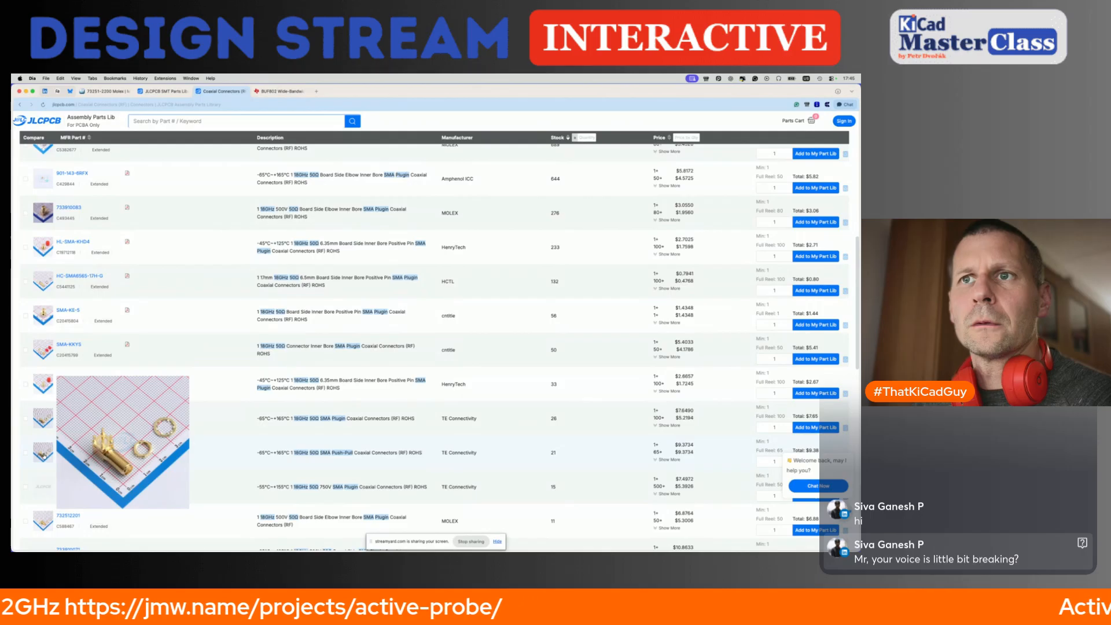
scroll(44, 450, down, 2)
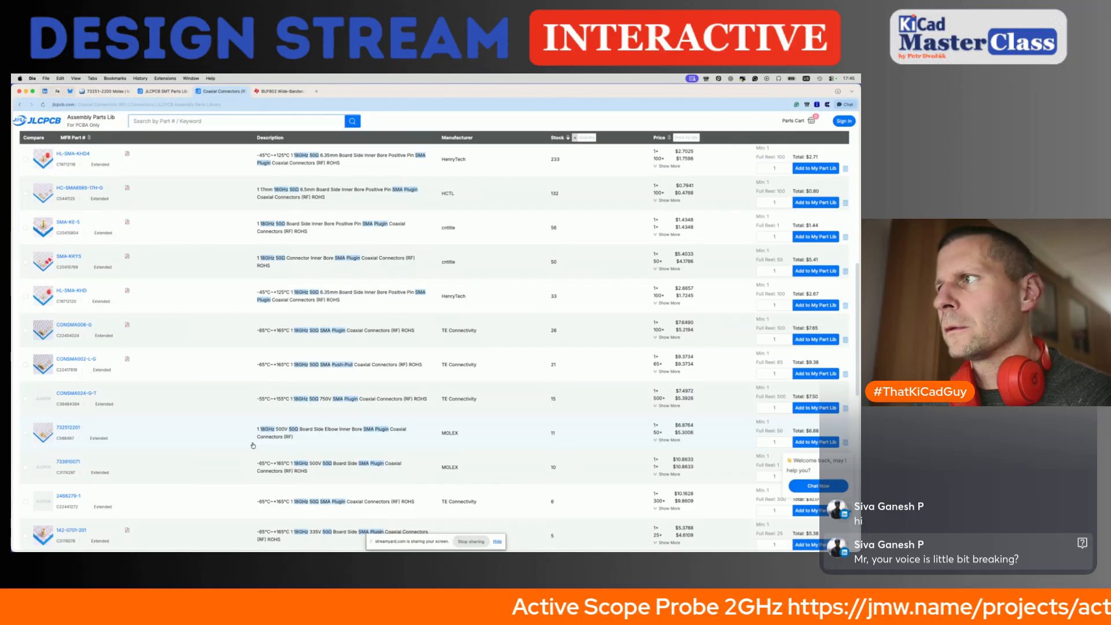
scroll(253, 445, up, 4)
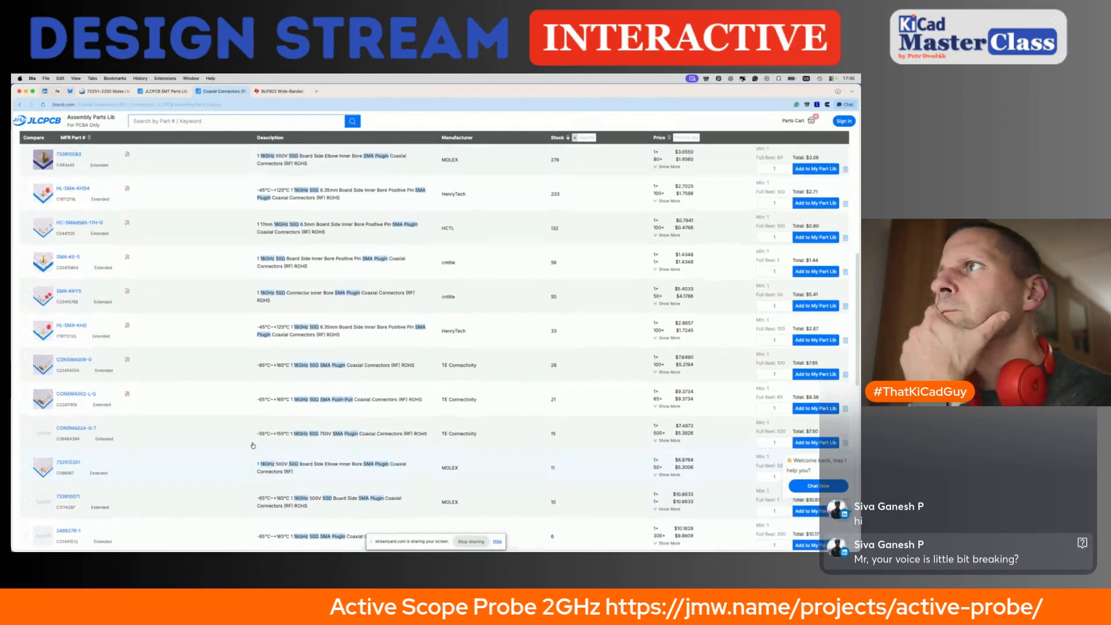
scroll(253, 445, up, 4)
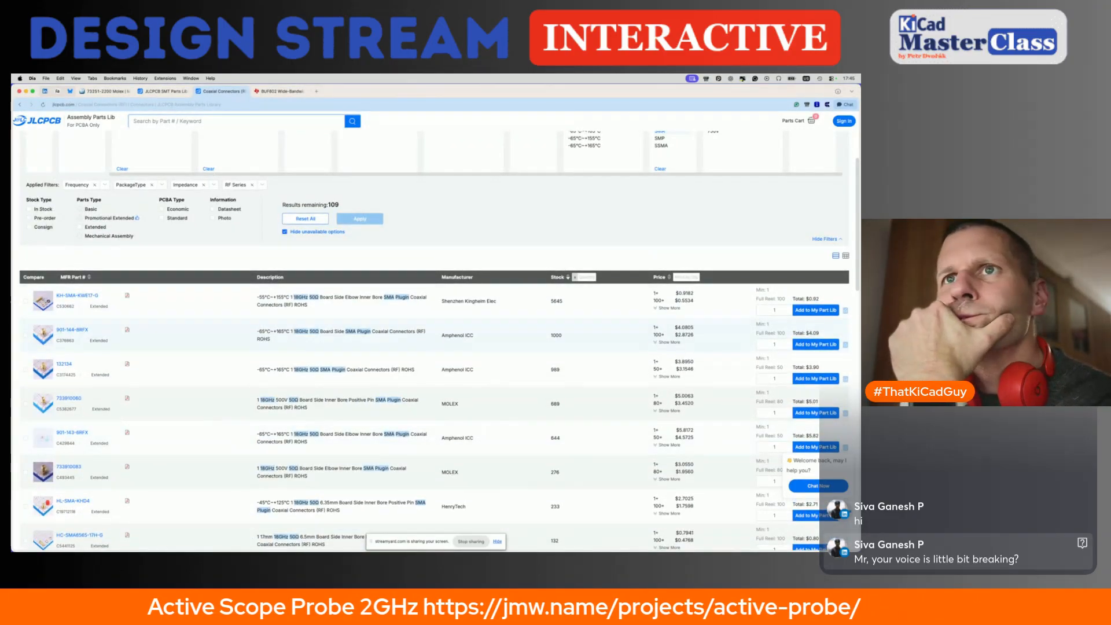
mouse_move(52, 311)
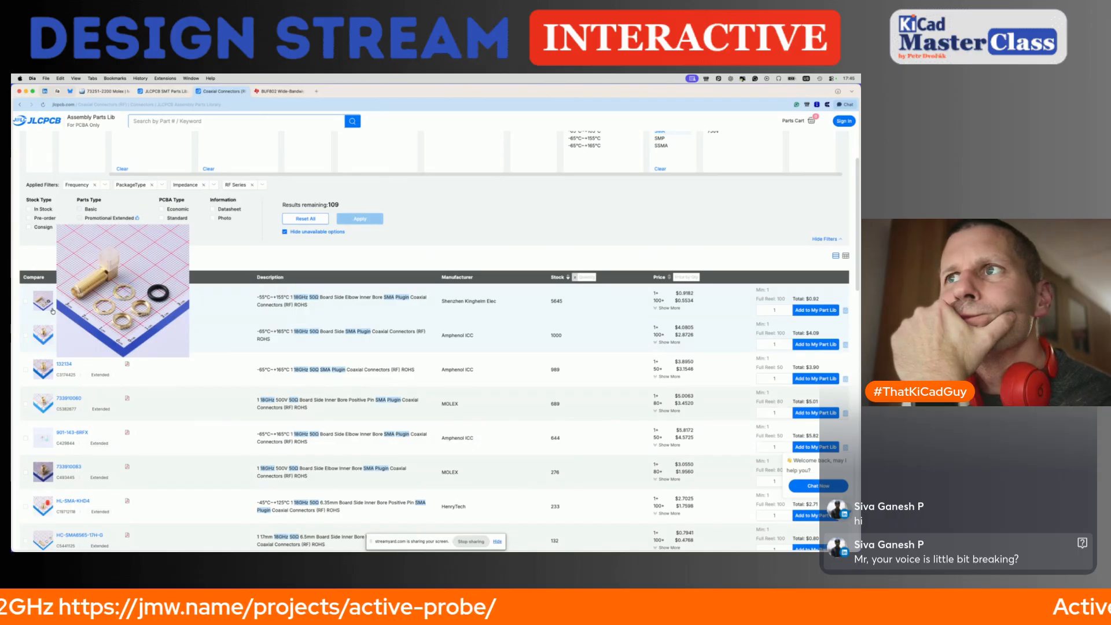
mouse_move(40, 335)
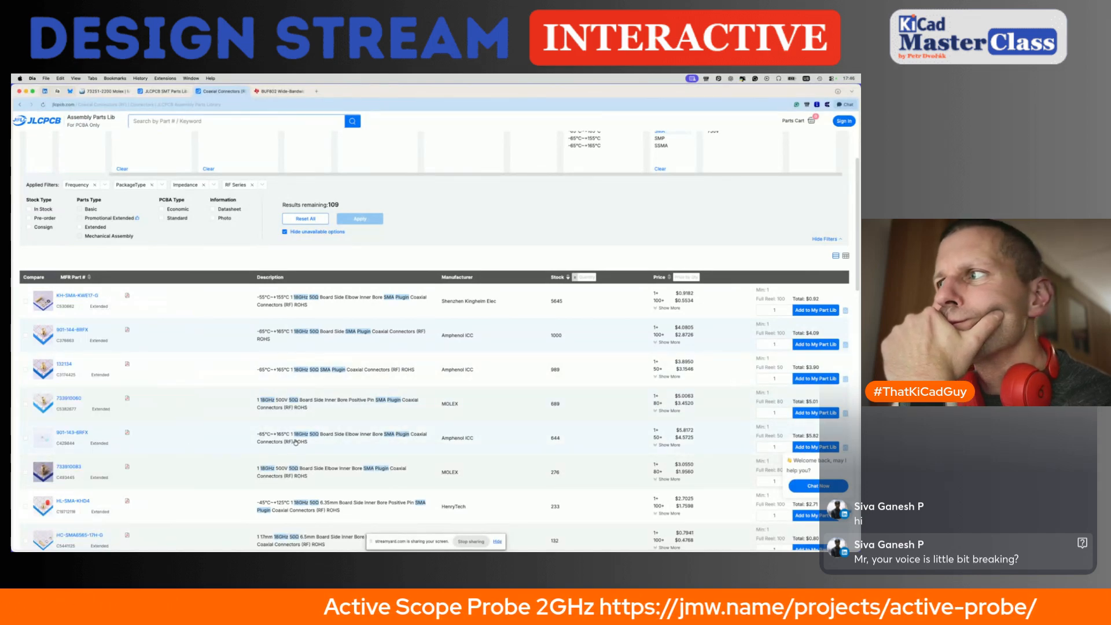
Open the 901-143-6RFX product page and enter its JLCPCB part number in a new JLCPCB field of the SMA_angle symbol in KiCad.
click(82, 435)
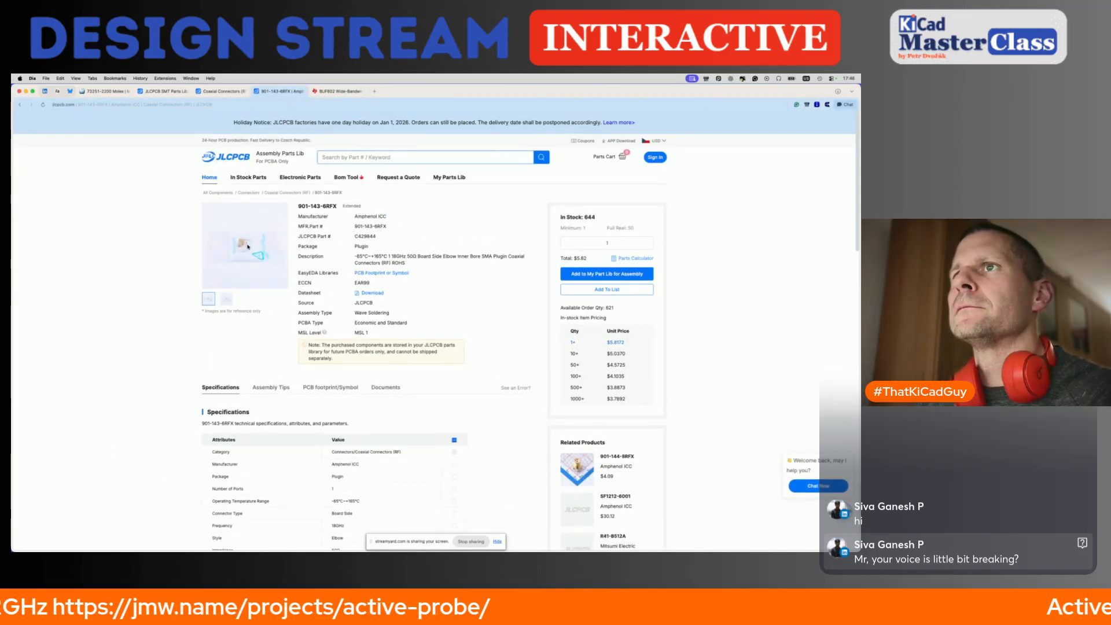
click(228, 297)
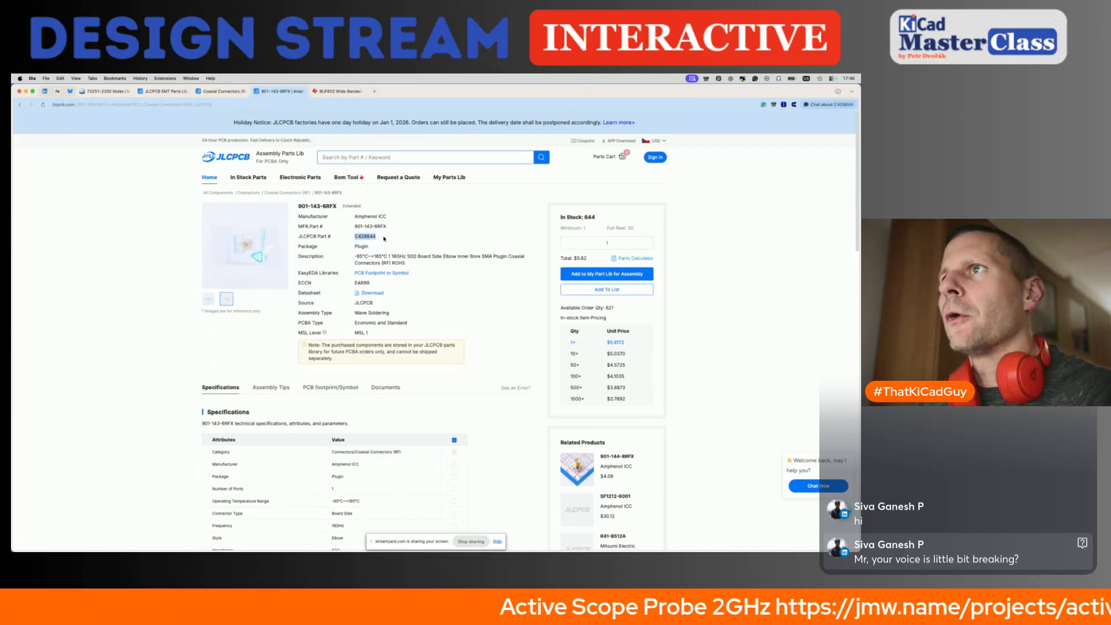
key(super+Tab)
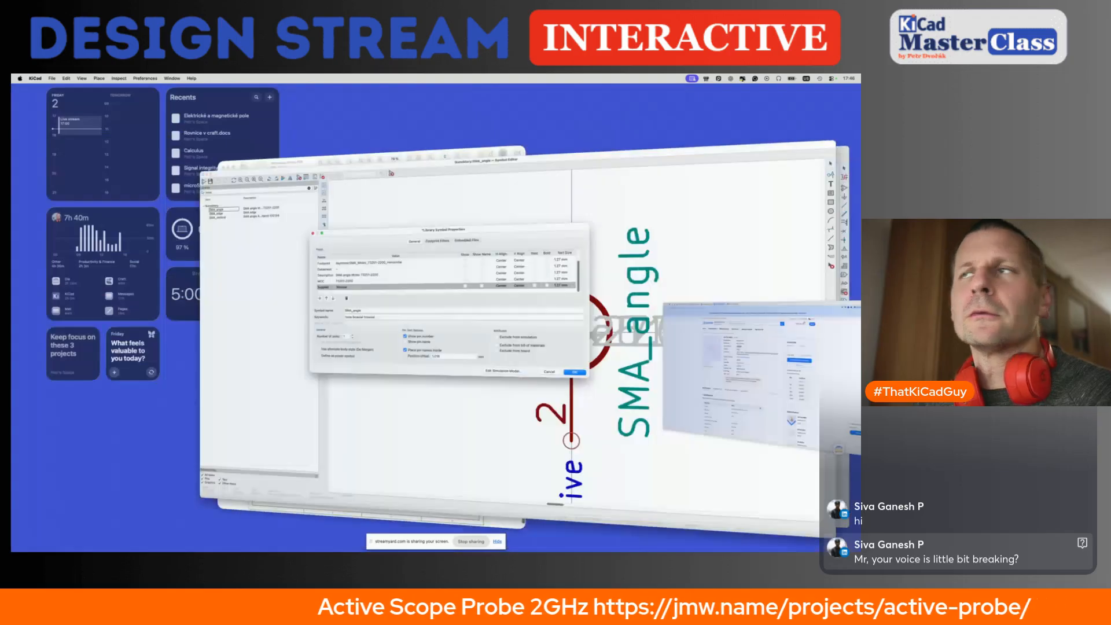
click(206, 267)
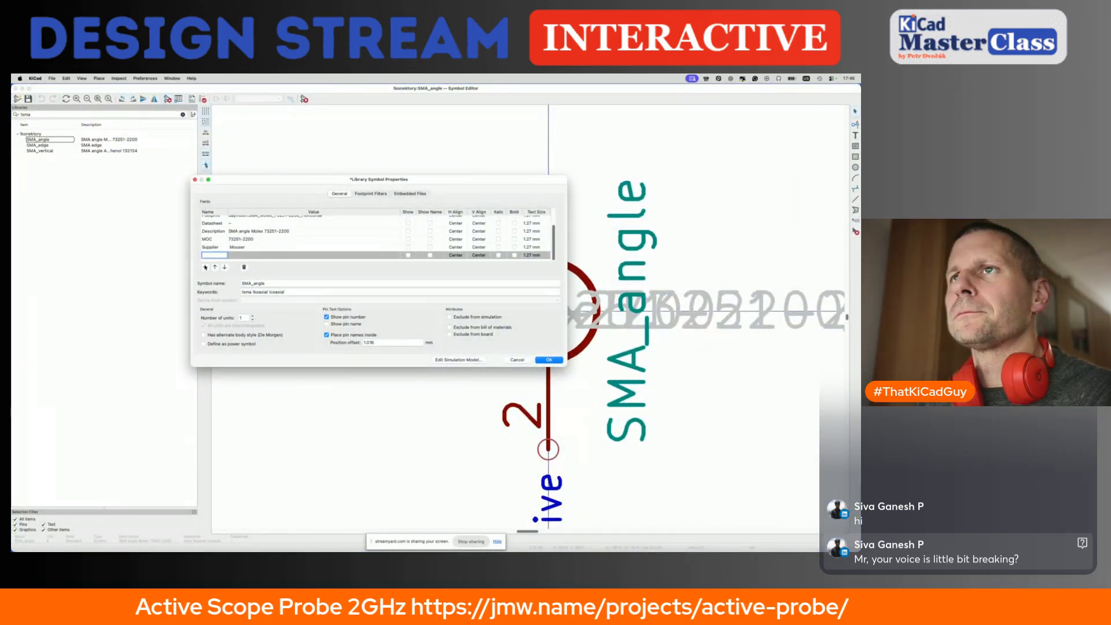
text(JLCPCB)
key(Tab)
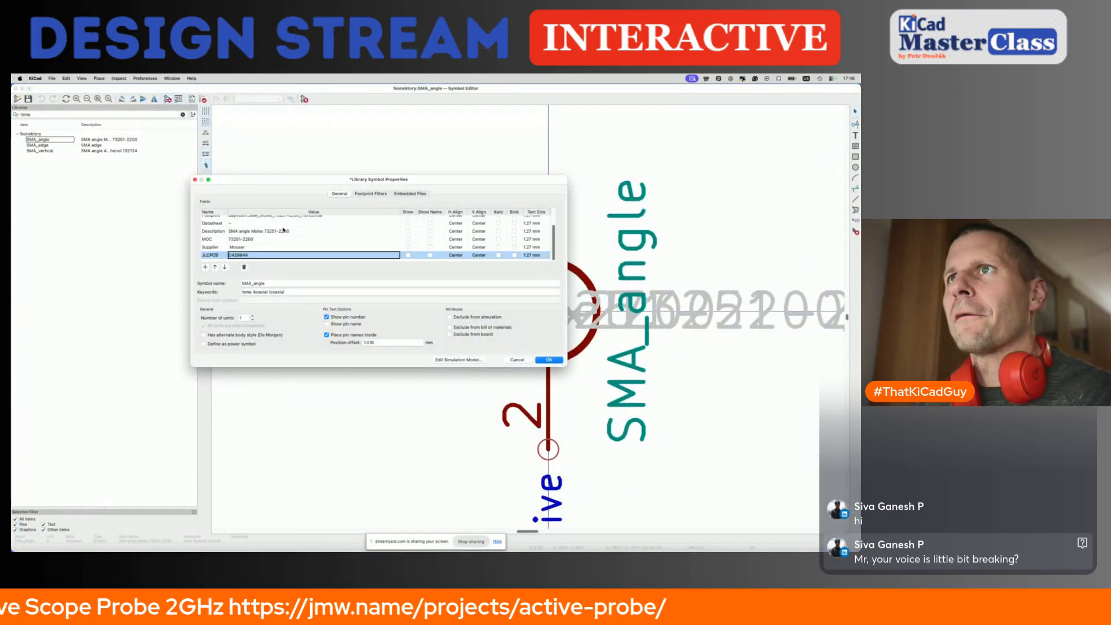
Copy the 73251-2200 datasheet link from the Mouser page into the symbol's Datasheet field and remove the leading space from the Supplier value.
scroll(284, 229, up, 2)
key(super+Tab)
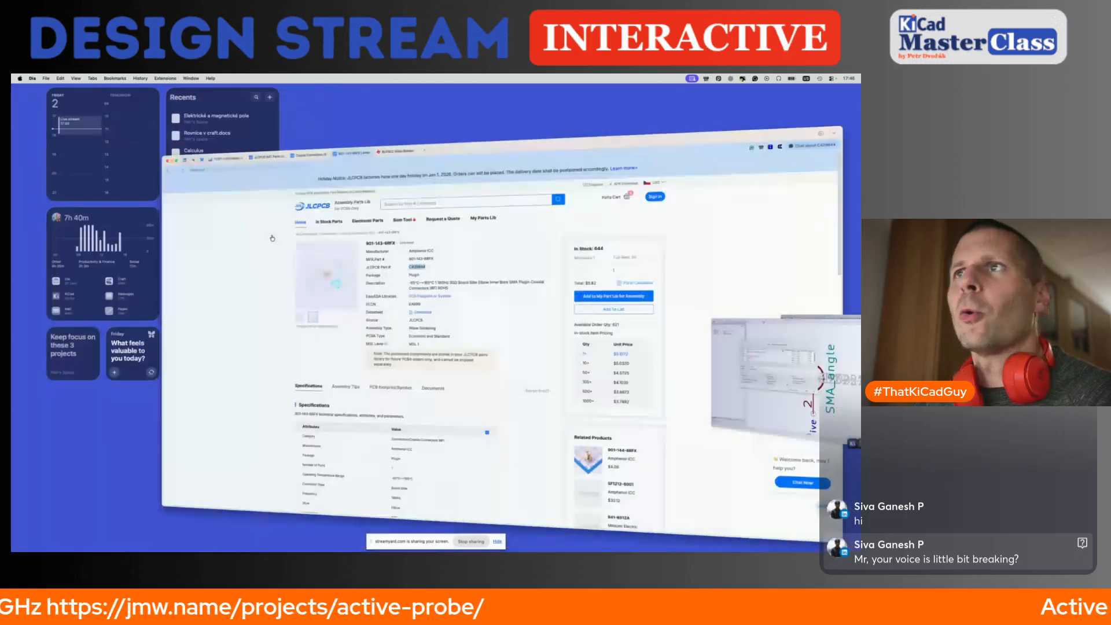
click(244, 92)
click(107, 90)
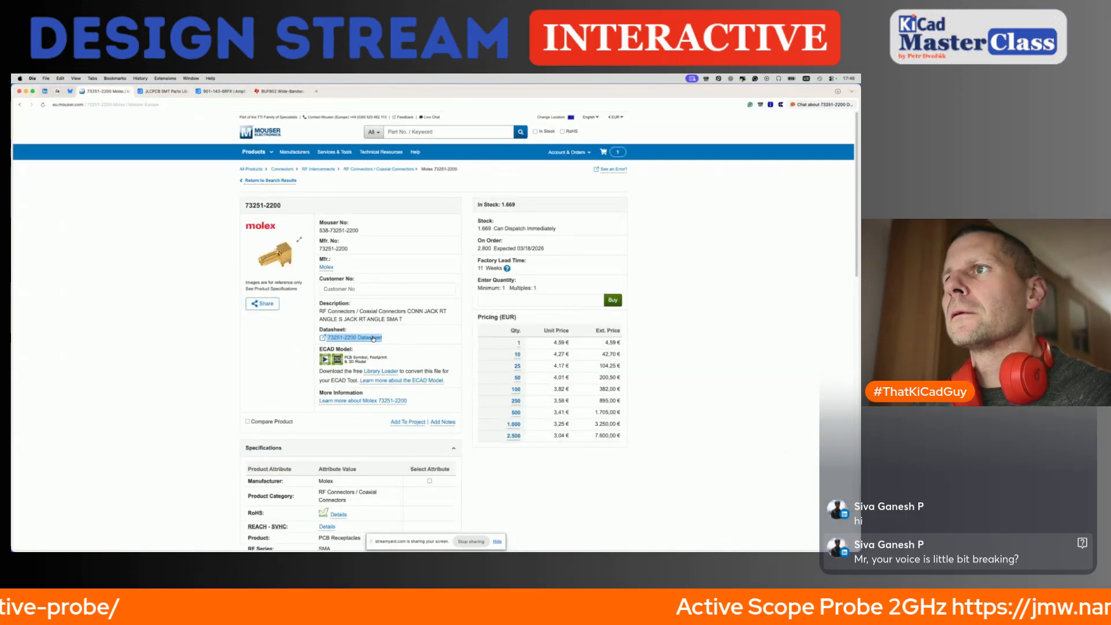
right_click(373, 339)
click(397, 386)
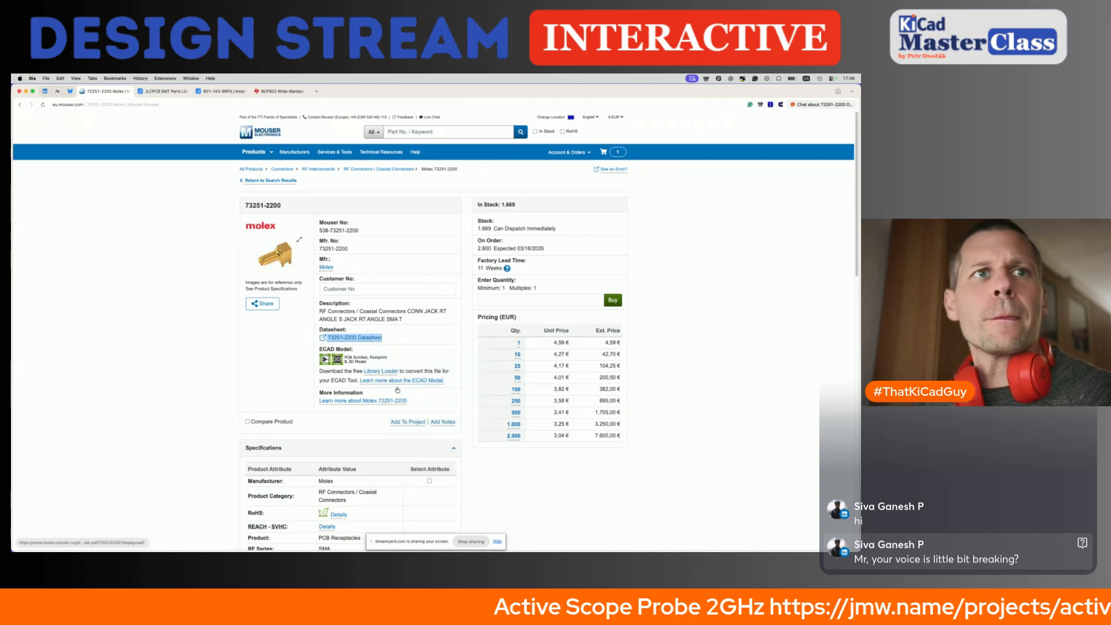
key(super+Tab)
double_click(256, 233)
text(https://www.molex.com/en-us/products/part-detail-pdf/732512200?display=pdf)
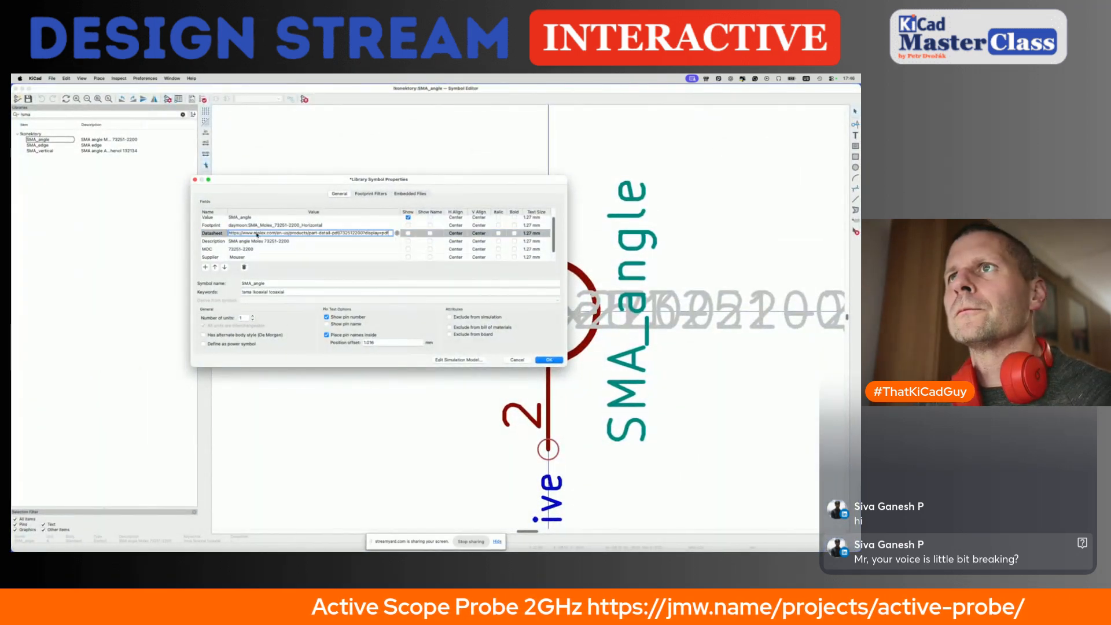
scroll(315, 236, down, 1)
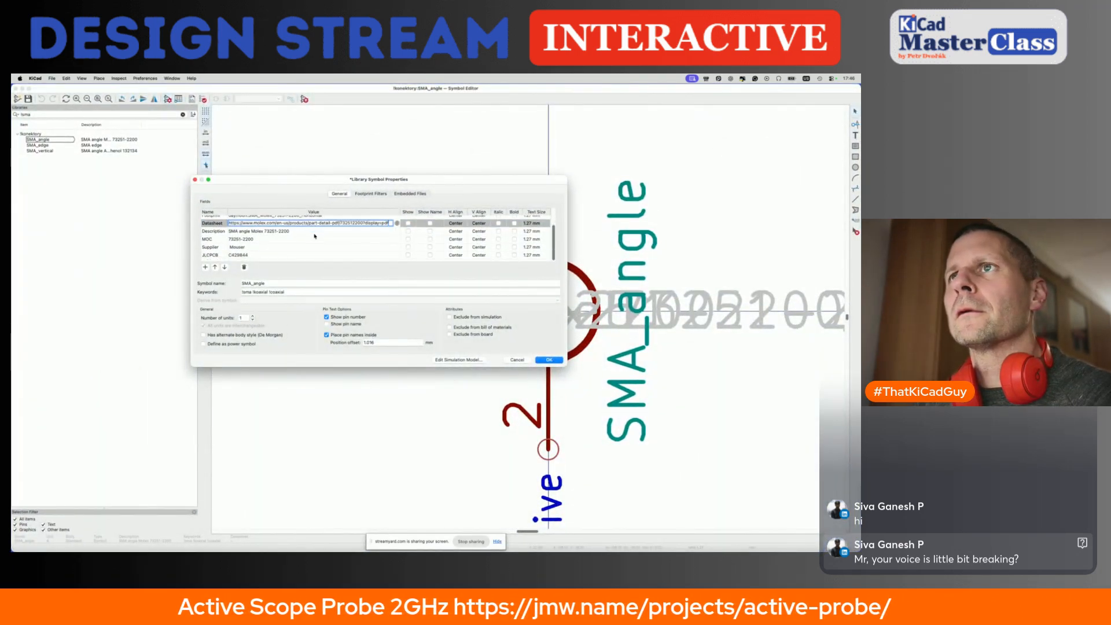
click(271, 246)
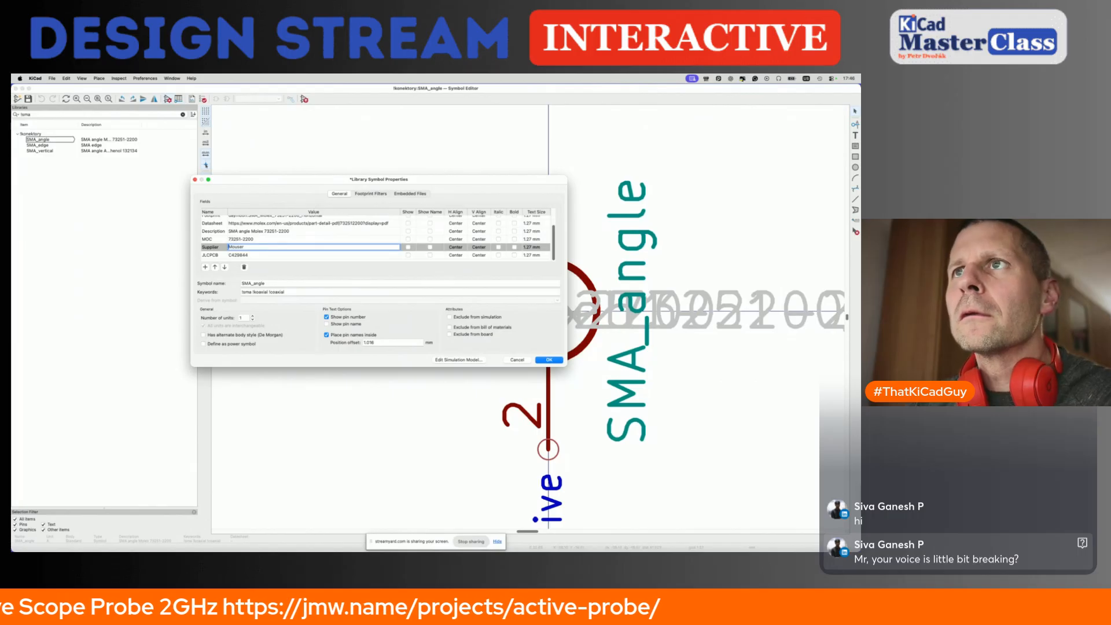
Copy the symbol's MOC value 73251-2200 and search the JLCPCB parts library for it in the browser.
click(265, 238)
key(super+c)
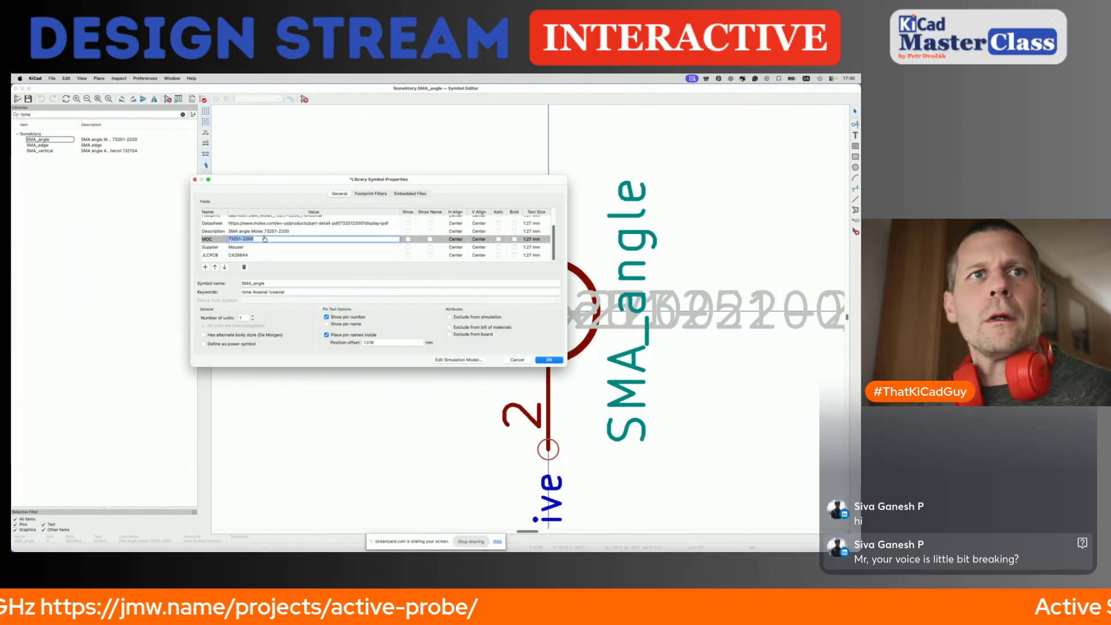
key(super+Tab)
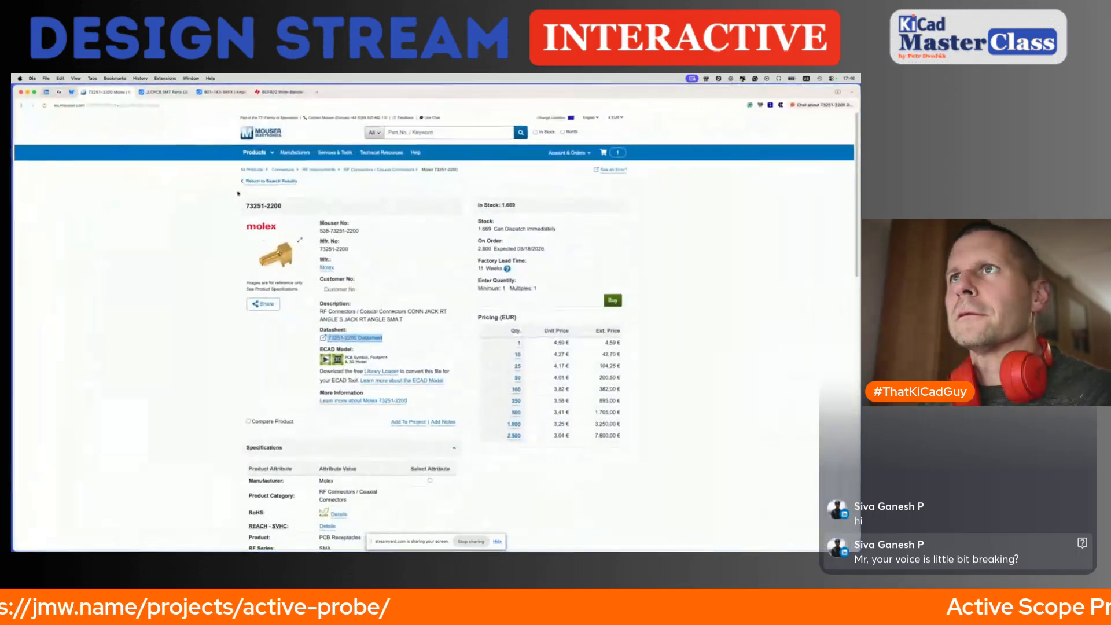
click(212, 91)
key(super+v)
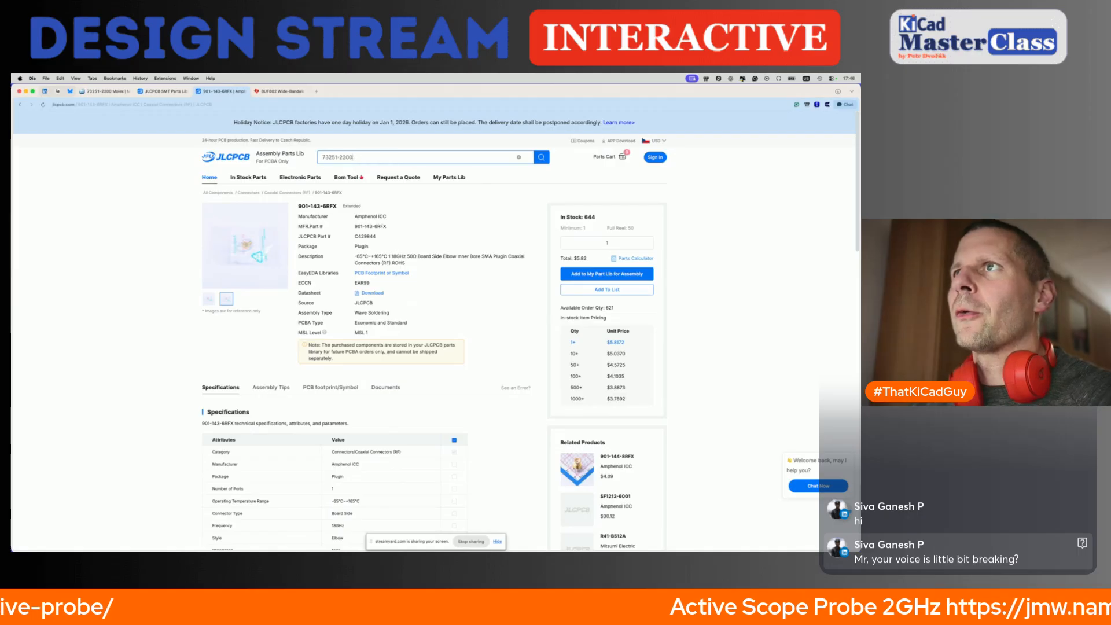
key(Return)
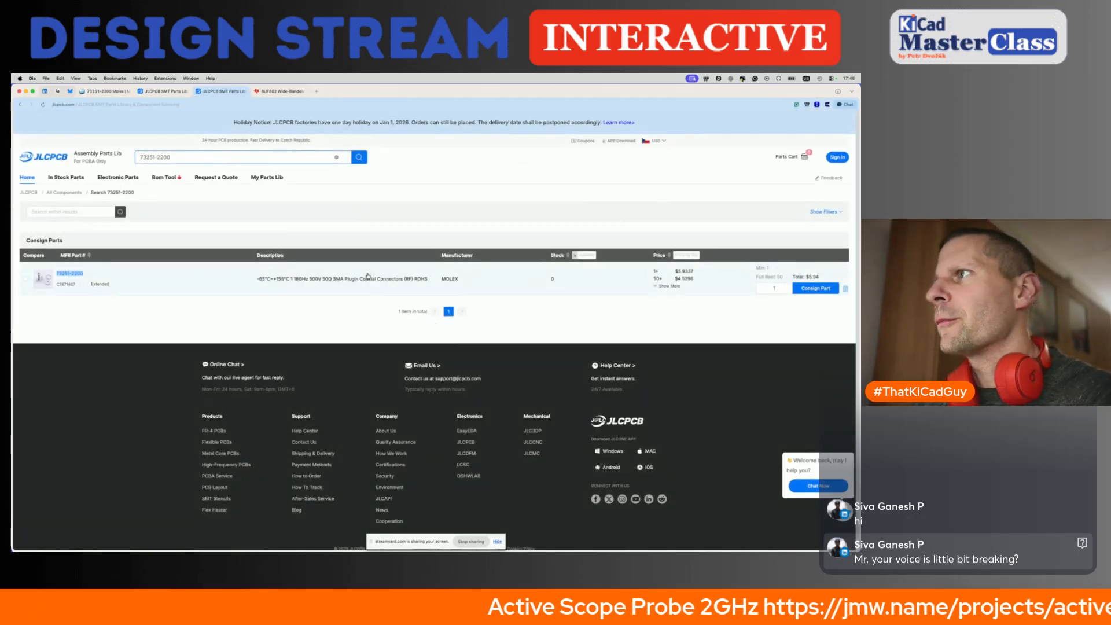
Accept the symbol properties in KiCad and place SMA_angle in the schematic at the output end of the 49R9 resistor.
key(super+Tab)
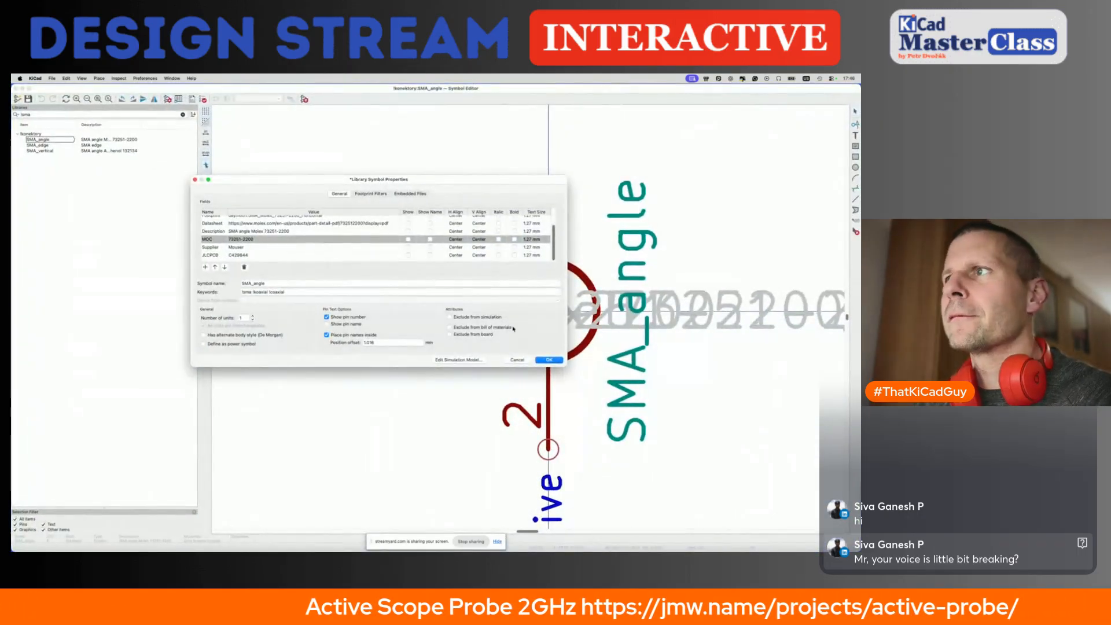
click(538, 359)
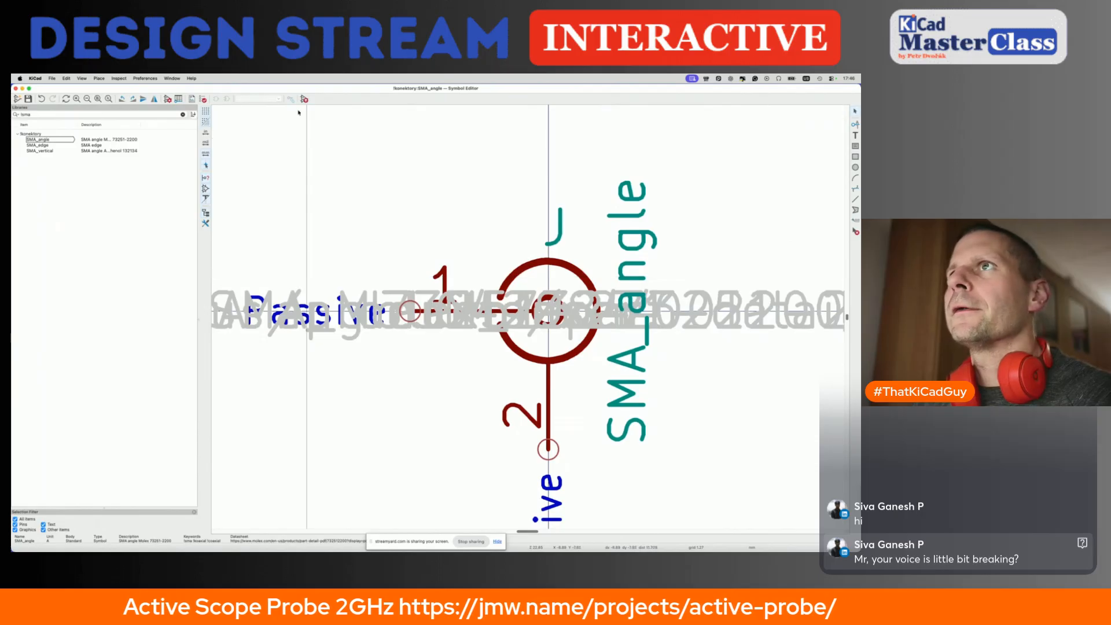
click(304, 98)
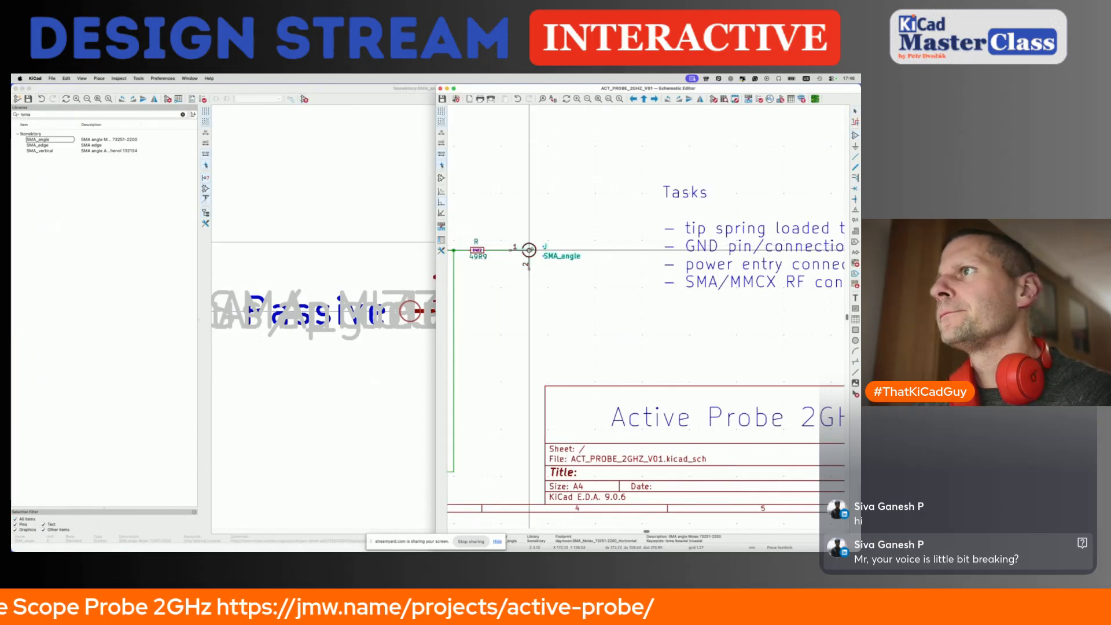
click(529, 250)
scroll(515, 300, left, 5)
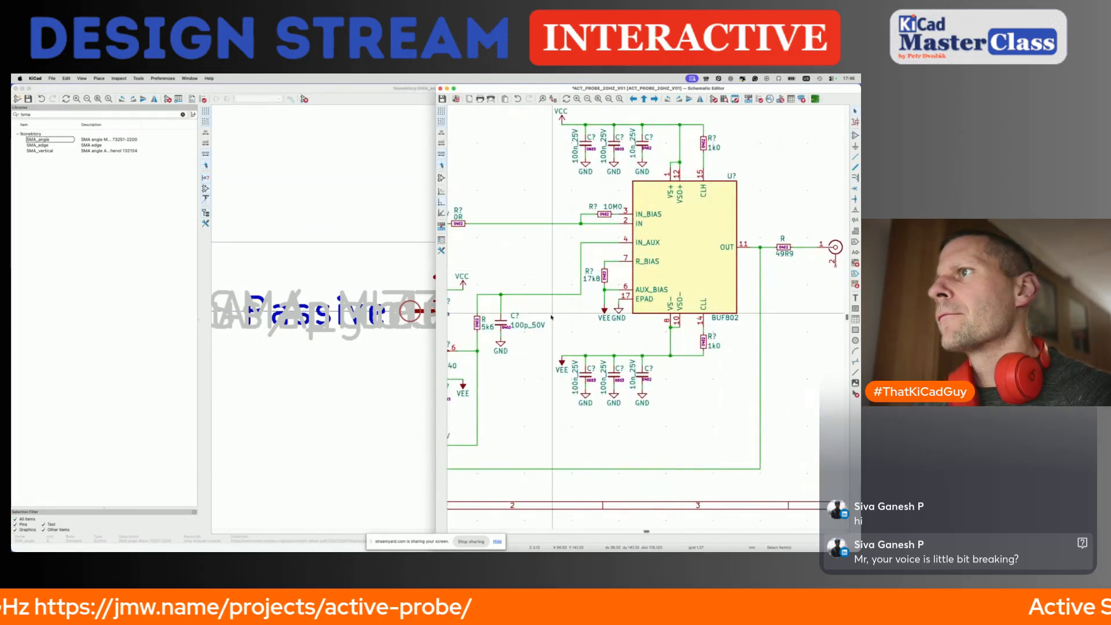
Duplicate the GND symbol below the 100p_50V capacitor onto pin 2 of the SMA_angle connector and save the schematic.
click(501, 348)
key(ctrl+d)
scroll(608, 312, right, 5)
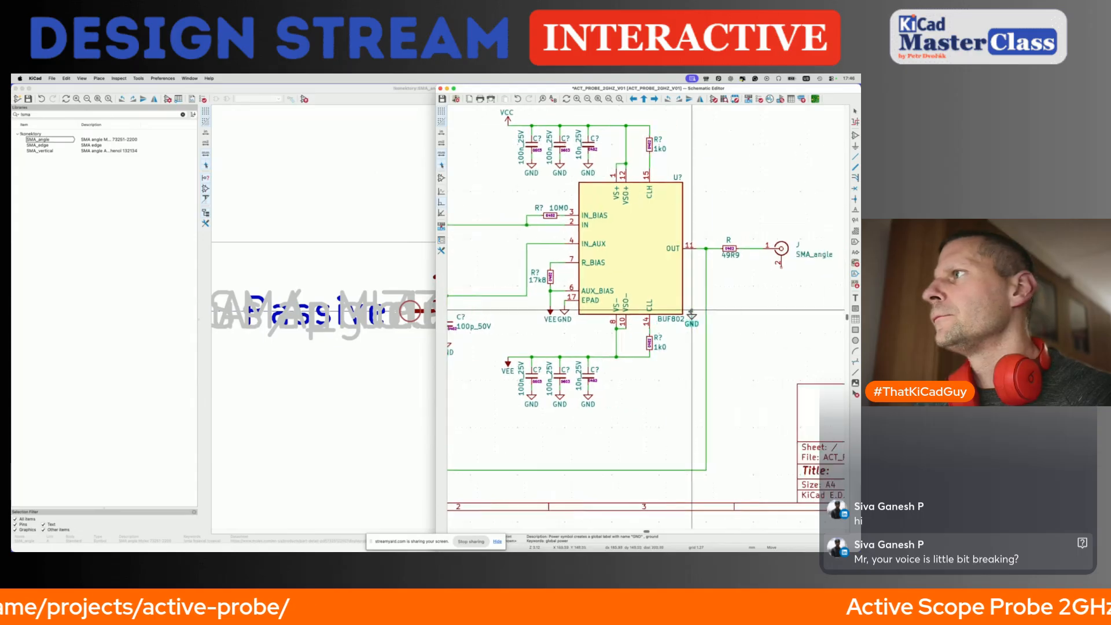
click(712, 269)
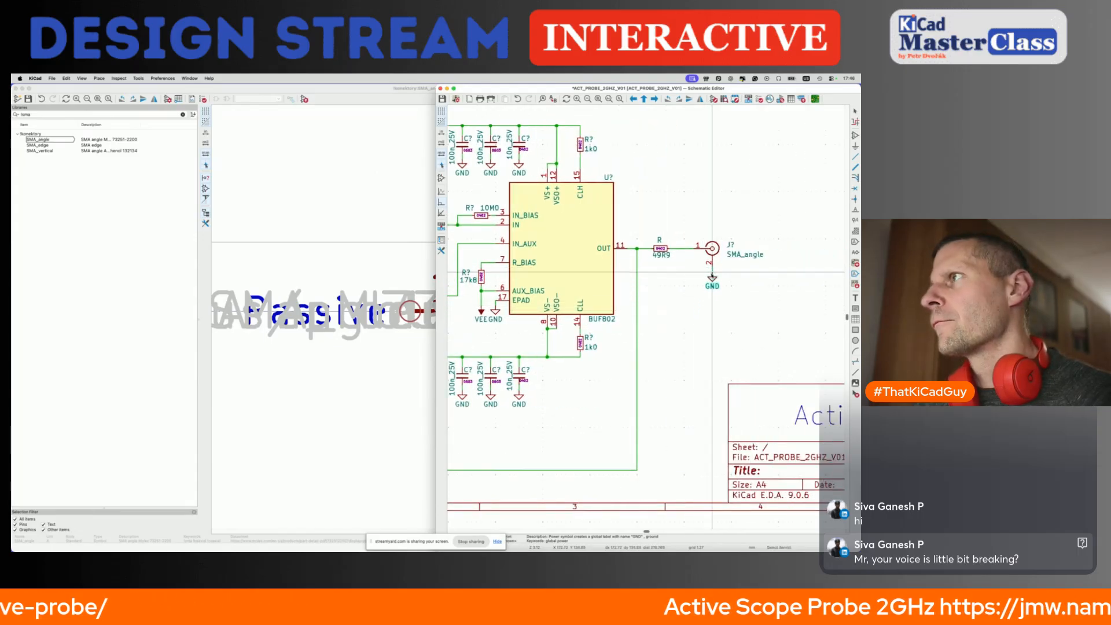
key(ctrl+s)
scroll(715, 313, down, 3)
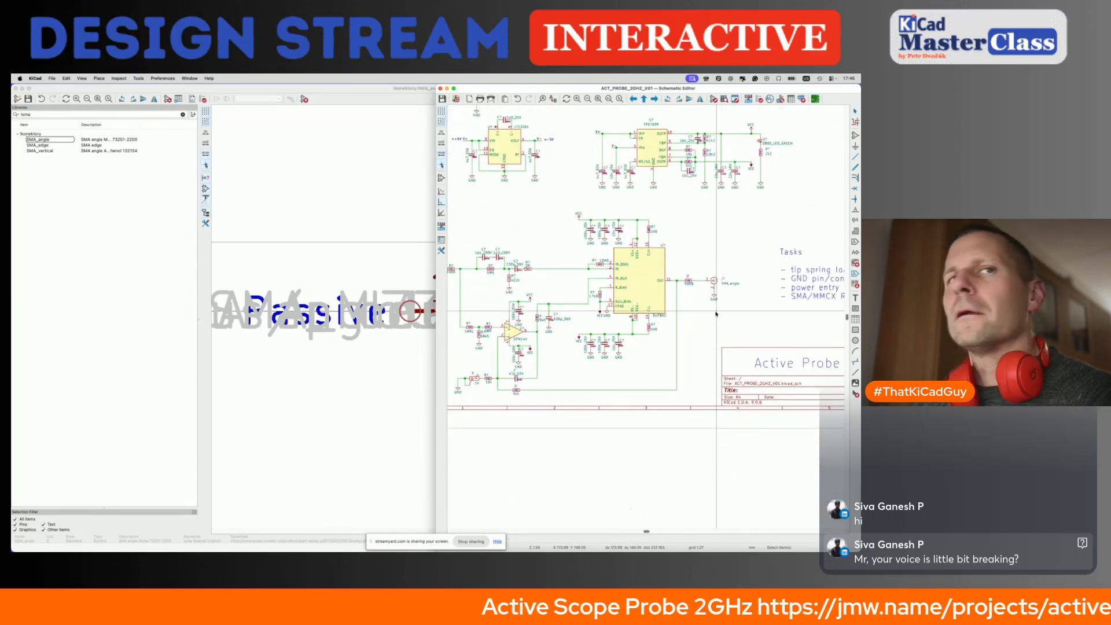
Close the symbol library editor and bring up the Schematic Prints PDF to compare its output stage with the schematic.
click(15, 88)
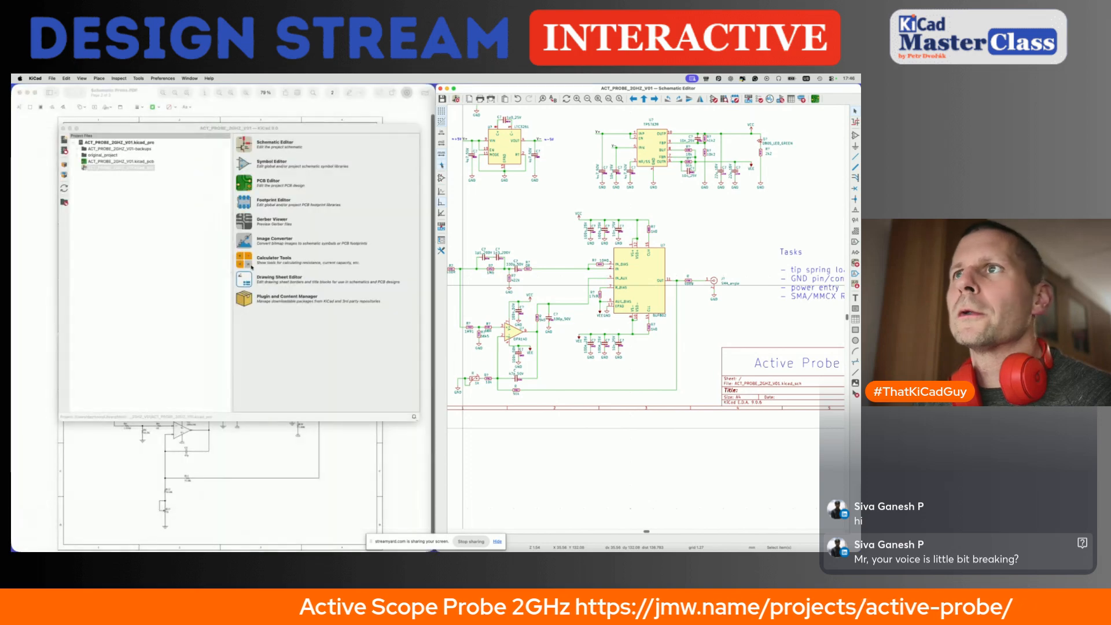
click(266, 109)
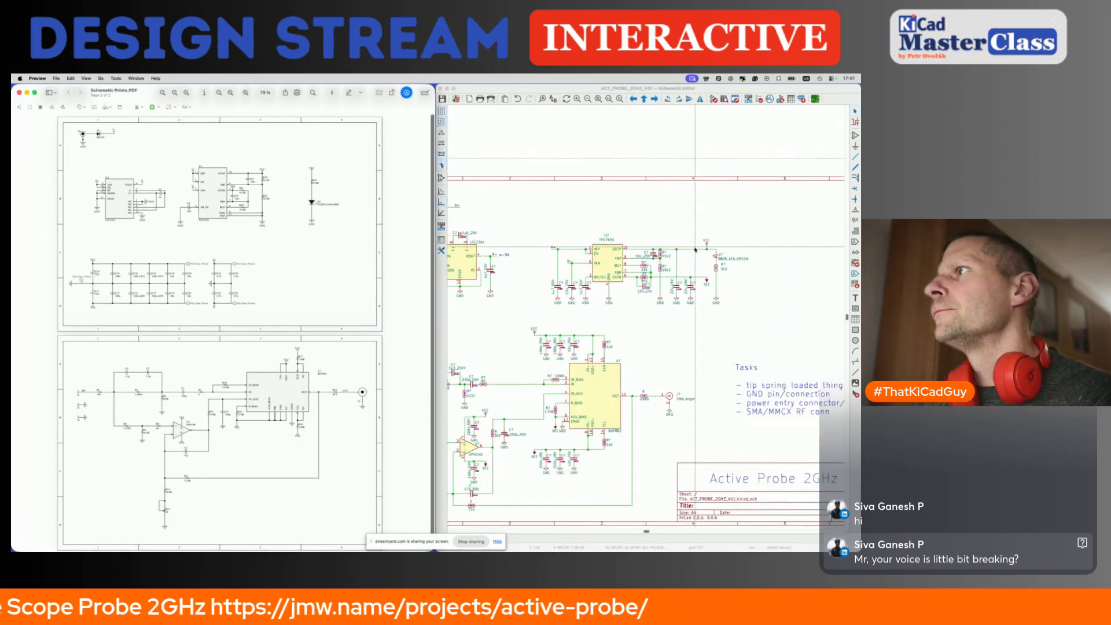
ctrl+scroll(311, 406, up, 2)
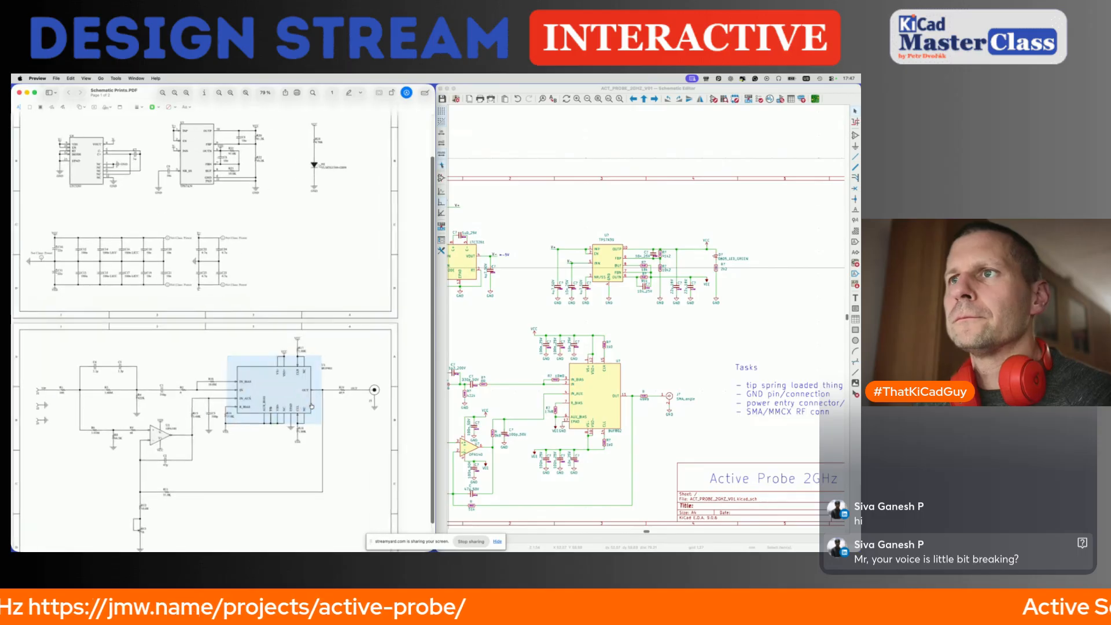
scroll(312, 406, down, 2)
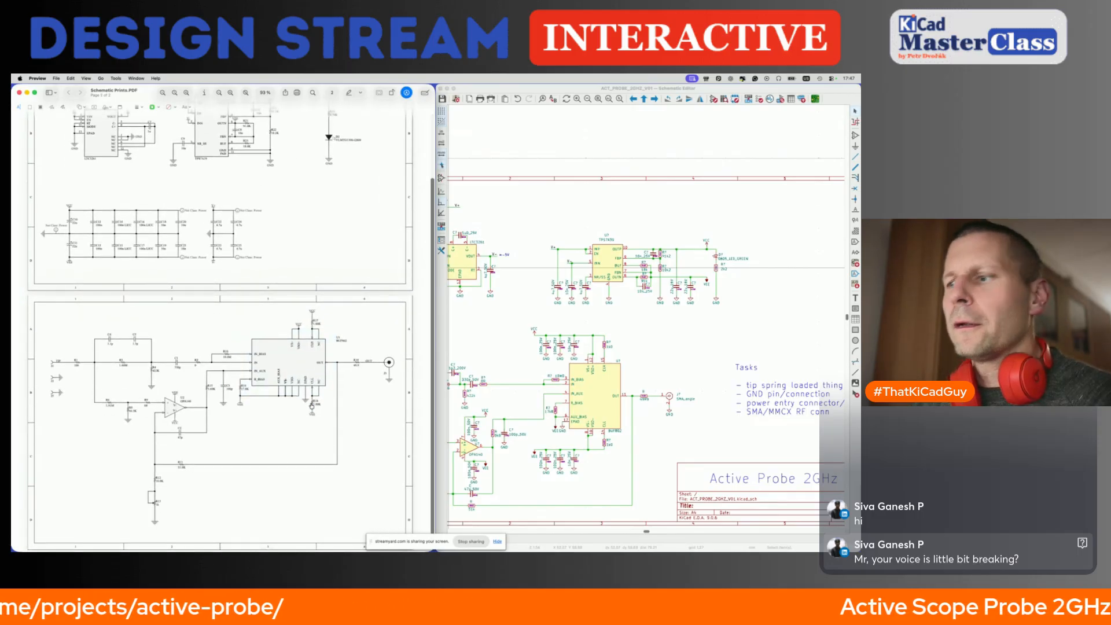
Remove the "SMA/MMCX RF conn" line from the Tasks note in the KiCad schematic.
double_click(765, 401)
click(308, 222)
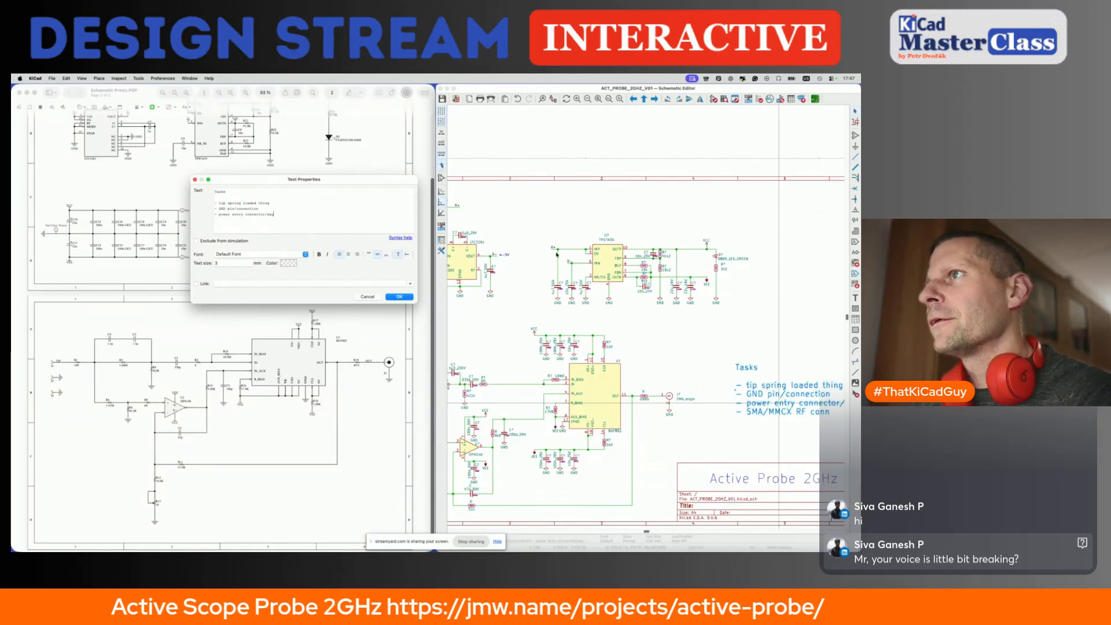
click(400, 296)
scroll(571, 216, down, 5)
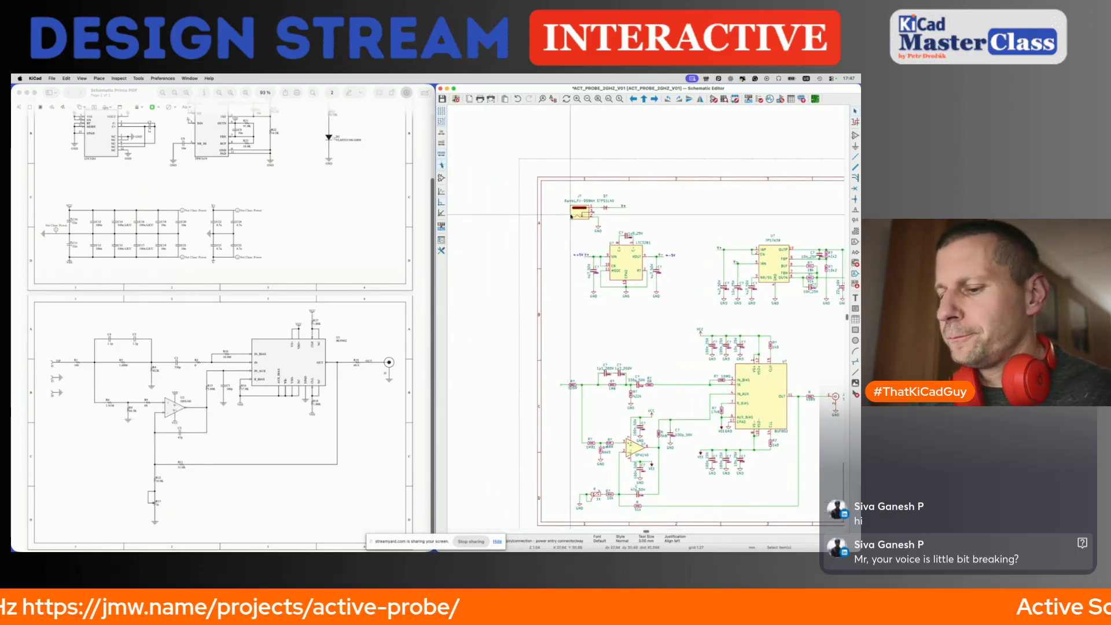
scroll(636, 290, right, 5)
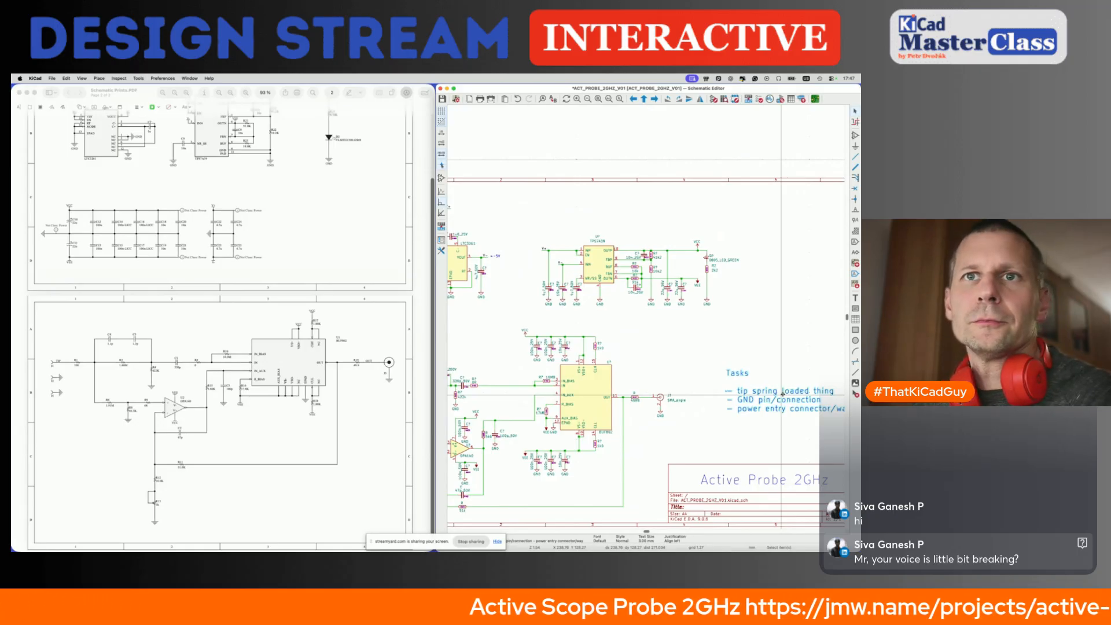
Delete the "power entry connector" line from the Tasks note, leaving only the tip and GND pin items.
double_click(782, 395)
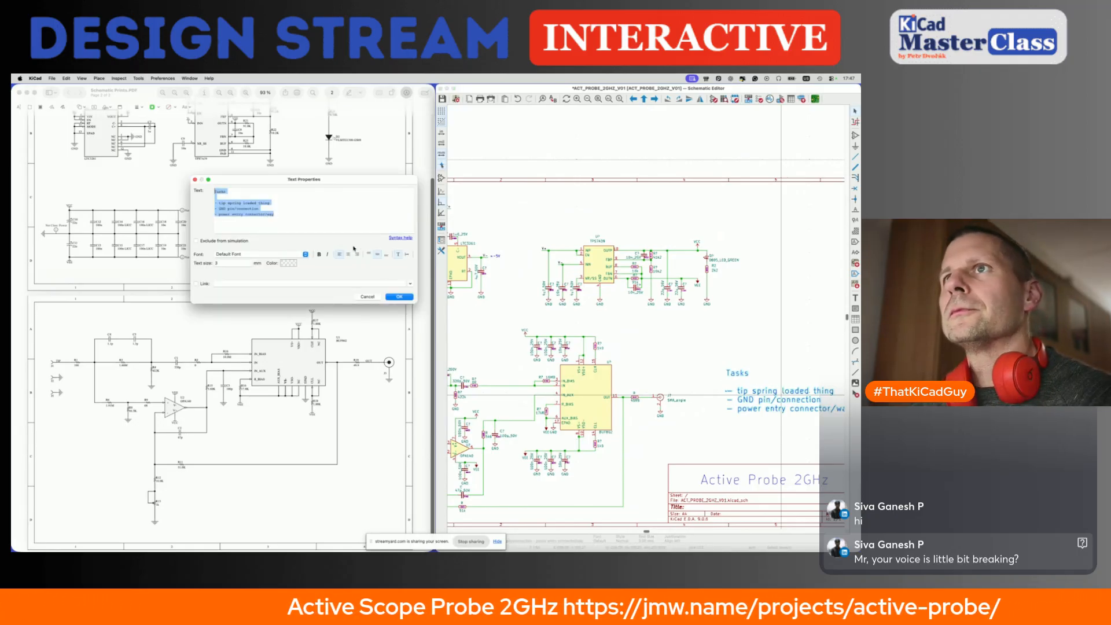
triple_click(291, 214)
key(BackSpace)
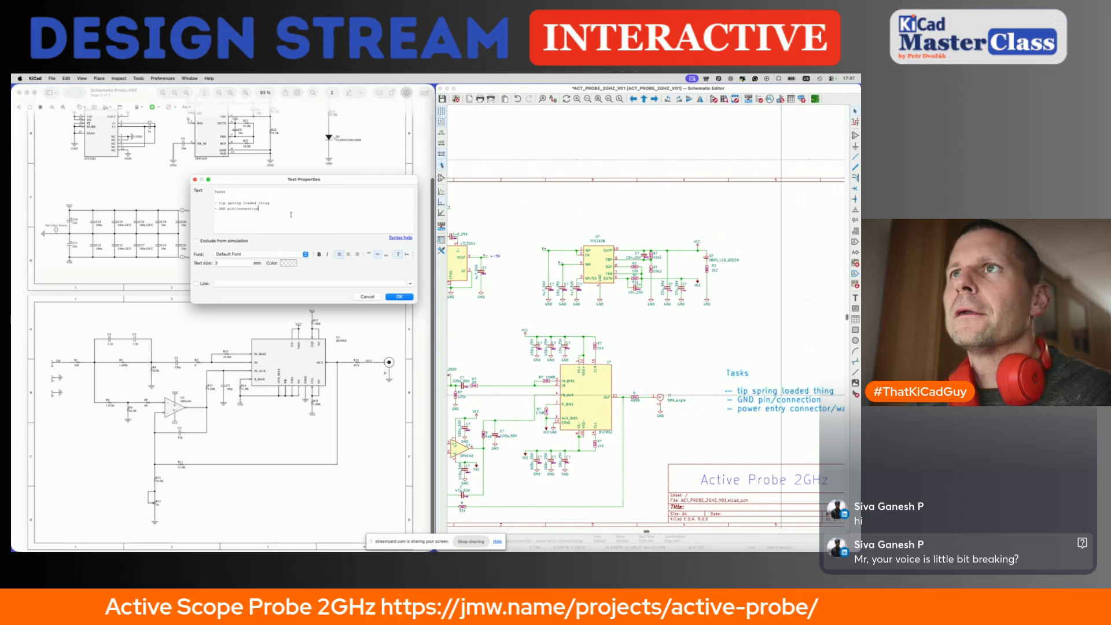
key(BackSpace)
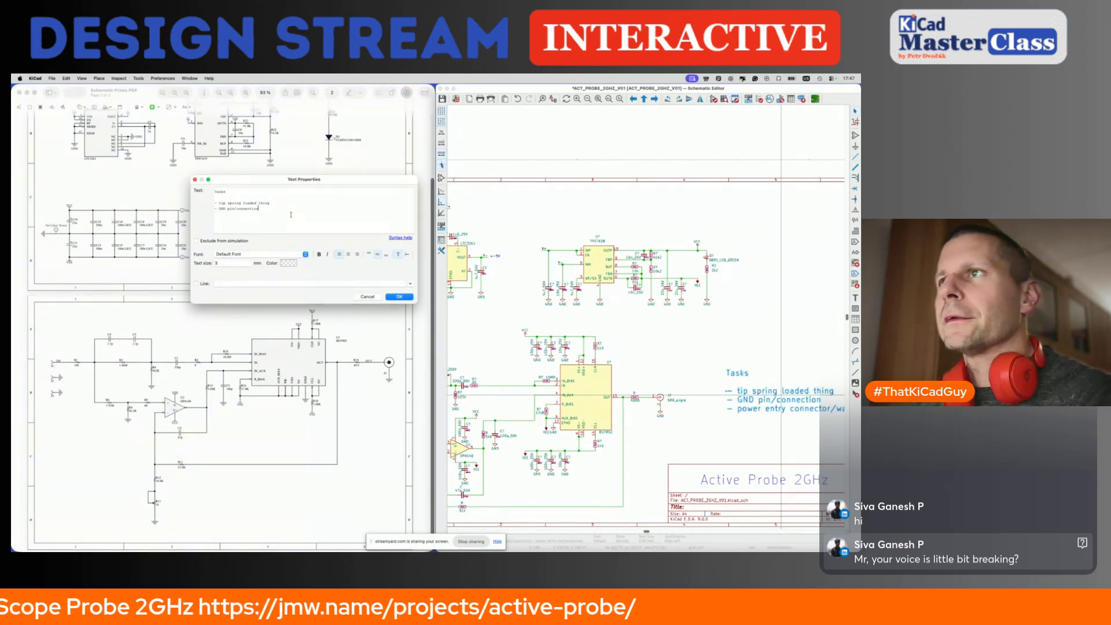
click(393, 298)
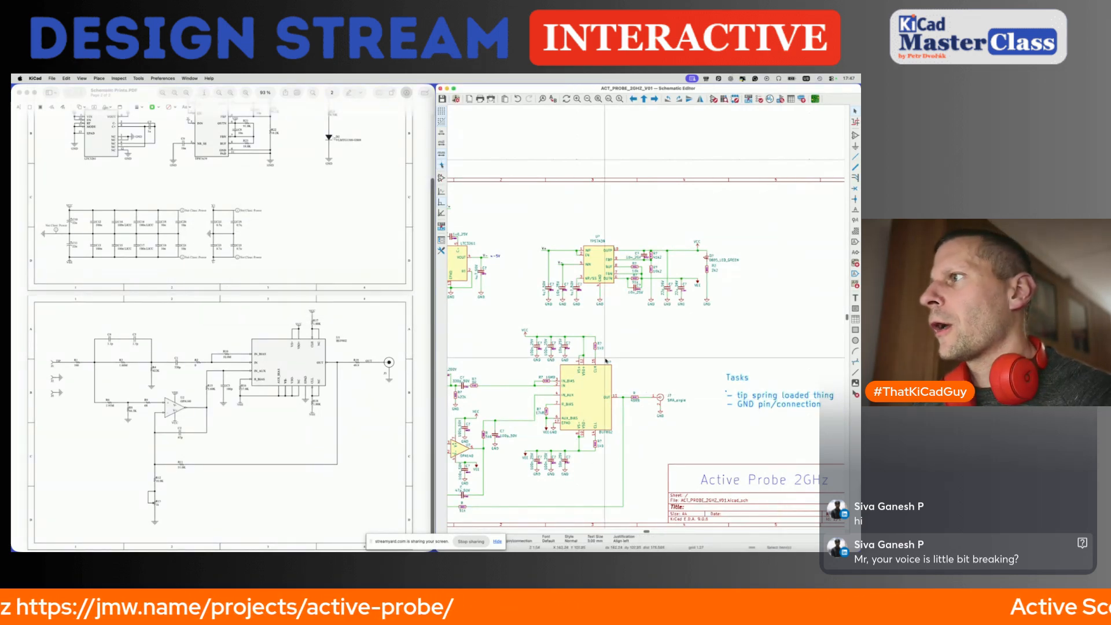
click(751, 434)
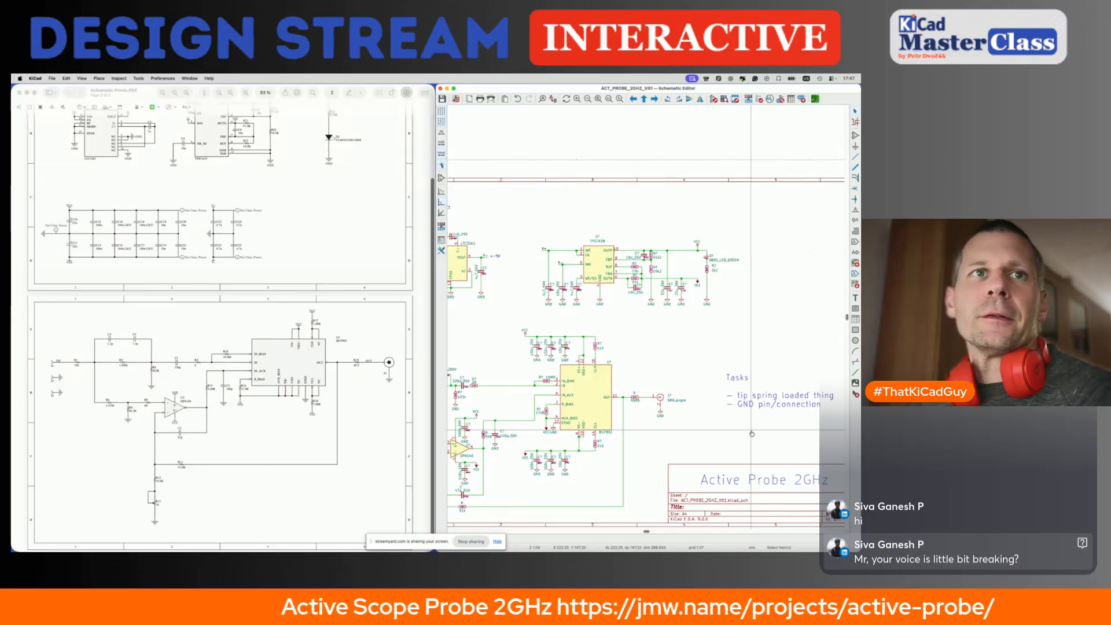
Switch to the browser, close the JLCPCB search for 73251-2200 and open the webshop on sensepeek.com.
key(super+Tab)
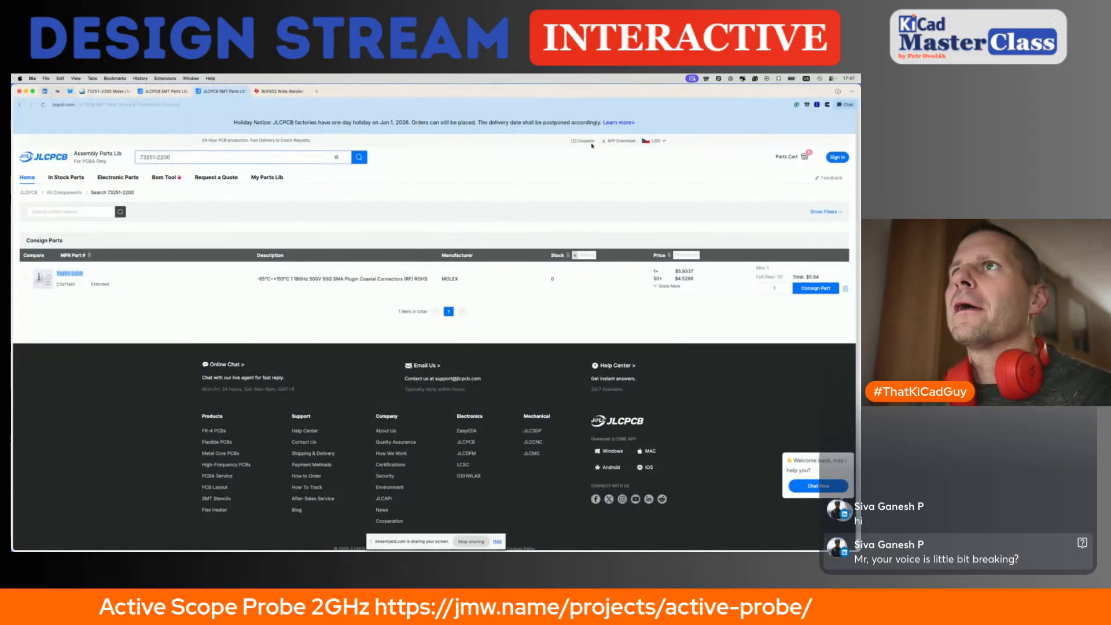
click(187, 93)
key(super+t)
text(sense)
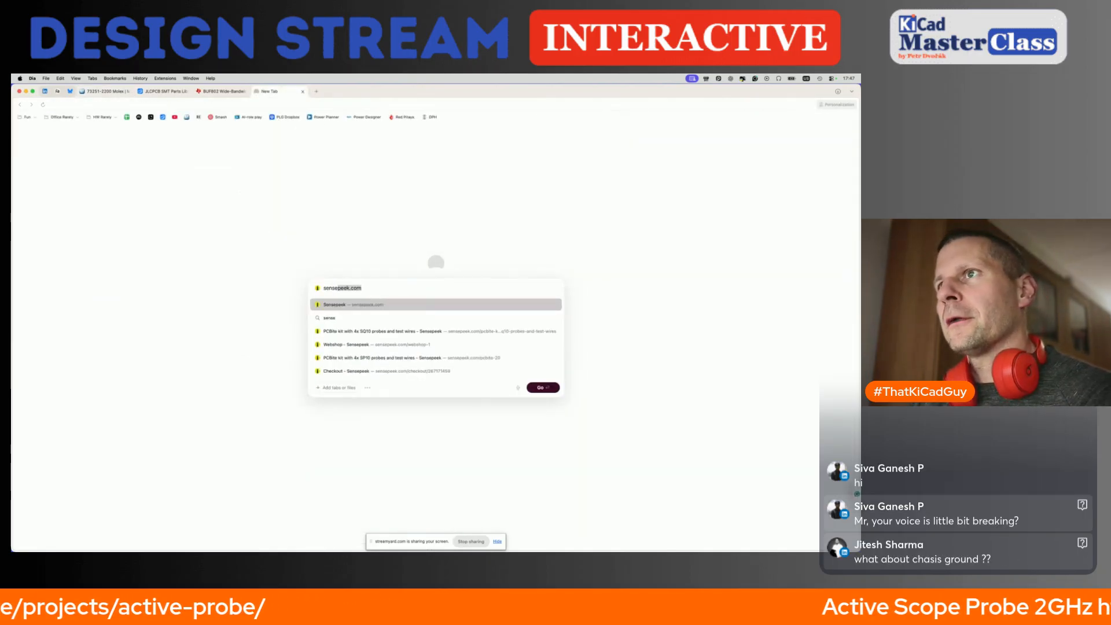
key(Return)
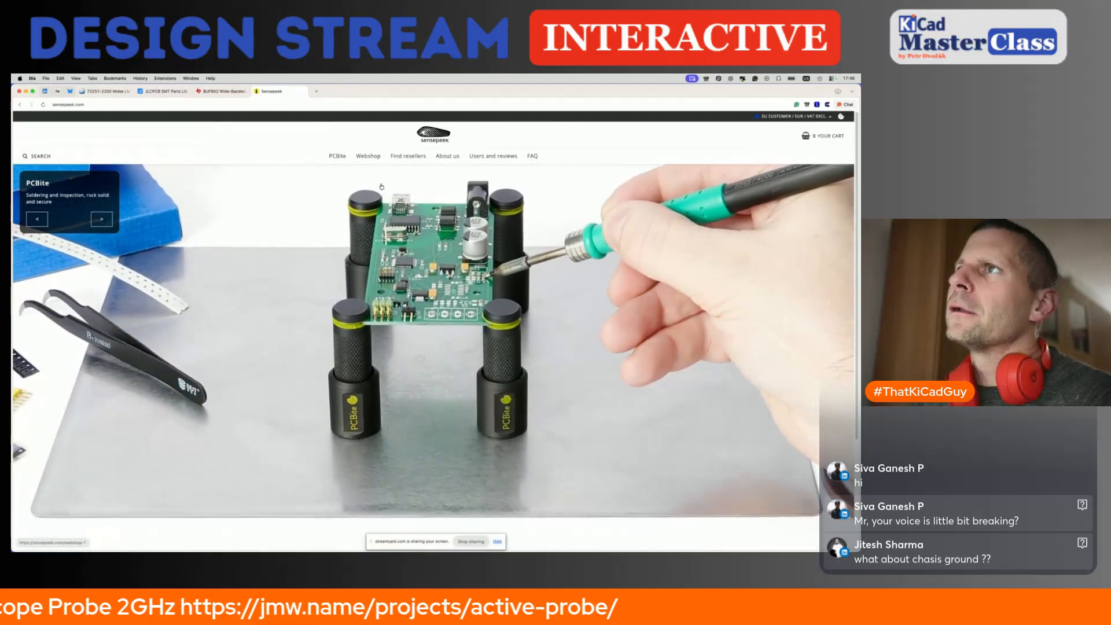
click(371, 157)
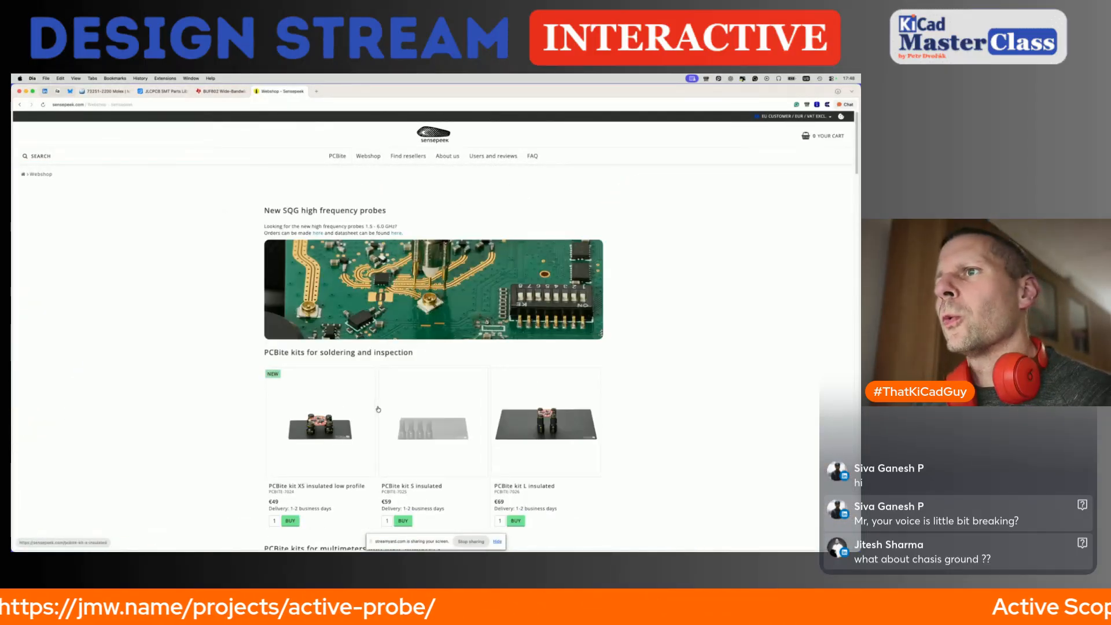
Open the PCBite kit with 2x SQ200 200 MHz handsfree oscilloscope probes and look through its product photos.
scroll(377, 408, down, 5)
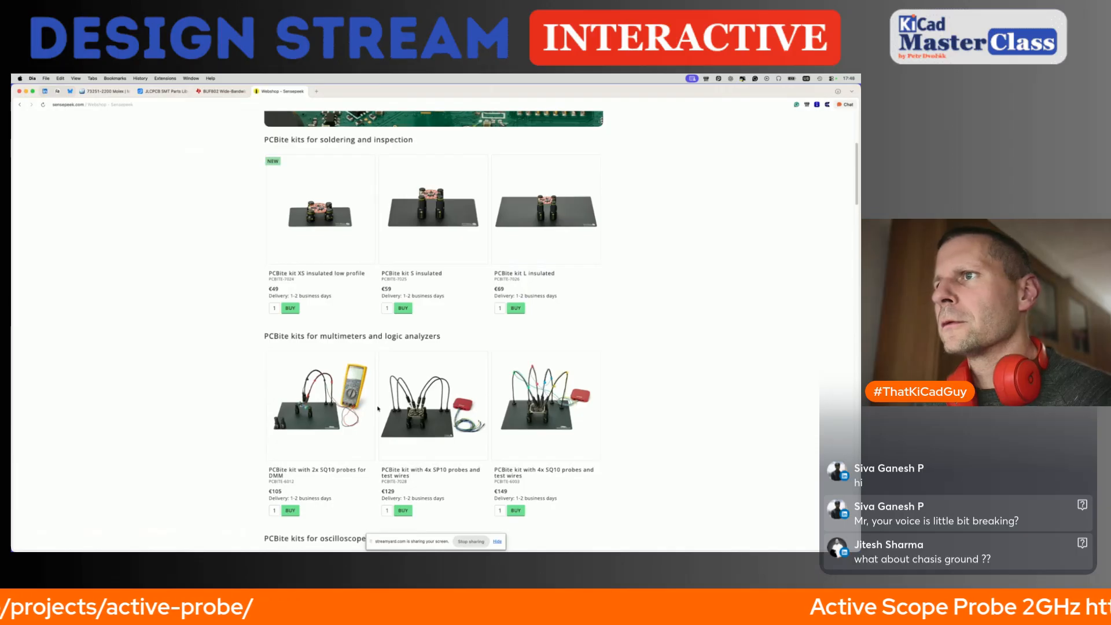
scroll(409, 437, down, 2)
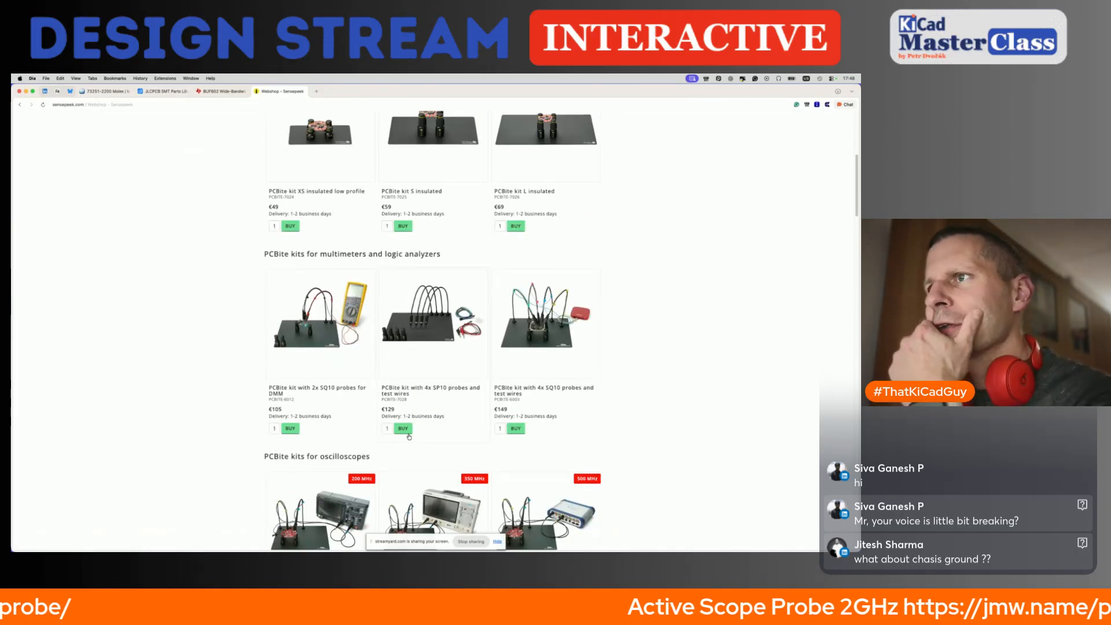
scroll(409, 437, down, 4)
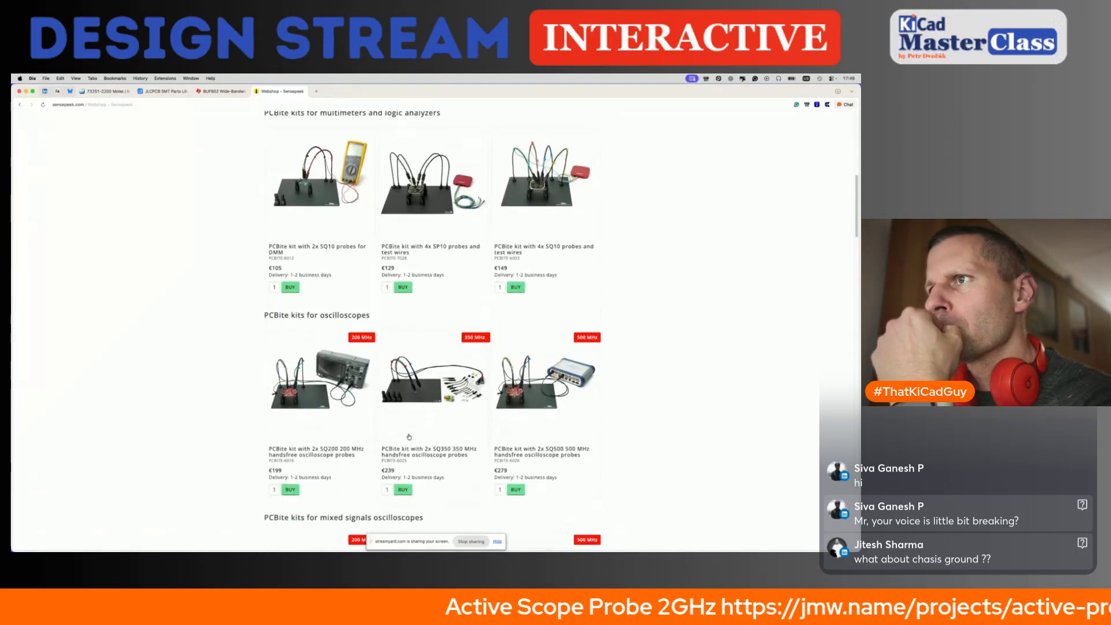
click(335, 377)
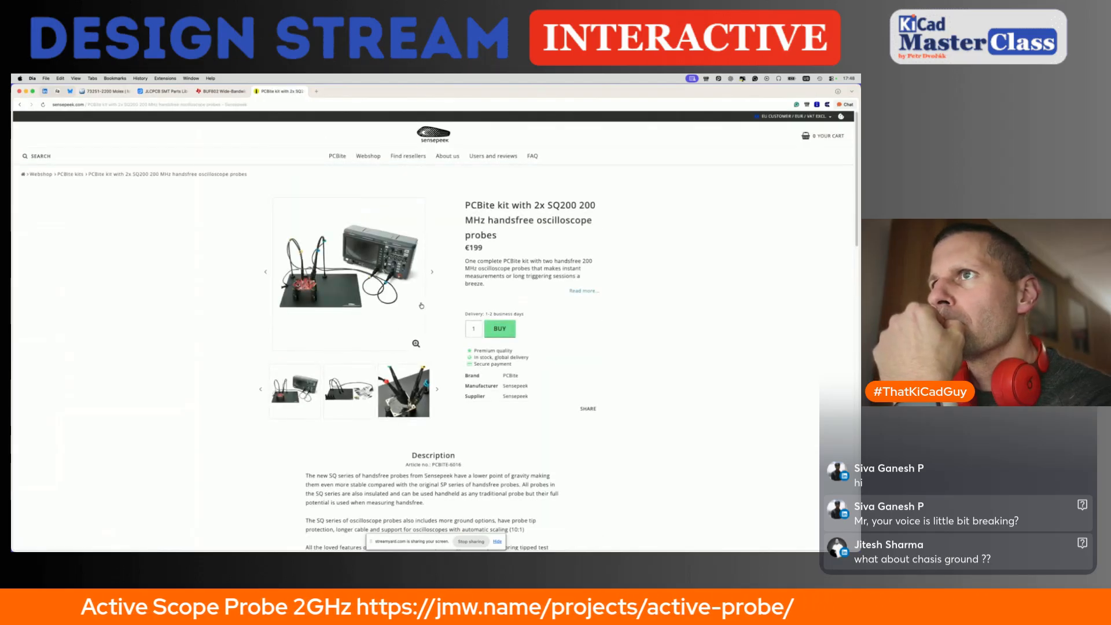
click(304, 281)
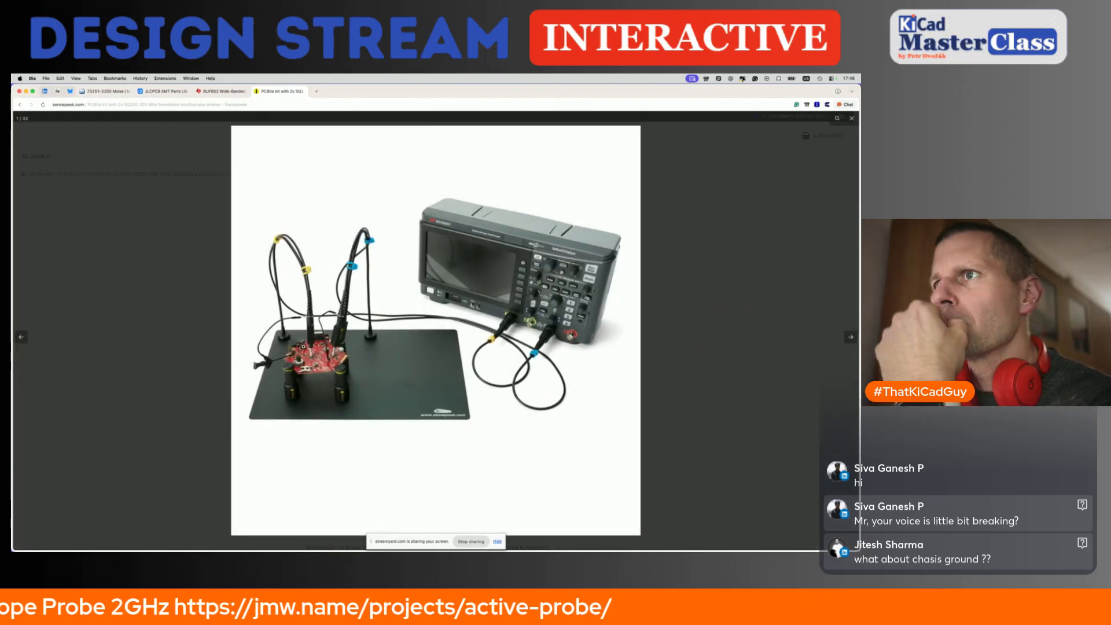
key(Left)
click(850, 336)
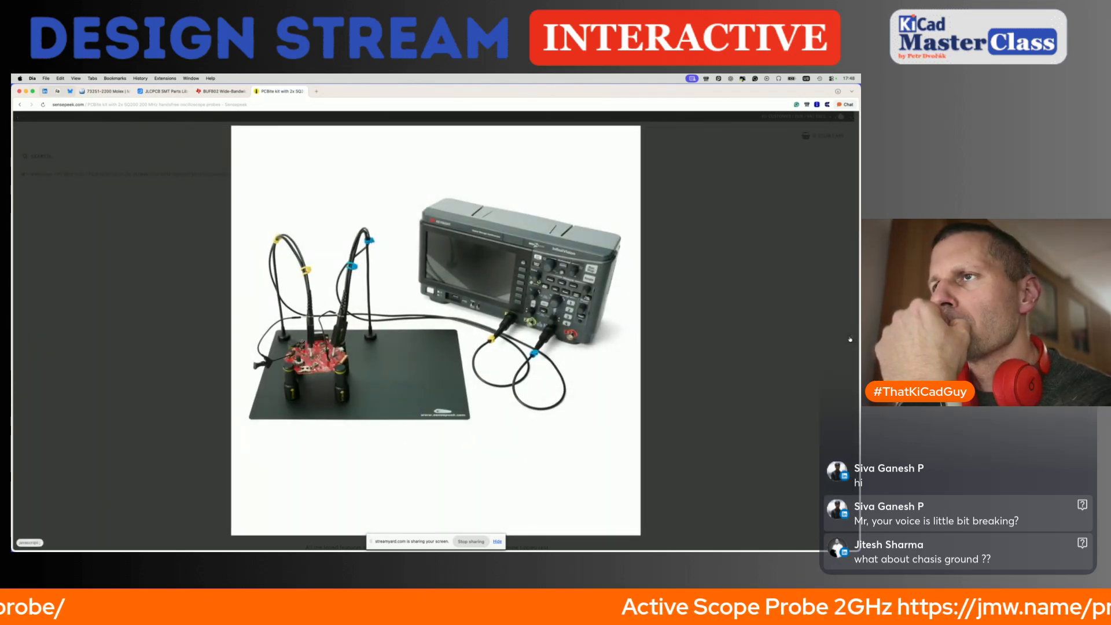
key(Escape)
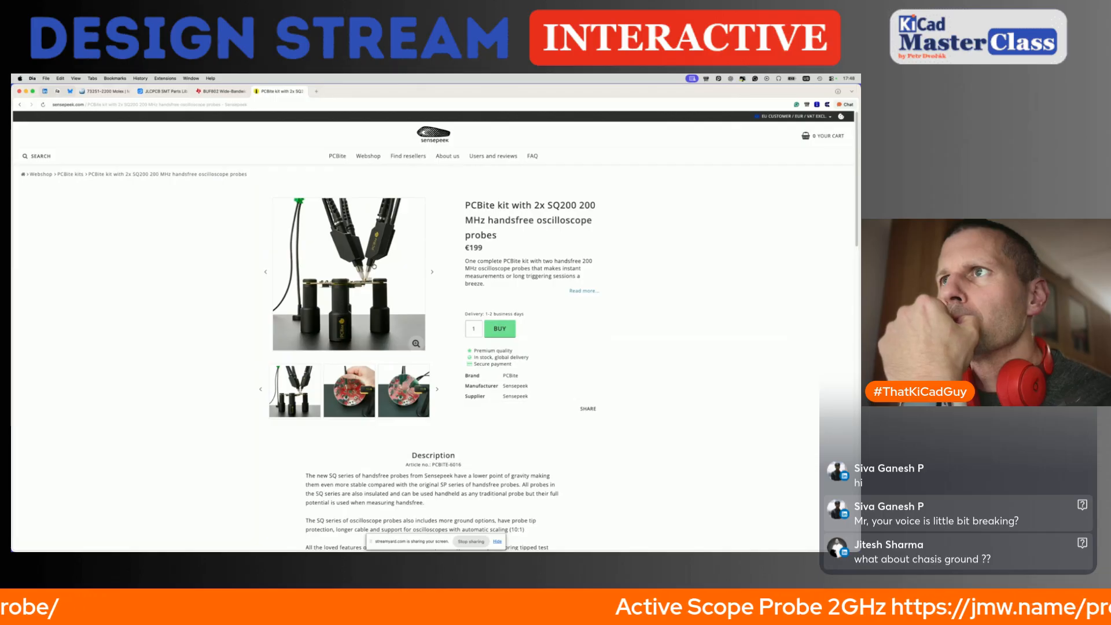
click(381, 377)
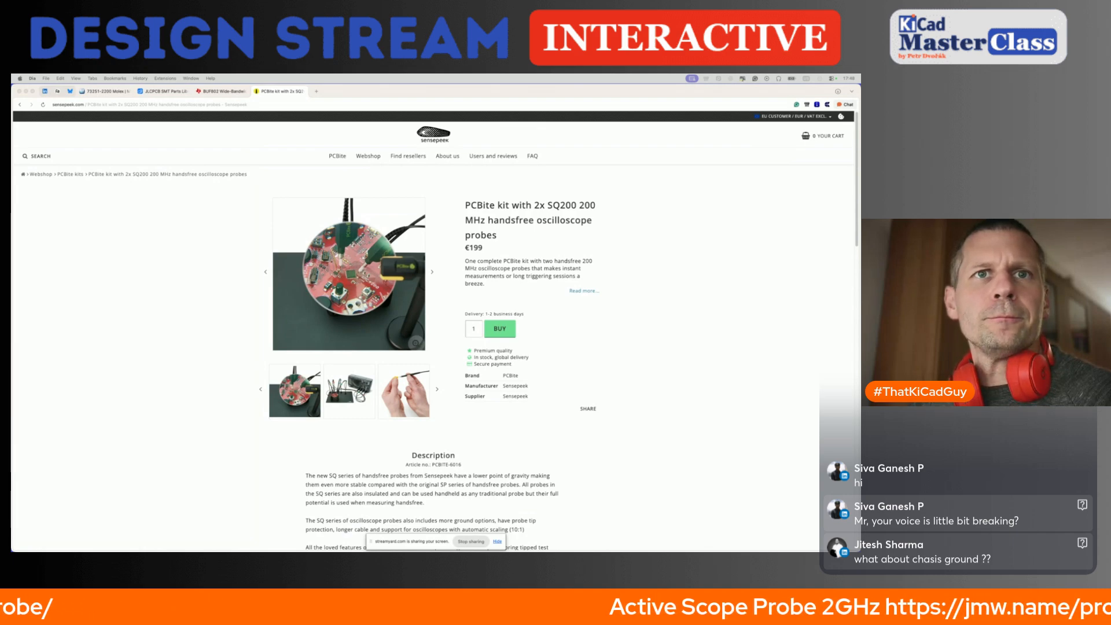
Open the 2 GHz Active Probe article at jmw.name/projects/active-probe in a new browser tab.
click(318, 93)
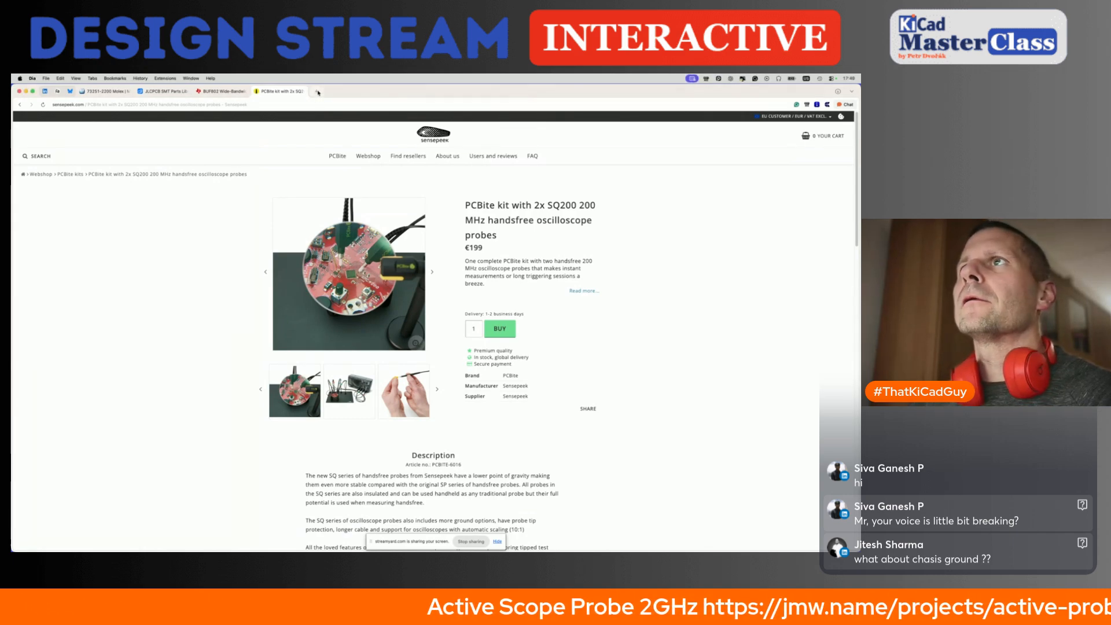
click(318, 93)
text(jm)
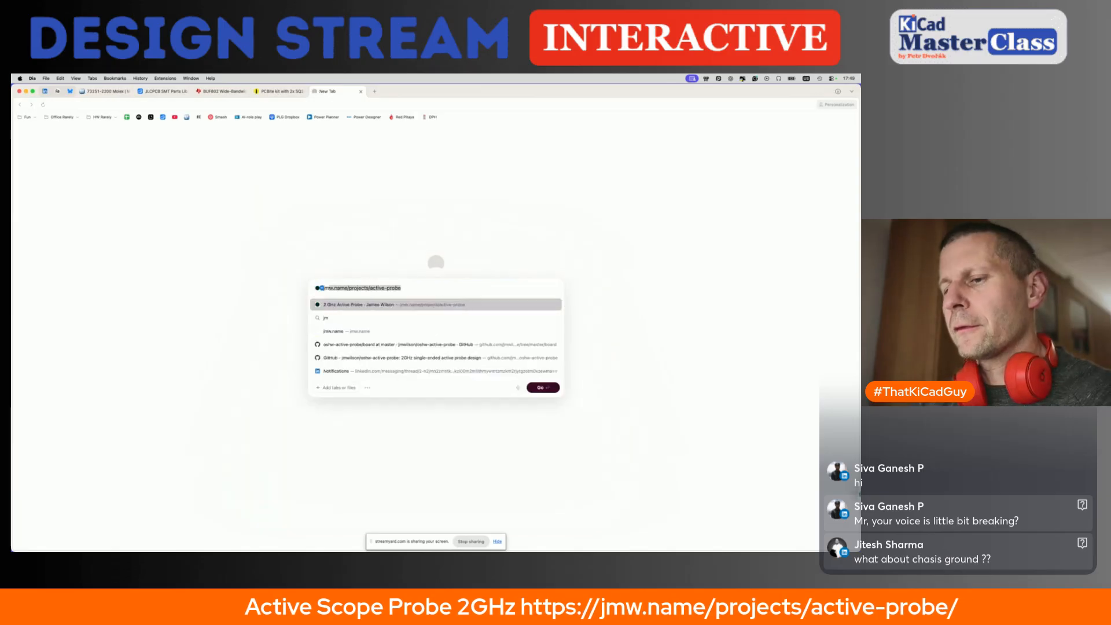
text(w)
key(Return)
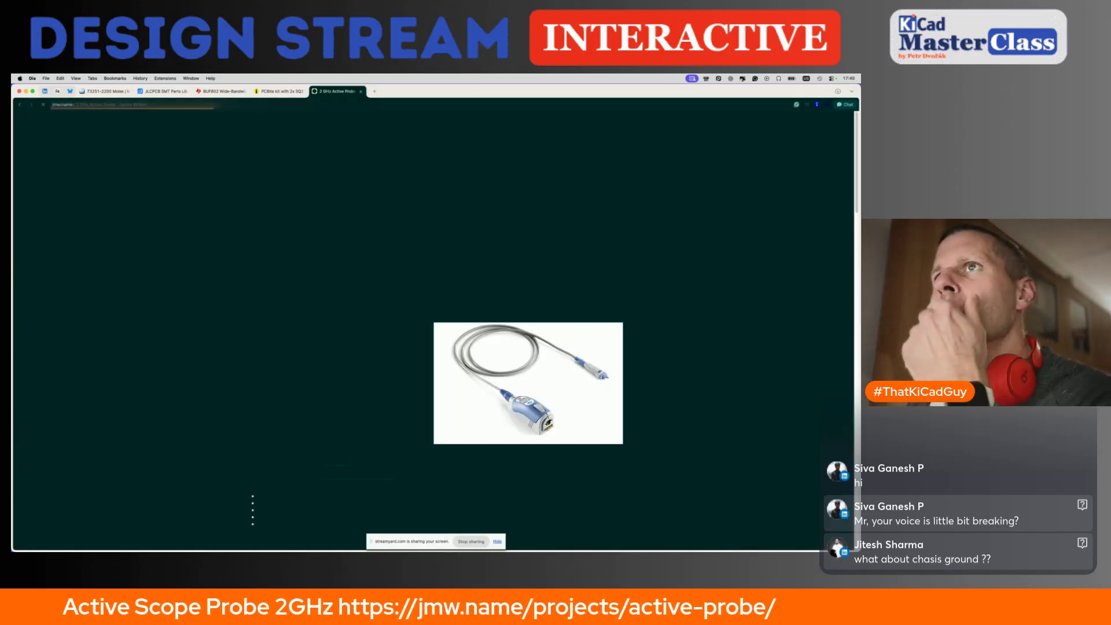
Look through the active probe article's photos and schematics for how the tip and ground connections are built.
scroll(394, 299, down, 5)
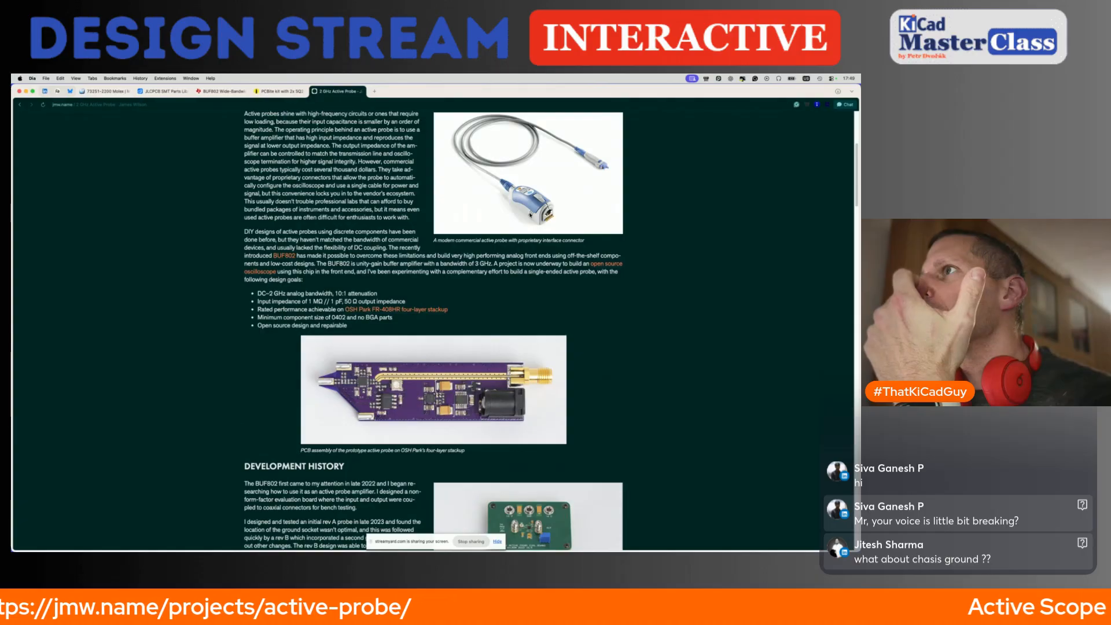
scroll(401, 286, down, 3)
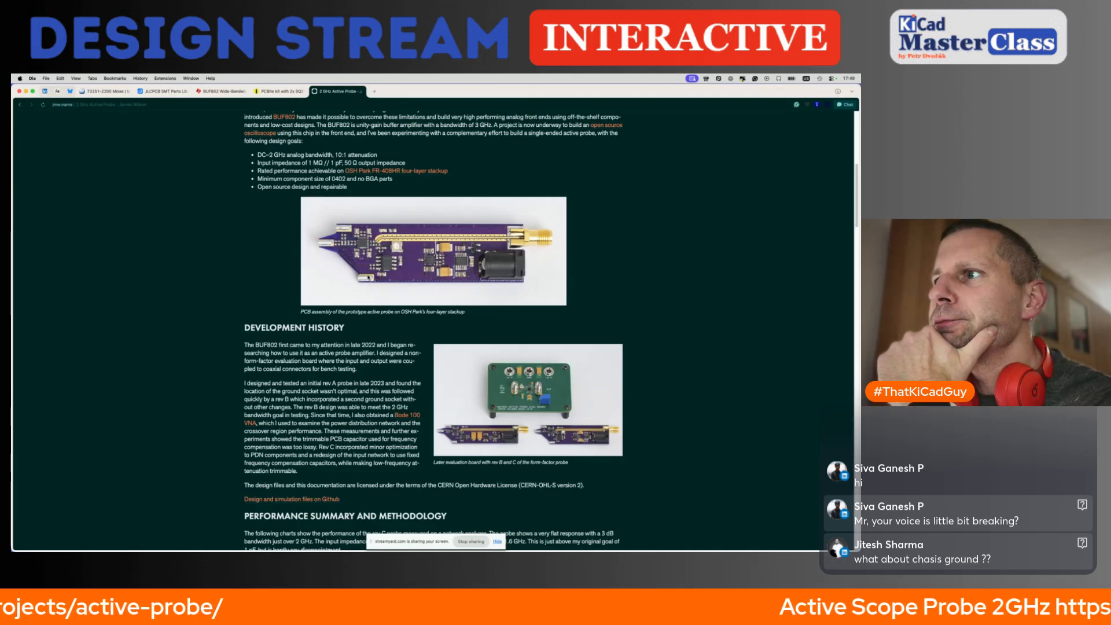
scroll(455, 459, down, 5)
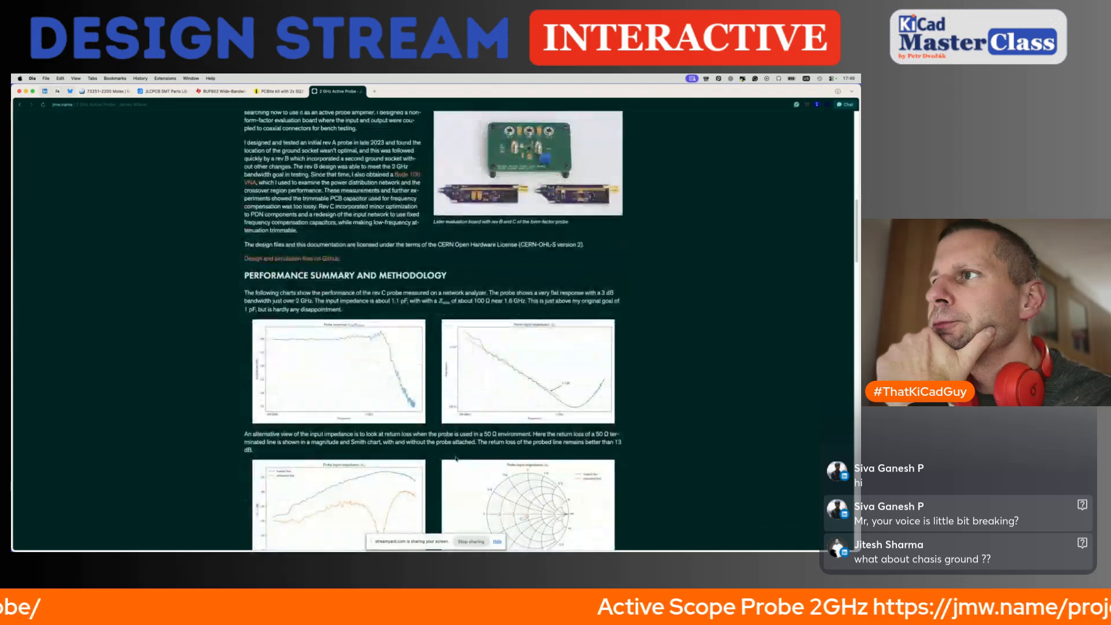
scroll(456, 459, down, 15)
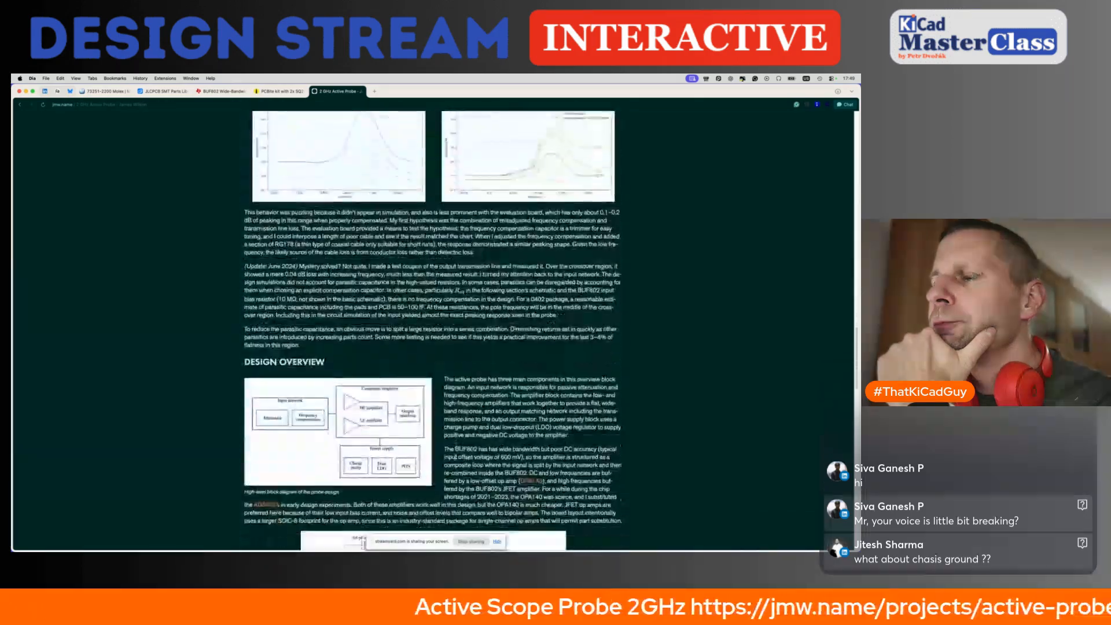
scroll(456, 458, down, 5)
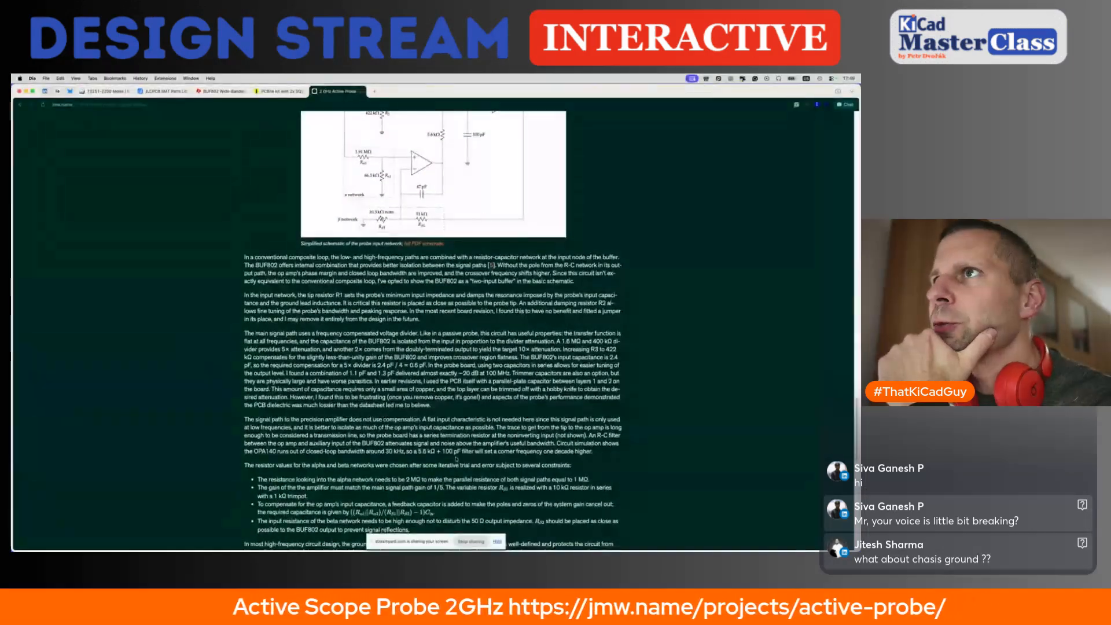
scroll(456, 458, down, 15)
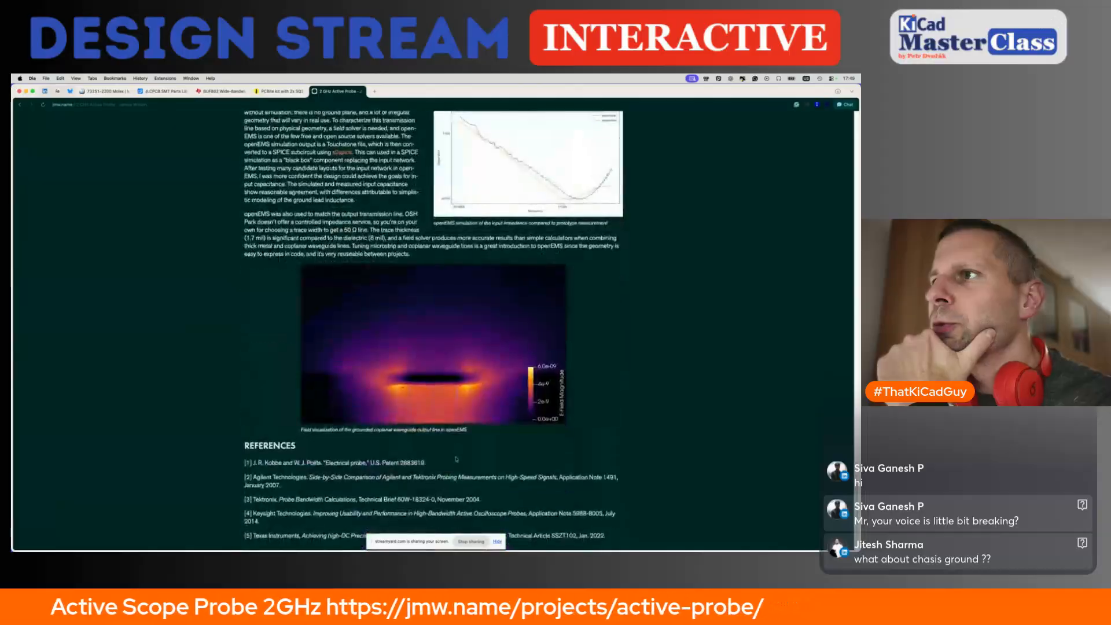
scroll(456, 458, up, 20)
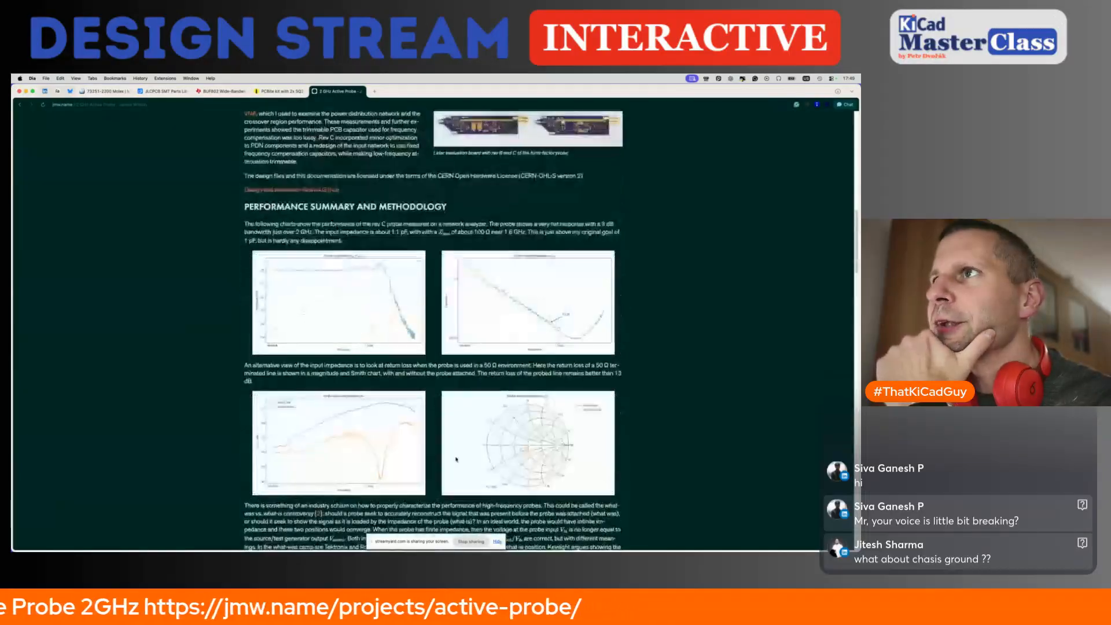
scroll(456, 459, up, 4)
scroll(456, 459, up, 4)
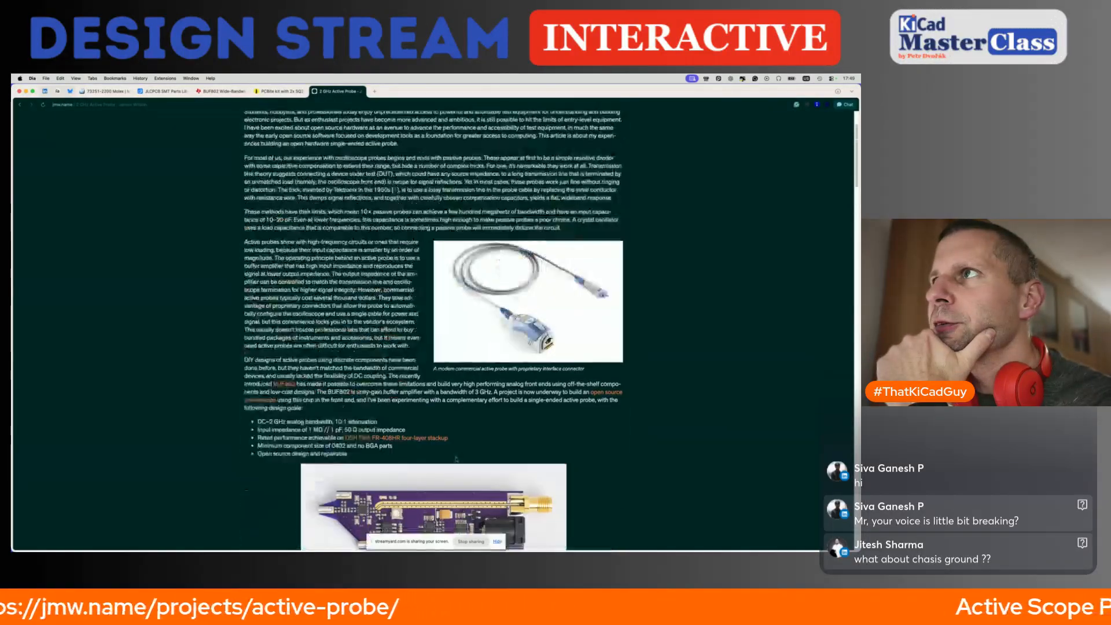
scroll(456, 459, down, 5)
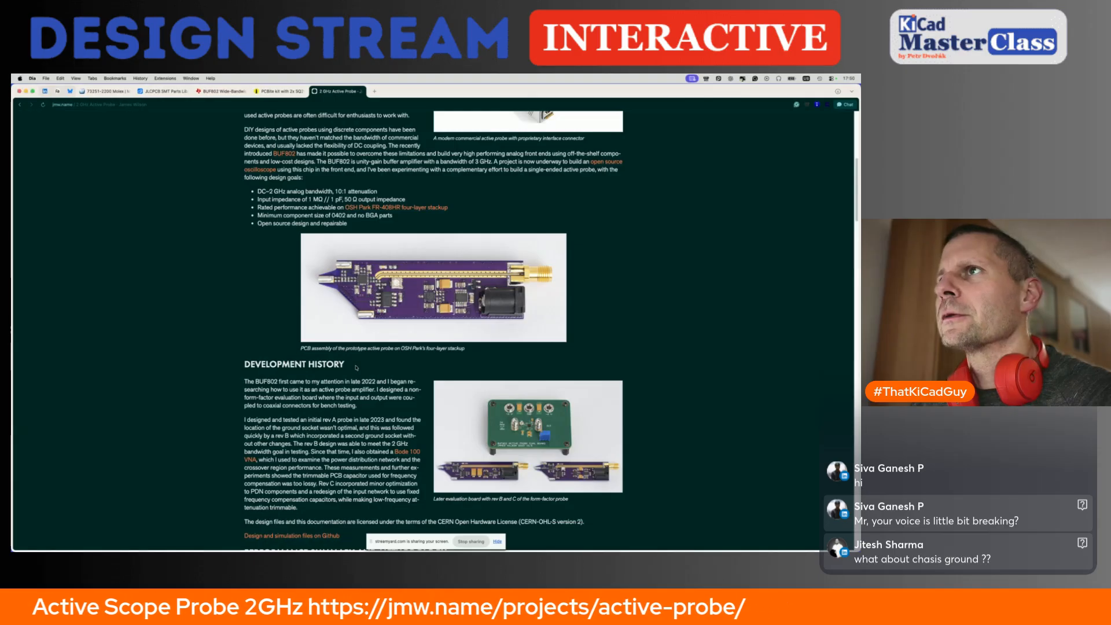
scroll(356, 367, up, 10)
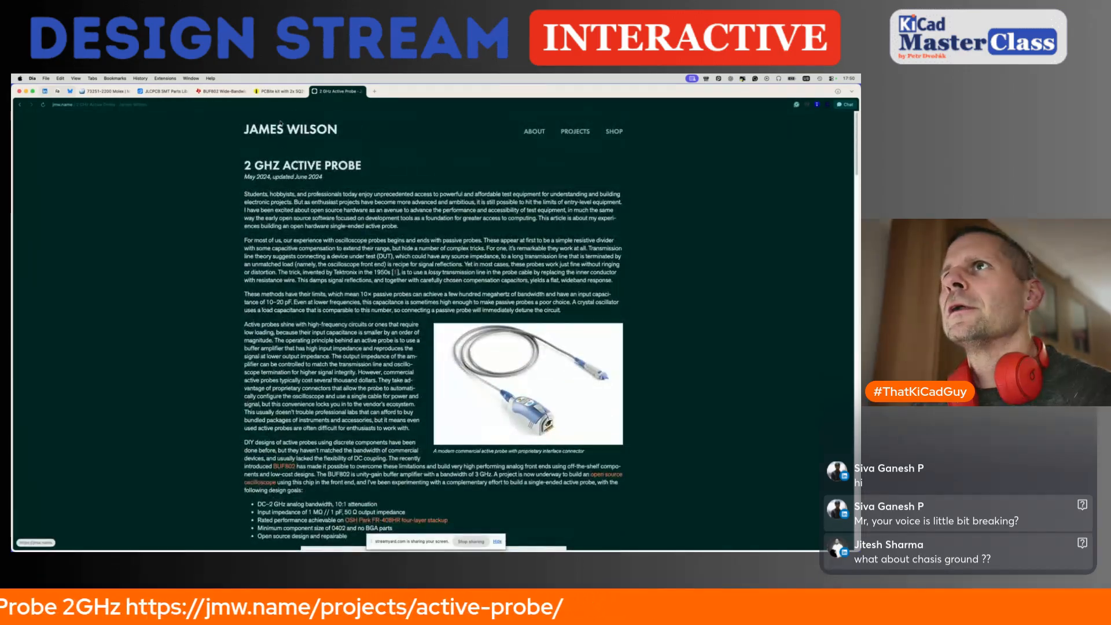
Return to the PCBite kit product page and view the photos of the handheld probe's tip and accessories.
key(ctrl+shift+Tab)
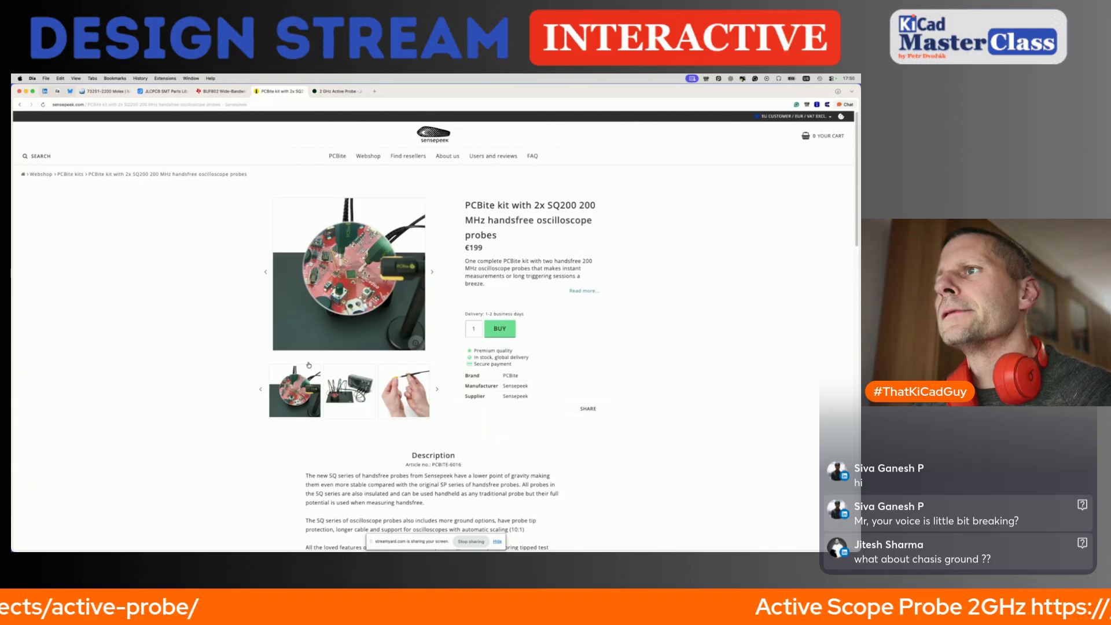
click(413, 382)
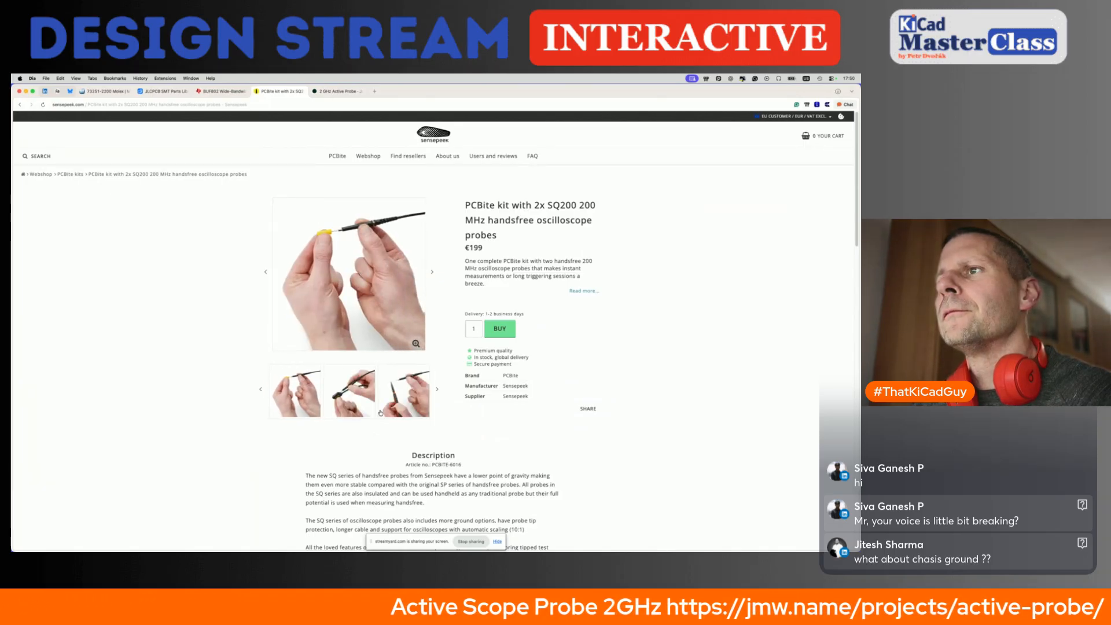
click(351, 400)
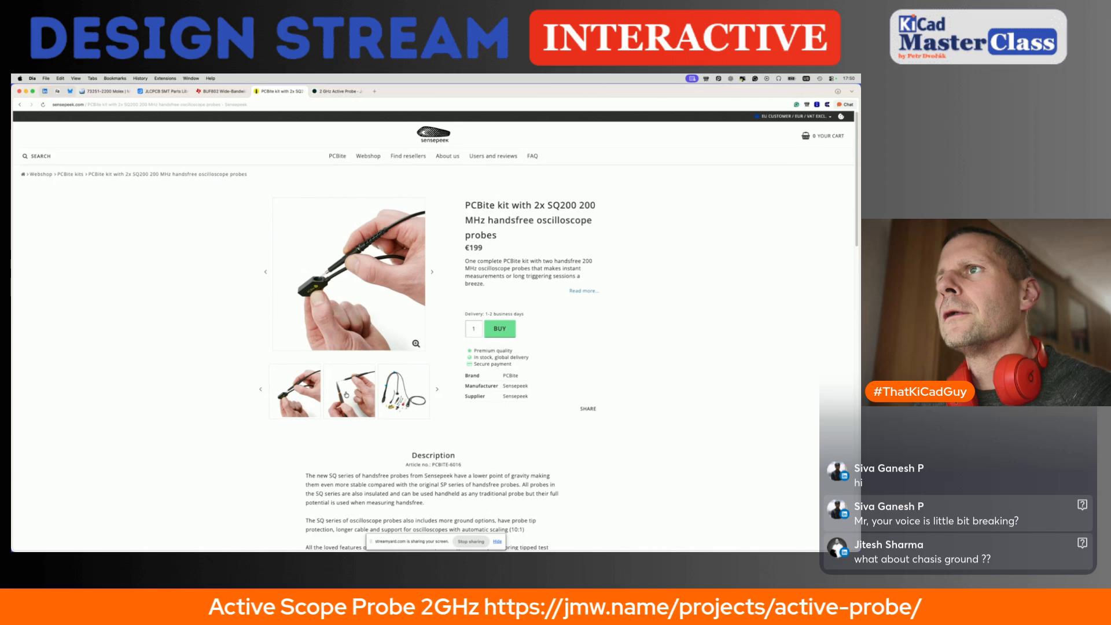
Search Mouser for "spring loaded", open the suggested Spring Loaded indicator style category and look through its product list.
click(105, 91)
click(396, 132)
text(spring)
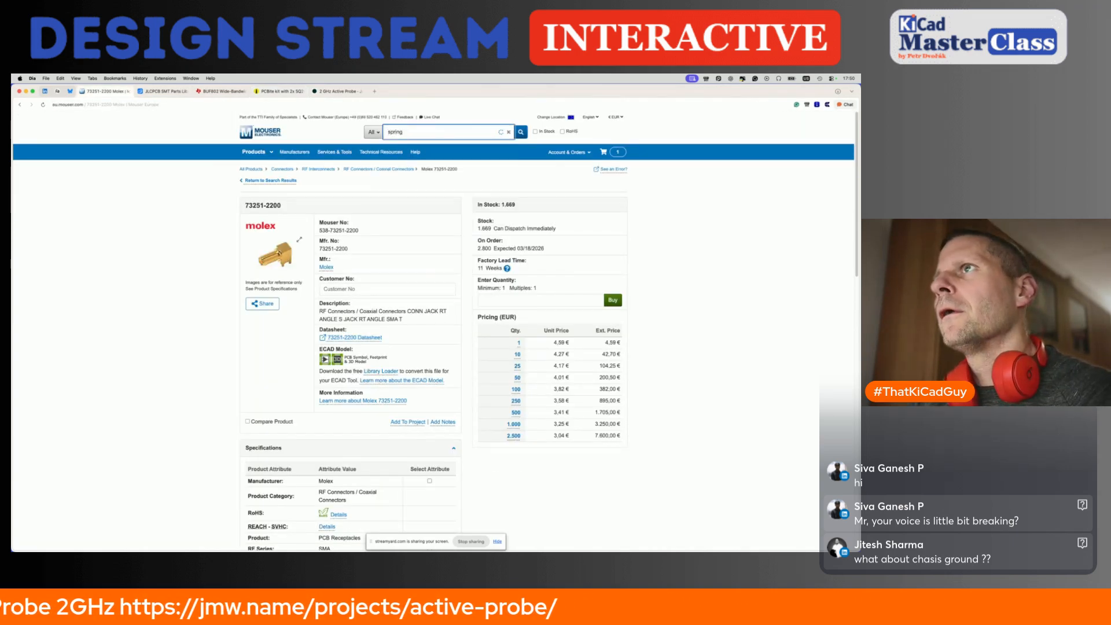
text( loaded)
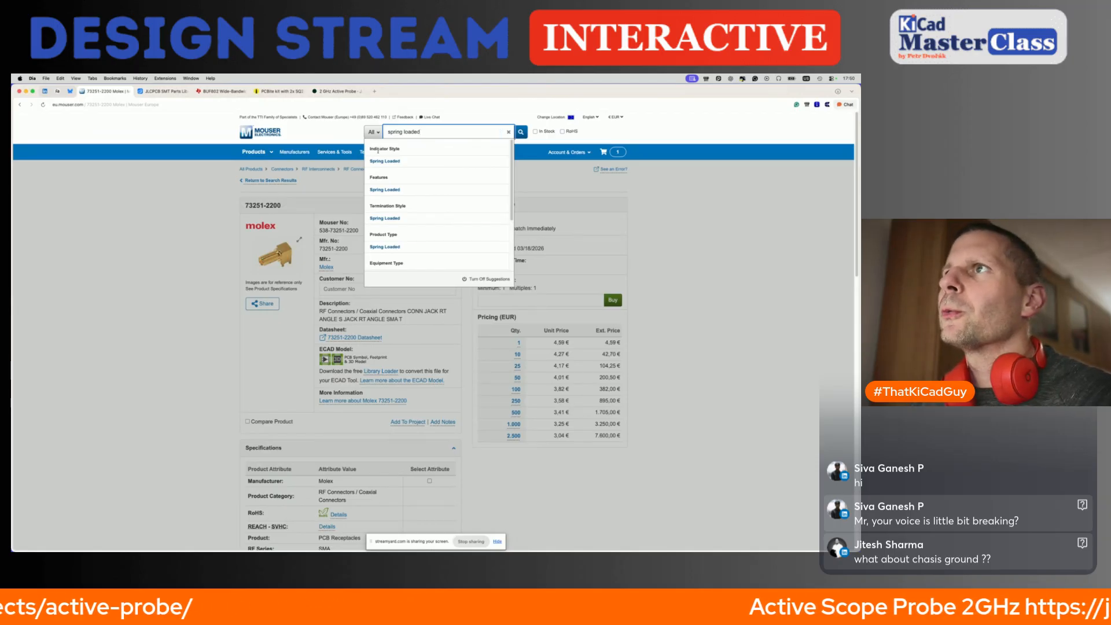
click(438, 166)
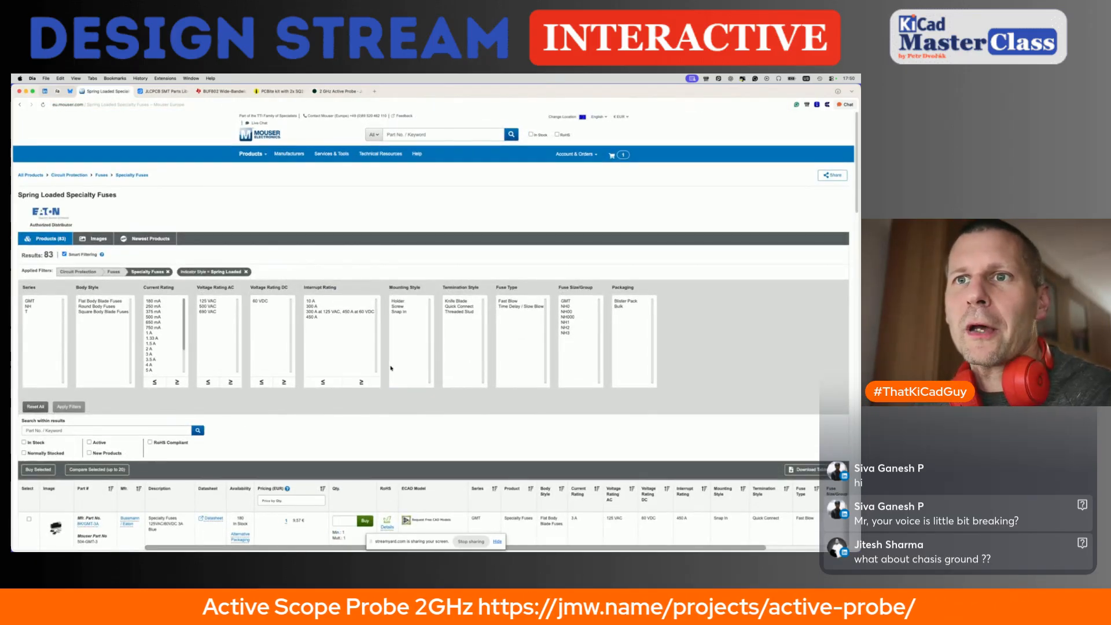
scroll(328, 463, down, 10)
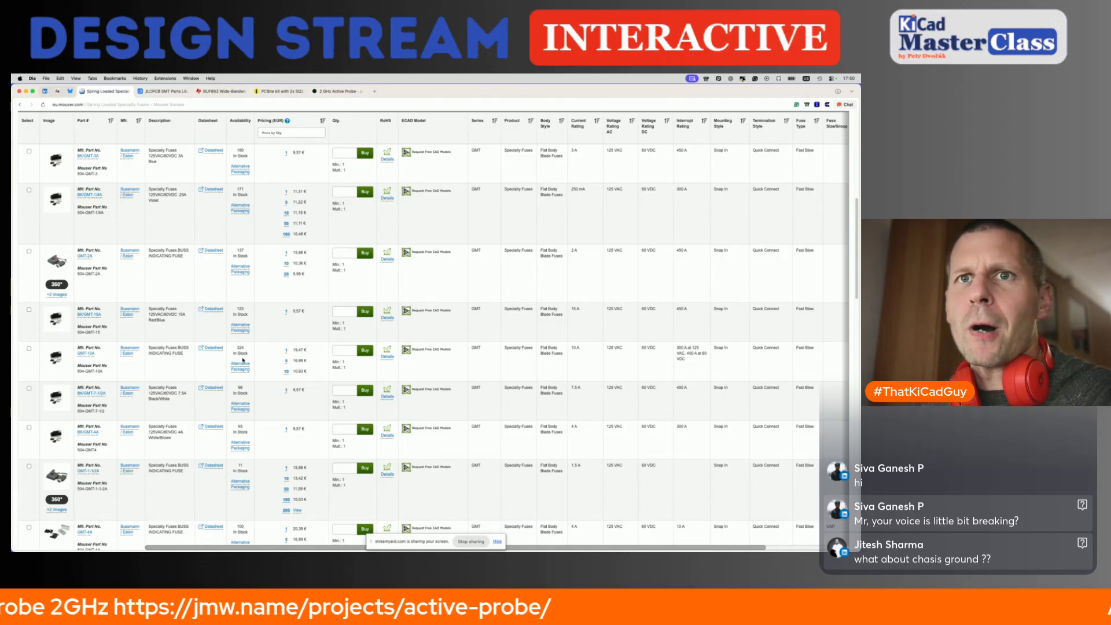
scroll(243, 359, up, 5)
scroll(243, 359, up, 3)
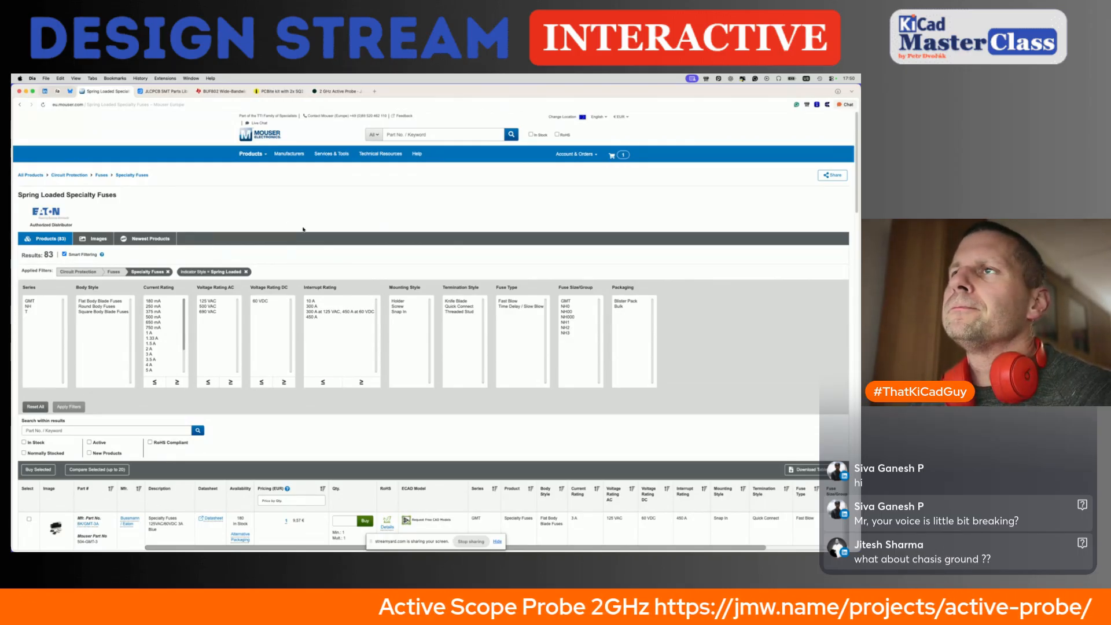
Go back to the 2 GHz Active Probe article and examine the prototype PCB photo with its tip and ground sockets.
click(337, 91)
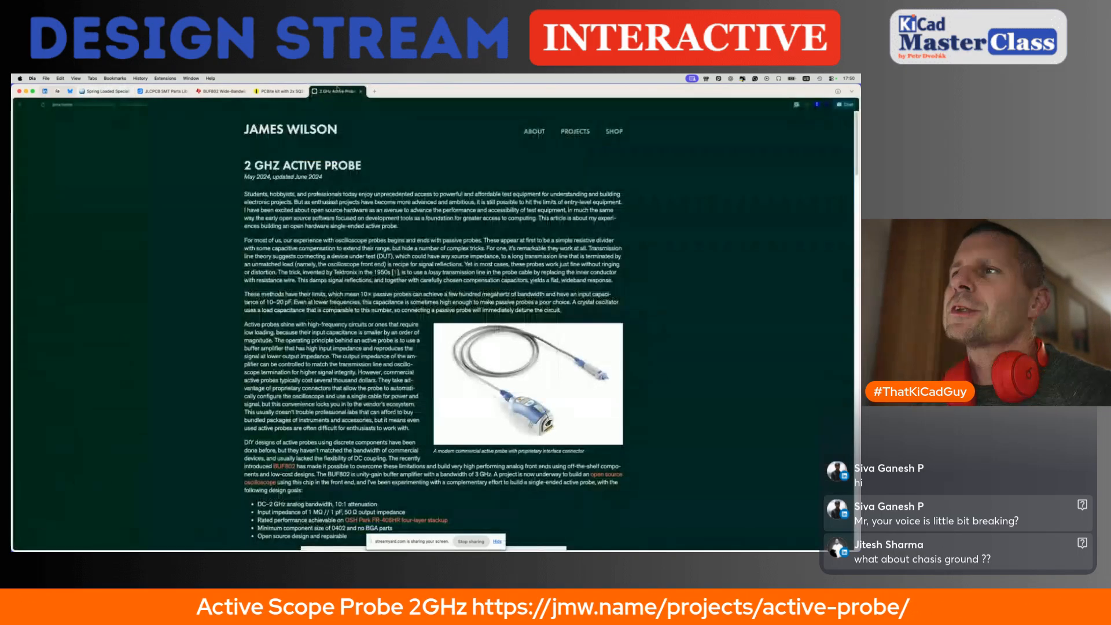
scroll(427, 337, down, 5)
scroll(427, 337, up, 5)
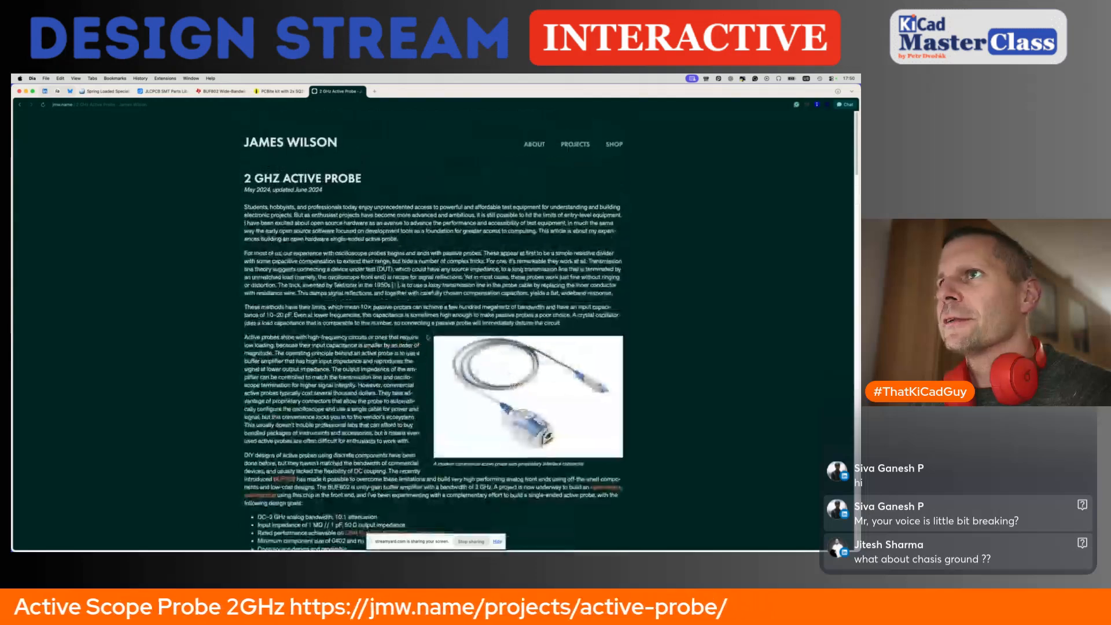
scroll(427, 337, down, 5)
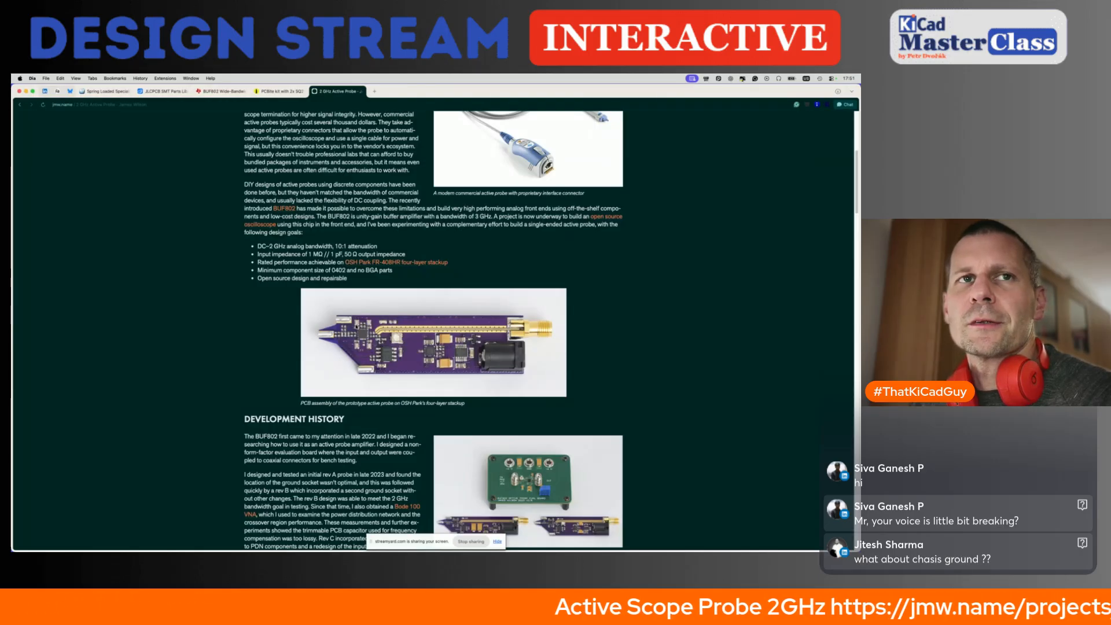
Switch to KiCad, open the Symbol Editor, filter the libraries for "moun" and open the Oval_2.2x1.5mm mounting symbol.
key(super+Tab)
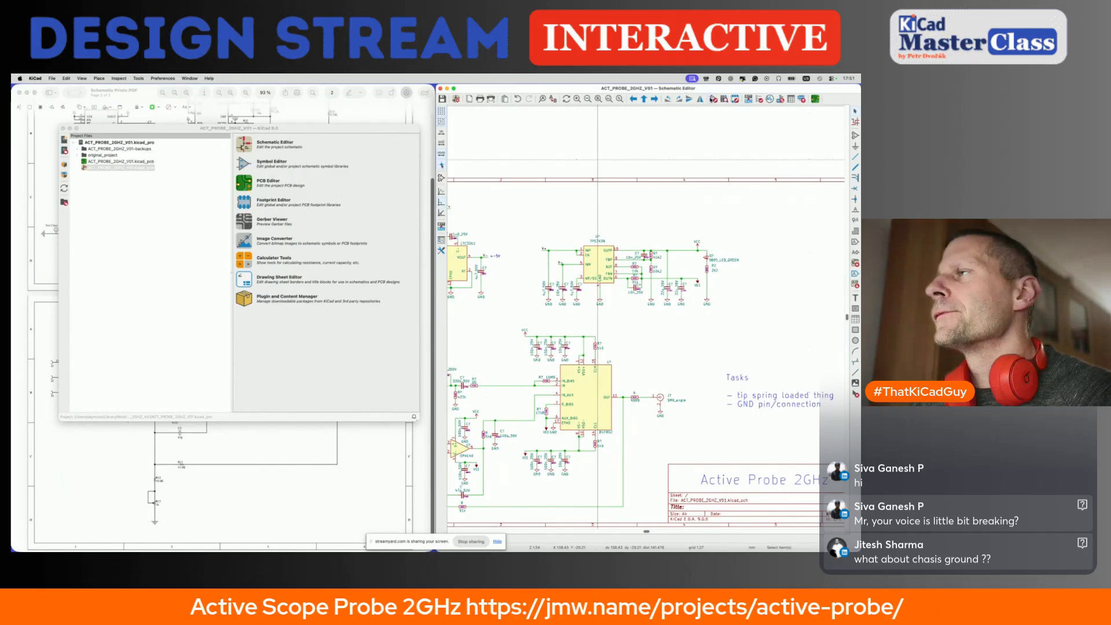
click(713, 99)
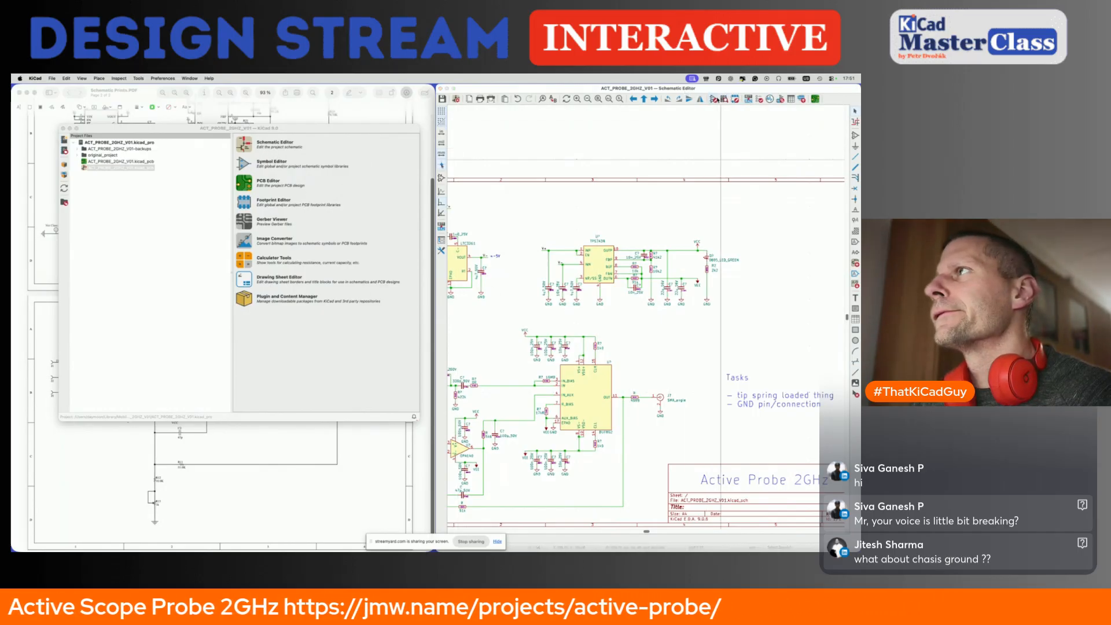
text(mou)
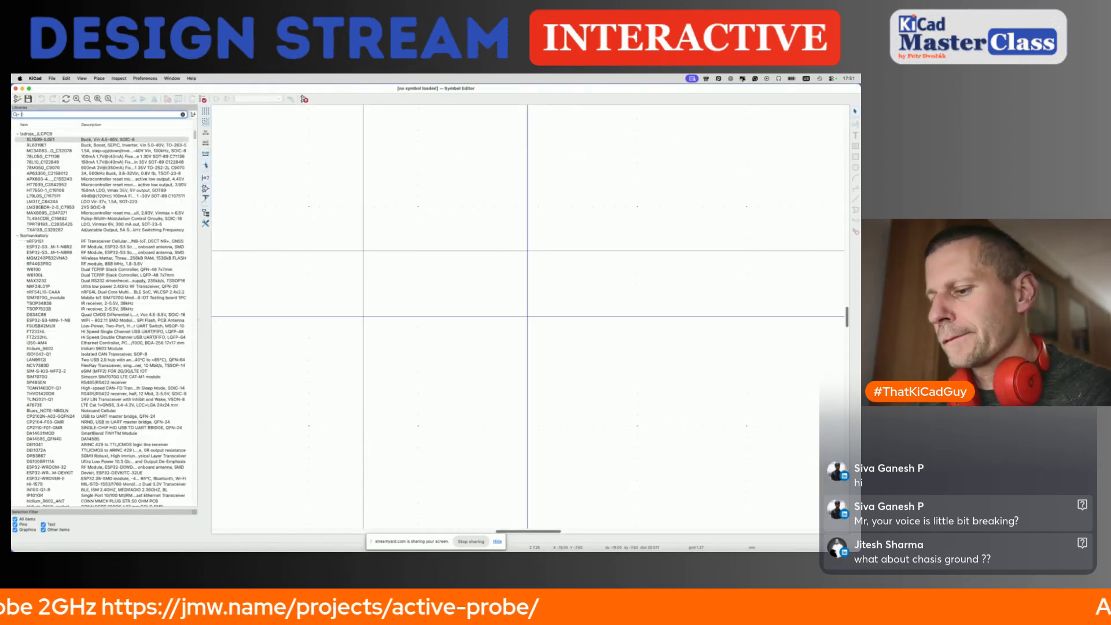
text(n)
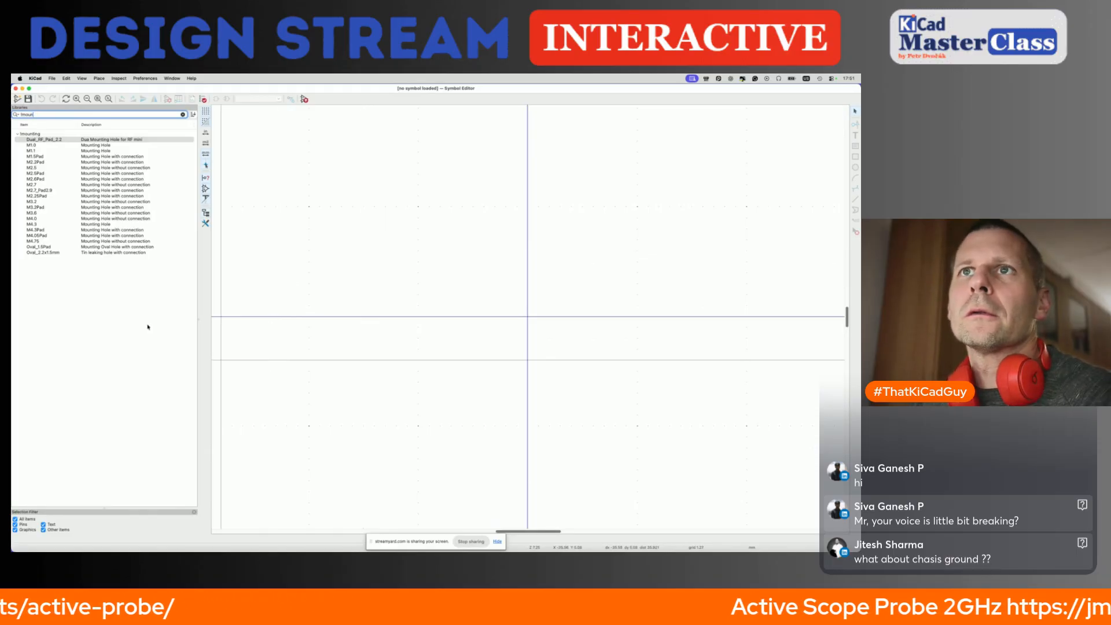
double_click(53, 253)
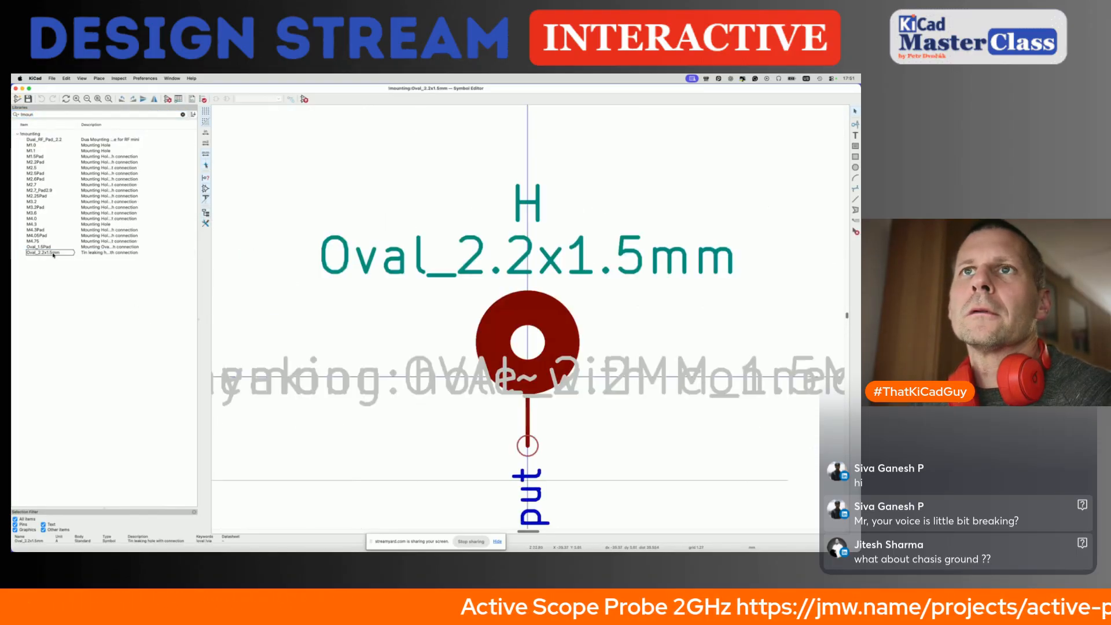
Preview the footprint assigned to the Oval_2.2x1.5mm symbol from its properties, then close the dialogs without changes.
click(168, 100)
double_click(340, 234)
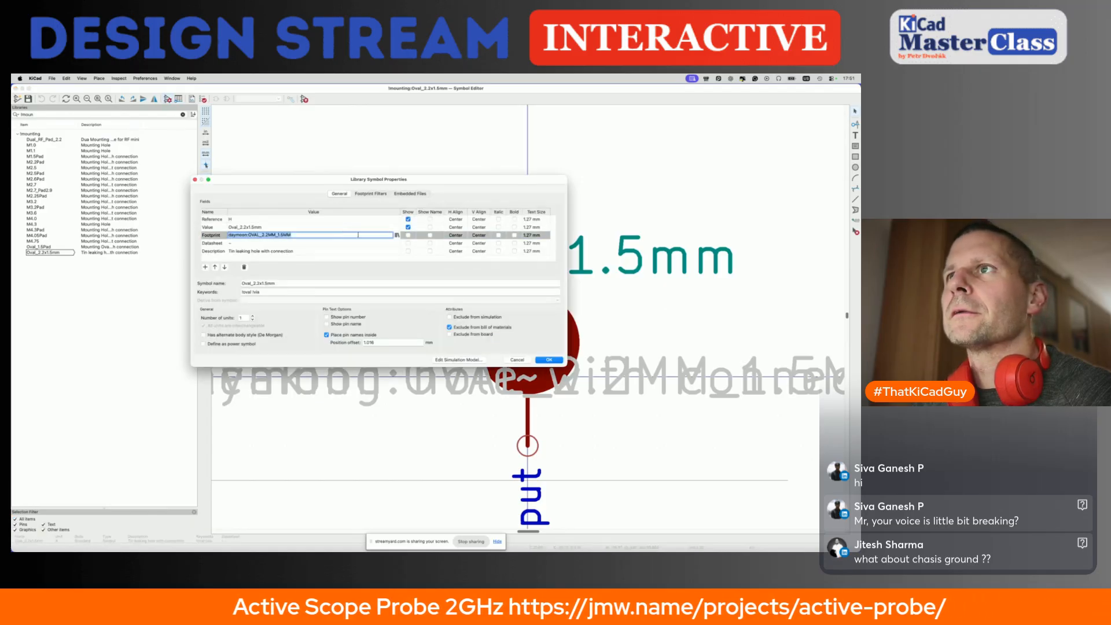
click(397, 235)
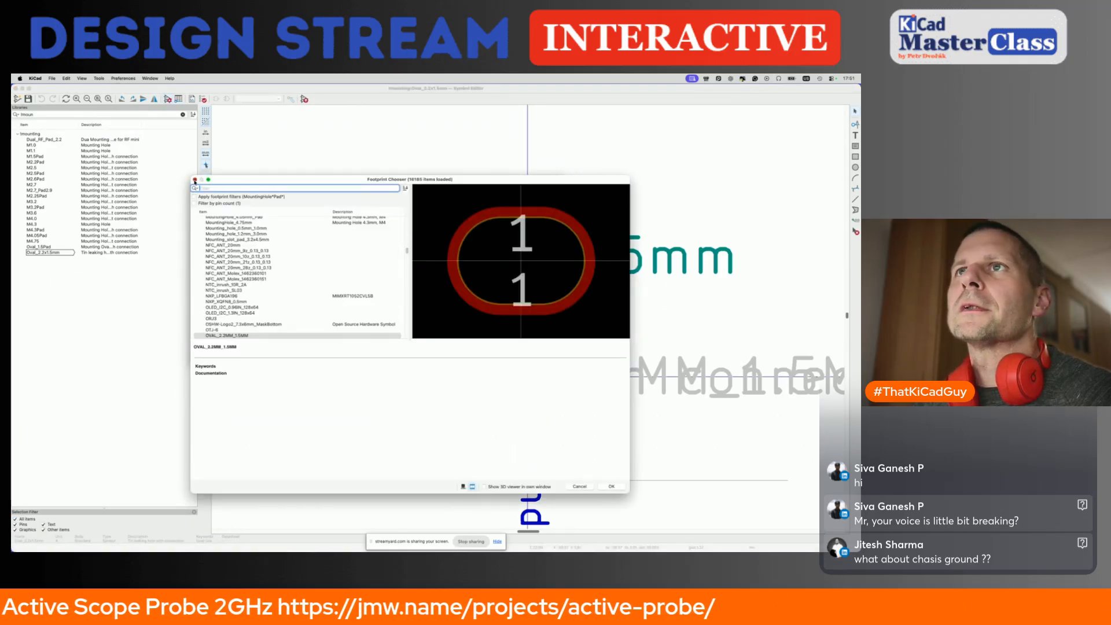
click(195, 180)
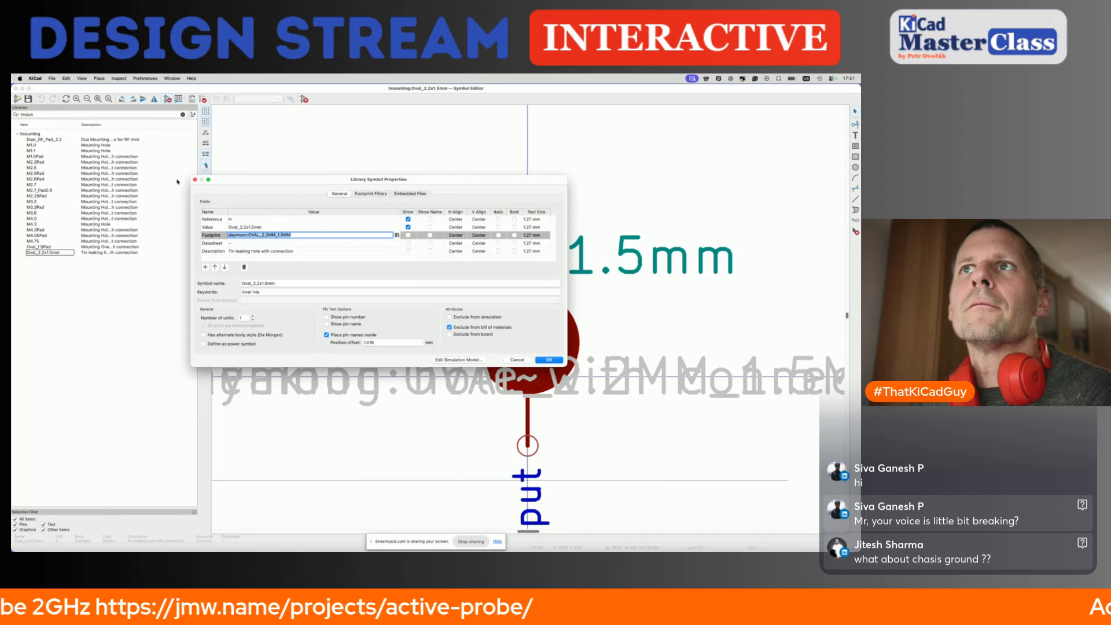
click(195, 180)
Filter the symbol libraries for "test", open the 4.5x2.5 mm oval test point symbol and preview its assigned footprint.
click(78, 114)
key(BackSpace)
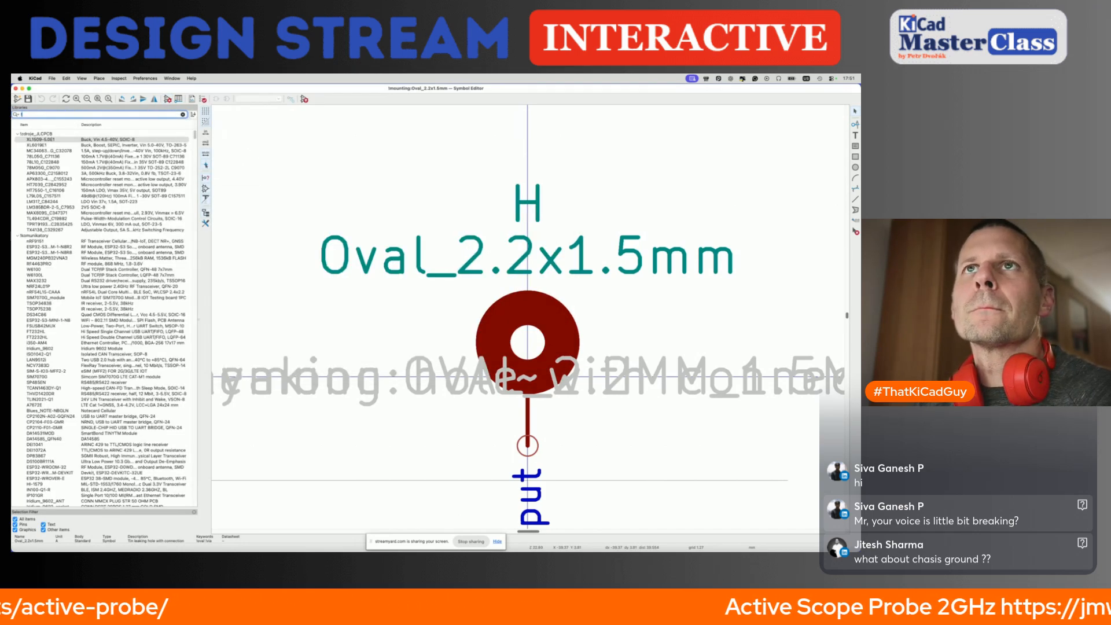
text(test)
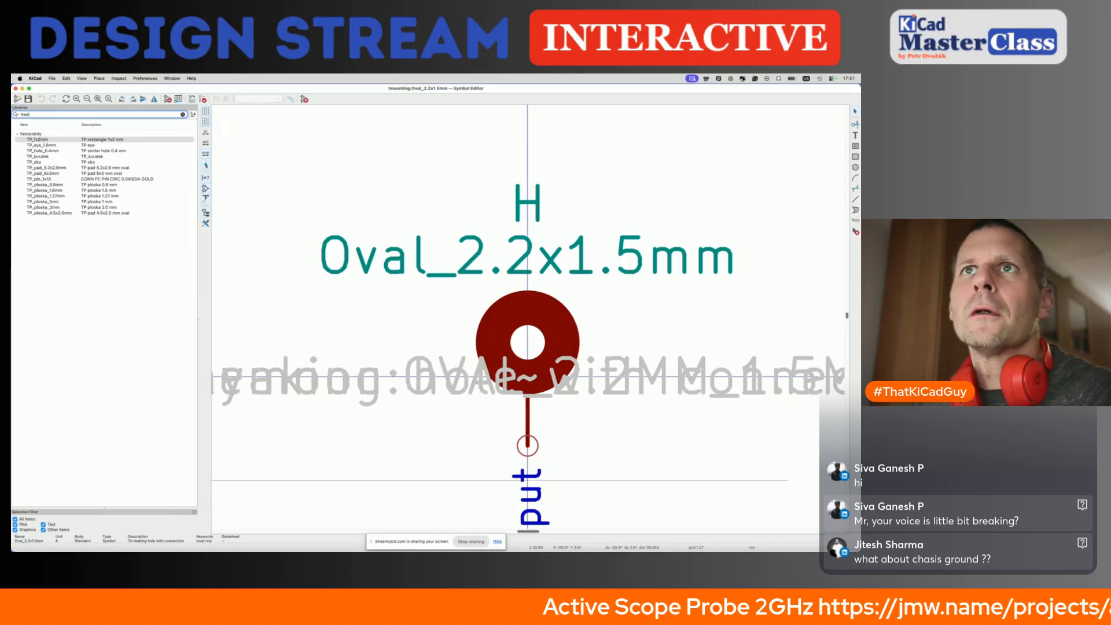
double_click(70, 213)
key(e)
click(370, 237)
click(398, 237)
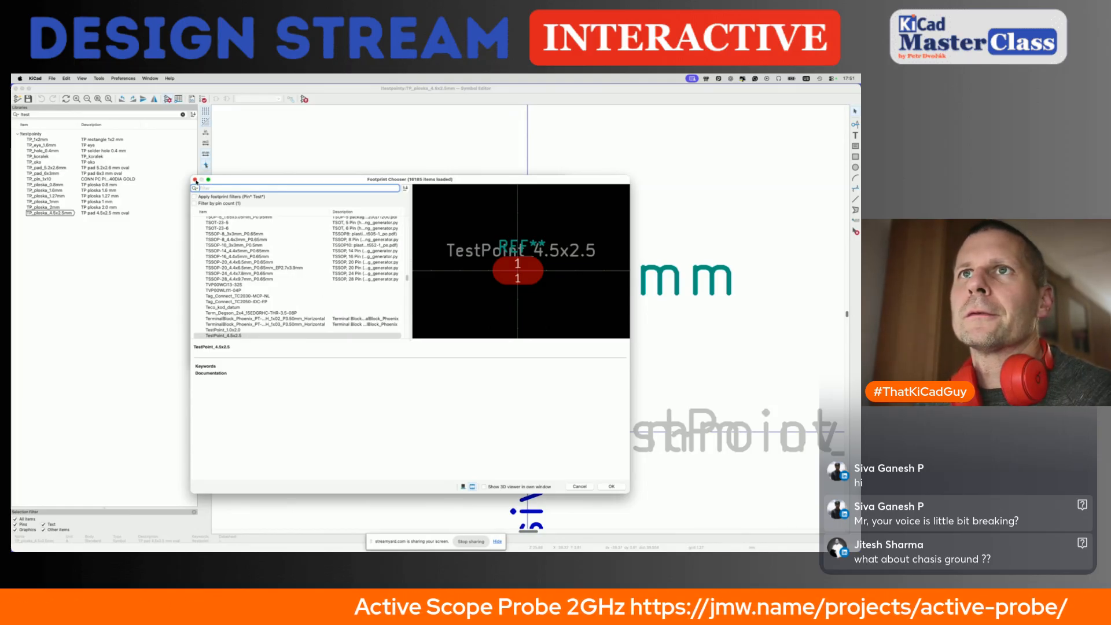
Close the footprint preview and place the 4.5x2.5 mm oval test point in the schematic at the open input wire of the 100R resistor.
click(195, 180)
click(549, 359)
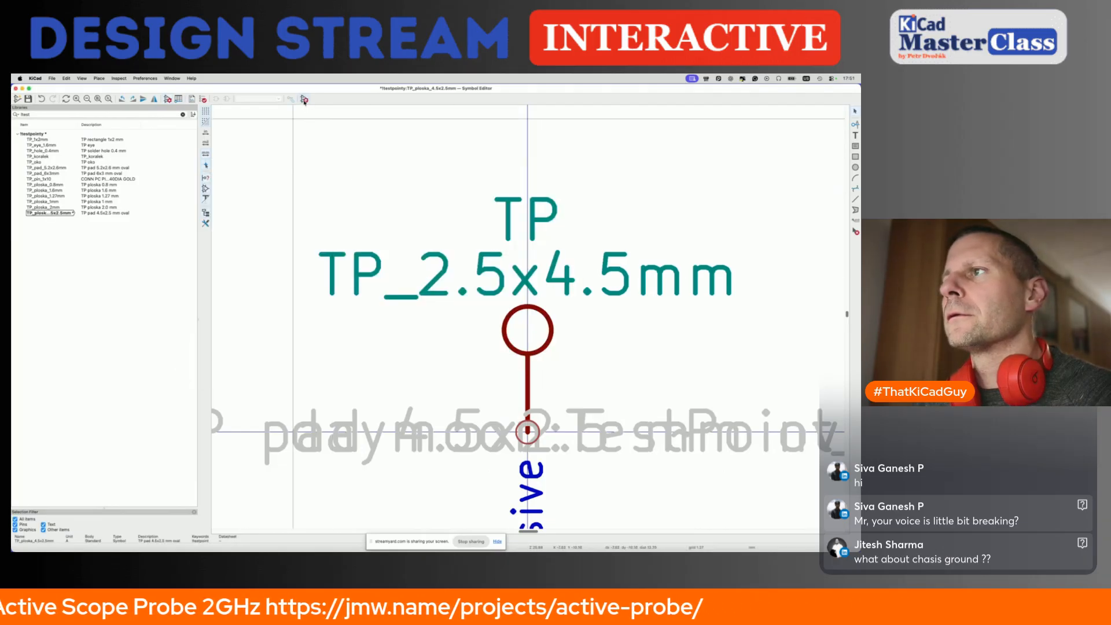
click(304, 100)
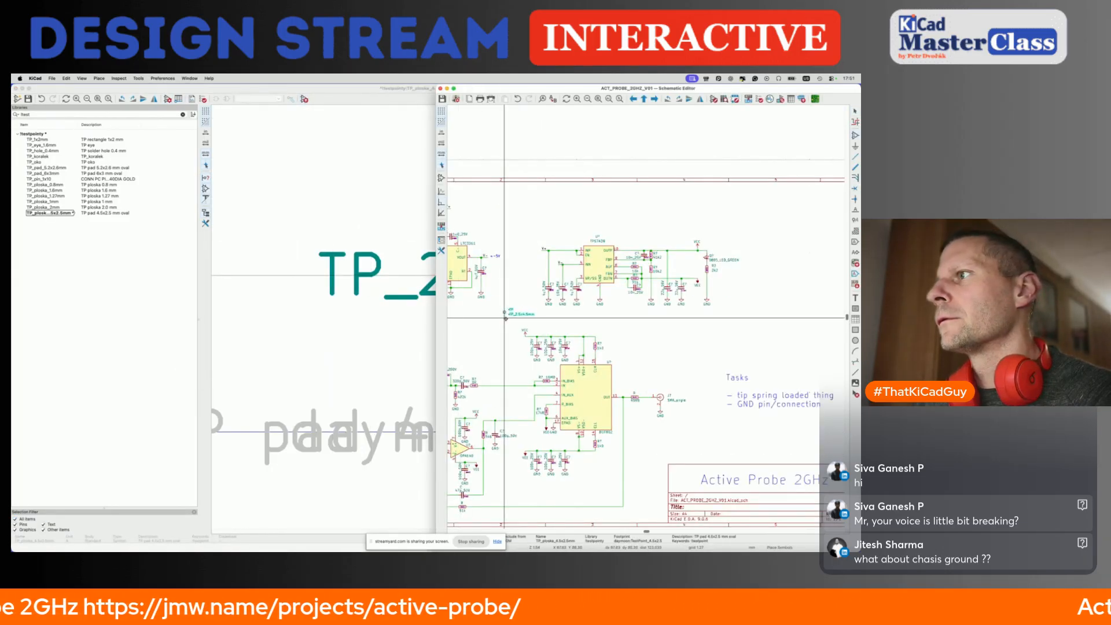
scroll(521, 312, down, 5)
scroll(533, 307, left, 8)
scroll(541, 302, up, 5)
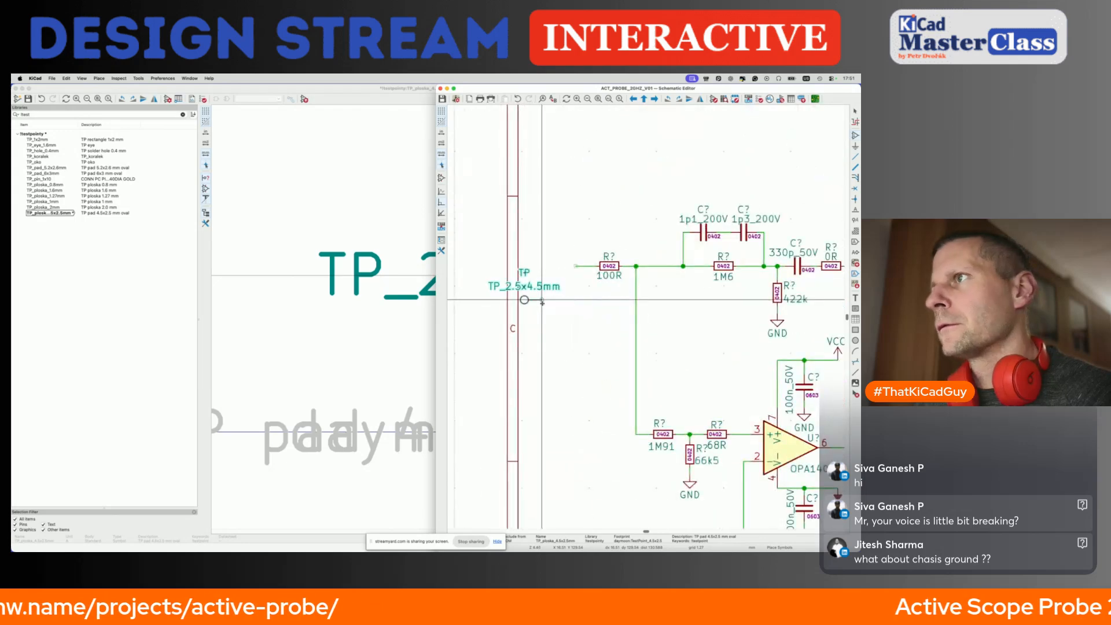
click(578, 266)
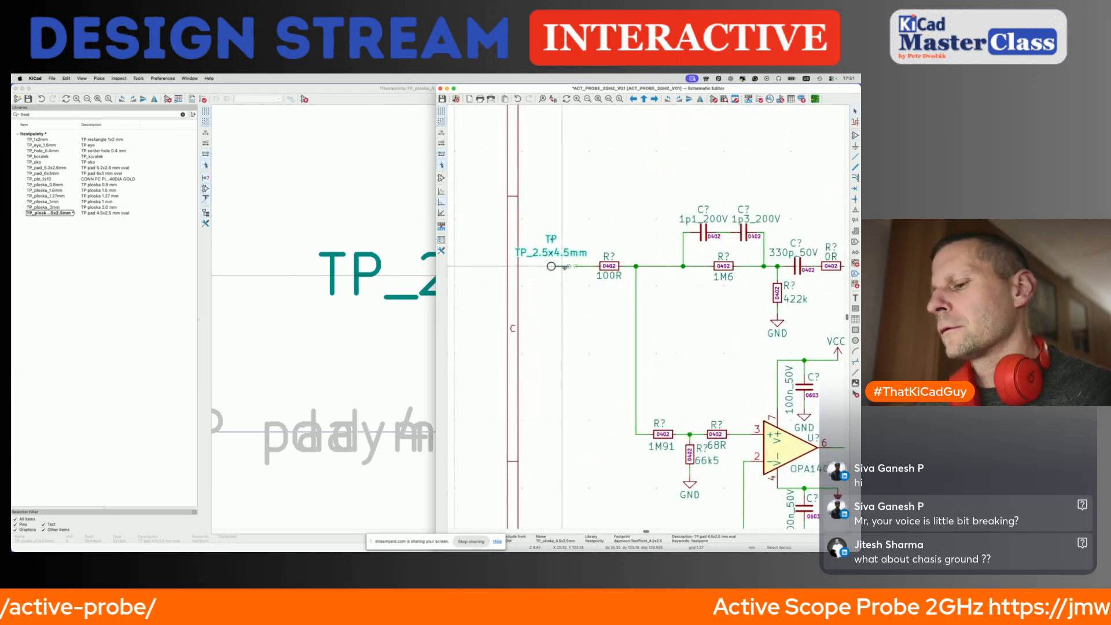
Hide the placed test point's value text and change its reference to J?
double_click(568, 253)
key(Return)
double_click(559, 241)
text(J1)
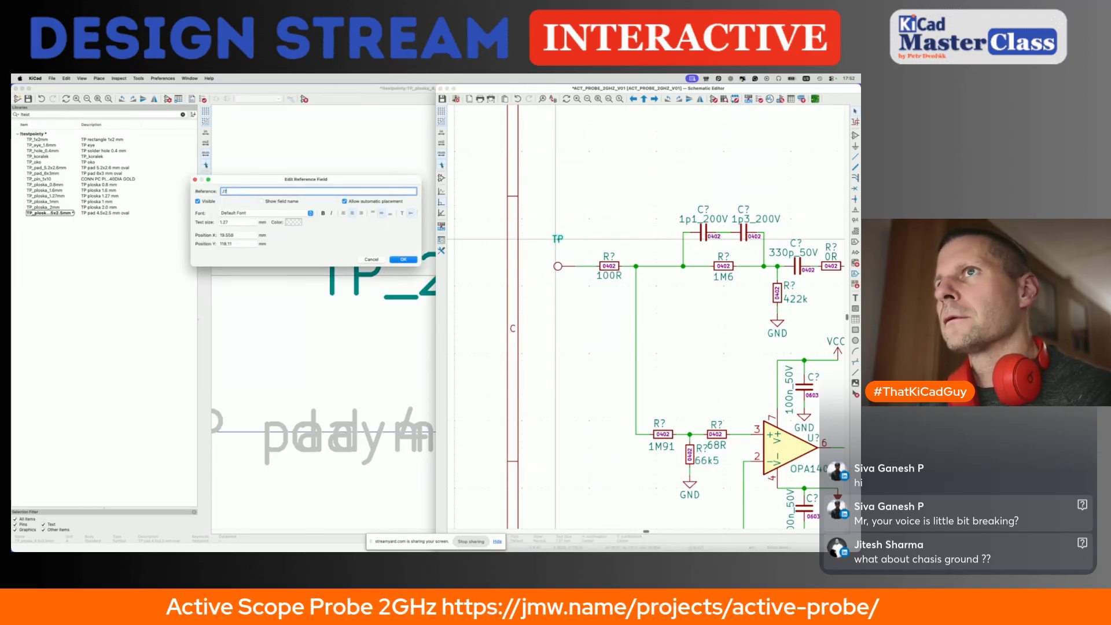
key(Return)
scroll(571, 283, down, 5)
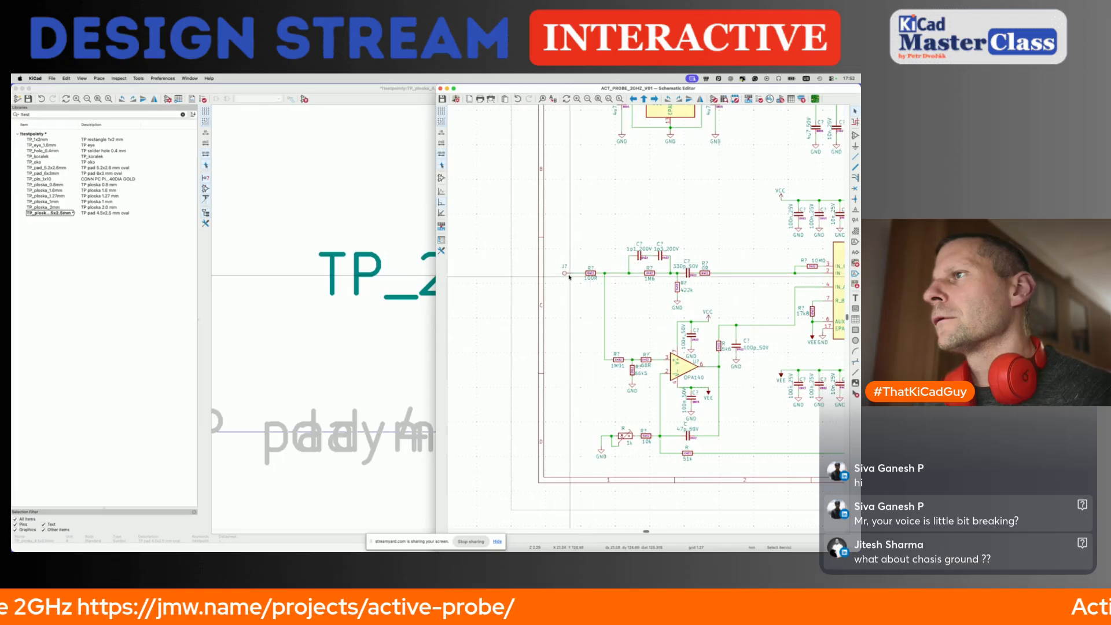
scroll(561, 273, up, 3)
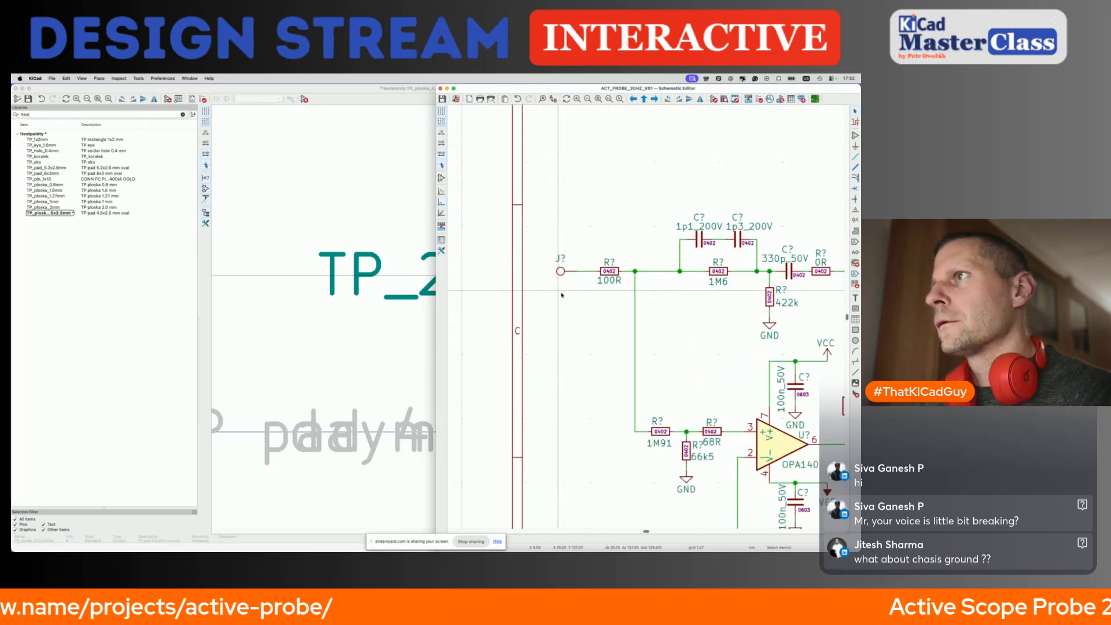
Duplicate the J? tip pin twice below itself and move the three reference labels to the left of their circles.
click(559, 266)
key(super+d)
click(577, 297)
key(super+d)
click(576, 316)
scroll(549, 266, up, 4)
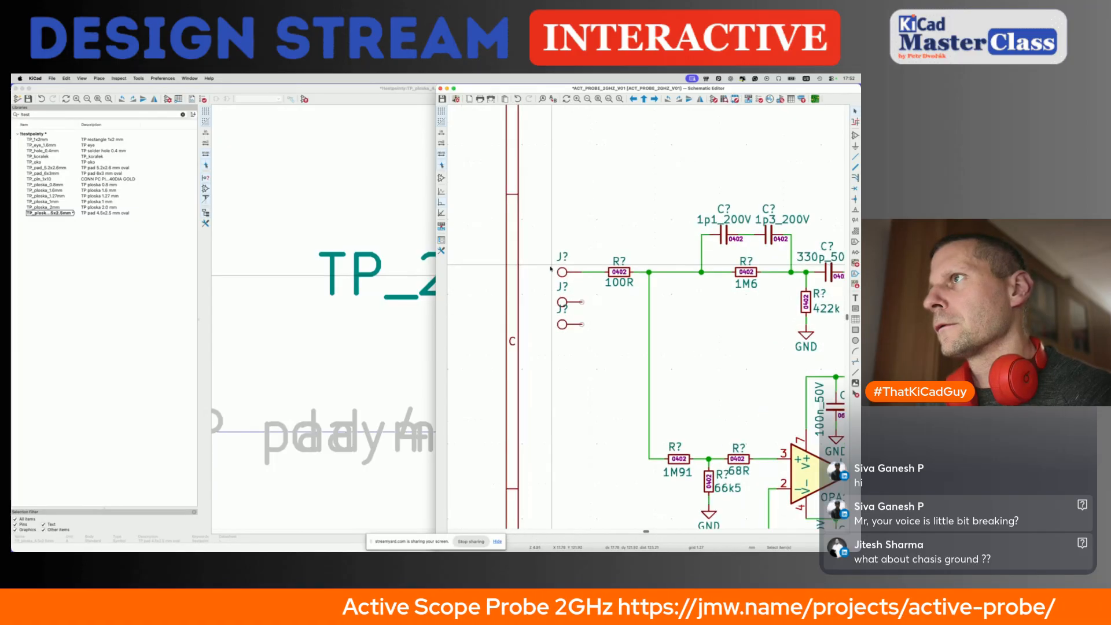
drag(570, 252, 543, 362)
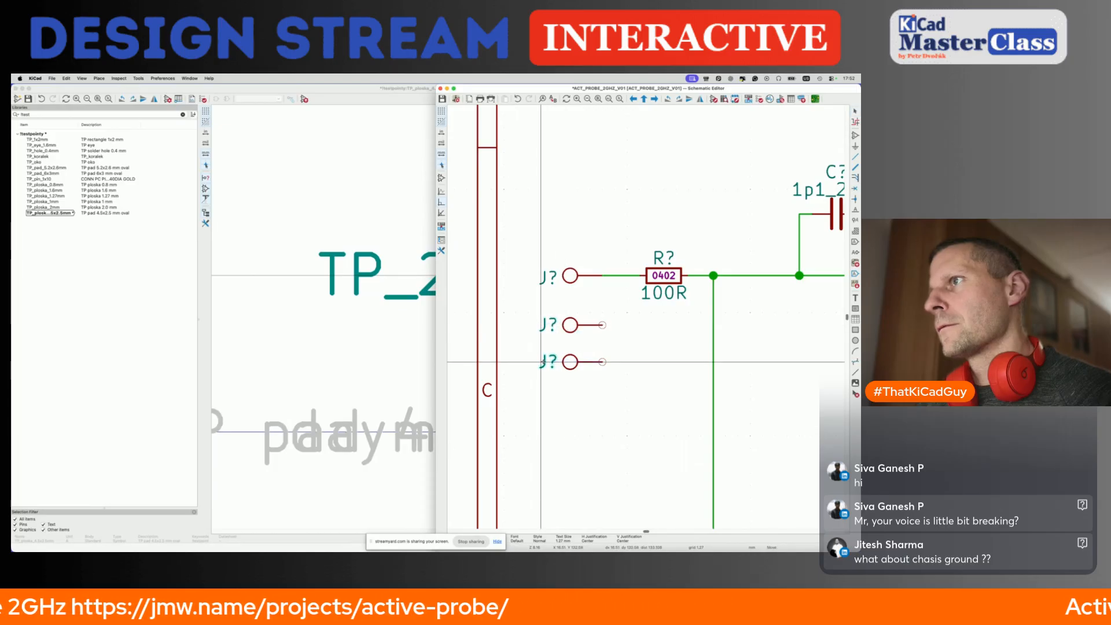
Wire the two lower J? pins together and attach a copy of the GND symbol to the wire's lower end.
click(603, 325)
click(602, 362)
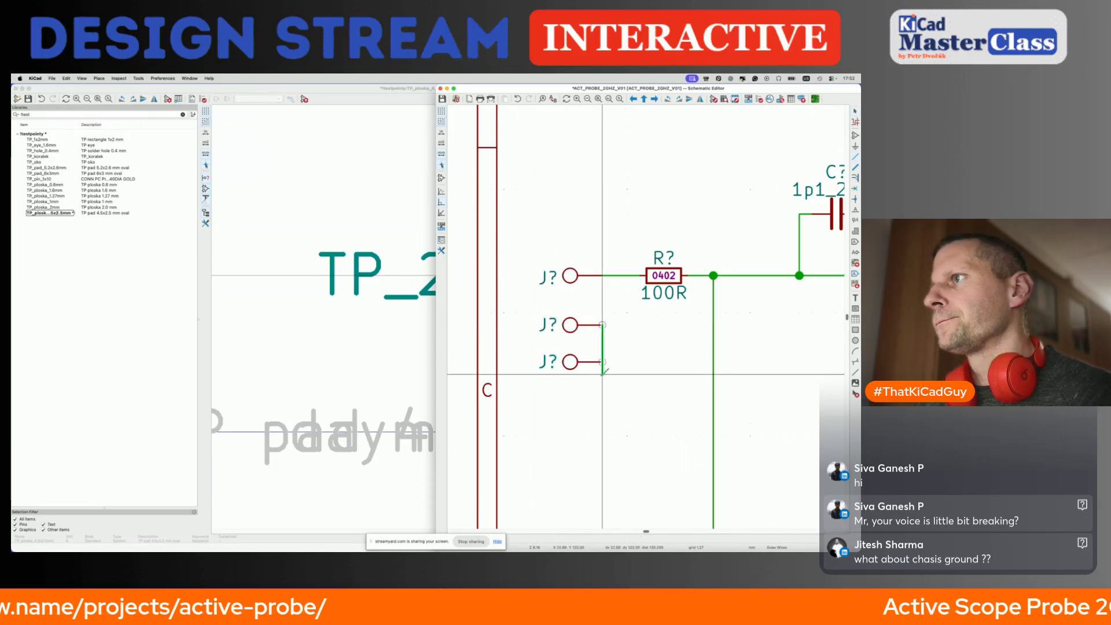
scroll(601, 384, down, 3)
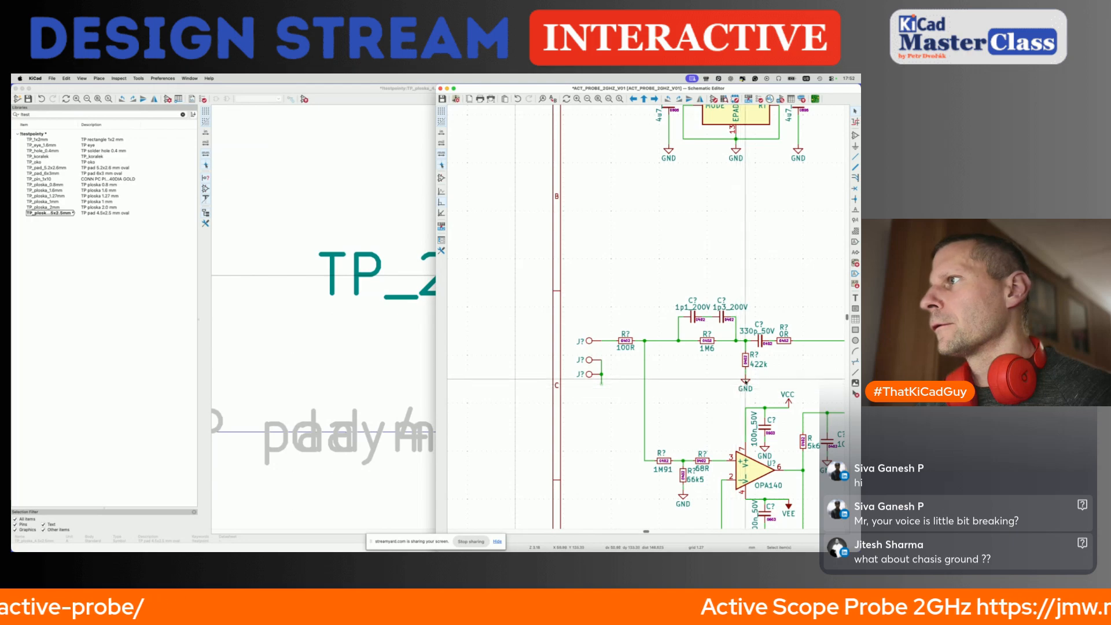
key(super+d)
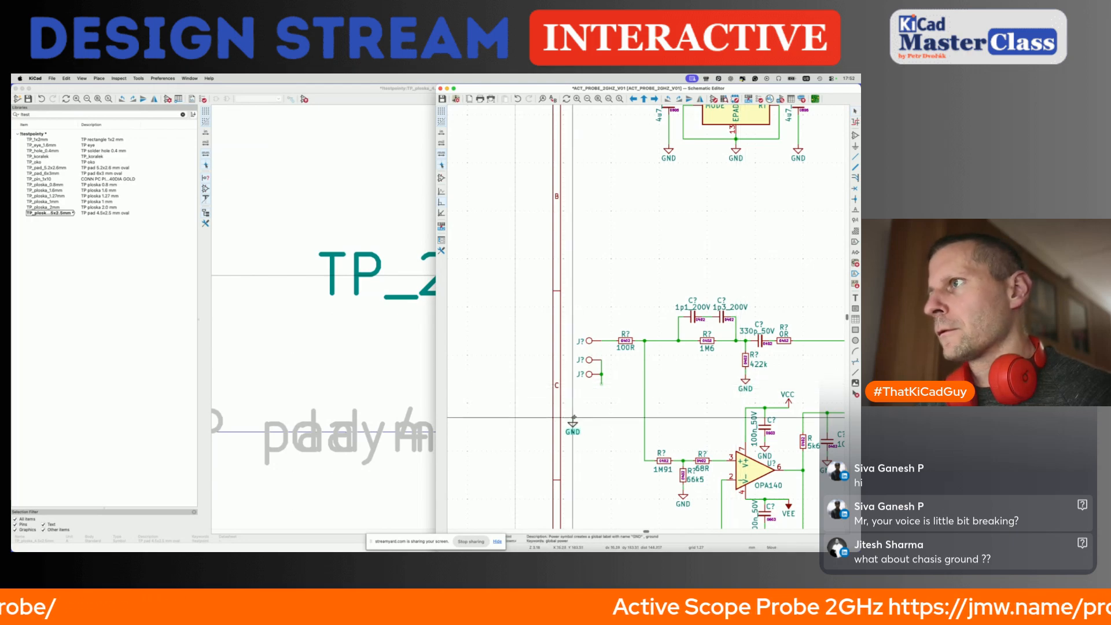
click(602, 383)
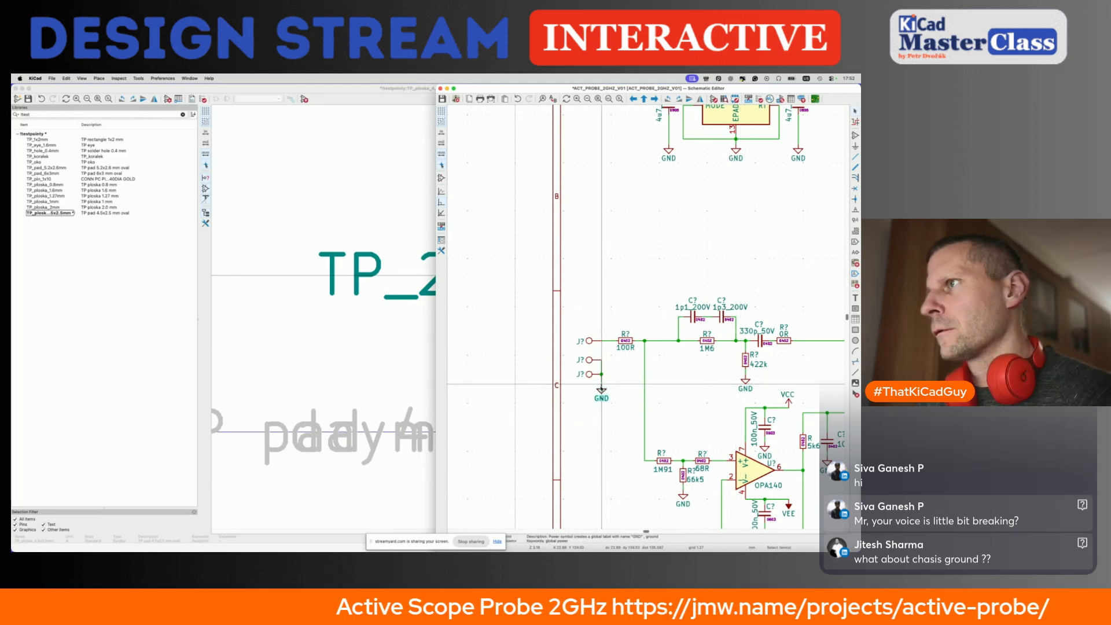
Shift the two ground pins and their GND symbol up closer to the tip pin, and save the schematic.
drag(571, 350, 619, 409)
key(g)
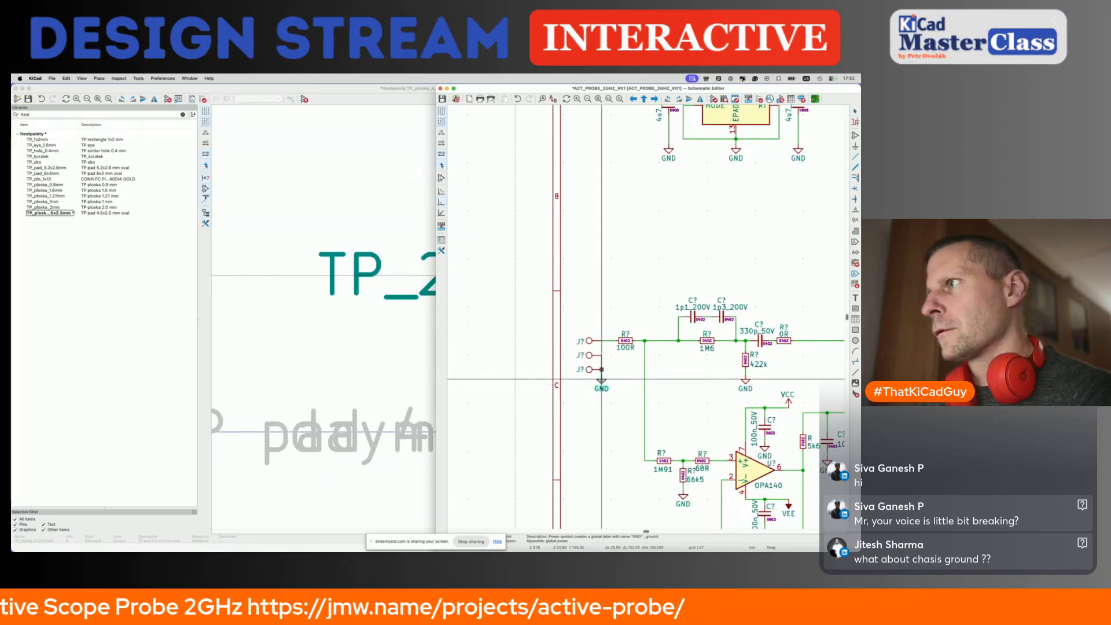
click(601, 380)
key(super+s)
scroll(602, 383, down, 3)
scroll(601, 383, right, 2)
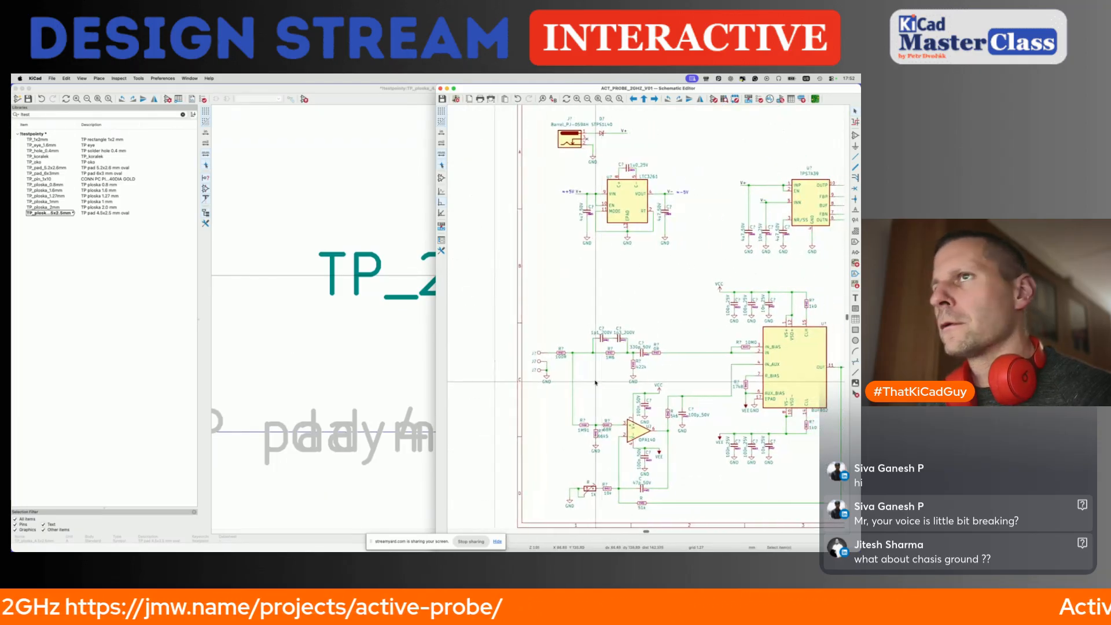
Close the Symbol Editor, saving the test point library changes, and bring the reference schematic PDF to the front.
click(15, 88)
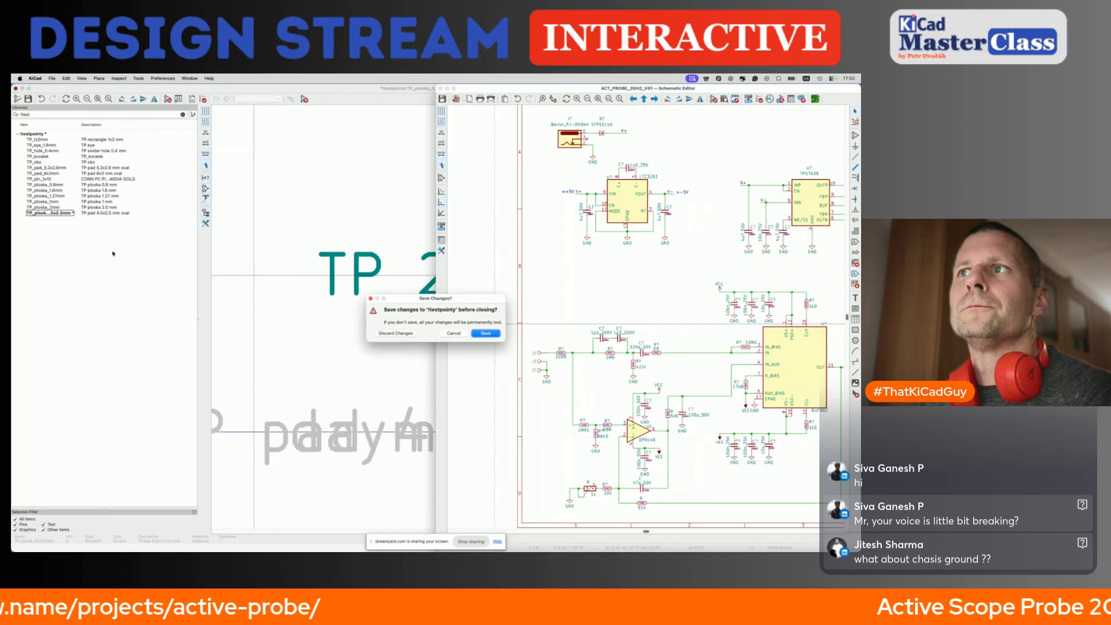
click(499, 333)
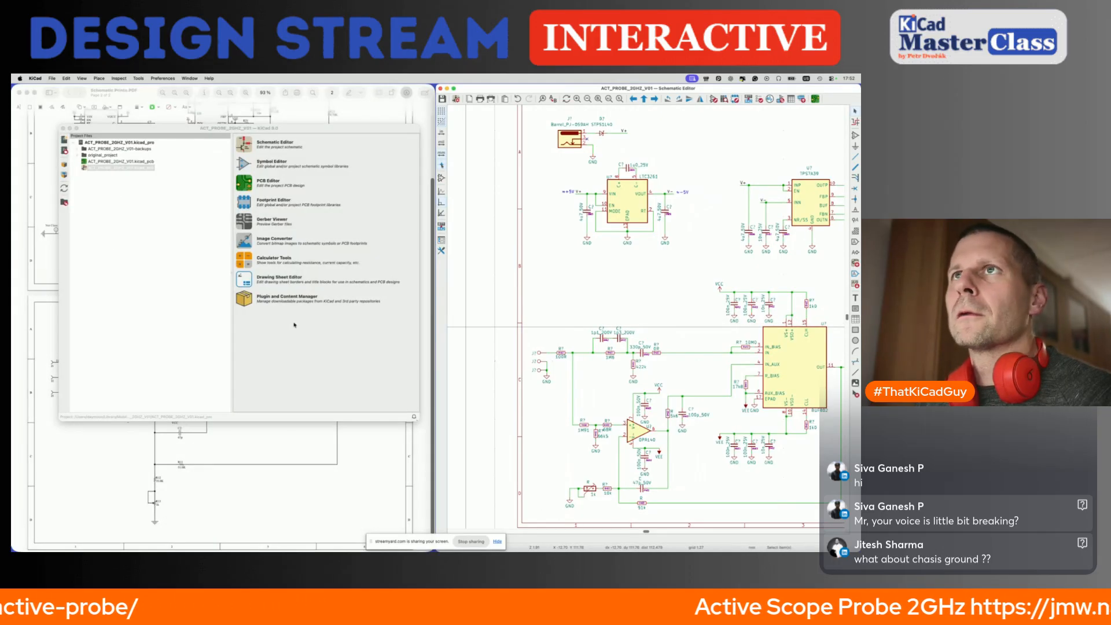
click(220, 453)
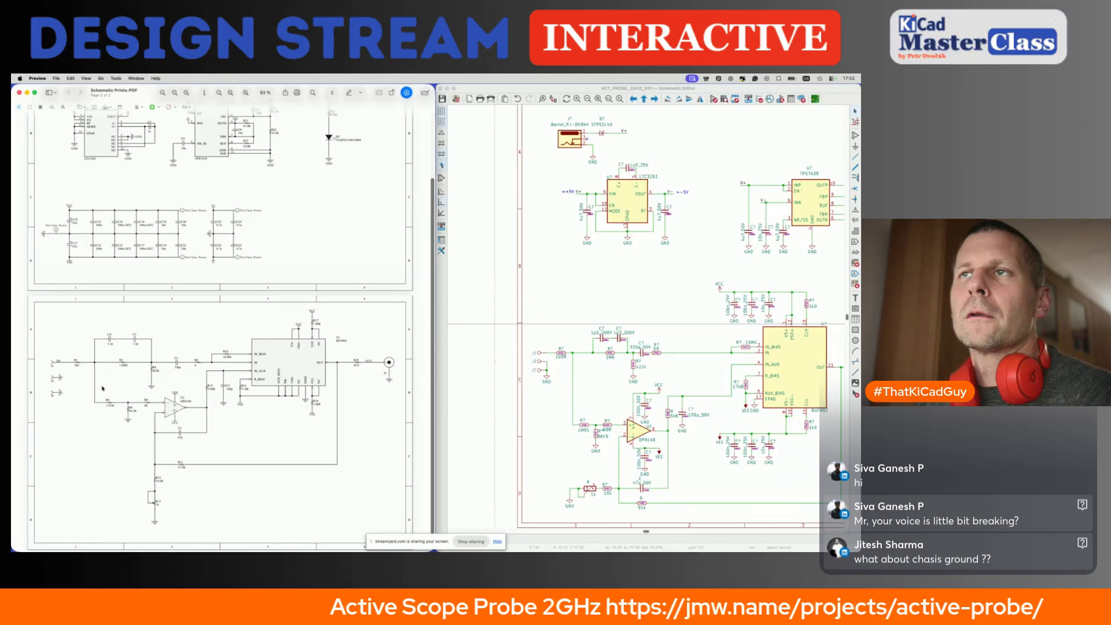
Back in the KiCad schematic, place a copy of the two grounded J? pins with their GND symbol below the Tasks note.
click(540, 321)
scroll(541, 321, down, 2)
scroll(541, 320, right, 2)
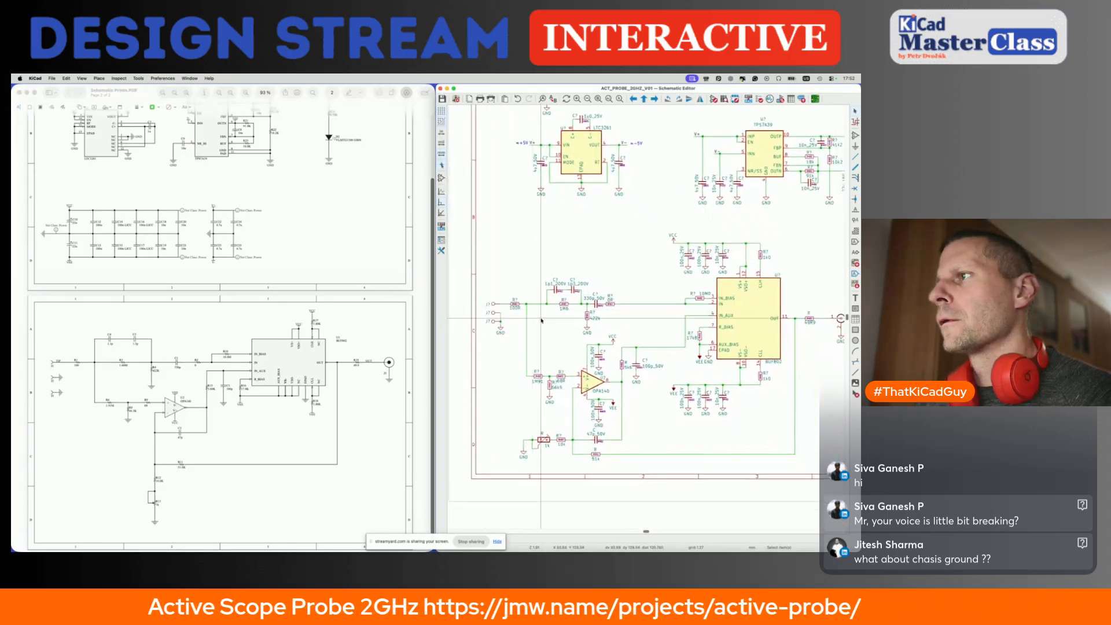
scroll(541, 321, down, 1)
scroll(541, 320, right, 2)
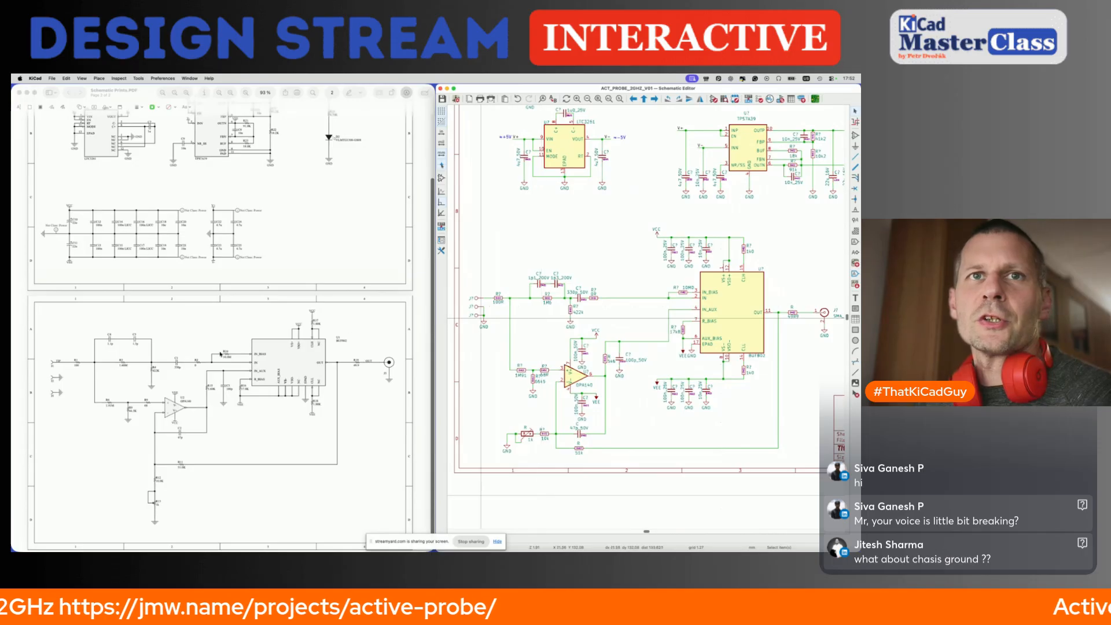
drag(469, 296, 487, 327)
key(m)
scroll(688, 346, right, 10)
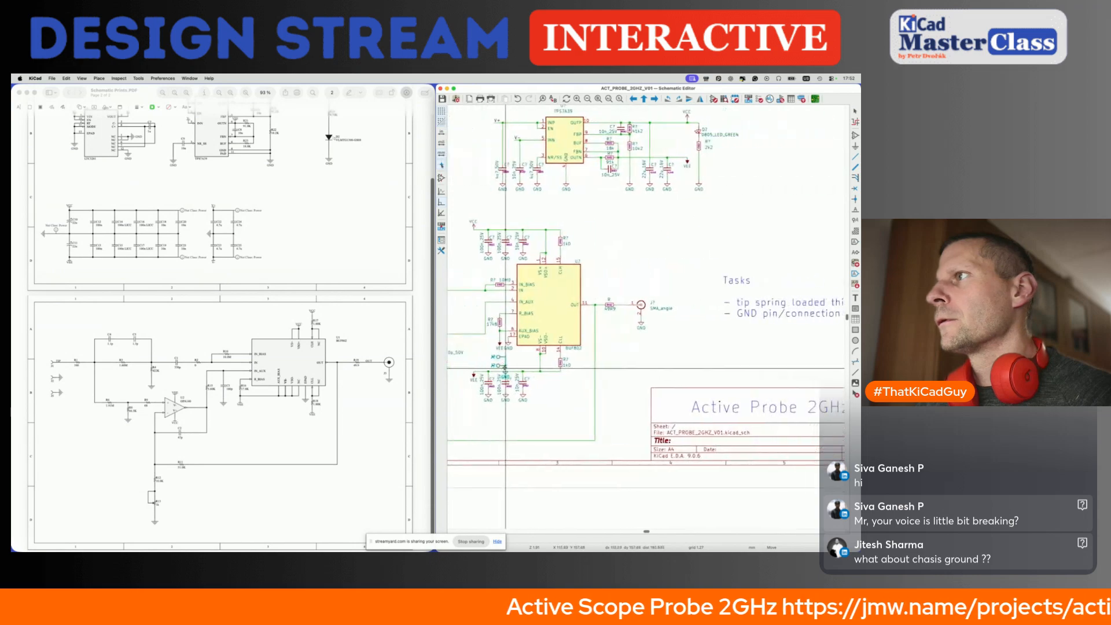
click(688, 346)
scroll(686, 349, up, 4)
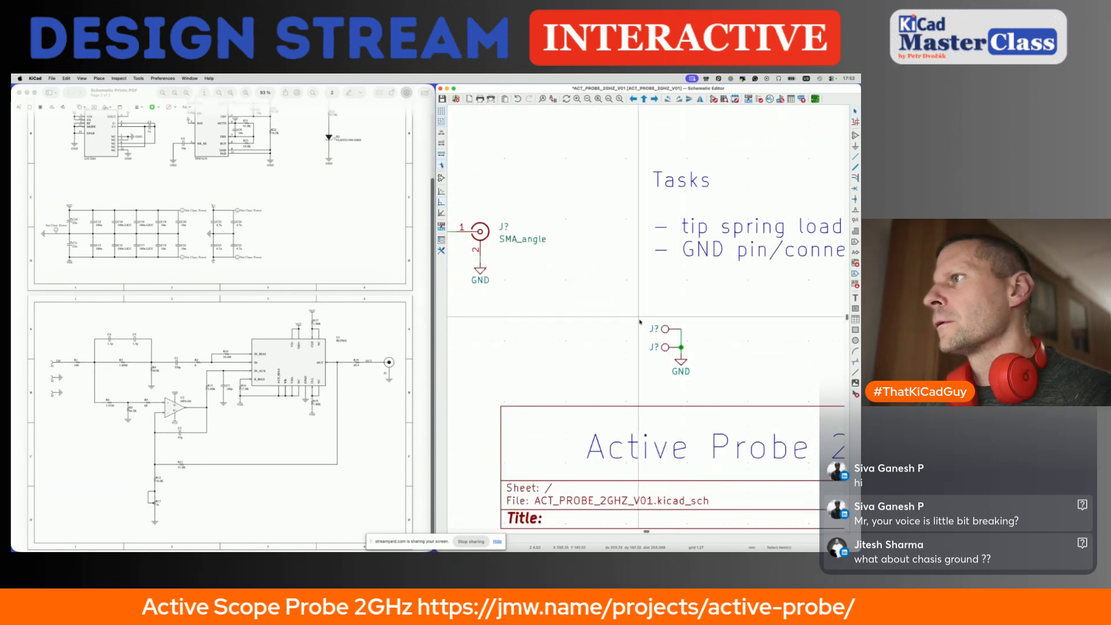
Stack a duplicate of the two J? pins above the copied pair so four pins share one GND symbol, and save.
key(ctrl+d)
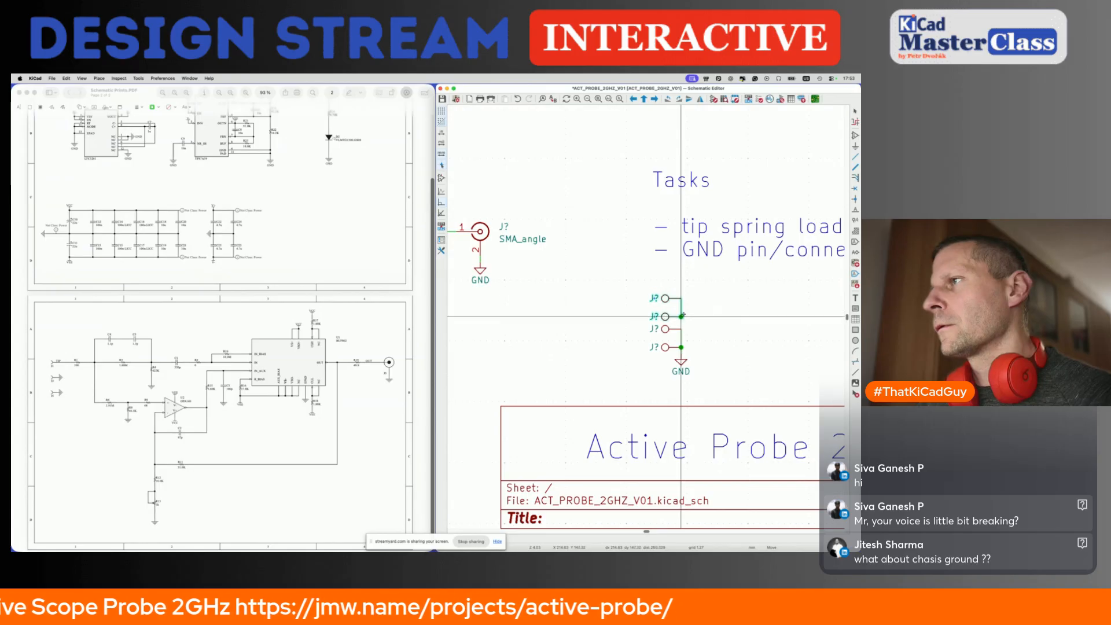
key(ctrl+d)
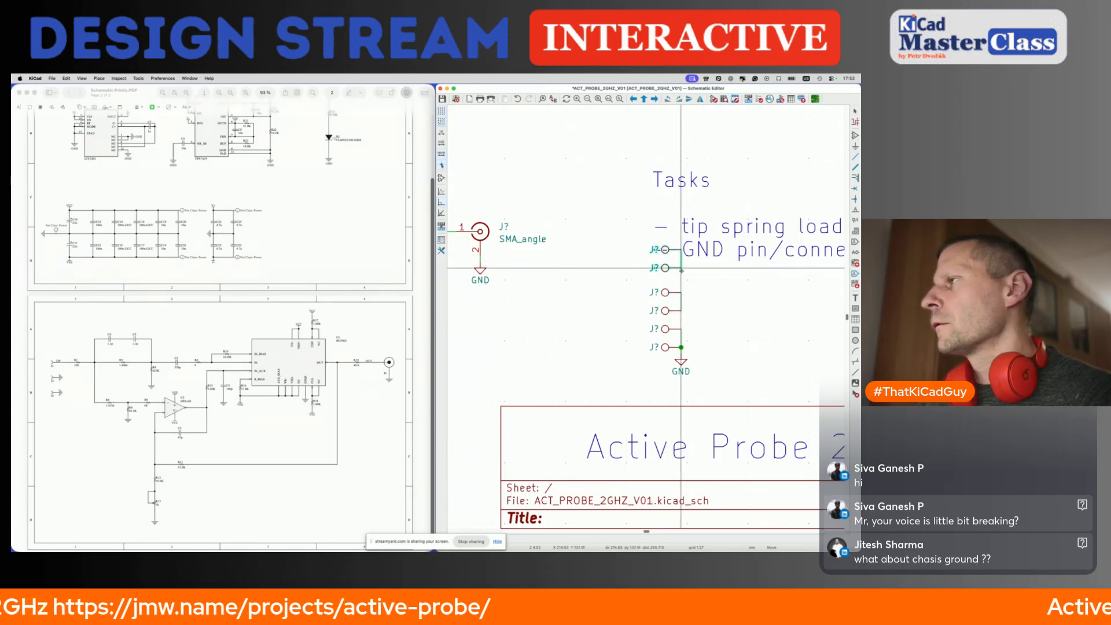
click(681, 329)
key(ctrl+s)
Delete the completed Tasks note and shift all the circuitry slightly right on the sheet, leaving the title text in place.
scroll(681, 328, down, 4)
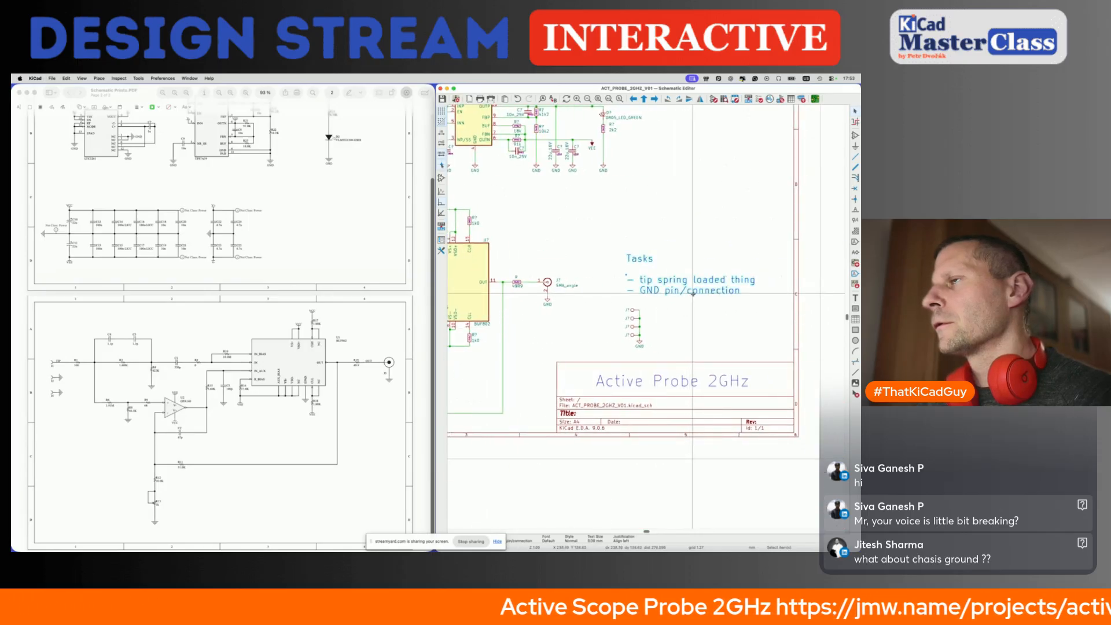
scroll(693, 294, down, 4)
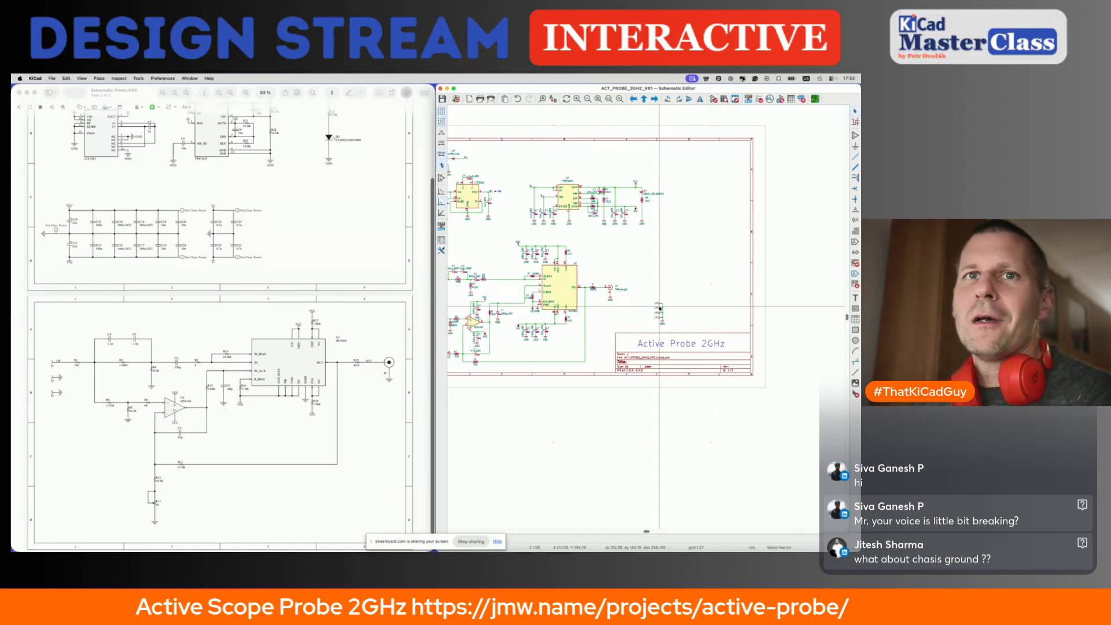
scroll(633, 312, left, 5)
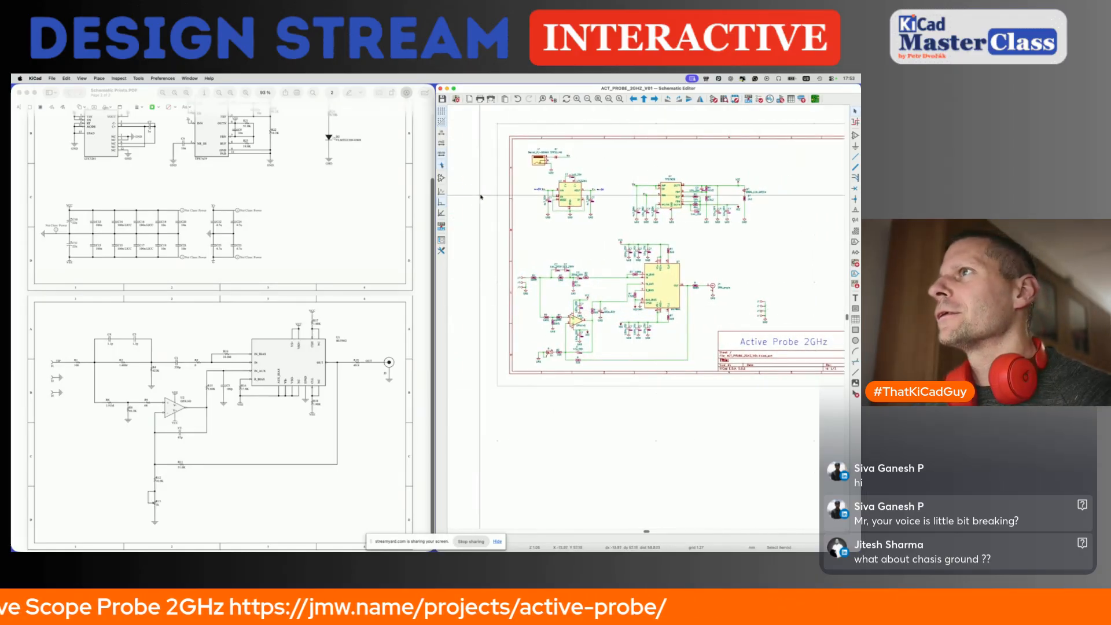
drag(473, 137, 756, 371)
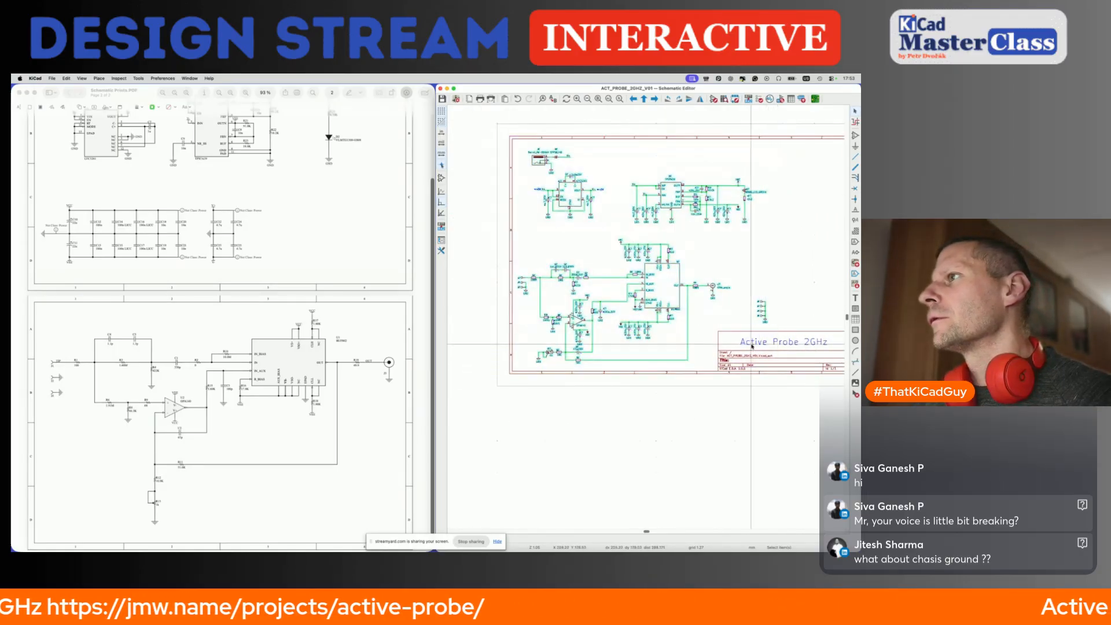
drag(642, 307, 655, 307)
key(Escape)
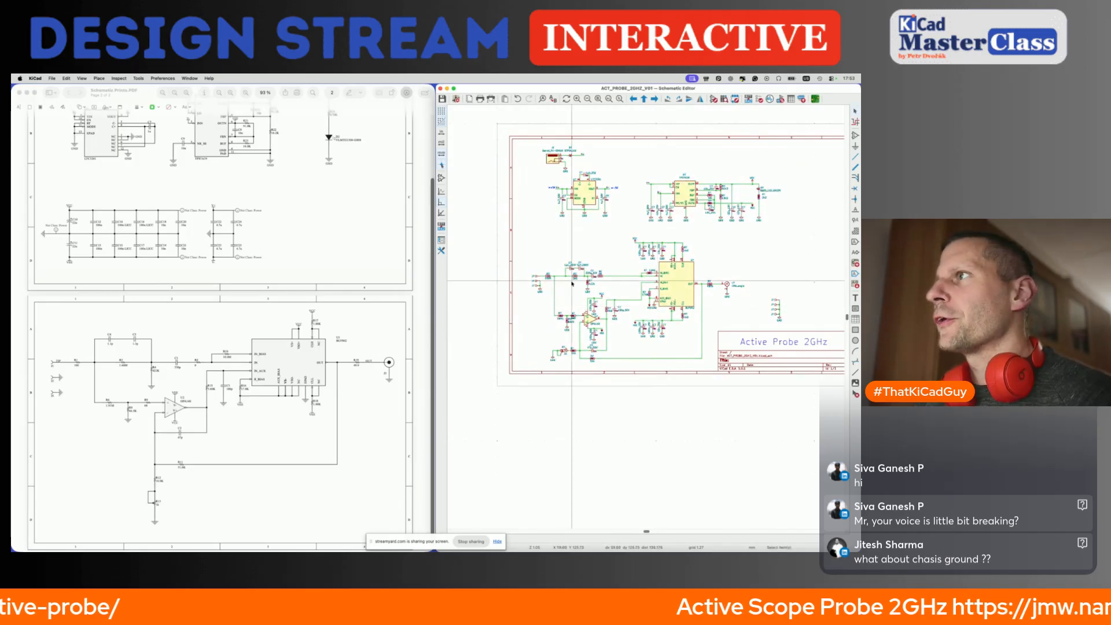
scroll(563, 279, up, 2)
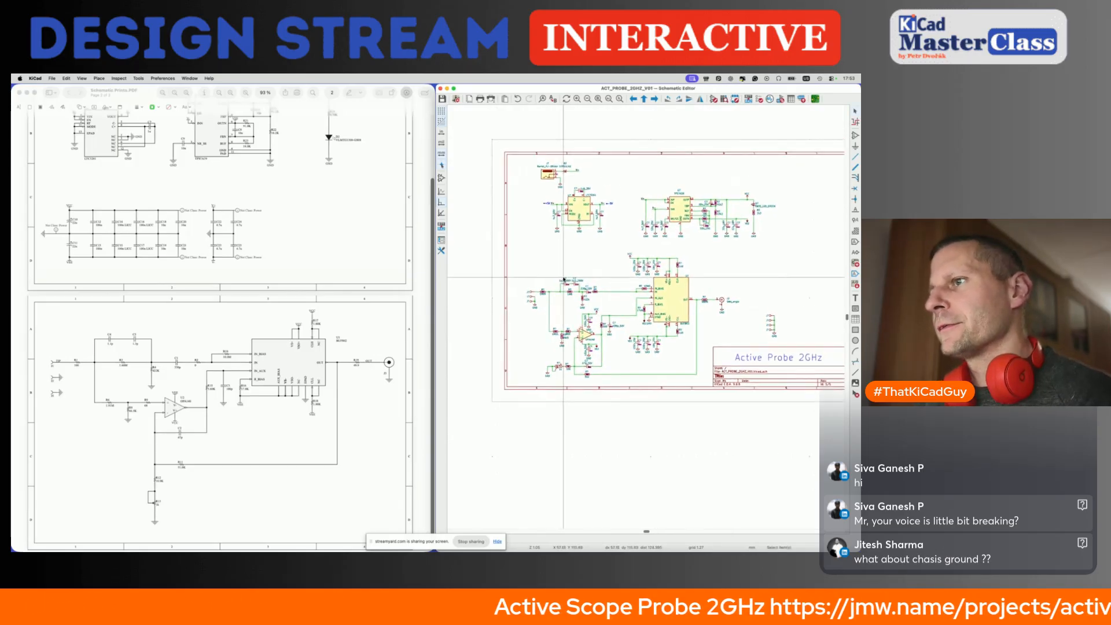
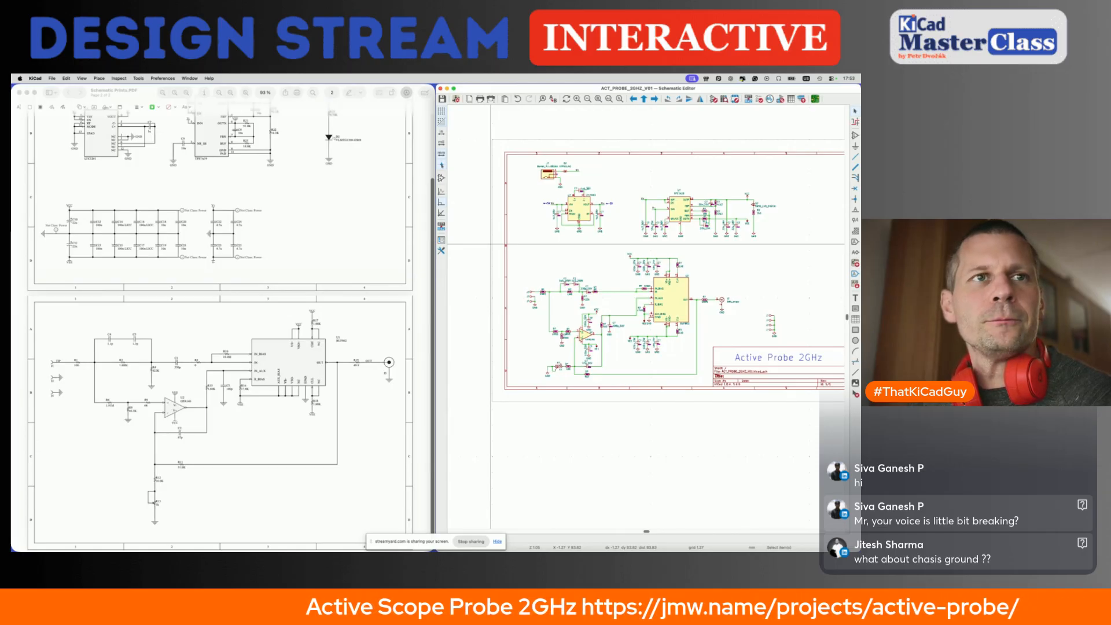
Switch to the browser's Mouser page, look up the manufacturer Mill-Max and open its Pin & Socket Connectors category.
key(super+Tab)
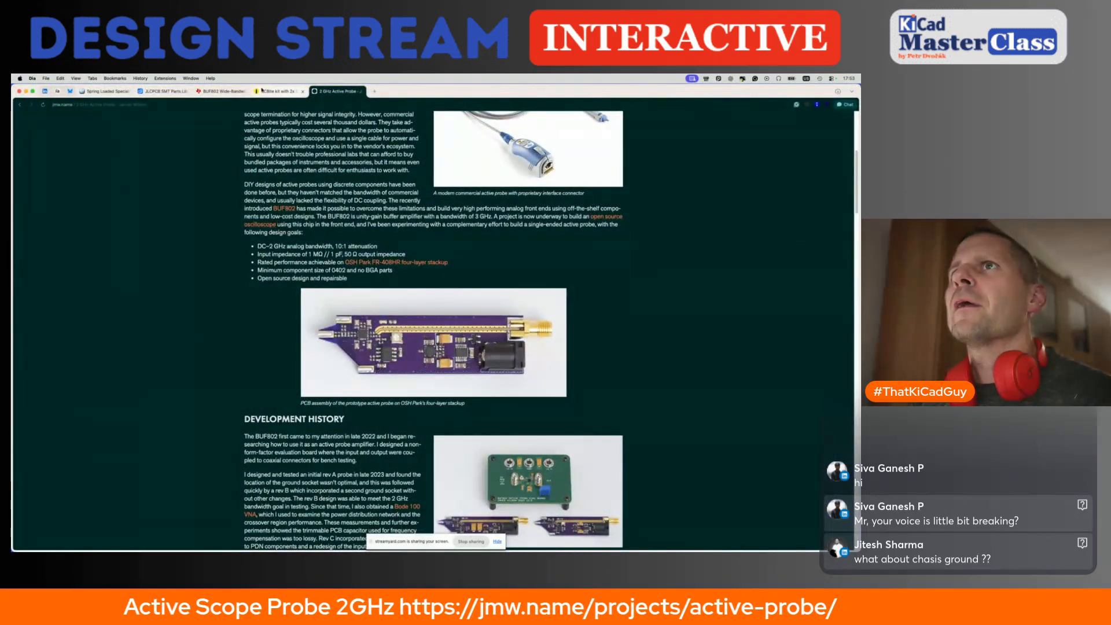
click(107, 91)
click(440, 138)
text(milmax)
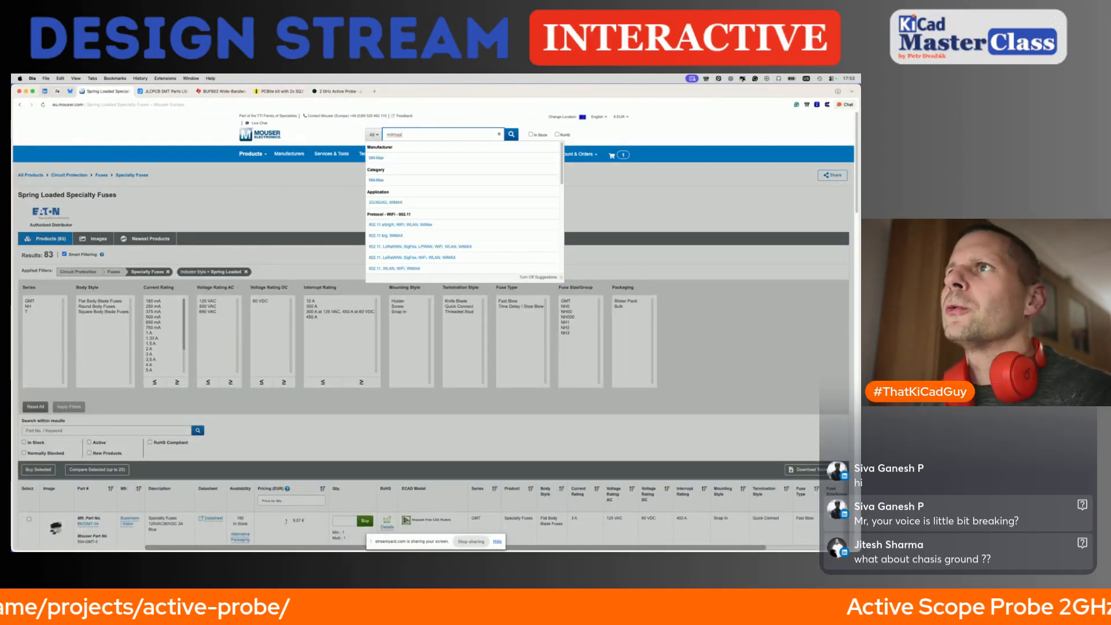
click(377, 158)
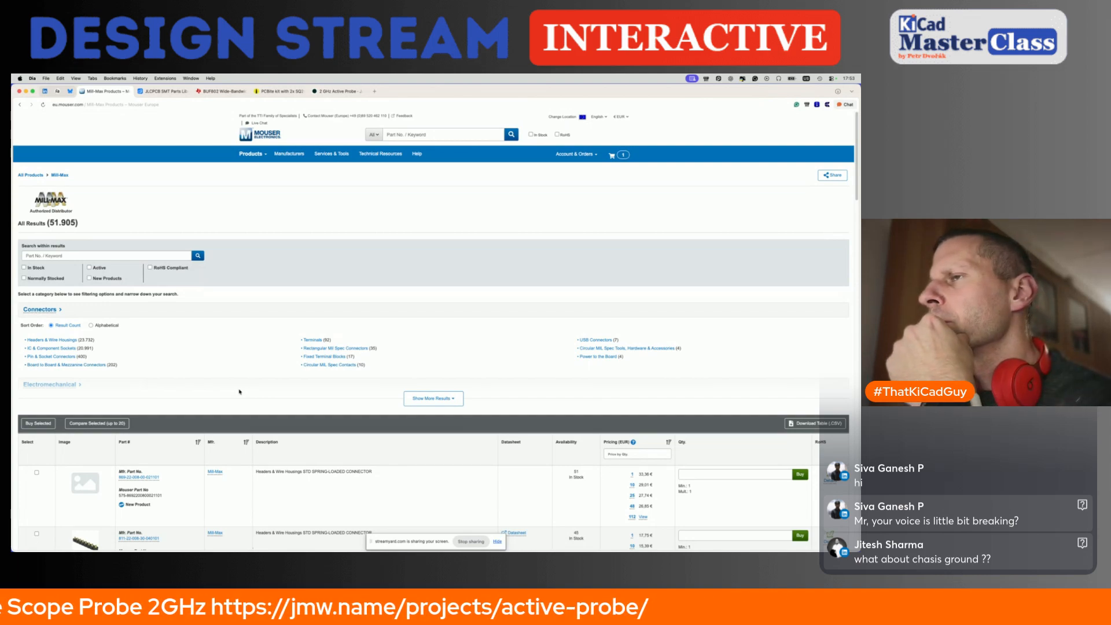
click(60, 357)
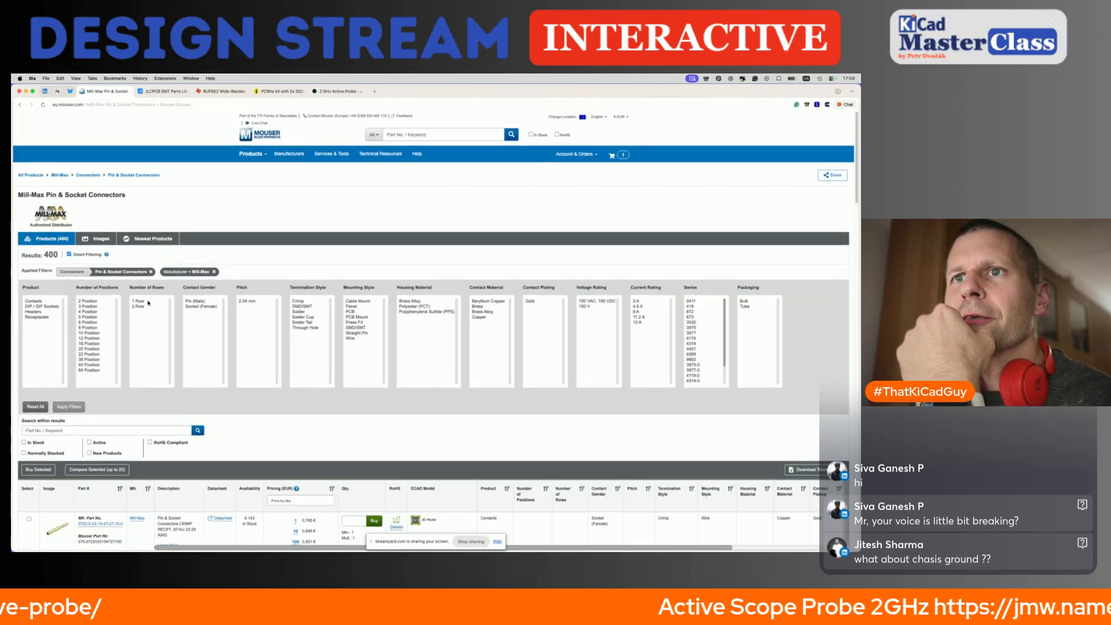
Filter Mouser's Mill-Max Pin & Socket Connectors to the Contacts product type and look through all listed parts.
scroll(149, 308, down, 3)
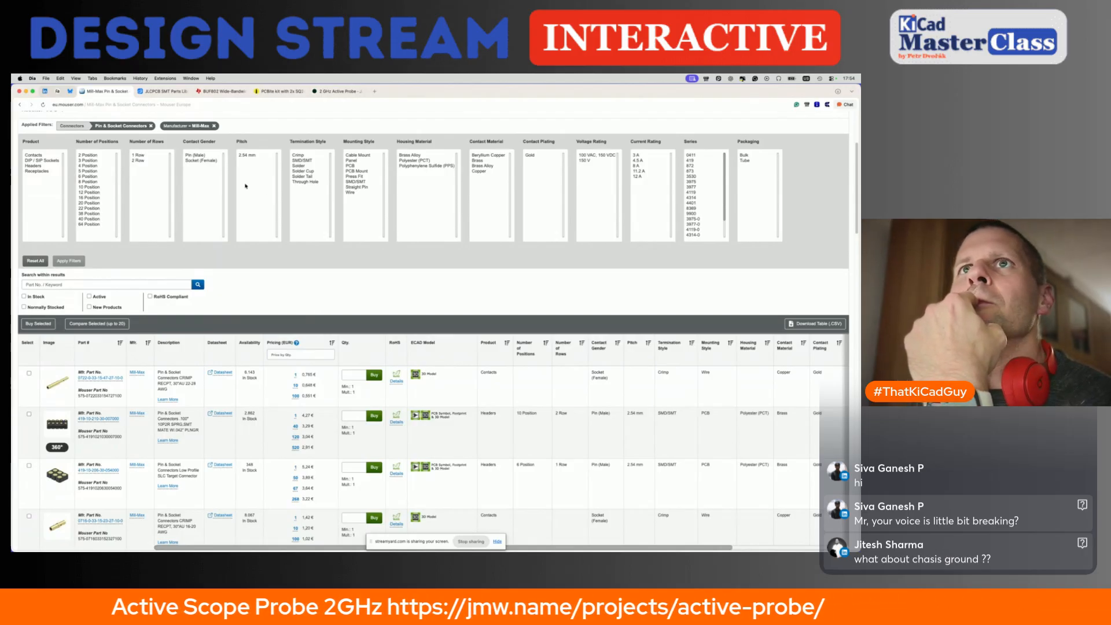
click(33, 155)
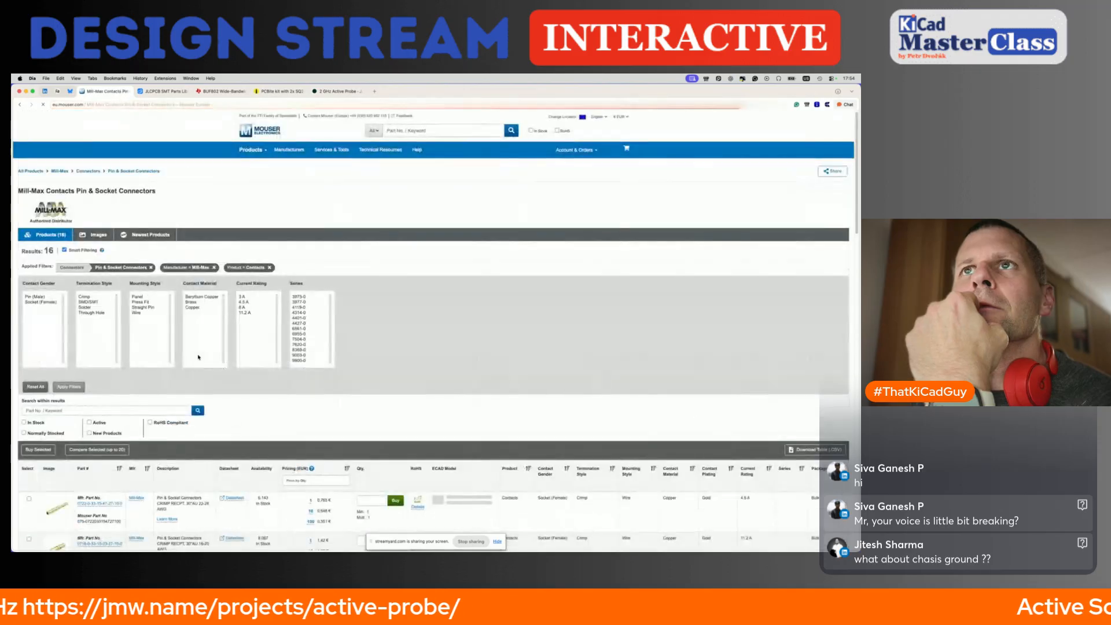
scroll(173, 400, down, 5)
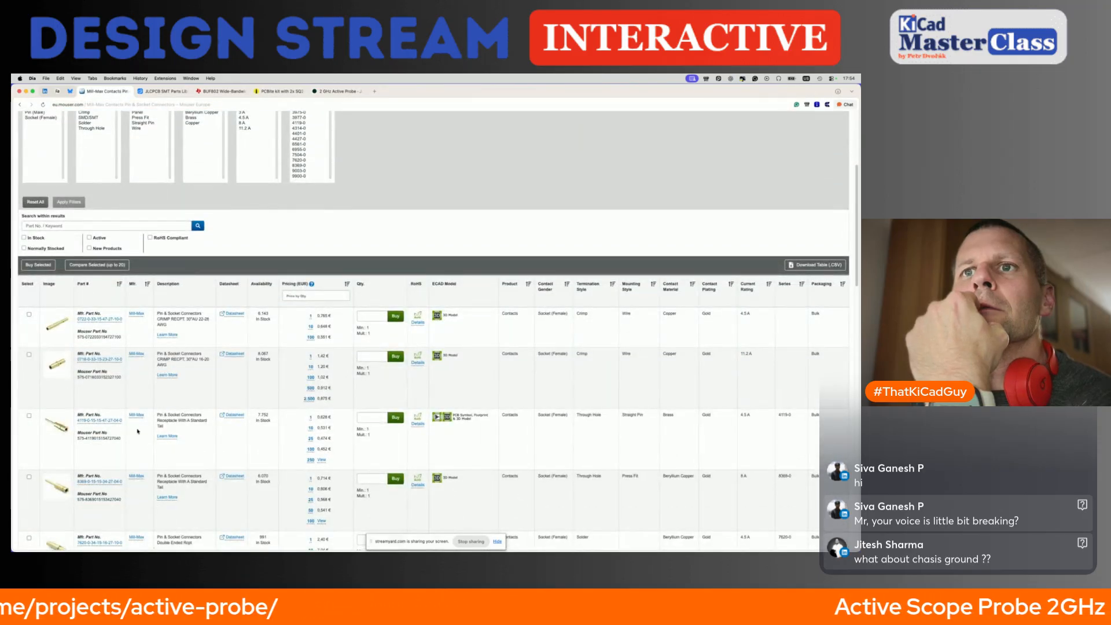
scroll(58, 430, down, 5)
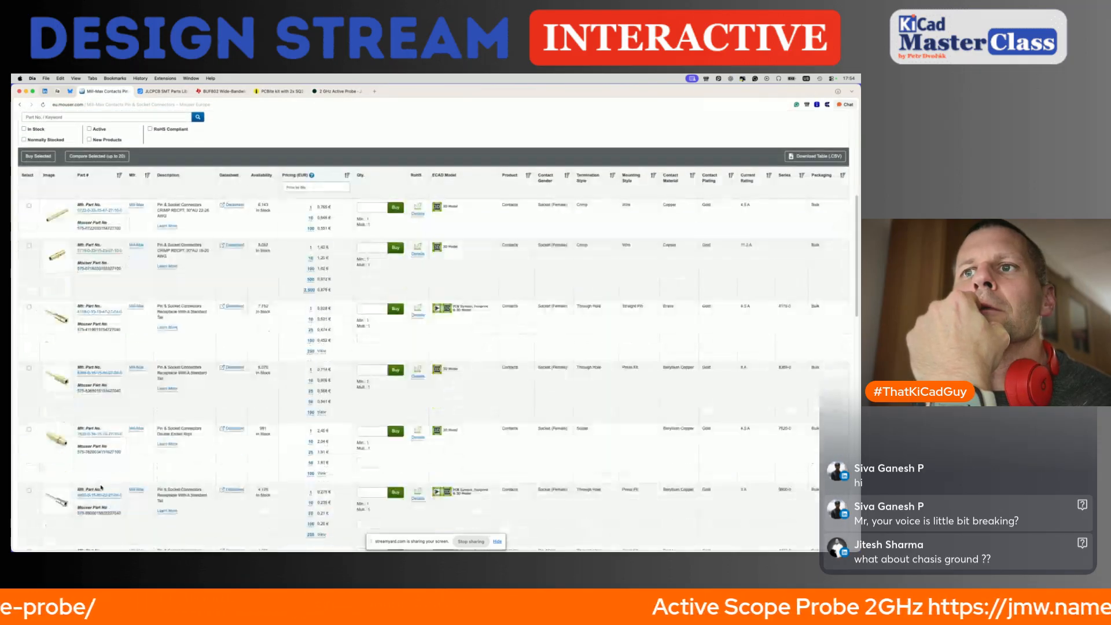
scroll(101, 487, up, 7)
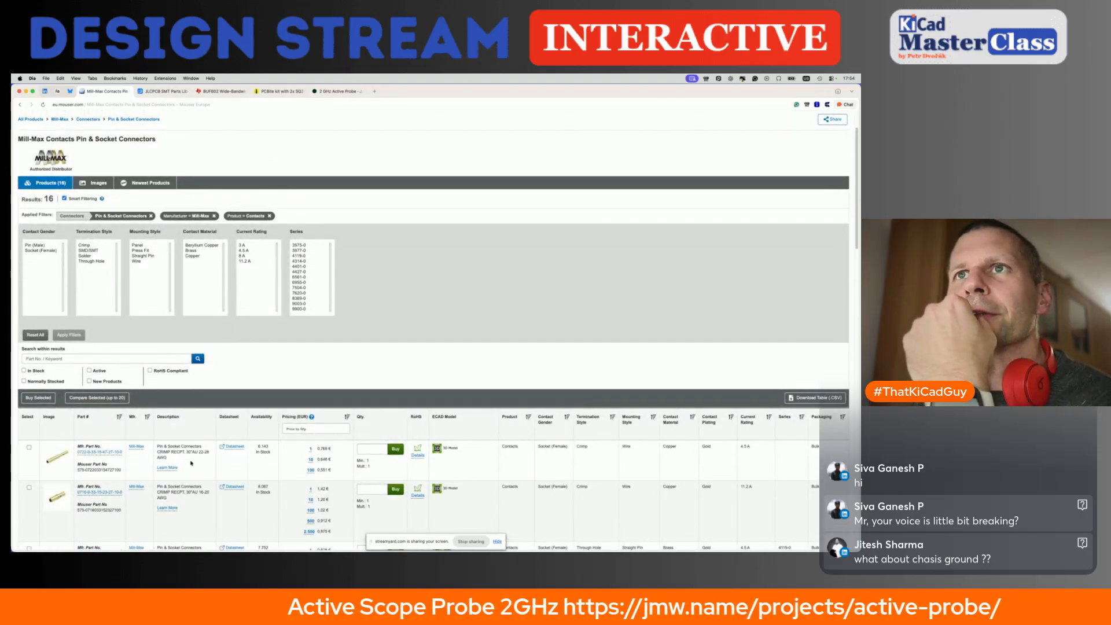
scroll(489, 498, down, 3)
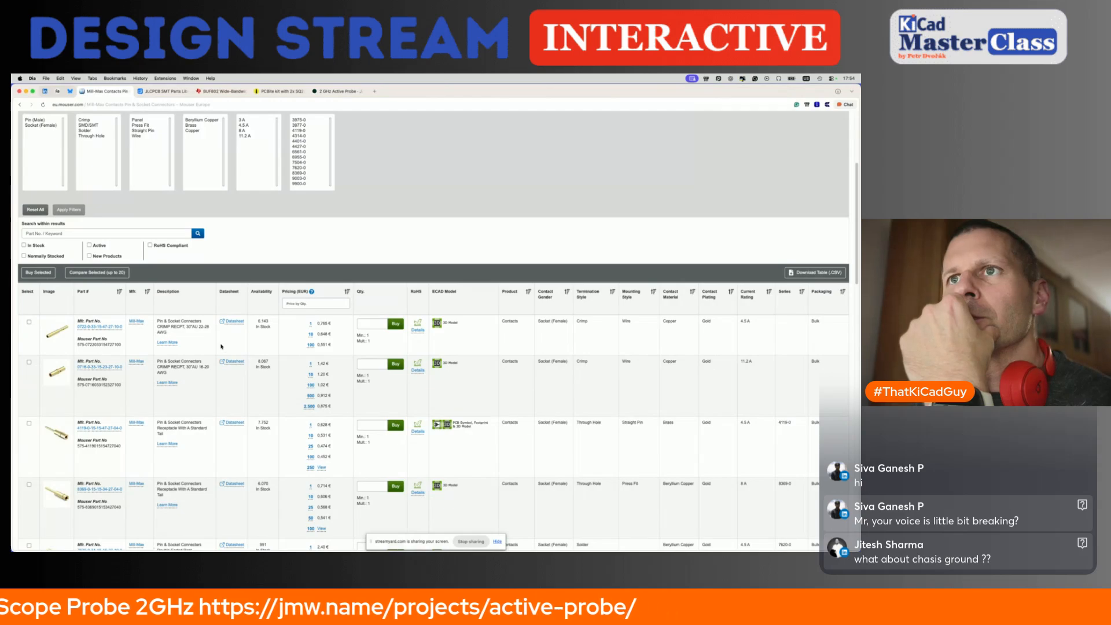
scroll(104, 324, down, 10)
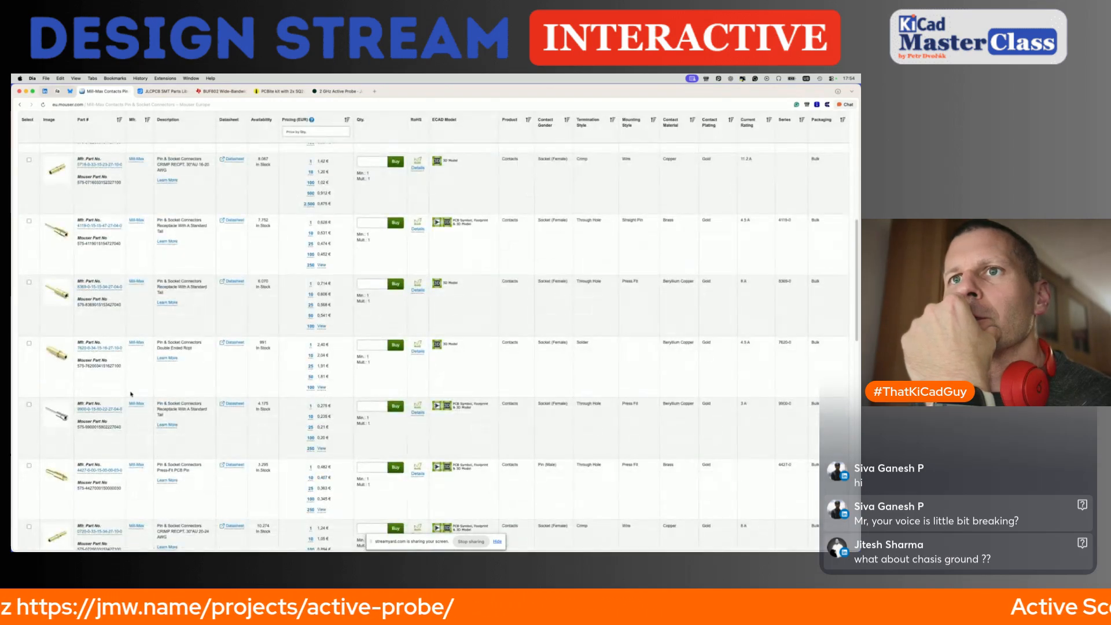
scroll(132, 394, down, 5)
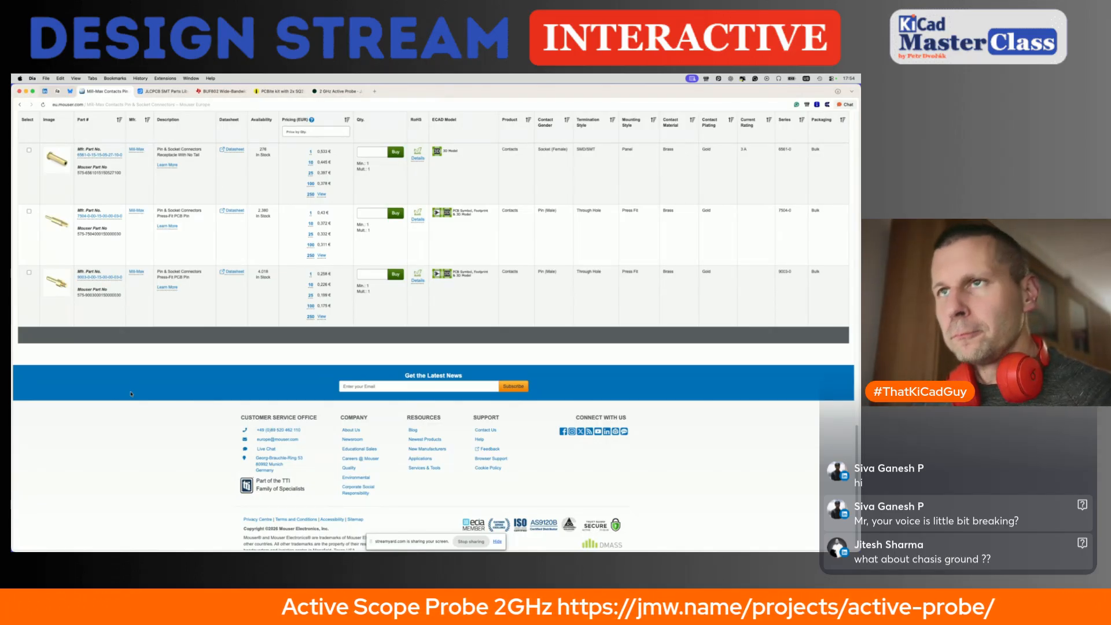
Switch to KiCad's Symbol Editor and search the symbol libraries for test point symbols.
key(ctrl+Right)
click(244, 164)
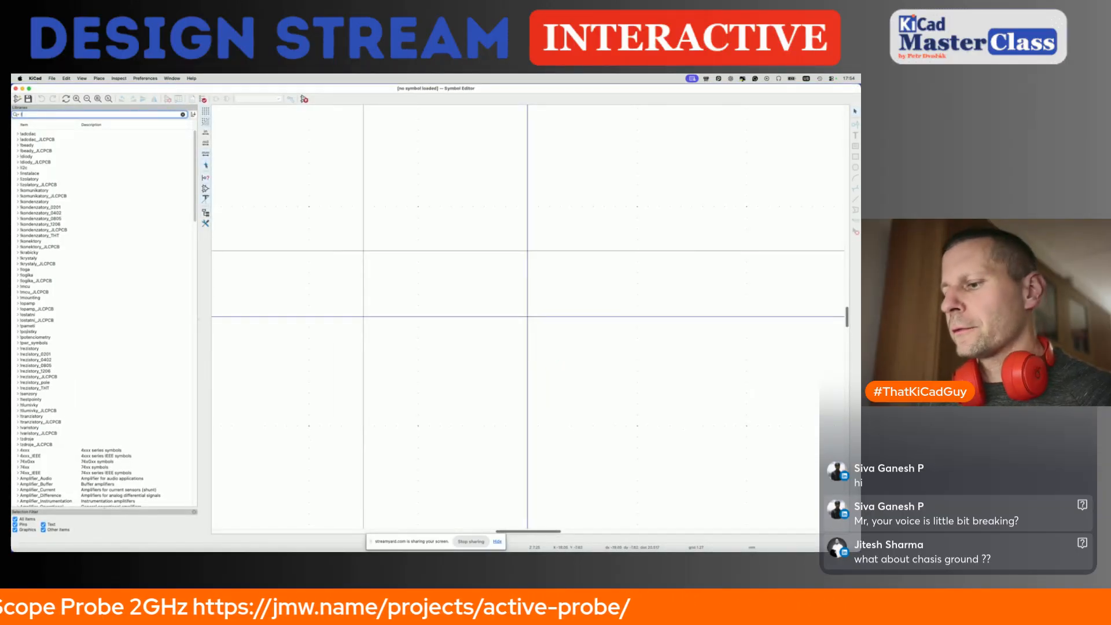
text(chassis)
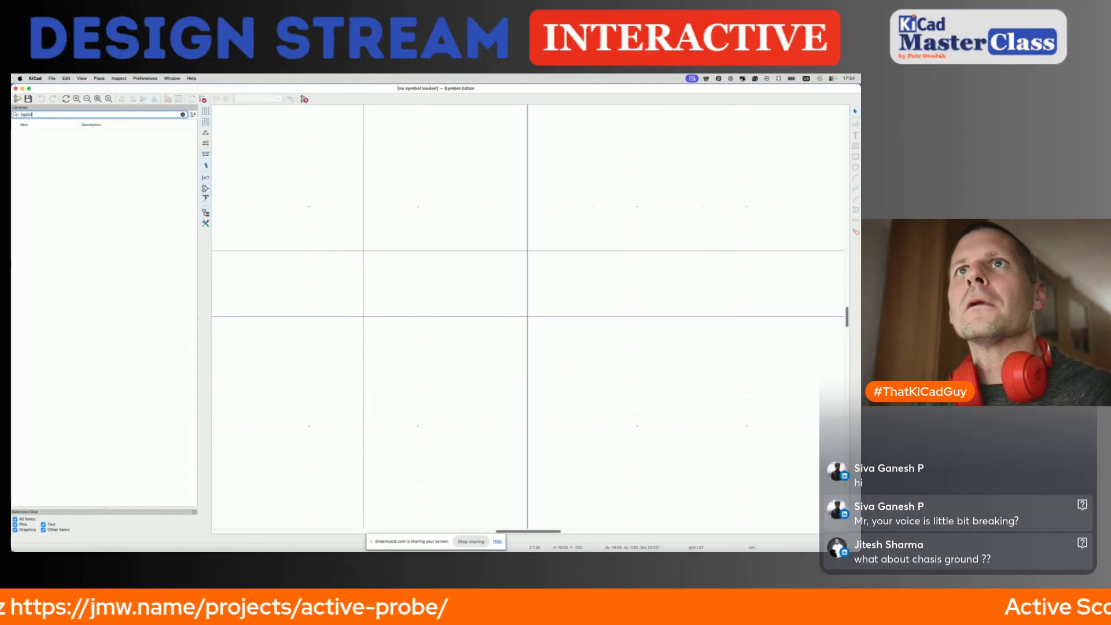
key(BackSpace)
key(BackSpace)
text(mec)
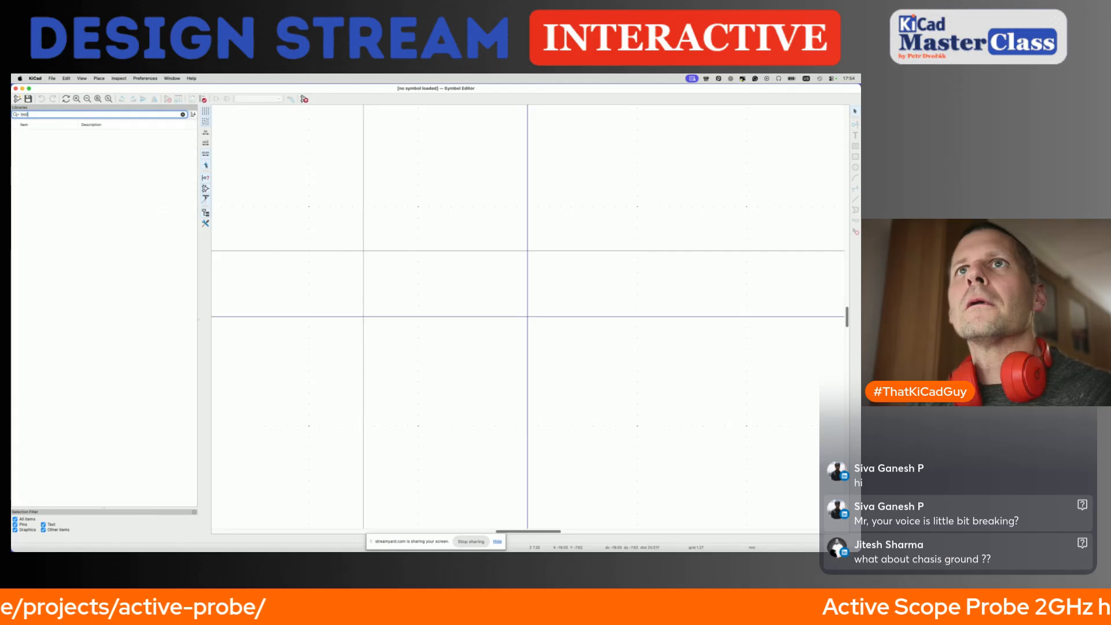
key(BackSpace)
key(BackSpace)
key(BackSpace)
key(BackSpace)
key(BackSpace)
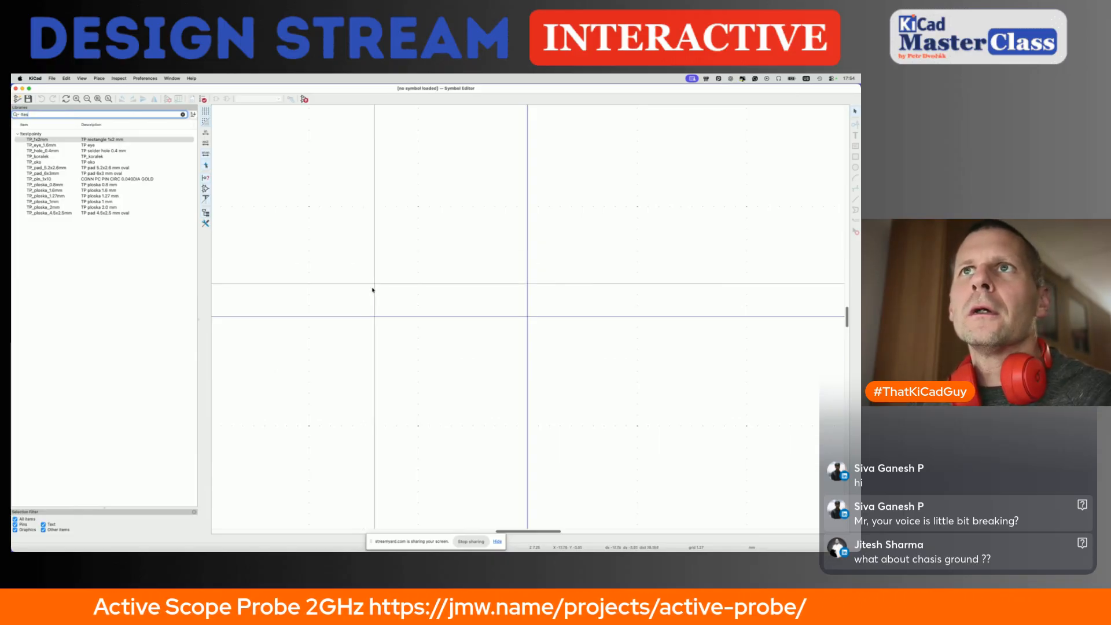
Highlight the TP_pin_1x10 test point entry to check its description, and close the Symbol Editor.
click(128, 180)
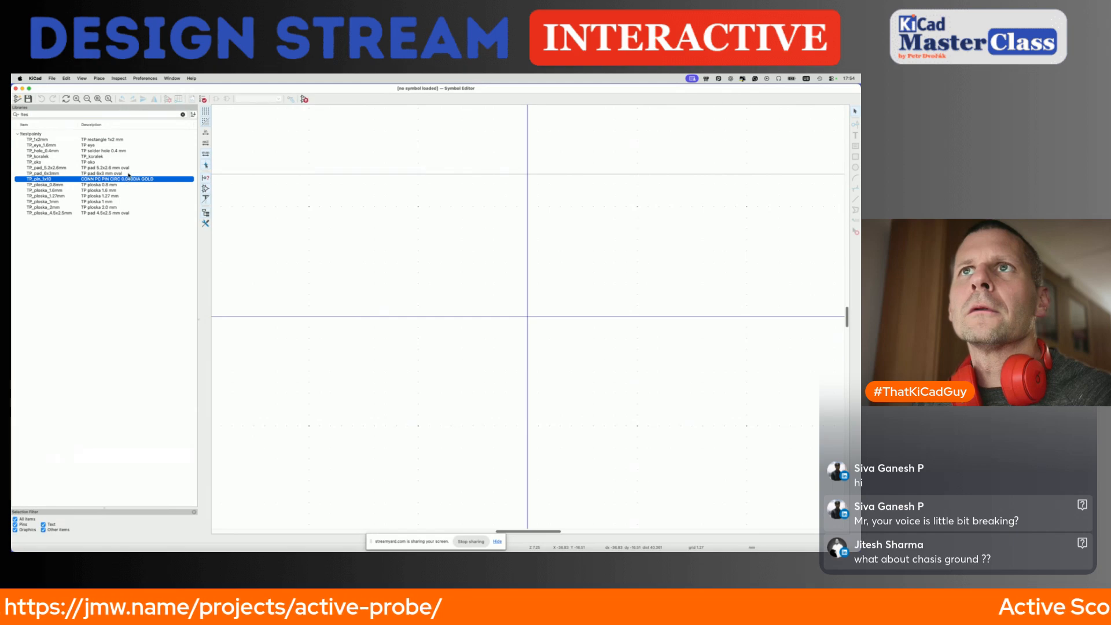
mouse_move(129, 174)
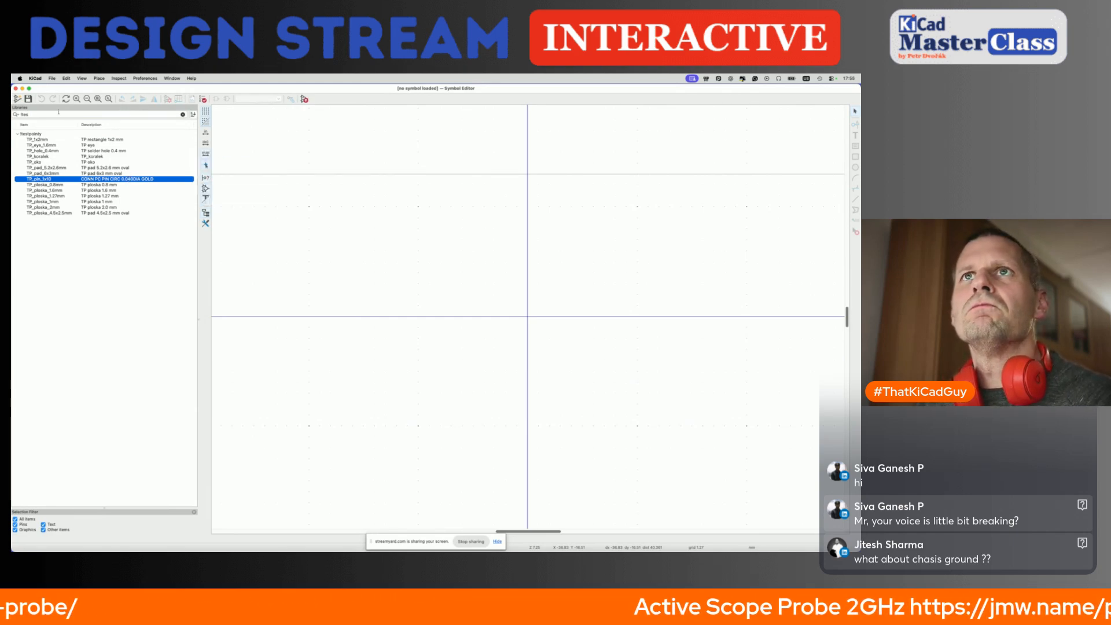
click(15, 87)
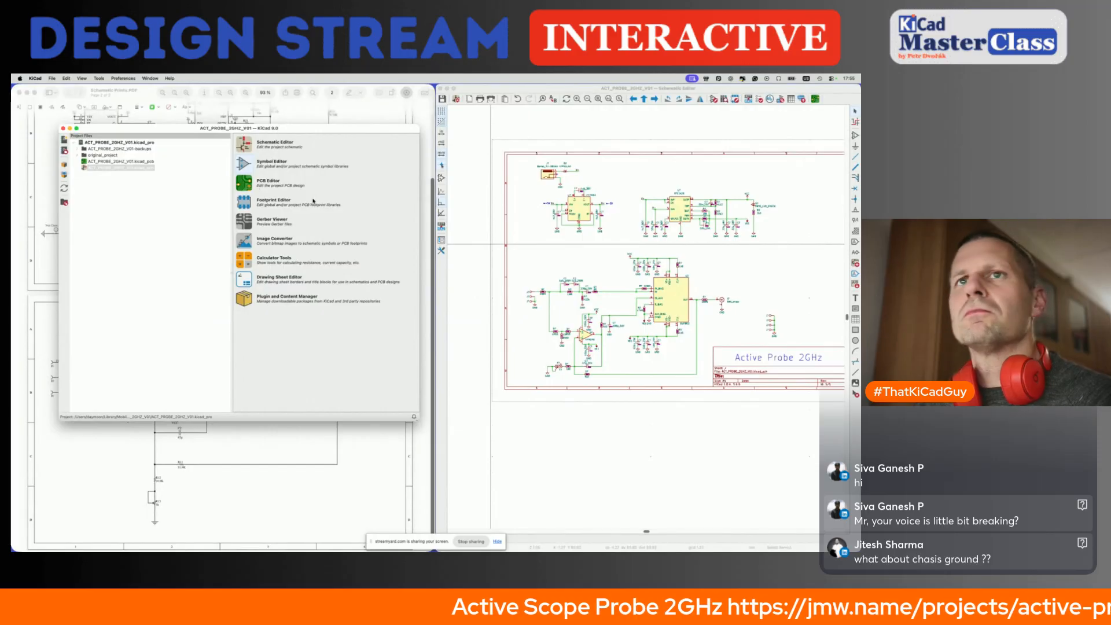
Return to the Mouser results in the browser and open the Mill-Max manufacturer page from the first listed part.
key(super+Tab)
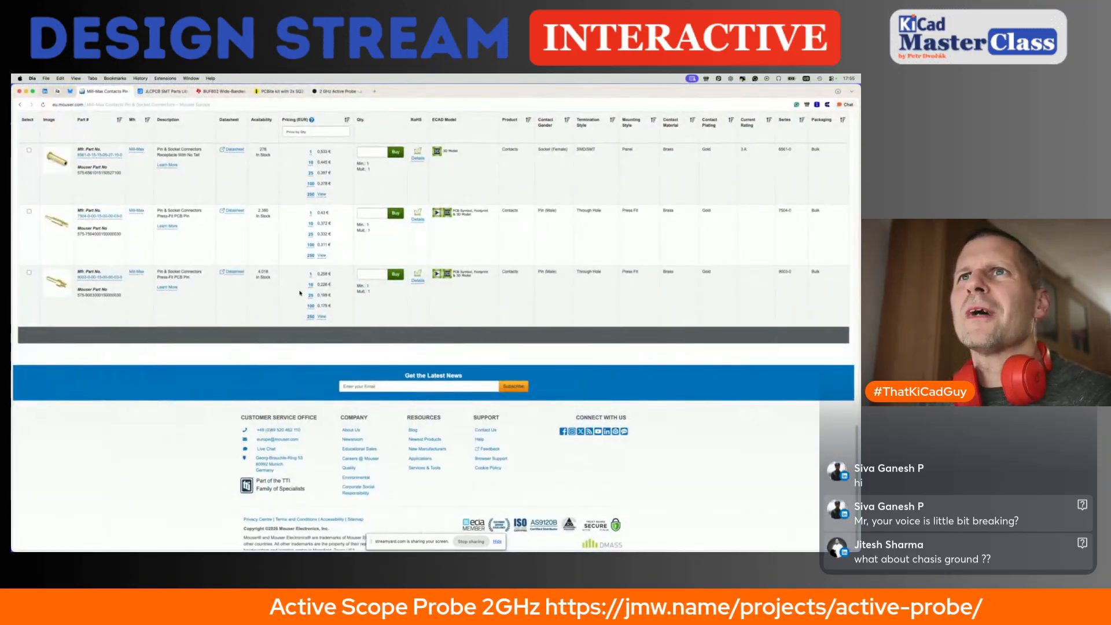
scroll(149, 249, up, 15)
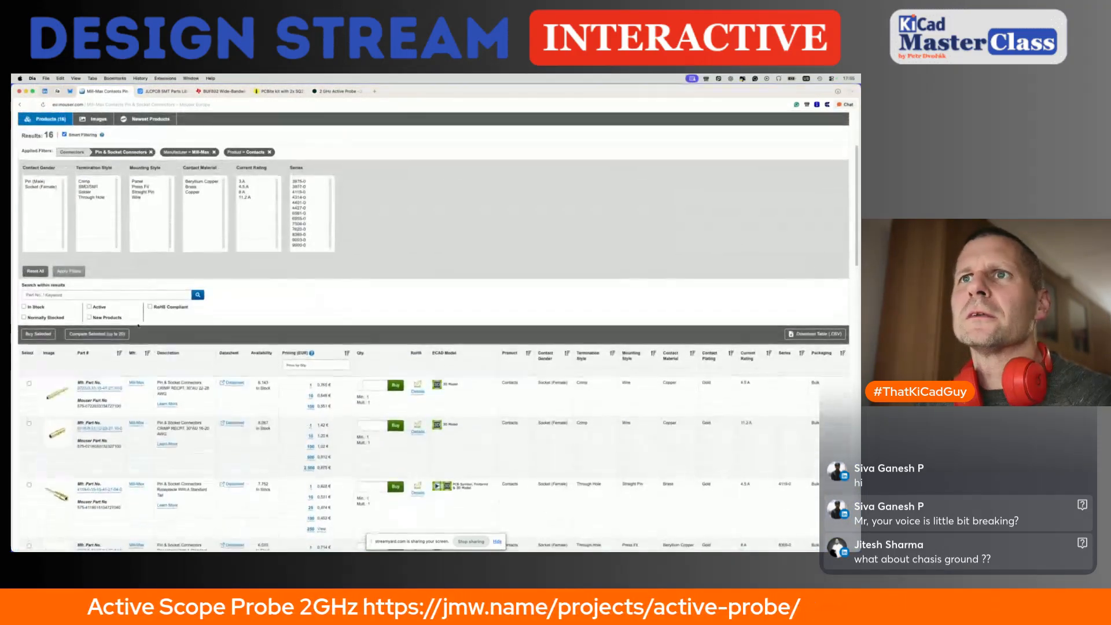
click(136, 382)
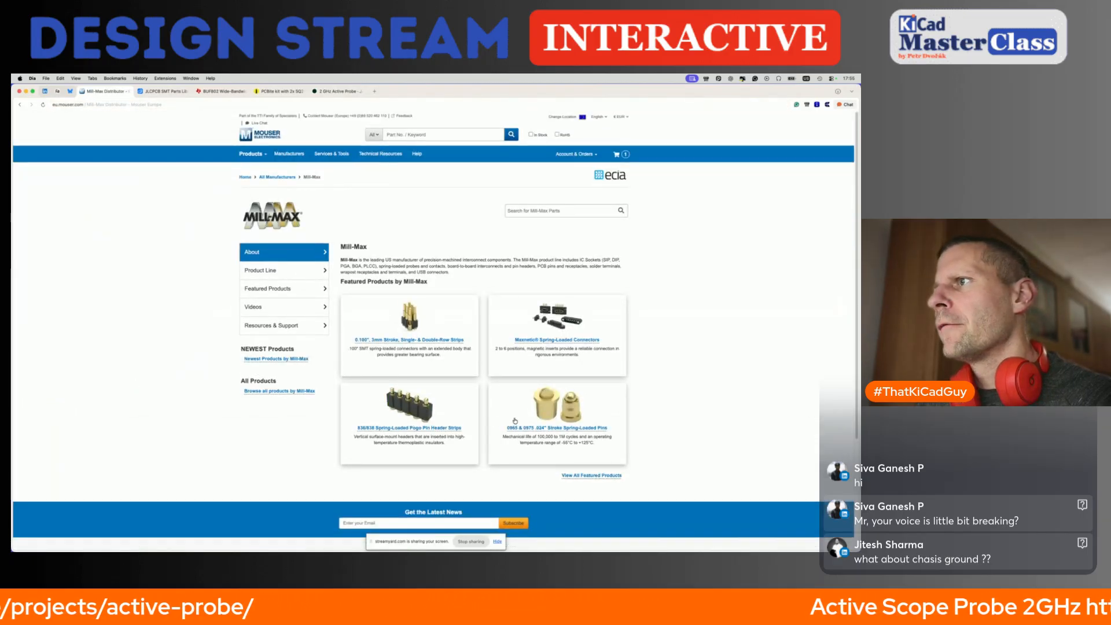
Examine the features and dimension drawings of the 0965 & 0975 .024" Stroke Spring-Loaded Pins, and return to the Mill-Max overview.
click(592, 429)
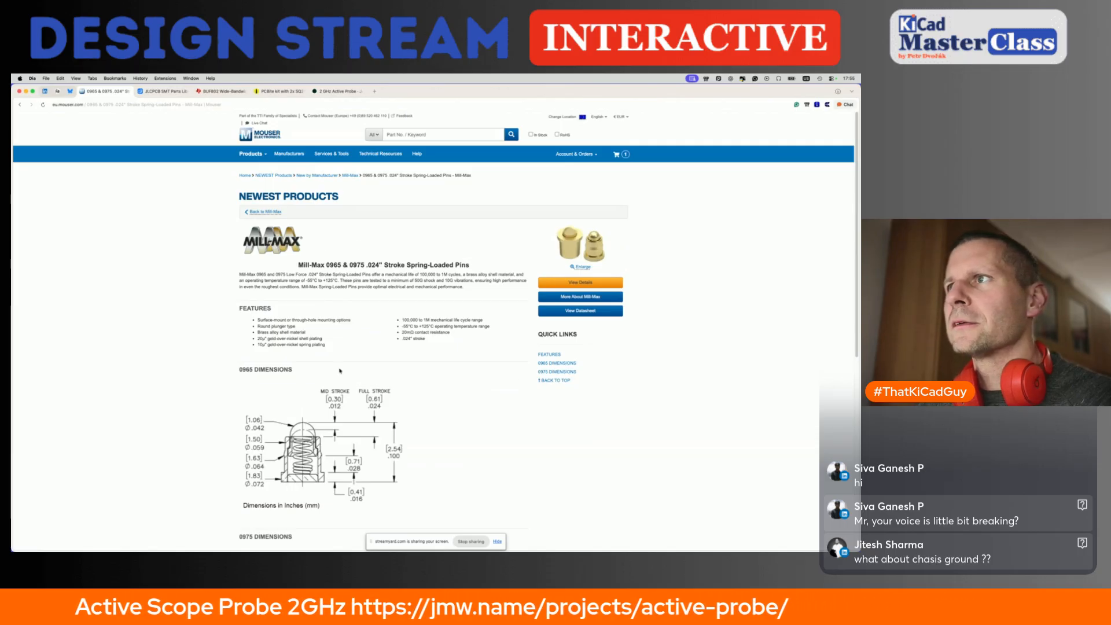
scroll(343, 378, down, 3)
scroll(343, 377, down, 10)
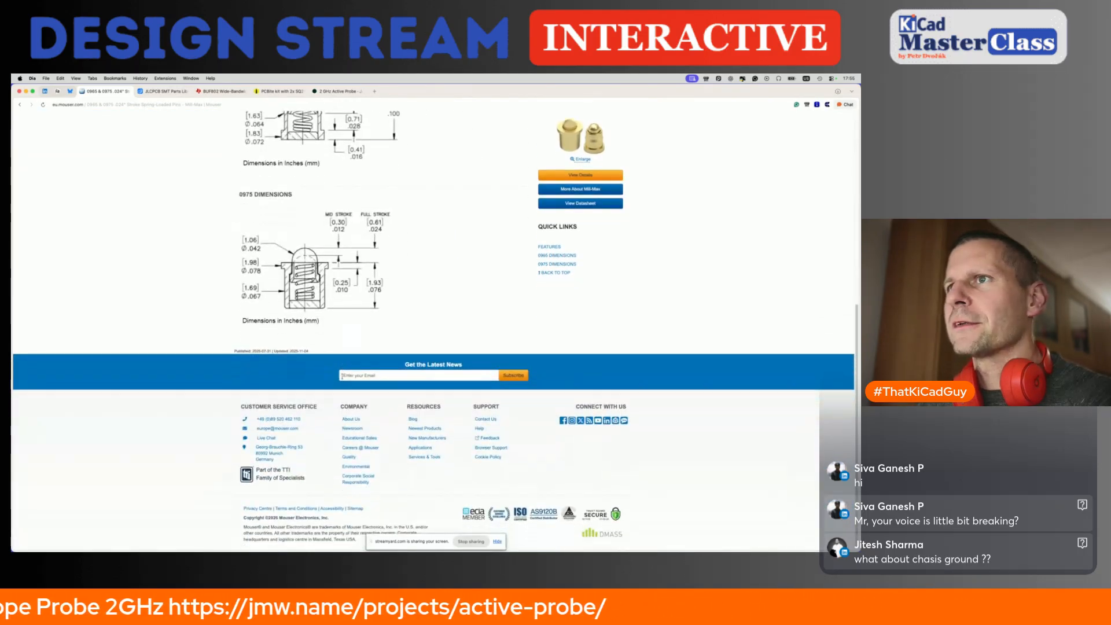
scroll(342, 376, up, 10)
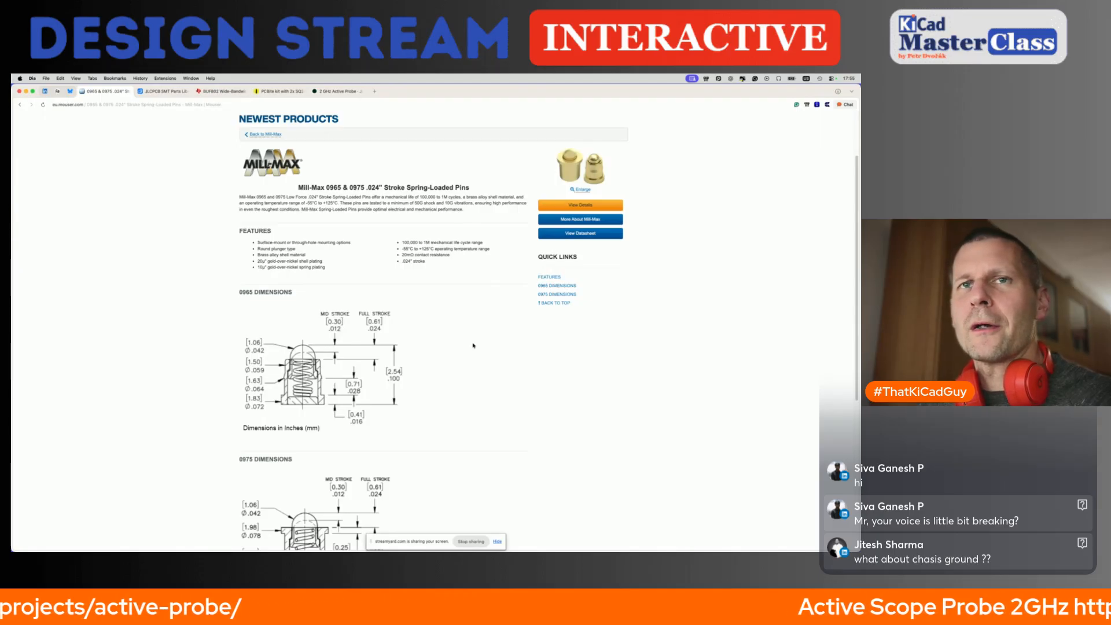
scroll(668, 261, up, 3)
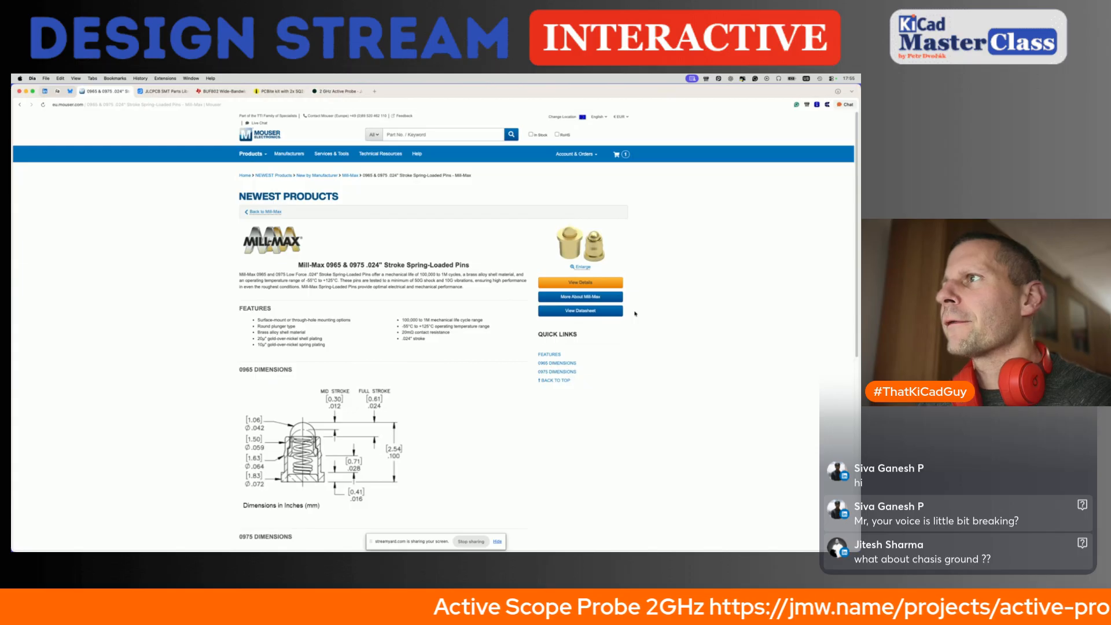
click(578, 297)
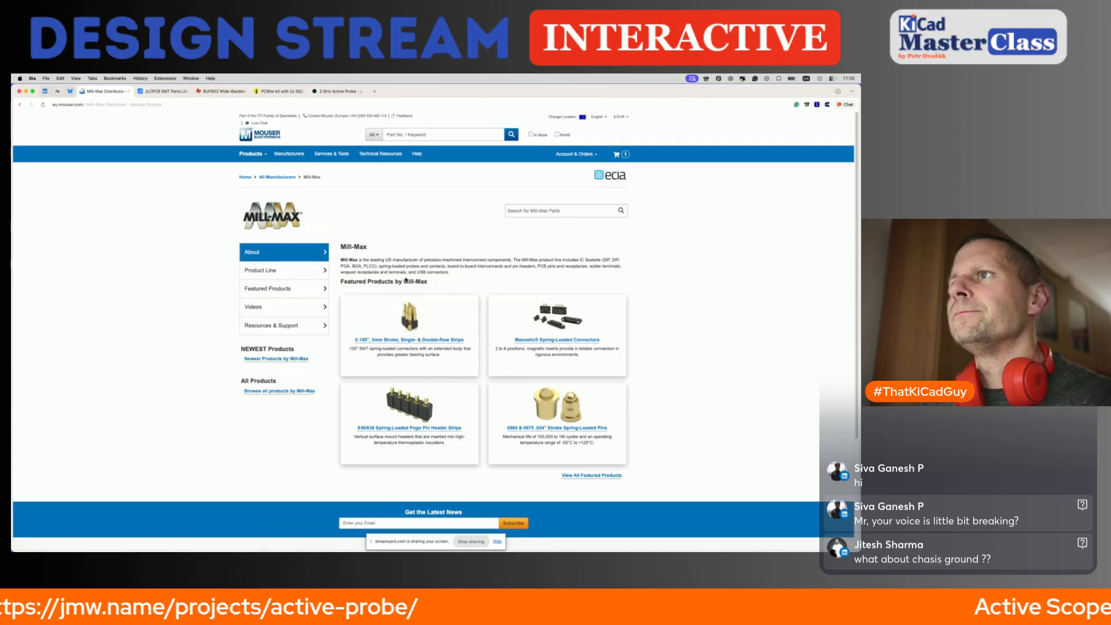
Search the web for Mill-Max in a new browser tab and open the manufacturer's homepage.
drag(404, 281, 428, 283)
key(super+t)
text(Mill-Max)
key(Return)
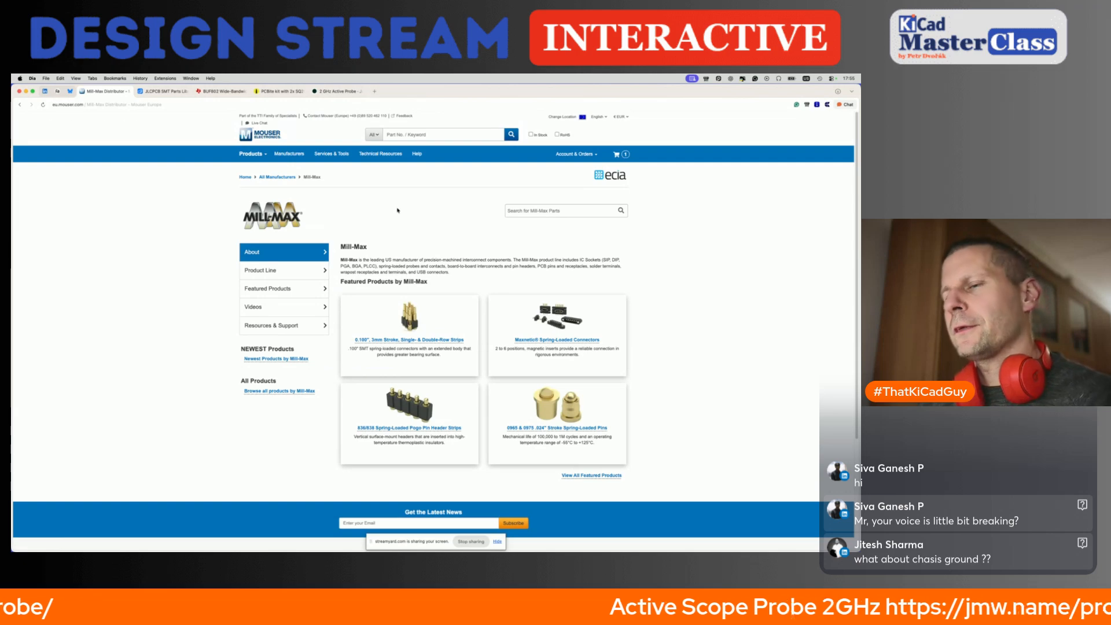
key(super+t)
text(Mill-Max)
key(Return)
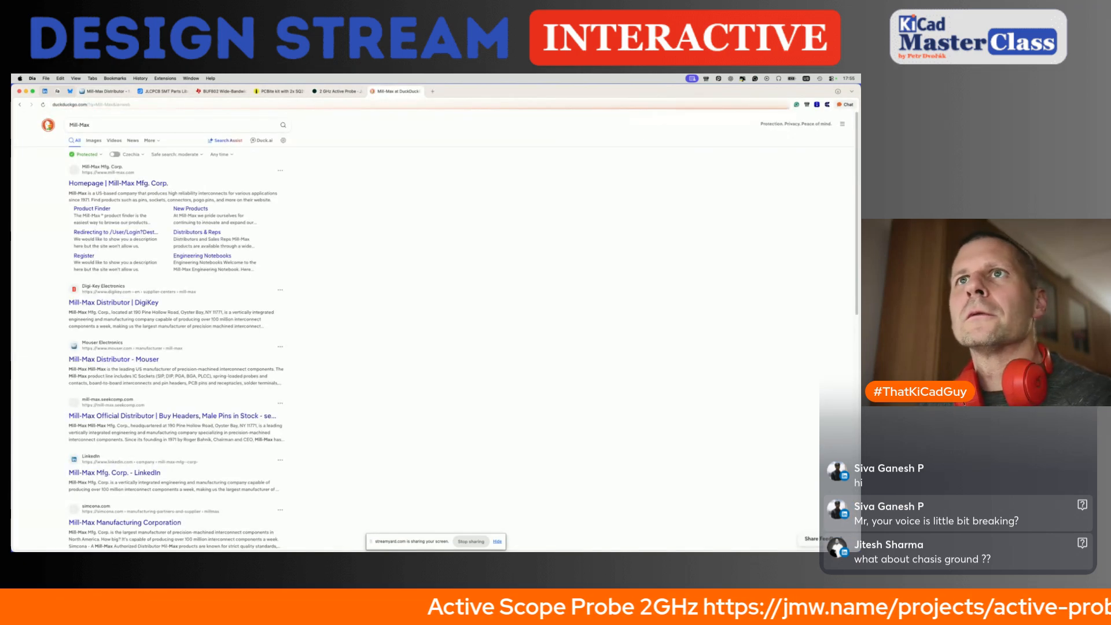
click(187, 250)
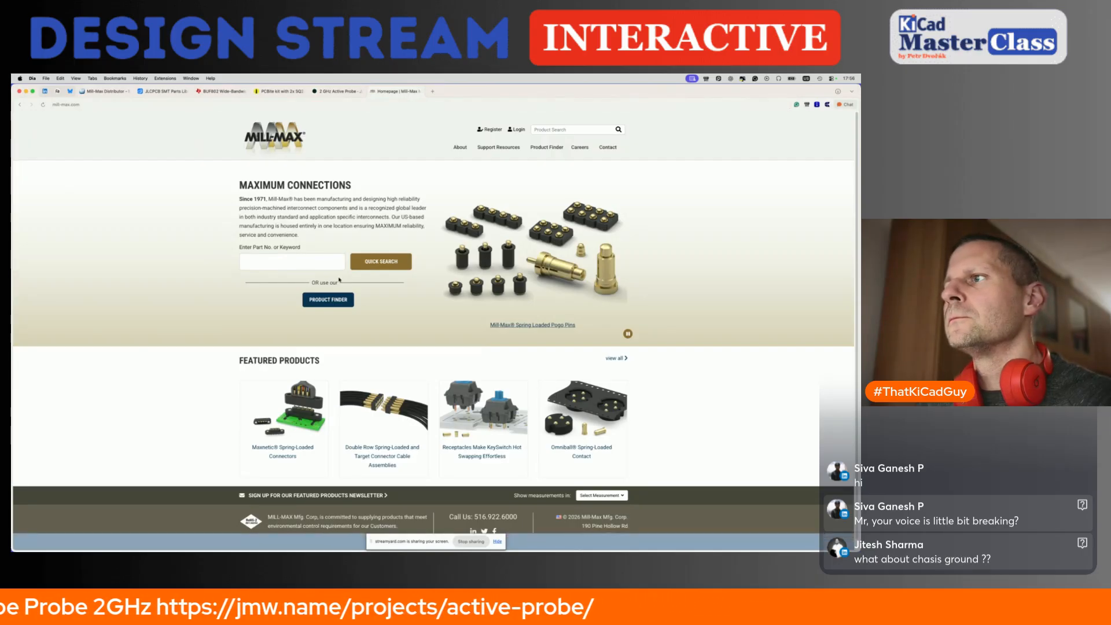
Look over the Mill-Max homepage and open its Product Finder.
scroll(340, 280, down, 1)
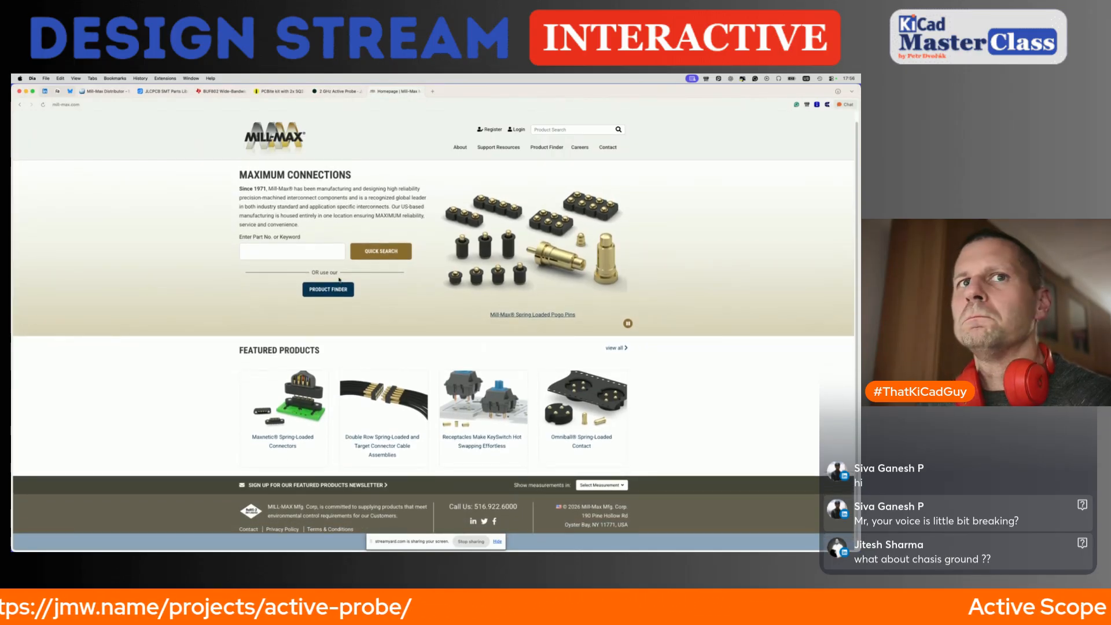
mouse_move(500, 149)
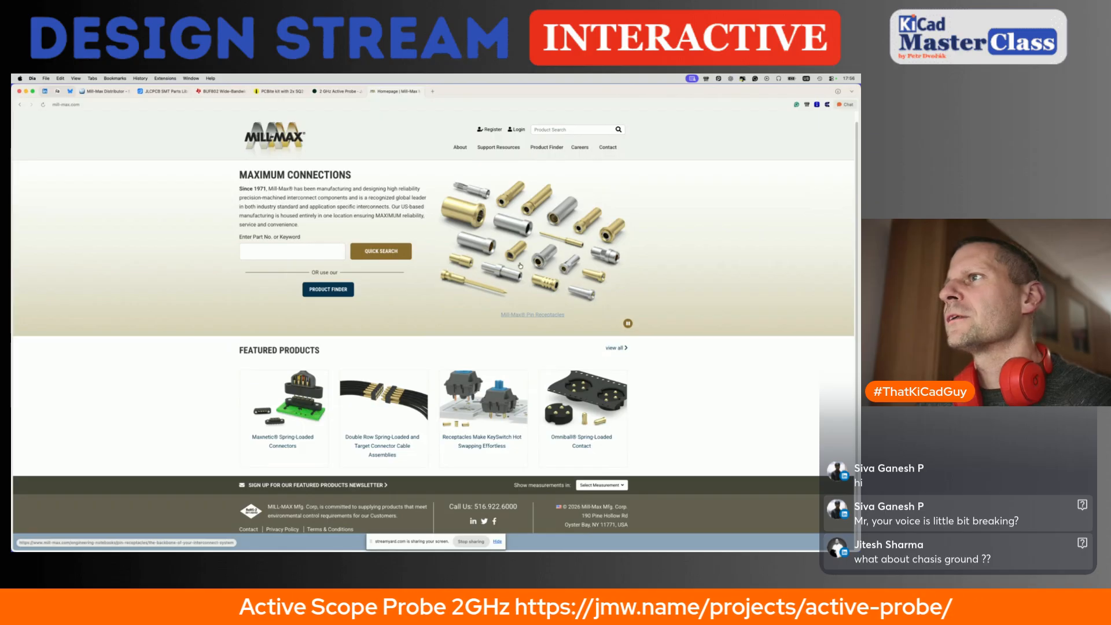
mouse_move(555, 152)
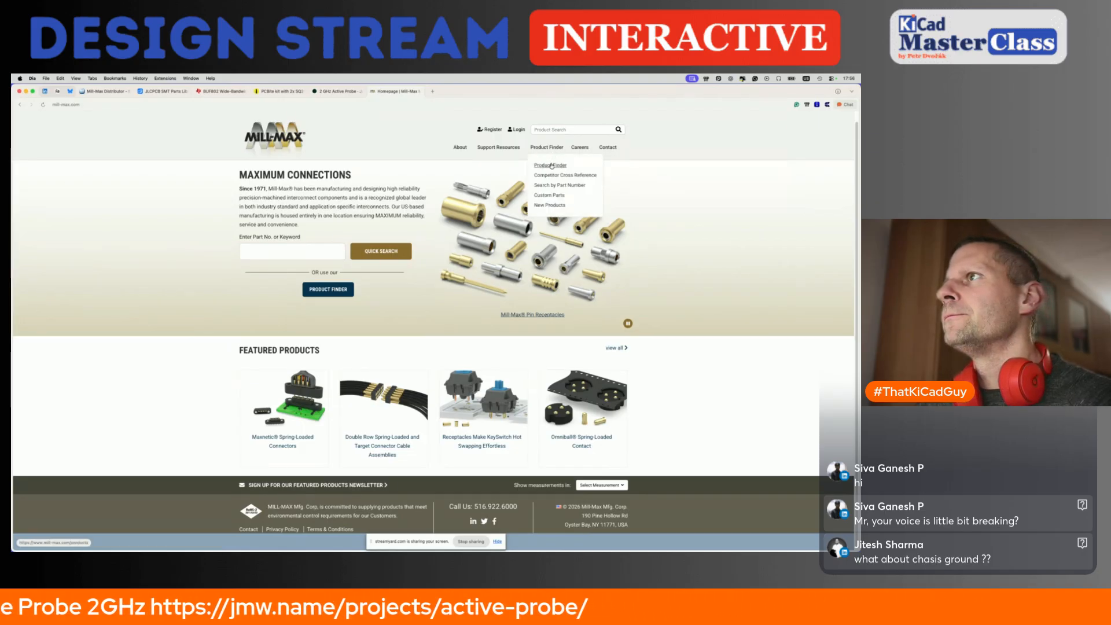
click(551, 165)
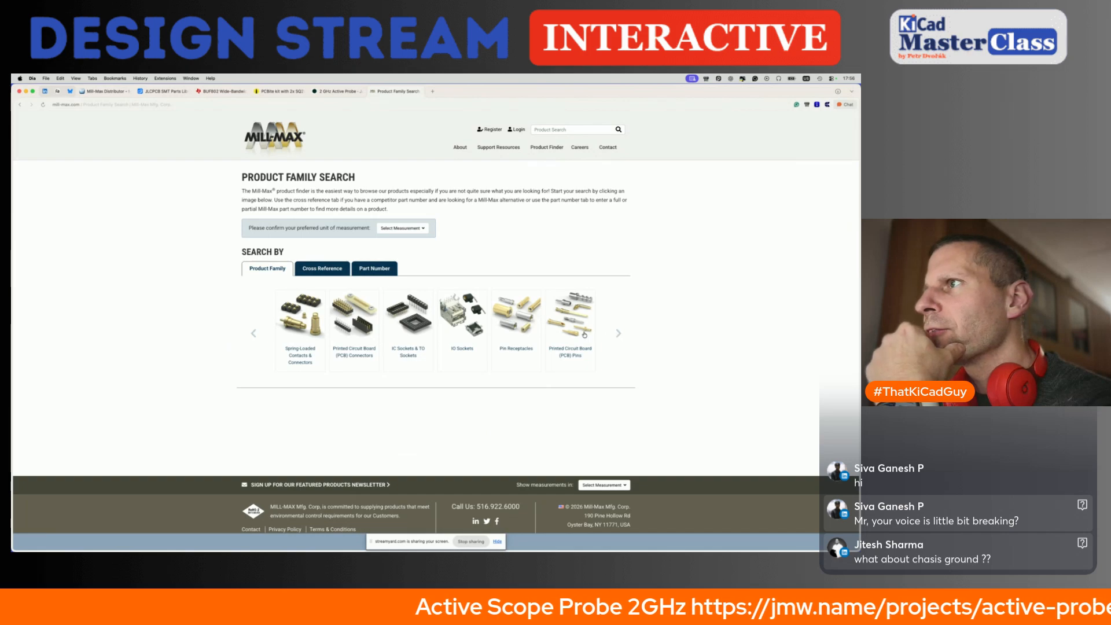
Choose the Printed Circuit Board (PCB) Pins family and browse through its pin types up to Edge Mount Pin.
click(574, 332)
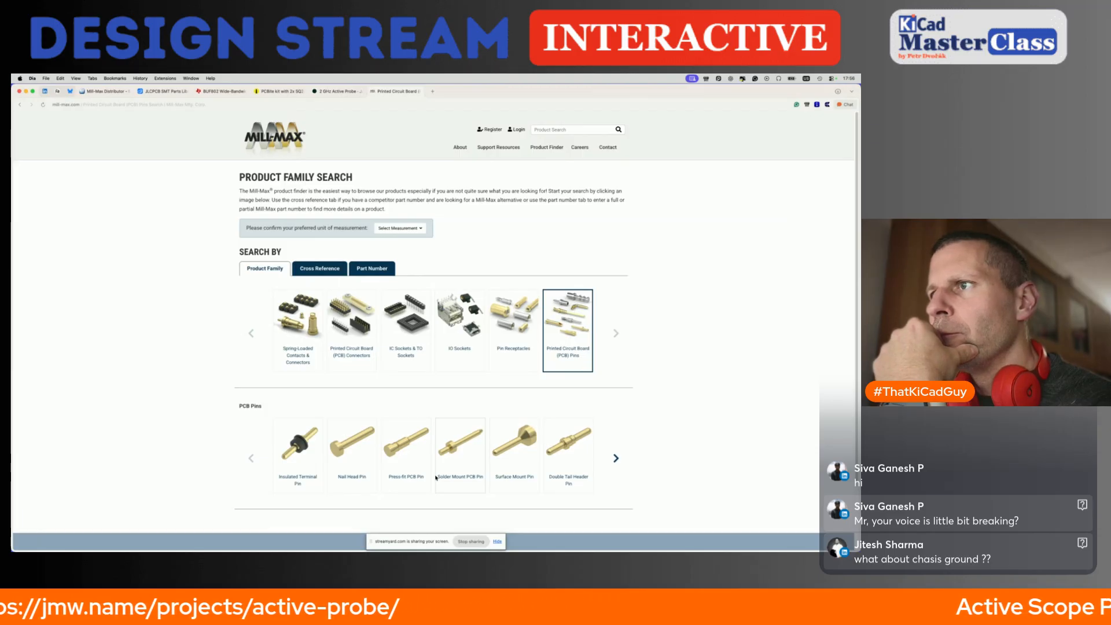
click(623, 458)
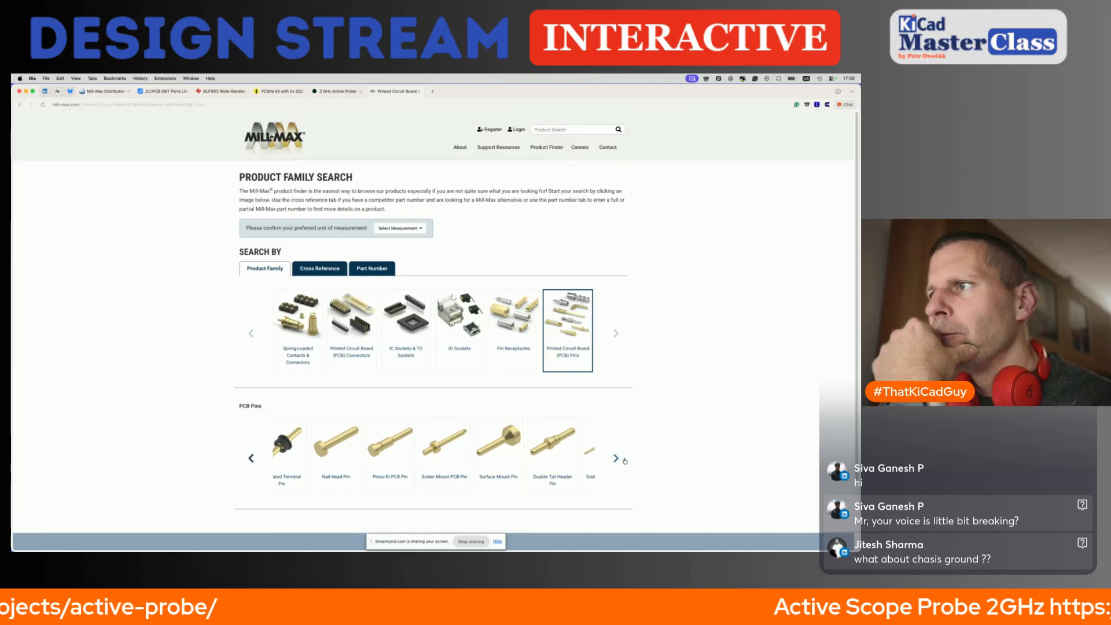
click(623, 459)
click(623, 459)
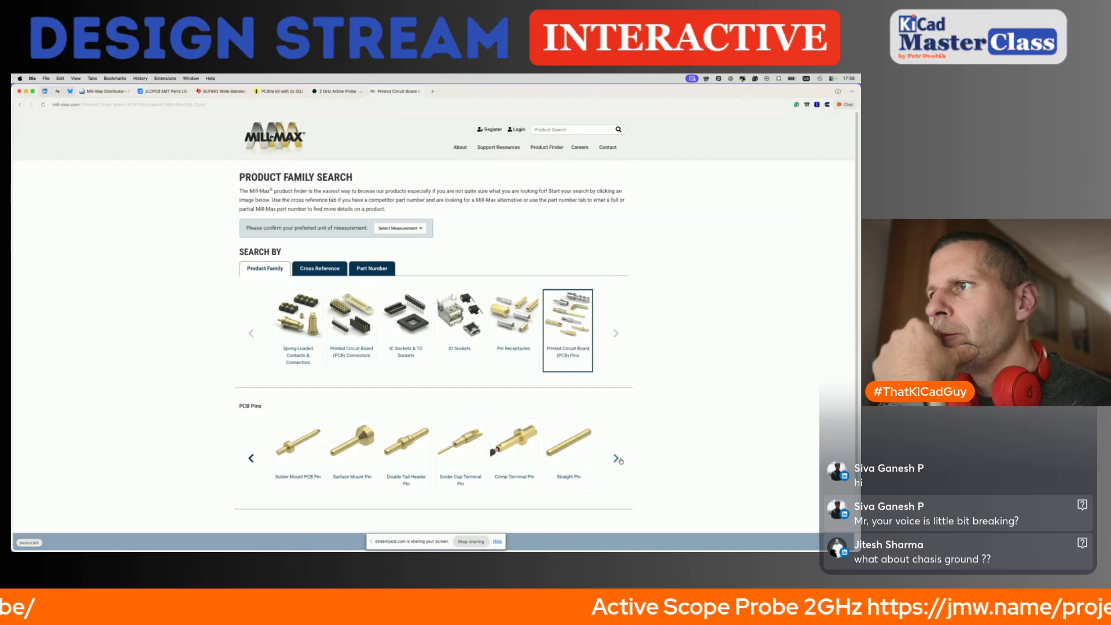
click(618, 459)
click(617, 459)
click(618, 459)
click(617, 459)
click(617, 459)
click(618, 459)
click(618, 459)
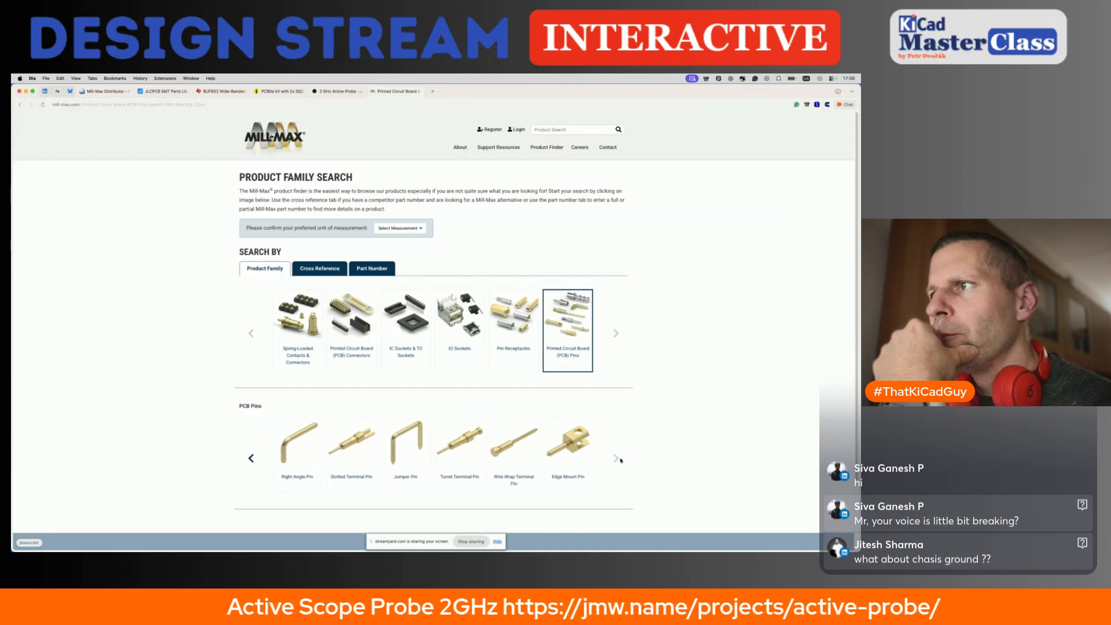
Search the Mill-Max product catalogue for the keyword spring.
click(564, 129)
text(spring)
key(Return)
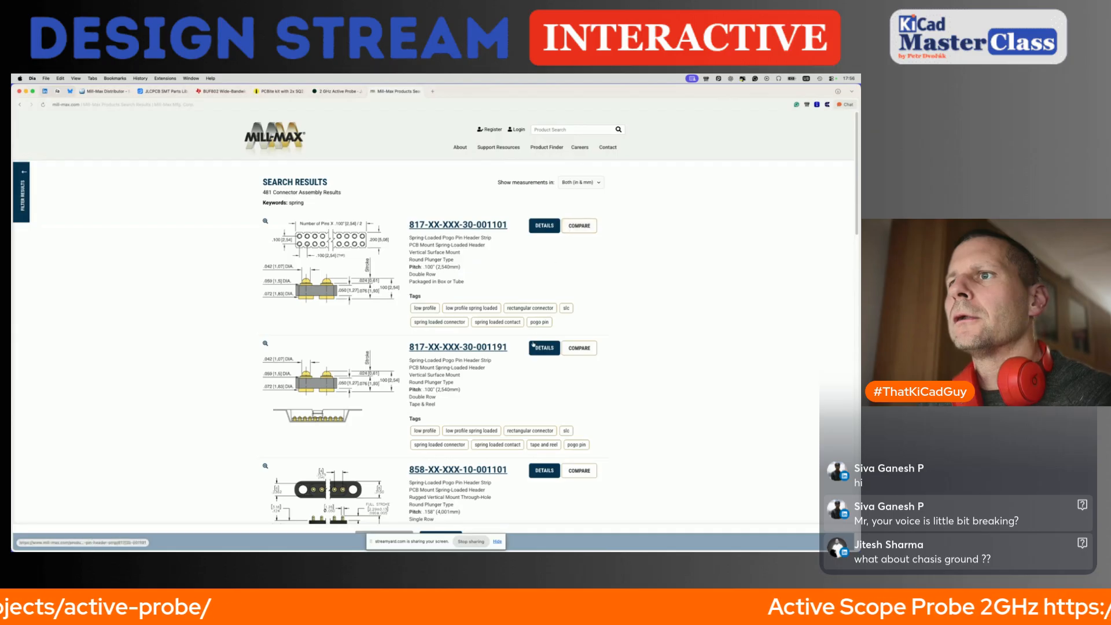
Look through the Mill-Max search results for spring-loaded pogo pin header strips.
scroll(532, 343, down, 5)
scroll(532, 343, down, 15)
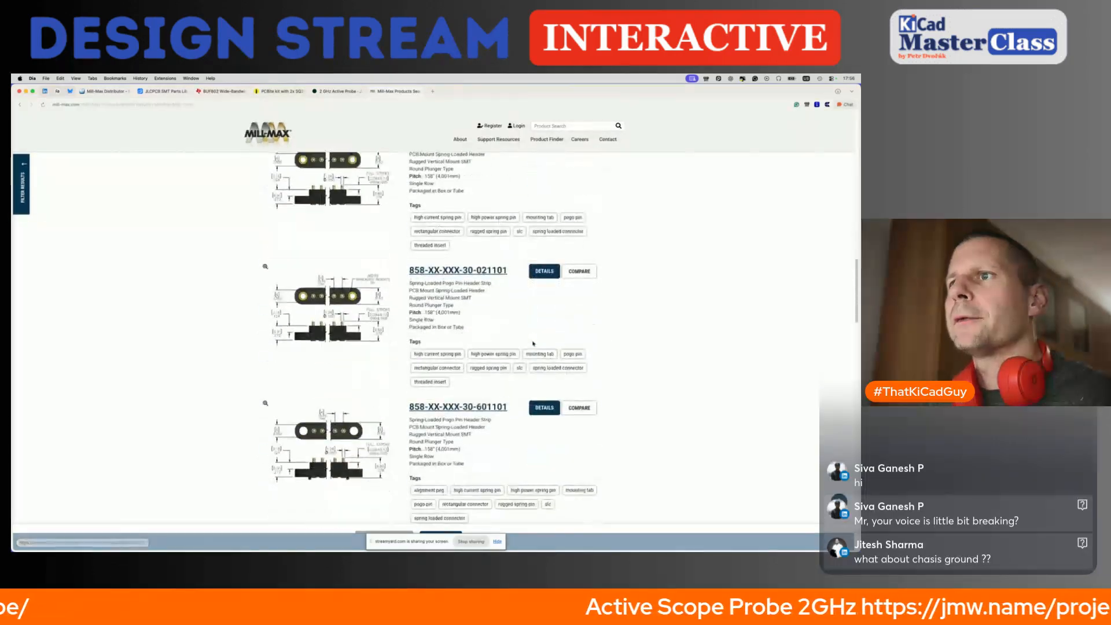
scroll(532, 344, down, 15)
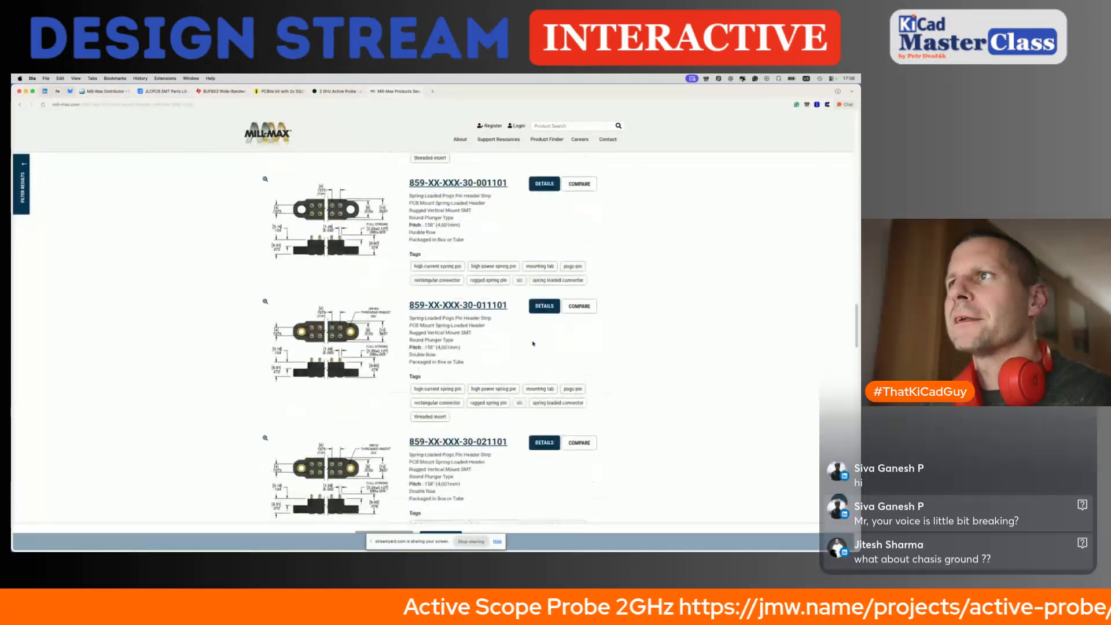
scroll(533, 343, down, 15)
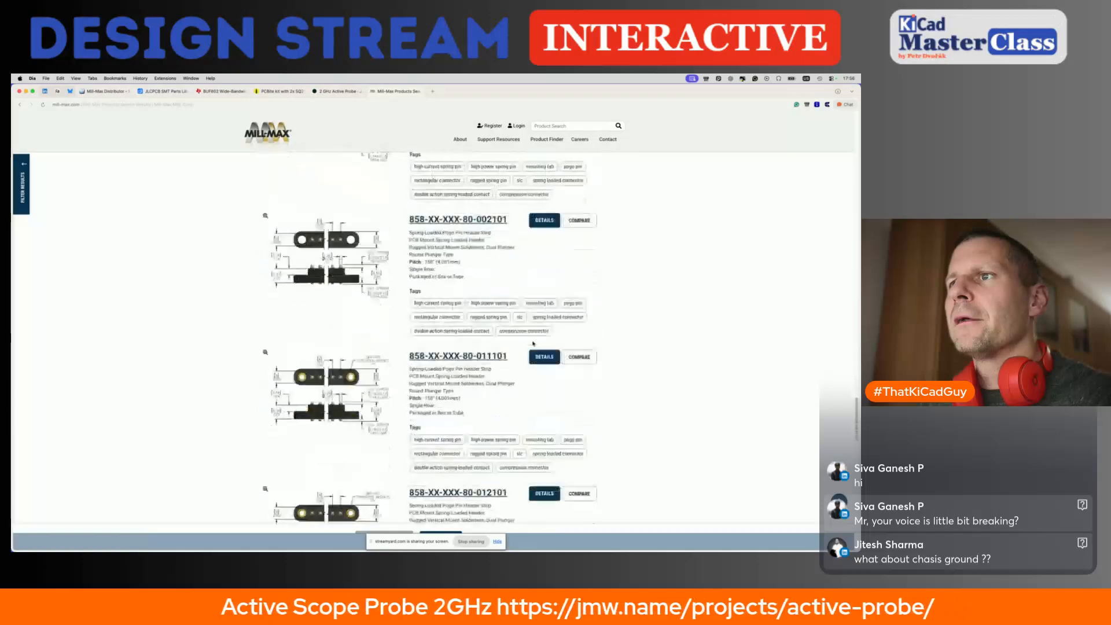
scroll(533, 343, down, 15)
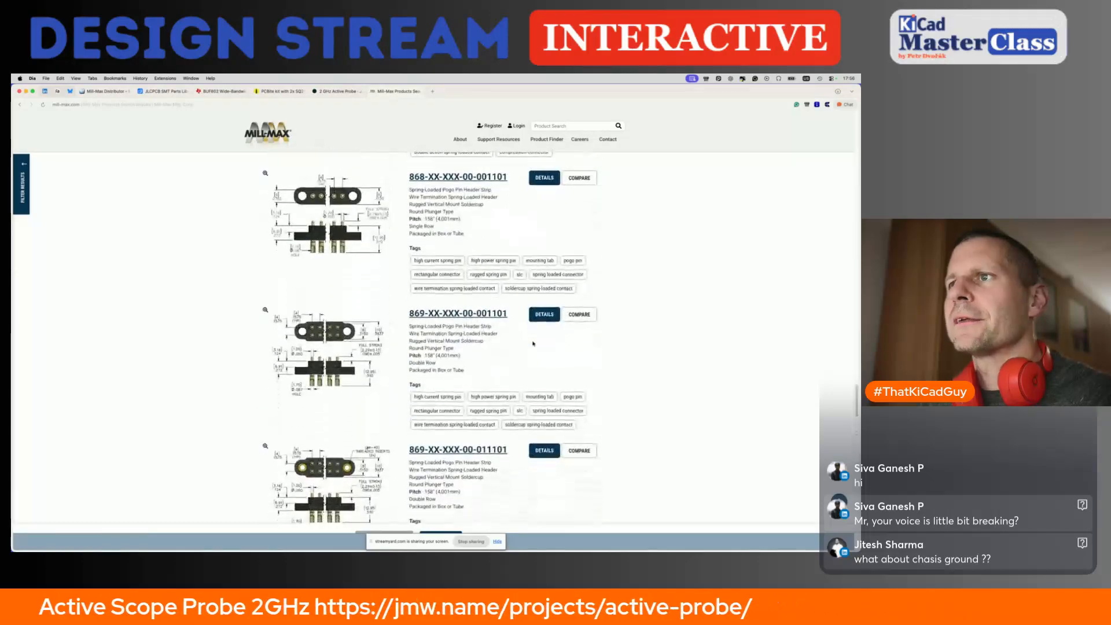
Search the web for "spring loaded contact" from the current browser tab.
click(399, 103)
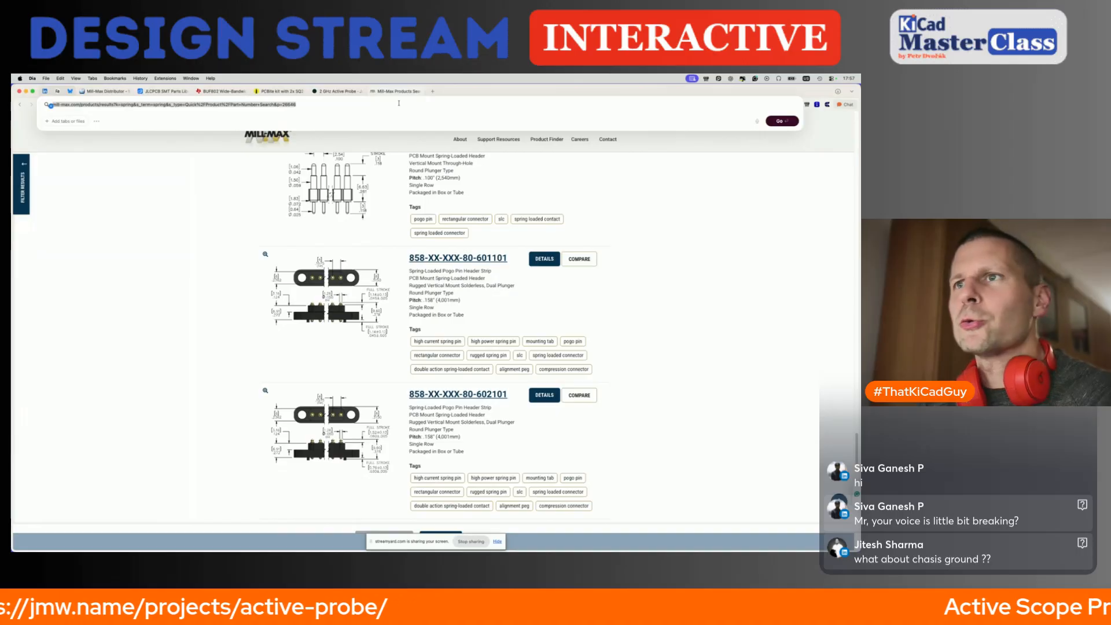
text(spring load)
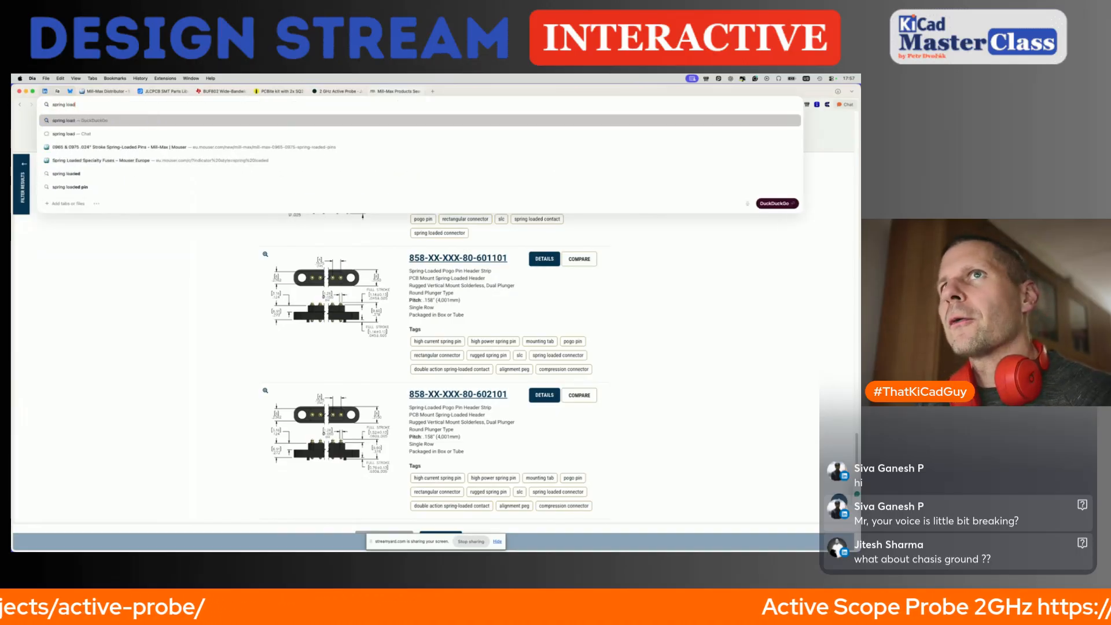
text(ed contact)
key(Return)
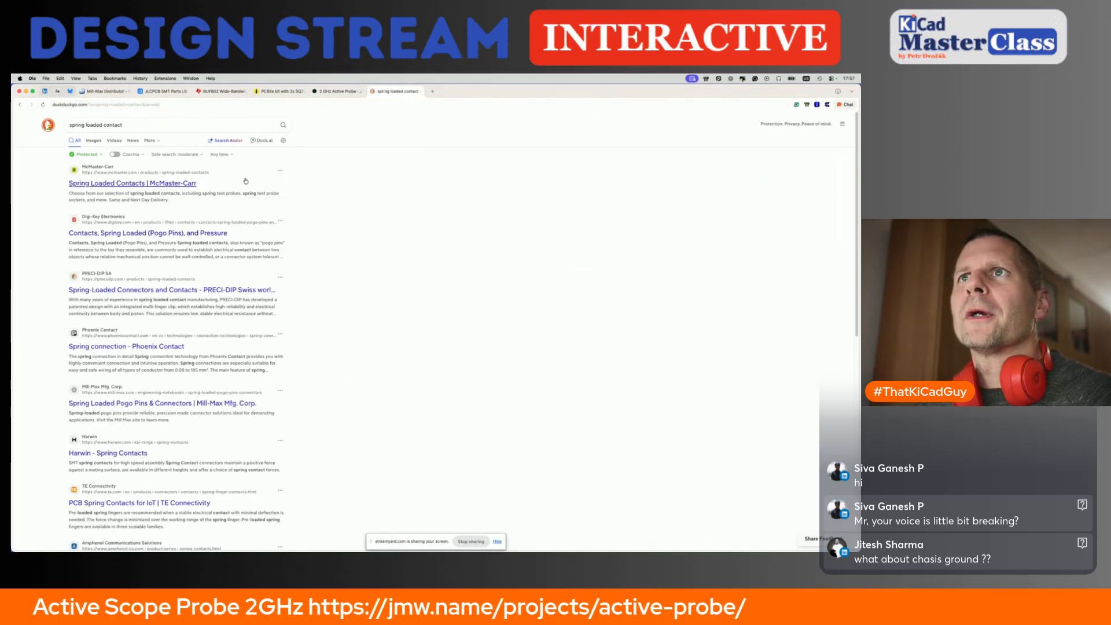
Open the McMaster-Carr, Digi-Key, Phoenix Contact, Harwin, TE Connectivity and Amphenol search results in separate background tabs.
super+click(163, 184)
super+click(141, 234)
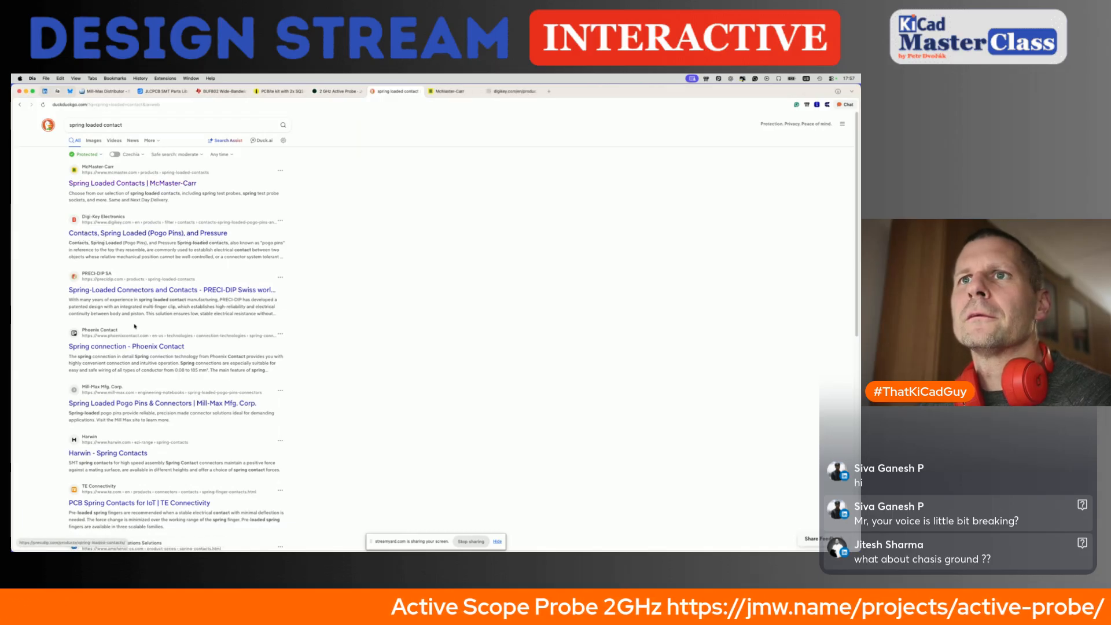
super+click(134, 346)
scroll(215, 450, down, 2)
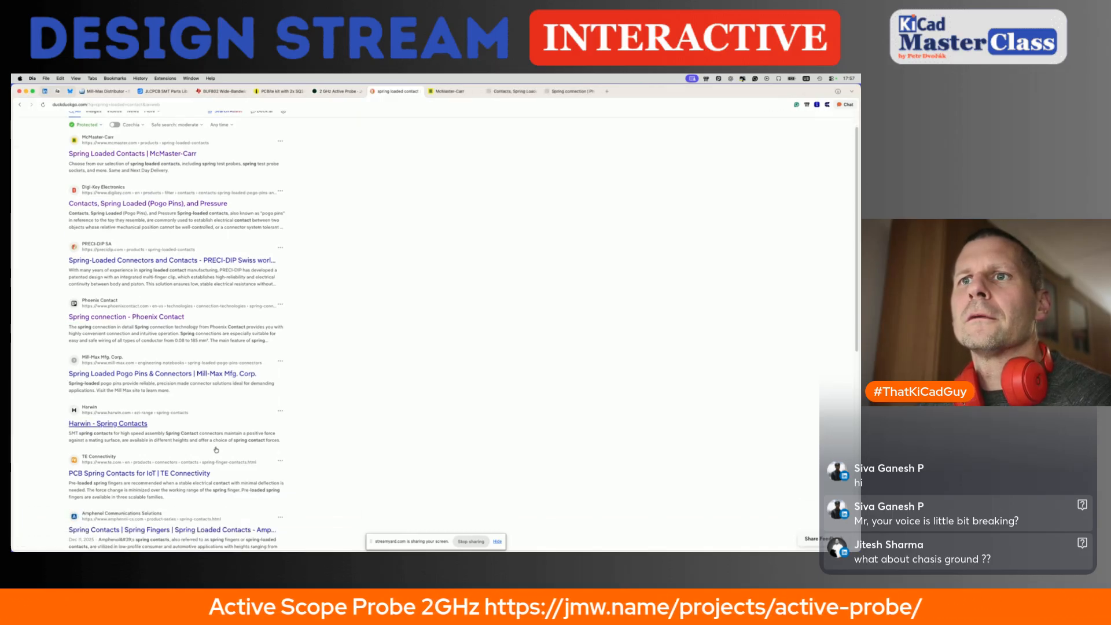
super+click(134, 412)
scroll(145, 463, down, 1)
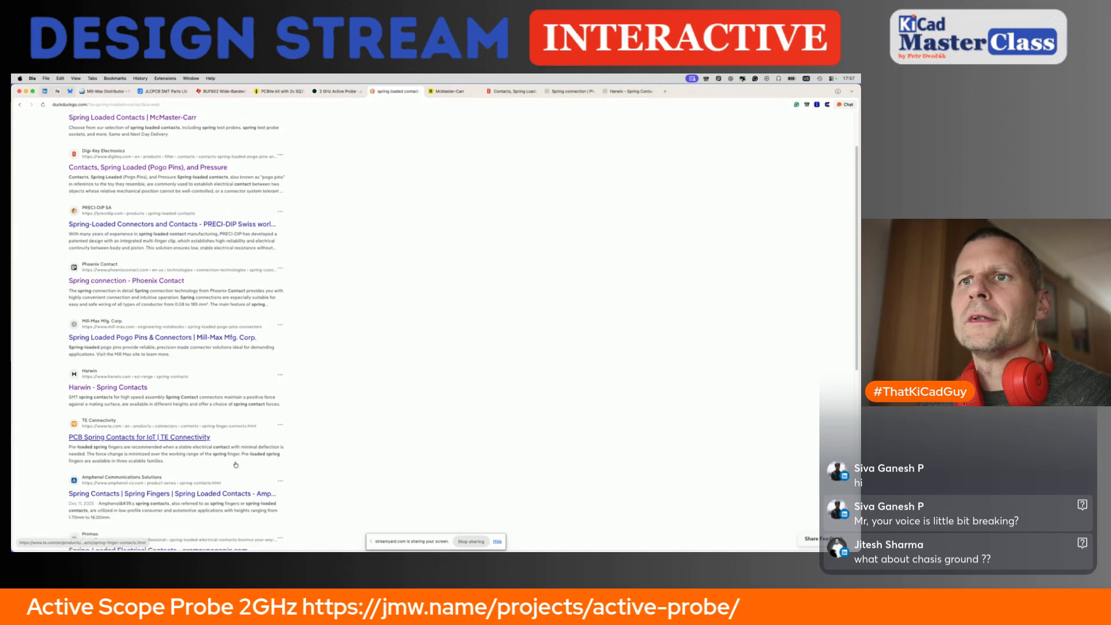
super+click(148, 437)
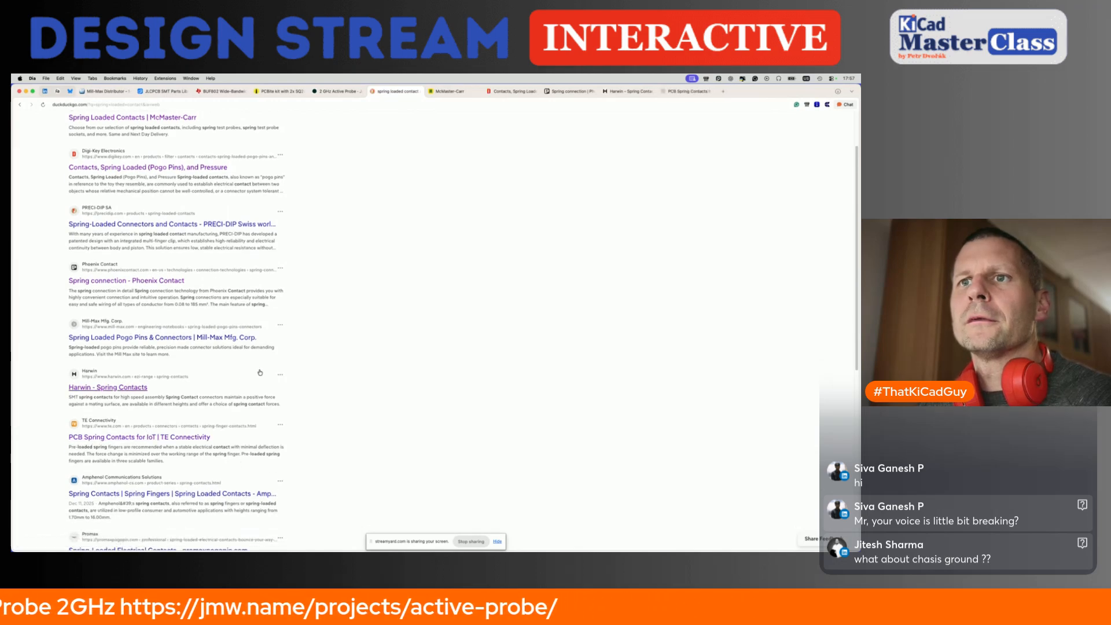
super+click(174, 493)
scroll(191, 405, up, 3)
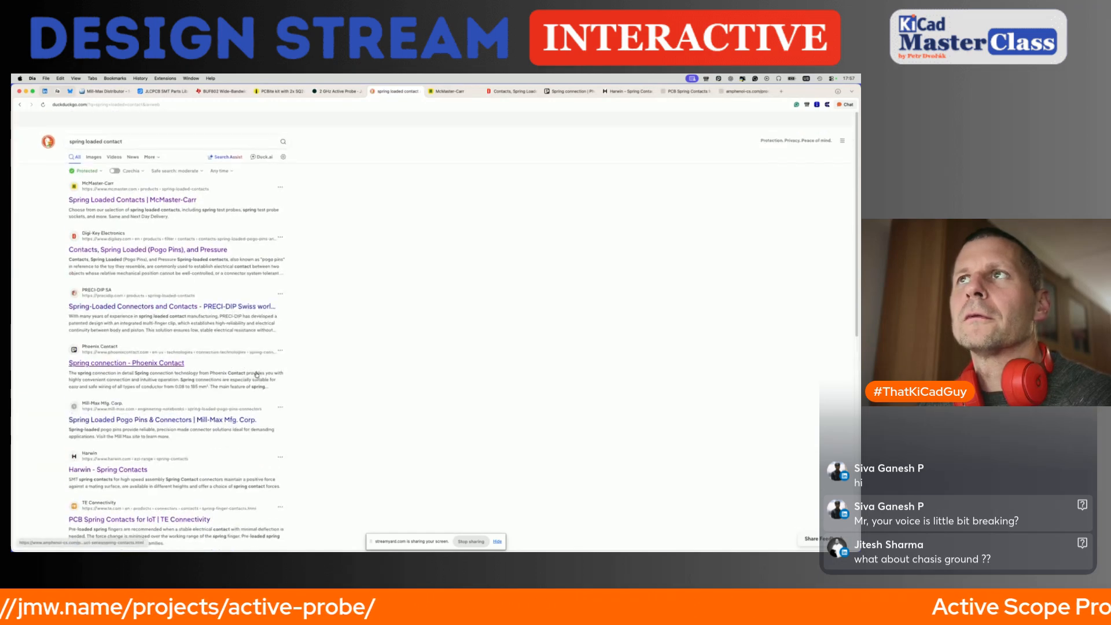
Open McMaster-Carr's Spring Test Probes category and narrow it to the 30° Spear tip style.
key(ctrl+Tab)
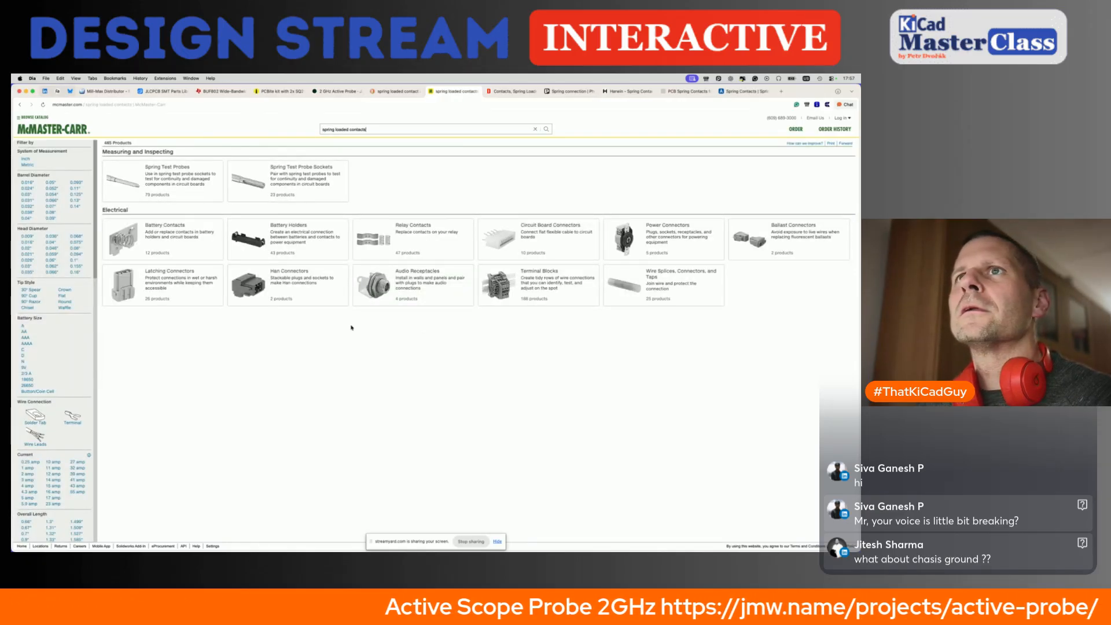
click(118, 179)
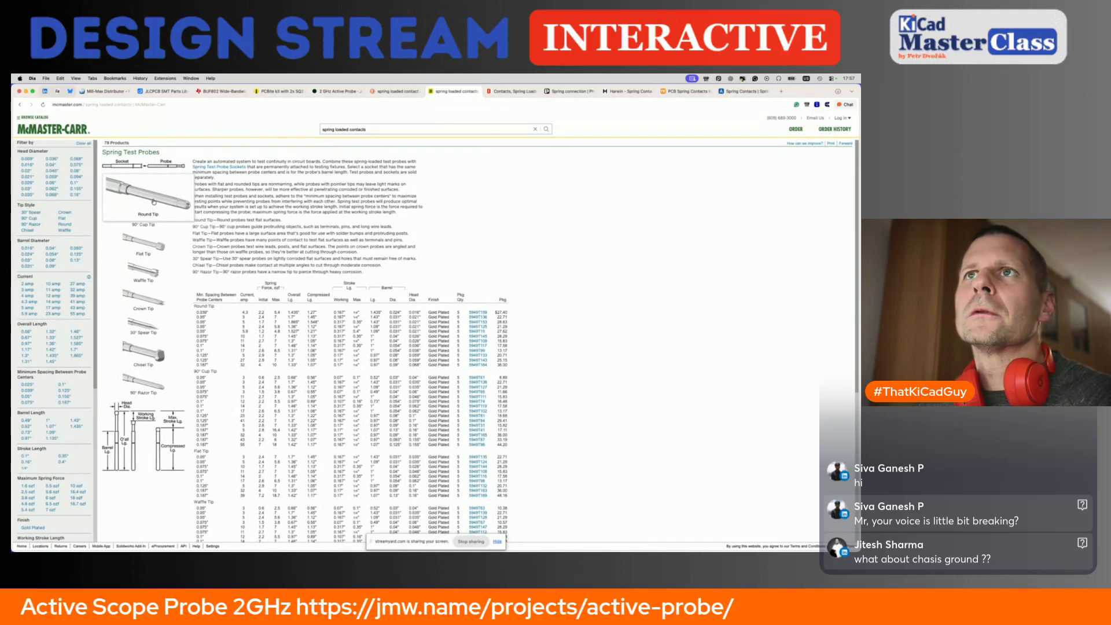
click(148, 327)
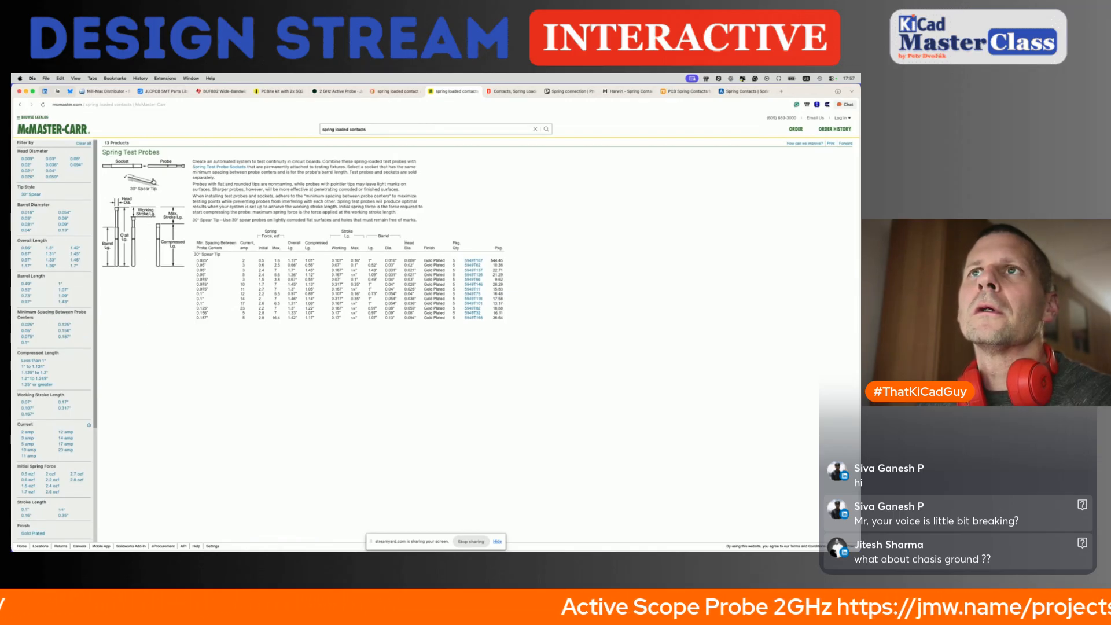
Open the product details of spear-tip probe 5949T75 and enlarge its dimension drawing.
mouse_move(153, 181)
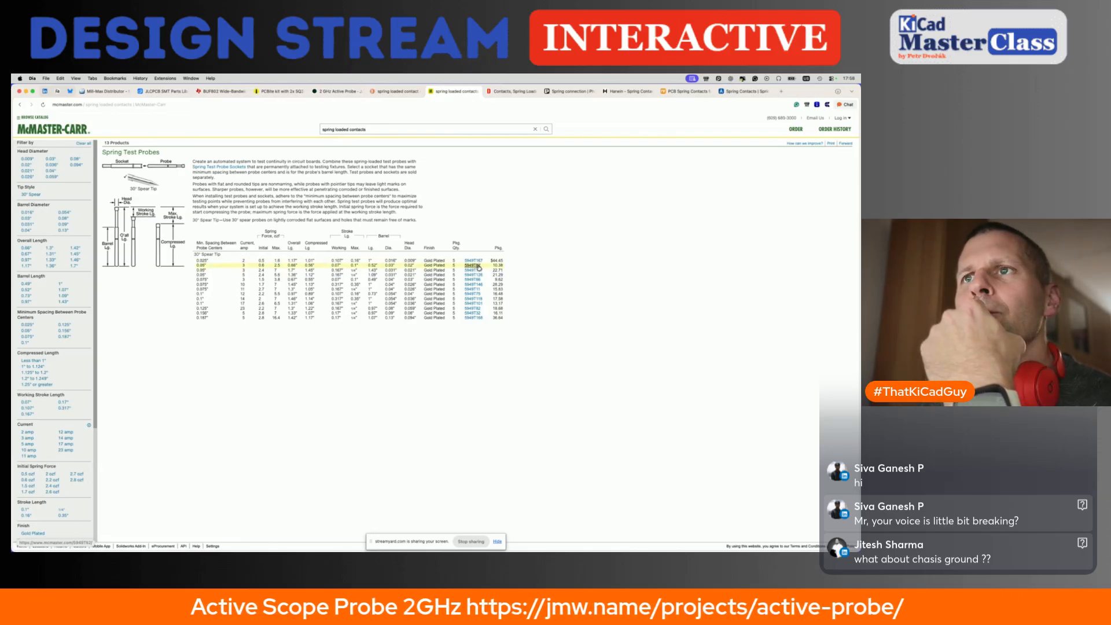
click(474, 296)
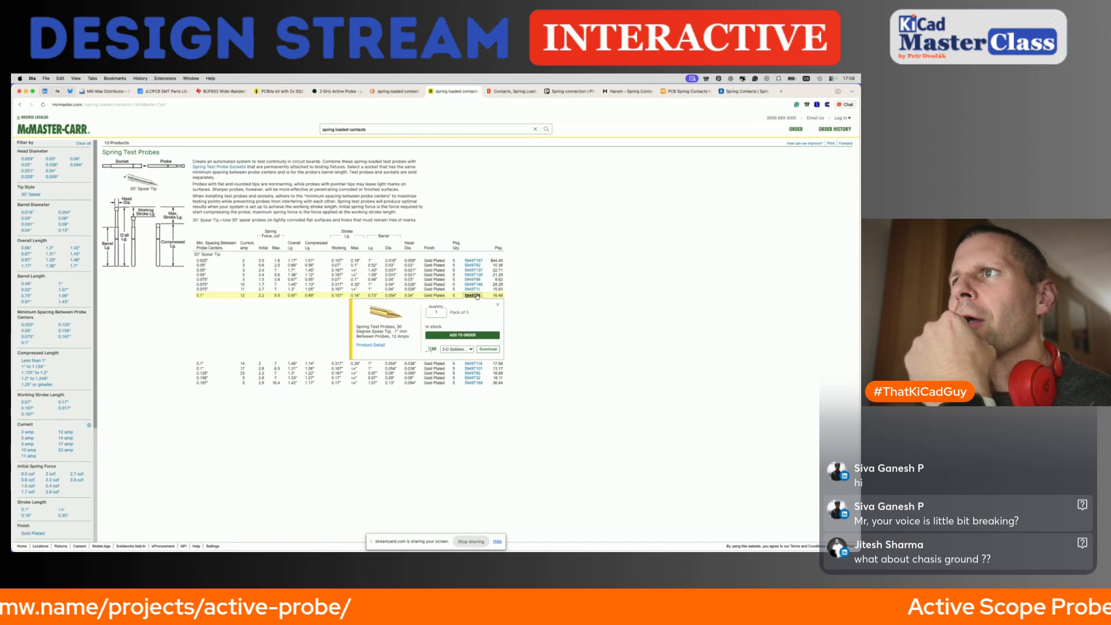
click(383, 344)
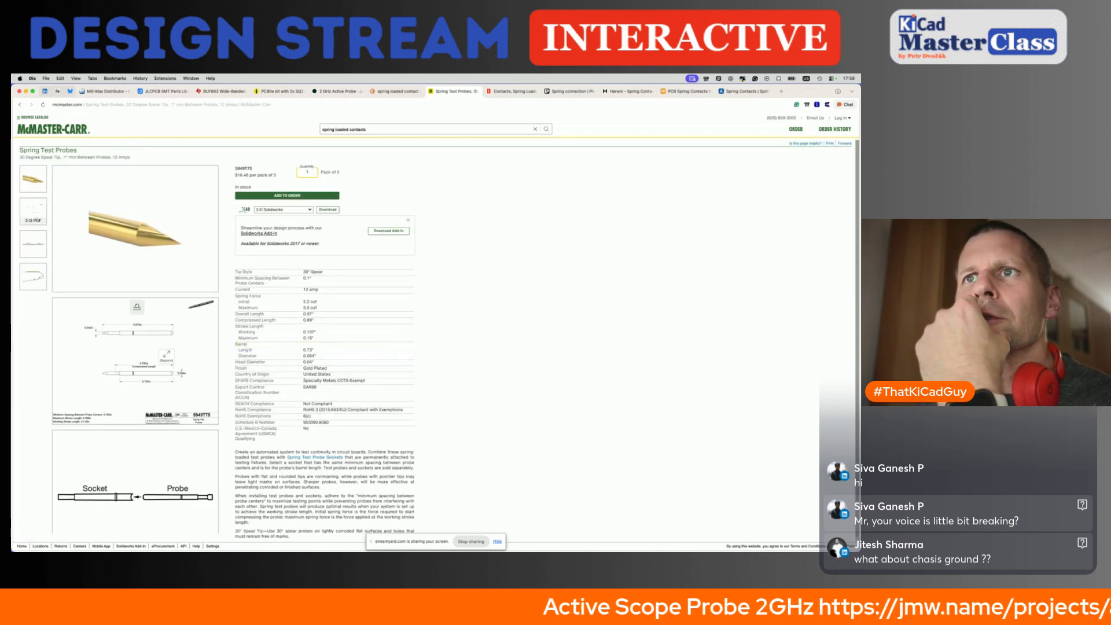
click(155, 341)
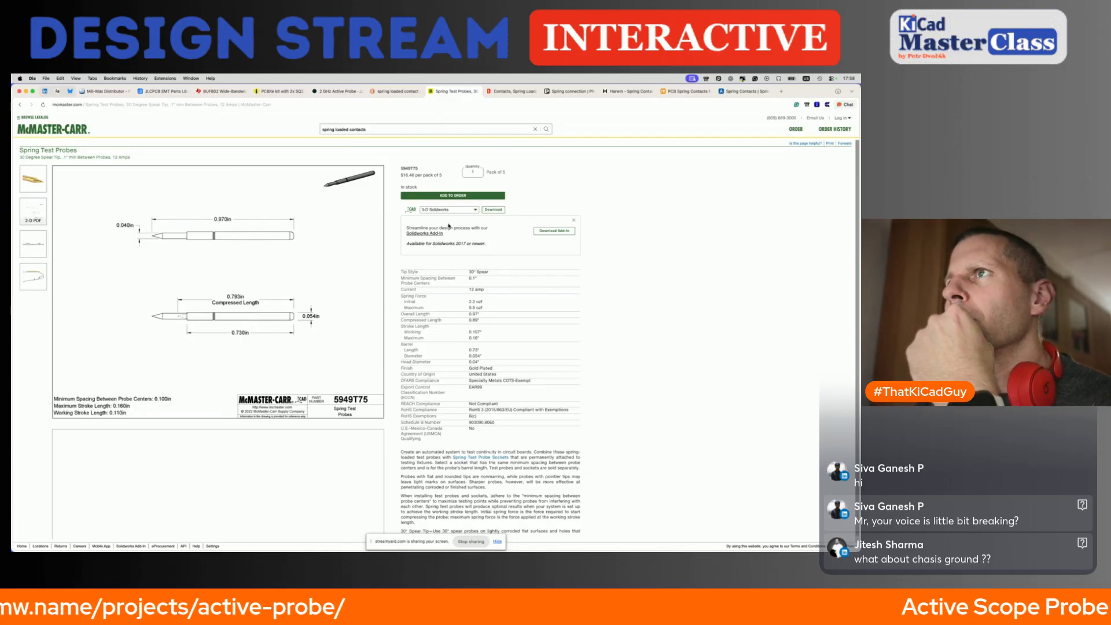
Copy the part number 5949T75 and search for it on Mouser.
drag(400, 168, 435, 169)
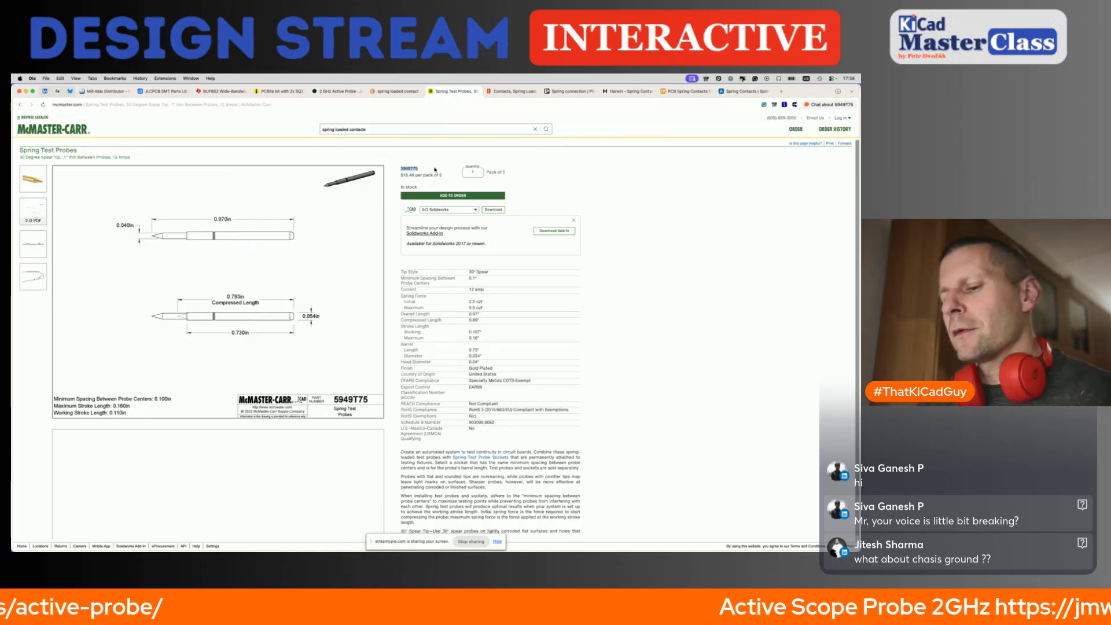
key(super+1)
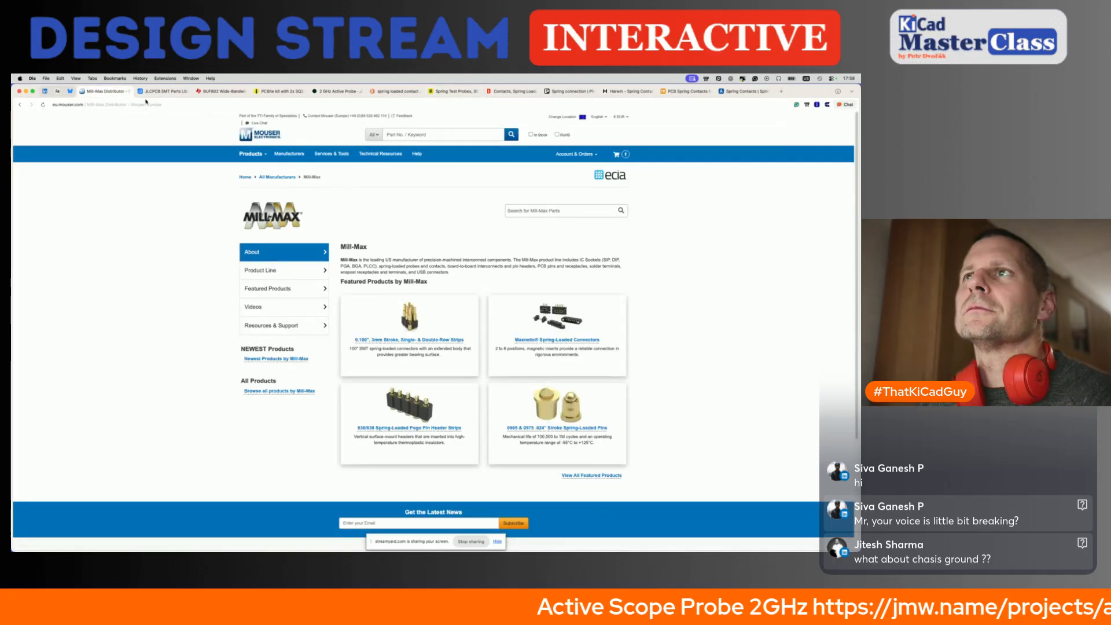
click(416, 133)
text(5949T75)
key(Return)
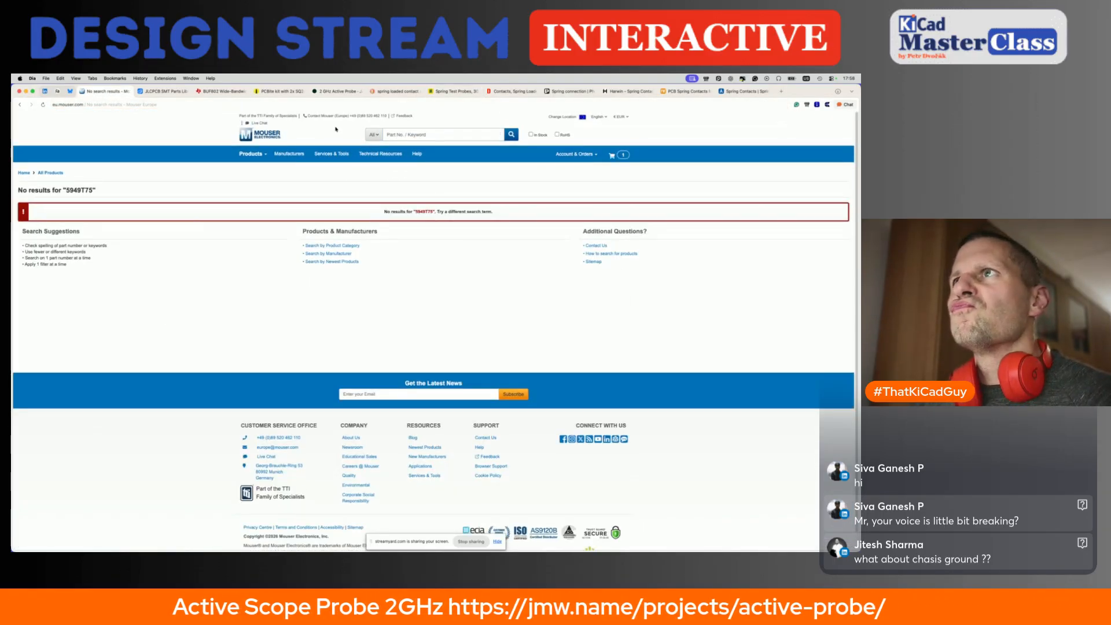
Search DigiKey for the part number 5949T75.
click(512, 91)
click(355, 126)
text(5949T75)
key(Return)
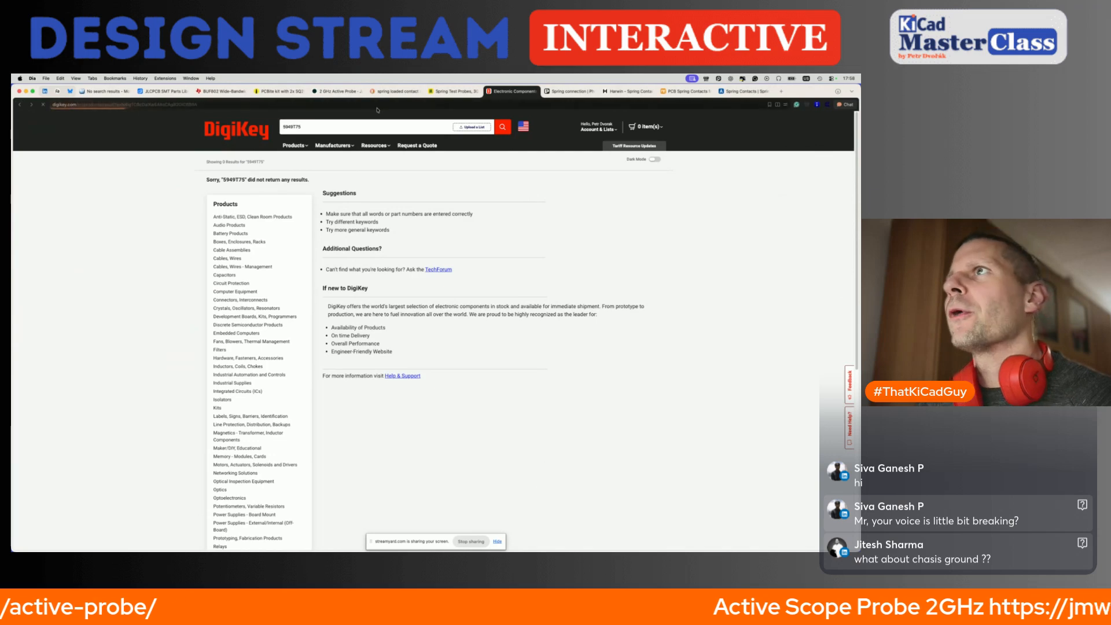
Filter DigiKey's spring-loaded contacts category to in-stock Probe Pin contacts with Active or Obsolete product status.
click(453, 92)
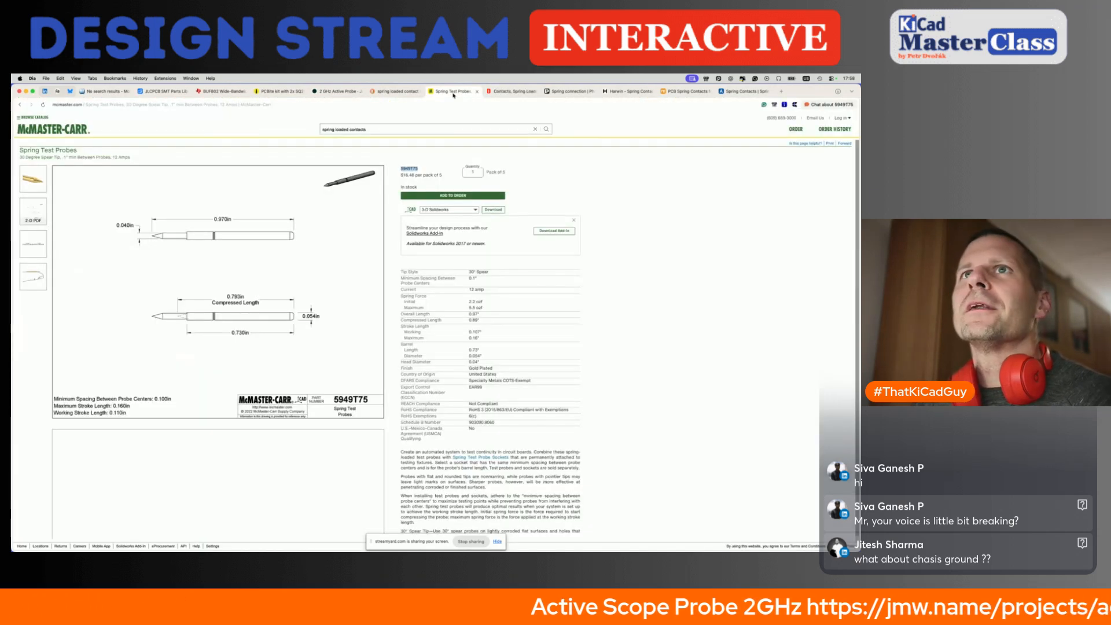
click(513, 92)
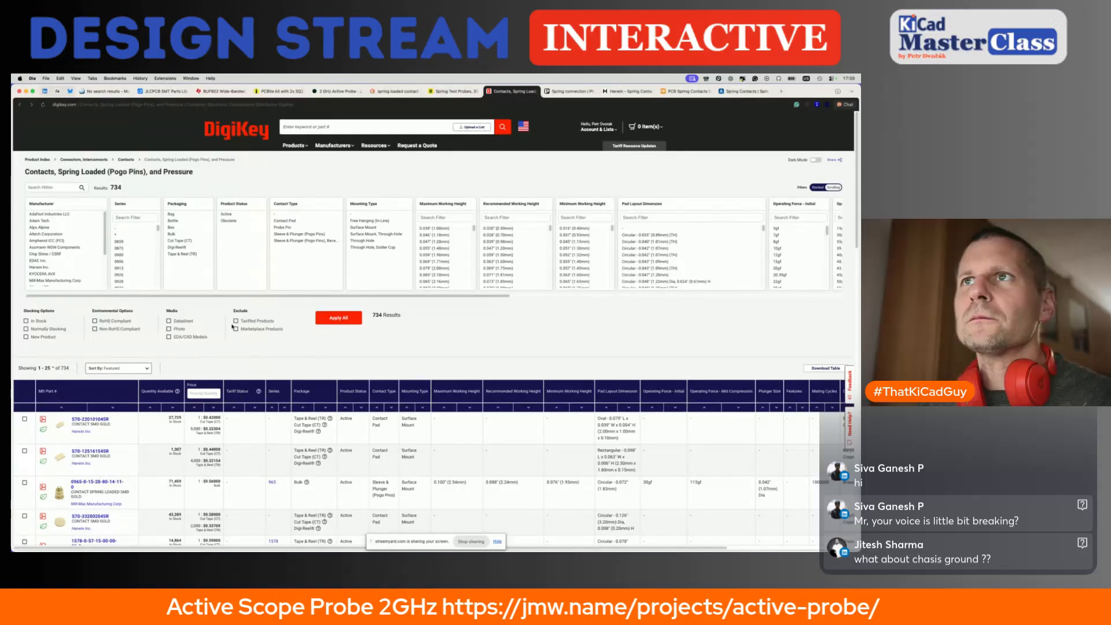
click(225, 214)
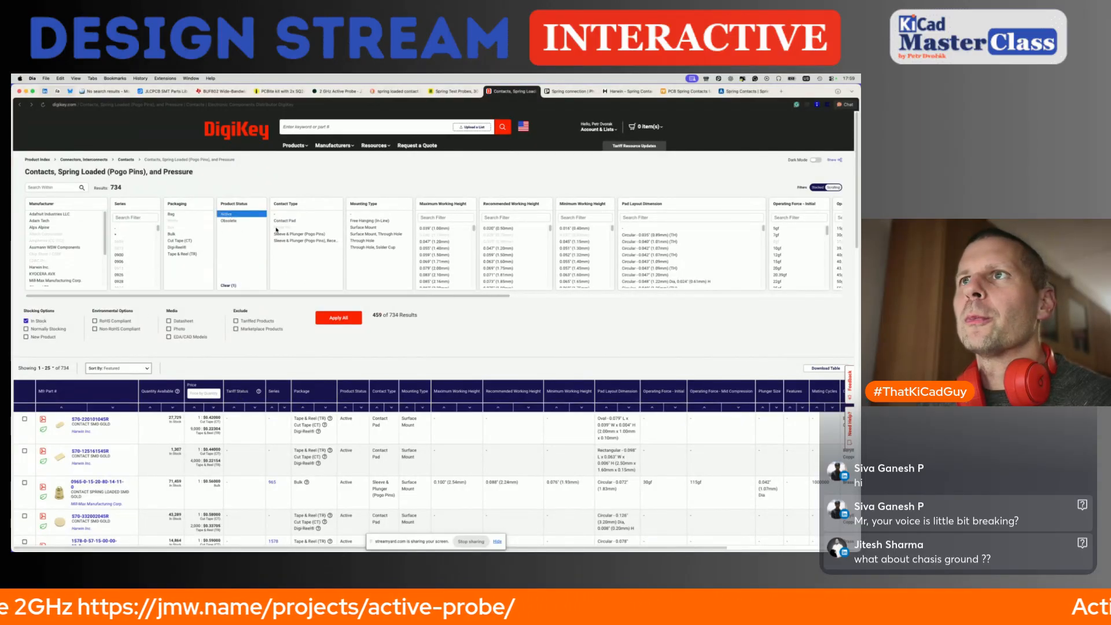
click(240, 221)
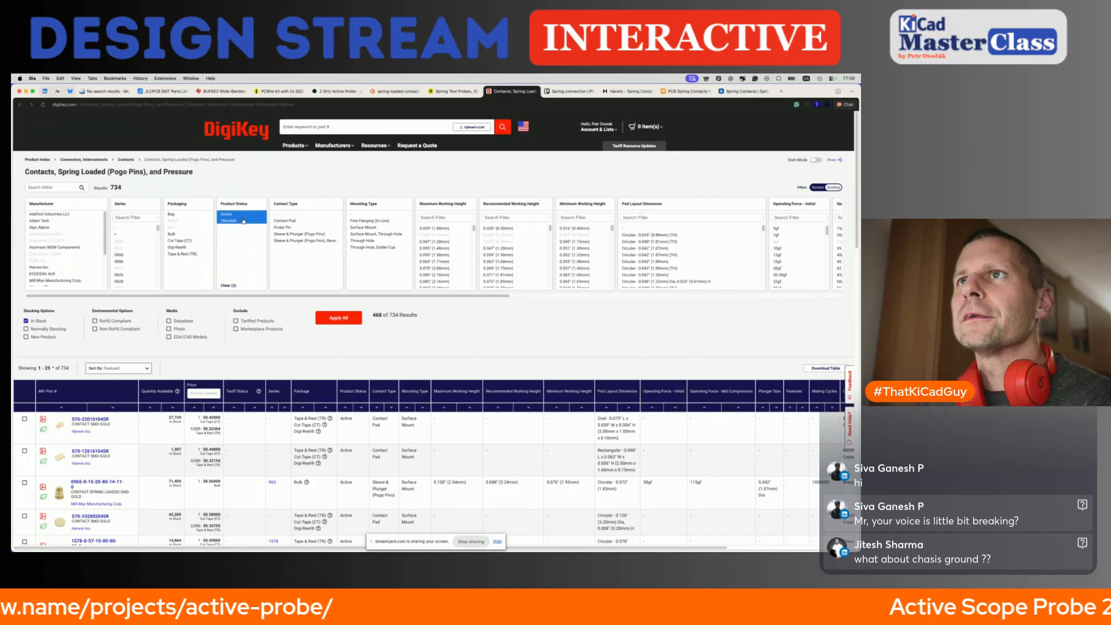
click(282, 227)
click(341, 317)
Examine the enlarged product images of the filtered Omron XP3A and XP3B probe pins.
mouse_move(56, 447)
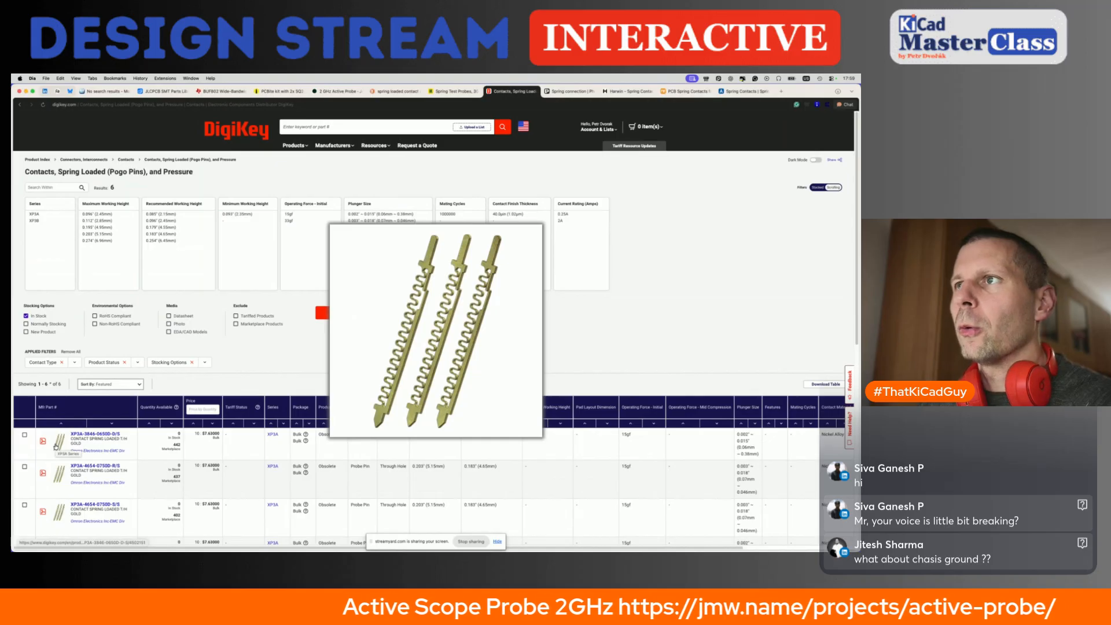
scroll(56, 447, down, 5)
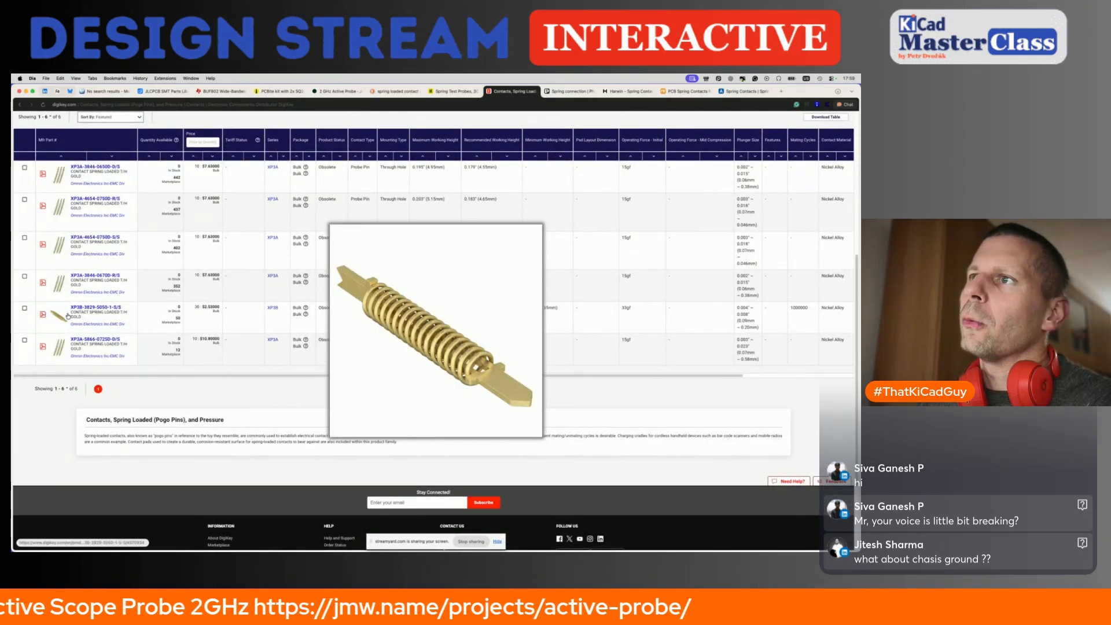
mouse_move(62, 348)
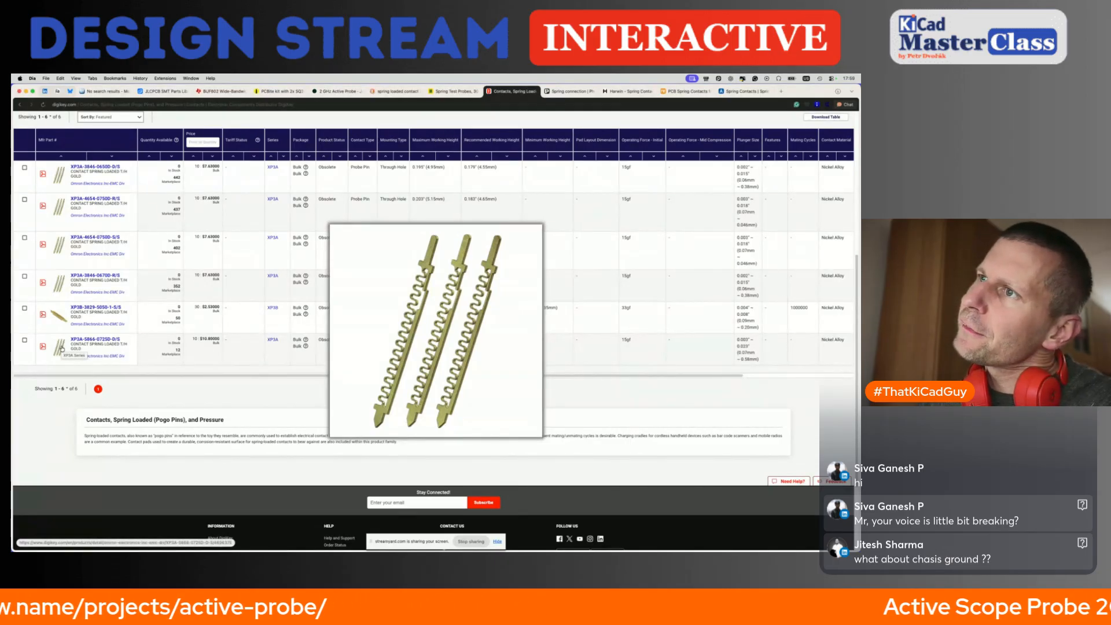
Check the Phoenix Contact, Harwin, TE Connectivity and Amphenol spring contact pages and close their tabs.
key(ctrl+Tab)
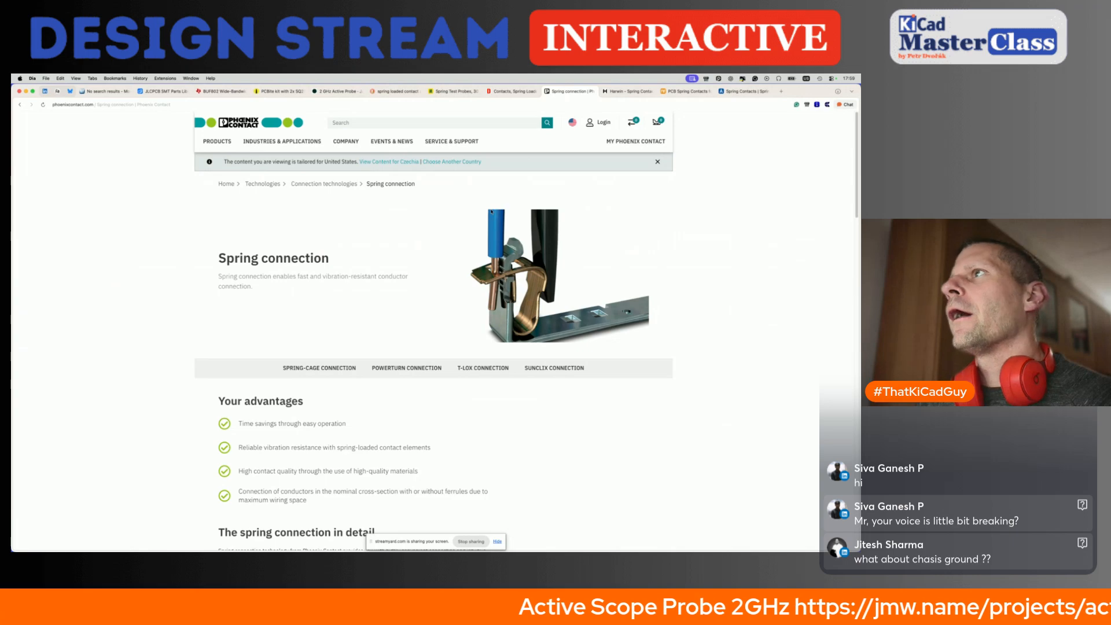
key(ctrl+Tab)
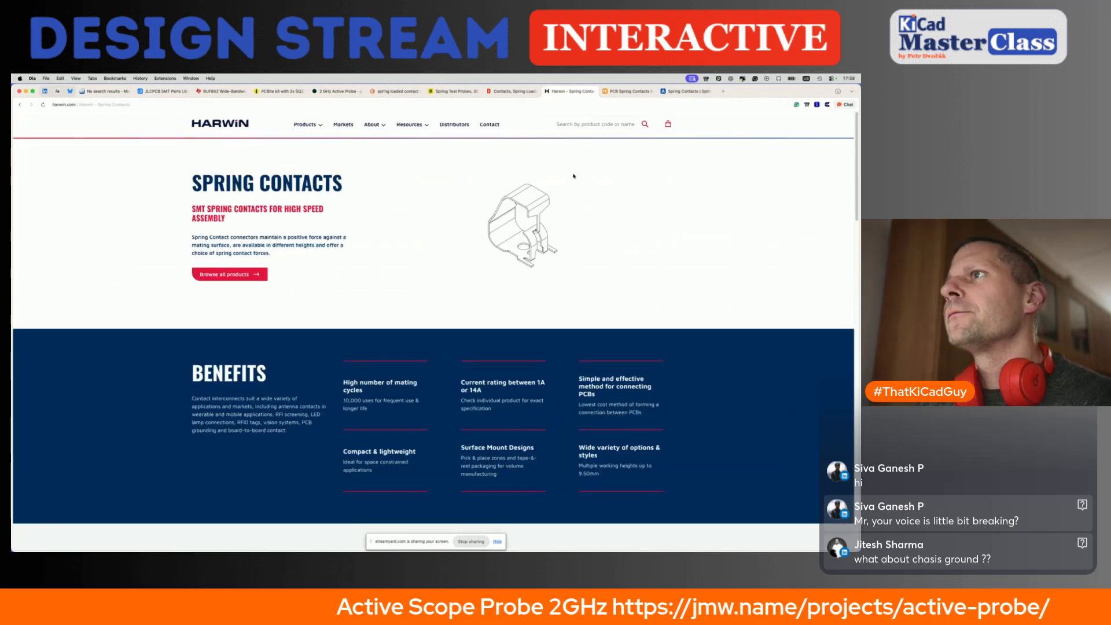
click(593, 91)
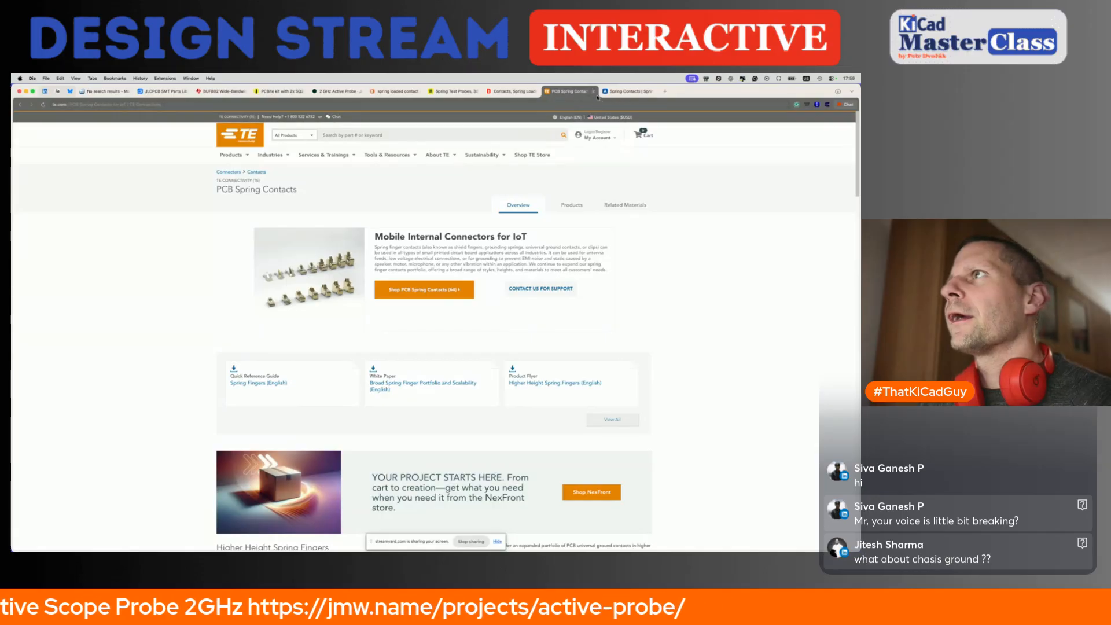
click(593, 91)
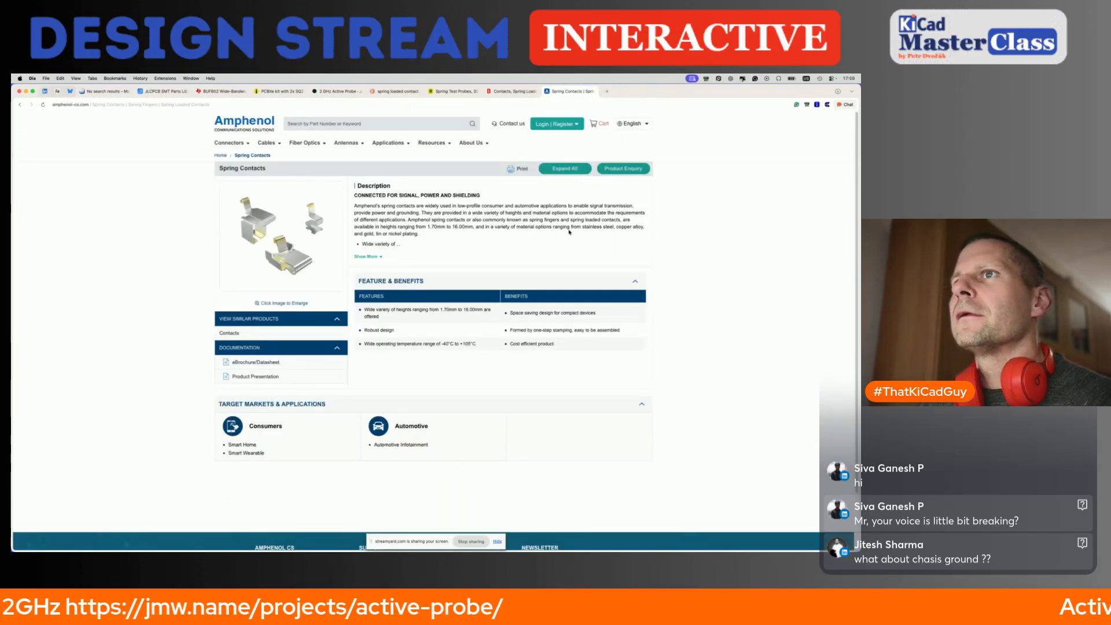
click(593, 92)
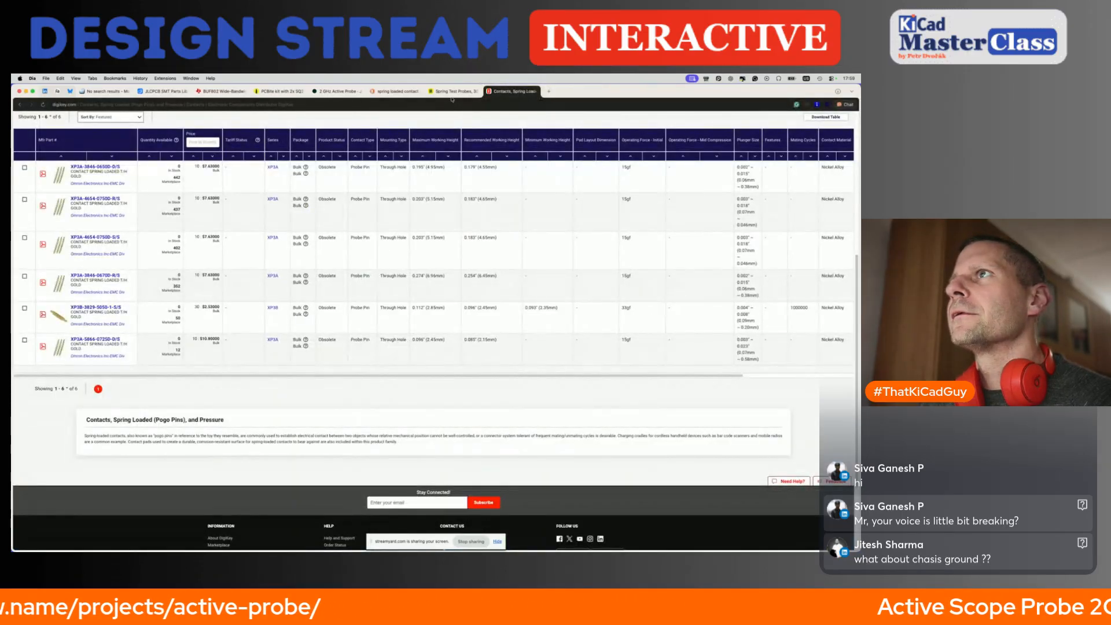
Examine McMaster-Carr's 5949T75 spring test probe page, including its dimensions, specifications and available CAD download formats.
click(453, 94)
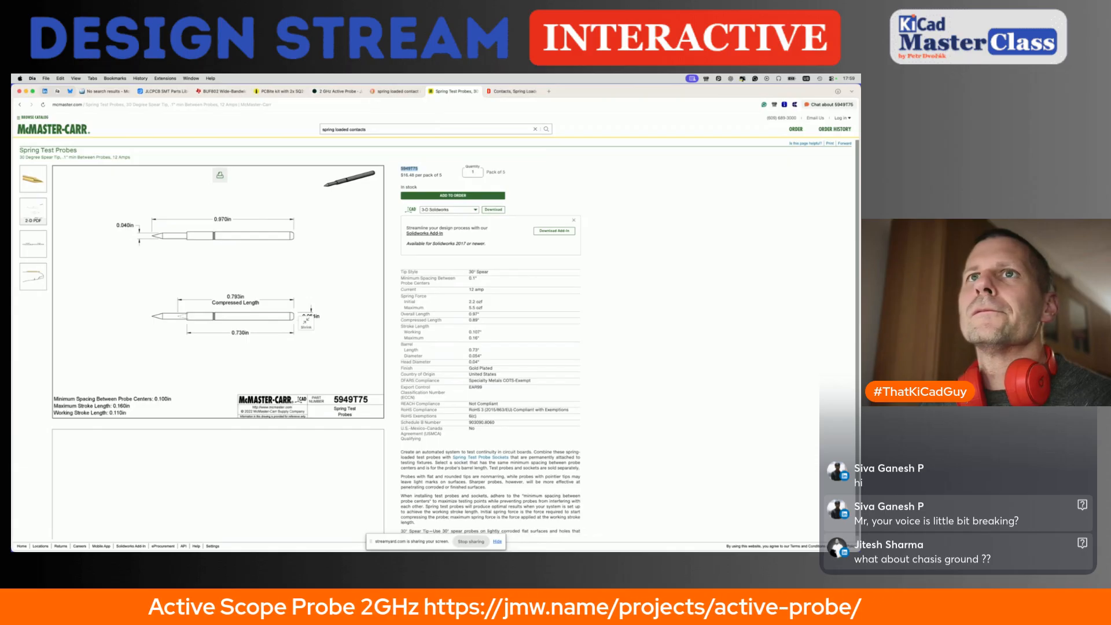
scroll(501, 369, down, 1)
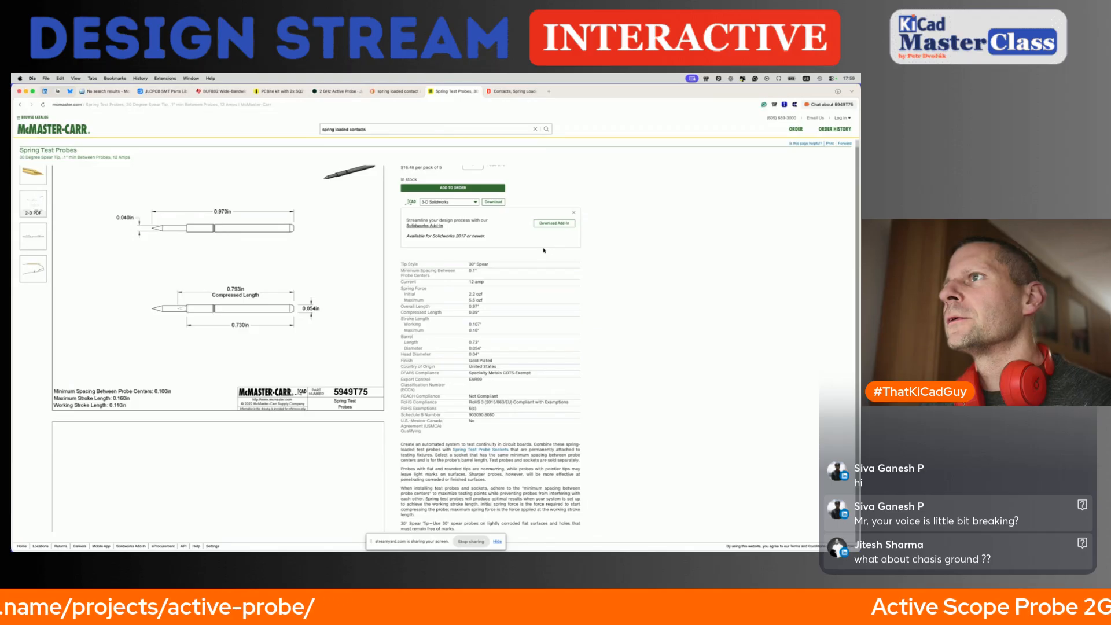
click(475, 203)
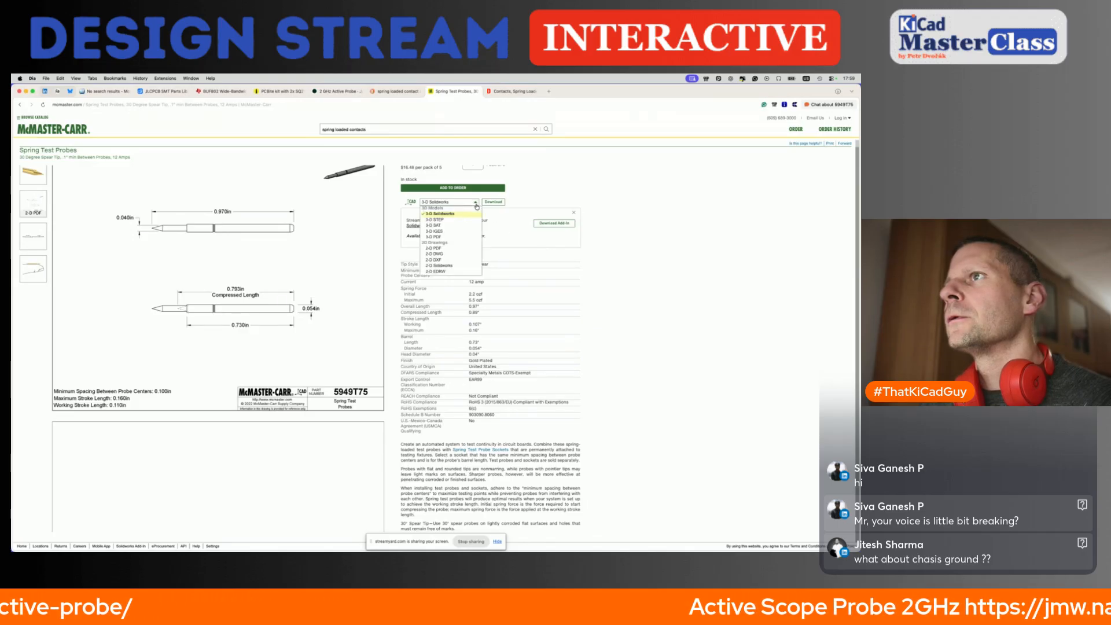
click(528, 198)
scroll(528, 198, up, 1)
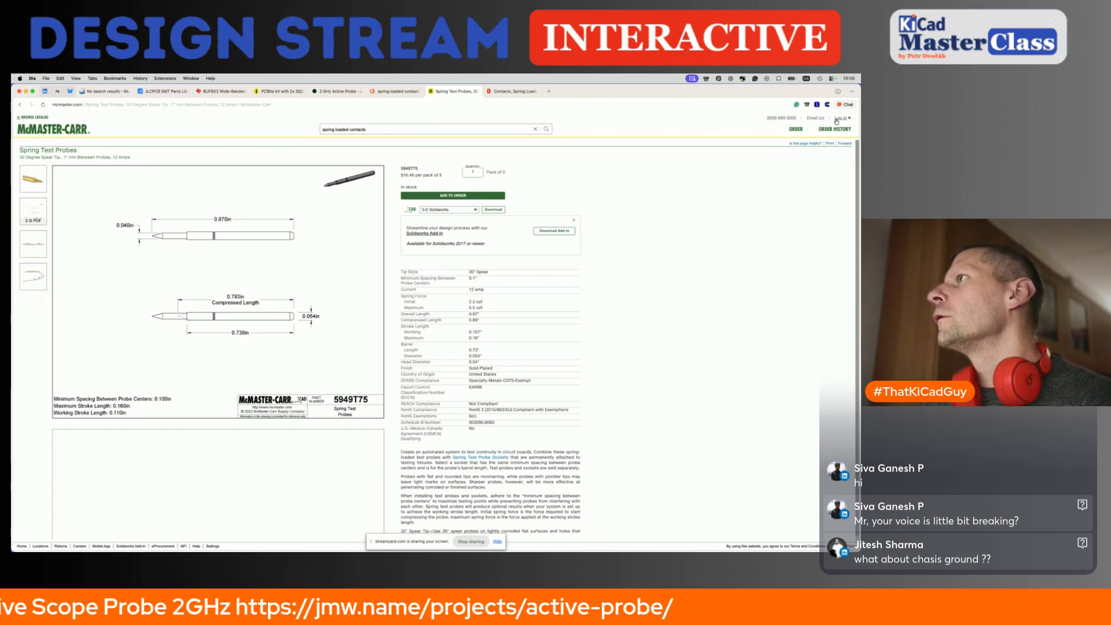
scroll(680, 323, down, 1)
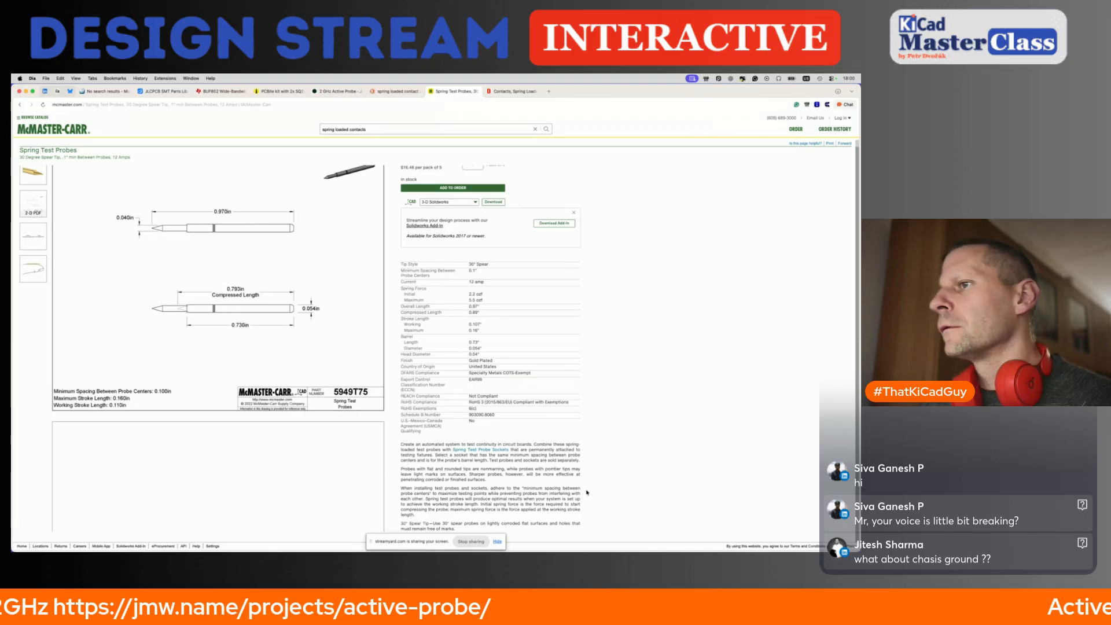
scroll(600, 354, up, 1)
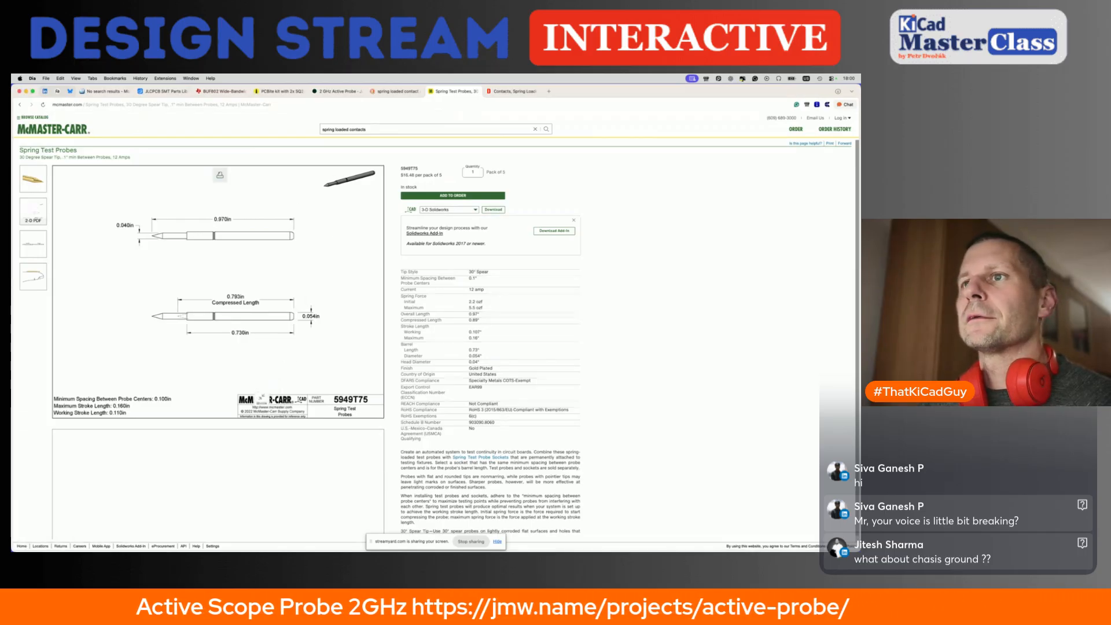
scroll(433, 476, down, 1)
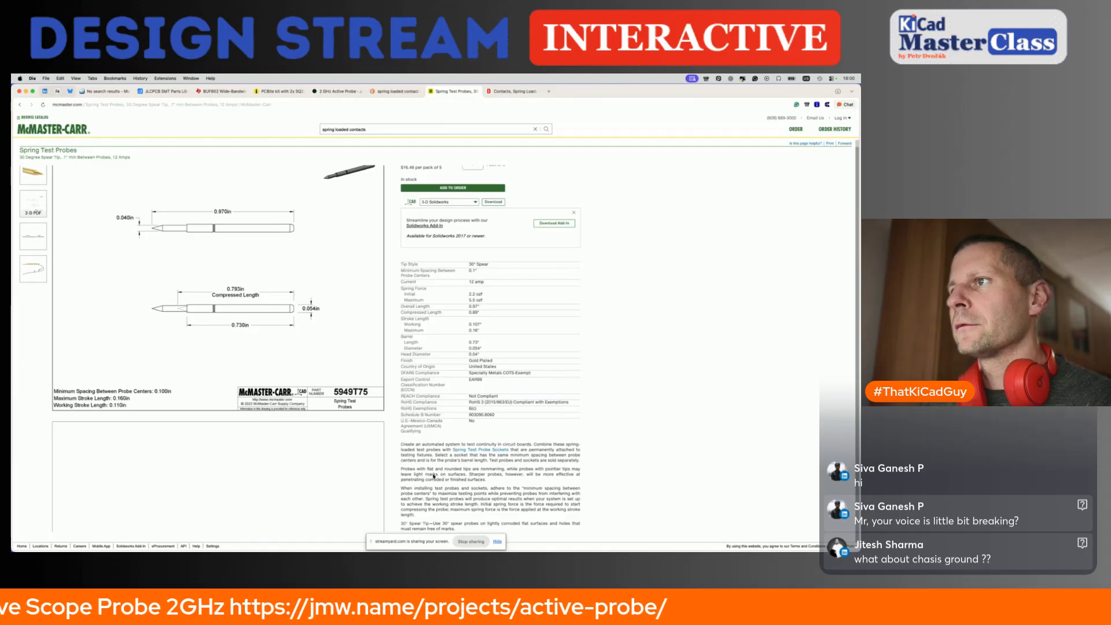
Search the web in a new tab for "macmaster carr distributor".
key(super+t)
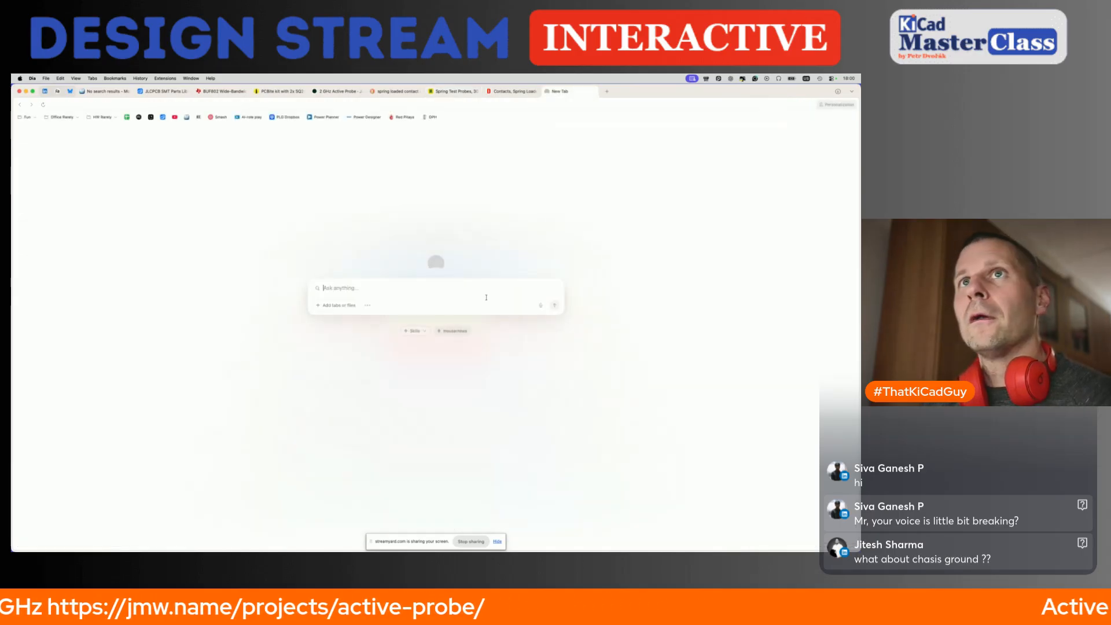
text(maxmaster carr)
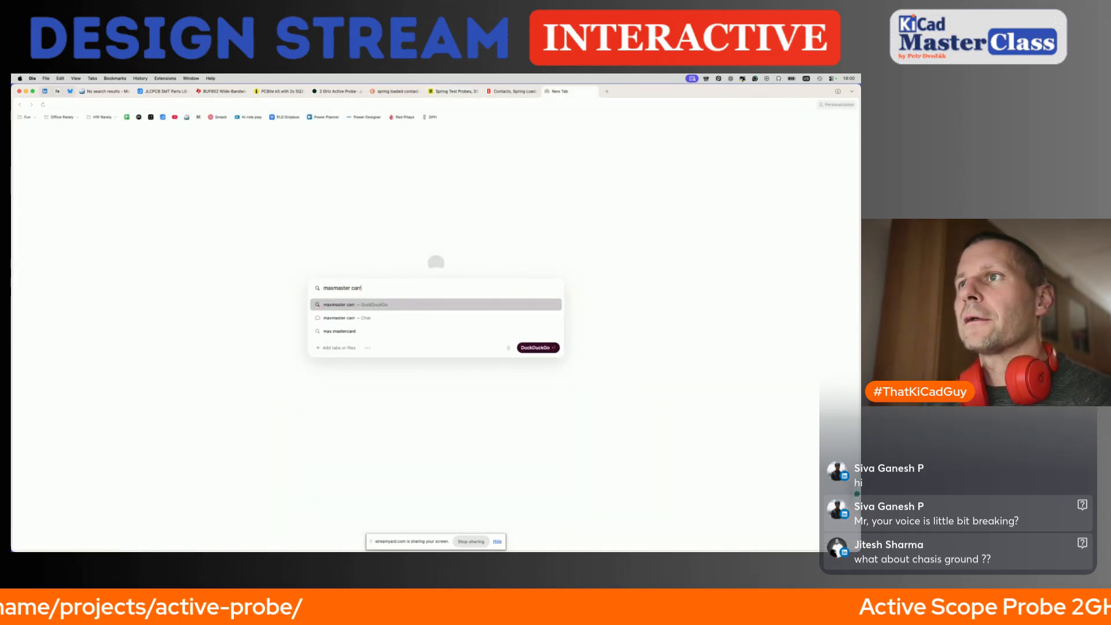
text( dis)
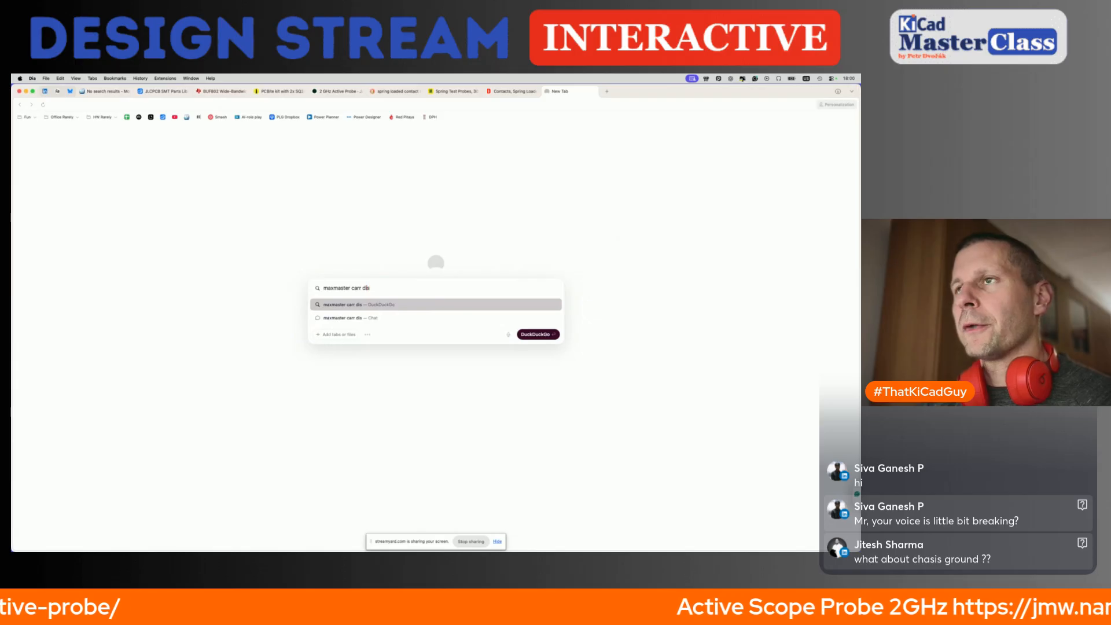
text(tributor)
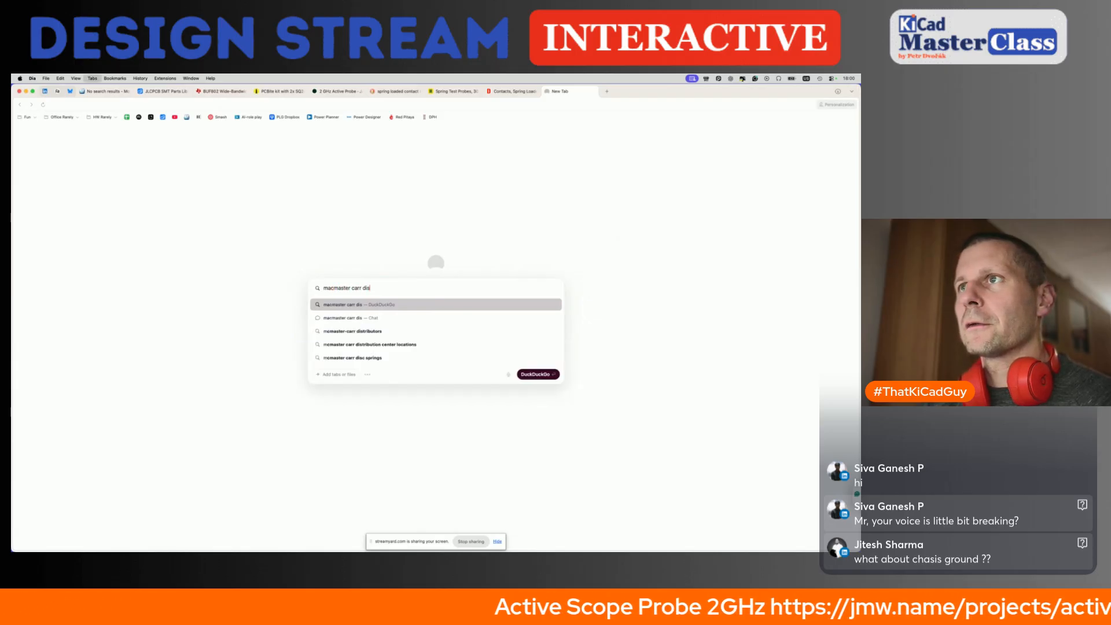
key(Return)
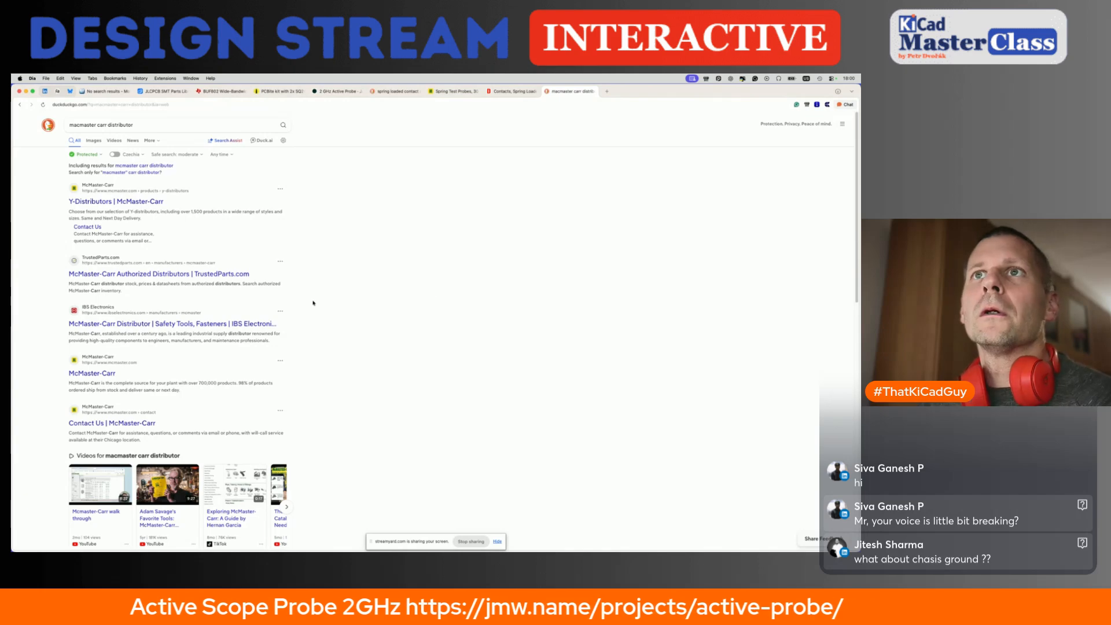
Check McMaster-Carr's Y-Distributors and Contact Us pages from the search results and return to the results.
click(123, 203)
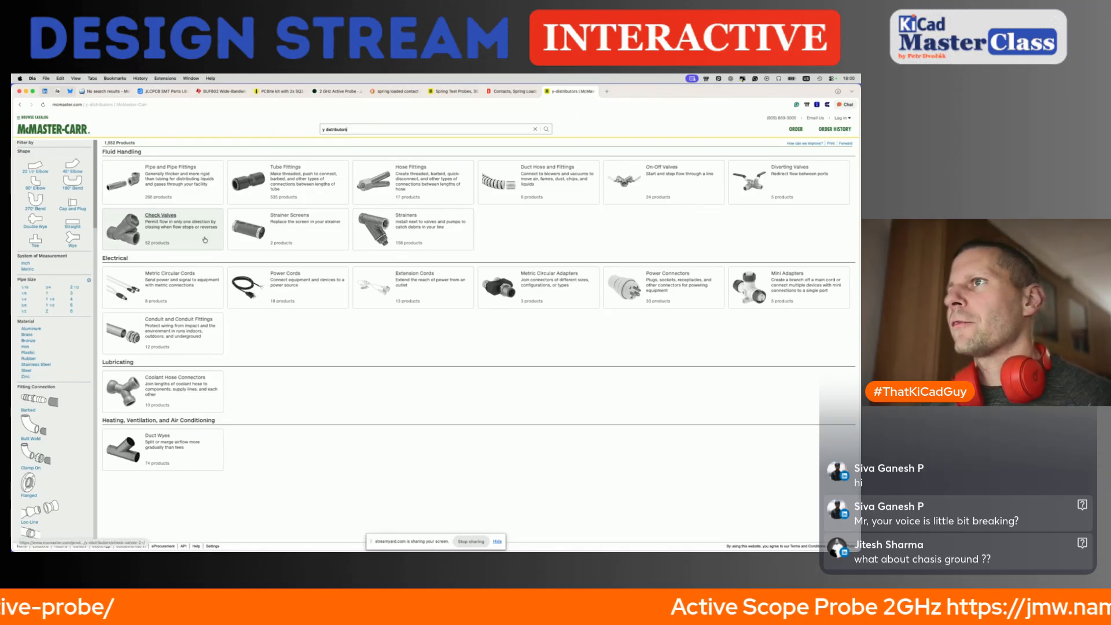
click(19, 106)
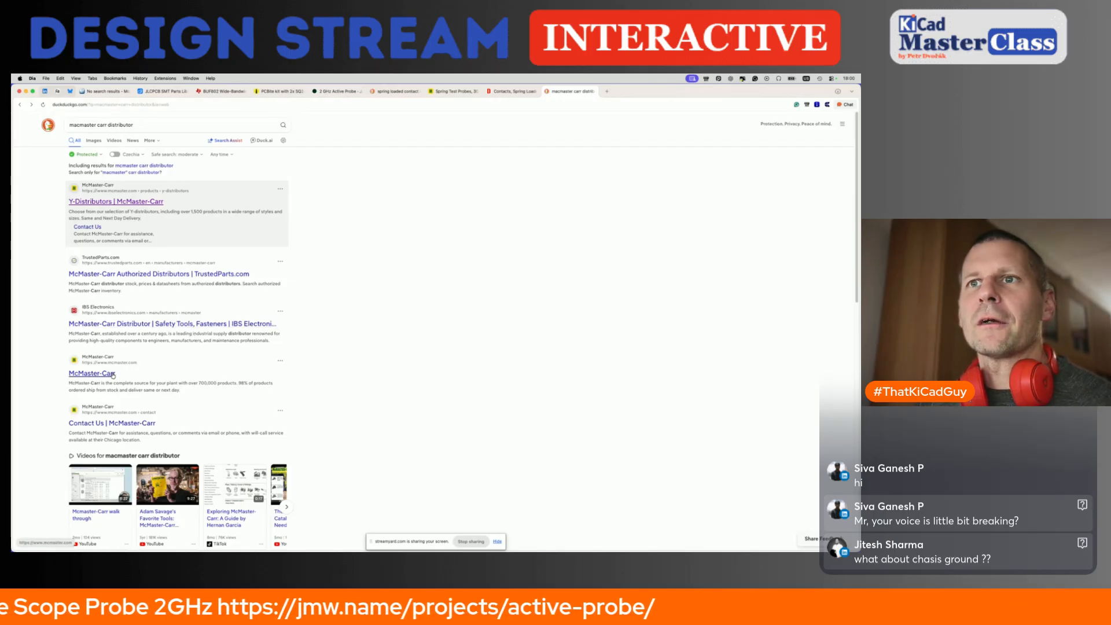
click(115, 425)
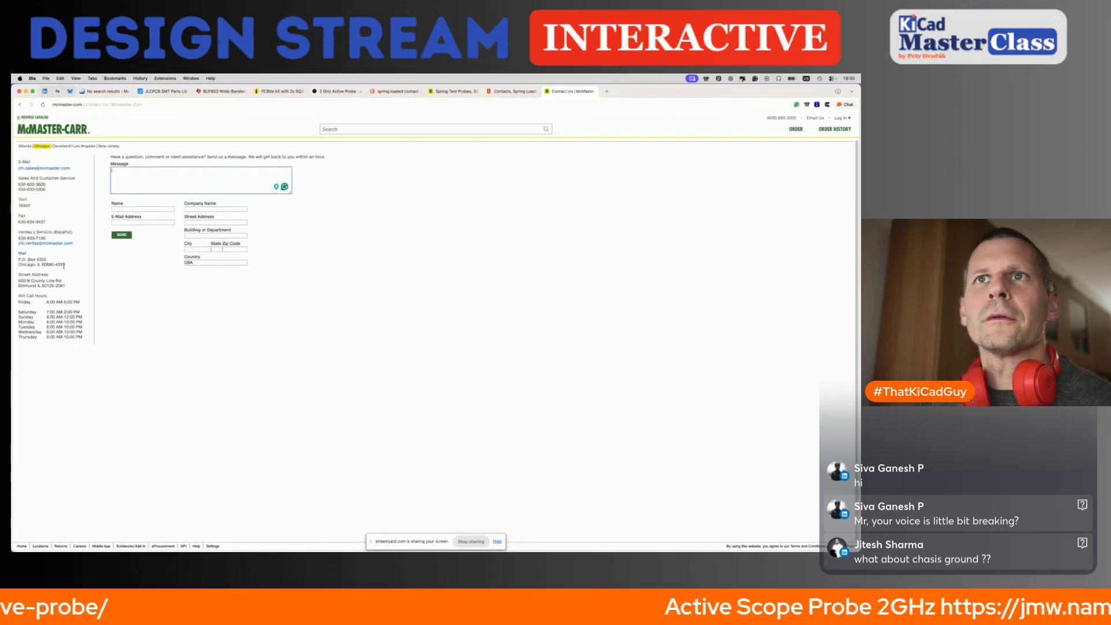
scroll(189, 323, left, 5)
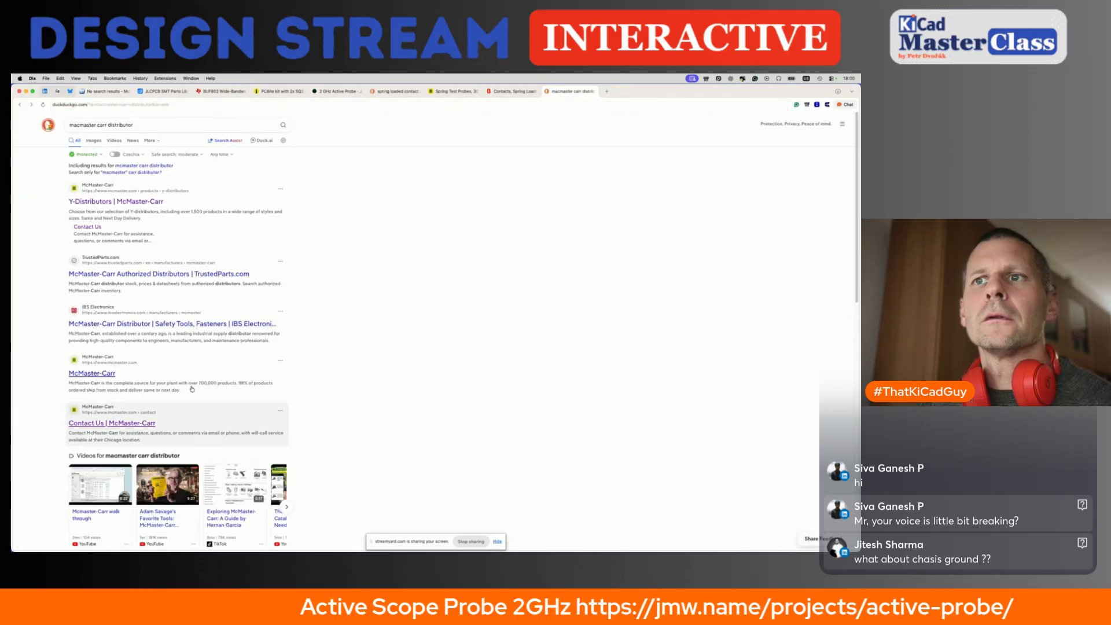
Check the Parts Direct listing of McMaster-Carr Supply distributors, expand the manufacturer's sales office details and return to the results.
scroll(189, 324, down, 5)
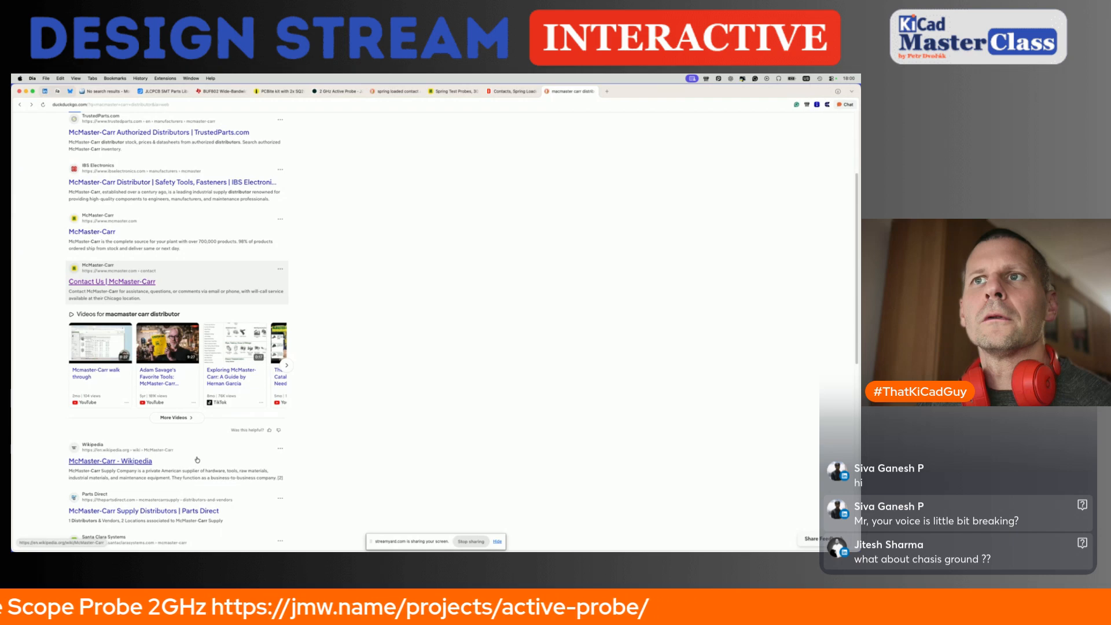
scroll(197, 460, down, 2)
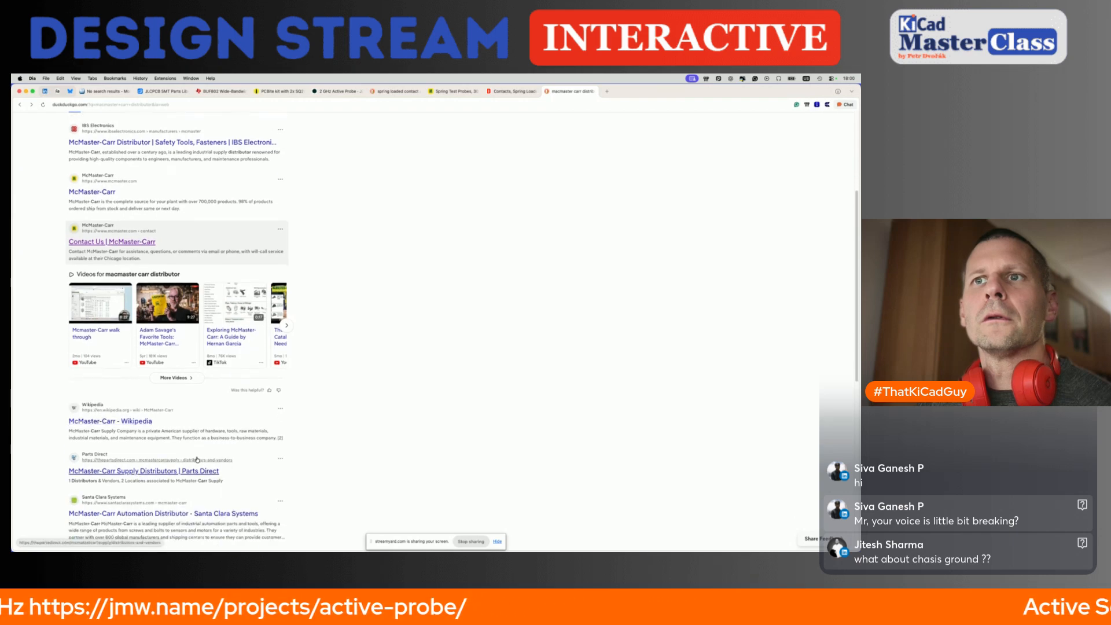
scroll(197, 459, down, 4)
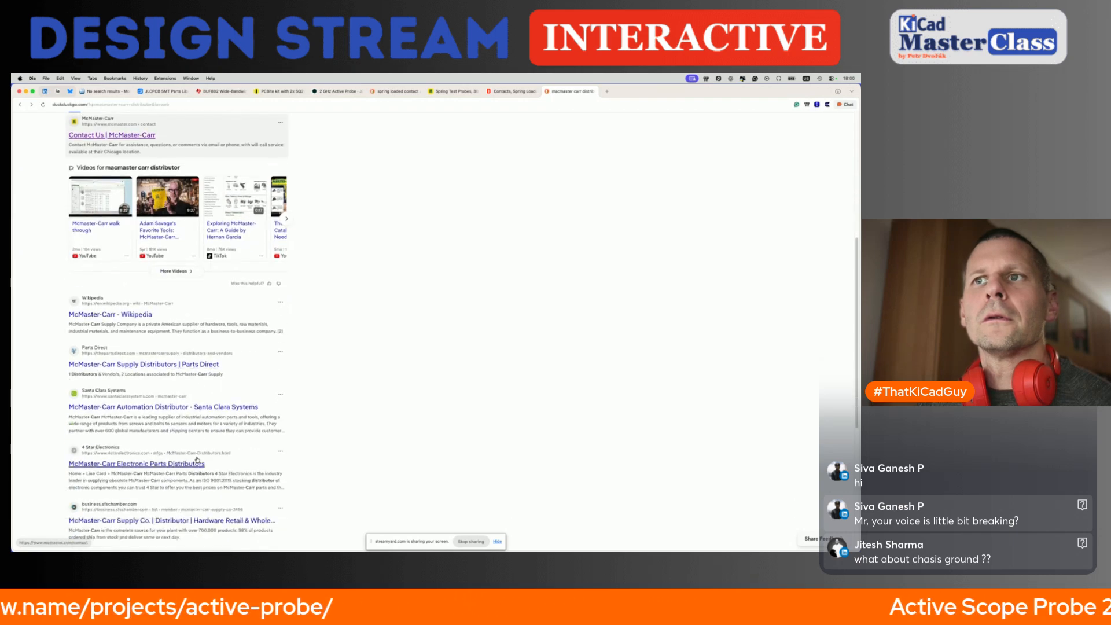
click(152, 367)
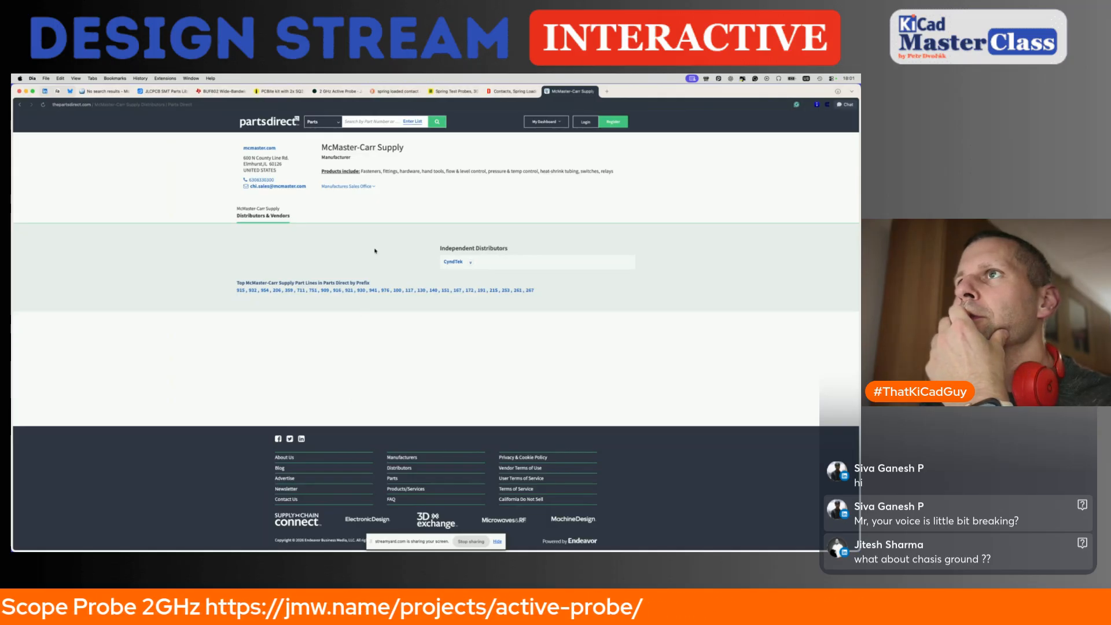
click(362, 186)
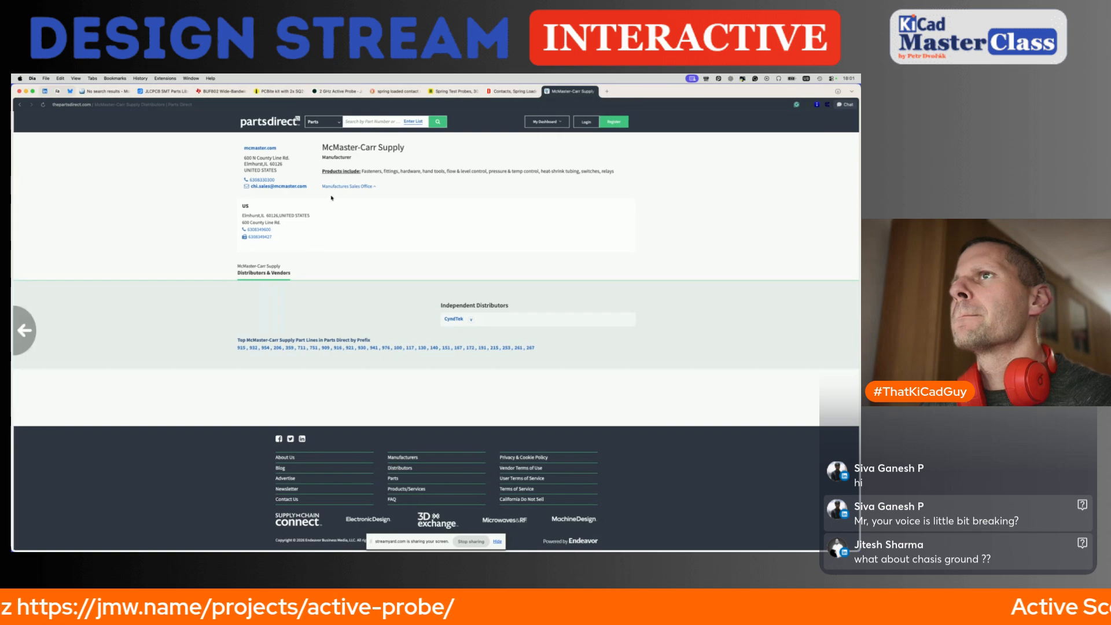
key(super+bracketleft)
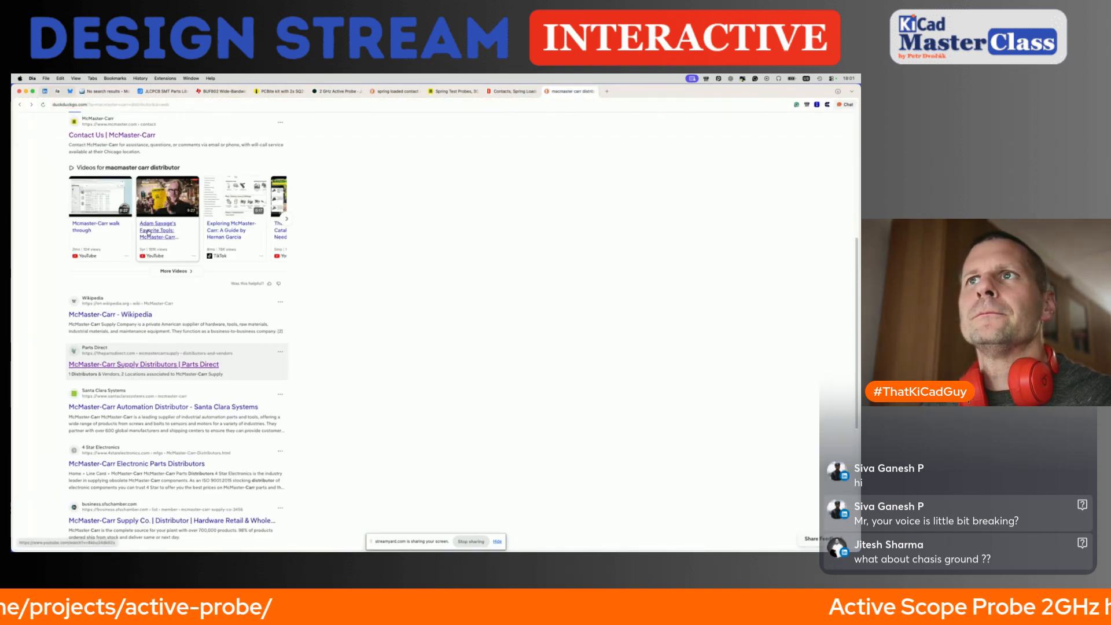
Check the IBS Electronics and TrustedParts.com pages for McMaster-Carr and return to the search results.
scroll(149, 233, up, 5)
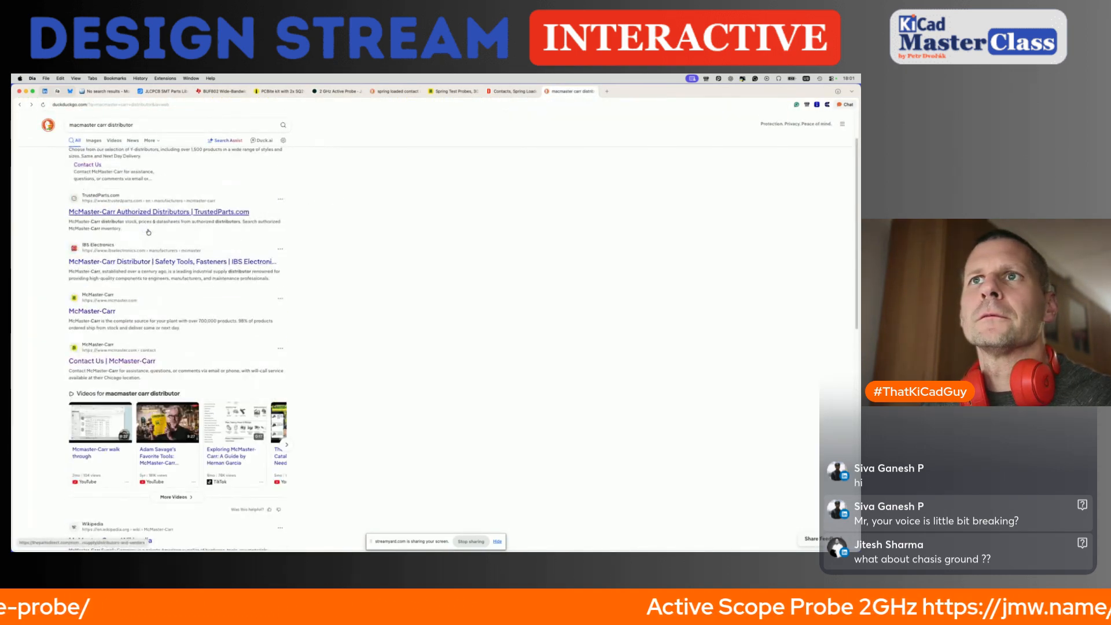
click(213, 323)
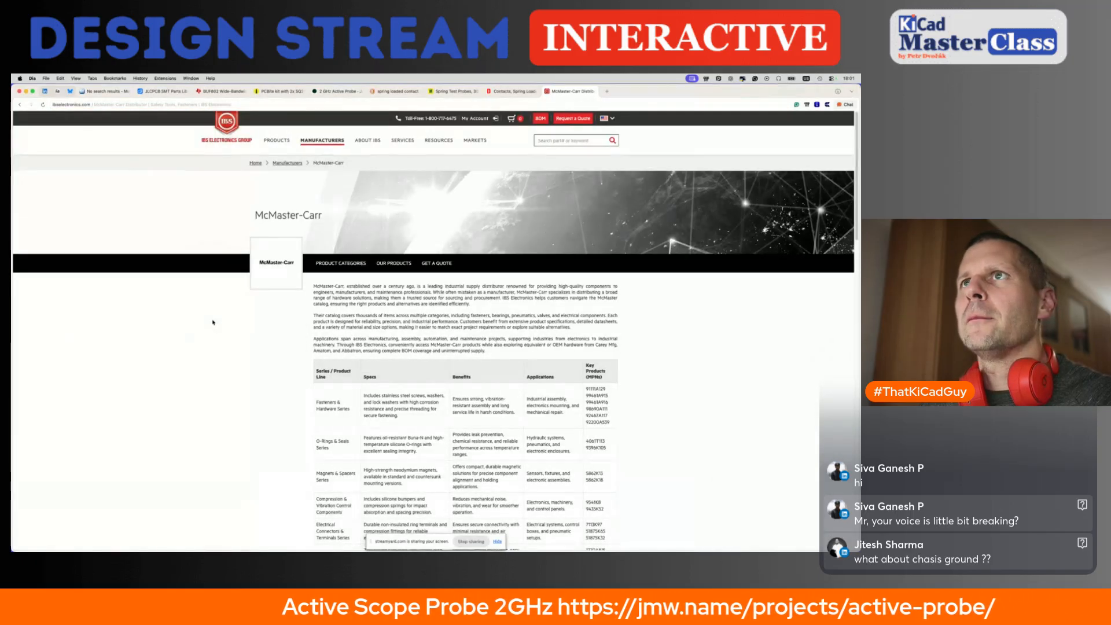
scroll(213, 323, down, 10)
key(super+bracketleft)
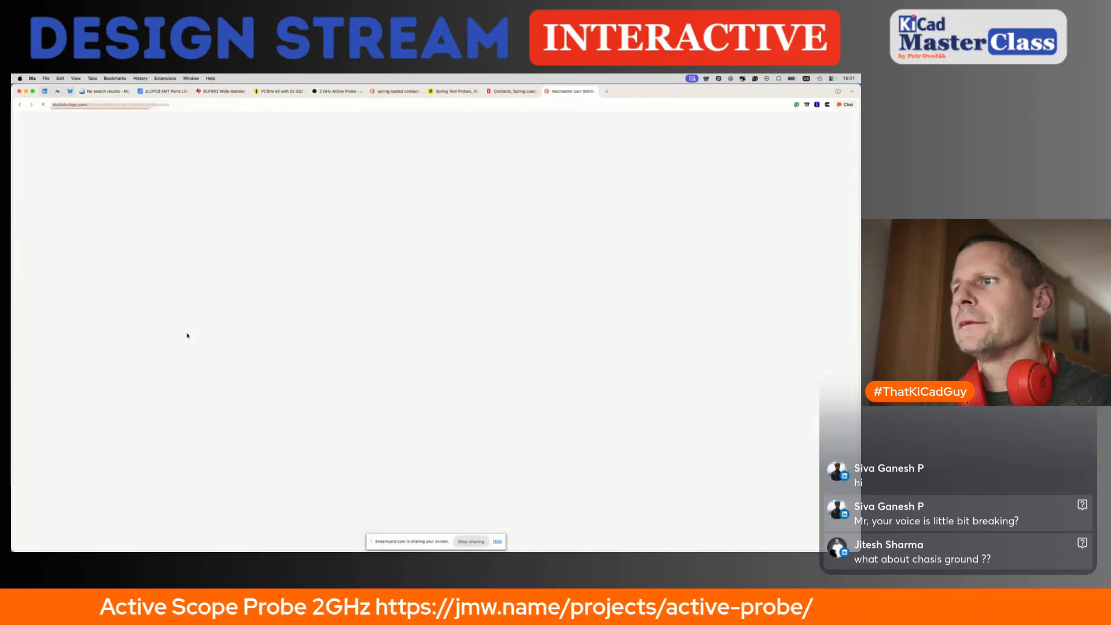
scroll(144, 289, down, 1)
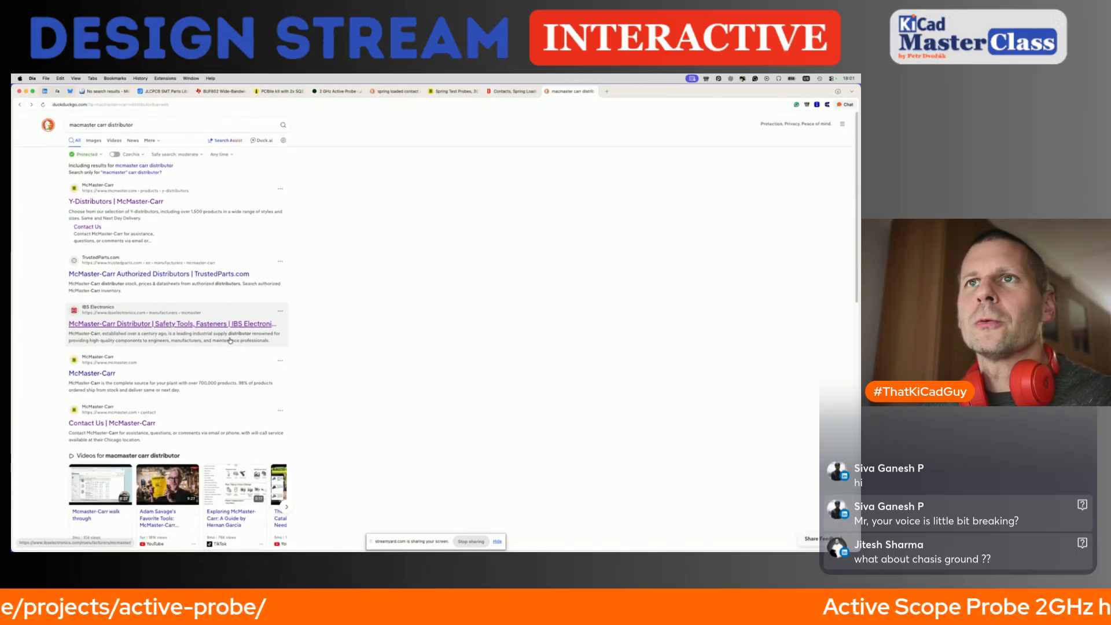
click(190, 274)
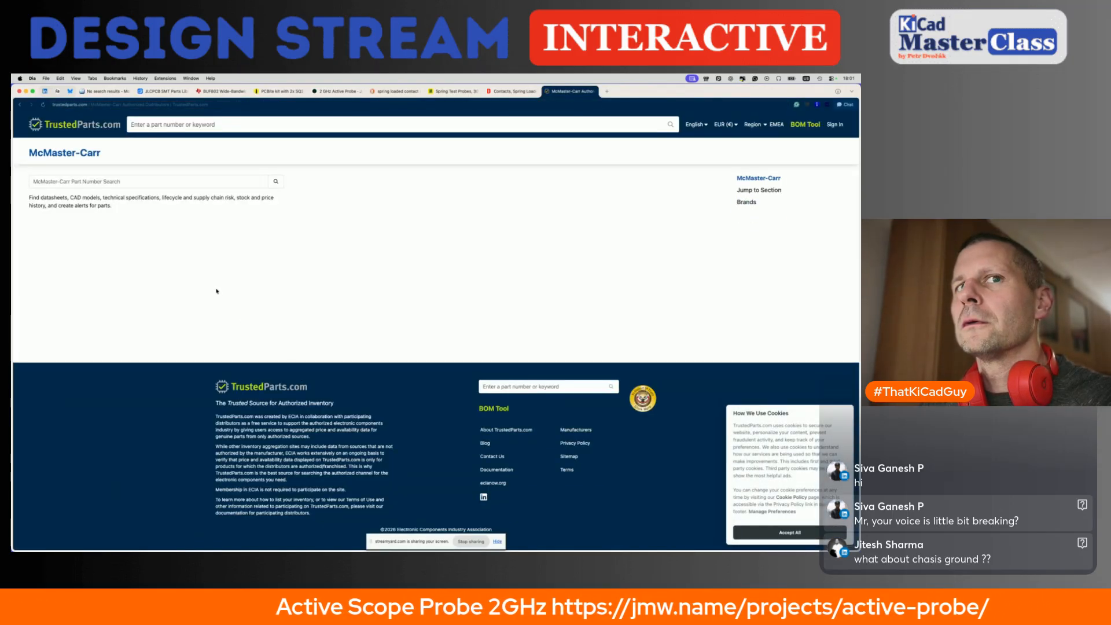
key(super+bracketleft)
Open the Wikipedia article on McMaster-Carr and consult the prototype board on the 2 GHz Active Probe project page.
scroll(217, 291, down, 10)
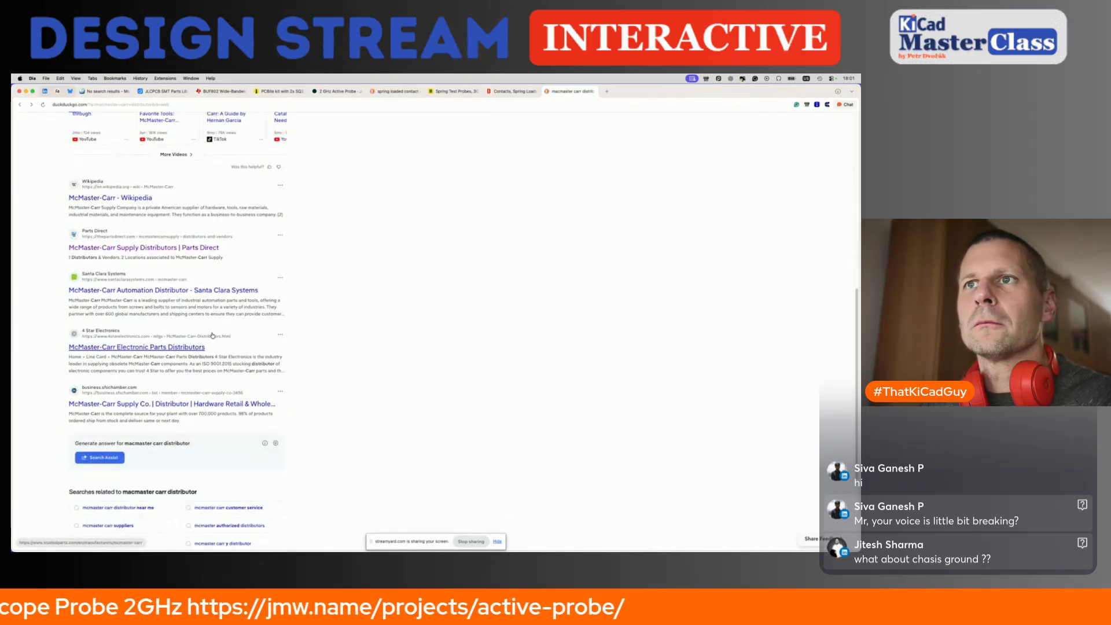
click(110, 198)
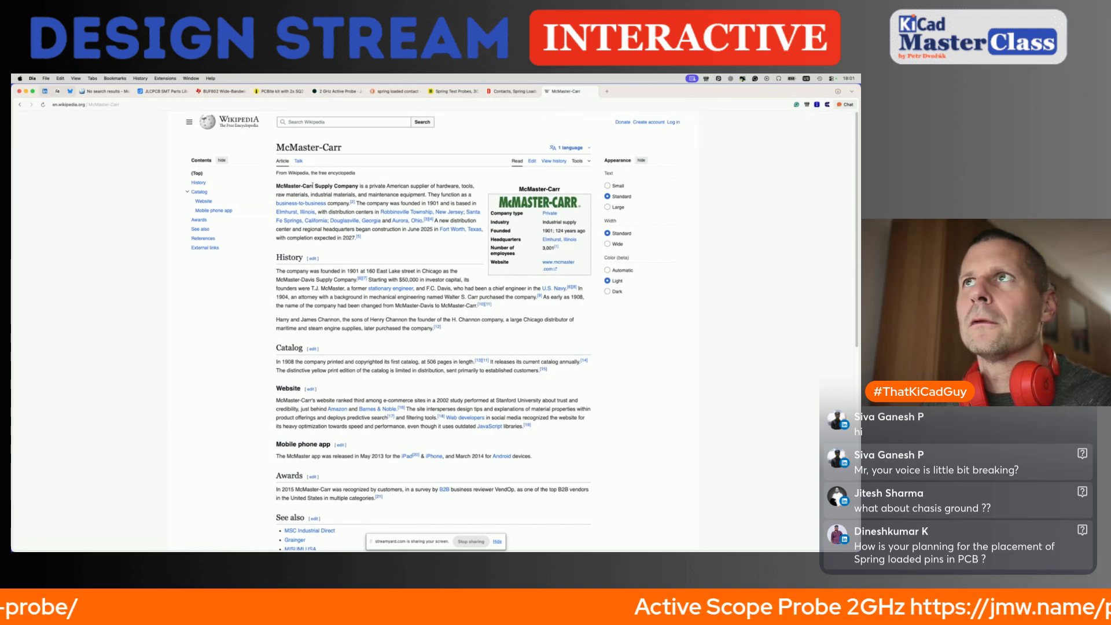
click(338, 91)
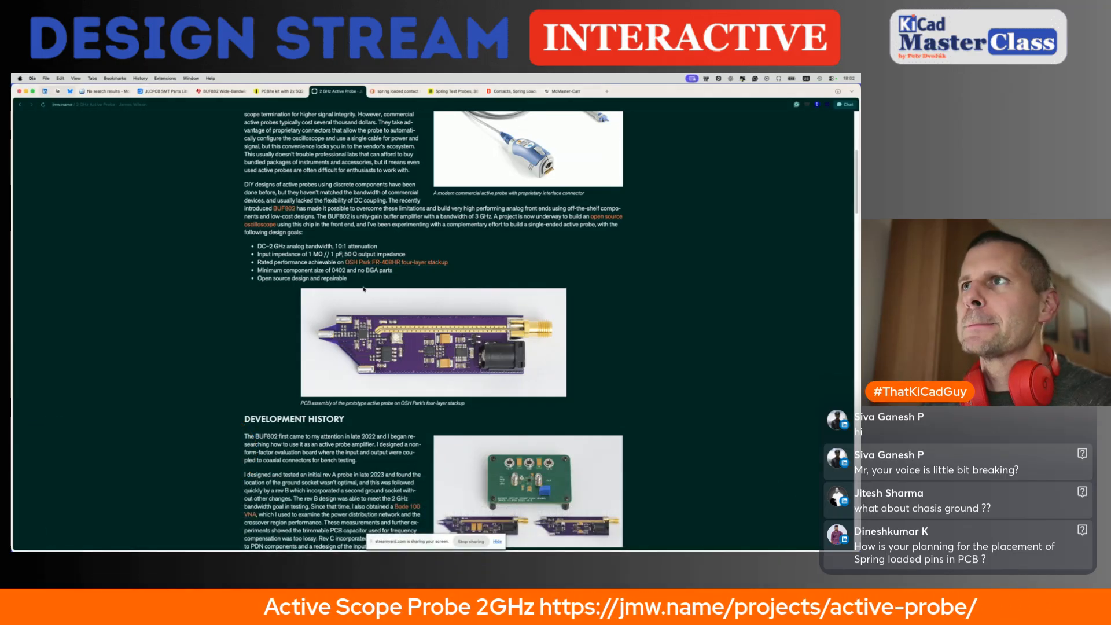
click(575, 95)
click(575, 95)
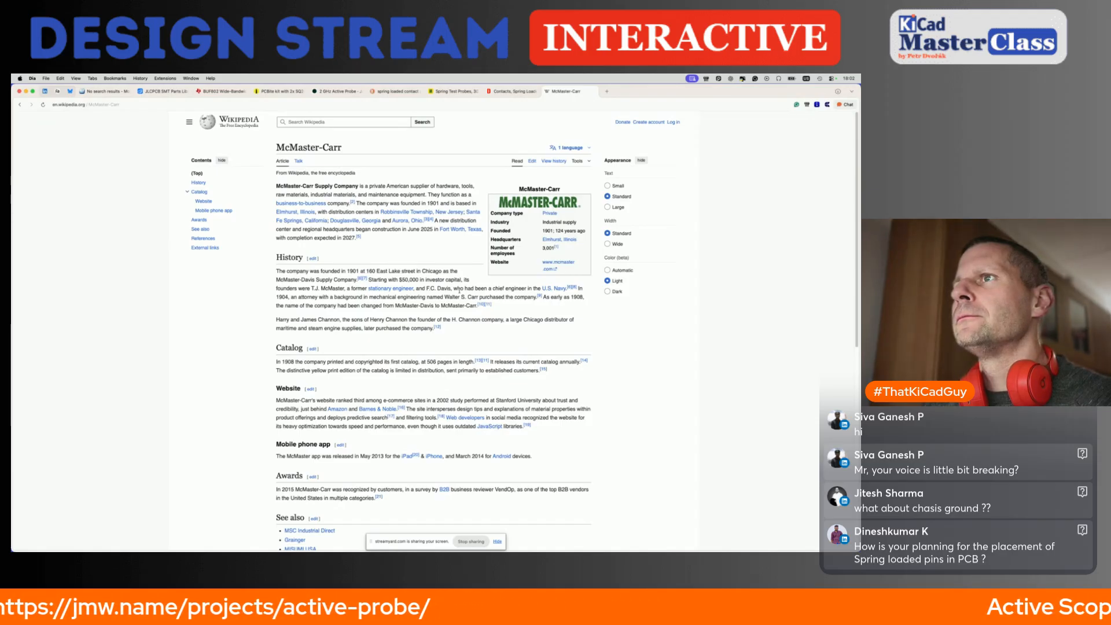
Skim the McMaster-Carr Wikipedia article down to its references, close its tab and return to the 5949T75 spring test probe page.
scroll(460, 290, down, 5)
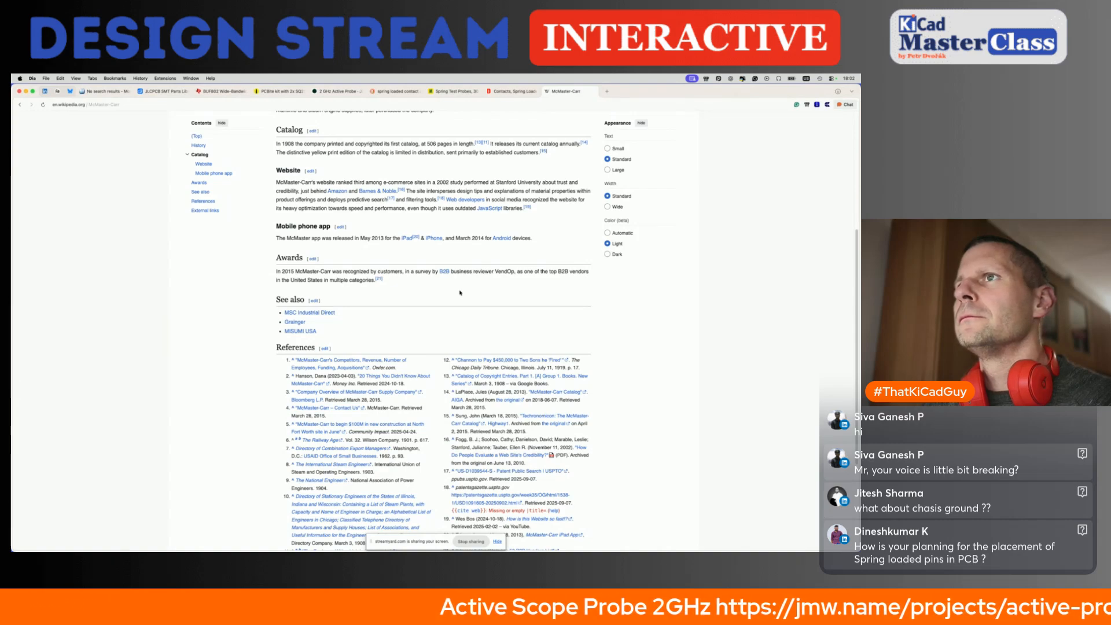
scroll(460, 292, down, 2)
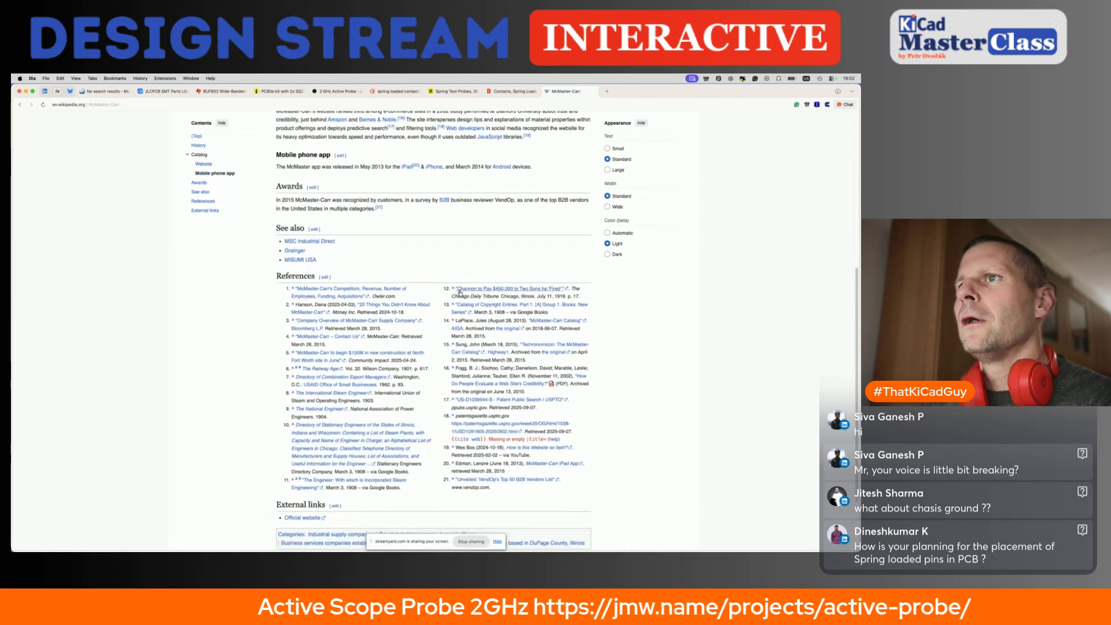
scroll(459, 293, up, 7)
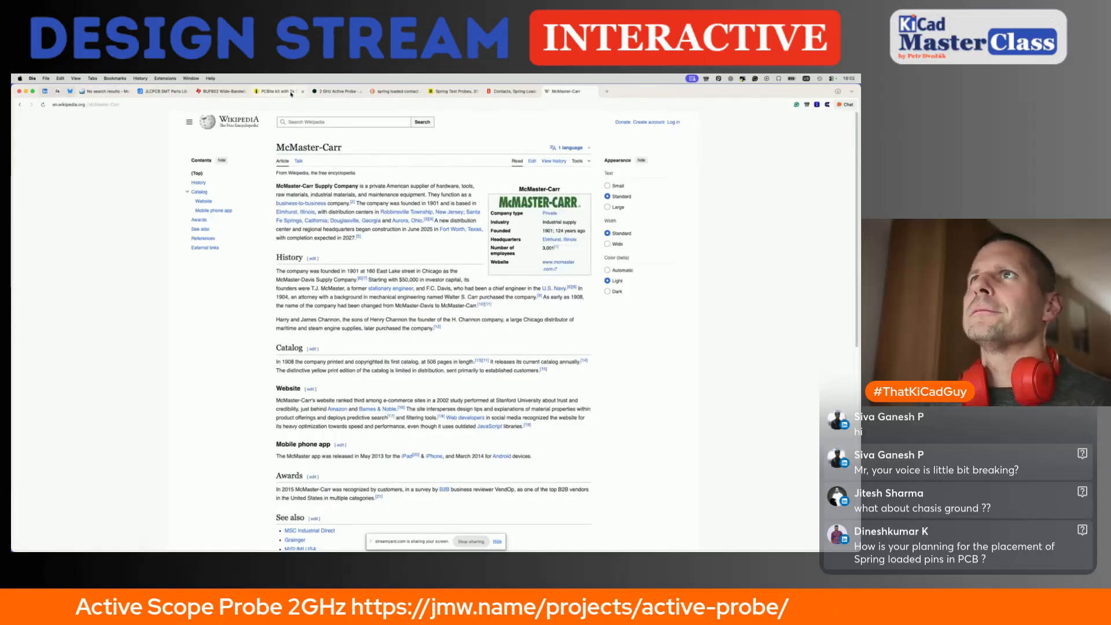
click(592, 91)
click(457, 91)
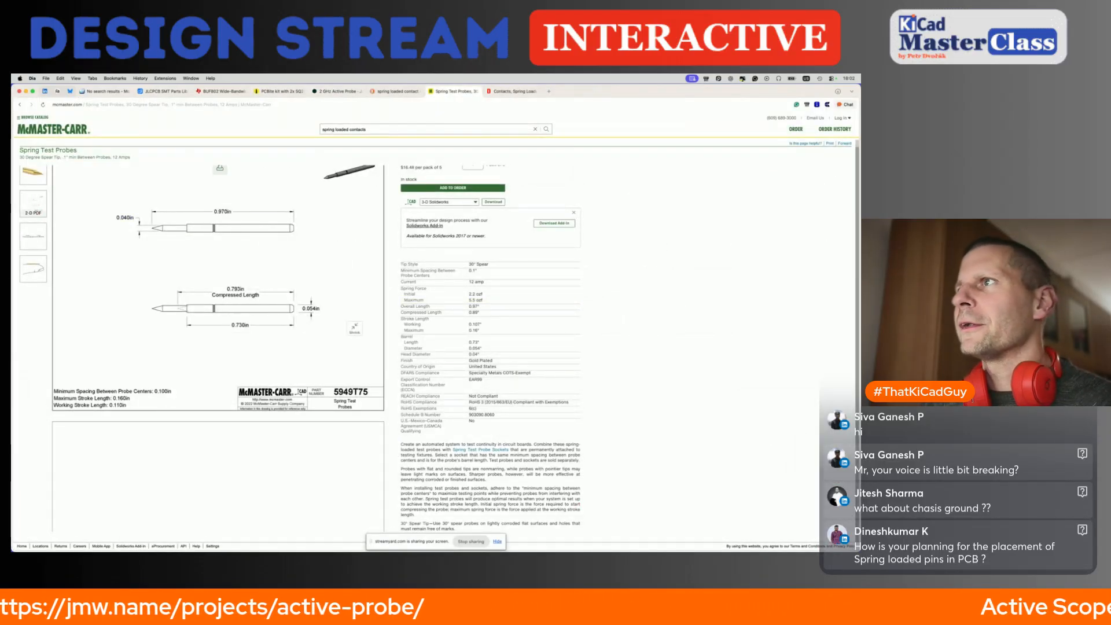
Examine the dimension drawings and the socket and probe illustrations of the 5949T75 spring test probe.
scroll(218, 348, down, 4)
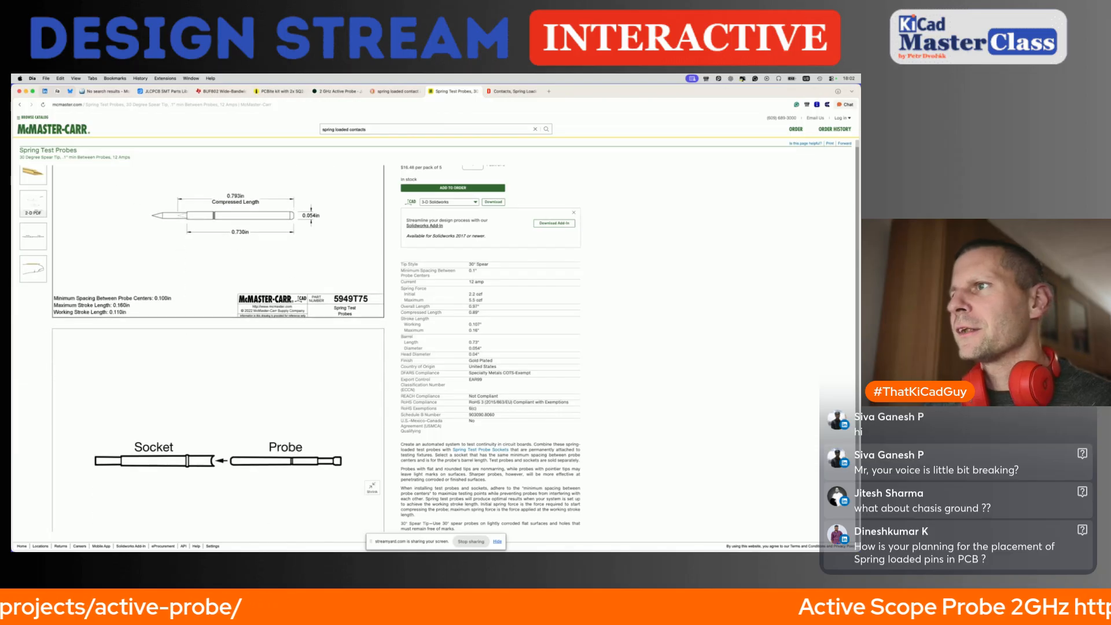
scroll(218, 347, down, 5)
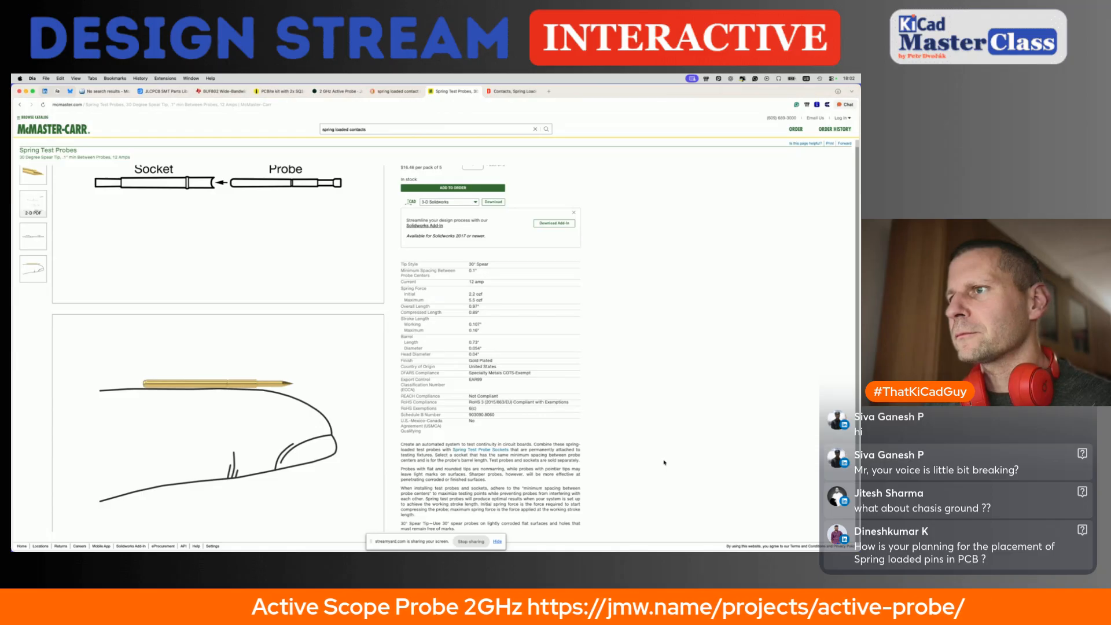
scroll(664, 462, up, 1)
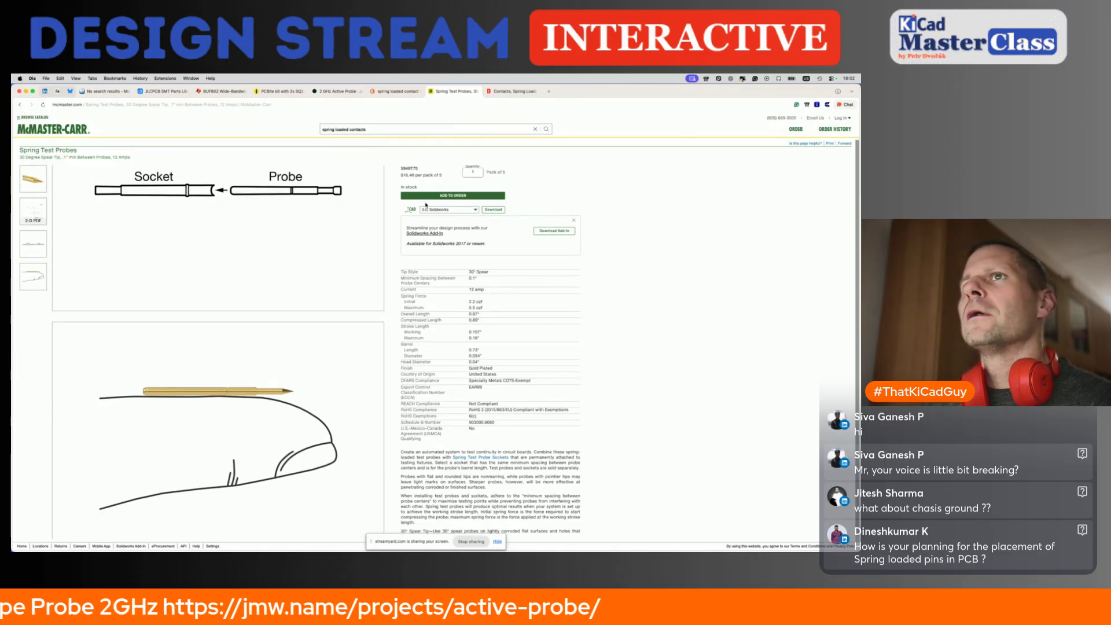
scroll(370, 260, up, 3)
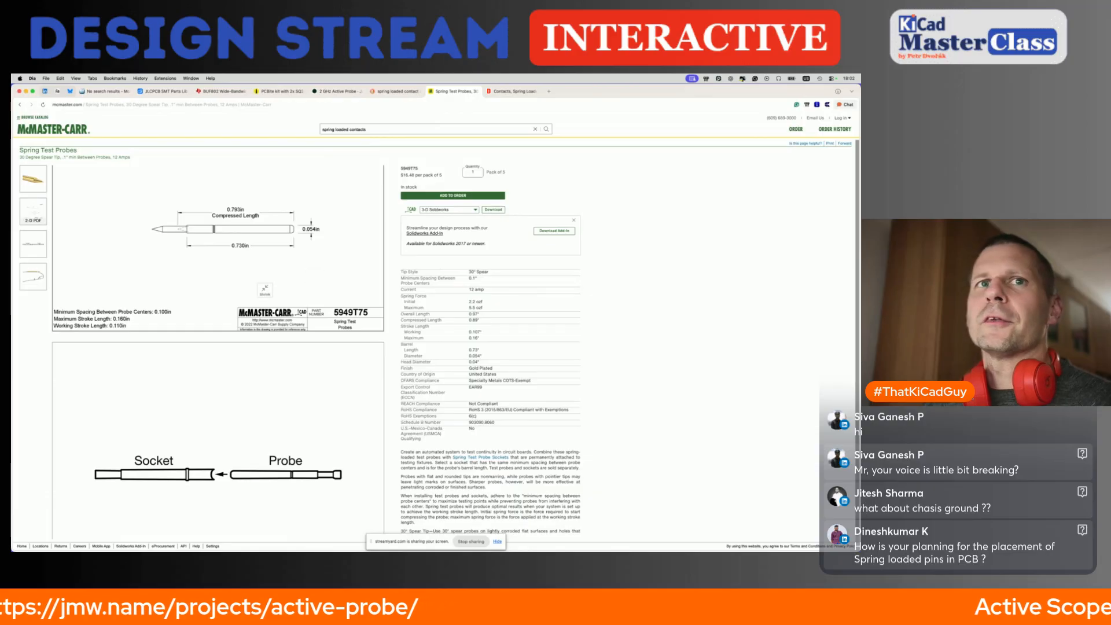
scroll(264, 292, up, 3)
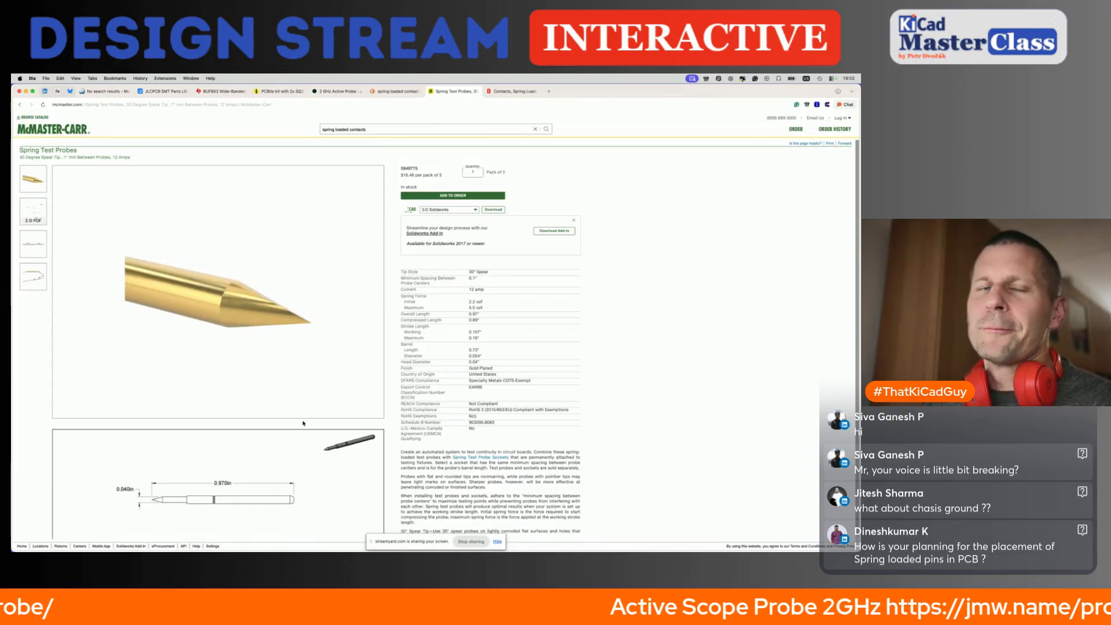
Switch to KiCad and bring the reference schematic PDF forward at its power supply page.
key(super+Tab)
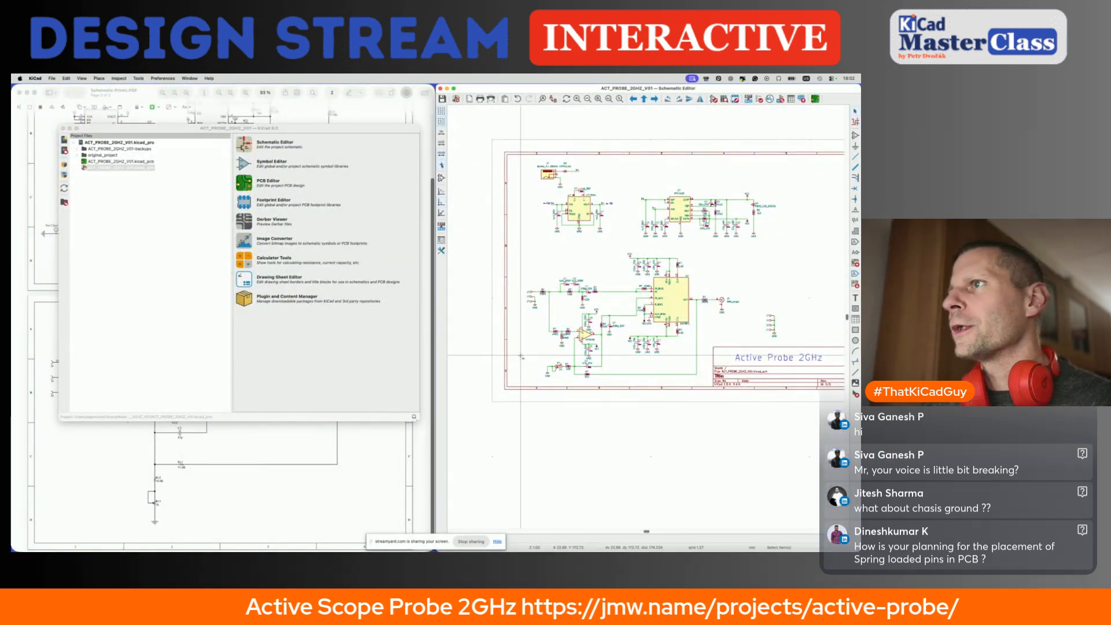
scroll(523, 302, up, 5)
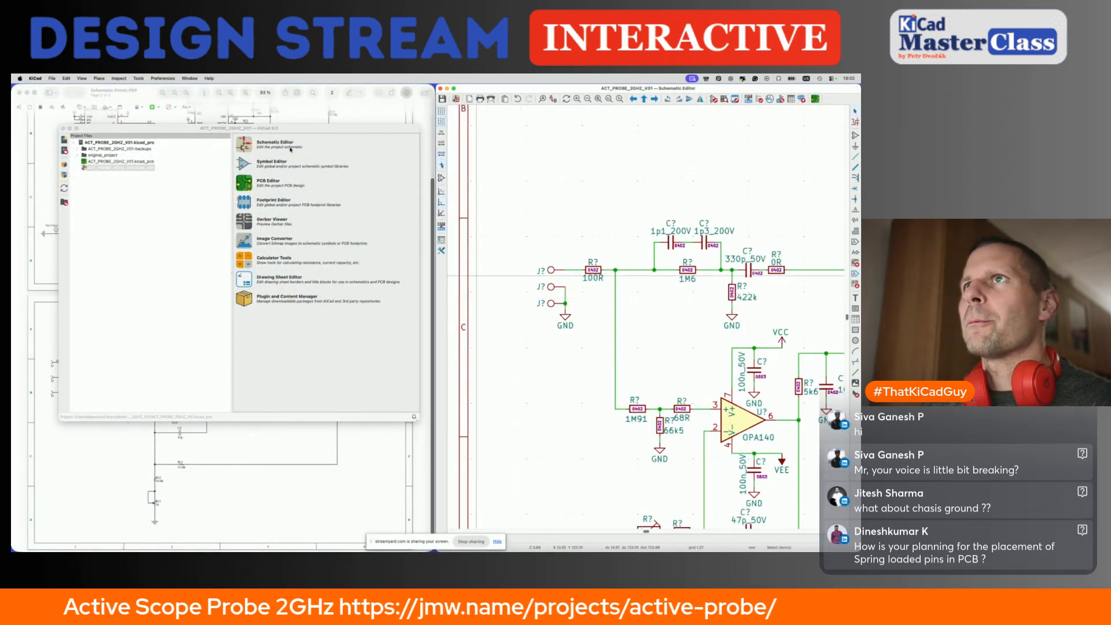
key(super+Tab)
scroll(237, 310, up, 3)
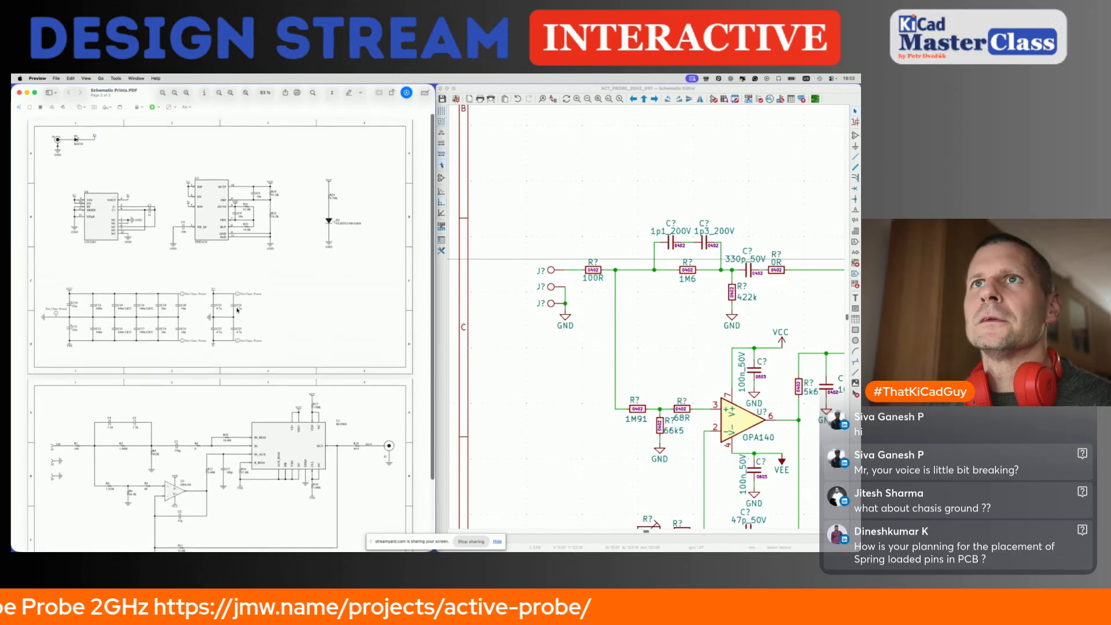
Move the STPS1L40 value text below the diode and its reference text closer above the symbol.
click(656, 320)
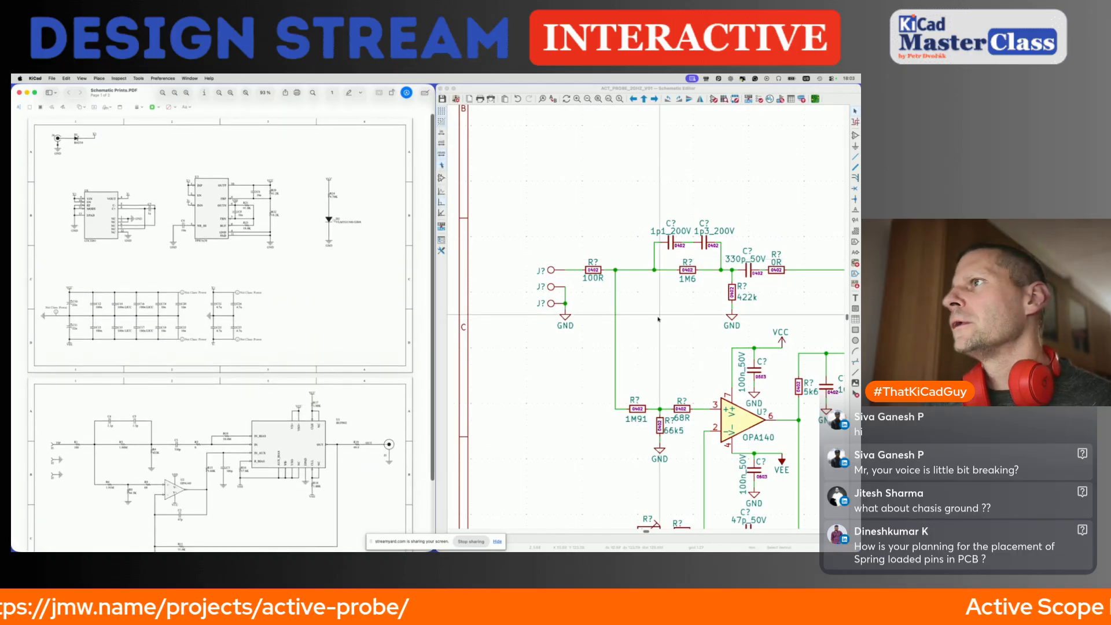
scroll(656, 320, down, 3)
scroll(655, 320, up, 10)
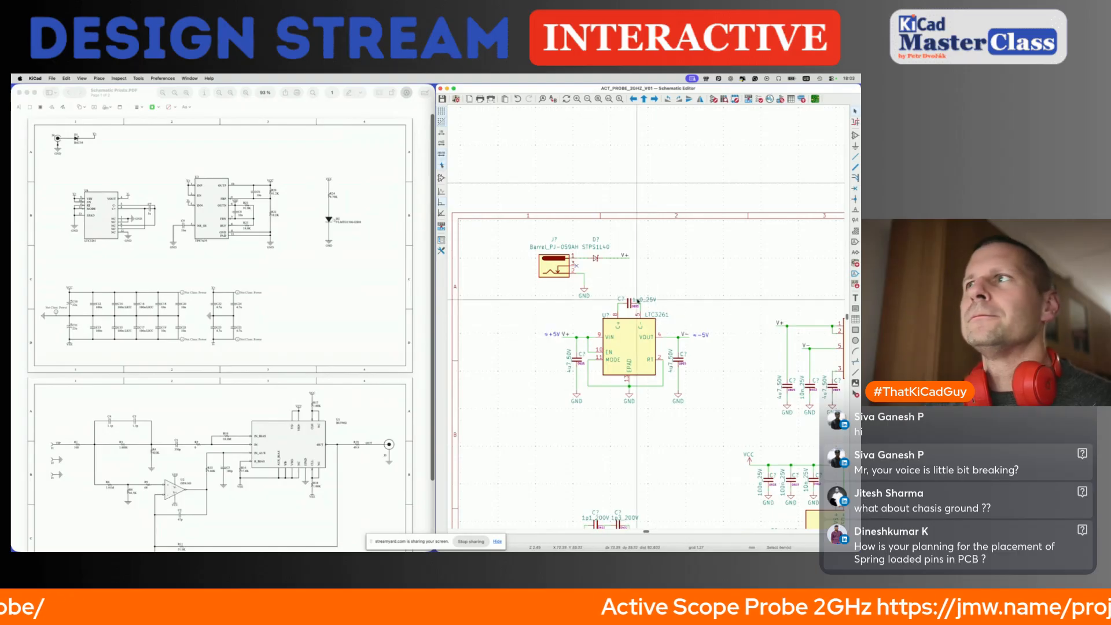
scroll(594, 238, up, 2)
drag(595, 243, 599, 271)
drag(596, 233, 596, 248)
Set the barrel jack's reference to J4 and the STPS1L40 diode's reference to D1.
double_click(535, 232)
text(J4)
key(Return)
double_click(598, 247)
text(D1)
key(Return)
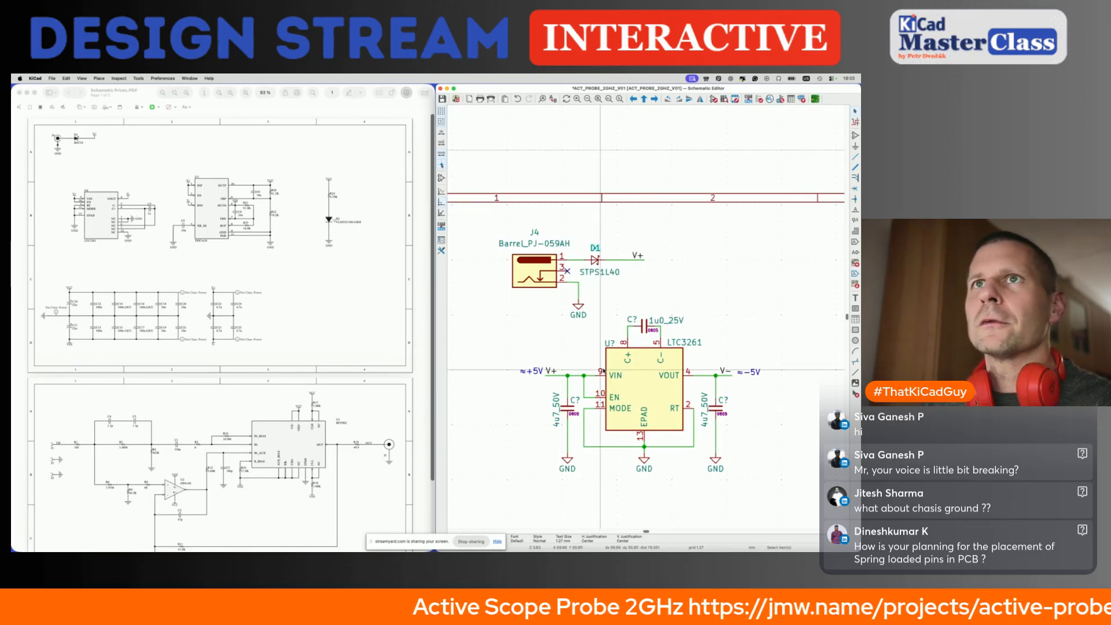
Set the LTC3261's reference to U4 and the reference of the 1u0_25V capacitor above it to C7.
double_click(628, 354)
key(Escape)
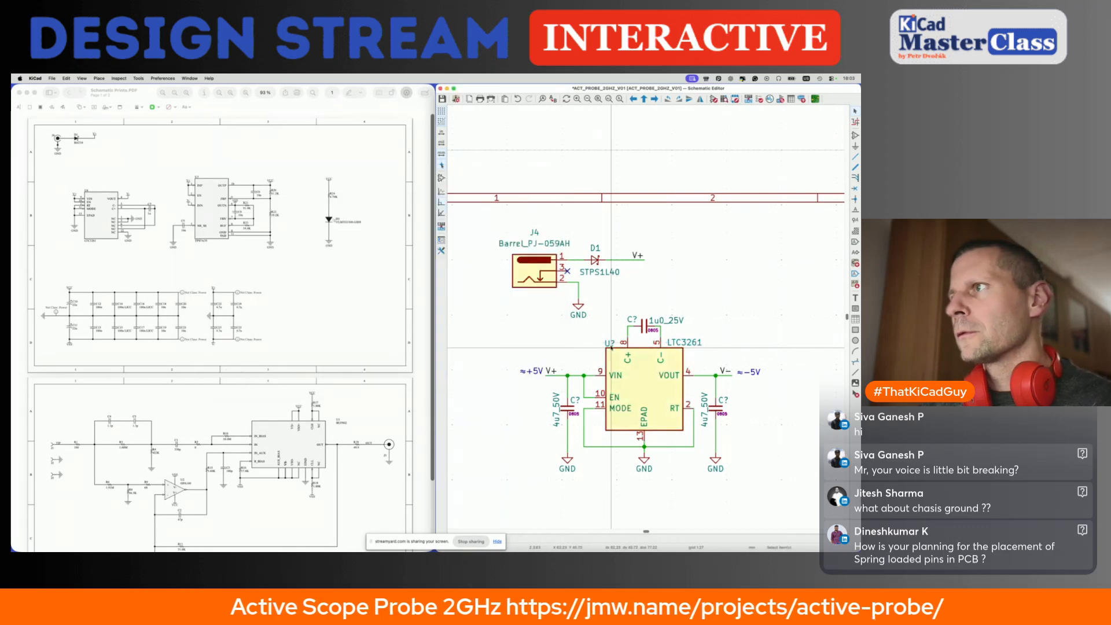
double_click(609, 343)
text(4)
key(Return)
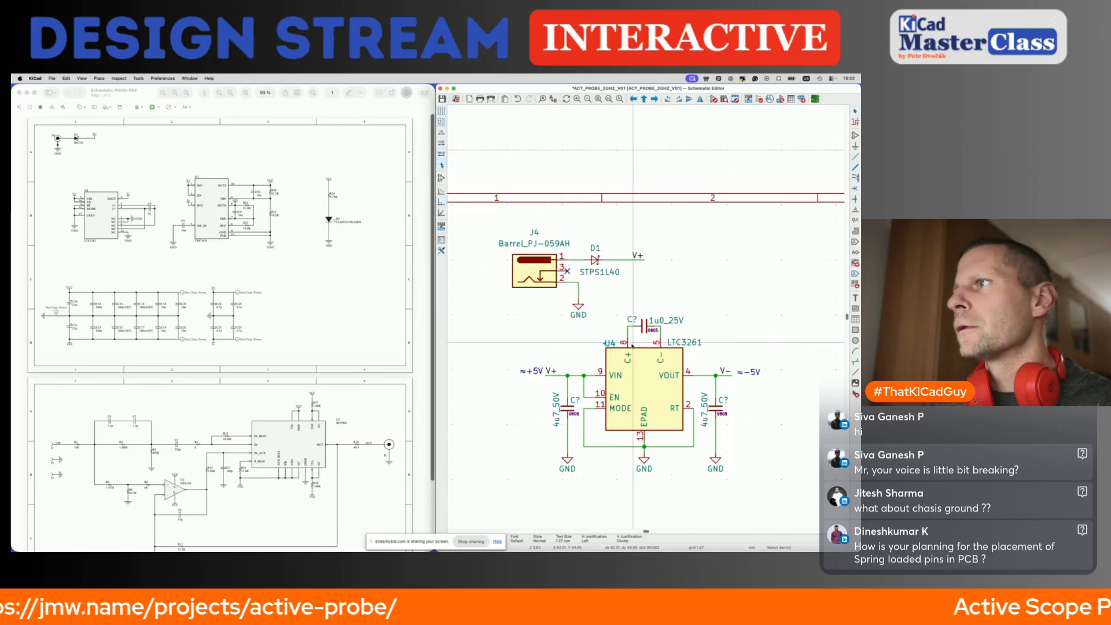
double_click(632, 319)
text(7)
key(Return)
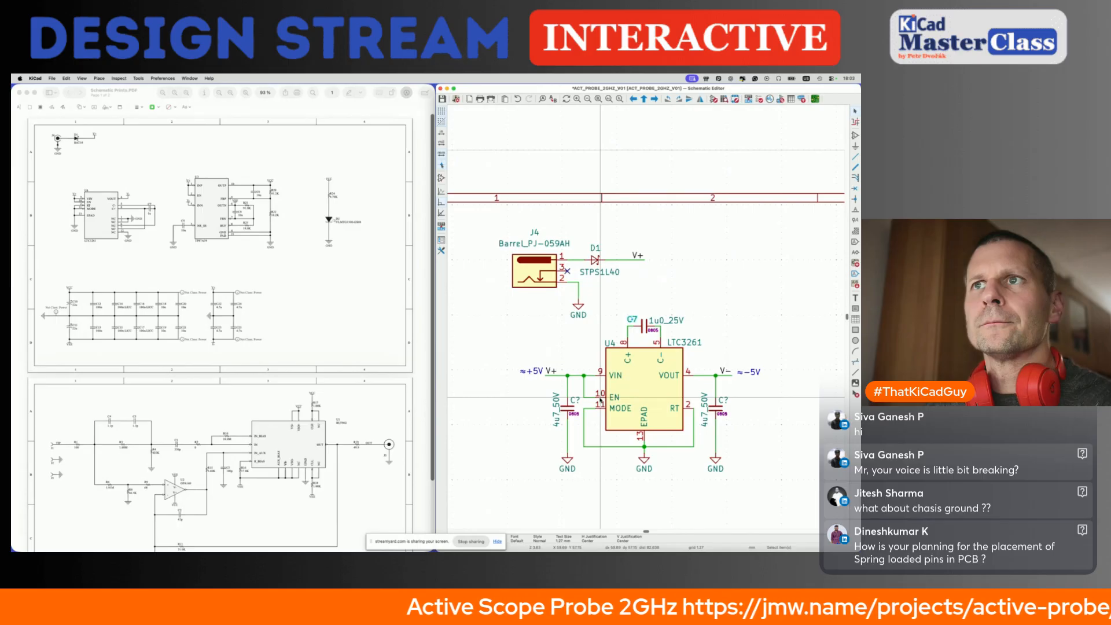
Set the references of the LTC3261's 4u7_50V capacitors to C22 on V+ and C23 on V-.
text(u22)
key(Return)
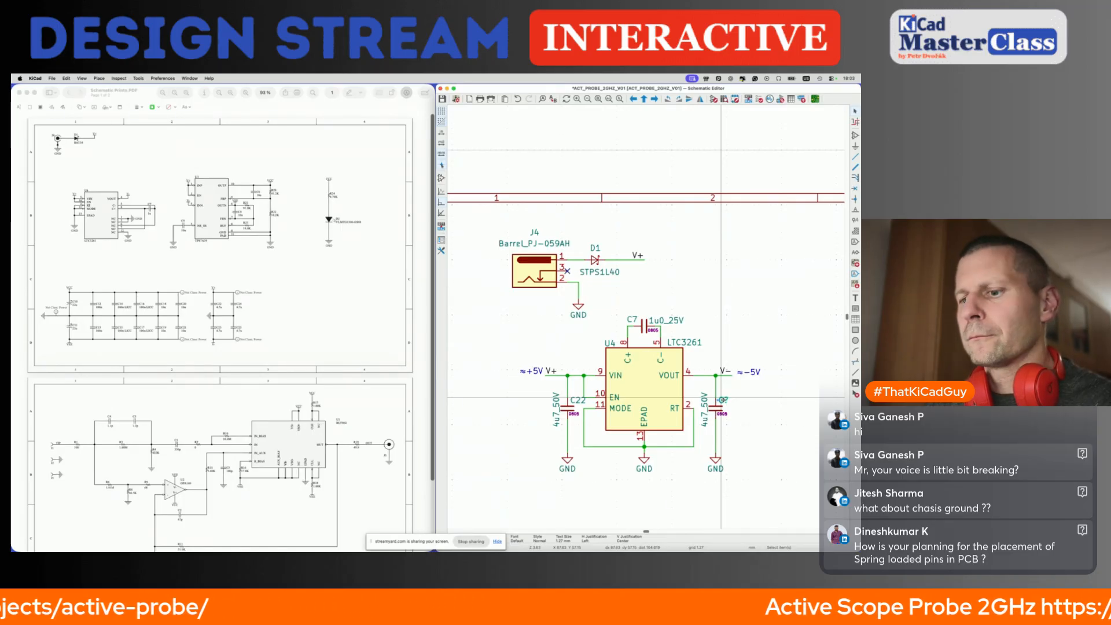
double_click(723, 400)
text(23)
key(Return)
Set the reference of the 4u7_50V capacitor on the TPS7A39's V+ input to C24.
scroll(720, 398, right, 10)
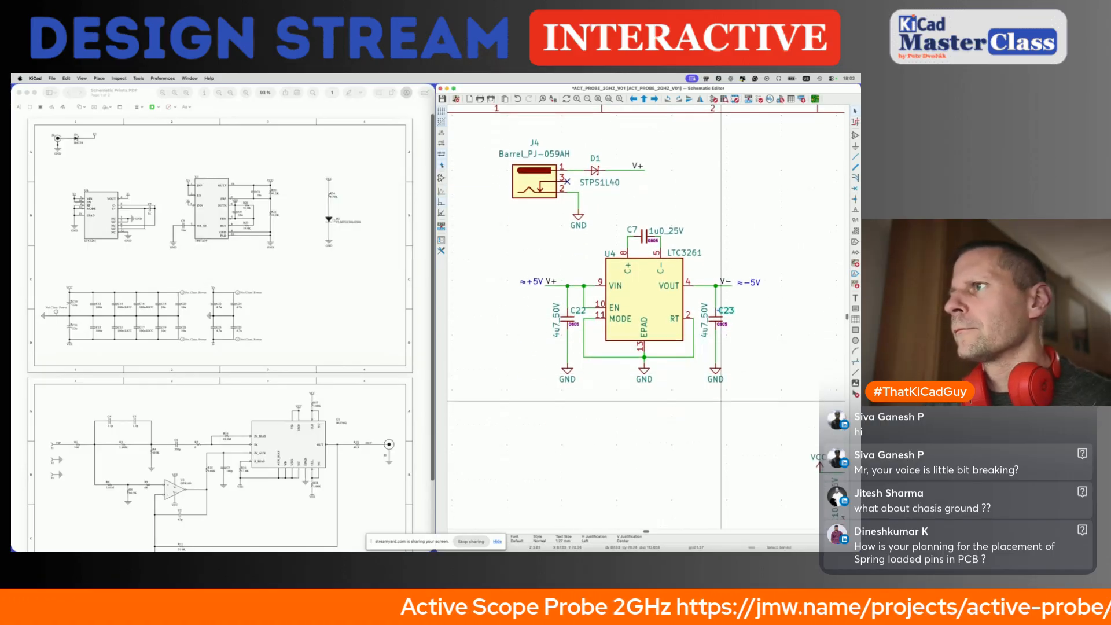
scroll(720, 402, right, 3)
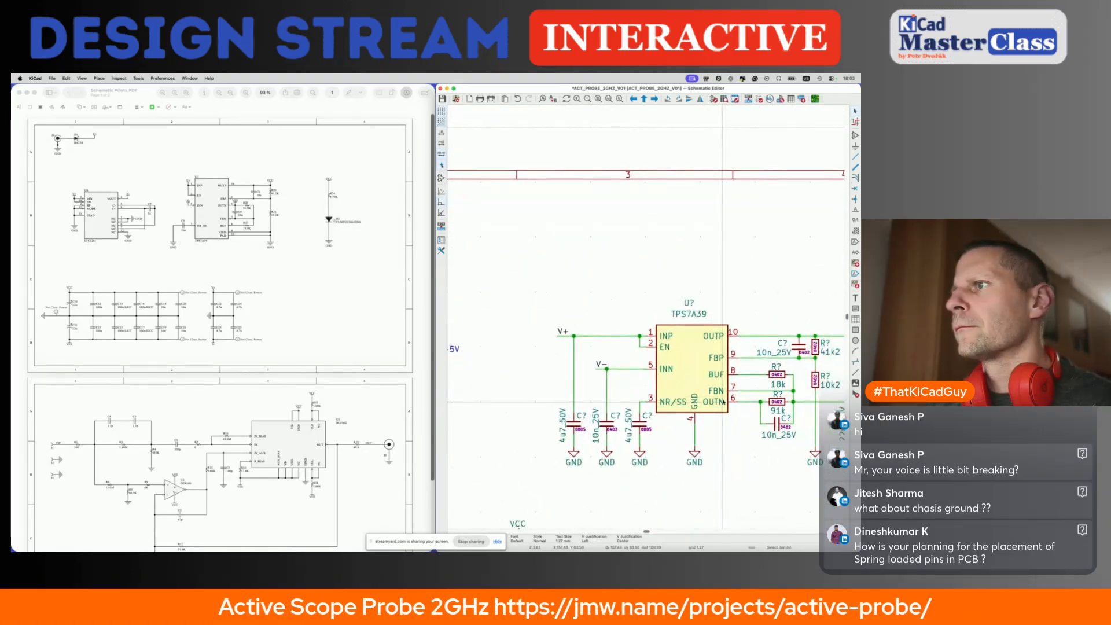
scroll(636, 405, down, 1)
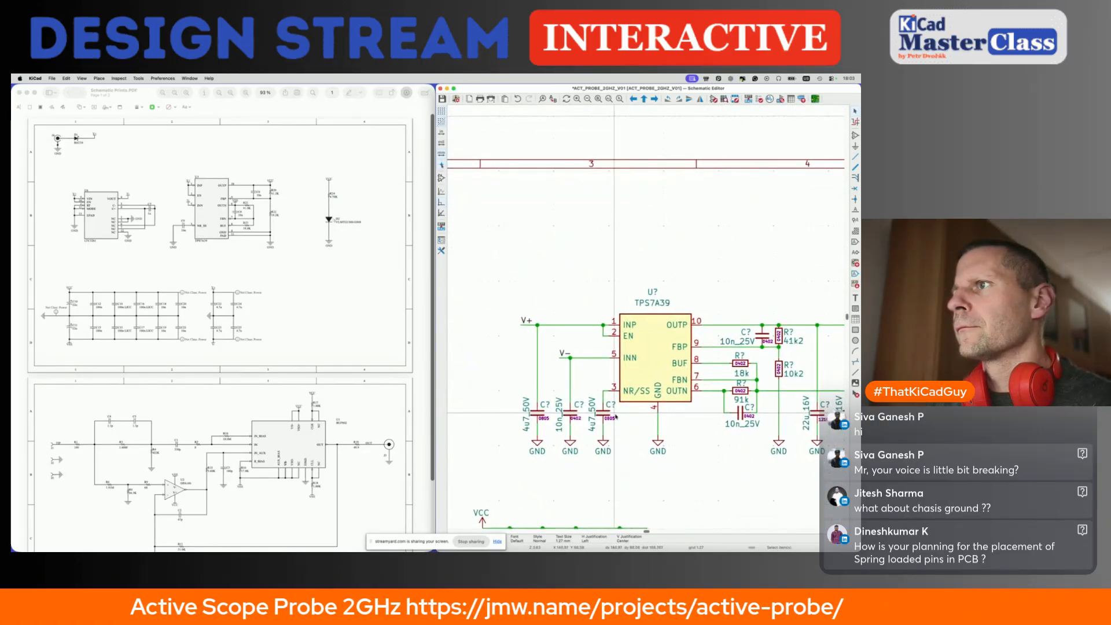
double_click(543, 404)
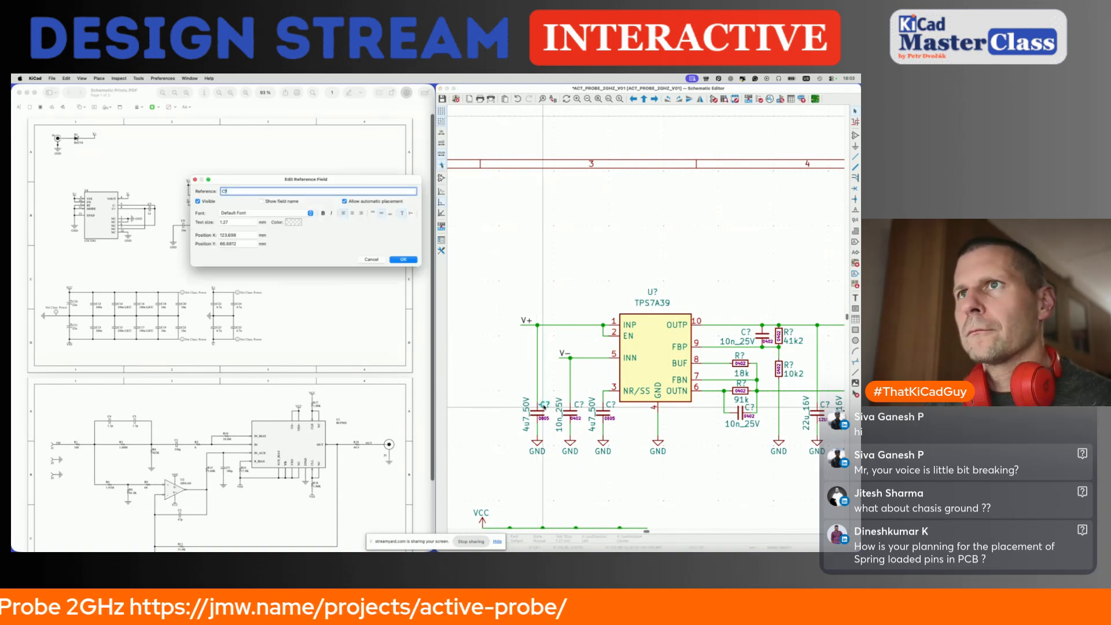
key(Return)
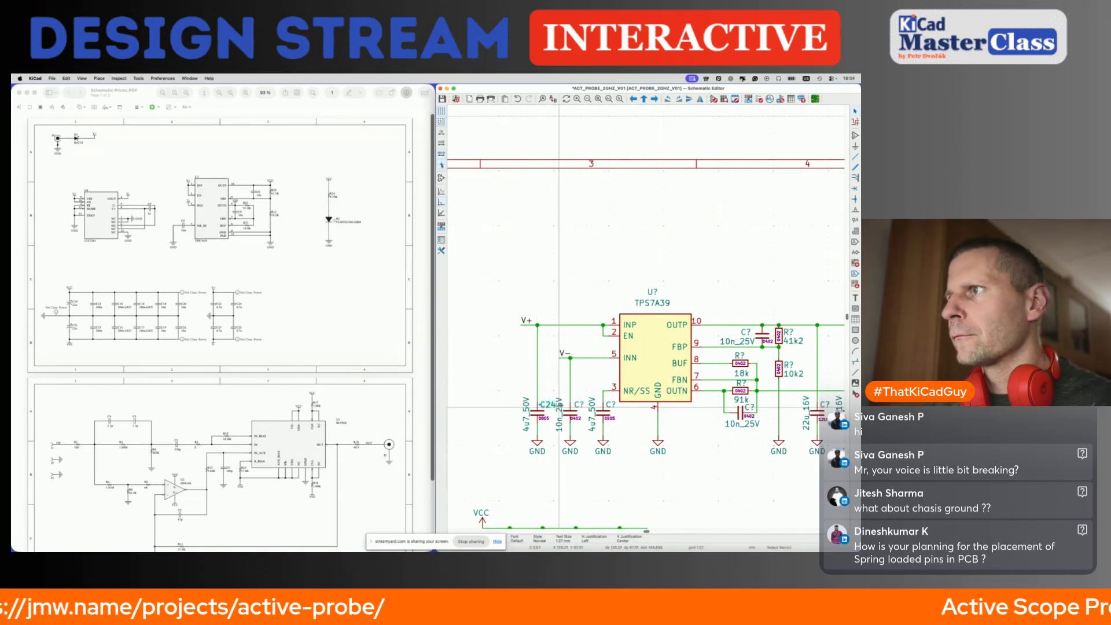
Compare the capacitors around the TPS7A39 and LTC3261 with the reference schematic.
scroll(576, 407, right, 3)
scroll(576, 407, down, 1)
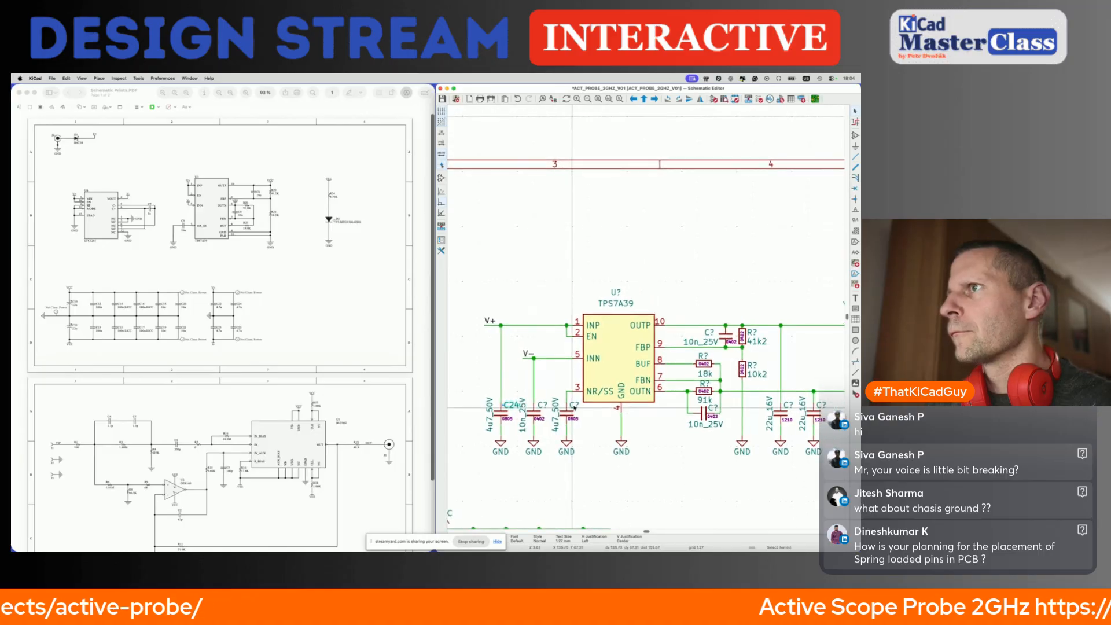
scroll(574, 408, left, 2)
scroll(574, 408, down, 1)
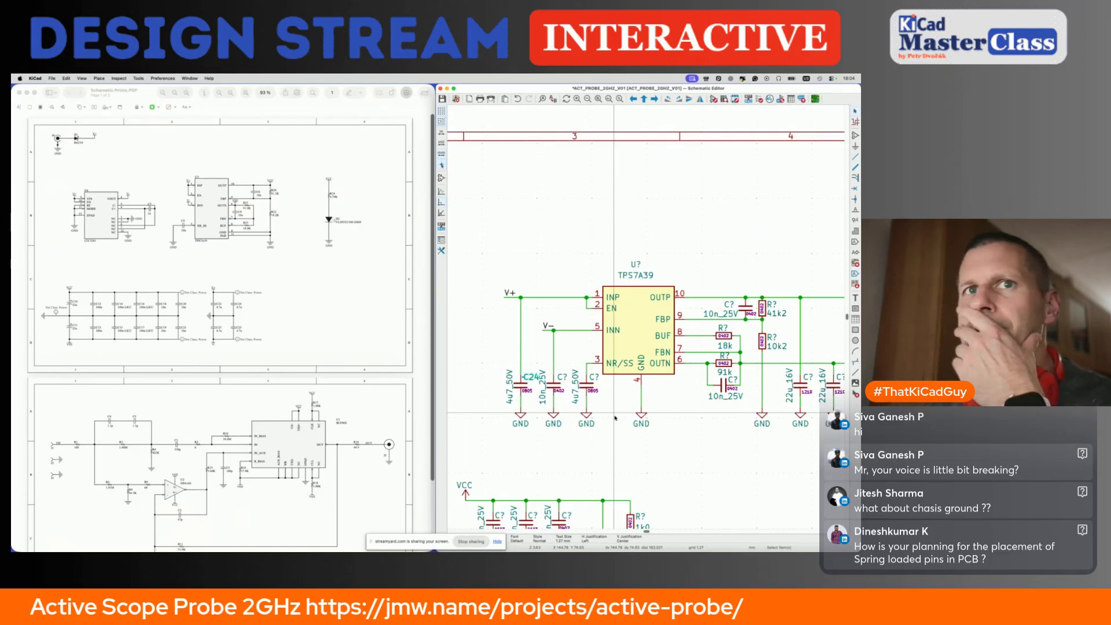
scroll(633, 379, left, 4)
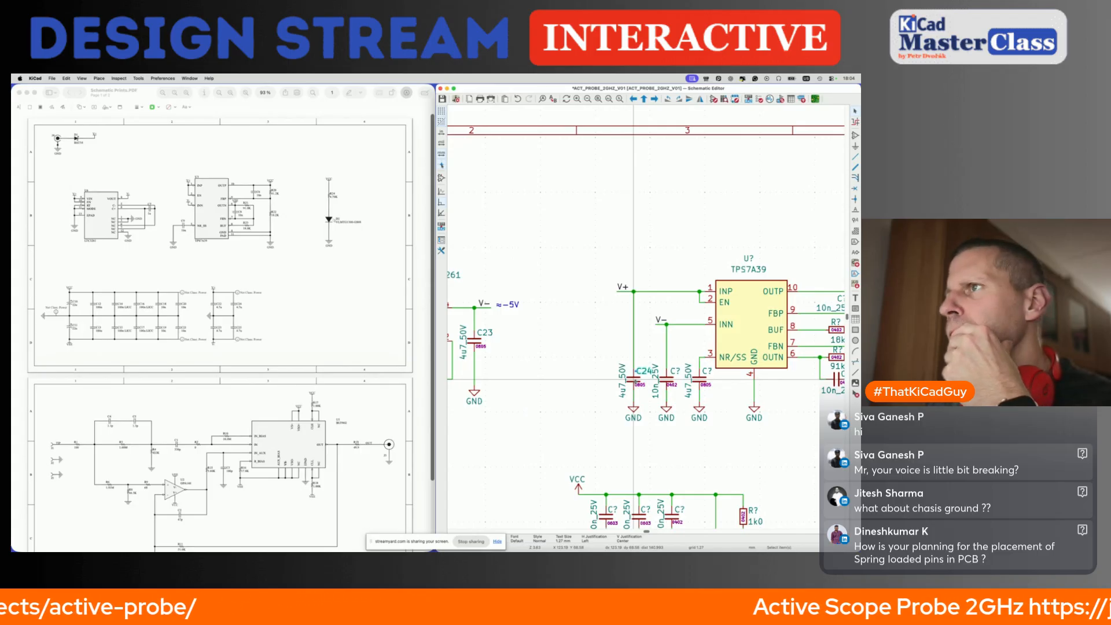
scroll(634, 381, left, 4)
scroll(636, 383, down, 3)
scroll(635, 383, left, 3)
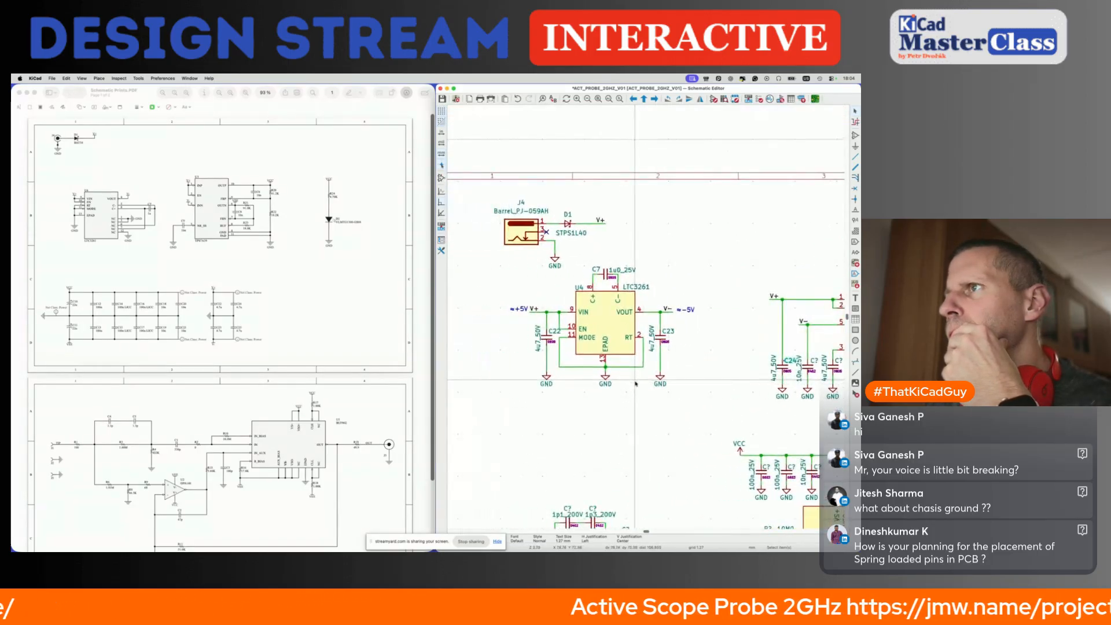
scroll(635, 383, down, 5)
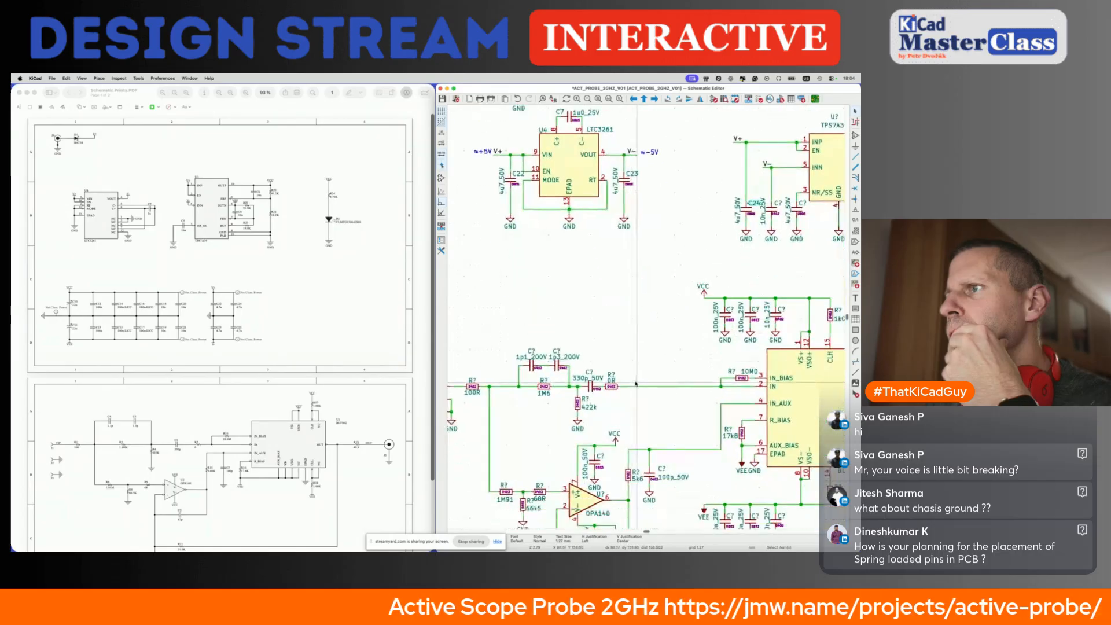
scroll(635, 383, up, 4)
scroll(635, 383, right, 5)
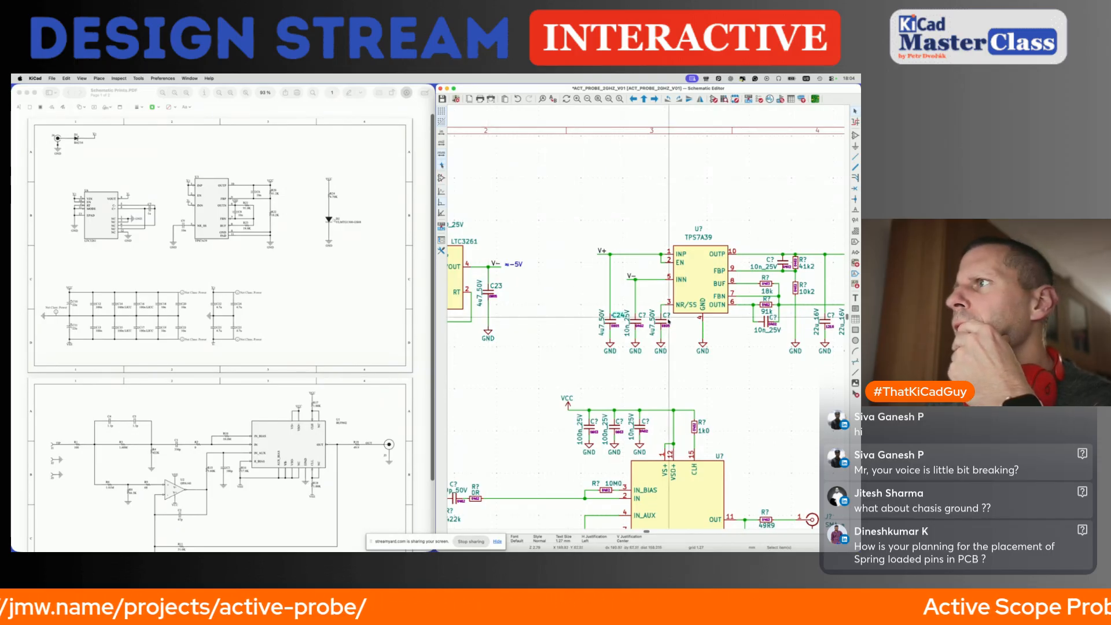
Swap the 10n_25V capacitor on V- with the 4u7_50V capacitor on the TPS7A39's NR/SS pin.
scroll(685, 328, up, 3)
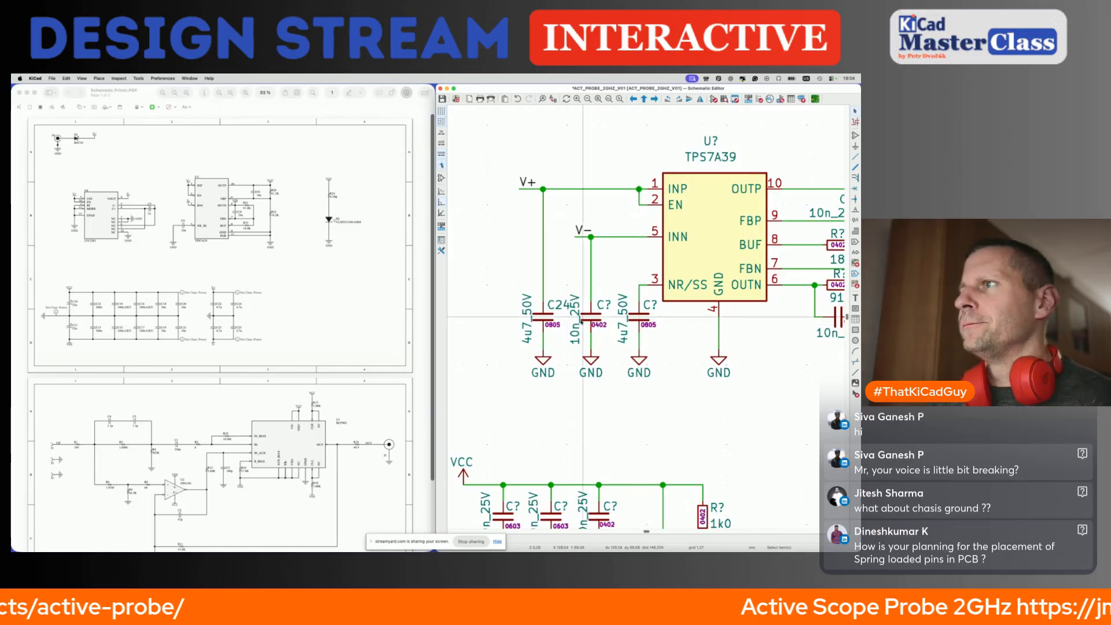
click(591, 317)
click(639, 317)
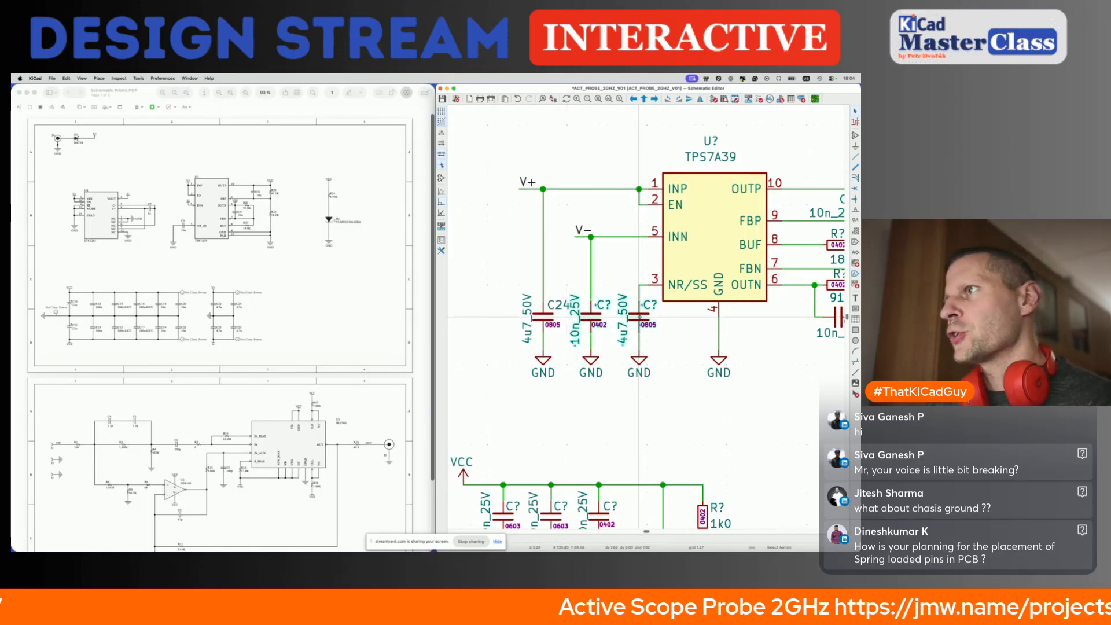
key(alt+s)
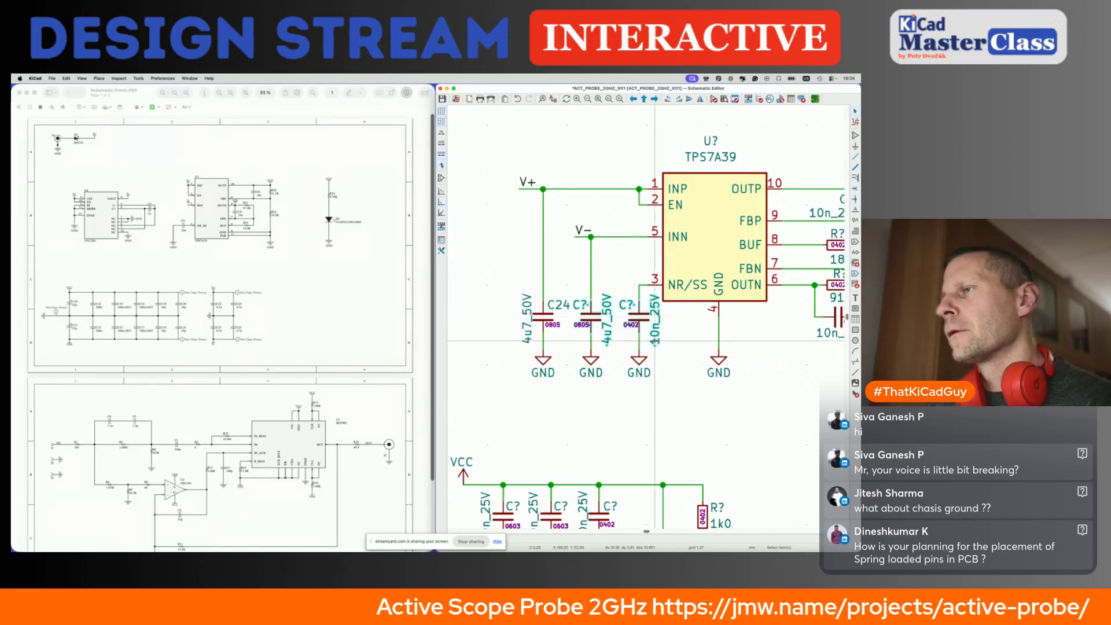
Flip the two swapped capacitors so their value texts sit on the same side as on C24, and save the schematic.
click(590, 317)
key(y)
key(y)
key(super+s)
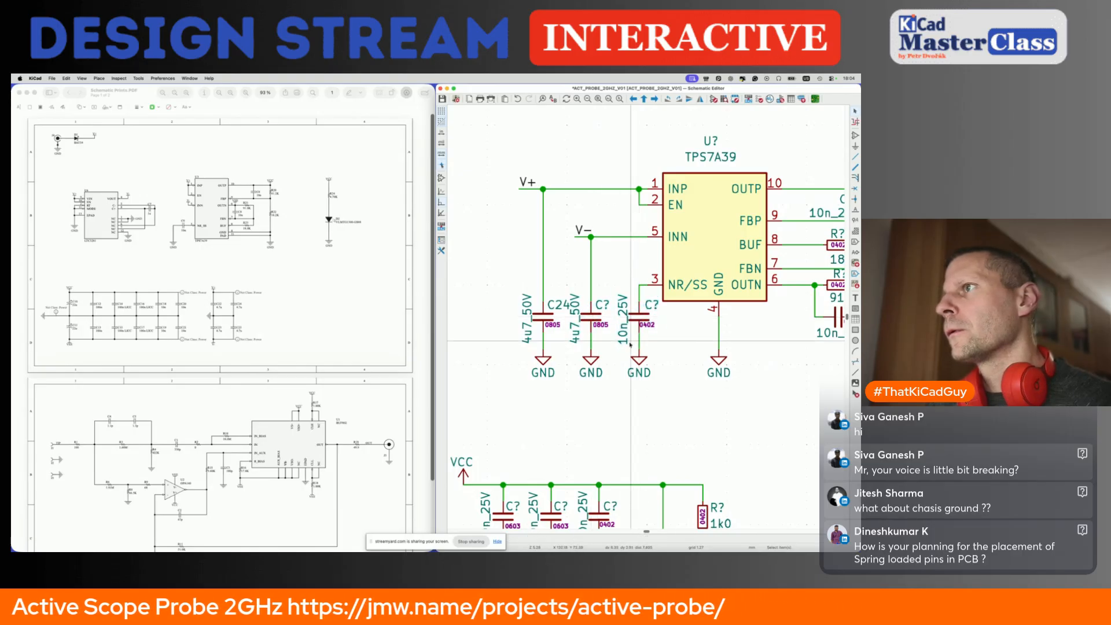
Set the 4u7_50V capacitor on V- to reference C25 and the 10n_25V capacitor on NR/SS to C9.
click(600, 305)
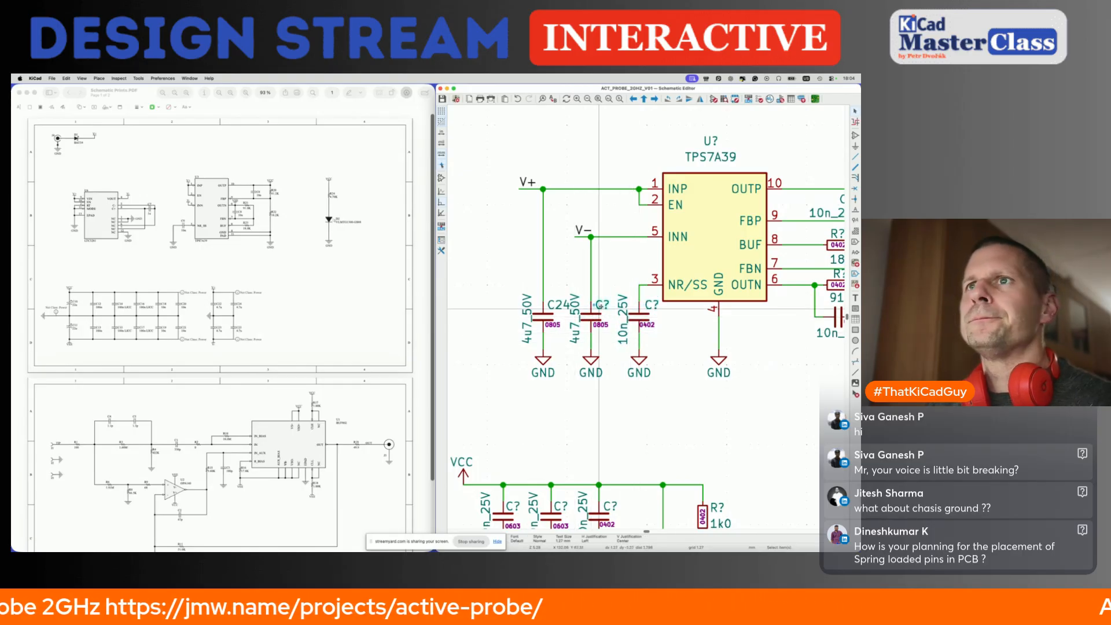
double_click(599, 305)
text(2)
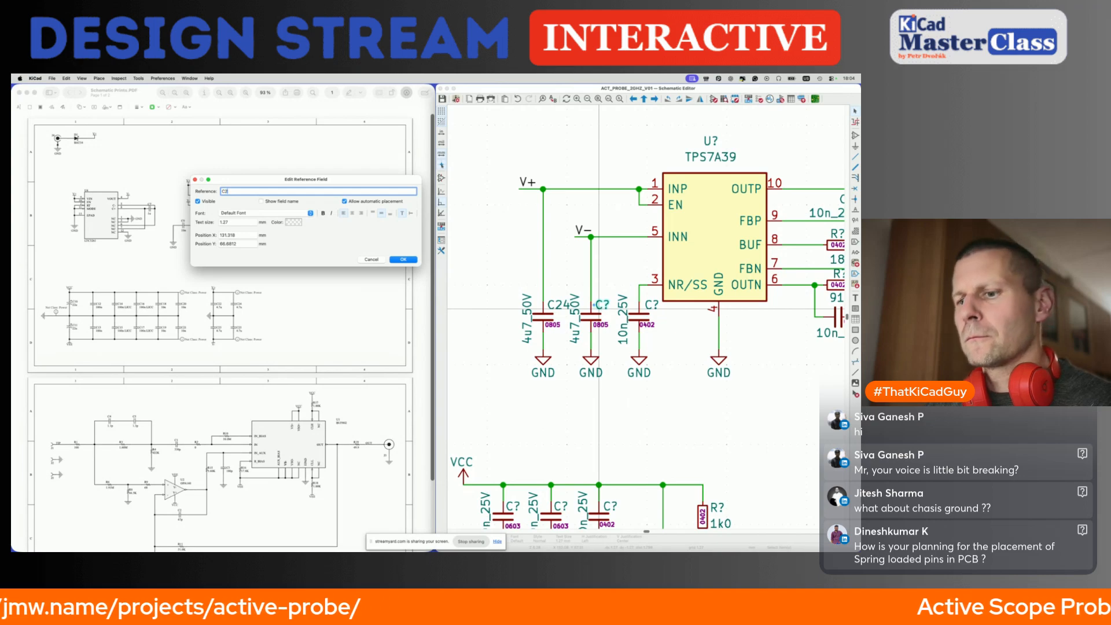
text(5)
key(Return)
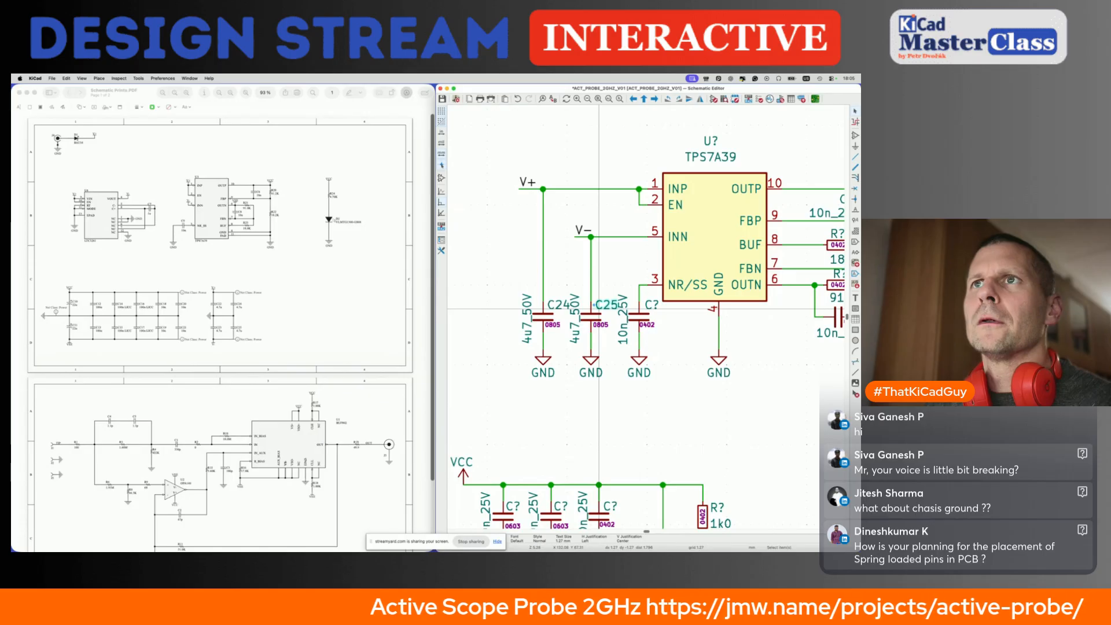
double_click(649, 307)
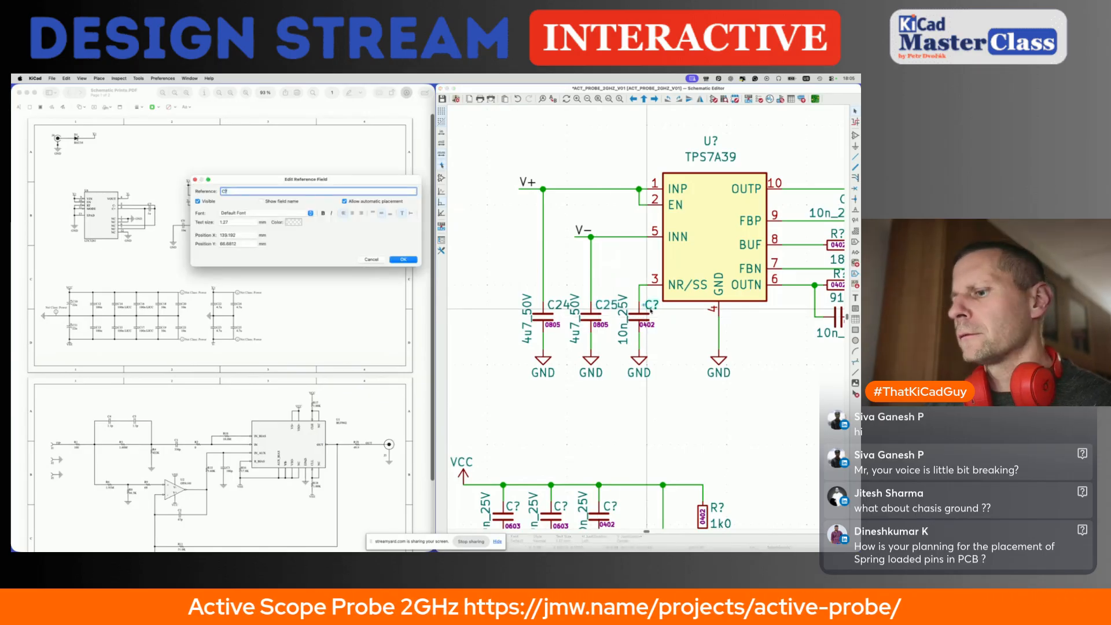
key(Return)
scroll(646, 308, up, 3)
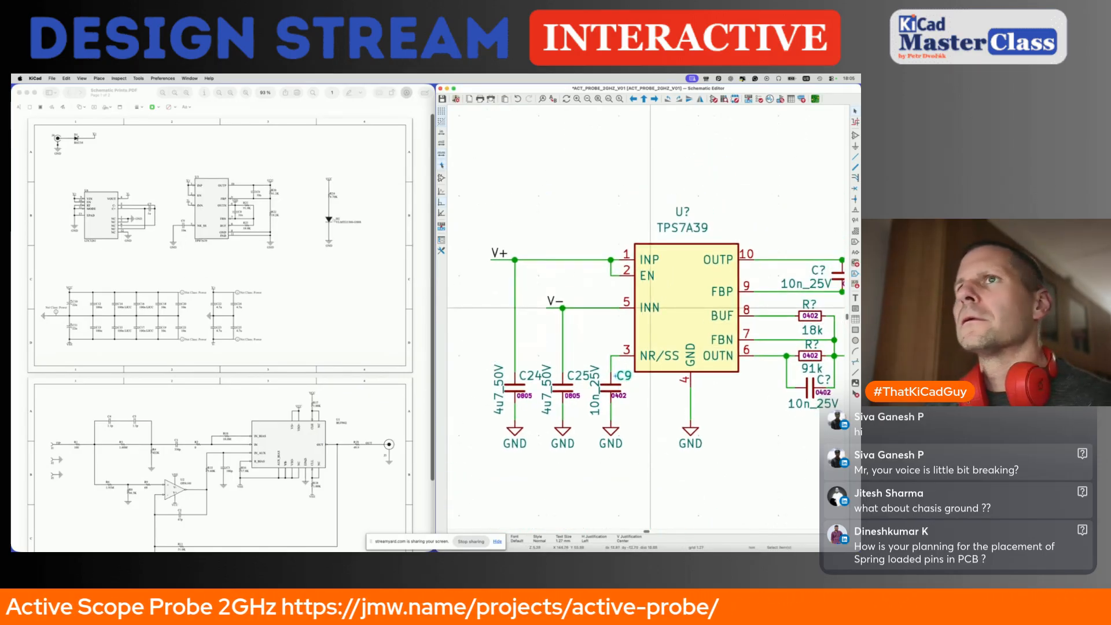
Set the TPS7A39 regulator's reference to U3.
double_click(682, 212)
text(U3)
key(Return)
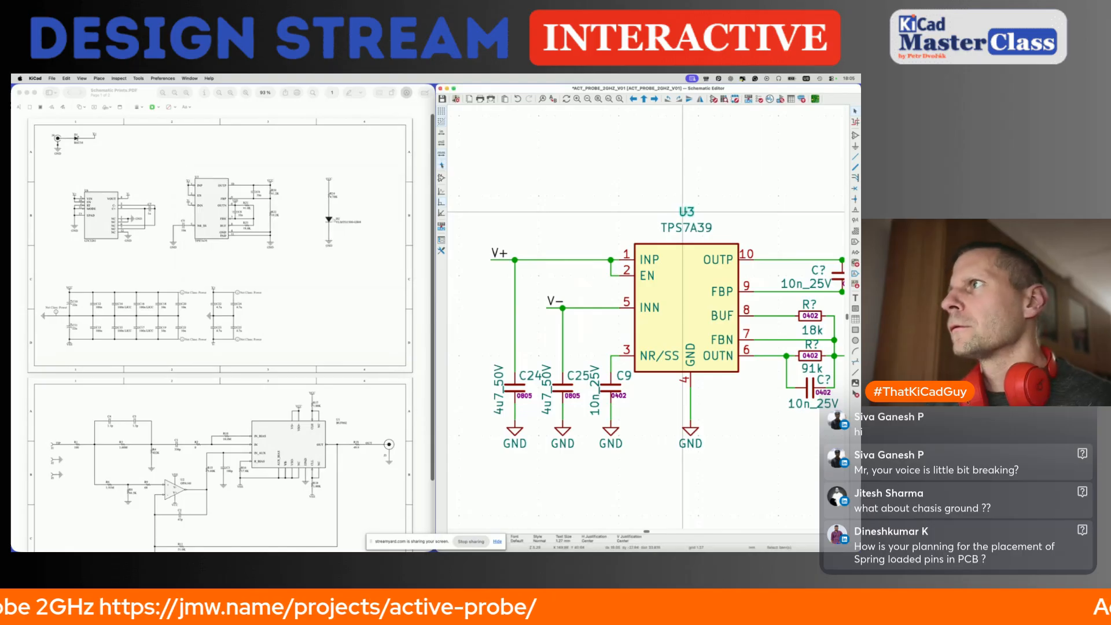
Move the TPS7A39 value text above the symbol's right corner and the U3 text above its left corner, and save the schematic.
key(m)
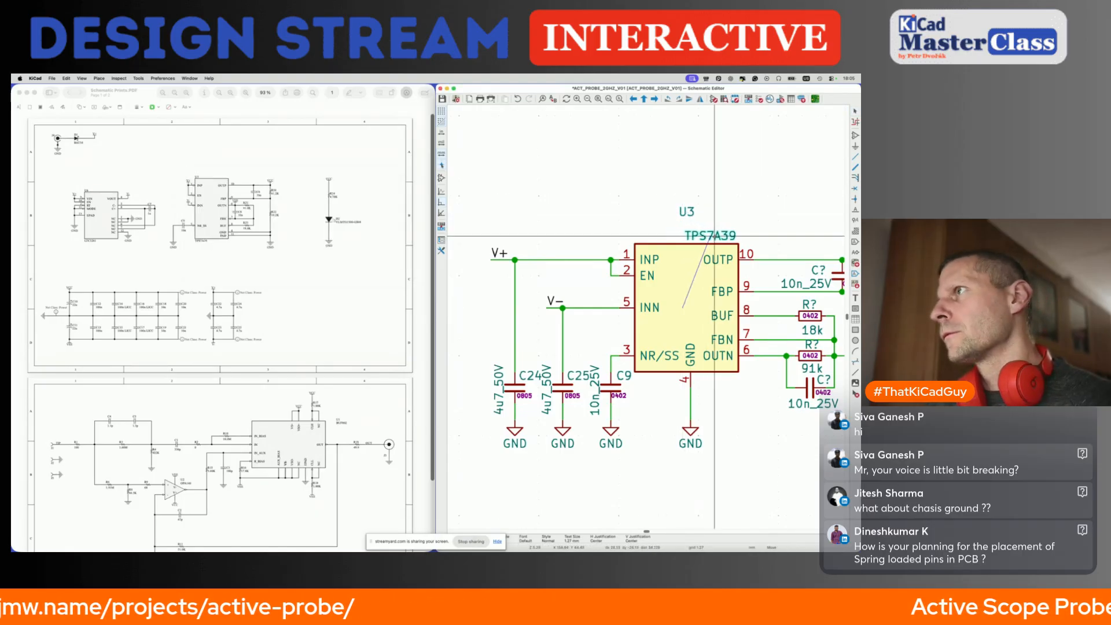
click(714, 236)
key(m)
click(643, 246)
key(super+s)
Set the reference of the 10n_25V capacitor between the regulator's OUTP and FBP pins to C6.
scroll(642, 246, right, 5)
scroll(642, 248, right, 3)
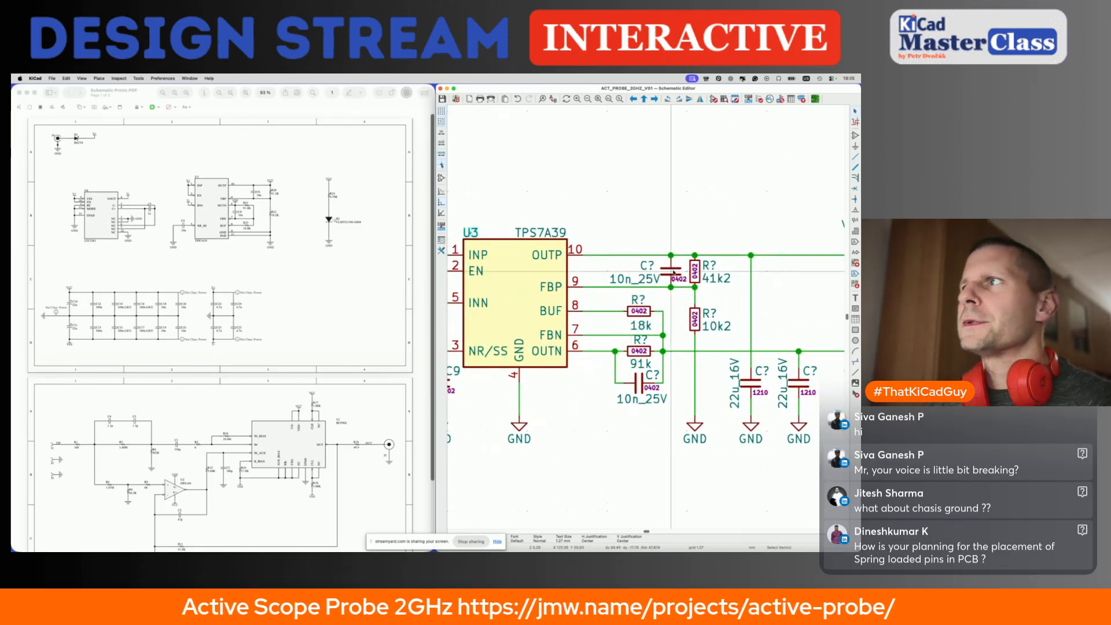
double_click(639, 266)
text(C6)
key(Return)
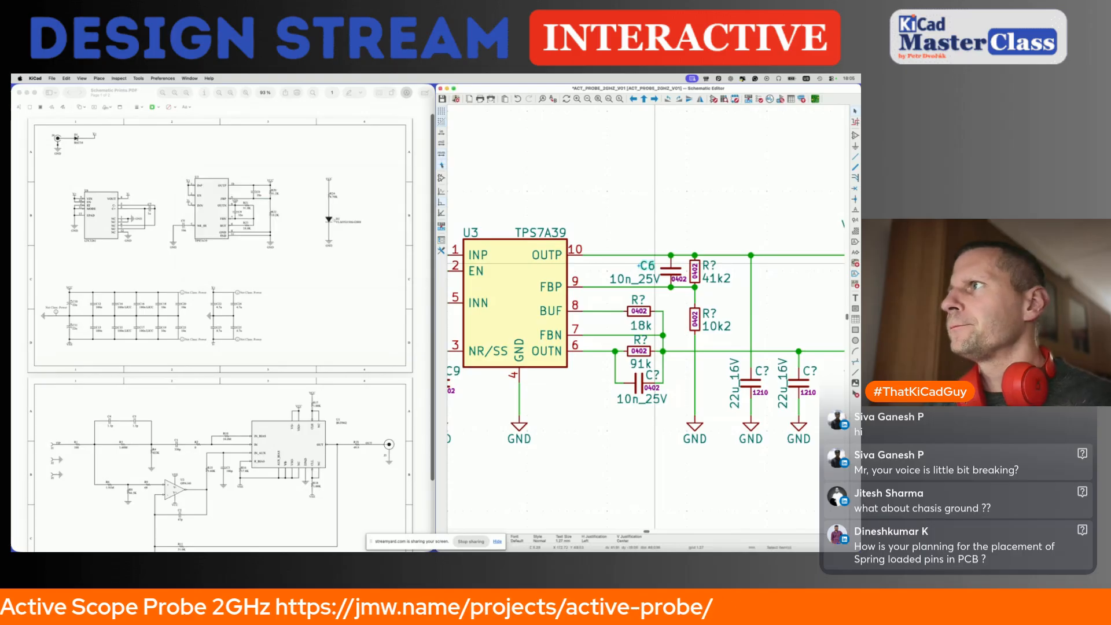
key(Escape)
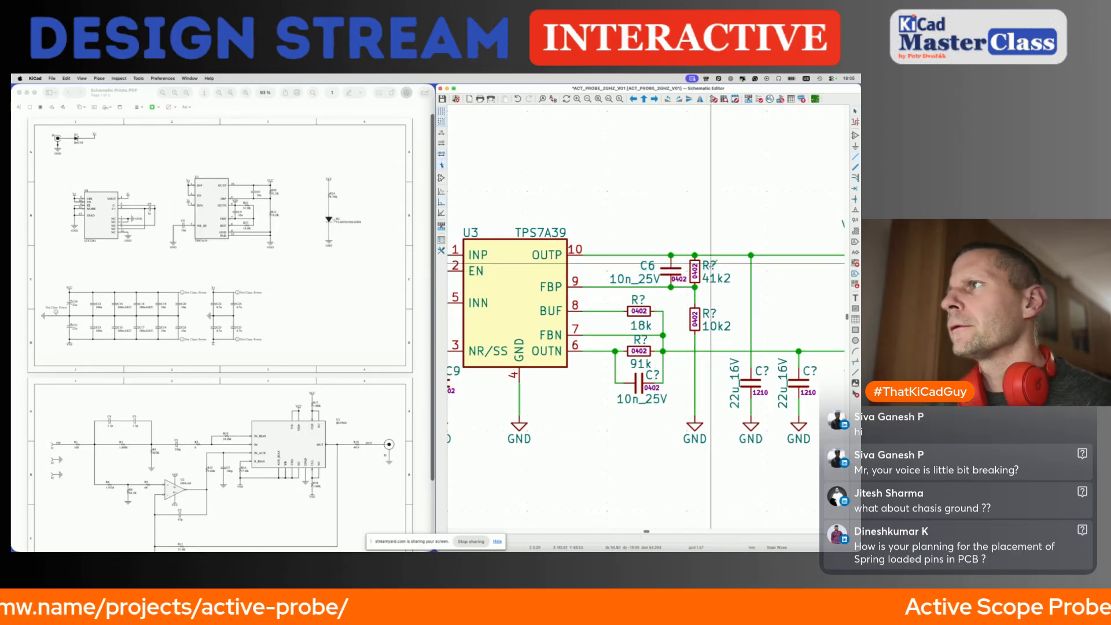
Set the references of the positive feedback divider to R20 for the 41k2 resistor and R22 for the 10k2 resistor.
scroll(648, 269, right, 5)
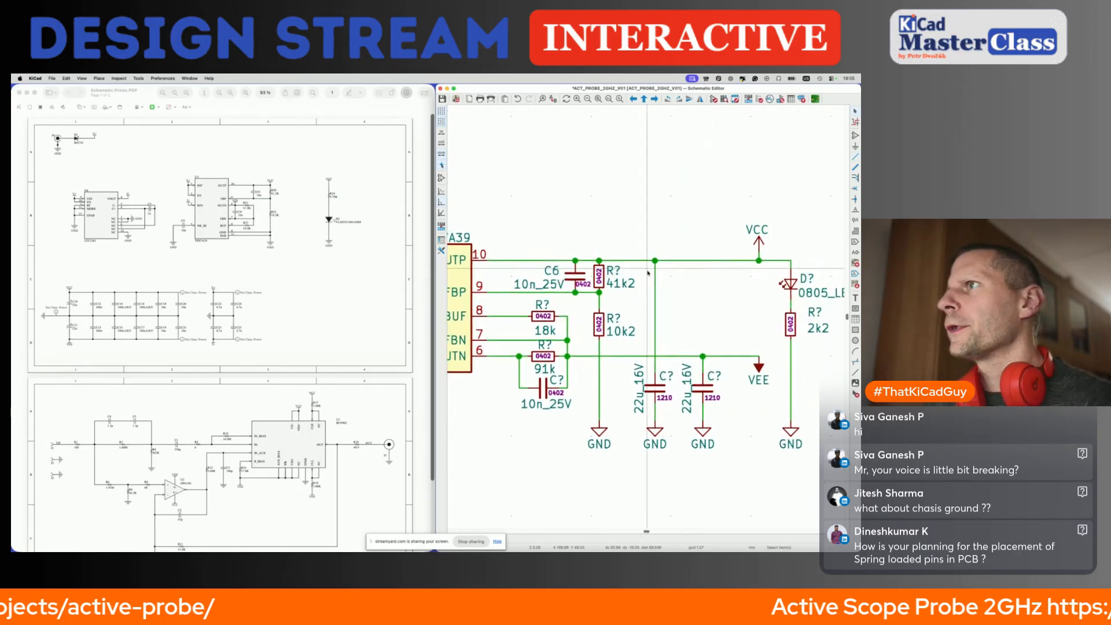
double_click(616, 271)
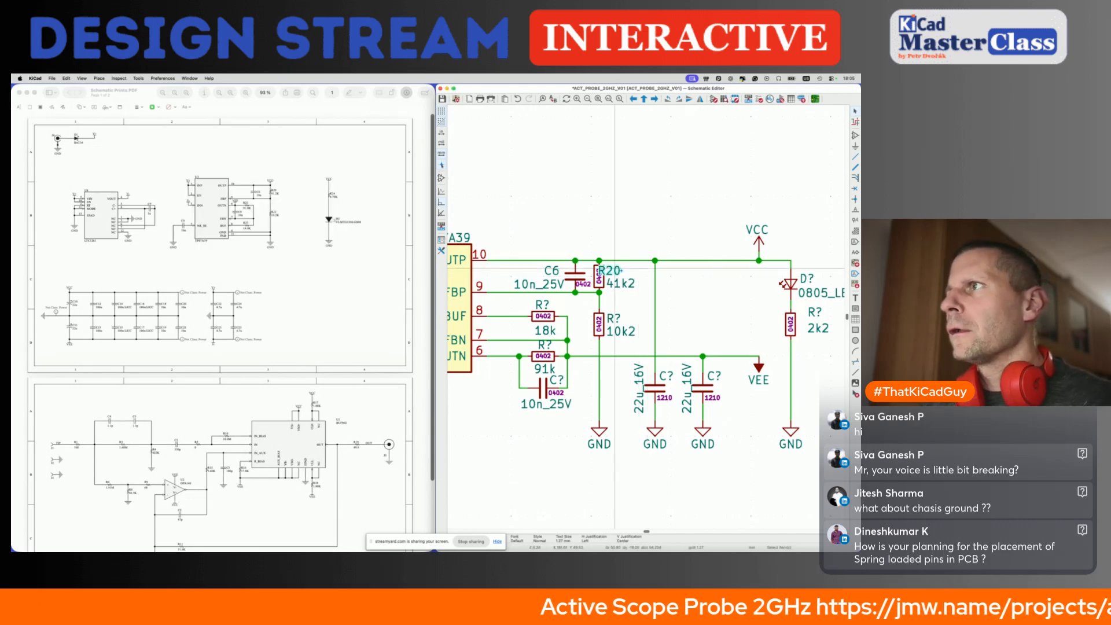
double_click(615, 320)
text(22)
key(Return)
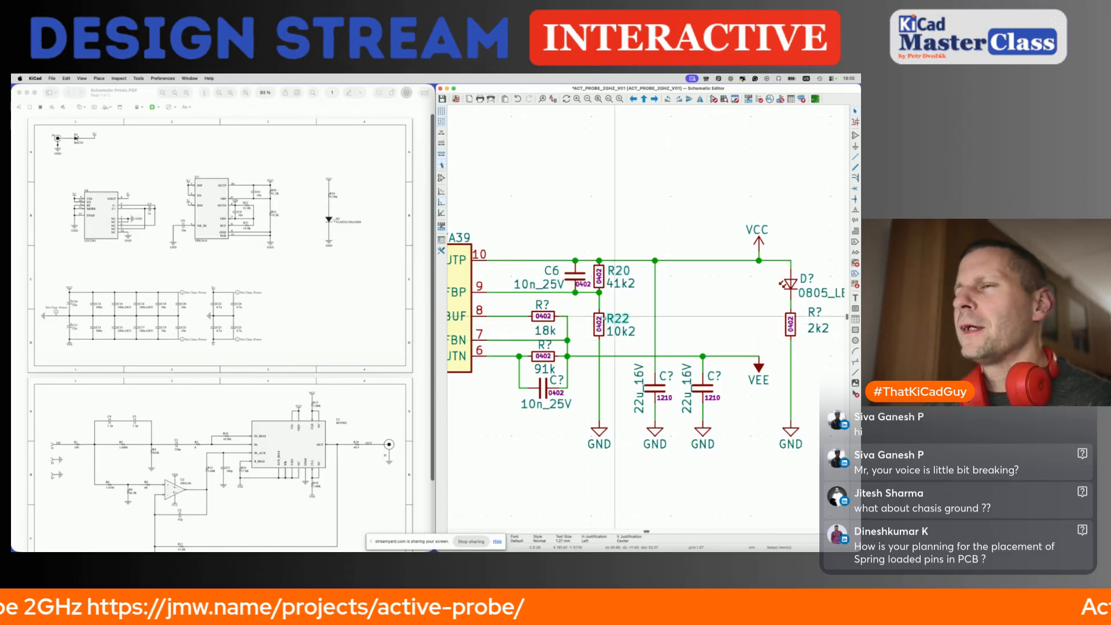
Set the reference of the 18k resistor on the regulator's BUF pin to R23.
middle_drag(546, 319, 572, 323)
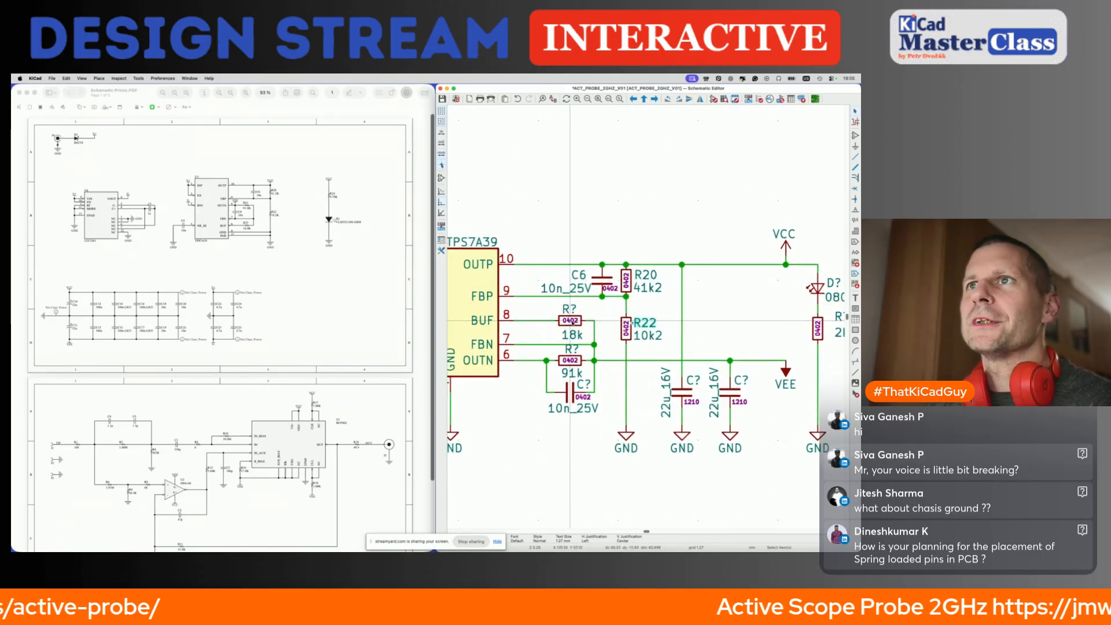
double_click(571, 310)
text(23)
key(Return)
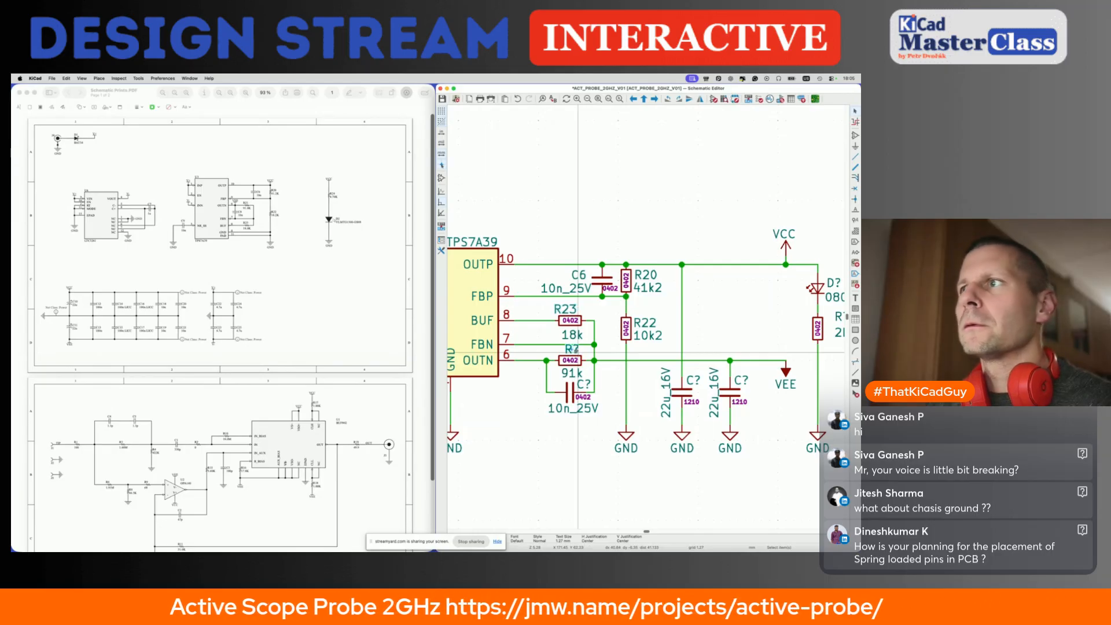
Set the 91k resistor on OUTN to reference R21 and the 10n_25V capacitor parallel to it to C8.
double_click(574, 350)
text(21)
key(Return)
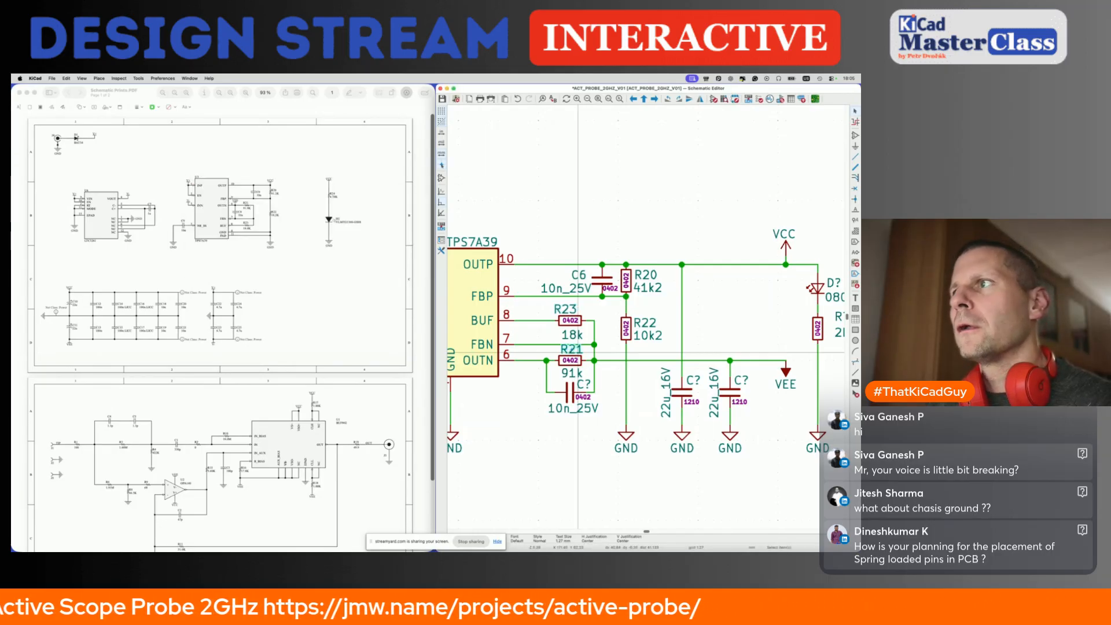
double_click(584, 383)
text(8)
key(Return)
Set the references of the two 22u_16V output capacitors to C10 on VCC and C11 on VEE.
scroll(585, 379, right, 3)
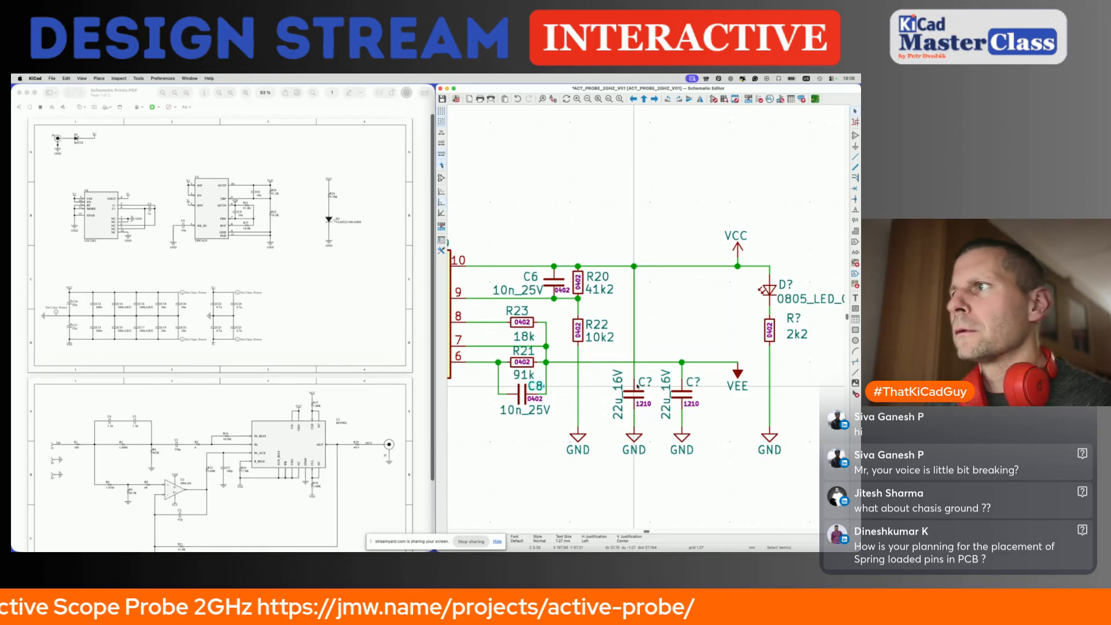
double_click(638, 383)
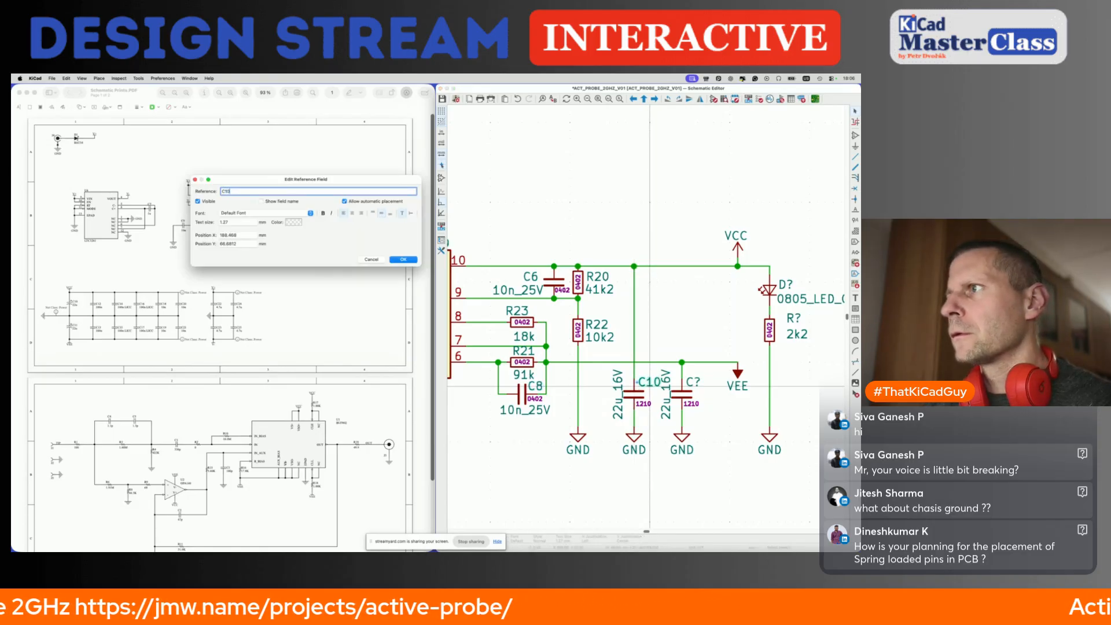
text(C10)
key(Return)
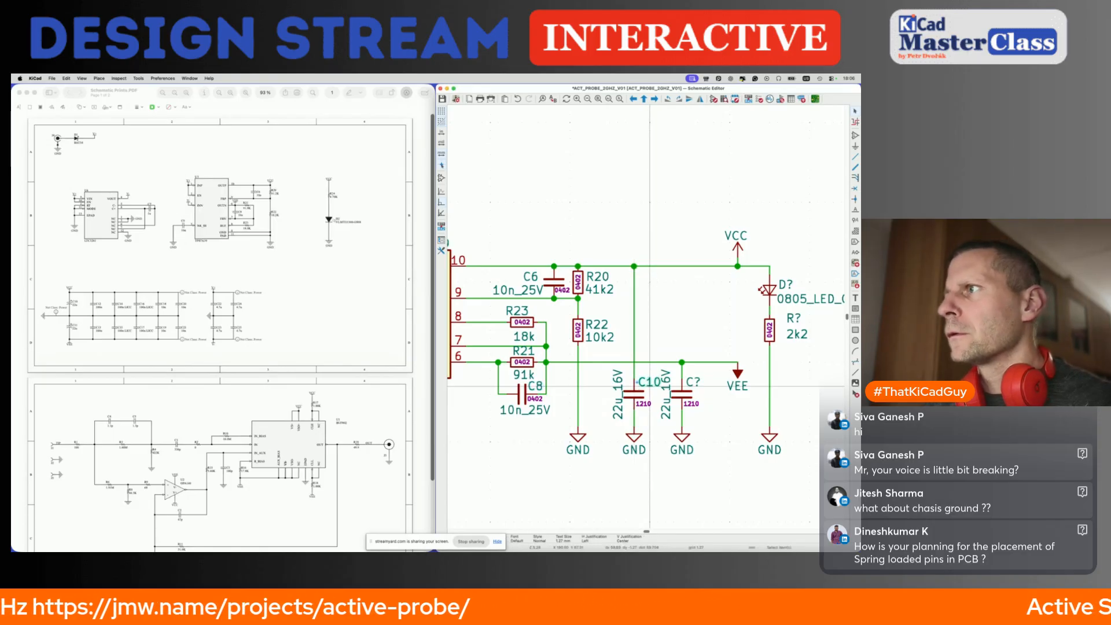
double_click(693, 383)
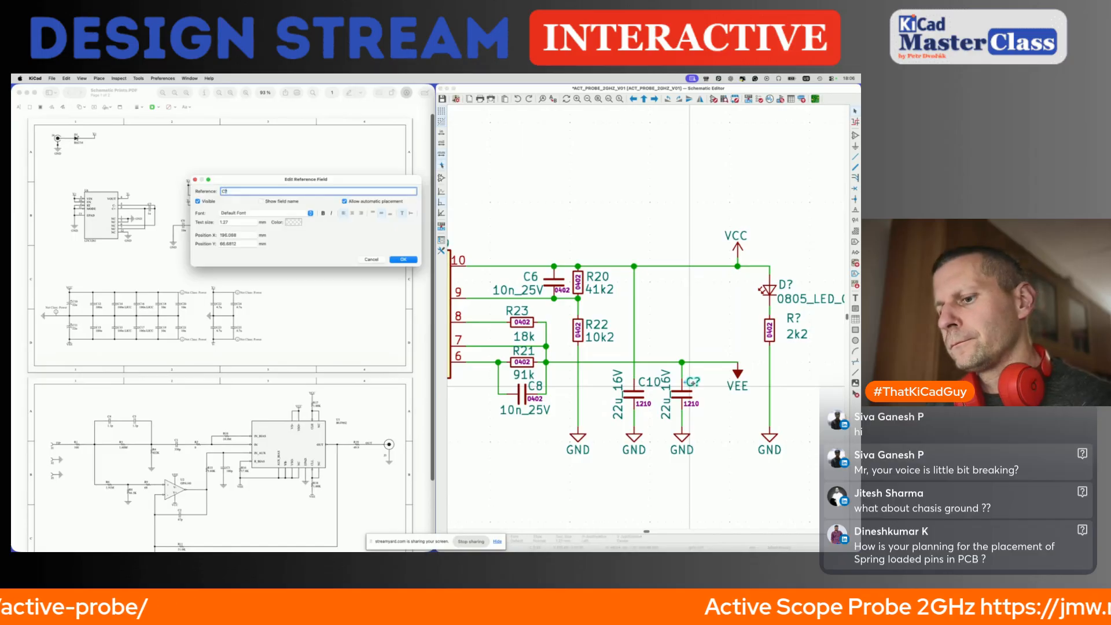
key(Return)
Move the 2k2 LED resistor's texts closer to its symbol, and assign R24 to the resistor and D2 to the green LED.
middle_drag(770, 308, 694, 333)
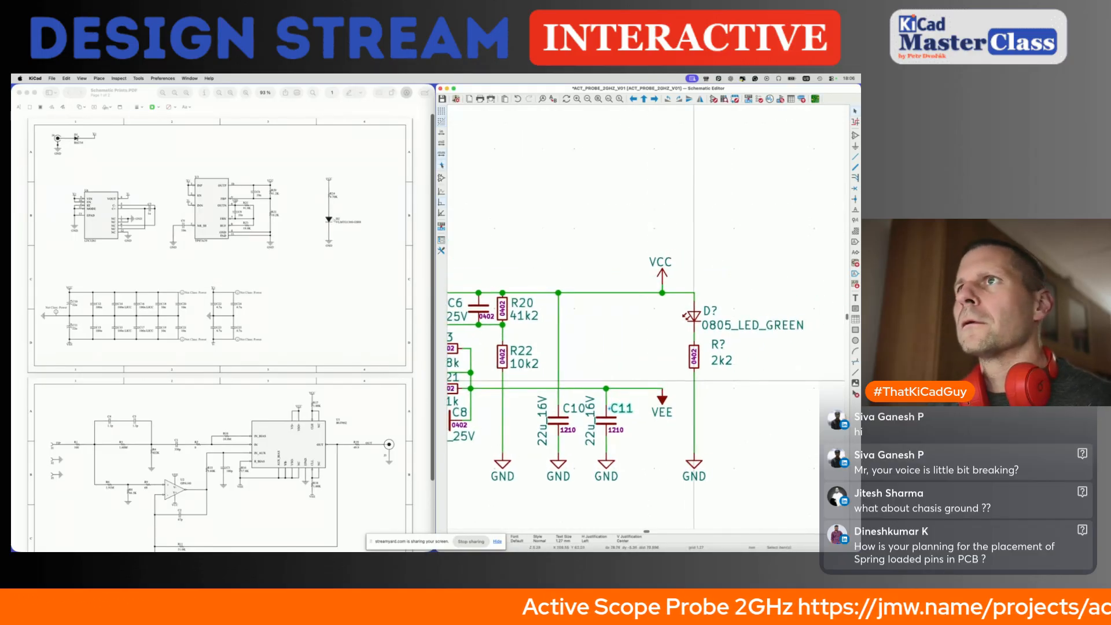
click(713, 359)
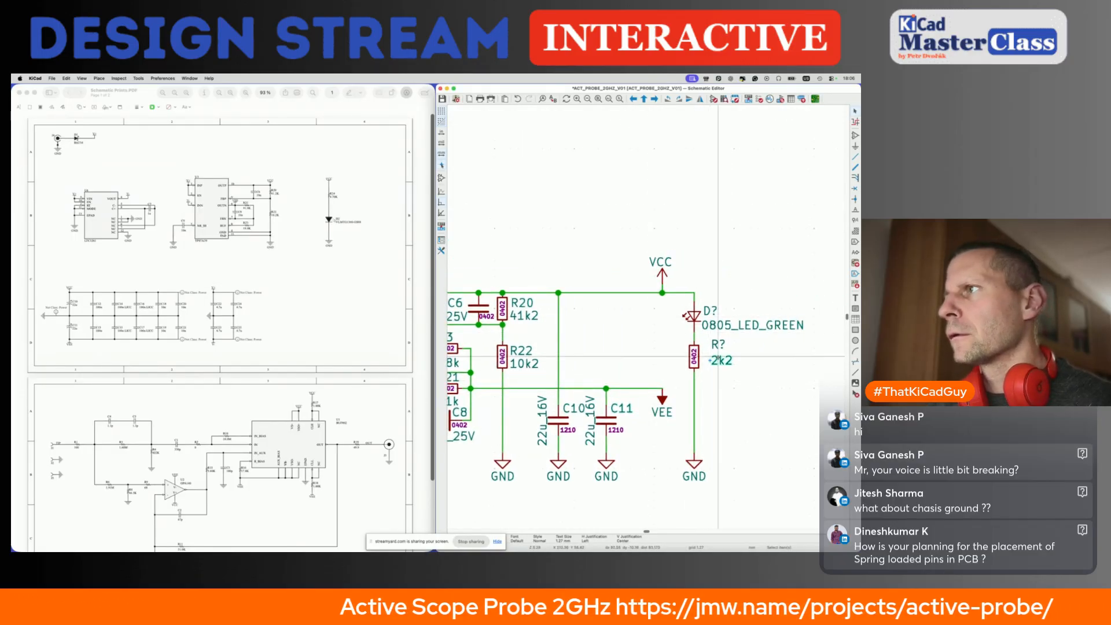
shift+click(718, 348)
drag(718, 349, 711, 353)
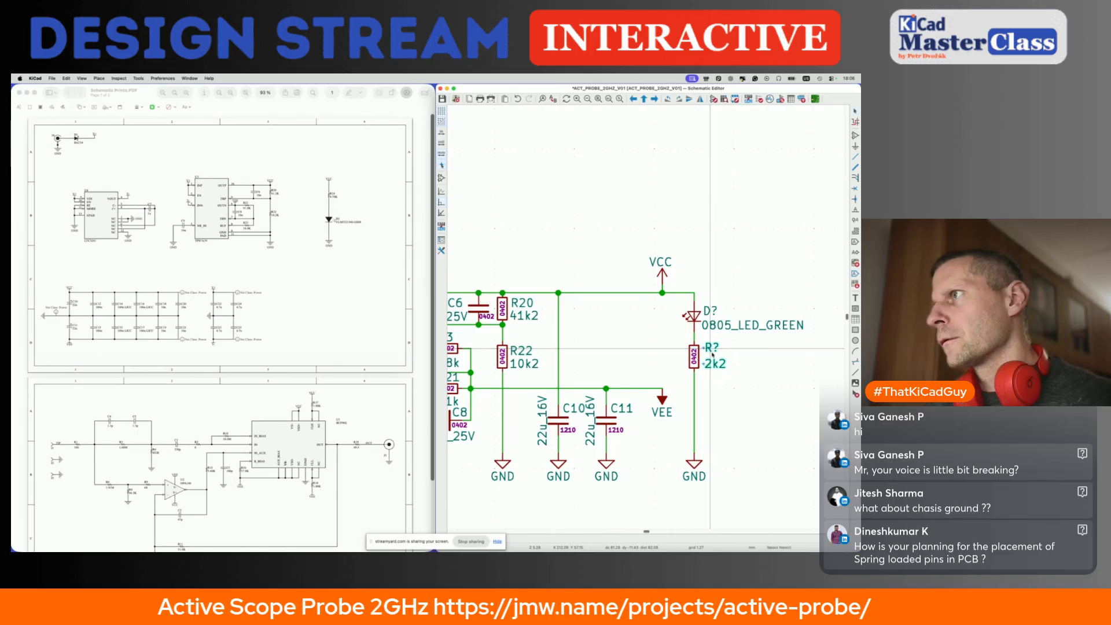
double_click(712, 351)
key(Return)
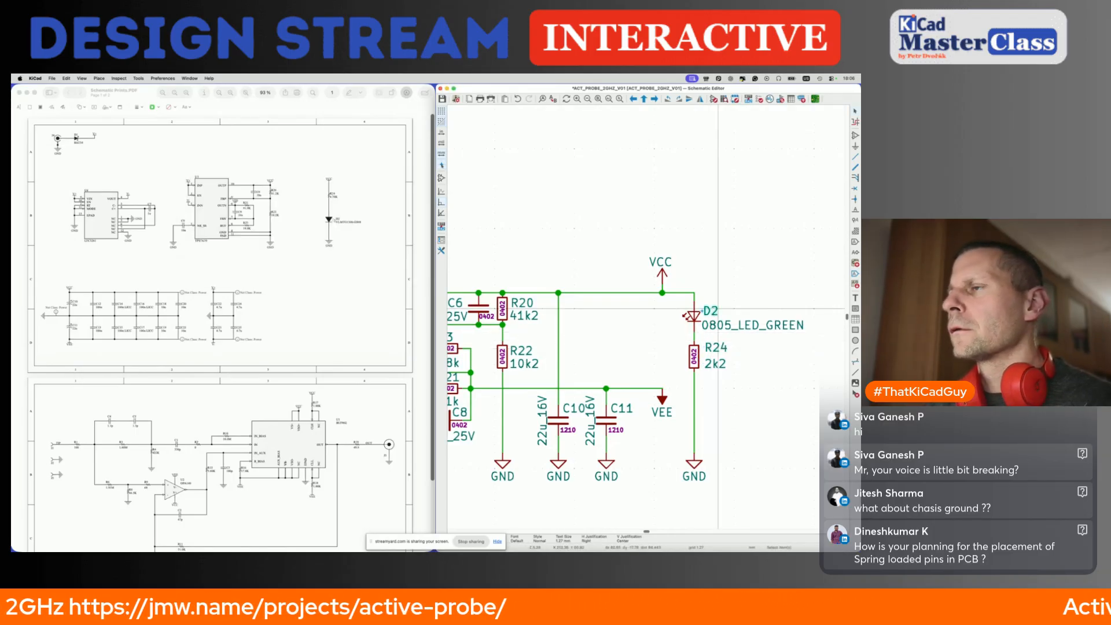
Consult the reference PDF's decoupling section and set the 10n_25V capacitor on the BUF802's VCC rail to C20.
scroll(715, 310, down, 5)
scroll(716, 311, down, 5)
scroll(716, 311, left, 10)
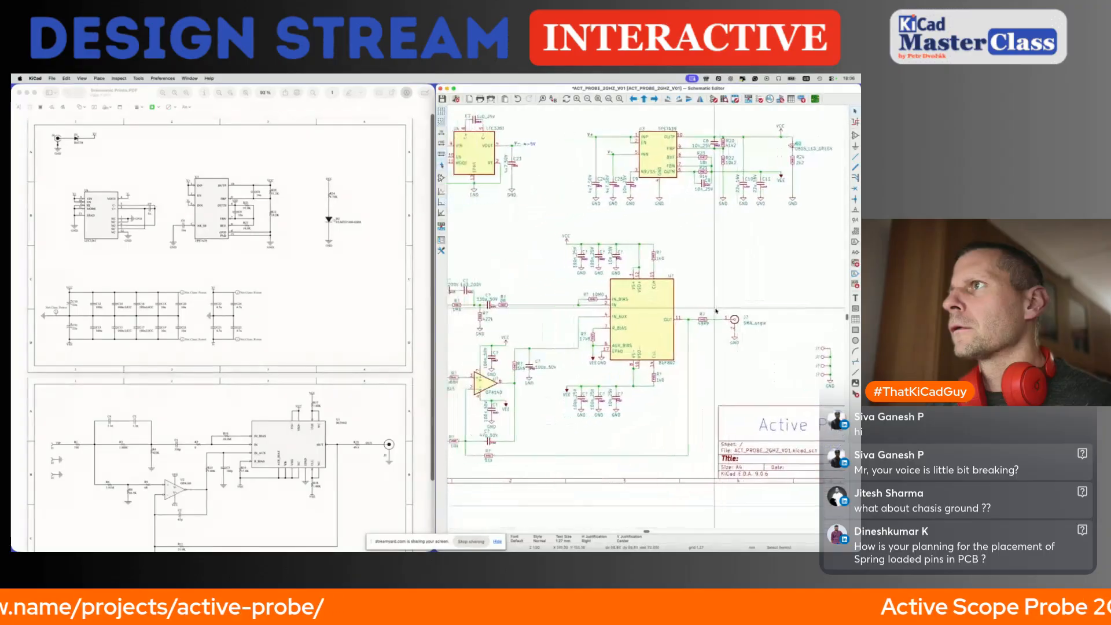
scroll(84, 356, down, 3)
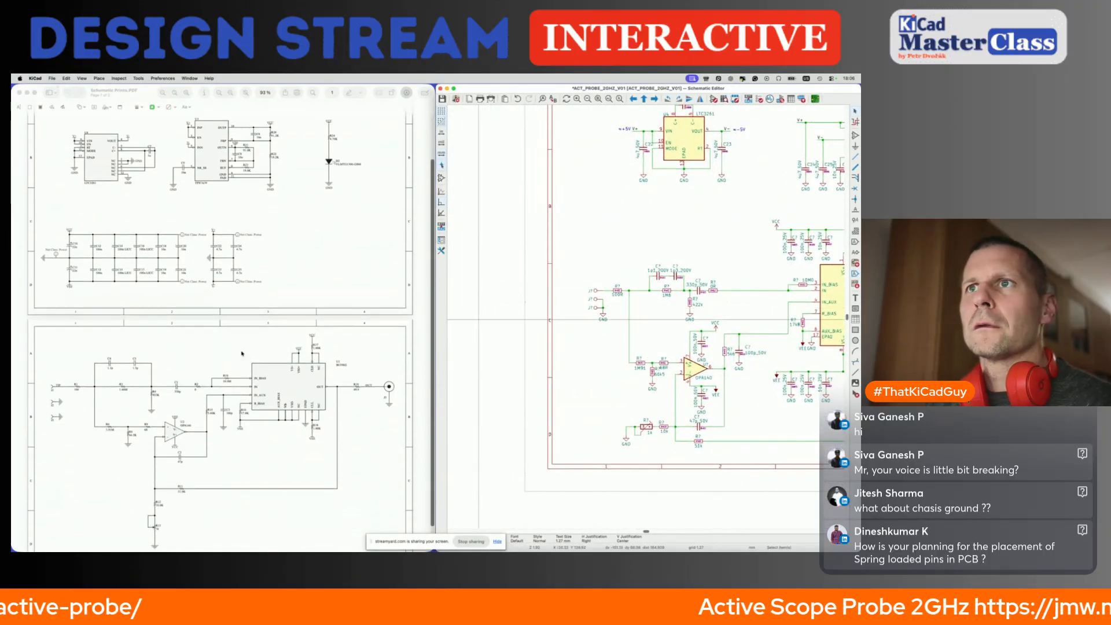
click(99, 352)
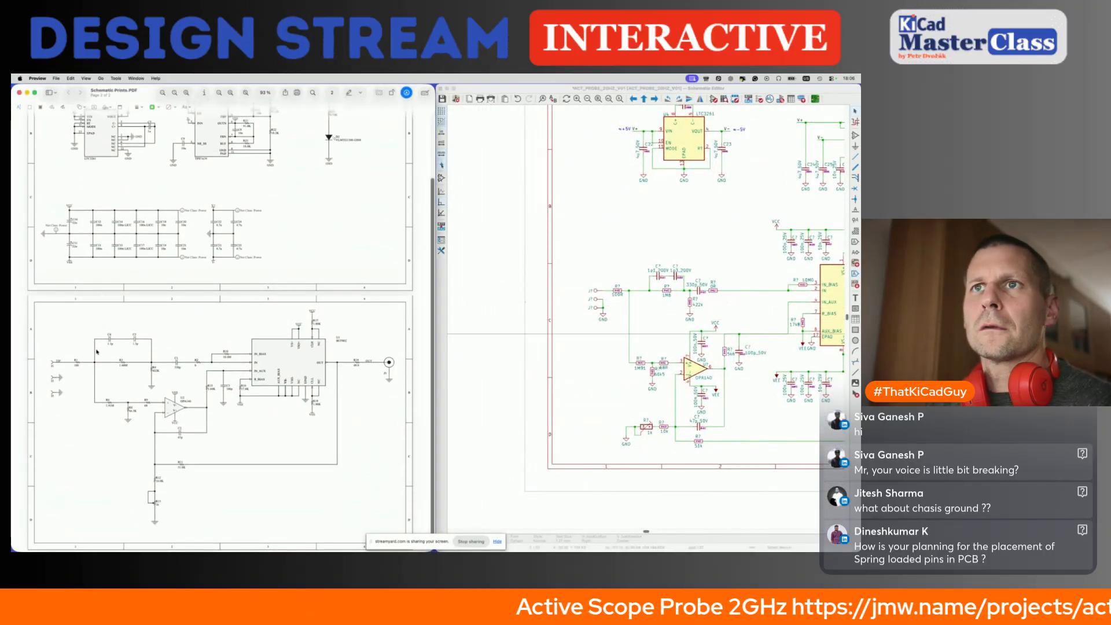
scroll(736, 351, right, 10)
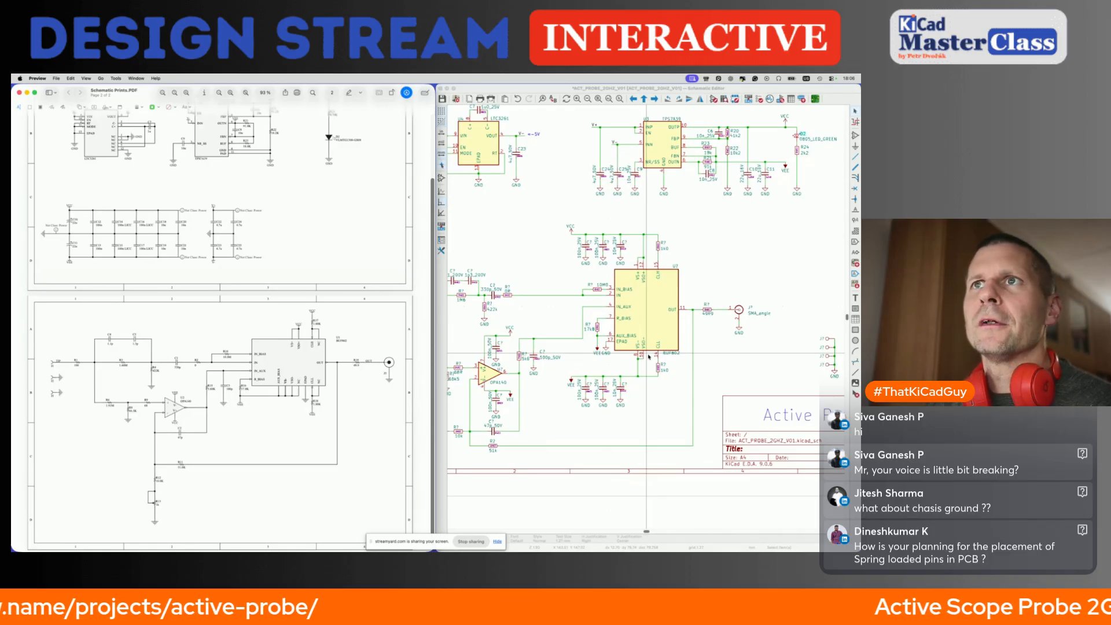
click(624, 248)
scroll(624, 248, up, 5)
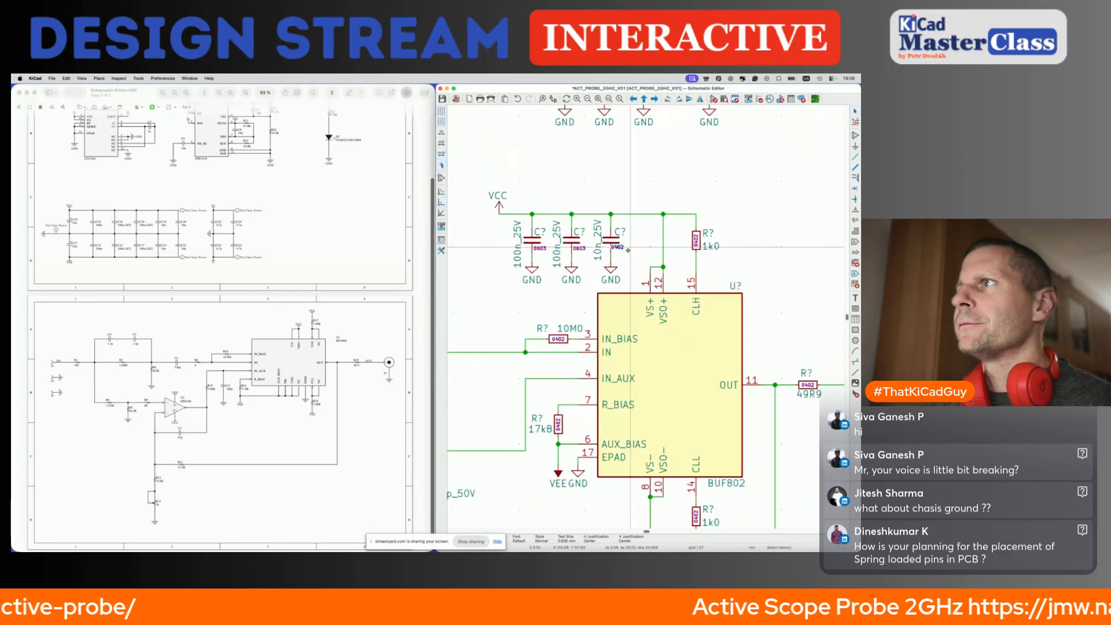
double_click(624, 236)
text(20)
key(Return)
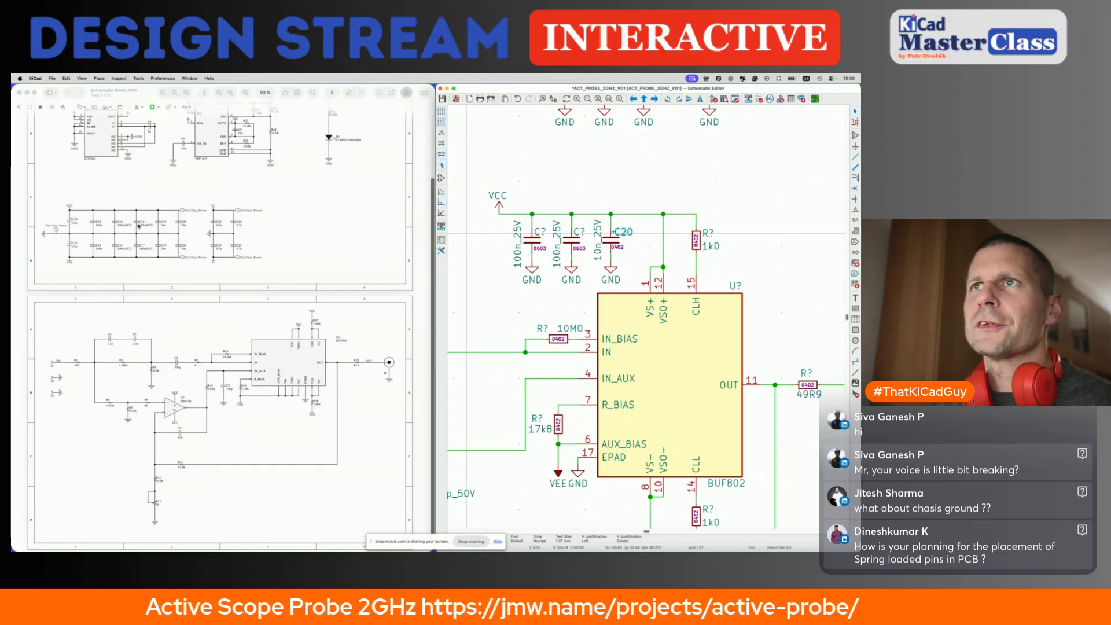
Set the references of the two 100n_25V capacitors on the BUF802's VCC rail to C16 beside C20 and C14 nearest the VCC symbol.
click(577, 233)
double_click(577, 233)
text(16)
key(Return)
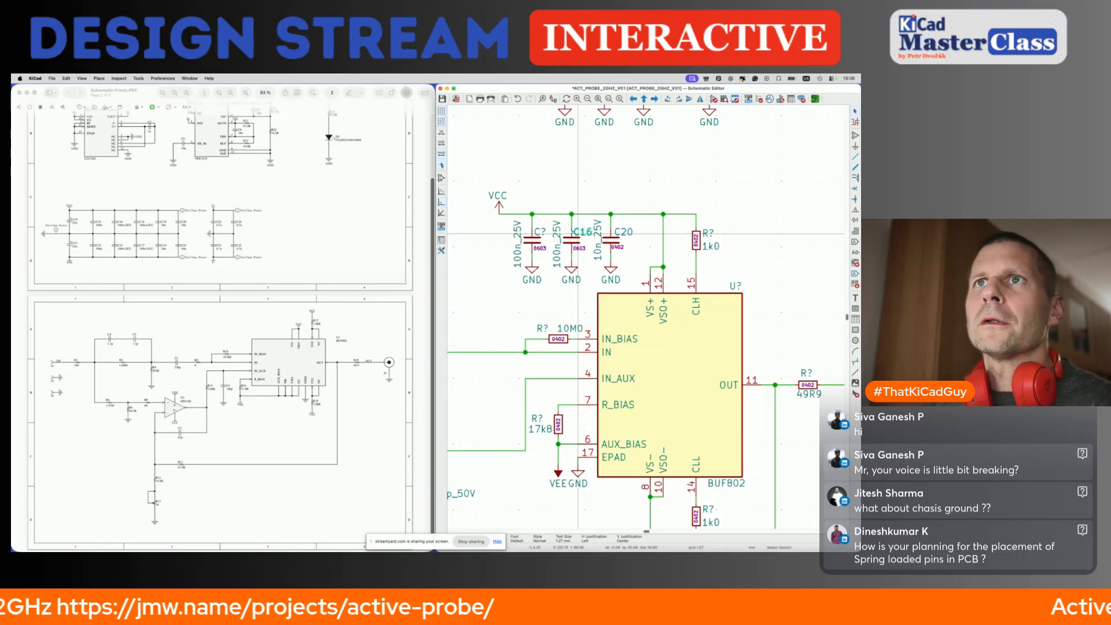
key(Escape)
double_click(546, 233)
text(14)
key(Return)
Set the references of the two 100n_25V capacitors on the VEE rail to C15 nearest the VEE symbol and C17 beside it.
scroll(553, 319, down, 4)
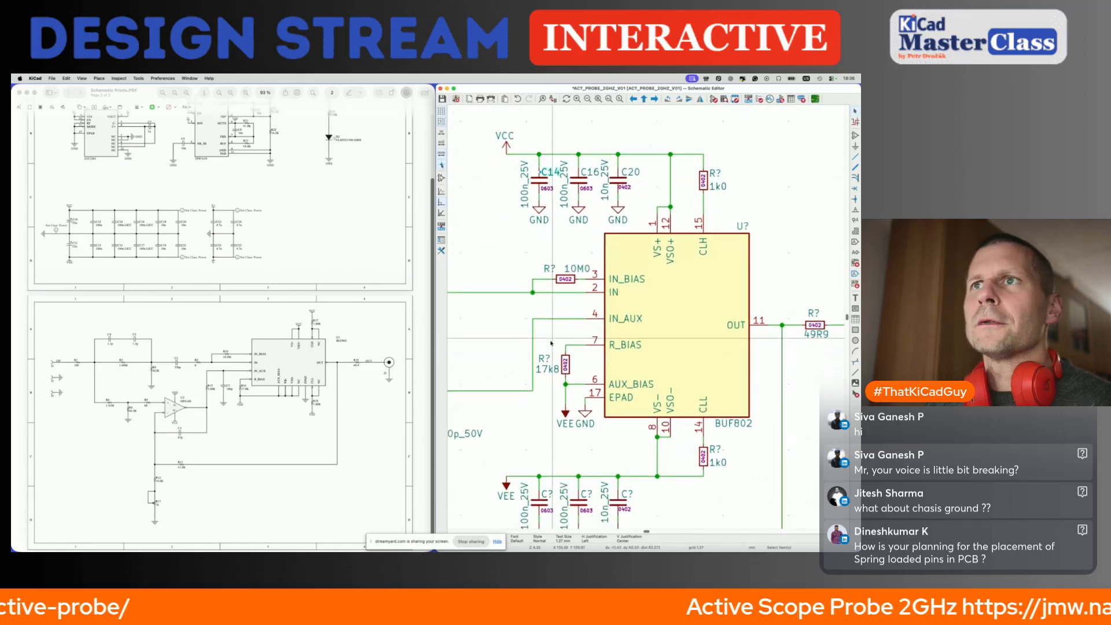
double_click(547, 445)
text(19)
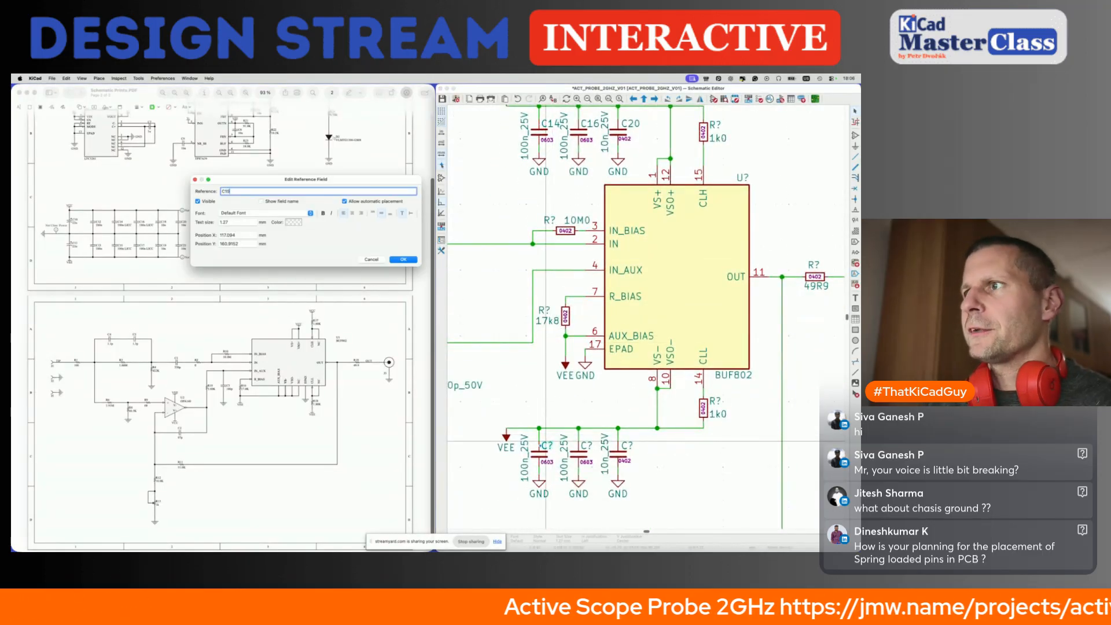
key(Return)
double_click(596, 446)
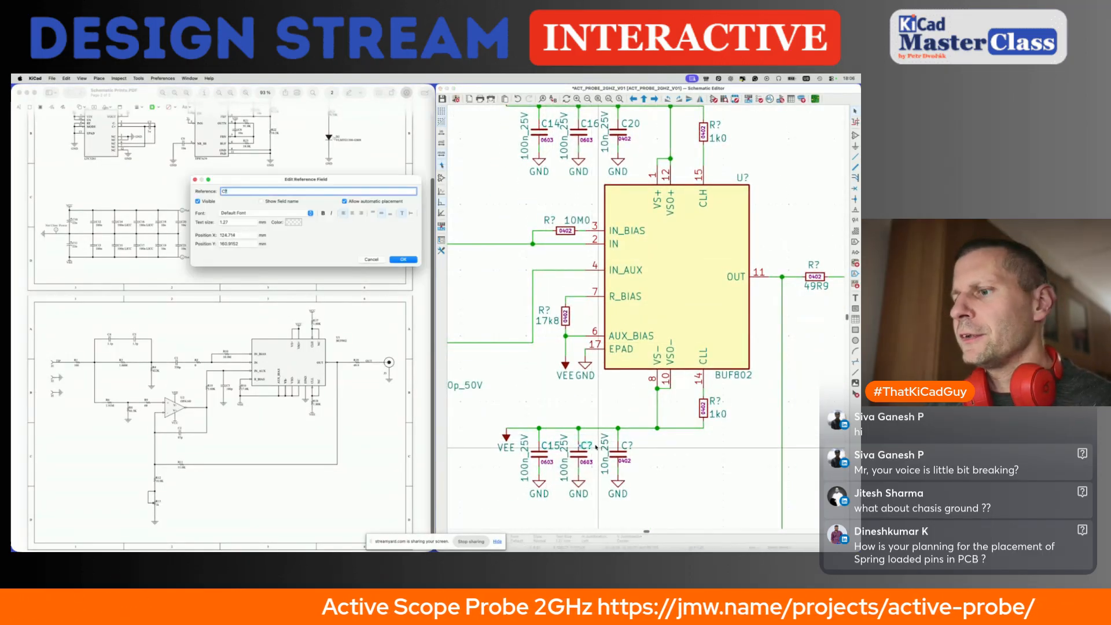
key(Return)
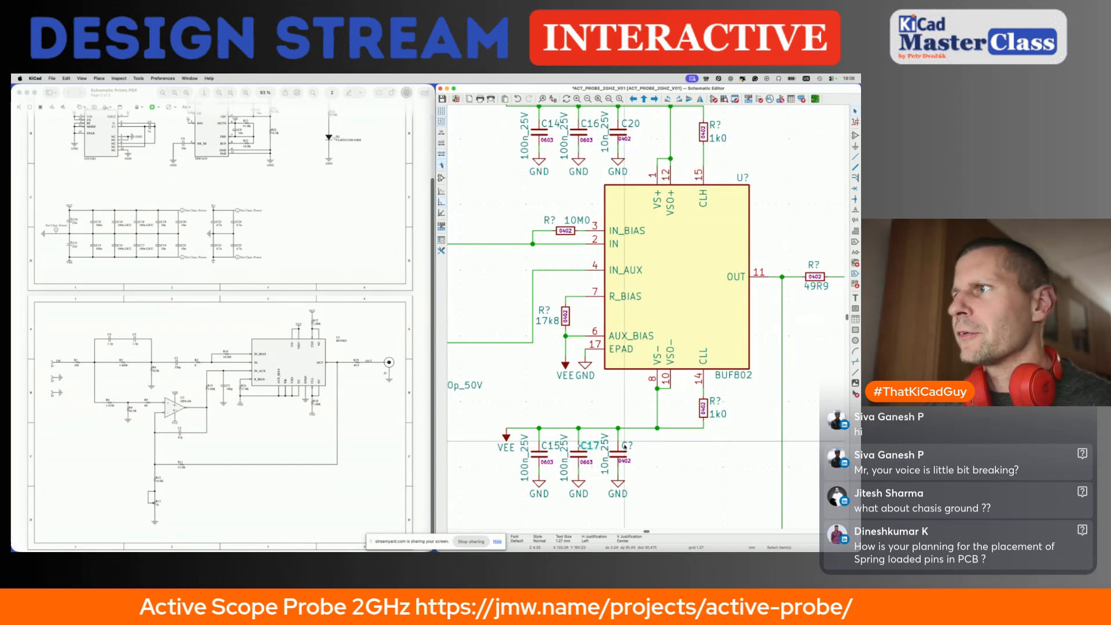
Set the reference of the 10n_25V capacitor on the BUF802's VEE rail to C21.
double_click(626, 446)
text(21)
key(Return)
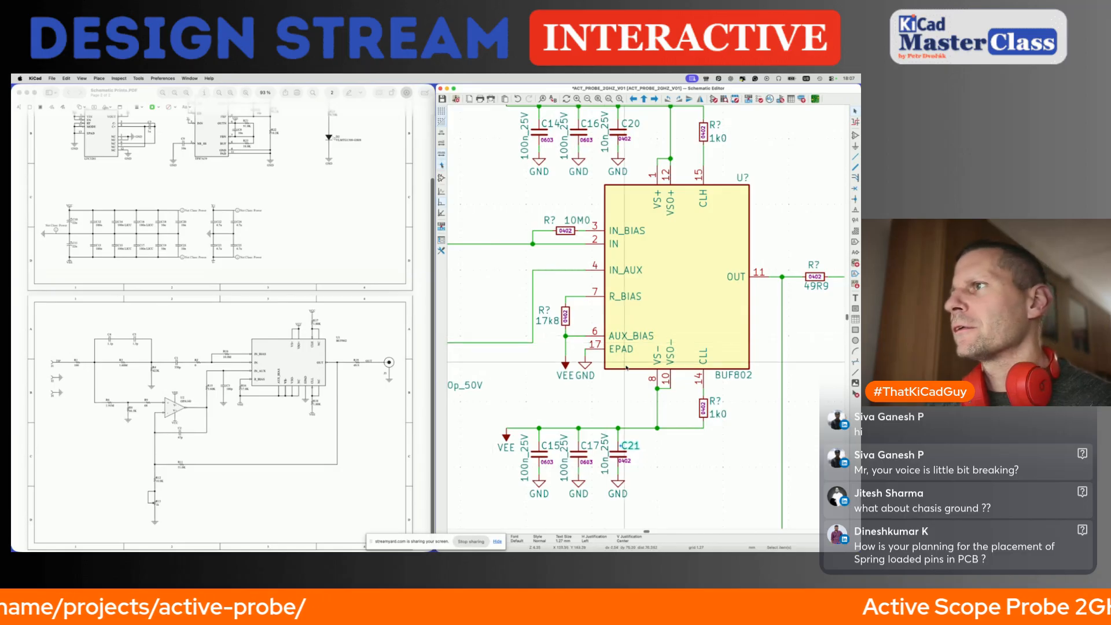
Consult the reference PDF and set the 1k0 resistor on the BUF802's CLH pin to R17.
scroll(627, 367, down, 3)
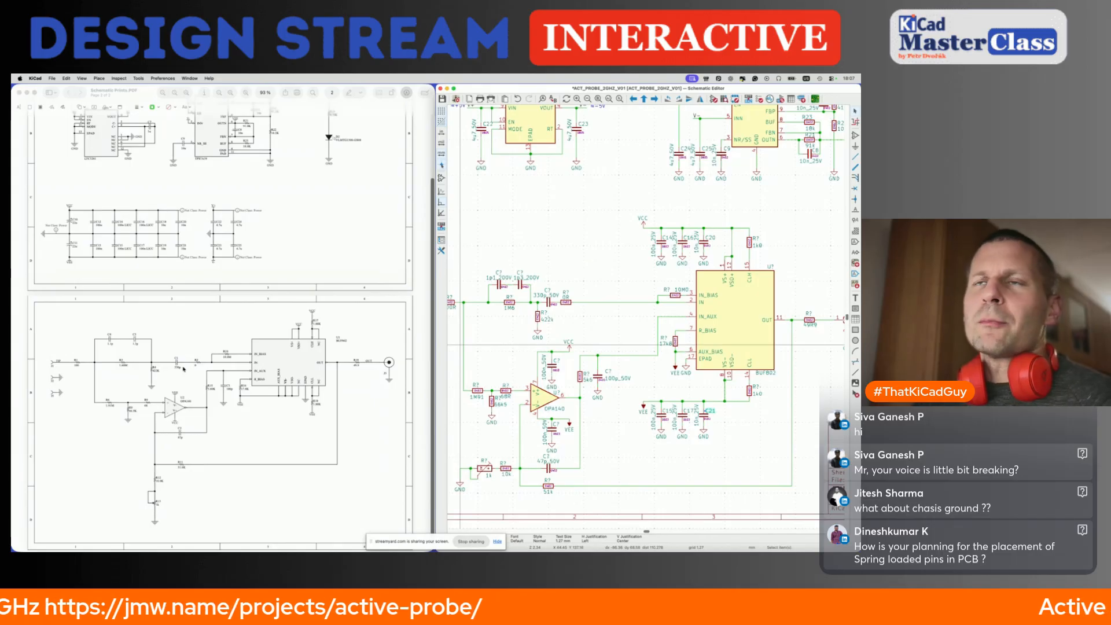
click(51, 209)
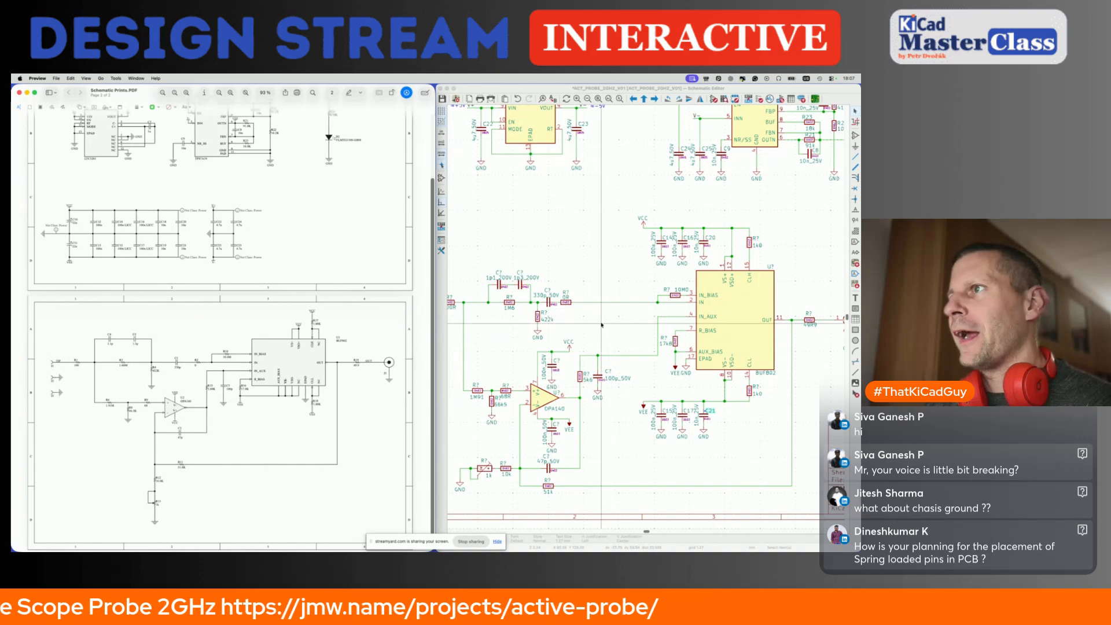
scroll(601, 325, up, 3)
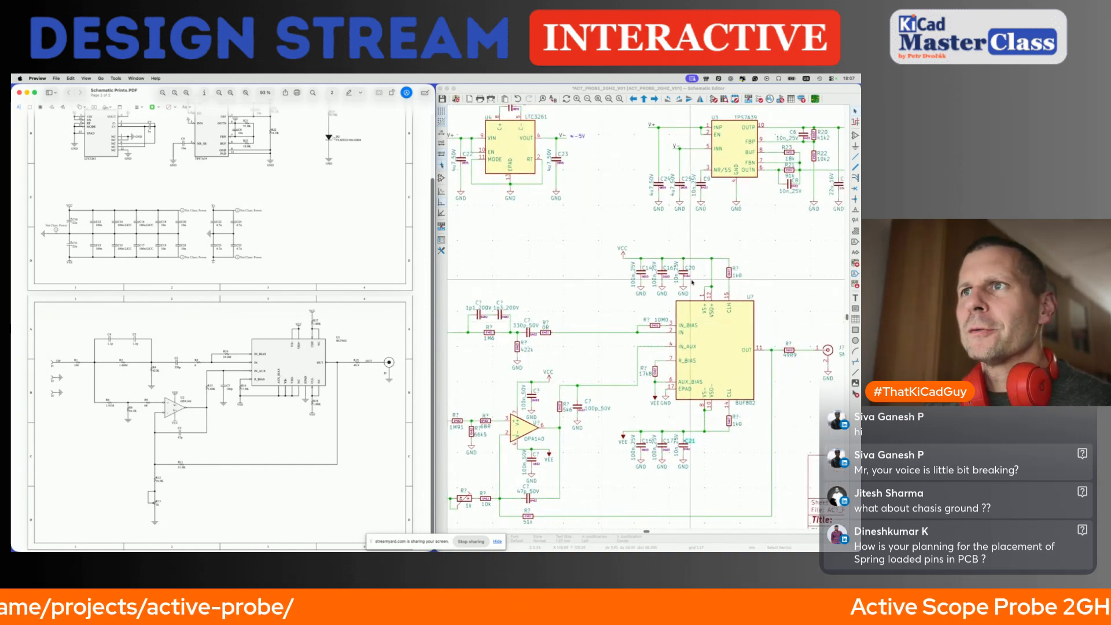
double_click(734, 272)
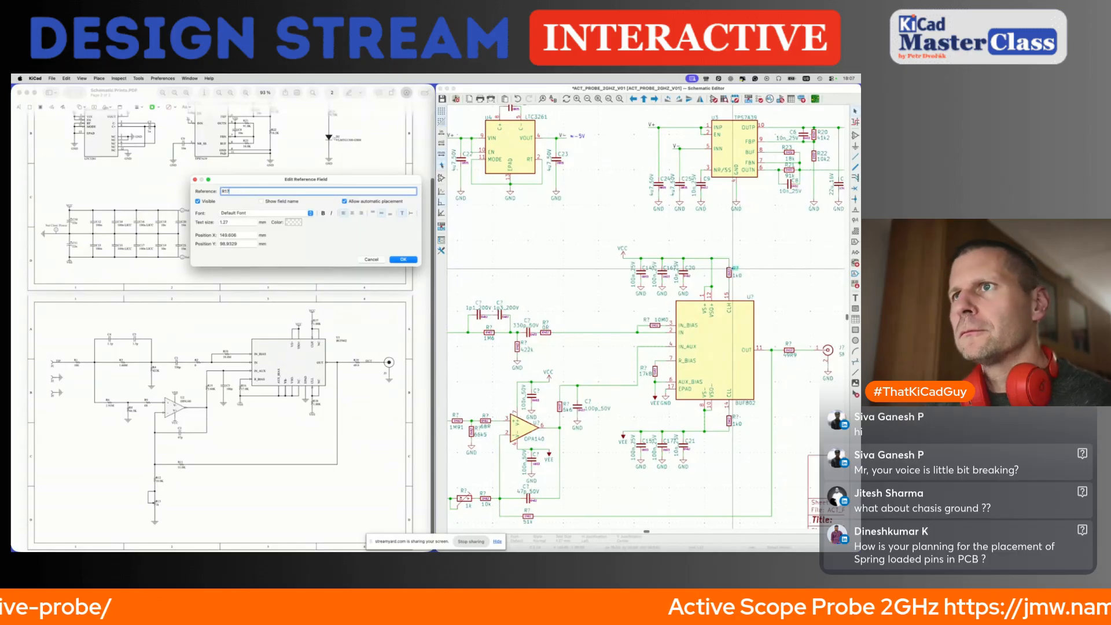
text(17)
key(Return)
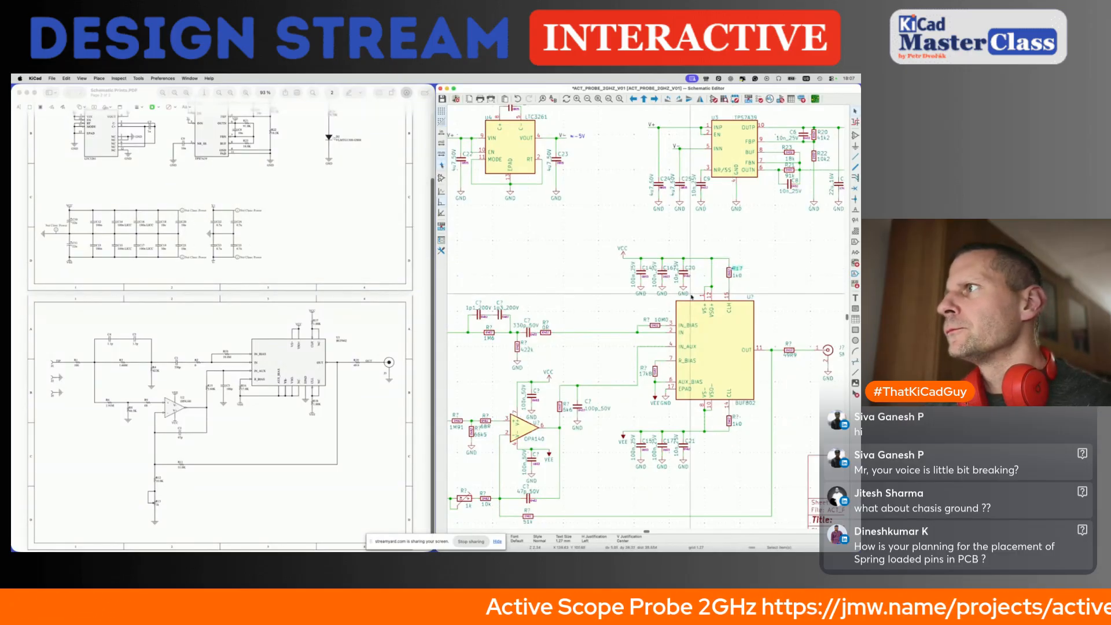
Set the reference of the 49R9 resistor on the BUF802's output to R19.
scroll(665, 324, right, 3)
scroll(665, 324, down, 2)
click(752, 322)
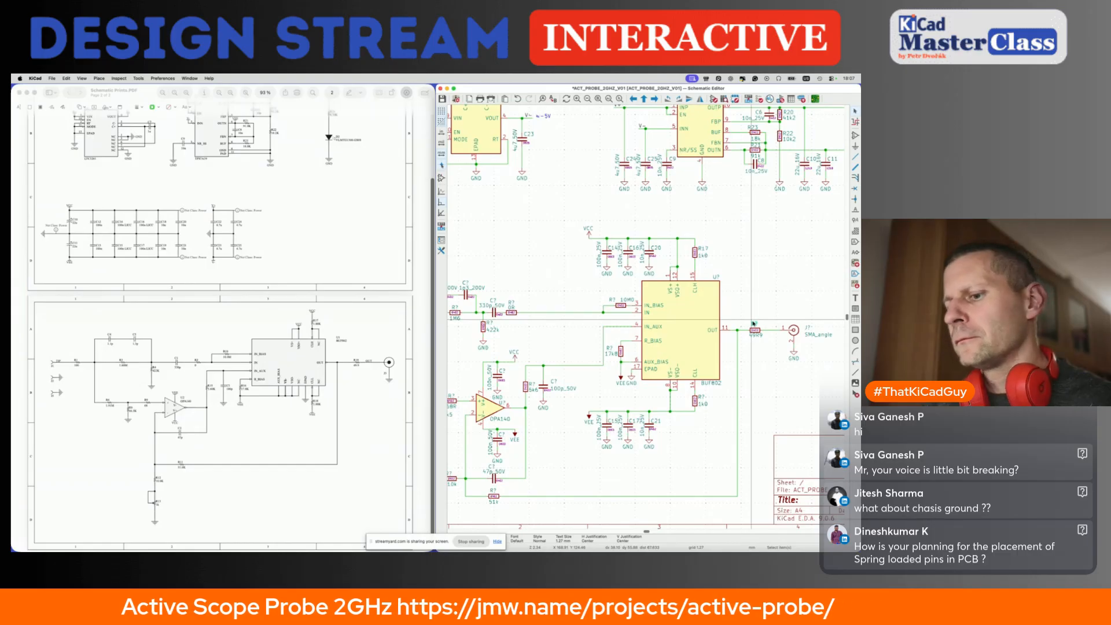
double_click(753, 323)
text(R19)
key(Return)
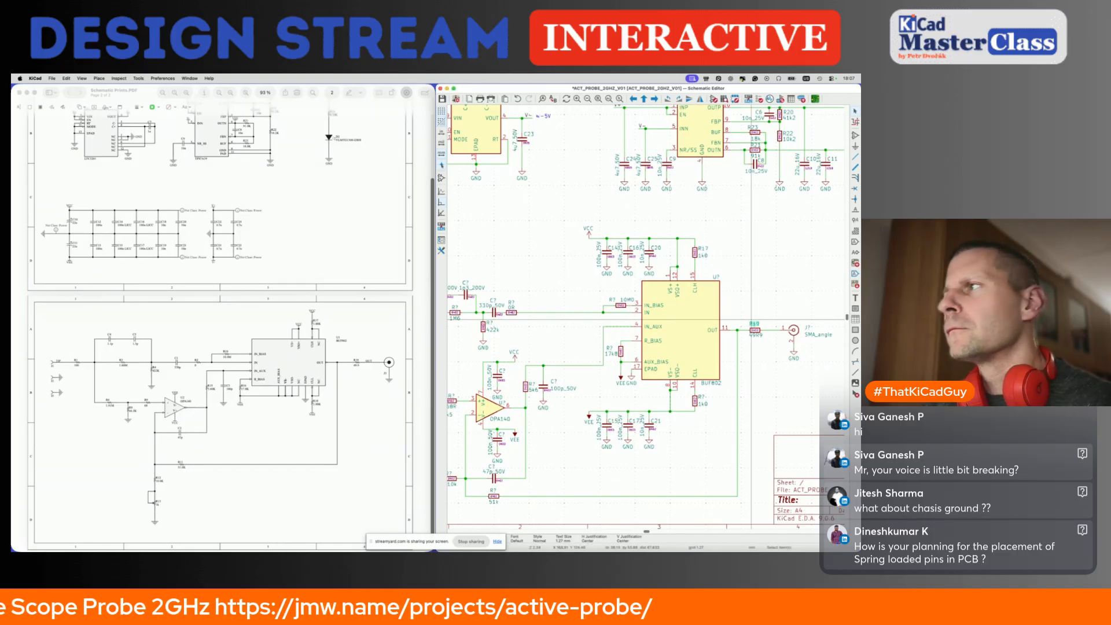
Set the 1k0 resistor on the BUF802's CLL pin to R18 and the 17k8 resistor on R_BIAS to R16, and save the schematic.
scroll(757, 349, down, 2)
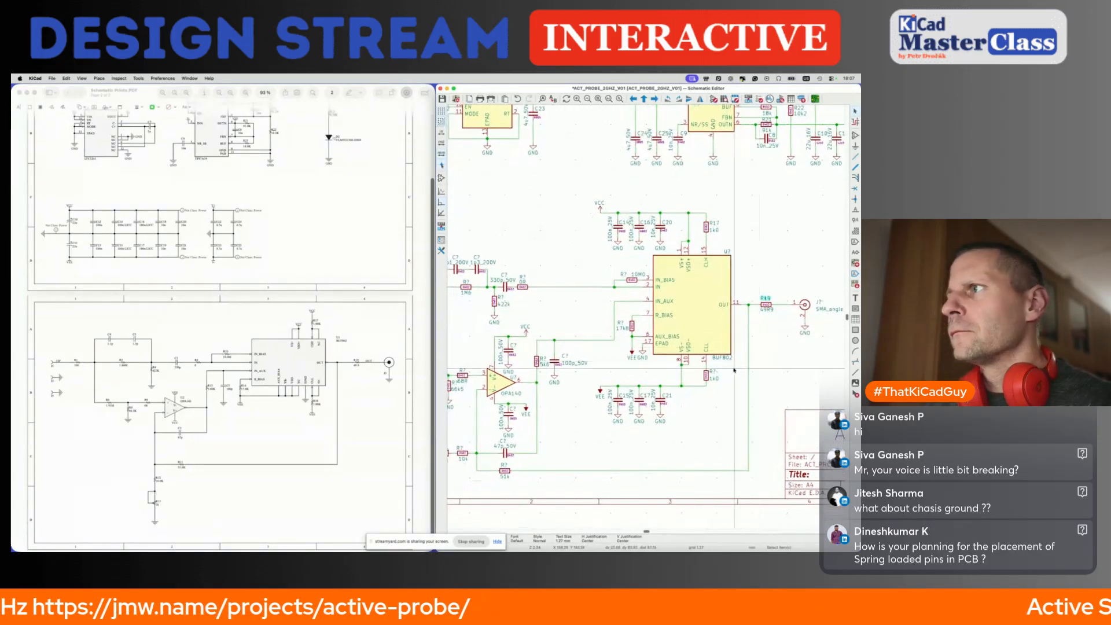
scroll(708, 388, up, 2)
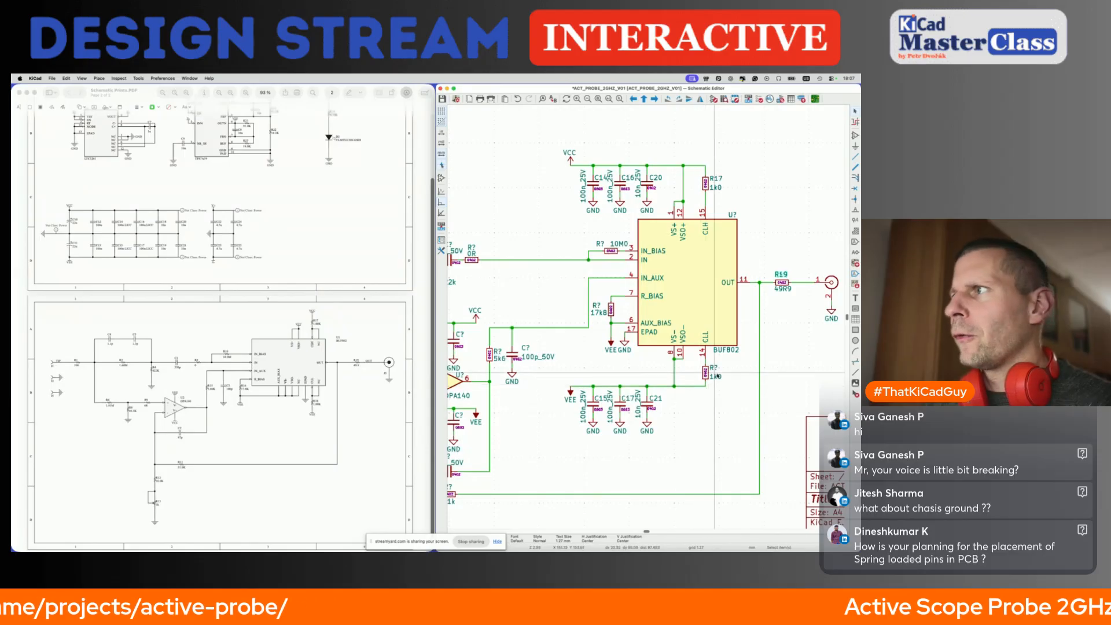
text(u18)
key(Return)
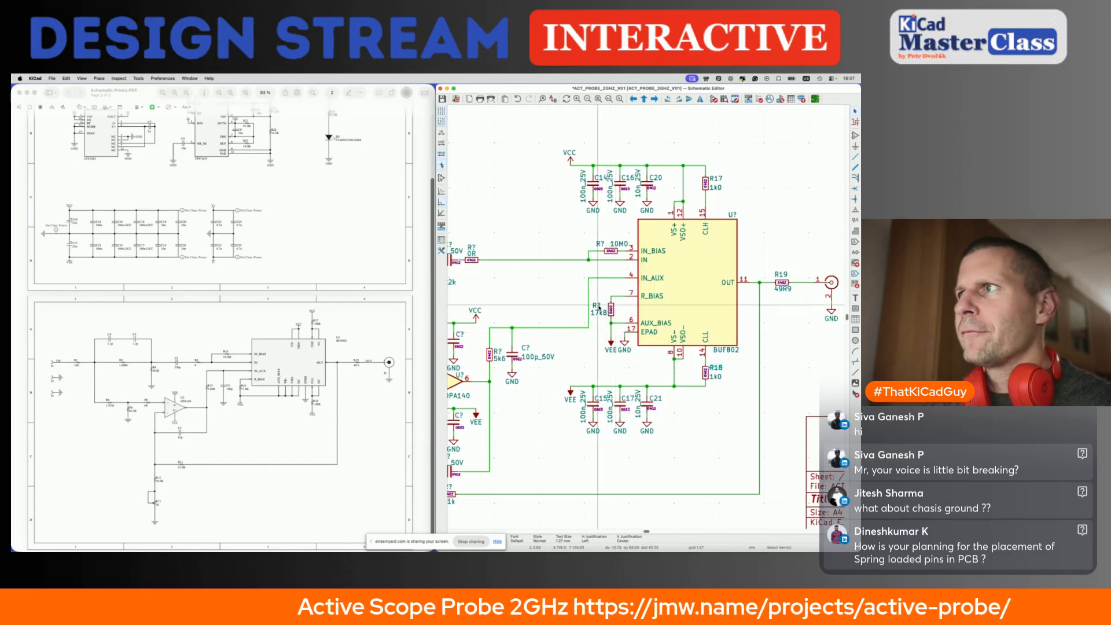
text(u16)
key(Return)
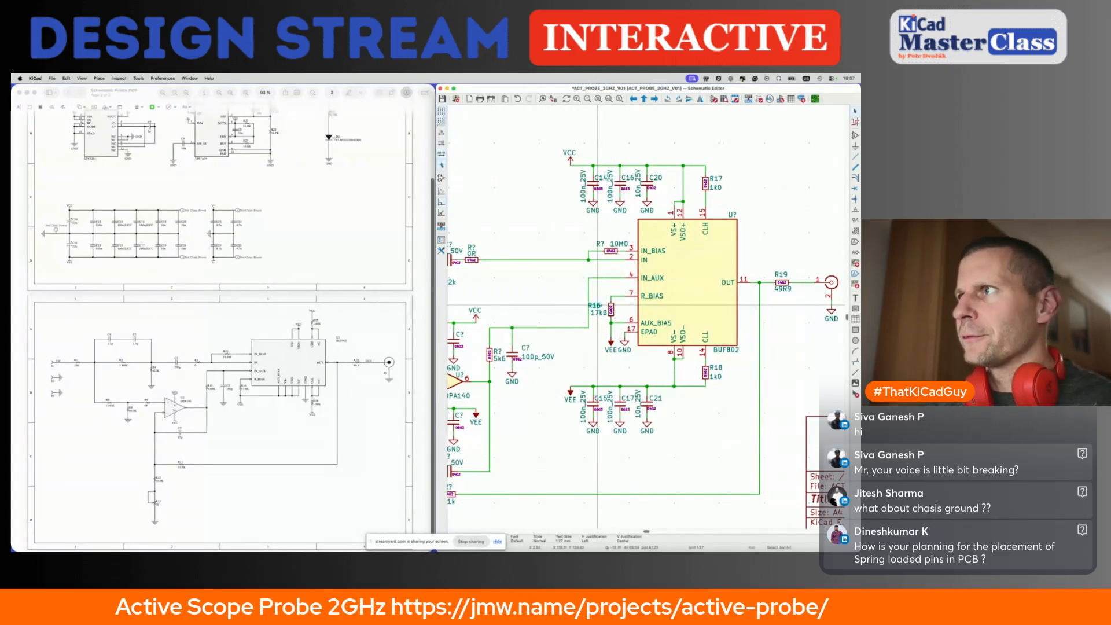
key(super+s)
Set the 10M0 resistor at the BUF802's IN_BIAS pin to R10 and the 0R series resistor on the IN line to R2.
scroll(602, 304, left, 5)
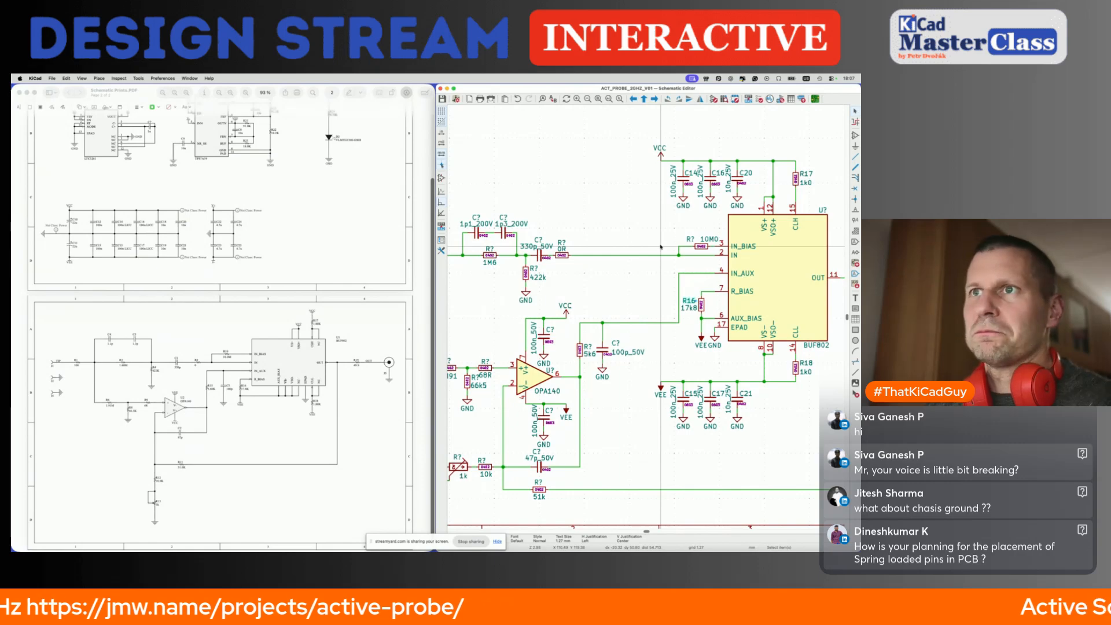
text(u10)
key(Return)
scroll(601, 253, left, 3)
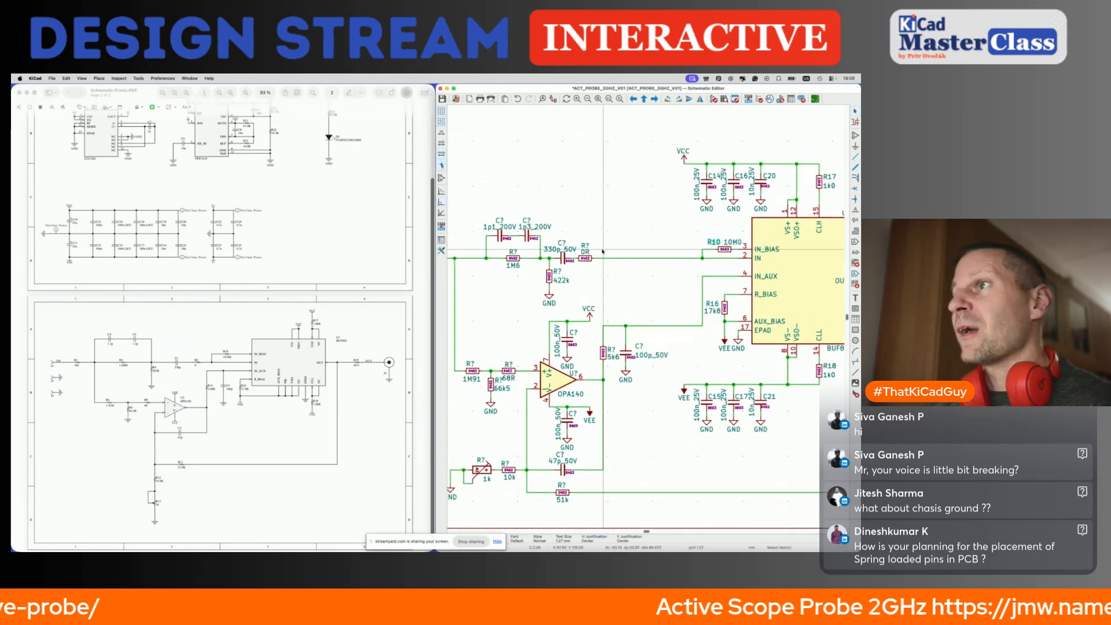
text(u2)
key(Return)
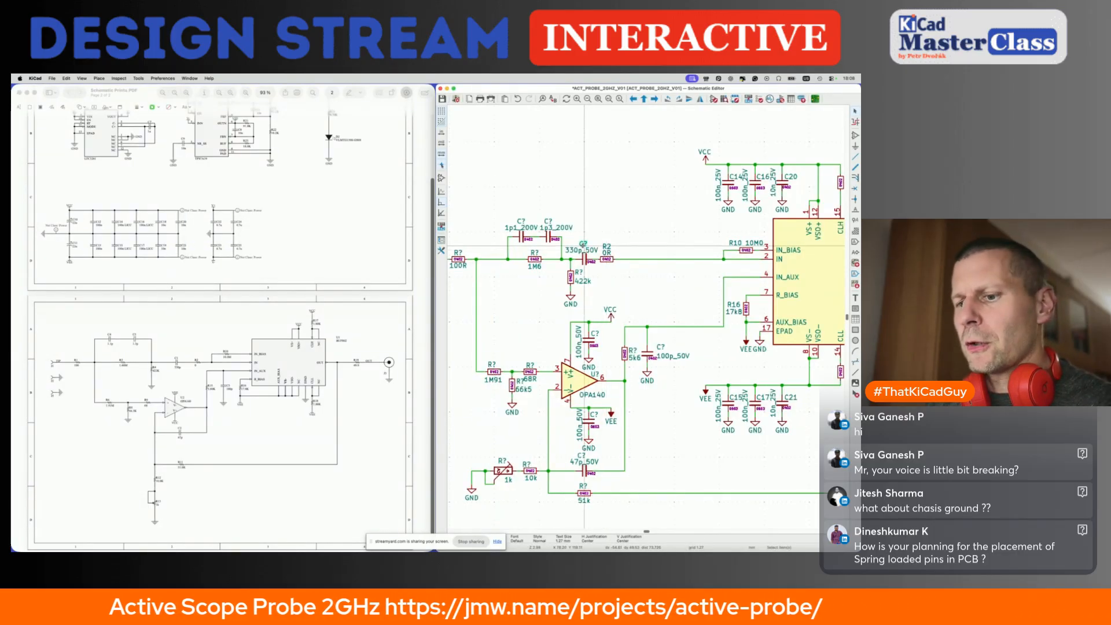
Set the references of the input network's 330p_50V capacitor to C1, 422k resistor to R4 and 1M6 resistor to R3.
text(u4)
key(Return)
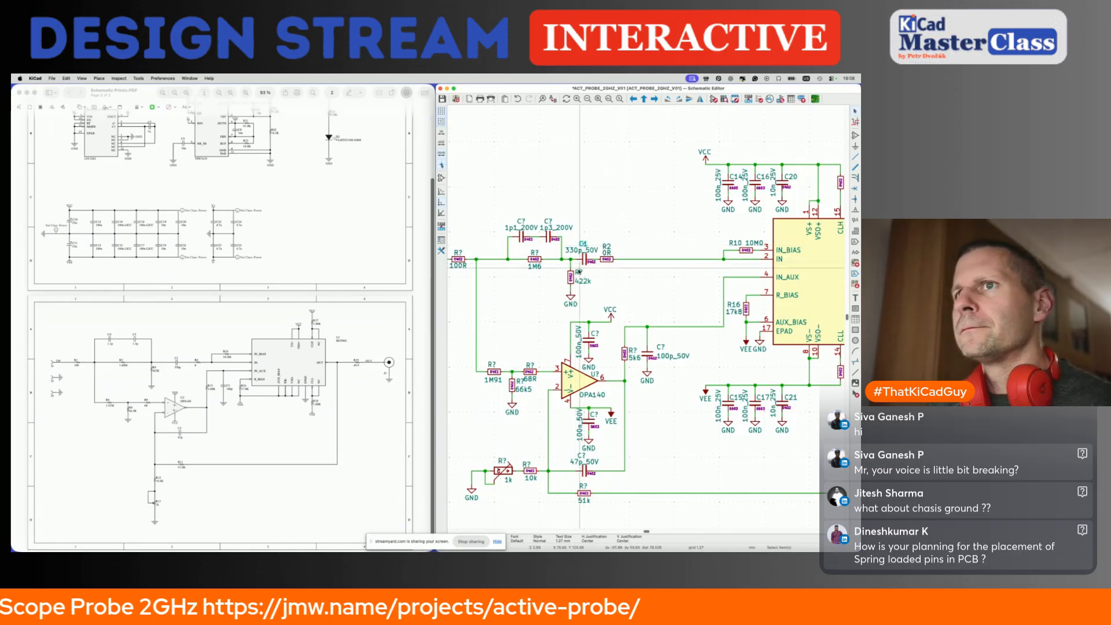
text(u4)
key(Return)
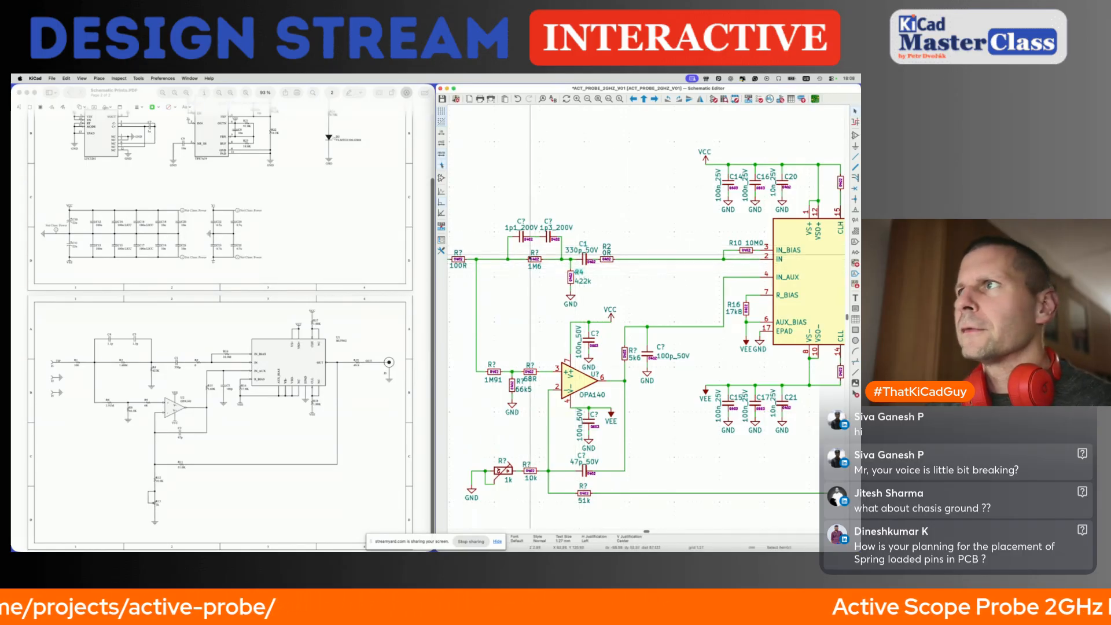
text(u3)
key(Return)
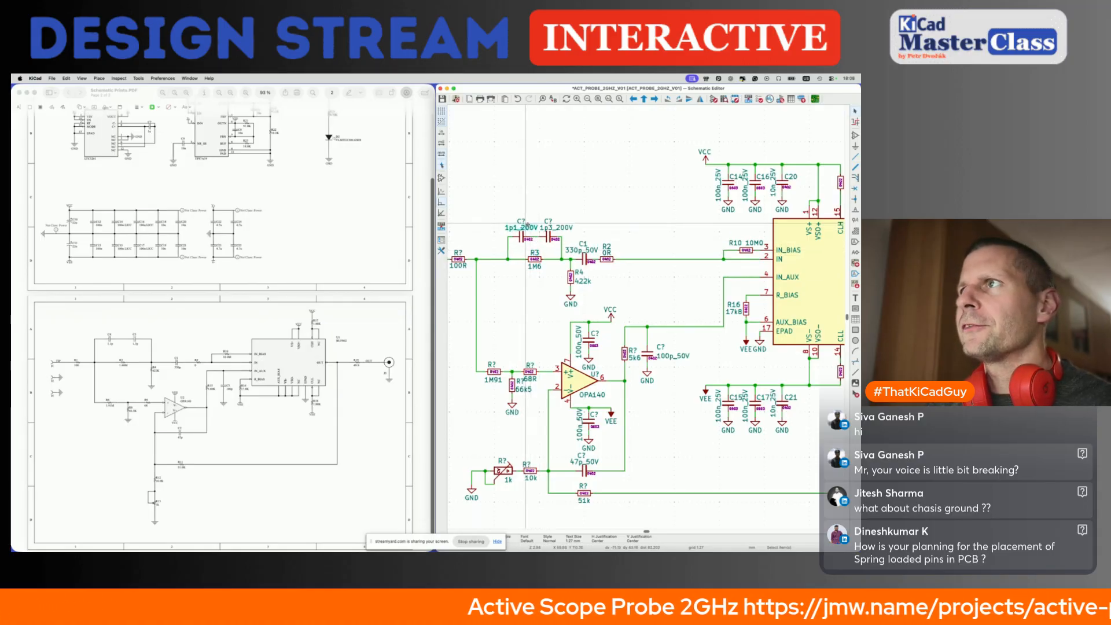
Set the references of the series capacitors above R3 to C4 for the 1p1_200V part and C5 for the 1p3_200V part.
key(u)
key(Return)
text(uC6)
key(Return)
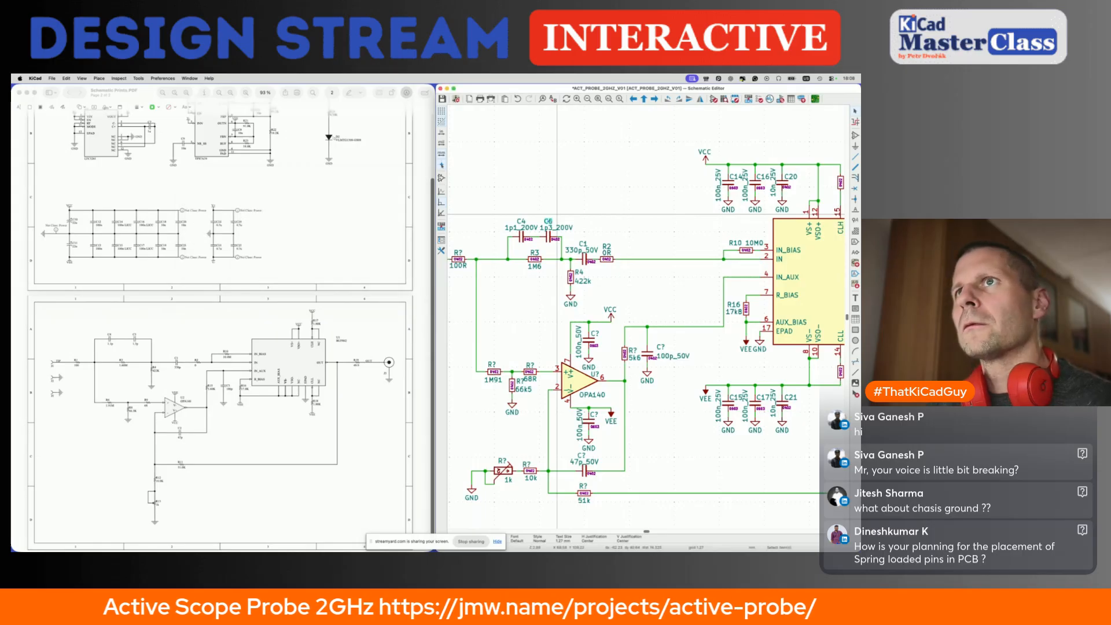
text(u)
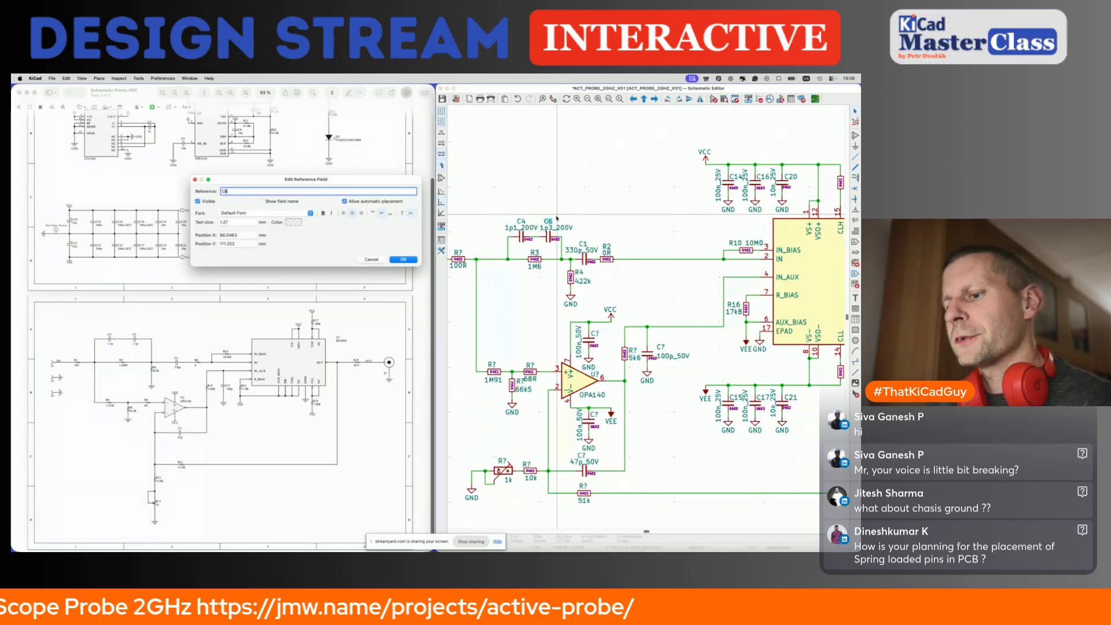
text(C5)
key(Return)
Set the 100R input resistor to R1 and the three input contacts, from the signal line downward, to J1, J2 and J5.
scroll(645, 317, left, 5)
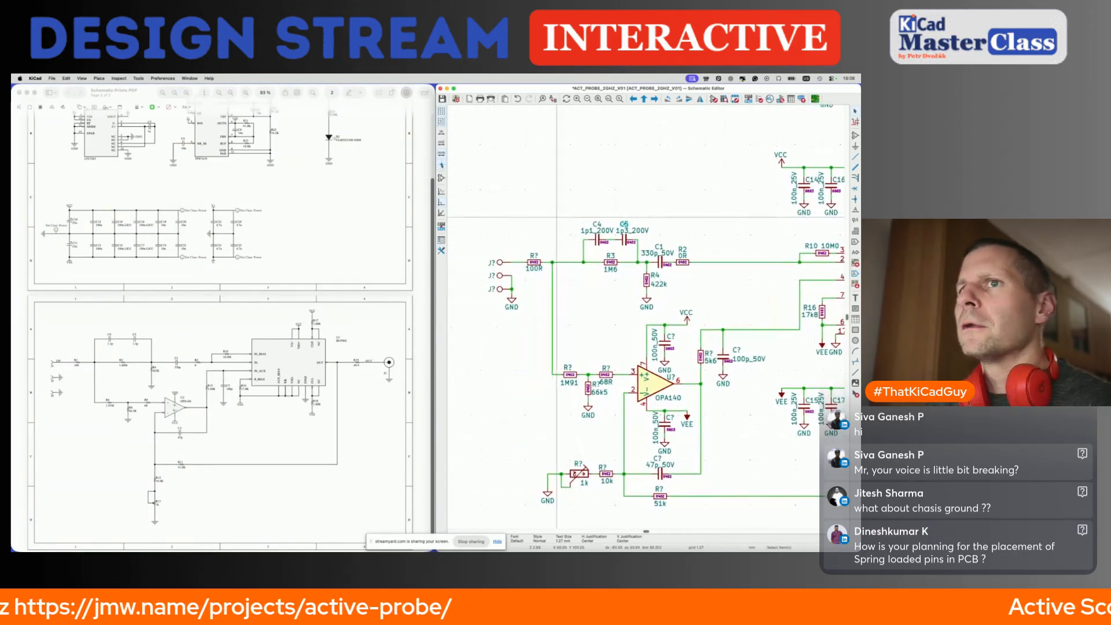
text(uR1)
key(Return)
text(uJ1)
key(Return)
text(uJ2)
key(Return)
text(uJ3)
key(Return)
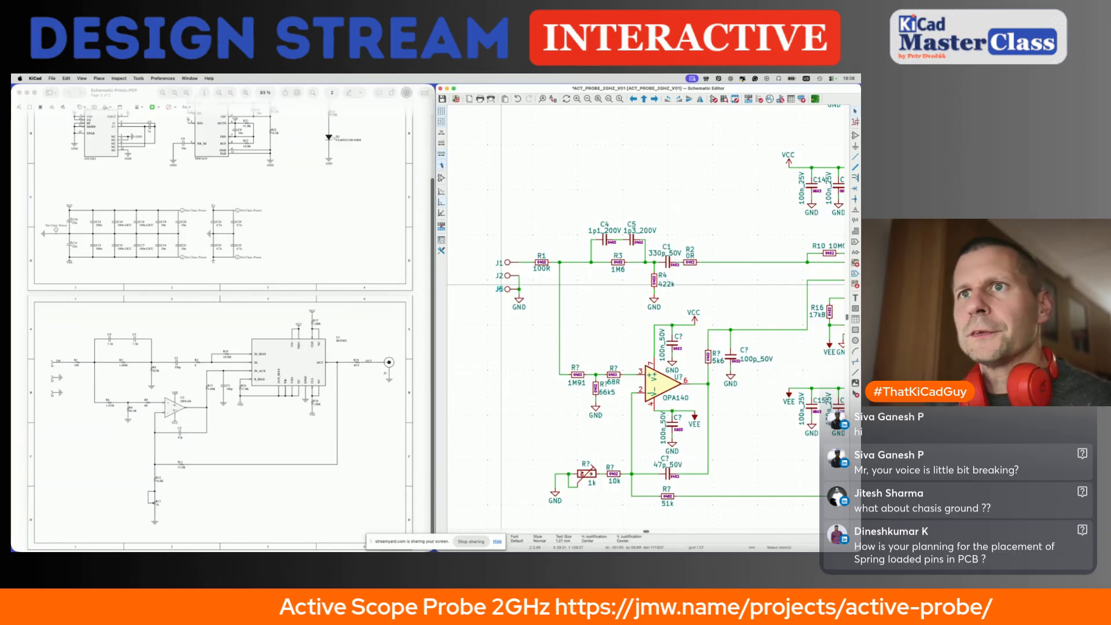
Set the references of the resistors at the OPA140's non-inverting input to R6 for 1M91, R9 for 68R and R8 for 66k5.
scroll(507, 349, down, 3)
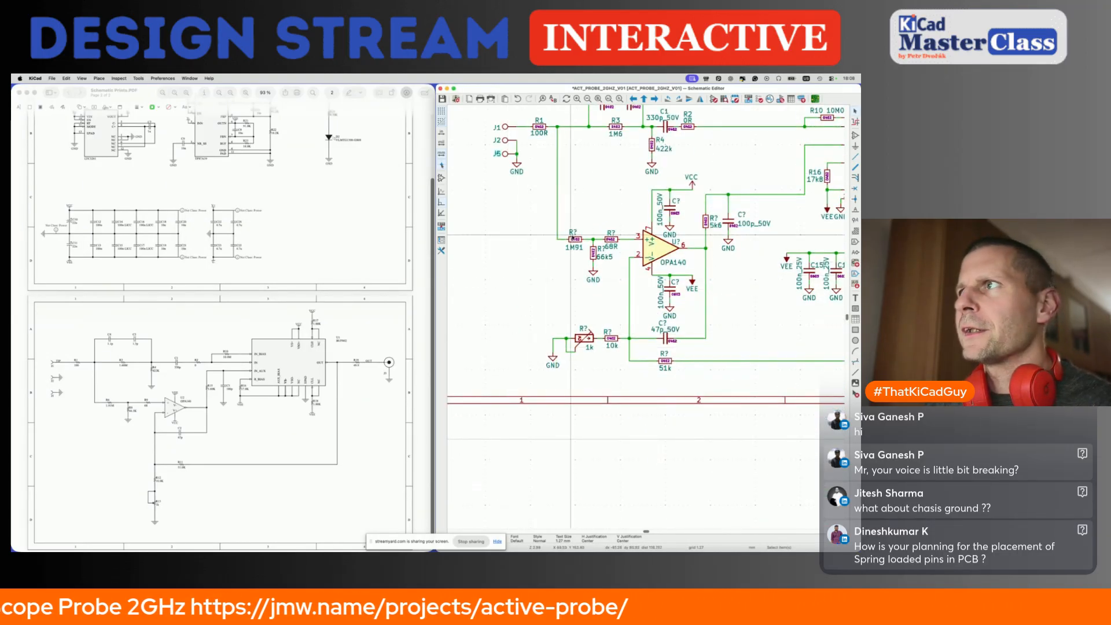
text(uR6)
key(Return)
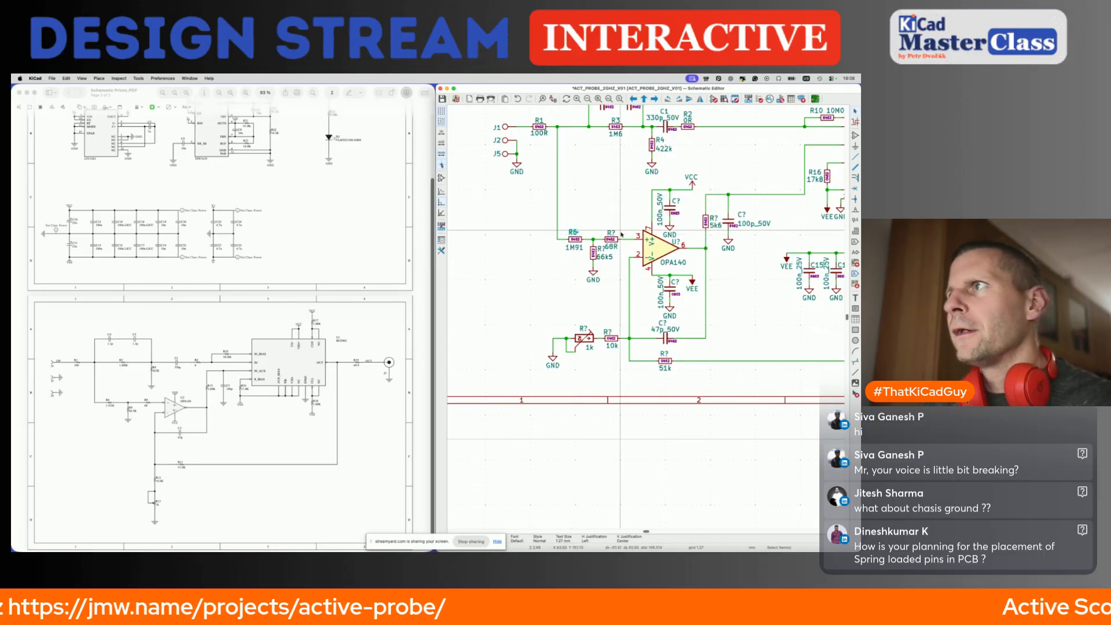
text(uR9)
key(Return)
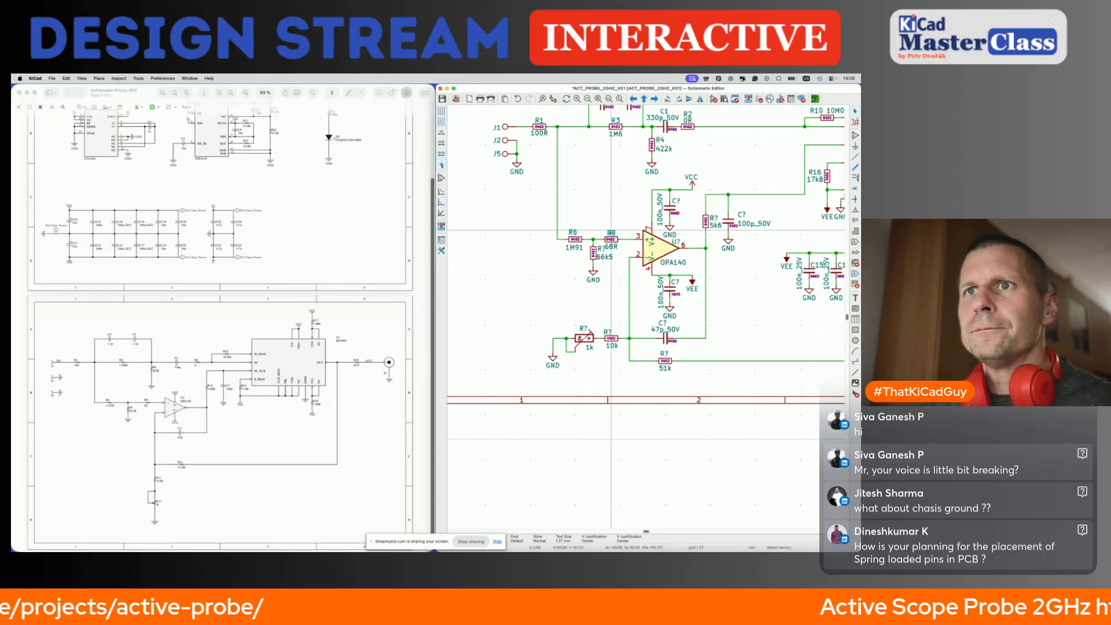
text(uR8)
key(Return)
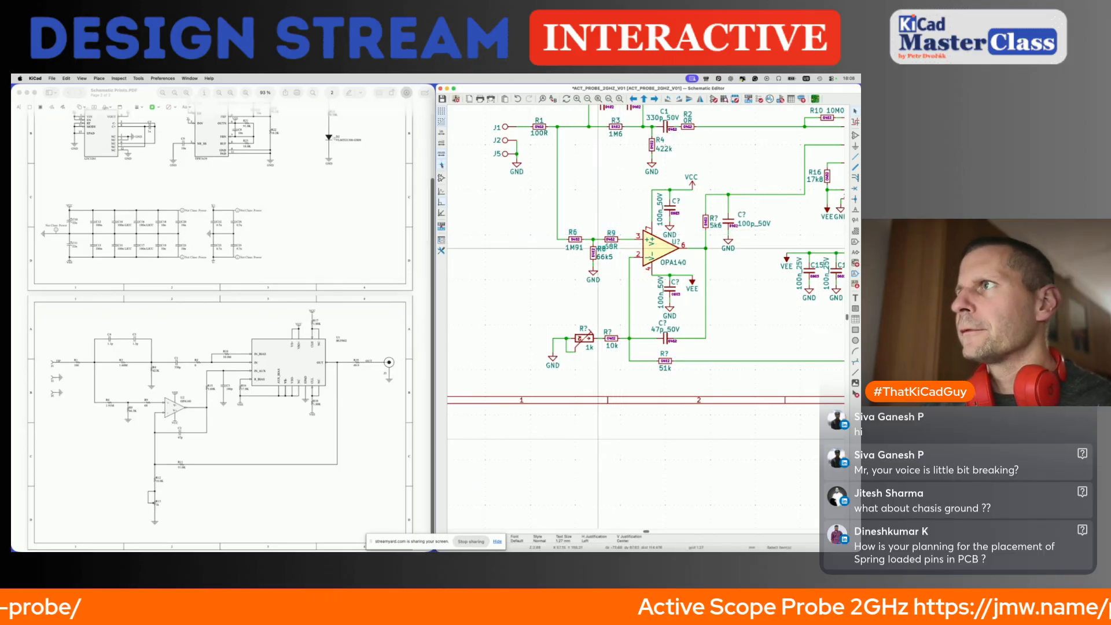
Set the reference of the 1k variable resistor to R13 and the adjacent 10k resistor to R12.
scroll(604, 262, up, 2)
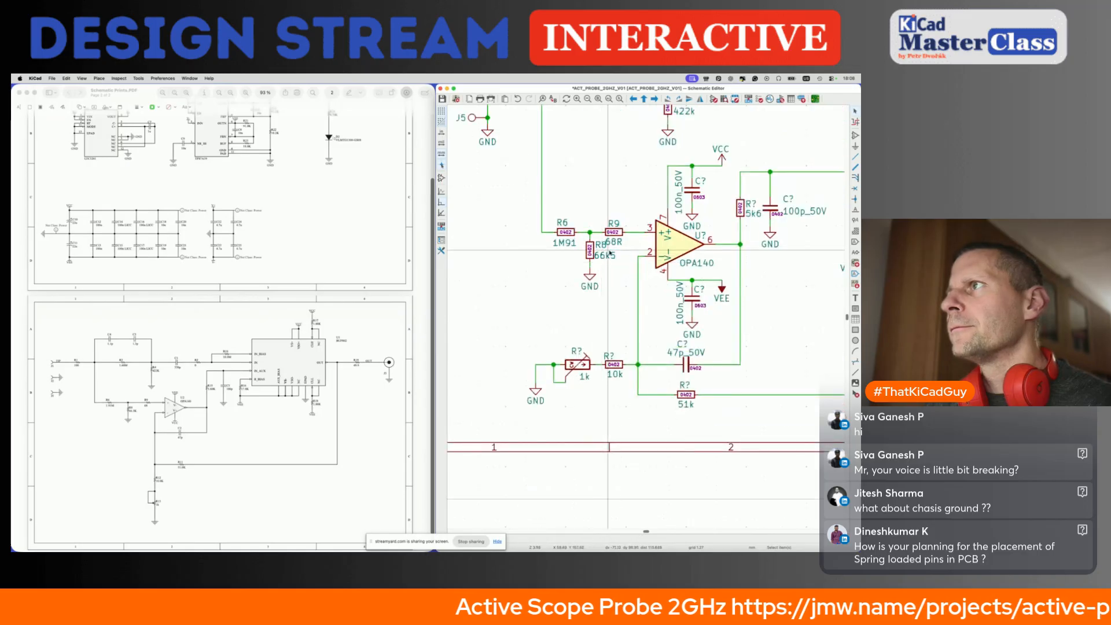
click(600, 302)
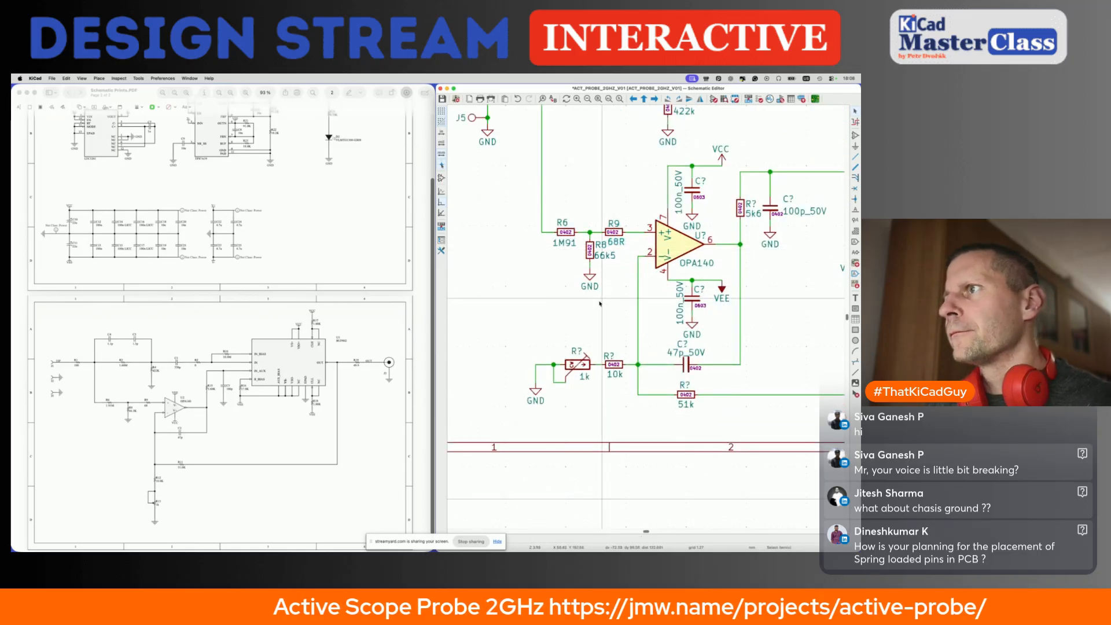
double_click(579, 351)
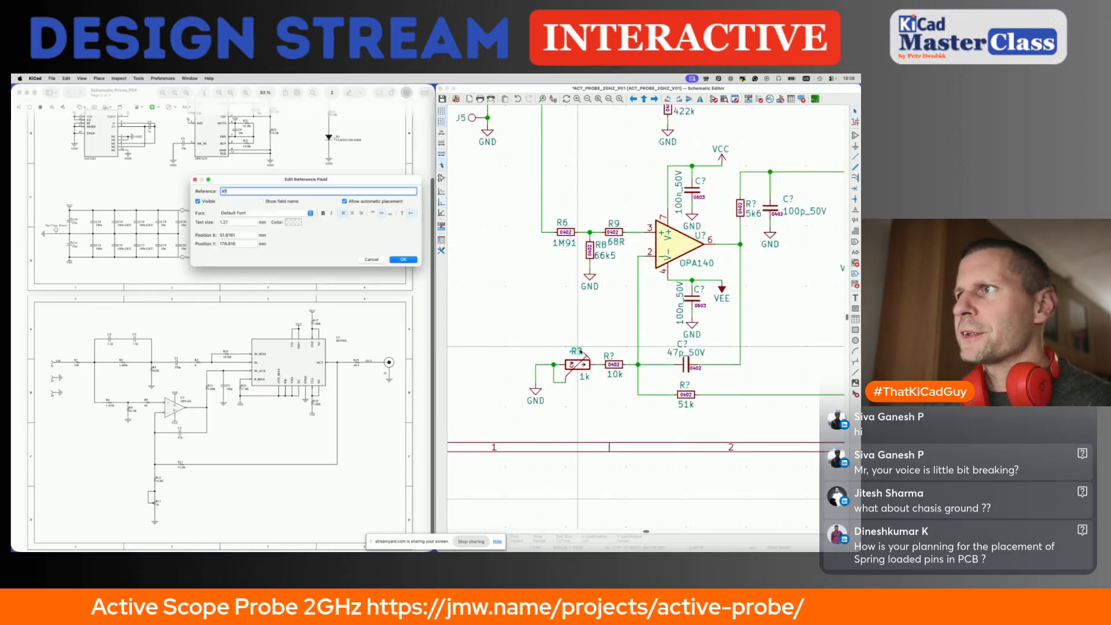
text(13)
key(Return)
double_click(608, 356)
text(12)
key(Return)
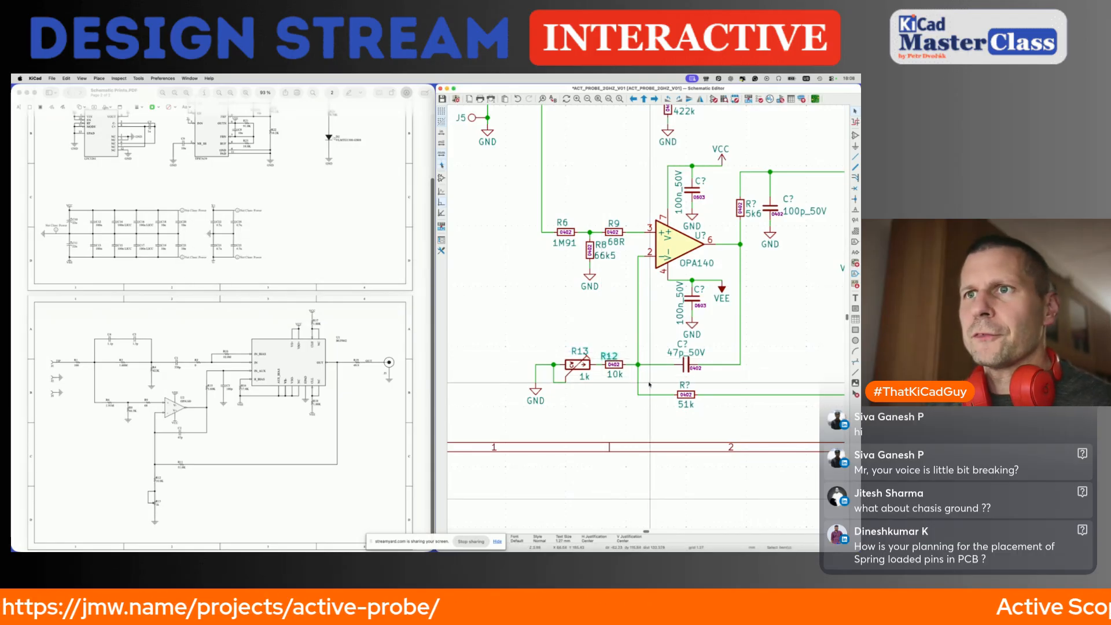
Set the OPA140's 51k feedback resistor to R11 and its 47p_50V feedback capacitor to C2.
double_click(681, 384)
text(11)
key(Return)
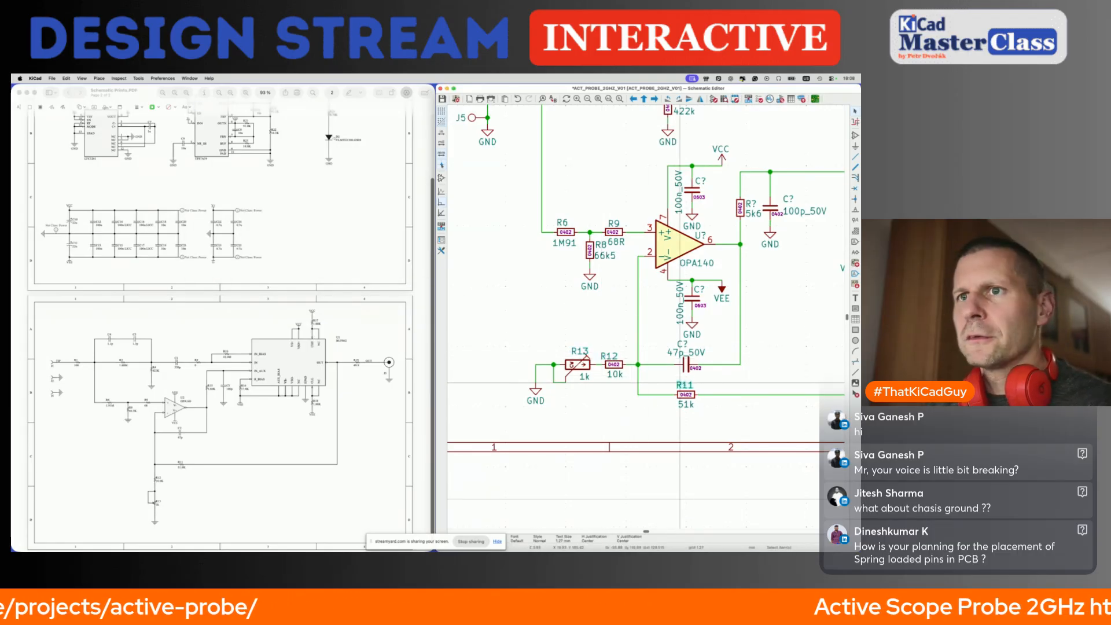
double_click(682, 343)
text(2)
key(Return)
Set the OPA140's 100n_50V decoupling capacitors to C12 on the VCC side and C13 on the VEE side.
scroll(686, 346, right, 3)
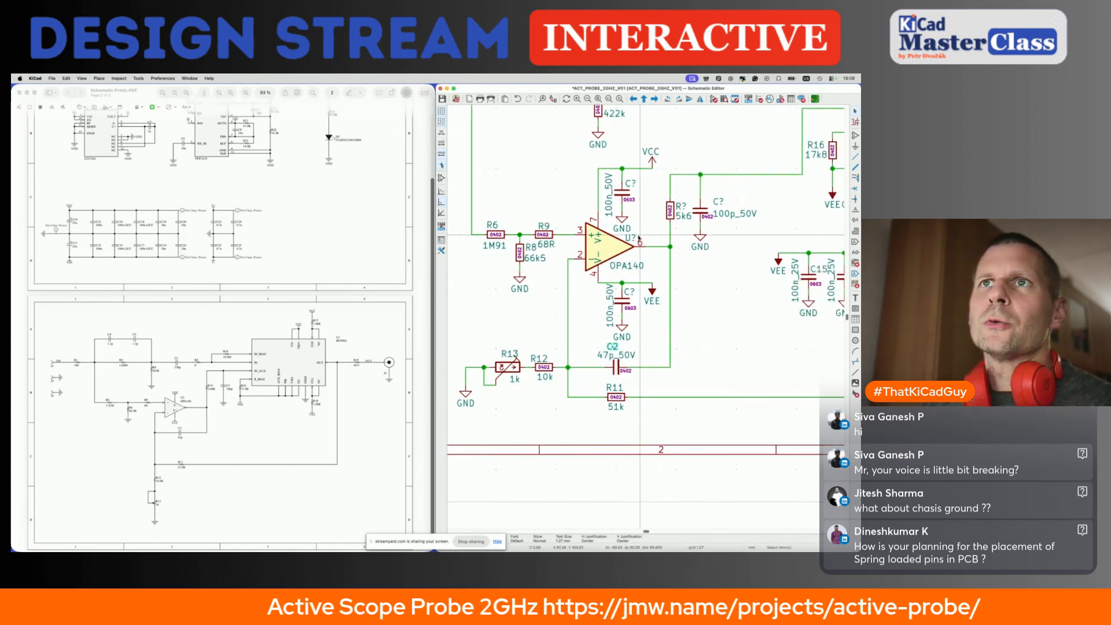
double_click(632, 184)
text(12)
key(Return)
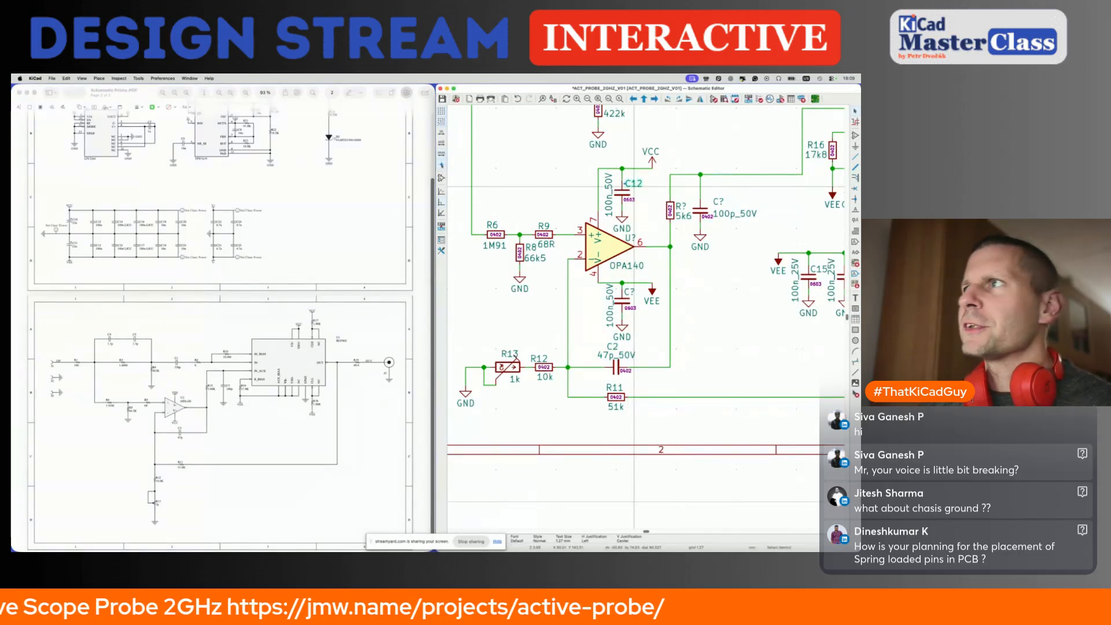
double_click(630, 292)
text(13)
key(Return)
Set the reference of the SMA_angle output connector to J3.
scroll(645, 316, right, 10)
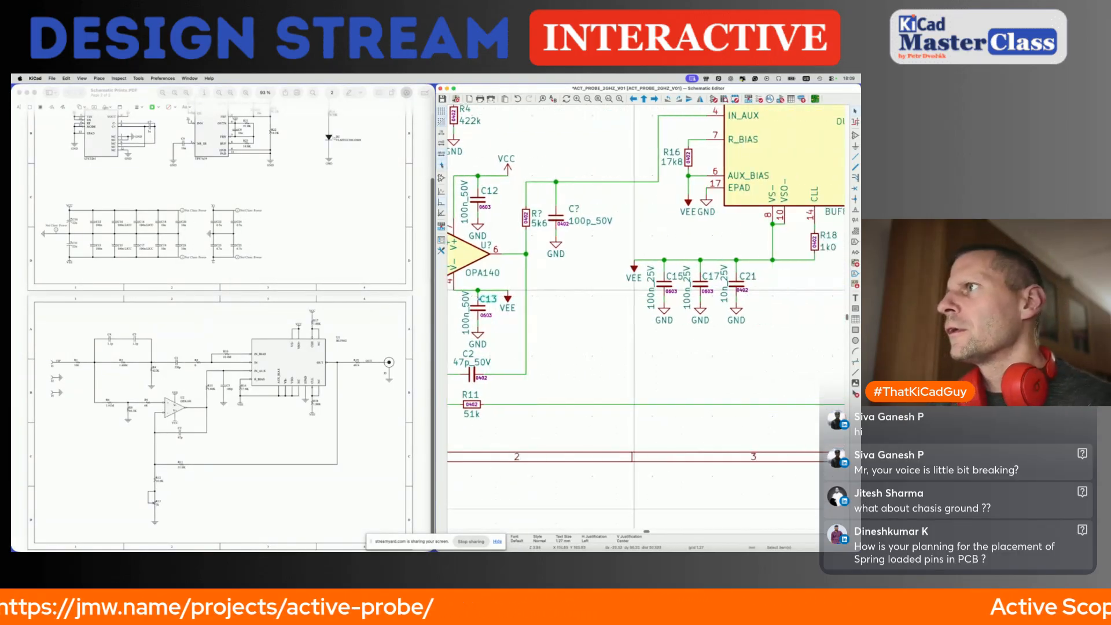
scroll(632, 286, right, 2)
scroll(632, 286, up, 1)
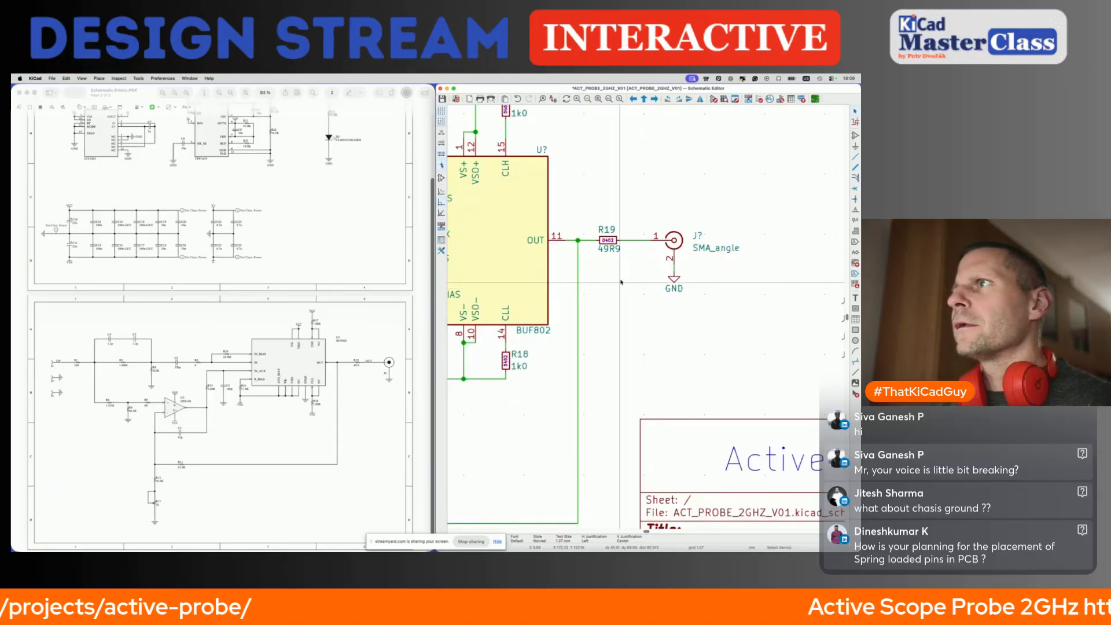
double_click(694, 235)
text(3)
key(Return)
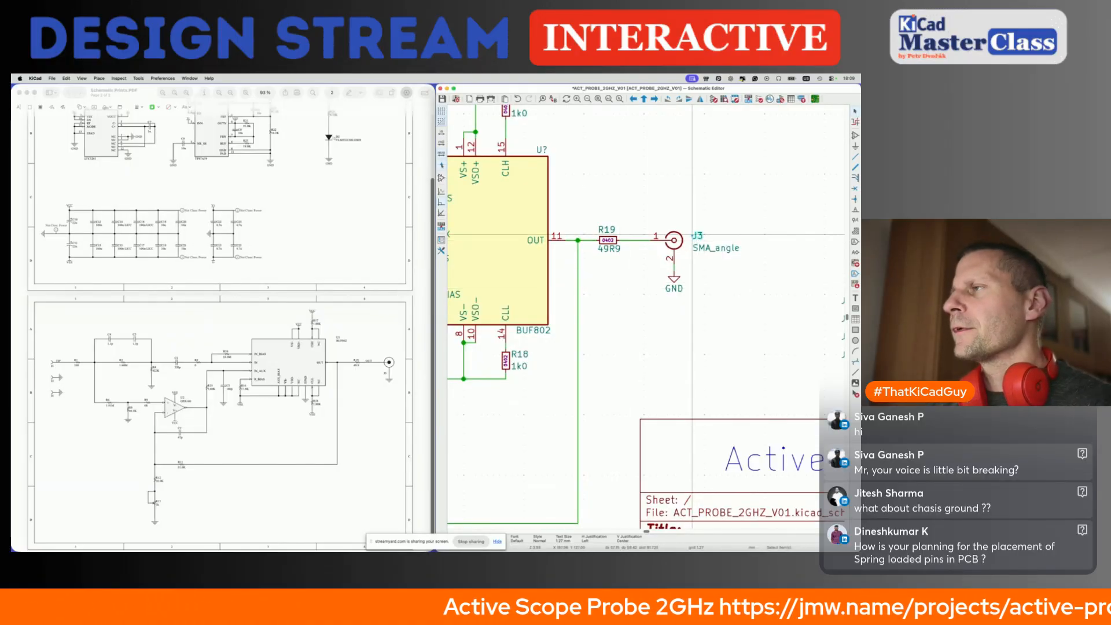
Annotate the remaining symbols across the entire schematic, keeping existing annotations, sorting by X position and using the first free numbers.
scroll(692, 234, down, 5)
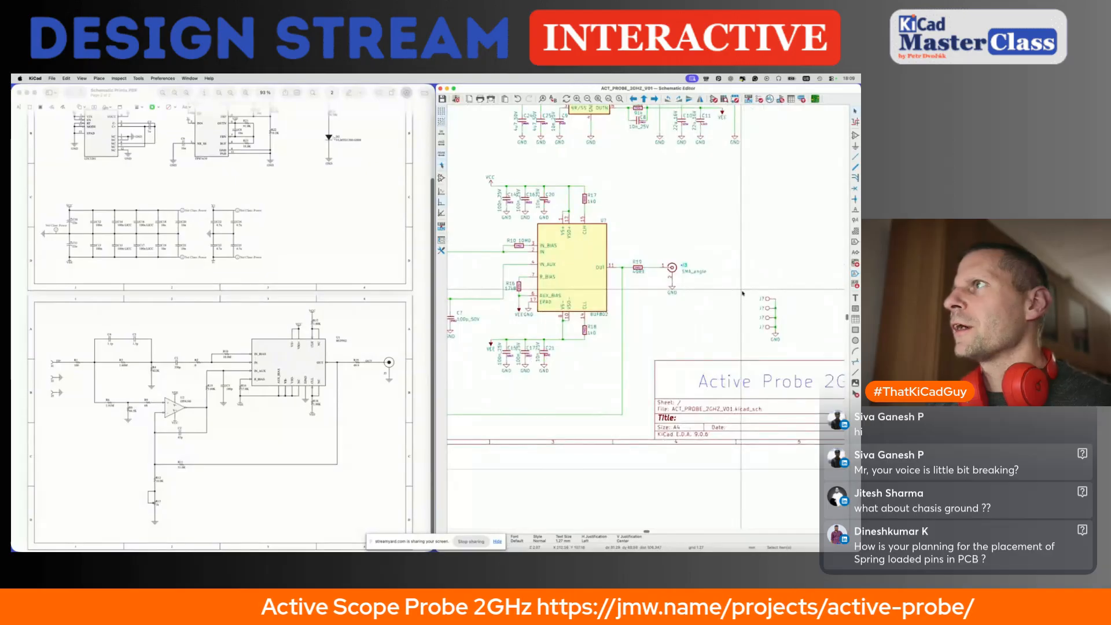
scroll(743, 293, down, 2)
scroll(740, 294, left, 3)
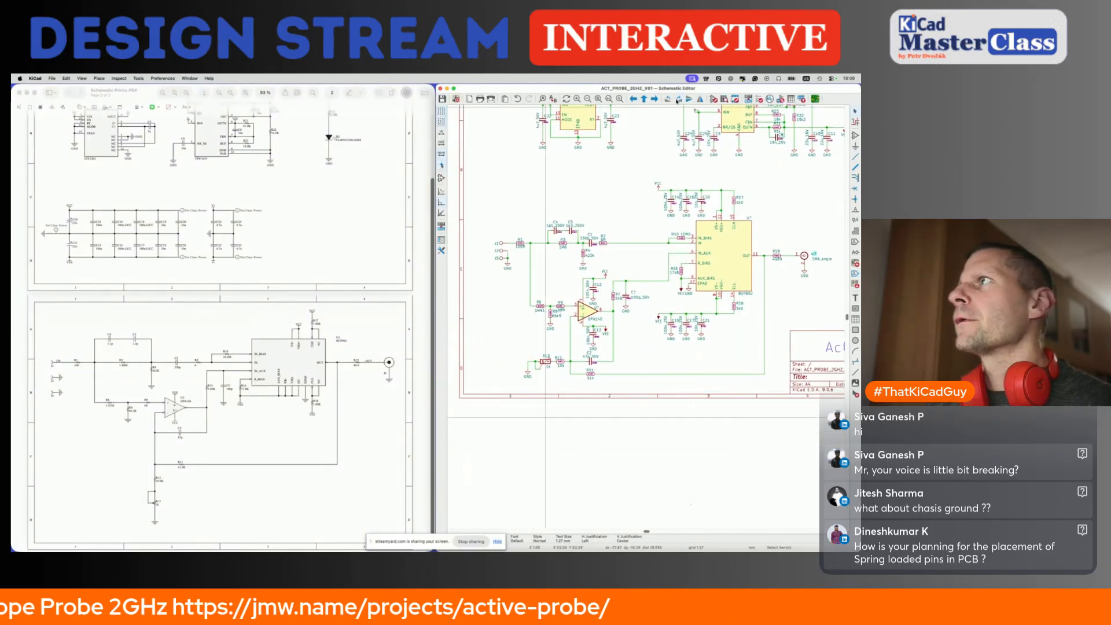
click(749, 99)
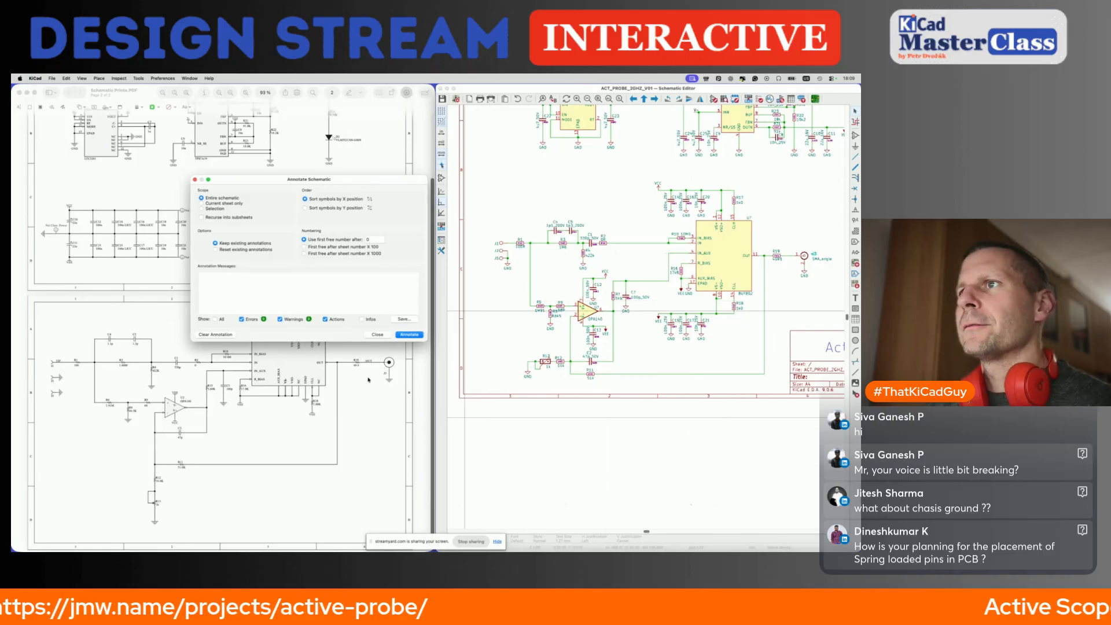
click(408, 335)
scroll(312, 291, up, 2)
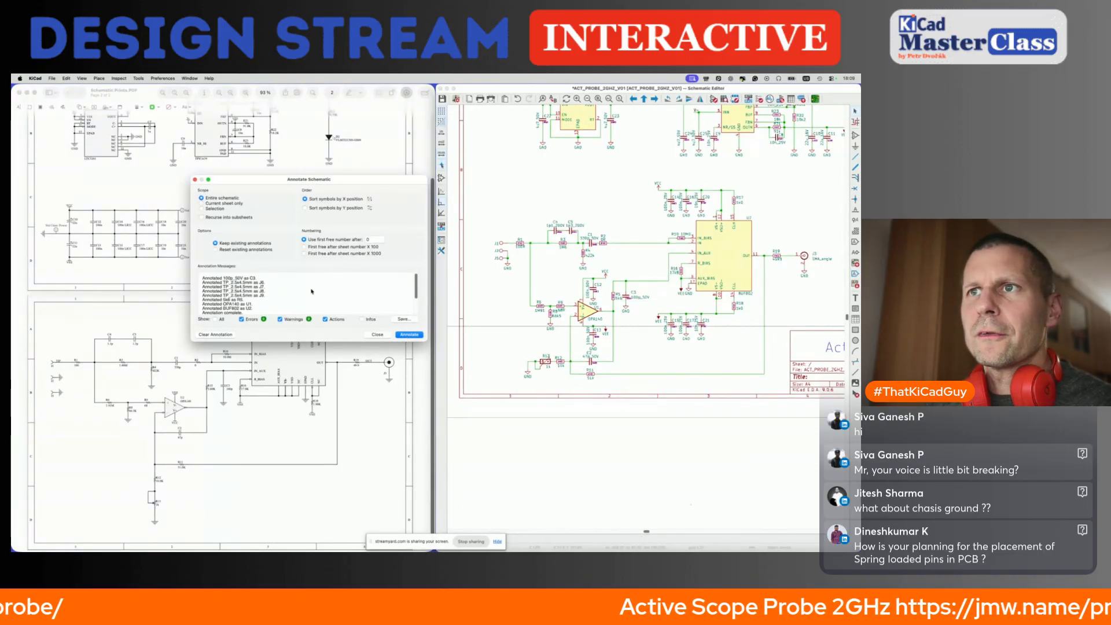
Set the reference of the 5k6 resistor at the op-amp output to R15 and the adjacent 100p capacitor to C3.
click(377, 335)
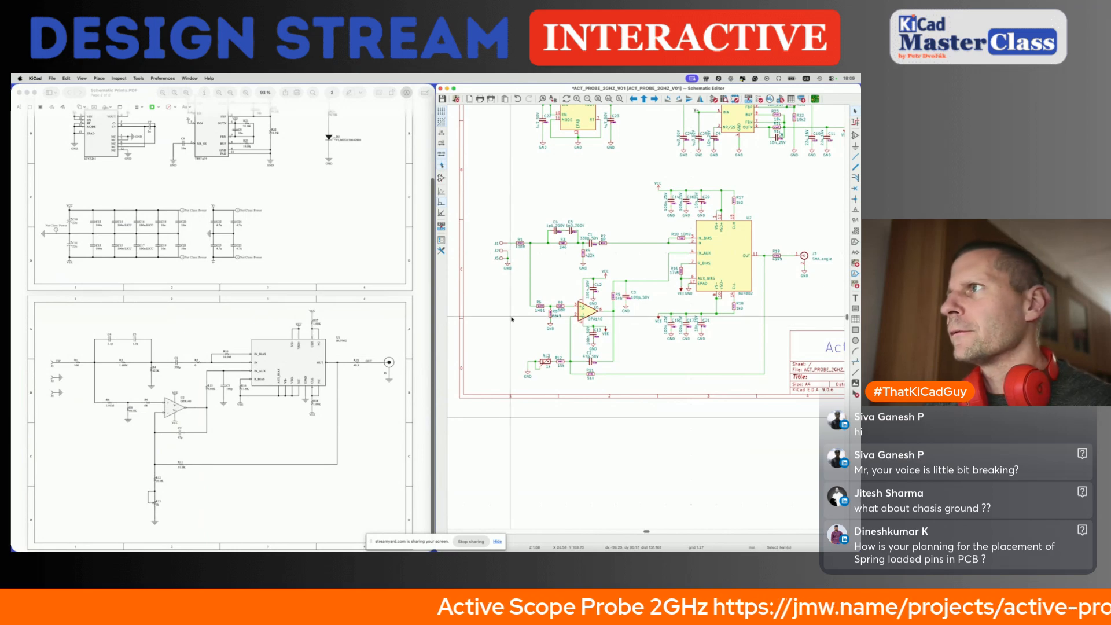
scroll(632, 295, up, 4)
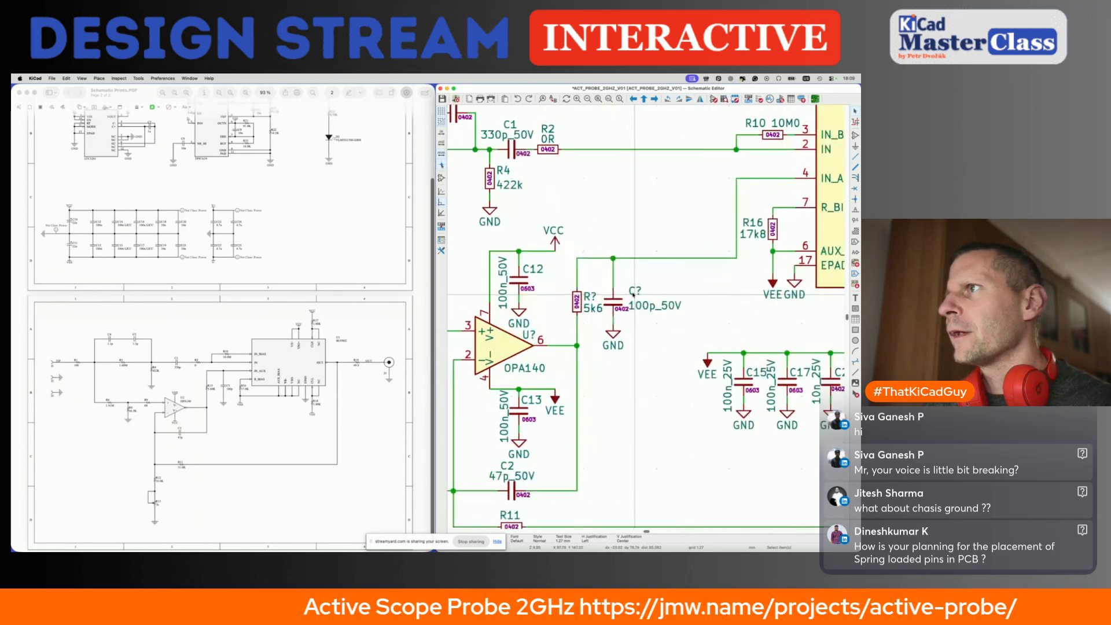
double_click(589, 296)
text(R15)
key(Return)
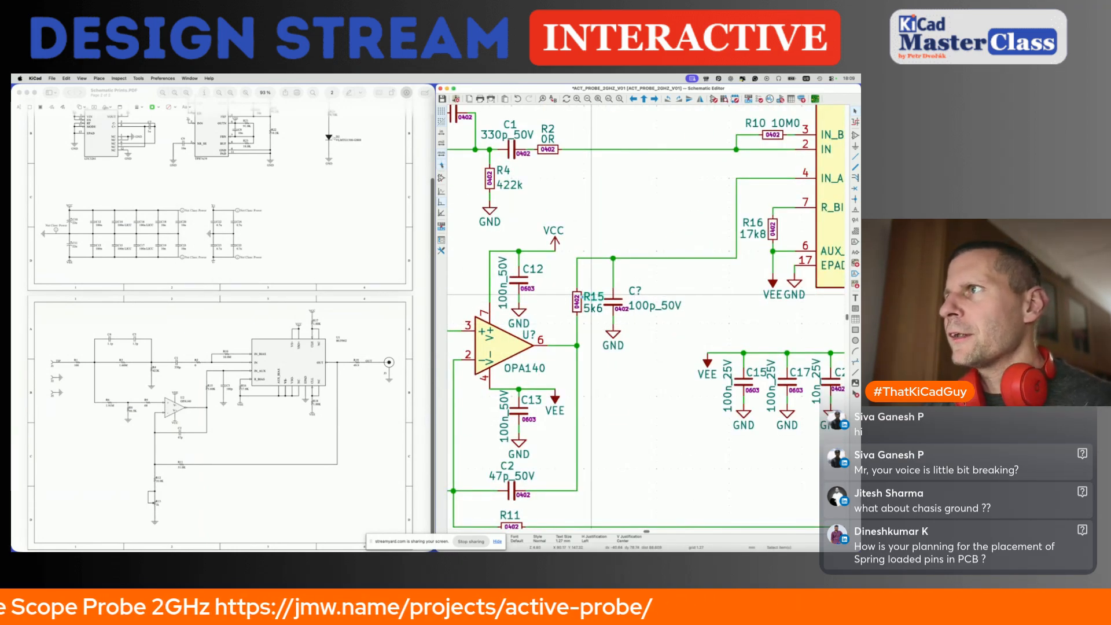
double_click(634, 291)
text(C3)
key(Return)
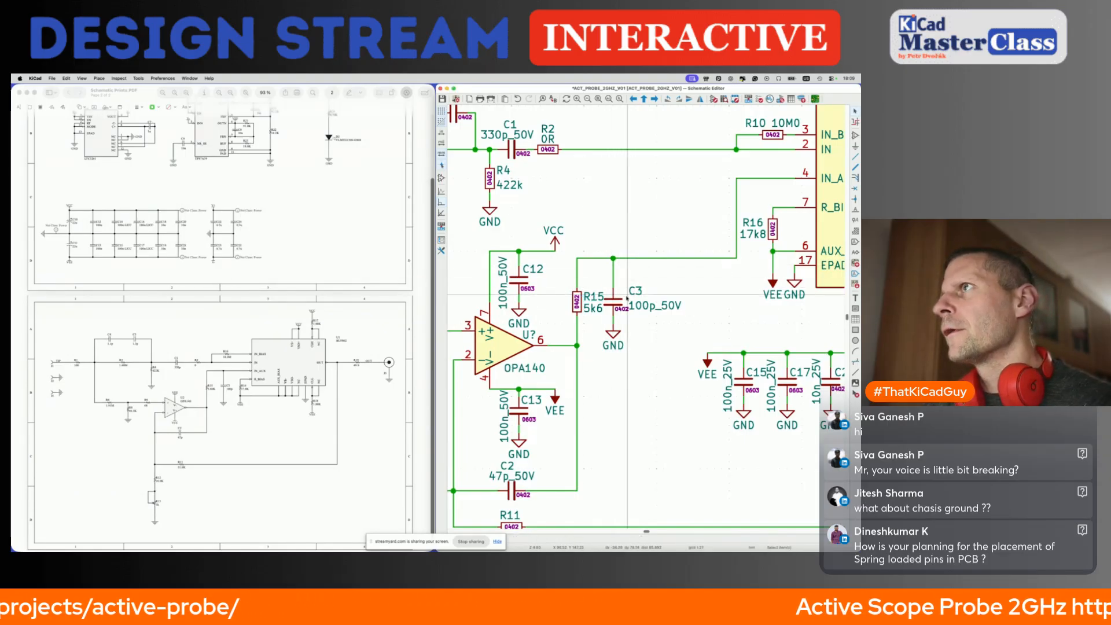
Move capacitor C3 with its ground symbol slightly farther from R15 and save the schematic.
scroll(635, 294, down, 3)
drag(609, 262, 658, 340)
key(m)
click(665, 342)
key(super+s)
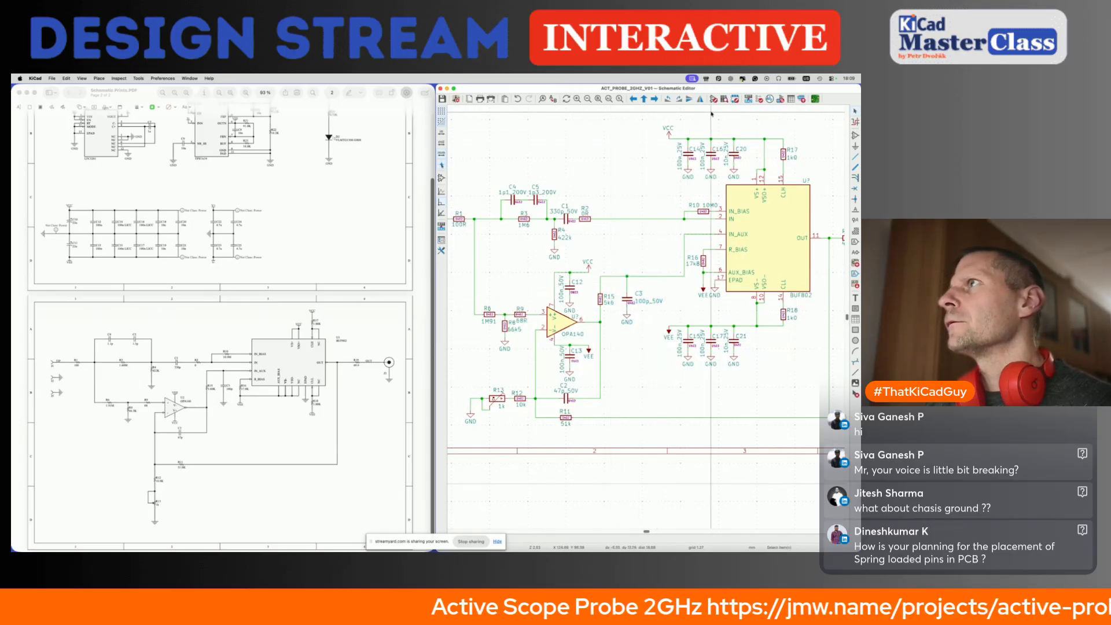
Try to annotate the remaining symbols of the entire schematic, sorted by X position and keeping existing annotations.
key(super+shift+a)
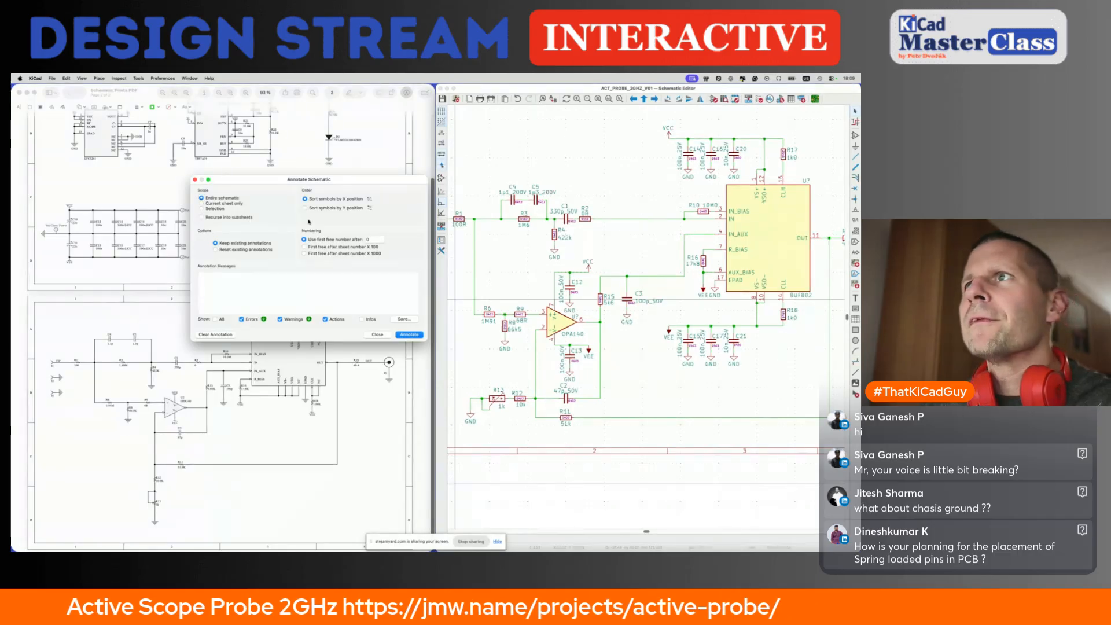
click(408, 334)
scroll(303, 306, up, 1)
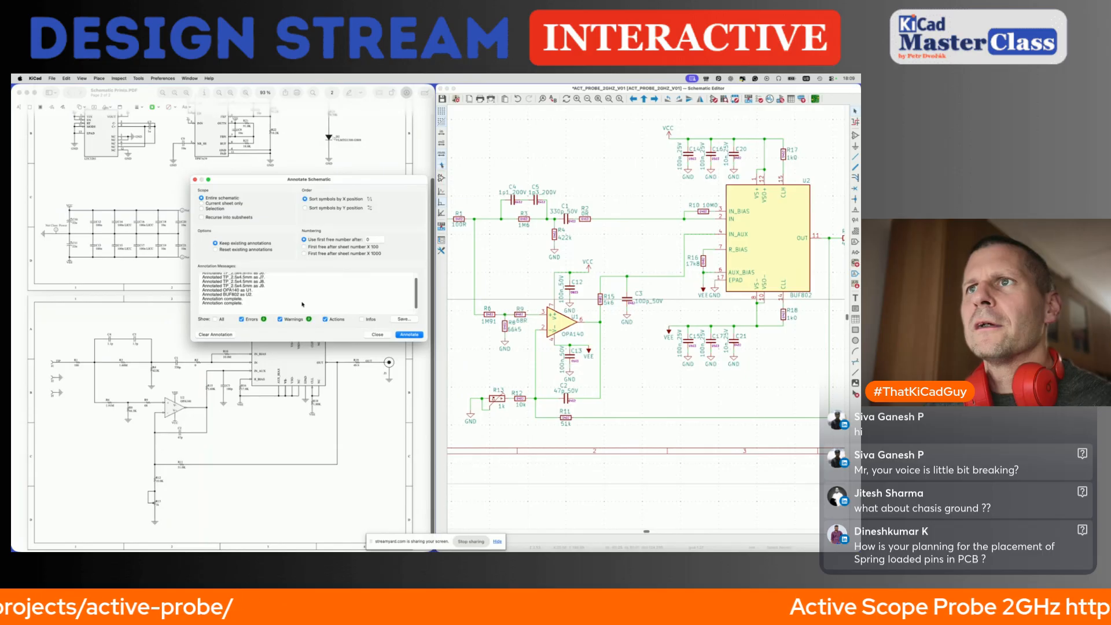
click(376, 334)
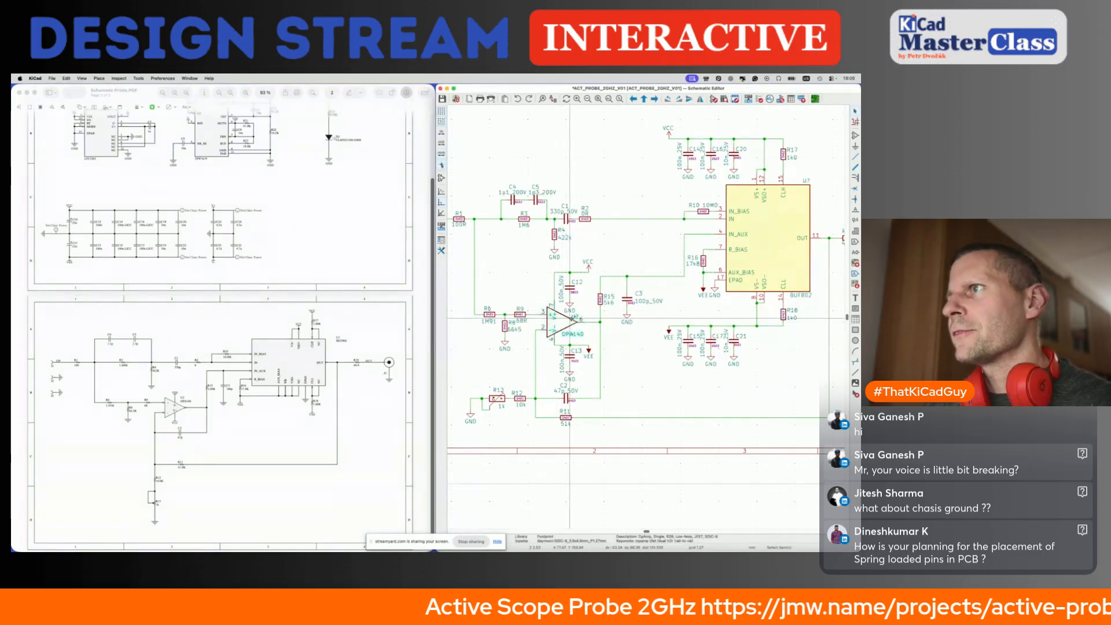
Set the OPA140 op-amp's reference to U2 and the BUF802's reference to U1, and save the schematic.
double_click(570, 318)
key(Escape)
double_click(573, 317)
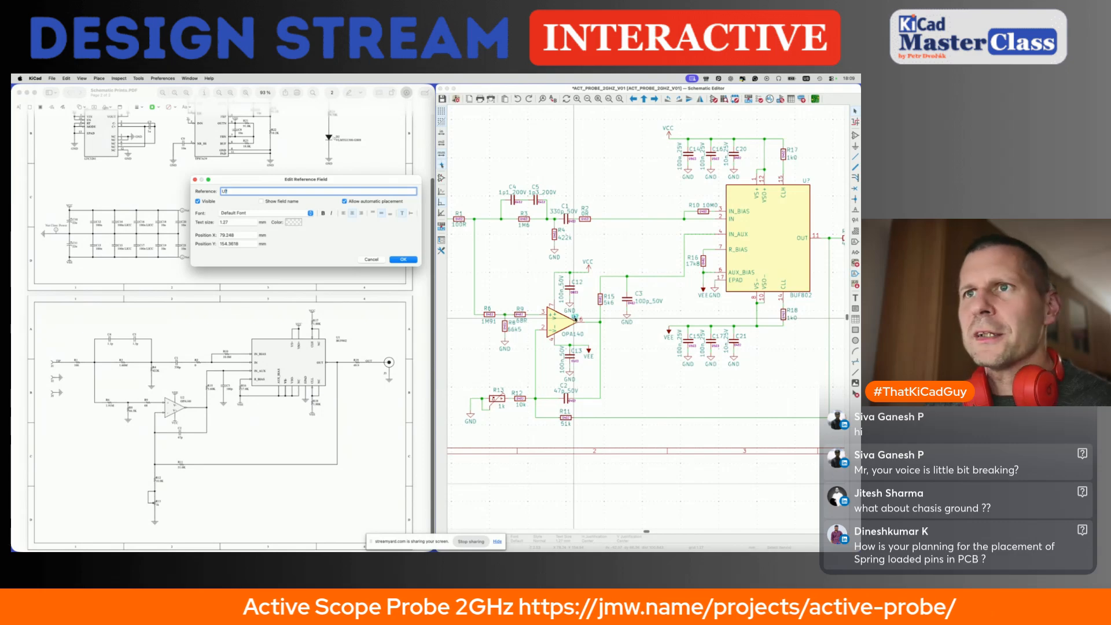
key(Escape)
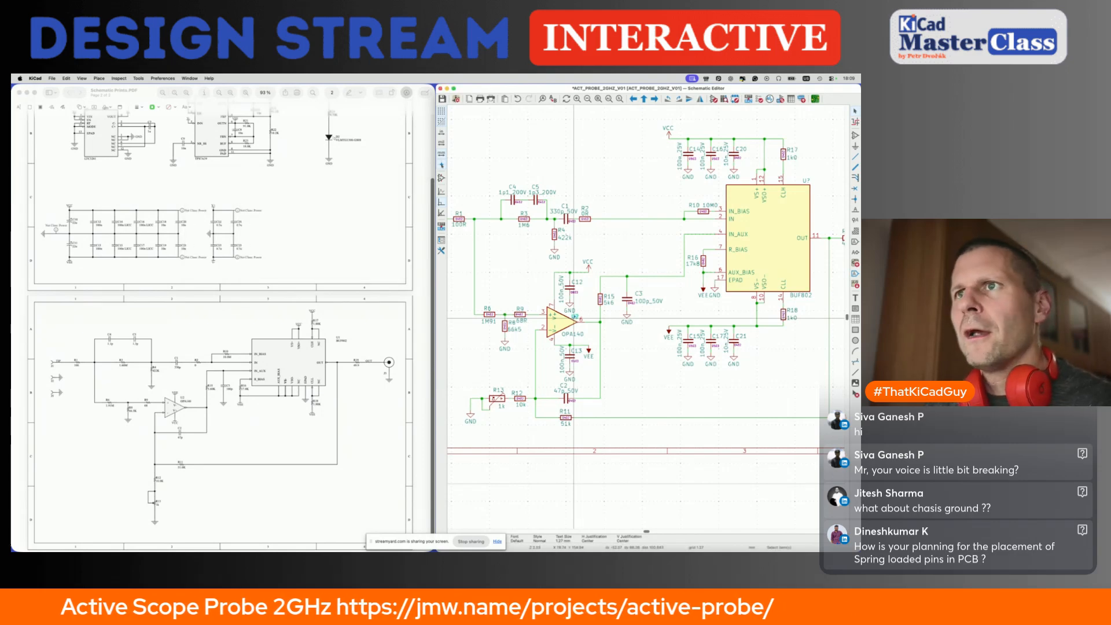
double_click(809, 179)
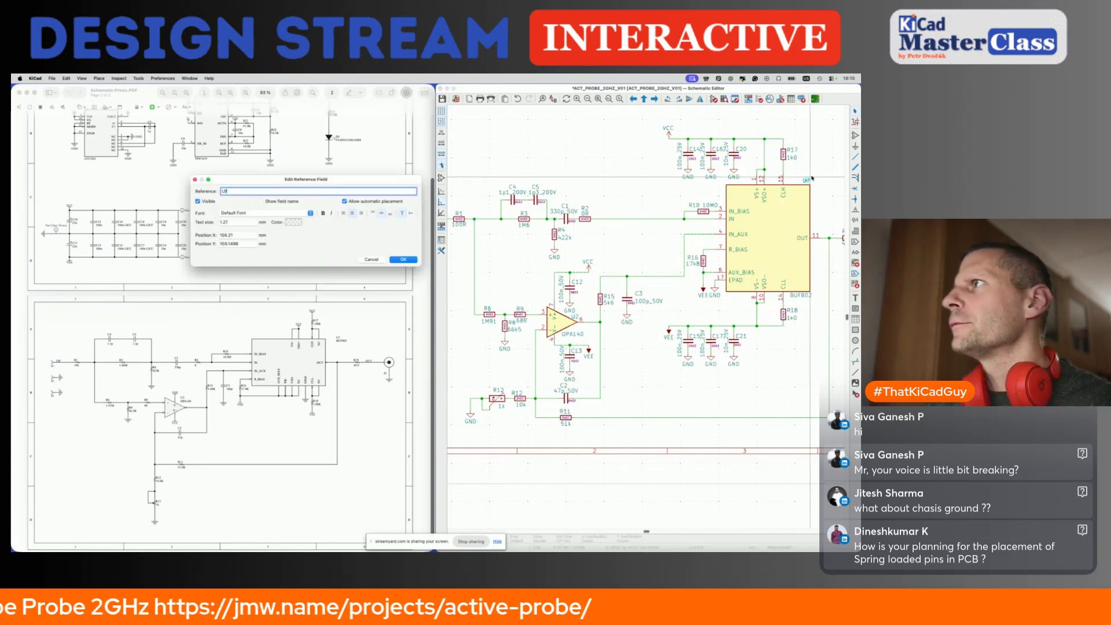
key(Return)
key(ctrl+s)
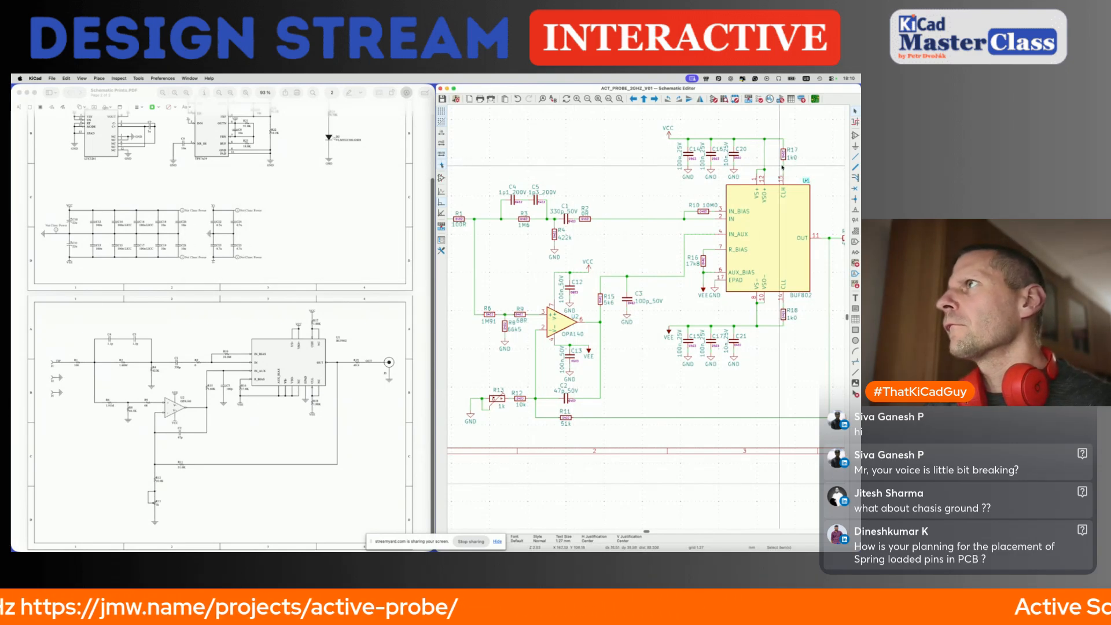
Annotate the remaining symbols of the entire schematic, keeping existing annotations, and save the schematic.
click(748, 99)
click(411, 335)
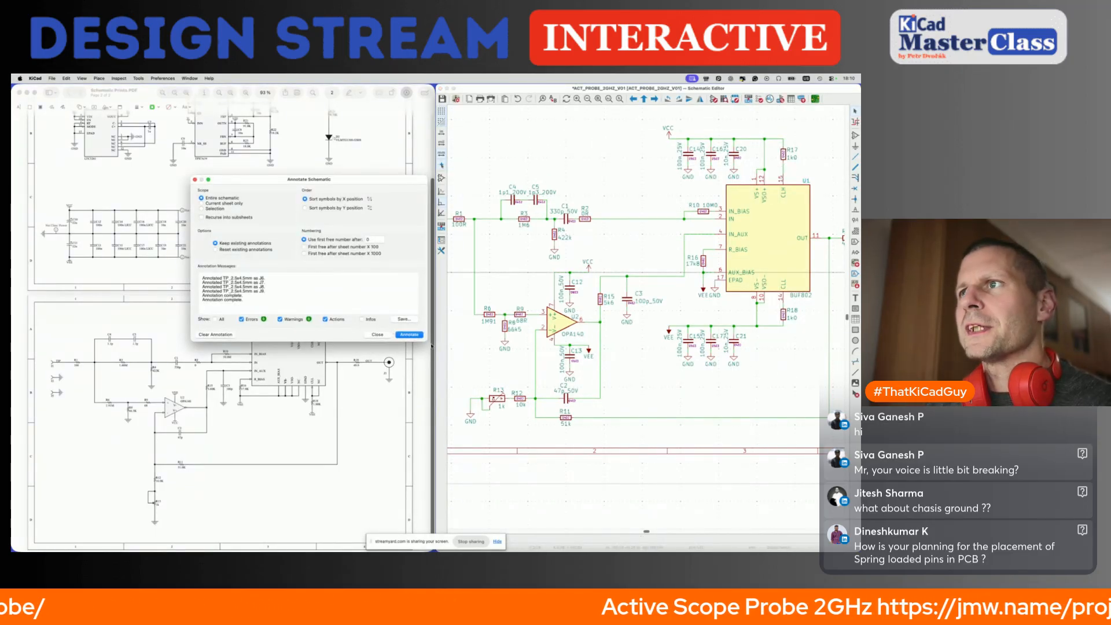
drag(425, 342, 426, 410)
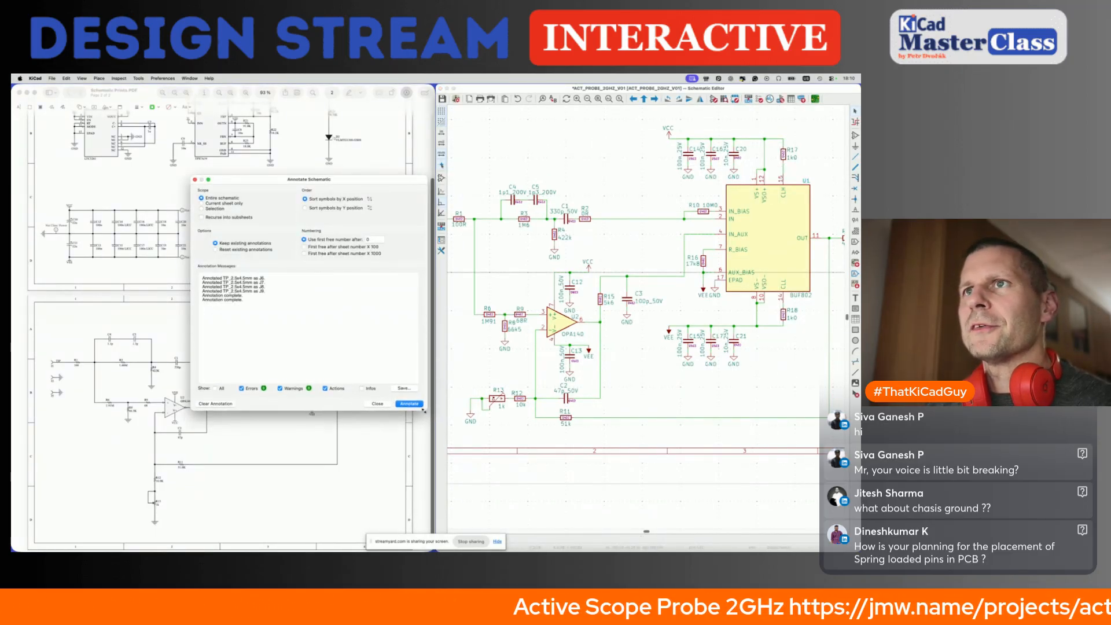
click(382, 404)
key(super+s)
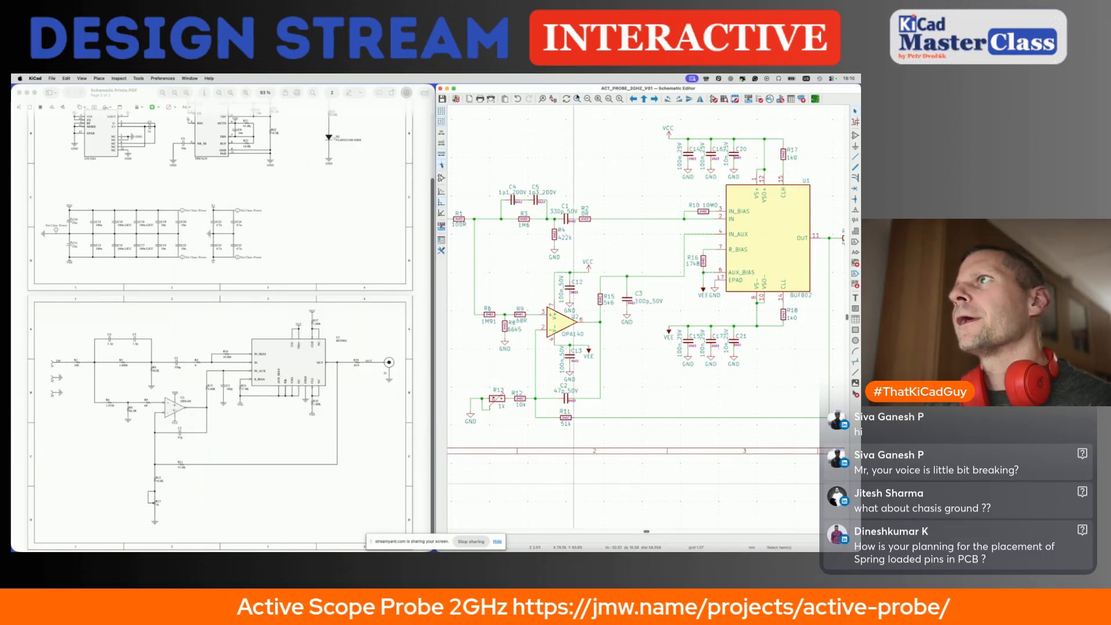
Enlarge the schematic editor to full width and run the electrical rules check on the whole schematic.
double_click(578, 91)
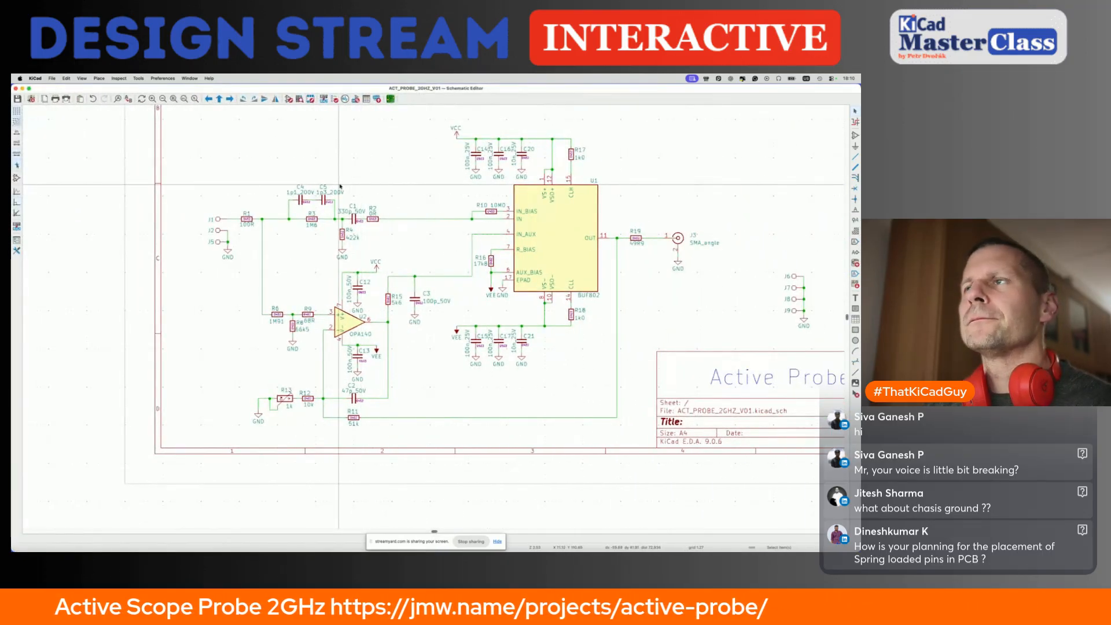
scroll(340, 187, down, 6)
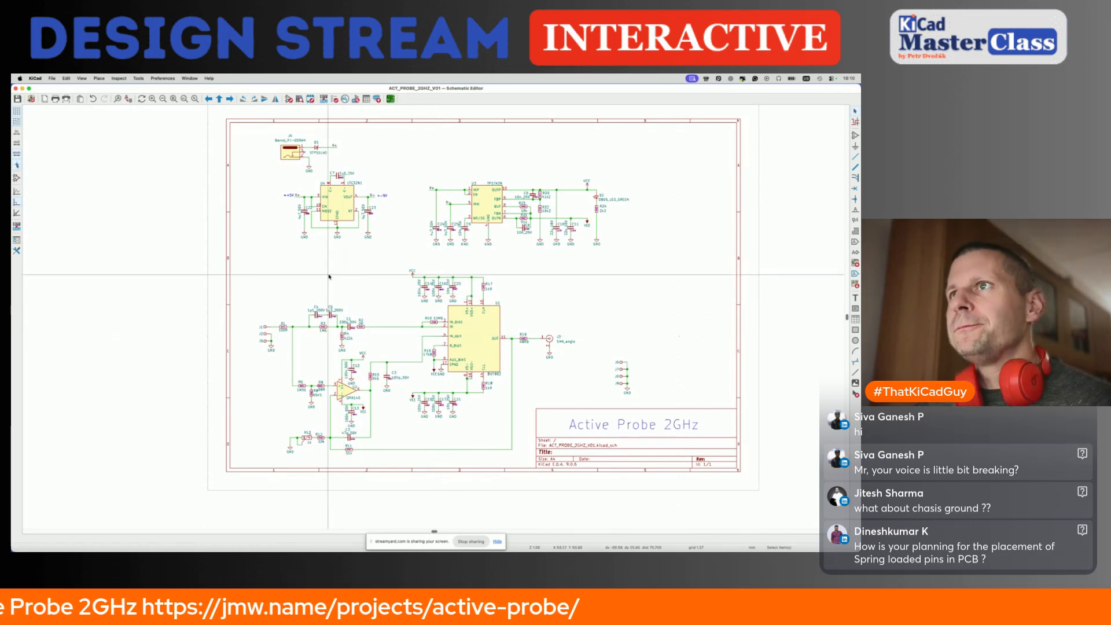
click(334, 99)
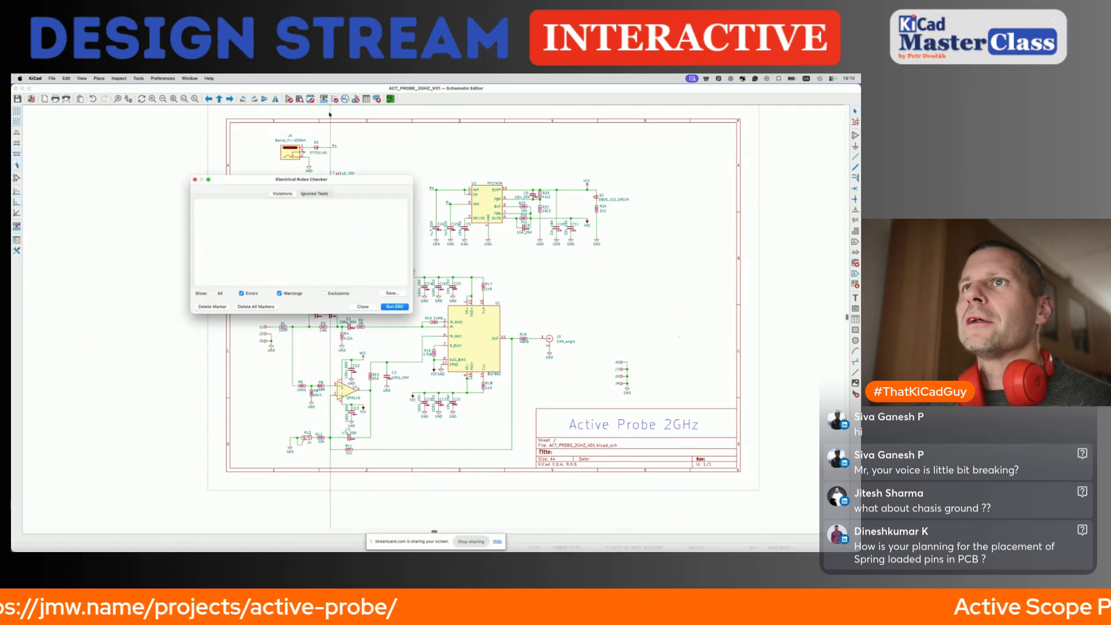
drag(268, 182, 155, 132)
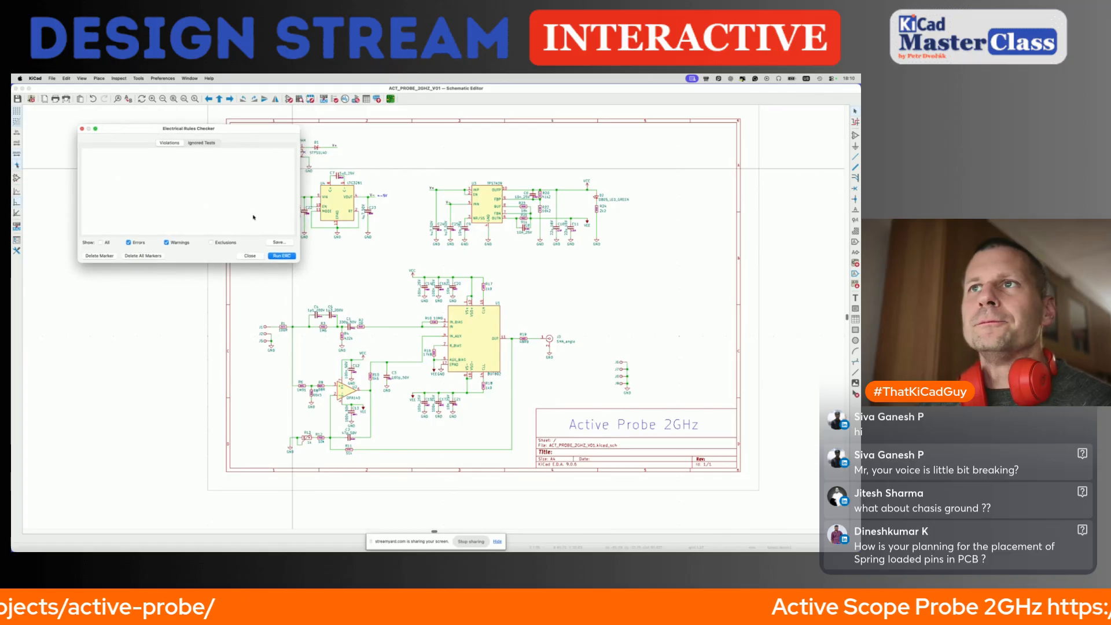
drag(300, 261, 328, 473)
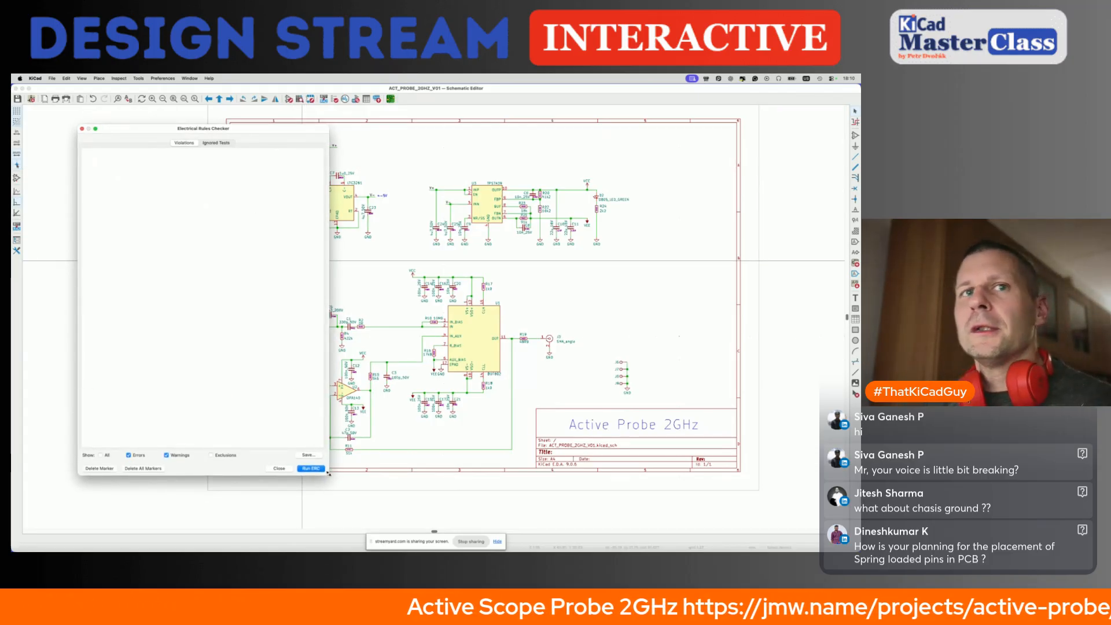
click(313, 468)
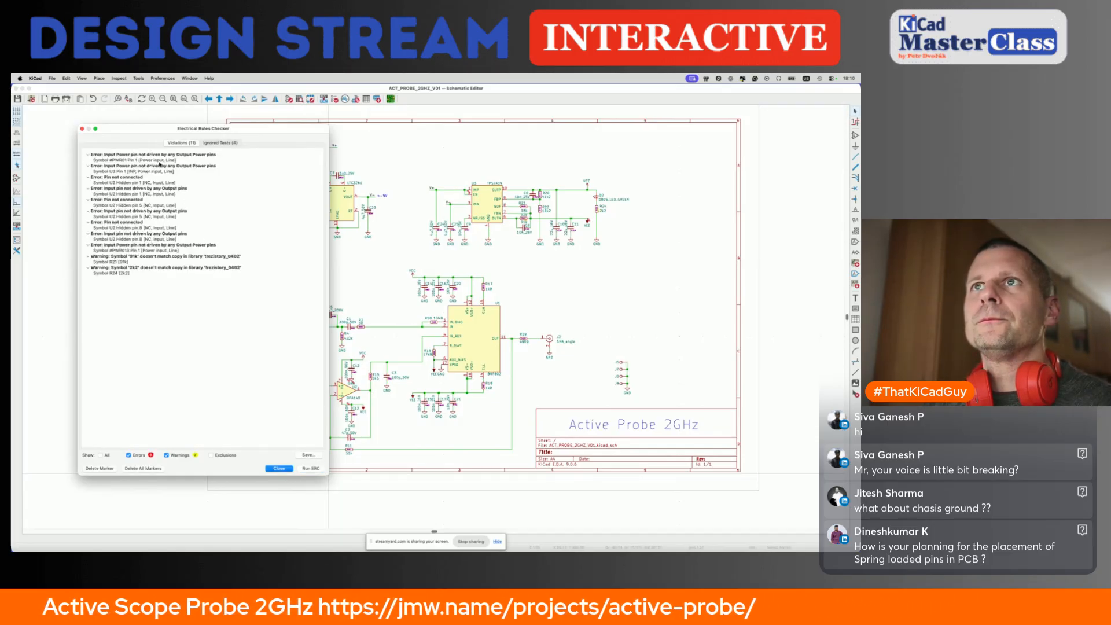
Locate the undriven power-pin violations and examine the unconnected hidden-pin errors at op-amp U2 on the schematic.
click(159, 161)
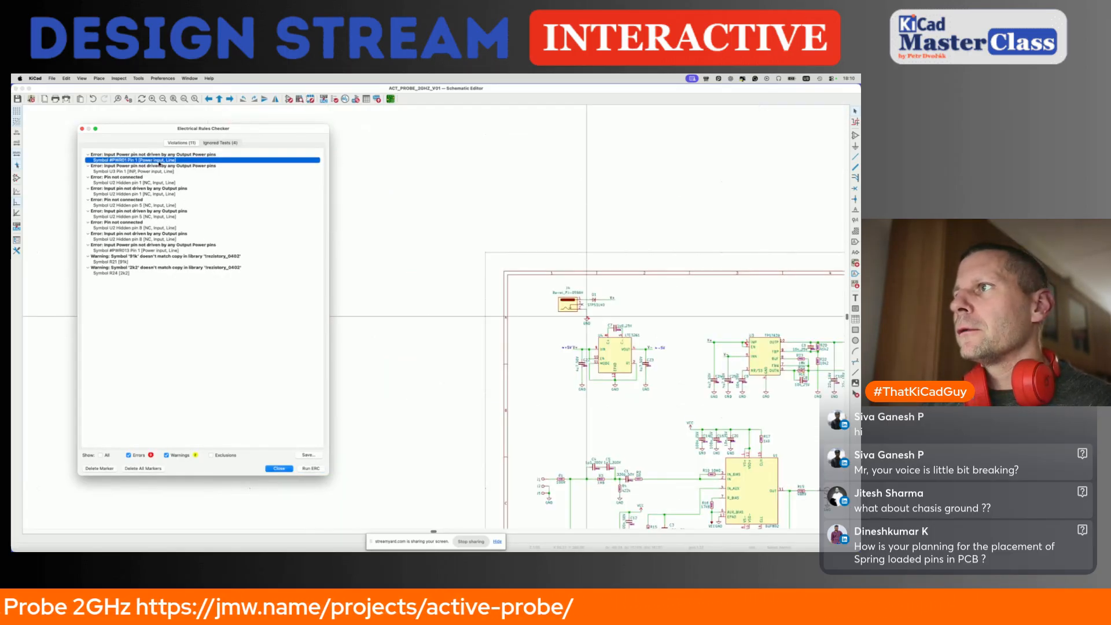
click(157, 172)
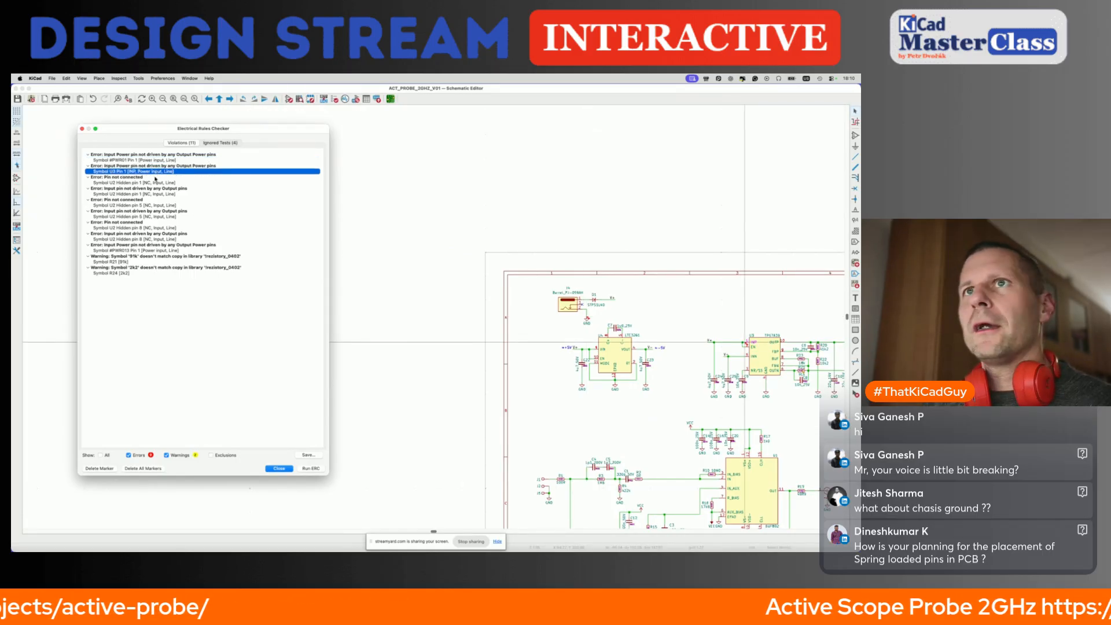
click(153, 183)
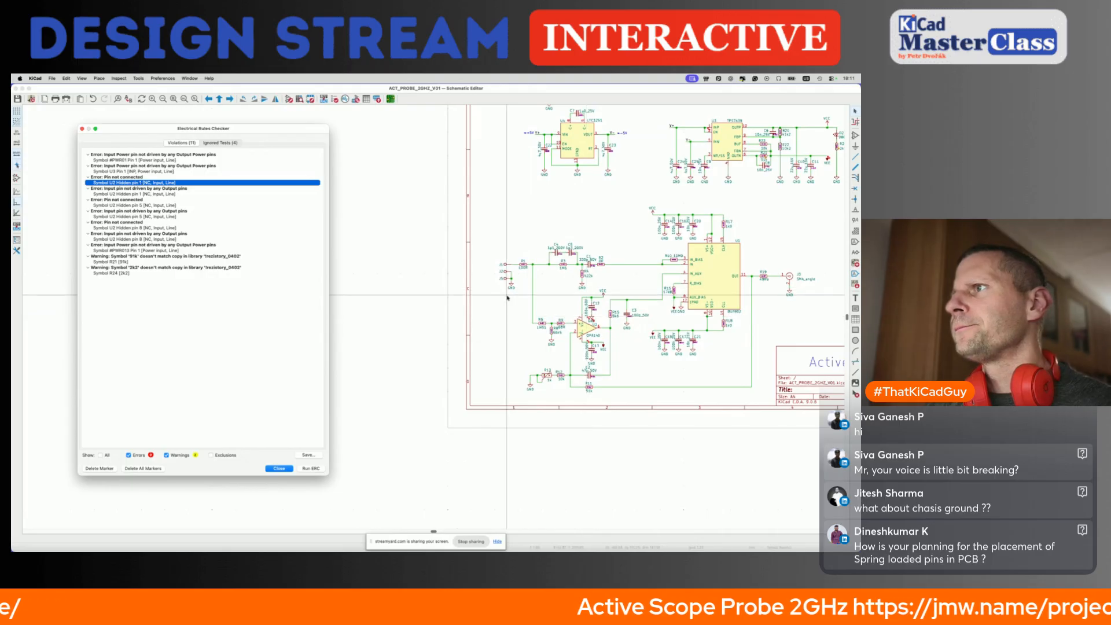
scroll(587, 331, up, 6)
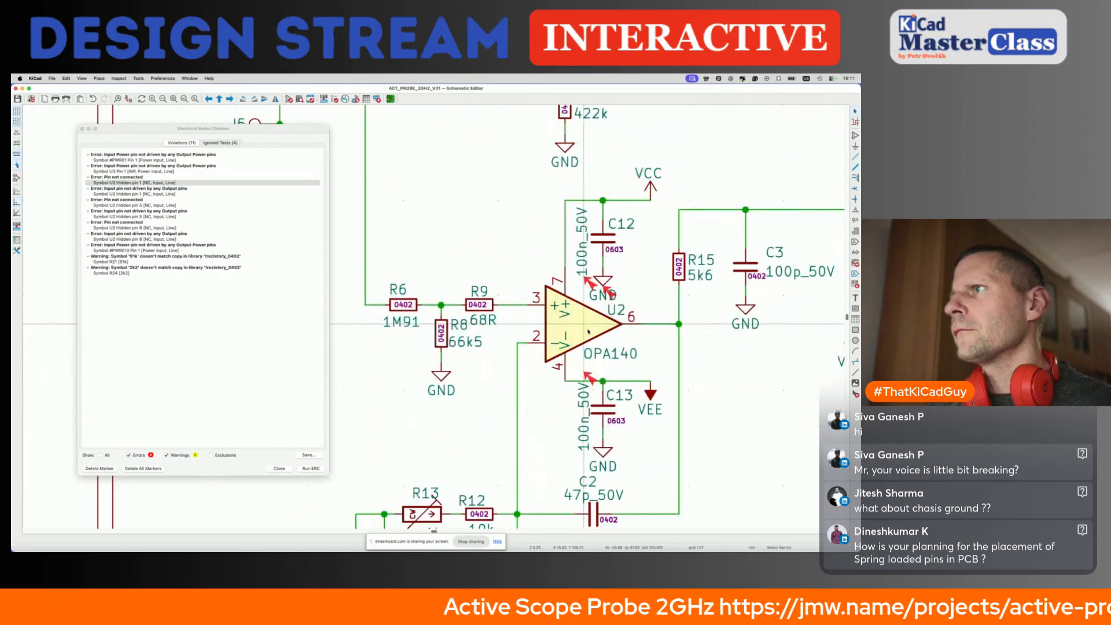
click(587, 375)
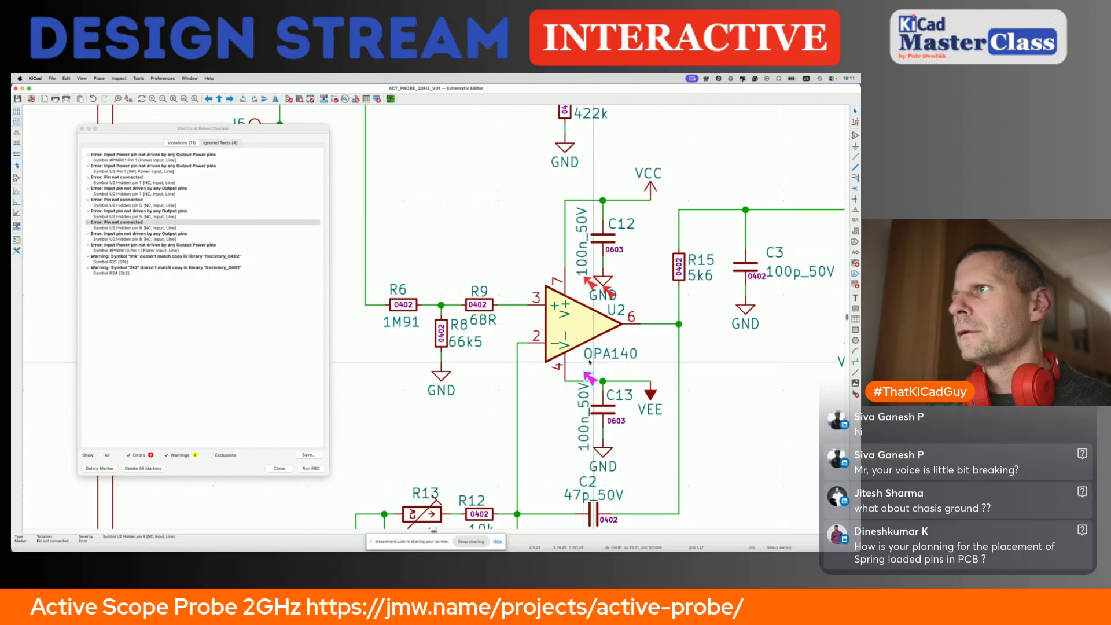
click(588, 281)
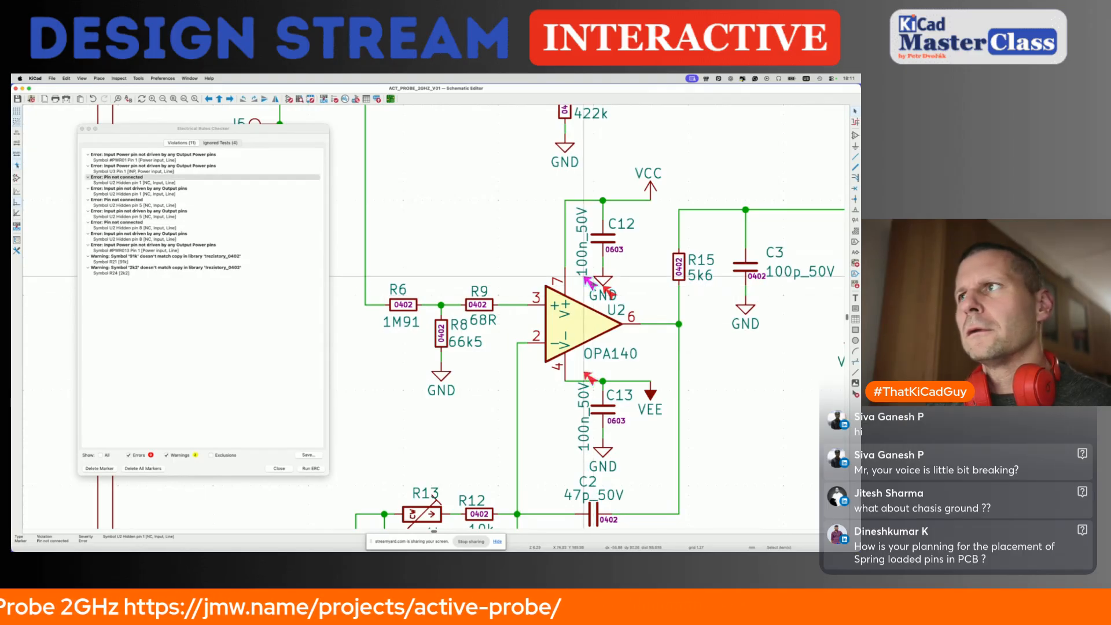
click(612, 295)
Open the OPA140 library symbol of U2 in the symbol editor and close the Electrical Rules Checker.
click(581, 321)
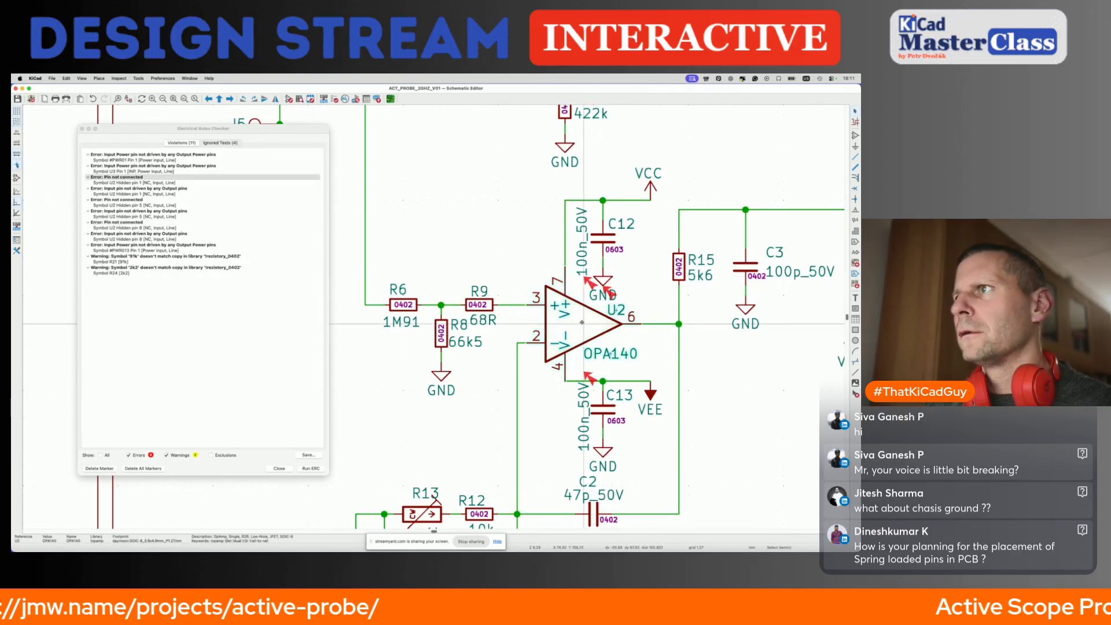
double_click(582, 322)
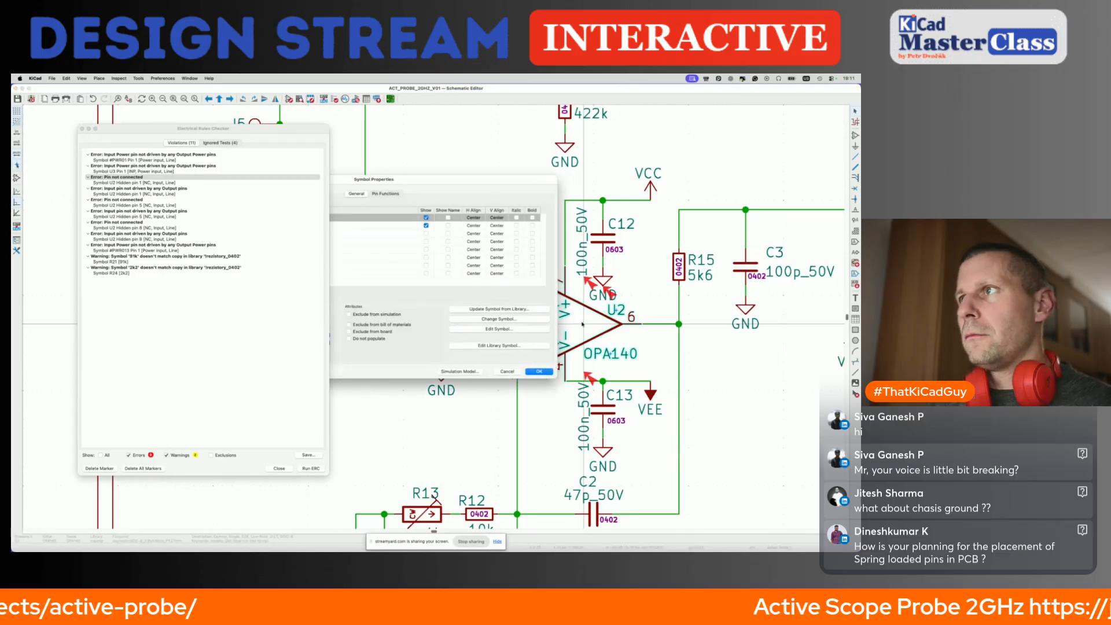
click(523, 345)
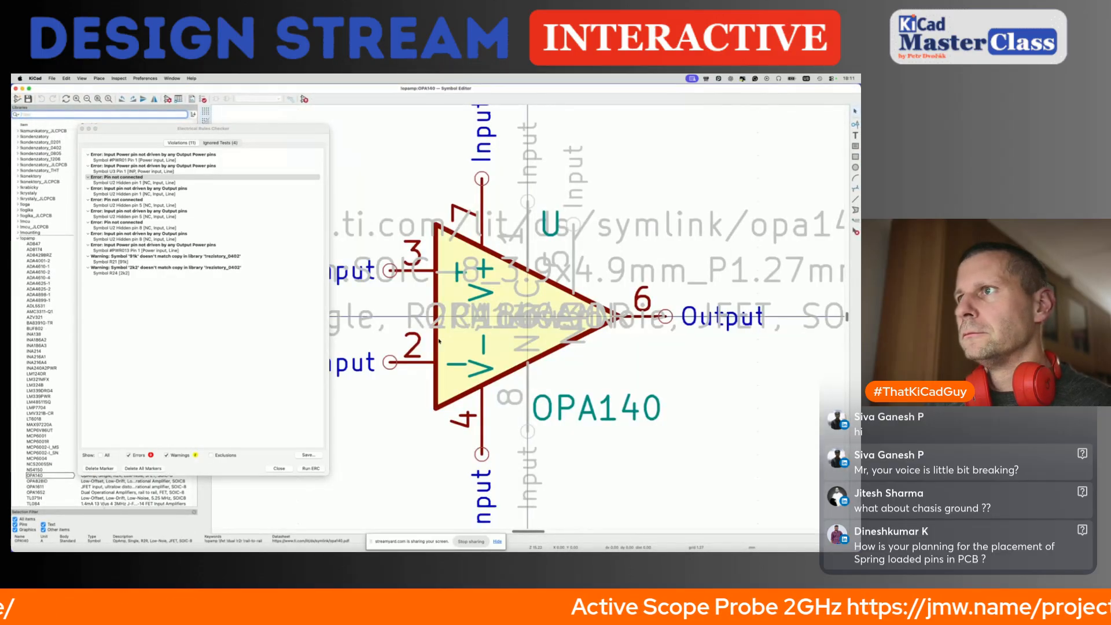
scroll(439, 341, down, 3)
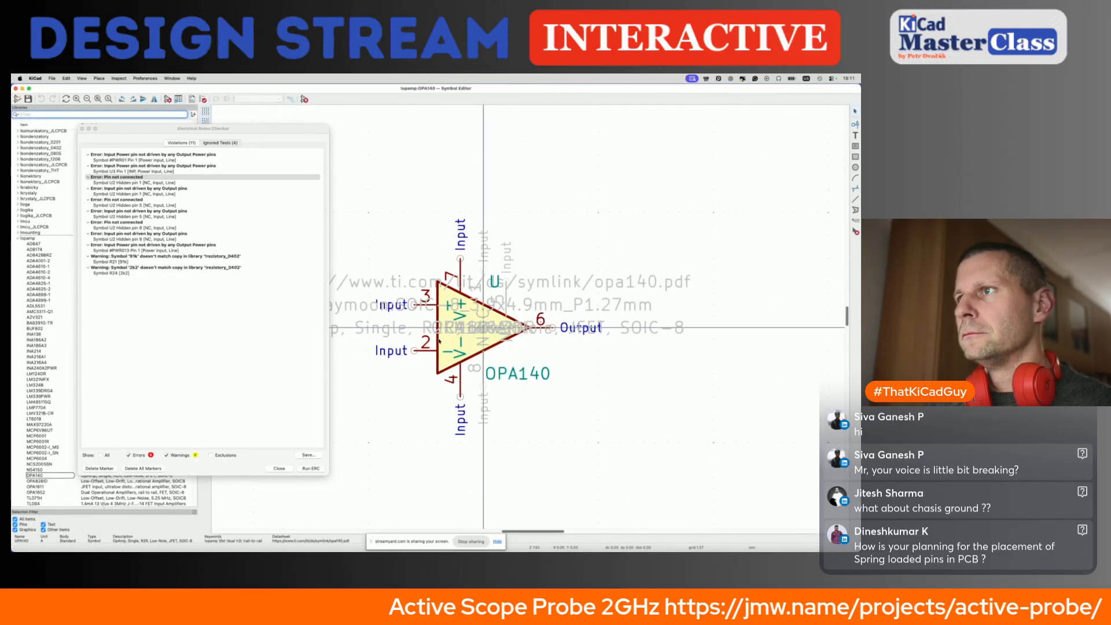
click(468, 348)
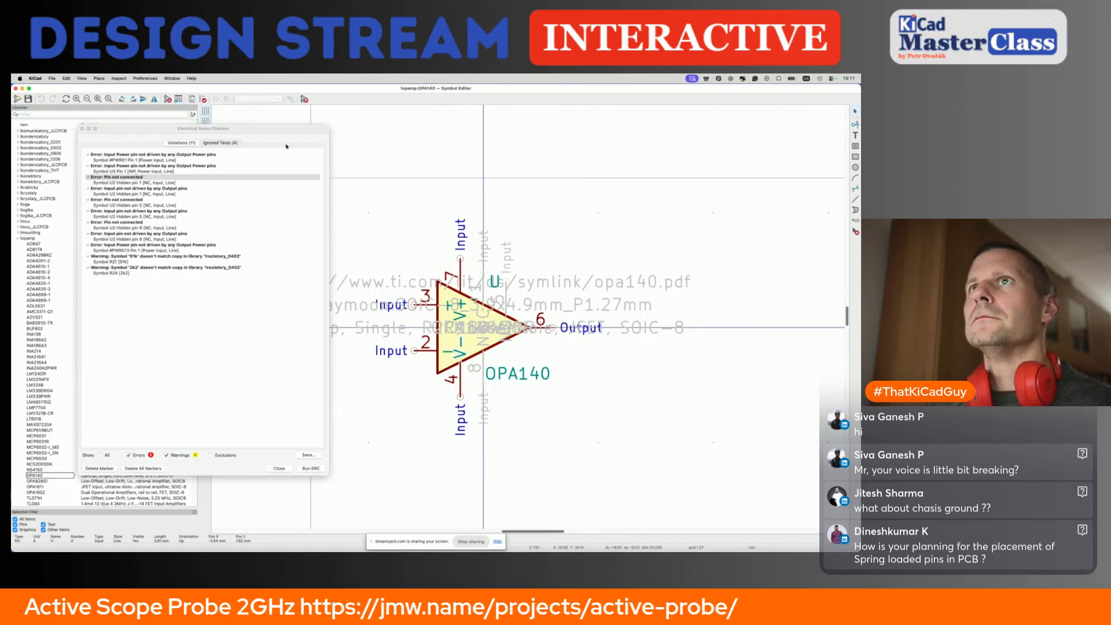
click(83, 128)
click(260, 156)
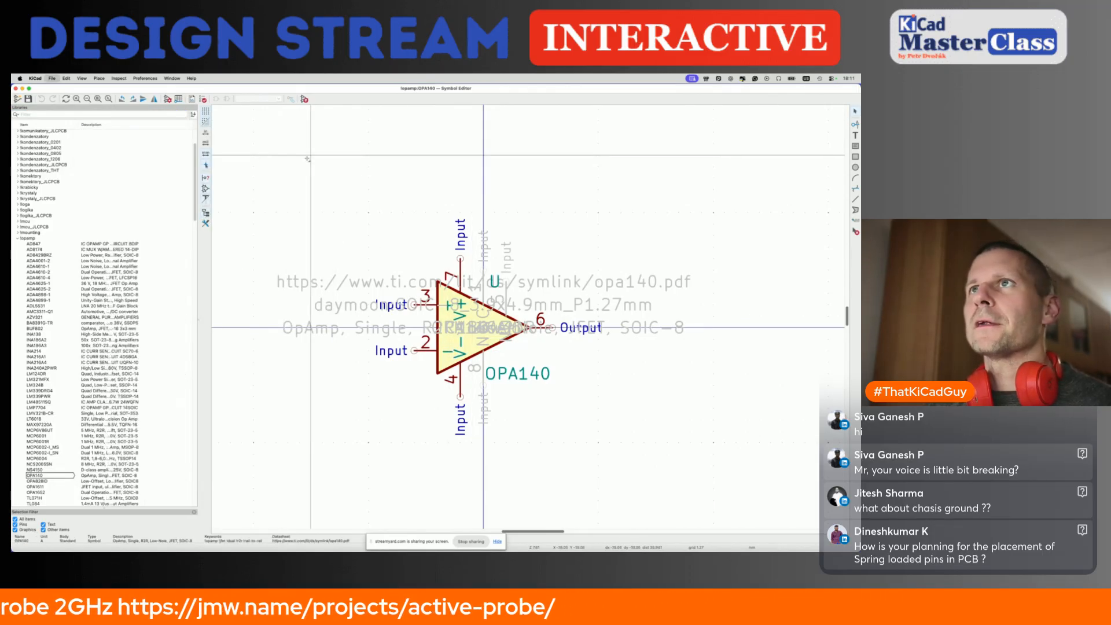
Open the OPA140 datasheet in the browser from the link in the library symbol's properties.
click(167, 99)
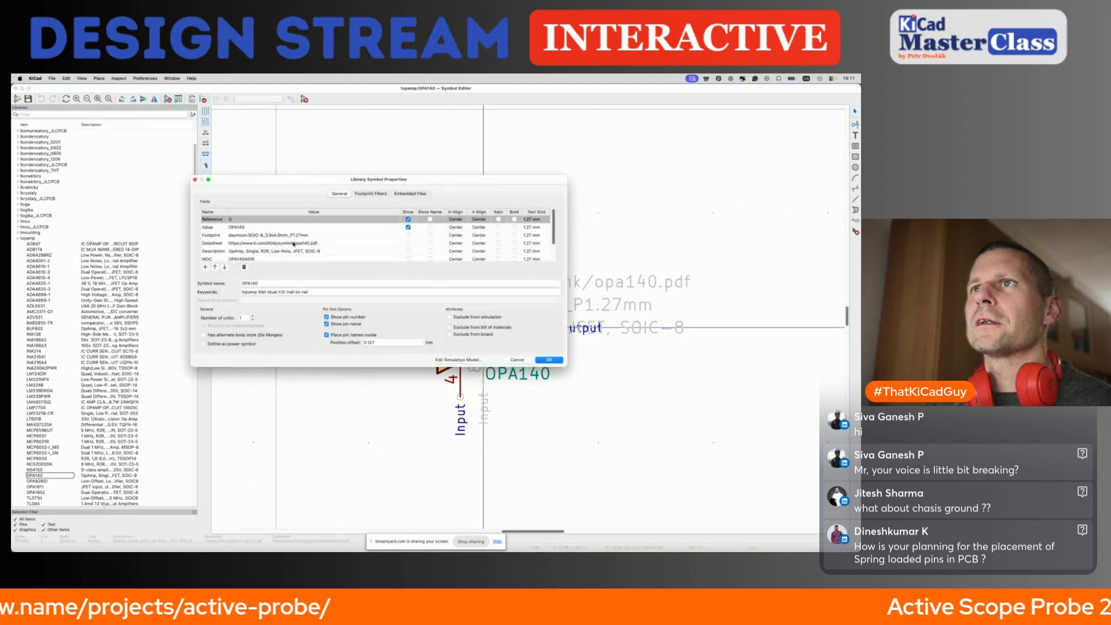
click(353, 243)
click(397, 245)
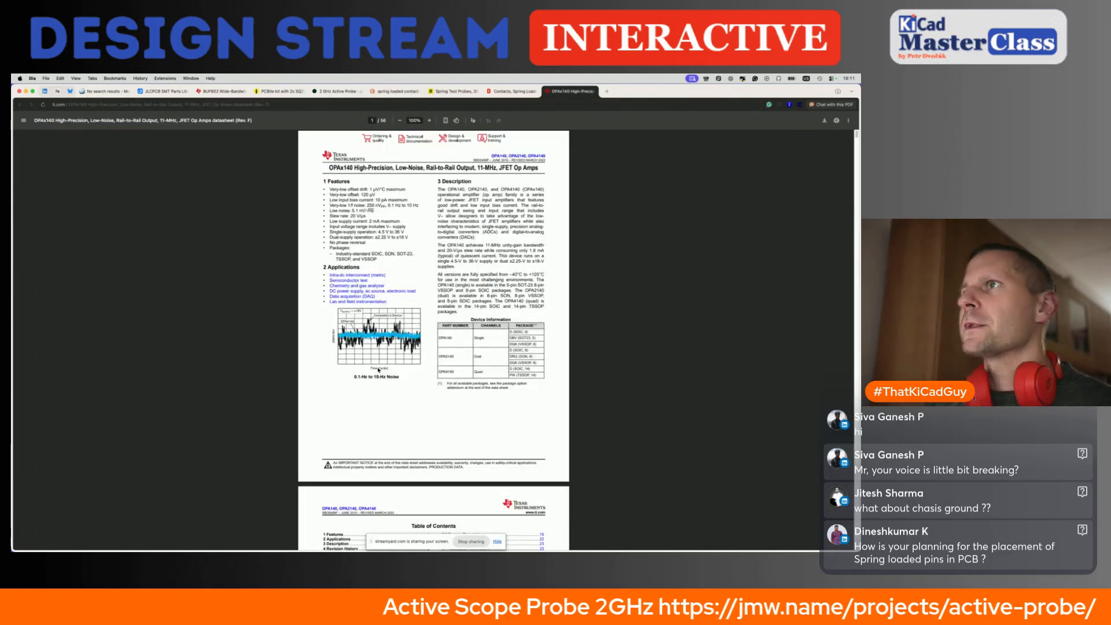
Examine the OPA140 pin configuration drawings and pin functions table in the datasheet, and switch back to KiCad.
scroll(378, 369, down, 15)
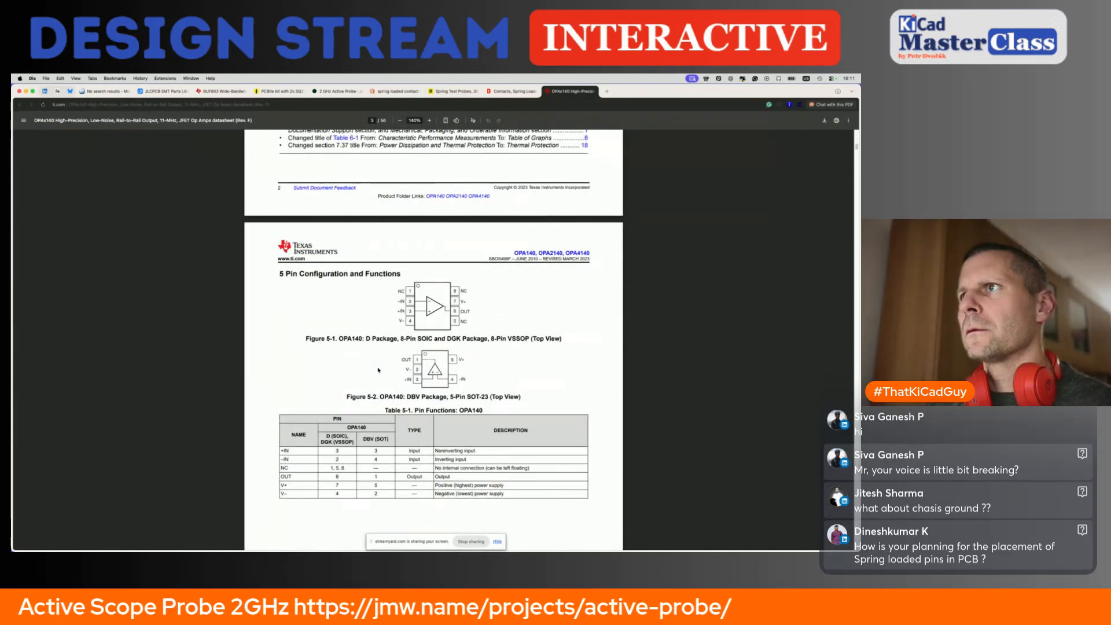
scroll(379, 369, down, 3)
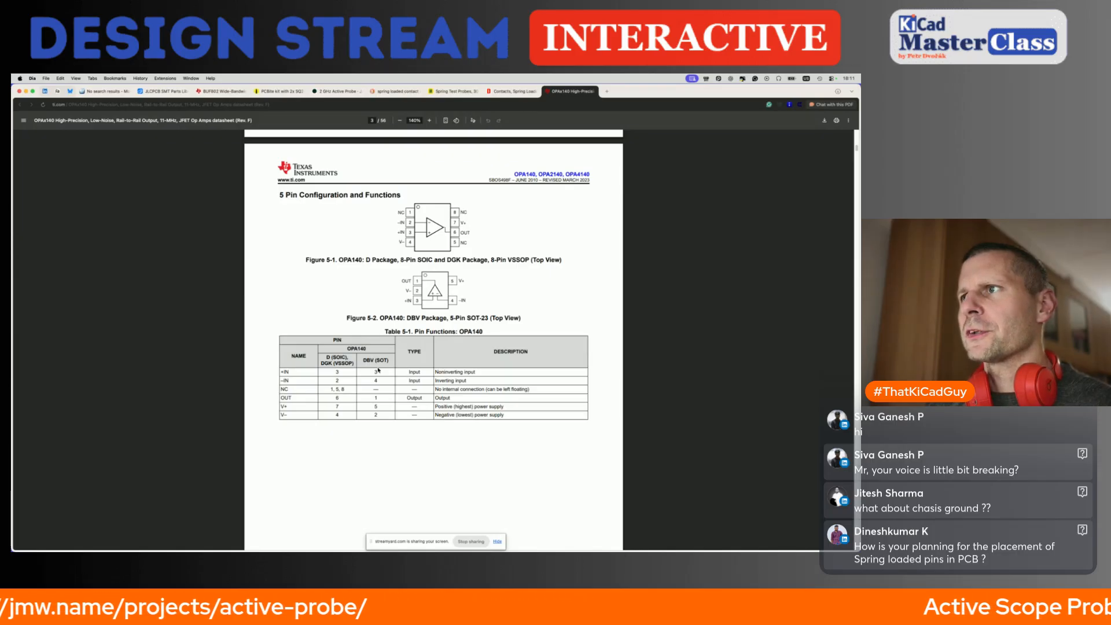
key(super+Tab)
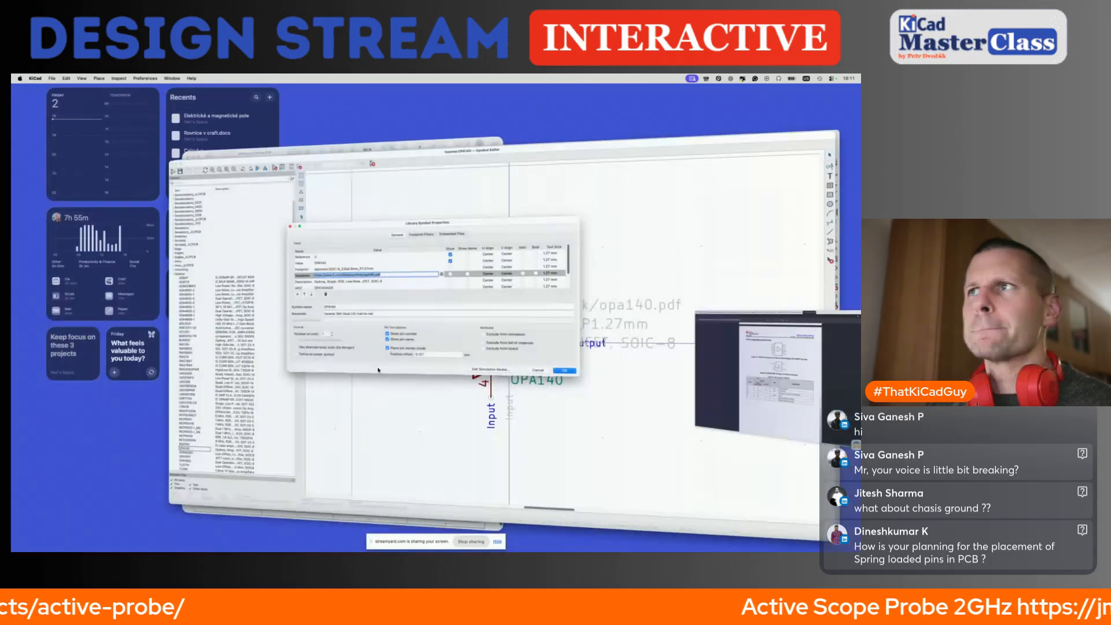
key(super+Tab)
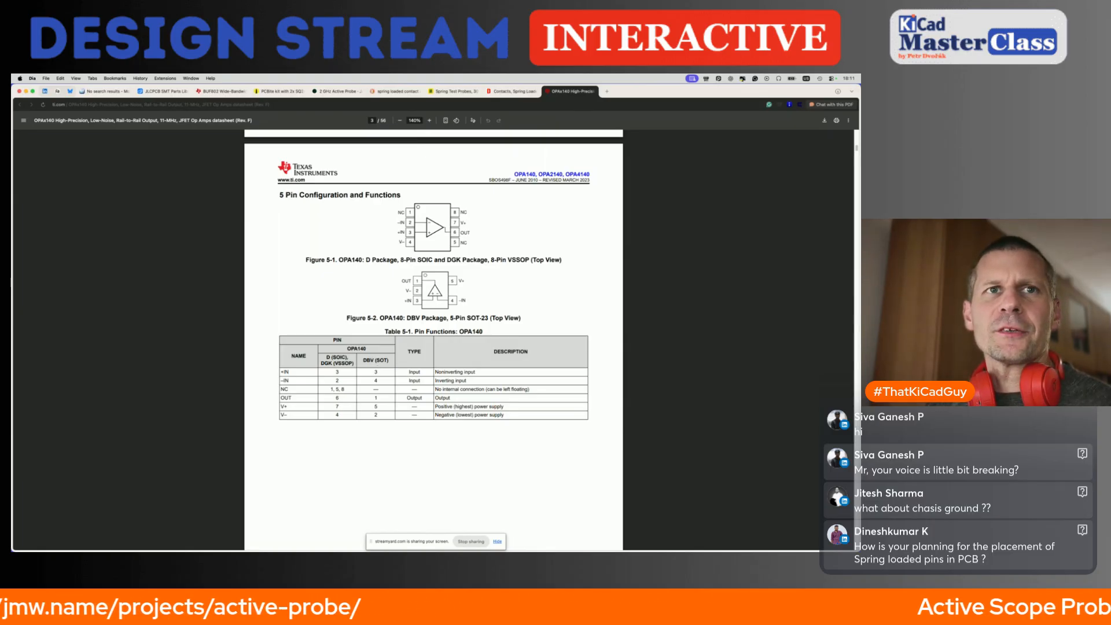
key(super+Tab)
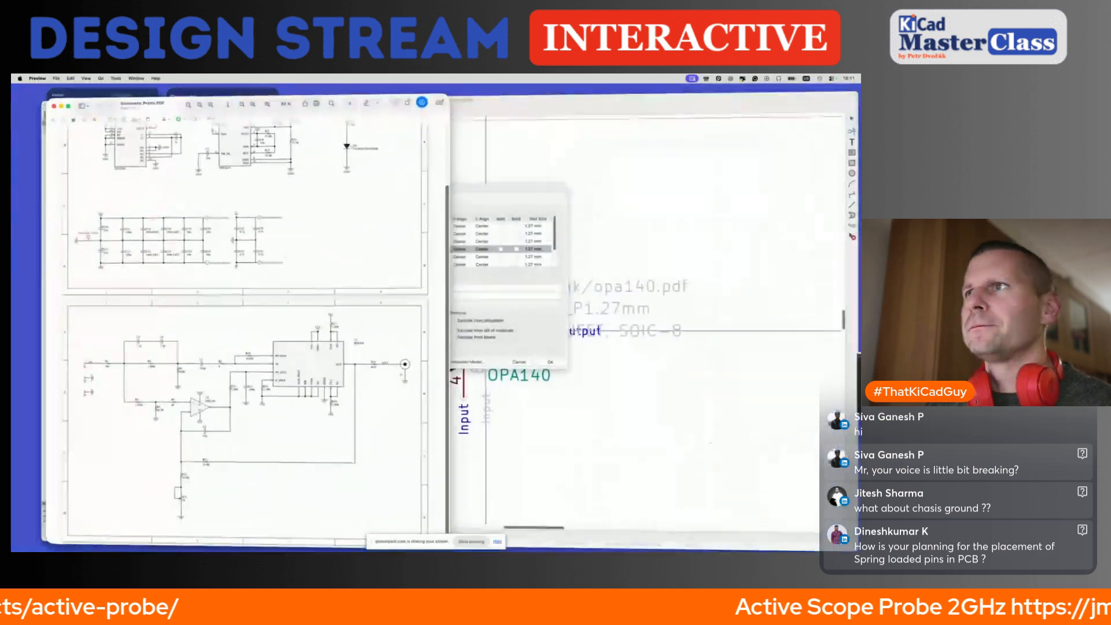
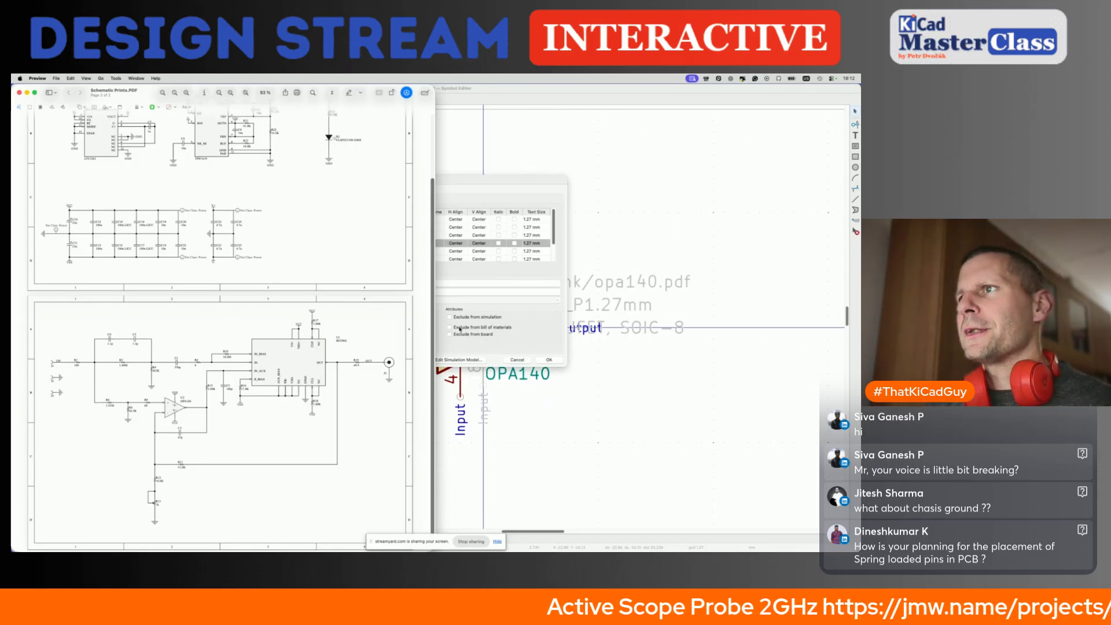
Close the OPA140 library symbol's properties and reposition the symbol editor window over the schematic.
click(519, 358)
click(542, 360)
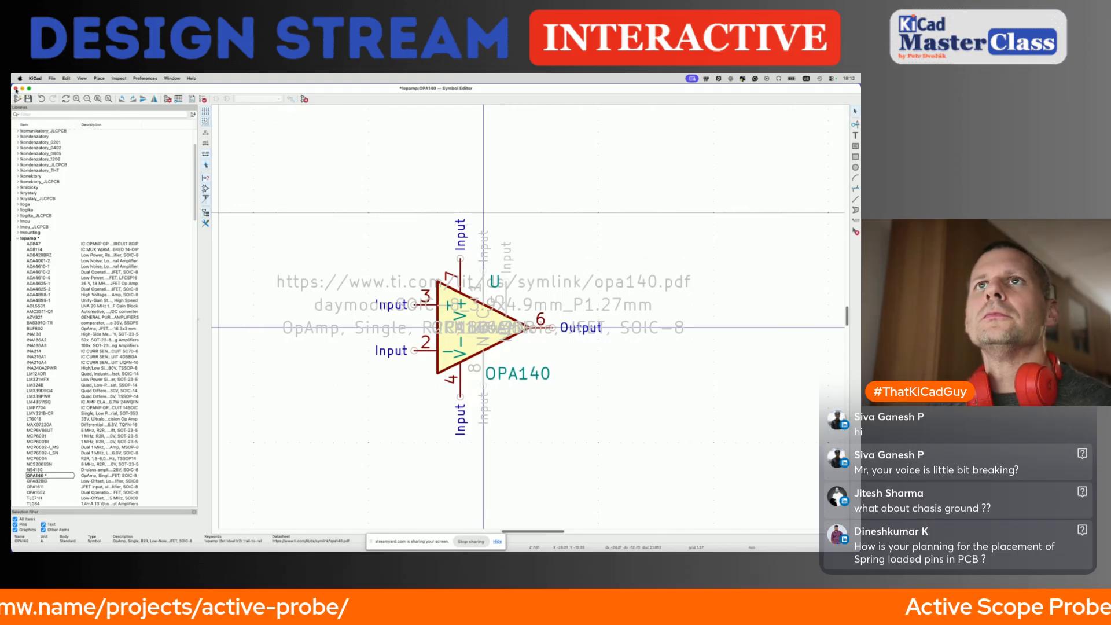
drag(58, 90, 93, 398)
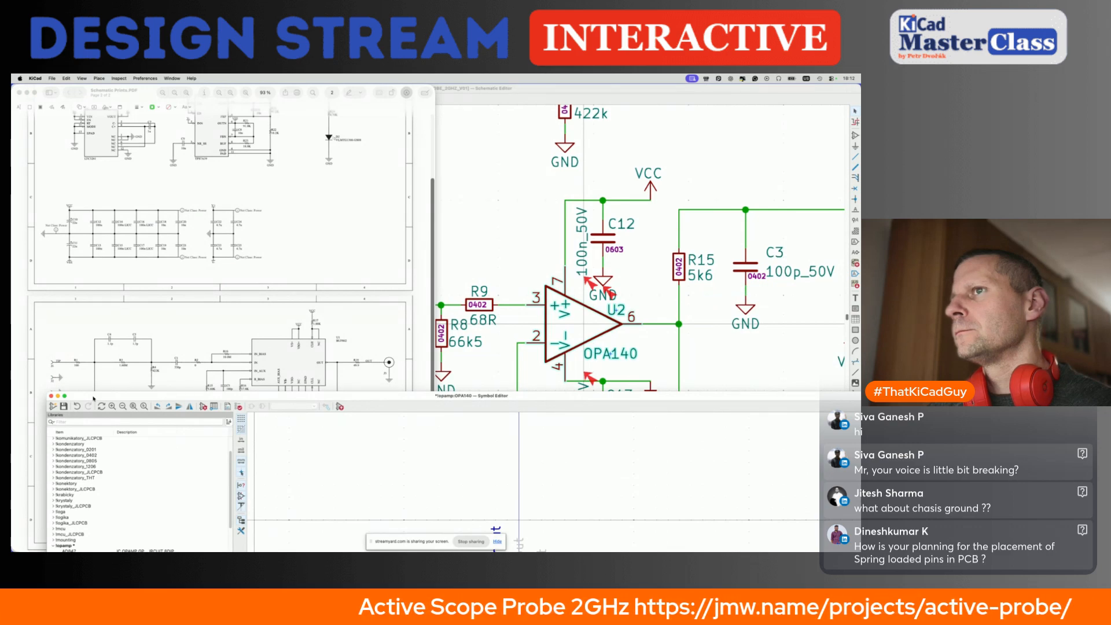
drag(93, 398, 123, 391)
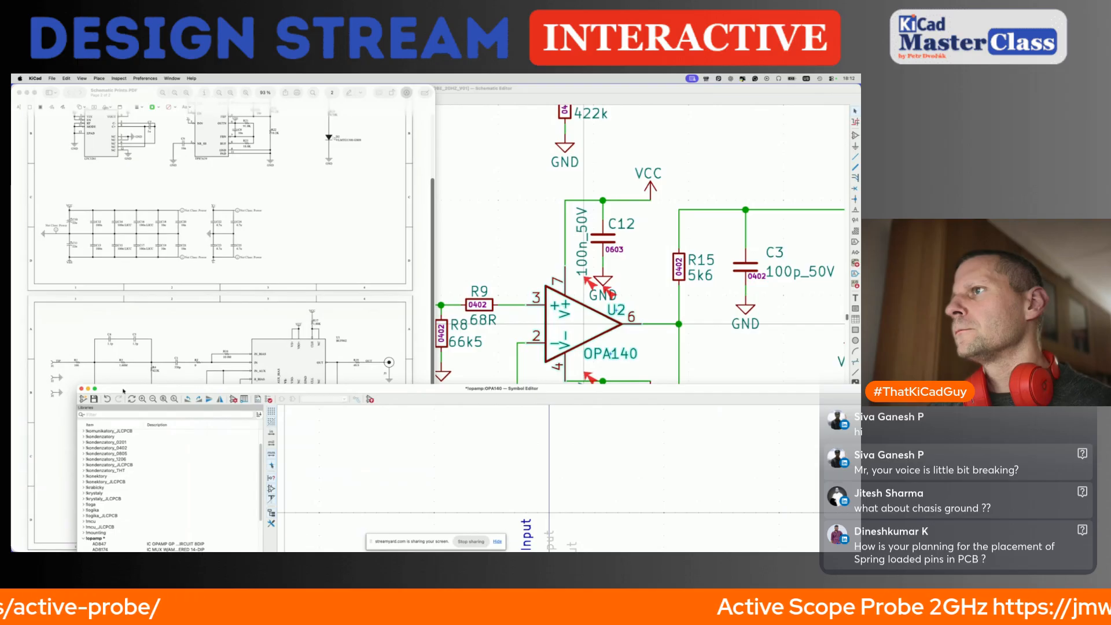
drag(123, 391, 137, 75)
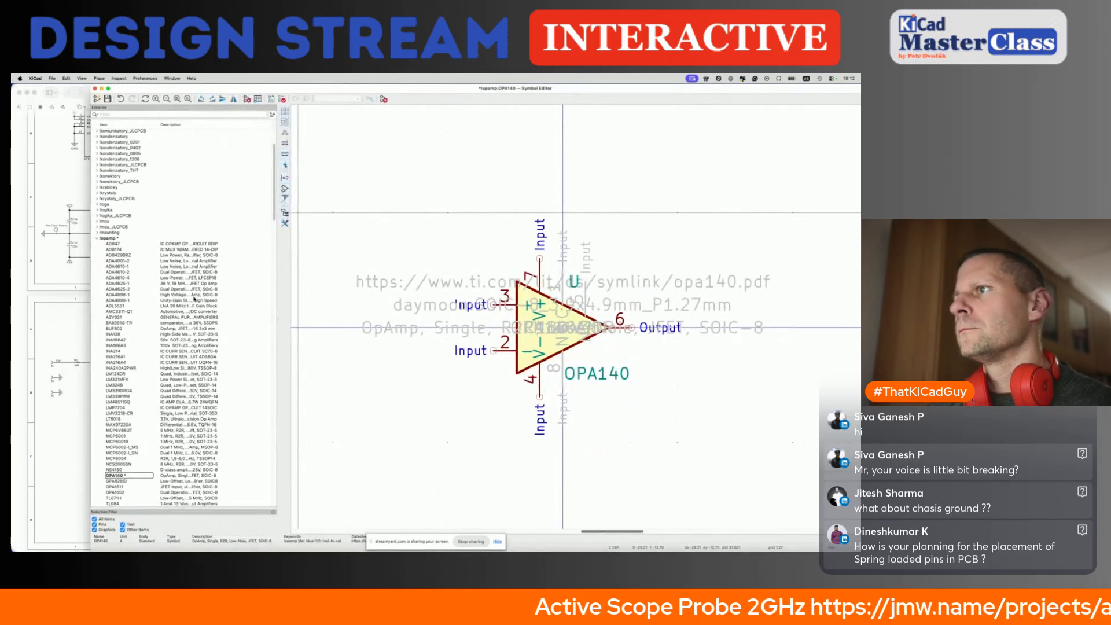
Move hidden NC pin 8 beside pin 4 at X -5.08 mm, Y 7.62 mm and make it visible.
drag(561, 367, 516, 374)
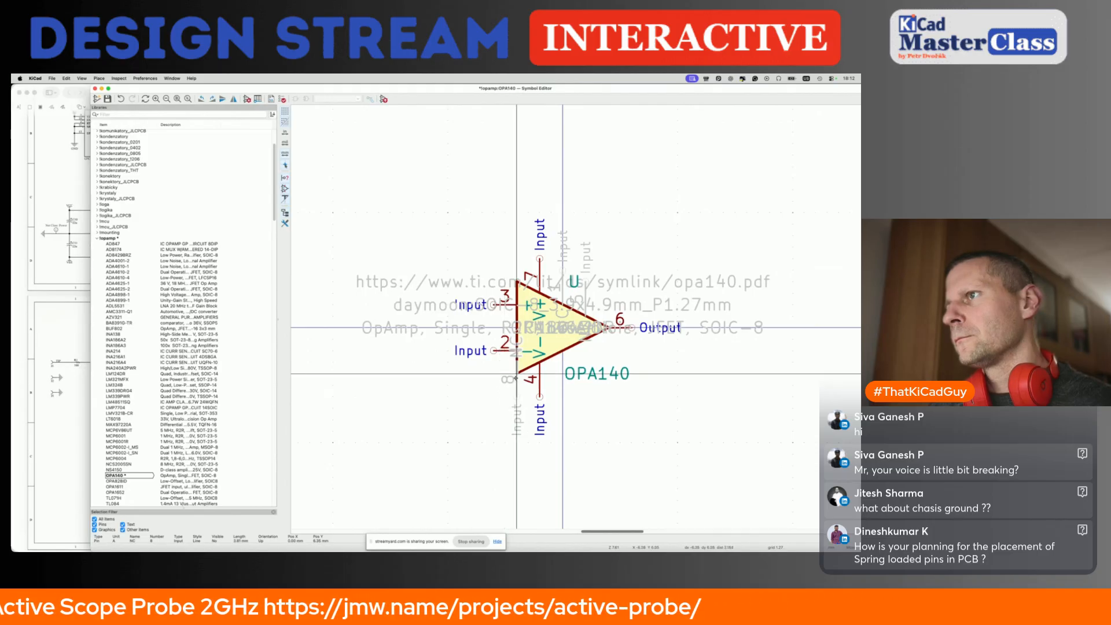
double_click(515, 383)
click(525, 279)
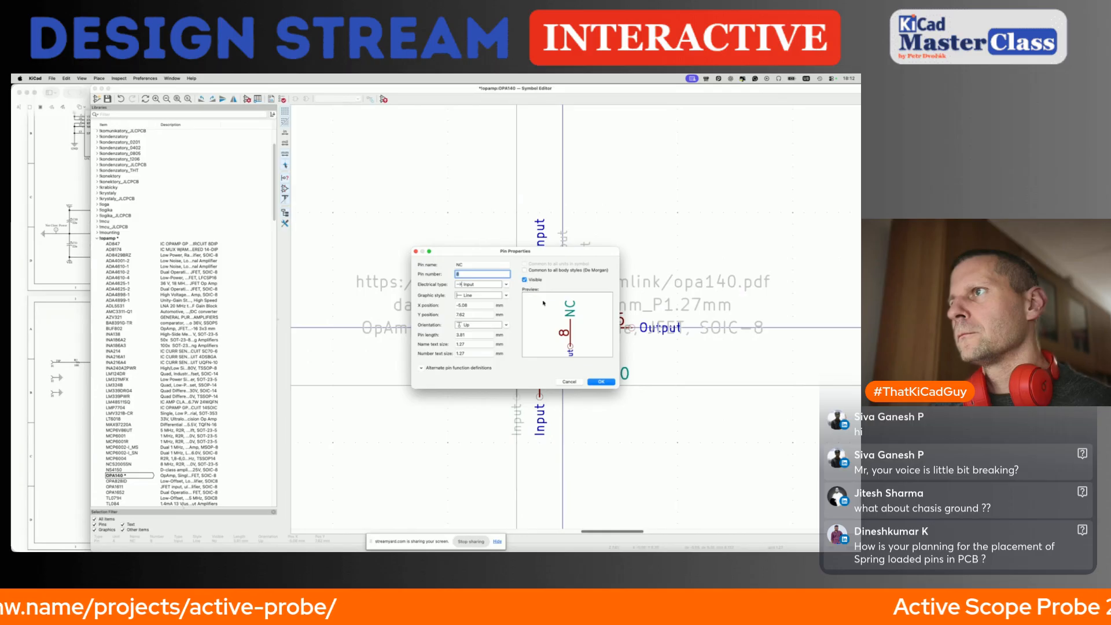
click(597, 381)
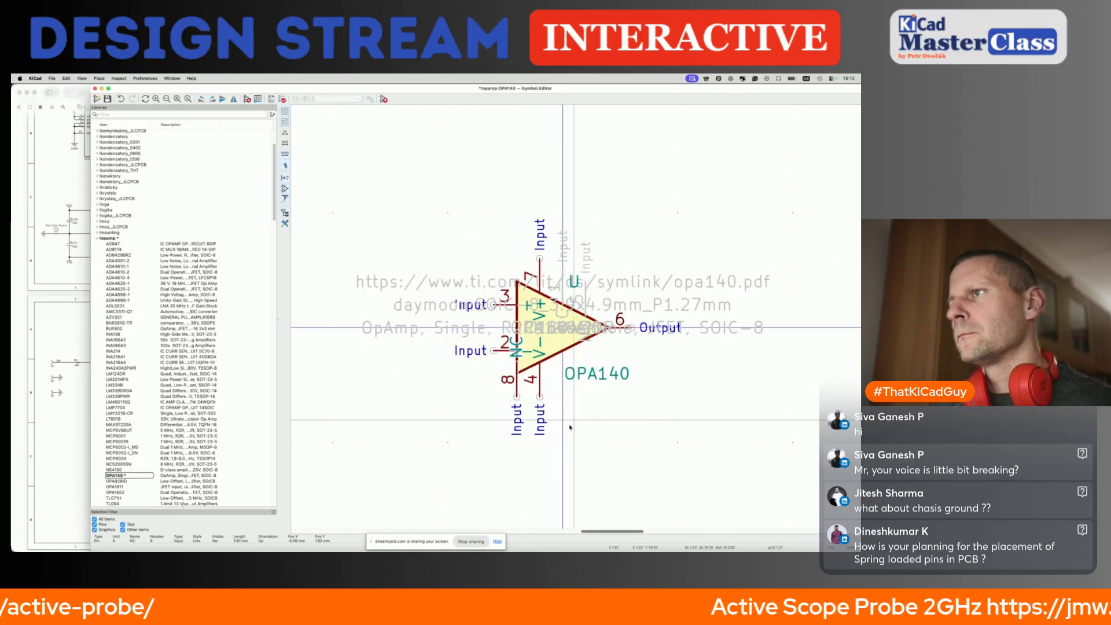
Stack the two remaining hidden NC pins, 1 and 5, on pin 8 and save the OPA140 symbol.
click(562, 267)
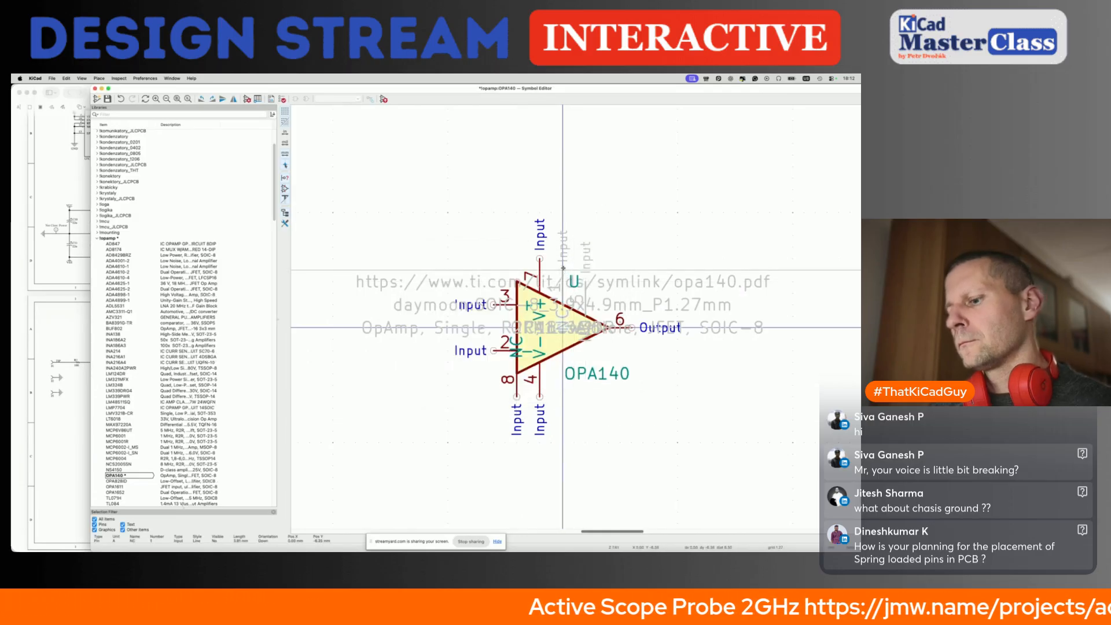
drag(562, 268, 527, 396)
click(517, 397)
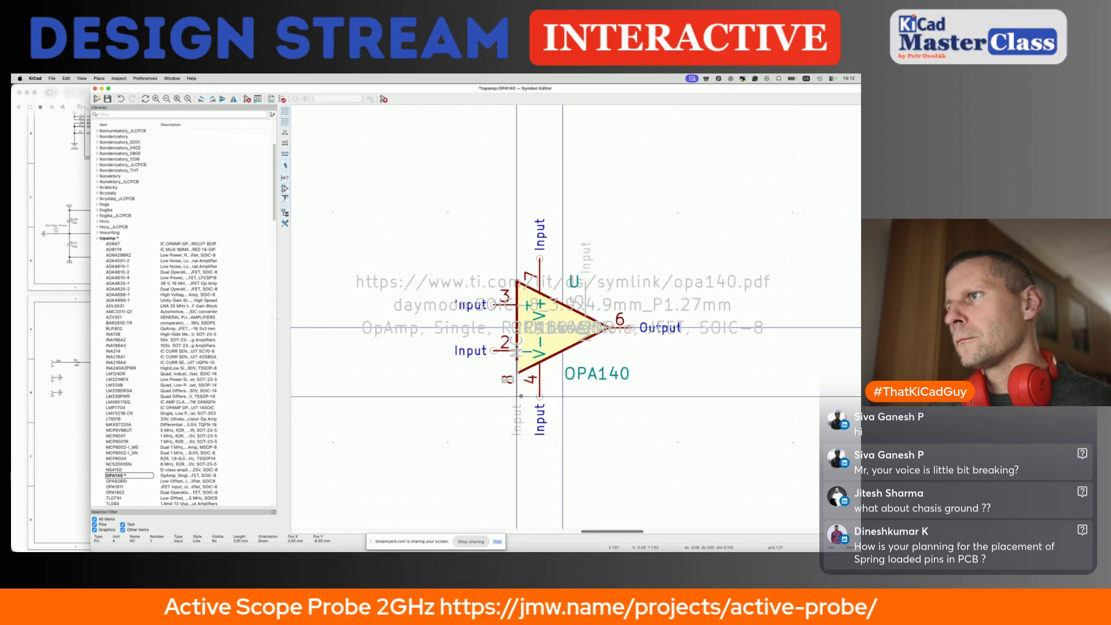
click(585, 269)
click(581, 250)
click(587, 297)
drag(587, 298, 517, 397)
key(super+s)
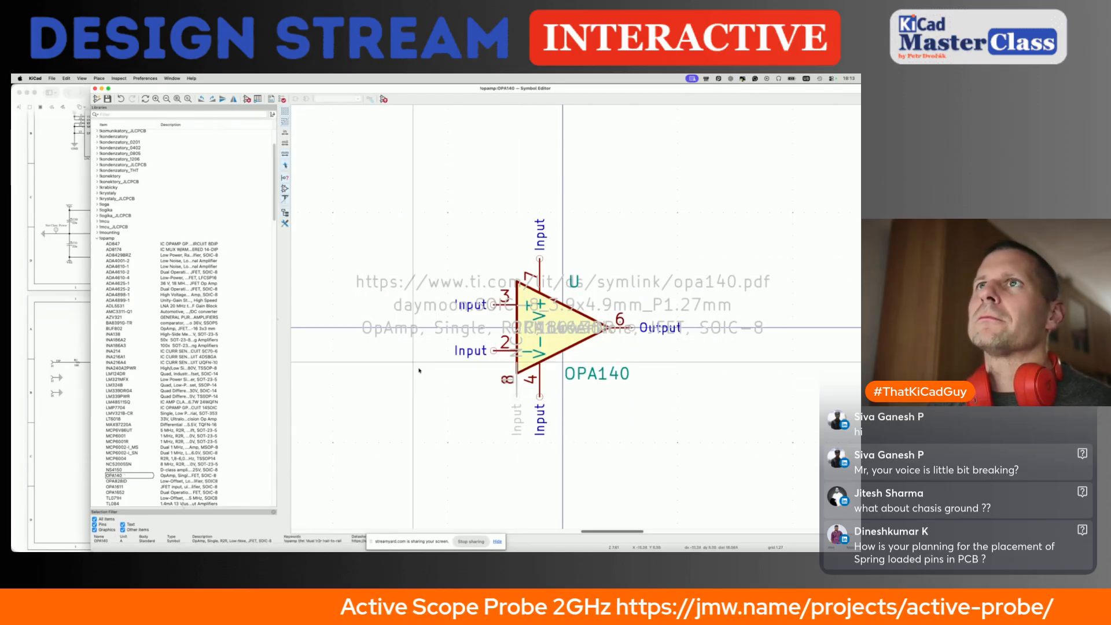
Return to the schematic and update the selected op-amp U2 from its library symbol.
key(super+Tab)
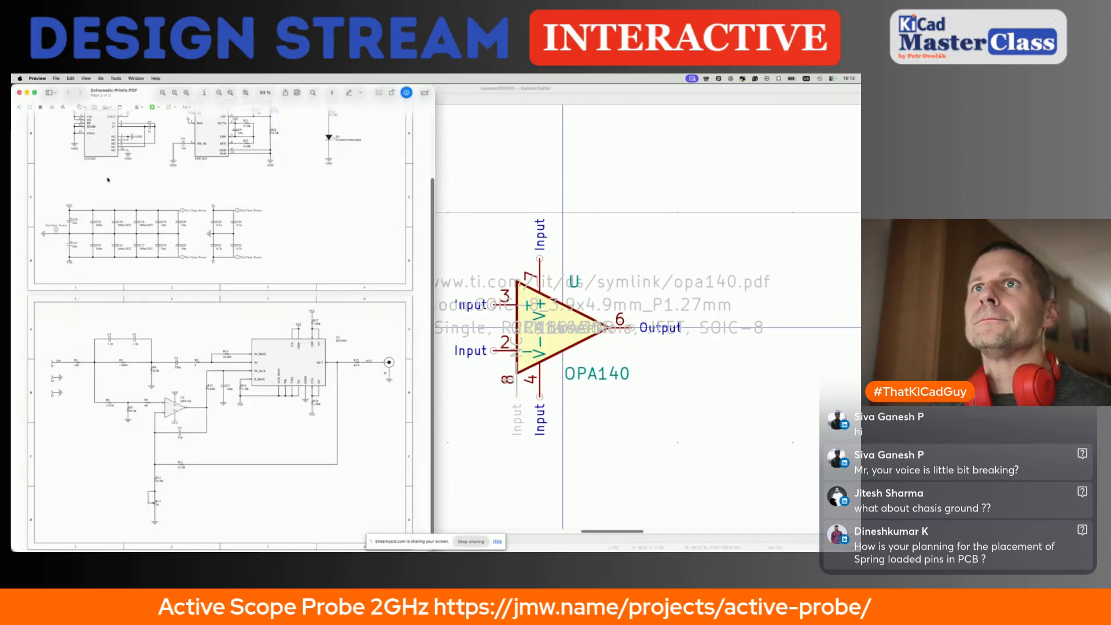
click(472, 171)
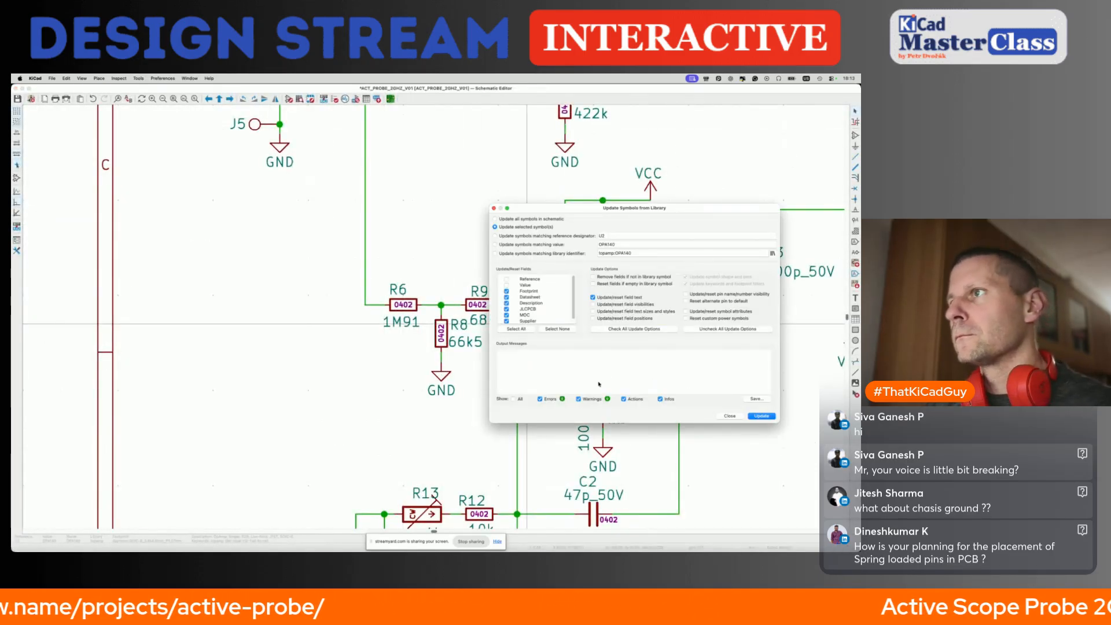
click(760, 416)
click(729, 416)
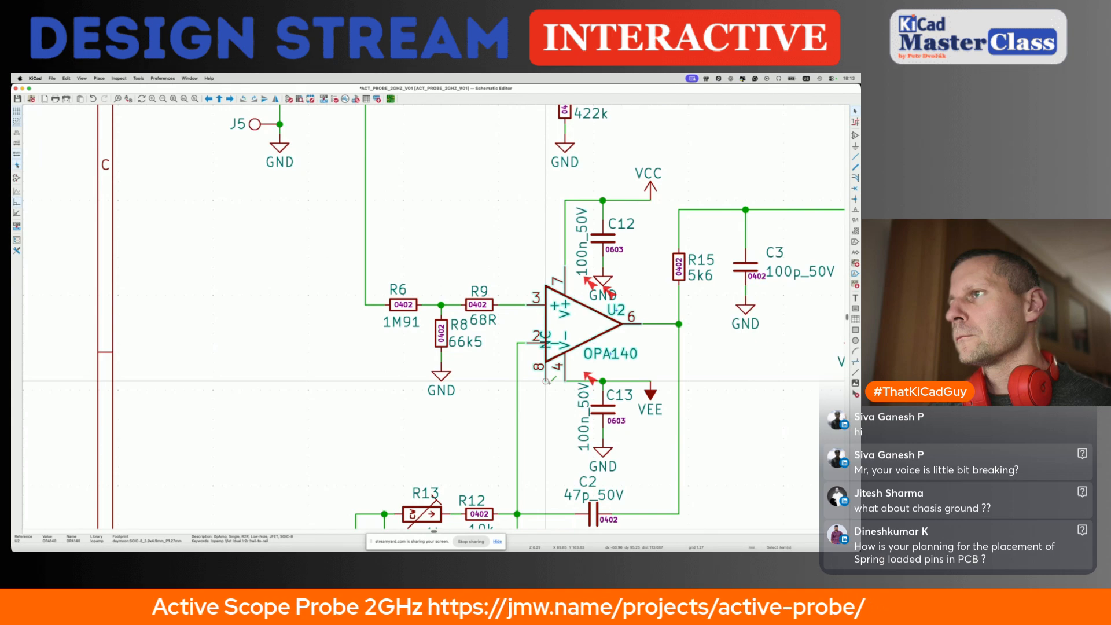
Reopen U2's library symbol for editing and clear the NC names of pins 1 and 8.
double_click(573, 335)
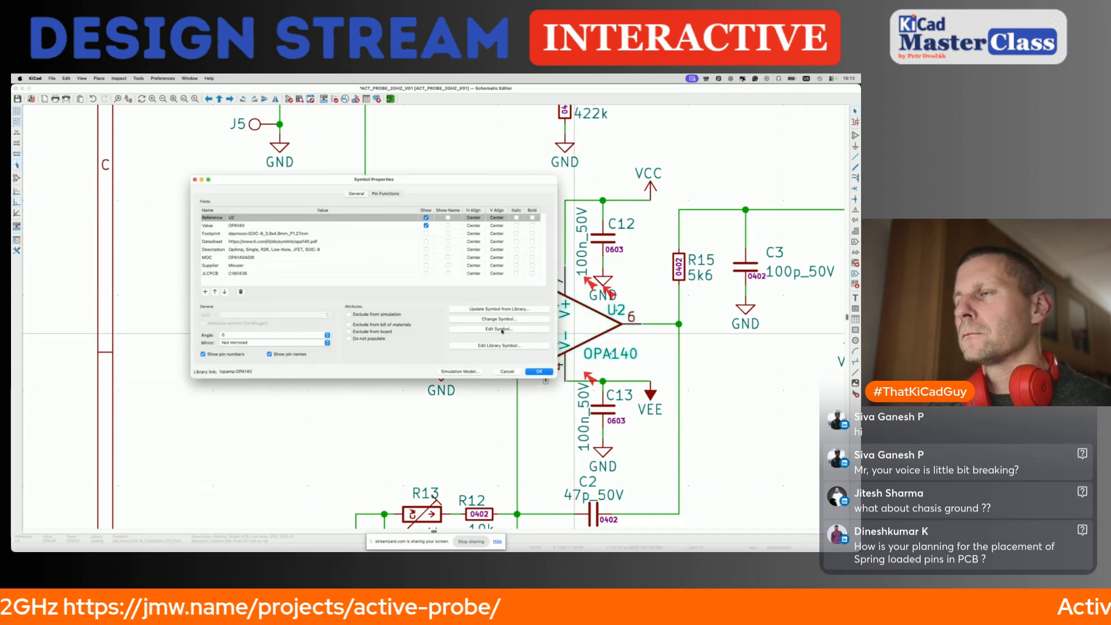
click(499, 345)
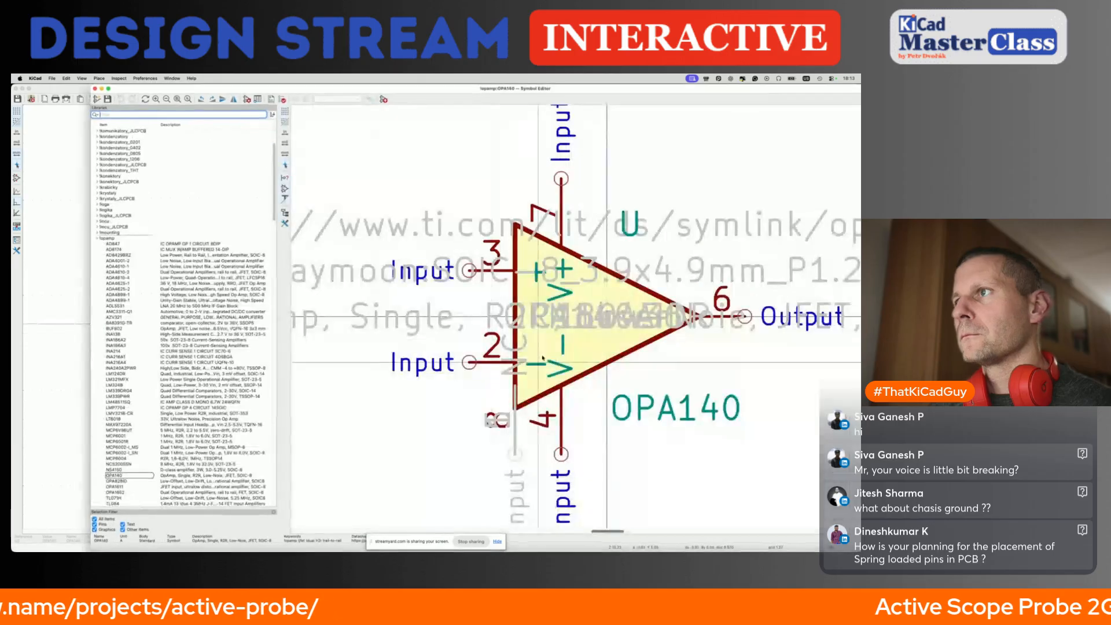
double_click(515, 428)
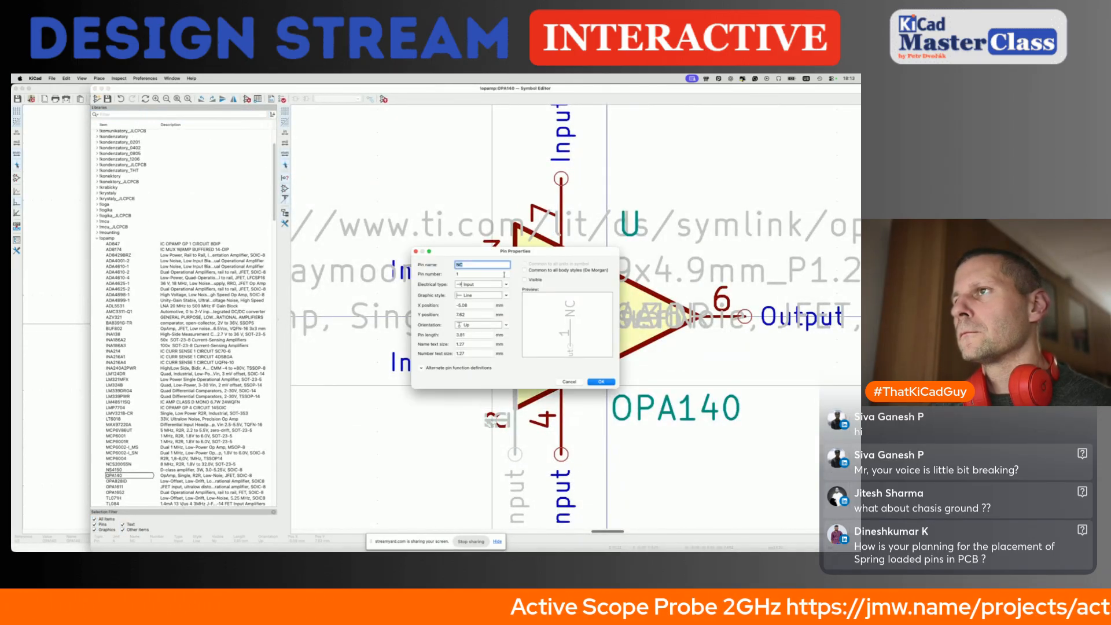
click(601, 382)
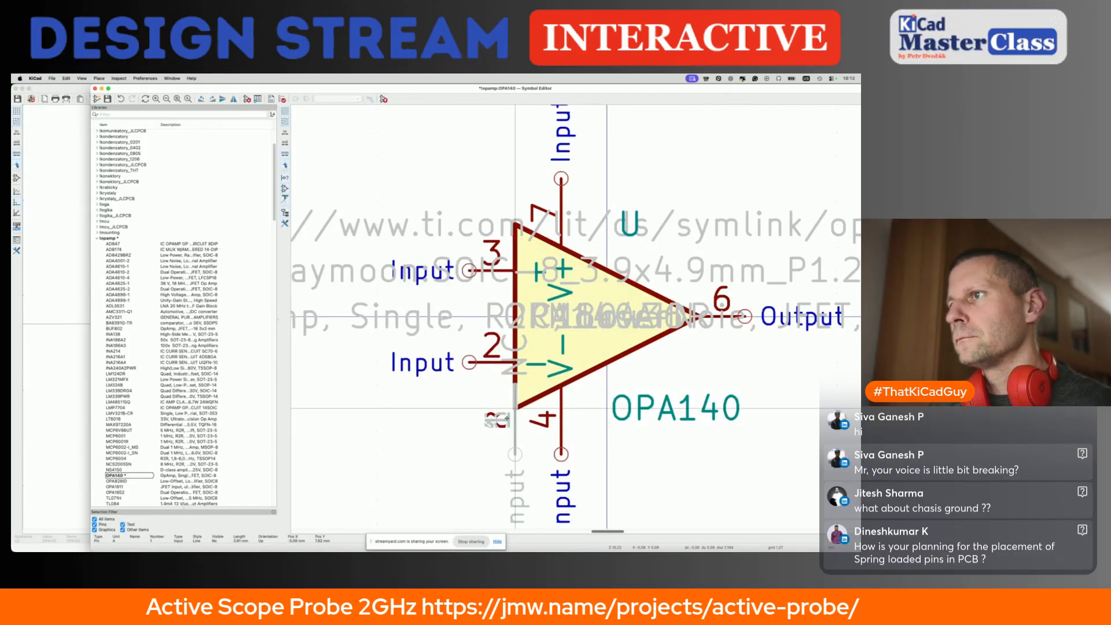
click(524, 391)
double_click(496, 424)
key(shift+Tab)
key(BackSpace)
key(Return)
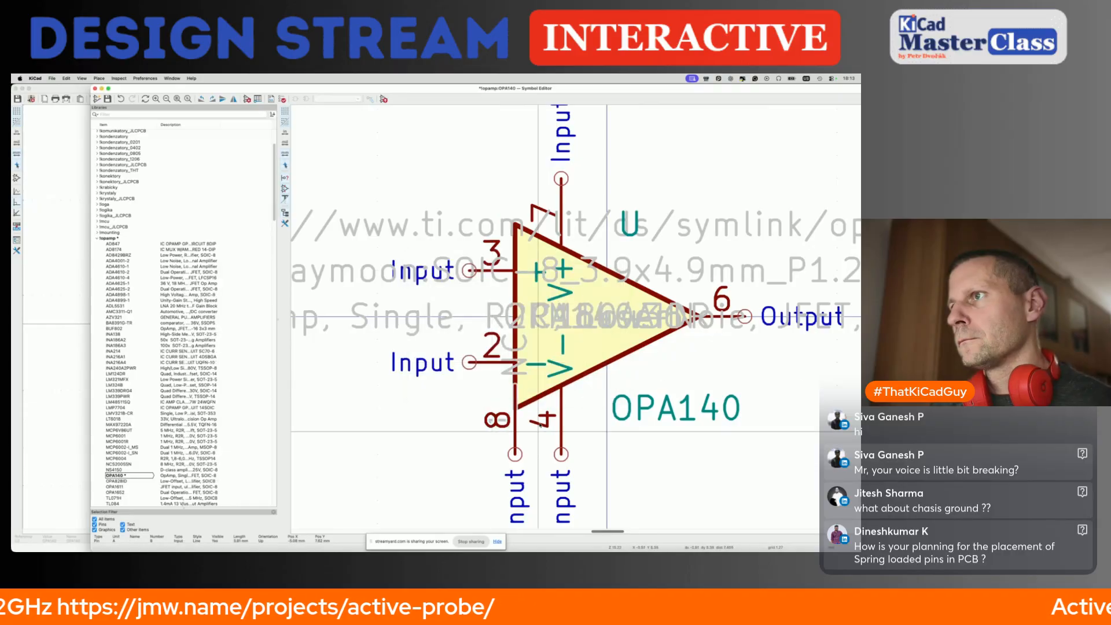
click(525, 364)
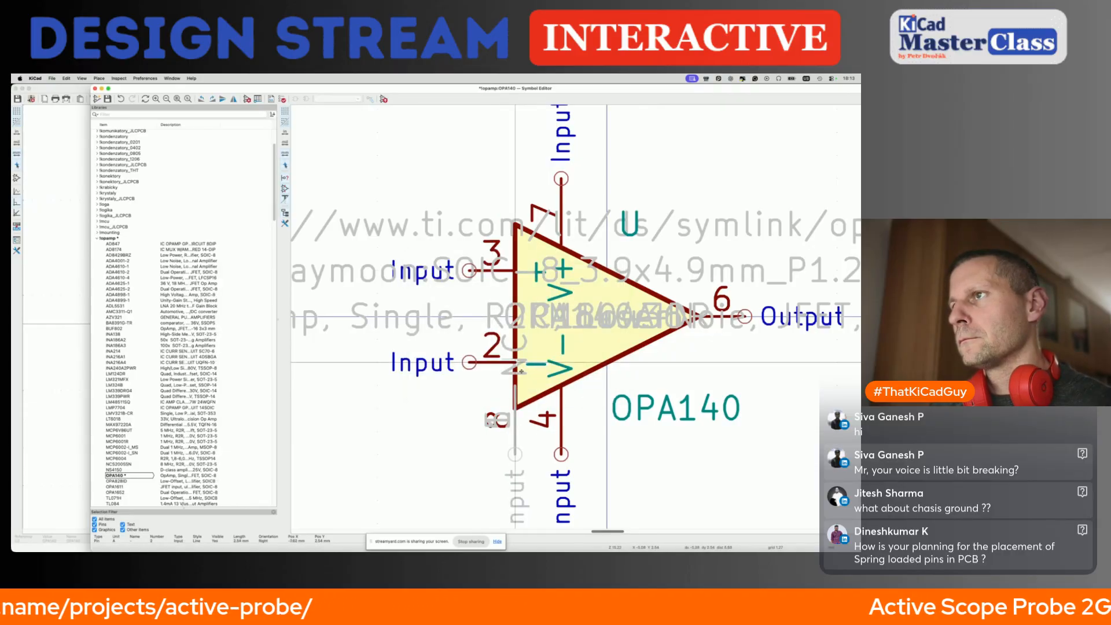
double_click(521, 371)
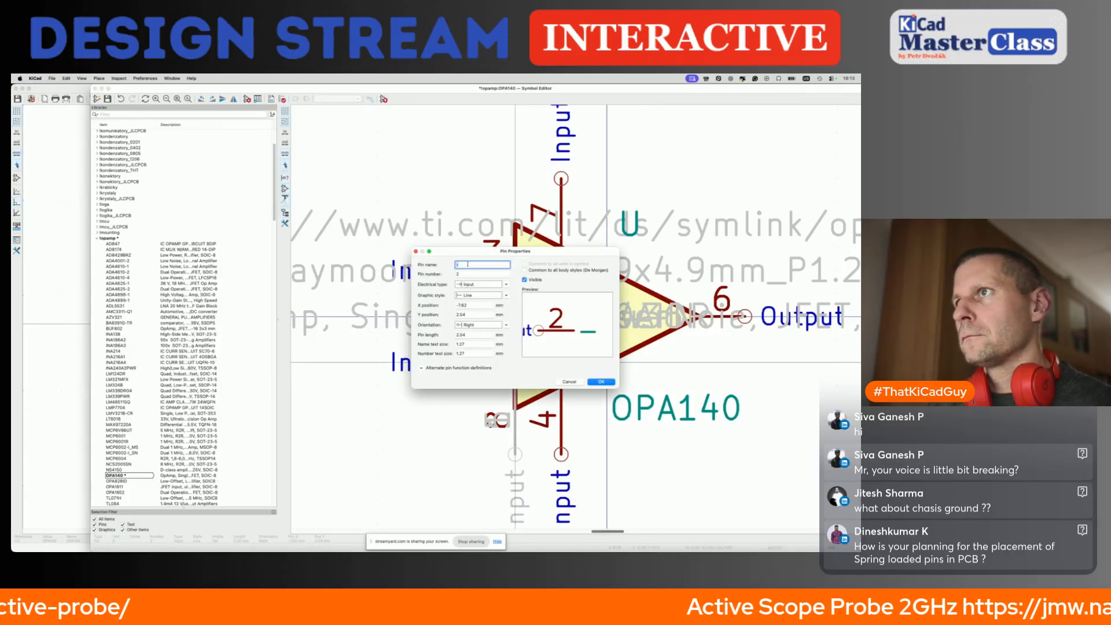
key(Return)
click(498, 434)
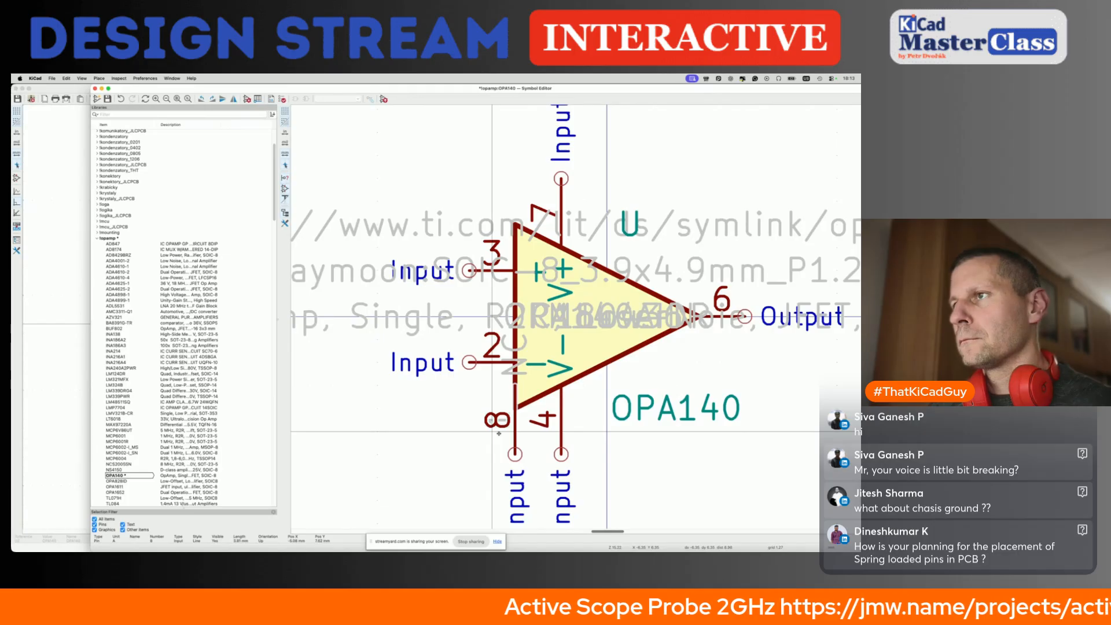
double_click(497, 422)
key(Escape)
Clear the name of pin 5 in the OPA140 pin table and save the symbol.
click(258, 99)
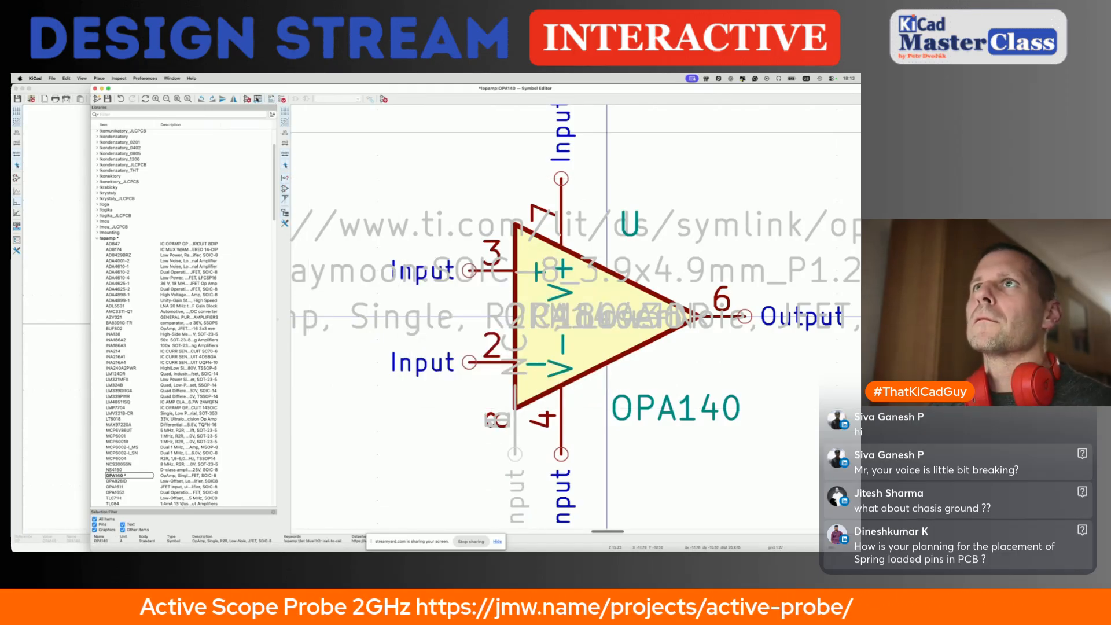
double_click(368, 332)
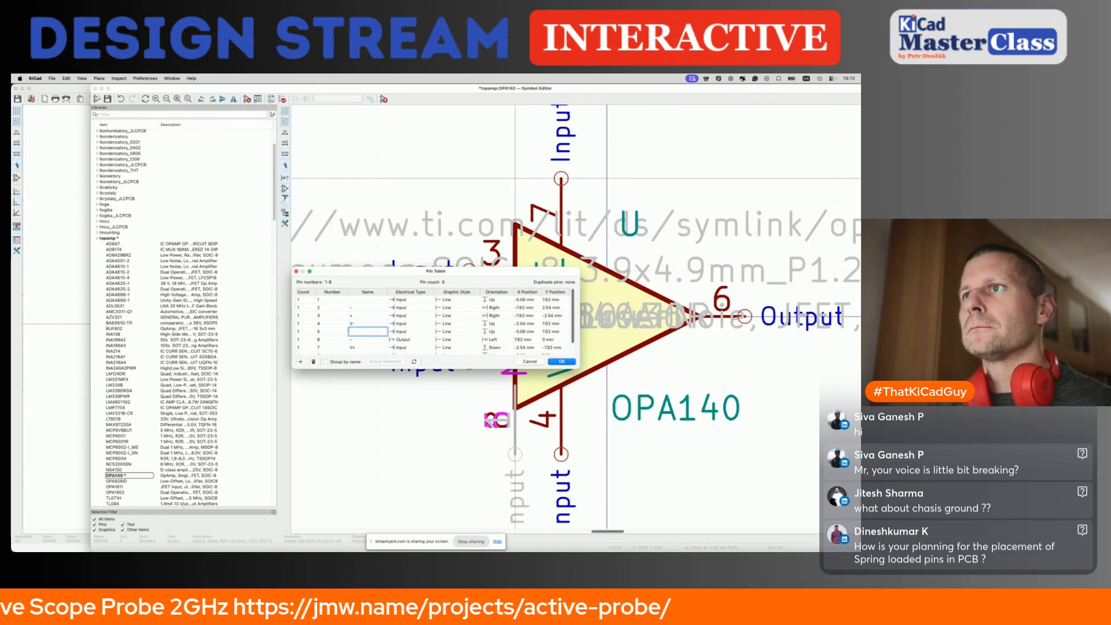
click(560, 362)
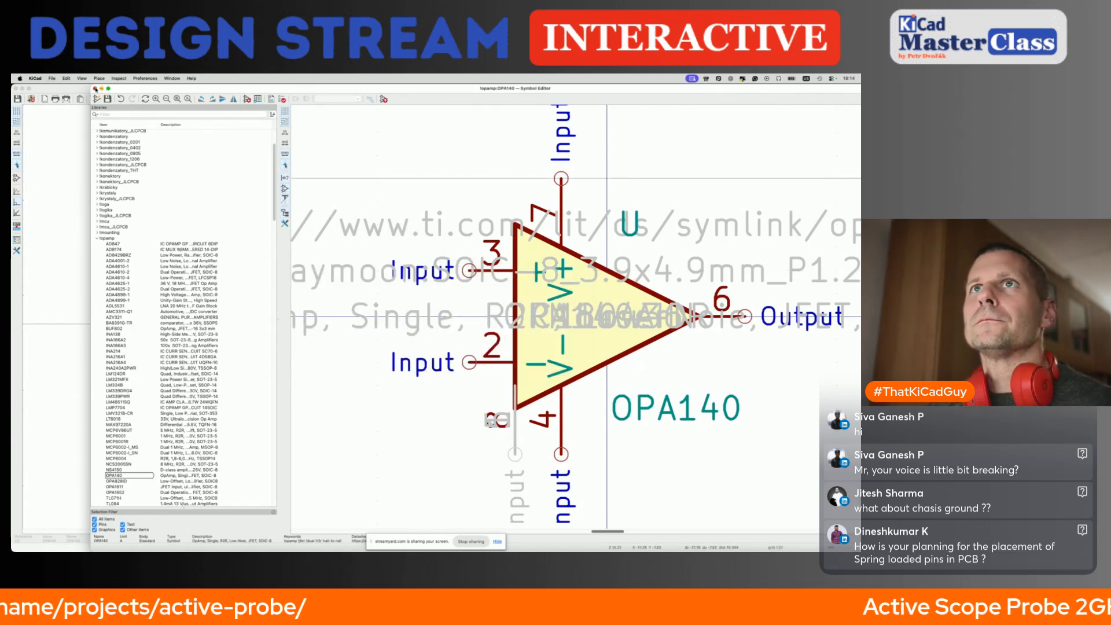
Close the symbol editor and update U2 on the schematic with the unnamed NC pins.
click(96, 88)
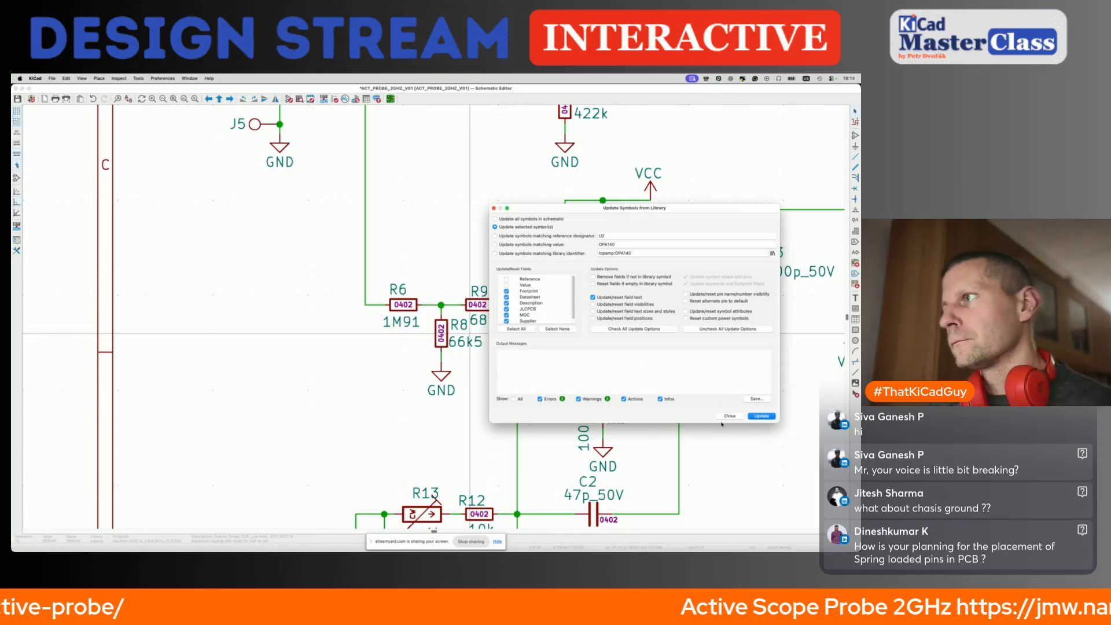
click(760, 415)
click(729, 416)
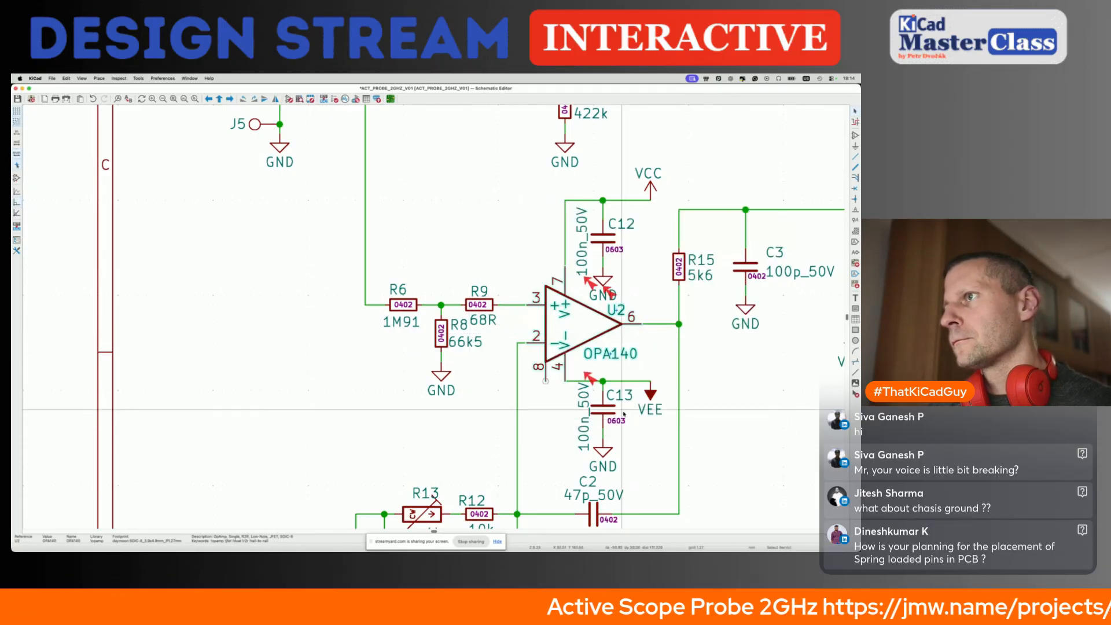
Wire pin 8 of U2 downward to a duplicated GND symbol and save the schematic.
click(545, 381)
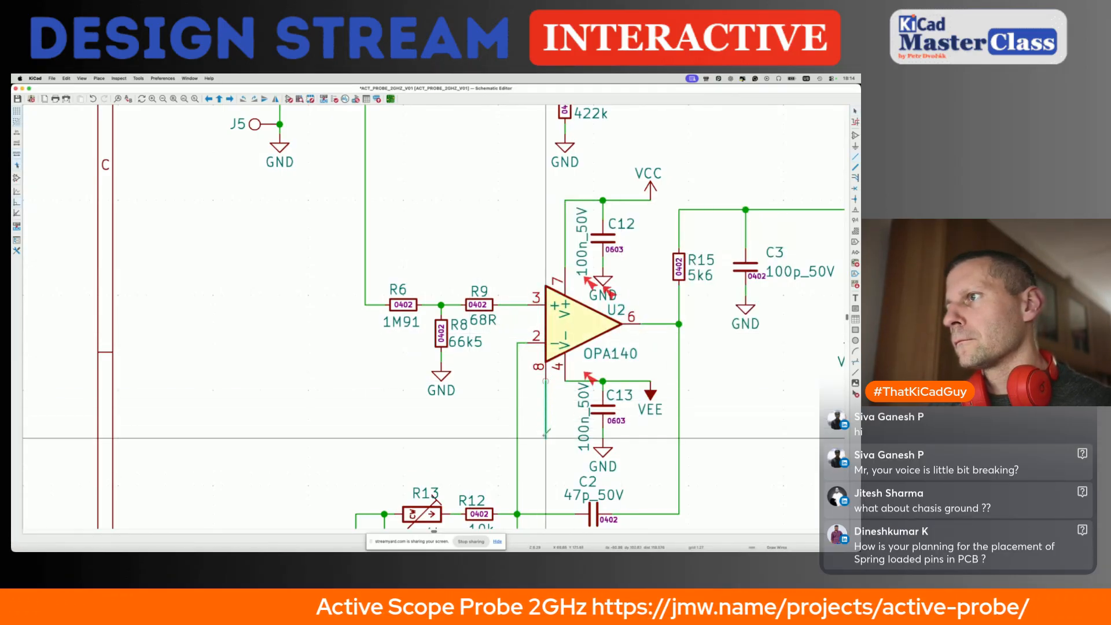
key(super+d)
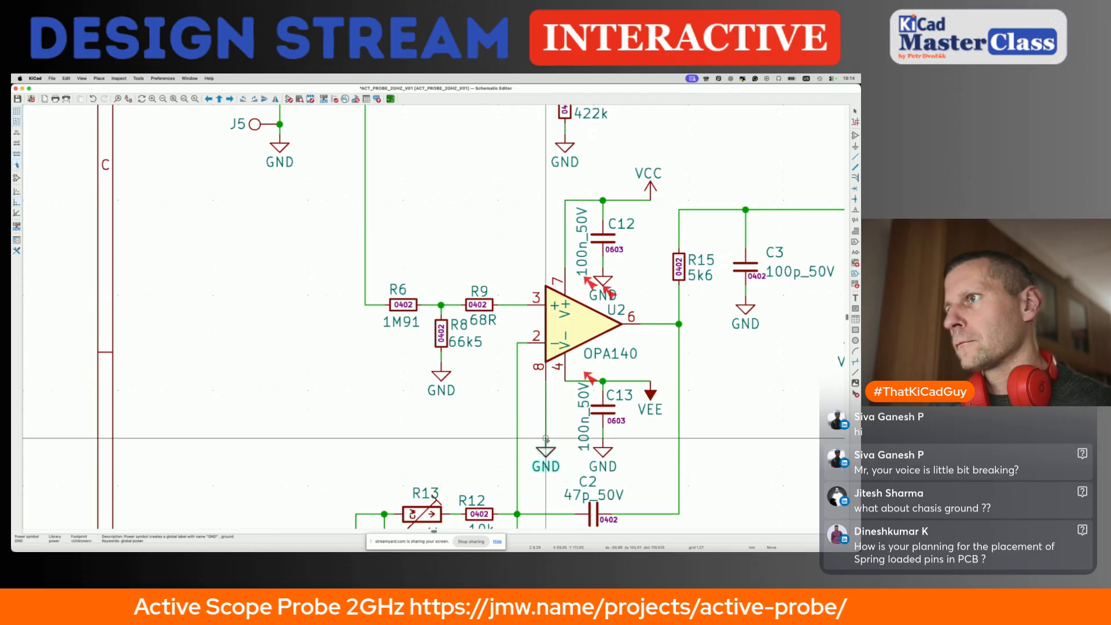
click(546, 438)
key(super+s)
scroll(548, 442, down, 5)
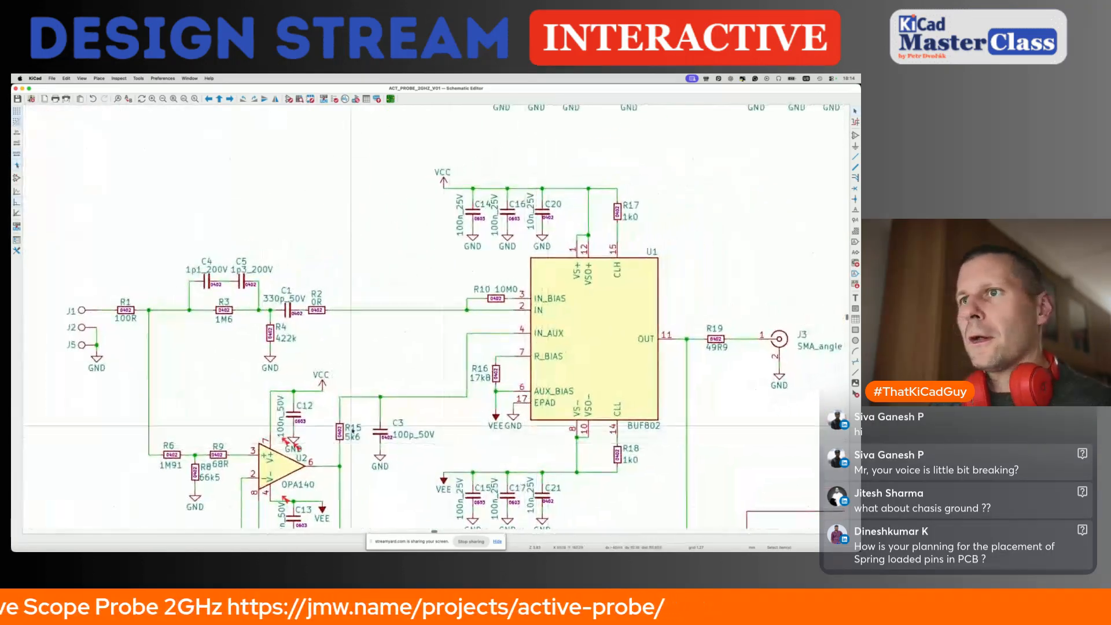
Open U1's BUF802 datasheet and find the Pin Configuration and Functions section.
click(577, 338)
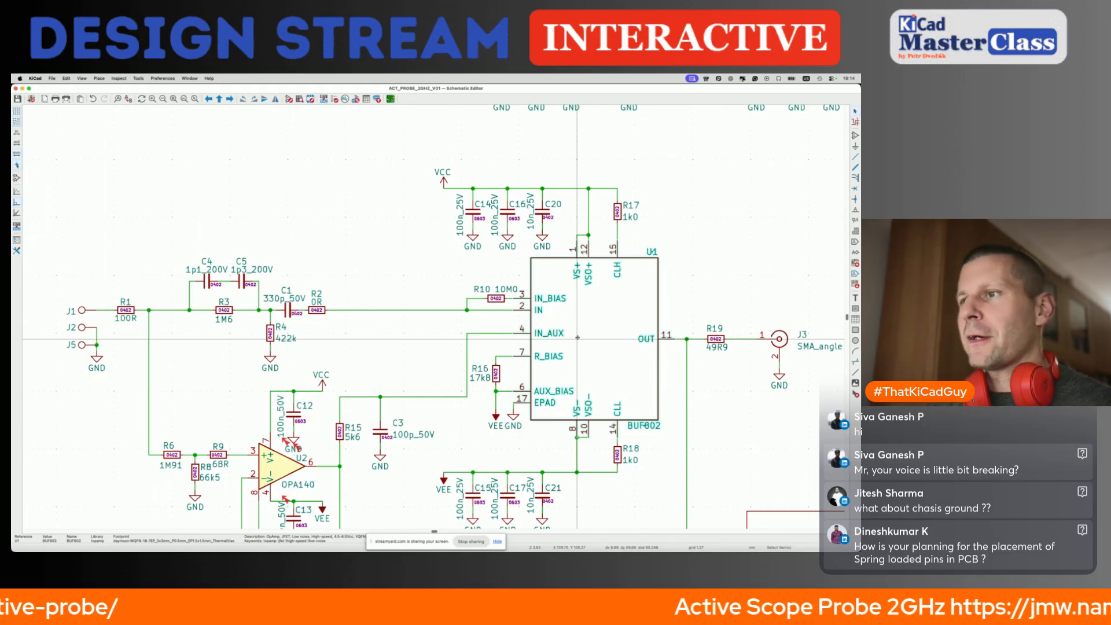
key(d)
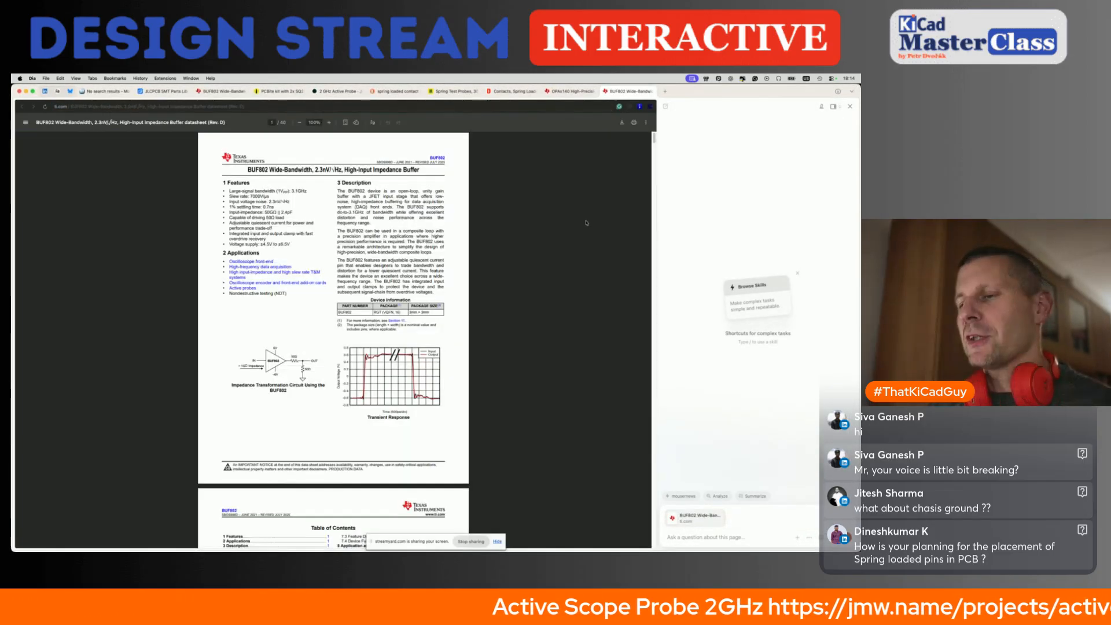
ctrl+scroll(469, 351, up, 5)
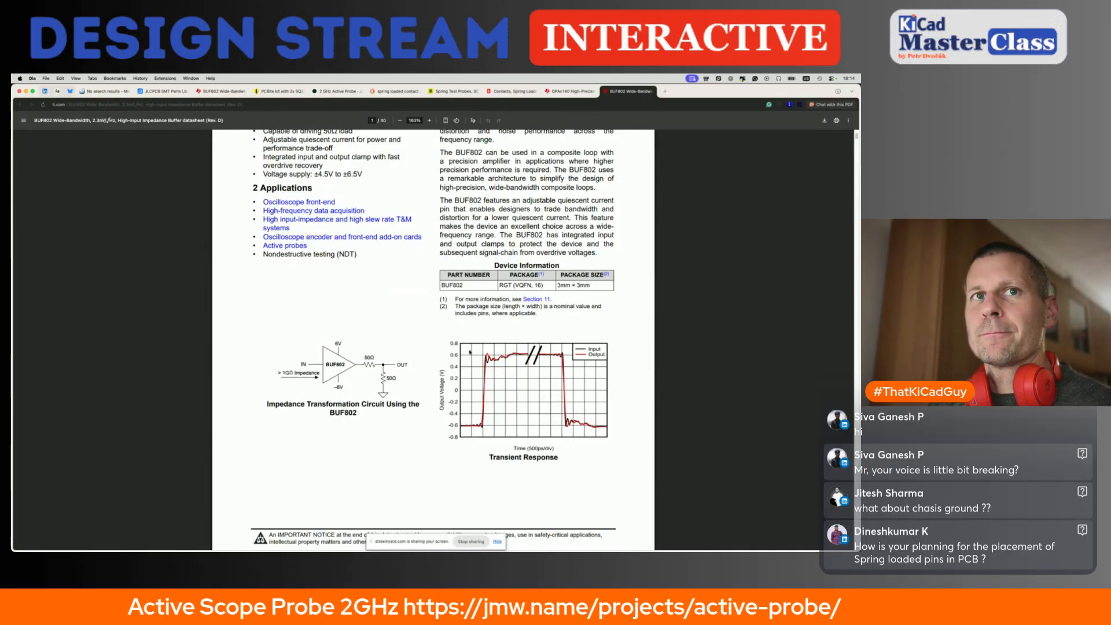
scroll(470, 351, down, 15)
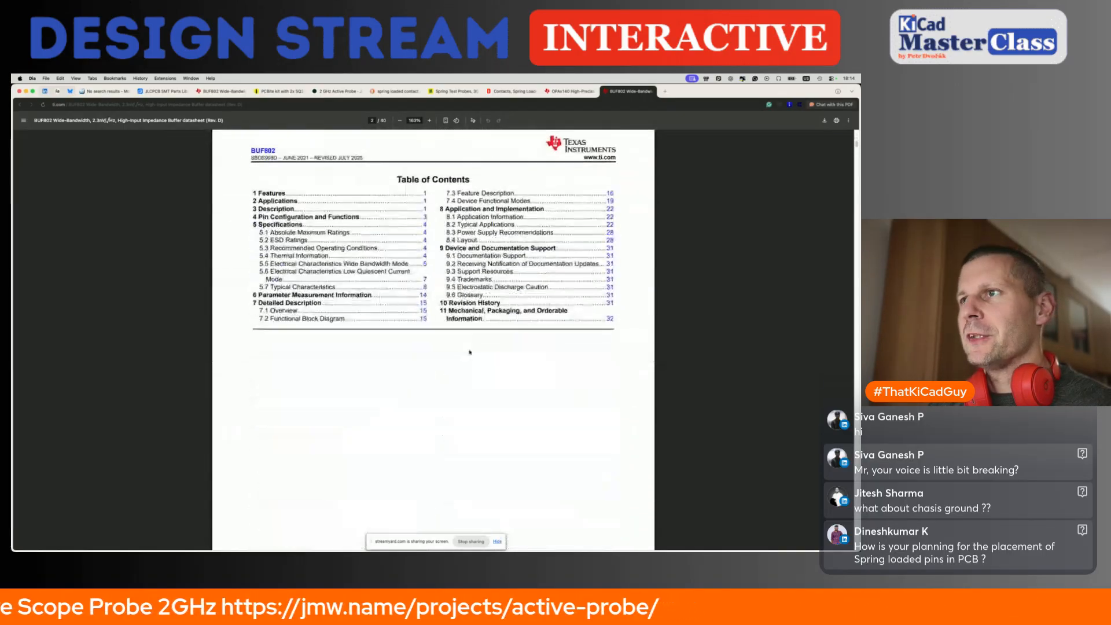
scroll(469, 351, down, 5)
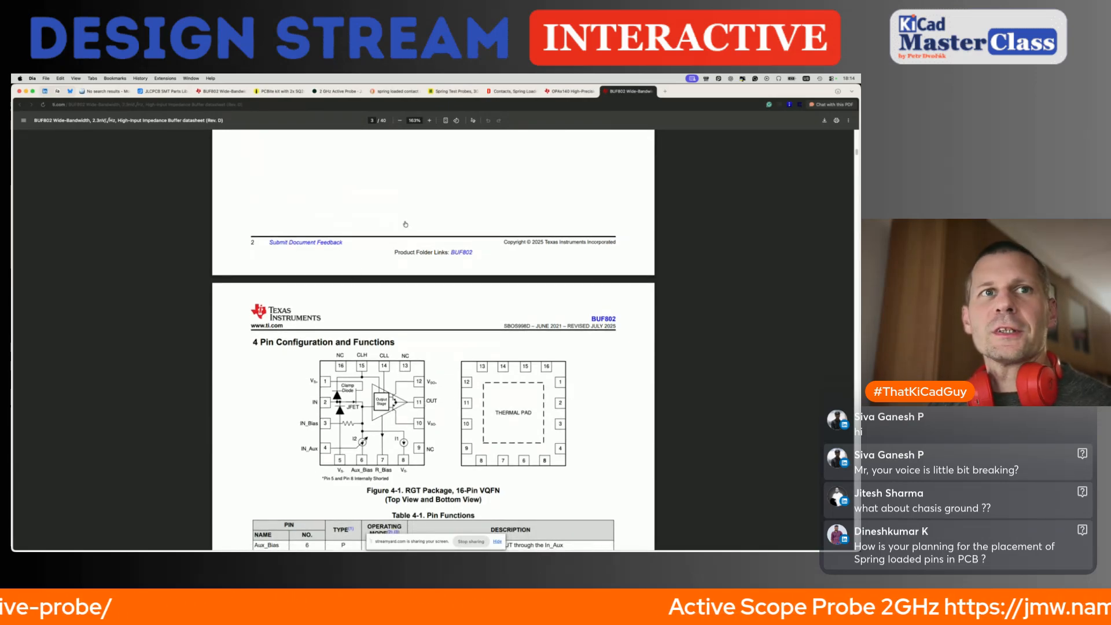
Compare the BUF802's NC pins in the reference schematic PDF with the datasheet pinout.
key(super+Tab)
scroll(313, 345, down, 1)
ctrl+scroll(313, 345, up, 3)
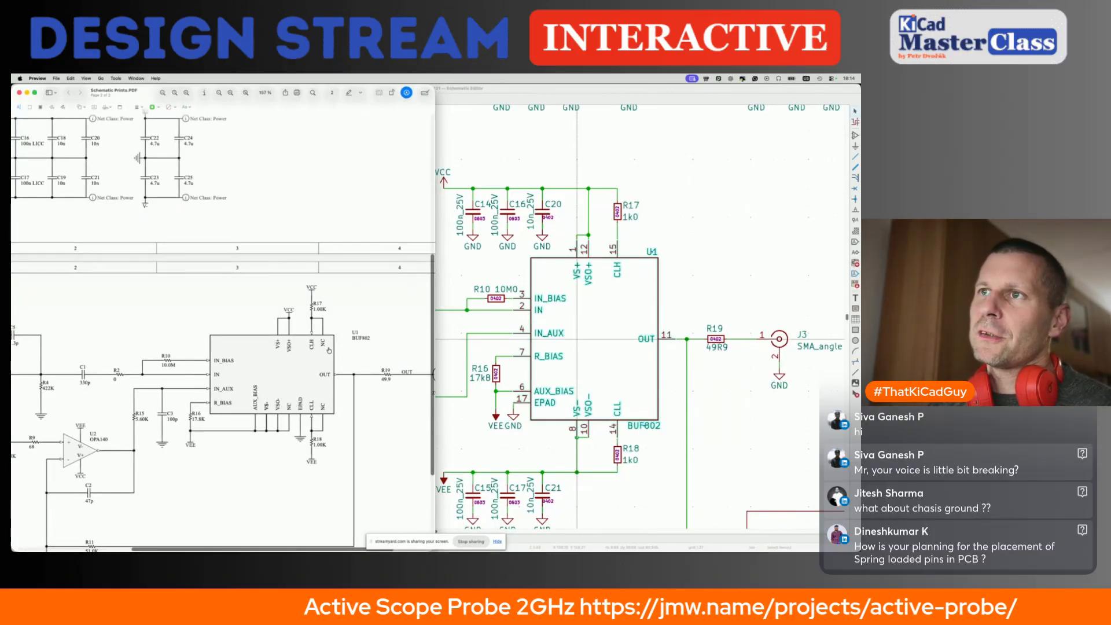
key(super+Tab)
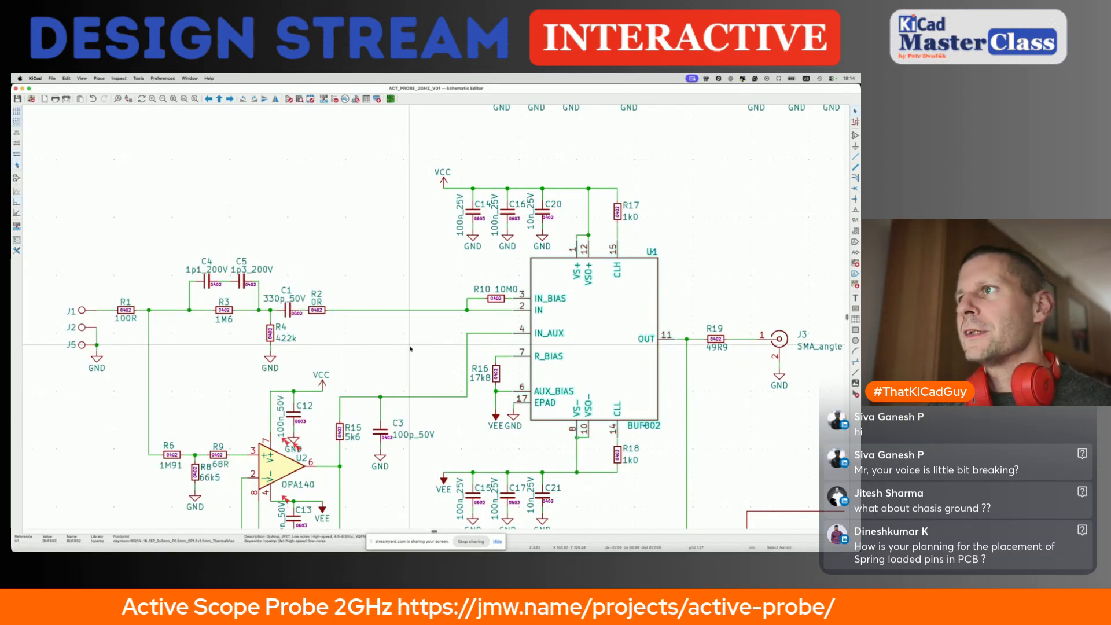
key(super+Tab)
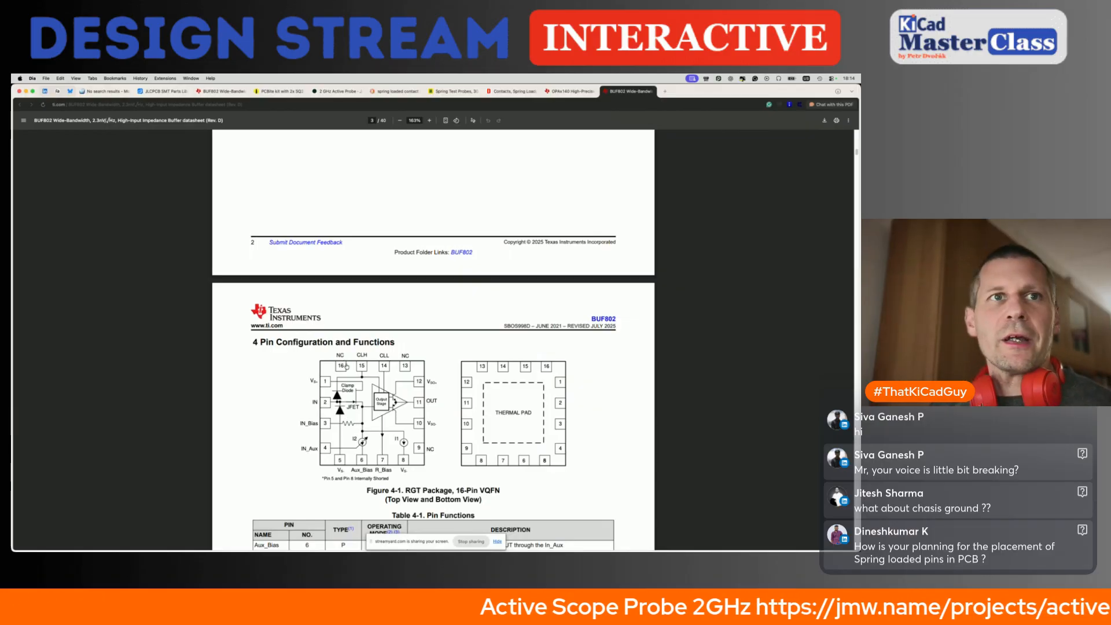
Return to the KiCad schematic and open U1's BUF802 library symbol for editing.
key(ctrl+Up)
click(675, 309)
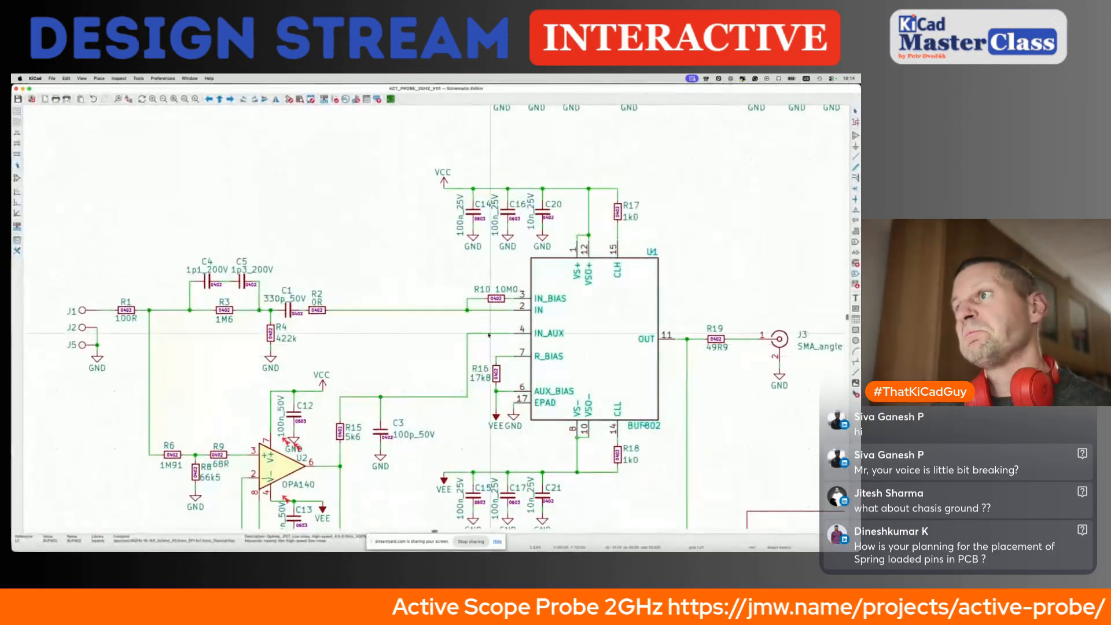
double_click(629, 317)
click(501, 345)
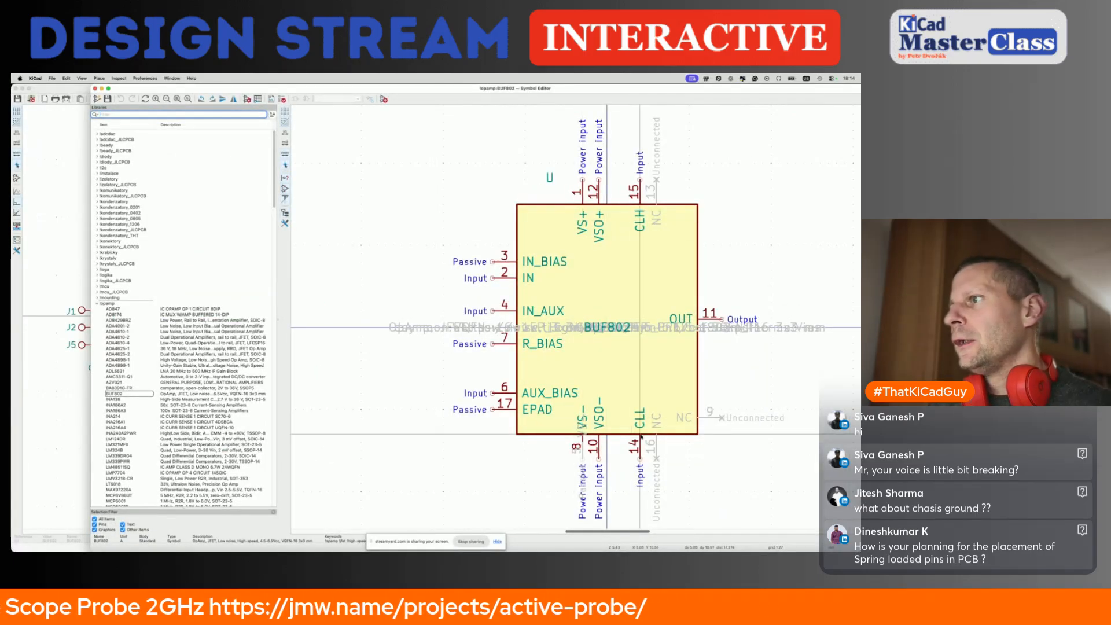
Swap the two NC pin numbers, setting the one beside CLH to 16 and the one beside CLL to 13.
click(657, 448)
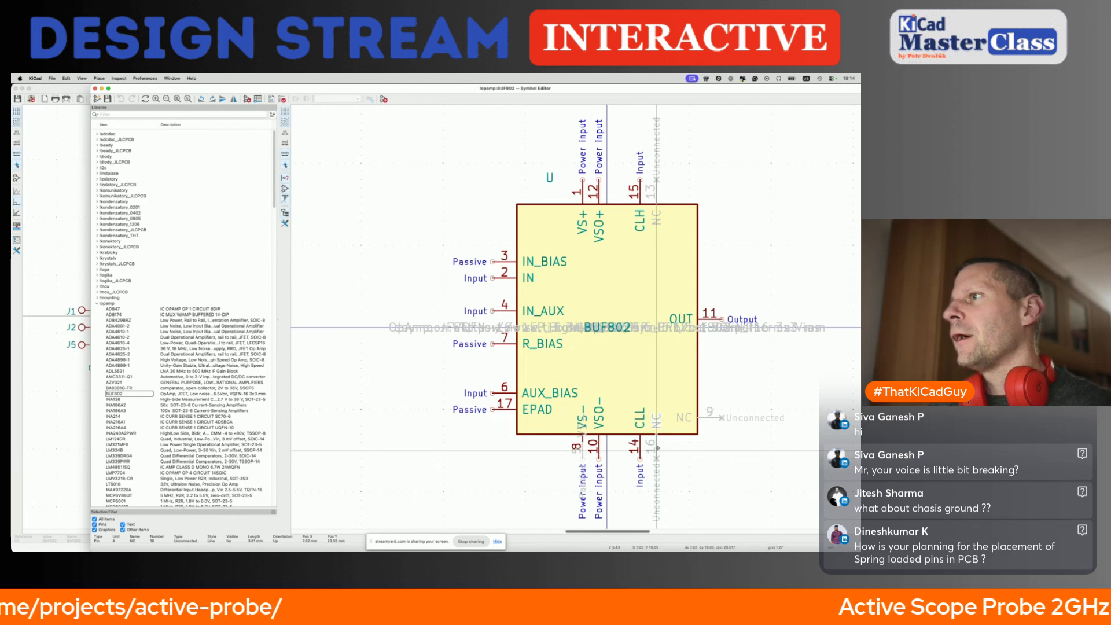
double_click(658, 195)
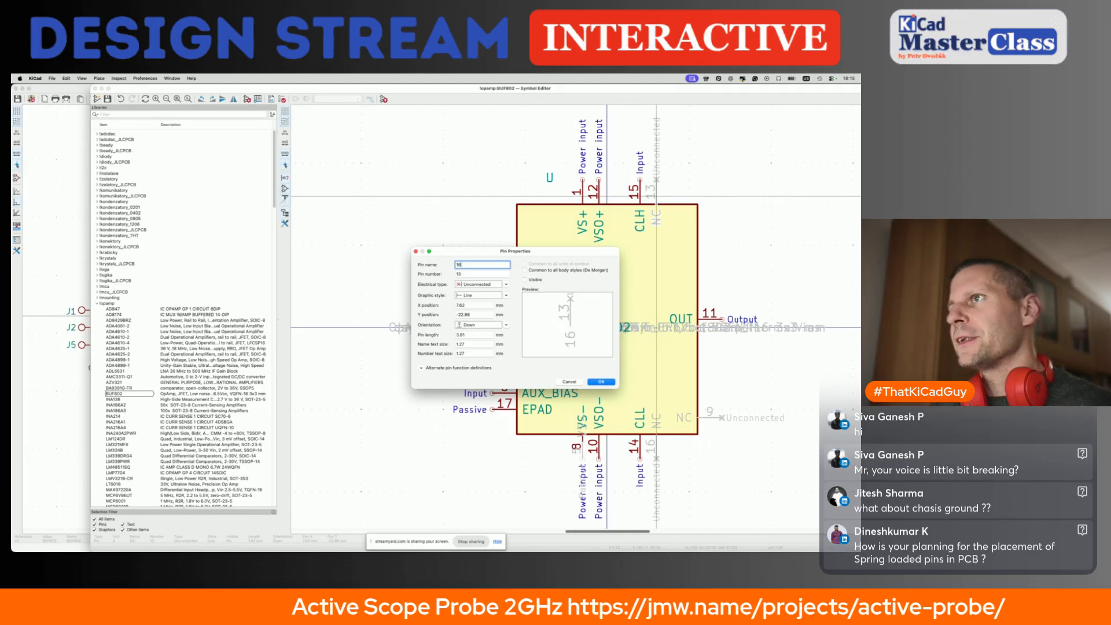
key(Tab)
text(16)
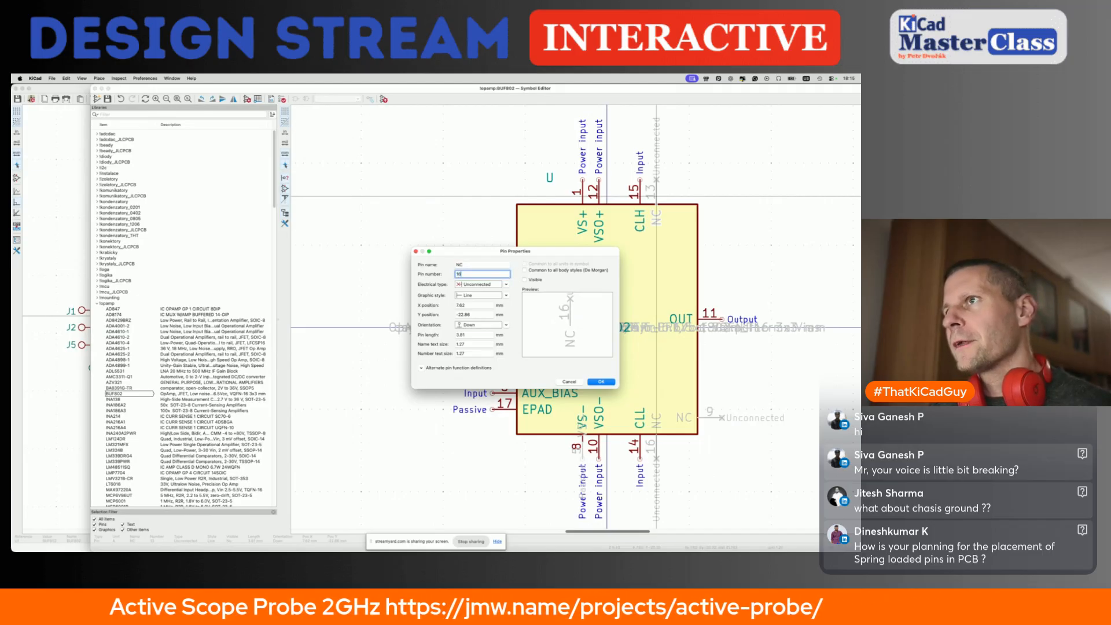
key(Return)
double_click(655, 449)
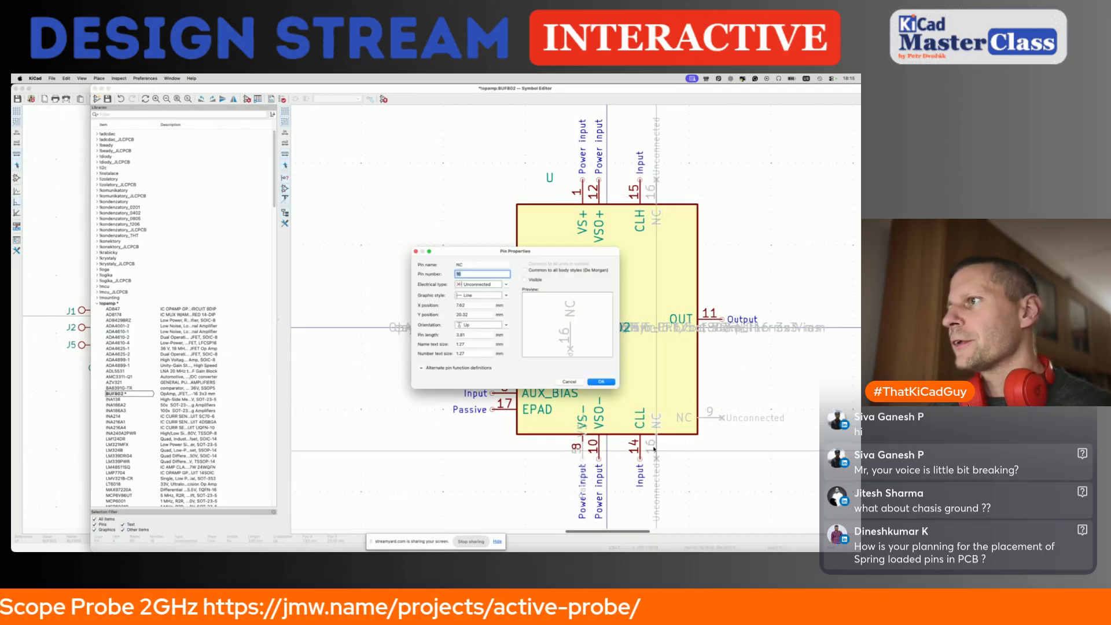
text(13)
key(Return)
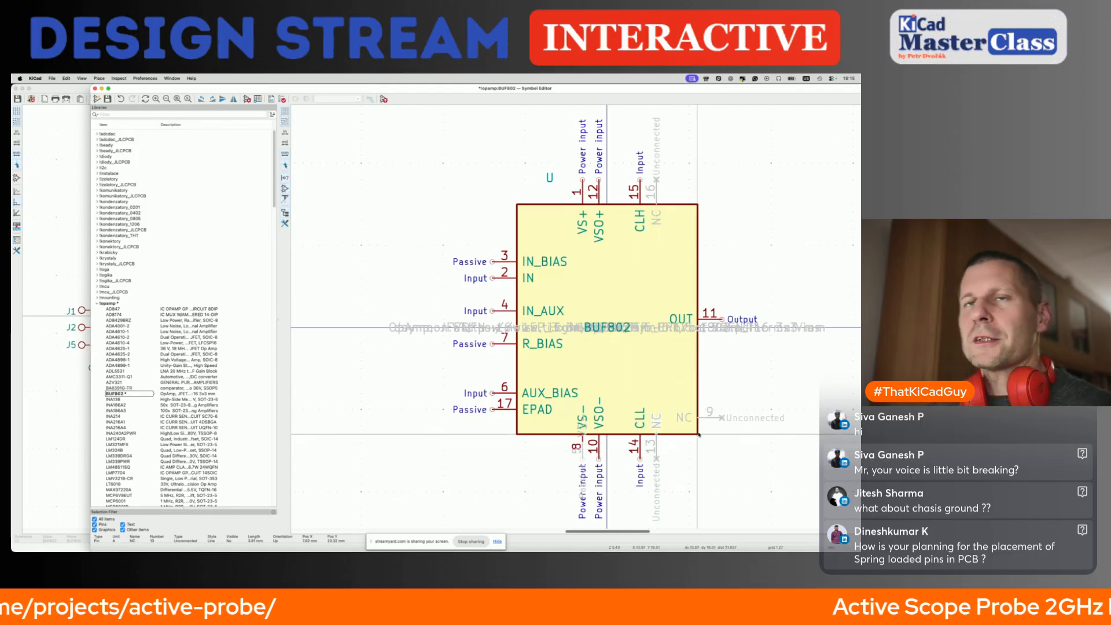
Check the datasheet and reference schematic, and move NC pin 9 to the symbol's bottom edge beside VSO-, oriented up.
key(super+Tab)
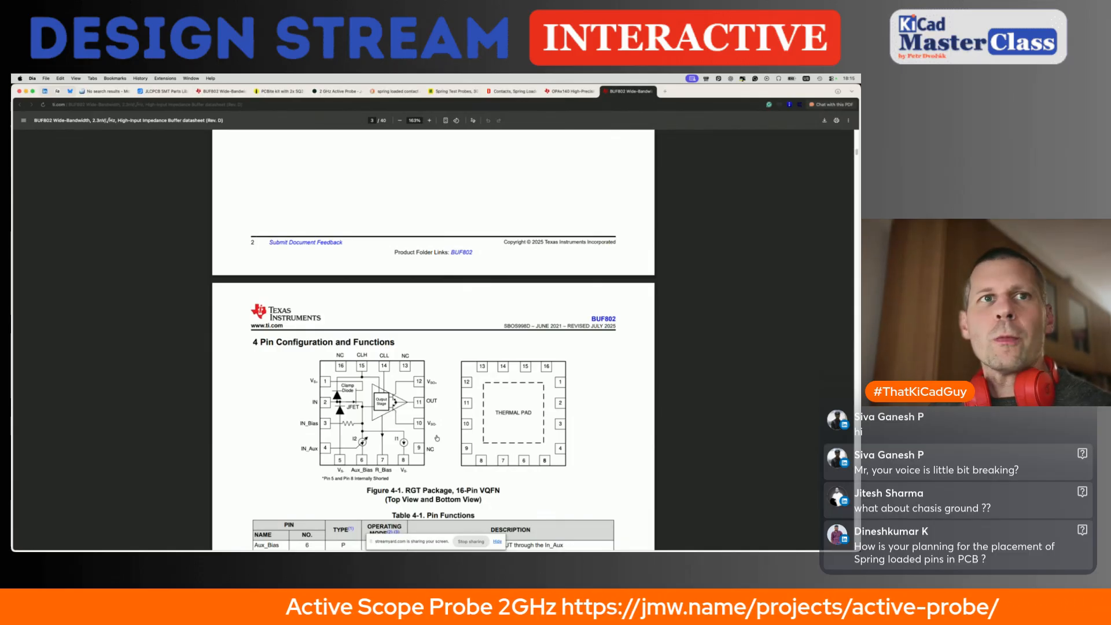
key(super+Tab)
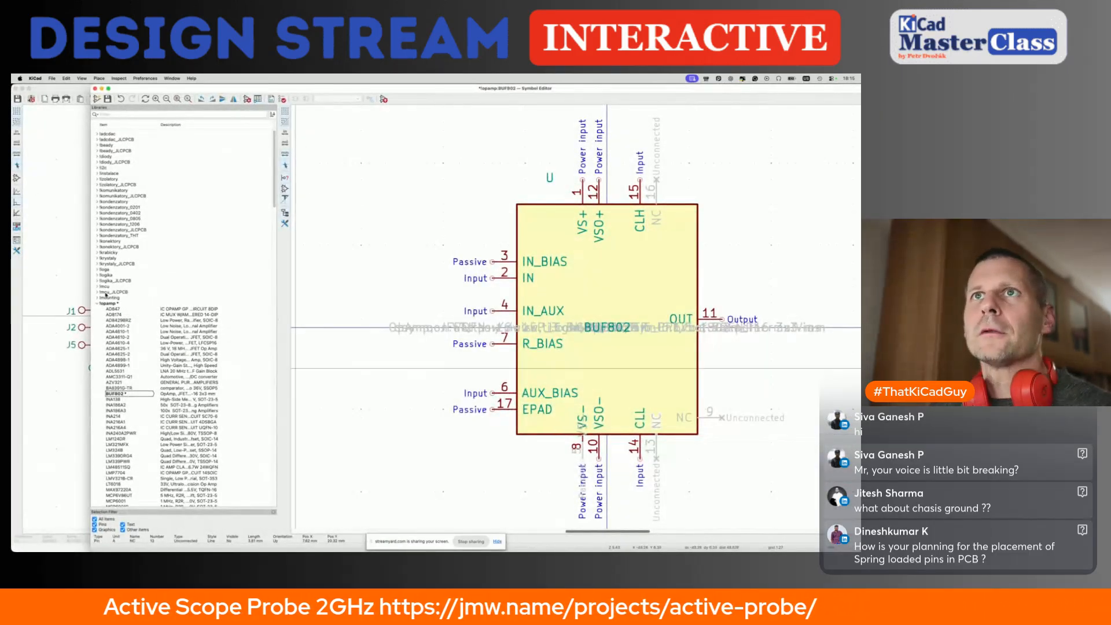
key(super+Tab)
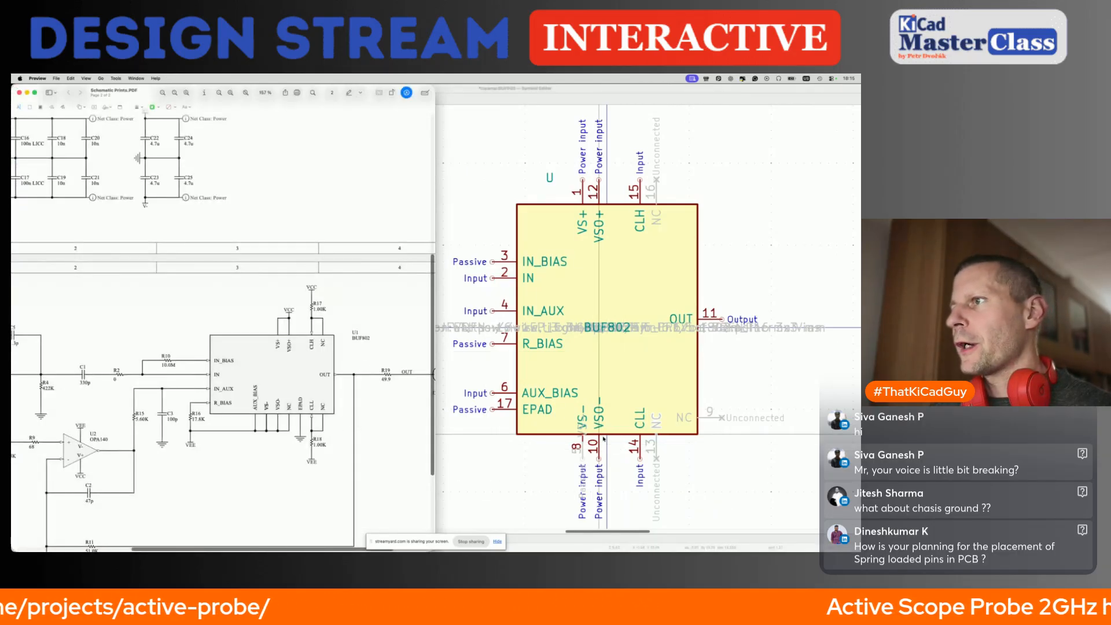
click(722, 417)
drag(721, 418, 647, 451)
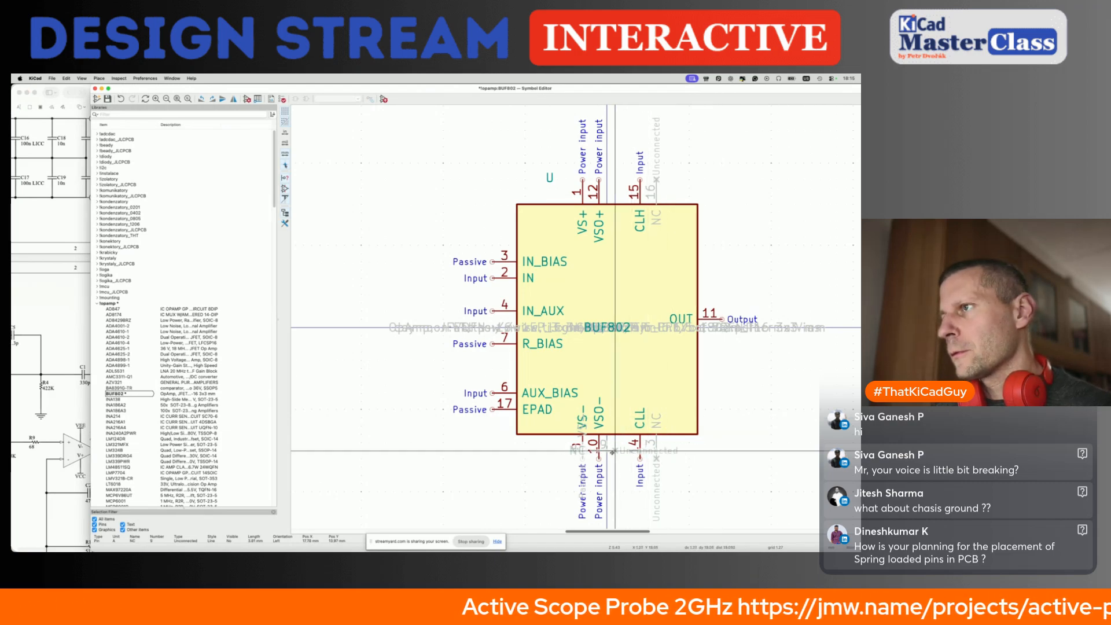
click(615, 459)
Set NC pin 9's electrical type to Passive and make the pin visible.
key(e)
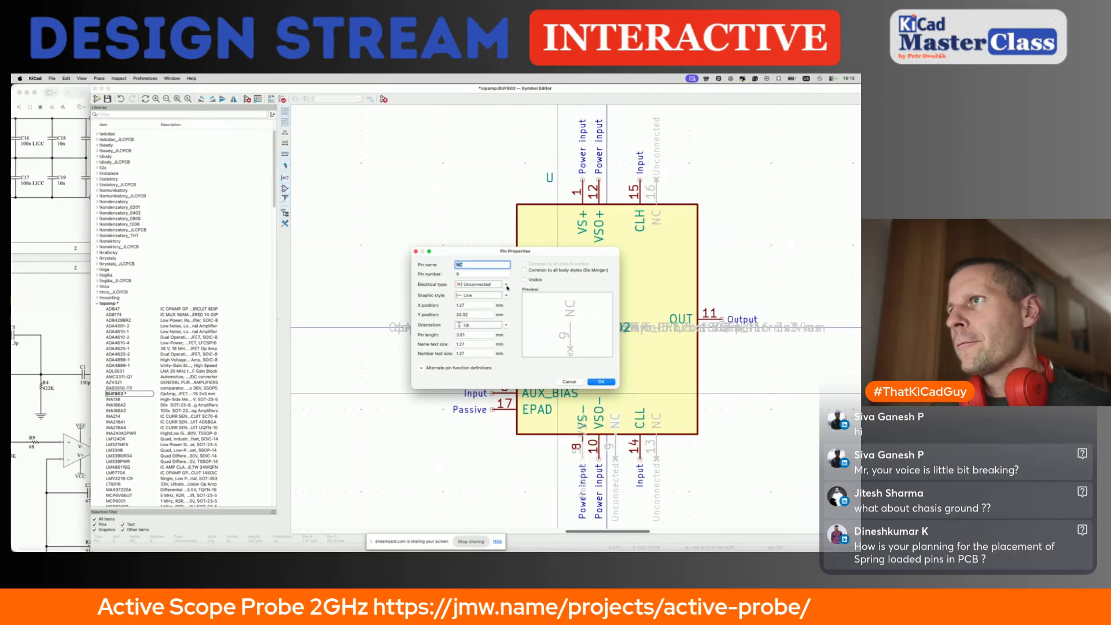
click(481, 284)
click(473, 317)
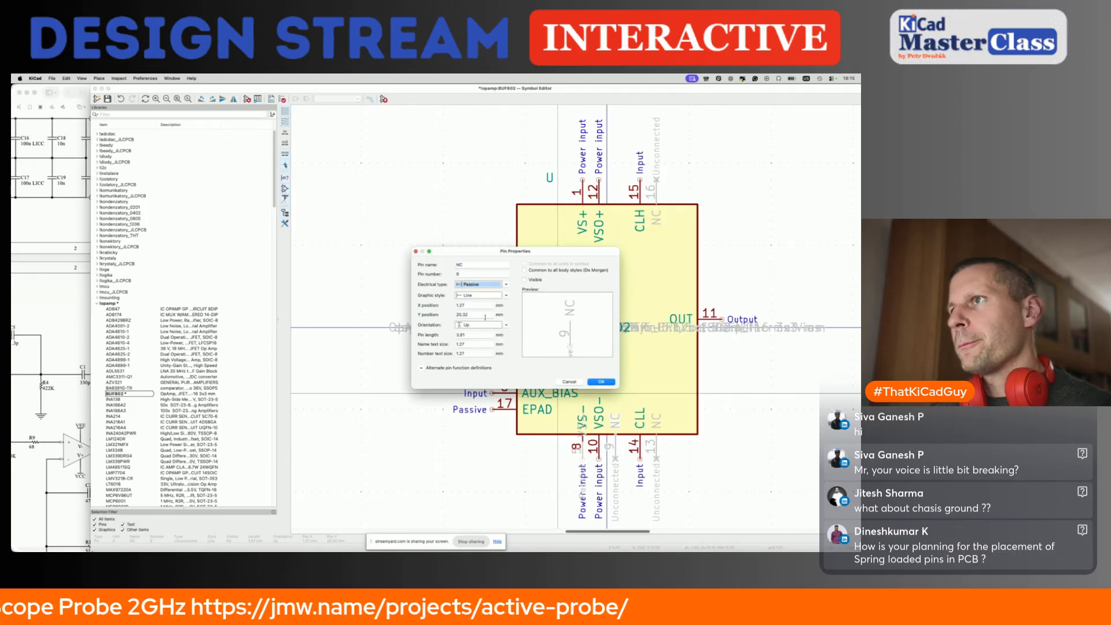
click(533, 280)
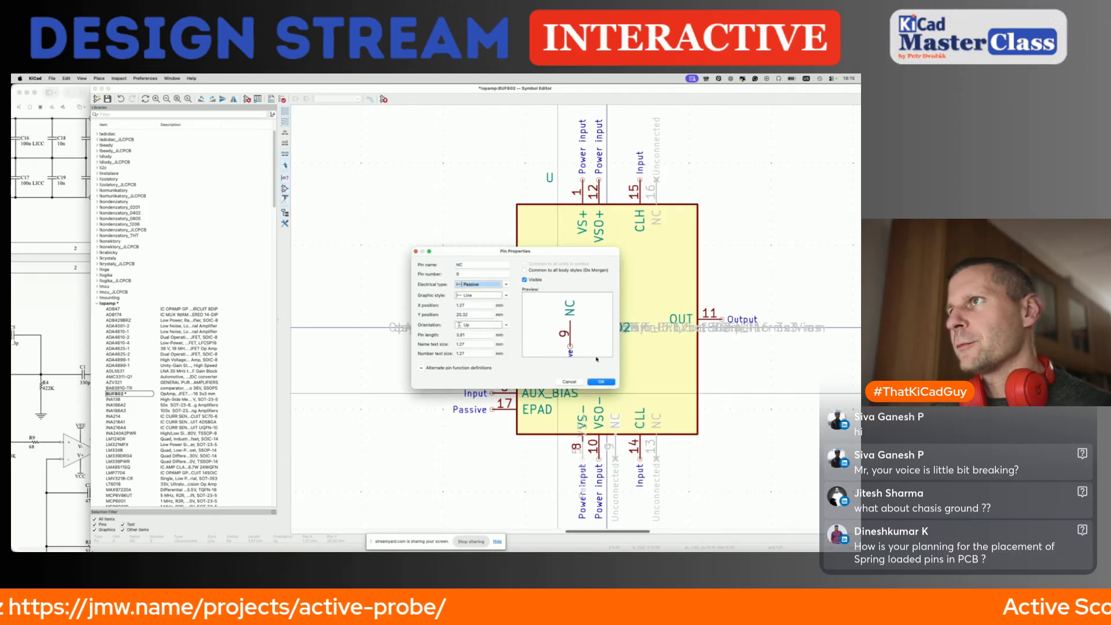
click(602, 382)
Make NC pin 13 visible and set its electrical type to Passive.
double_click(656, 447)
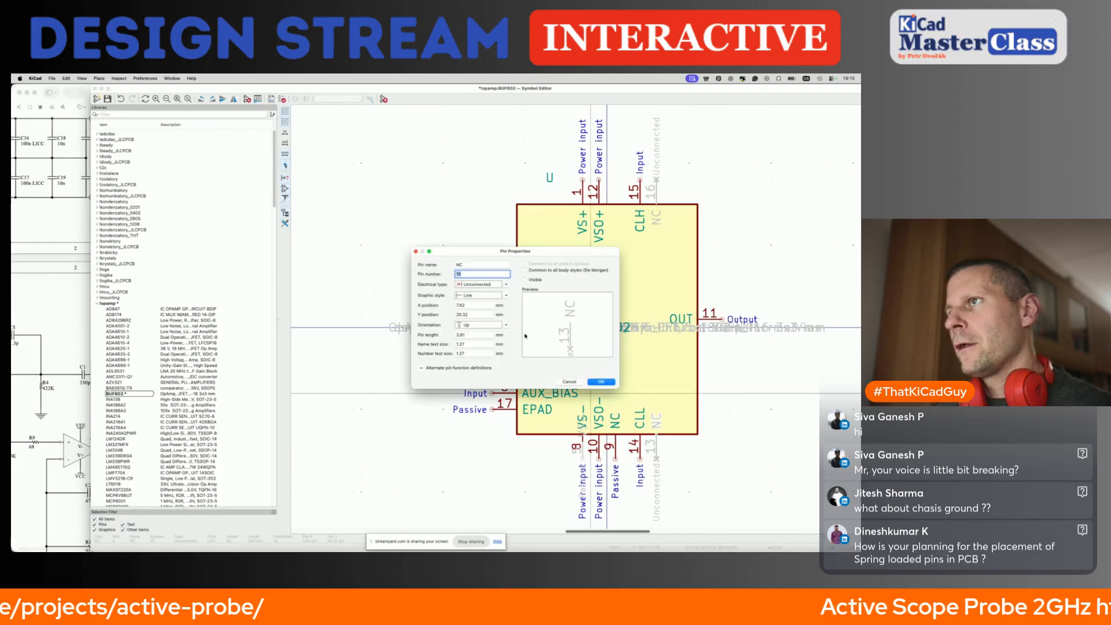
click(525, 279)
click(481, 284)
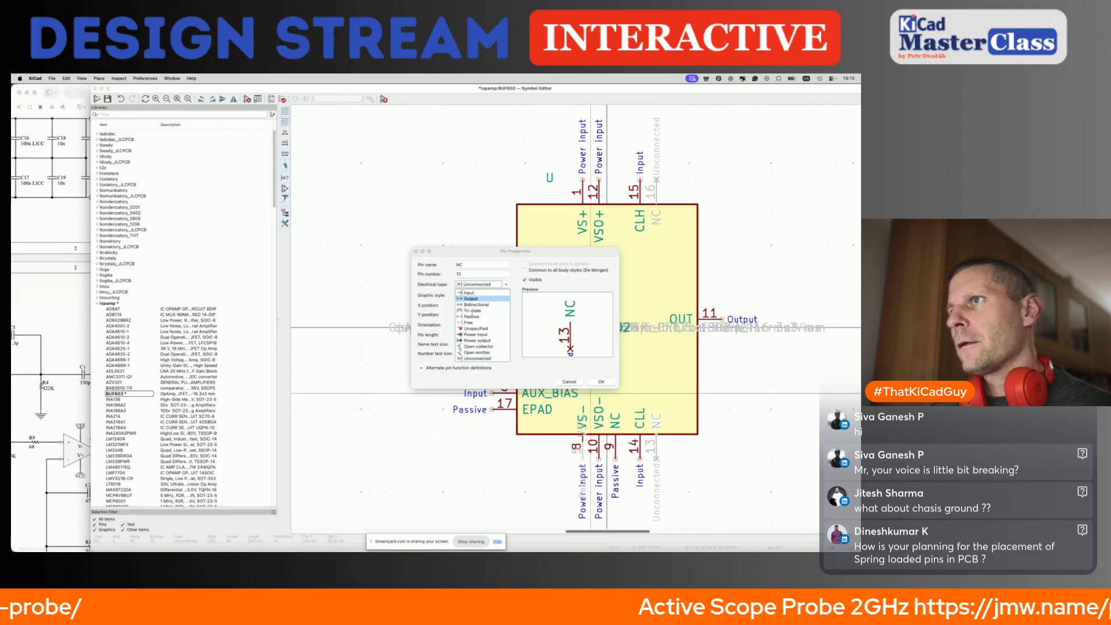
click(473, 317)
click(602, 382)
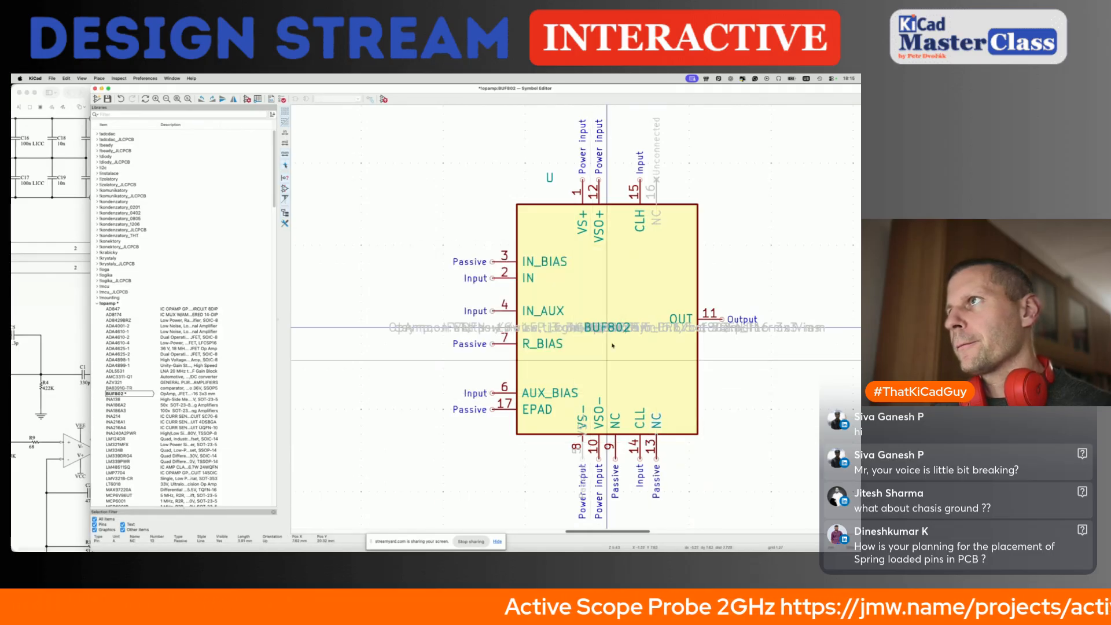
Make NC pin 16 visible with the Passive electrical type and save the BUF802 symbol.
double_click(655, 191)
click(525, 279)
click(501, 285)
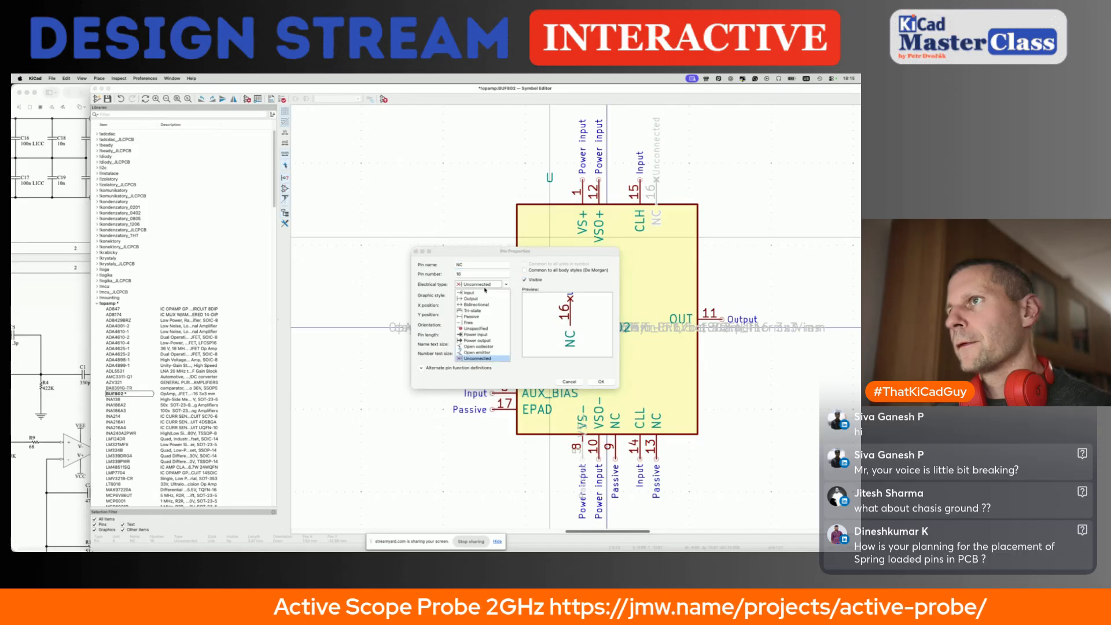
click(474, 316)
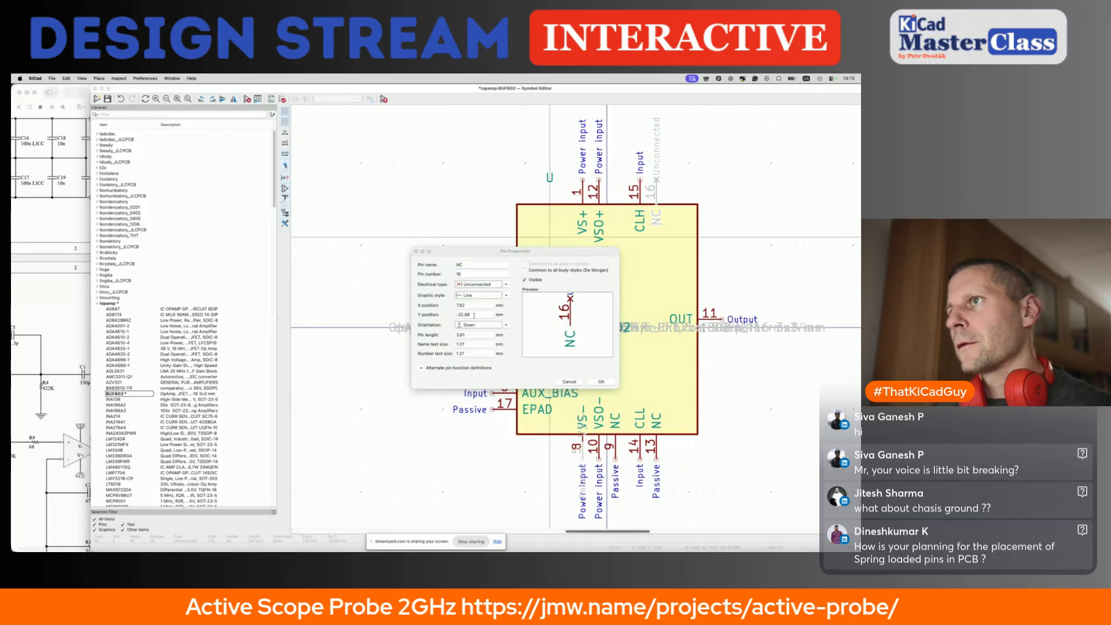
click(601, 382)
scroll(594, 357, down, 2)
scroll(594, 357, down, 1)
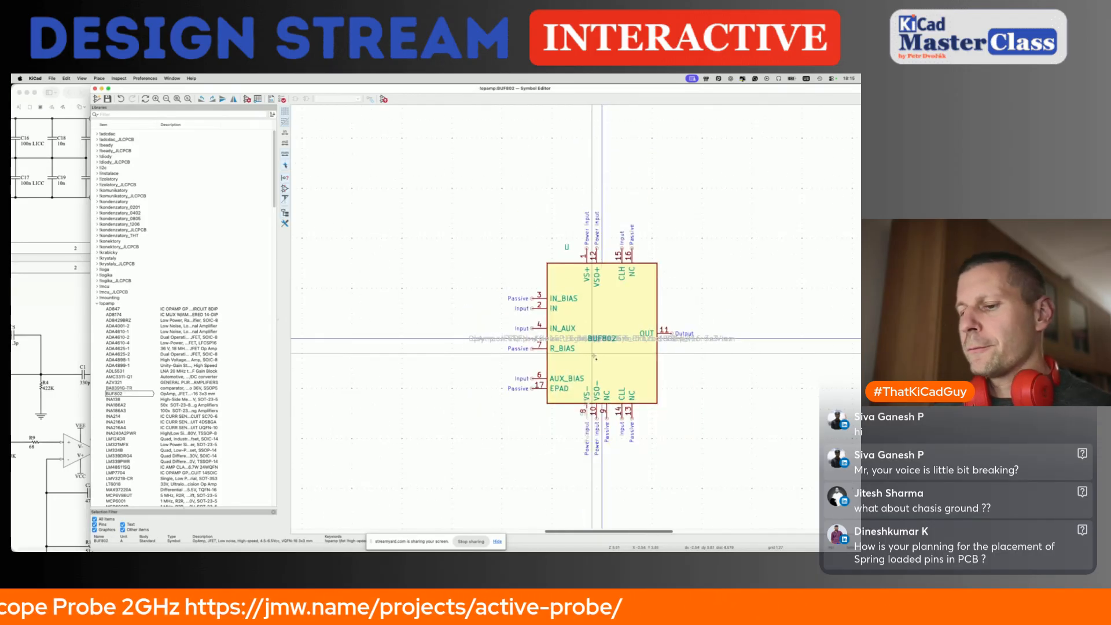
Close the symbol editor and update U1 on the schematic from the library.
click(96, 89)
key(ctrl+u)
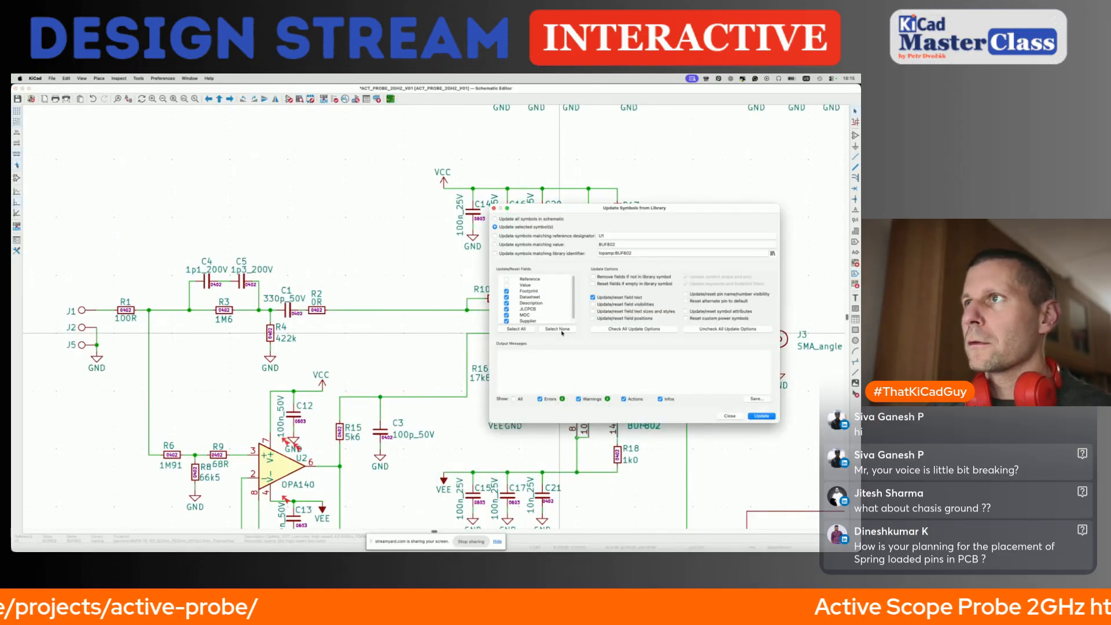
click(762, 416)
click(730, 416)
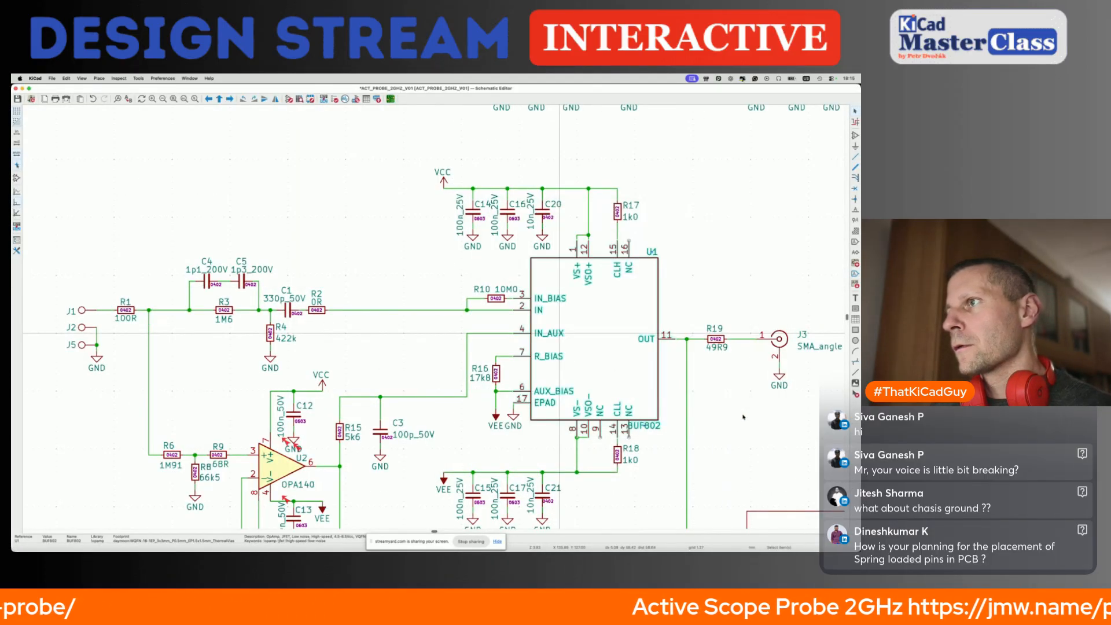
scroll(637, 441, up, 3)
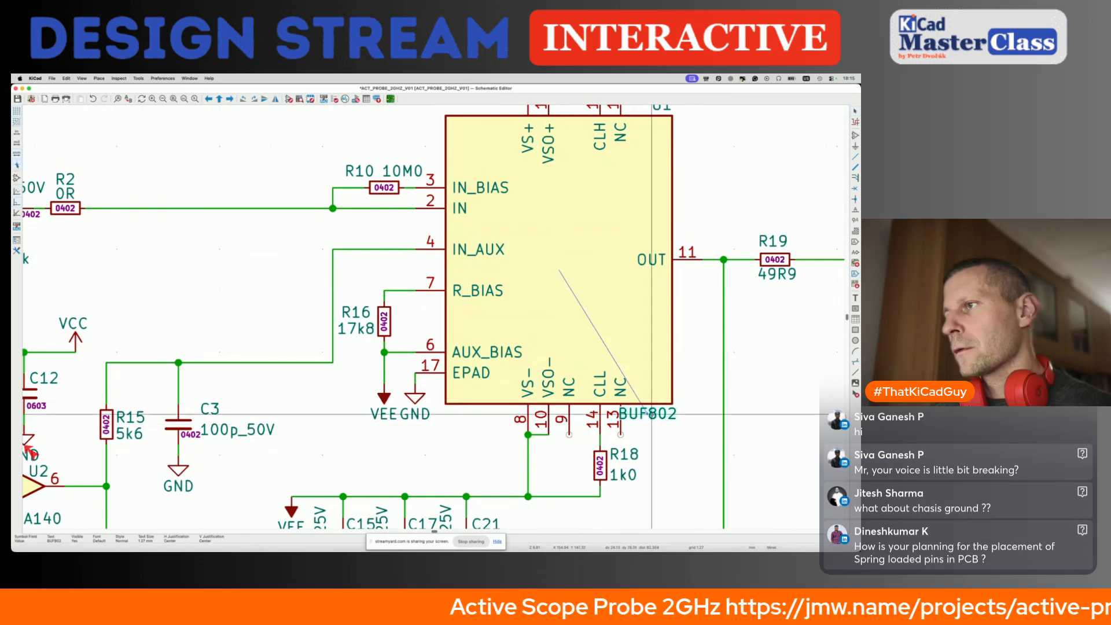
click(621, 434)
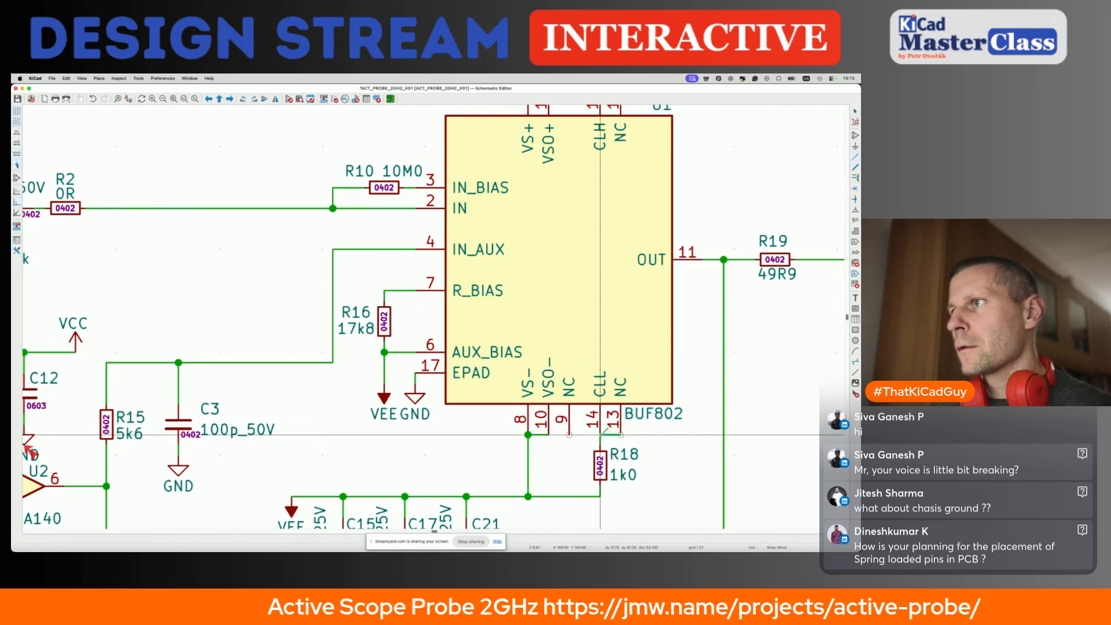
key(Escape)
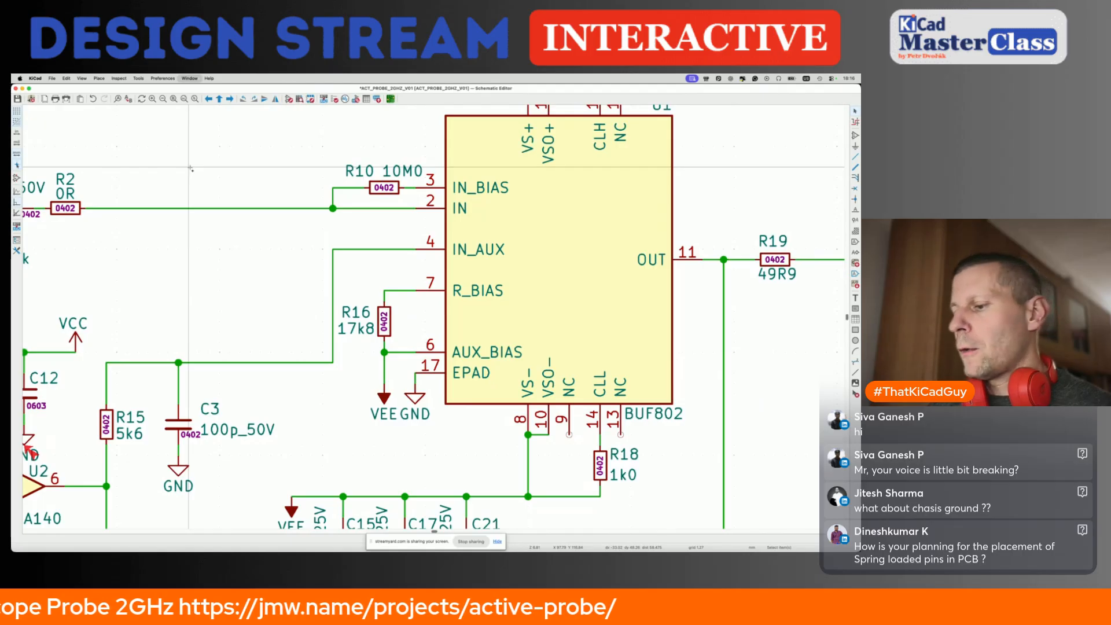
Show the schematic beside the reference PDF and wire U1's NC pin 13 to CLL and NC pin 9 to VSO-.
key(ctrl+alt+Right)
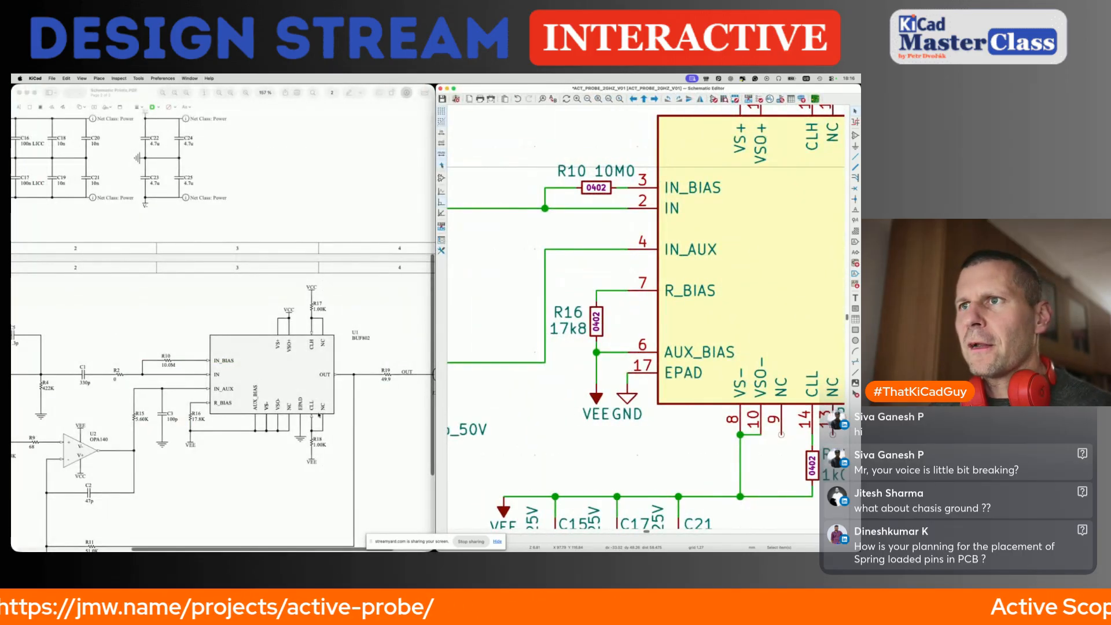
middle_drag(647, 422, 505, 418)
click(691, 430)
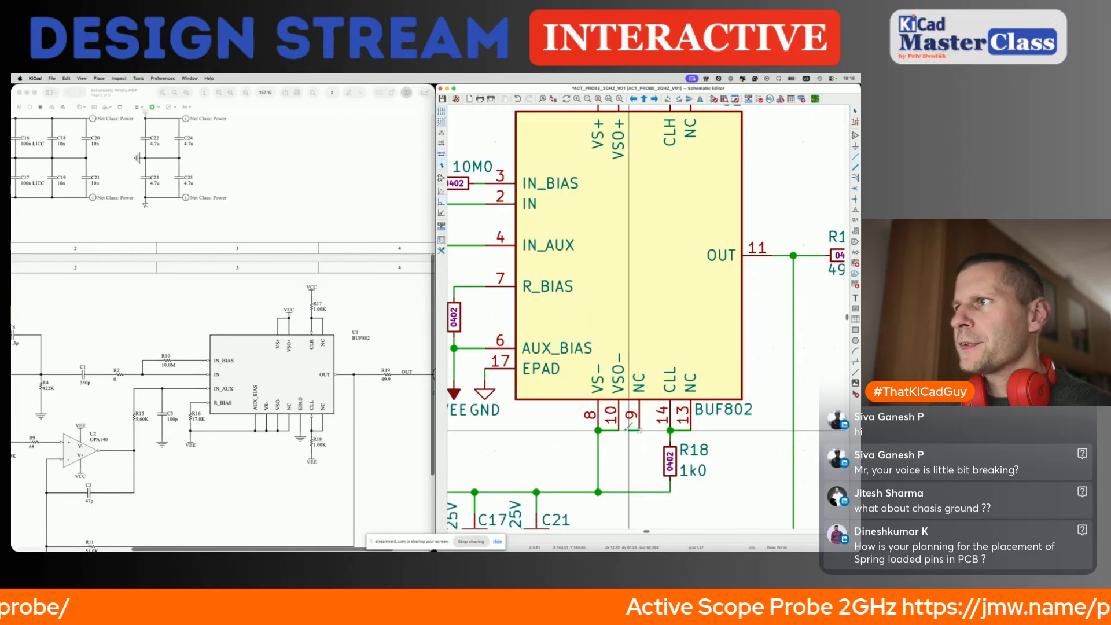
click(618, 429)
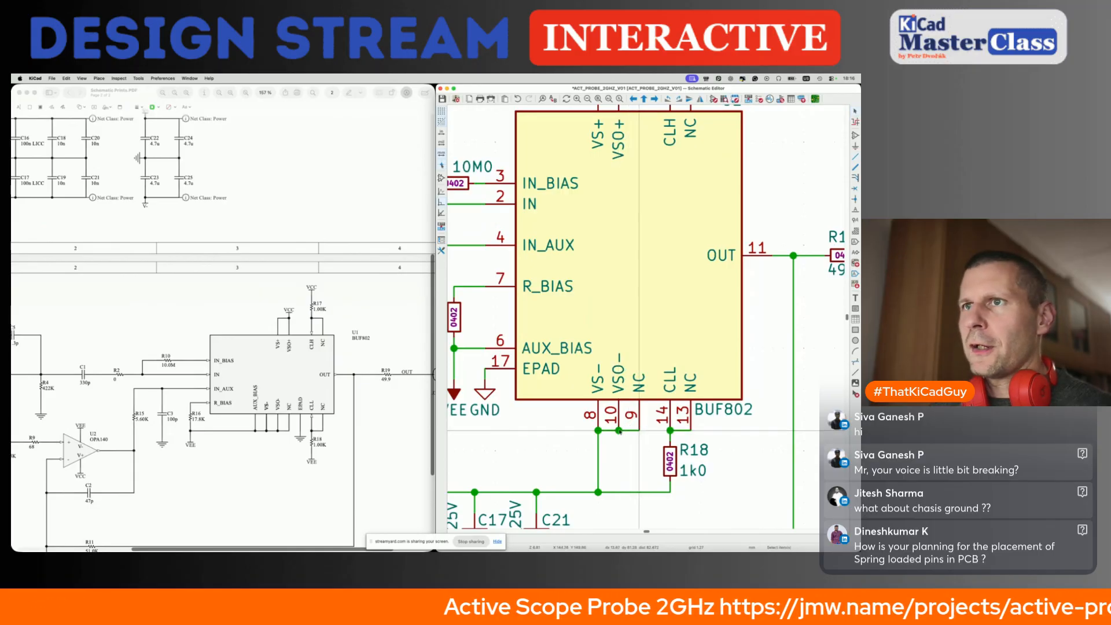
Wire U1's NC pin 16 to CLH pin 15 below R17 and save the schematic.
scroll(618, 430, up, 5)
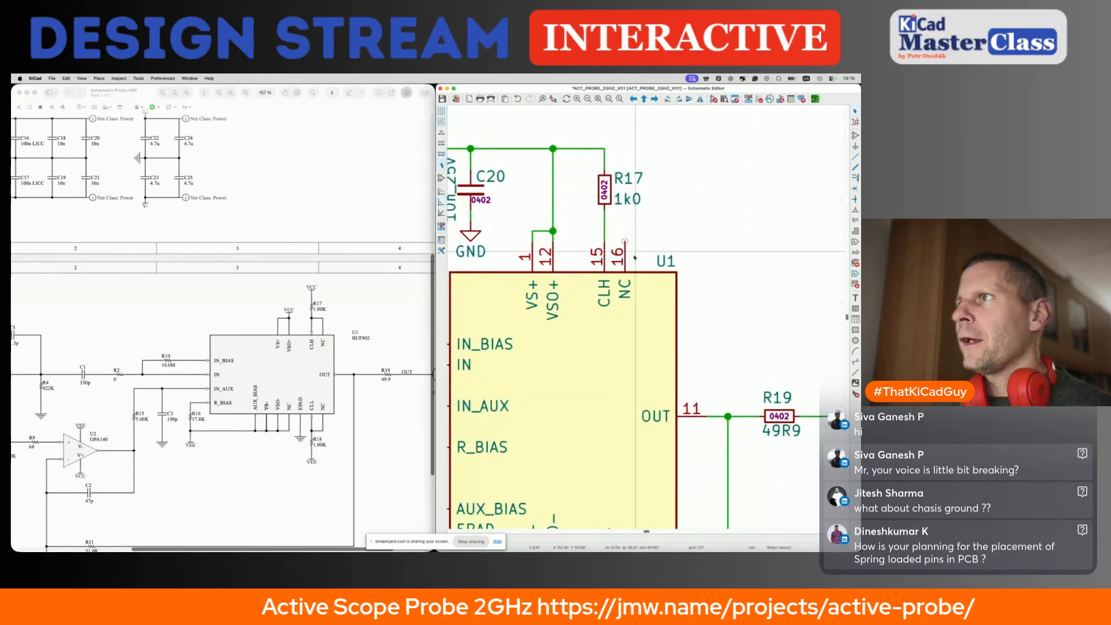
key(w)
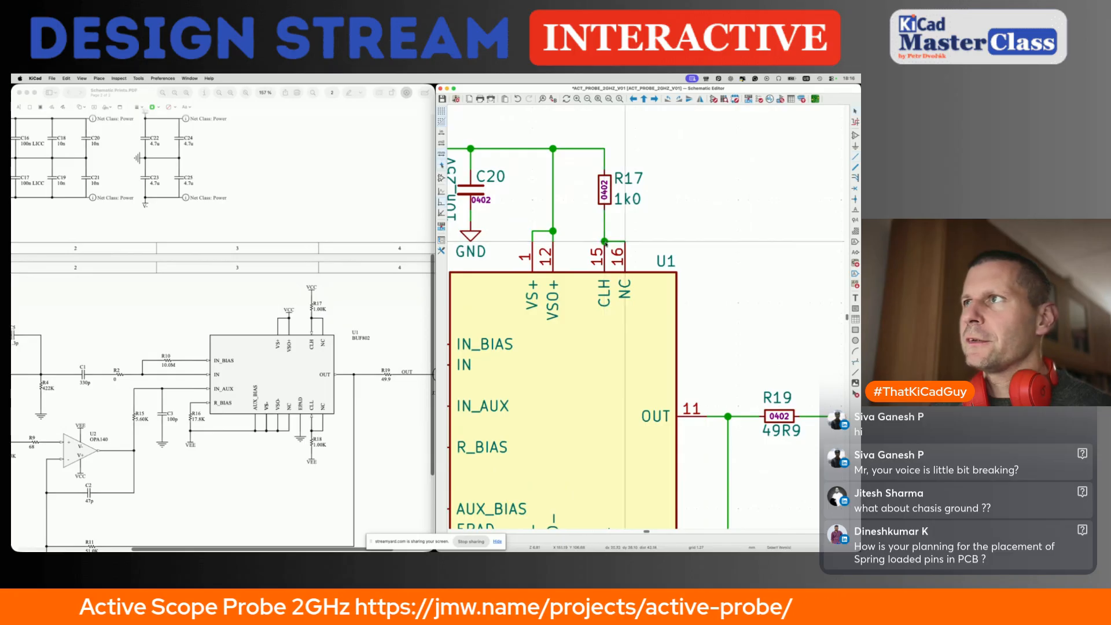
key(g)
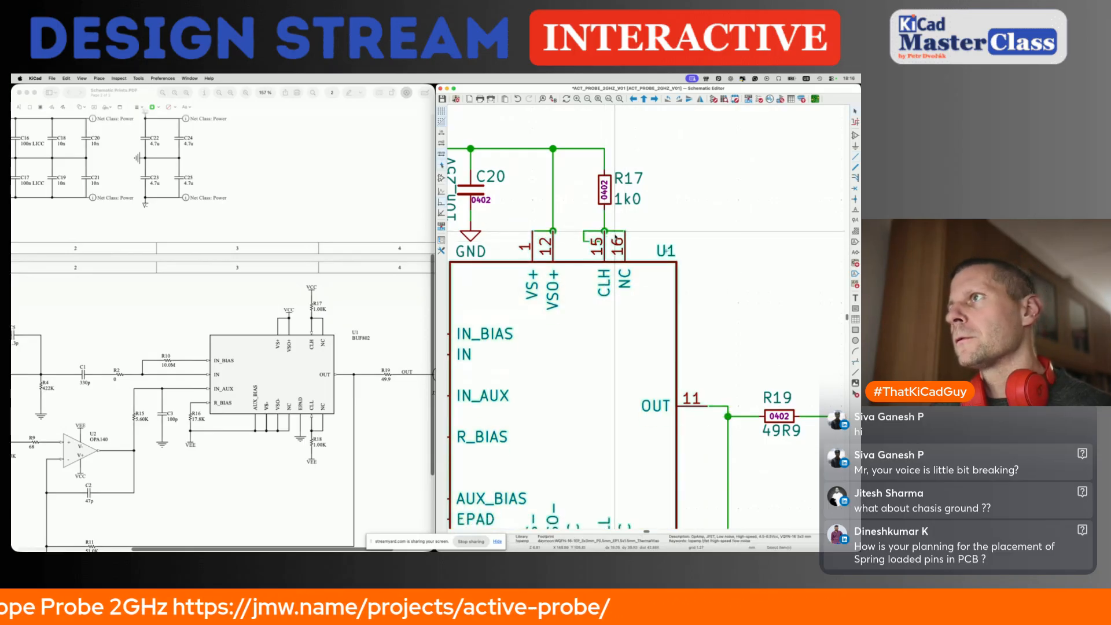
key(Escape)
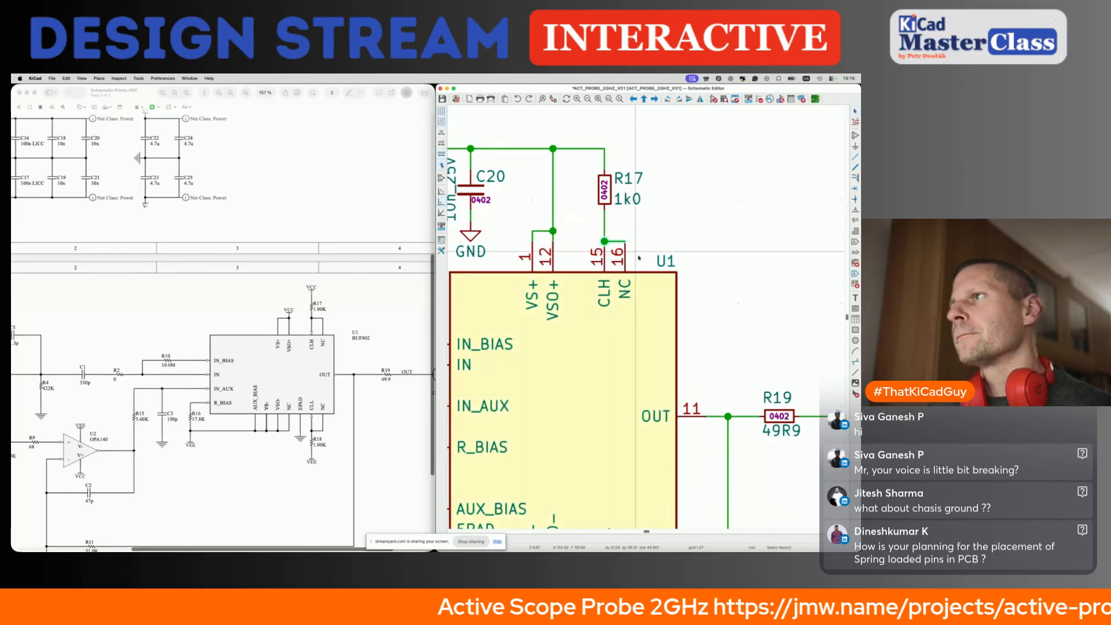
click(625, 241)
click(604, 230)
key(ctrl+s)
scroll(605, 233, down, 4)
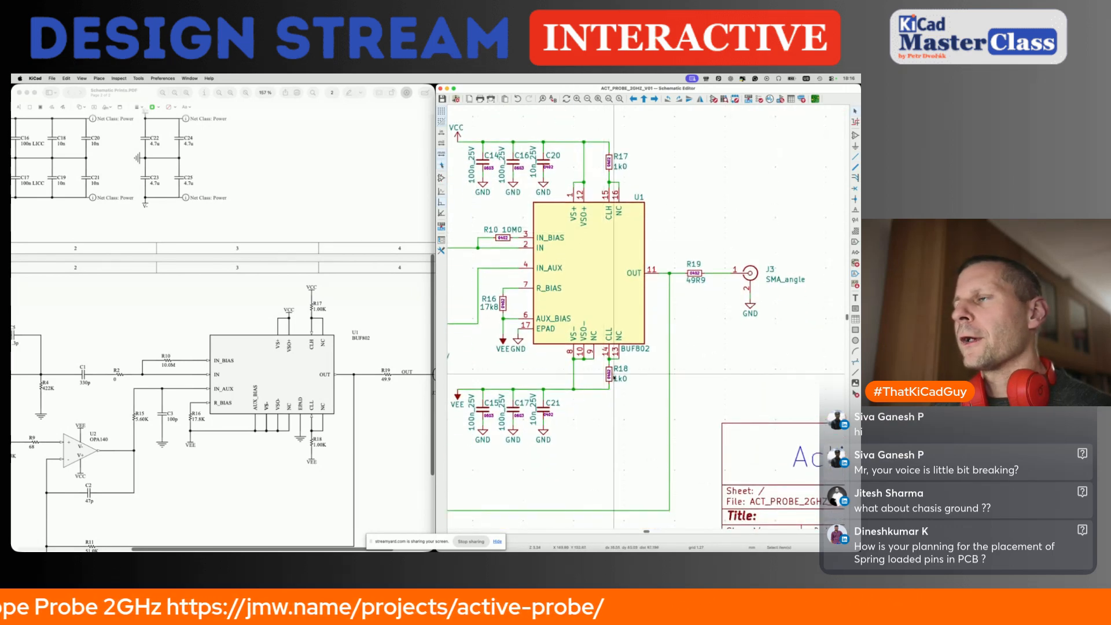
scroll(614, 376, down, 3)
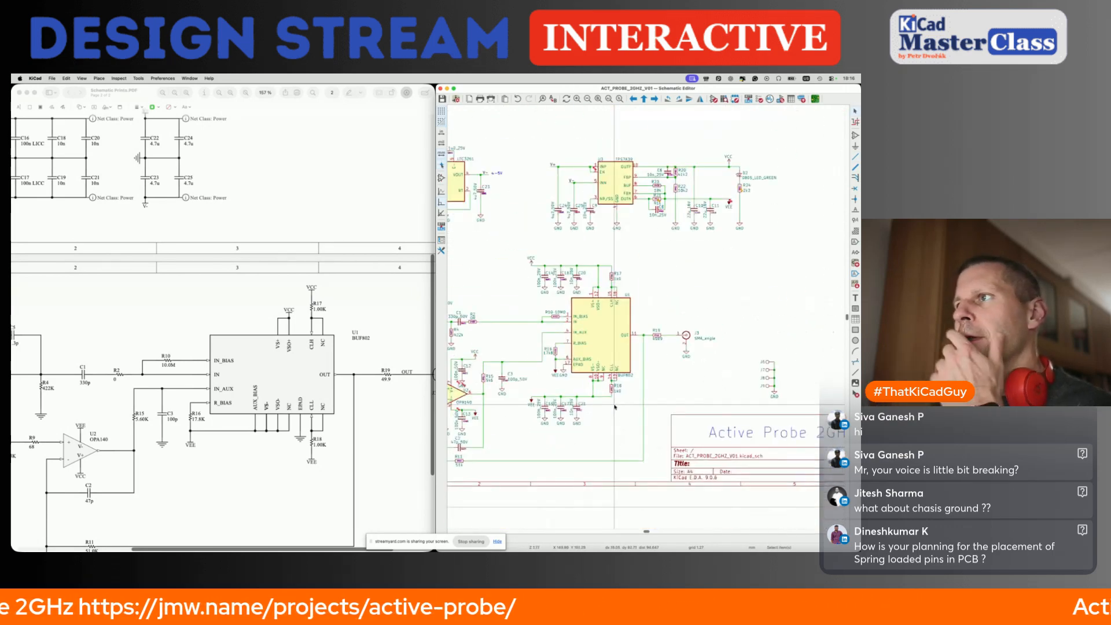
Shift the vertical wires at U1's IN and IN_AUX inputs into line with C3, move R10 away from IN_BIAS, and save.
click(334, 369)
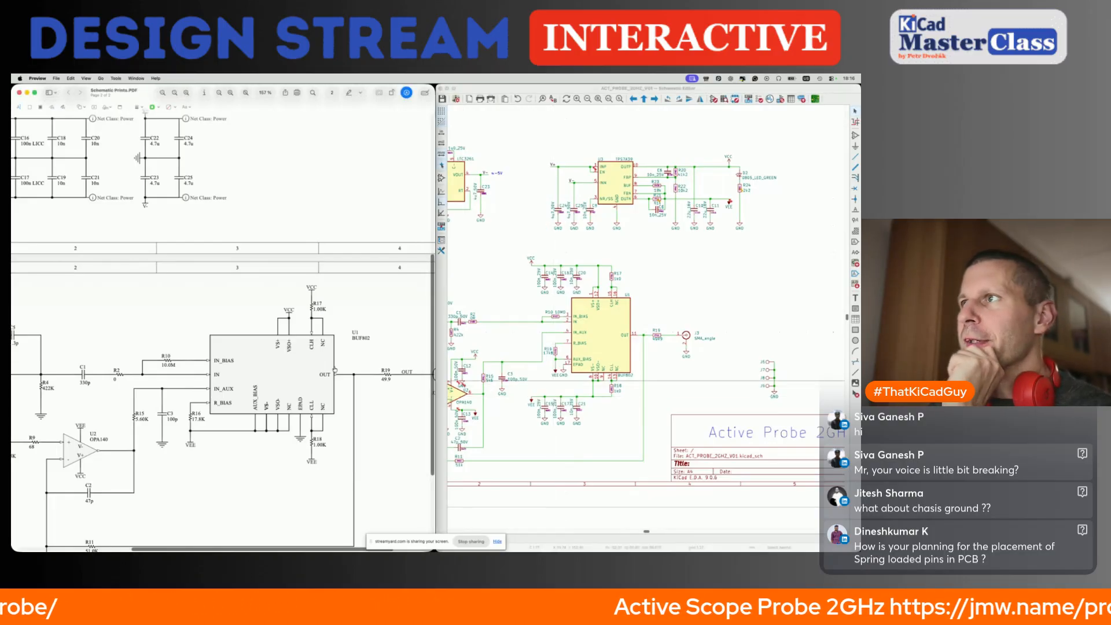
click(533, 316)
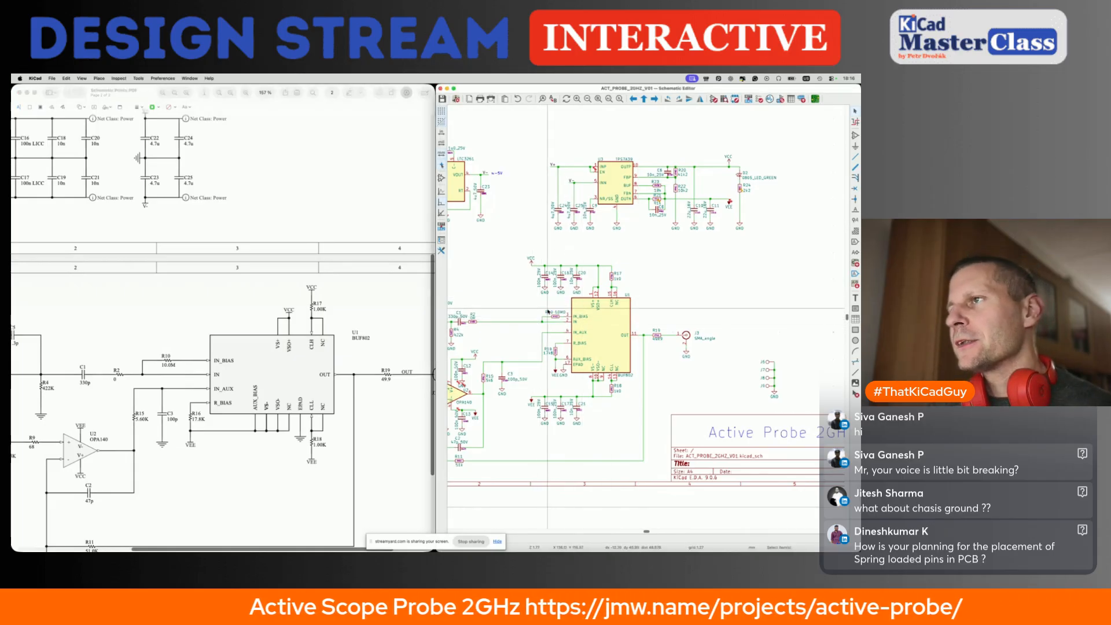
scroll(531, 314, up, 5)
drag(530, 310, 465, 427)
scroll(545, 333, left, 3)
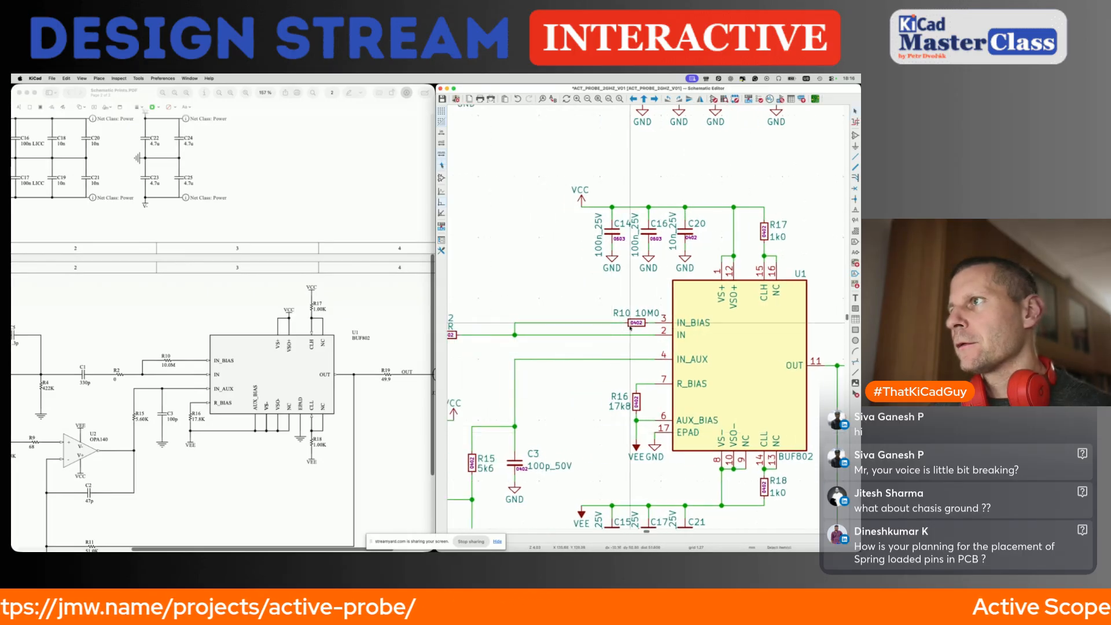
drag(636, 328, 588, 328)
key(ctrl+s)
scroll(588, 405, down, 5)
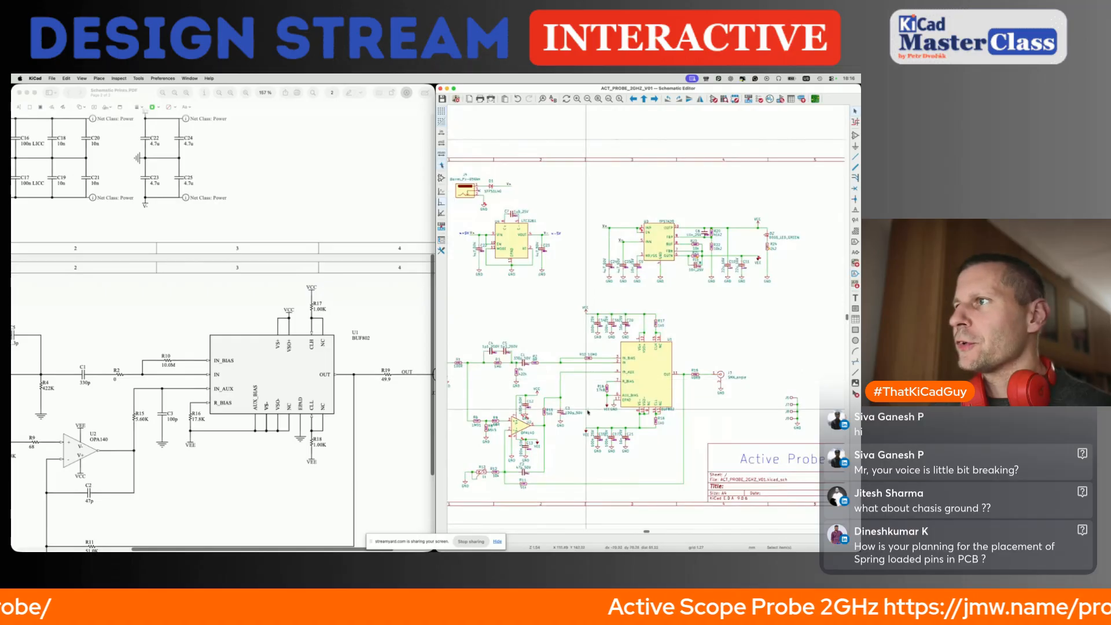
Rerun the Electrical Rules Checker on the schematic and select the undriven power input error for symbol #PWR01.
scroll(588, 412, down, 4)
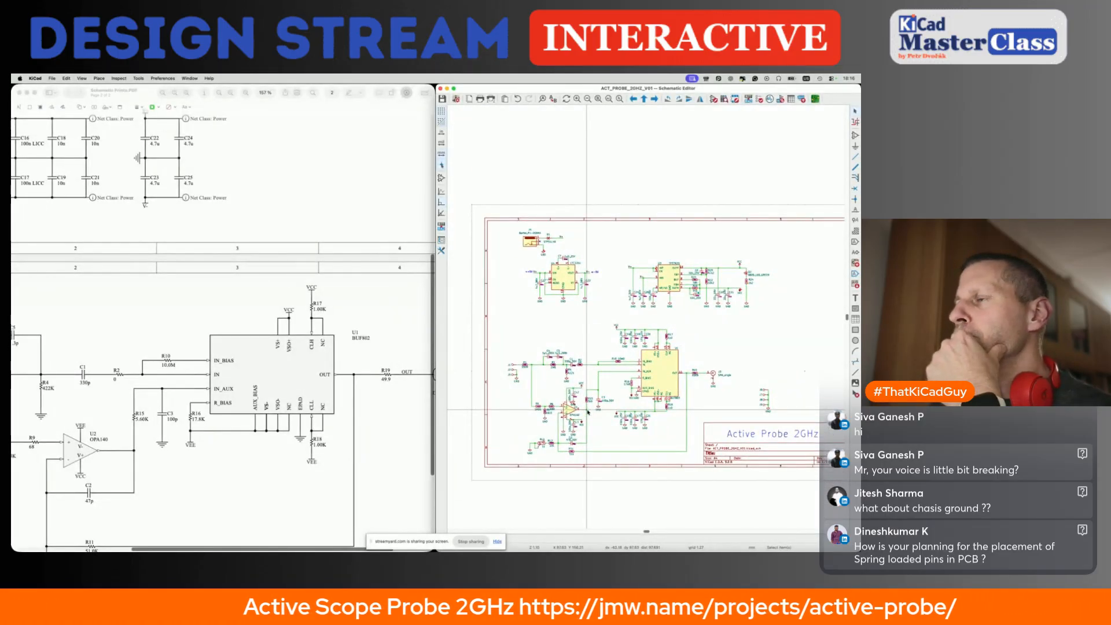
scroll(588, 412, down, 3)
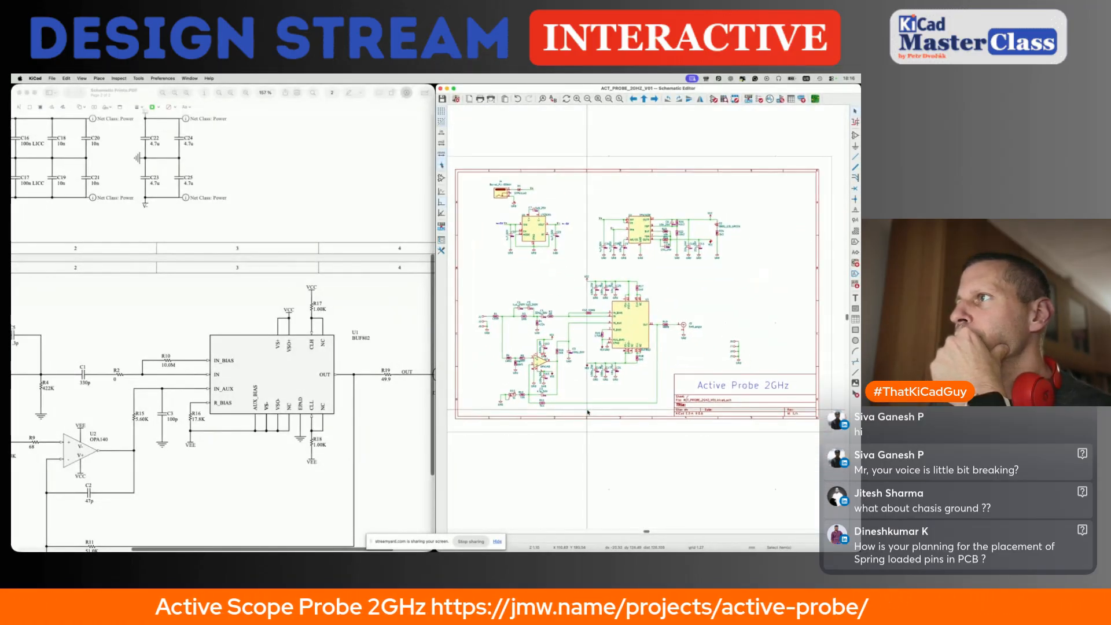
click(758, 99)
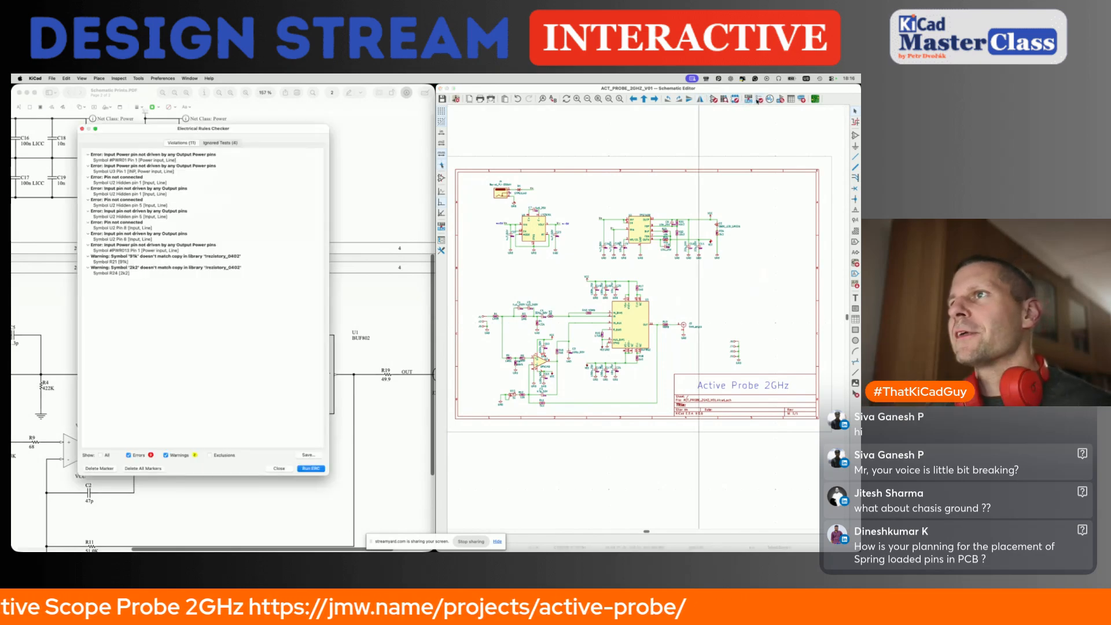
click(310, 468)
click(146, 160)
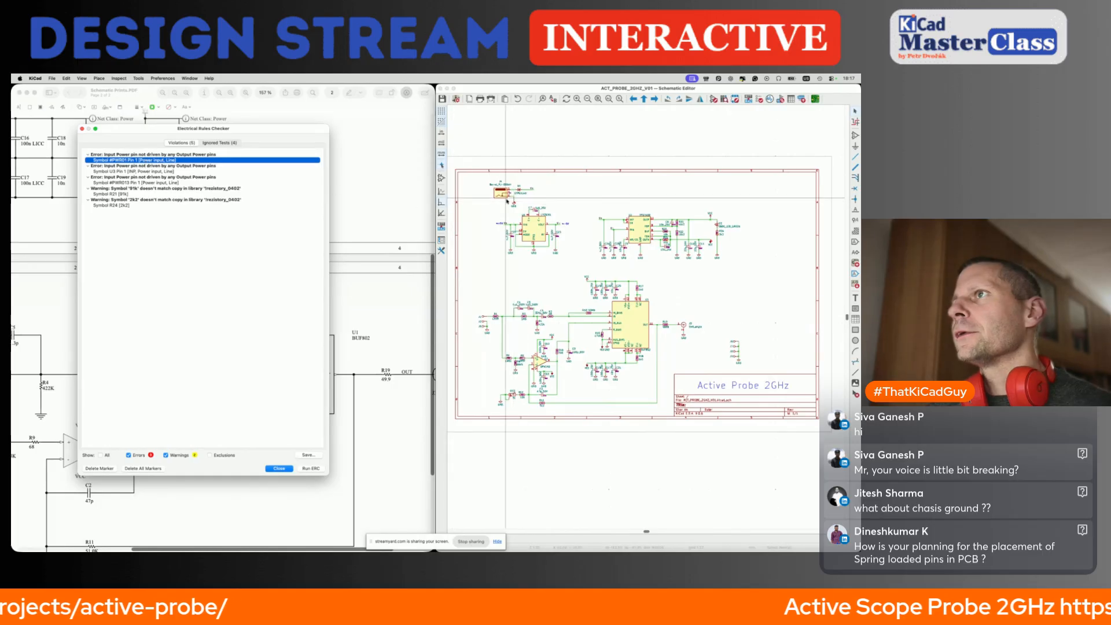
Place a PWR_FLAG symbol beside C23 and wire it to the GND net of the LTC3261 circuit.
scroll(509, 212, up, 5)
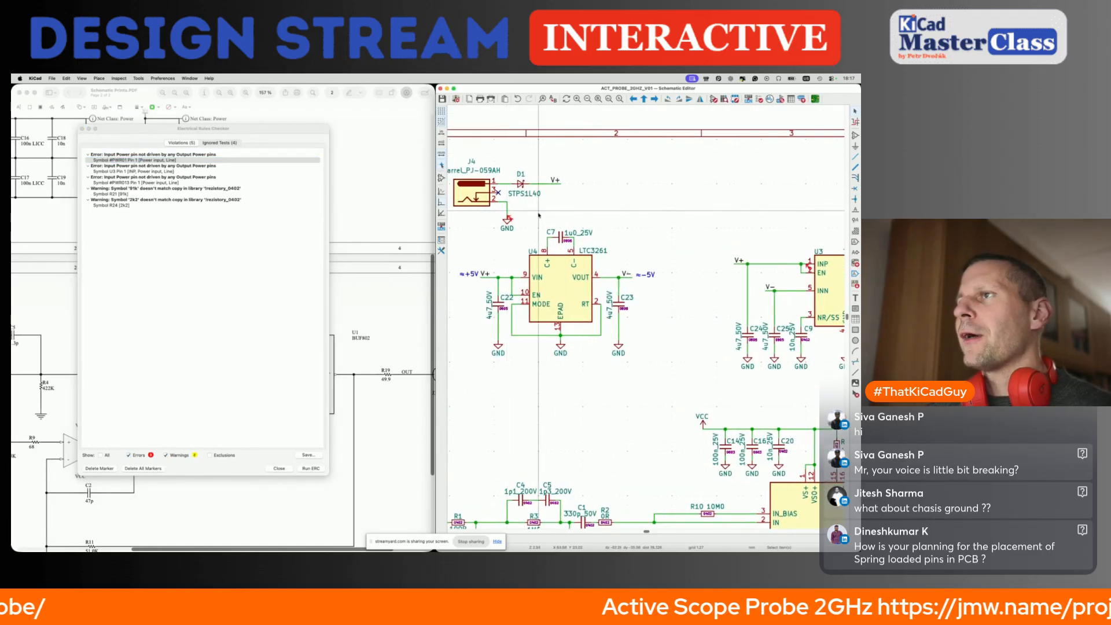
text(p)
text(pw)
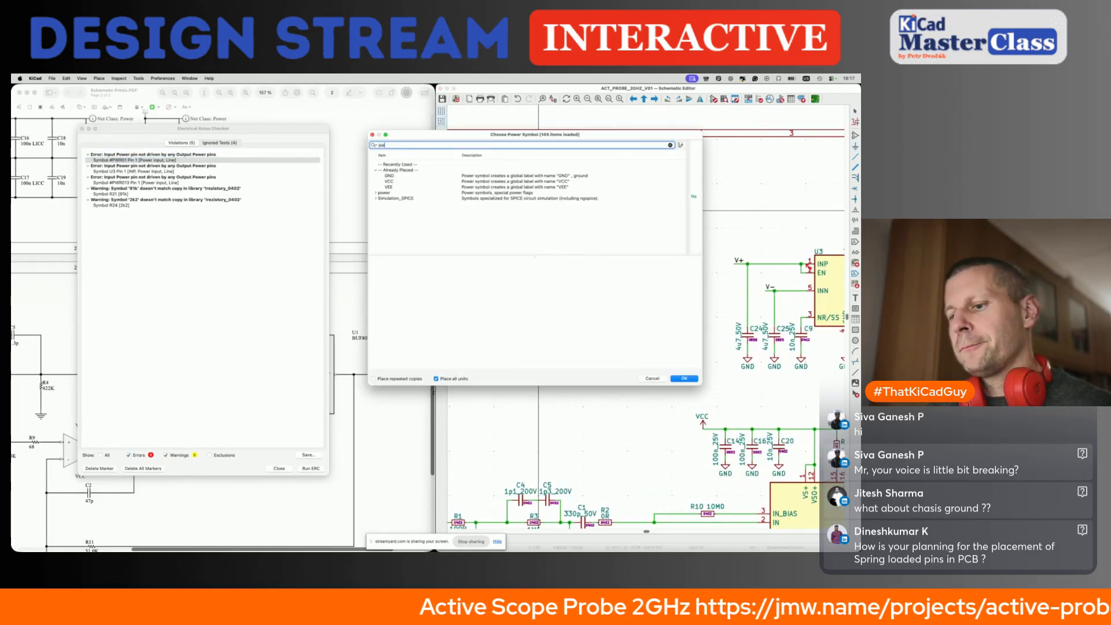
text(r)
double_click(406, 193)
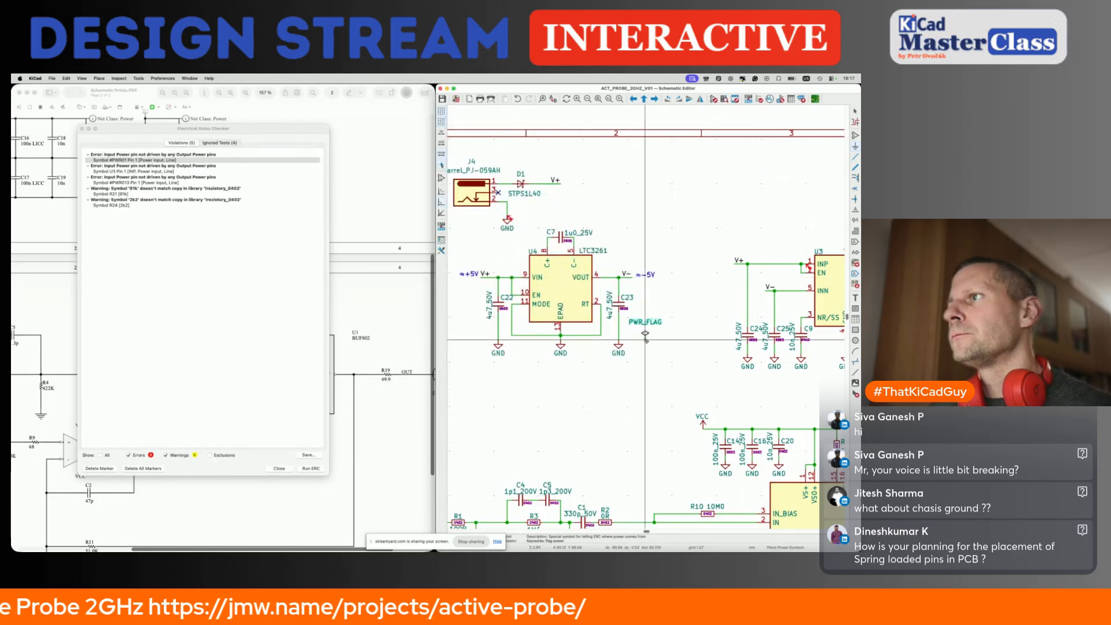
click(640, 330)
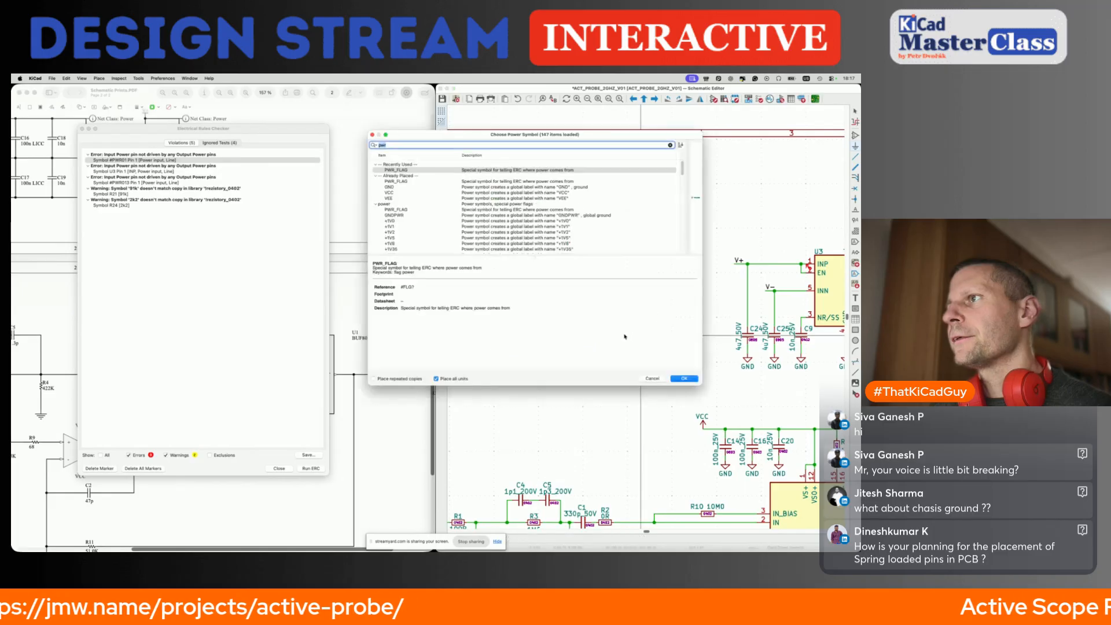
key(Escape)
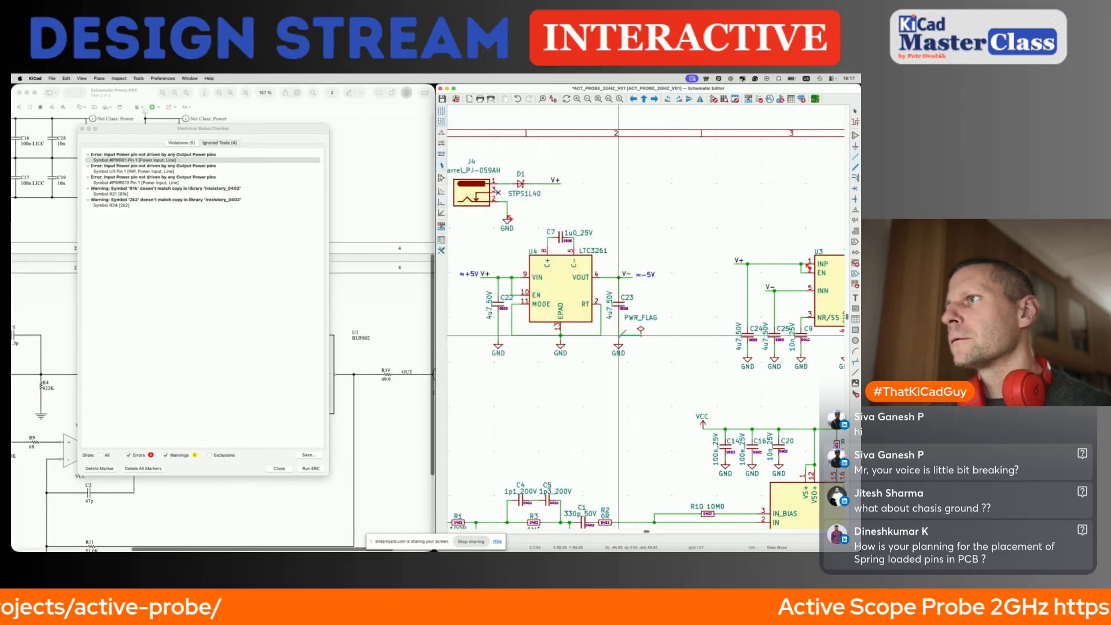
click(640, 328)
Duplicate the PWR_FLAG and place the copy on the V+ net above C24 at the TPS7A39 input.
key(m)
scroll(617, 261, right, 5)
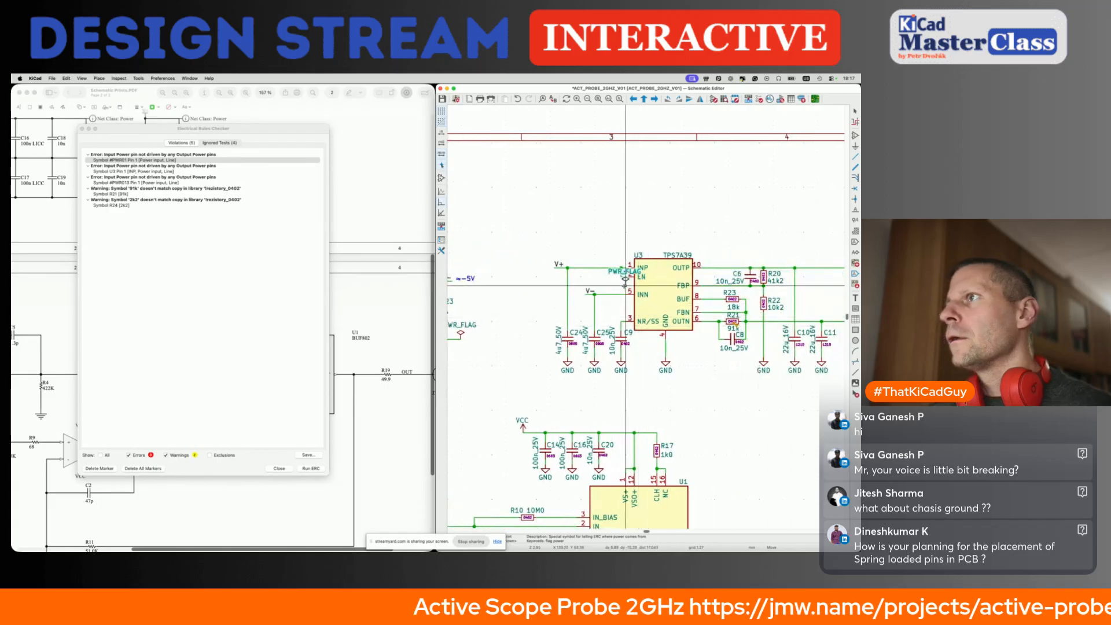
click(567, 268)
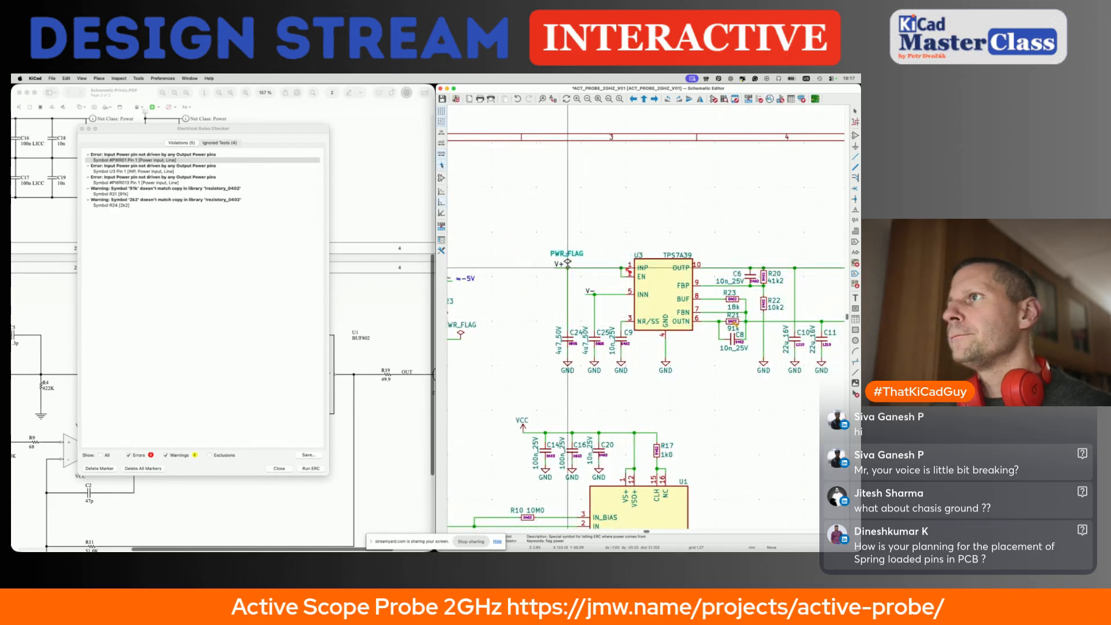
Place another PWR_FLAG copy above C11 on the VEE output net of the TPS7A39.
scroll(608, 277, right, 5)
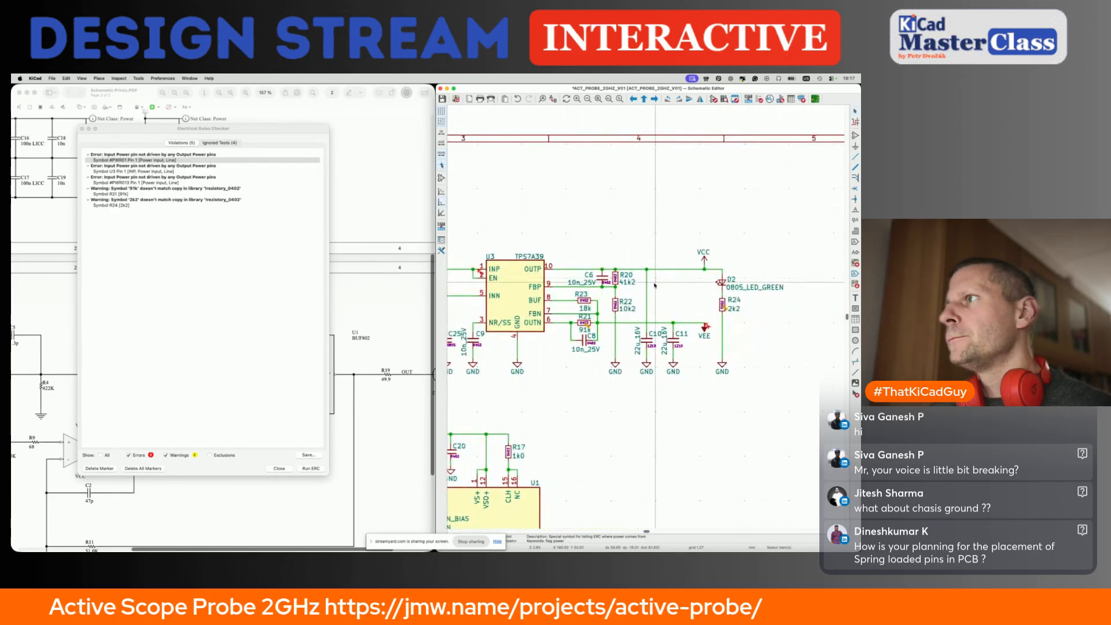
key(super+v)
key(Escape)
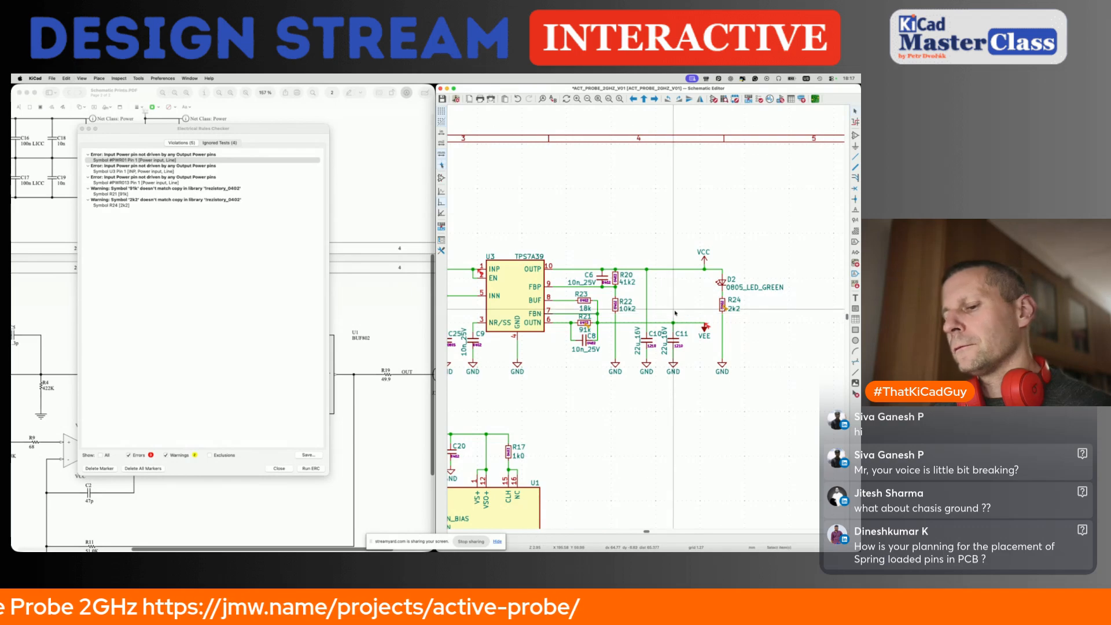
middle_drag(674, 313, 701, 311)
key(super+d)
click(701, 311)
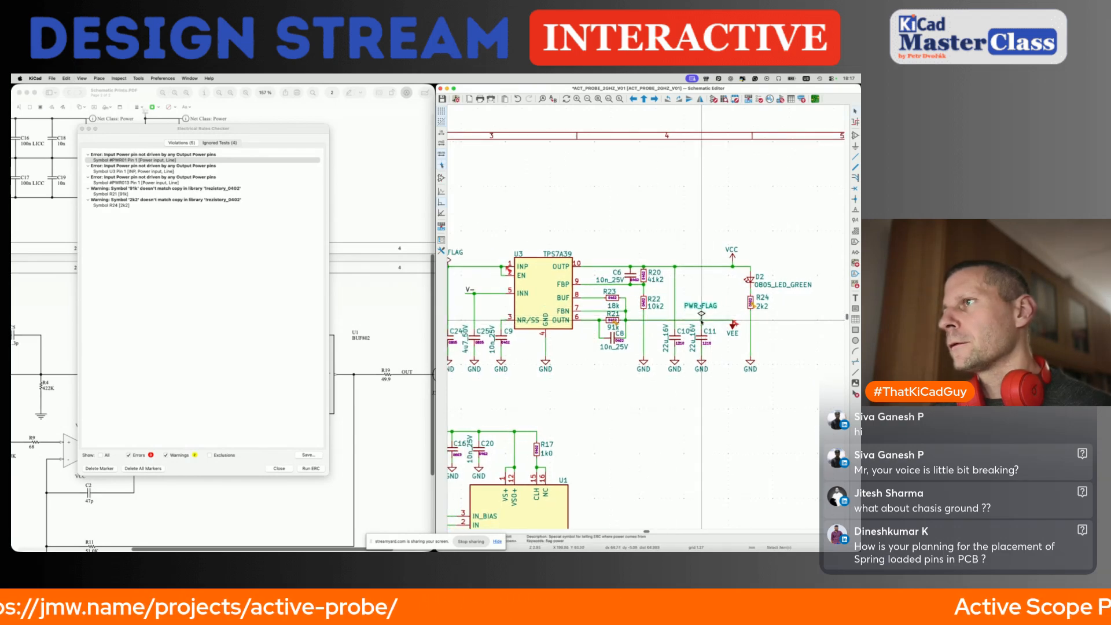
Locate R21's library mismatch warning, update all schematic symbols from the library, and save the schematic.
scroll(701, 315, down, 3)
scroll(657, 315, up, 5)
click(655, 307)
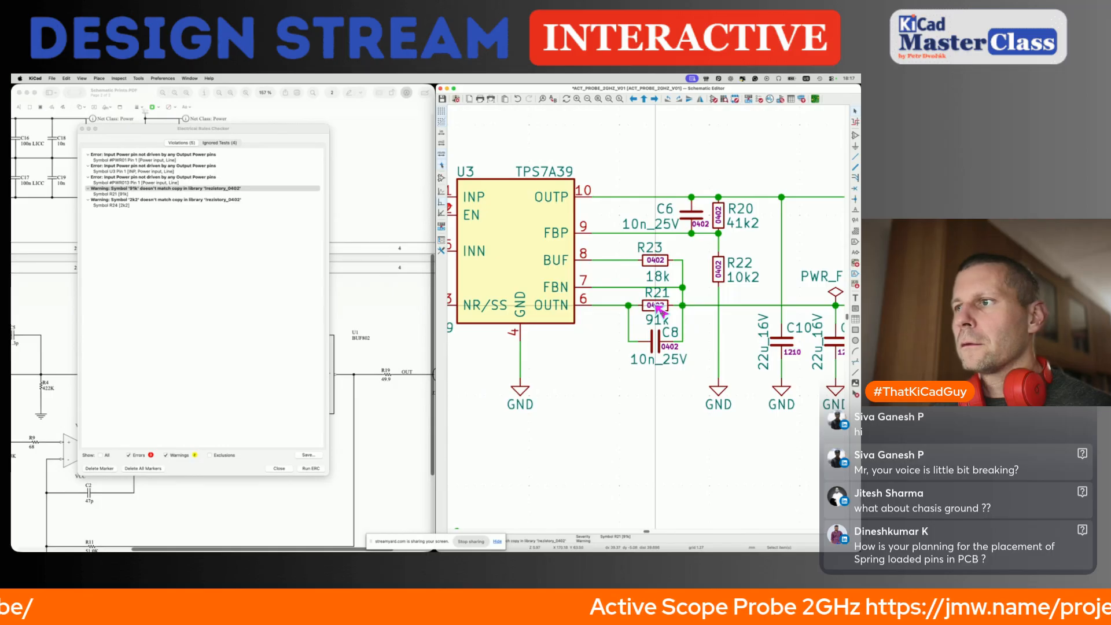
key(F8)
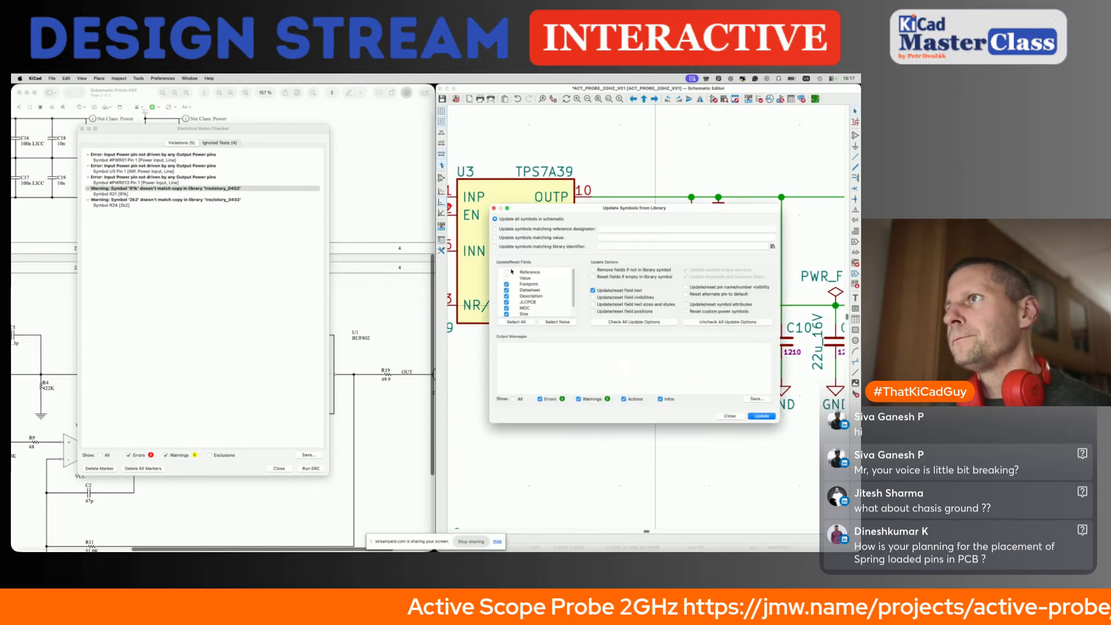
click(761, 416)
click(729, 416)
key(super+s)
Run the electrical rules check again on the corrected schematic and close the checker.
scroll(639, 386, down, 3)
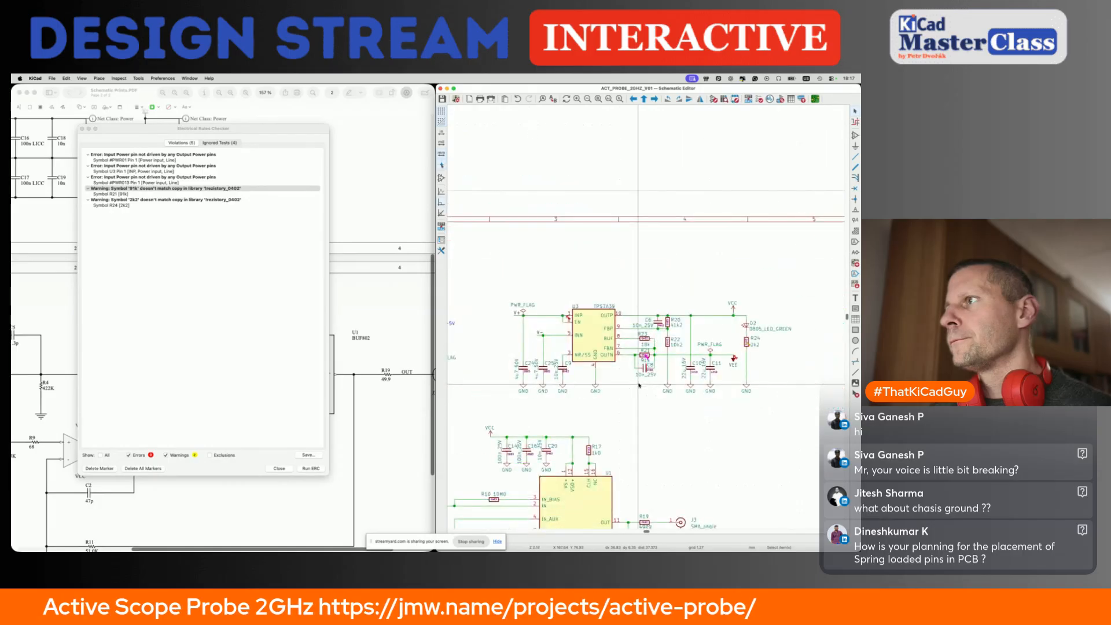
scroll(638, 386, down, 10)
scroll(639, 386, left, 8)
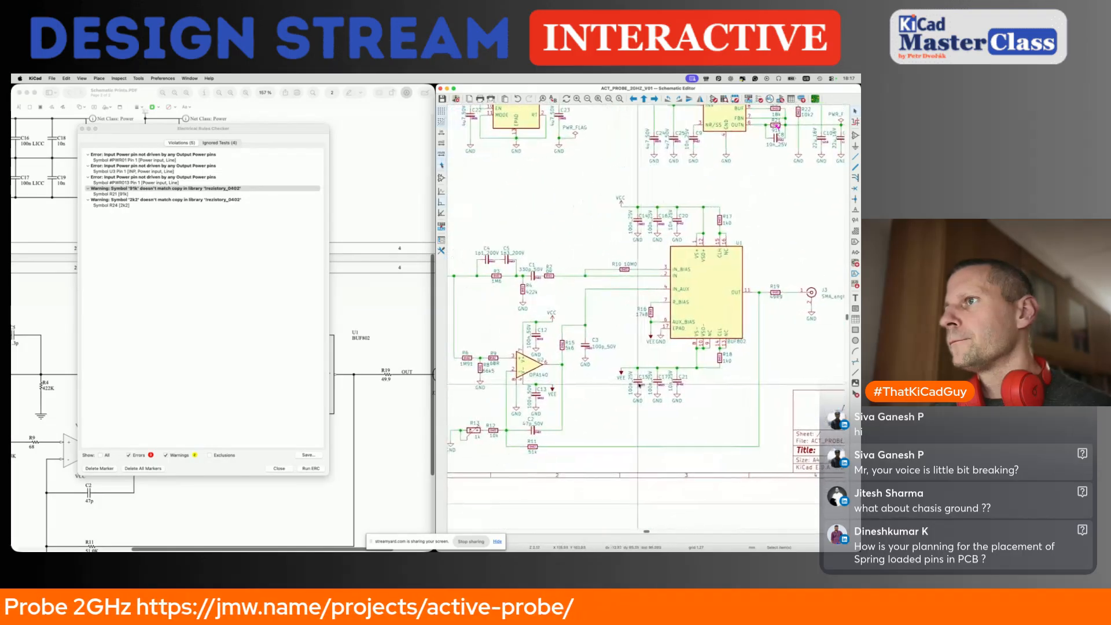
click(310, 469)
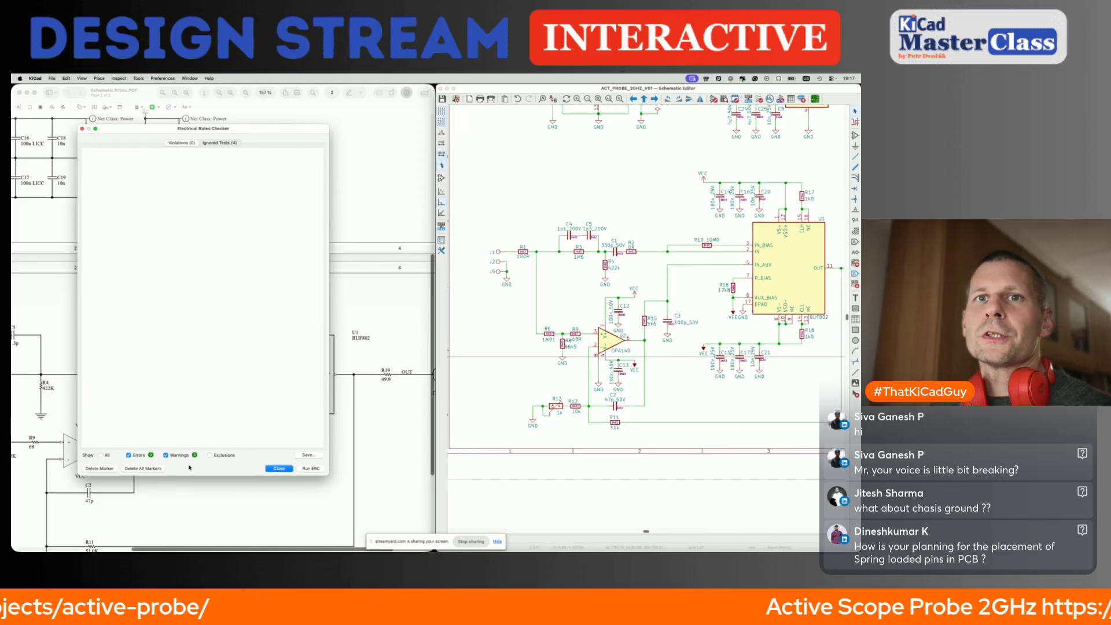
click(278, 470)
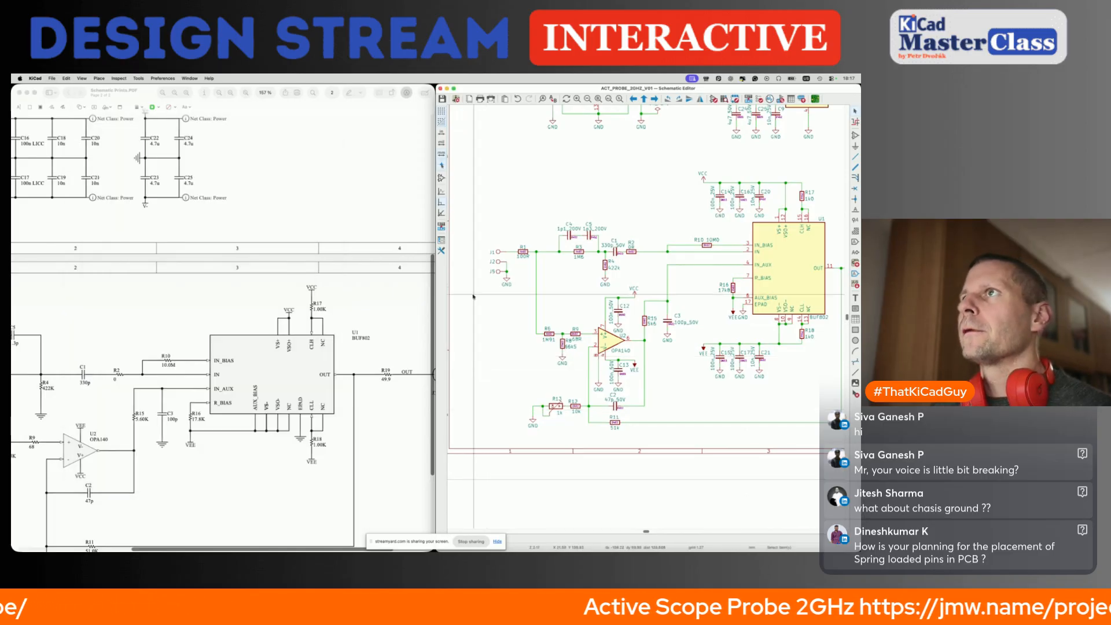
Maximize the schematic editor window and show the whole Active Probe 2GHz sheet.
double_click(514, 91)
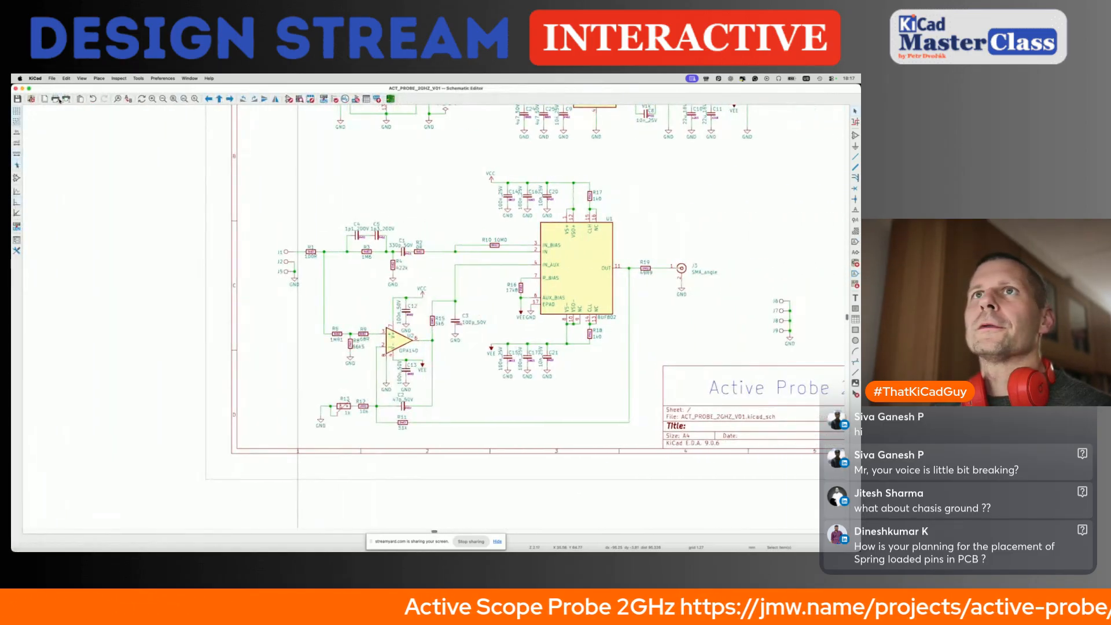
click(66, 99)
click(427, 337)
click(376, 338)
scroll(407, 368, down, 4)
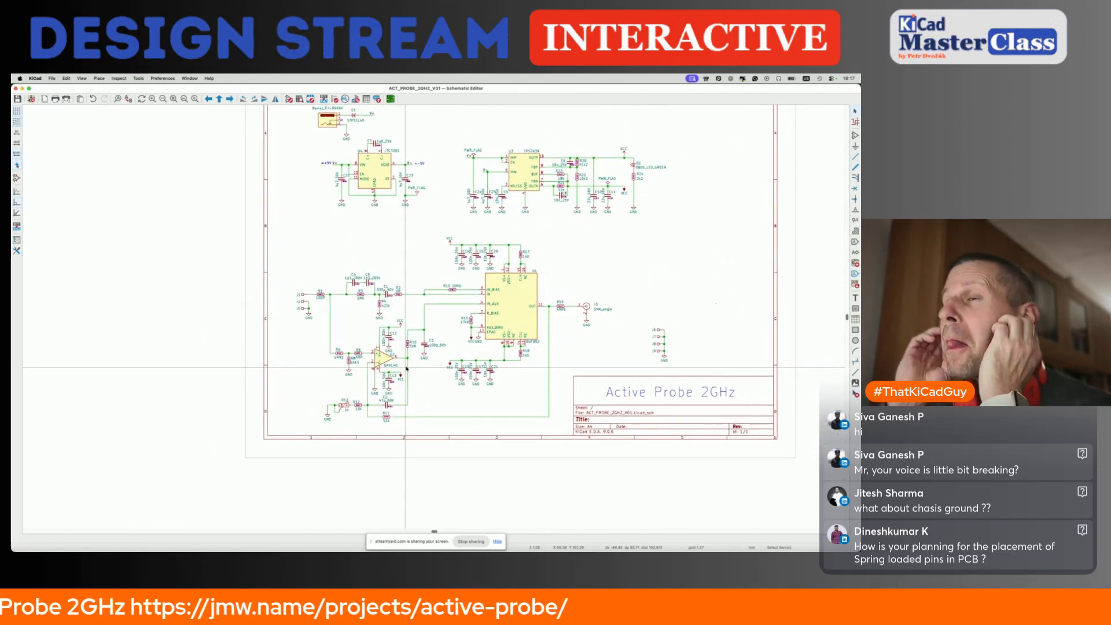
Close the bill of materials spreadsheet and switch to the Dia browser with the BUF802 datasheet.
scroll(406, 368, up, 2)
scroll(406, 369, right, 2)
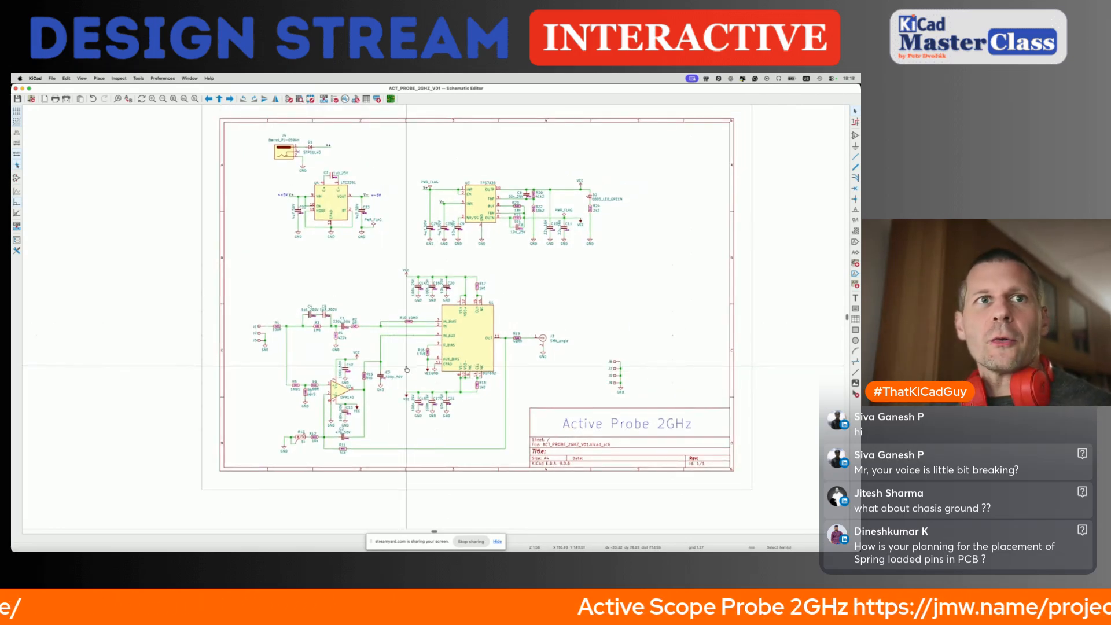
key(super+Tab)
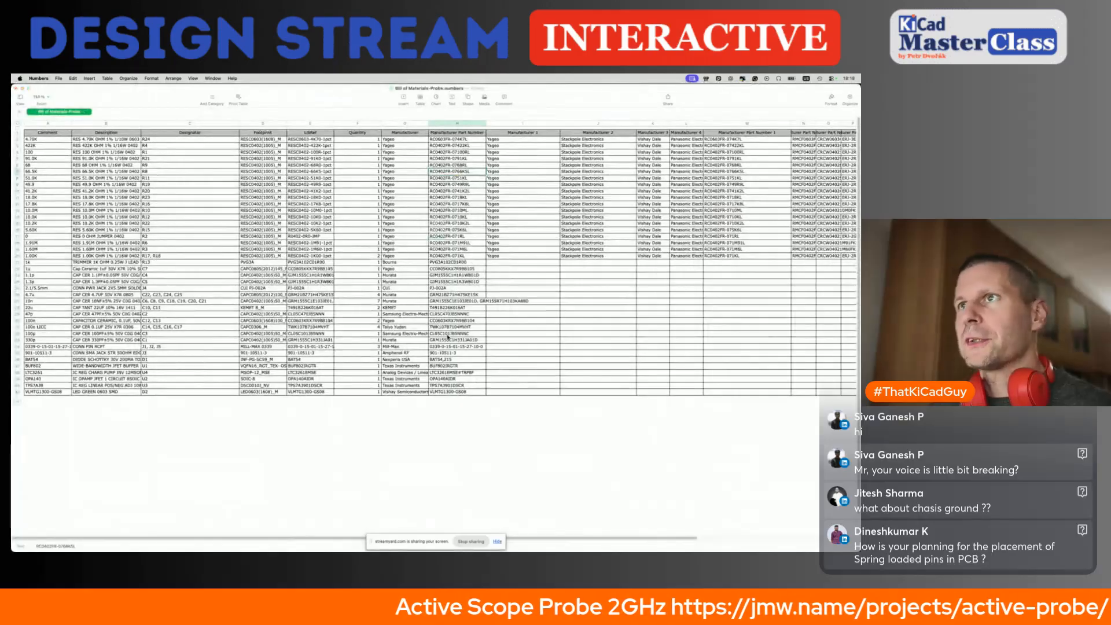
key(super+q)
click(443, 270)
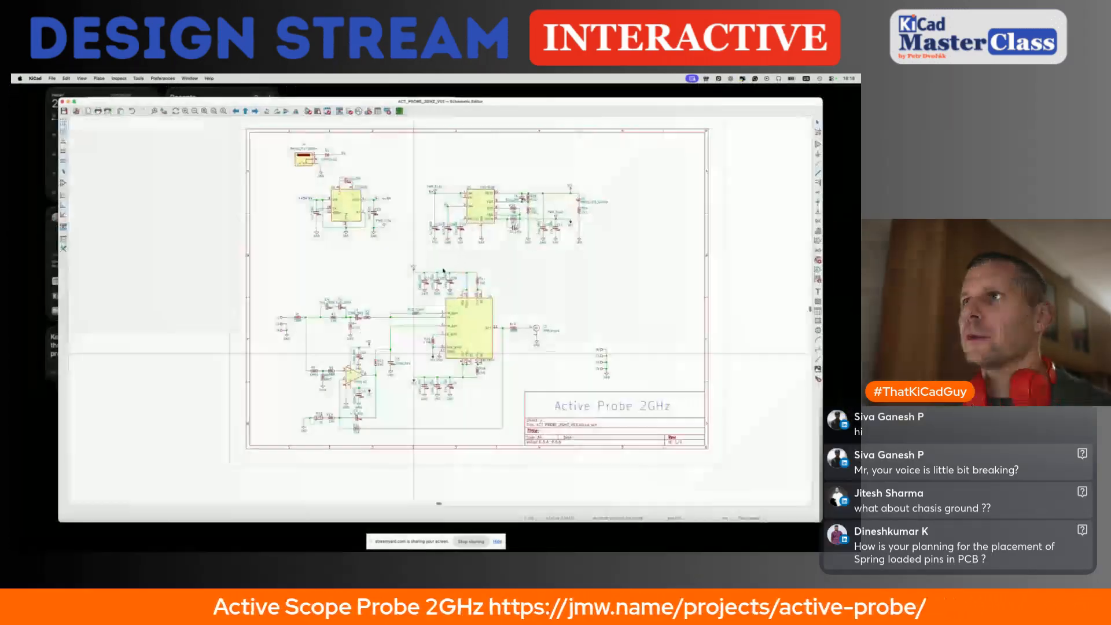
key(super+Tab)
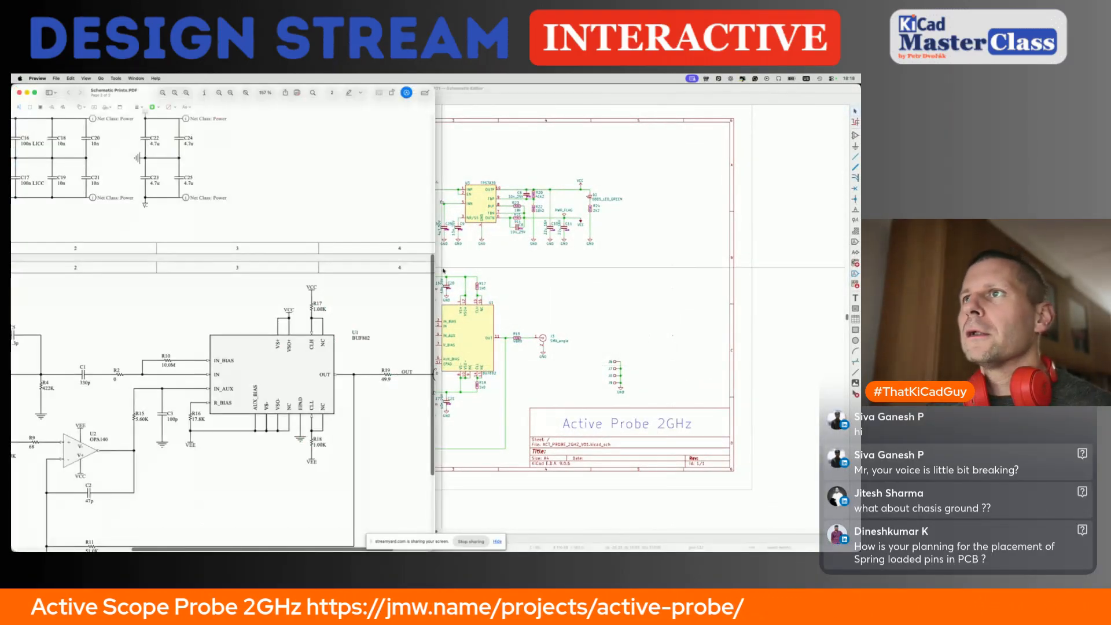
key(super+Tab)
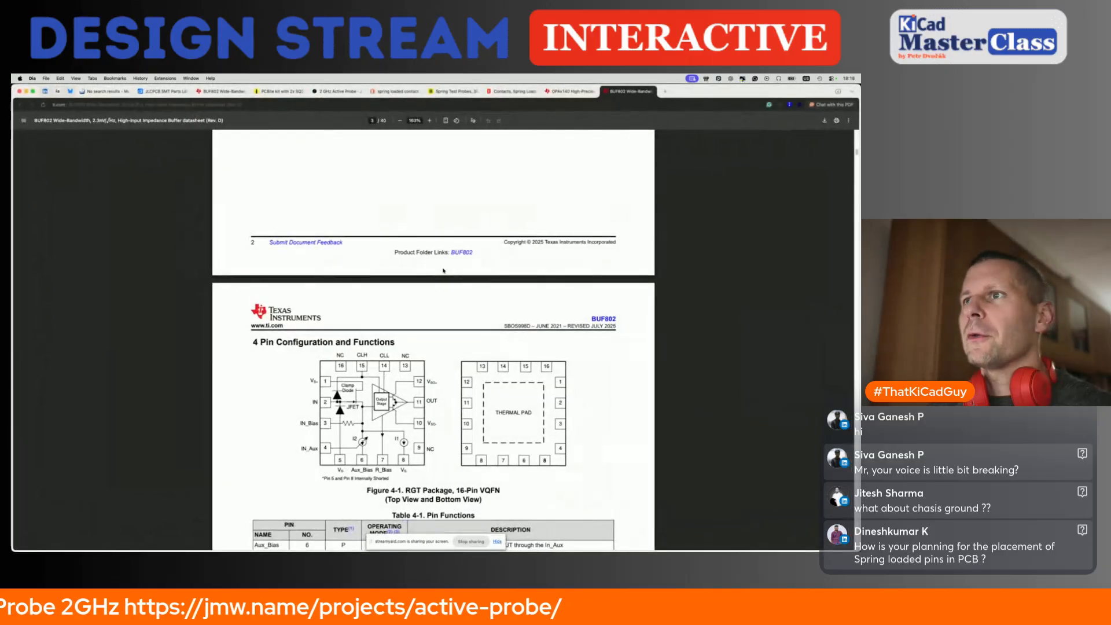
Close the BUF802, OPA140 and spring-loaded contact pages, and bring up the 2 GHz Active Probe project page.
click(651, 92)
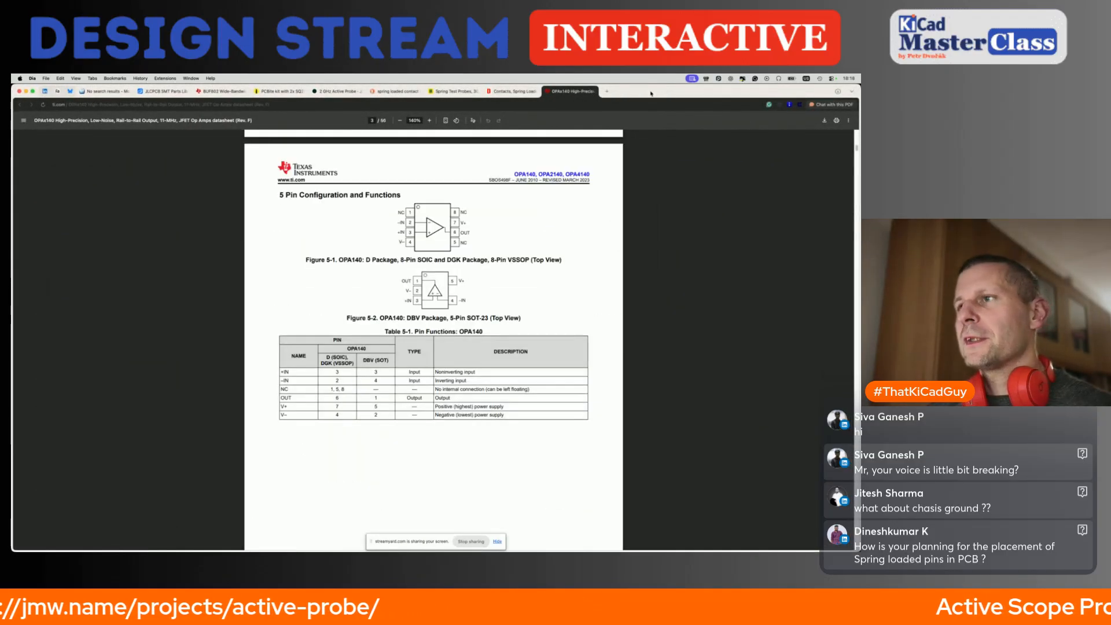
key(super+w)
key(super+w)
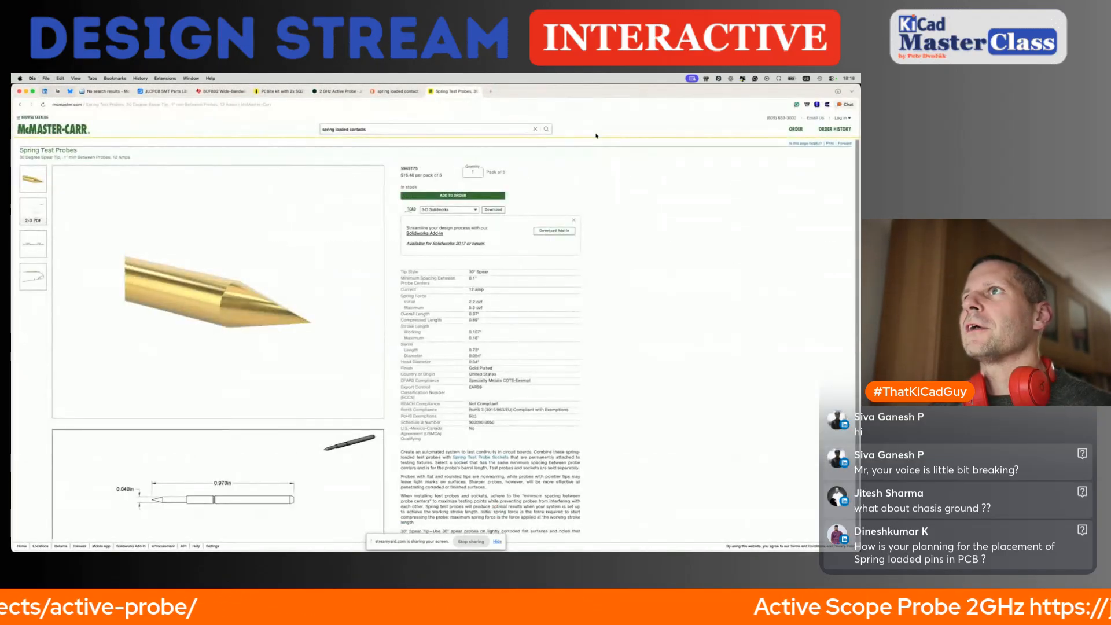
click(405, 91)
click(420, 91)
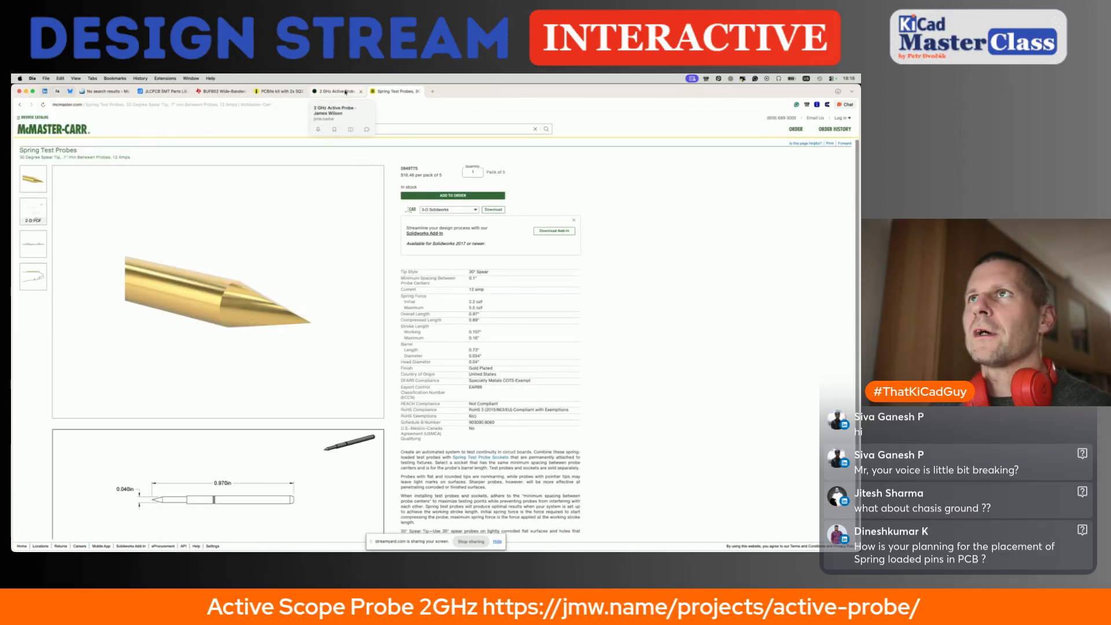
click(346, 91)
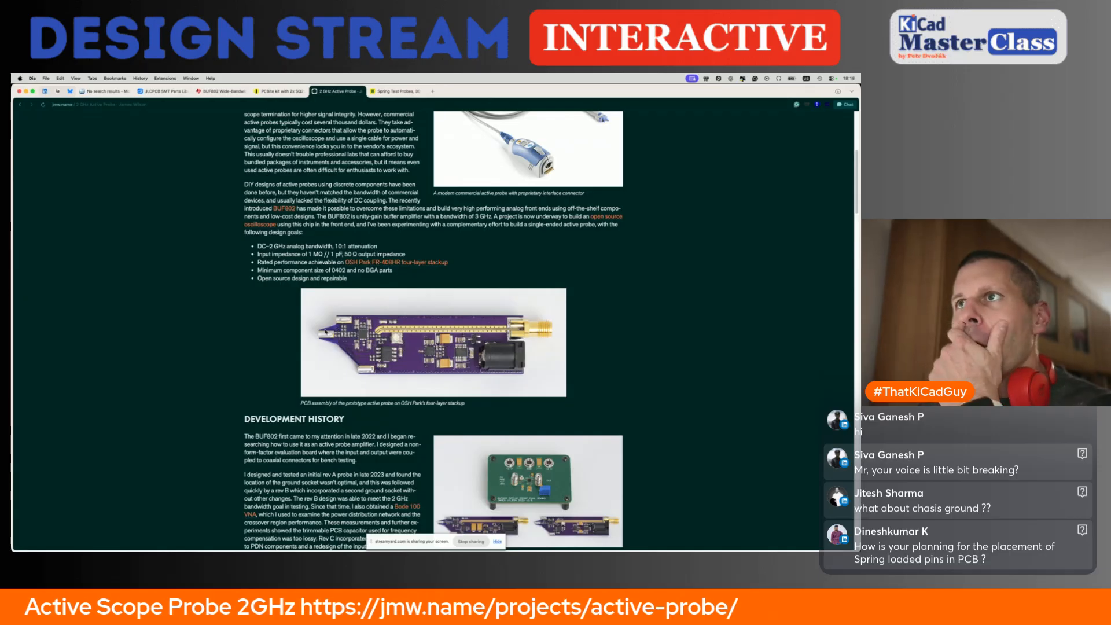
Open the linked OSH Park FR-408HR four-layer stackup page and examine its stackup, material, copper and drill specifications.
super+click(399, 263)
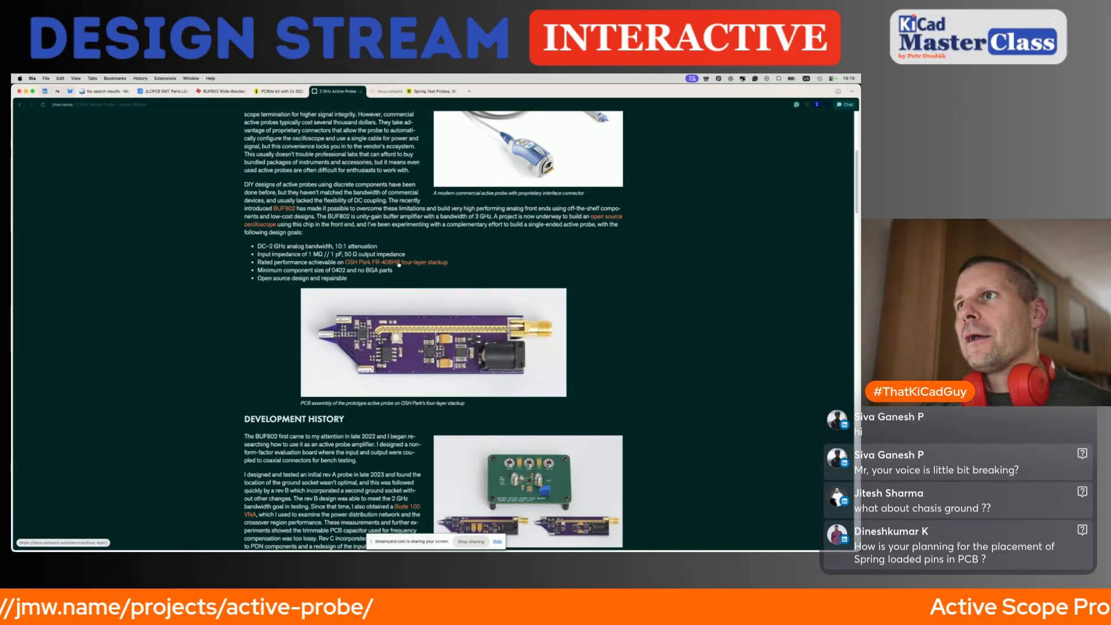
click(394, 90)
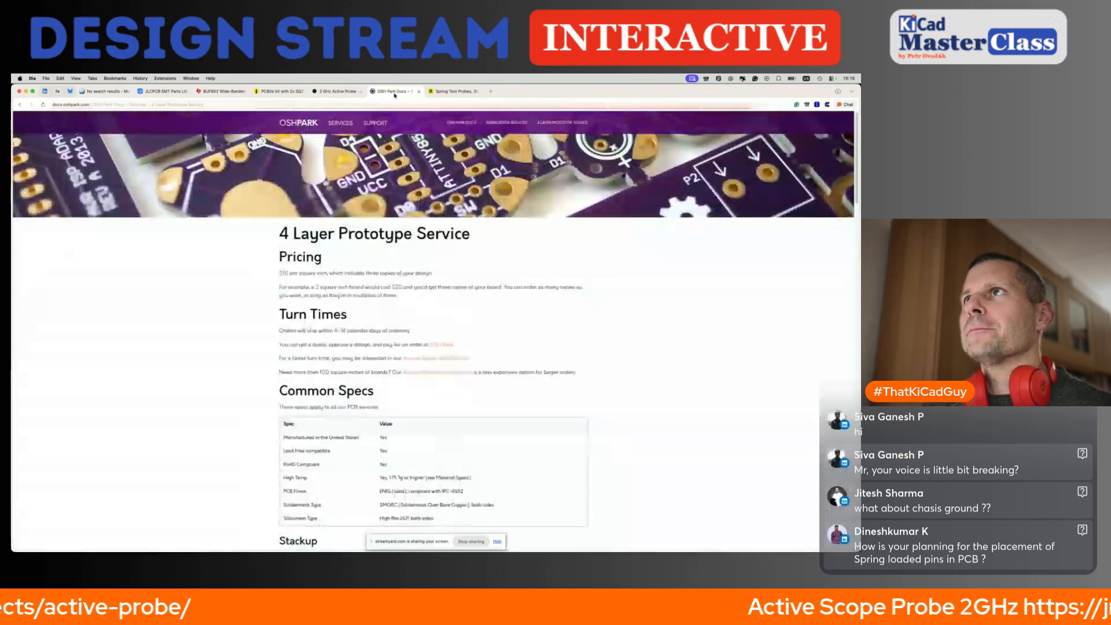
scroll(191, 420, down, 3)
scroll(187, 425, down, 10)
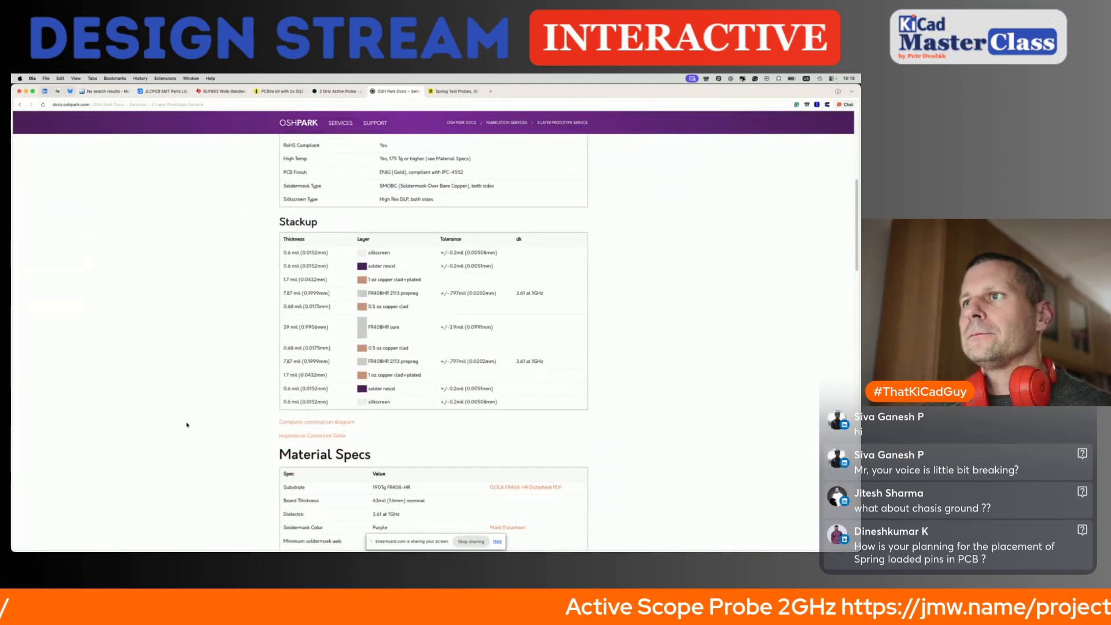
scroll(187, 424, up, 3)
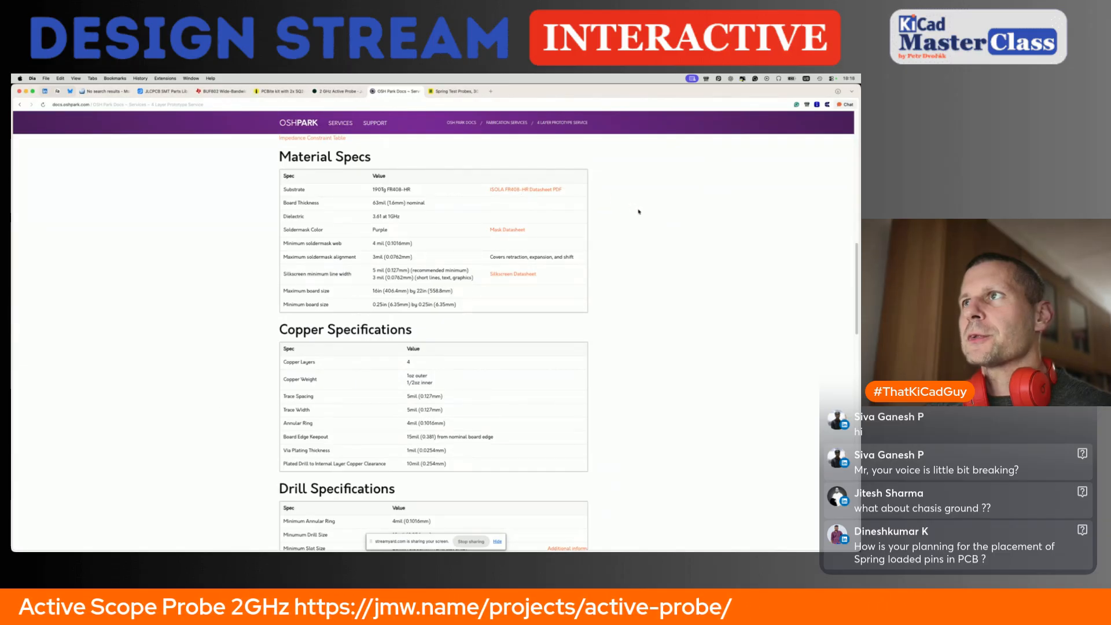
scroll(627, 267, down, 5)
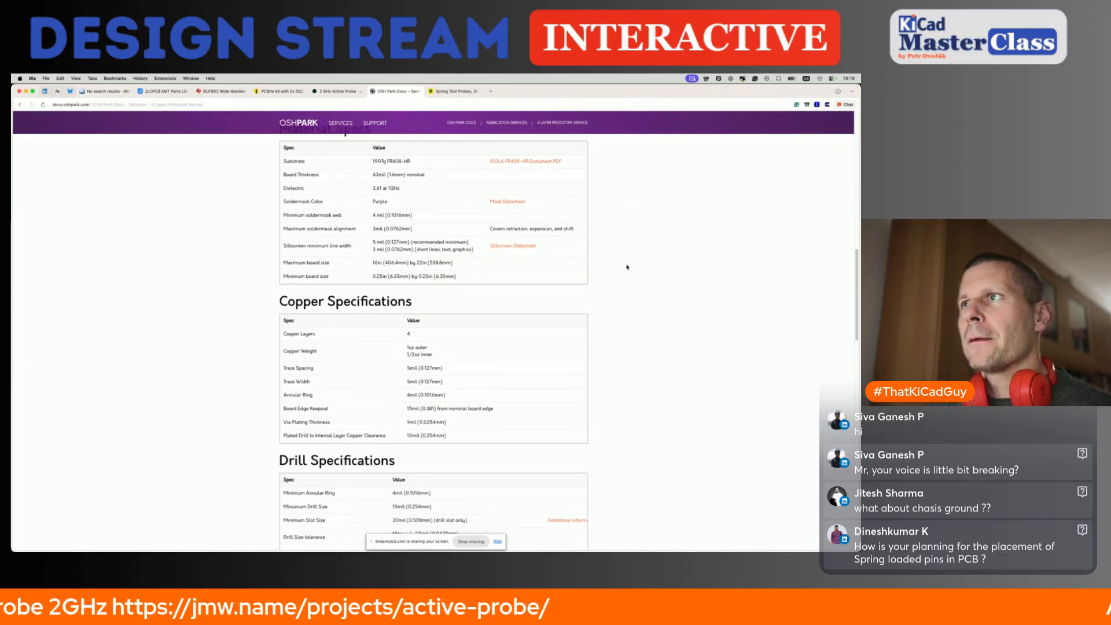
scroll(626, 267, up, 3)
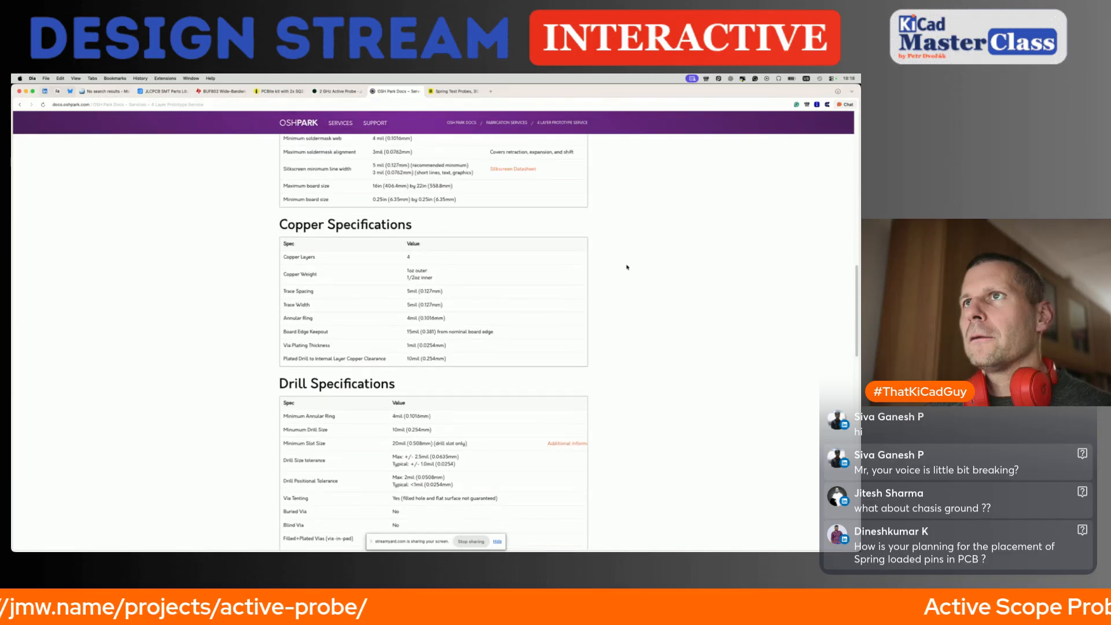
scroll(459, 280, down, 10)
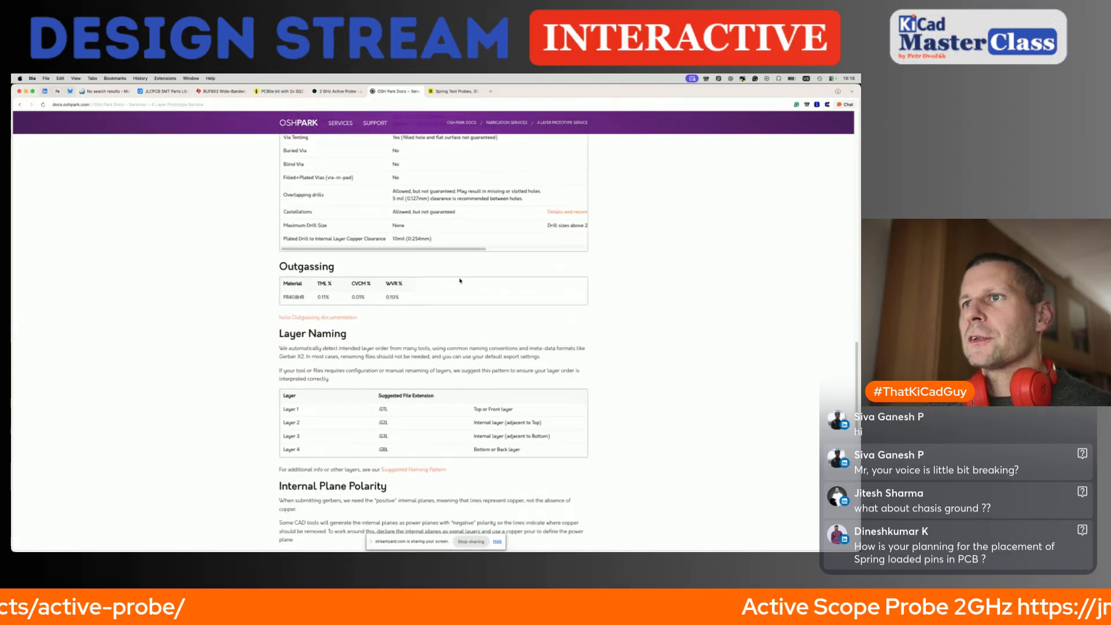
scroll(460, 281, down, 5)
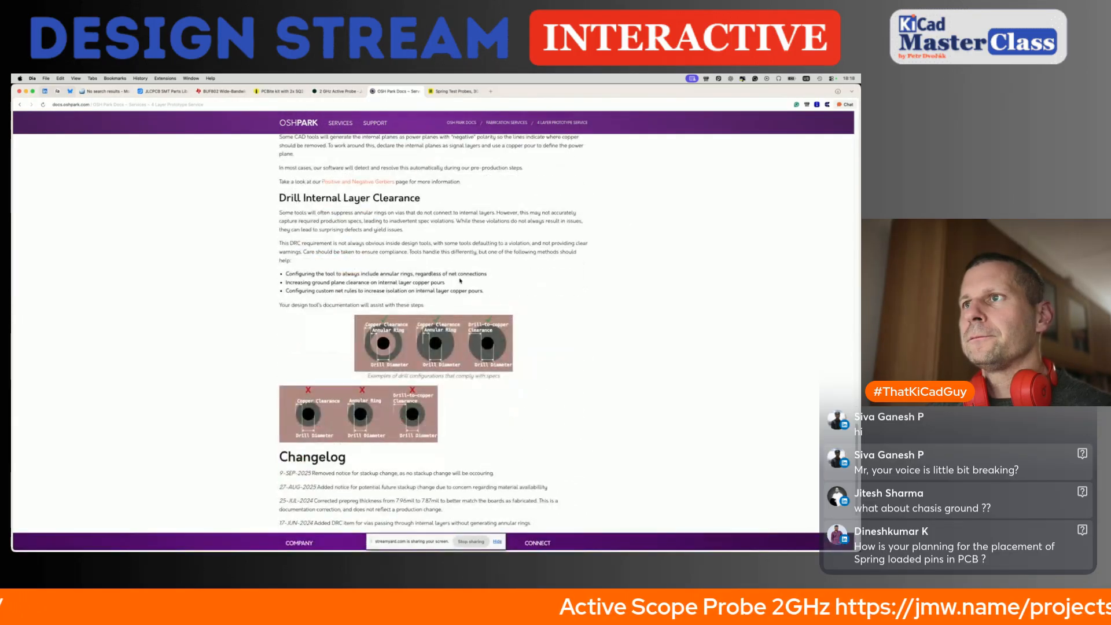
scroll(460, 280, down, 3)
scroll(459, 279, up, 20)
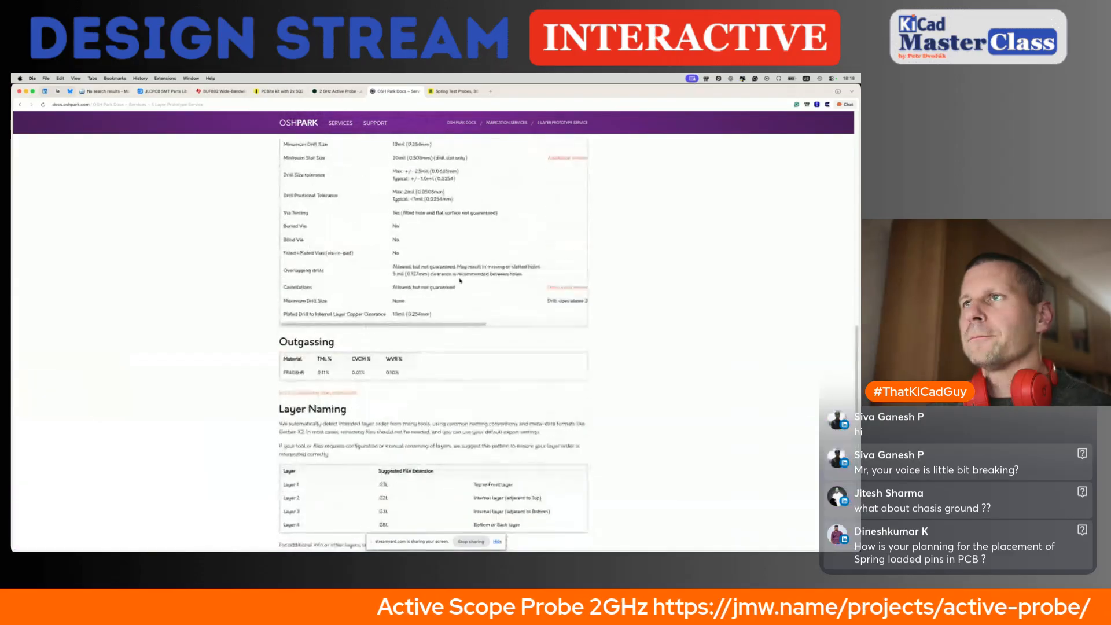
scroll(458, 279, up, 2)
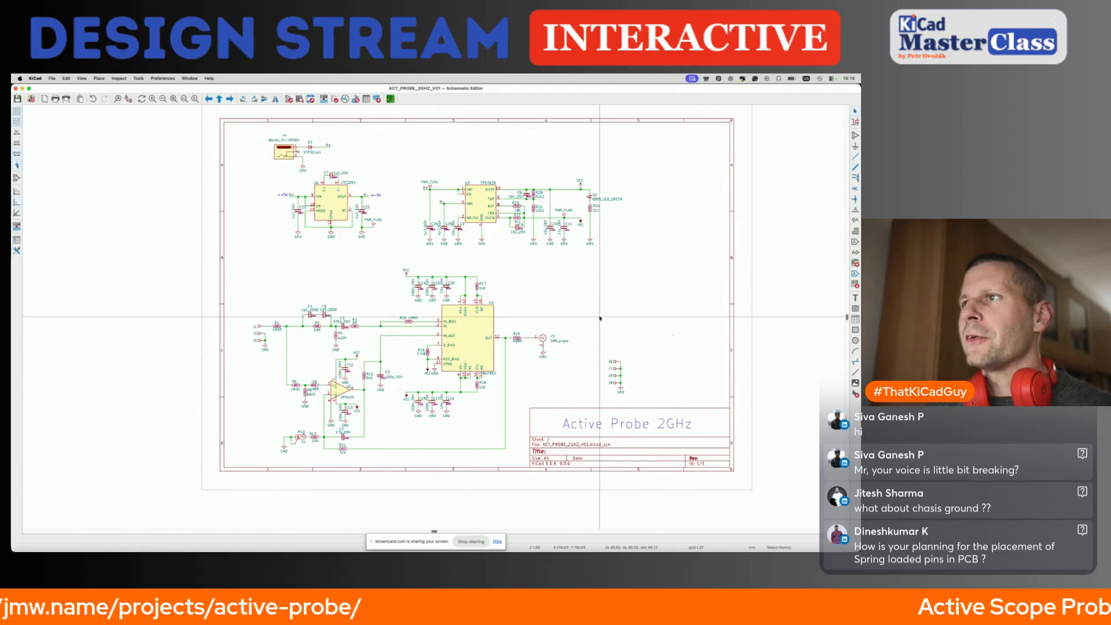
In the KiCad schematic, shift SMA connector J3 and resistor R19 farther from U1's OUT pin, keeping their wires attached.
drag(496, 323, 580, 363)
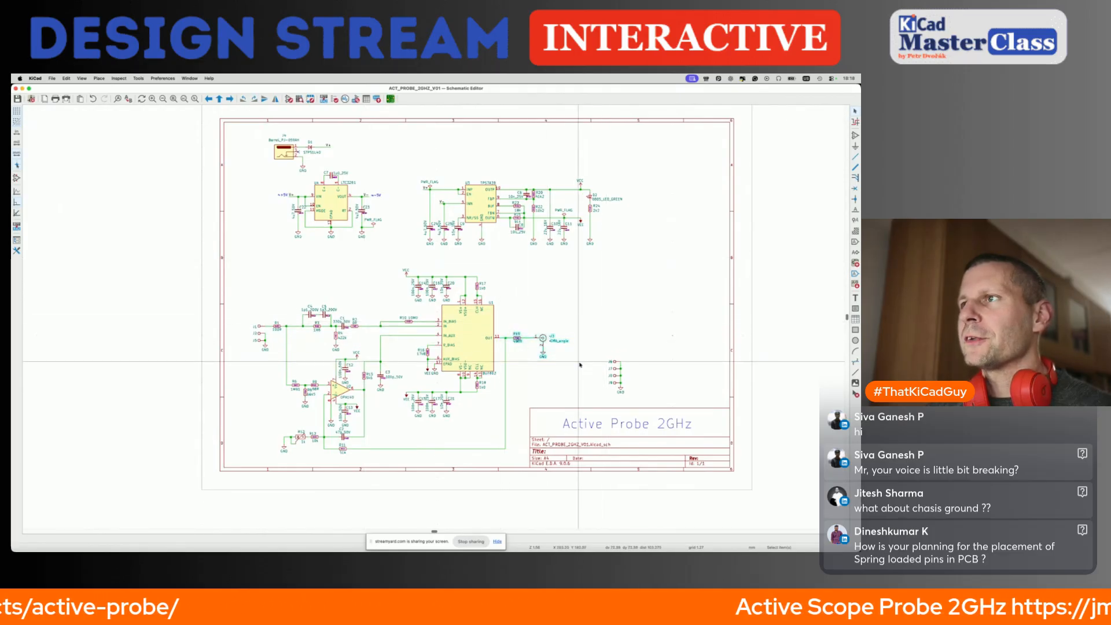
scroll(510, 339, up, 1)
scroll(510, 339, up, 7)
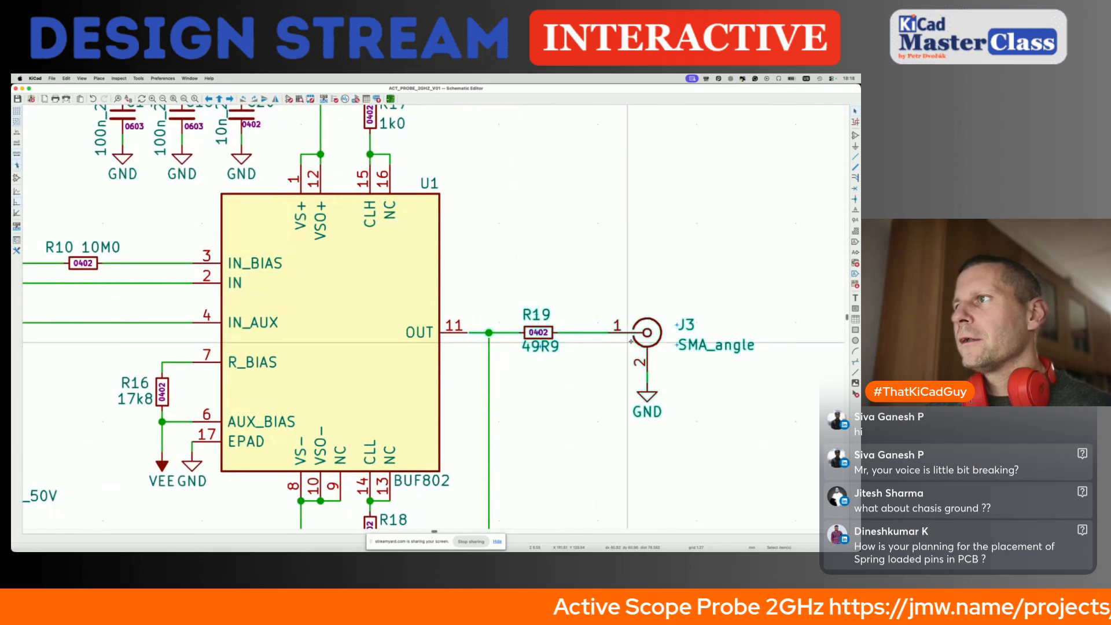
scroll(598, 305, down, 6)
drag(598, 283, 672, 358)
key(g)
click(695, 359)
scroll(578, 307, up, 3)
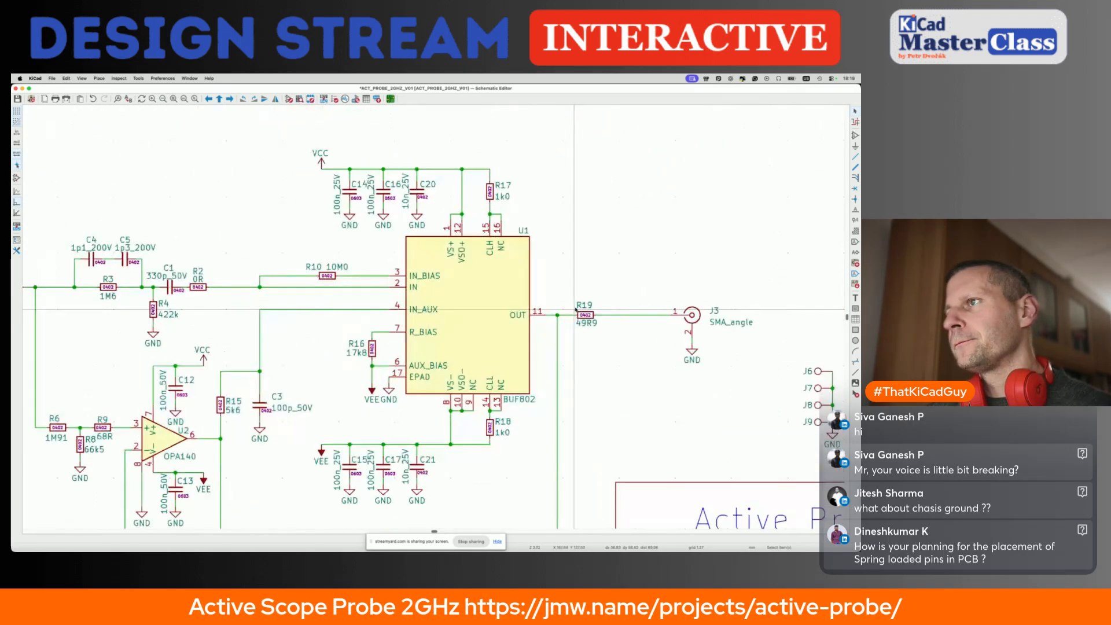
key(g)
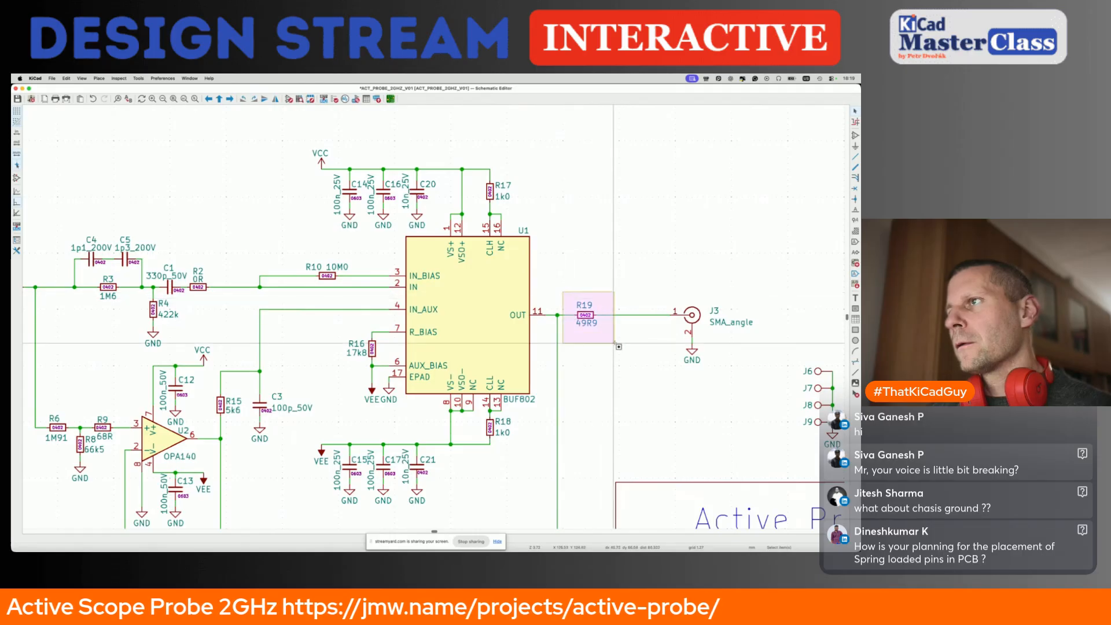
click(643, 343)
Add a net label OUT_RF on the wire between U1's OUT pin and R19.
text(l)
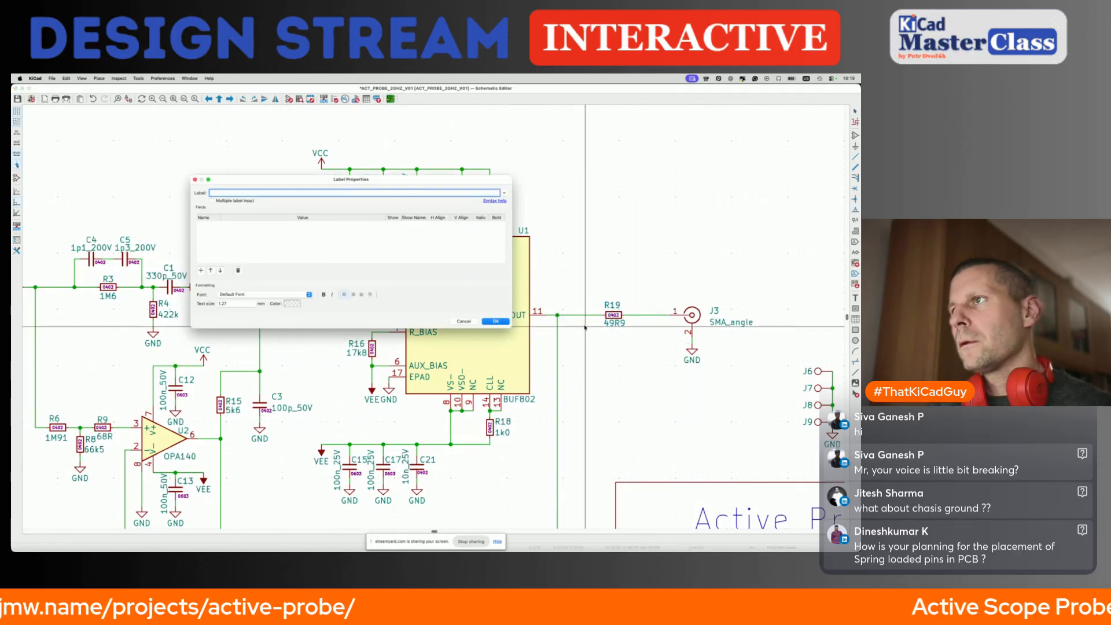
text(OUT_RF)
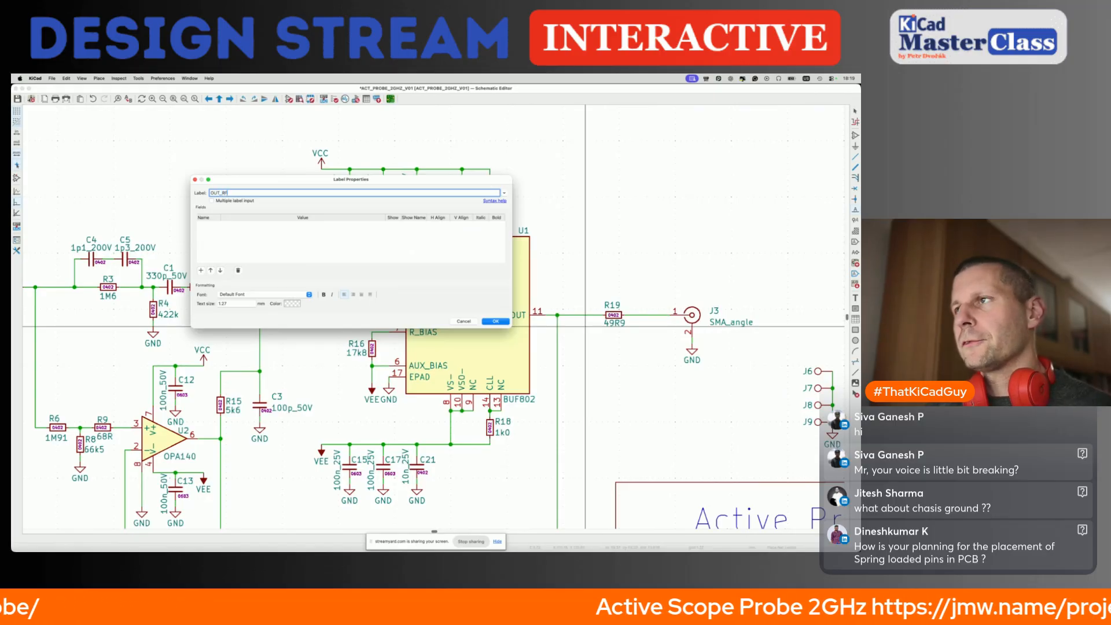
key(Return)
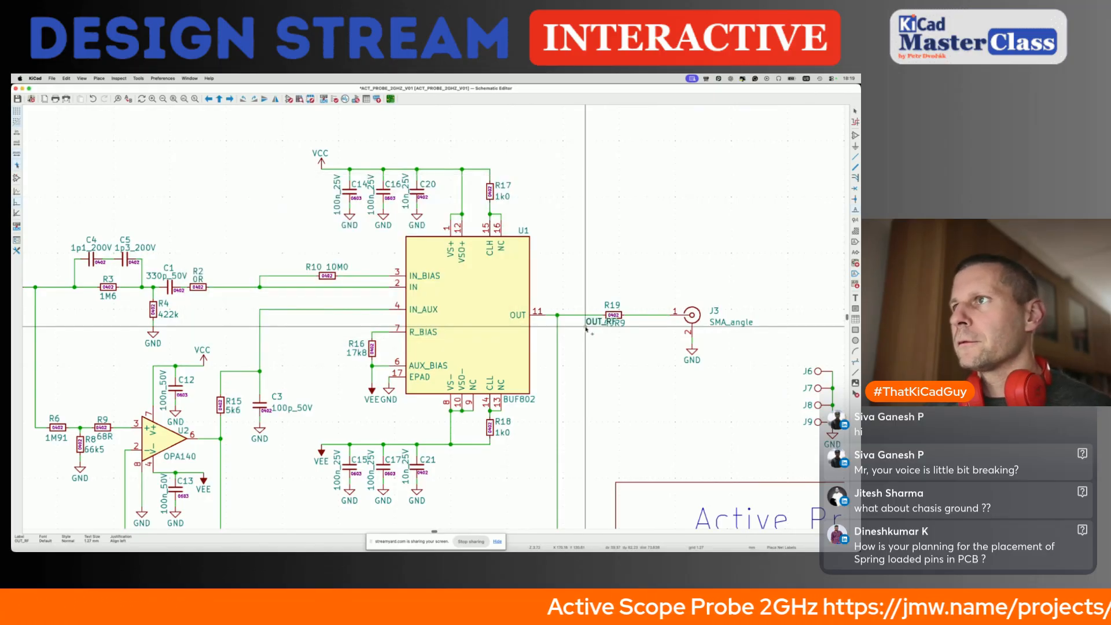
click(557, 315)
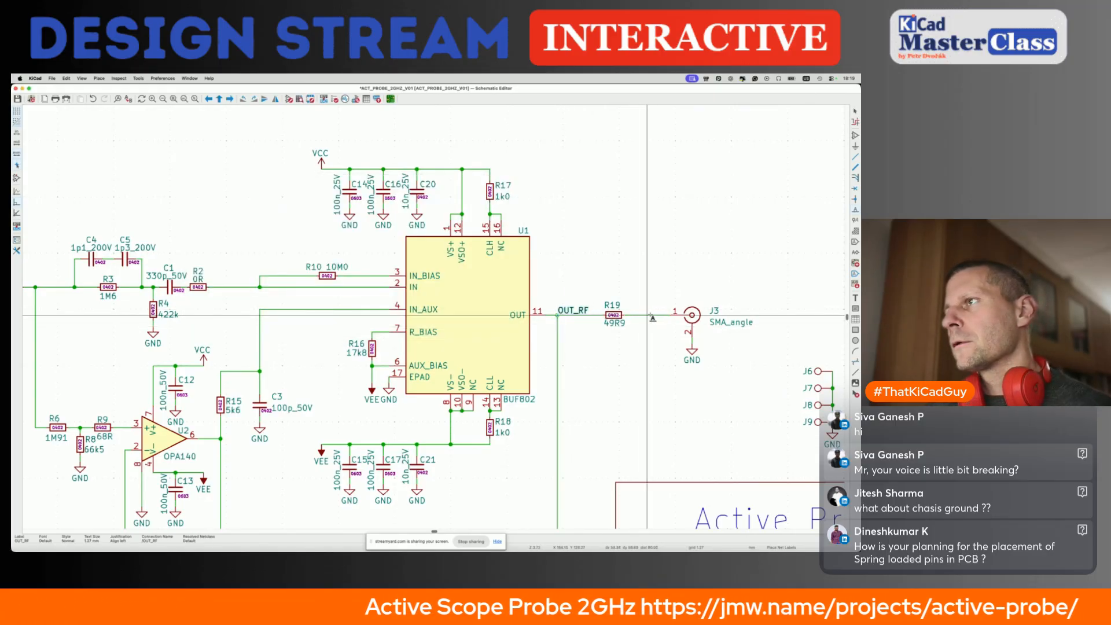
key(Escape)
Duplicate the OUT_RF label onto the wire between R19 and J3, rename the copy SMA_RG, and save the schematic.
key(super+d)
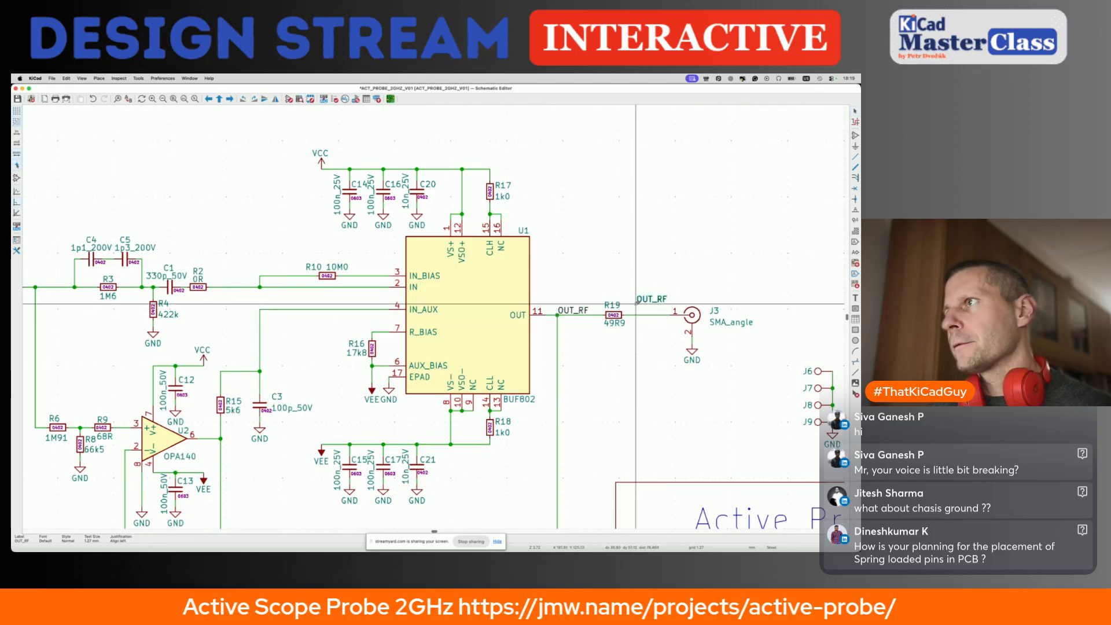
click(635, 315)
text(eAN)
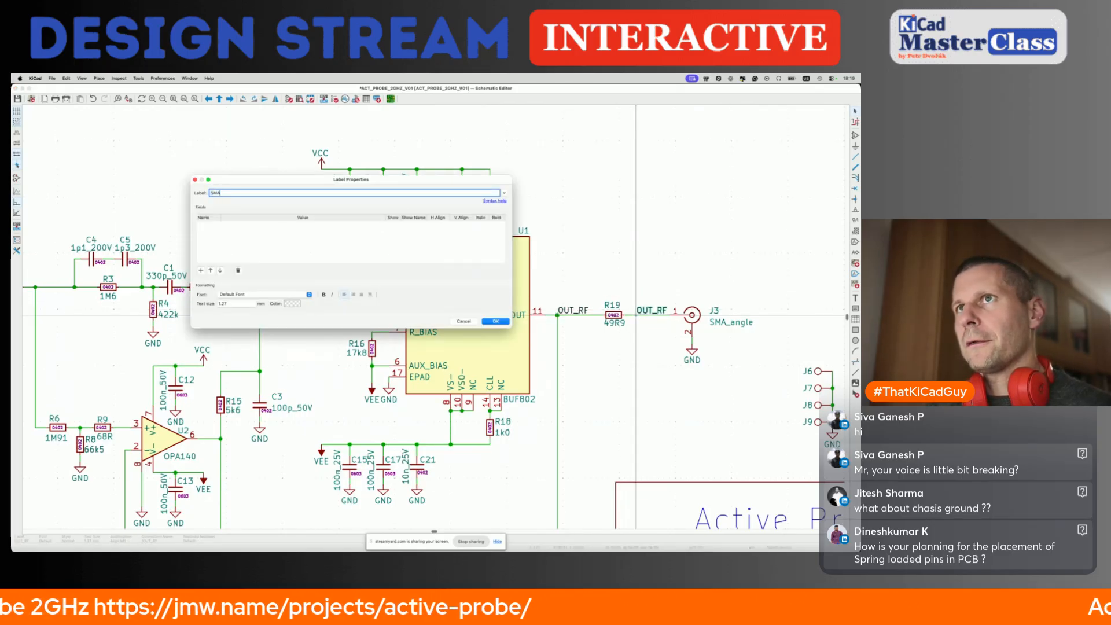
text(RG)
key(Return)
key(super+s)
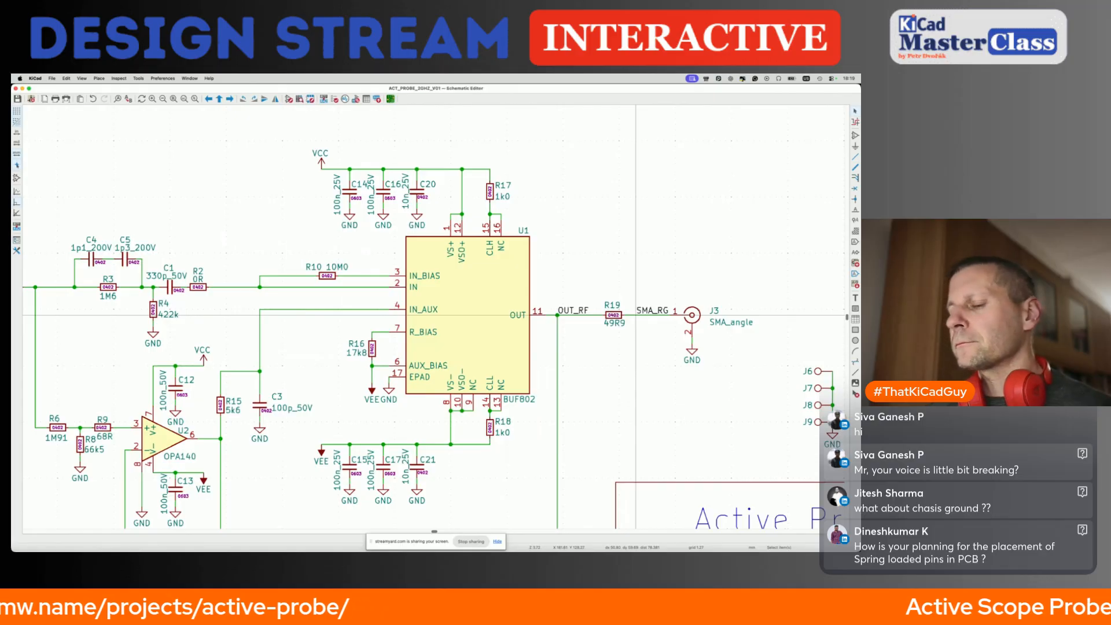
key(l)
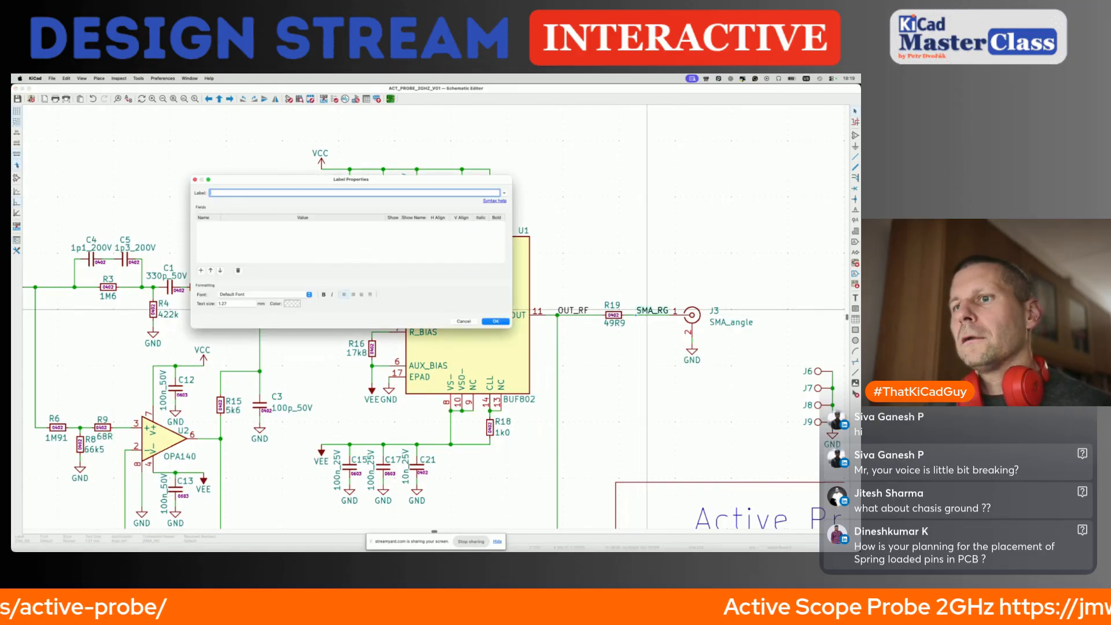
key(Return)
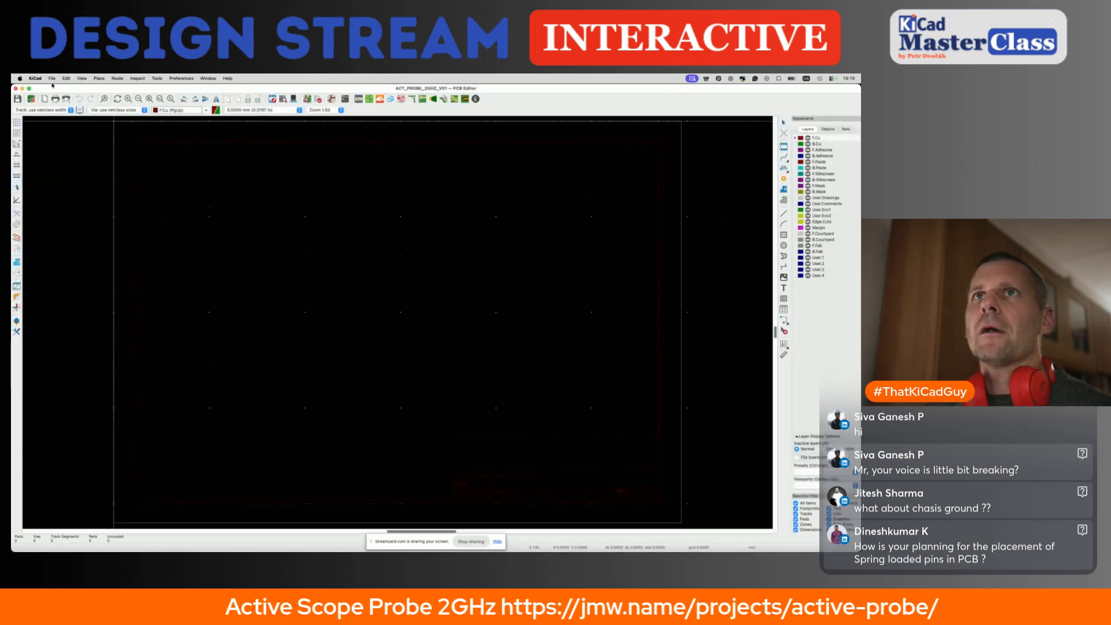
Add a netclass named SE_50R in the PCB's Board Setup and save the board.
click(51, 78)
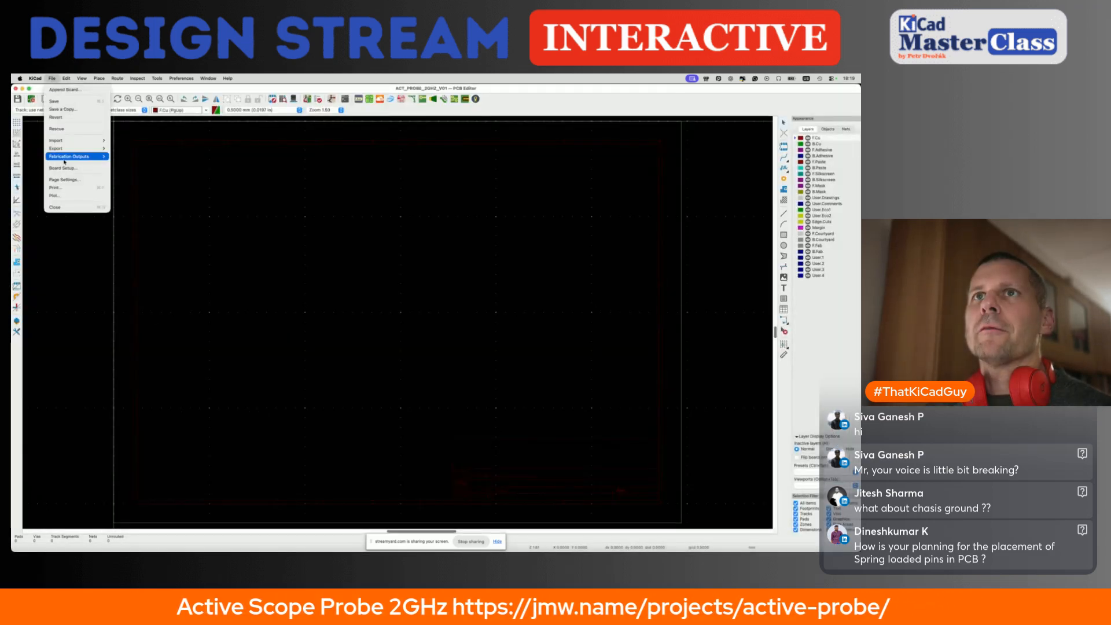
click(67, 167)
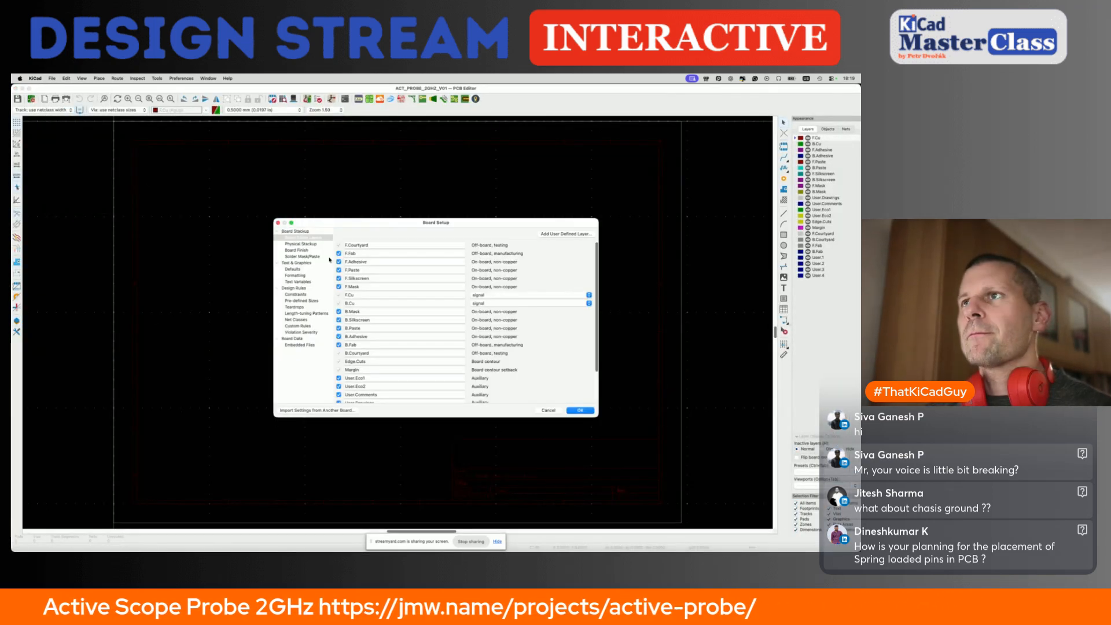
click(296, 320)
click(341, 309)
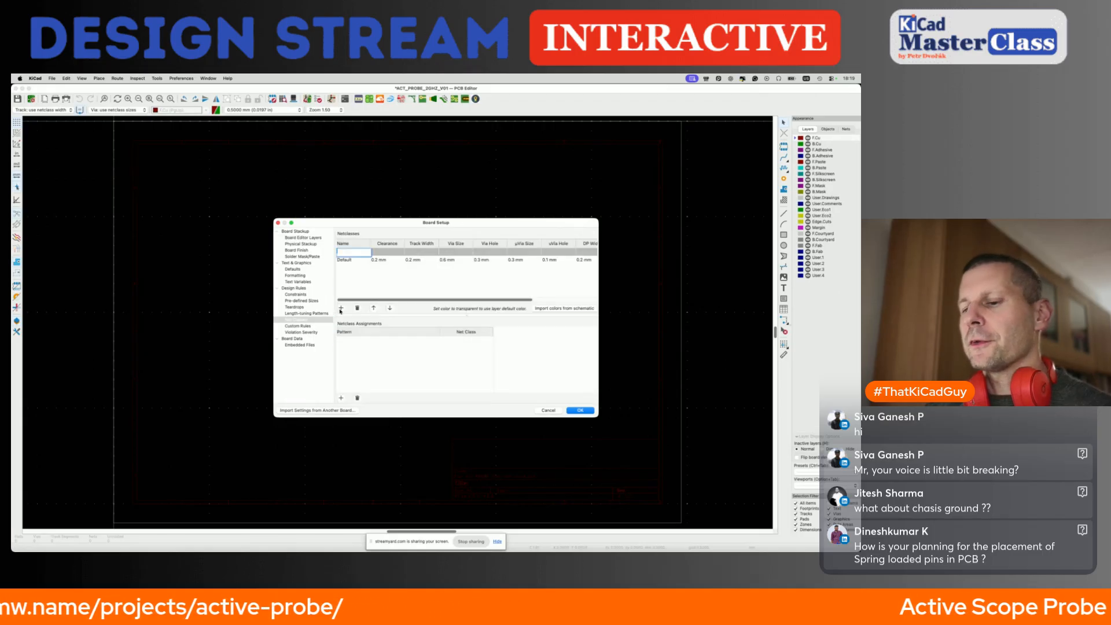
text(50R)
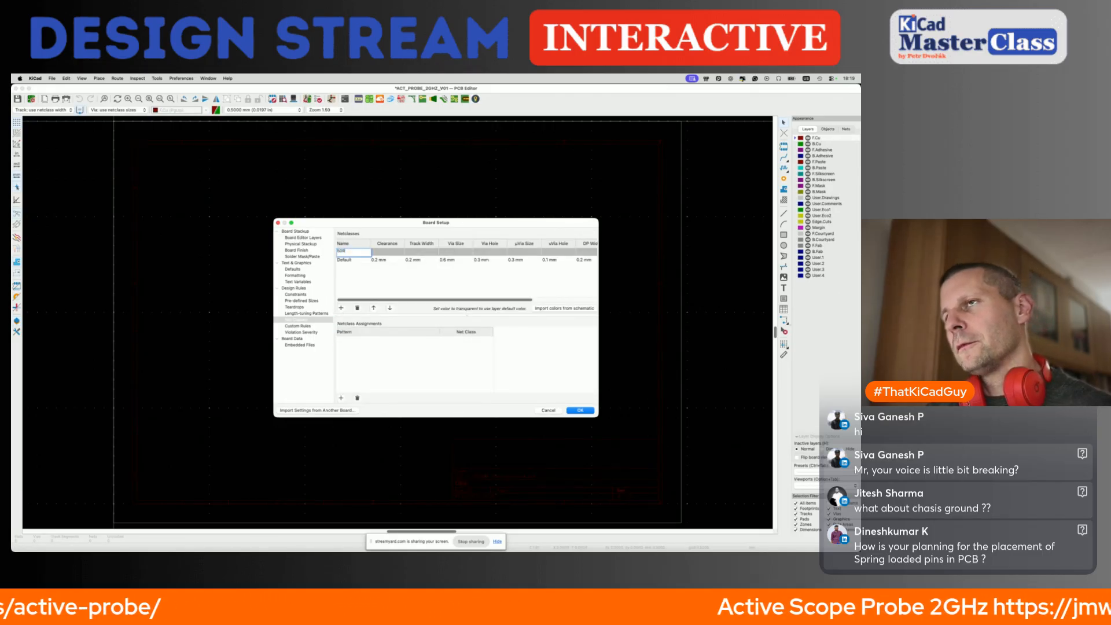
text(OH)
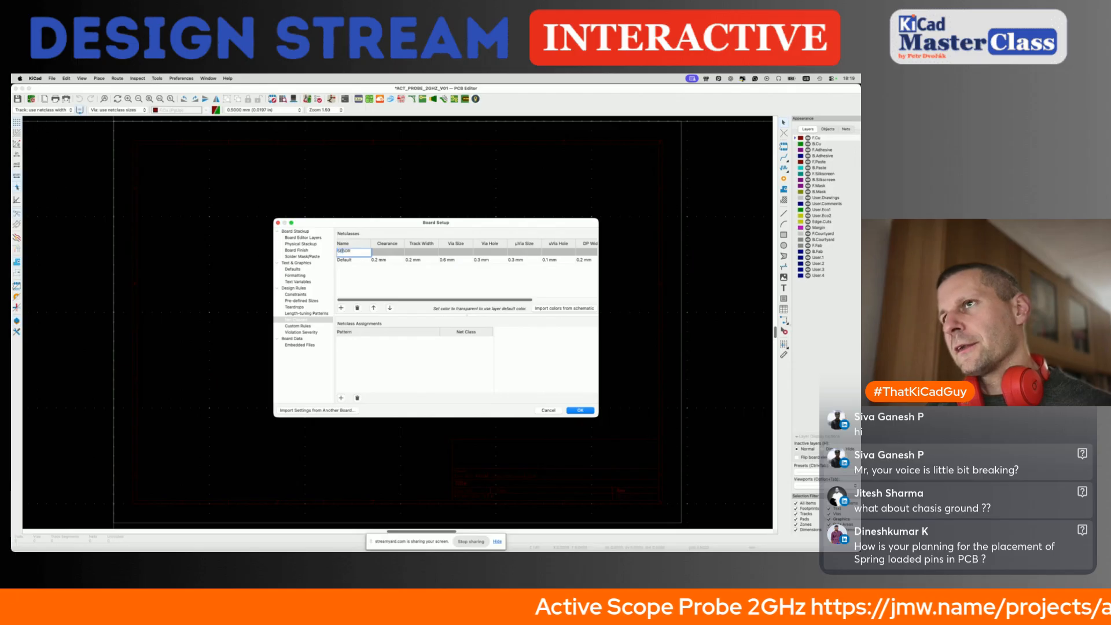
click(573, 410)
key(super+s)
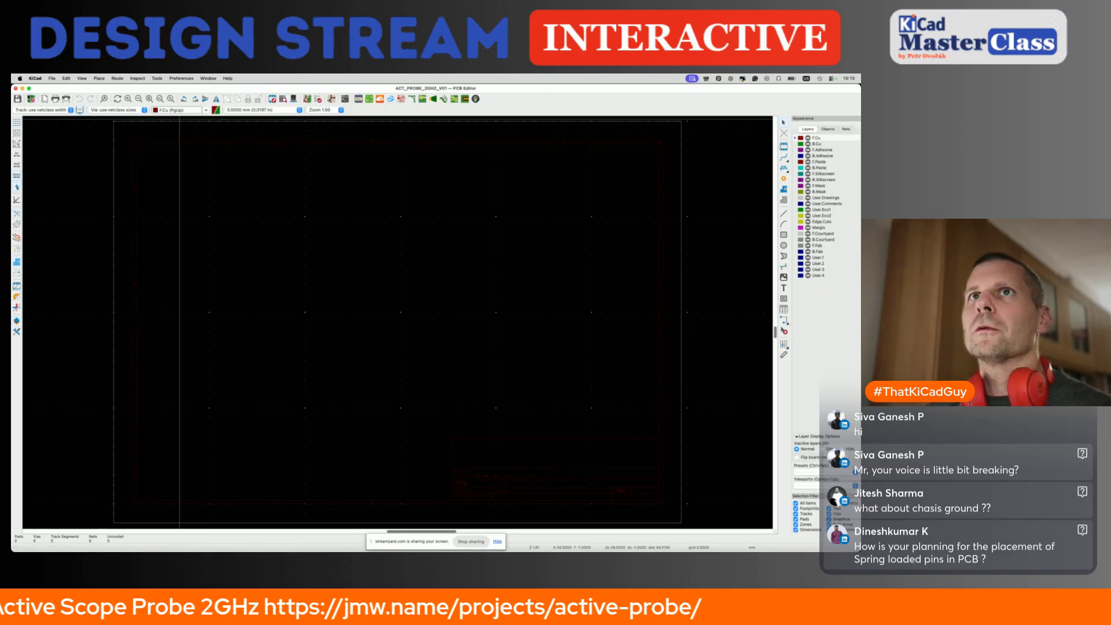
Return to the schematic and give the OUT_RF label a Net Class field set to SE_50R.
click(16, 89)
double_click(576, 311)
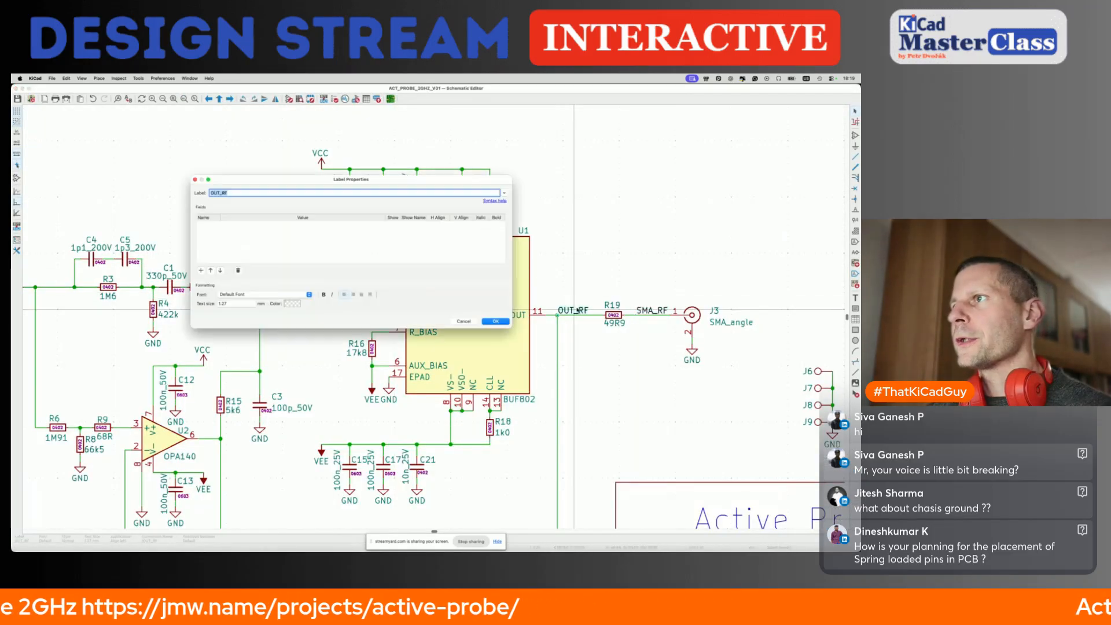
click(200, 270)
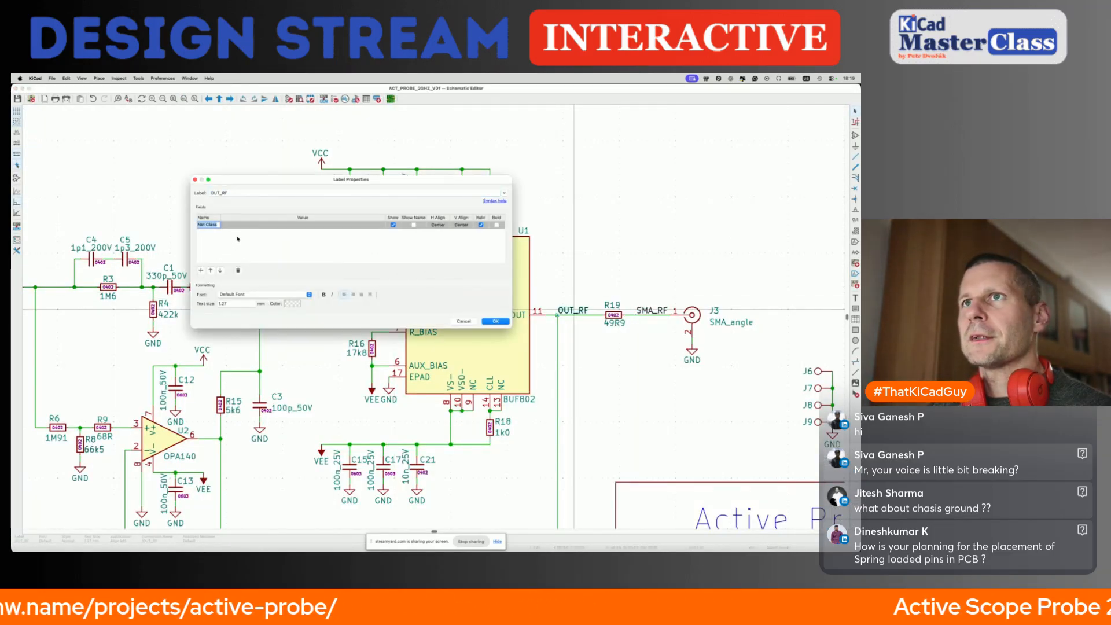
click(237, 226)
click(237, 241)
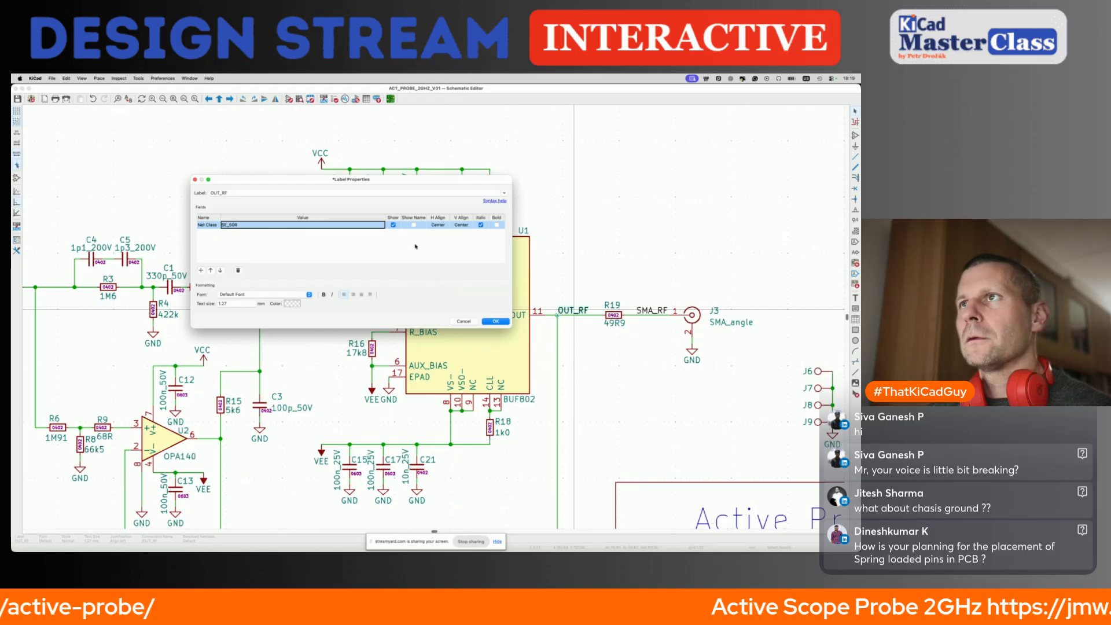
click(495, 321)
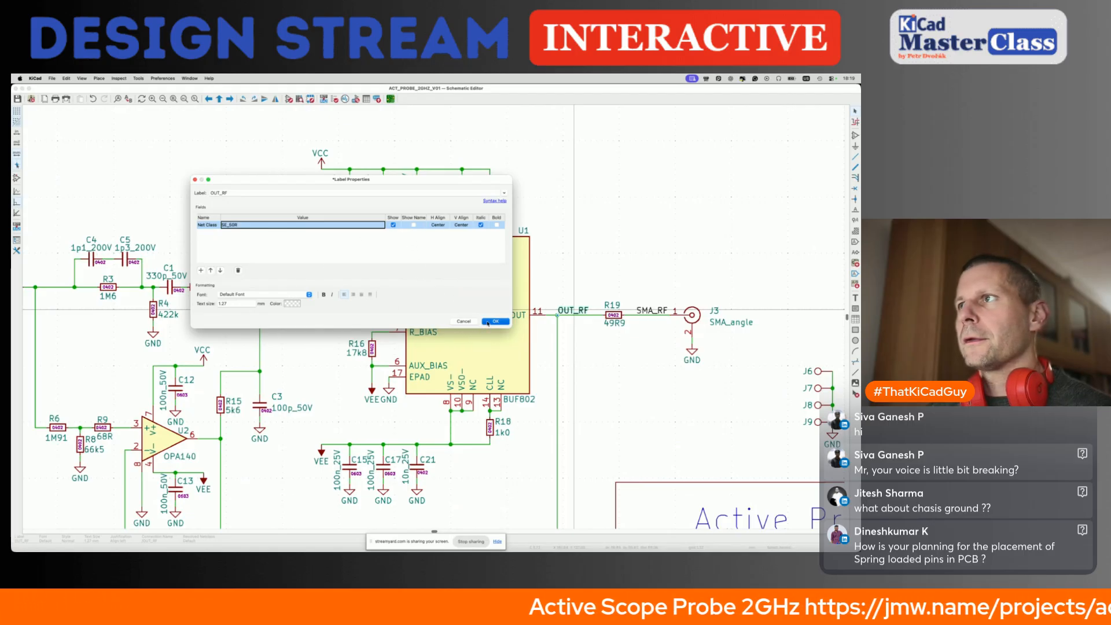
Give the SMA_RF label a Net Class field set to SE_50R and save the schematic.
double_click(644, 310)
click(201, 270)
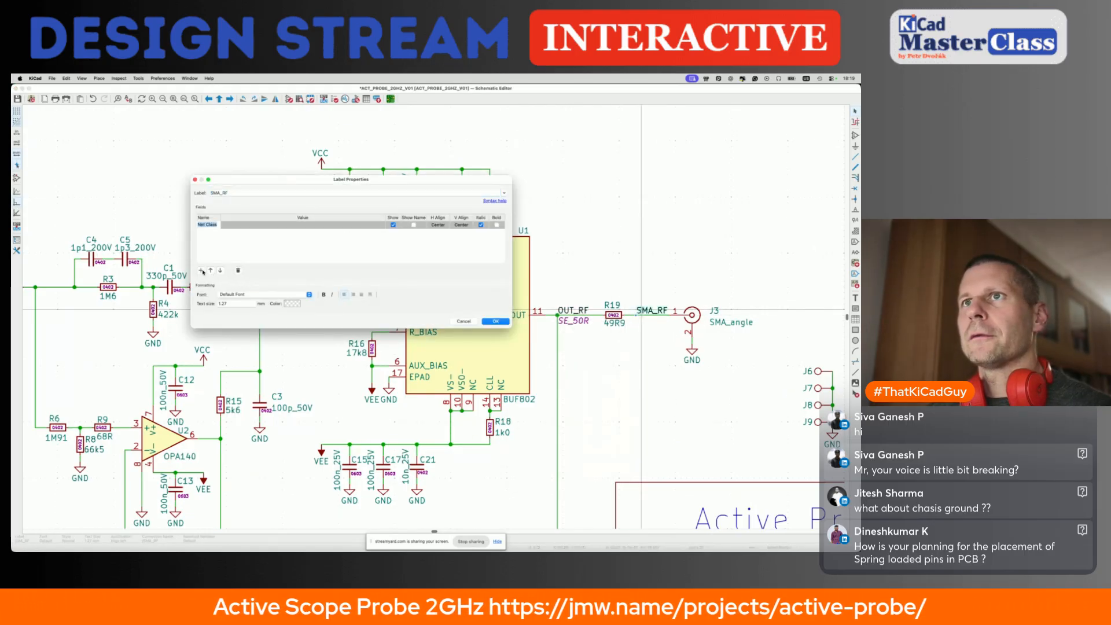
click(238, 225)
click(236, 241)
click(495, 321)
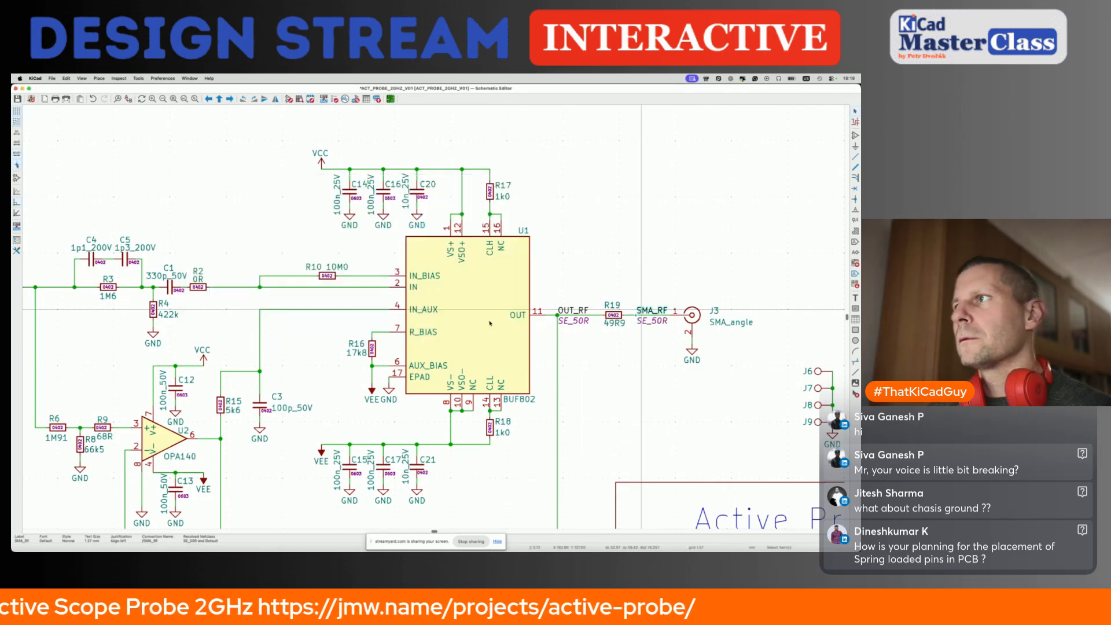
key(Home)
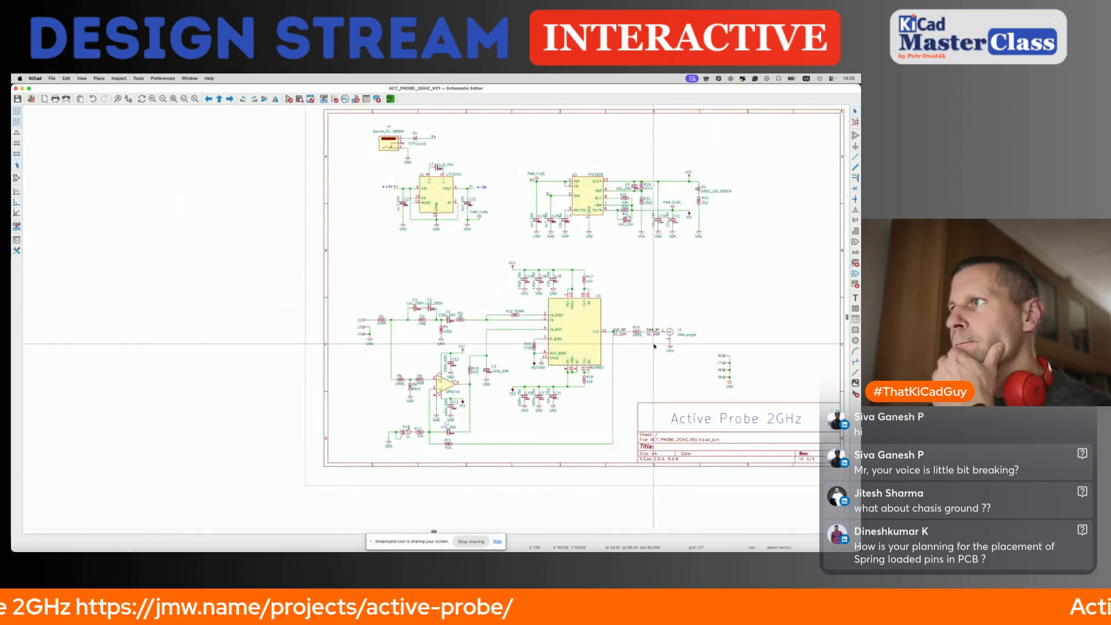
drag(581, 349, 460, 396)
scroll(511, 378, up, 4)
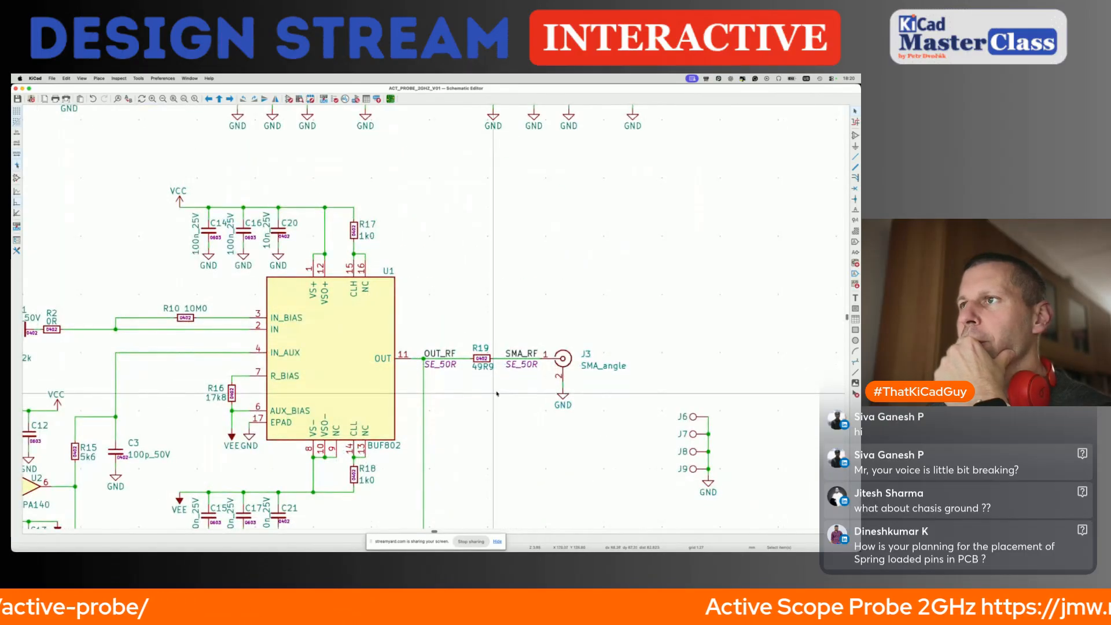
key(Home)
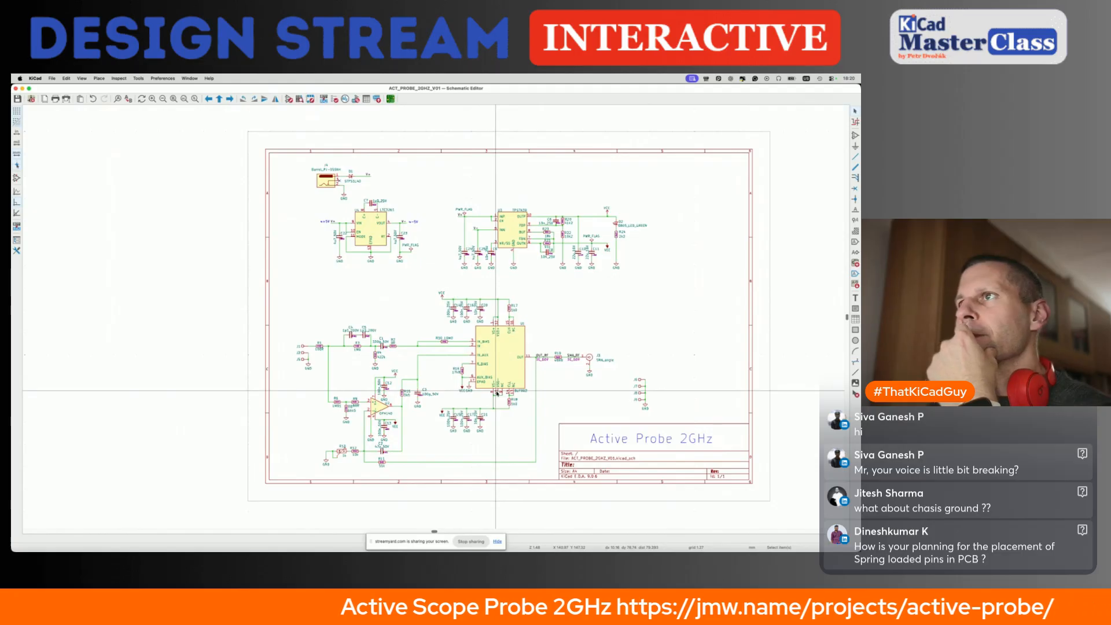
Switch to the browser, show the 2 GHz Active Probe page, and close the four unneeded pages before it.
key(super+Tab)
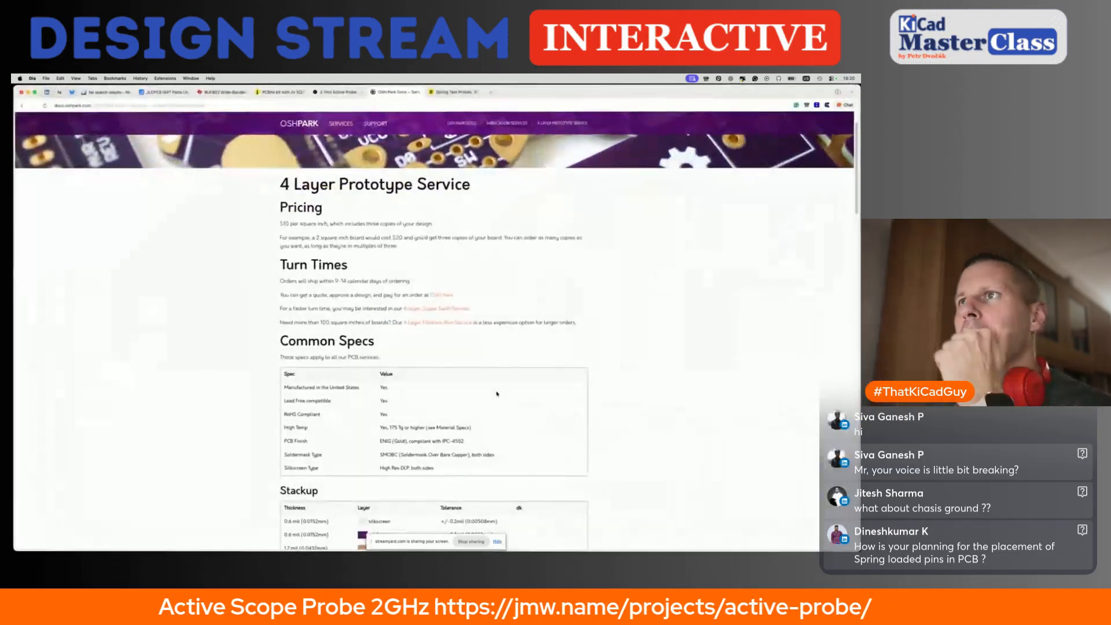
click(333, 91)
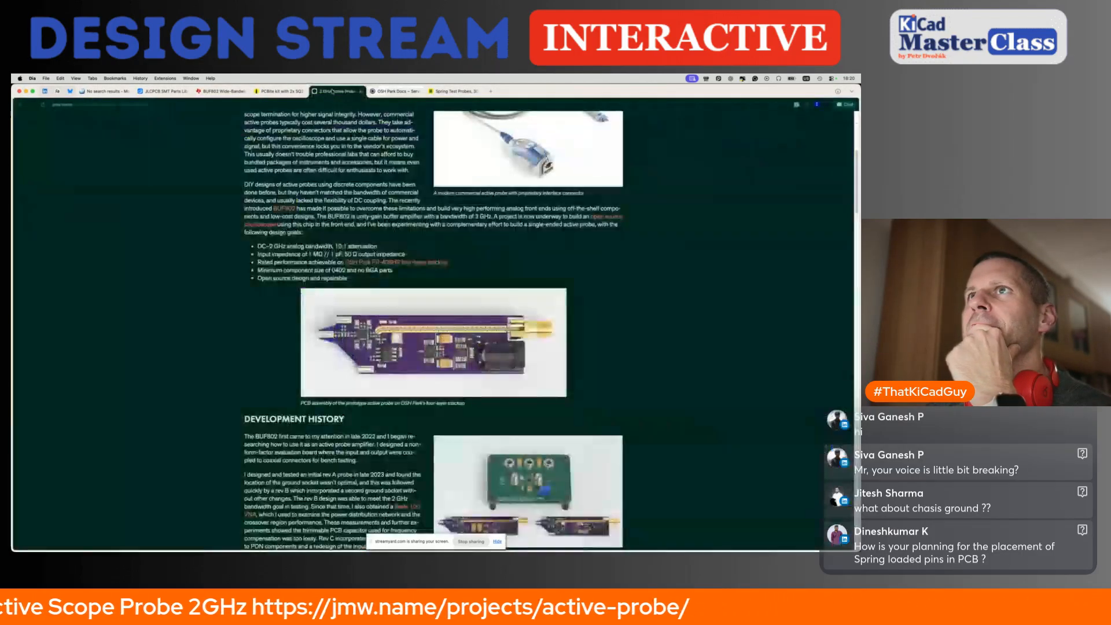
click(304, 91)
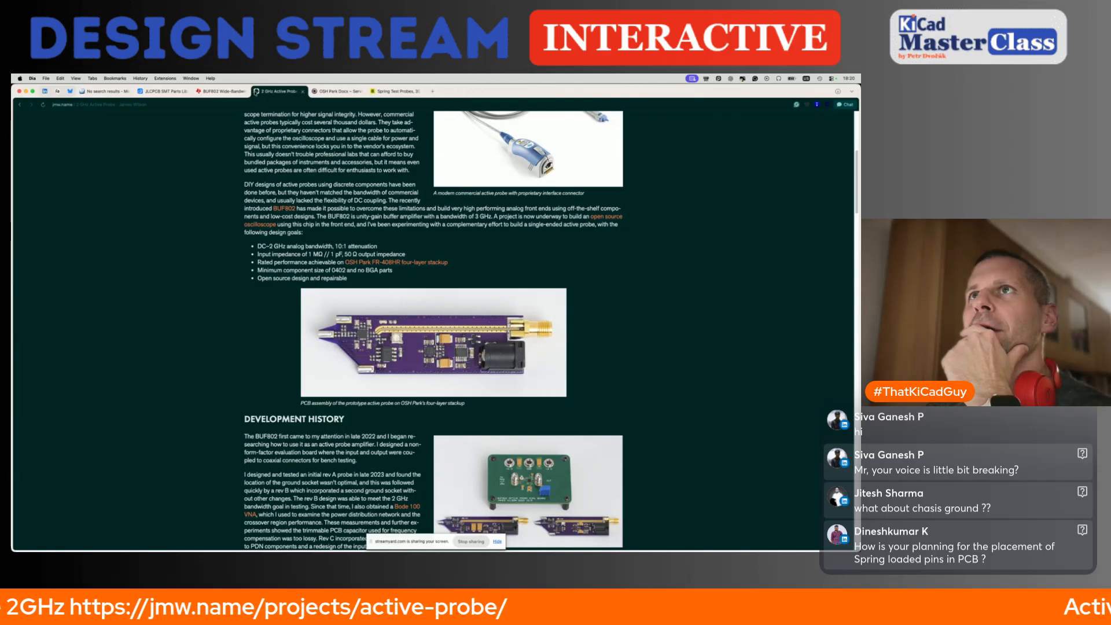
click(244, 91)
click(187, 91)
click(131, 91)
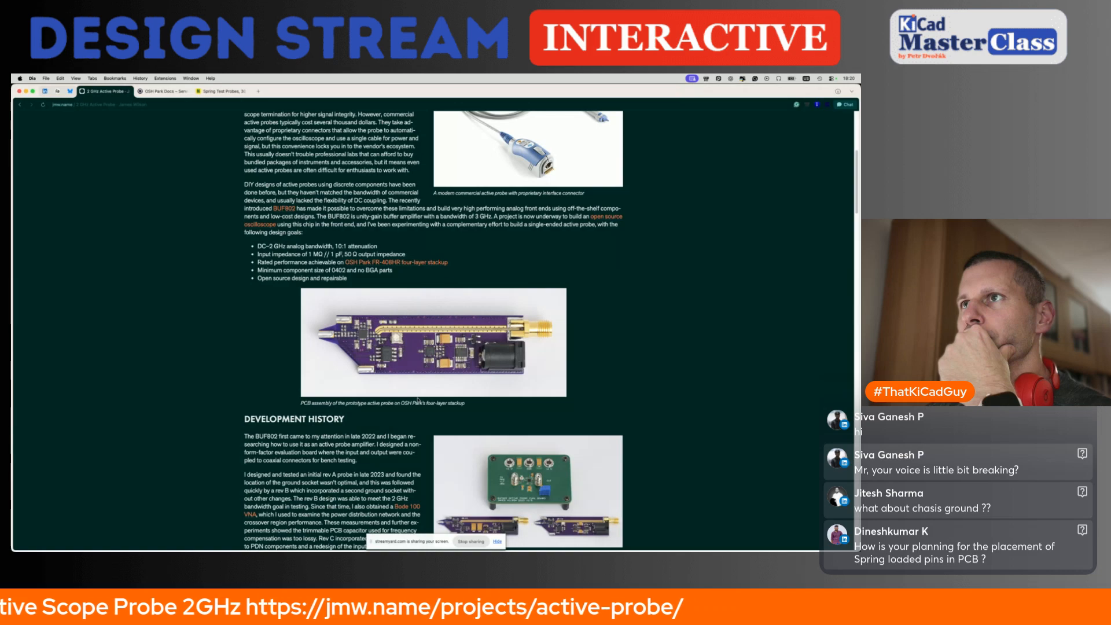
Examine the active probe project page from the prototype PCB photo down to the Design Overview and simplified schematic.
scroll(418, 399, down, 3)
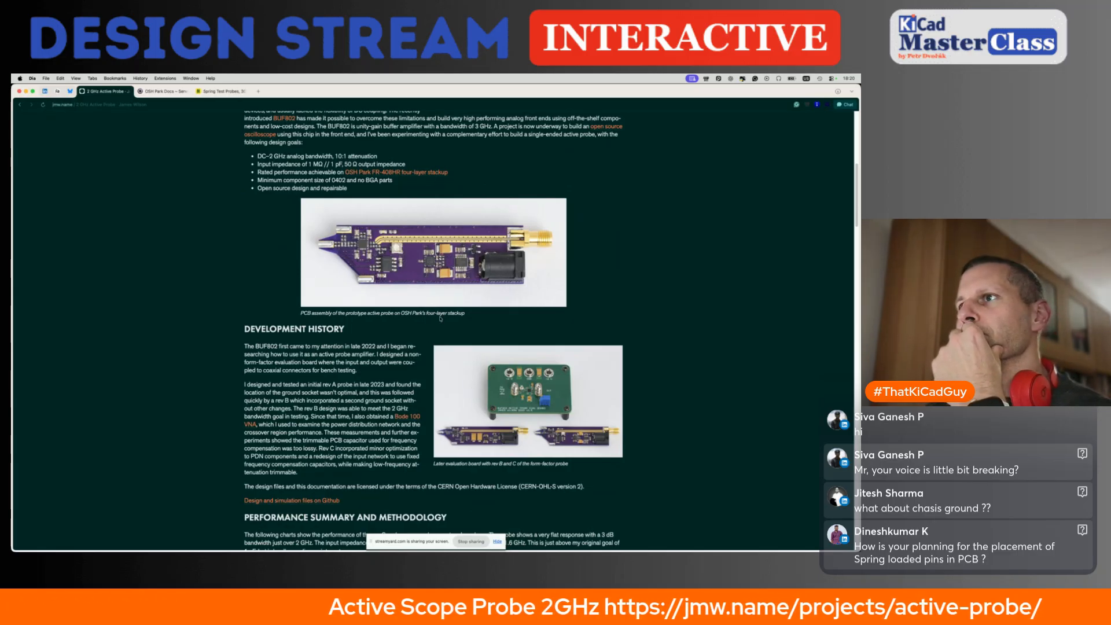
scroll(440, 318, down, 5)
scroll(440, 318, down, 8)
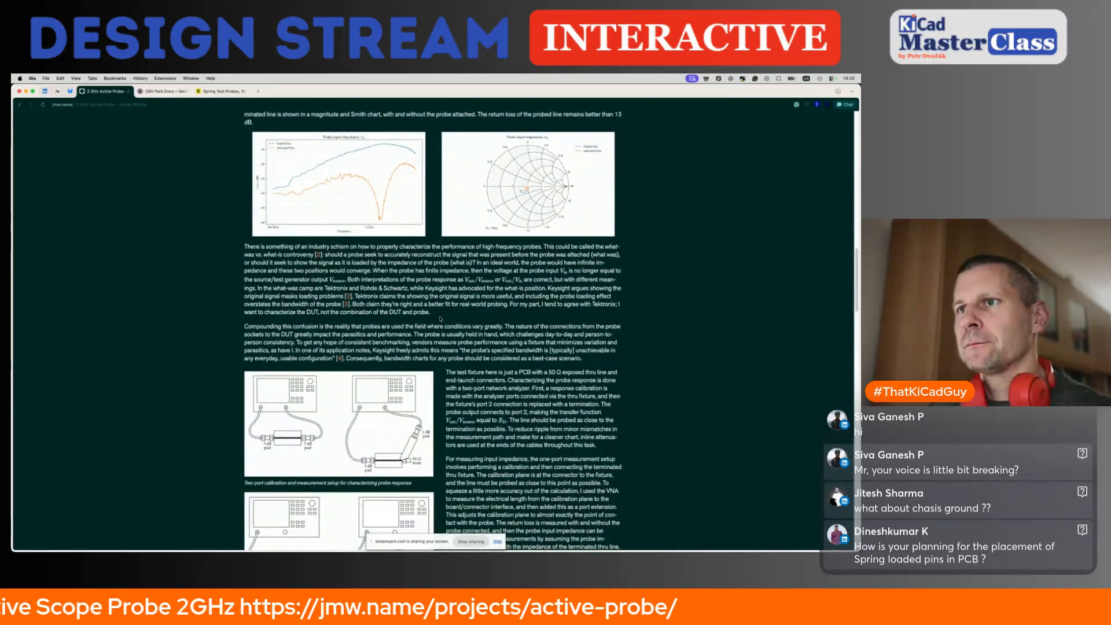
scroll(440, 318, down, 2)
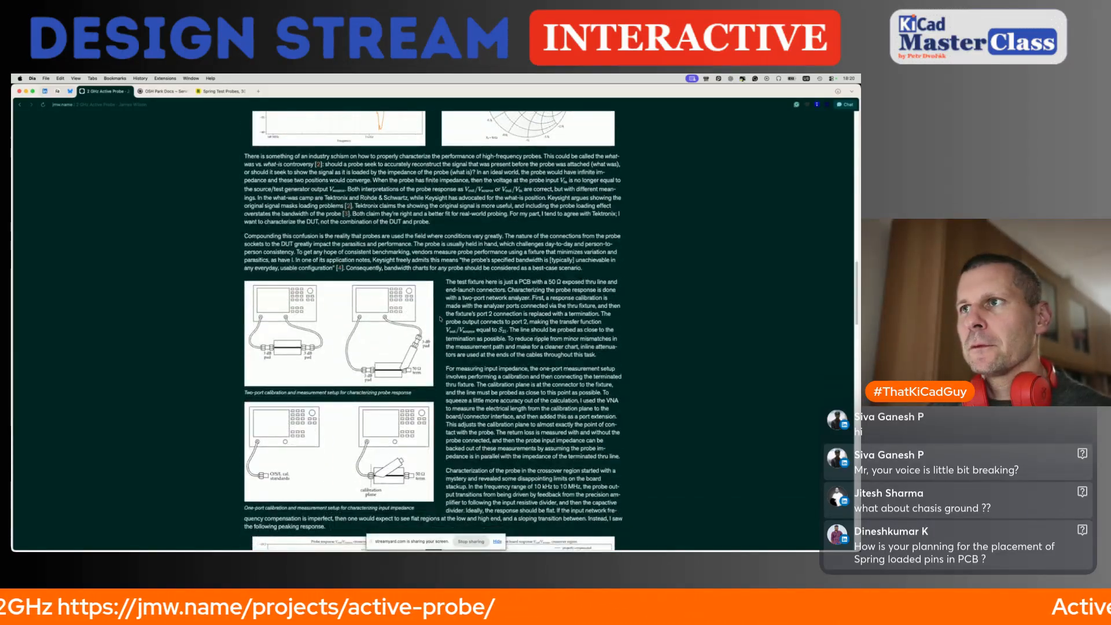
scroll(440, 318, down, 4)
scroll(440, 318, down, 11)
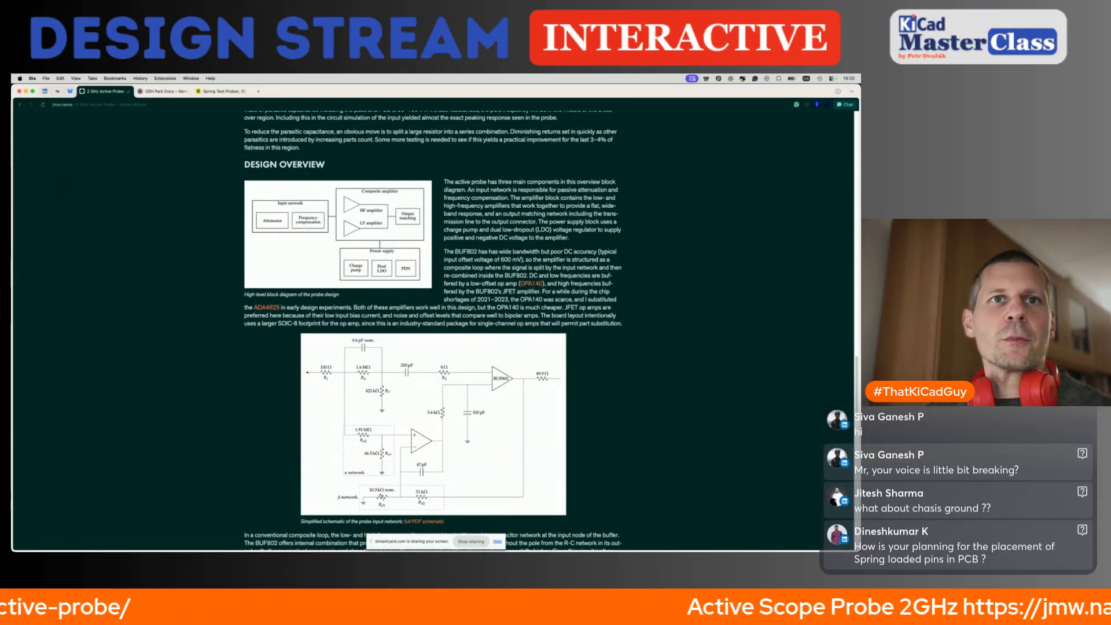
Switch to Finder and preview Probe-assembly.pdf and Probe-outline.DXF in the oshw-active-probe-master board folder.
key(super+Tab)
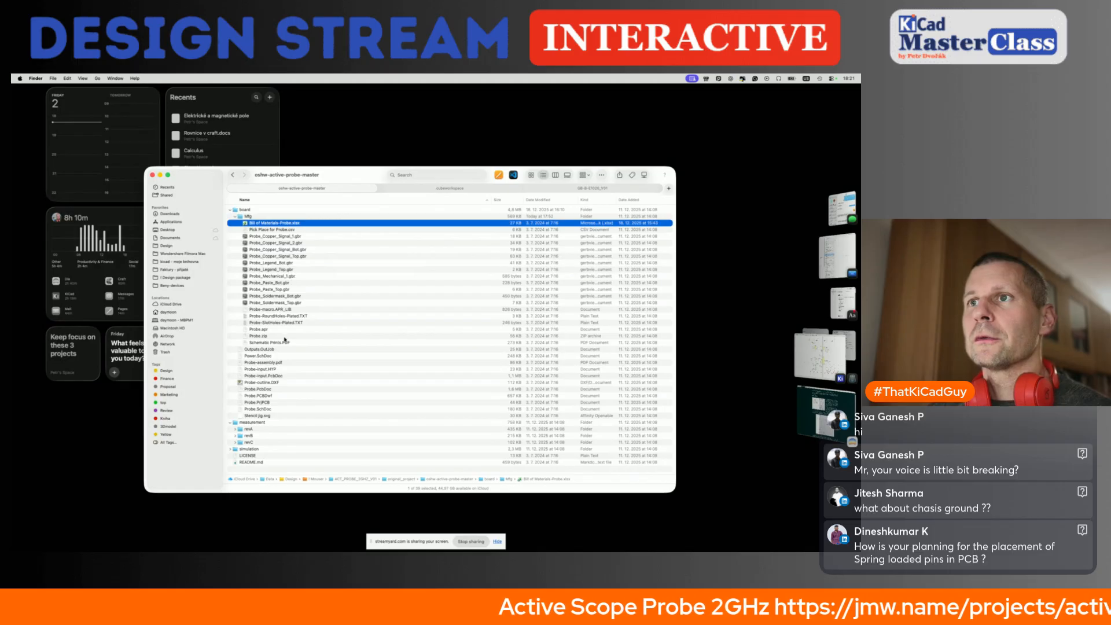
click(275, 362)
key(space)
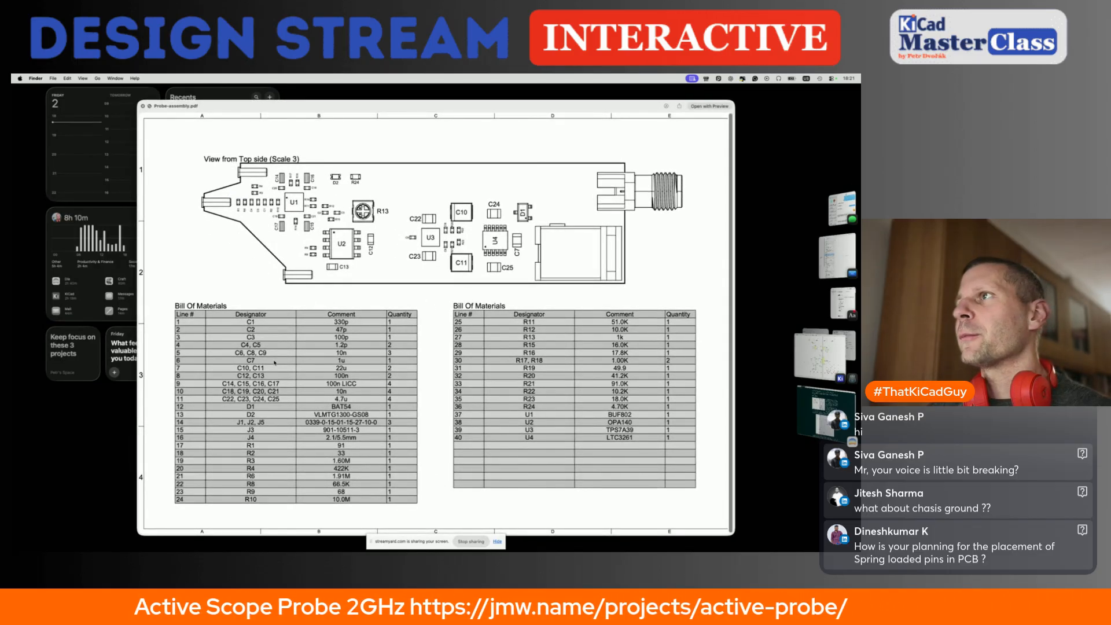
key(space)
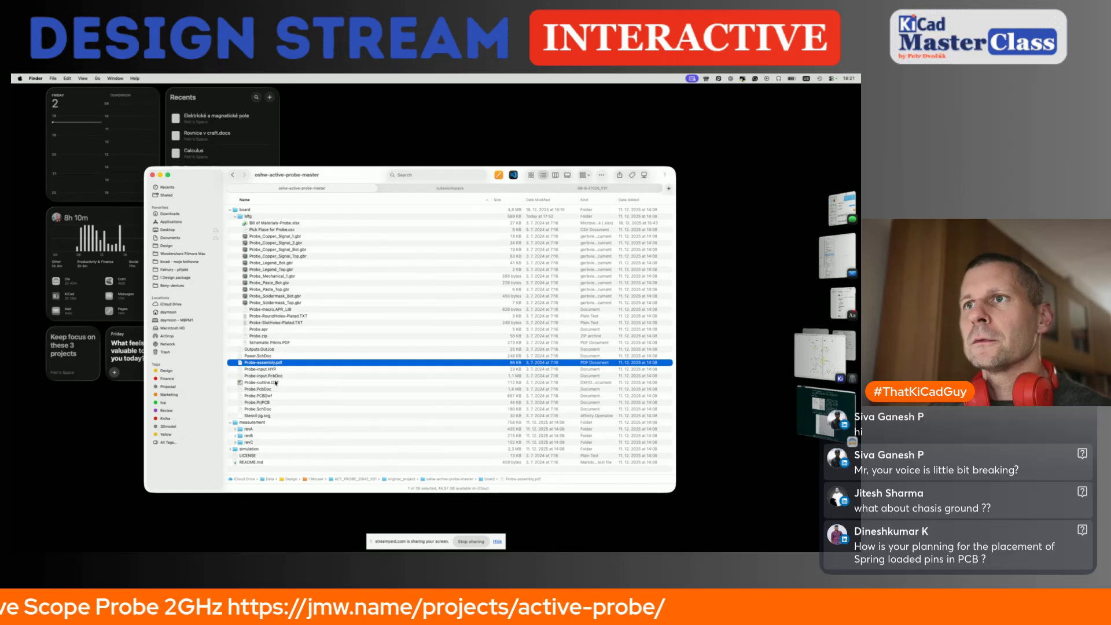
click(275, 383)
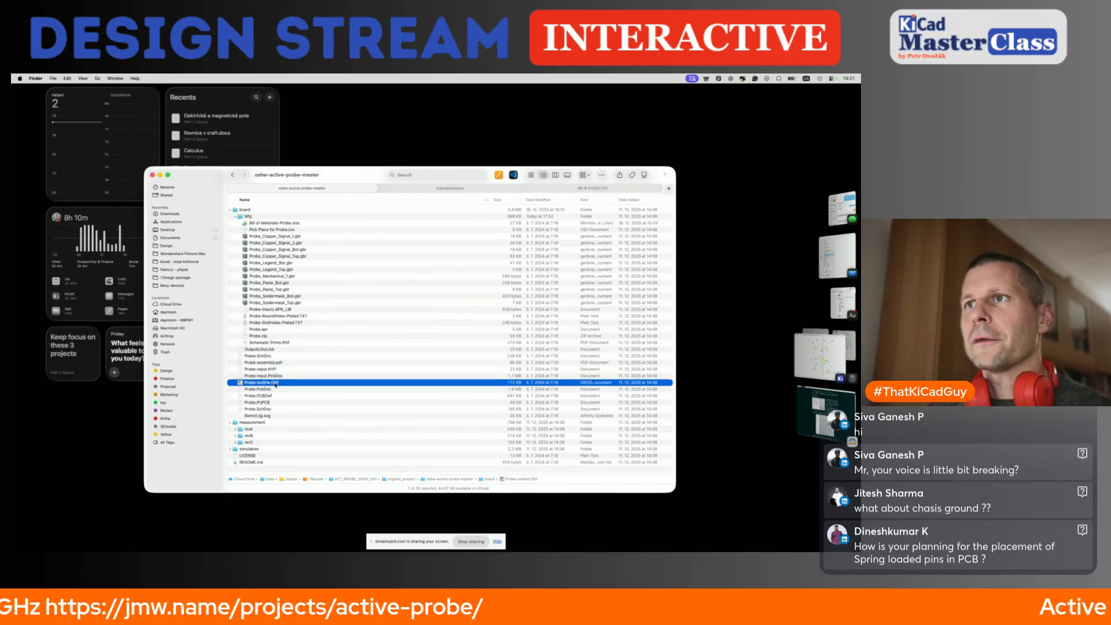
key(space)
key(space)
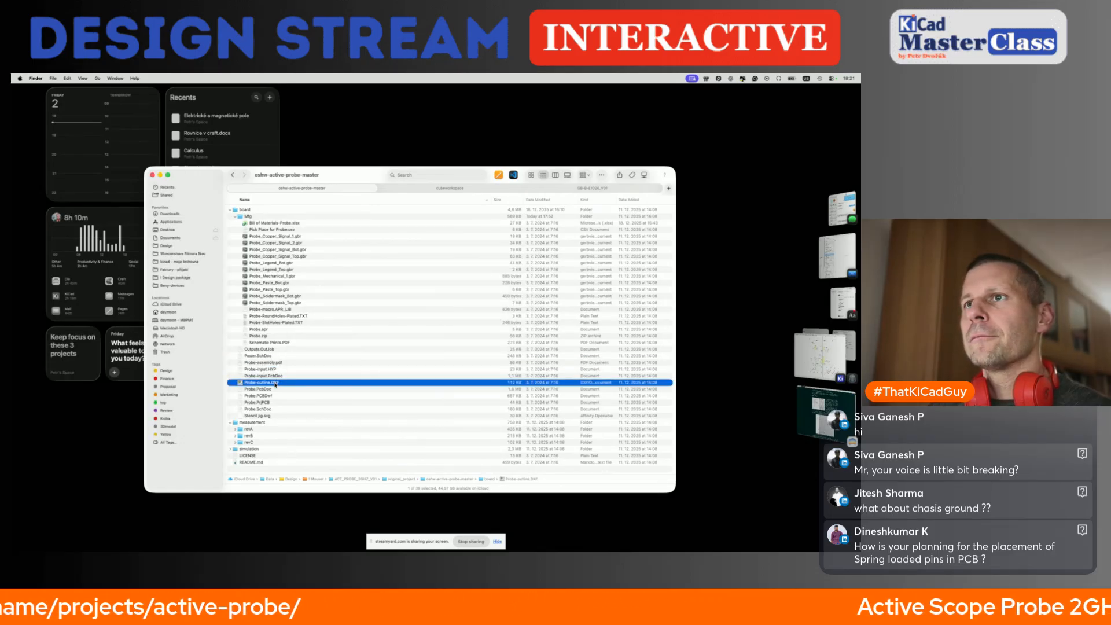
Switch to KiCad, open the active probe board from the schematic, and start a vector graphics import.
key(super+Tab)
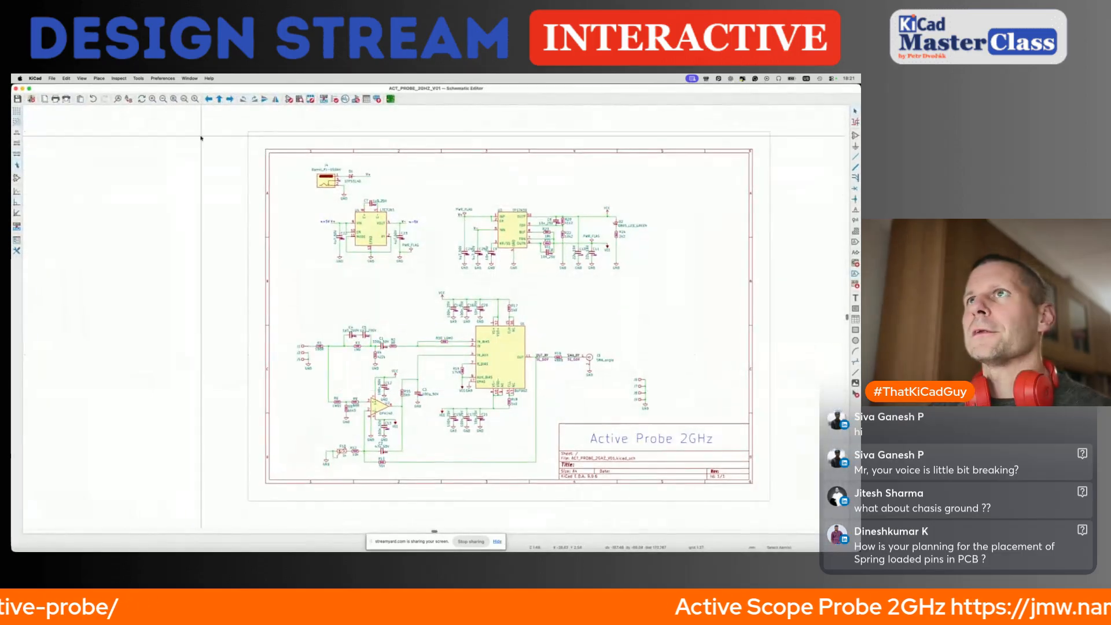
click(391, 99)
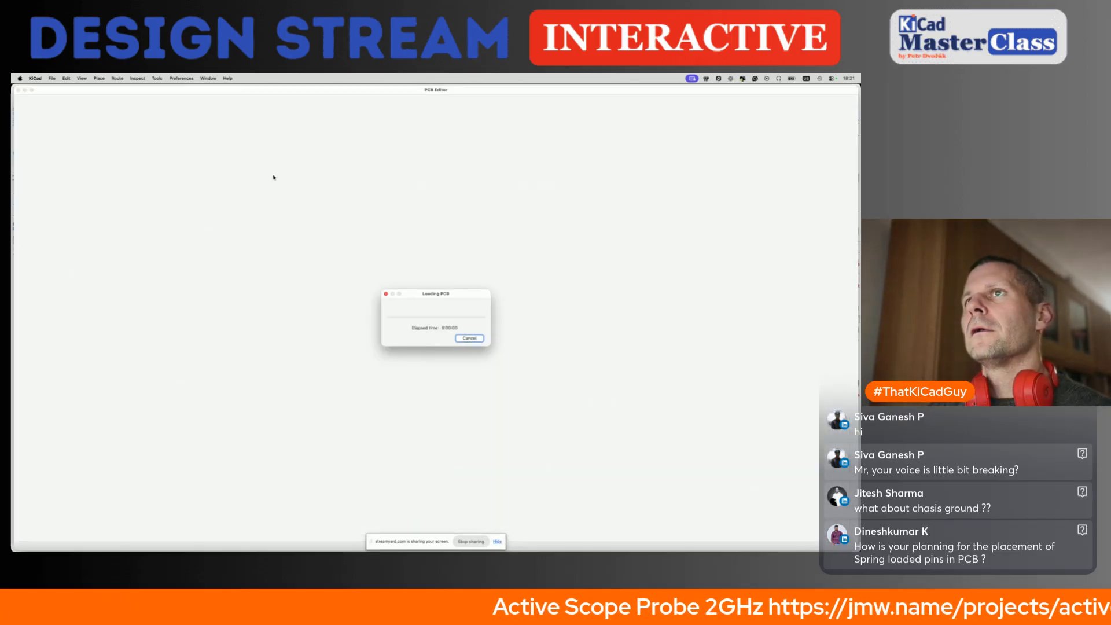
click(52, 78)
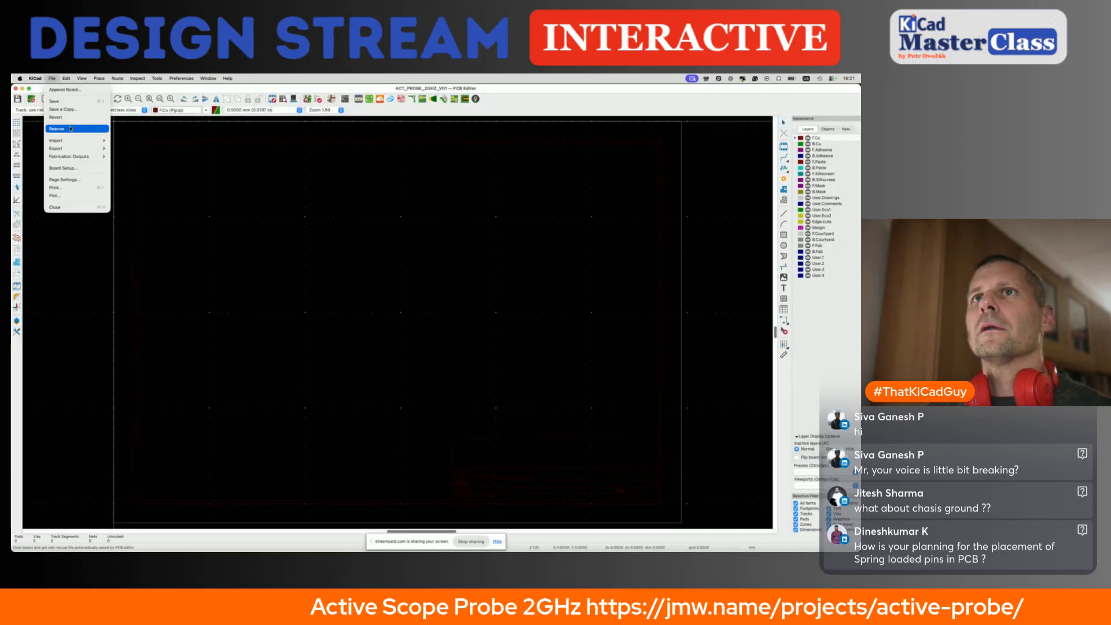
mouse_move(75, 141)
click(137, 160)
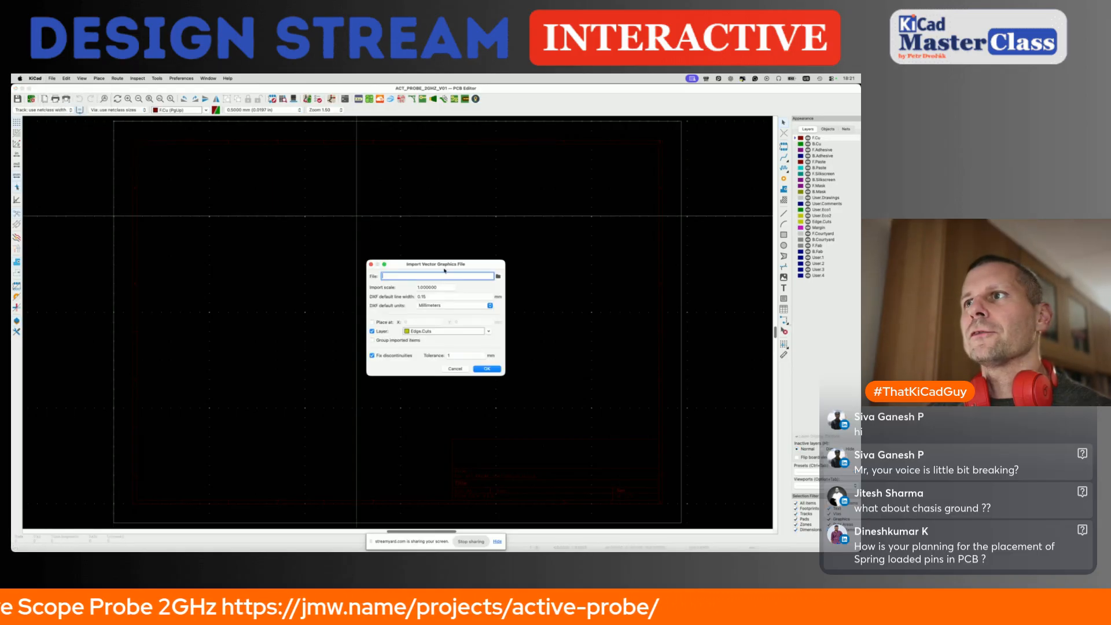
Choose Probe-outline.DXF from the board folder of original_project/oshw-active-probe-master as the graphics file to import.
click(499, 277)
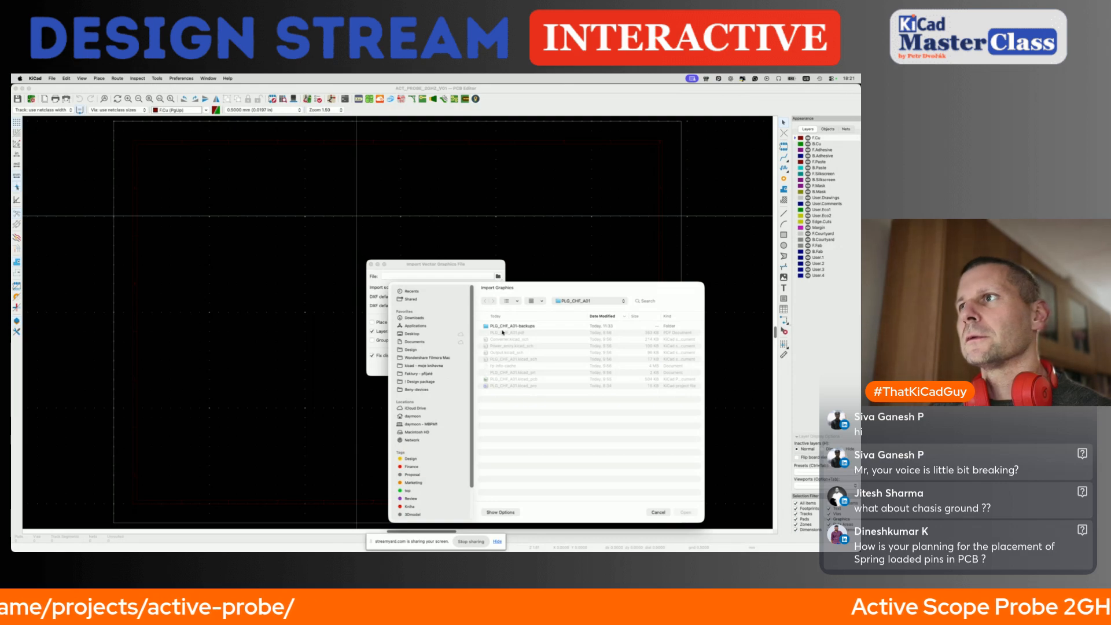
key(super+Up)
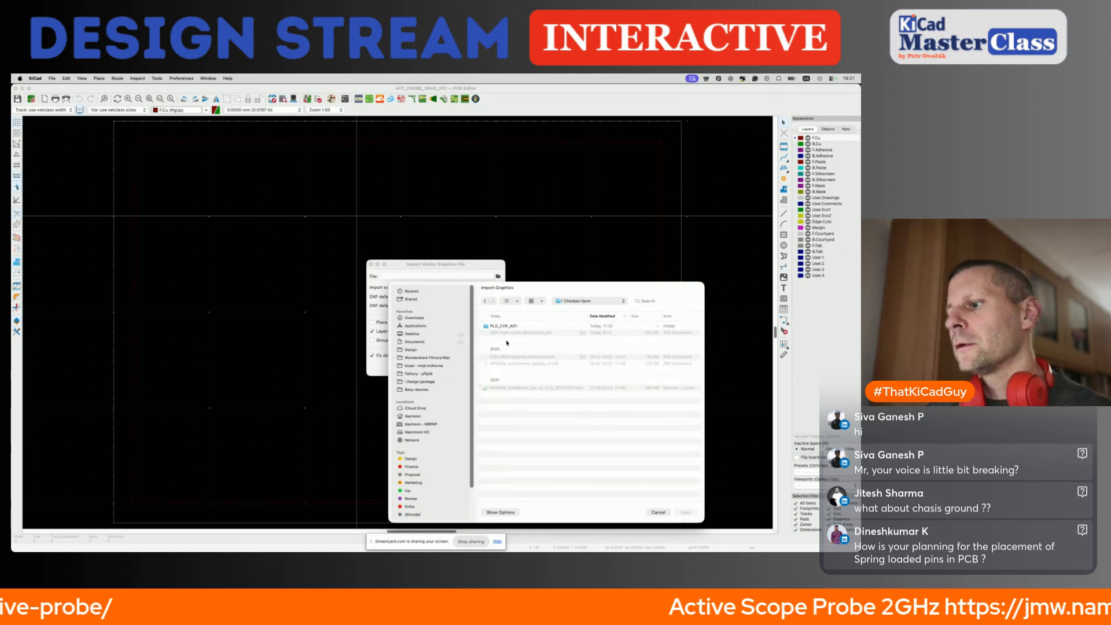
key(super+Up)
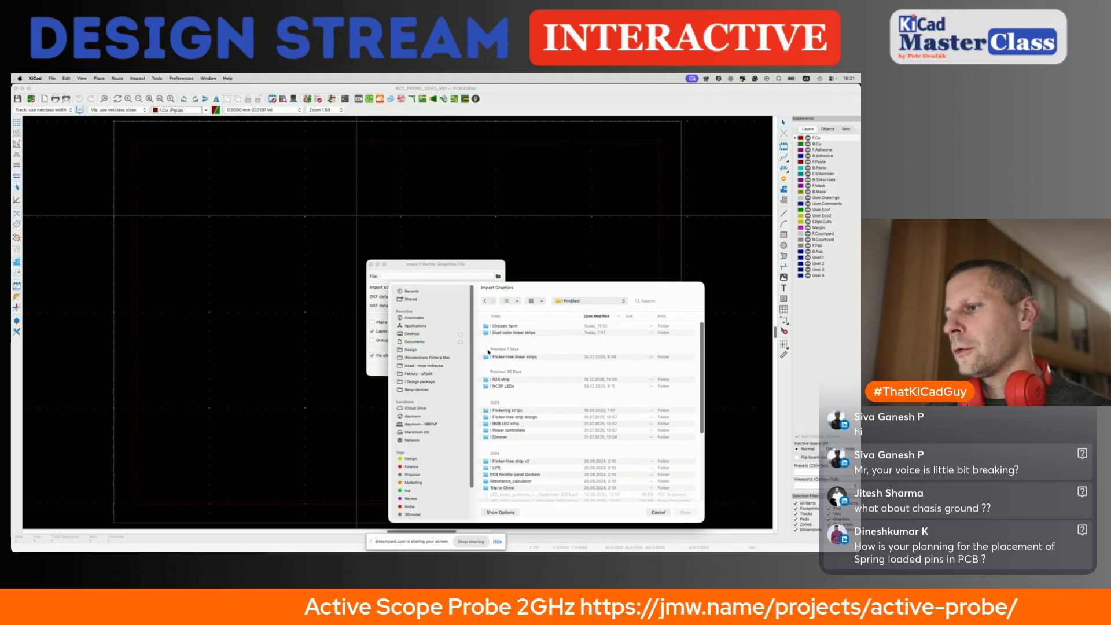
key(super+Up)
double_click(499, 327)
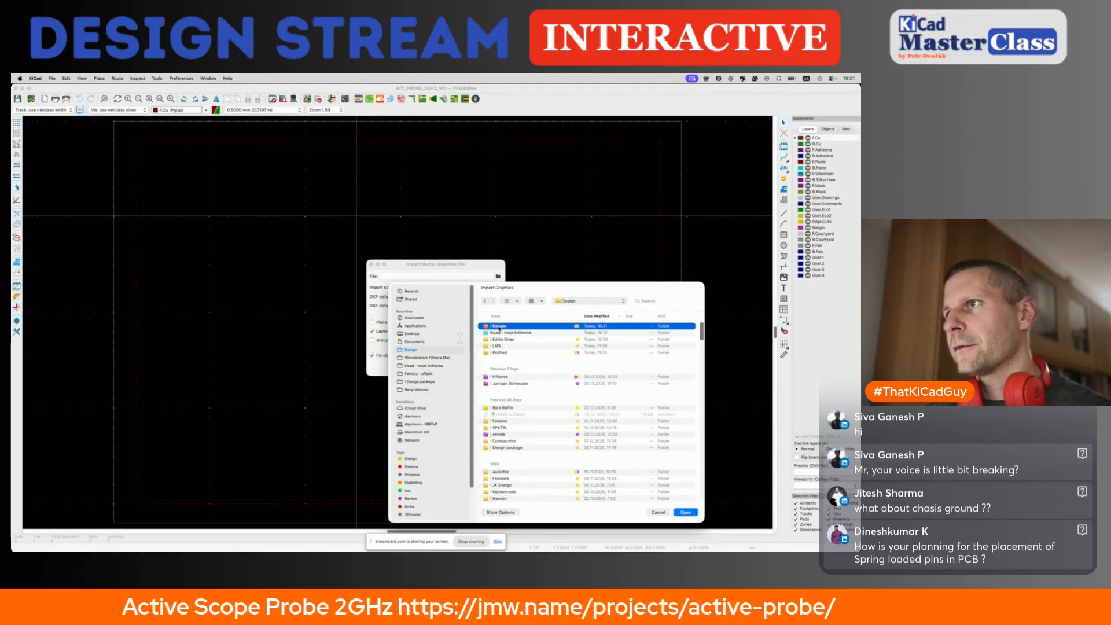
double_click(503, 327)
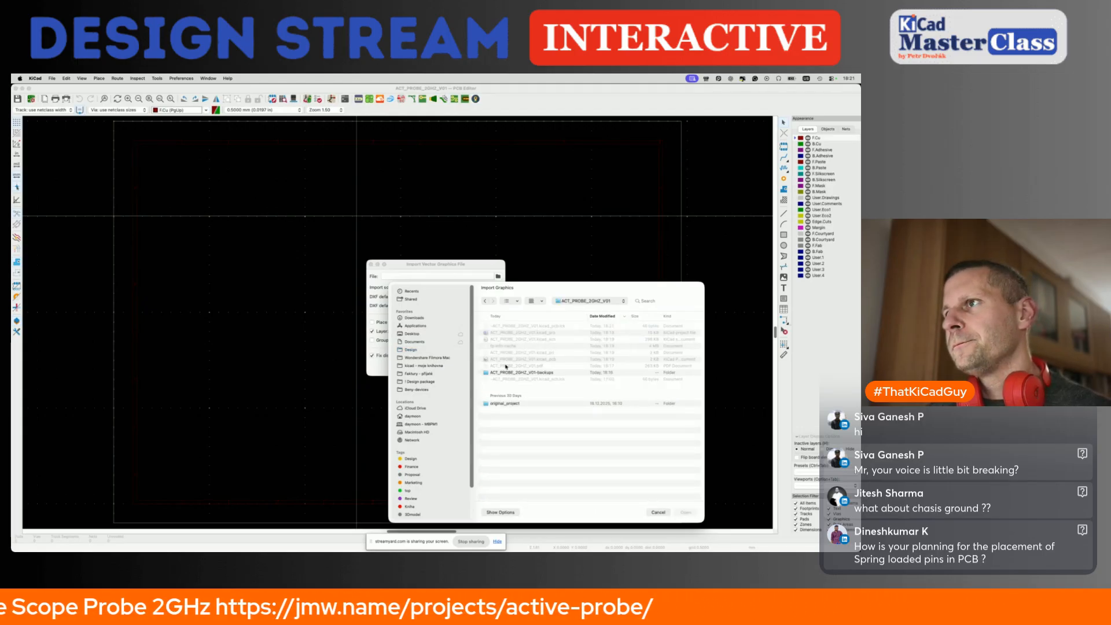
double_click(512, 403)
double_click(503, 326)
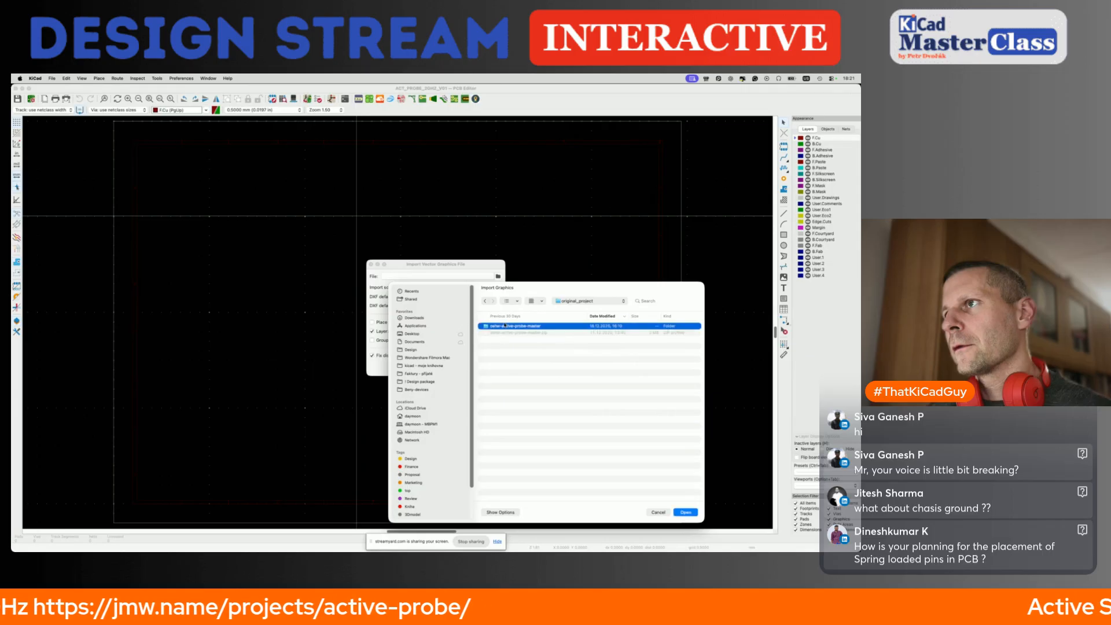
double_click(499, 327)
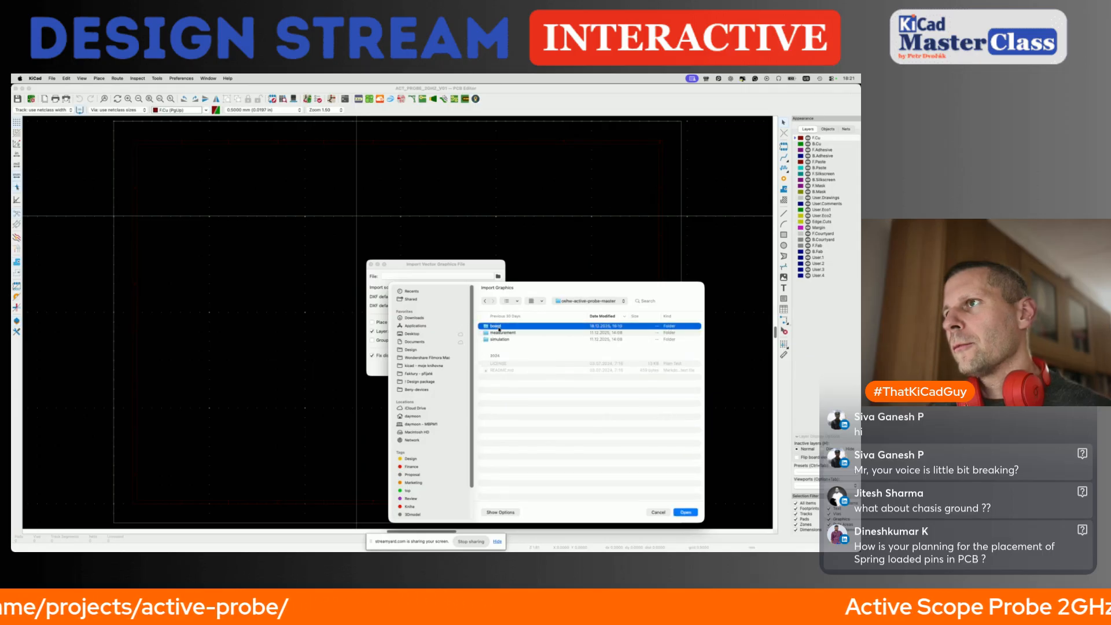
click(513, 382)
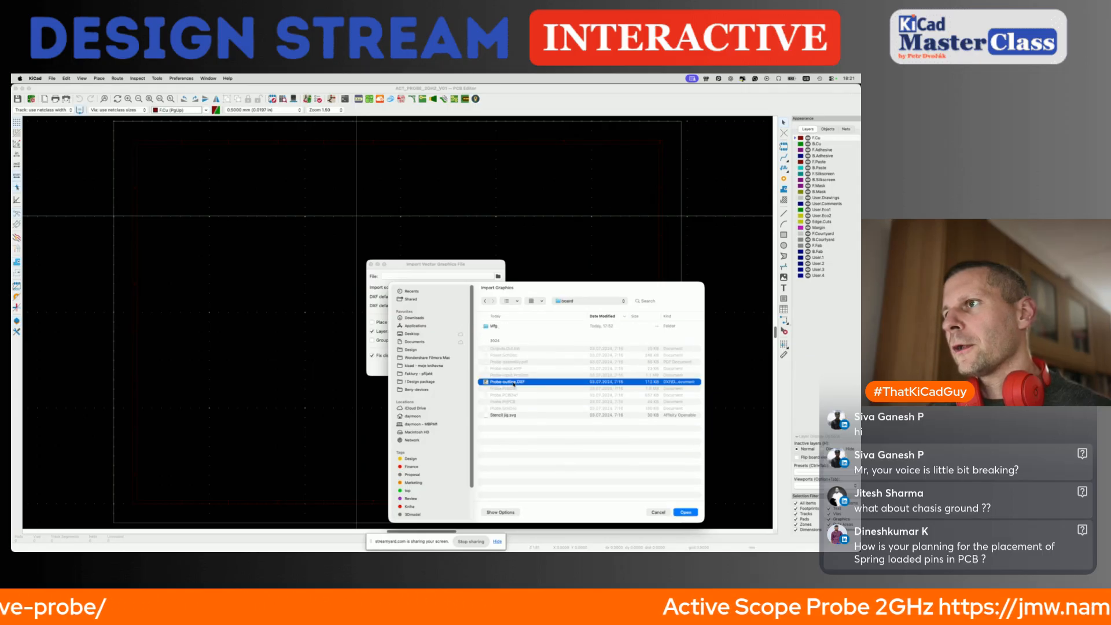
click(680, 512)
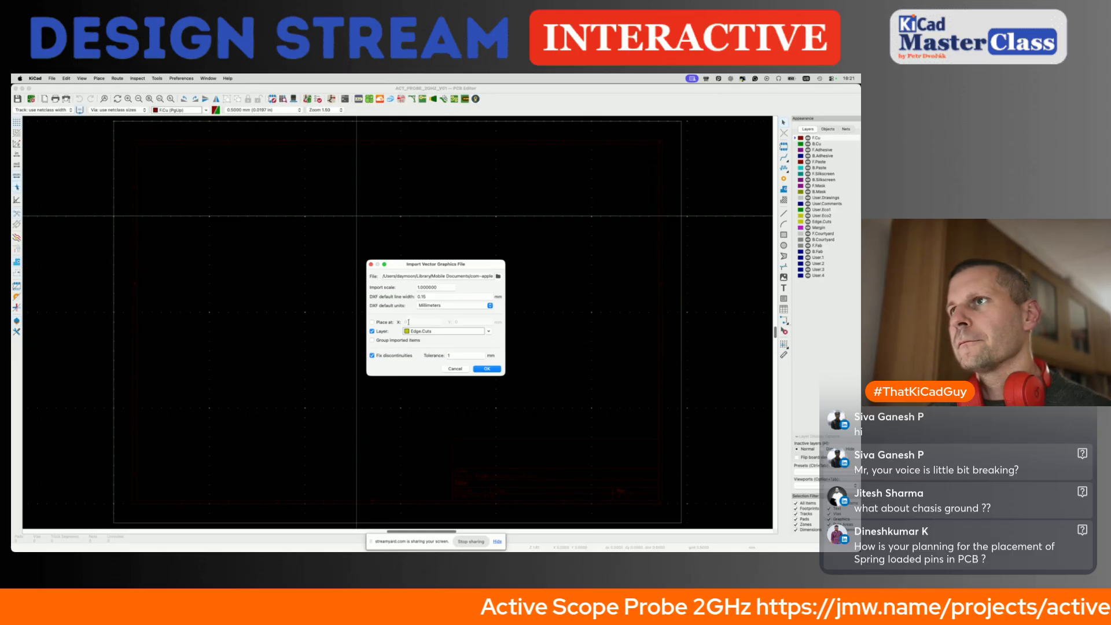
Try placing the imported outline on Edge.Cuts at scale 1, inspect its size, and delete it.
click(485, 368)
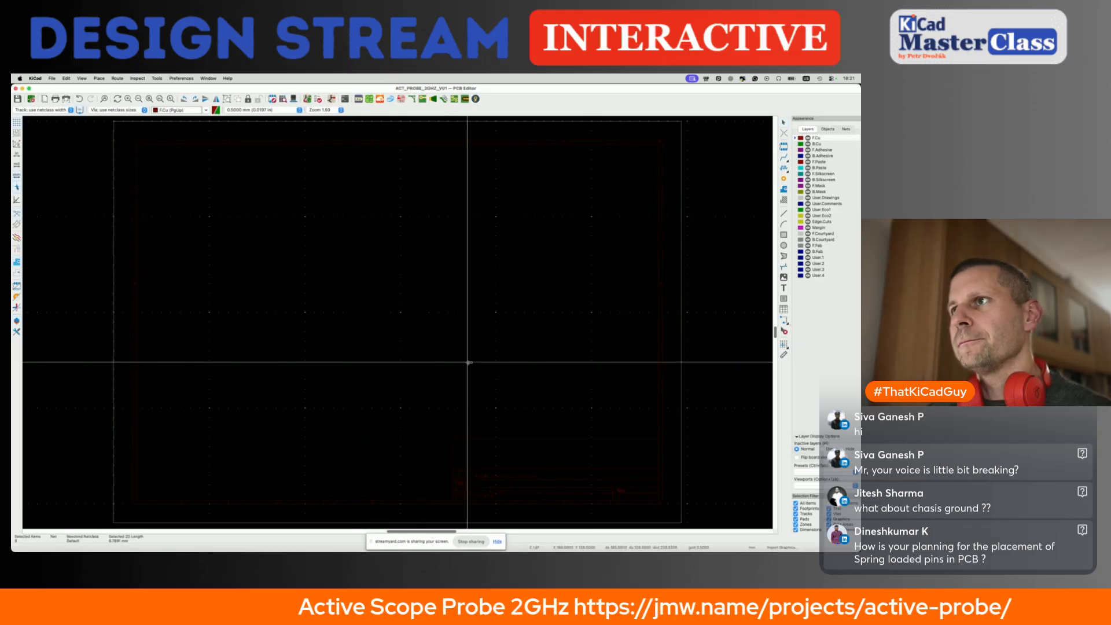
click(373, 298)
scroll(373, 298, down, 3)
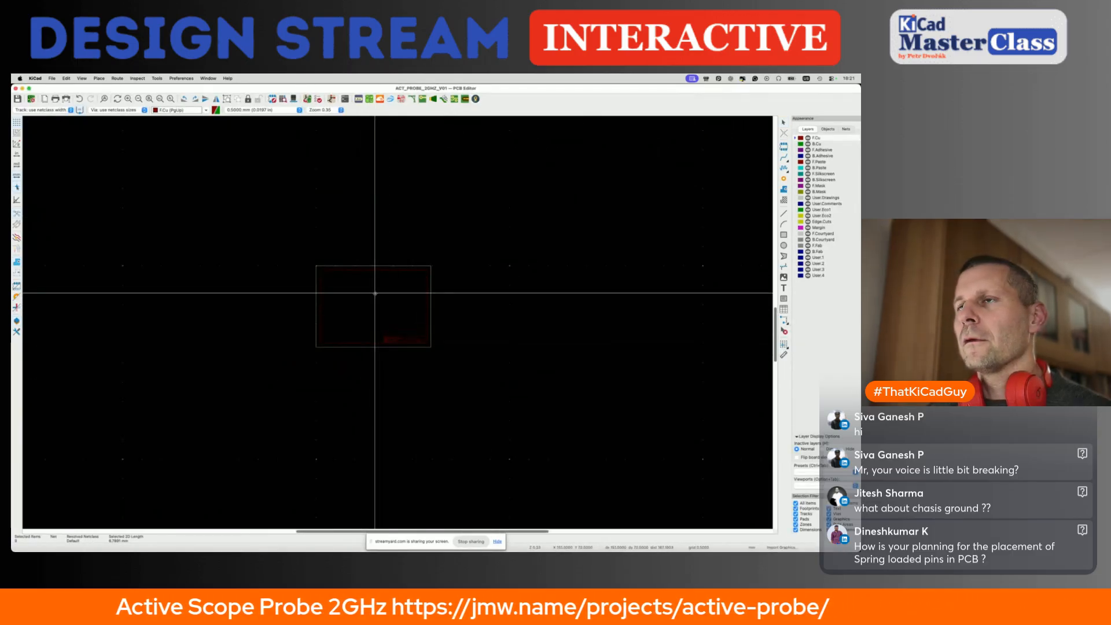
scroll(376, 293, up, 6)
scroll(376, 294, up, 8)
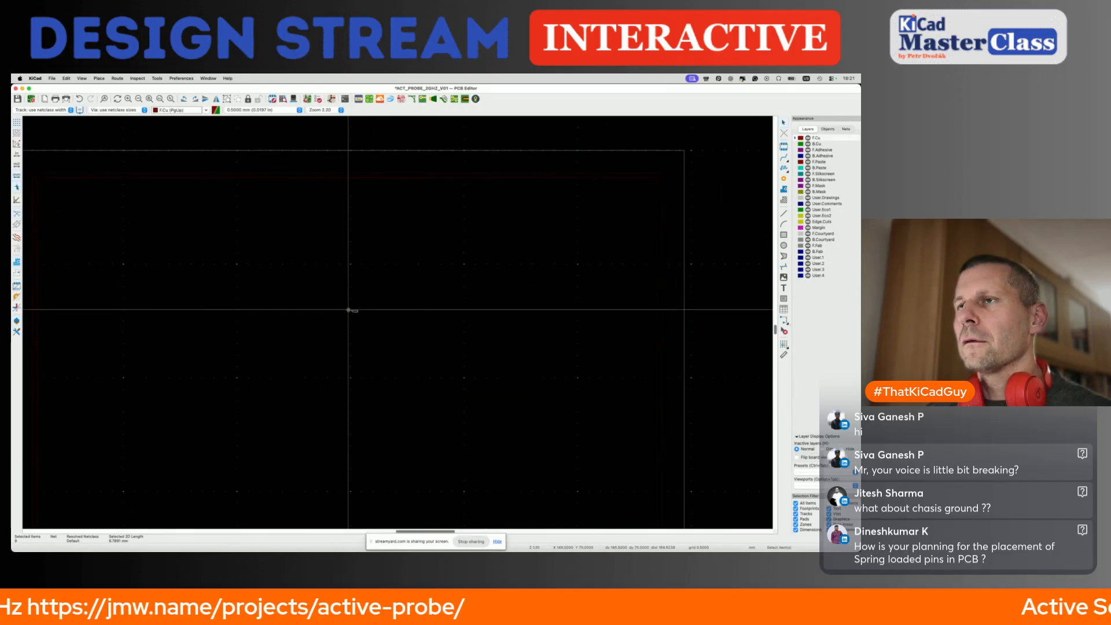
scroll(390, 325, up, 5)
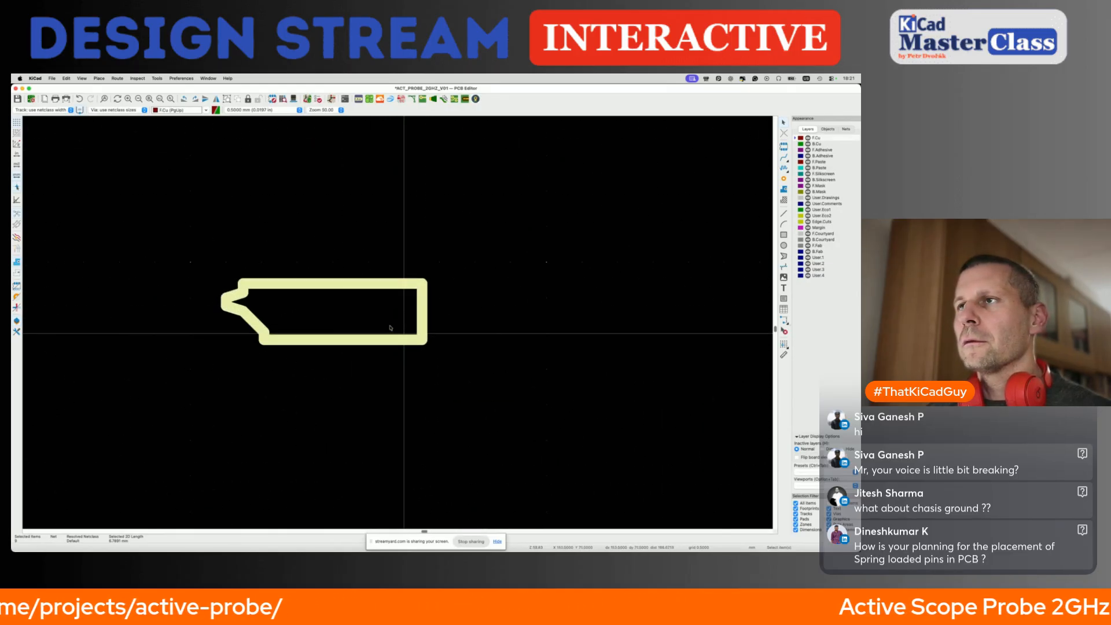
scroll(439, 337, down, 3)
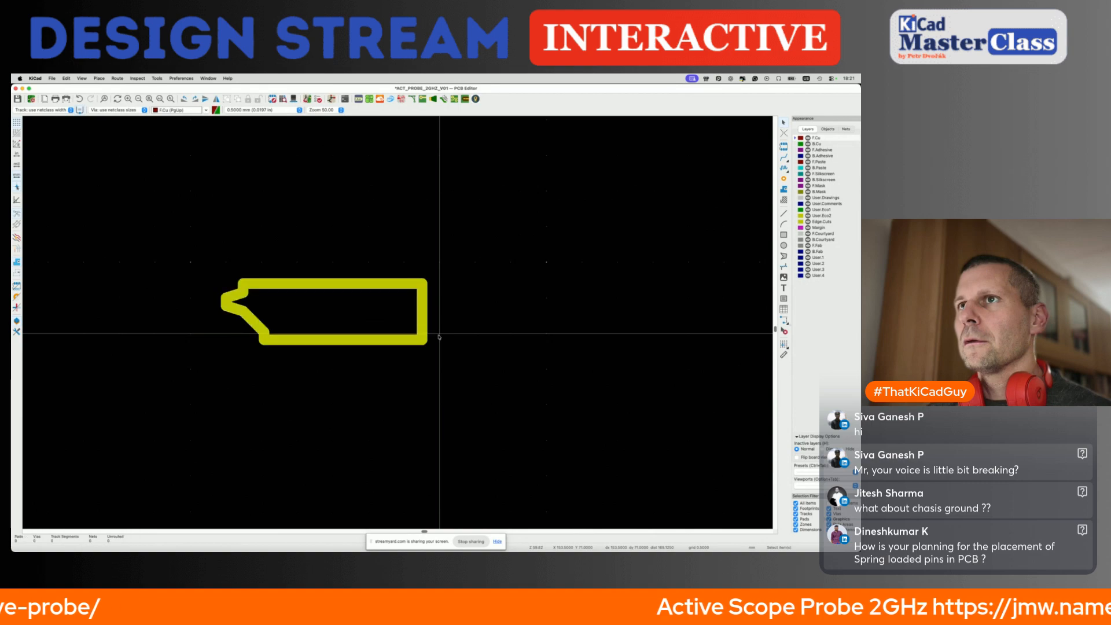
drag(315, 293, 483, 367)
key(Delete)
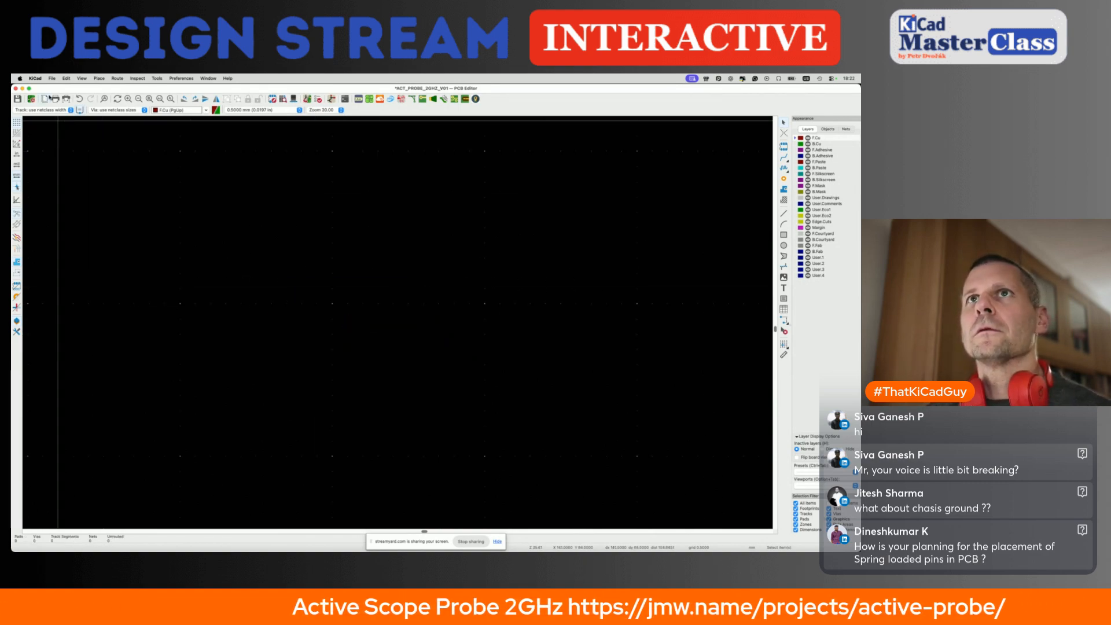
Try importing the probe outline again at an import scale of 100, then delete it and save the board.
click(51, 79)
mouse_move(70, 149)
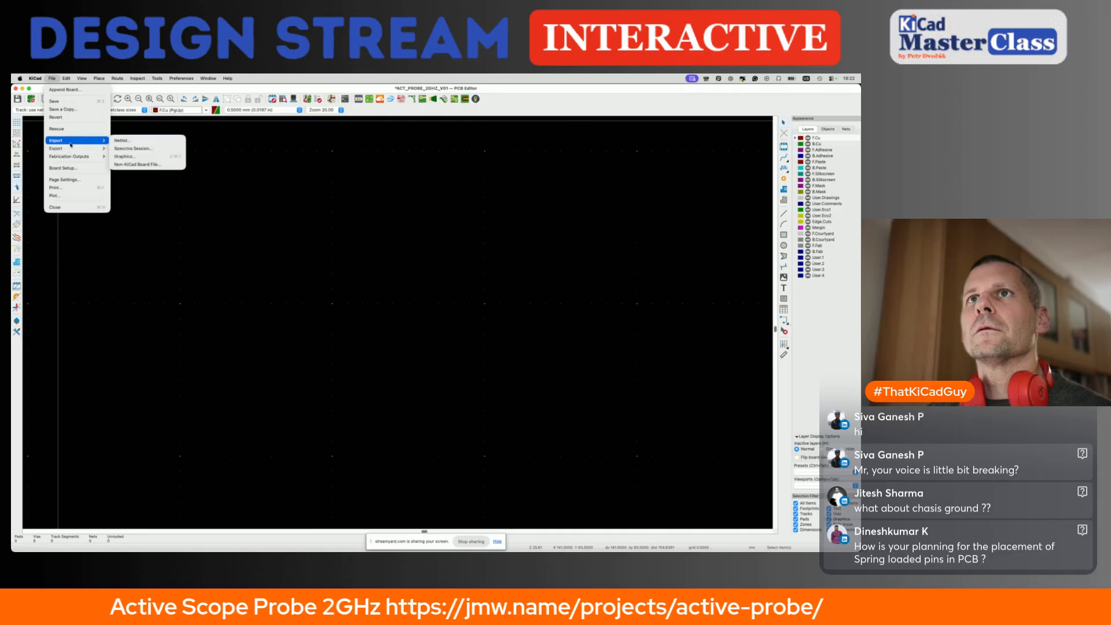
click(359, 278)
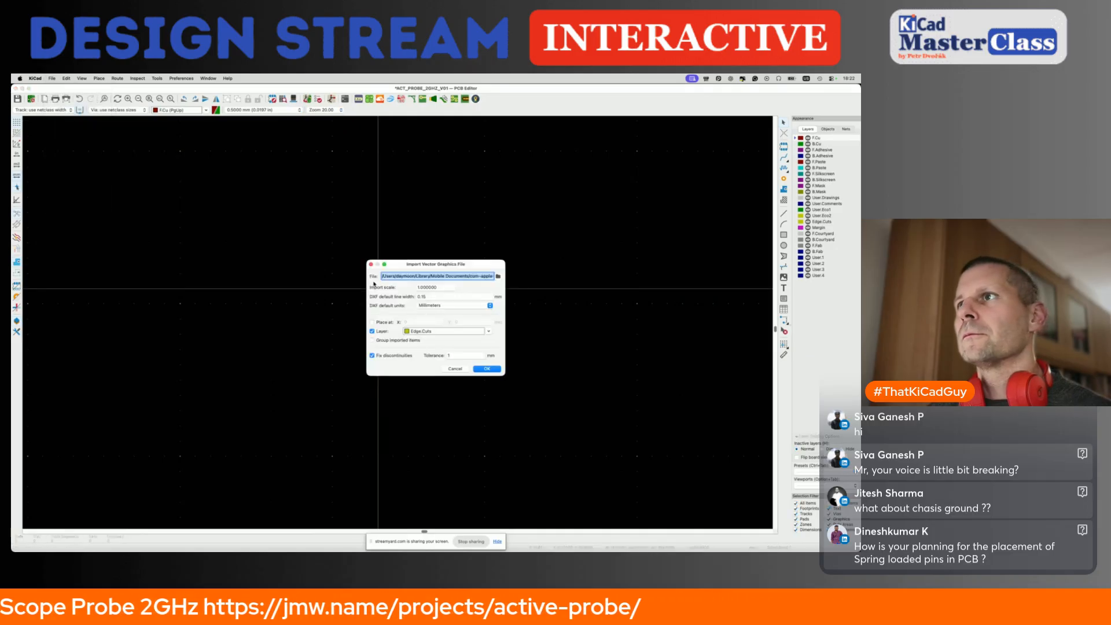
click(426, 288)
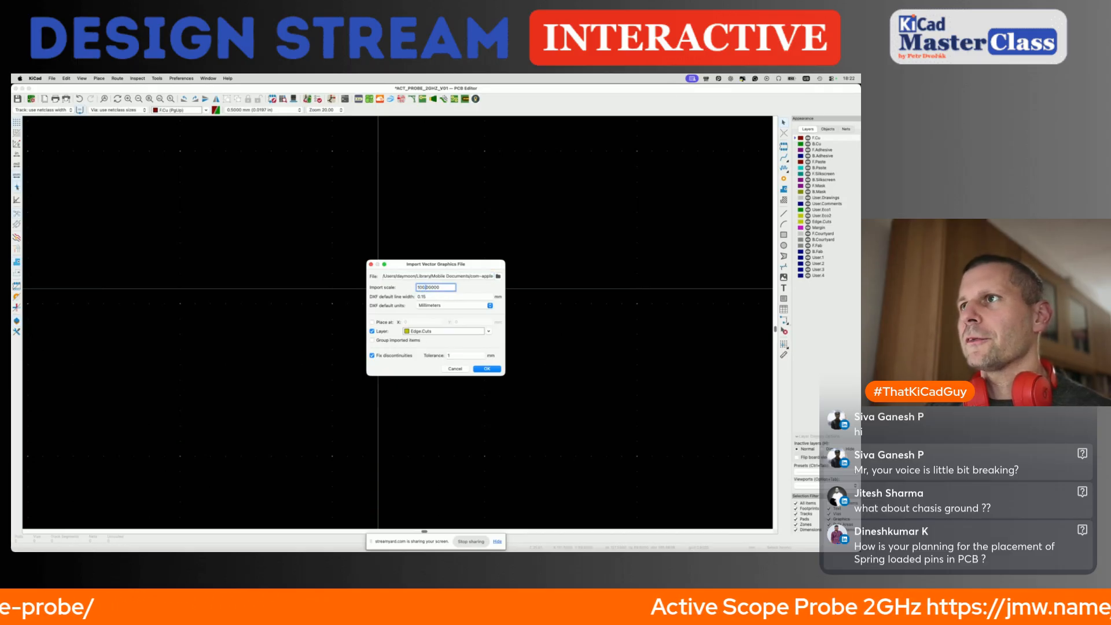
key(Return)
scroll(378, 288, down, 15)
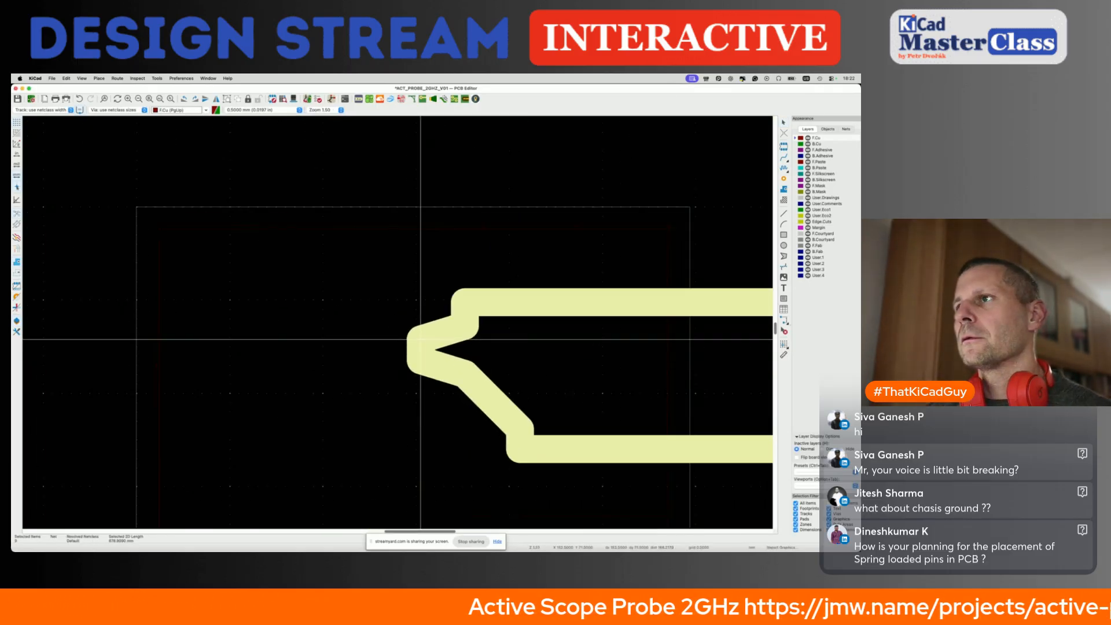
scroll(417, 333, up, 2)
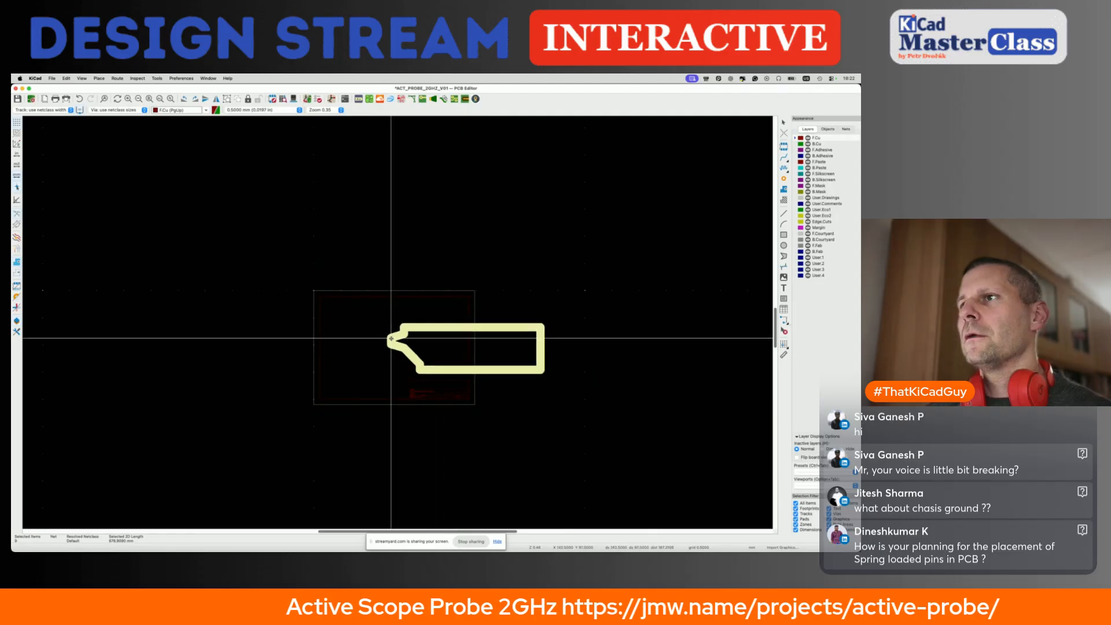
click(317, 331)
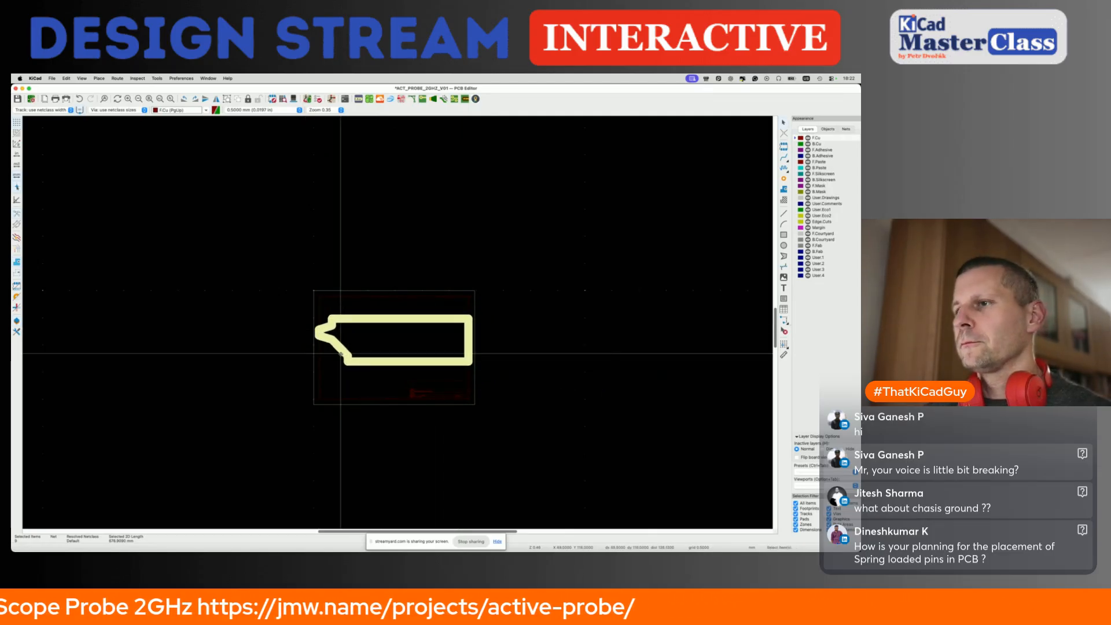
key(Delete)
key(super+s)
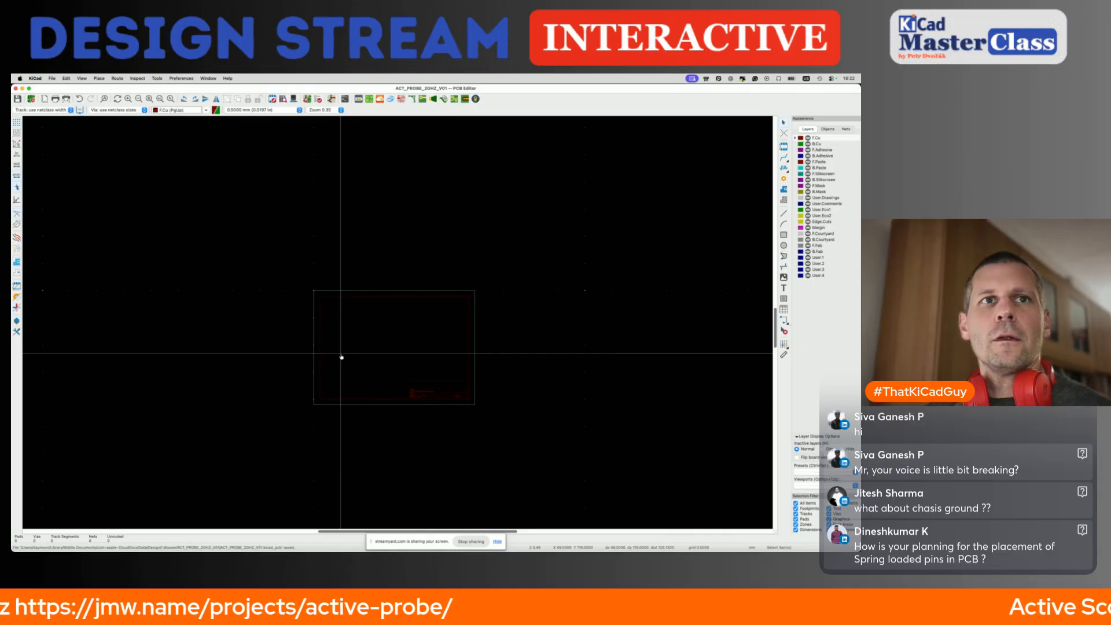
Switch to the browser and examine the enlarged prototype PCB assembly photo on the 2 GHz Active Probe page.
key(super+Tab)
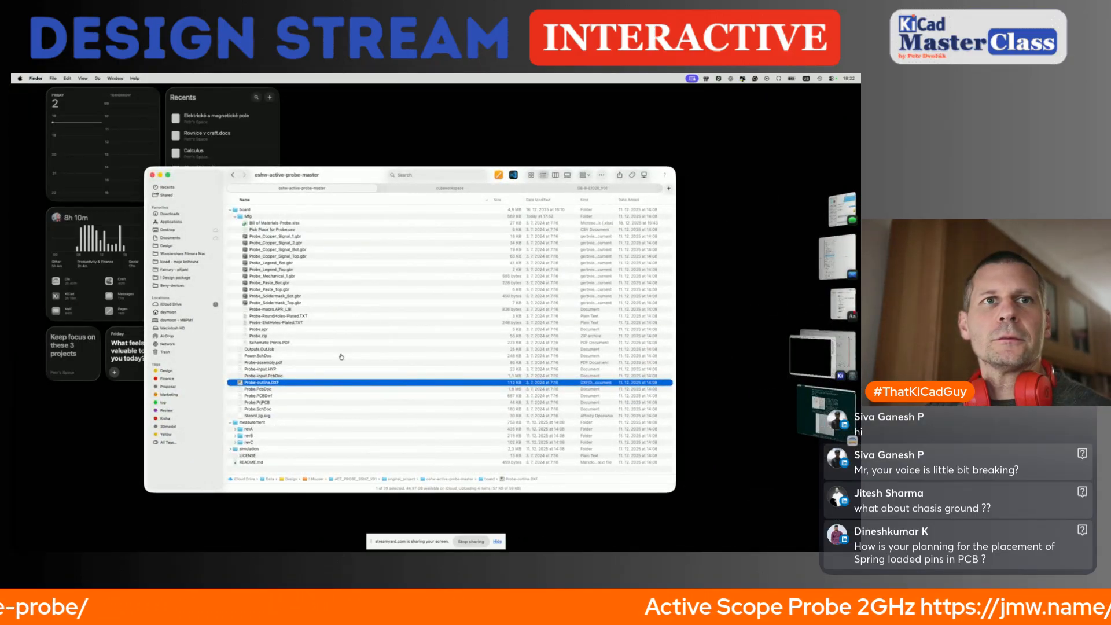
key(super+Tab)
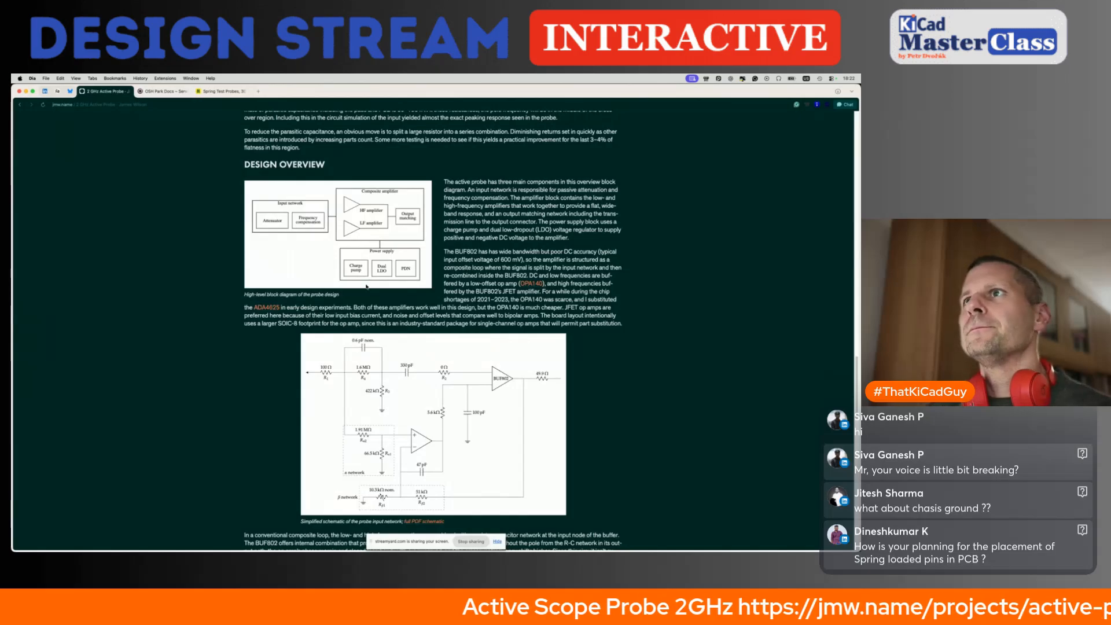
scroll(356, 307, down, 10)
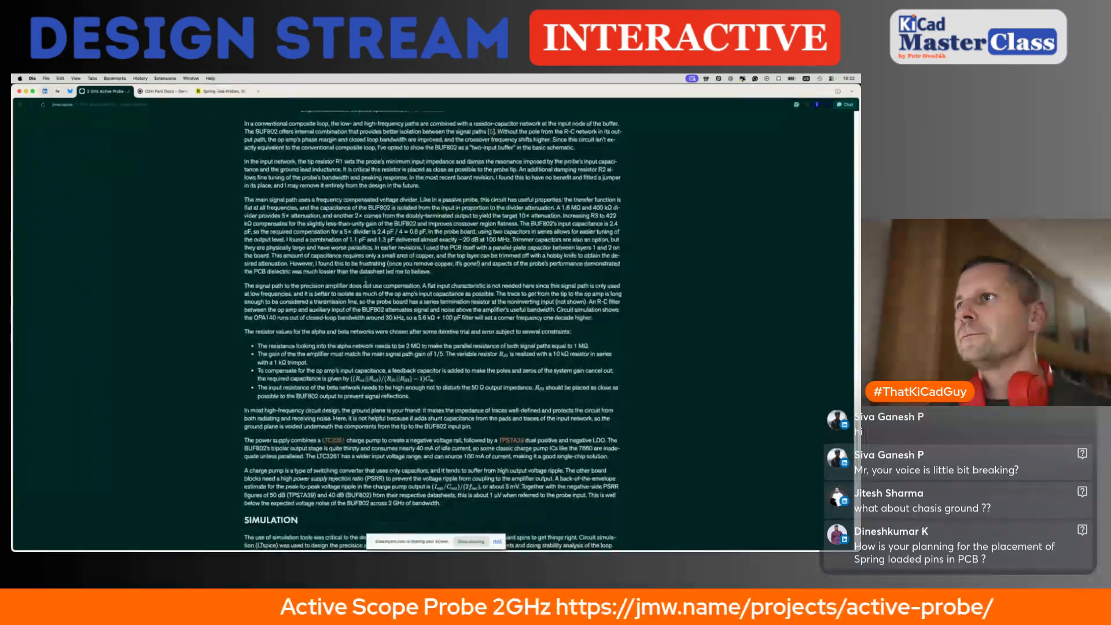
scroll(365, 283, down, 1)
scroll(365, 284, down, 3)
scroll(366, 285, up, 20)
scroll(366, 286, up, 20)
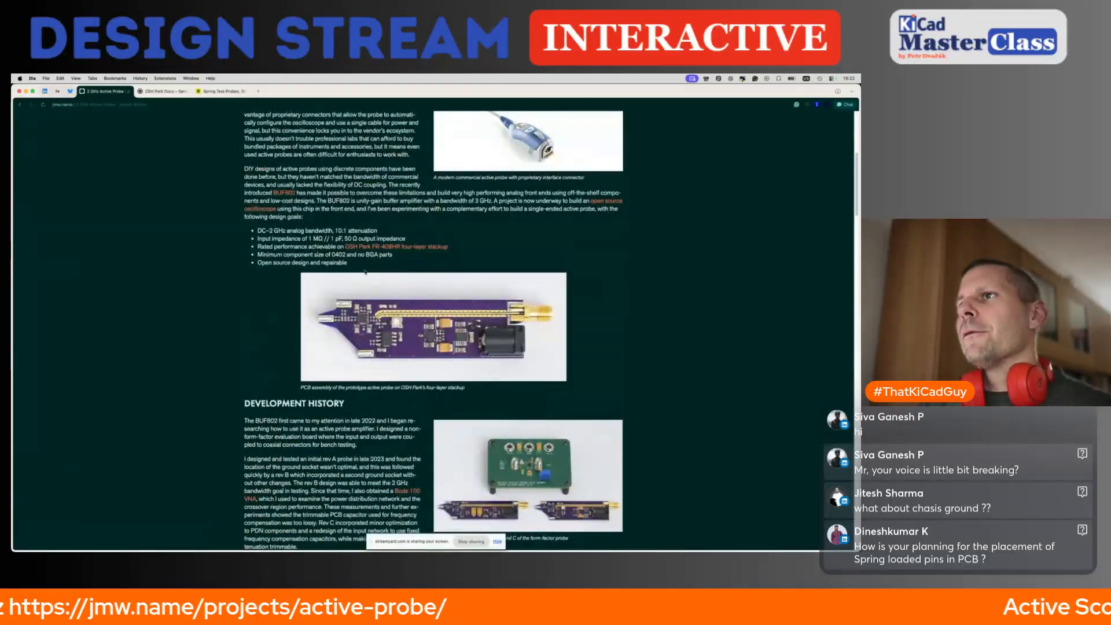
ctrl+scroll(399, 328, up, 4)
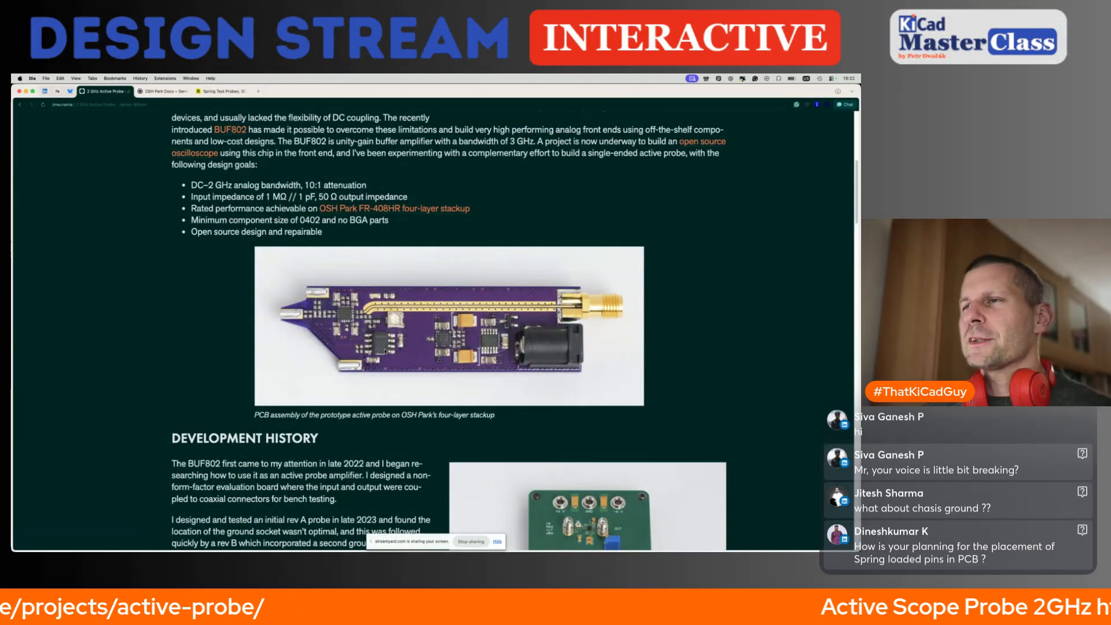
ctrl+scroll(384, 350, up, 1)
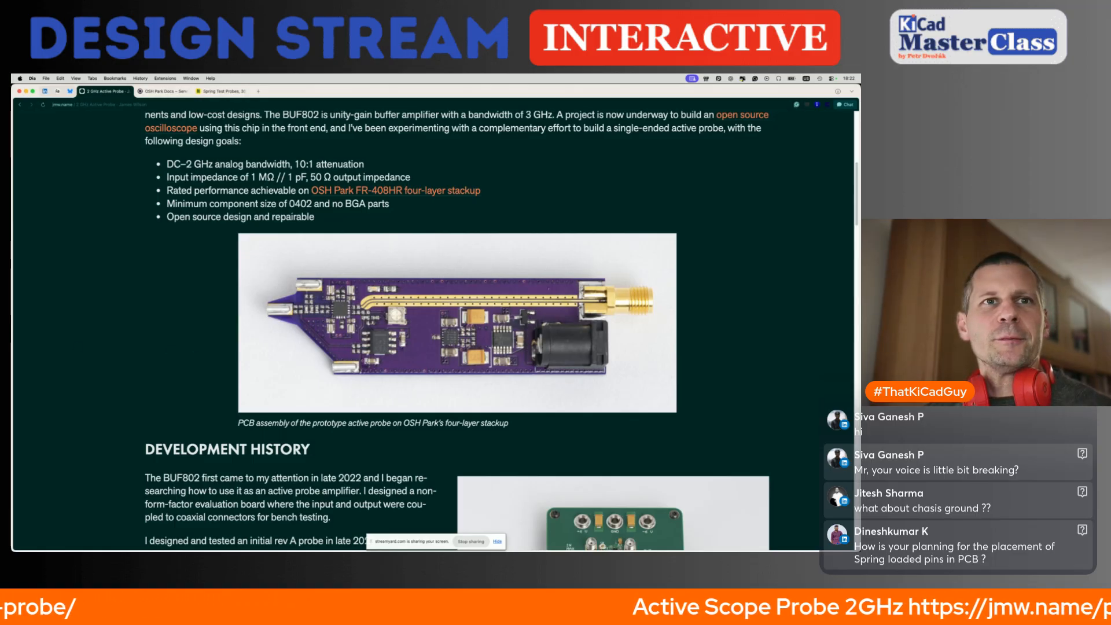
Switch back to the KiCad PCB Editor and view the netclasses in Board Setup without changing them.
key(super+Tab)
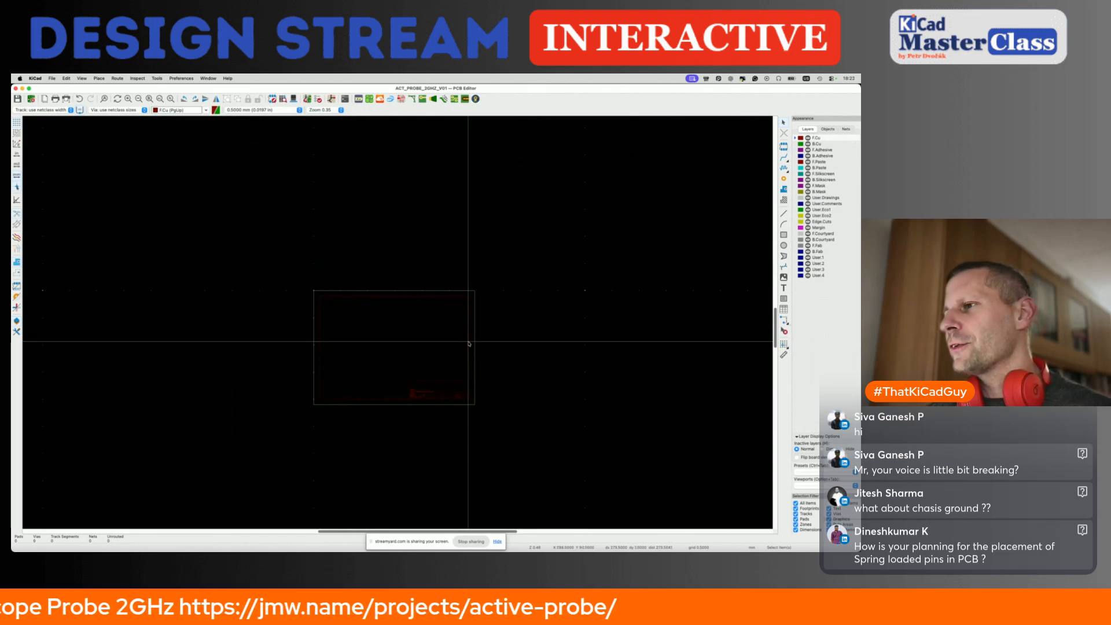
click(51, 78)
click(68, 167)
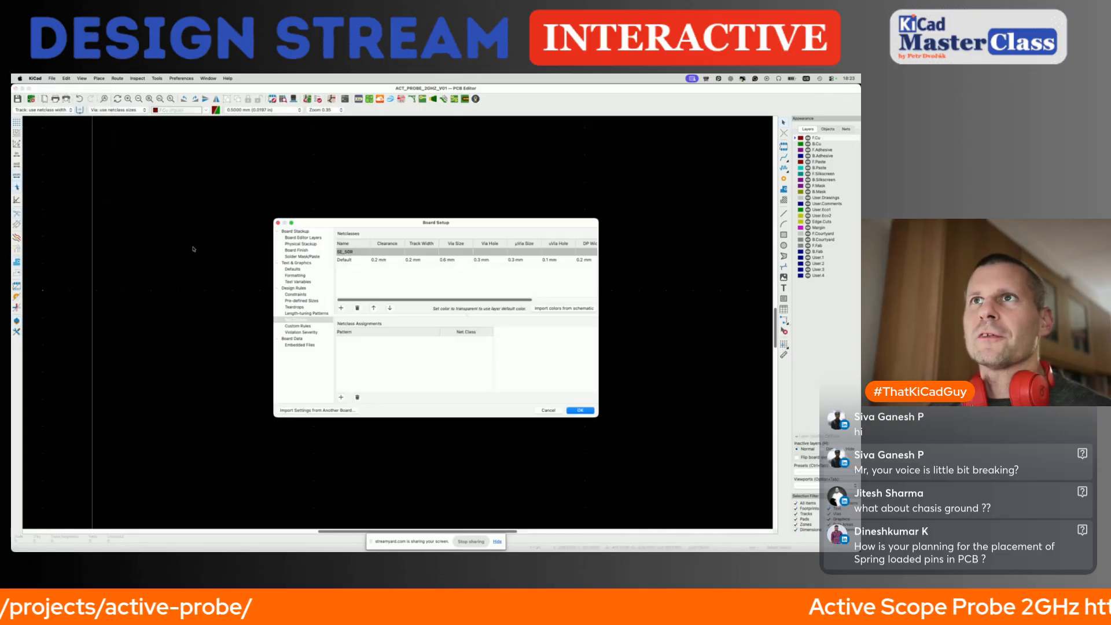
key(Escape)
Import the probe outline DXF onto Edge.Cuts at an import scale of 25, place it inside the drawing sheet, and save the board.
click(52, 78)
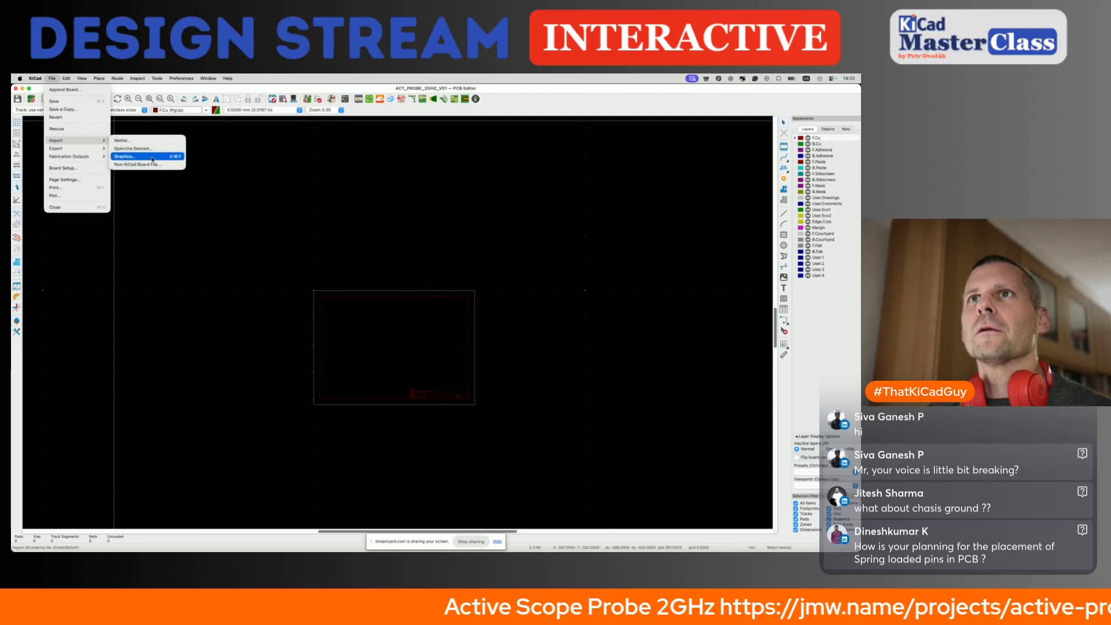
click(327, 201)
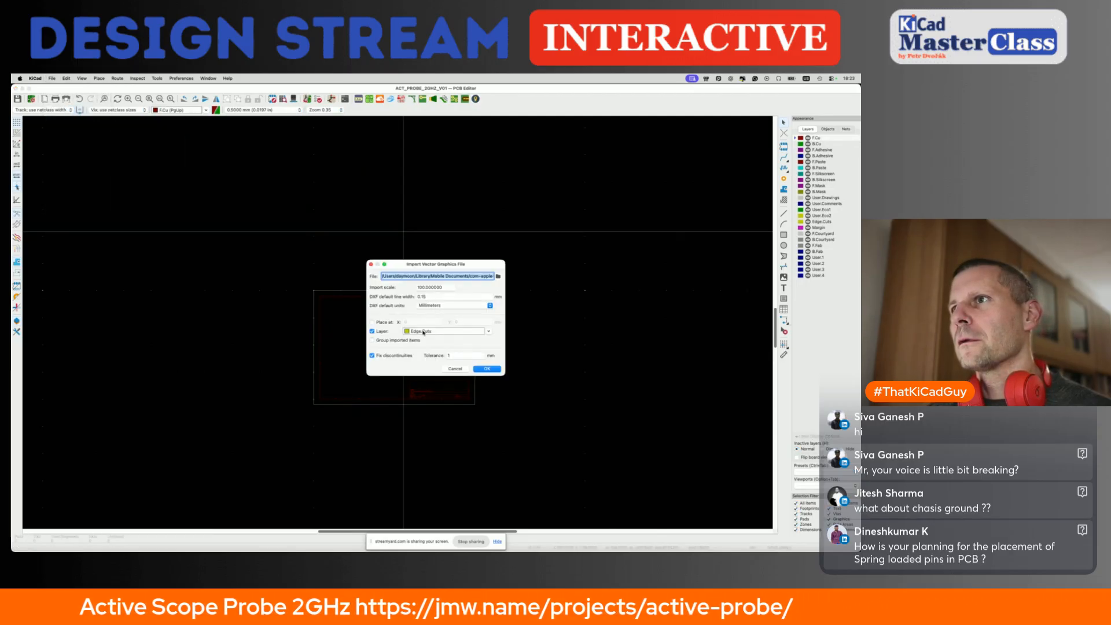
double_click(426, 288)
text(2.000000)
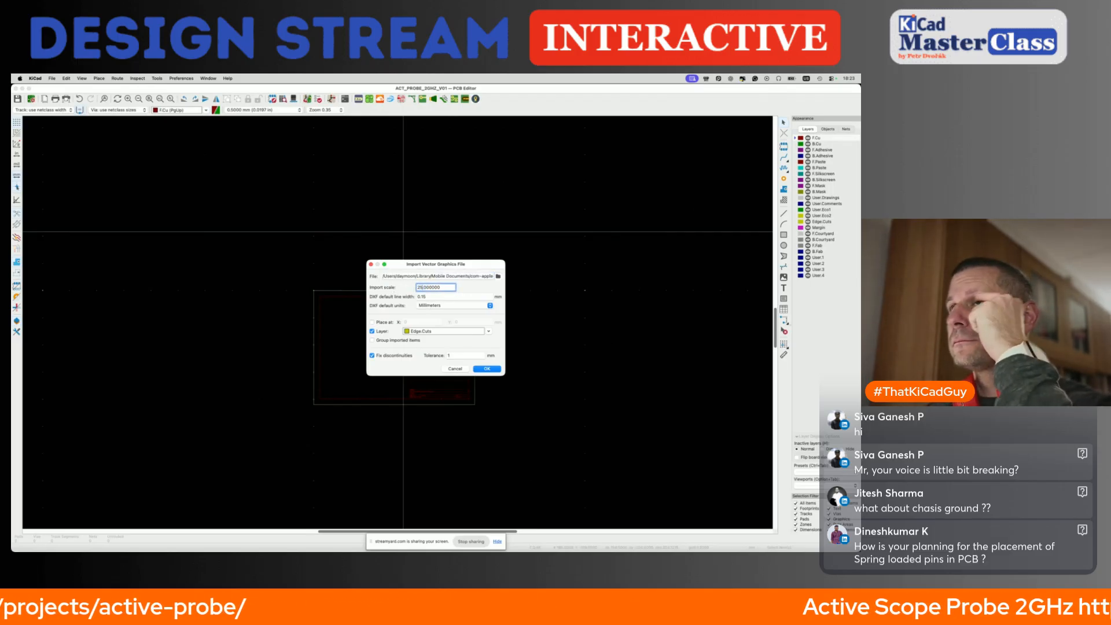
click(443, 297)
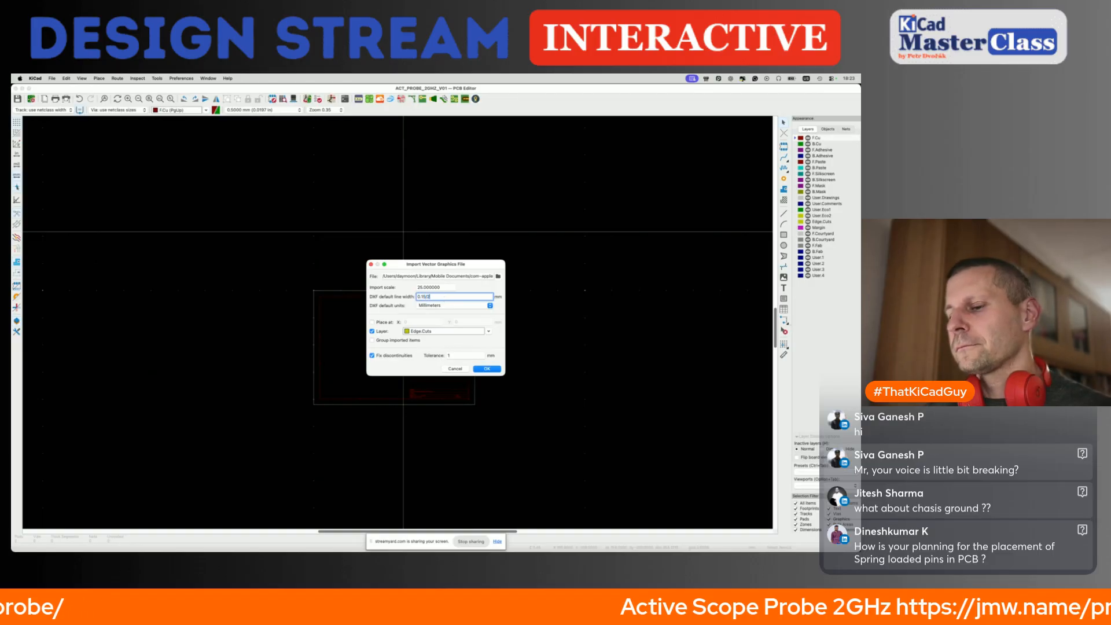
click(487, 368)
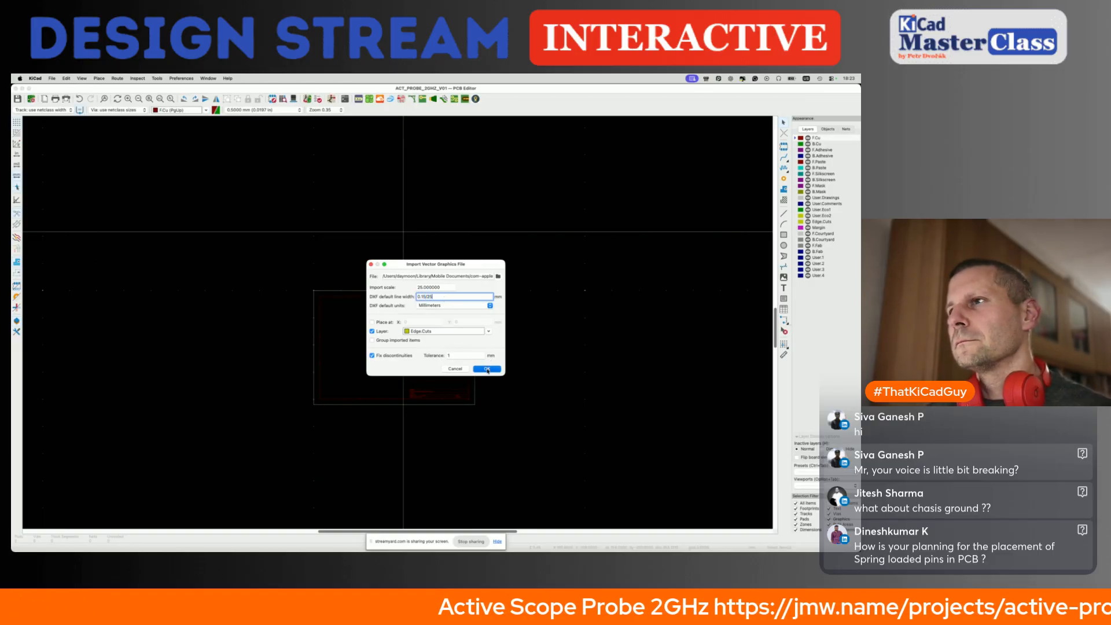
click(374, 338)
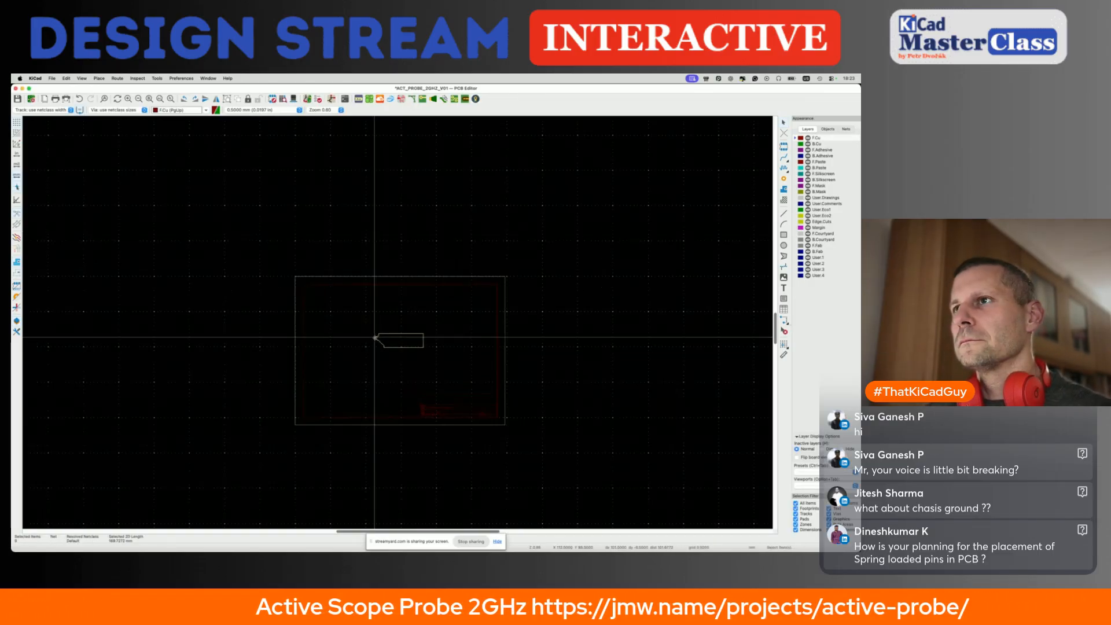
scroll(375, 338, up, 8)
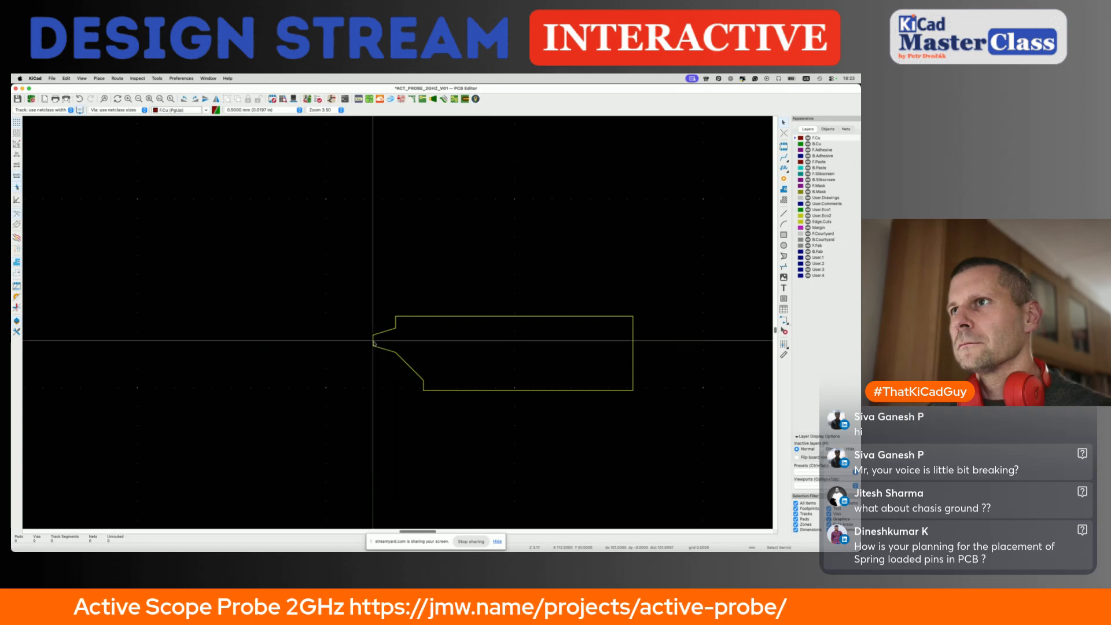
key(super+s)
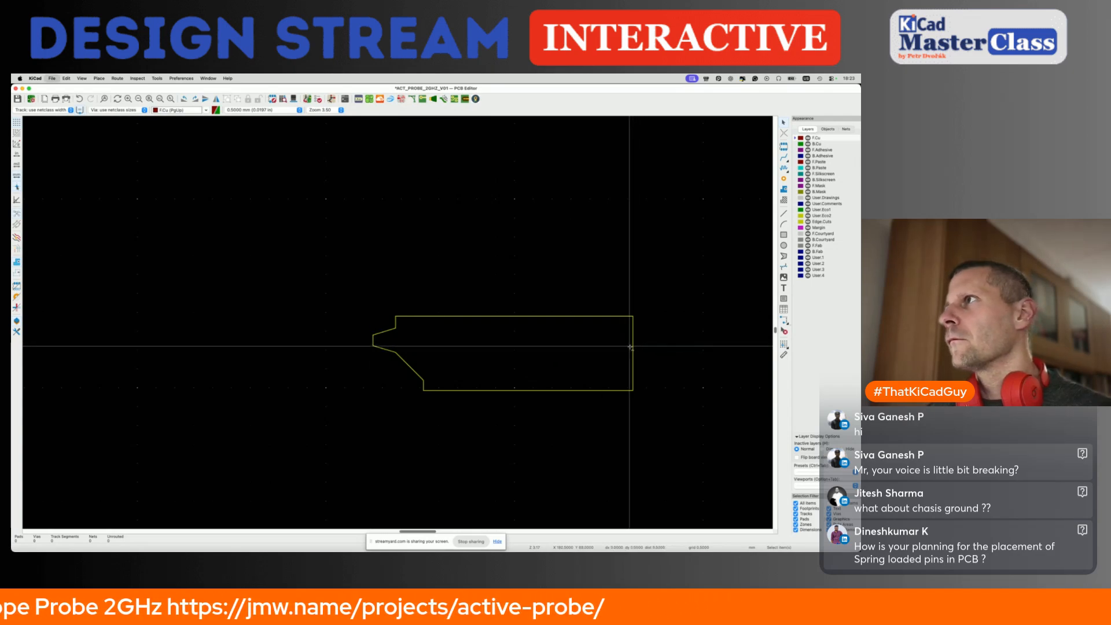
Update the PCB from the schematic and place the added footprints as a group above and left of the board outline.
click(784, 146)
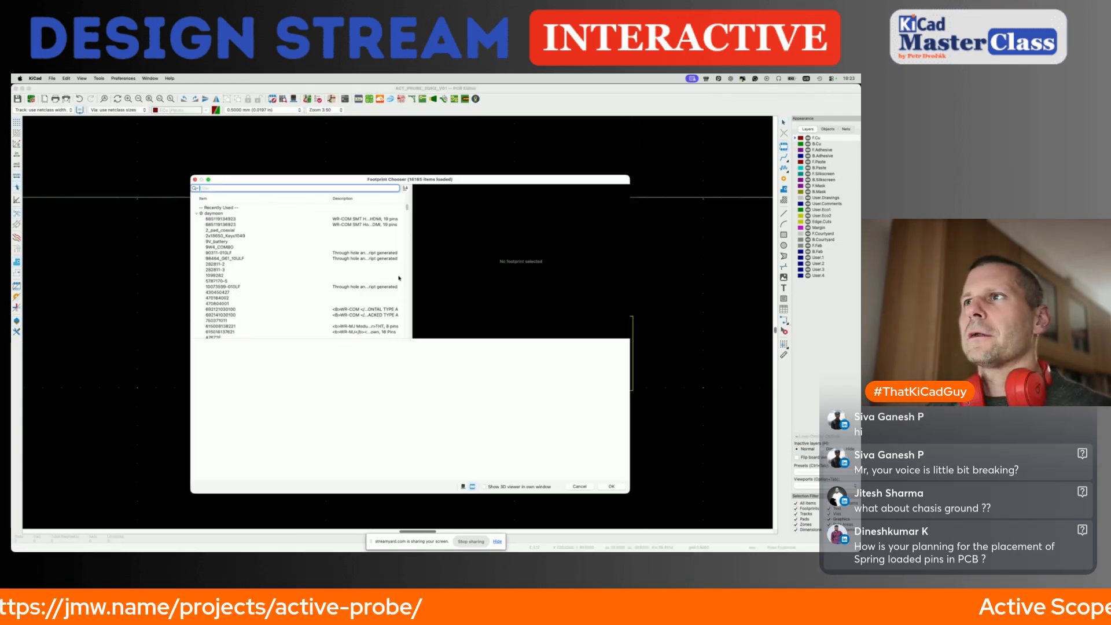
key(Escape)
scroll(400, 278, down, 5)
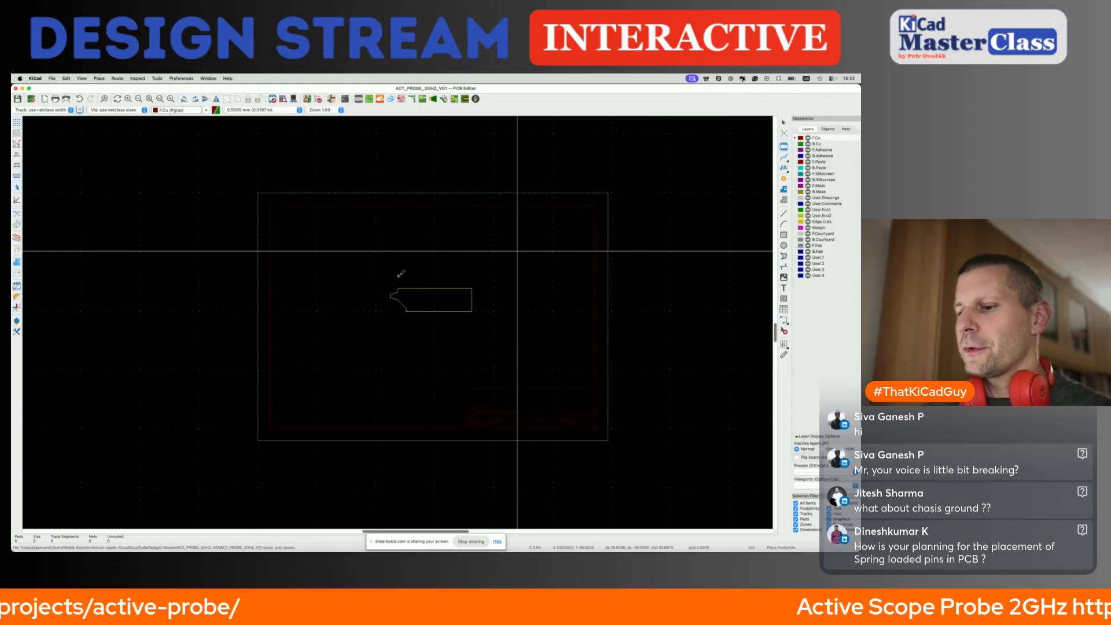
key(F8)
click(407, 383)
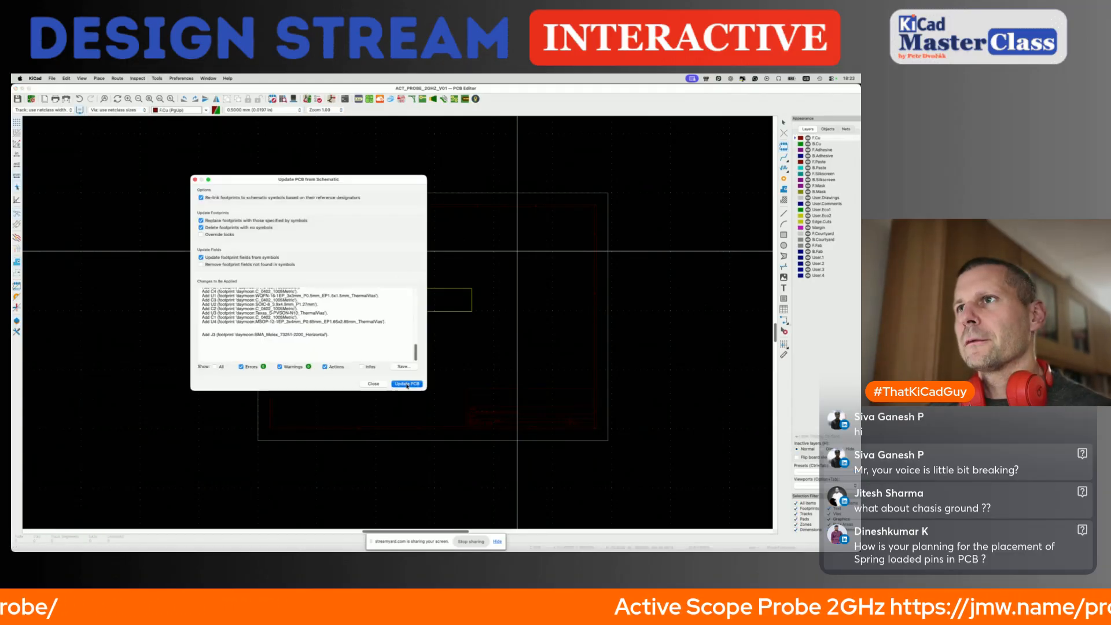
click(374, 383)
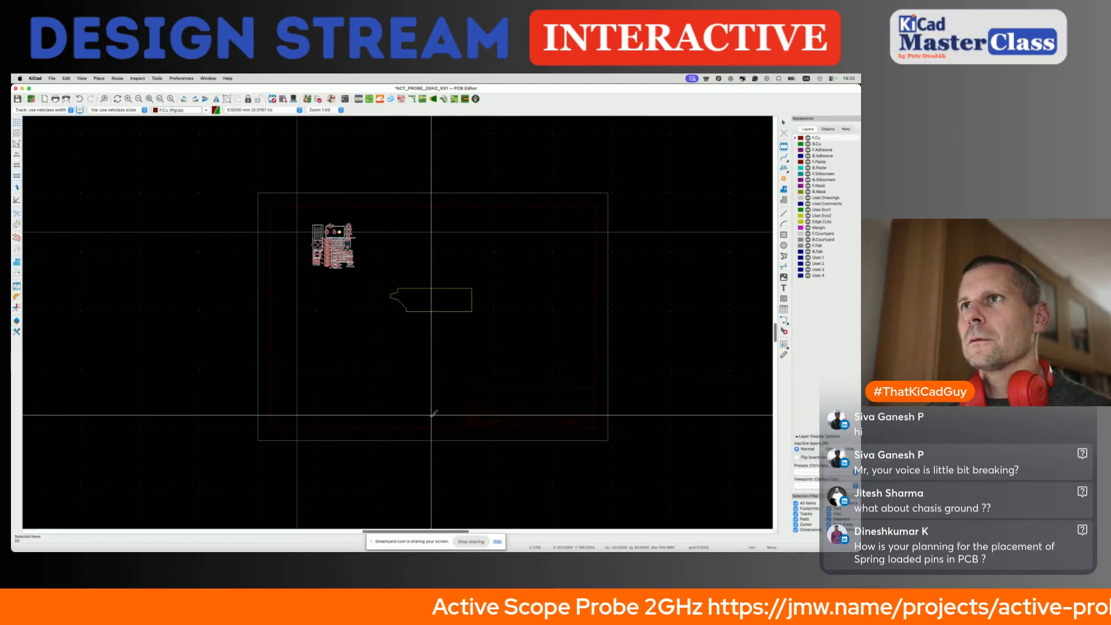
scroll(350, 271, up, 3)
click(350, 272)
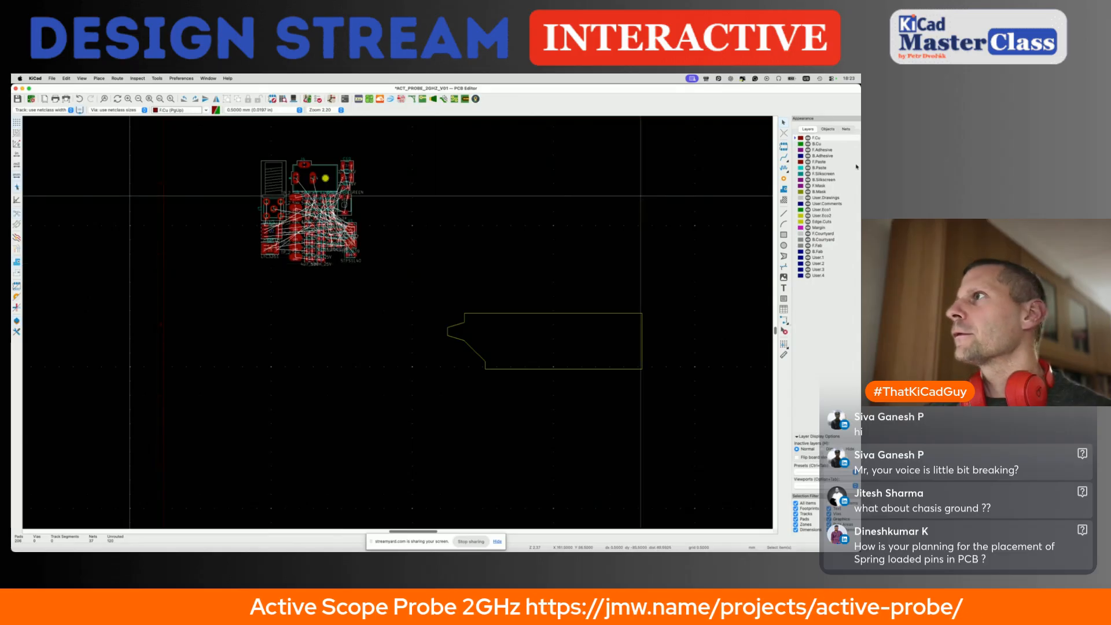
Hide the footprint values and move the SOIC-8 footprint U2 inside the board outline near the probe tip end.
click(828, 129)
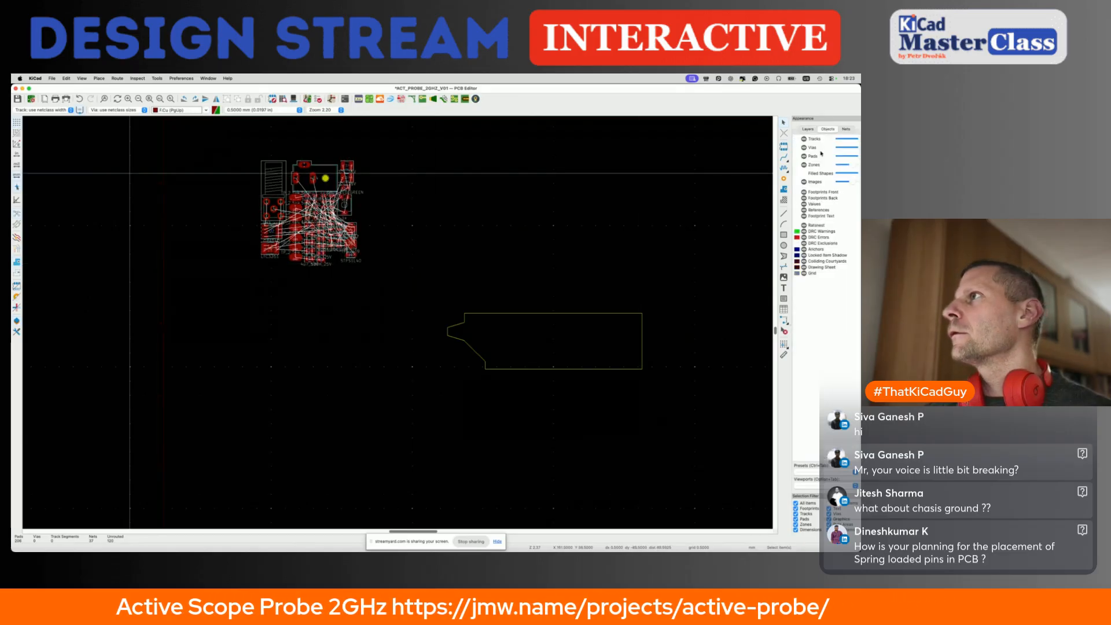
click(804, 204)
scroll(287, 219, up, 2)
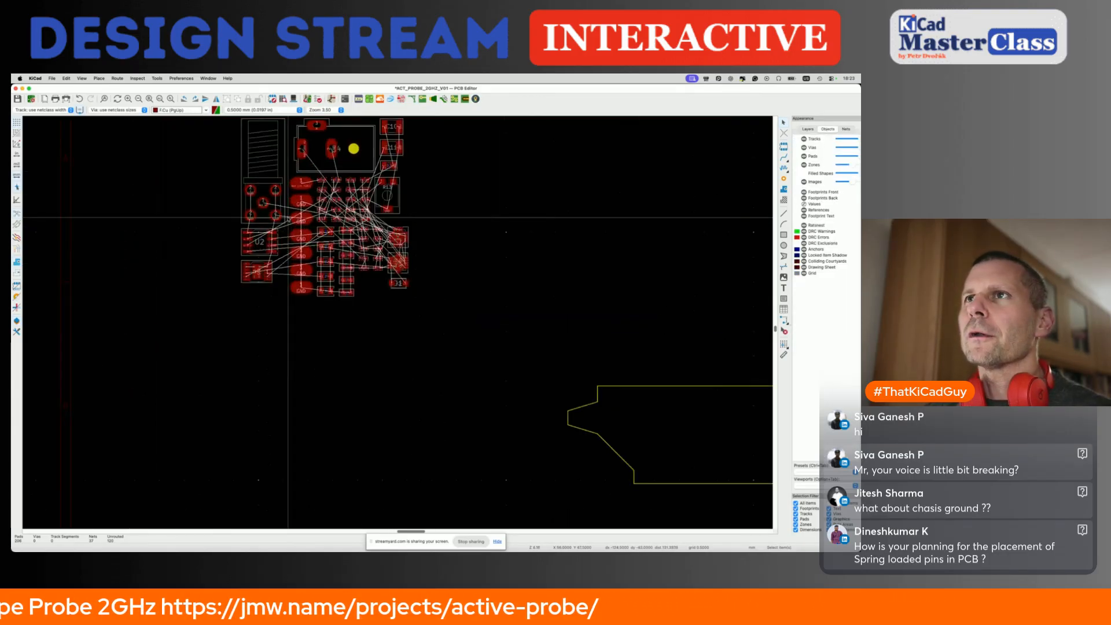
click(258, 252)
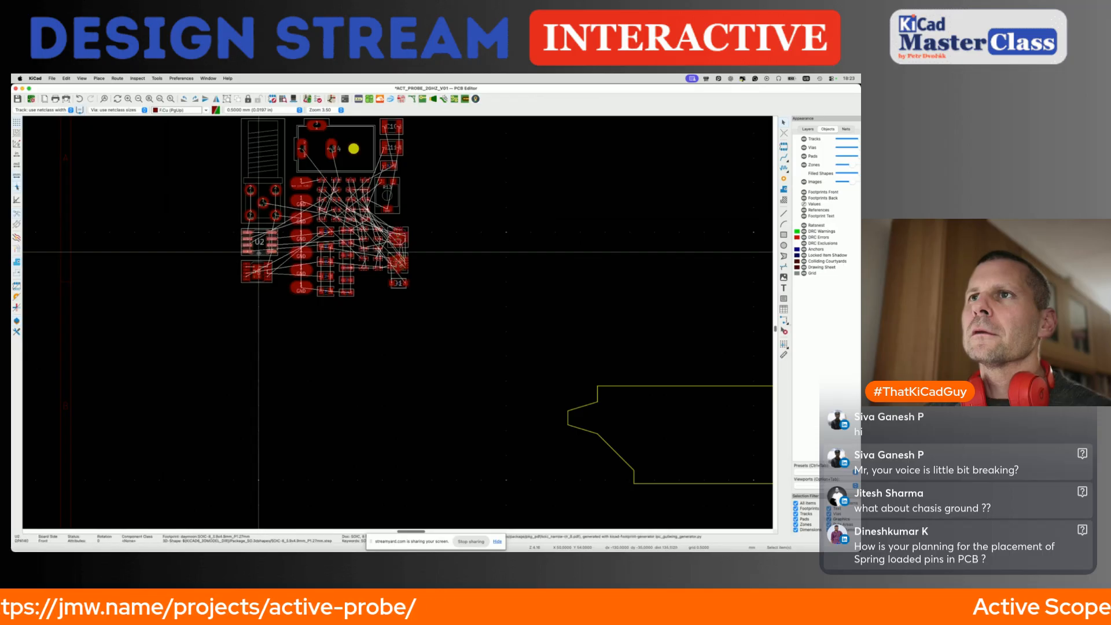
scroll(258, 252, down, 3)
key(m)
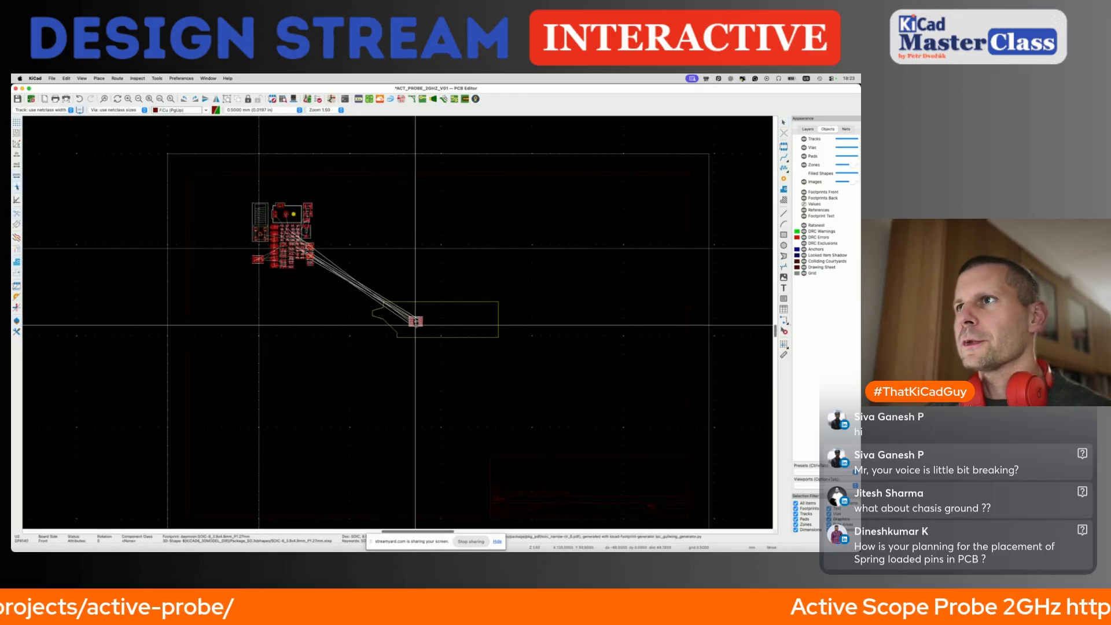
click(413, 324)
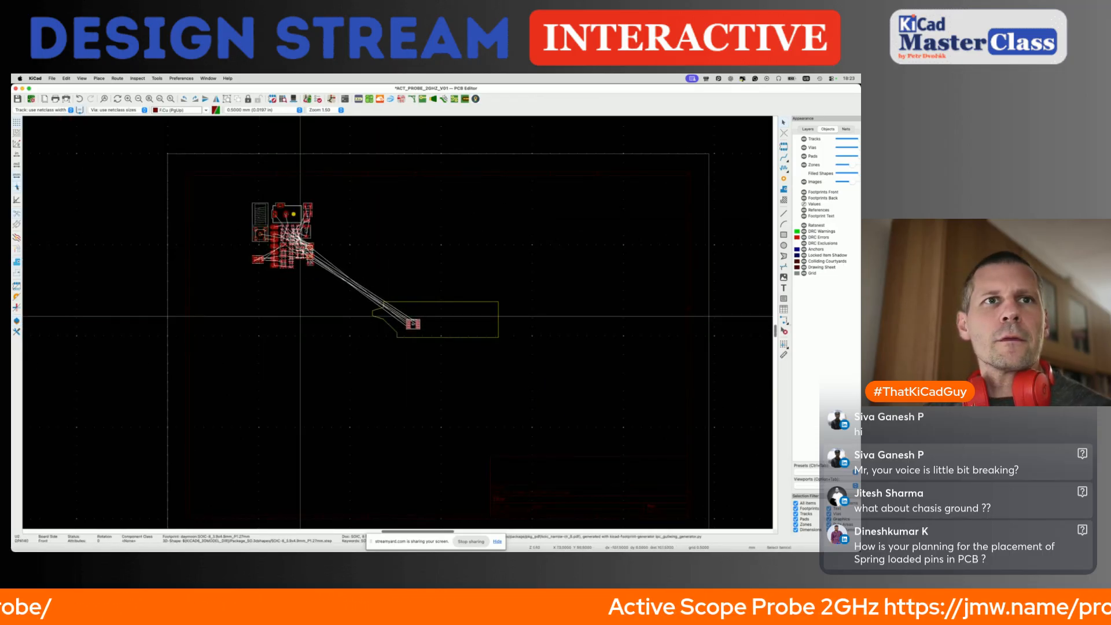
Switch to the browser and capture a screenshot of the prototype PCB assembly photo on the 2 GHz Active Probe page.
key(super+Tab)
key(super+shift+4)
drag(252, 256, 677, 401)
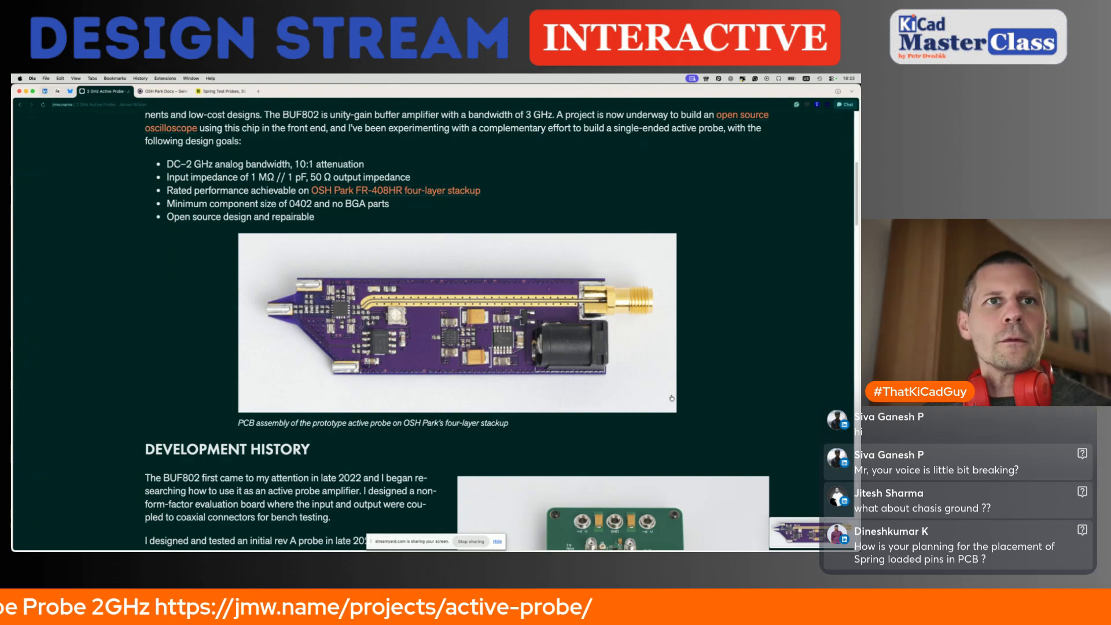
Switch to Finder and transfer the new screenshot from the Desktop into the oshw-active-probe-master folder.
key(super+Tab)
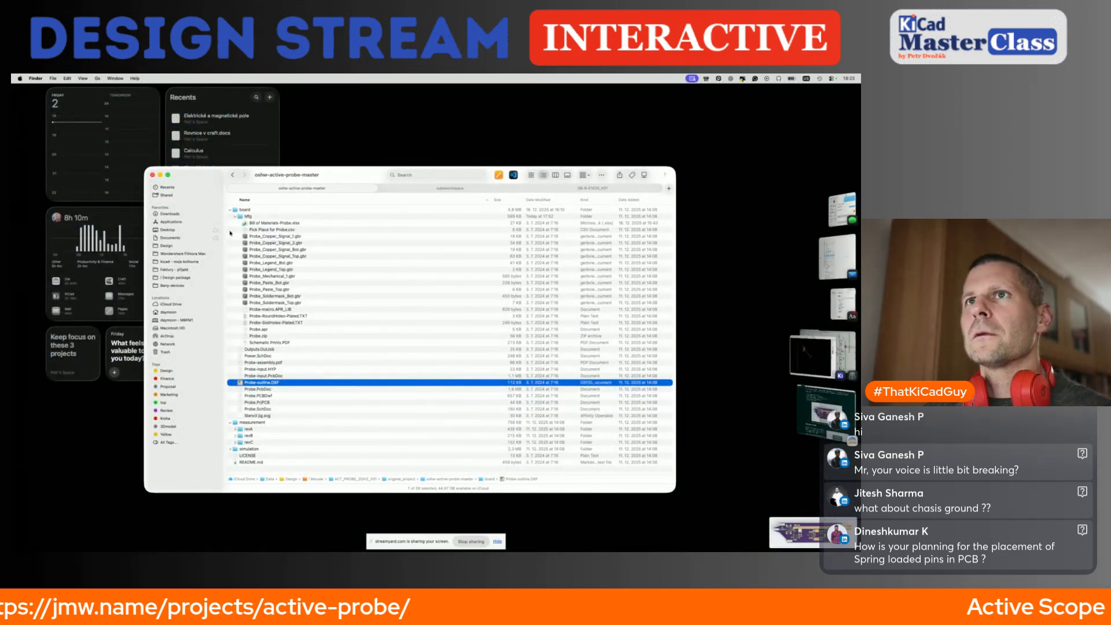
click(172, 230)
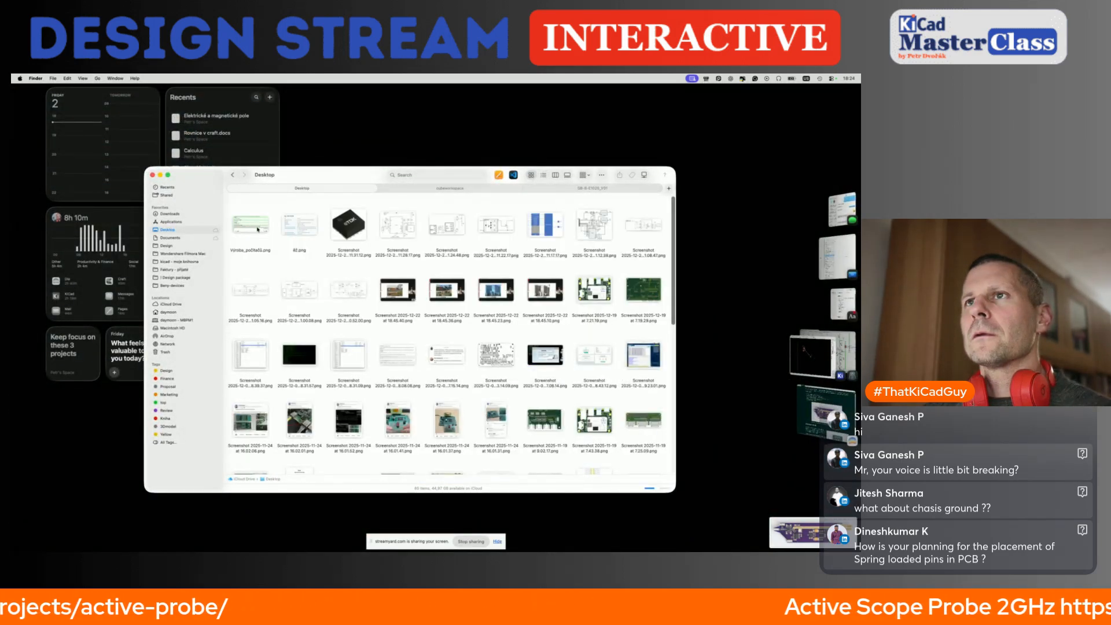
click(250, 204)
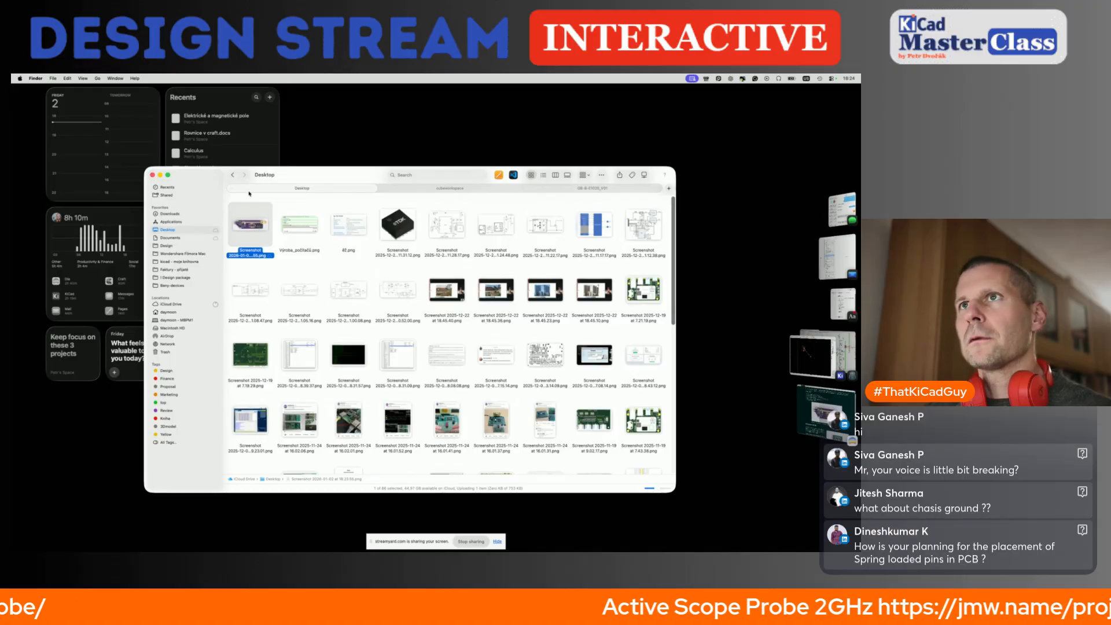
click(234, 175)
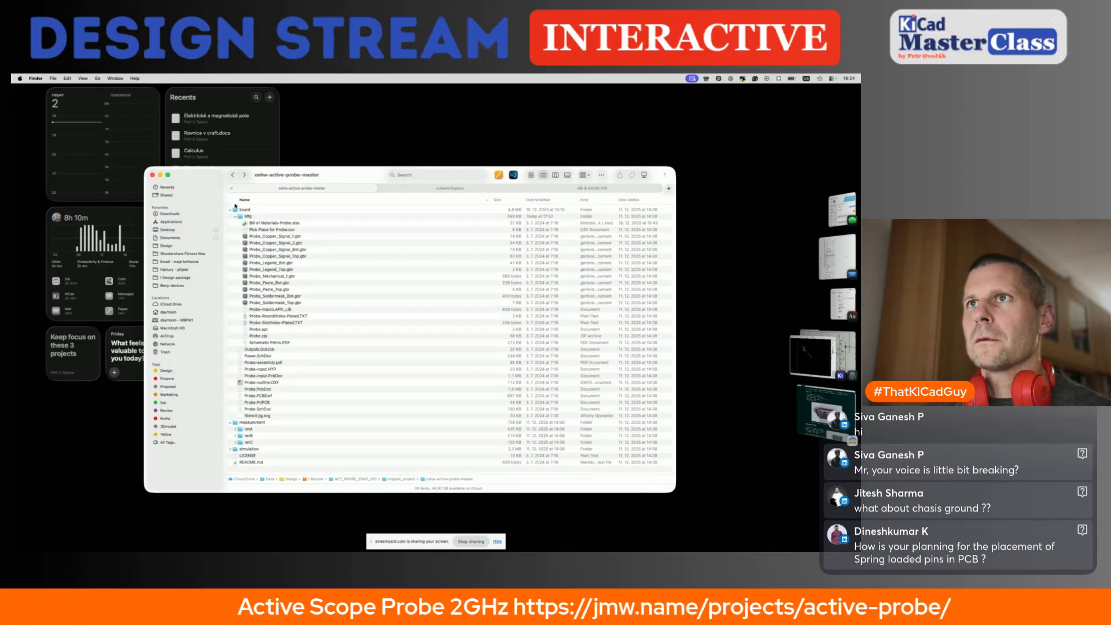
double_click(247, 217)
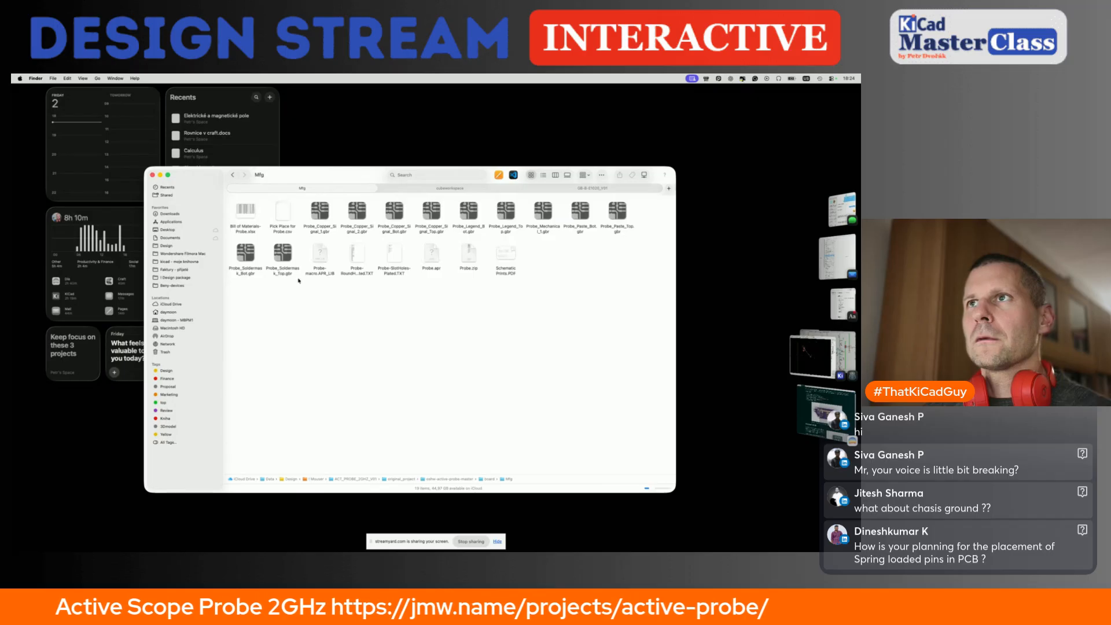
key(super+Up)
key(super+Up)
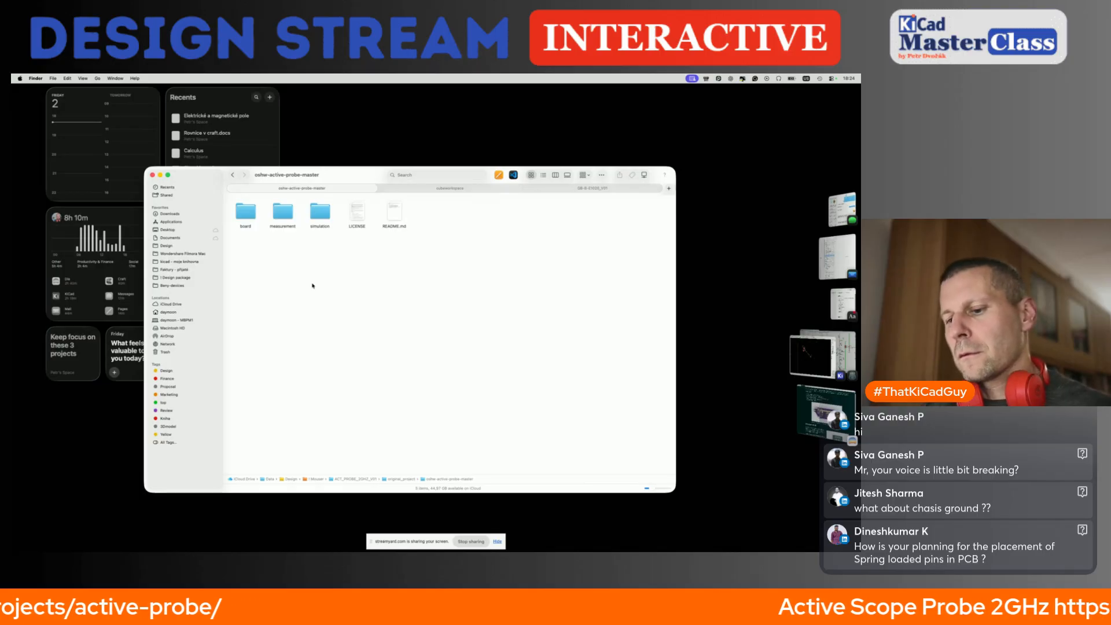
key(super+v)
Rename the pasted screenshot file as Probe.png.
click(433, 230)
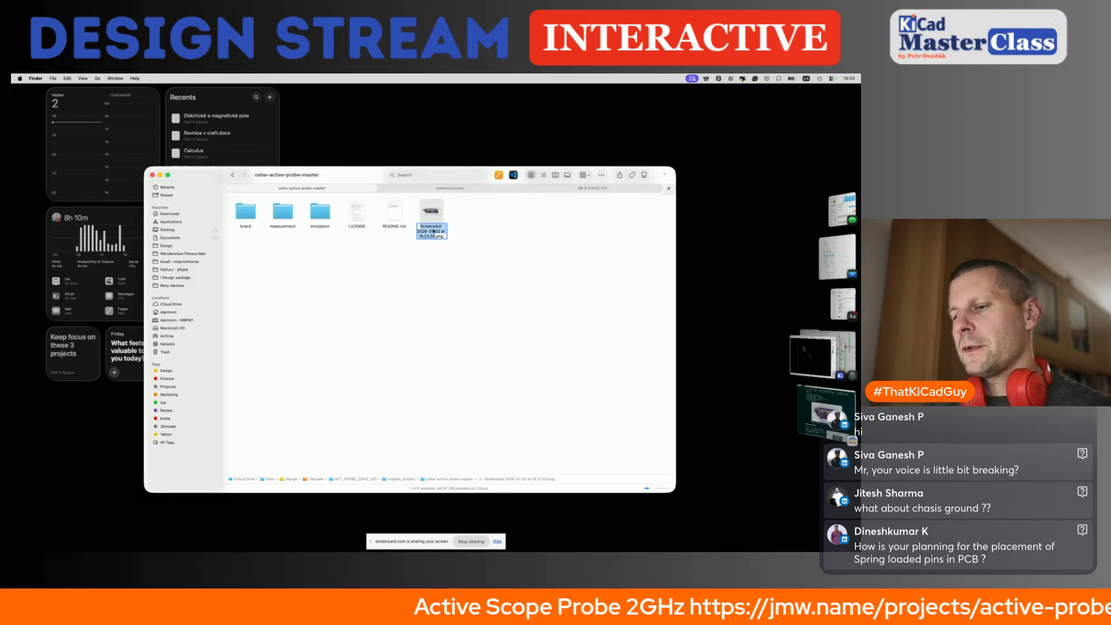
text(Prob)
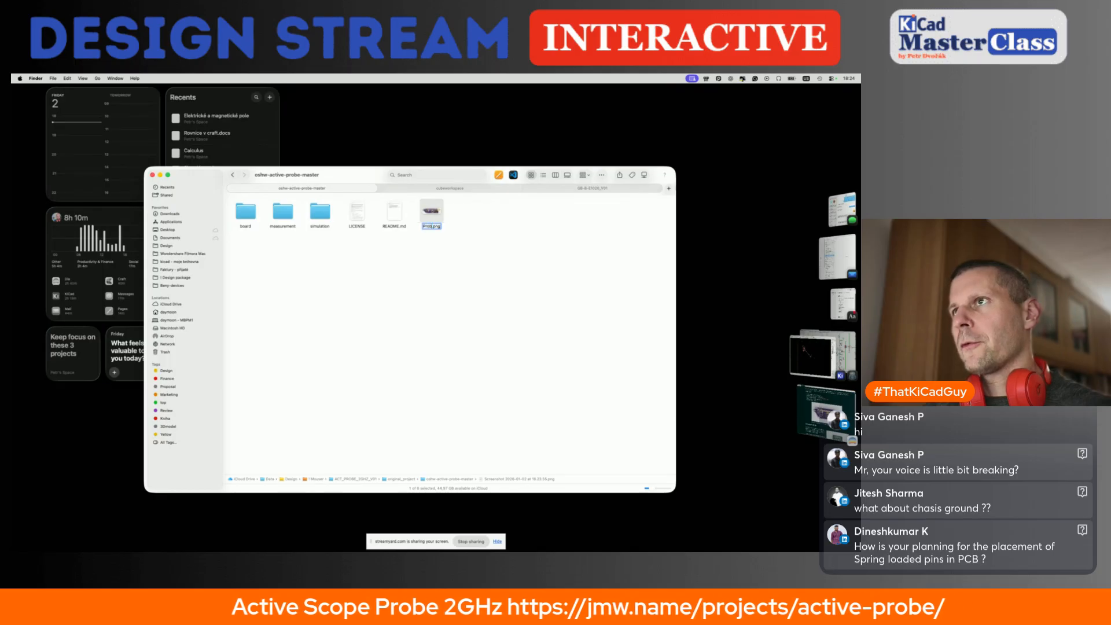
key(Return)
Return to the KiCad PCB Editor and place Probe.png as a reference image just below the board outline.
click(812, 354)
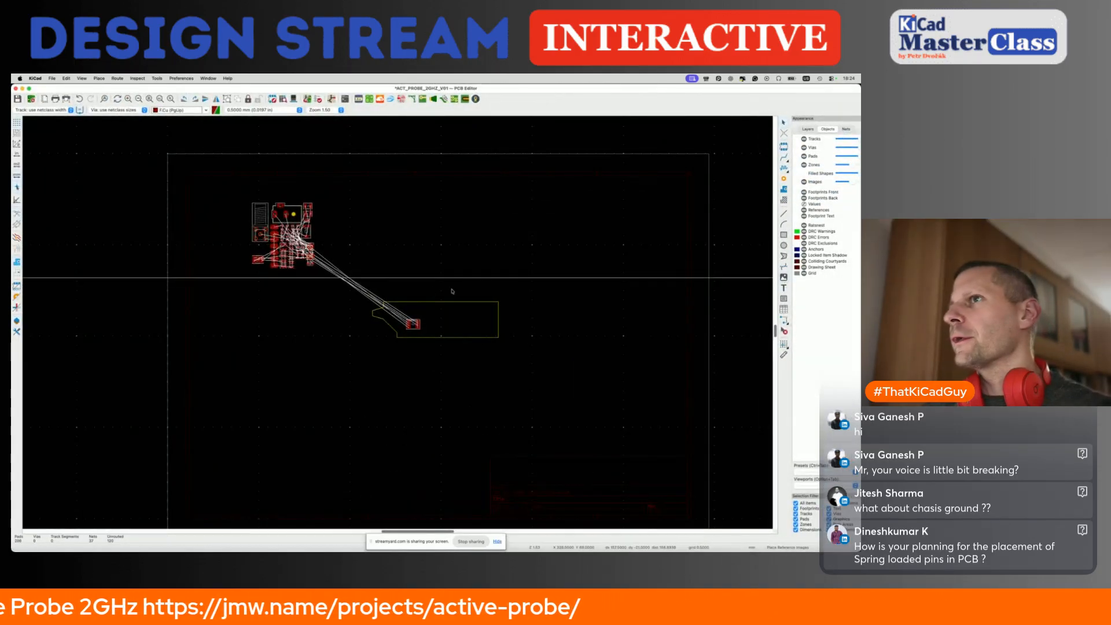
click(783, 277)
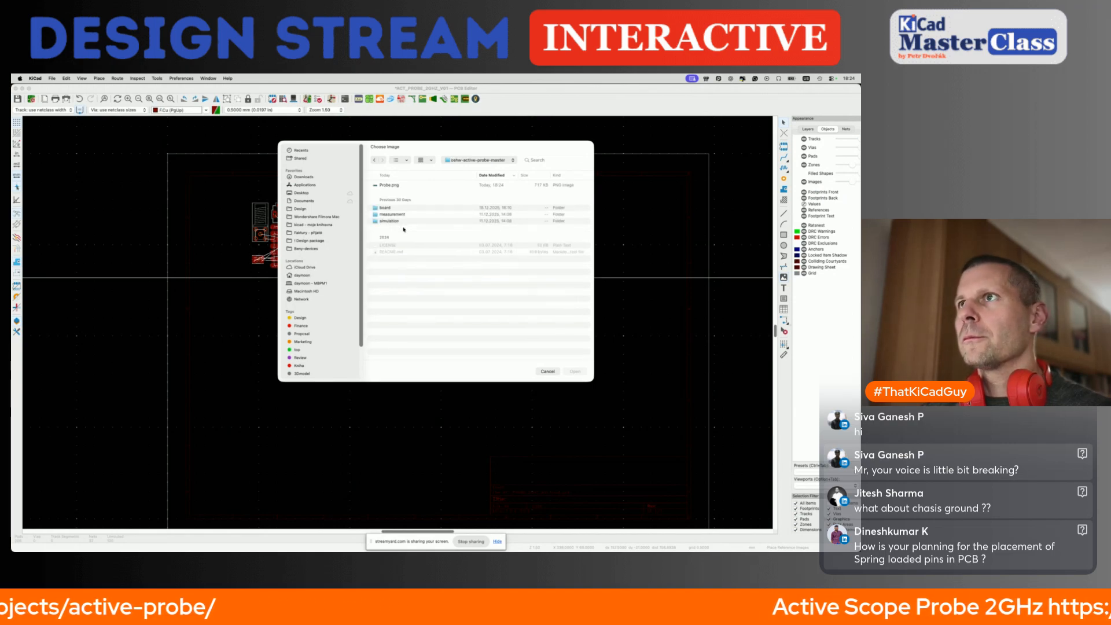
double_click(384, 192)
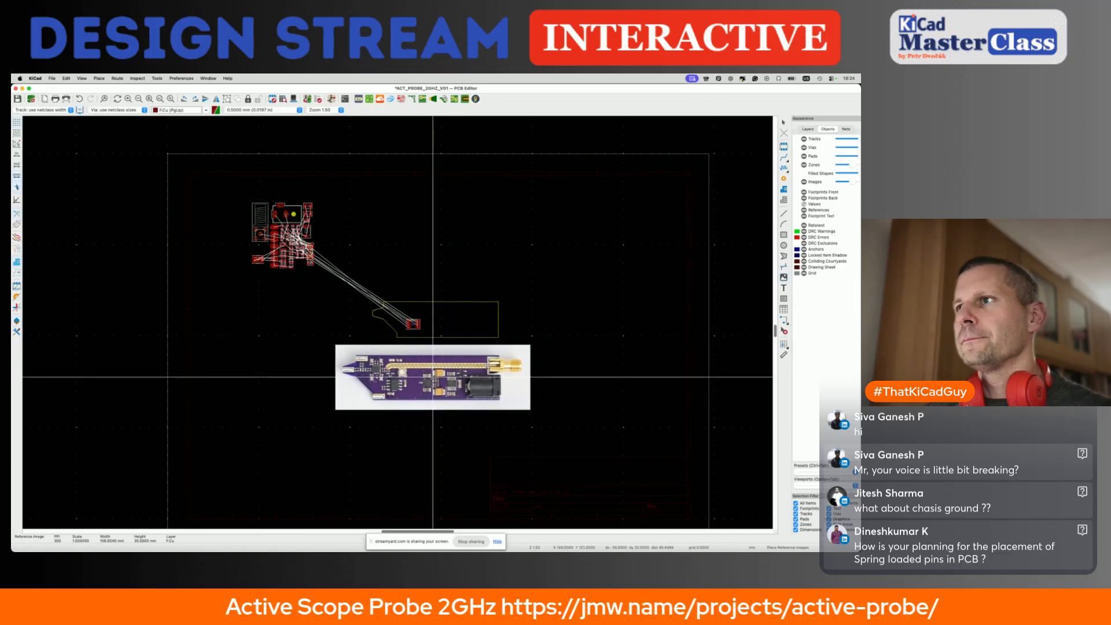
click(429, 376)
scroll(405, 338, up, 3)
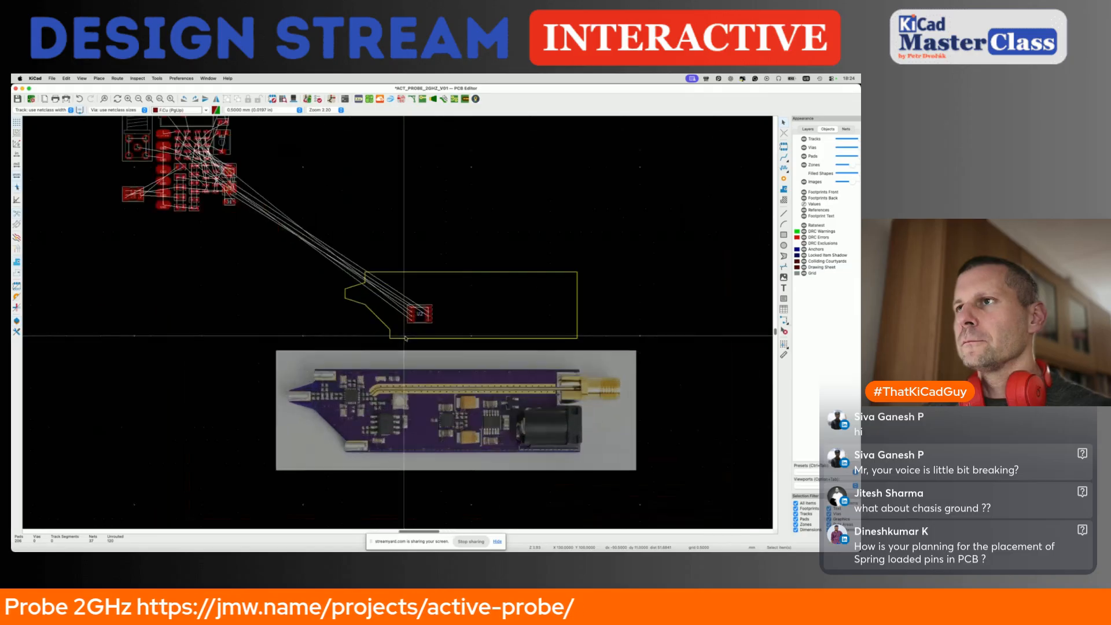
Move U2 over the matching chip in the reference photo to compare sizes, and return it inside the board outline.
scroll(405, 338, up, 4)
click(466, 236)
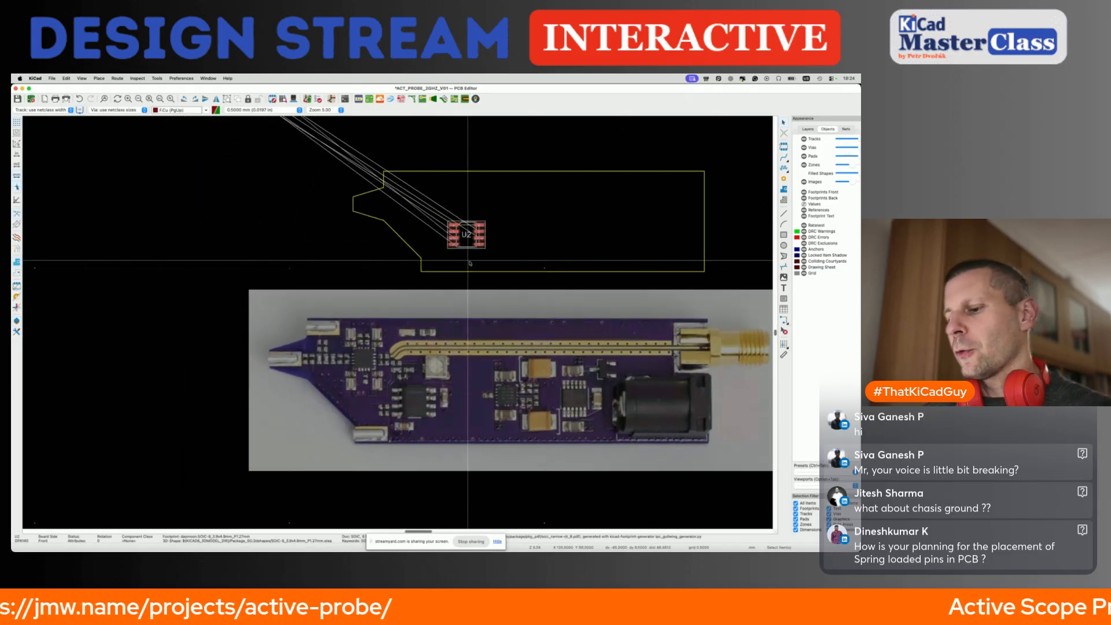
key(m)
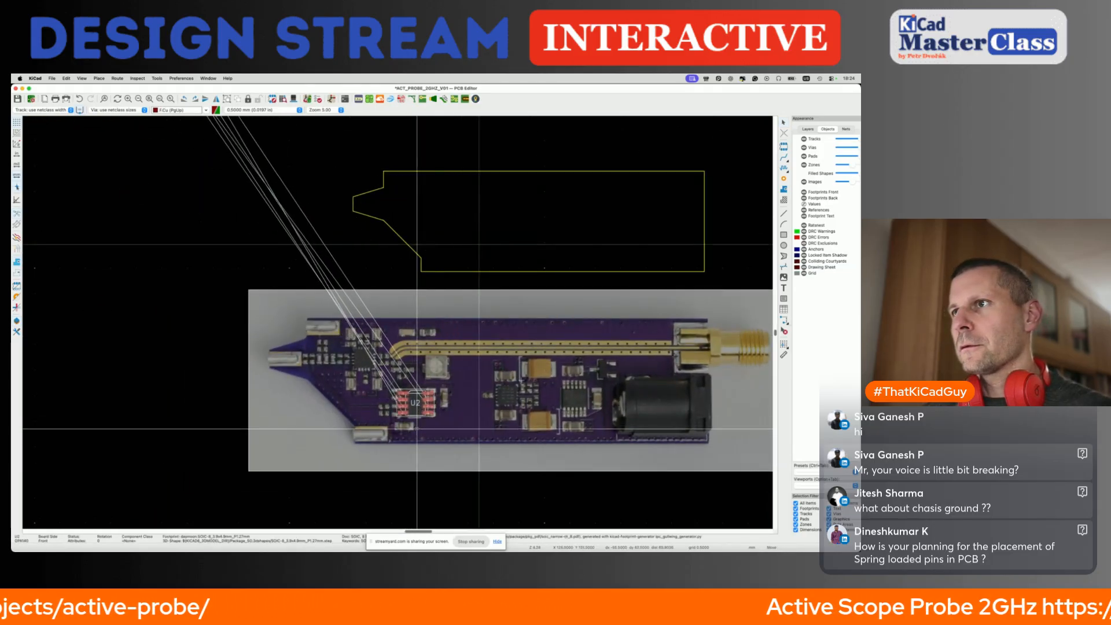
key(Escape)
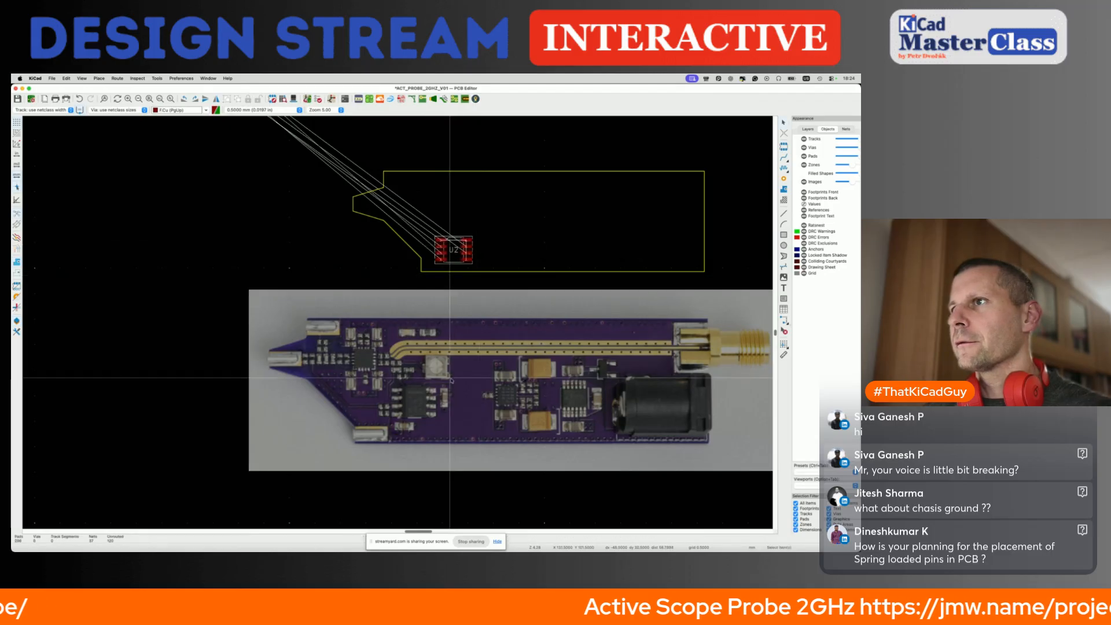
Set the scale of the probe photo reference image to 0.9.
double_click(451, 380)
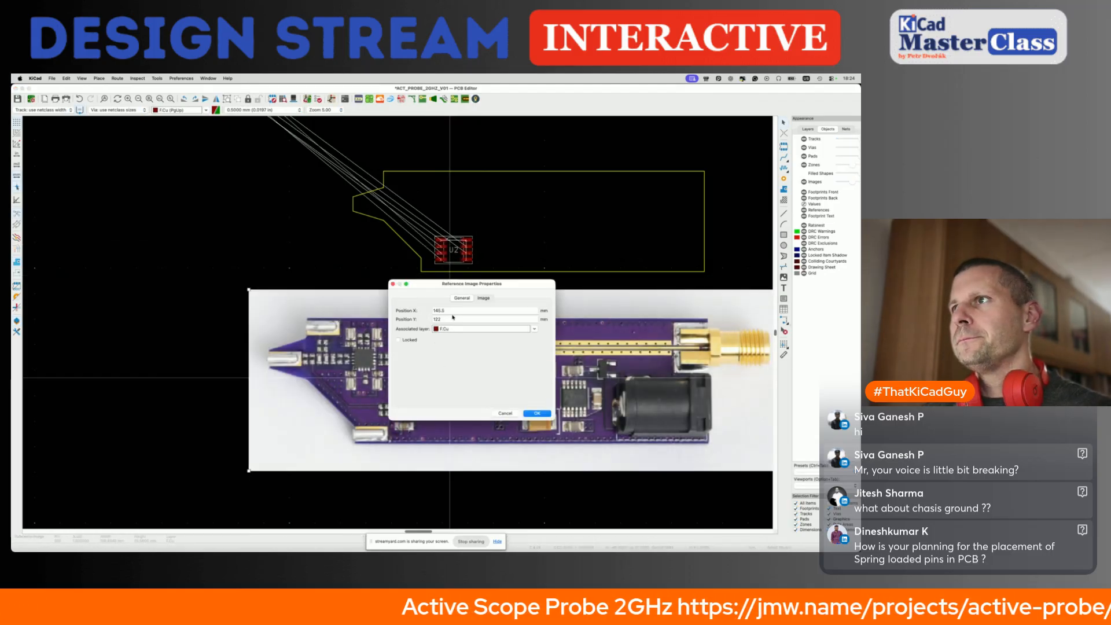
click(483, 298)
click(514, 310)
text(0.900000)
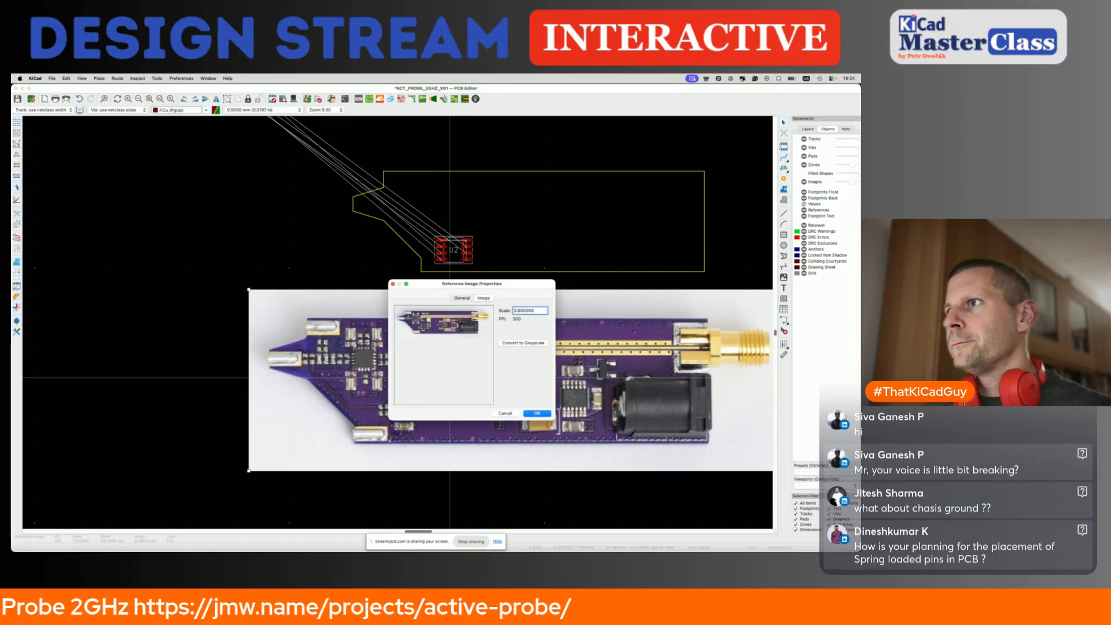
click(535, 413)
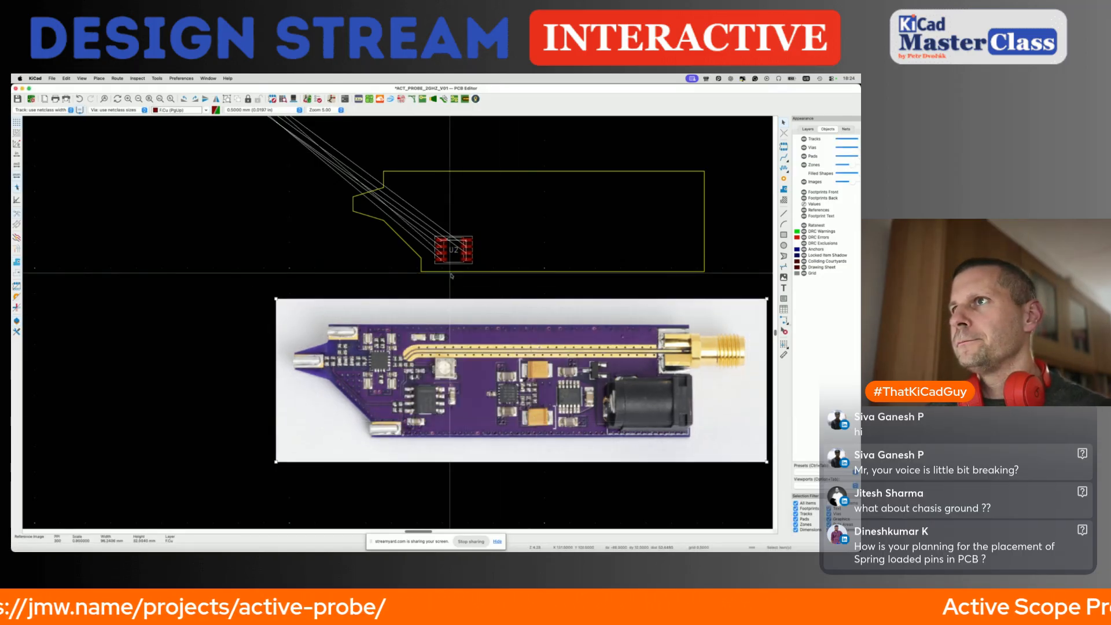
Move U2 over the matching chip in the rescaled photo to compare sizes, and place it outside the board outline, beyond its pointed end.
click(455, 260)
key(m)
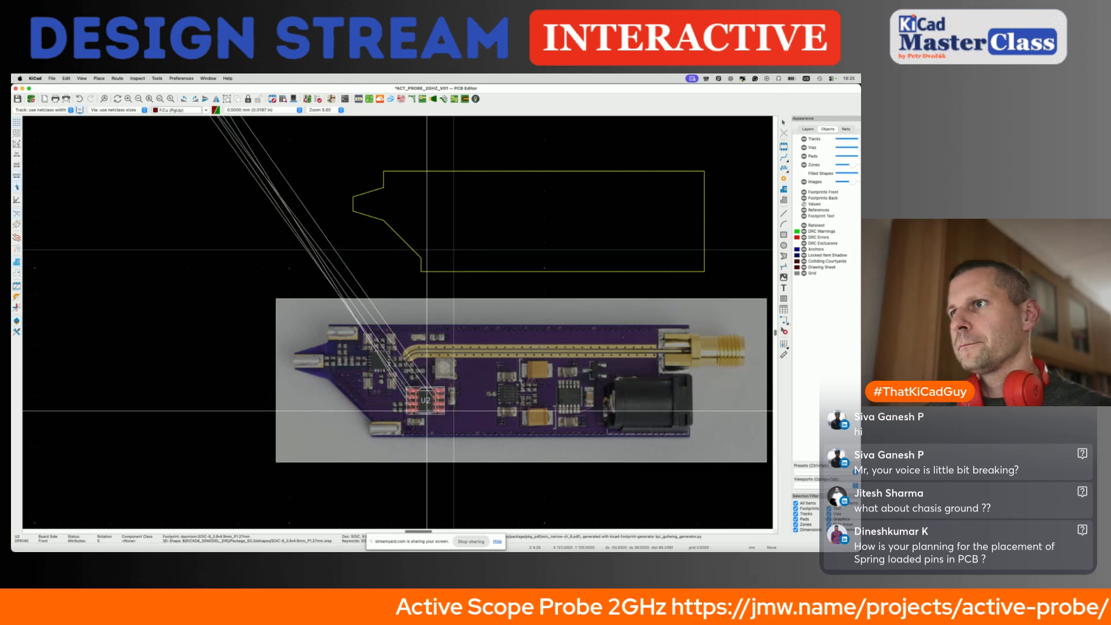
click(373, 286)
key(Escape)
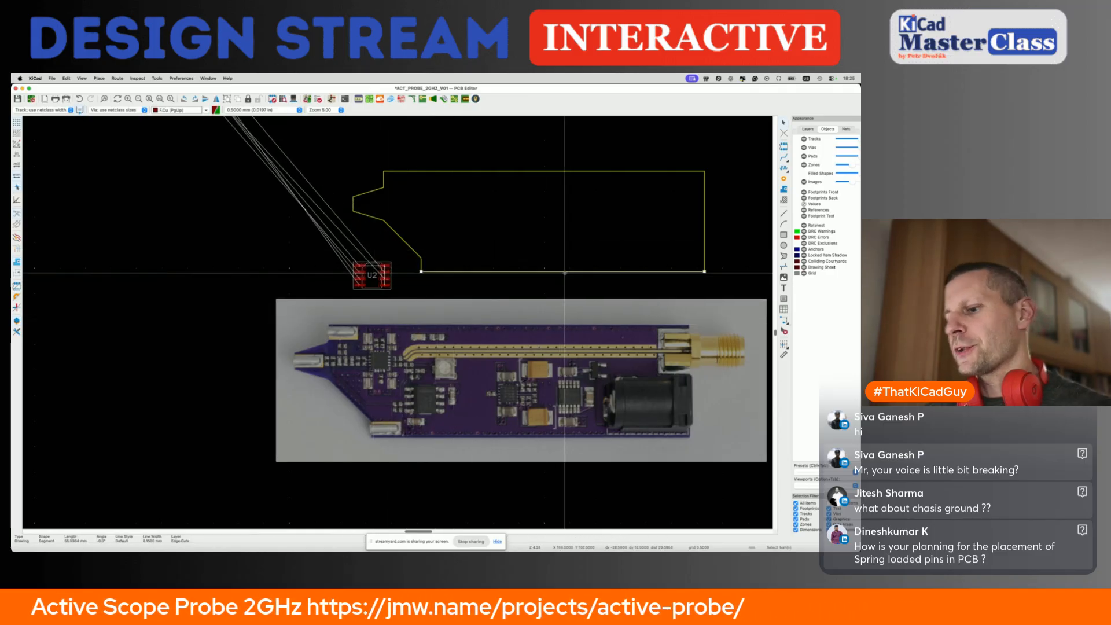
key(super+z)
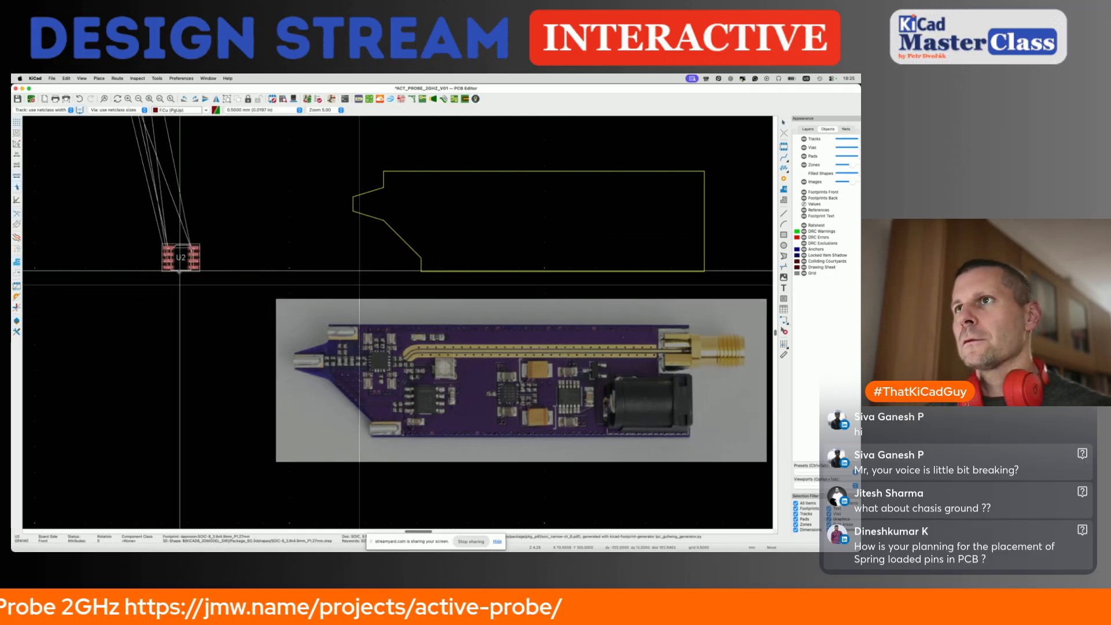
Delete the whole board outline above the reference photo and save the board.
drag(327, 145, 727, 289)
key(m)
key(Escape)
scroll(649, 282, down, 5)
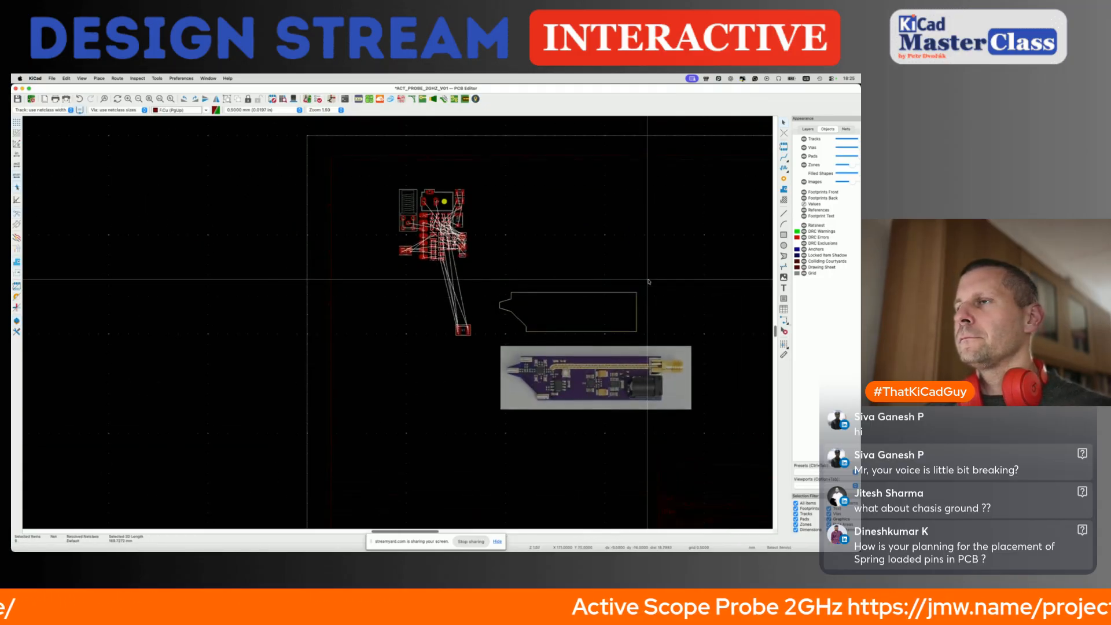
drag(489, 281, 640, 343)
key(Delete)
key(super+s)
Switch to Finder and list the contents of the oshw-active-probe-master folder to locate the original Gerber files.
click(51, 78)
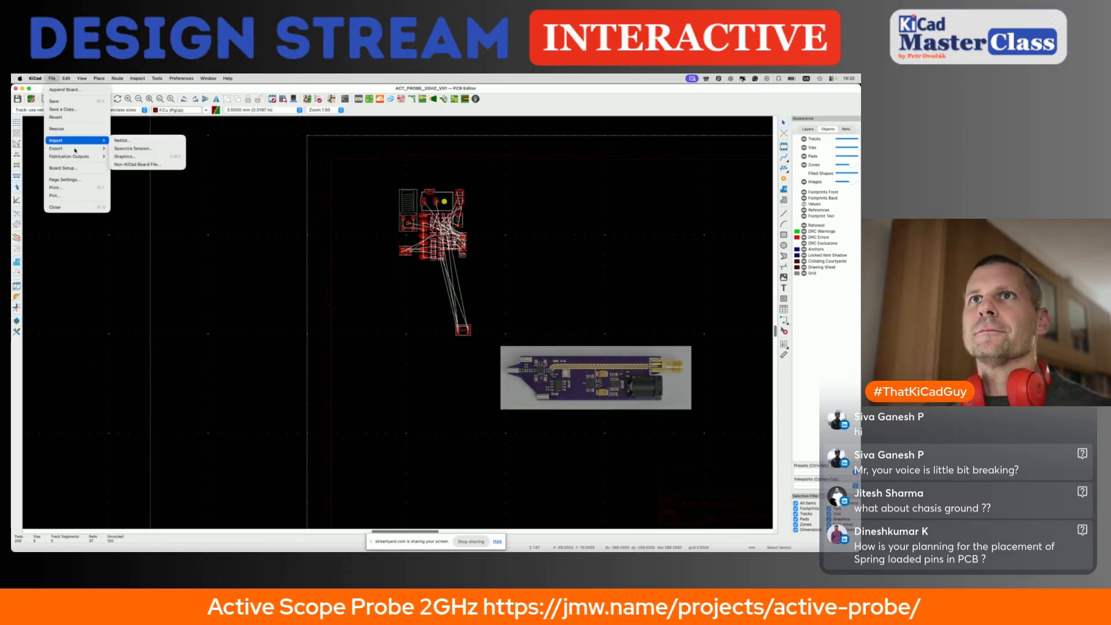
mouse_move(76, 150)
key(super+Tab)
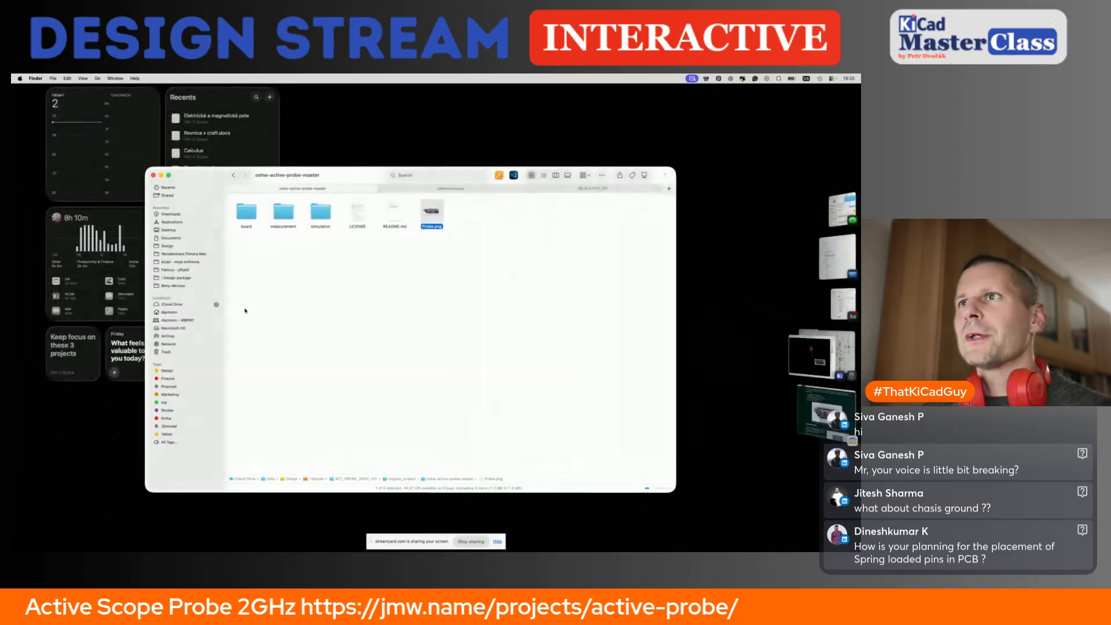
key(super+2)
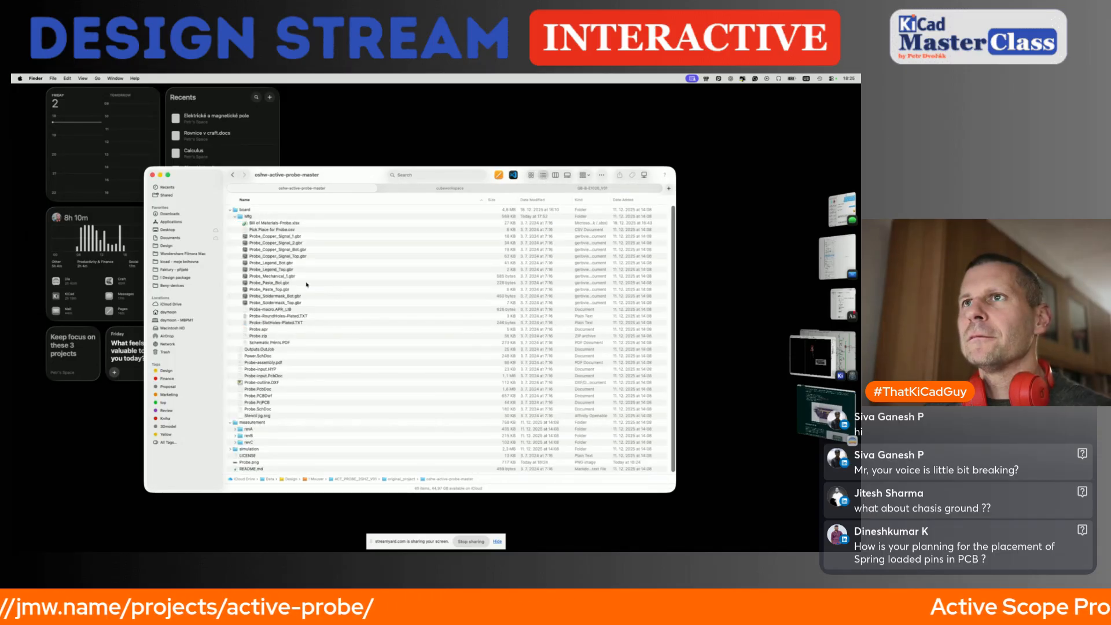
click(285, 237)
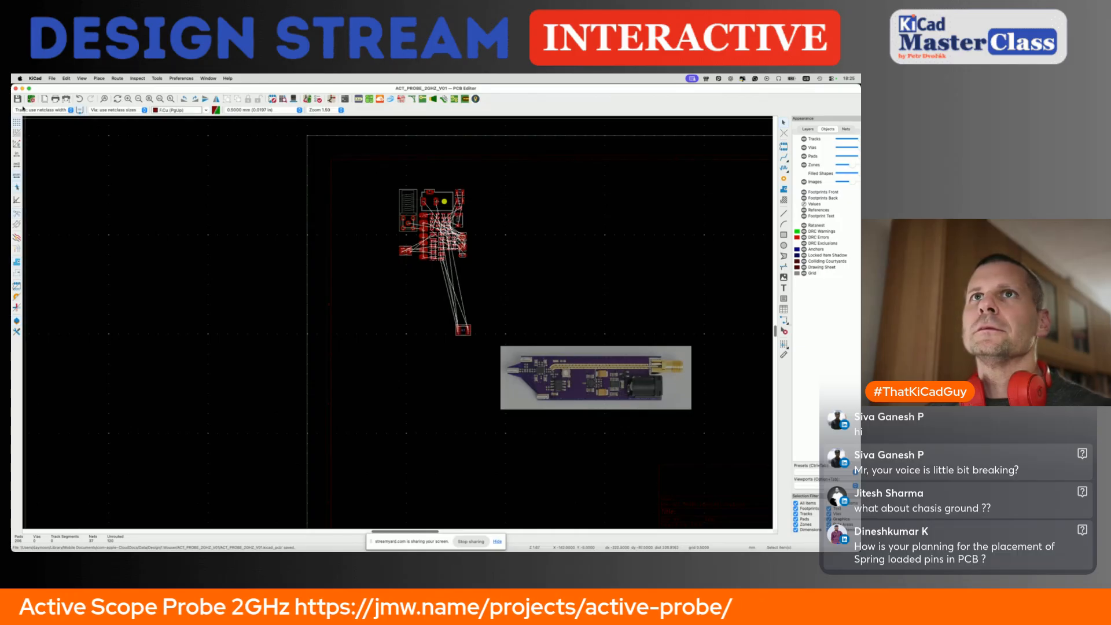
Return to KiCad, close the schematic editor window covering the project manager, and launch the Gerber Viewer.
drag(12, 101, 131, 101)
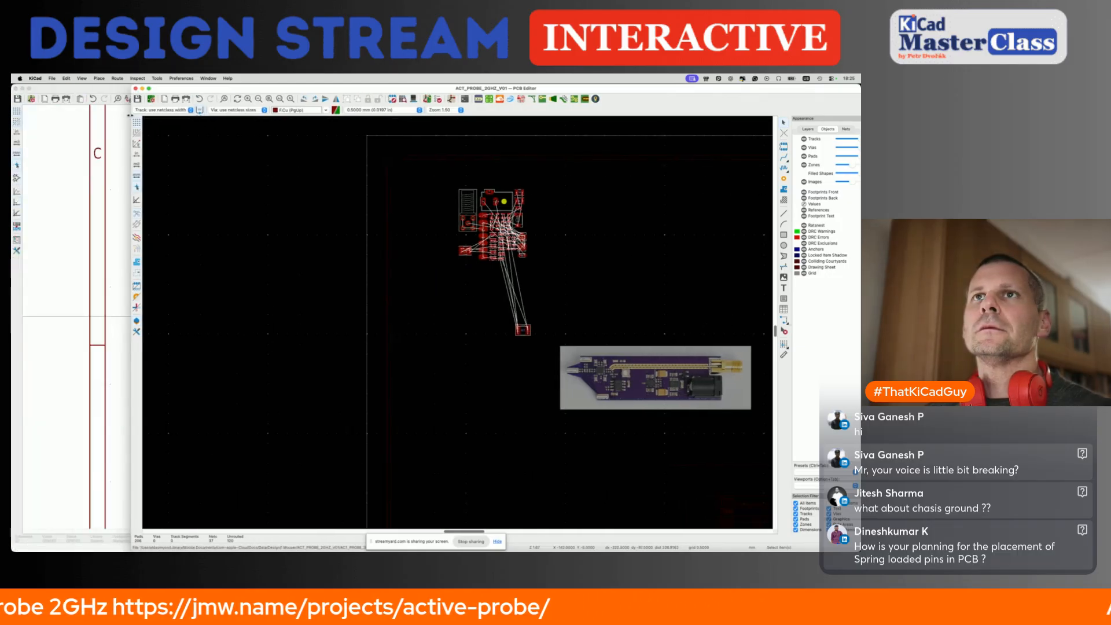
click(15, 88)
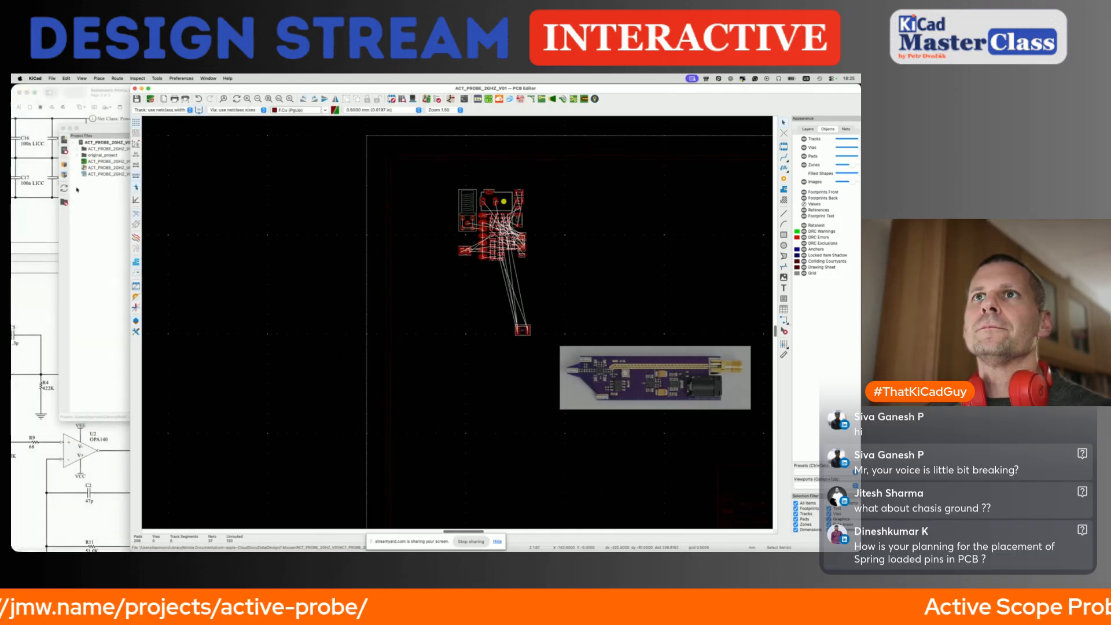
click(84, 201)
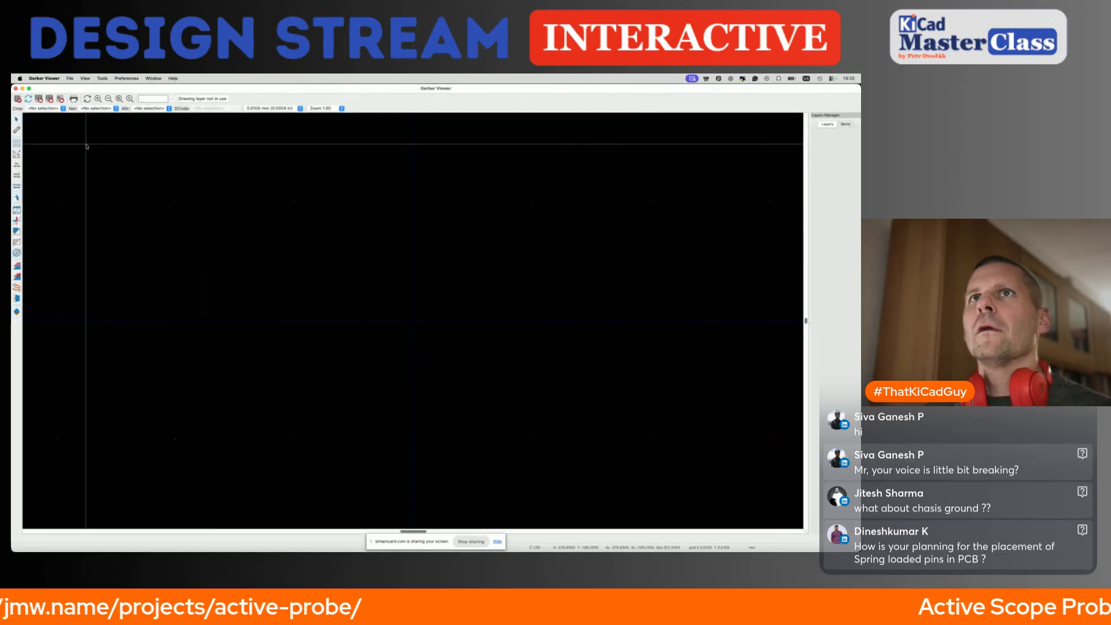
Start opening autodetected files and browse through ACT_PROBE_2GHZ_V01 and the original project to the board's mfg folder.
click(75, 78)
click(86, 89)
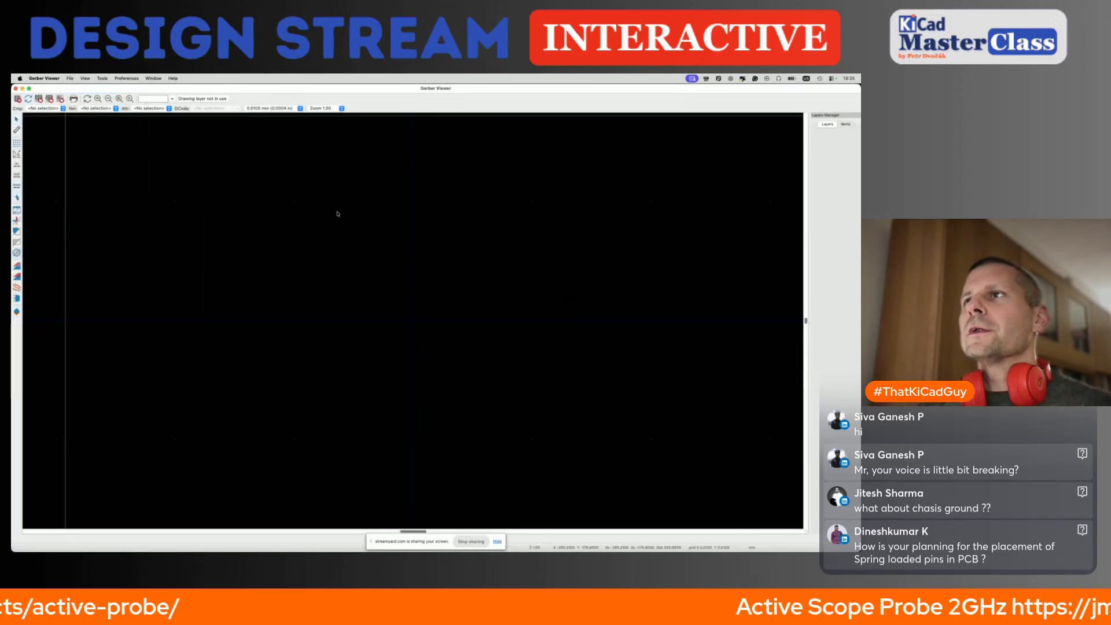
click(413, 242)
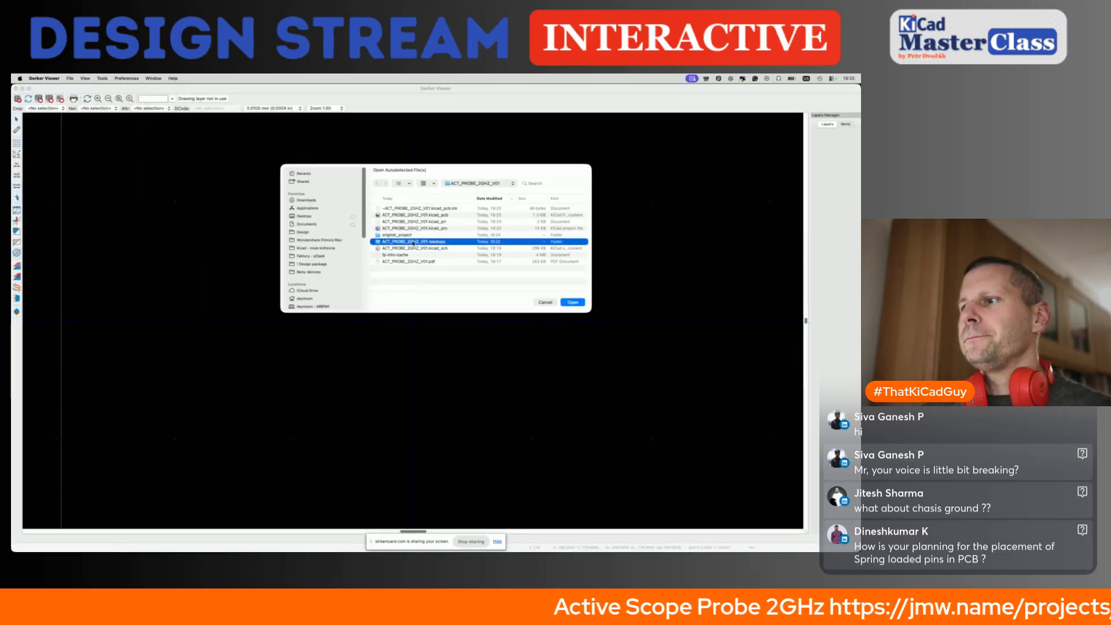
key(super+Up)
double_click(408, 210)
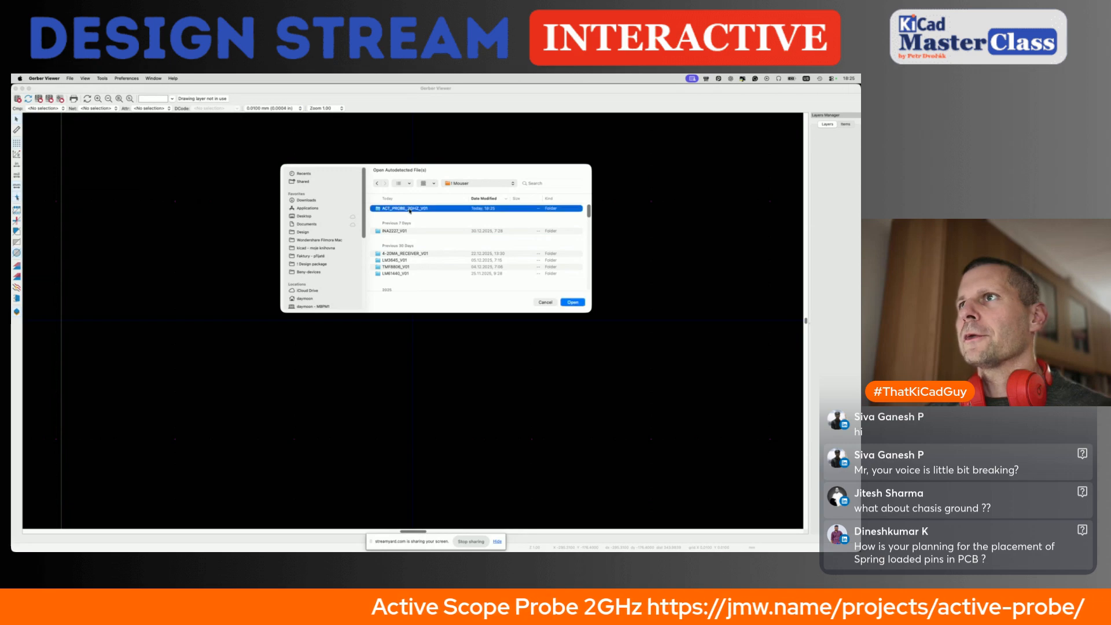
double_click(400, 235)
double_click(393, 210)
click(388, 208)
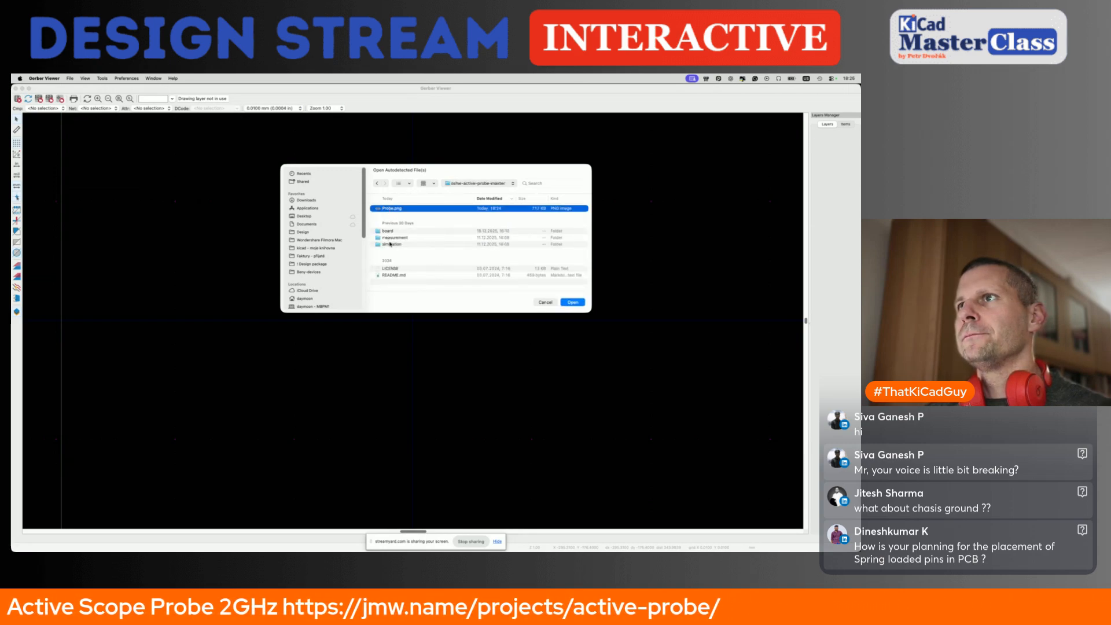
double_click(388, 231)
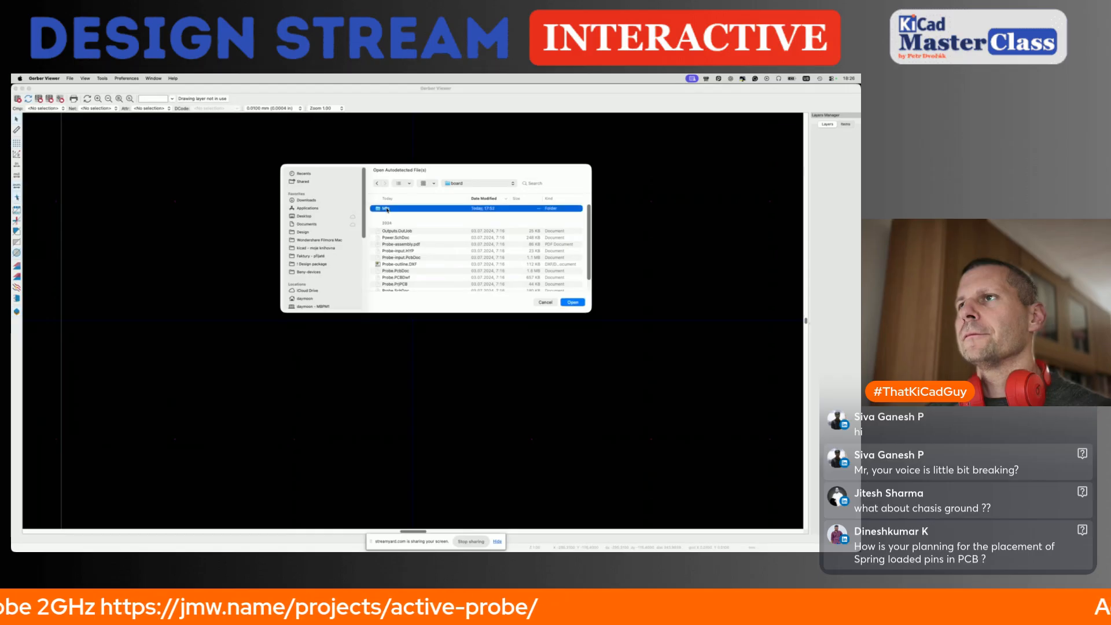
double_click(401, 230)
Load all Gerber files from Probe_Copper_Signal_1.gbr through Probe_Soldermask_Top.gbr into the Gerber Viewer.
click(421, 222)
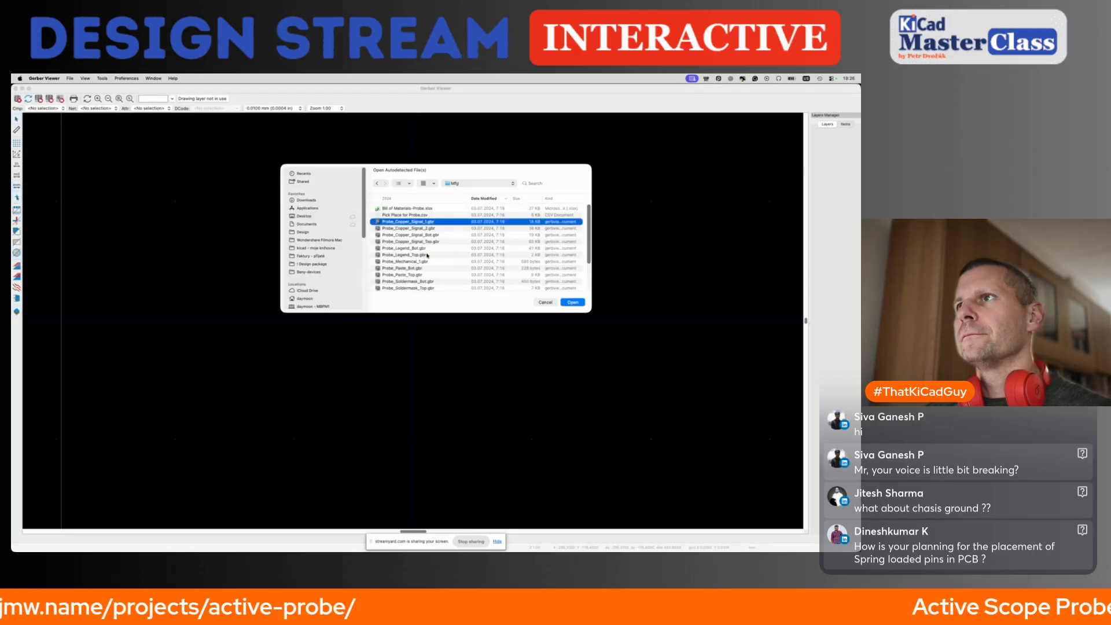
scroll(426, 277, down, 2)
shift+click(432, 262)
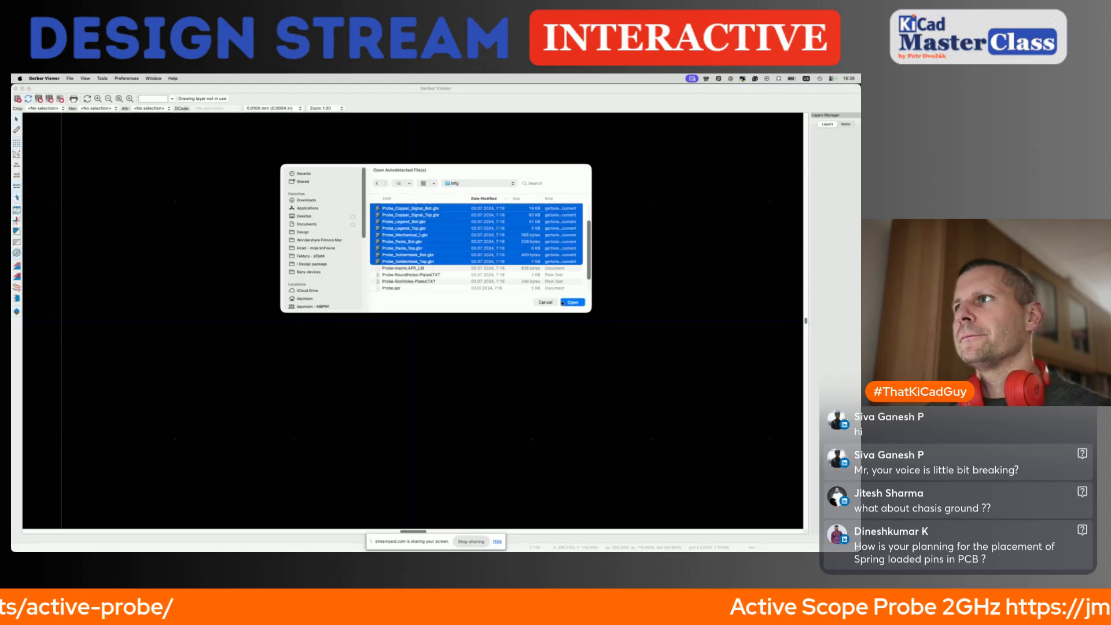
click(572, 302)
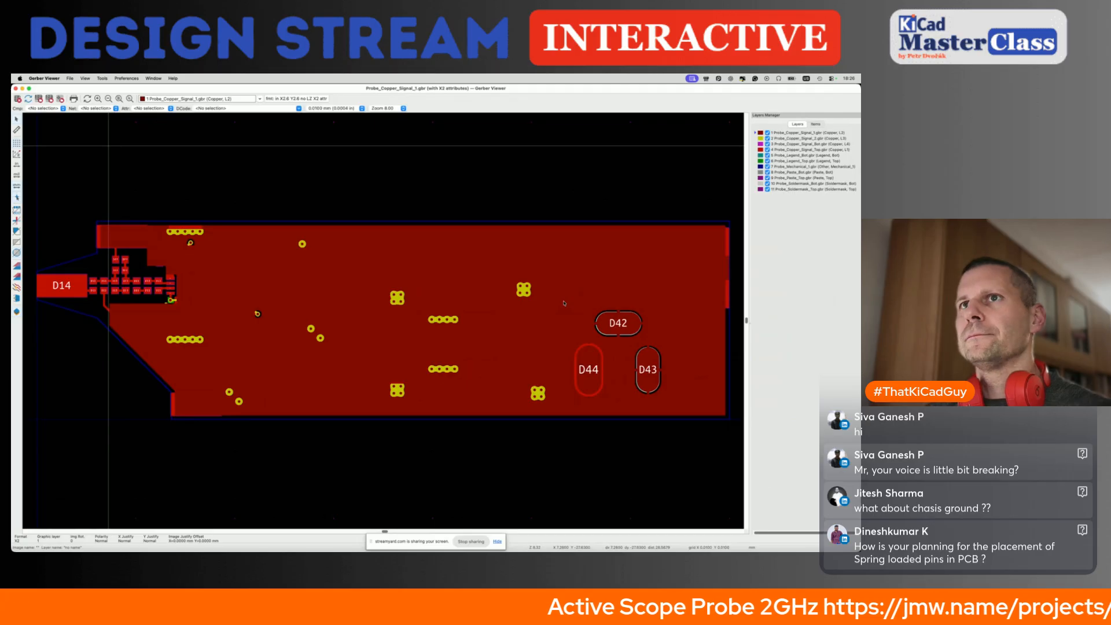
Check the original board's length from its probe tip to the opposite edge, and close the Gerber Viewer.
scroll(115, 269, left, 3)
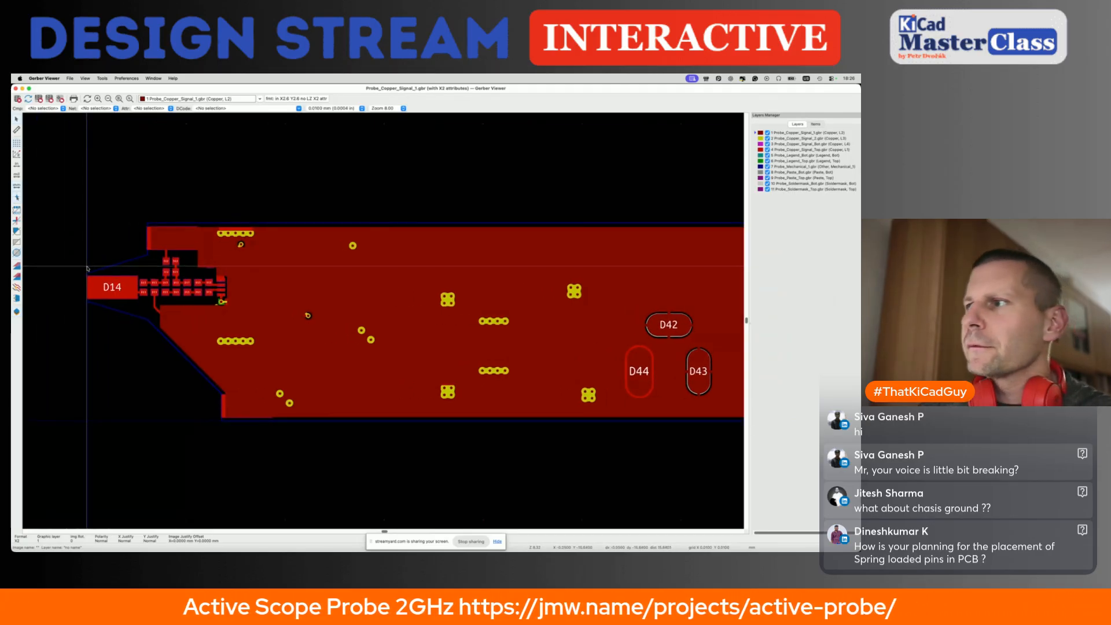
scroll(265, 289, right, 10)
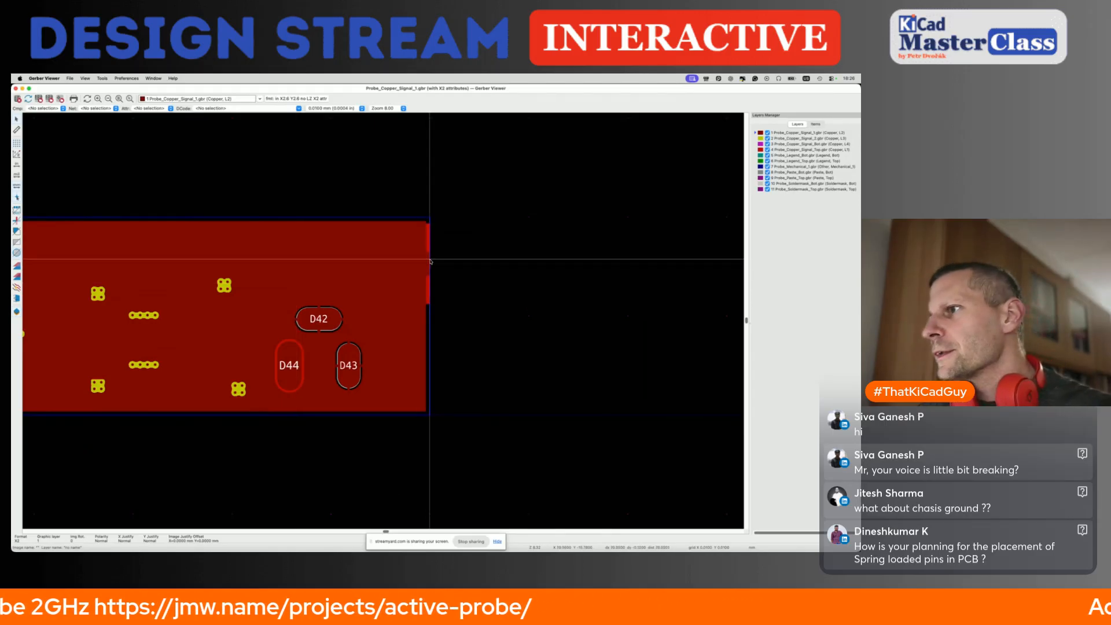
scroll(430, 261, down, 3)
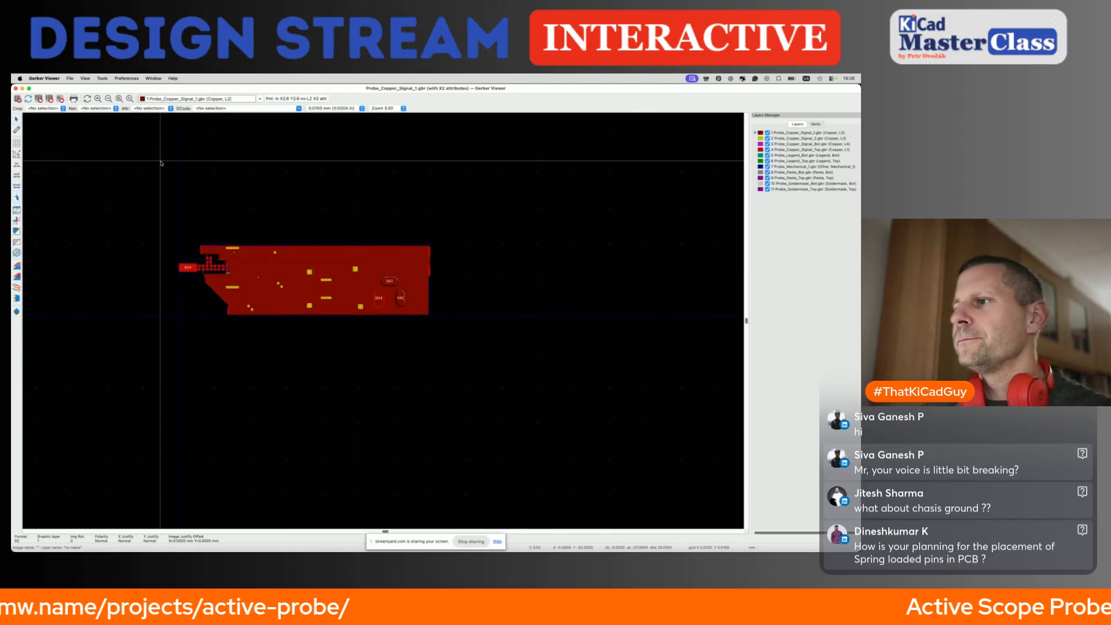
click(15, 89)
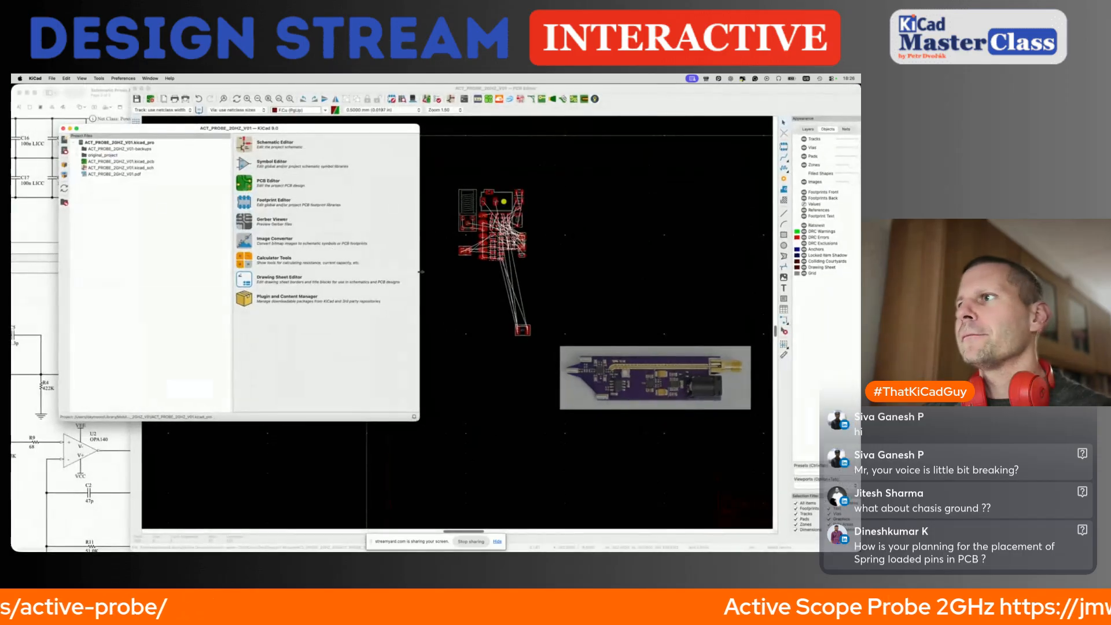
Import the board outline graphics onto Edge.Cuts at scale 30 with line width 0.15/30 mm, place them above the reference photo, and check the outline's length.
click(583, 337)
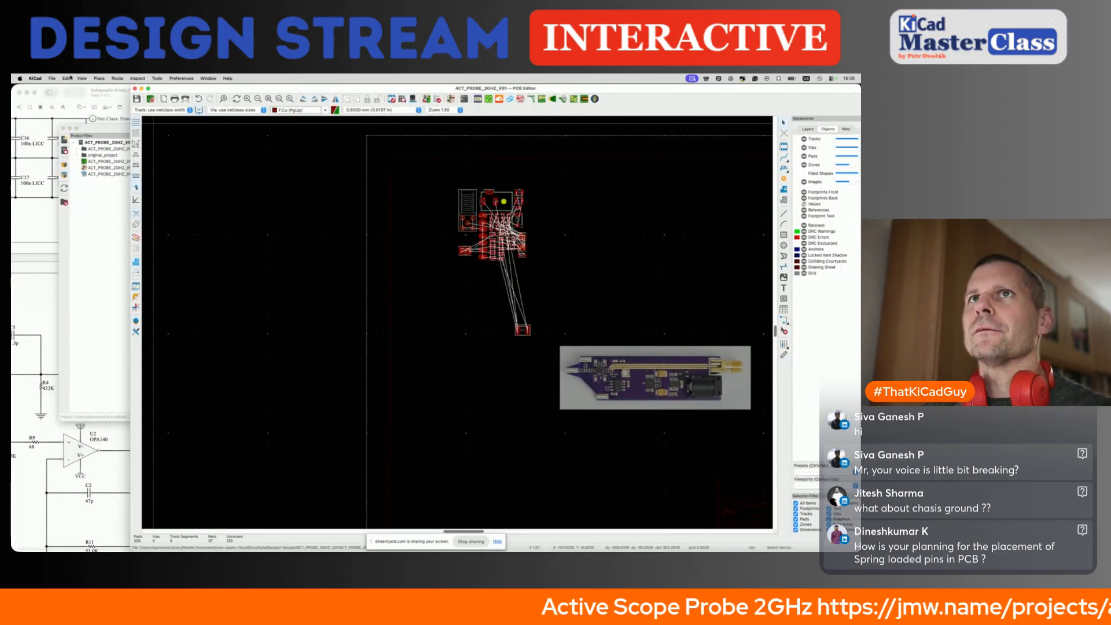
click(51, 78)
mouse_move(84, 152)
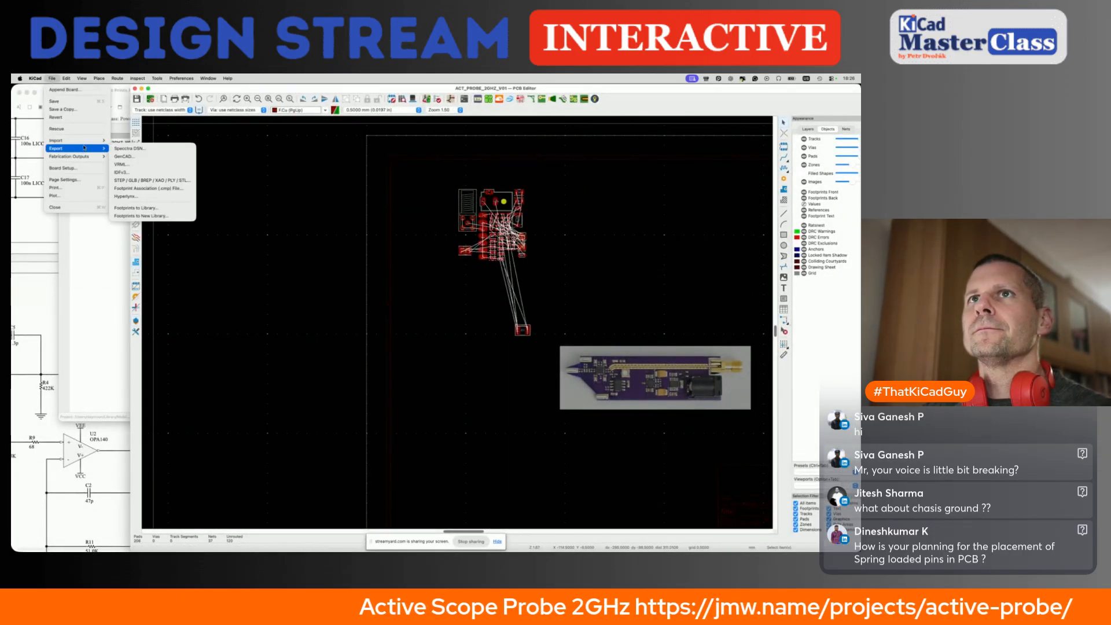
click(167, 156)
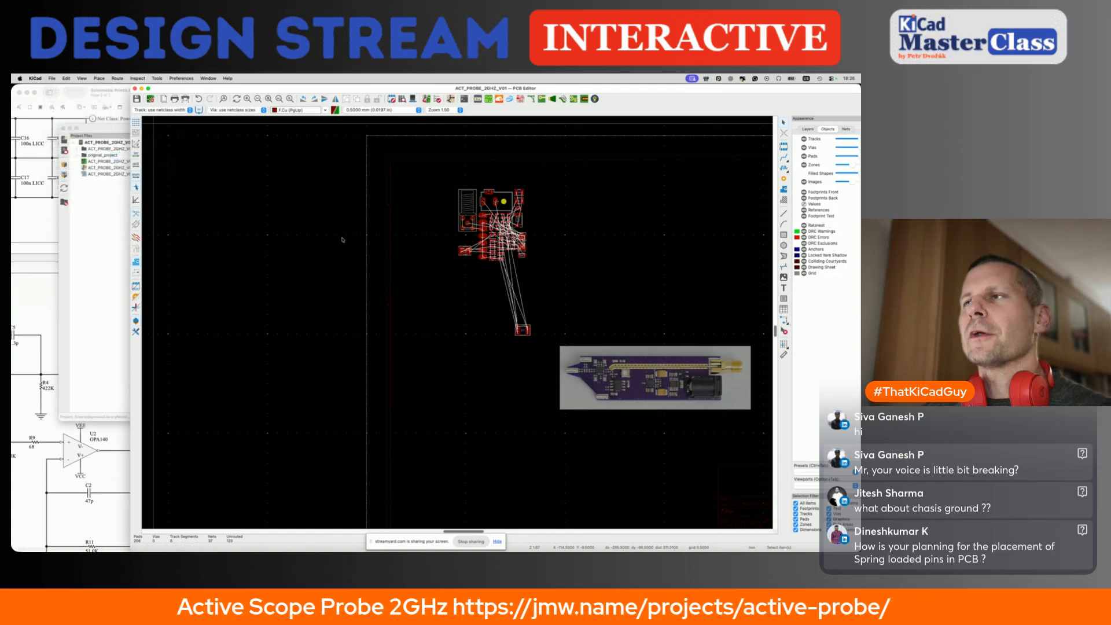
click(425, 288)
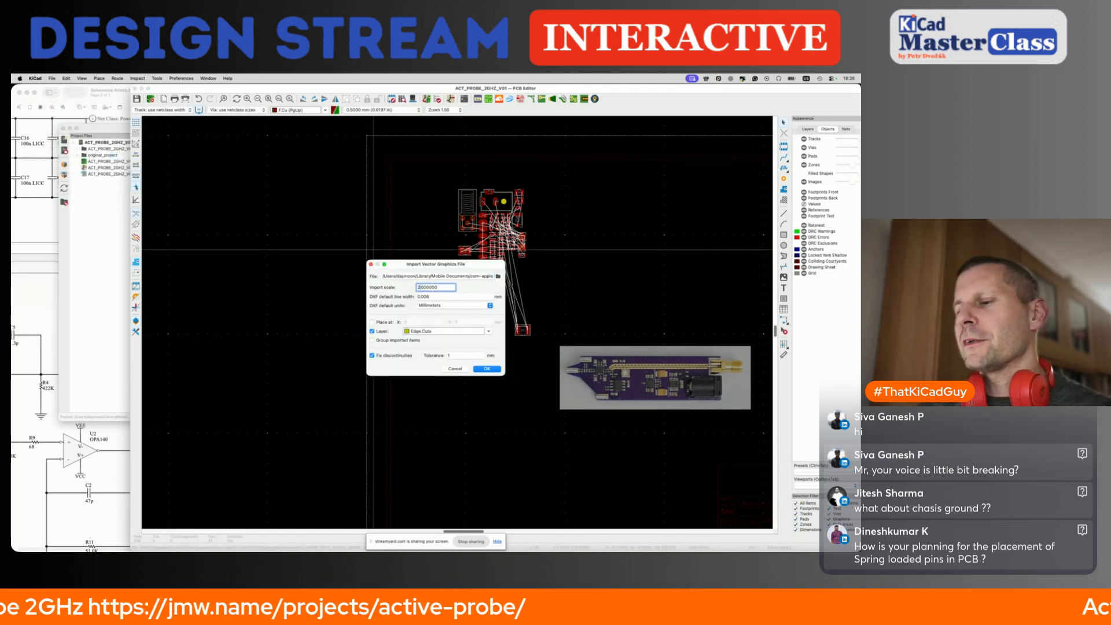
text(30)
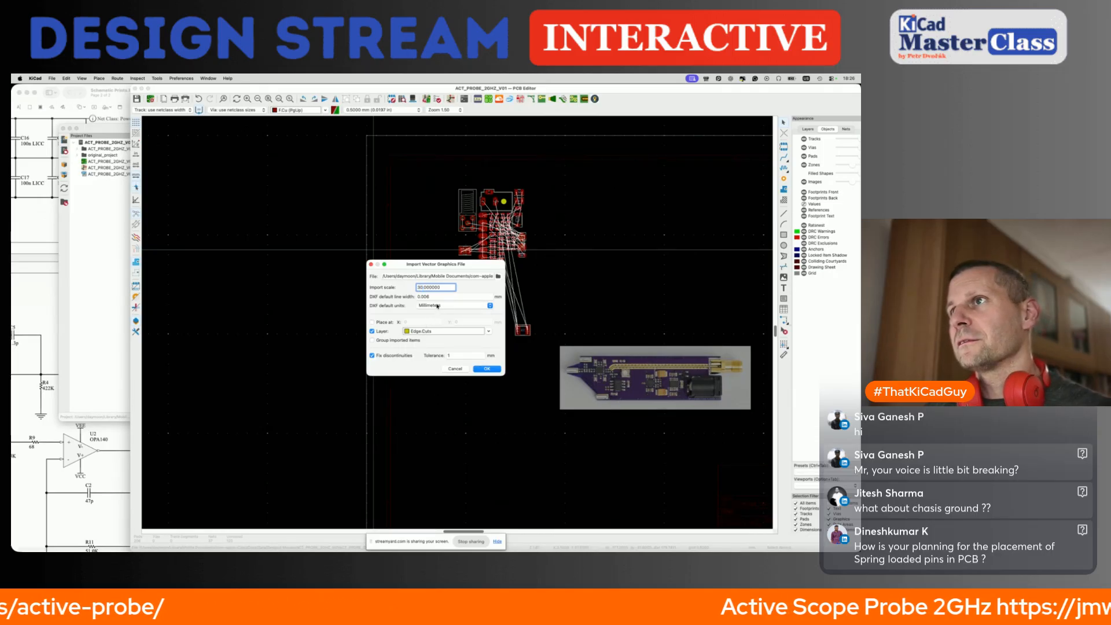
click(438, 297)
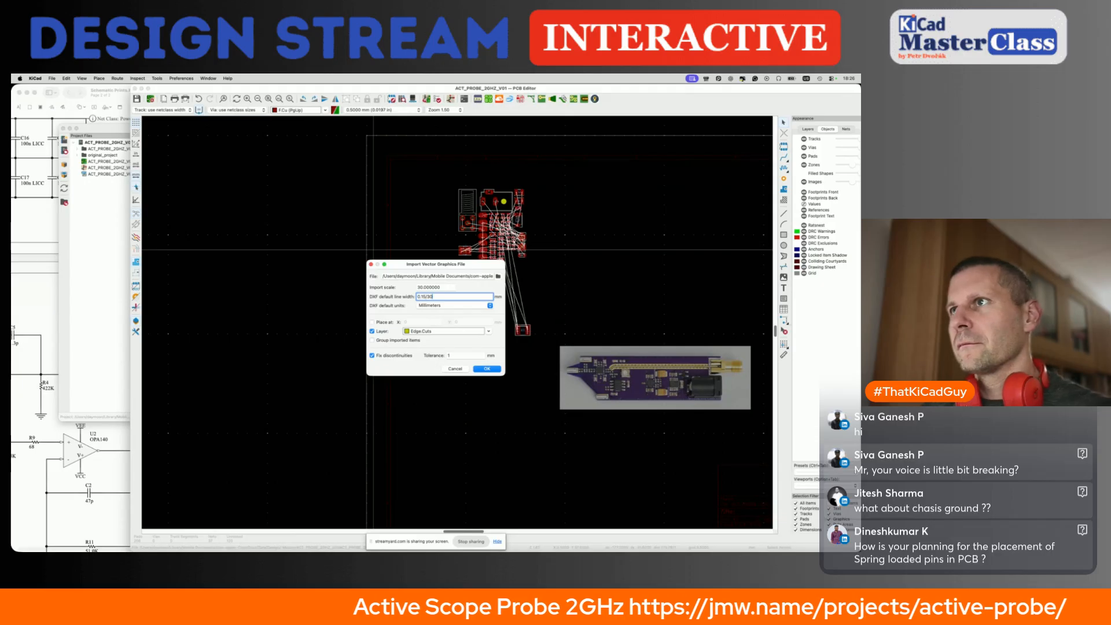
click(486, 368)
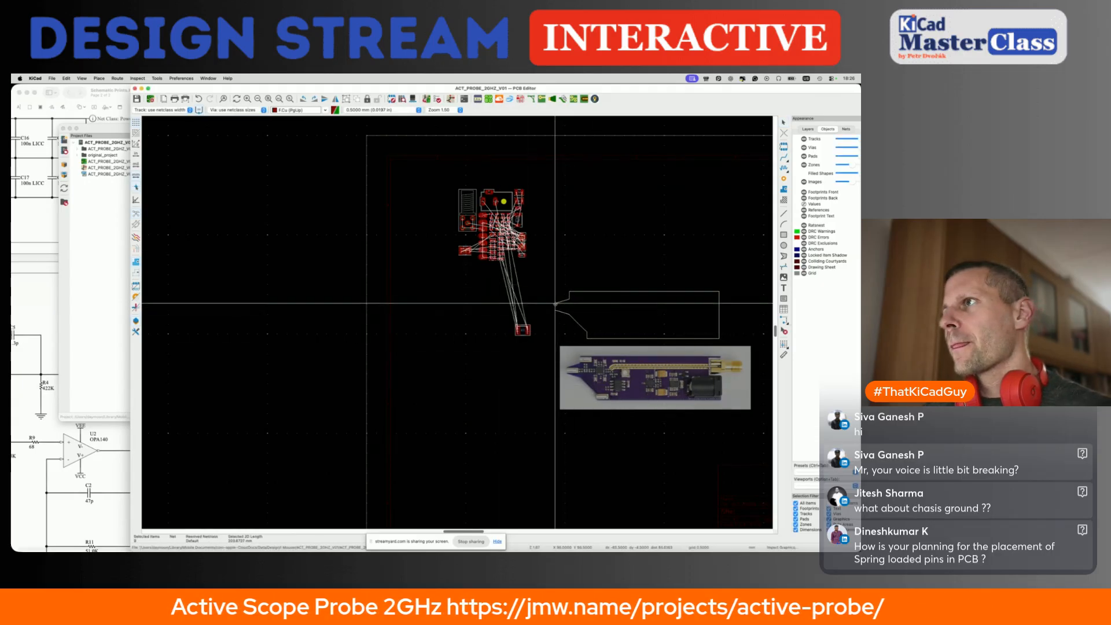
scroll(548, 296, up, 5)
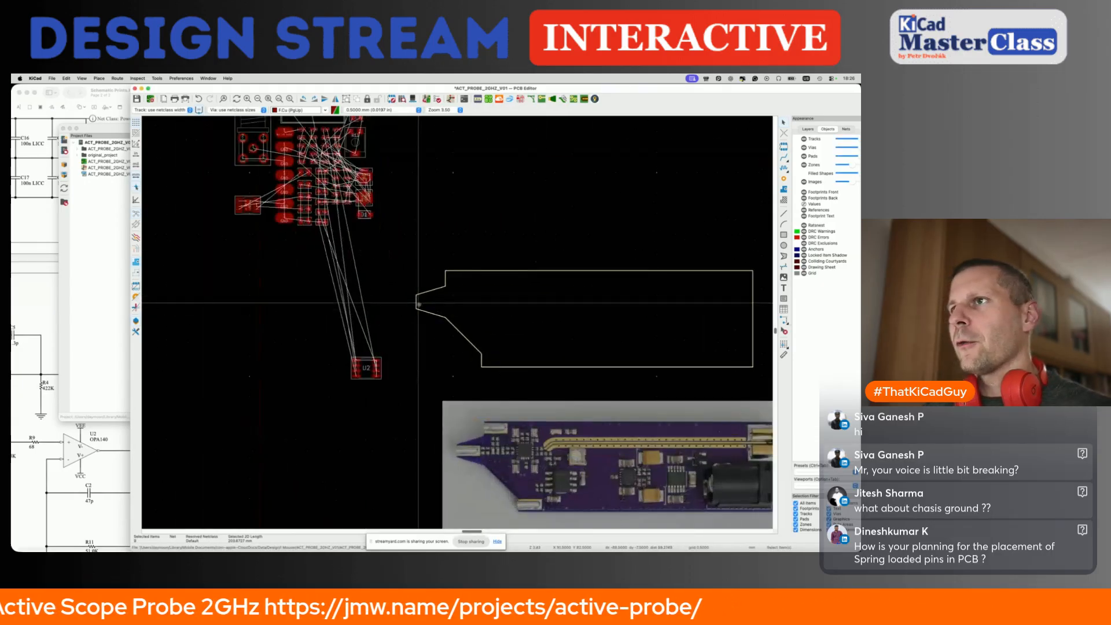
scroll(542, 293, right, 5)
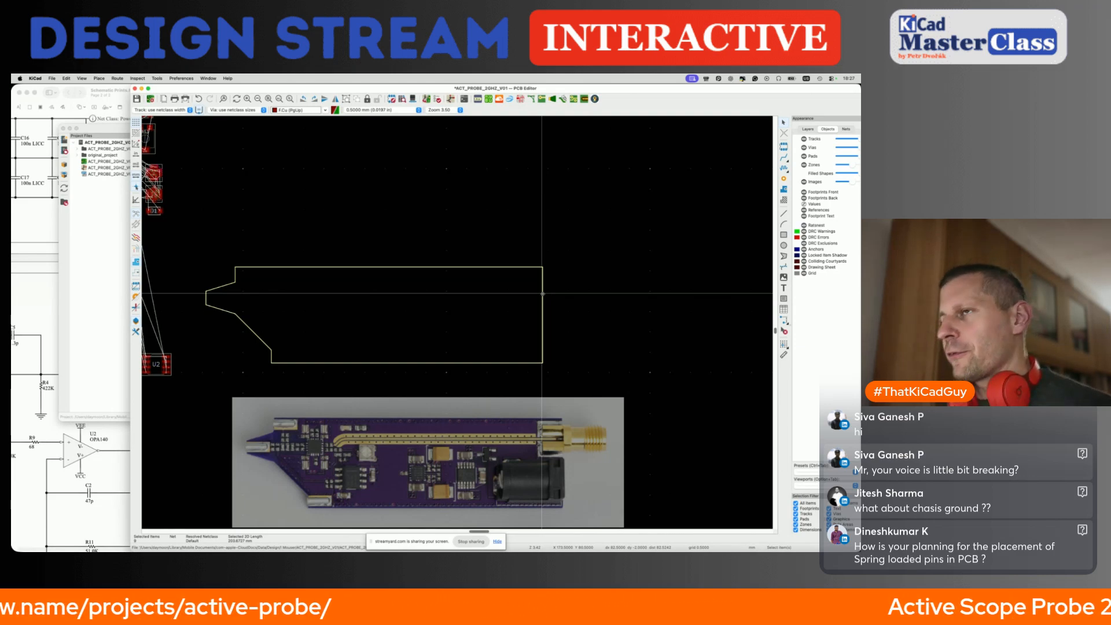
Delete the board outline and re-import its graphics onto Edge.Cuts at scale 25.4 with line width 0.15/25.4 mm, placing them above the reference photo.
drag(191, 250, 609, 382)
key(Delete)
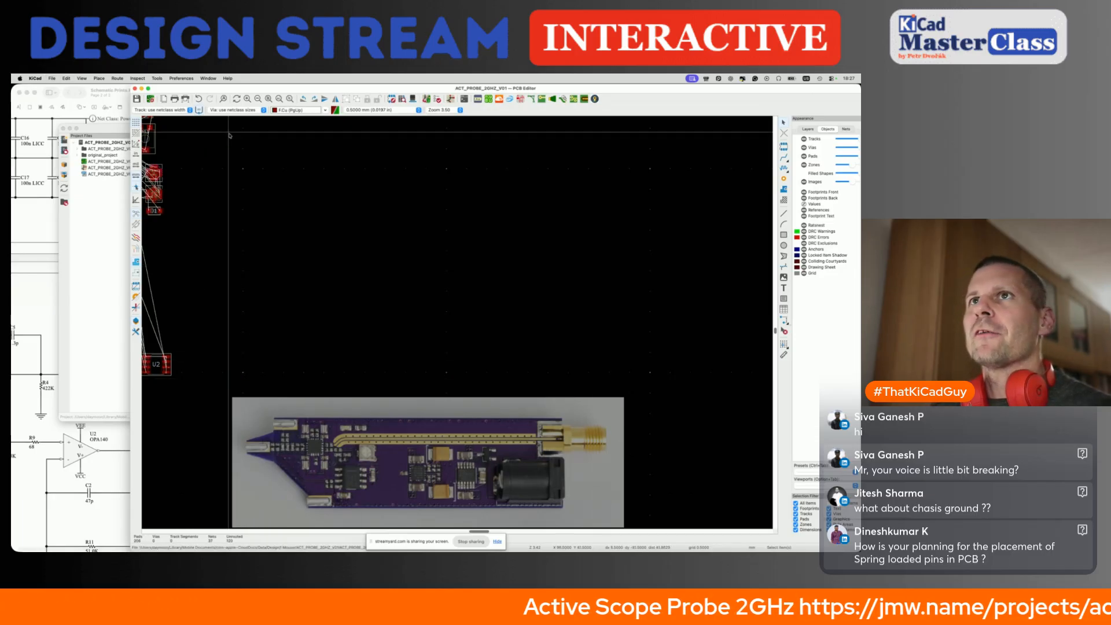
click(52, 79)
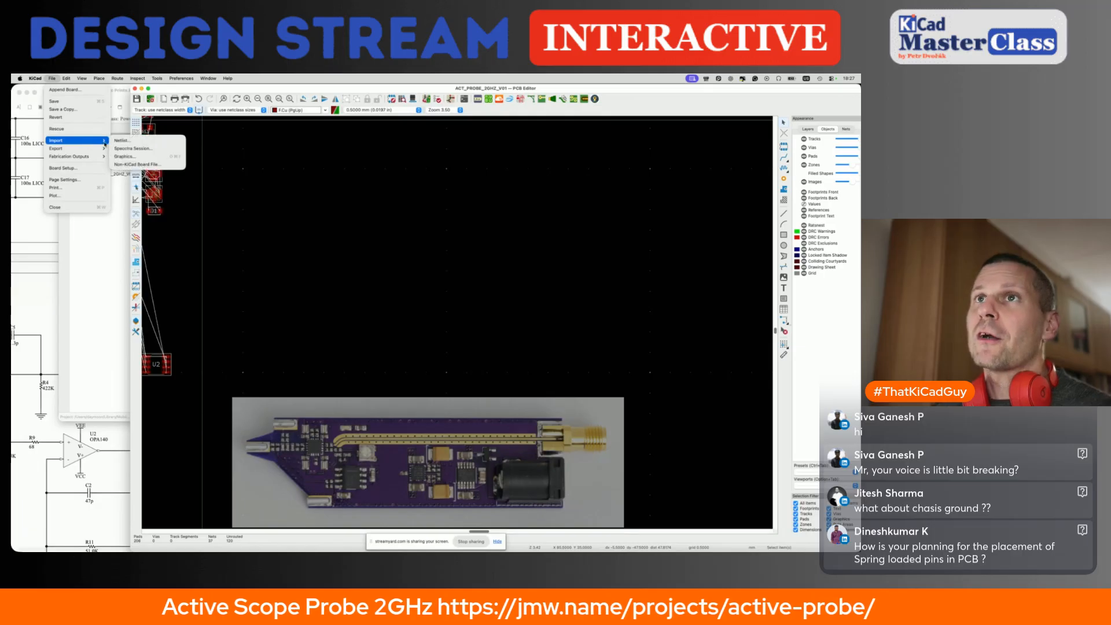
click(123, 157)
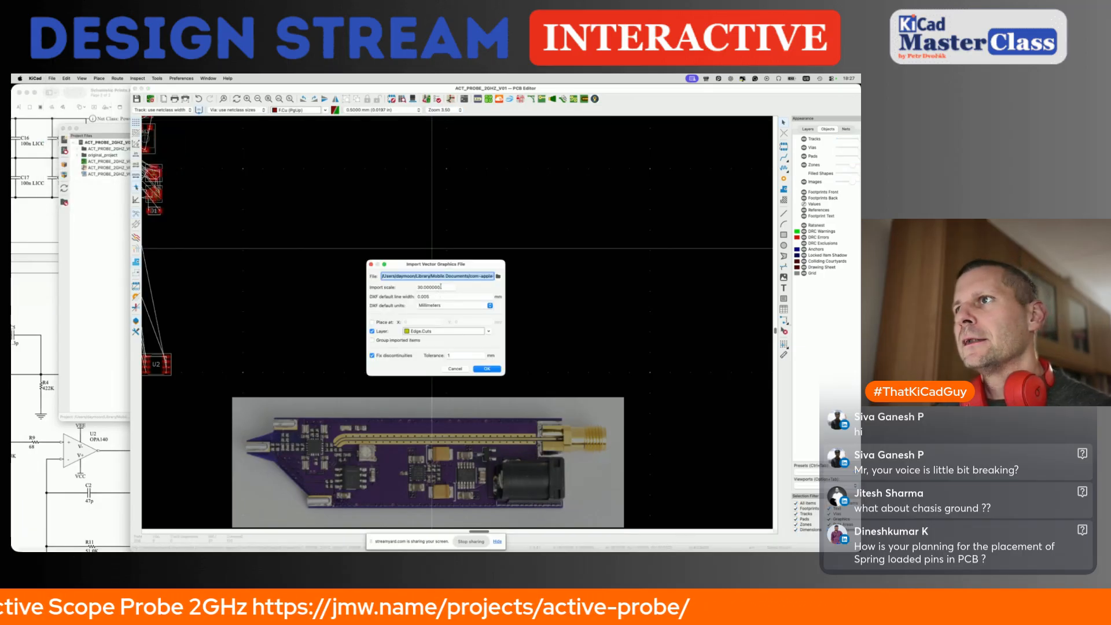
click(440, 287)
text(25.5)
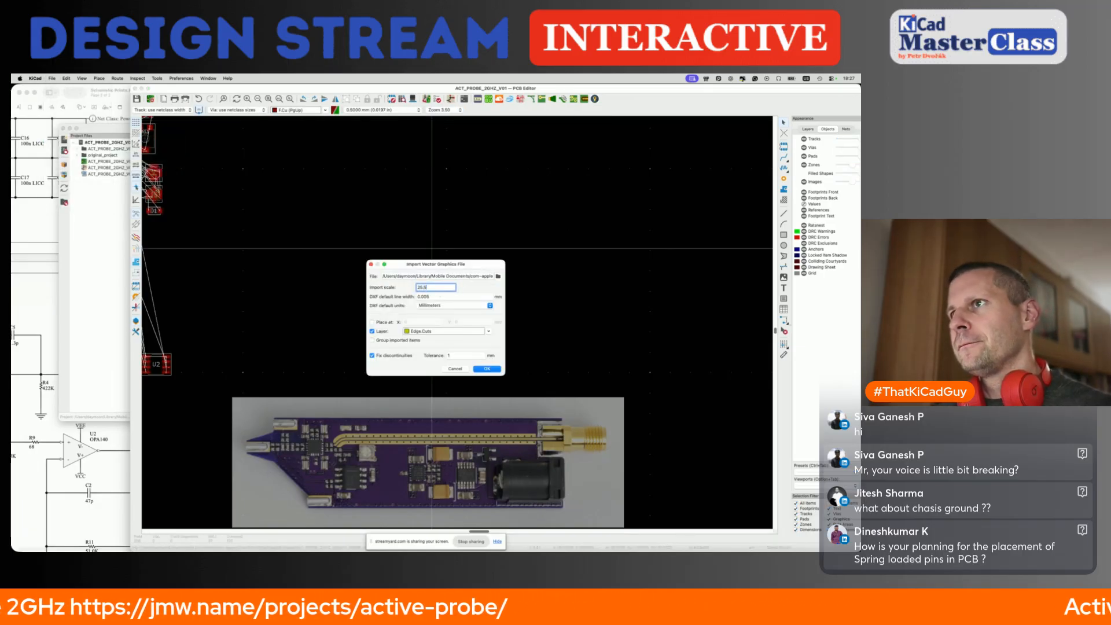
key(BackSpace)
text(4)
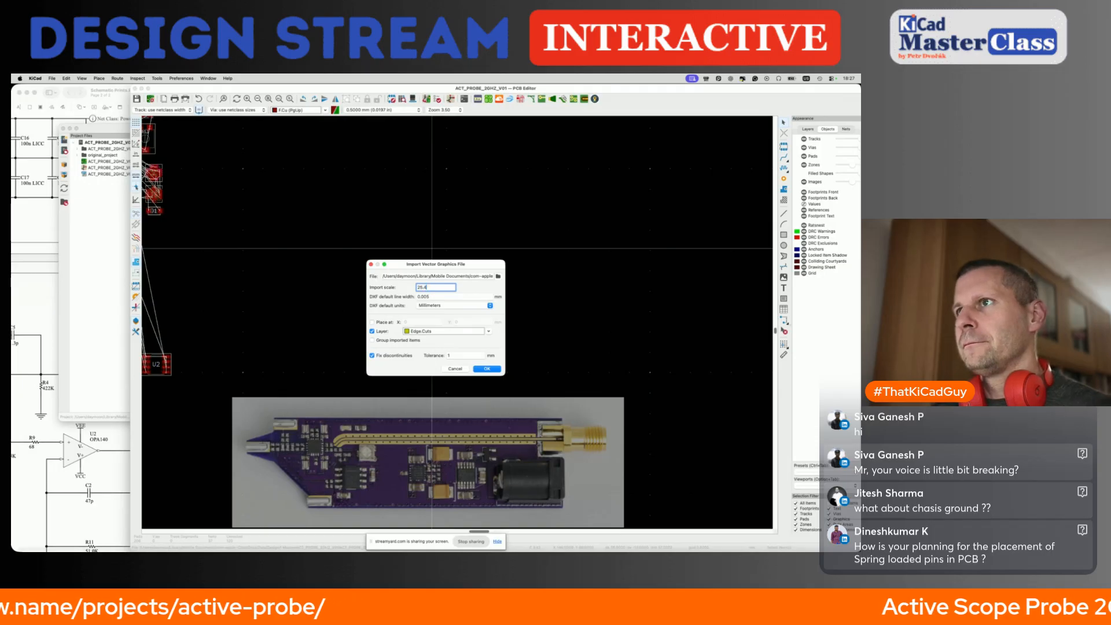
click(445, 297)
key(BackSpace)
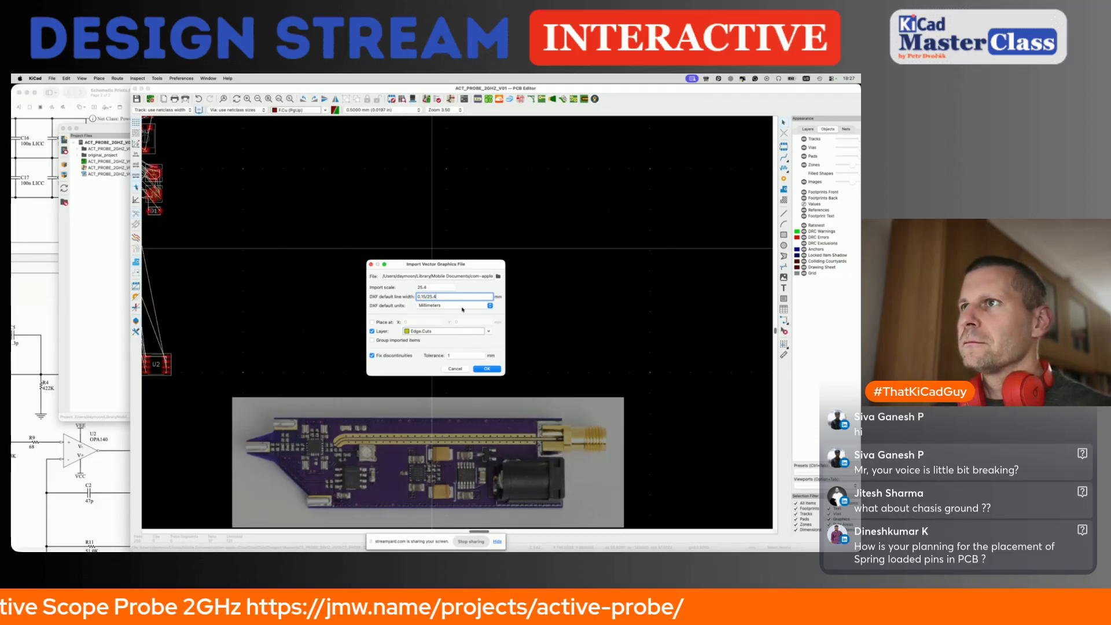
click(486, 368)
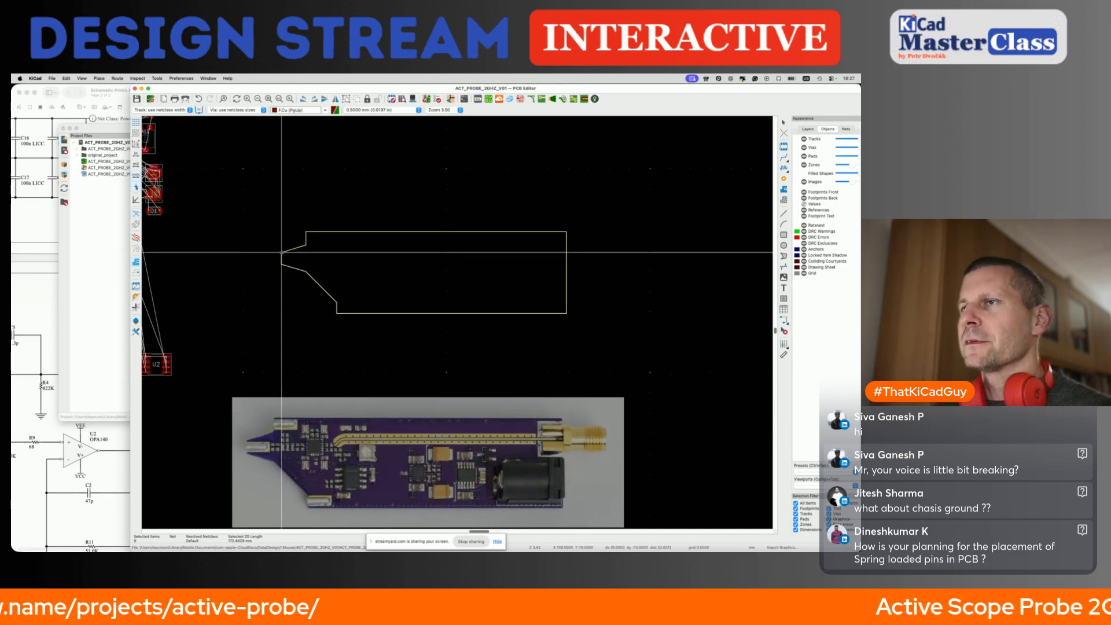
click(277, 261)
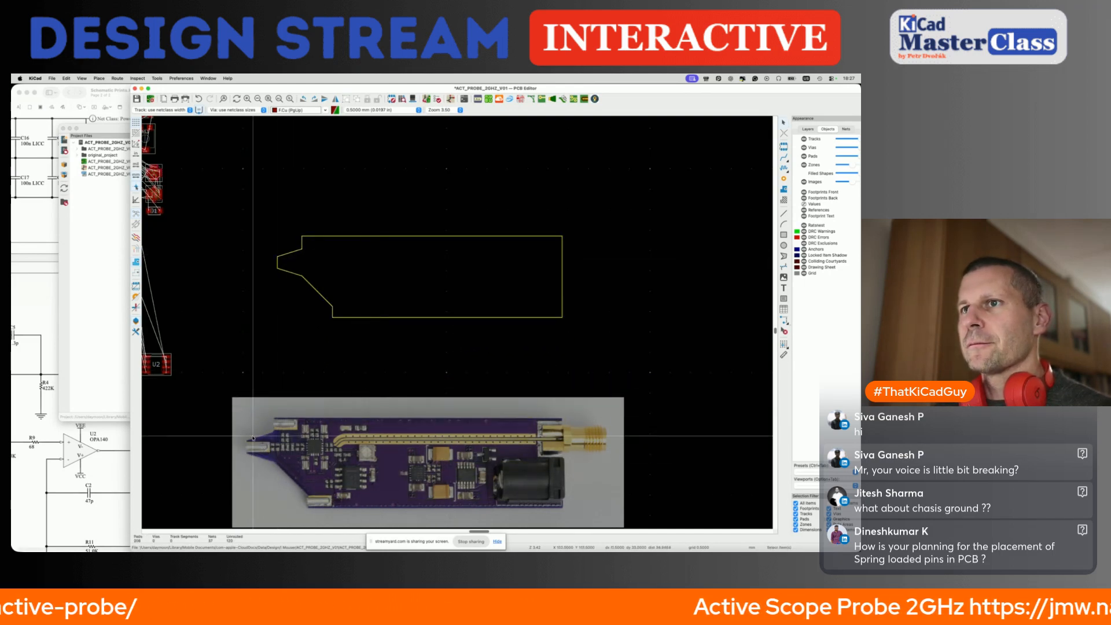
Set the reference photo's image scale to 1.
double_click(511, 415)
click(484, 299)
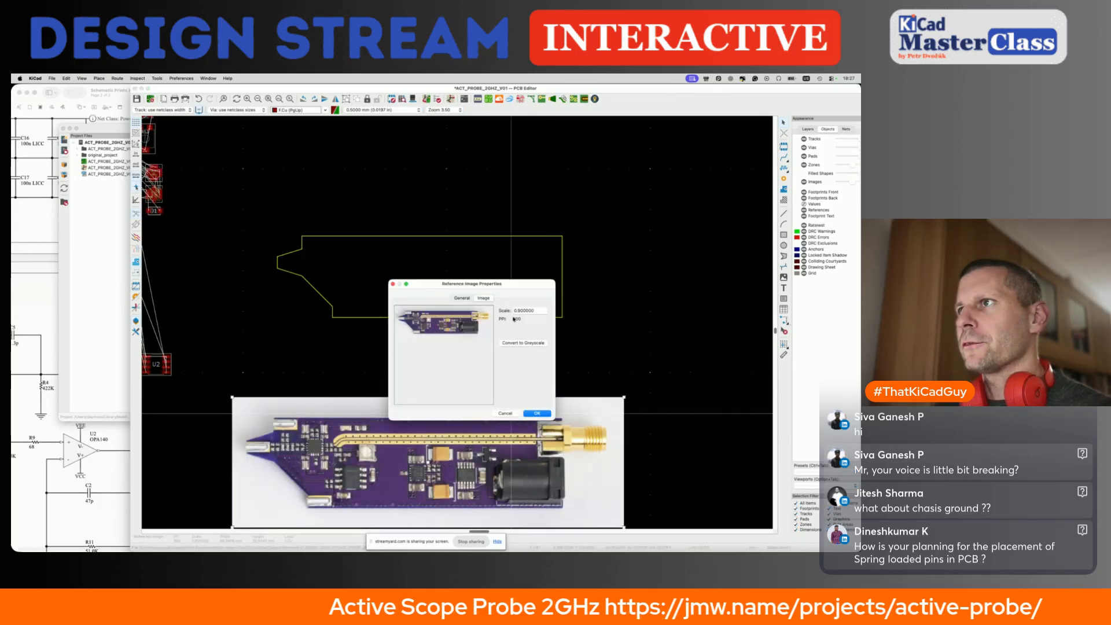
key(Return)
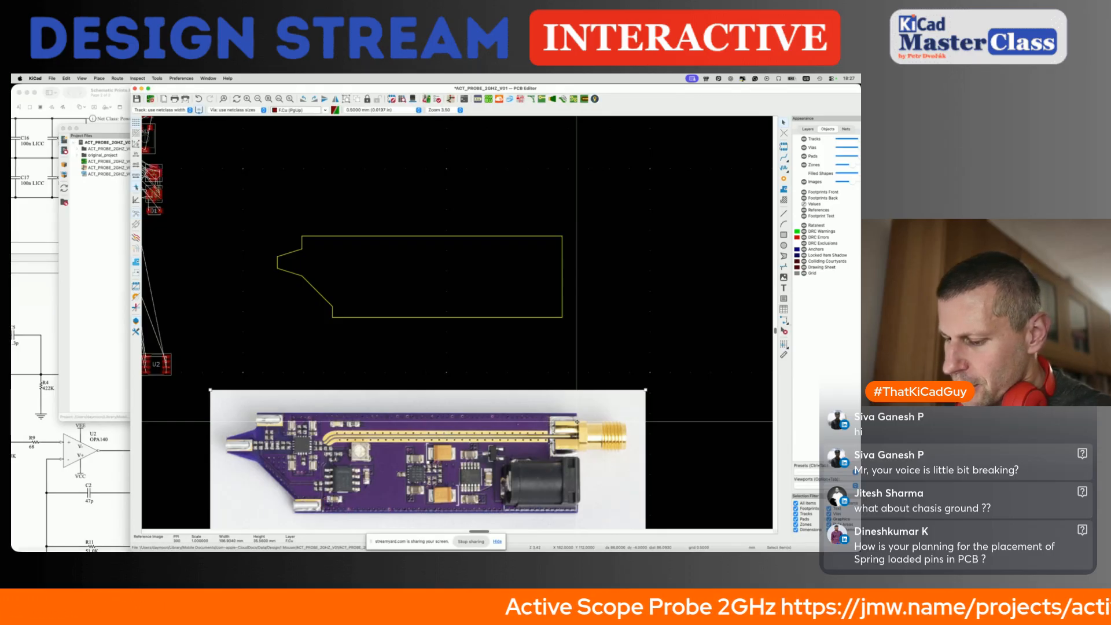
Reduce the reference photo's scale so that the pictured board matches the length of the imported outline.
double_click(529, 440)
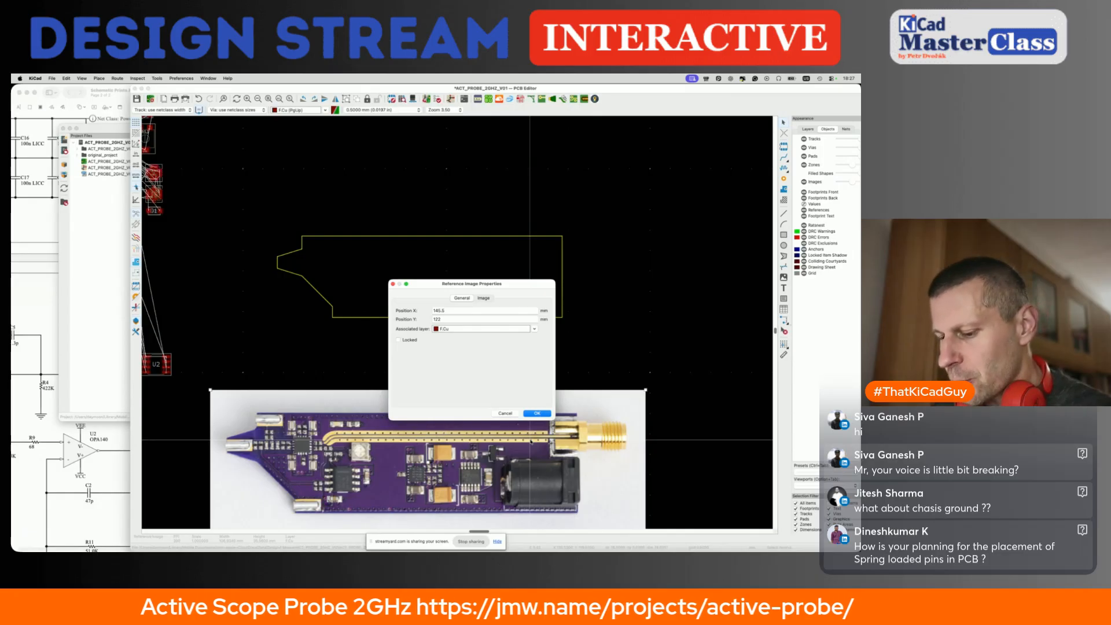
click(482, 298)
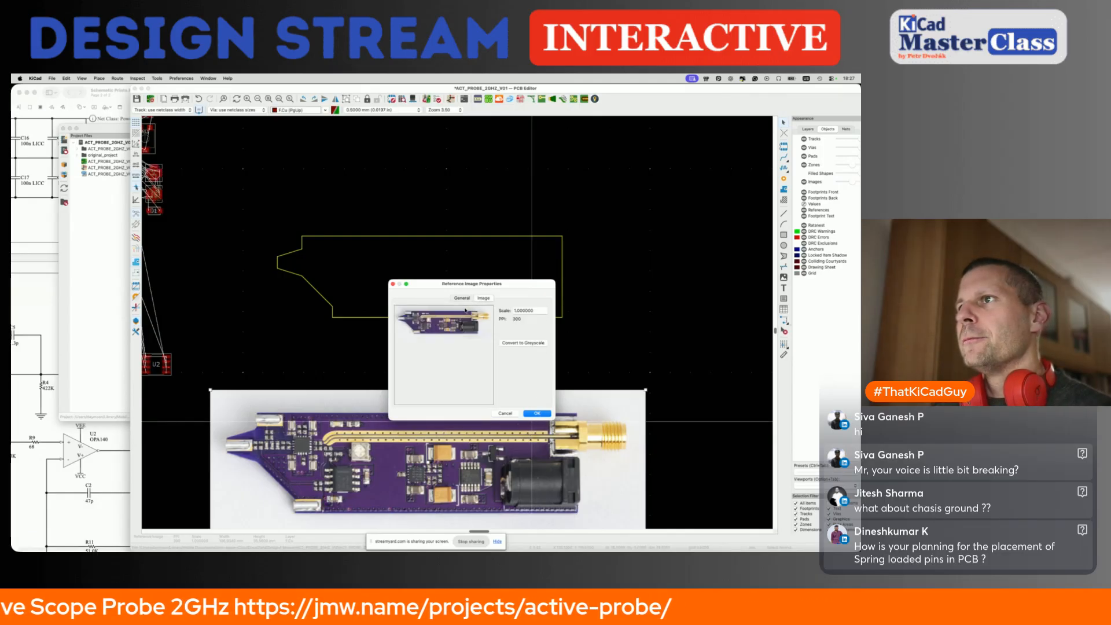
click(515, 311)
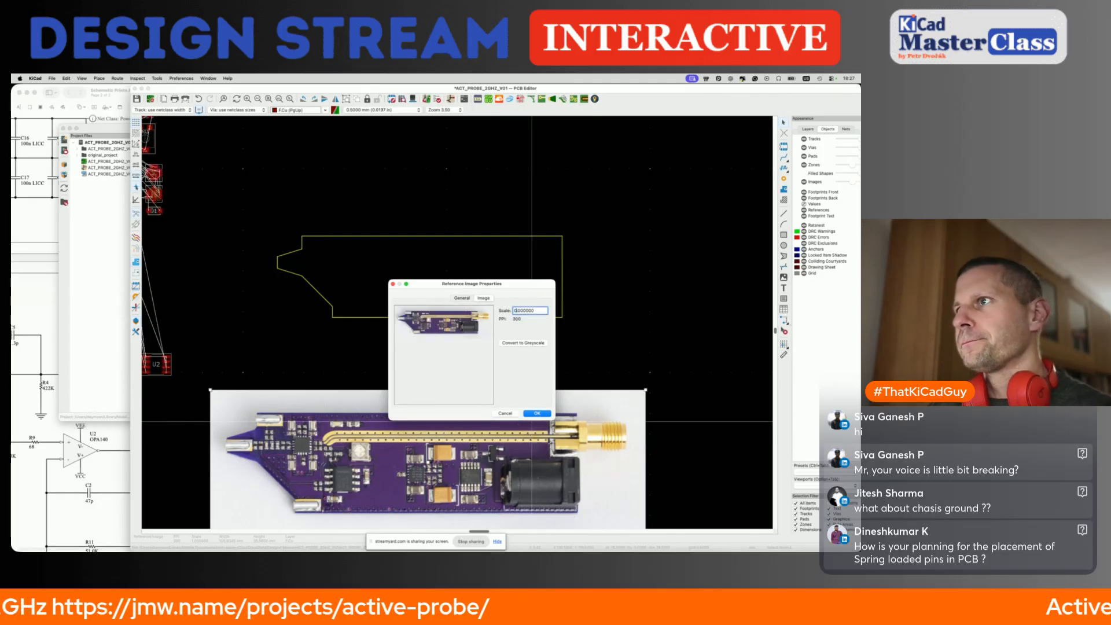
click(536, 413)
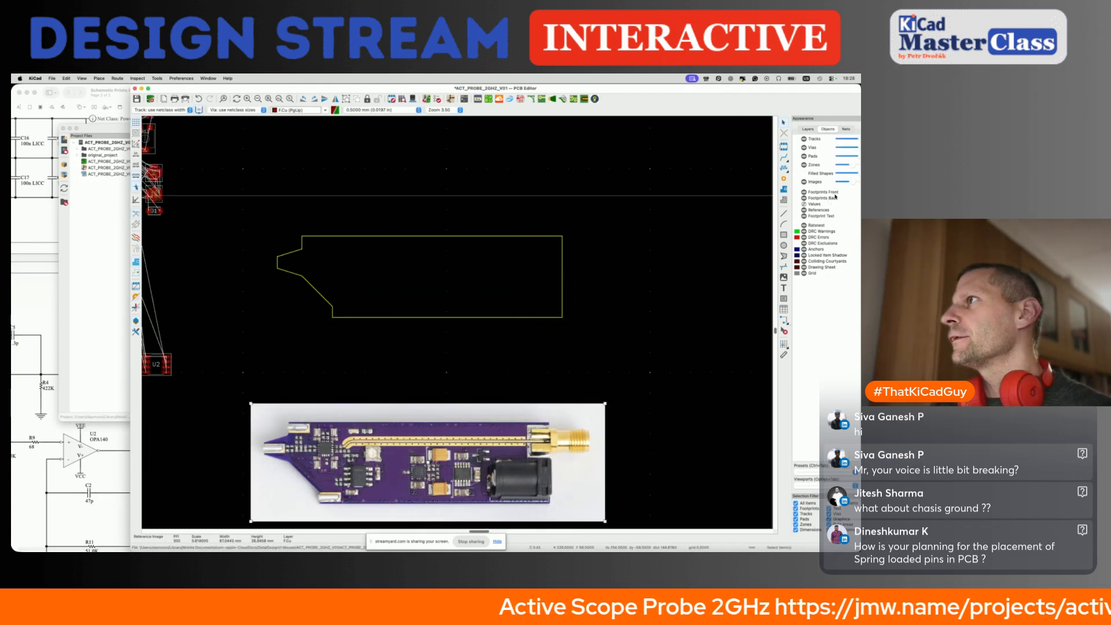
Deselect the reference photo and lower the display opacity of images.
mouse_move(850, 183)
mouse_down()
mouse_move(832, 188)
mouse_move(850, 184)
mouse_up()
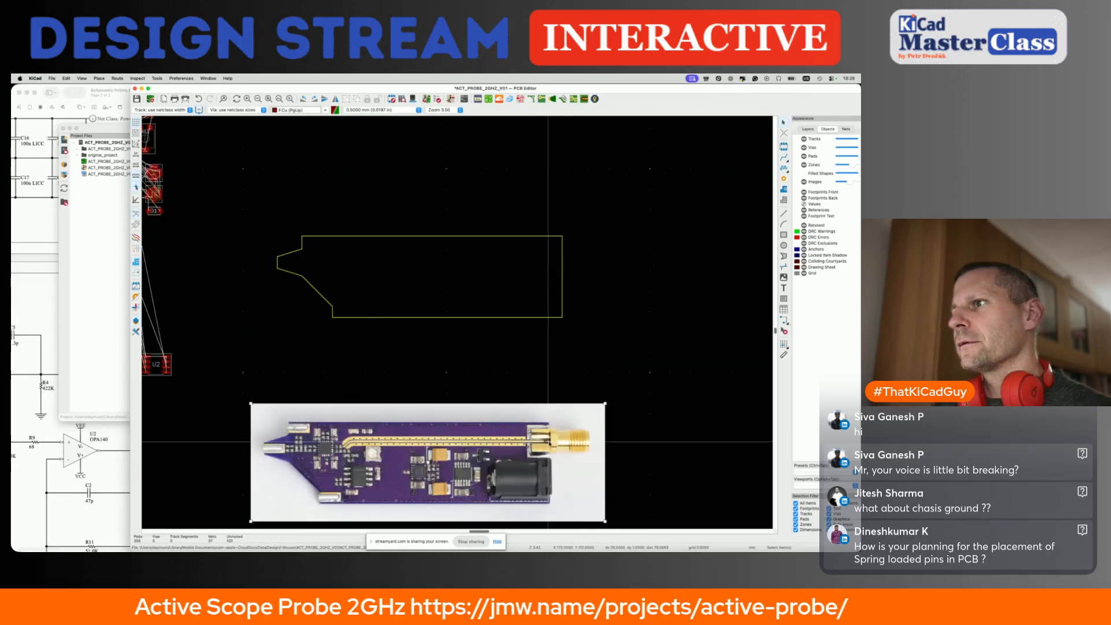
key(Escape)
drag(851, 182, 847, 185)
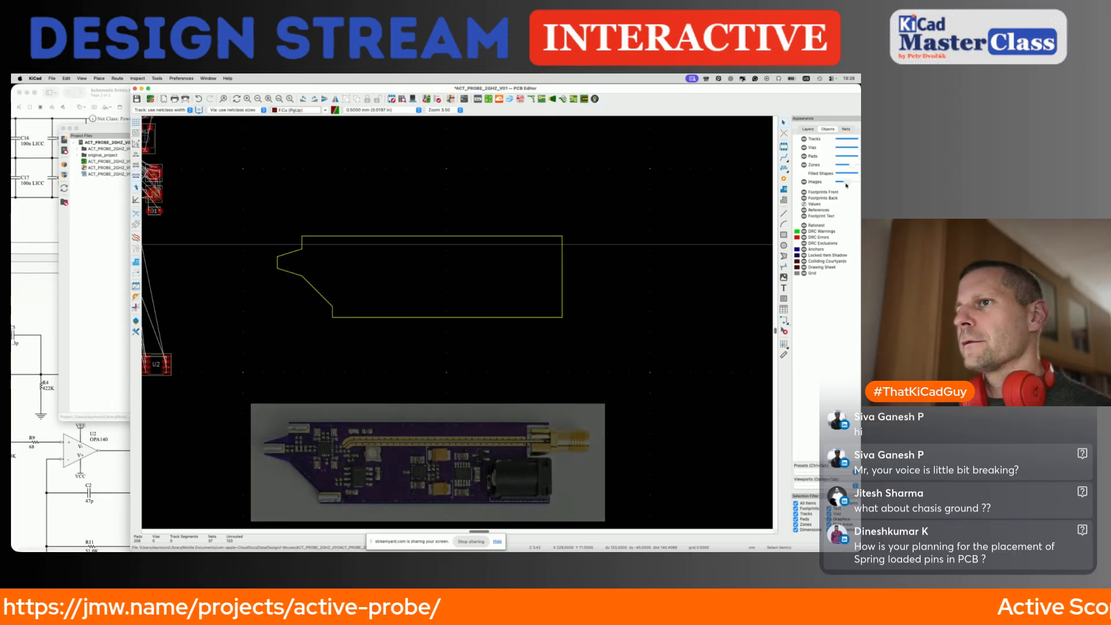
Move the reference photo onto the board outline so the pictured board's edges line up with it, and check the alignment.
click(532, 448)
drag(532, 448, 555, 400)
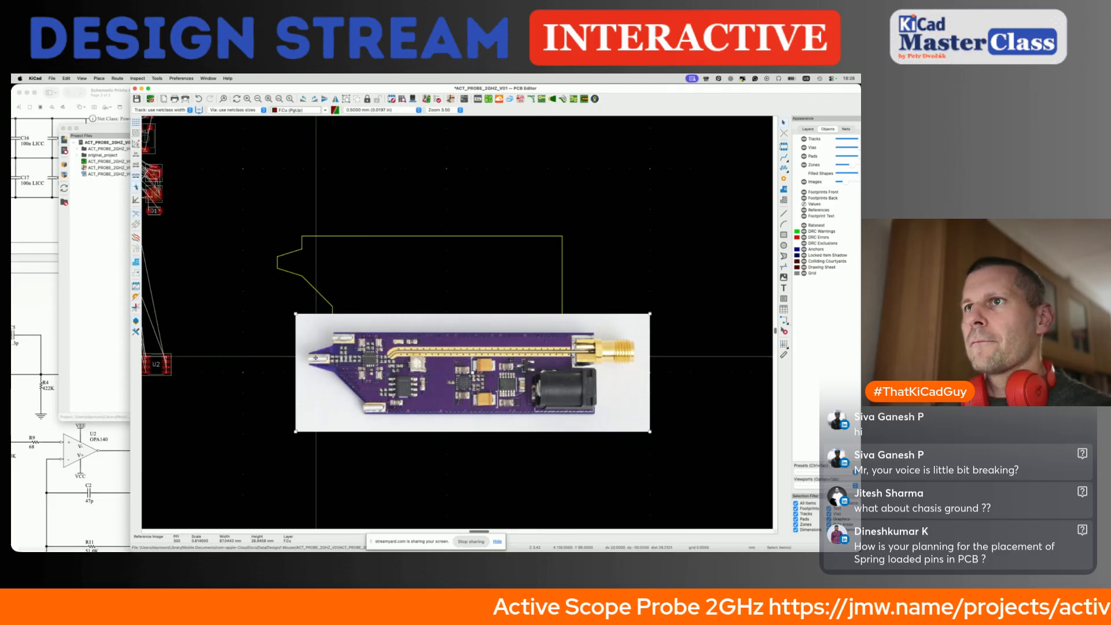
key(m)
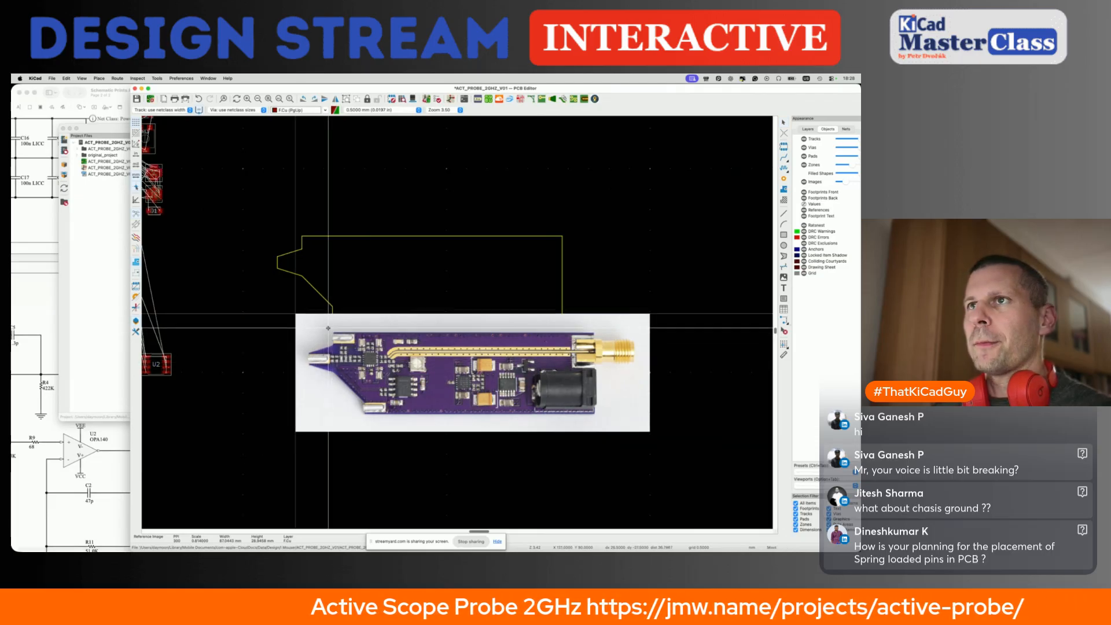
click(302, 237)
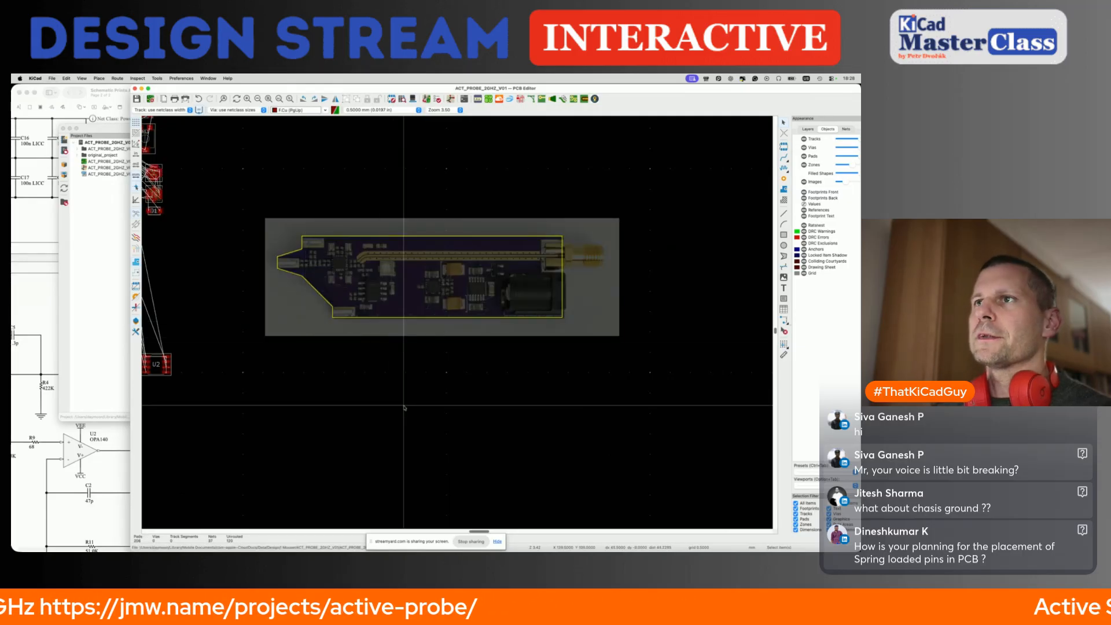
scroll(404, 407, down, 2)
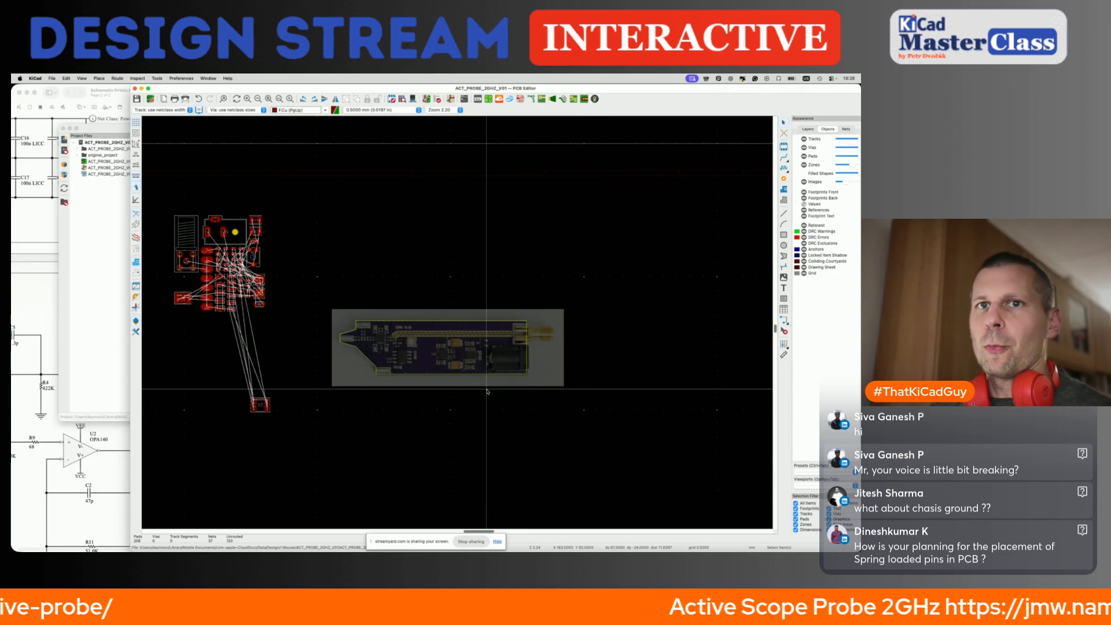
scroll(486, 391, up, 5)
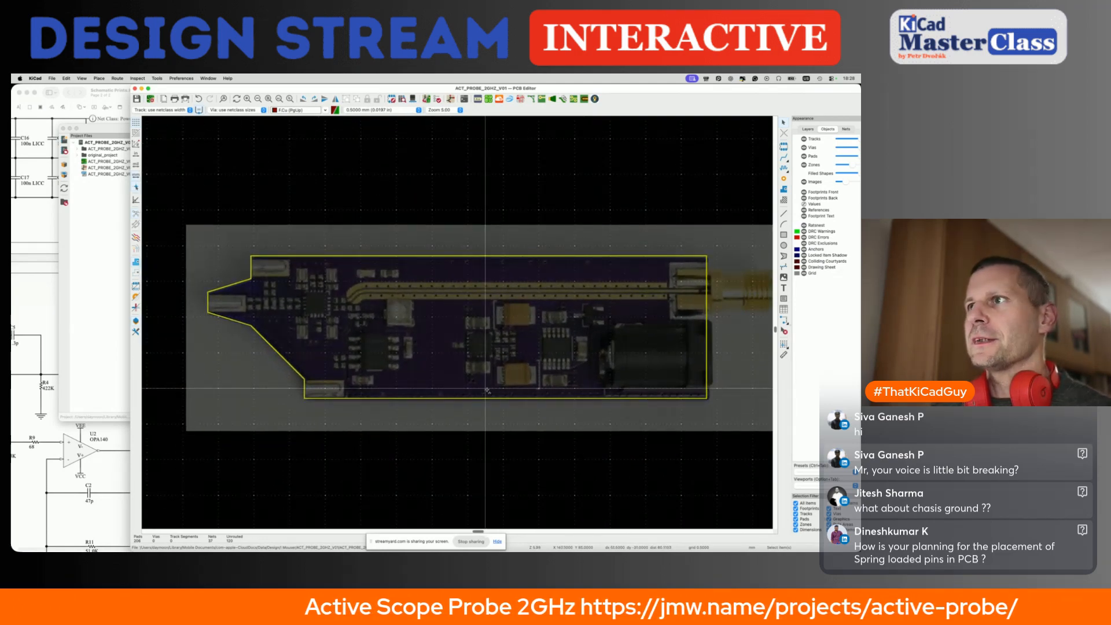
scroll(487, 392, down, 2)
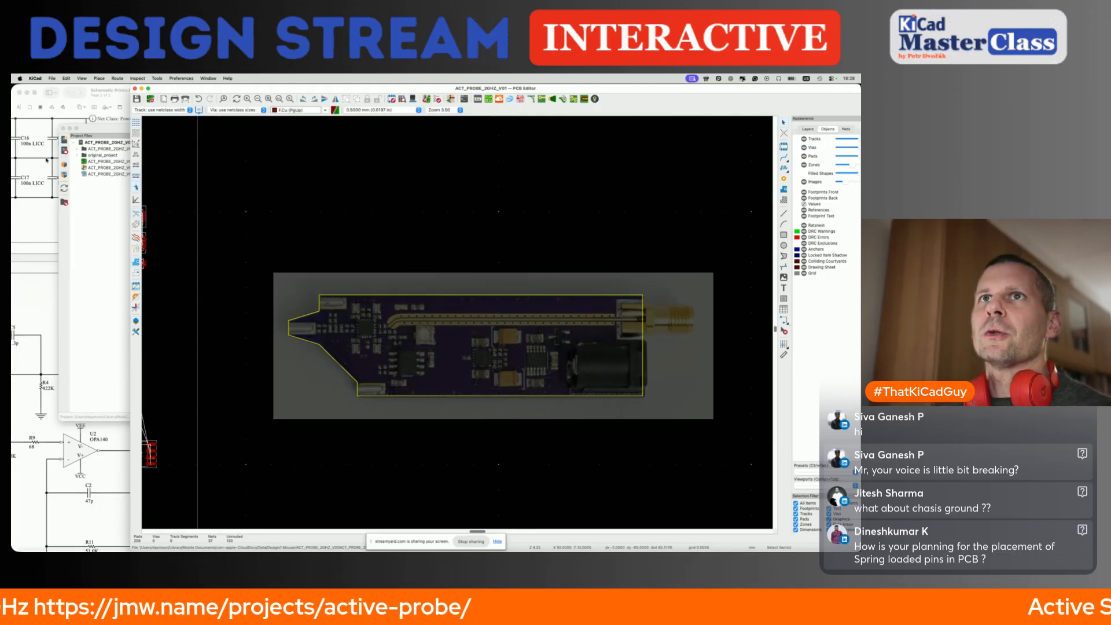
Close the schematic PDF in Preview, and enlarge the PCB Editor window with the reference photo selected.
click(19, 109)
click(19, 93)
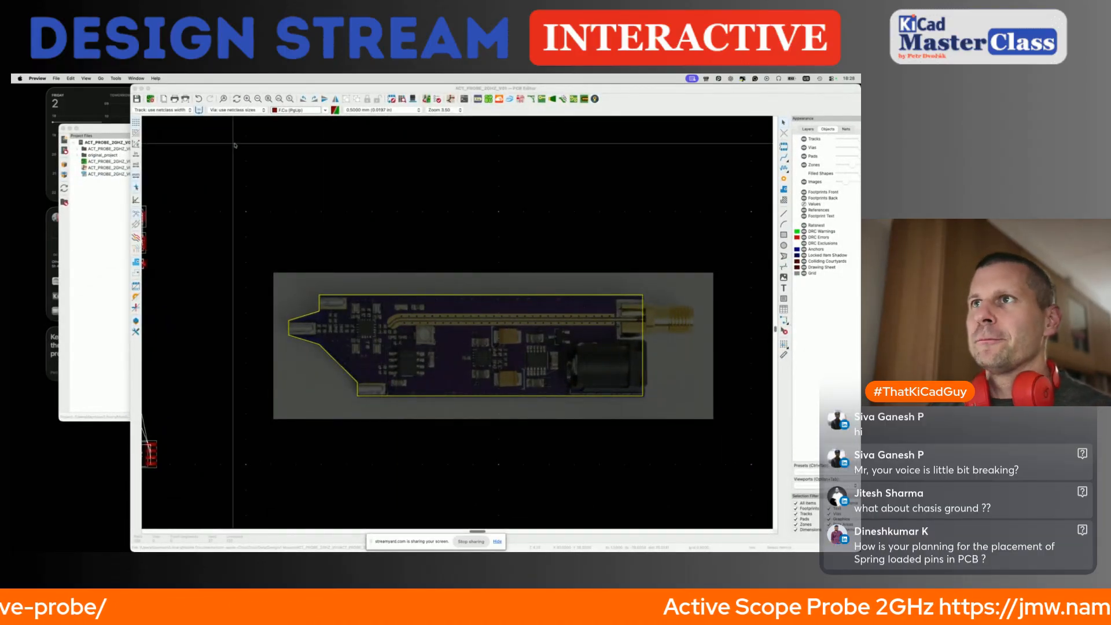
click(248, 105)
click(148, 88)
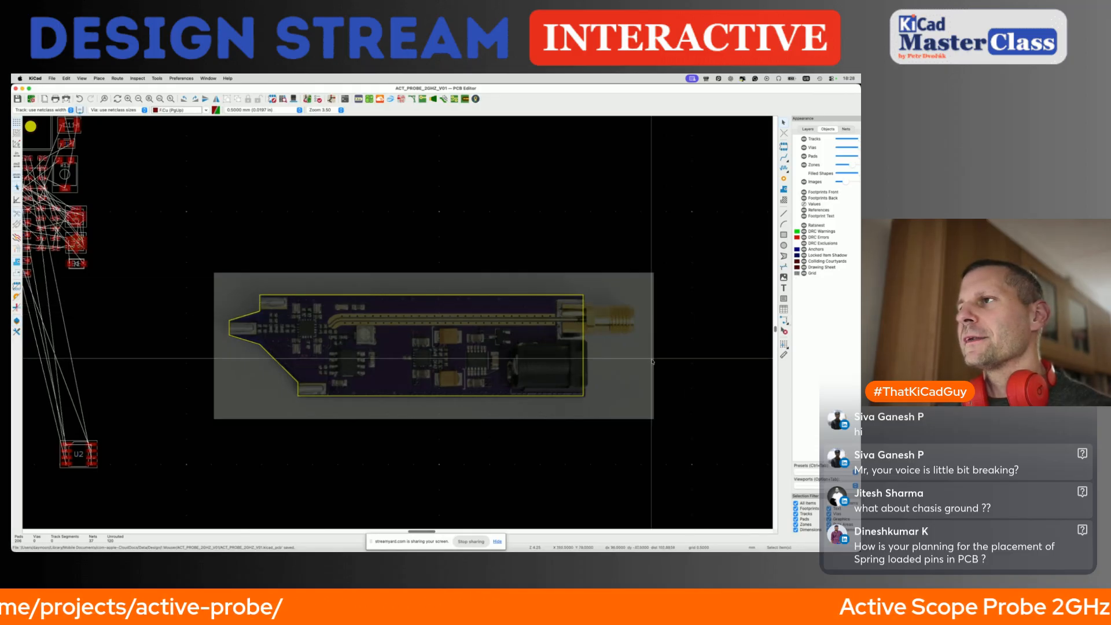
click(602, 385)
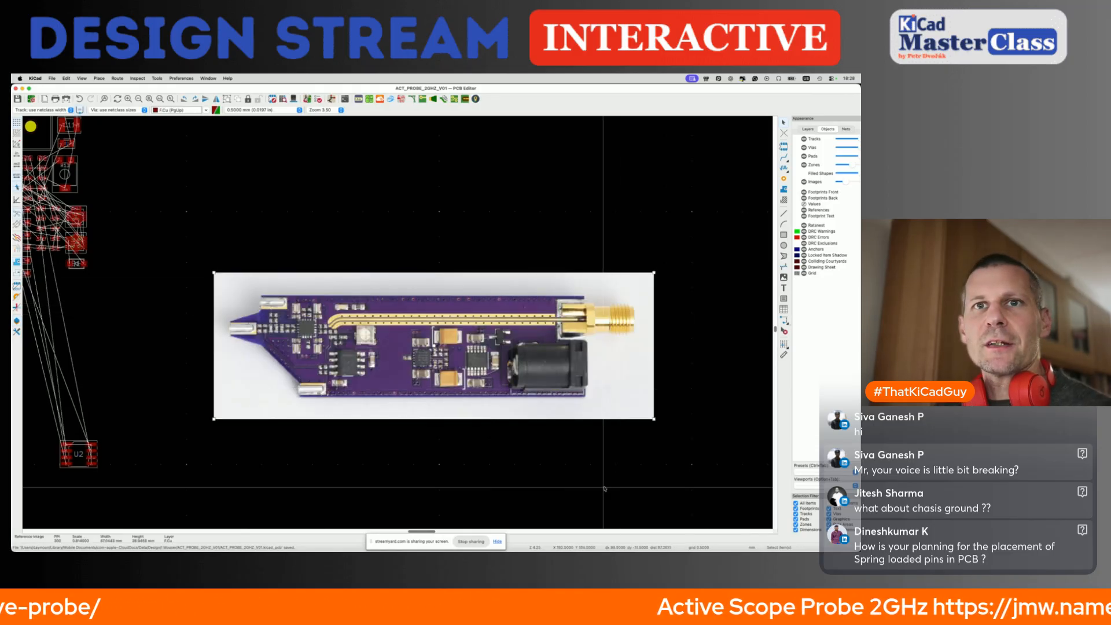
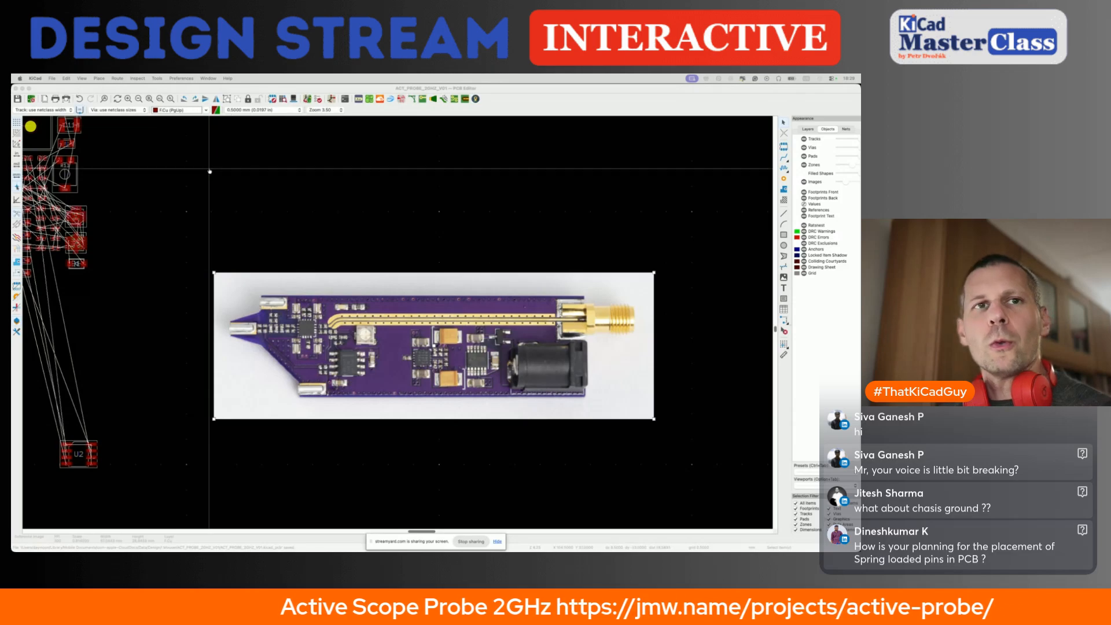
key(super+Tab)
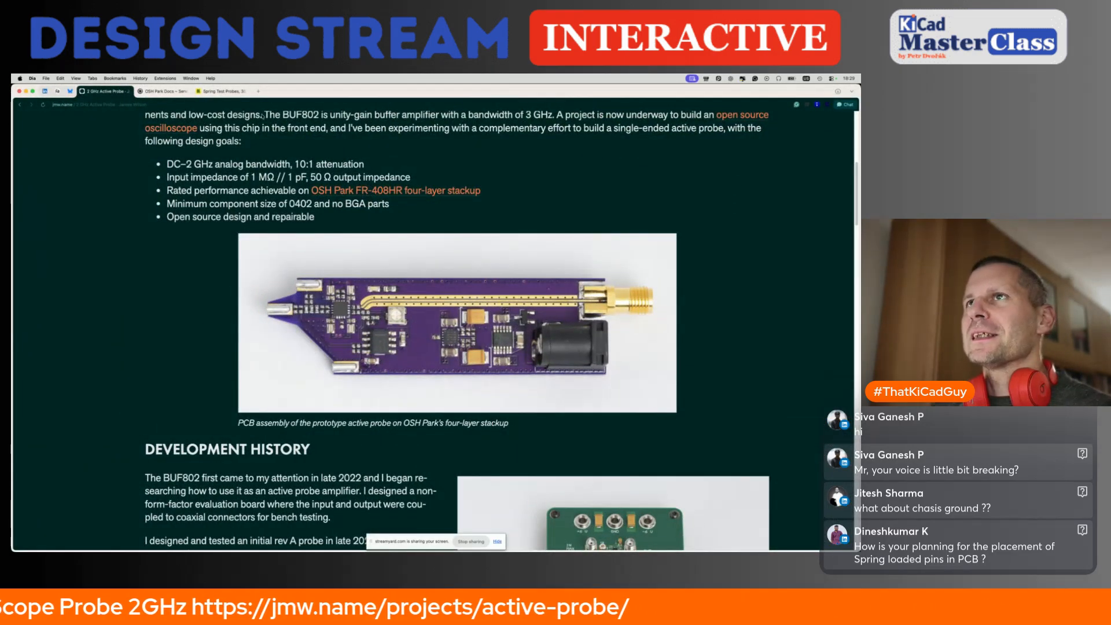
key(super+t)
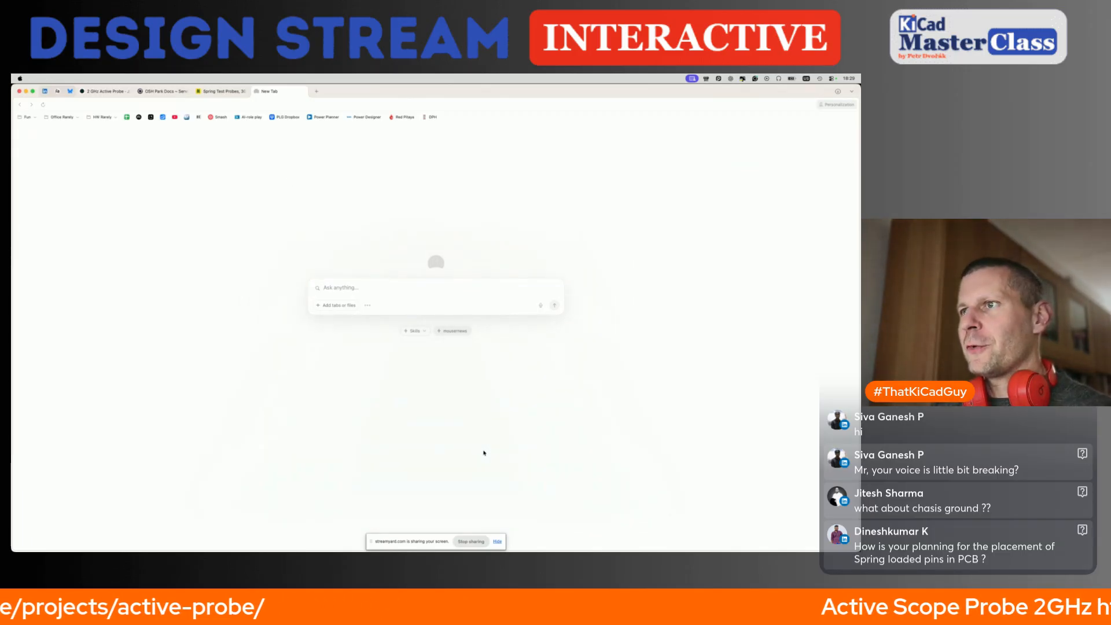
text(https://www.fedevel.com/courses/kicad-for-beginners)
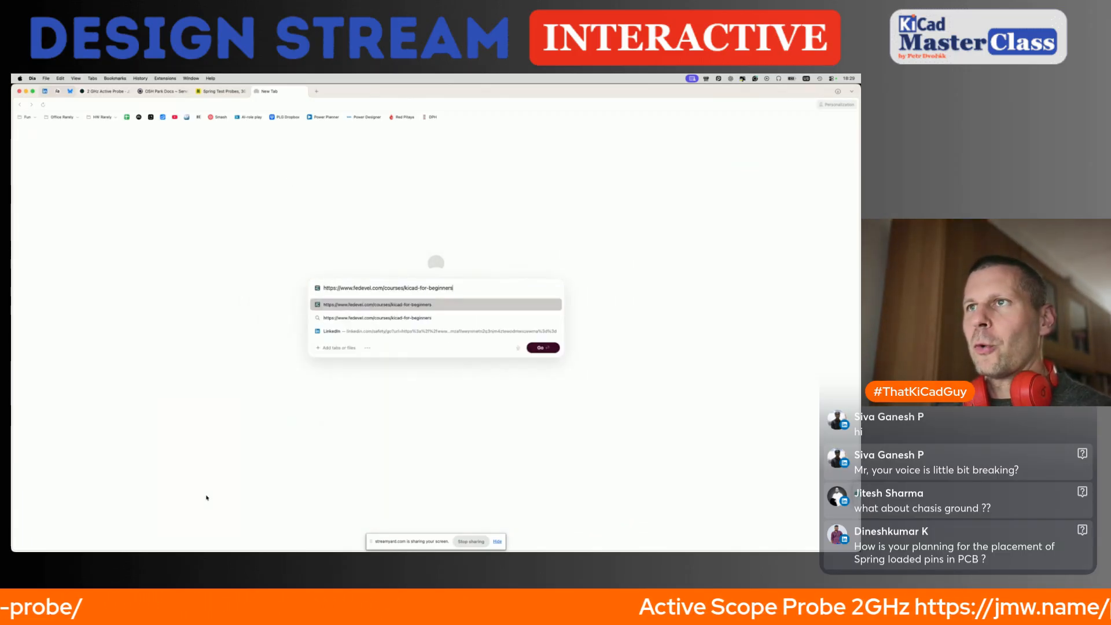
key(Return)
key(super+t)
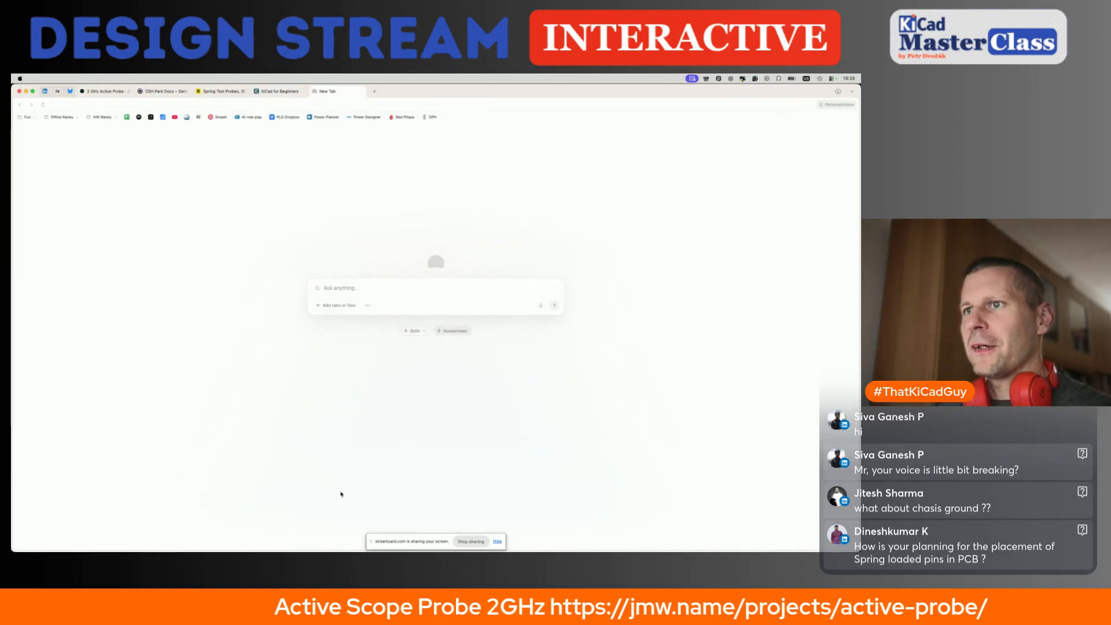
key(super+v)
key(Return)
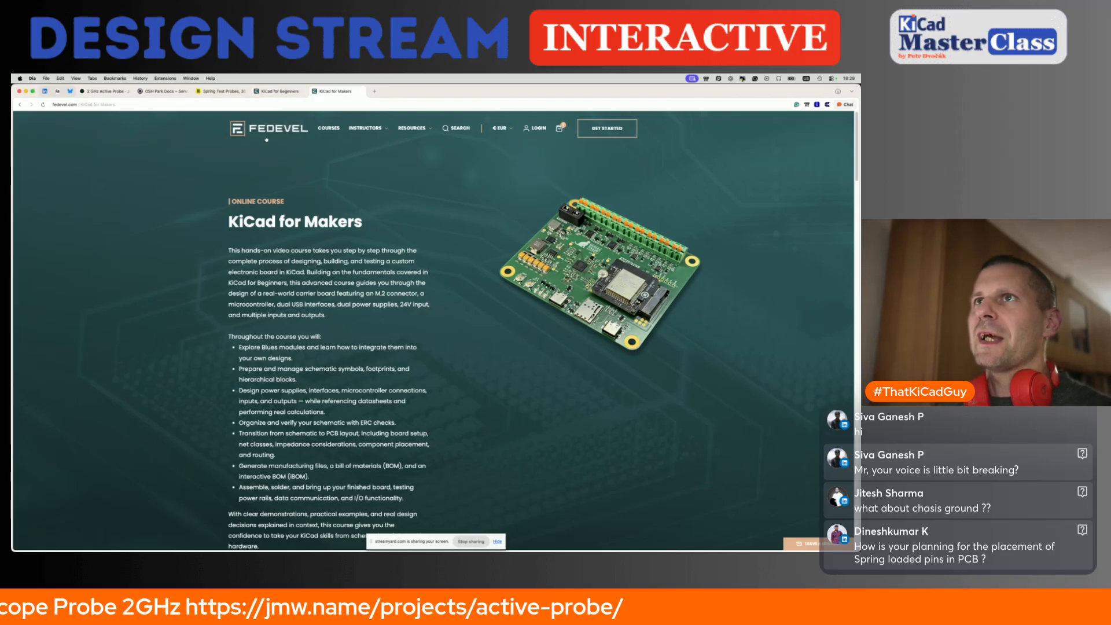
Highlight the KiCad for Makers title, review the KiCad for Beginners description, and return to the KiCad for Makers page.
drag(228, 222, 364, 219)
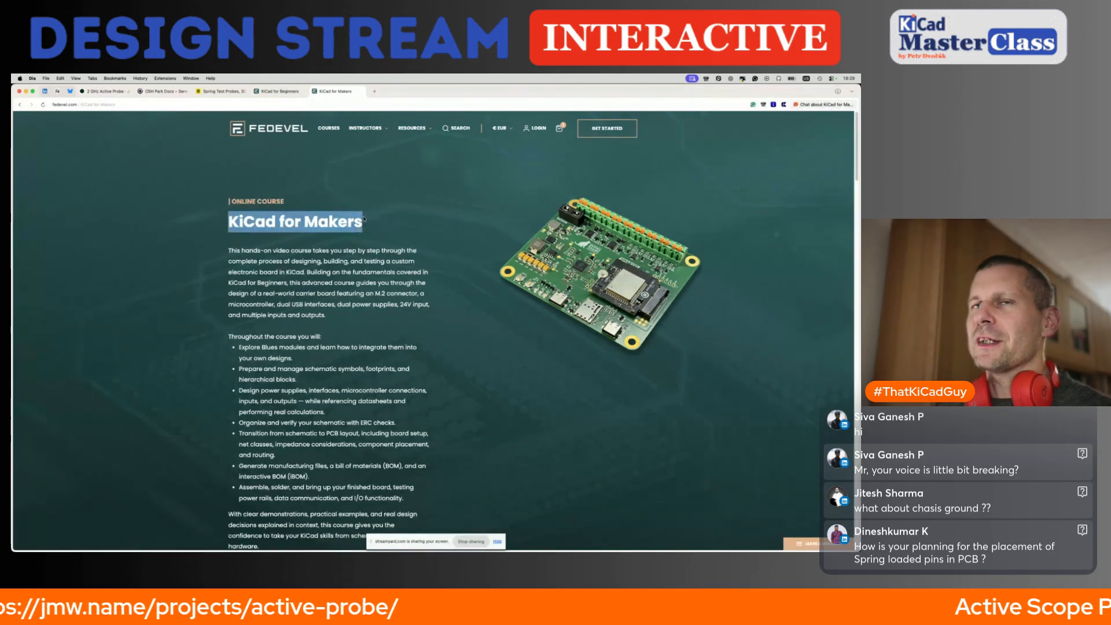
click(280, 91)
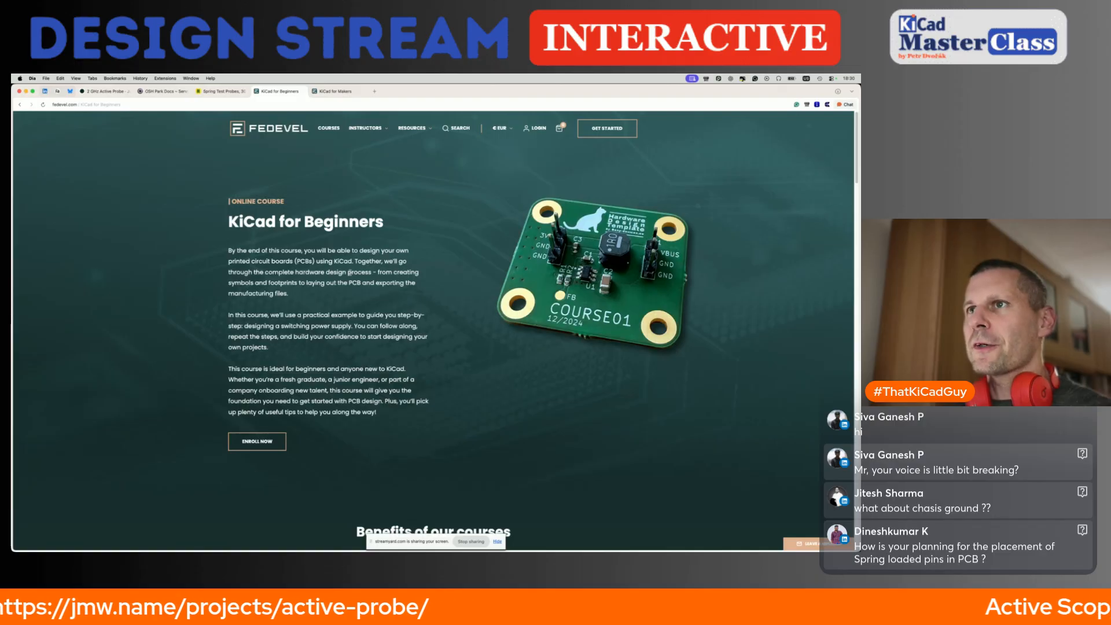
scroll(349, 273, down, 1)
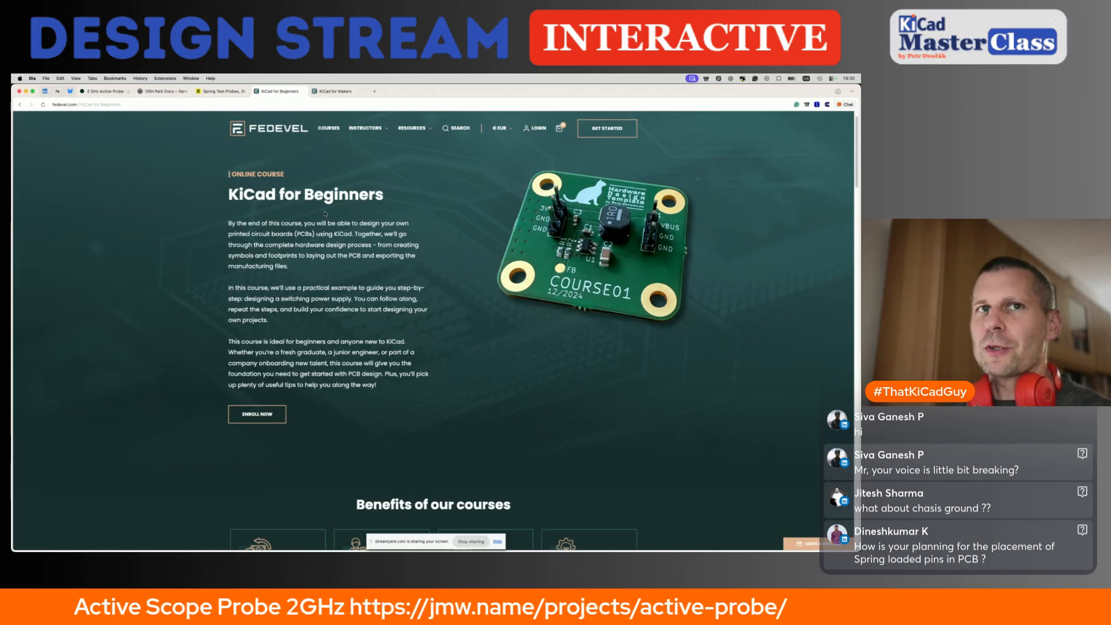
click(335, 91)
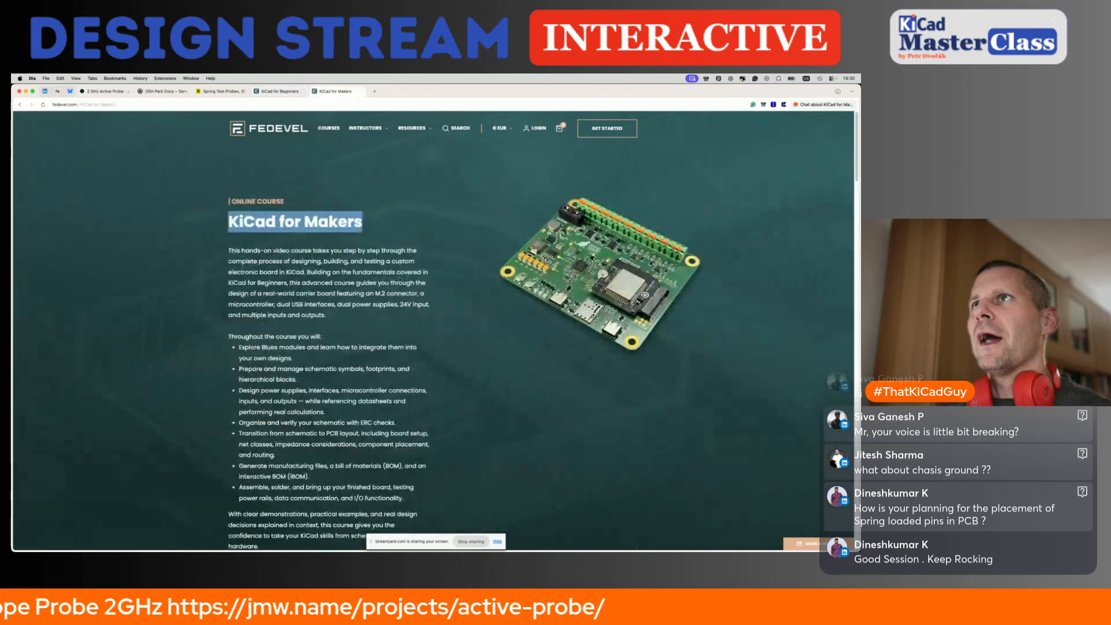
Review the KiCad for Makers course description down to the course benefits, and revisit the KiCad for Beginners page before returning to KiCad for Makers.
click(511, 349)
scroll(510, 348, down, 1)
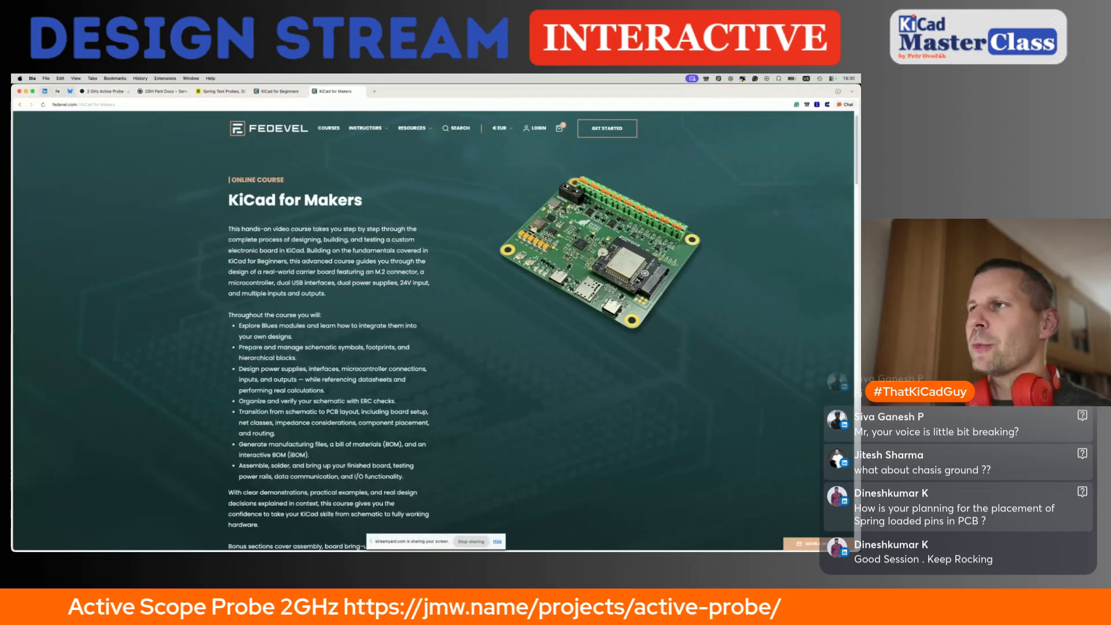
scroll(533, 331, down, 2)
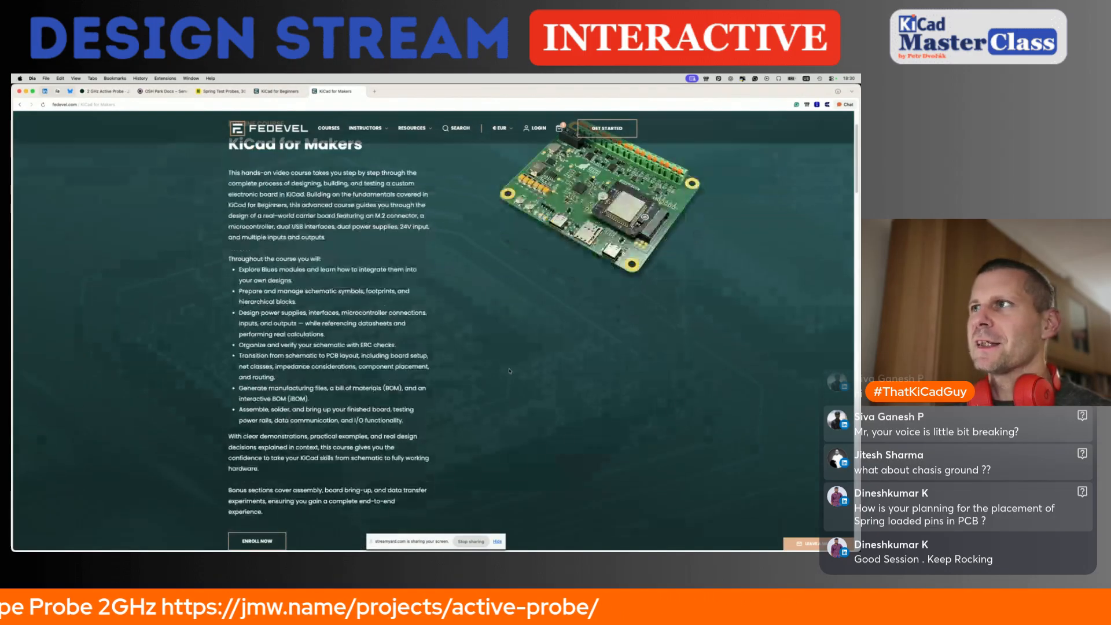
scroll(501, 389, down, 8)
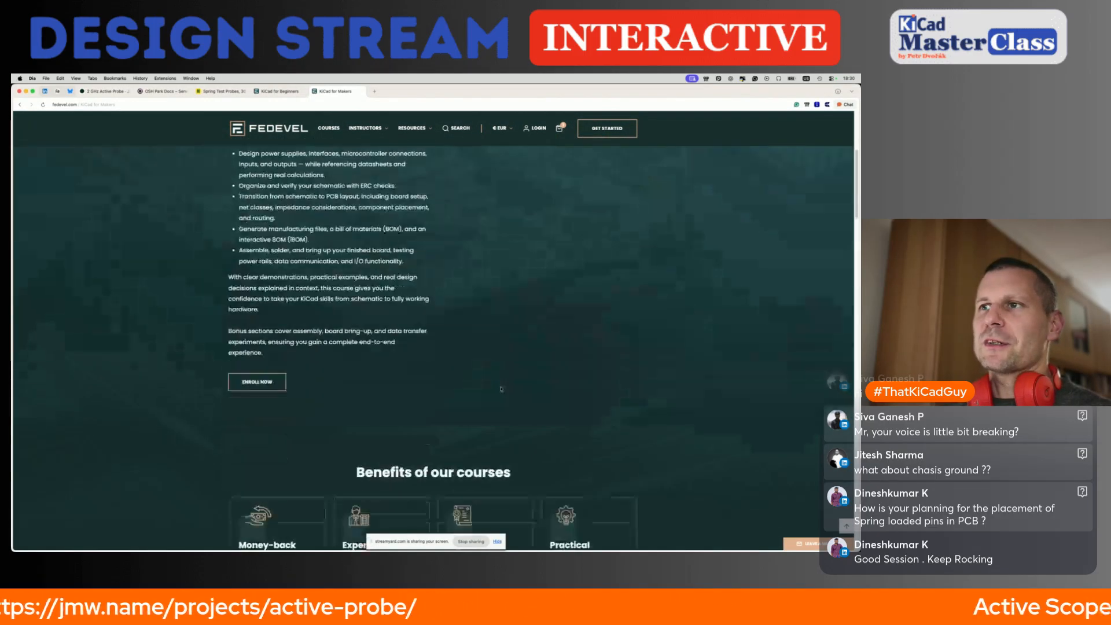
scroll(501, 389, up, 10)
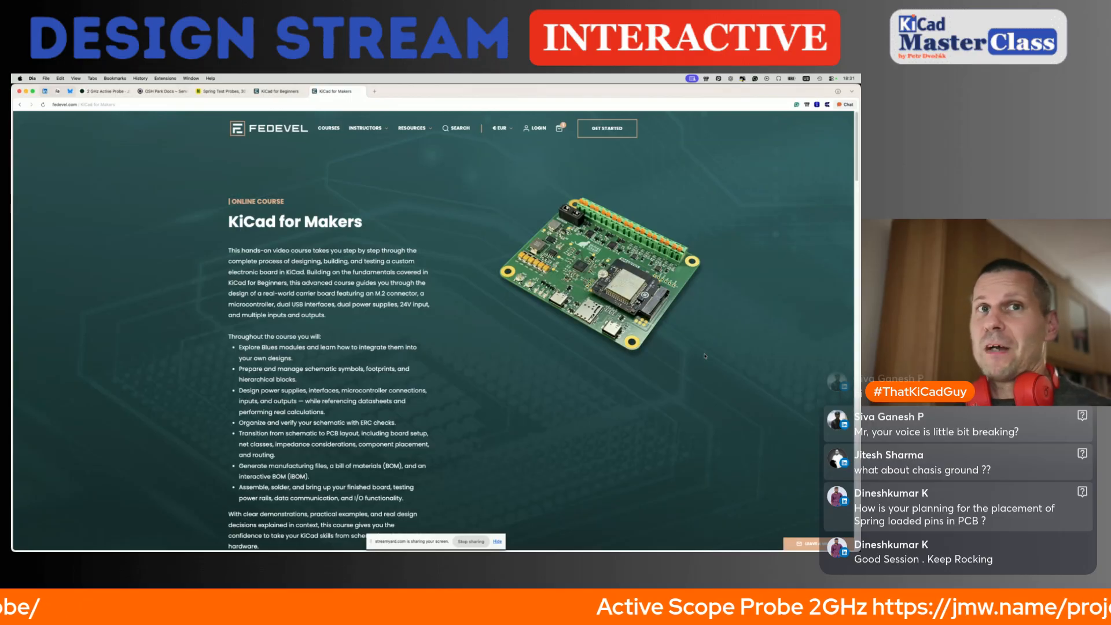
key(ctrl+shift+Tab)
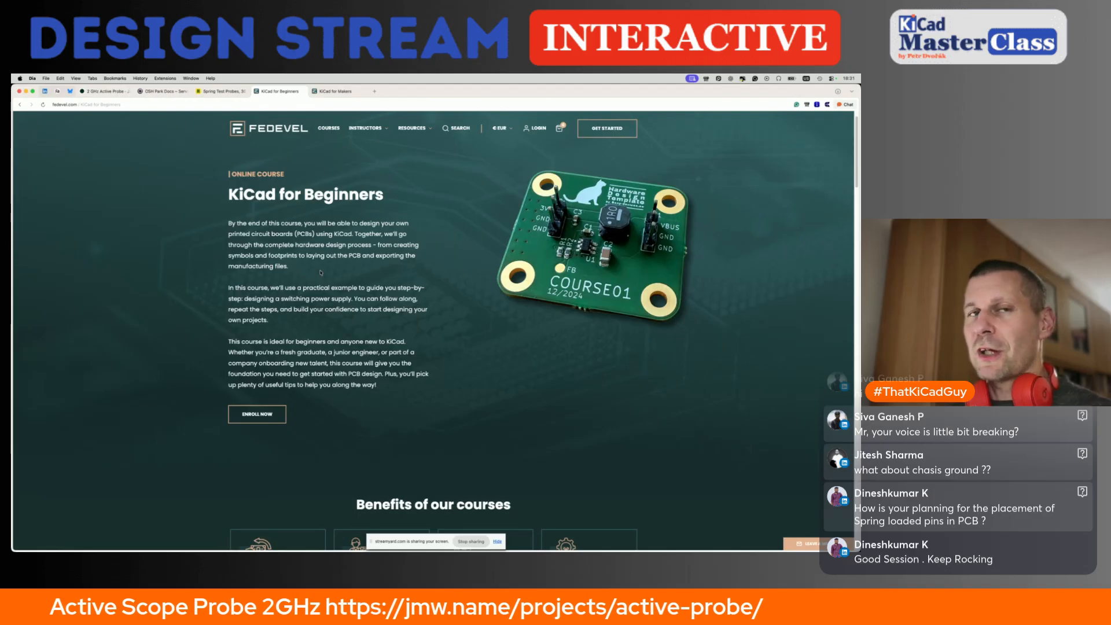
key(ctrl+Tab)
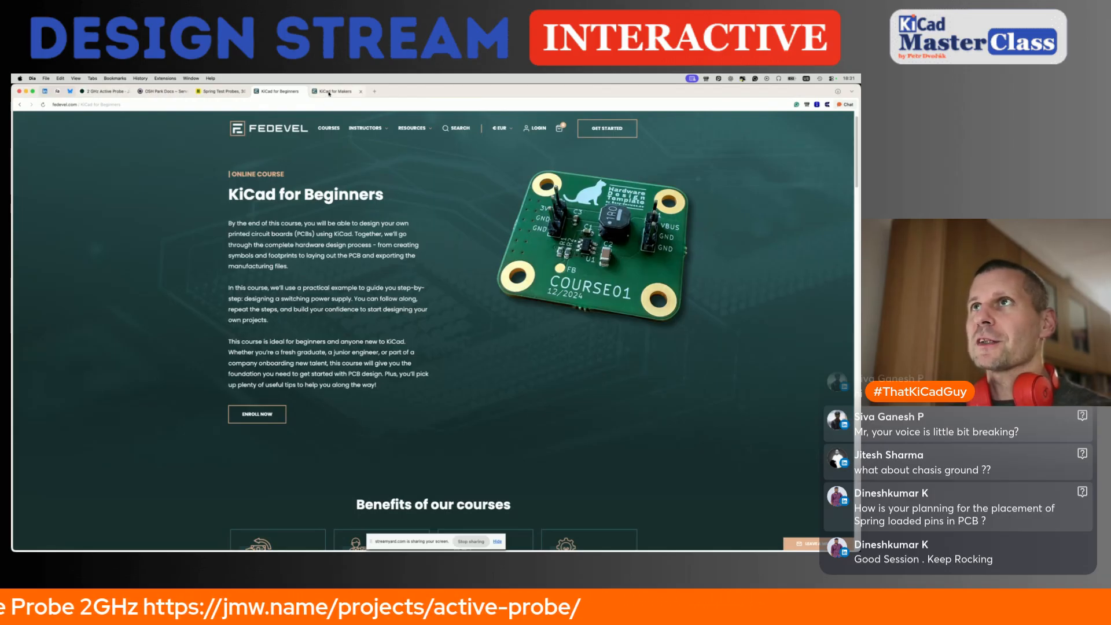